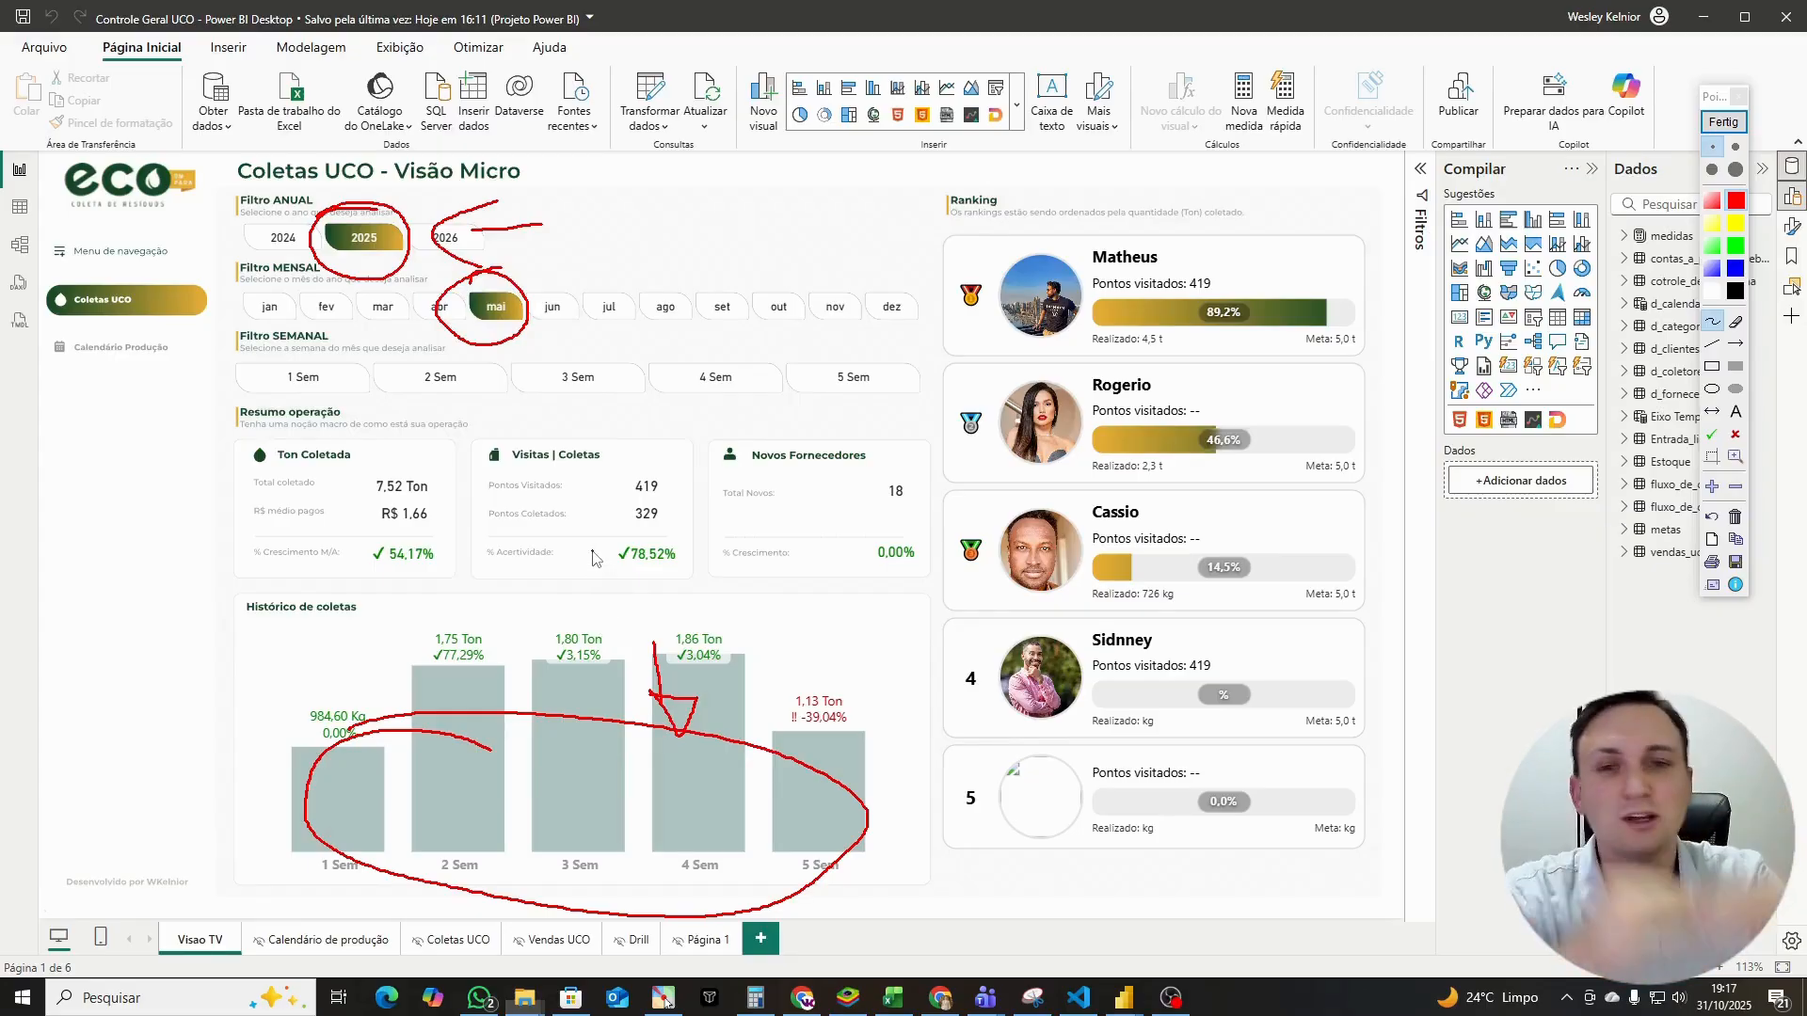
Step: Remove the mai month filter and annotate the year filter and the monthly axis of the Histórico de coletas chart, clearing the drawings
{"action": "left_click", "coordinate": [1723, 122]}
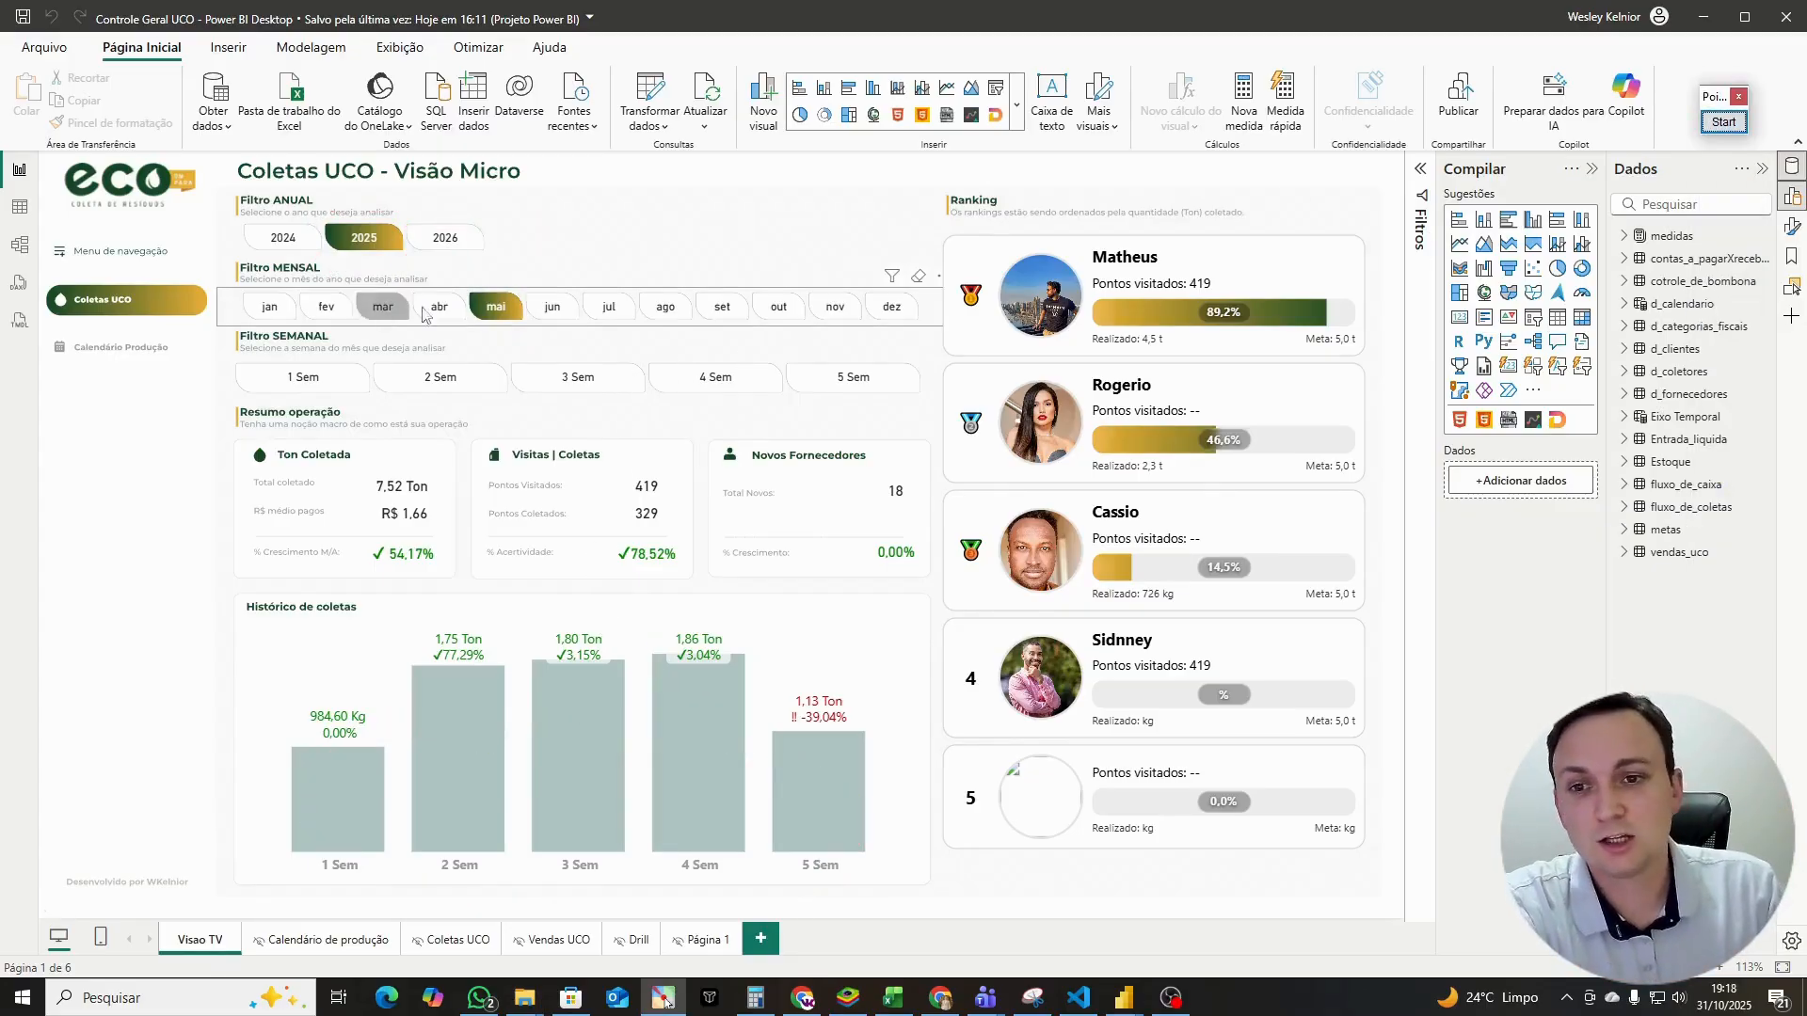
{"action": "left_click", "coordinate": [511, 309]}
{"action": "left_click", "coordinate": [1732, 120]}
{"action": "mouse_move", "coordinate": [389, 209]}
{"action": "left_mouse_down"}
{"action": "mouse_move", "coordinate": [358, 207]}
{"action": "mouse_move", "coordinate": [407, 205]}
{"action": "mouse_move", "coordinate": [350, 214]}
{"action": "left_mouse_up"}
{"action": "left_click", "coordinate": [1730, 124]}
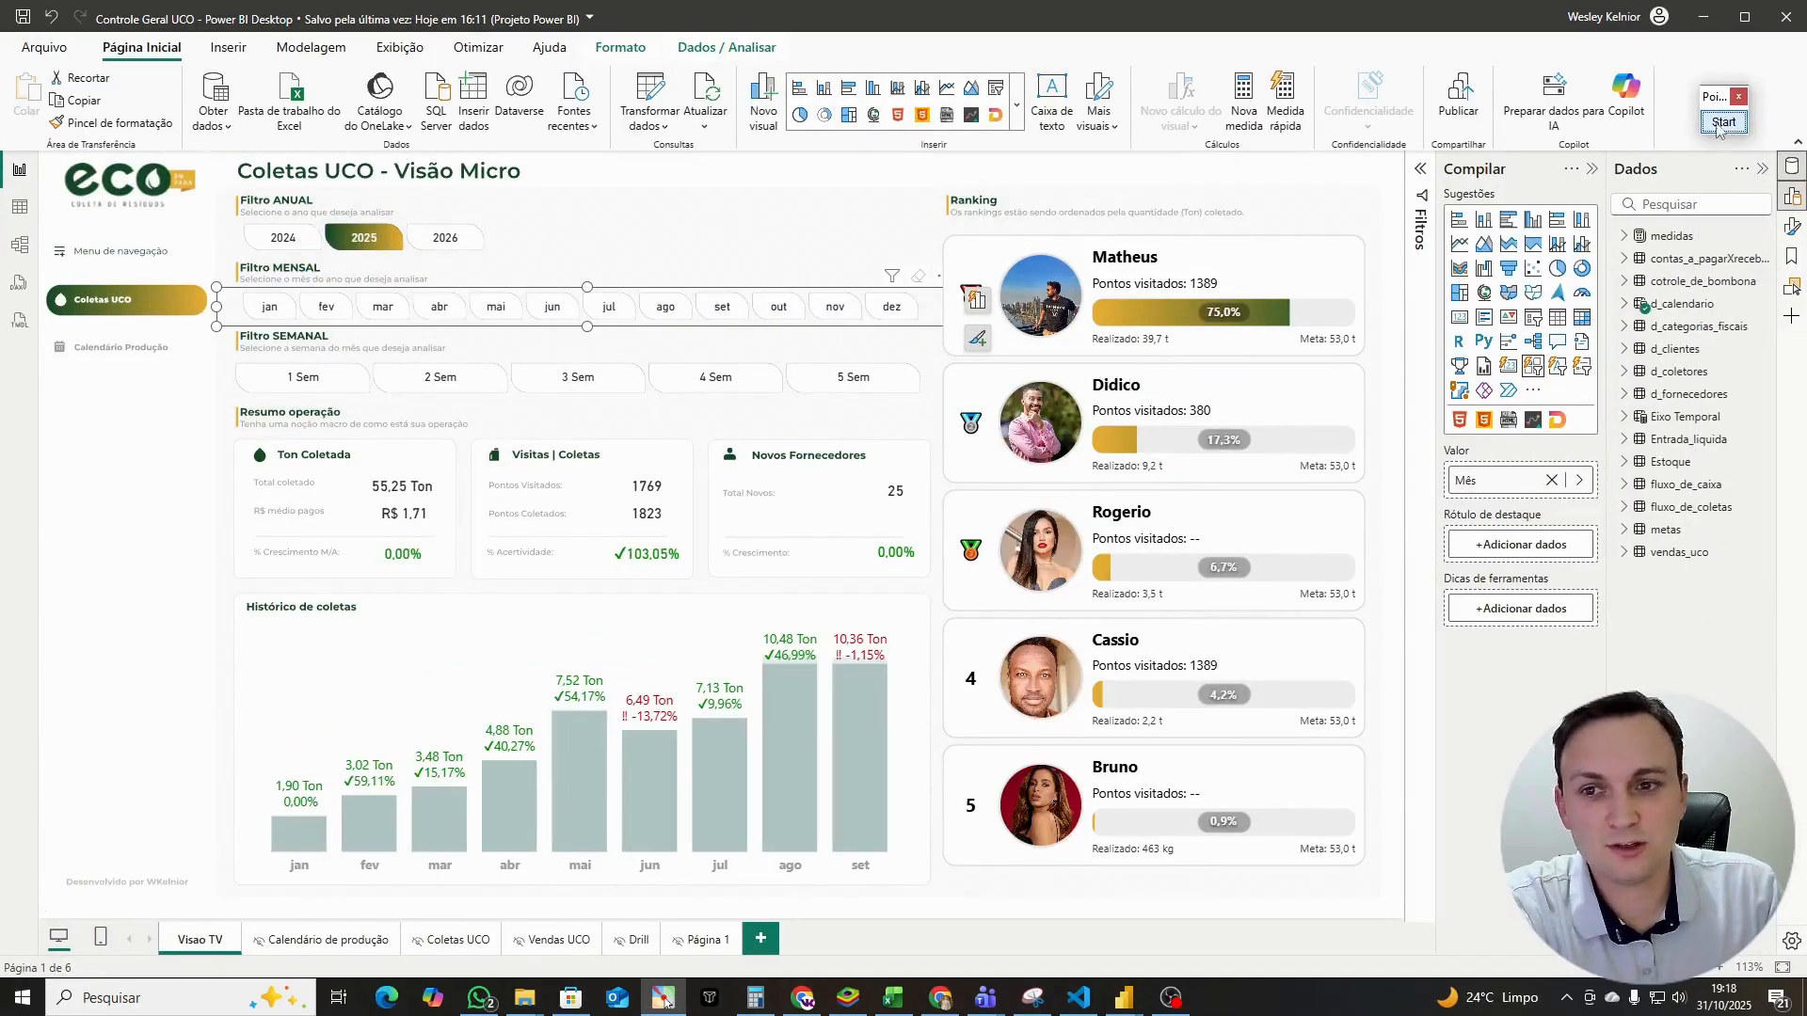
{"action": "mouse_move", "coordinate": [605, 844]}
{"action": "left_mouse_down"}
{"action": "mouse_move", "coordinate": [282, 826]}
{"action": "mouse_move", "coordinate": [903, 911]}
{"action": "mouse_move", "coordinate": [452, 850]}
{"action": "left_mouse_up"}
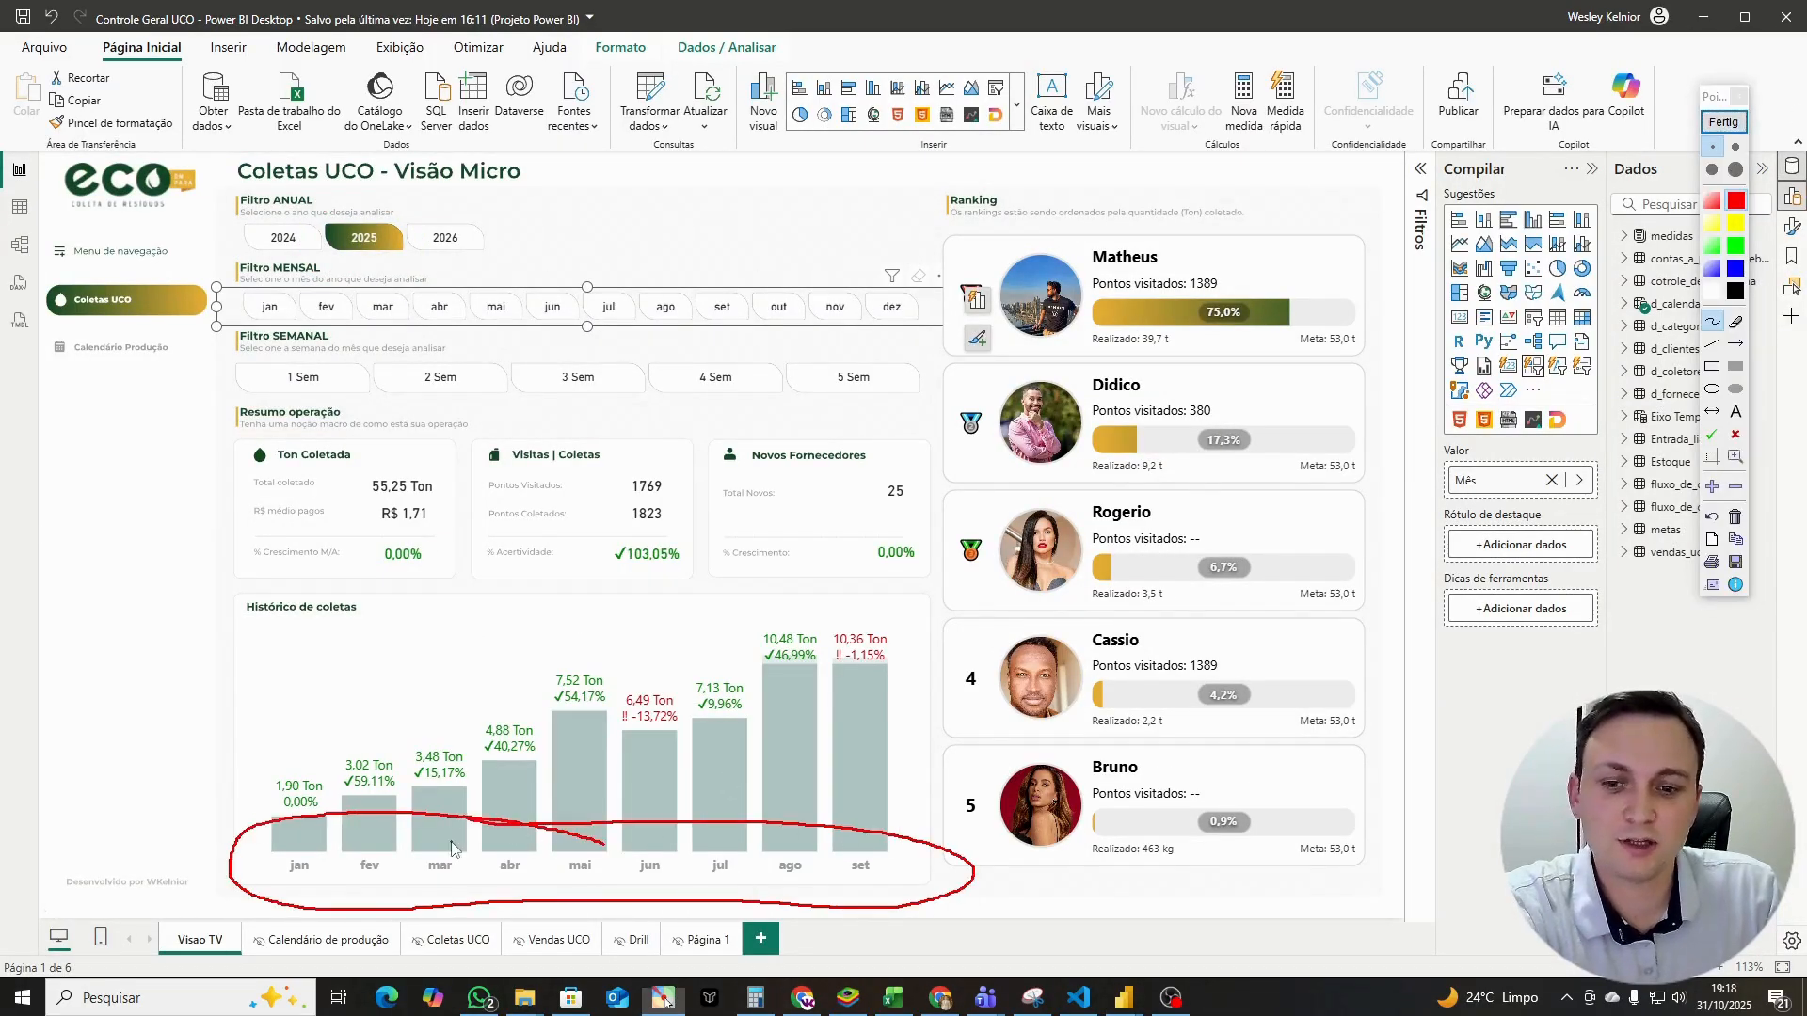
{"action": "left_click", "coordinate": [1723, 121]}
Step: Filter the report to mai, toggle the 3 Sem week filter on and off, and annotate the weekly bars
{"action": "left_click", "coordinate": [496, 311]}
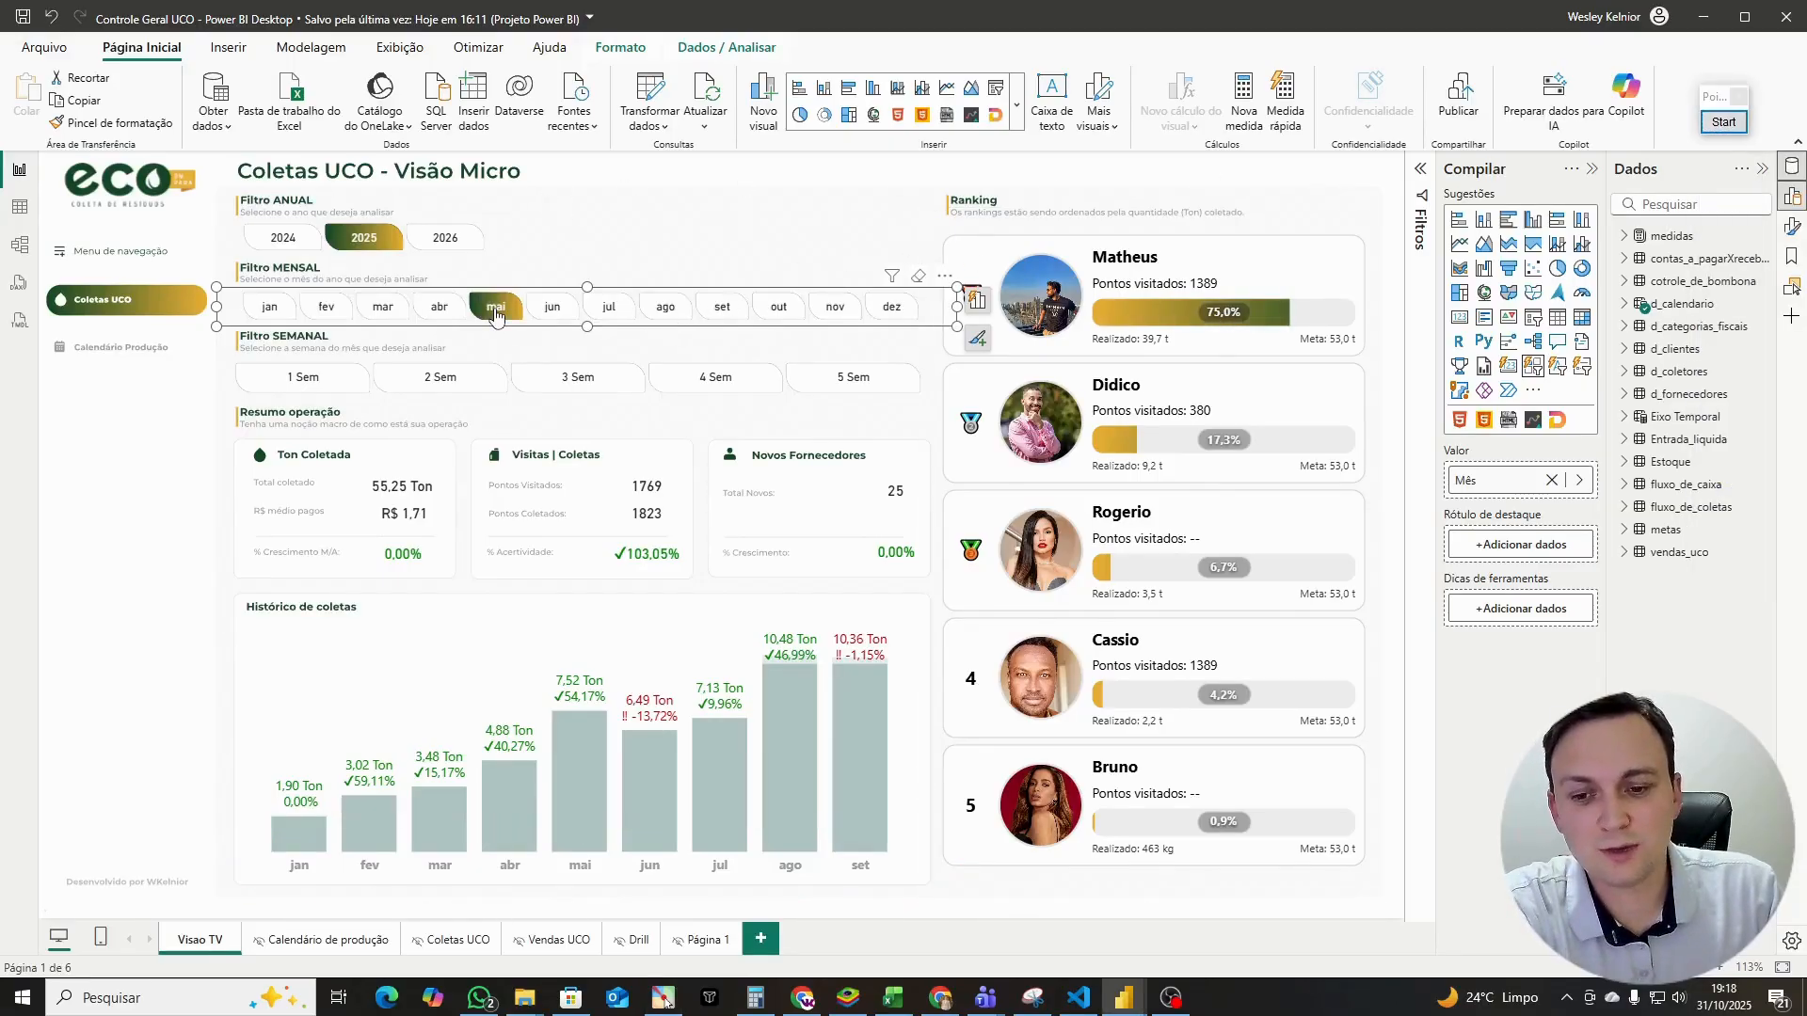
{"action": "left_click", "coordinate": [608, 379]}
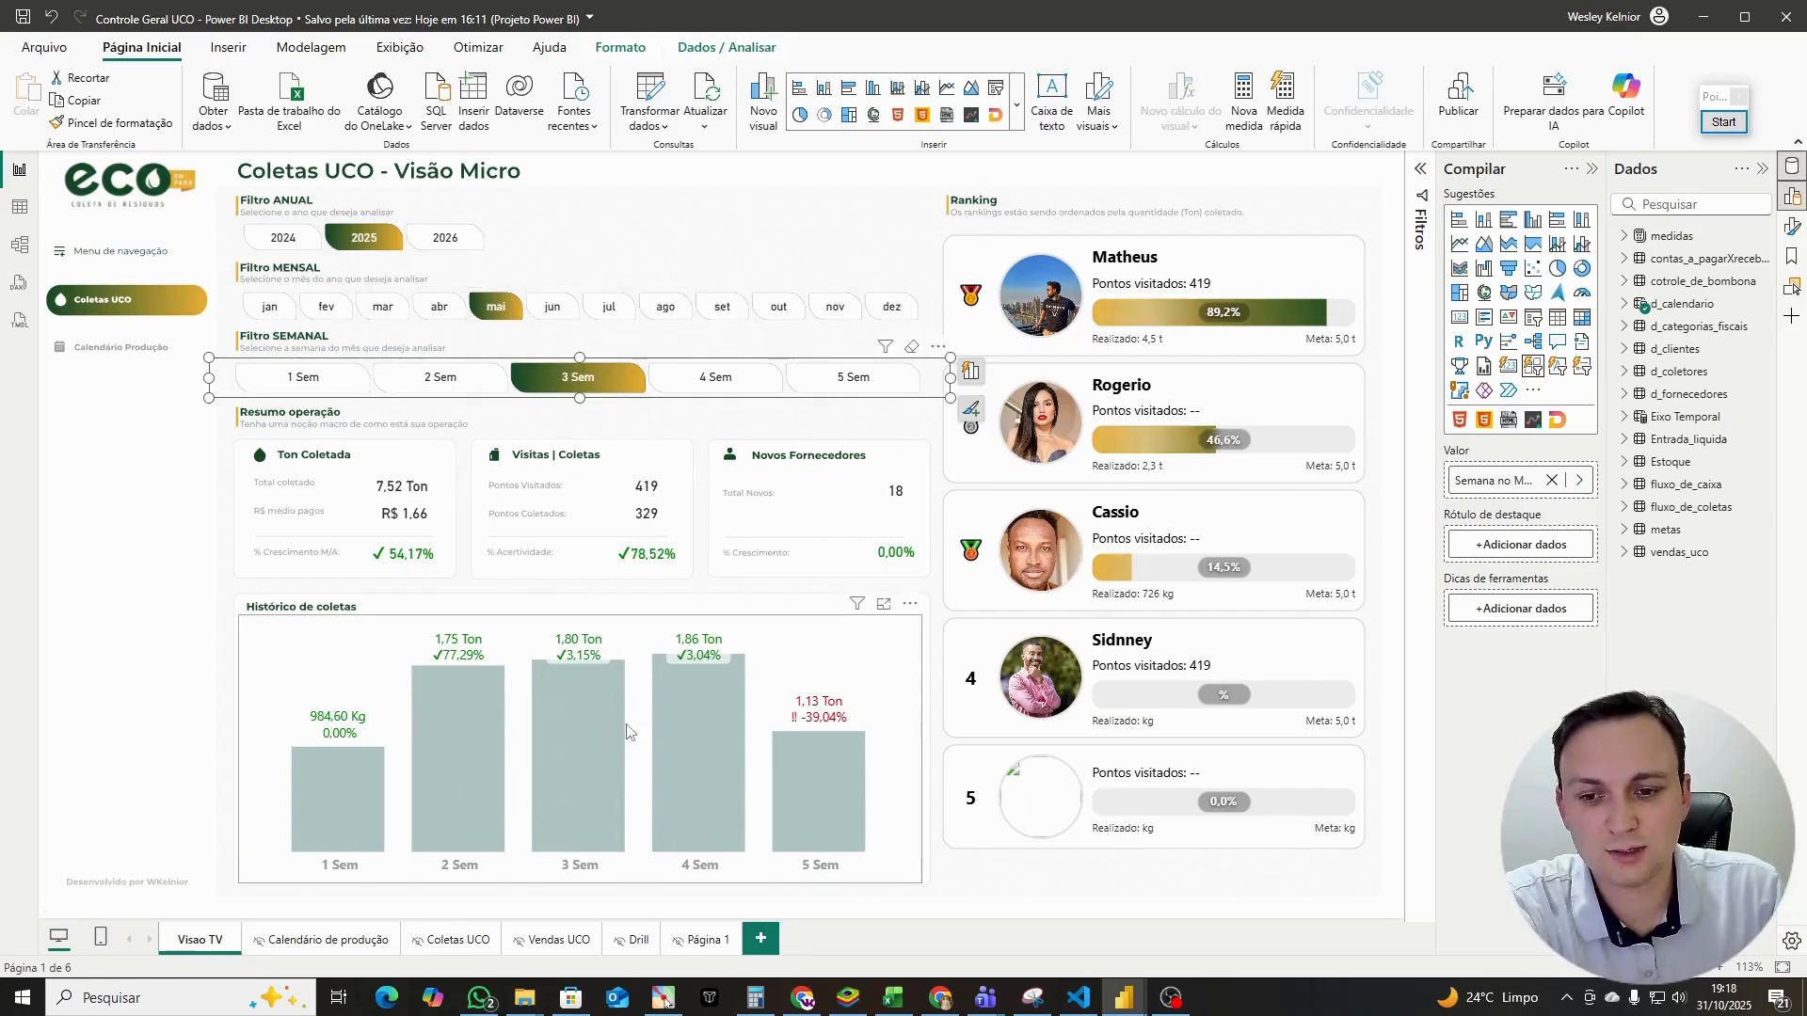
{"action": "left_click", "coordinate": [583, 388]}
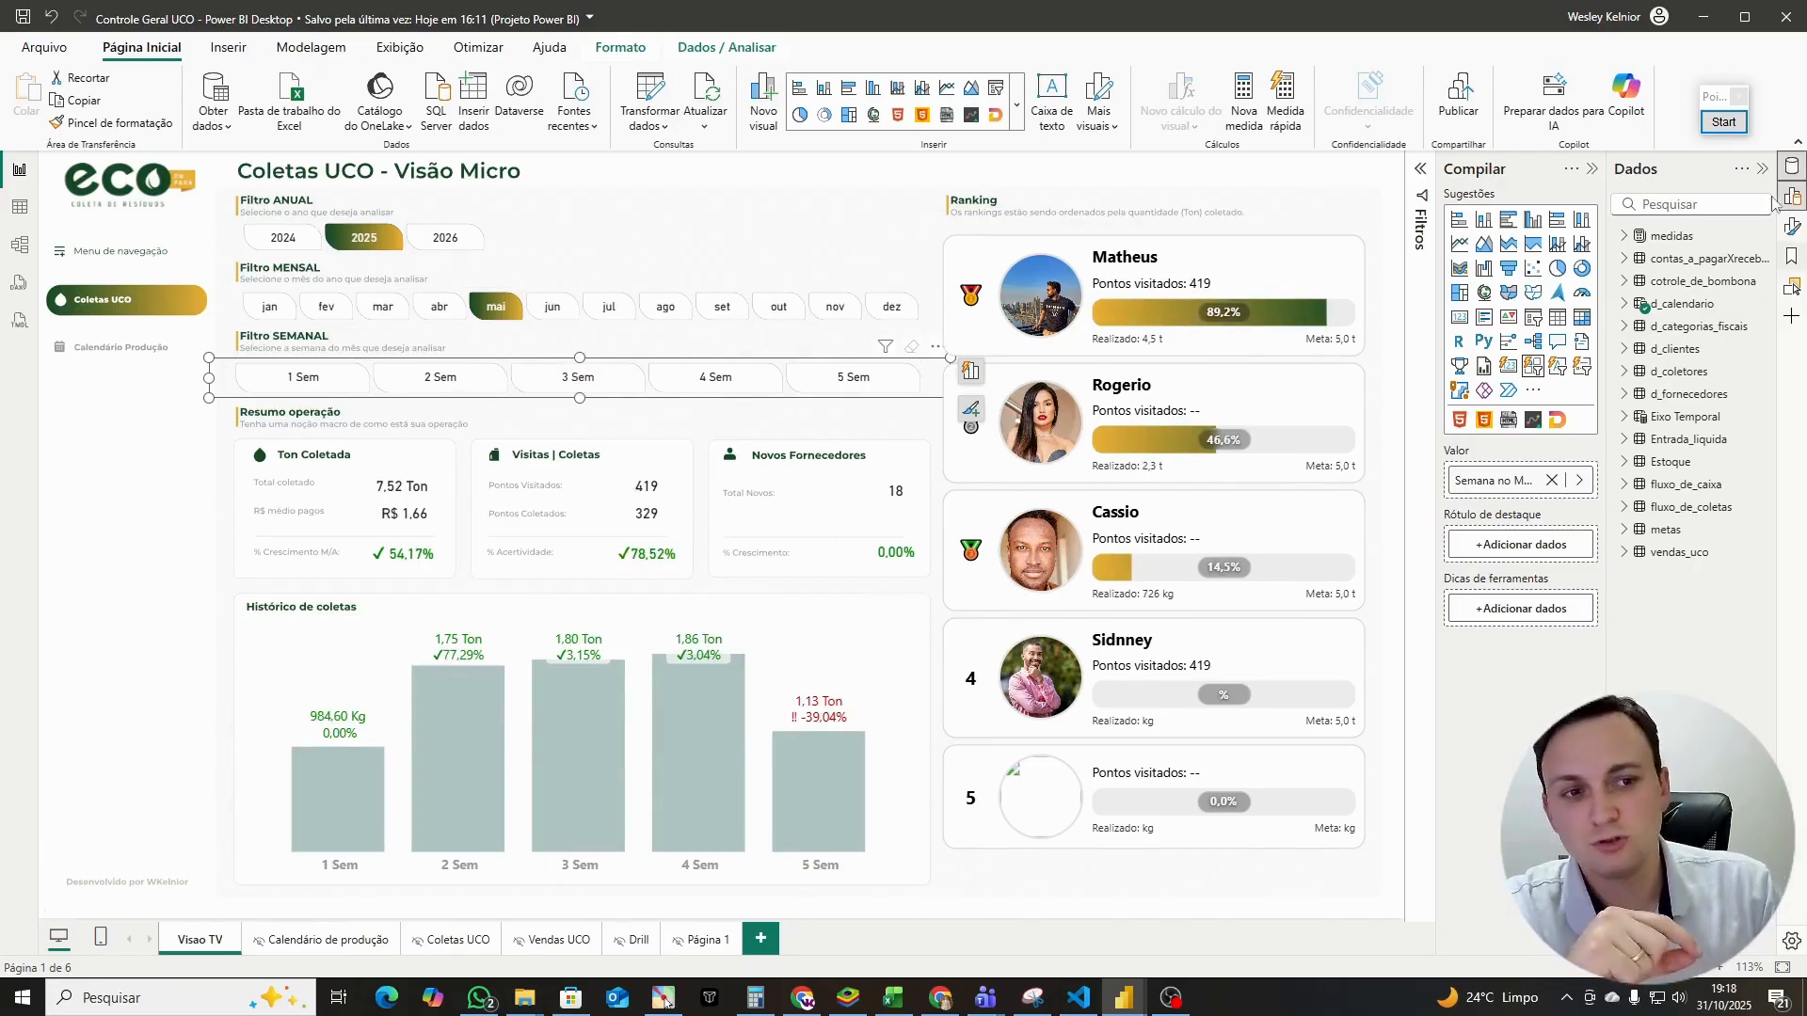
{"action": "left_click", "coordinate": [1724, 122]}
{"action": "mouse_move", "coordinate": [652, 778]}
{"action": "left_mouse_down"}
{"action": "mouse_move", "coordinate": [381, 780]}
{"action": "mouse_move", "coordinate": [872, 880]}
{"action": "mouse_move", "coordinate": [579, 764]}
{"action": "left_mouse_up"}
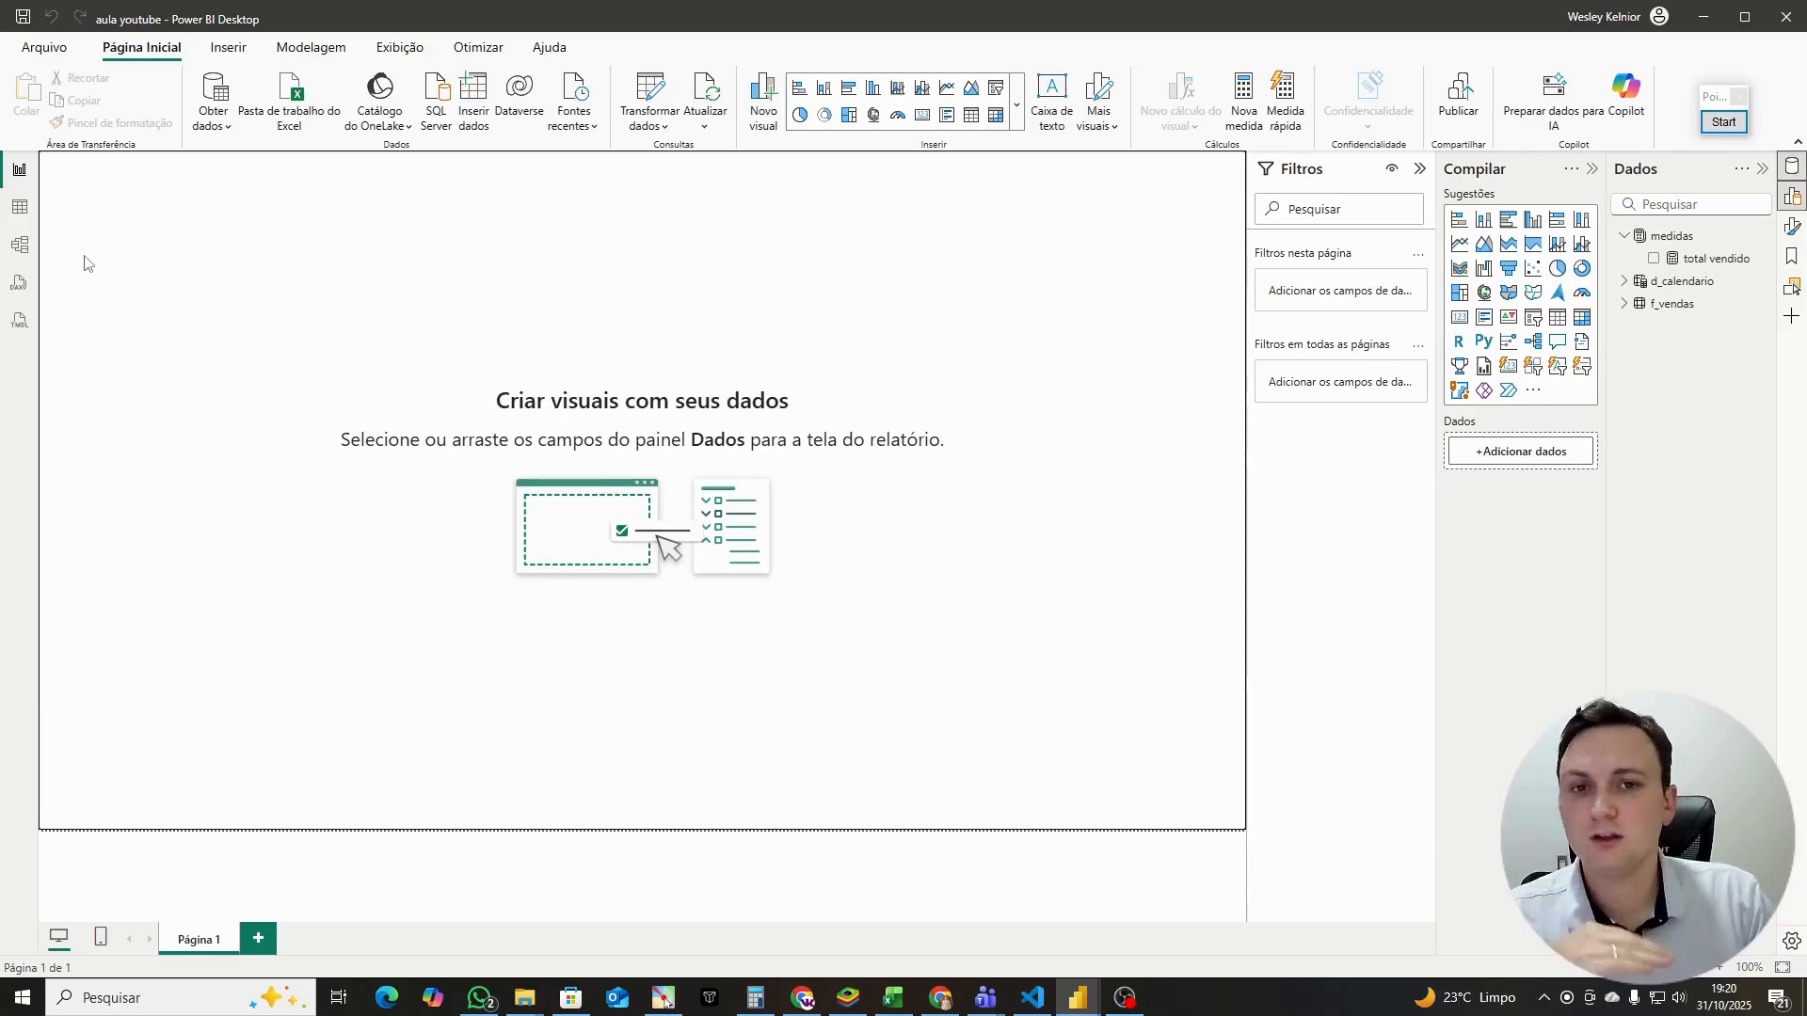
Step: Inspect the d_calendario table and its full DAX formula, then return to the report canvas
{"action": "left_click", "coordinate": [20, 208]}
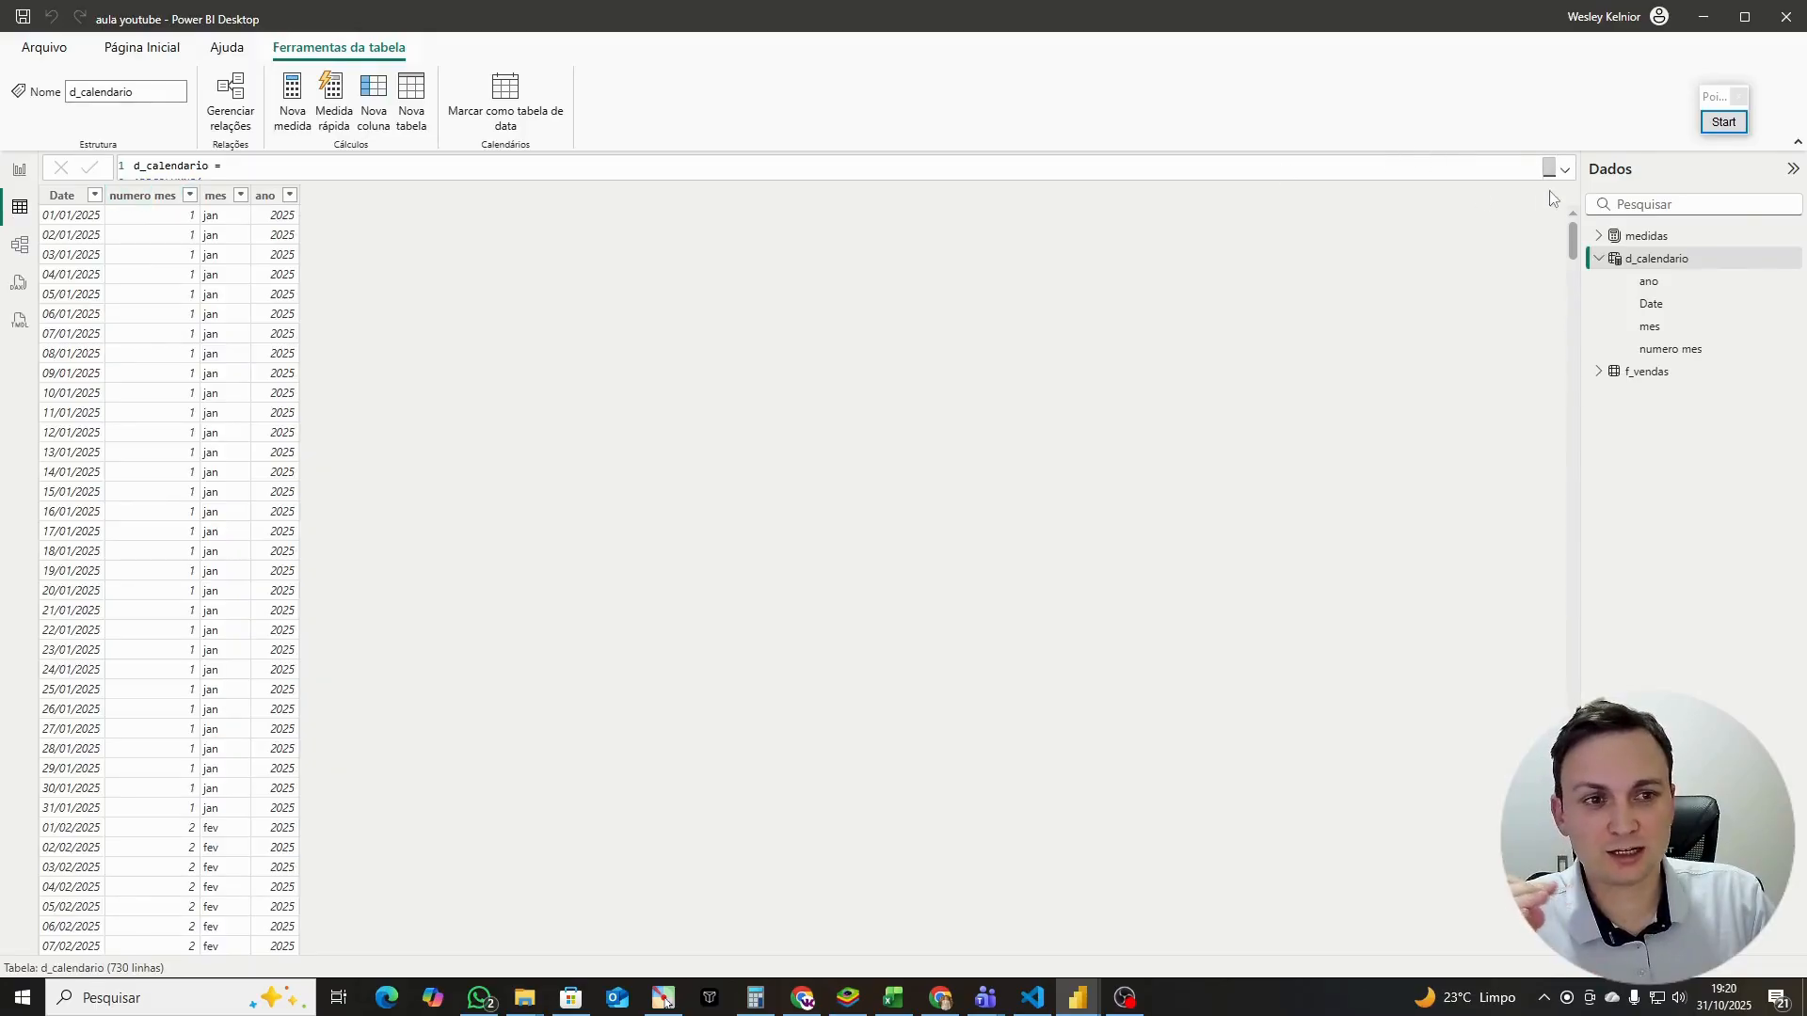
{"action": "left_click", "coordinate": [1564, 171]}
{"action": "left_click_drag", "start_coordinate": [312, 268], "coordinate": [134, 200]}
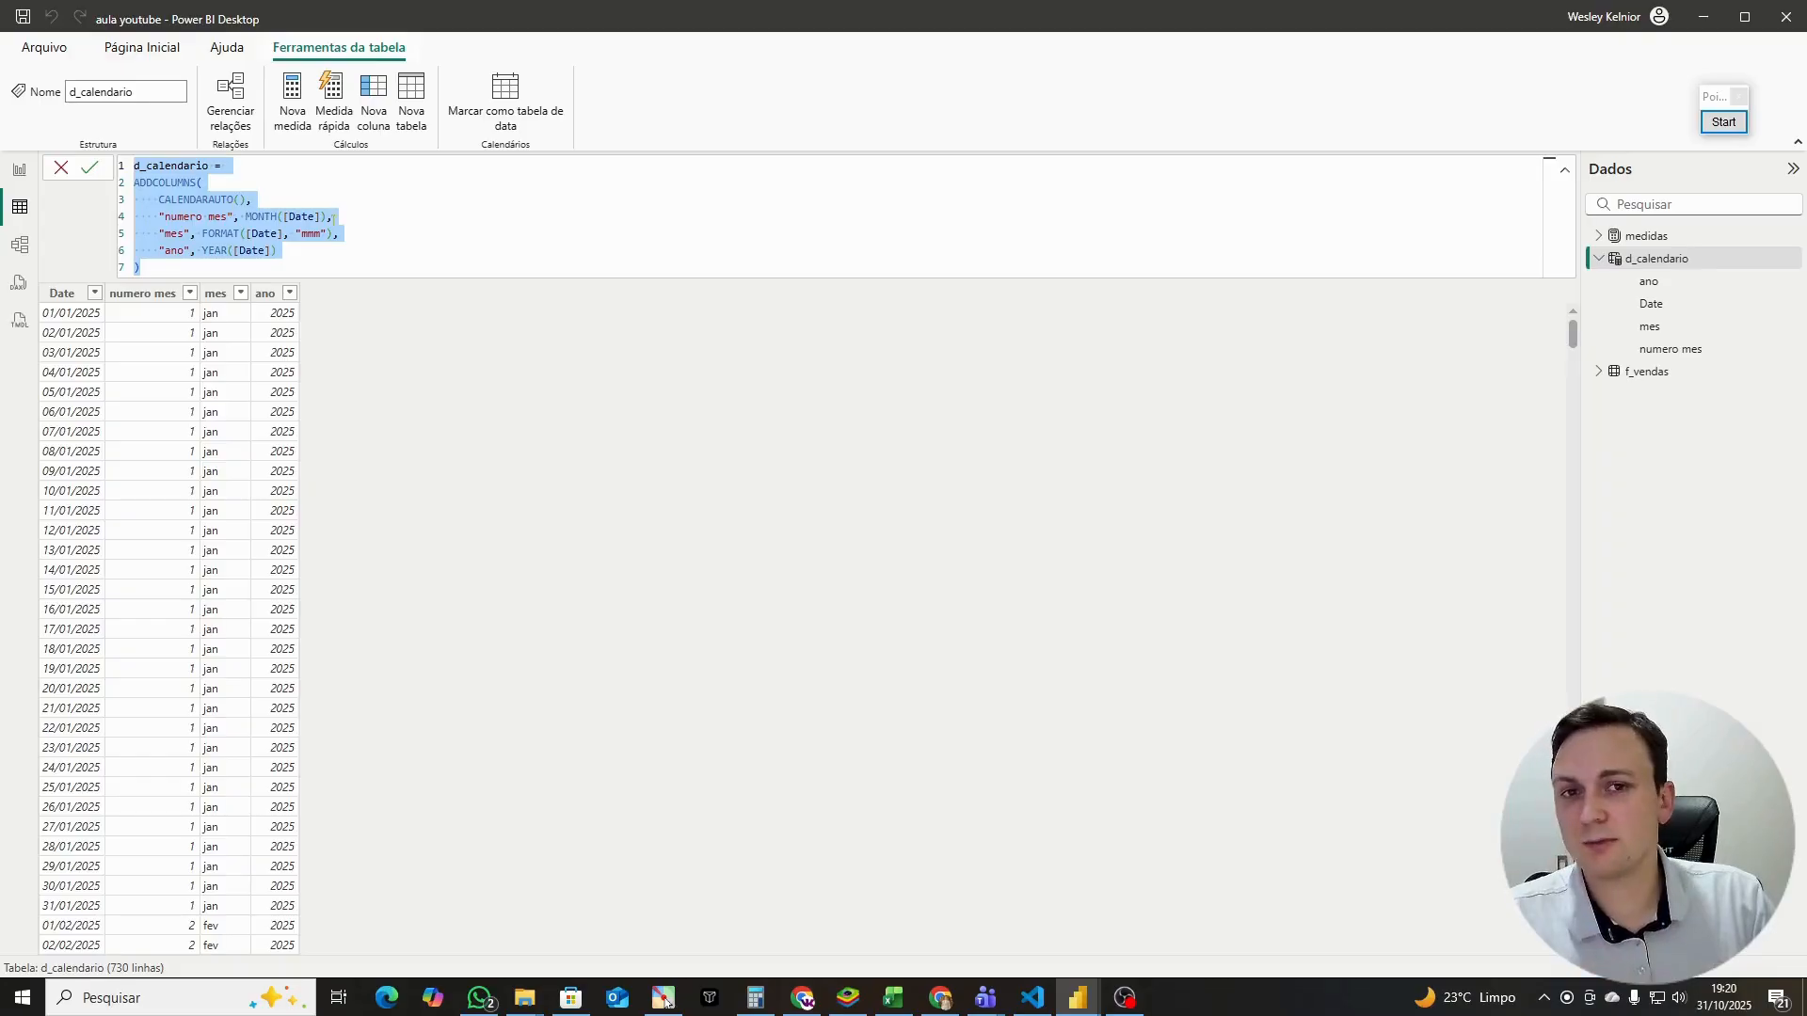
{"action": "left_click", "coordinate": [1565, 171]}
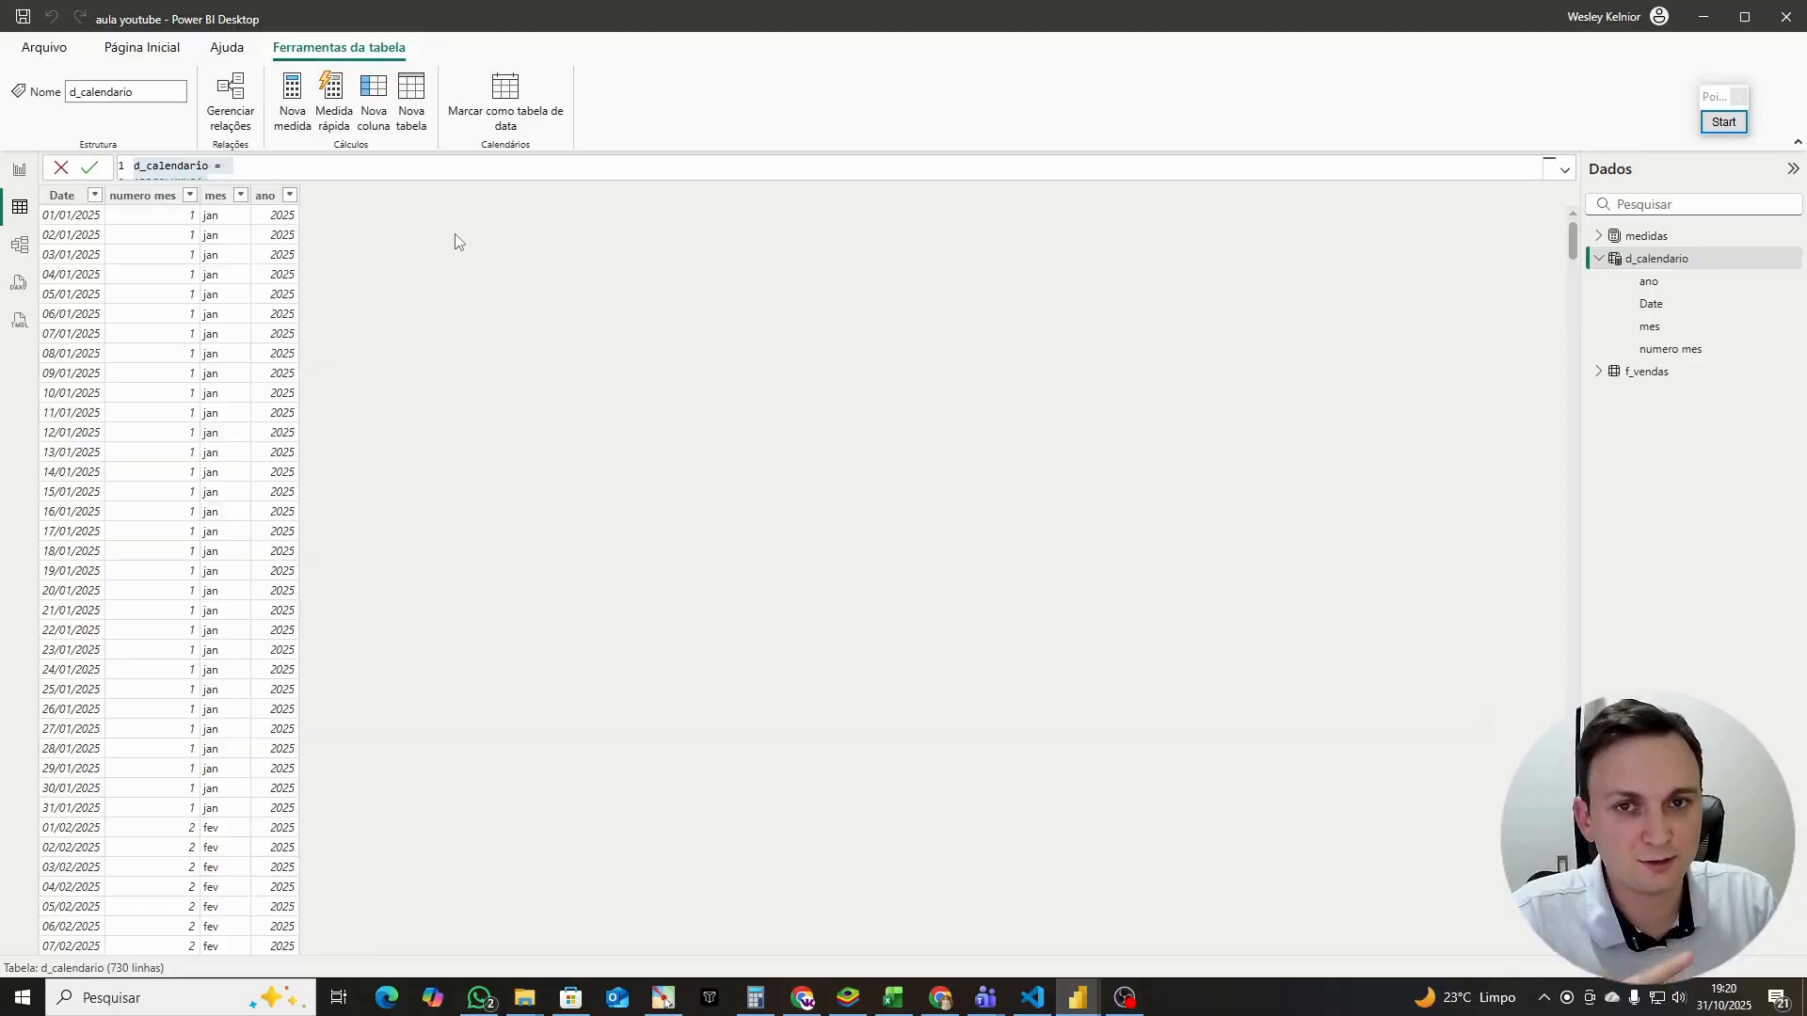
{"action": "left_click", "coordinate": [22, 177]}
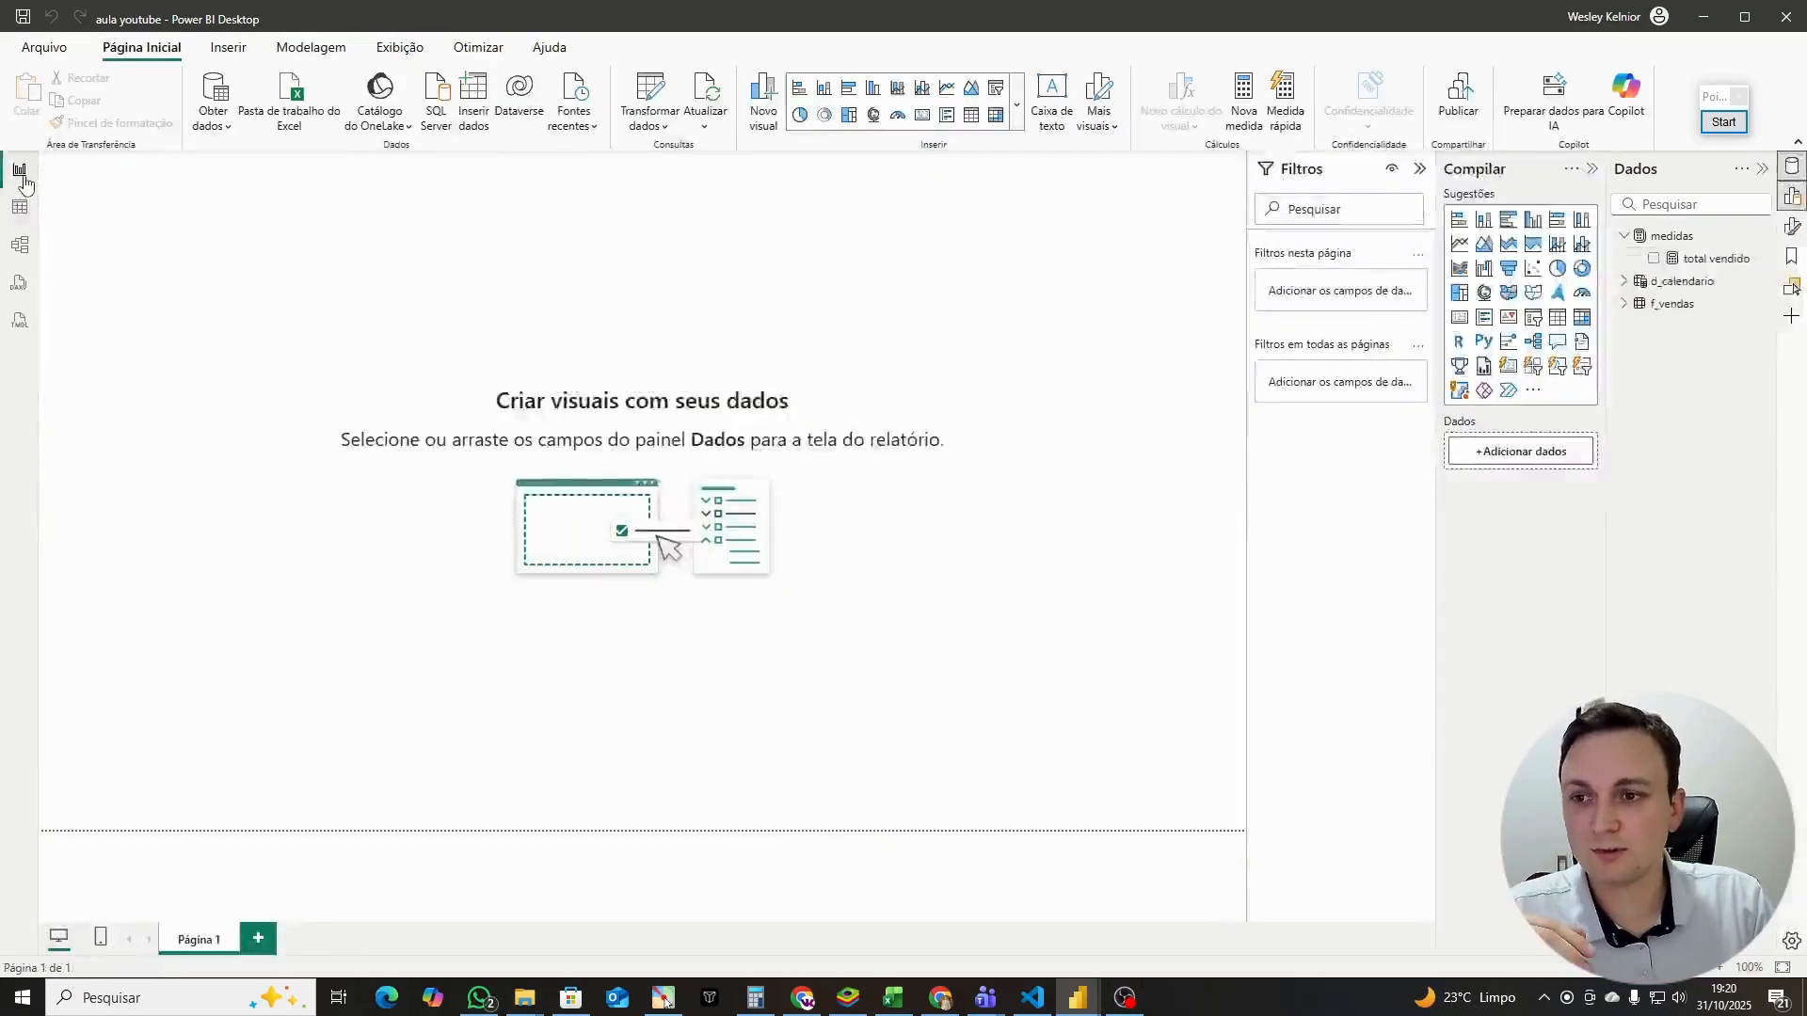
Step: Move the d_calendario card slightly up in the model diagram and circle both ends of its relationship with f_vendas, clearing the marks
{"action": "left_click", "coordinate": [19, 246]}
{"action": "left_click_drag", "start_coordinate": [738, 558], "coordinate": [765, 487]}
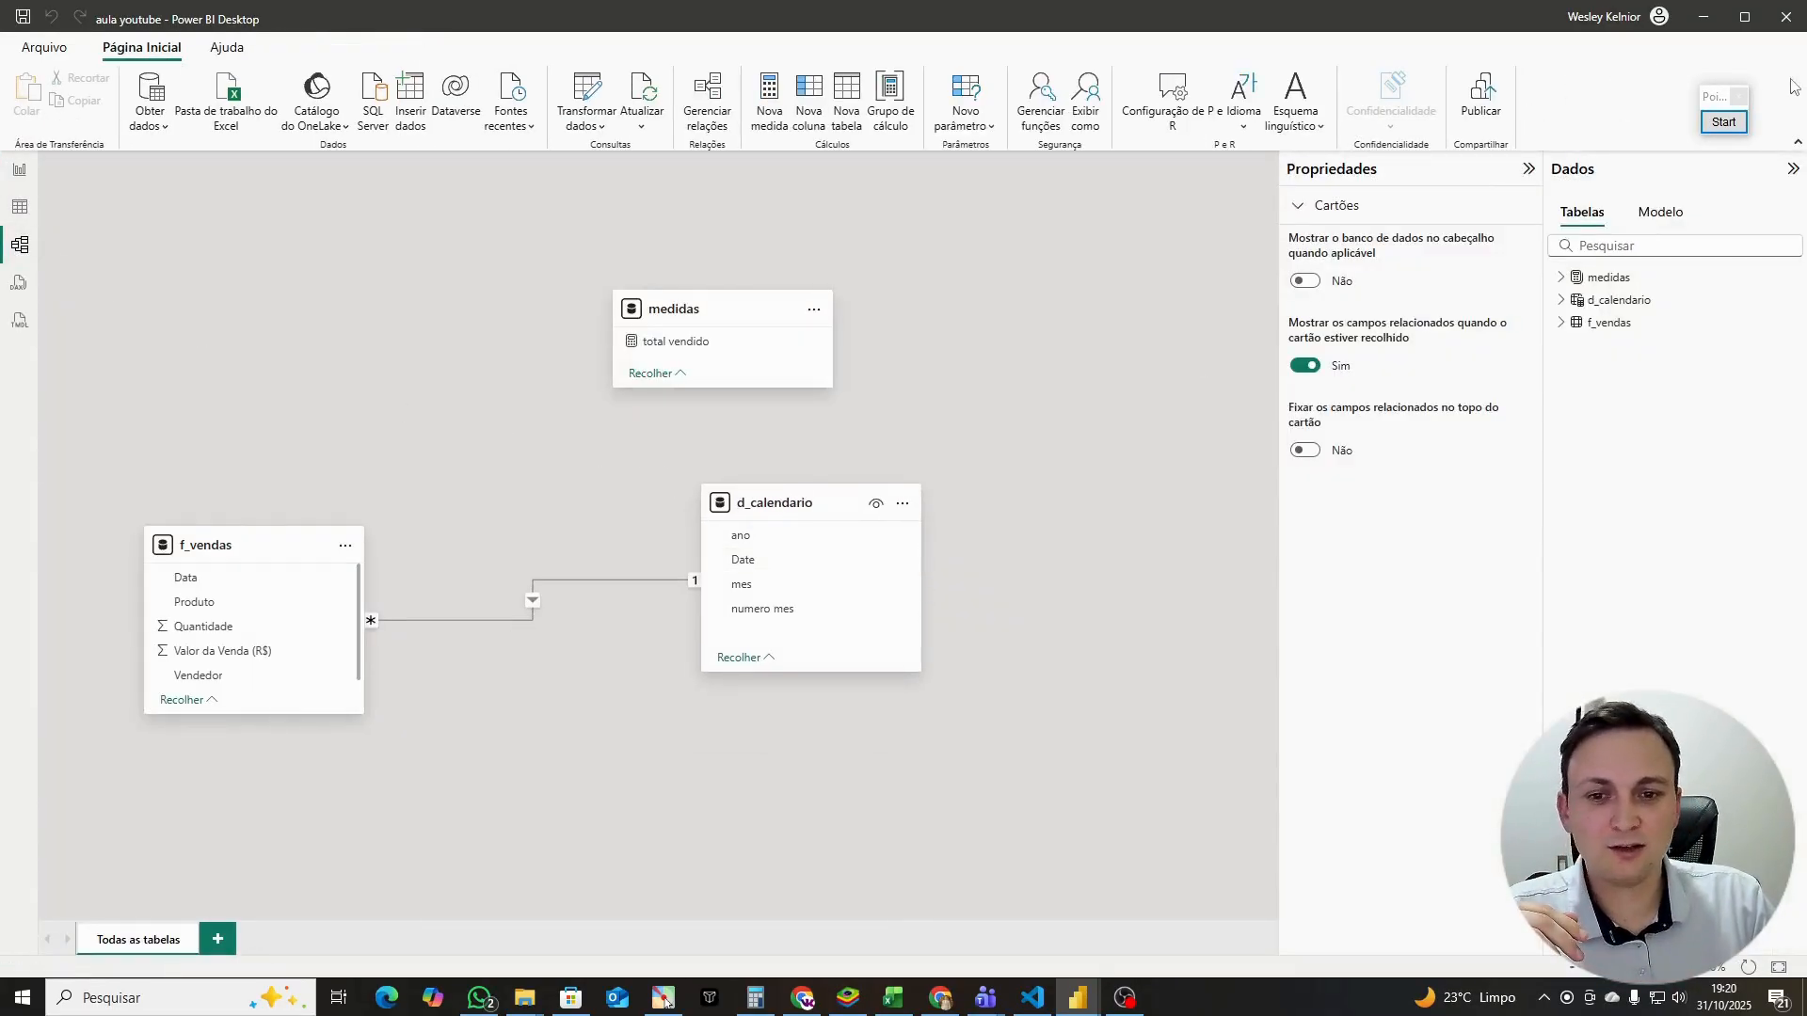
{"action": "left_click_drag", "start_coordinate": [680, 570], "coordinate": [612, 595]}
{"action": "left_click_drag", "start_coordinate": [381, 602], "coordinate": [367, 610]}
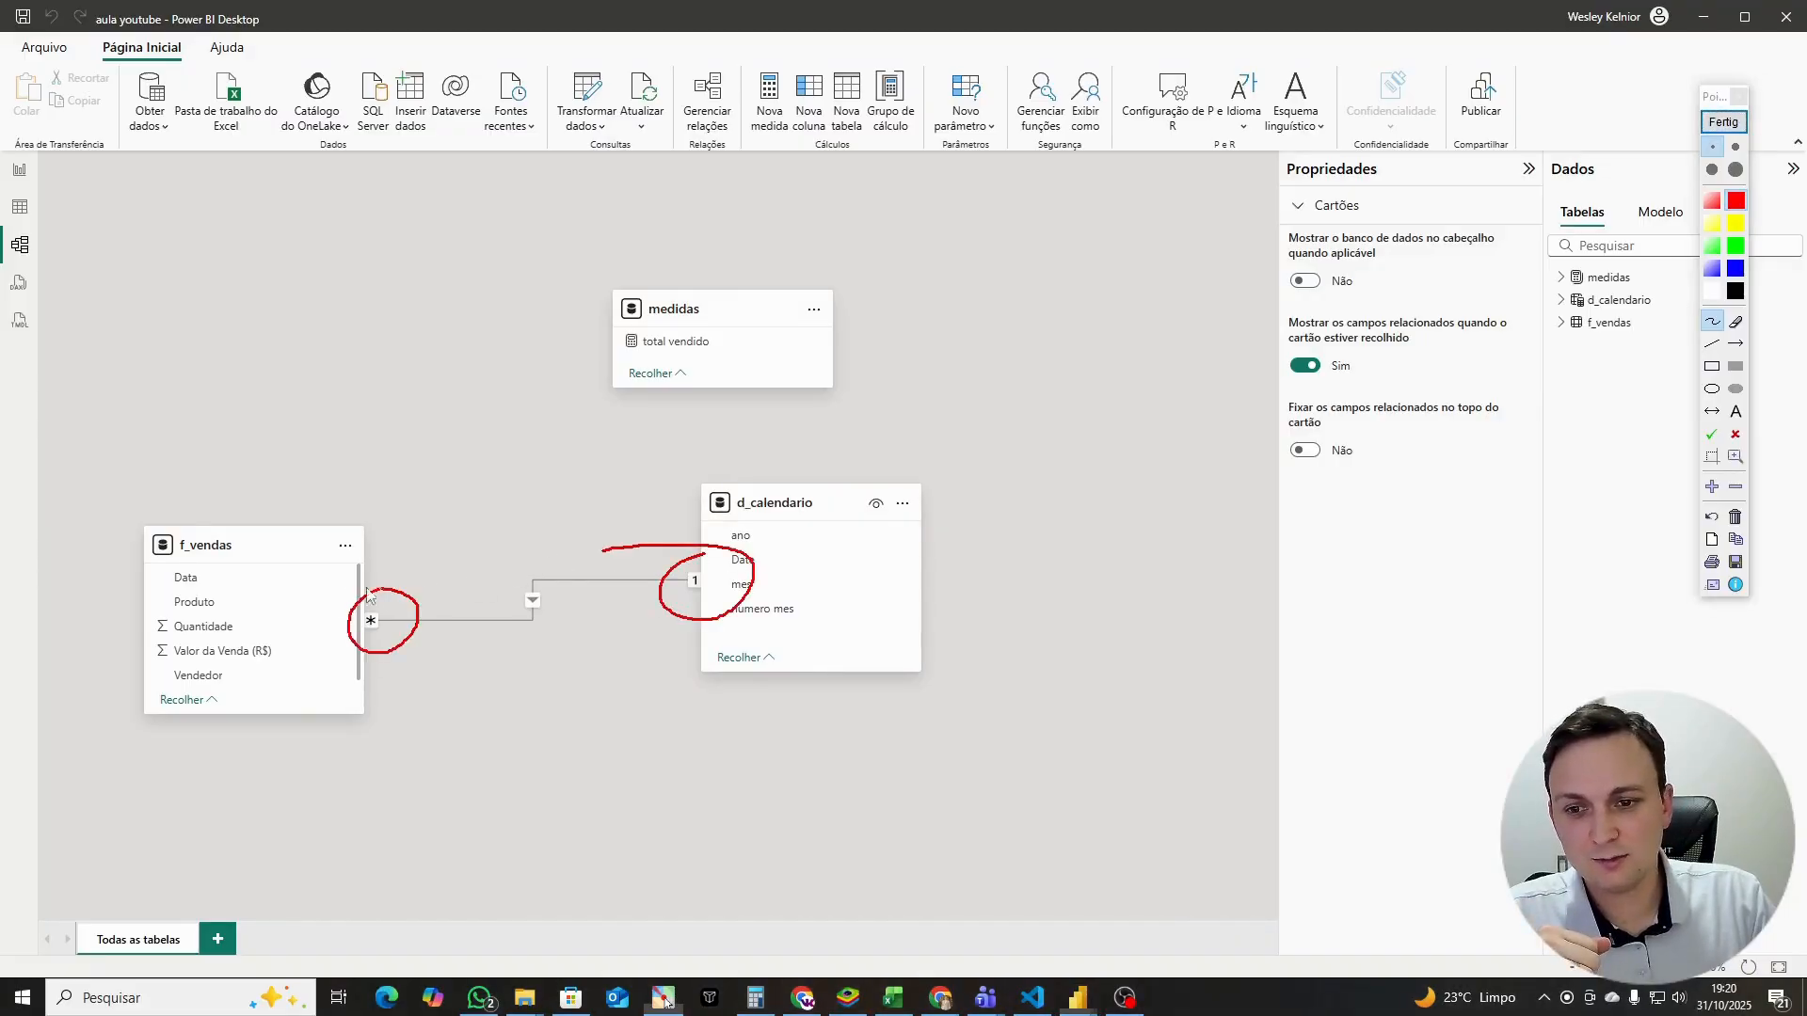
{"action": "left_click", "coordinate": [1723, 121]}
Step: Examine the columns and rows of the f_vendas table, then return to the report canvas
{"action": "left_click", "coordinate": [20, 207]}
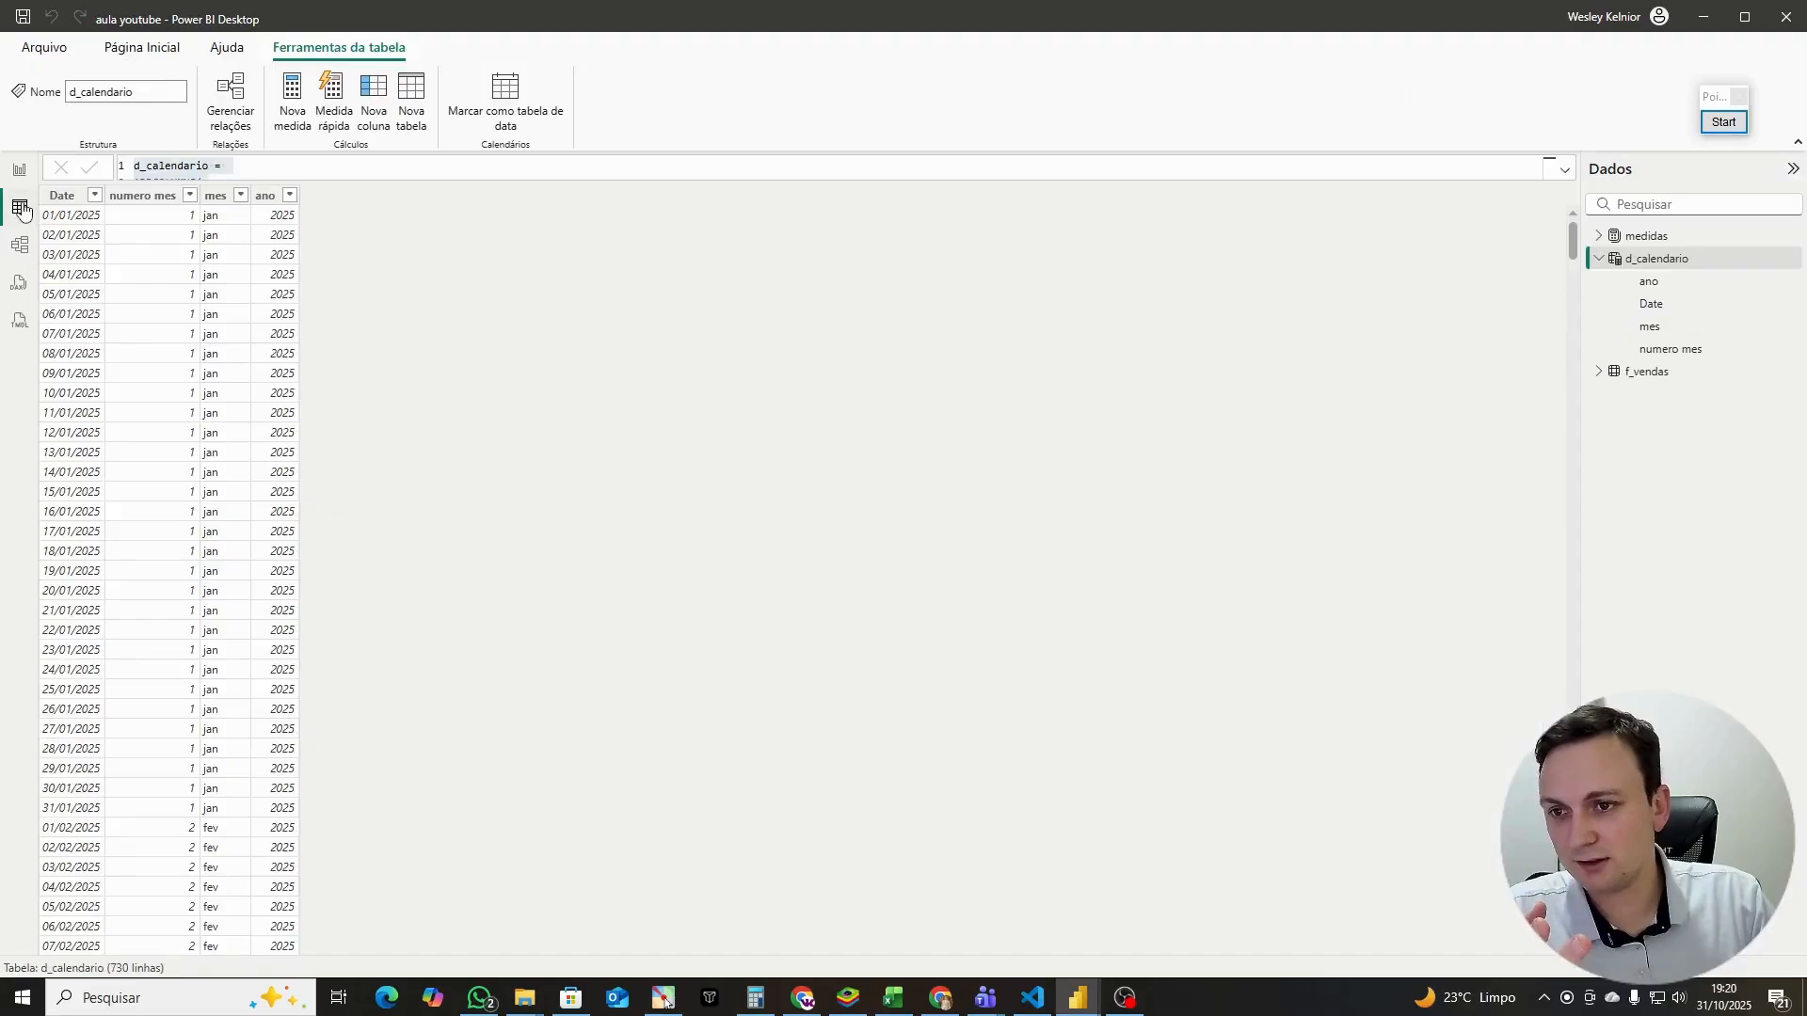
{"action": "left_click", "coordinate": [1645, 373]}
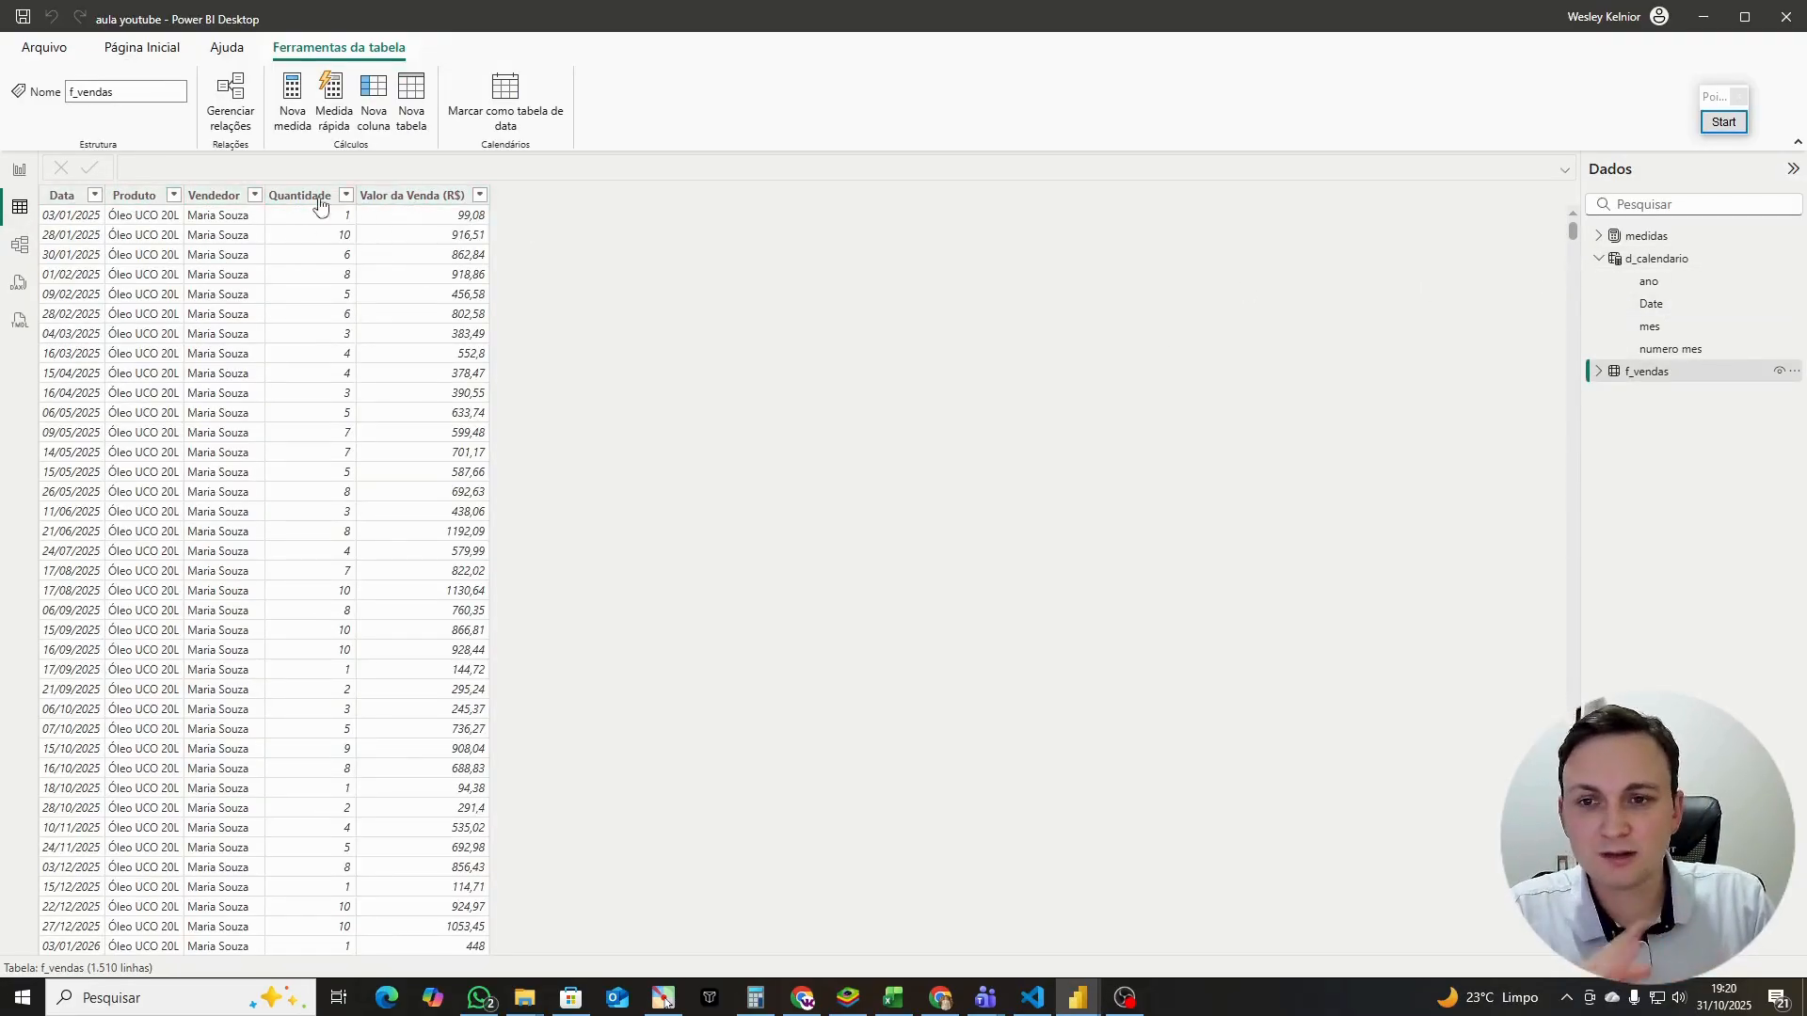
{"action": "left_click", "coordinate": [20, 169]}
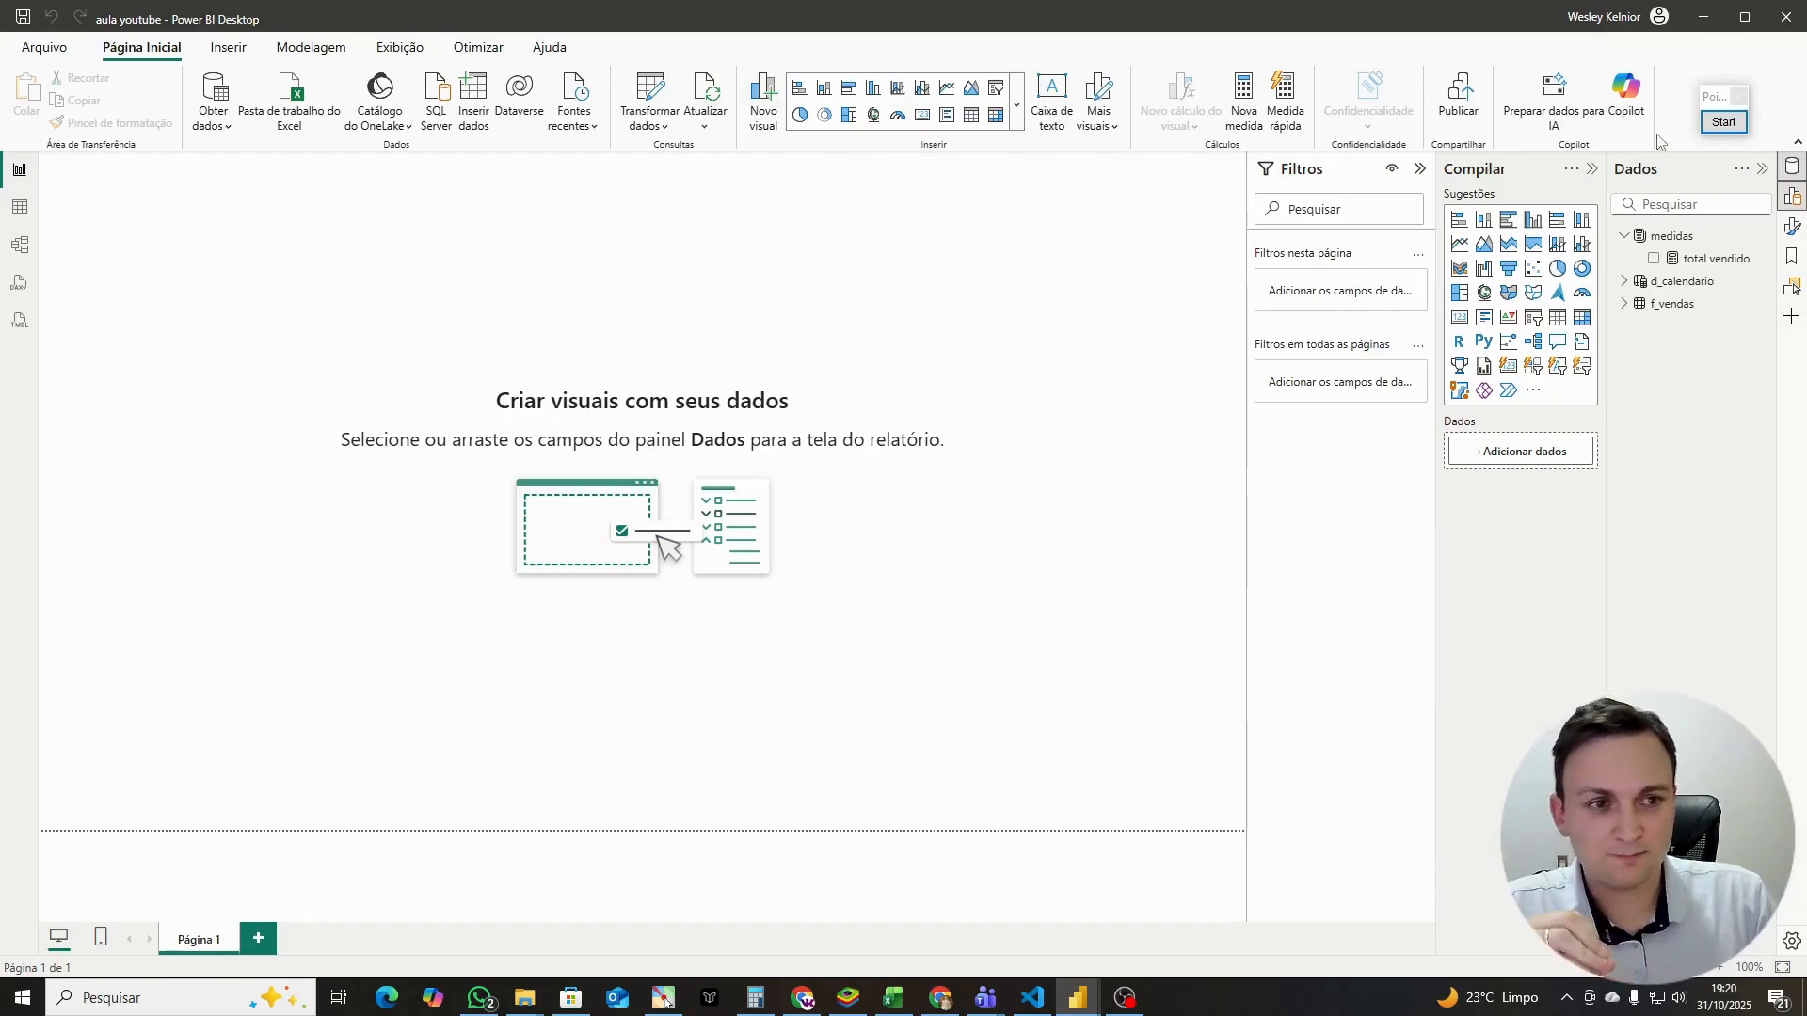
Step: Sketch a red box with an arrow leading to a taller box holding two stacked green blocks, then erase the sketch
{"action": "left_click", "coordinate": [1725, 125]}
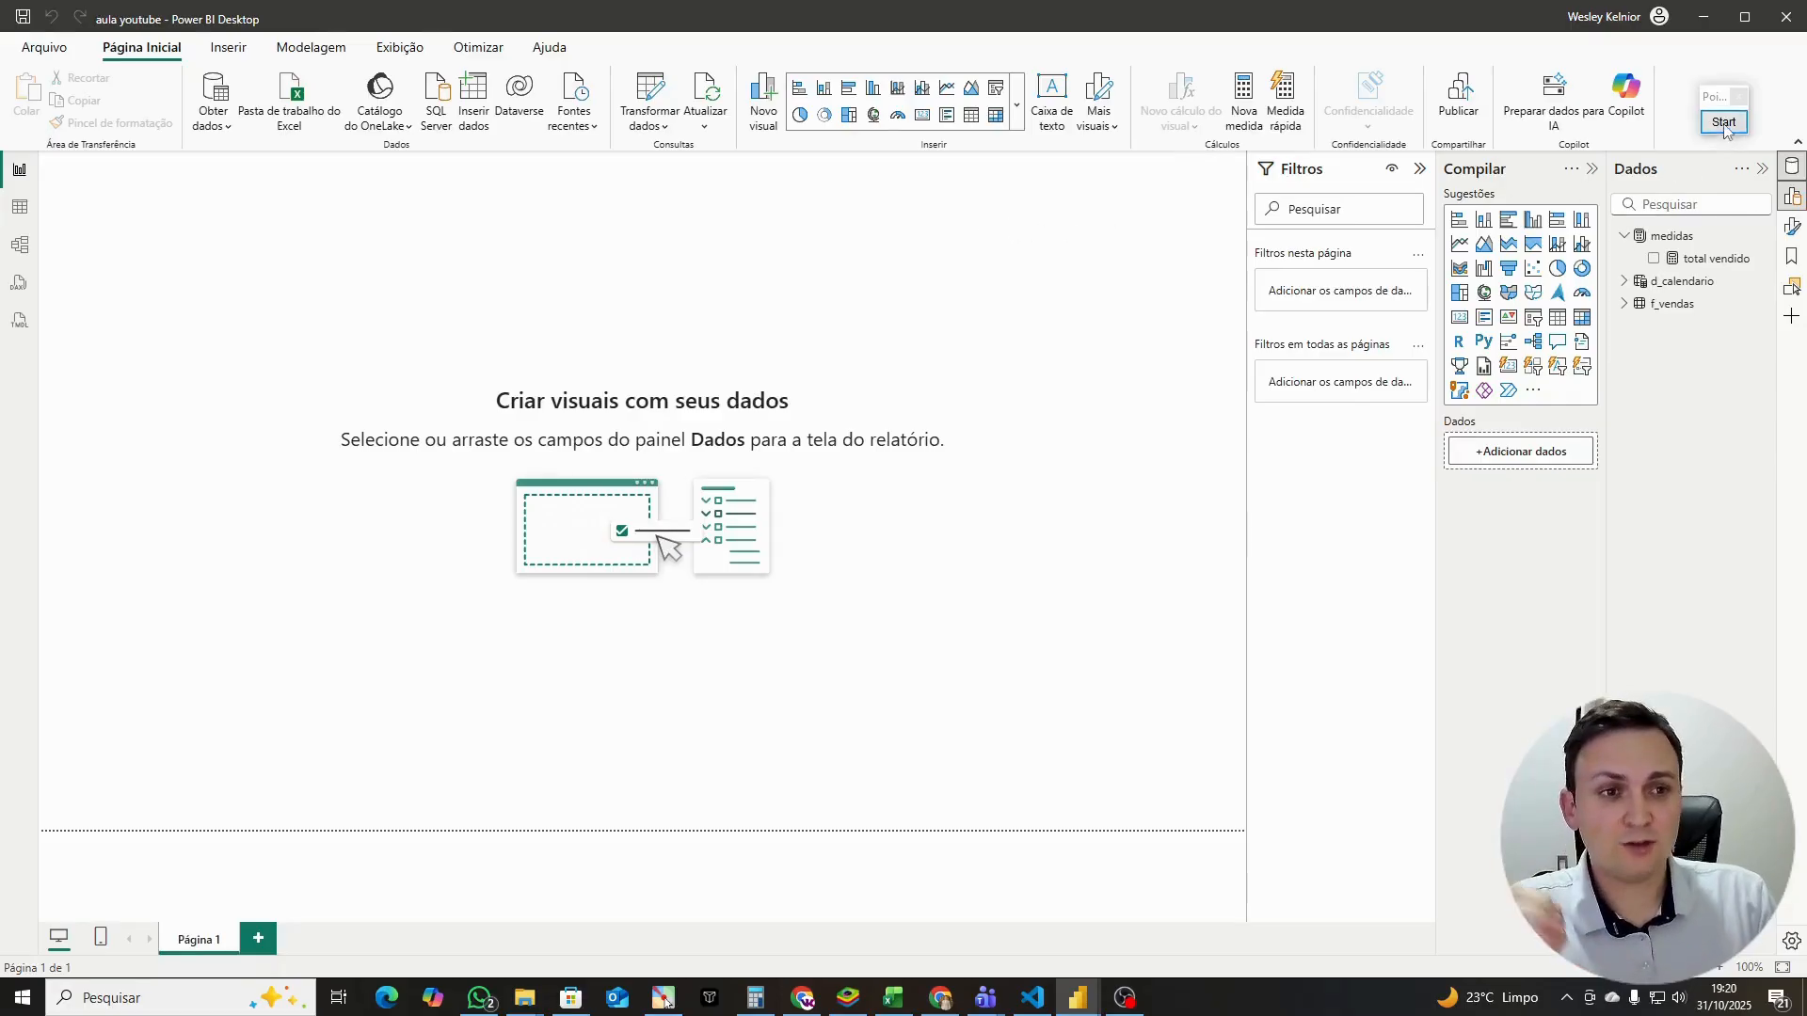
{"action": "mouse_move", "coordinate": [603, 229]}
{"action": "left_mouse_down"}
{"action": "mouse_move", "coordinate": [659, 337]}
{"action": "mouse_move", "coordinate": [610, 218]}
{"action": "left_mouse_up"}
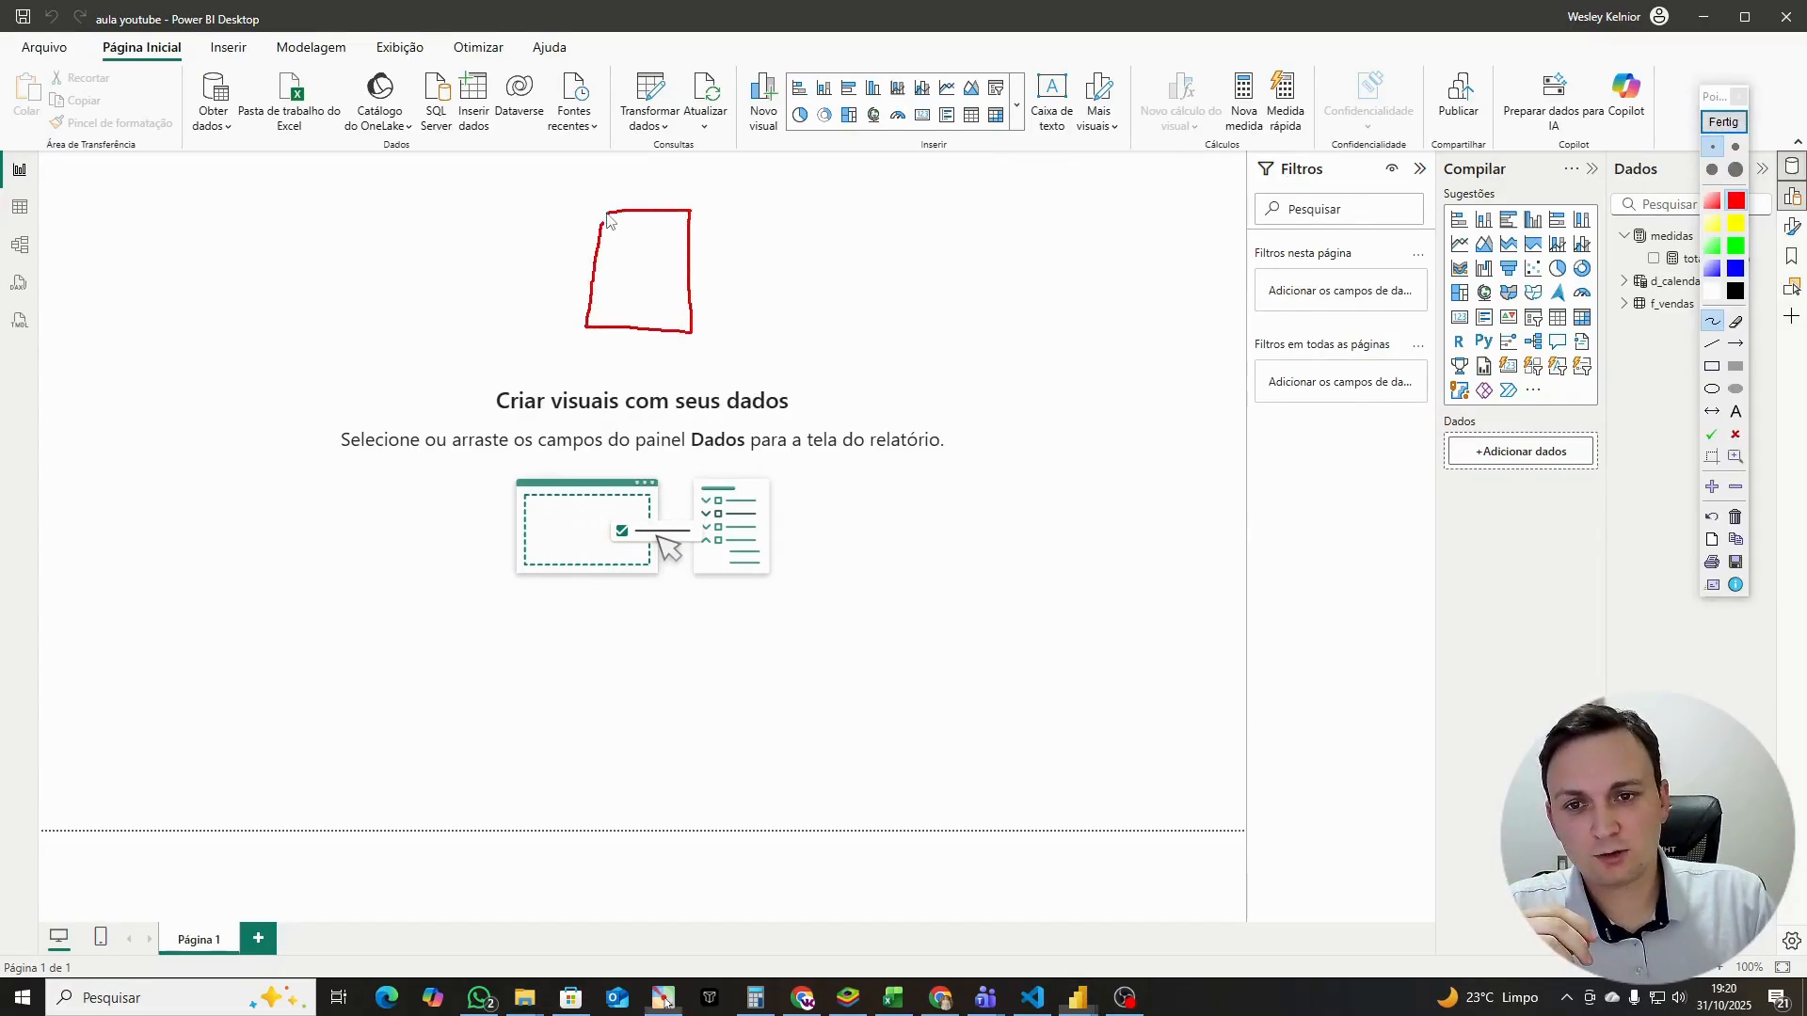
{"action": "mouse_move", "coordinate": [656, 284]}
{"action": "left_mouse_down"}
{"action": "mouse_move", "coordinate": [864, 425]}
{"action": "mouse_move", "coordinate": [919, 488]}
{"action": "mouse_move", "coordinate": [839, 489]}
{"action": "left_mouse_up"}
{"action": "mouse_move", "coordinate": [764, 615]}
{"action": "left_mouse_down"}
{"action": "mouse_move", "coordinate": [758, 785]}
{"action": "mouse_move", "coordinate": [903, 805]}
{"action": "mouse_move", "coordinate": [756, 599]}
{"action": "mouse_move", "coordinate": [762, 683]}
{"action": "mouse_move", "coordinate": [758, 625]}
{"action": "left_mouse_up"}
{"action": "left_click", "coordinate": [1735, 246]}
{"action": "mouse_move", "coordinate": [776, 692]}
{"action": "left_mouse_down"}
{"action": "mouse_move", "coordinate": [750, 756]}
{"action": "mouse_move", "coordinate": [779, 687]}
{"action": "left_mouse_up"}
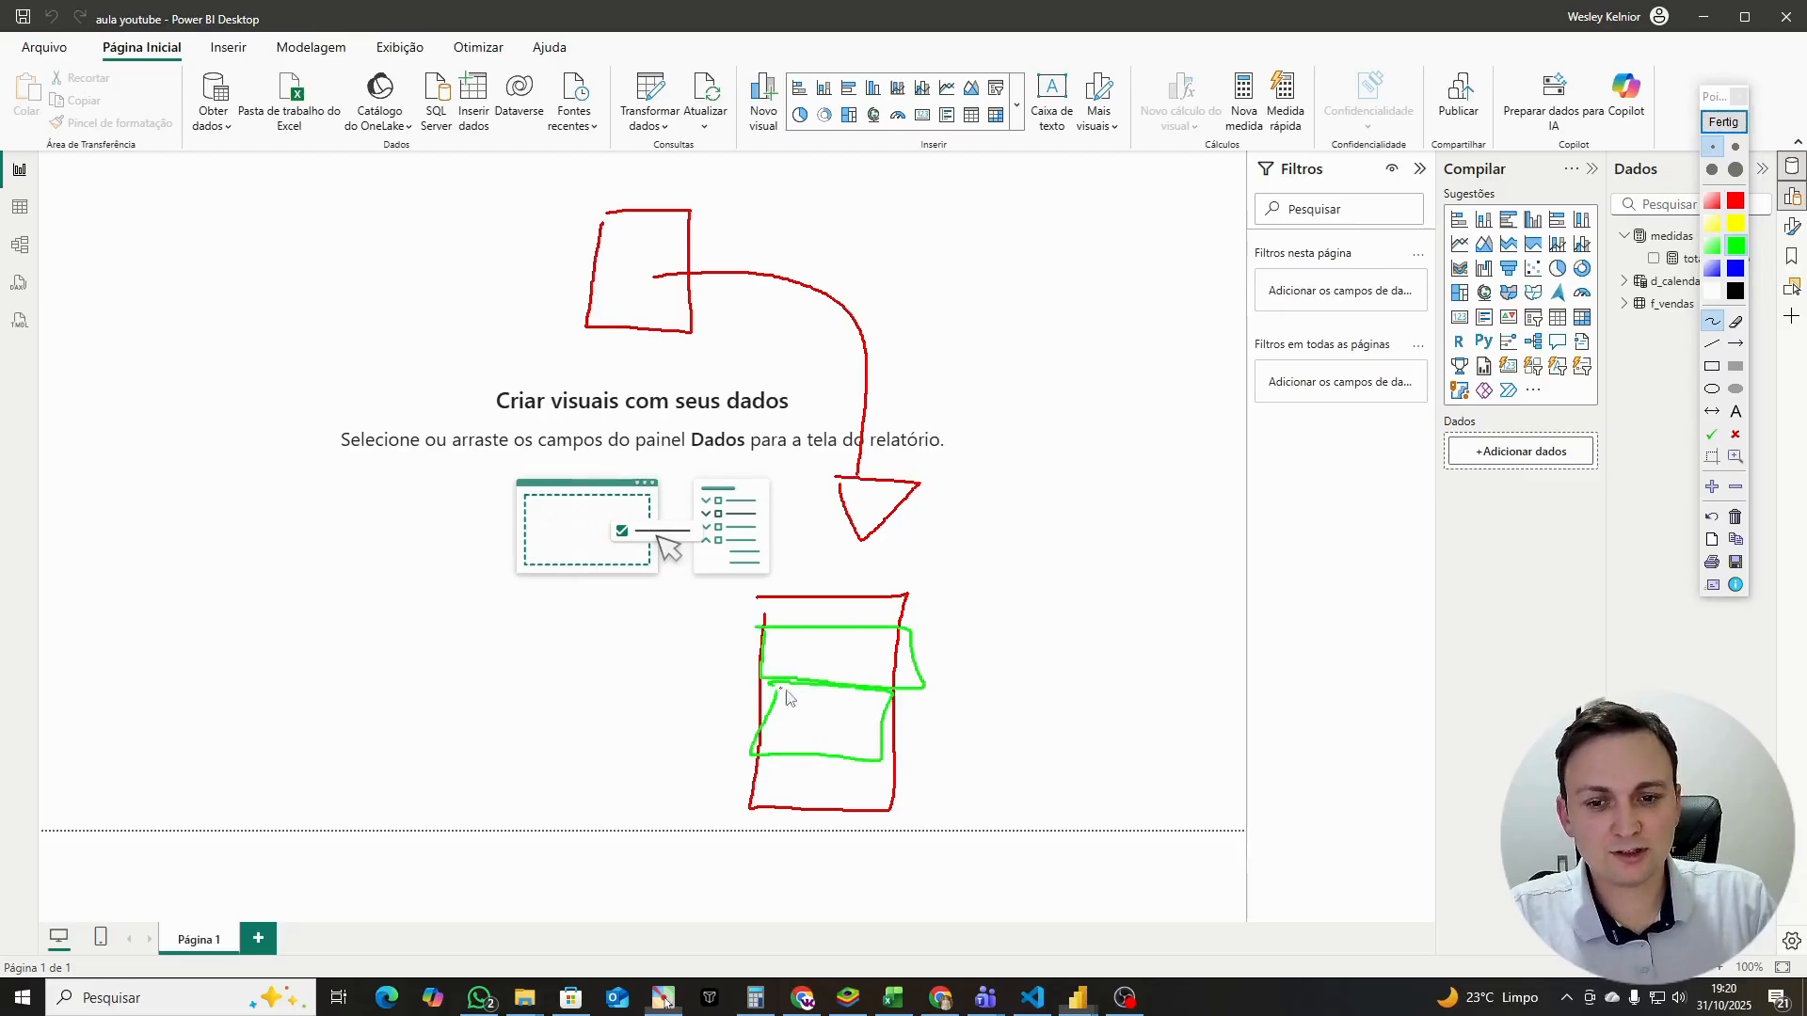
{"action": "left_click", "coordinate": [1715, 126]}
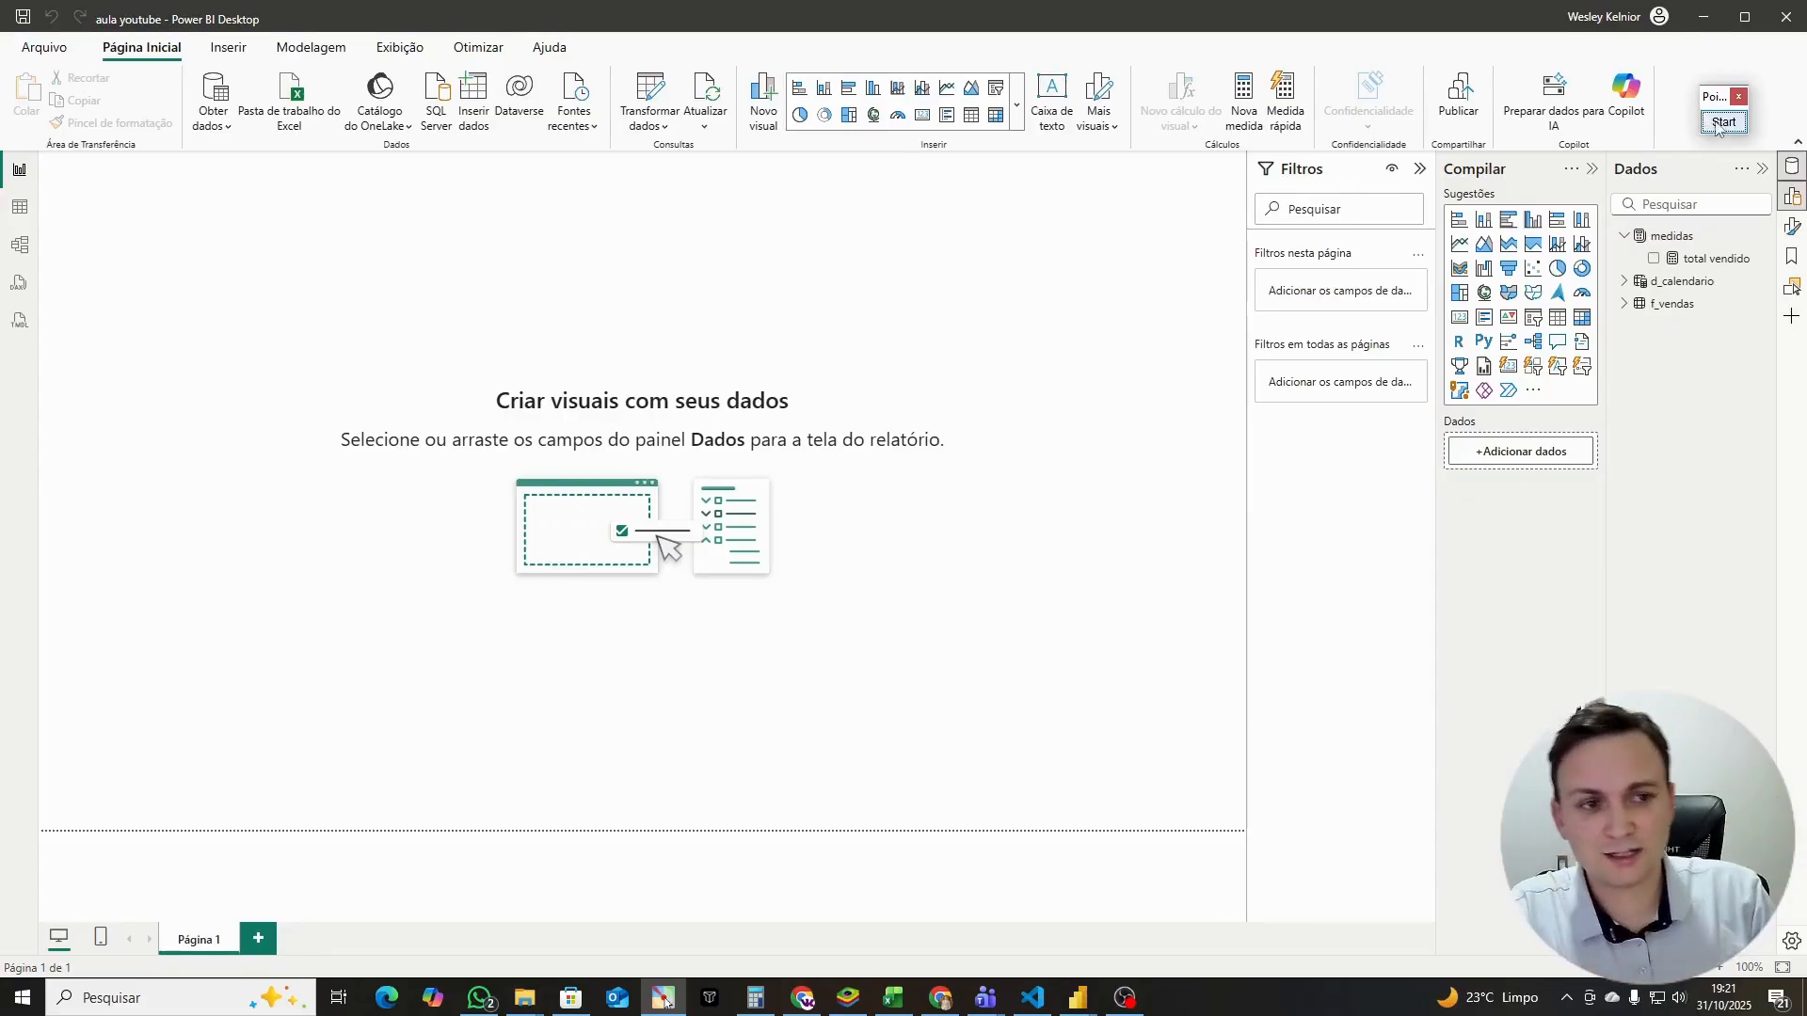
Step: Sketch two tall overlapping red rectangles on the report canvas and erase them
{"action": "left_click", "coordinate": [1715, 126]}
{"action": "mouse_move", "coordinate": [574, 239]}
{"action": "left_mouse_down"}
{"action": "mouse_move", "coordinate": [513, 690]}
{"action": "mouse_move", "coordinate": [540, 252]}
{"action": "left_mouse_up"}
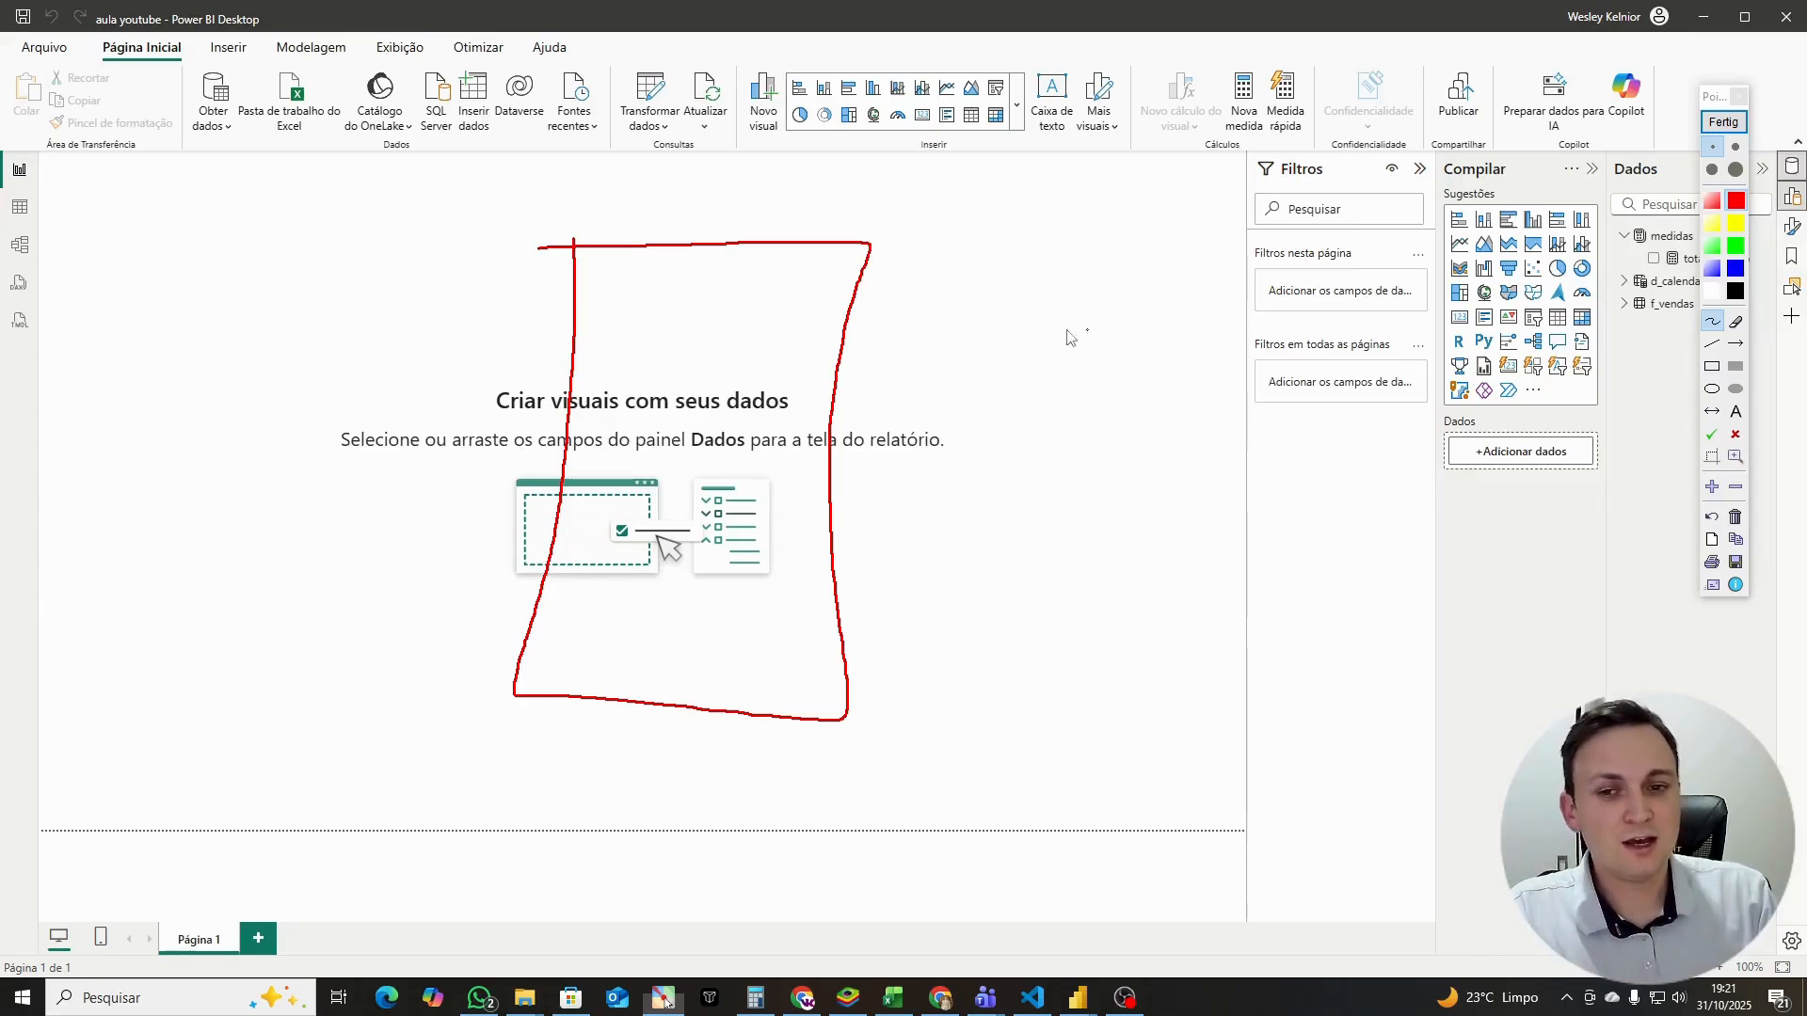
{"action": "mouse_move", "coordinate": [761, 224]}
{"action": "left_mouse_down"}
{"action": "mouse_move", "coordinate": [723, 701]}
{"action": "mouse_move", "coordinate": [892, 215]}
{"action": "mouse_move", "coordinate": [756, 226]}
{"action": "left_mouse_up"}
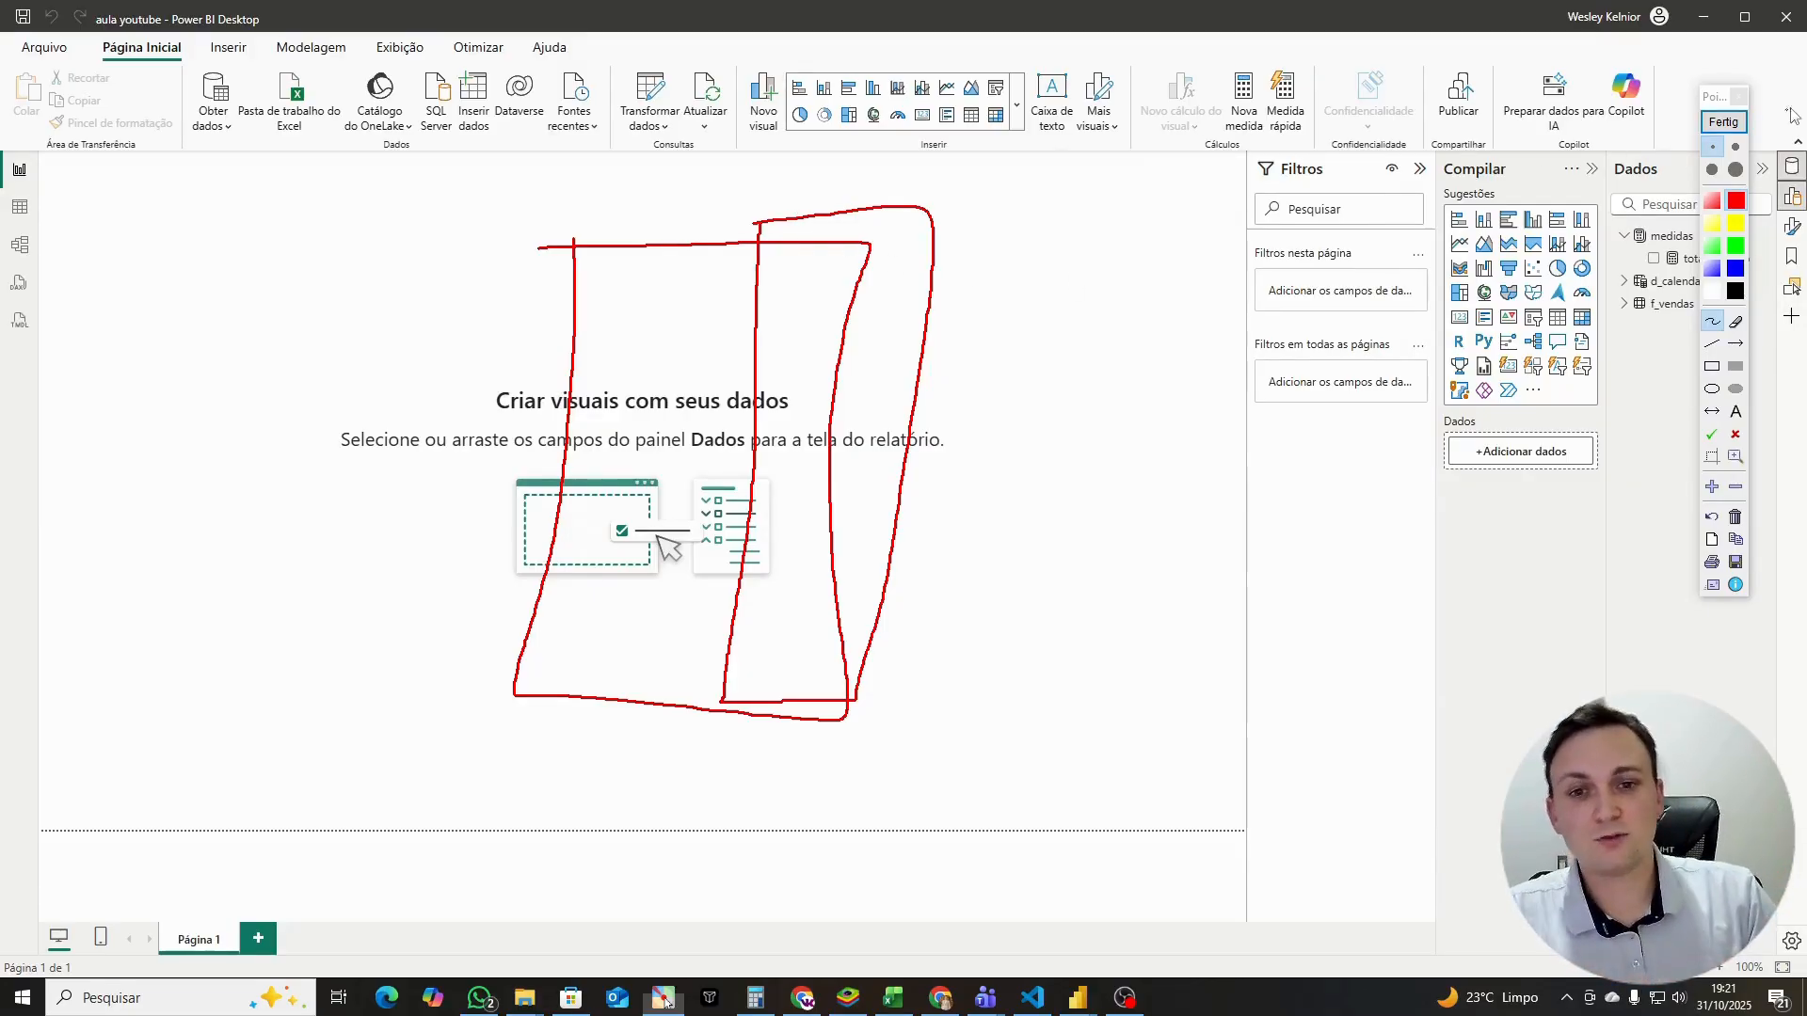
{"action": "left_click", "coordinate": [1723, 122]}
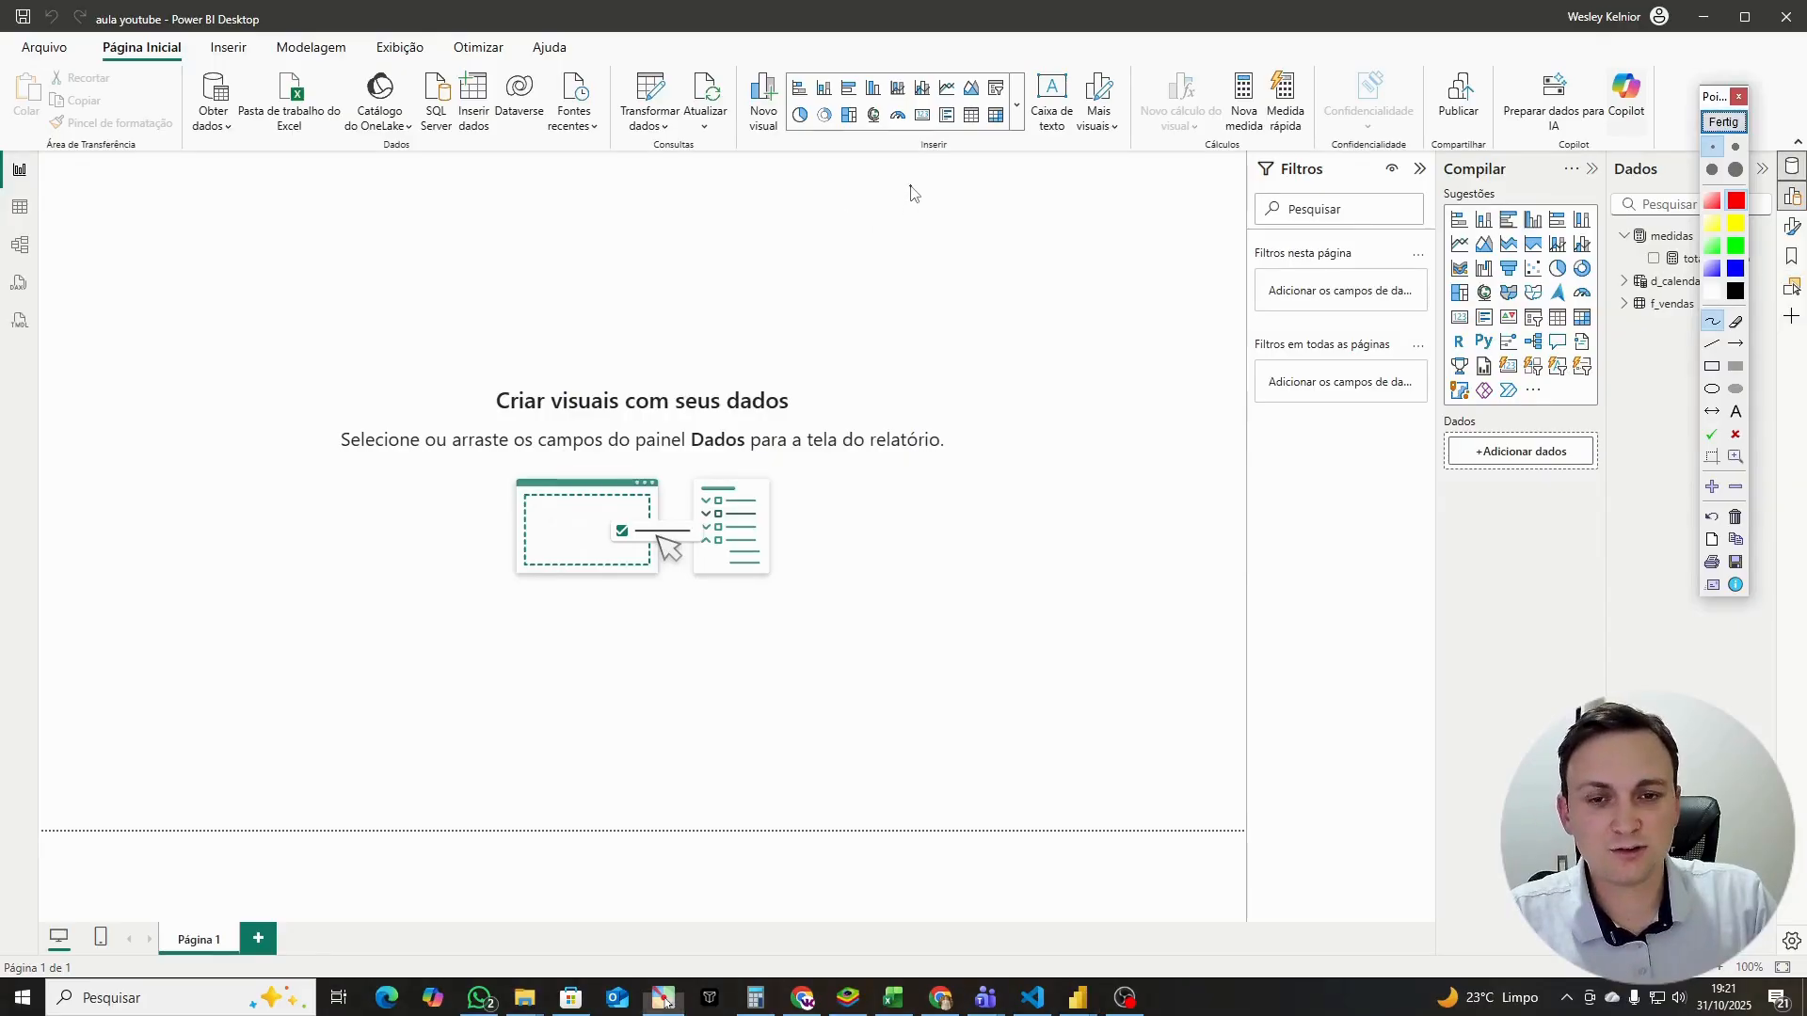
Step: Sketch three stacked rectangles in red, blue and black on the annotation overlay
{"action": "mouse_move", "coordinate": [909, 176]}
{"action": "left_mouse_down"}
{"action": "mouse_move", "coordinate": [919, 310]}
{"action": "mouse_move", "coordinate": [965, 179]}
{"action": "mouse_move", "coordinate": [909, 172]}
{"action": "left_mouse_up"}
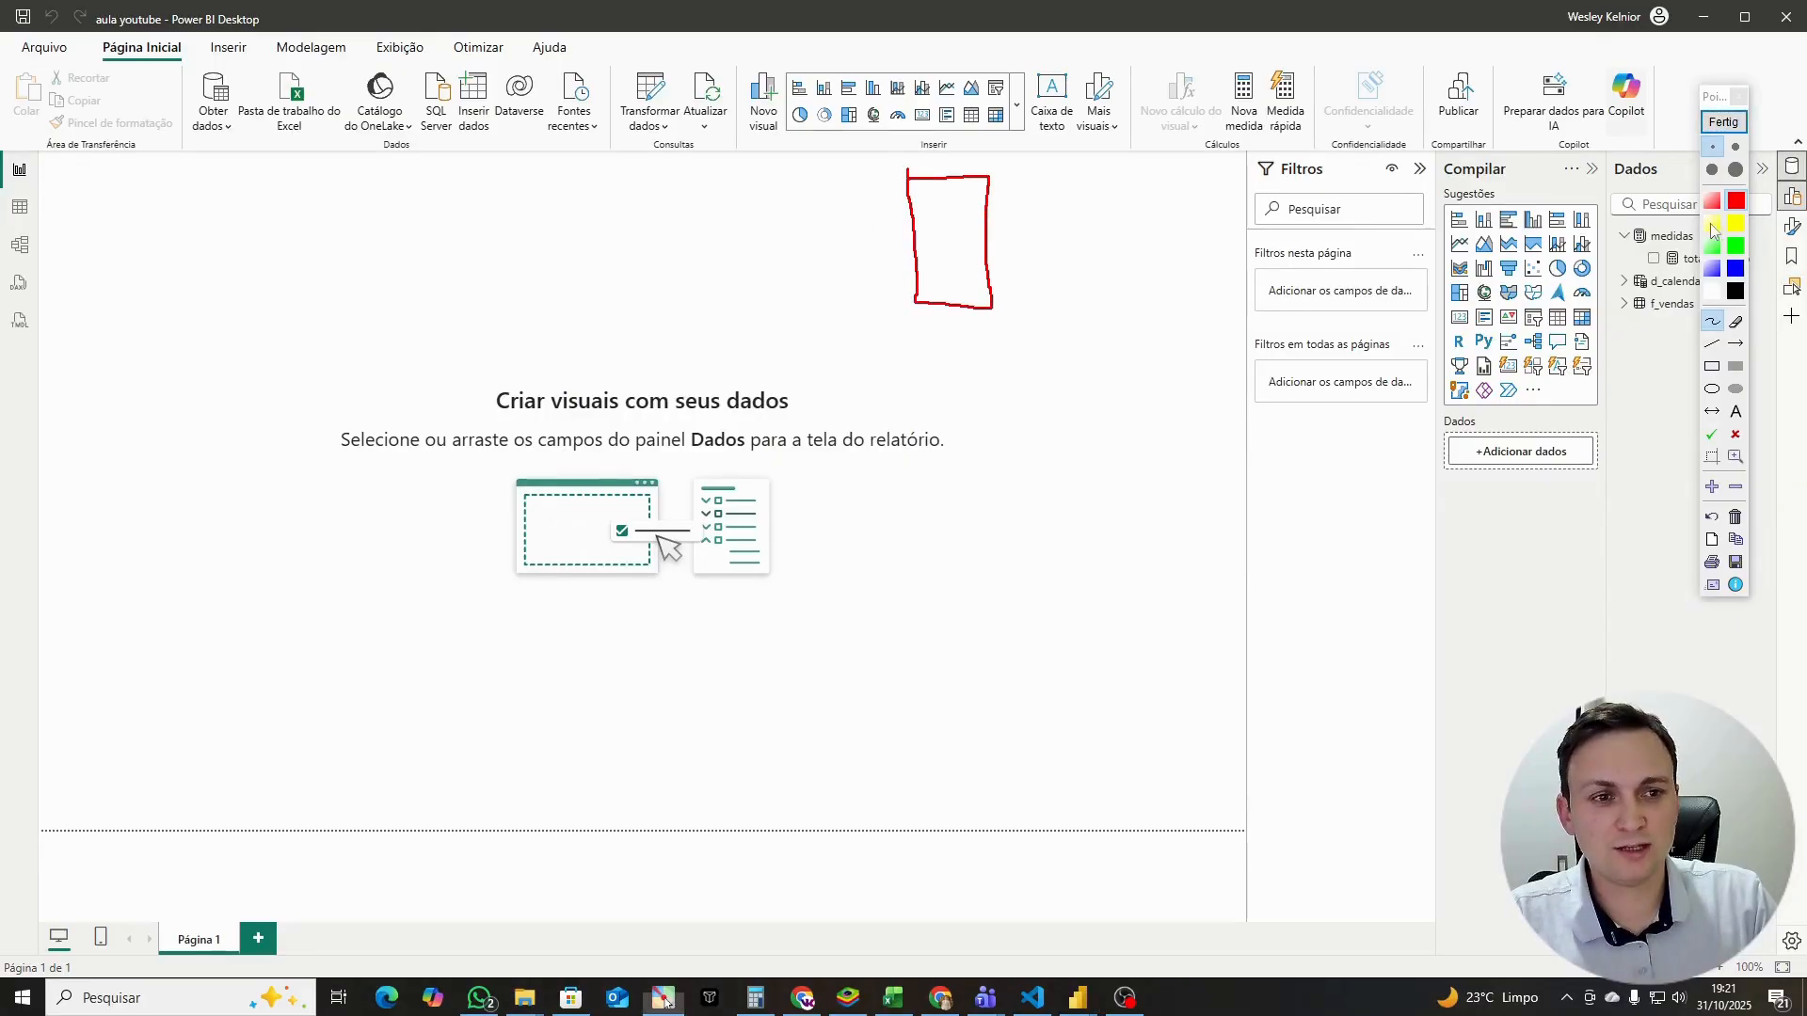
{"action": "left_click", "coordinate": [1735, 268]}
{"action": "mouse_move", "coordinate": [913, 304]}
{"action": "left_mouse_down"}
{"action": "mouse_move", "coordinate": [909, 405]}
{"action": "mouse_move", "coordinate": [1012, 315]}
{"action": "mouse_move", "coordinate": [958, 306]}
{"action": "left_mouse_up"}
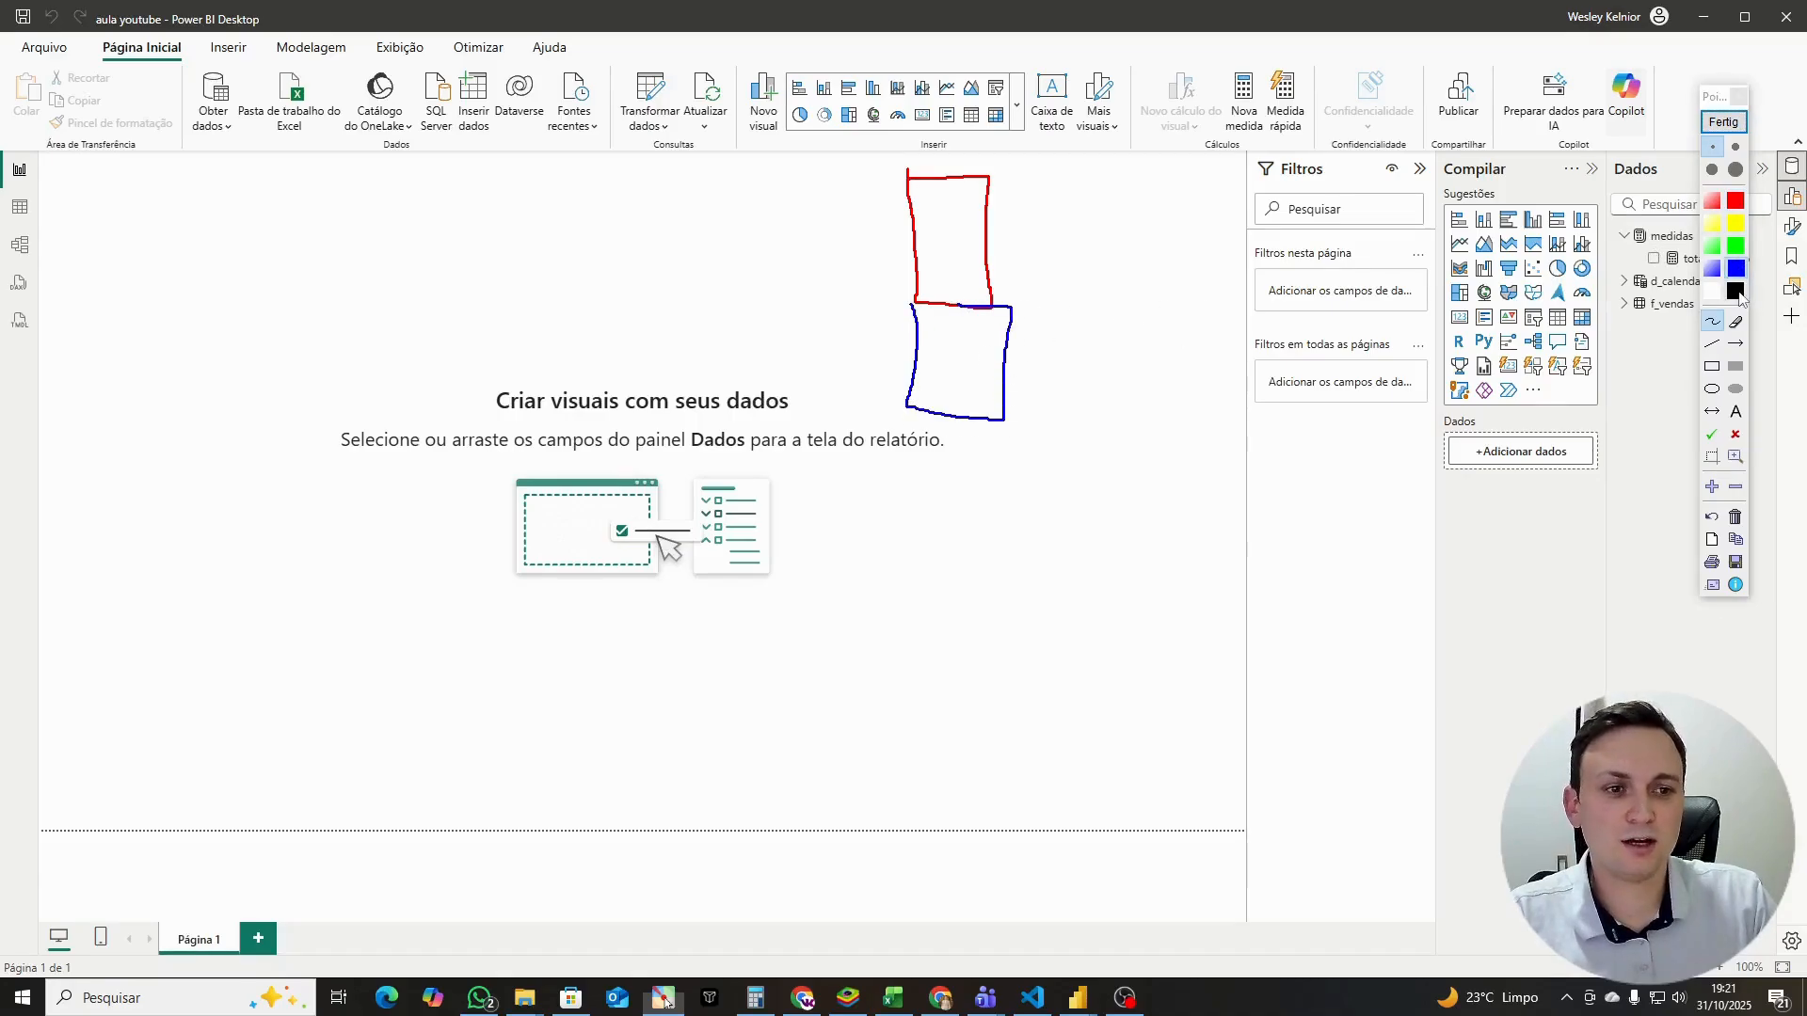
{"action": "left_click", "coordinate": [1735, 292]}
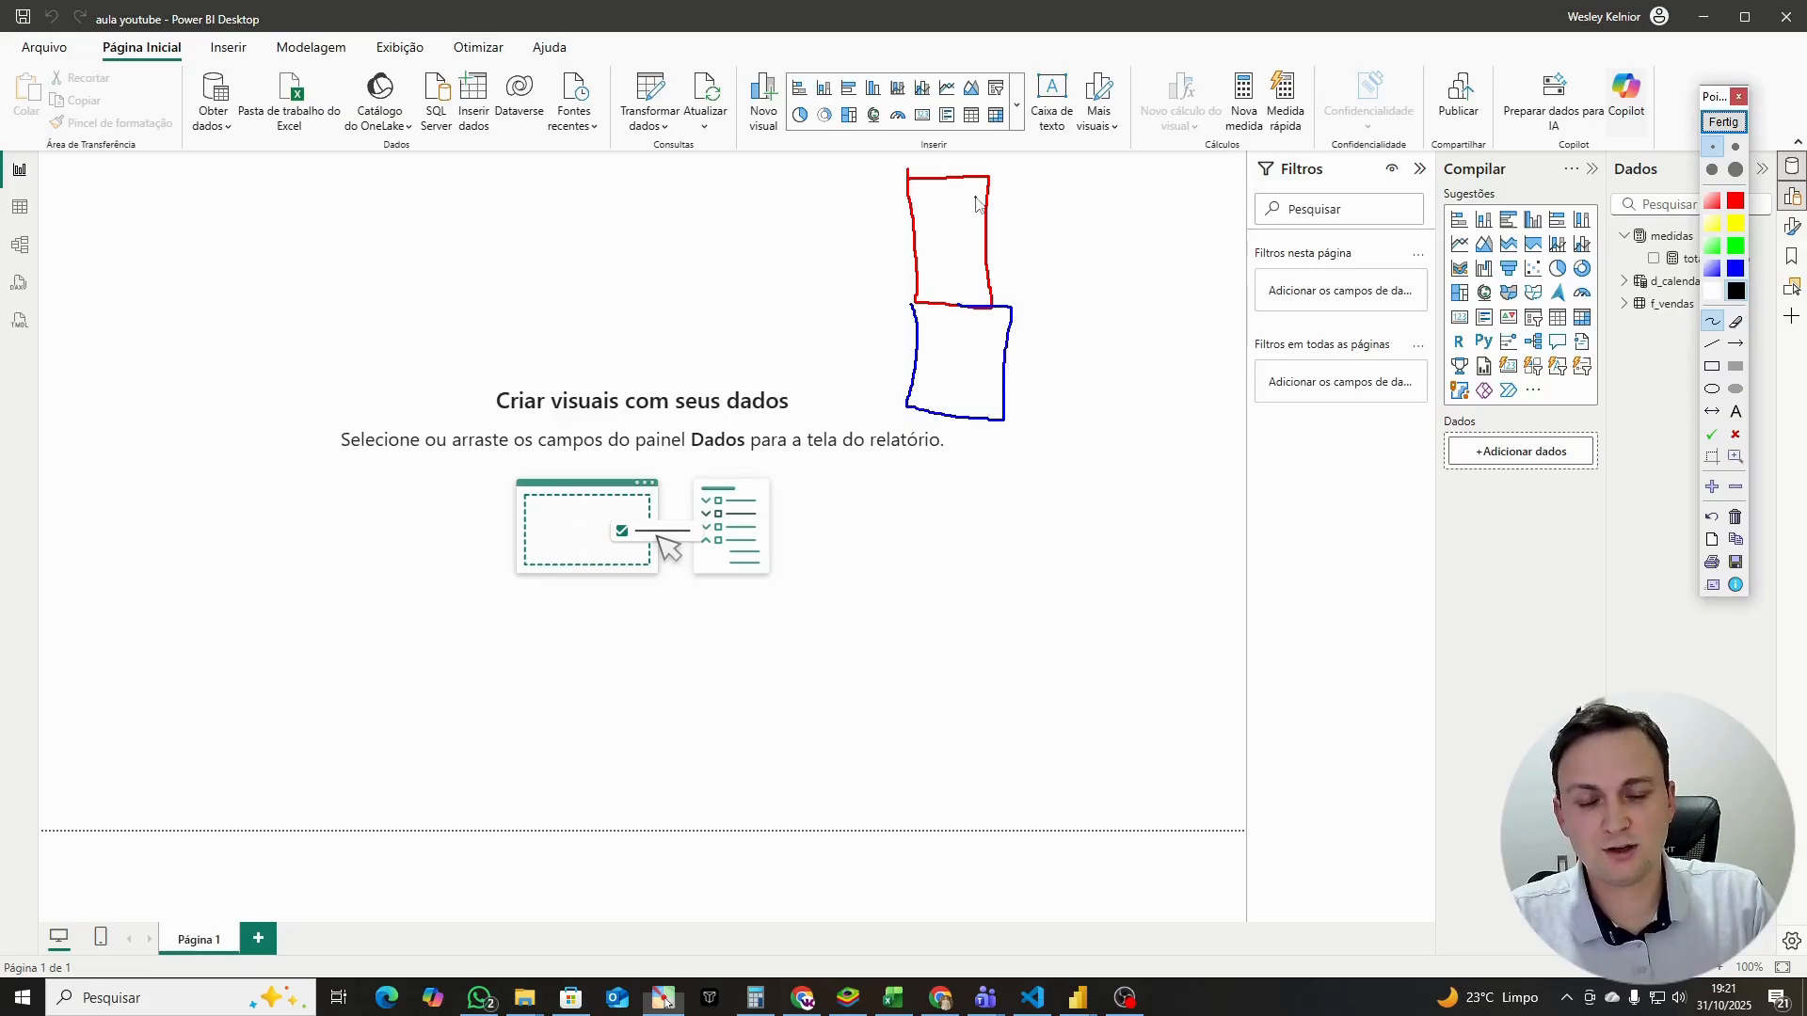
{"action": "mouse_move", "coordinate": [910, 411]}
{"action": "left_mouse_down"}
{"action": "mouse_move", "coordinate": [894, 560]}
{"action": "mouse_move", "coordinate": [1016, 420]}
{"action": "mouse_move", "coordinate": [888, 415]}
{"action": "left_mouse_up"}
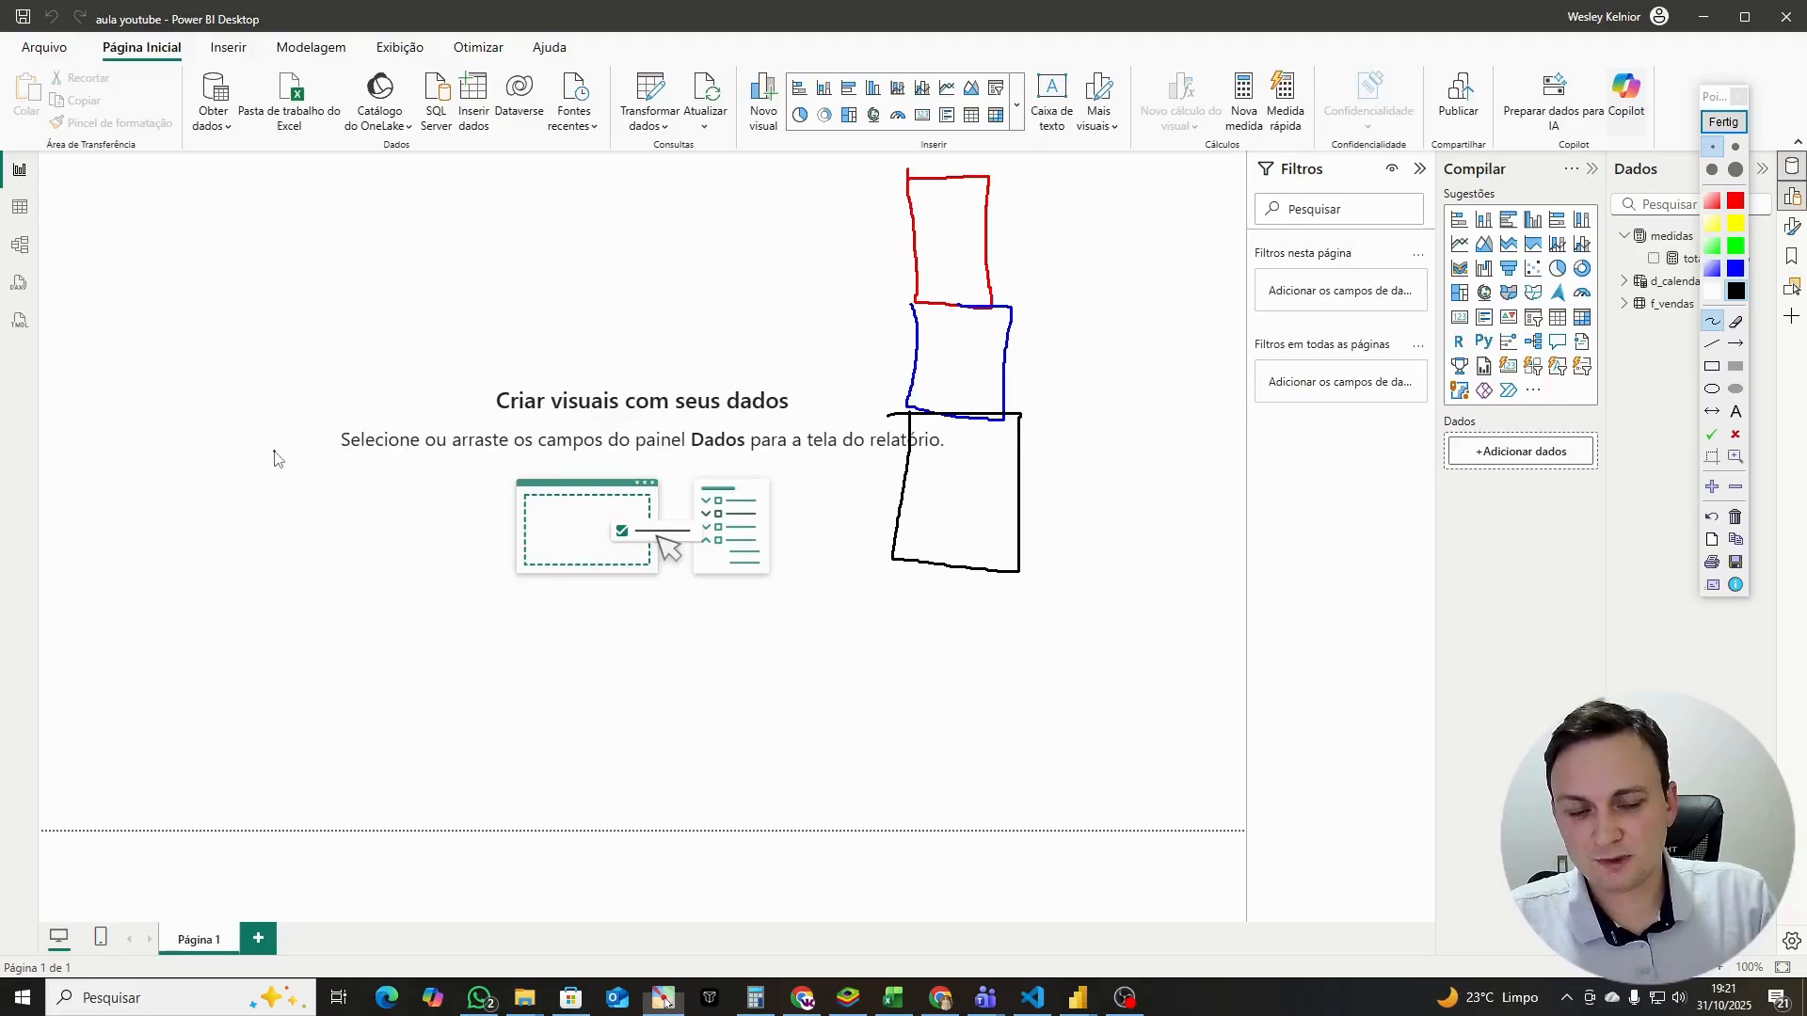
Step: Sketch a red table outline with a column divider, adding four blue row lines and three black ones in its first column
{"action": "left_click", "coordinate": [1736, 200]}
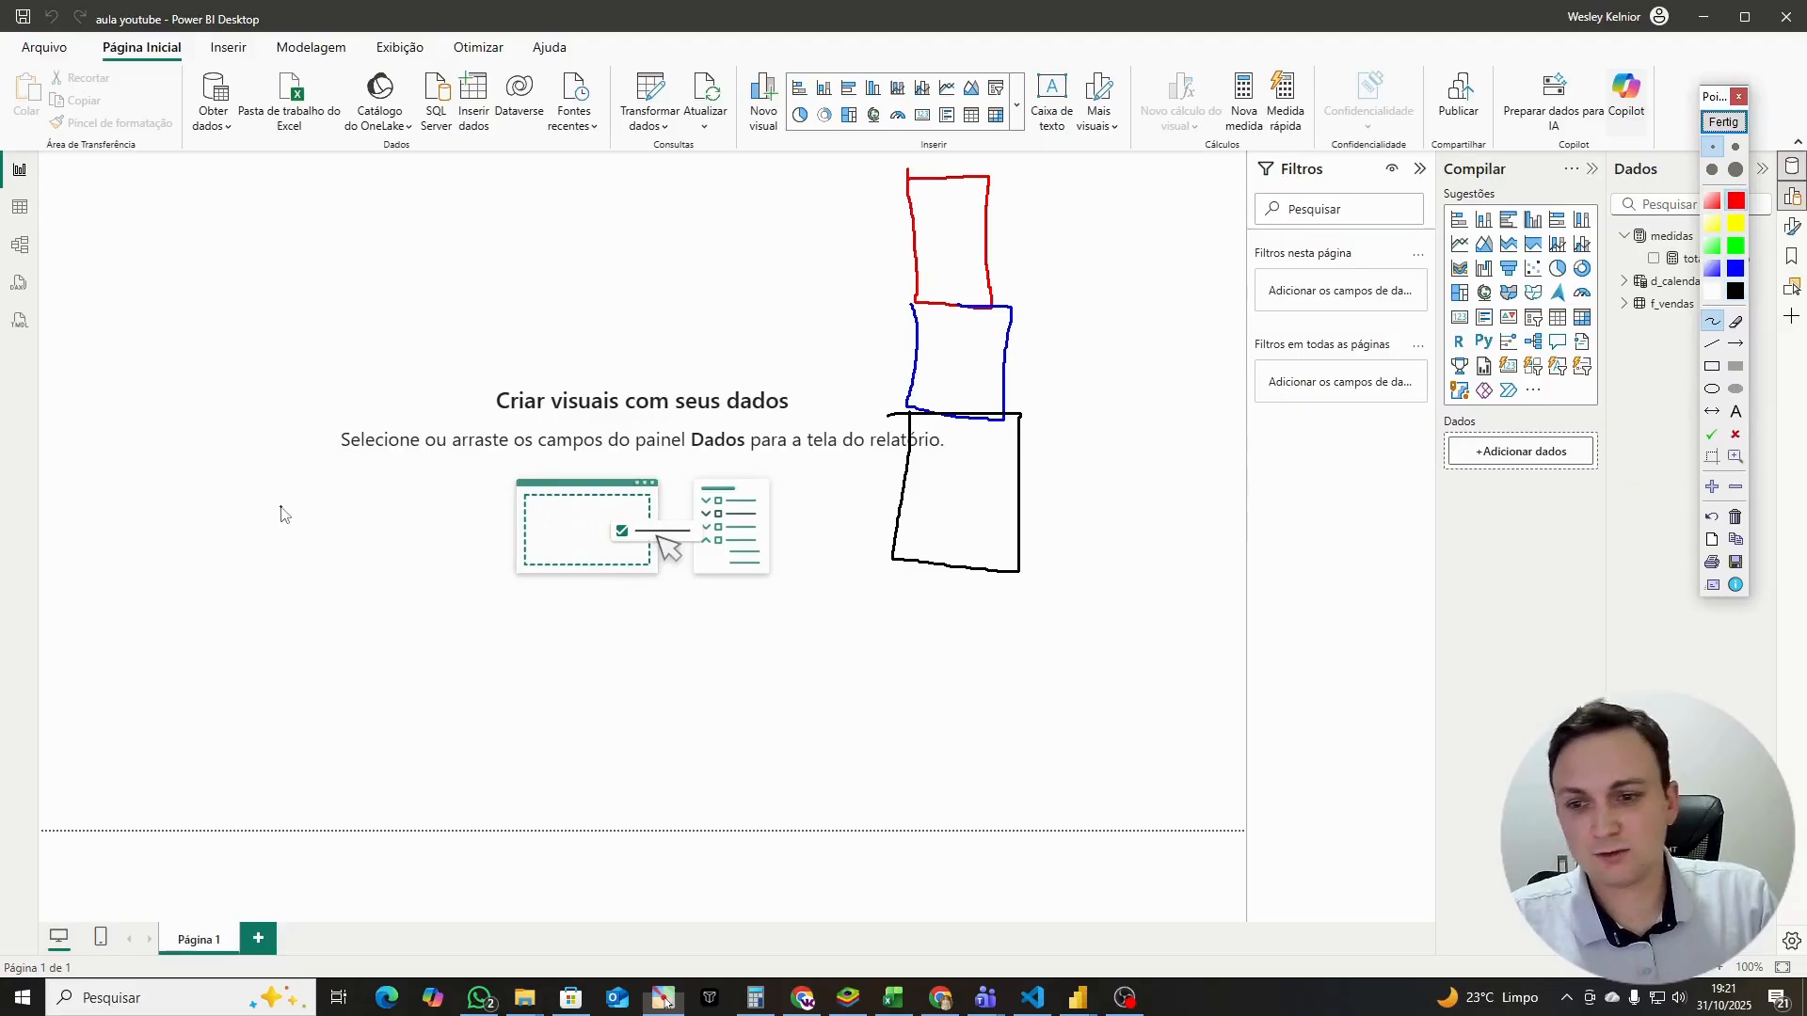
{"action": "mouse_move", "coordinate": [280, 511]}
{"action": "left_mouse_down"}
{"action": "mouse_move", "coordinate": [633, 820]}
{"action": "mouse_move", "coordinate": [247, 497]}
{"action": "left_mouse_up"}
{"action": "left_click_drag", "start_coordinate": [416, 499], "coordinate": [376, 760]}
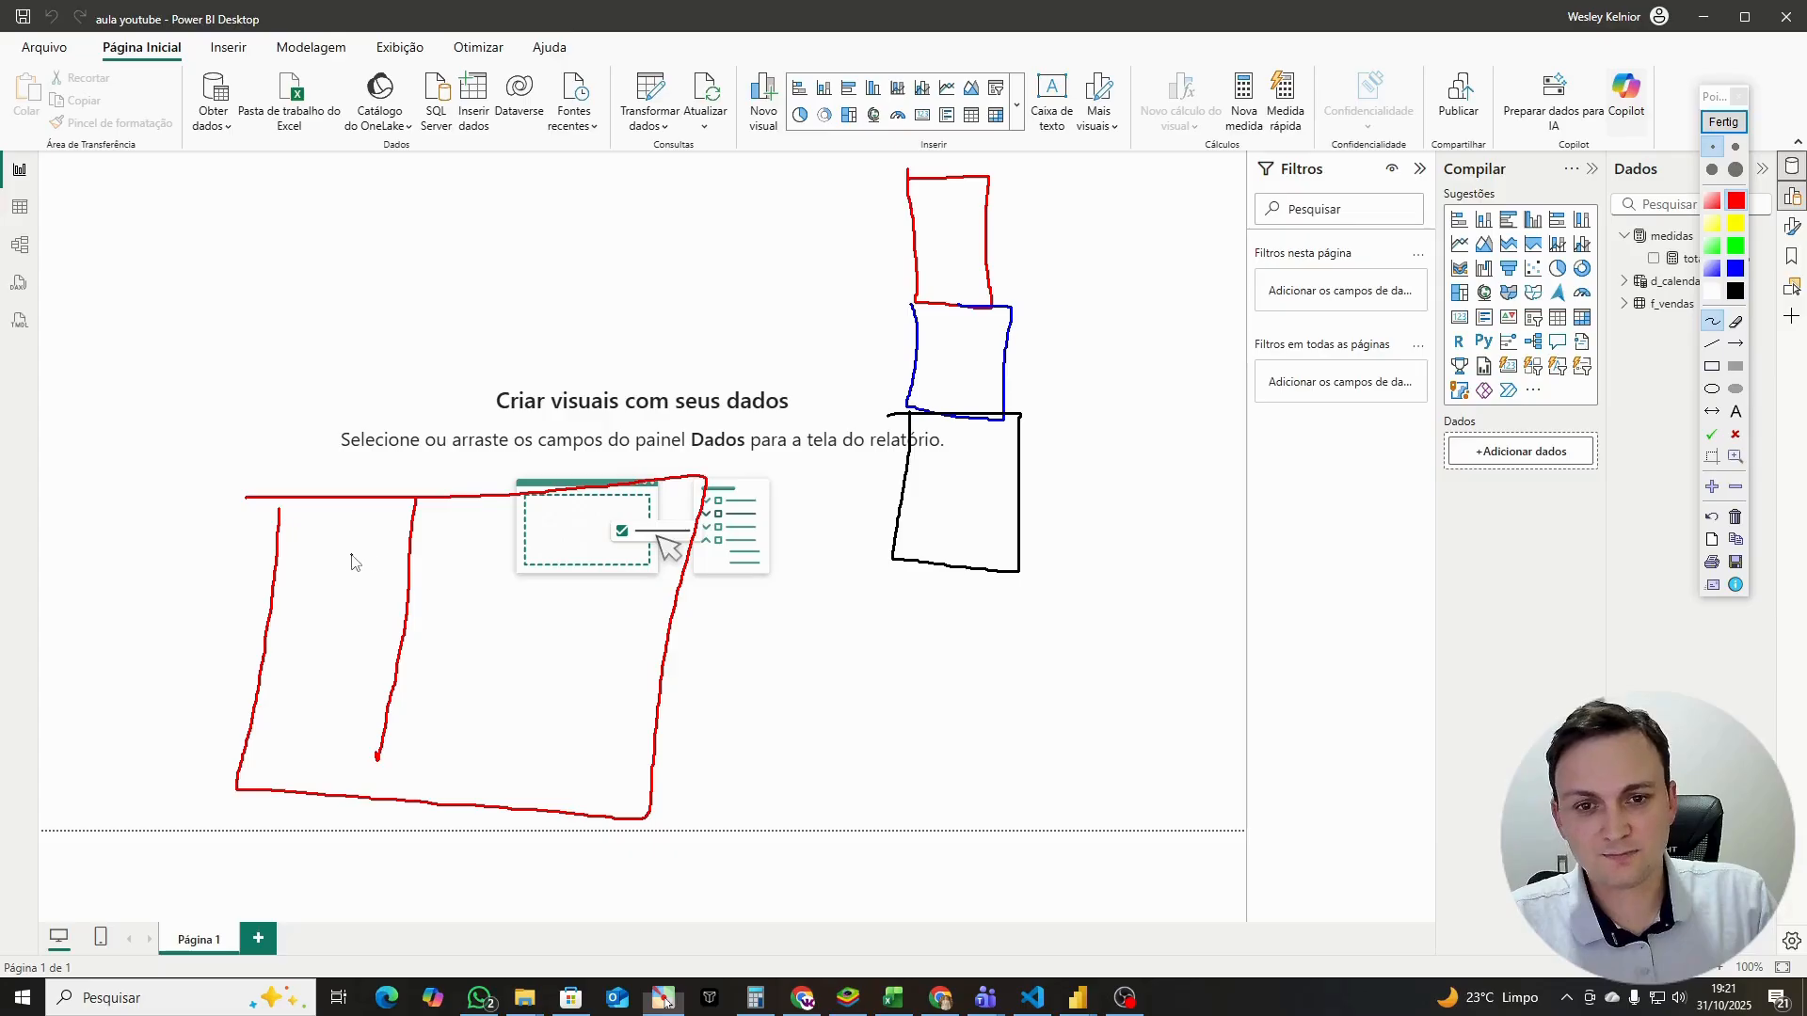
{"action": "left_click", "coordinate": [1735, 264]}
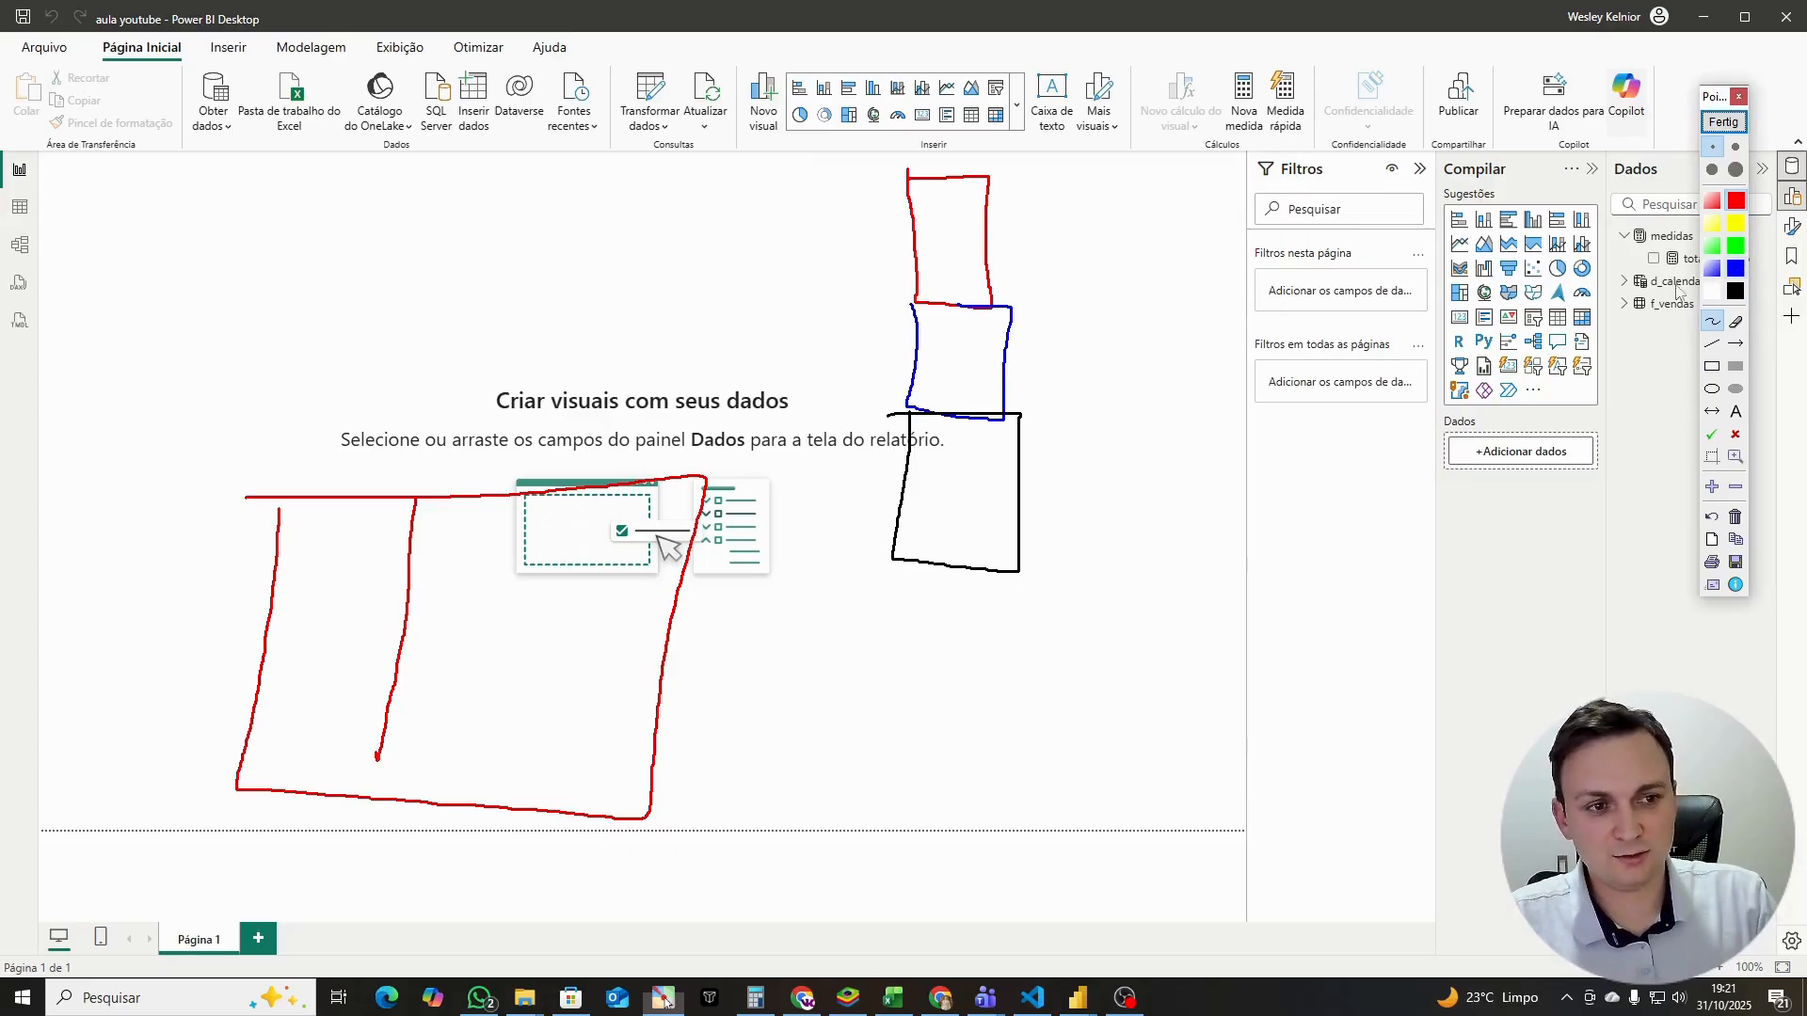
{"action": "left_click_drag", "start_coordinate": [283, 586], "coordinate": [360, 595]}
{"action": "mouse_move", "coordinate": [289, 621]}
{"action": "left_mouse_down"}
{"action": "mouse_move", "coordinate": [352, 626]}
{"action": "mouse_move", "coordinate": [357, 661]}
{"action": "left_mouse_up"}
{"action": "left_click_drag", "start_coordinate": [283, 678], "coordinate": [371, 693]}
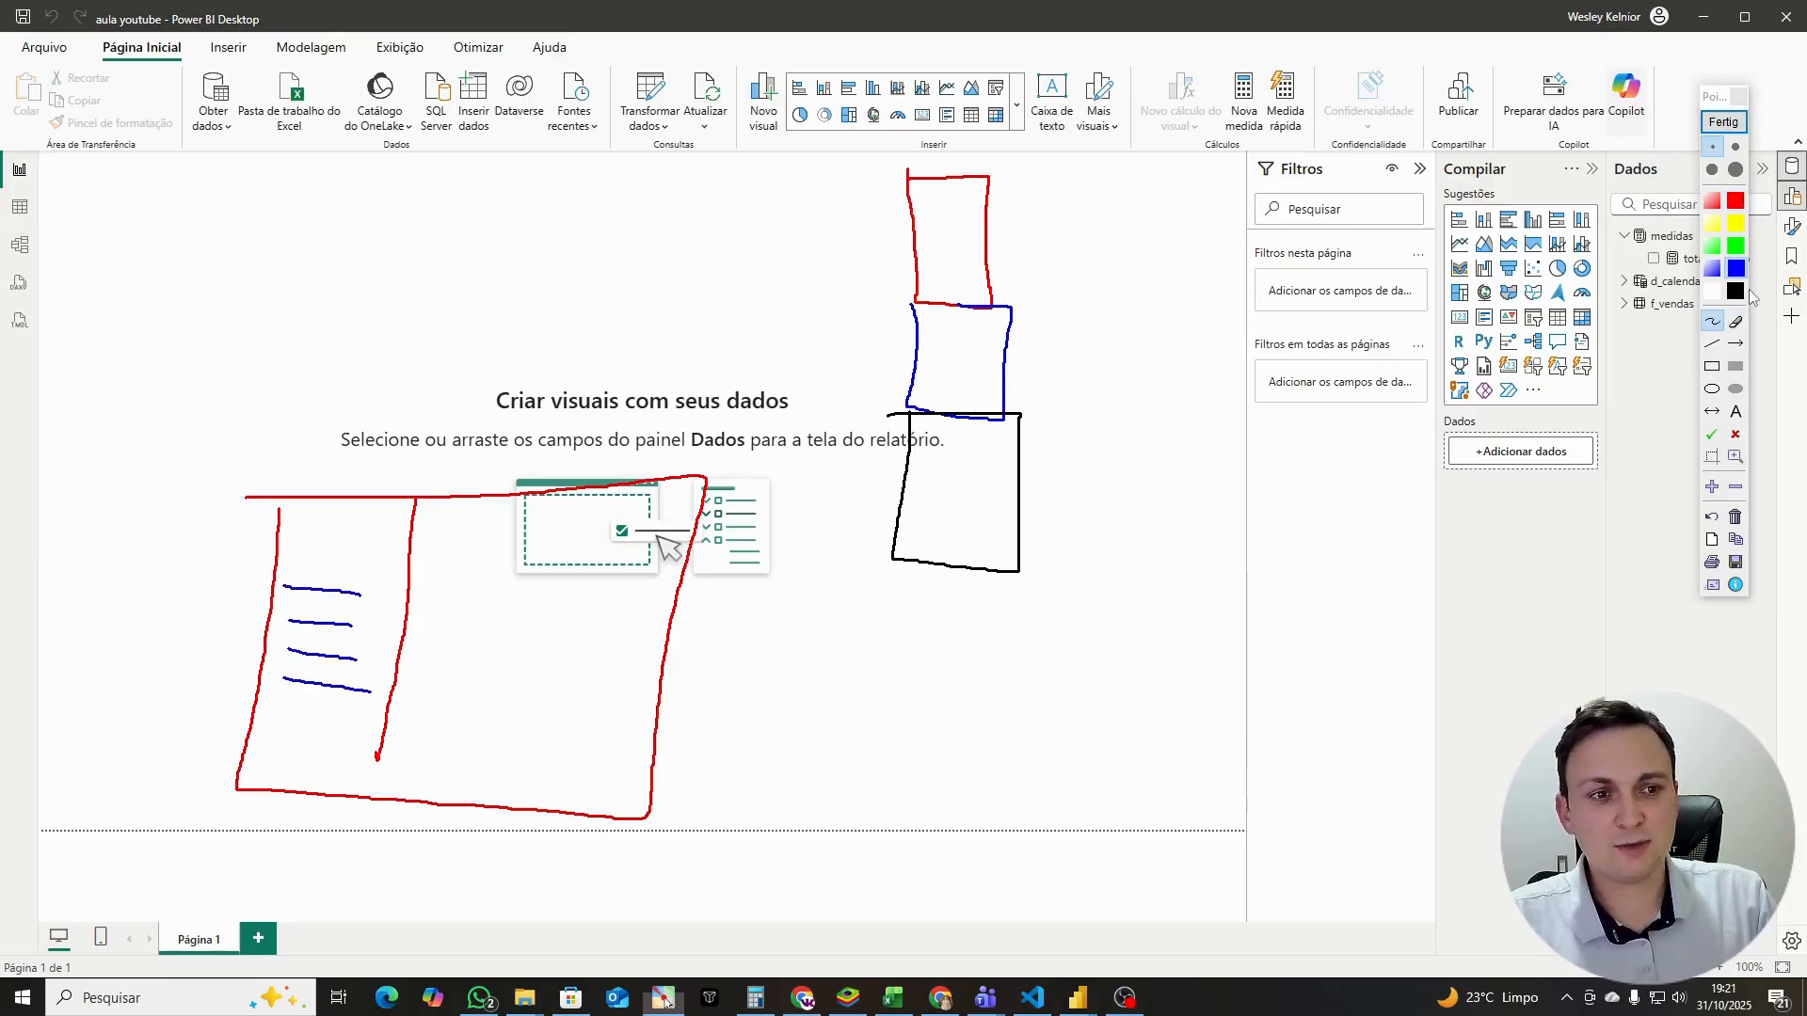
{"action": "left_click_drag", "start_coordinate": [268, 721], "coordinate": [342, 729]}
{"action": "left_click_drag", "start_coordinate": [272, 741], "coordinate": [308, 745]}
{"action": "left_click_drag", "start_coordinate": [246, 760], "coordinate": [320, 783]}
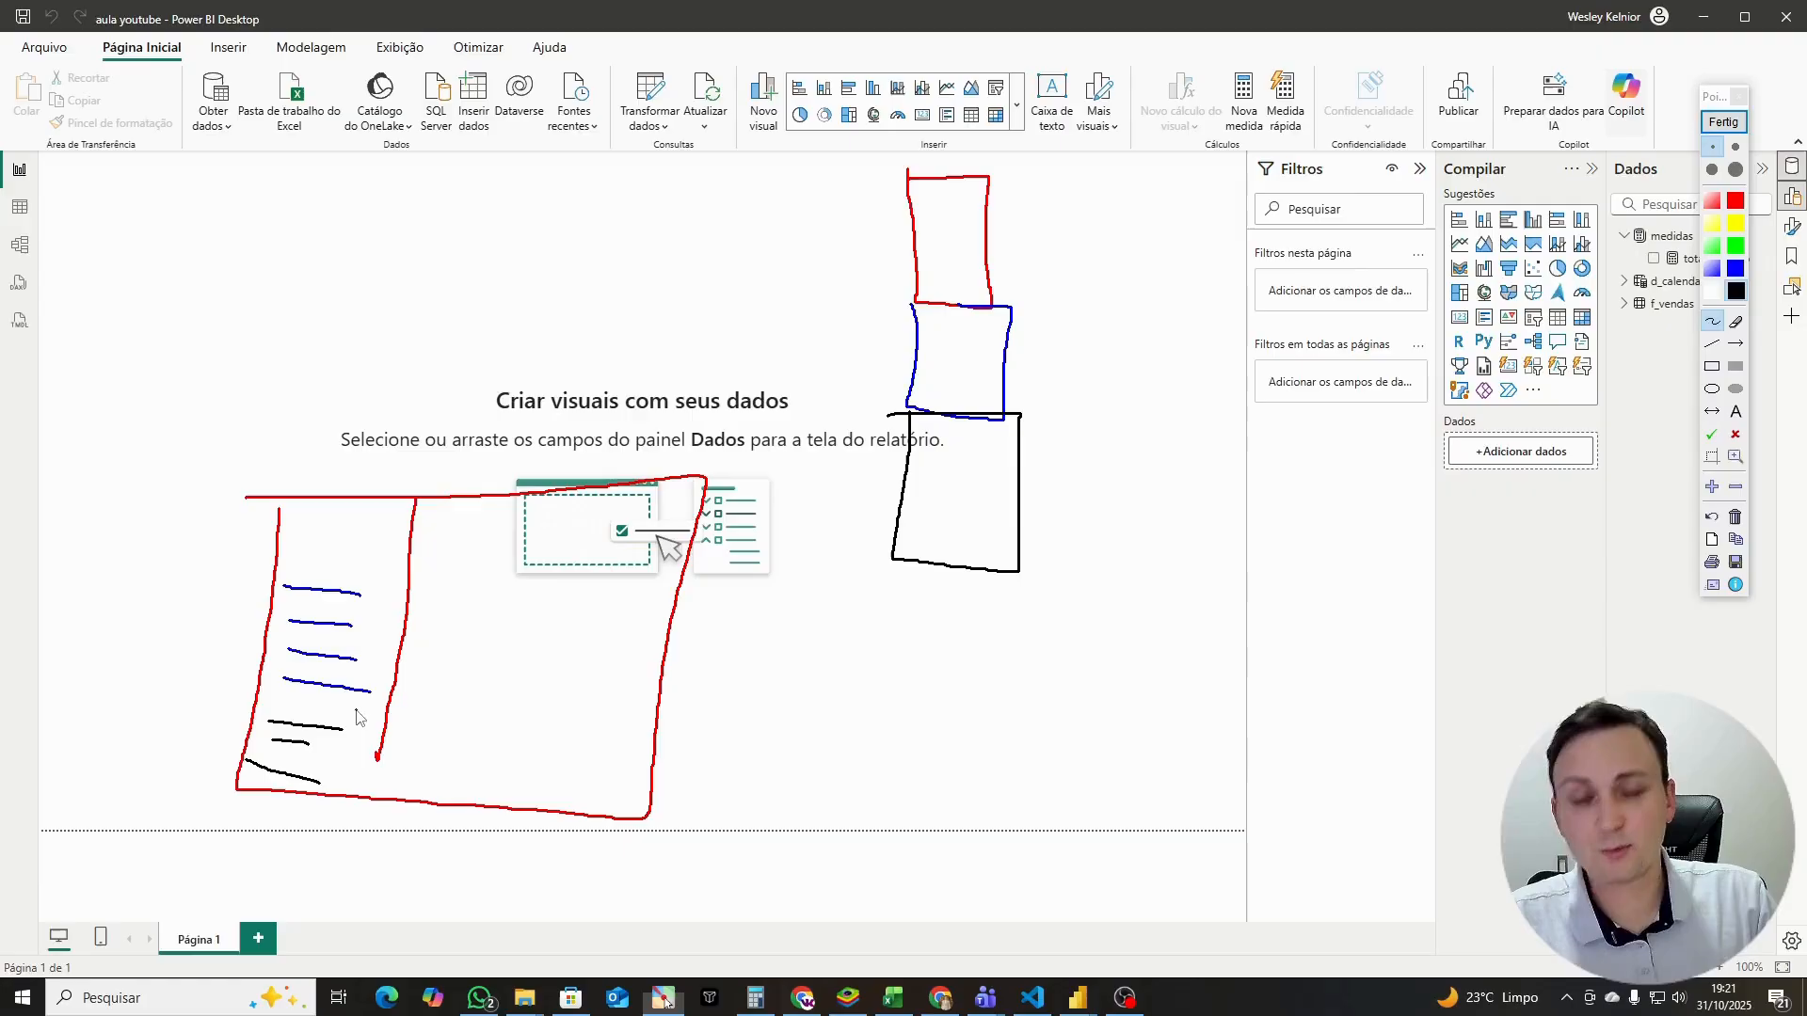
Step: Draw a black arrow toward the sketched column and circle that column, then clear all annotations from the canvas
{"action": "left_click_drag", "start_coordinate": [833, 650], "coordinate": [613, 615]}
{"action": "left_click_drag", "start_coordinate": [629, 585], "coordinate": [619, 634]}
{"action": "mouse_move", "coordinate": [390, 533]}
{"action": "left_mouse_down"}
{"action": "mouse_move", "coordinate": [179, 826]}
{"action": "mouse_move", "coordinate": [249, 525]}
{"action": "left_mouse_up"}
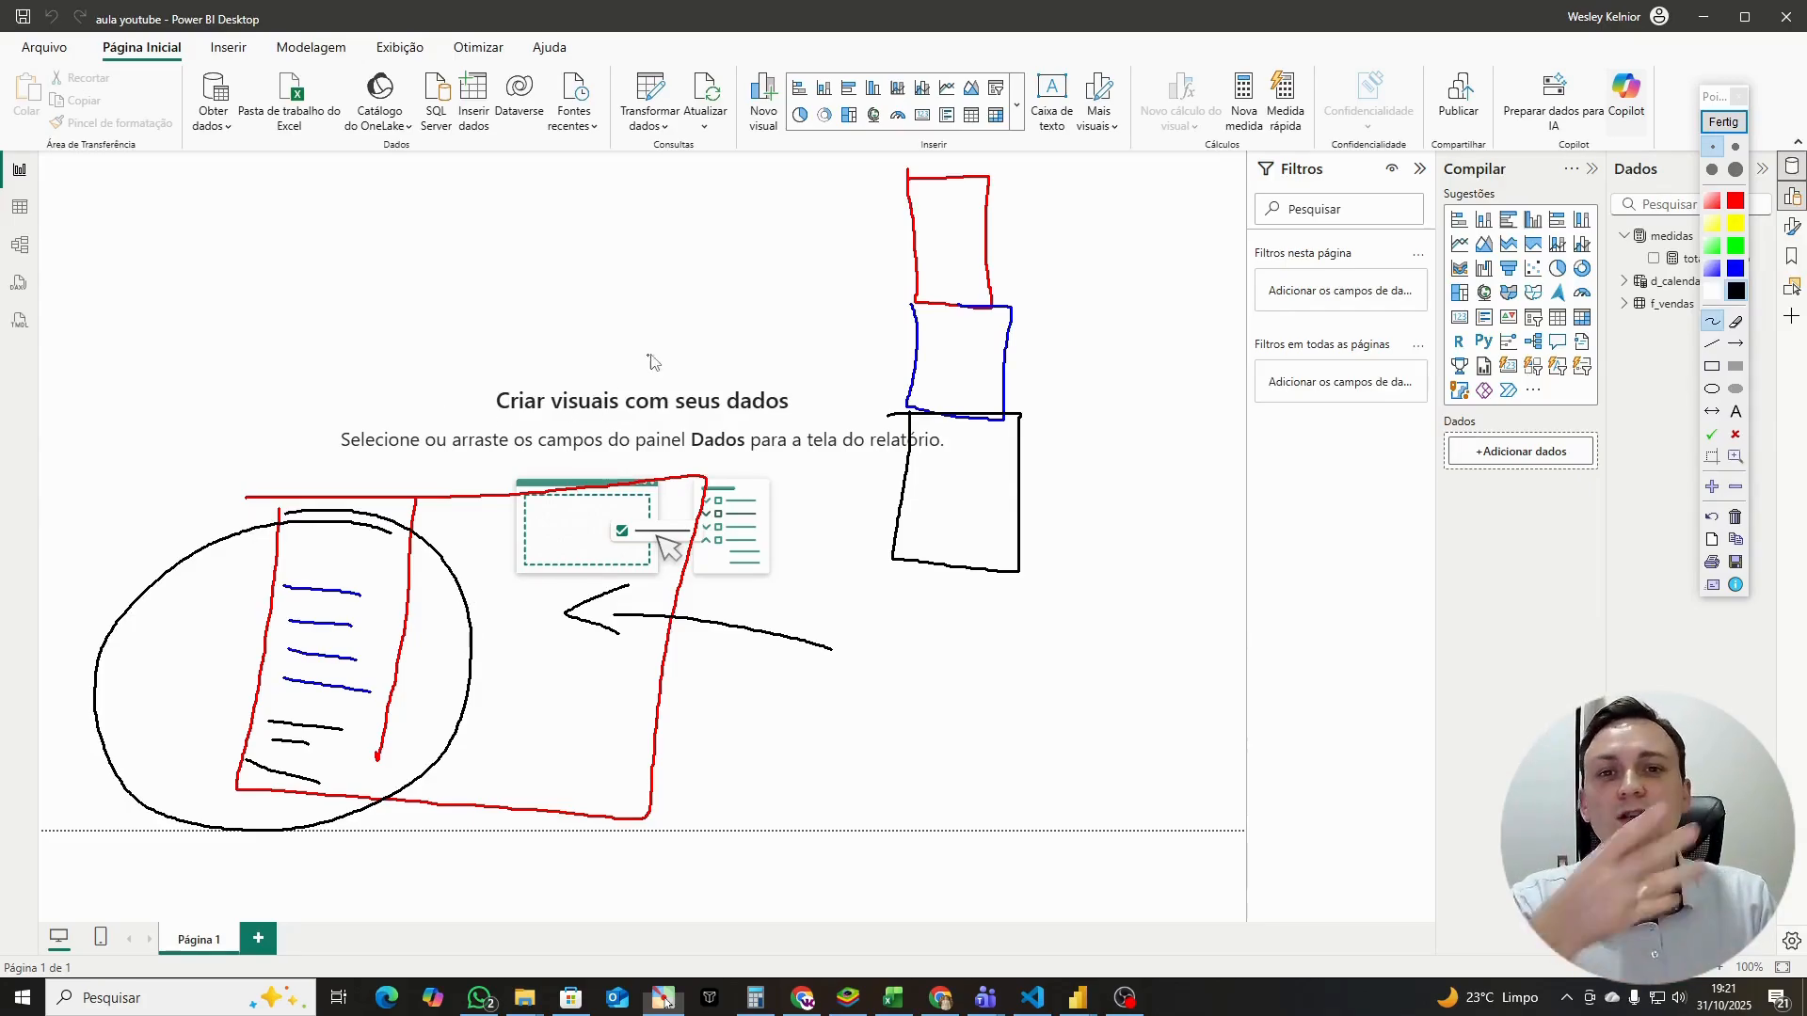
{"action": "left_click", "coordinate": [1723, 123]}
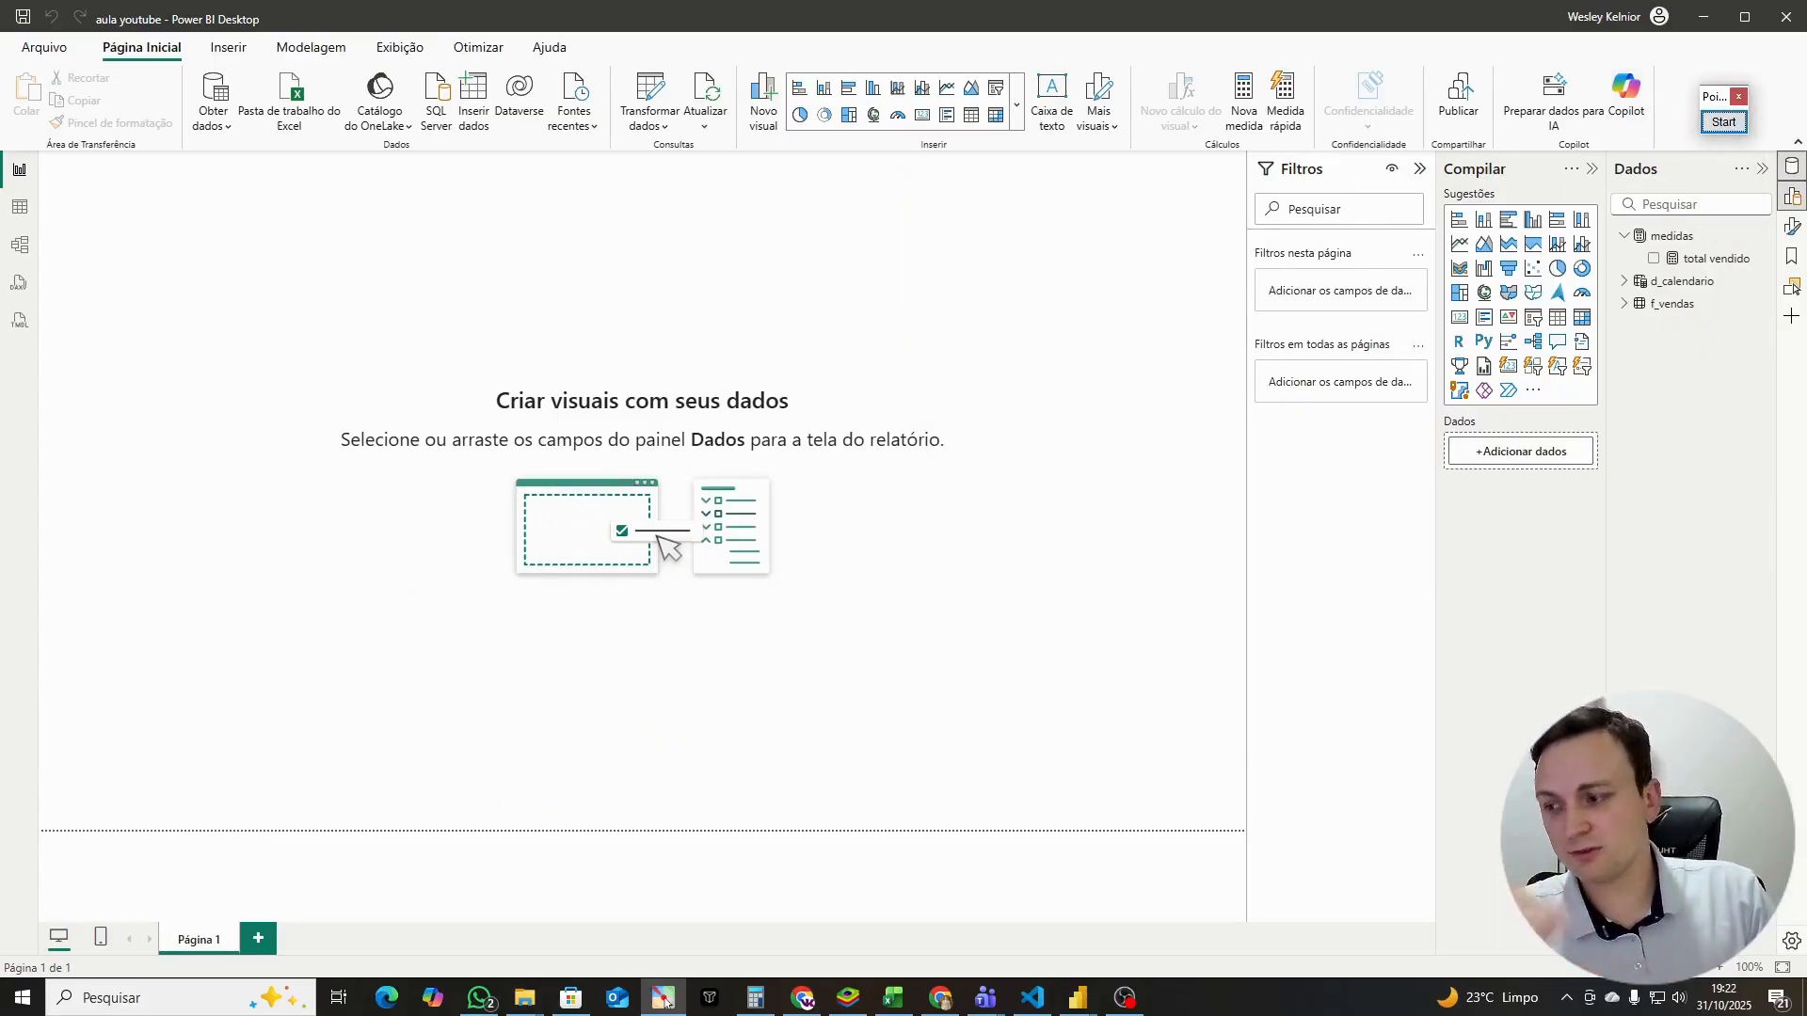
{"action": "left_click", "coordinate": [667, 1003]}
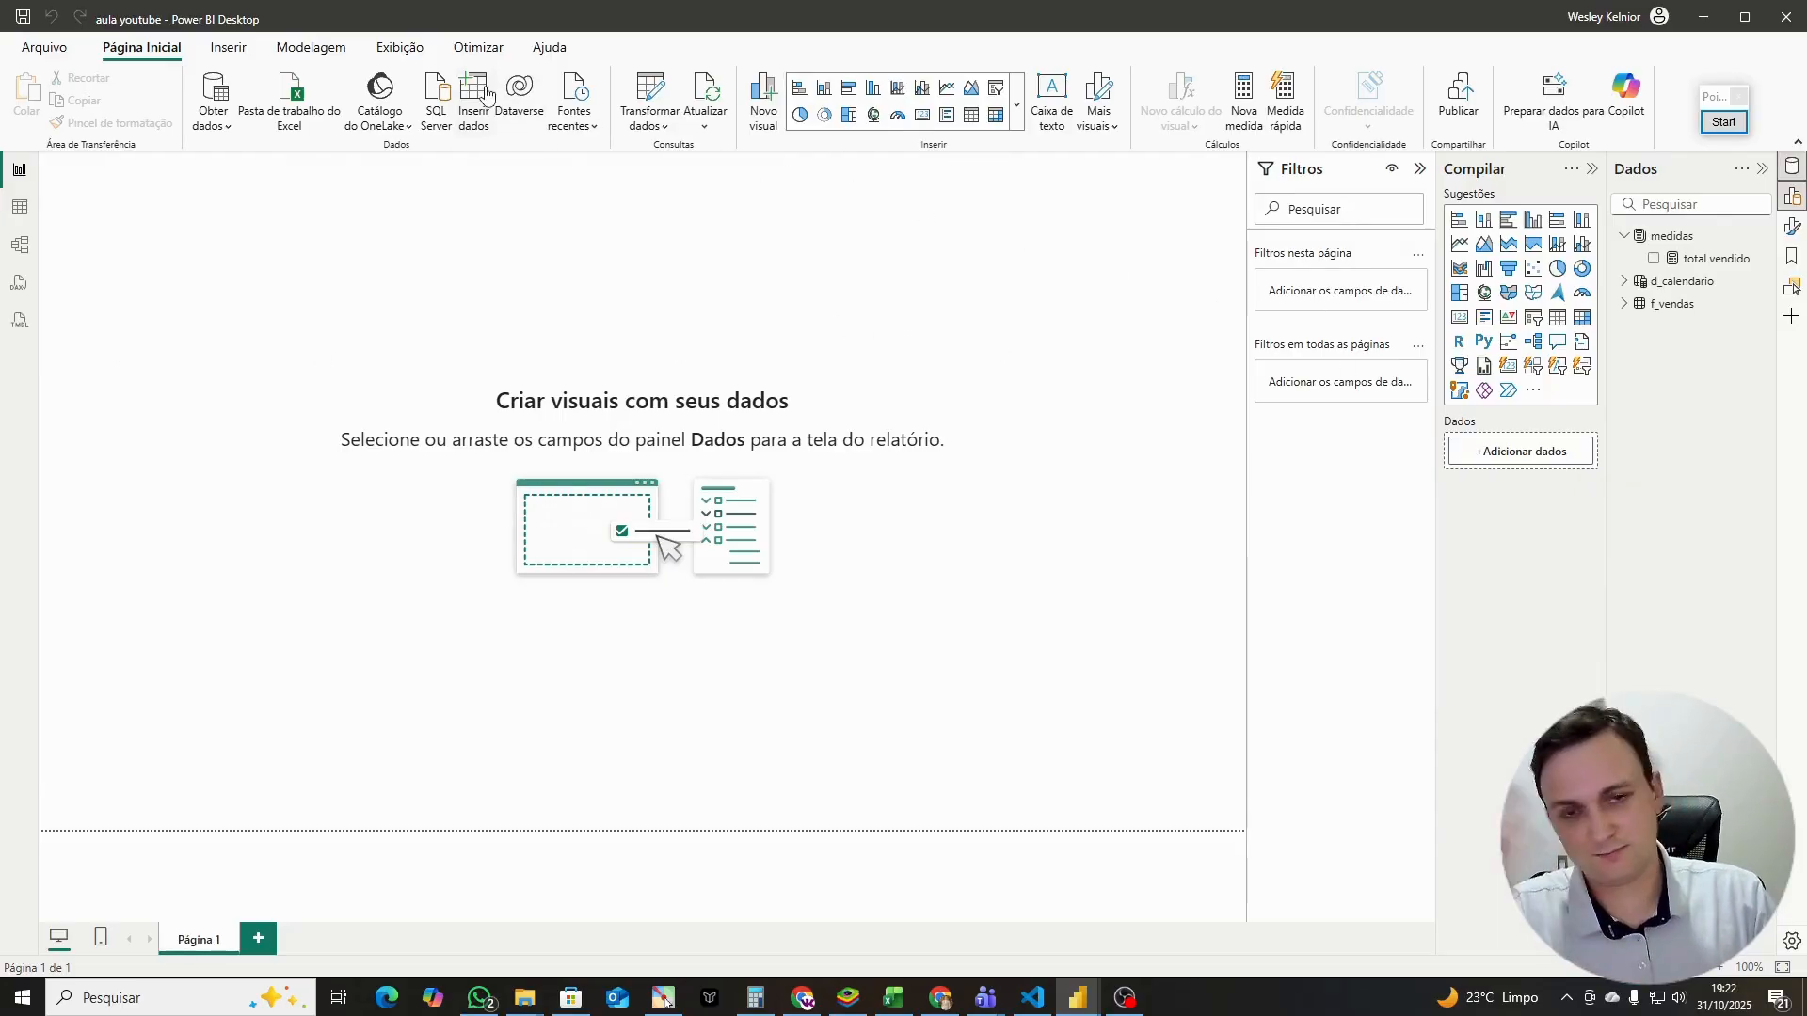
Step: Create a new calculated table named tabela auxiliar and start an empty second line in its formula
{"action": "left_click", "coordinate": [229, 49]}
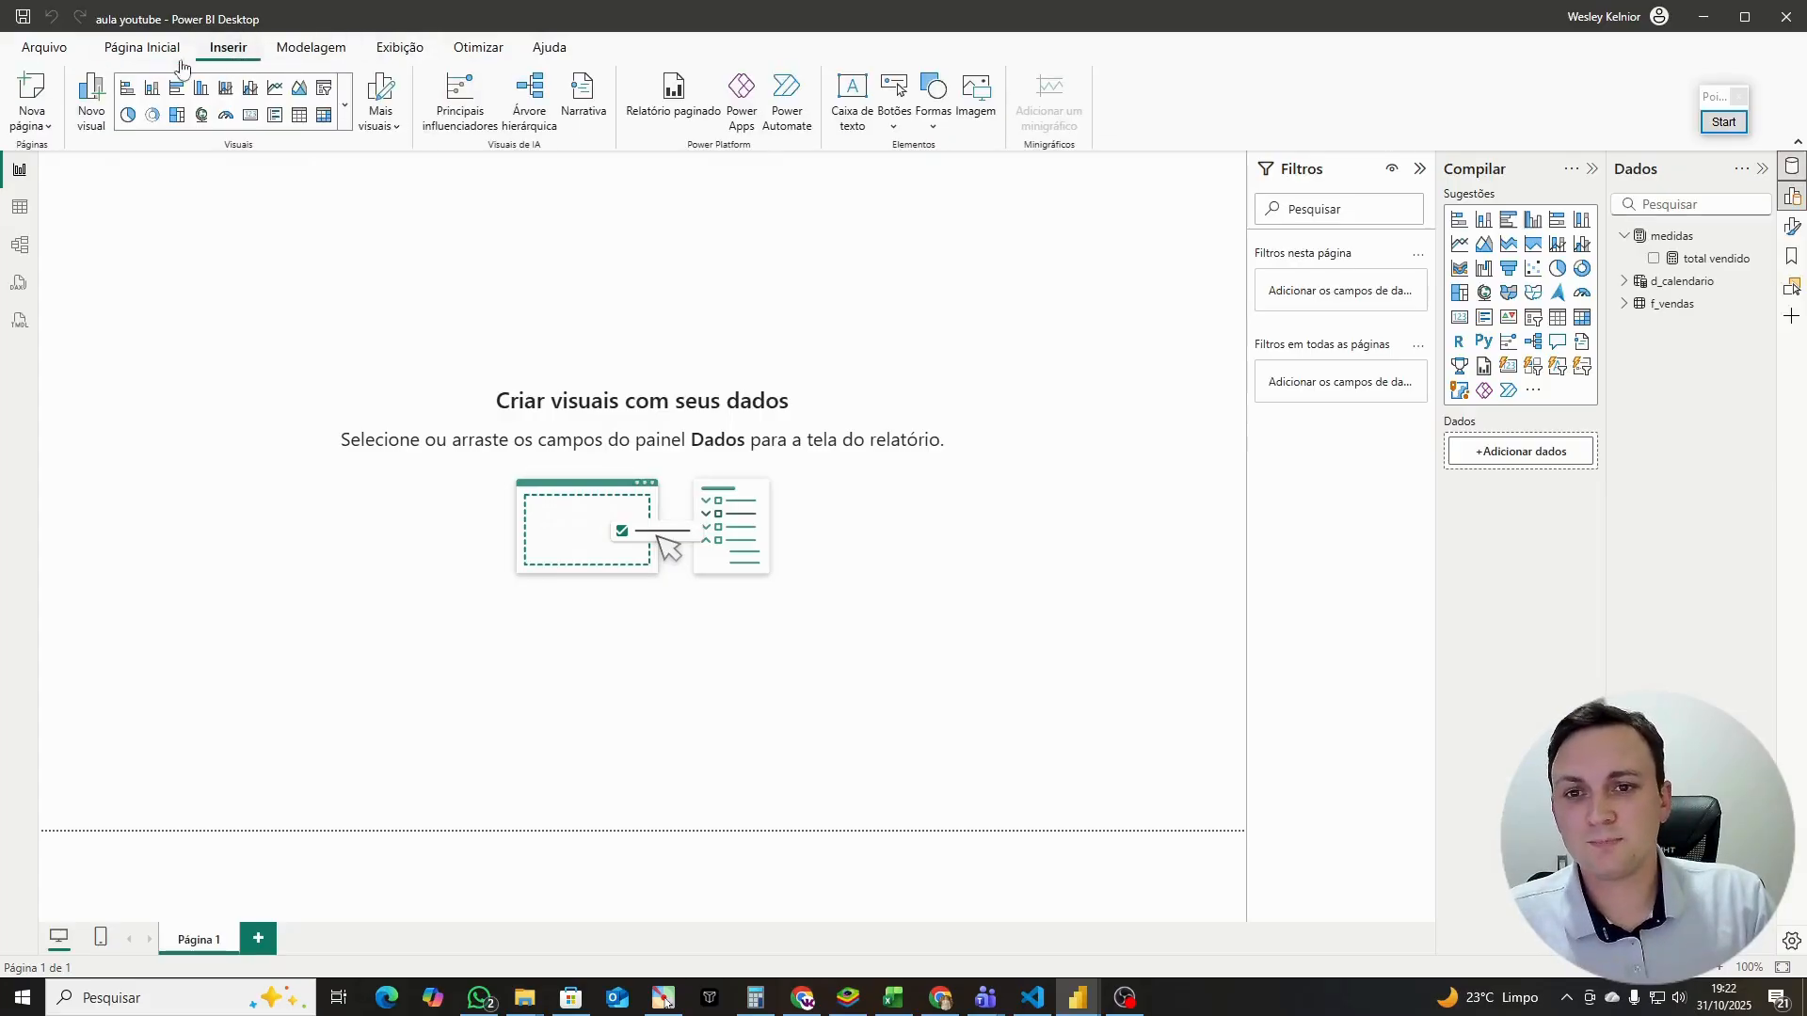
{"action": "left_click", "coordinate": [142, 48]}
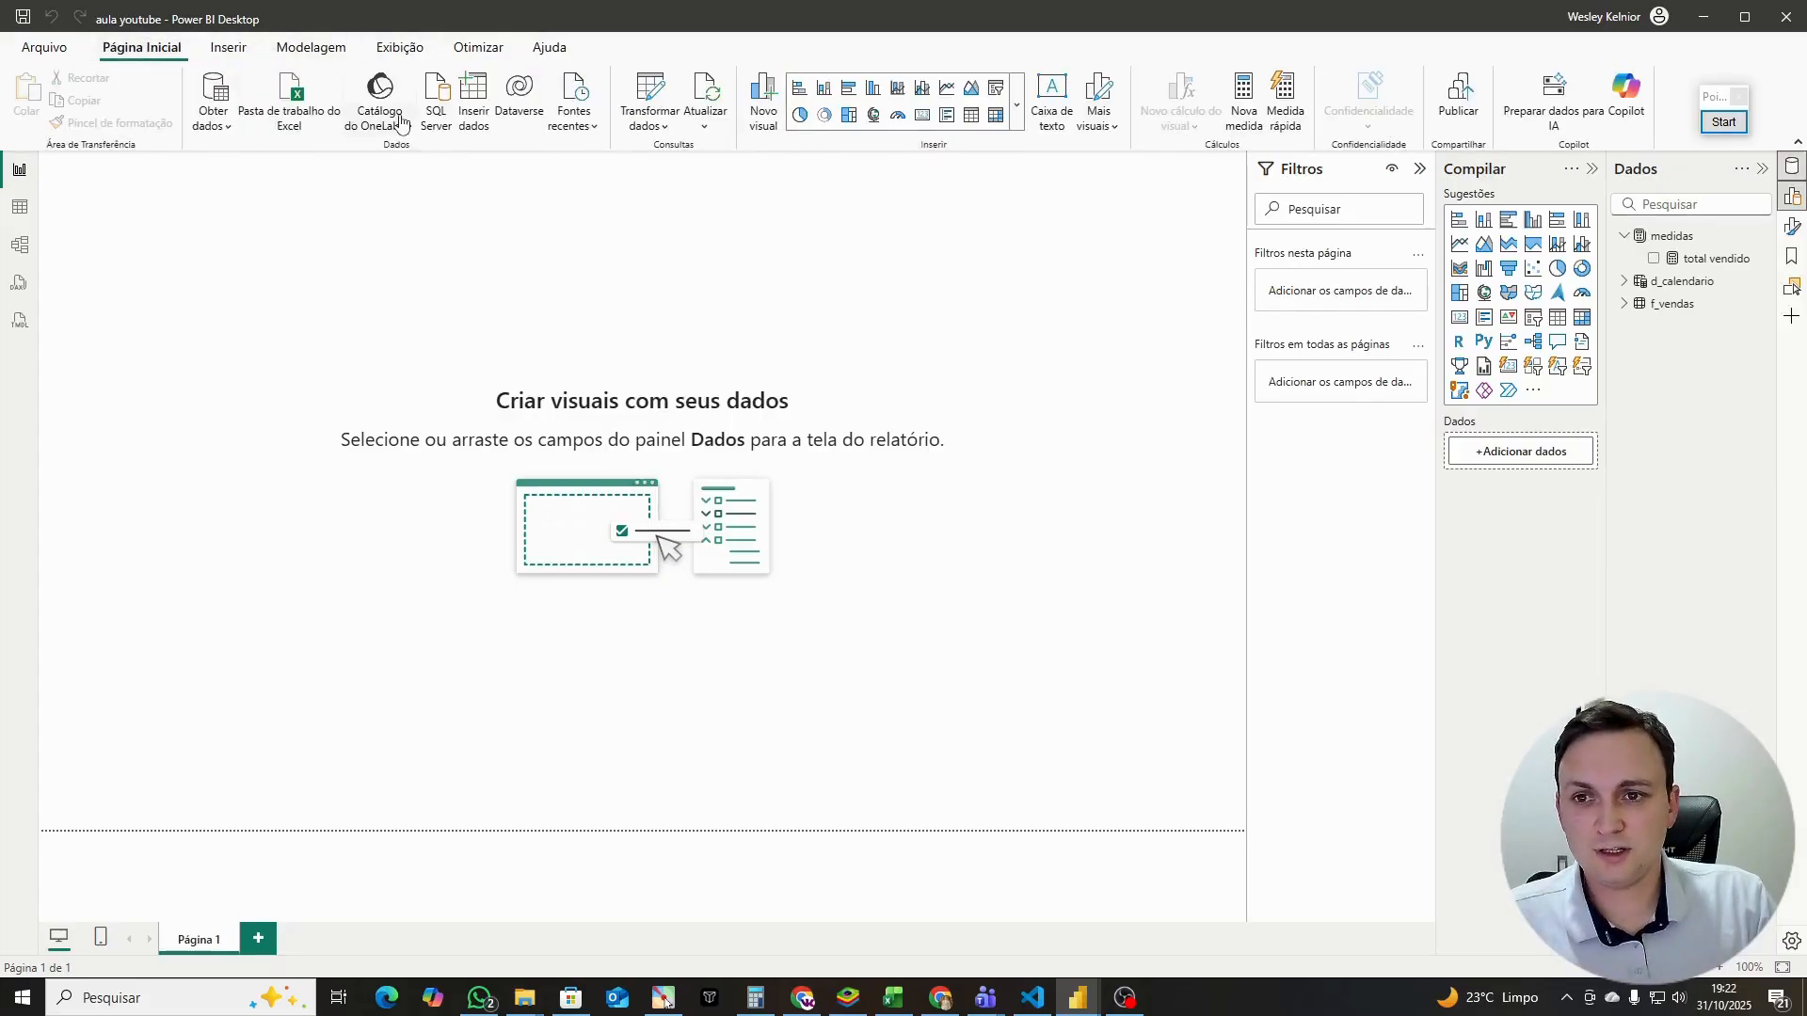
{"action": "left_click", "coordinate": [20, 207]}
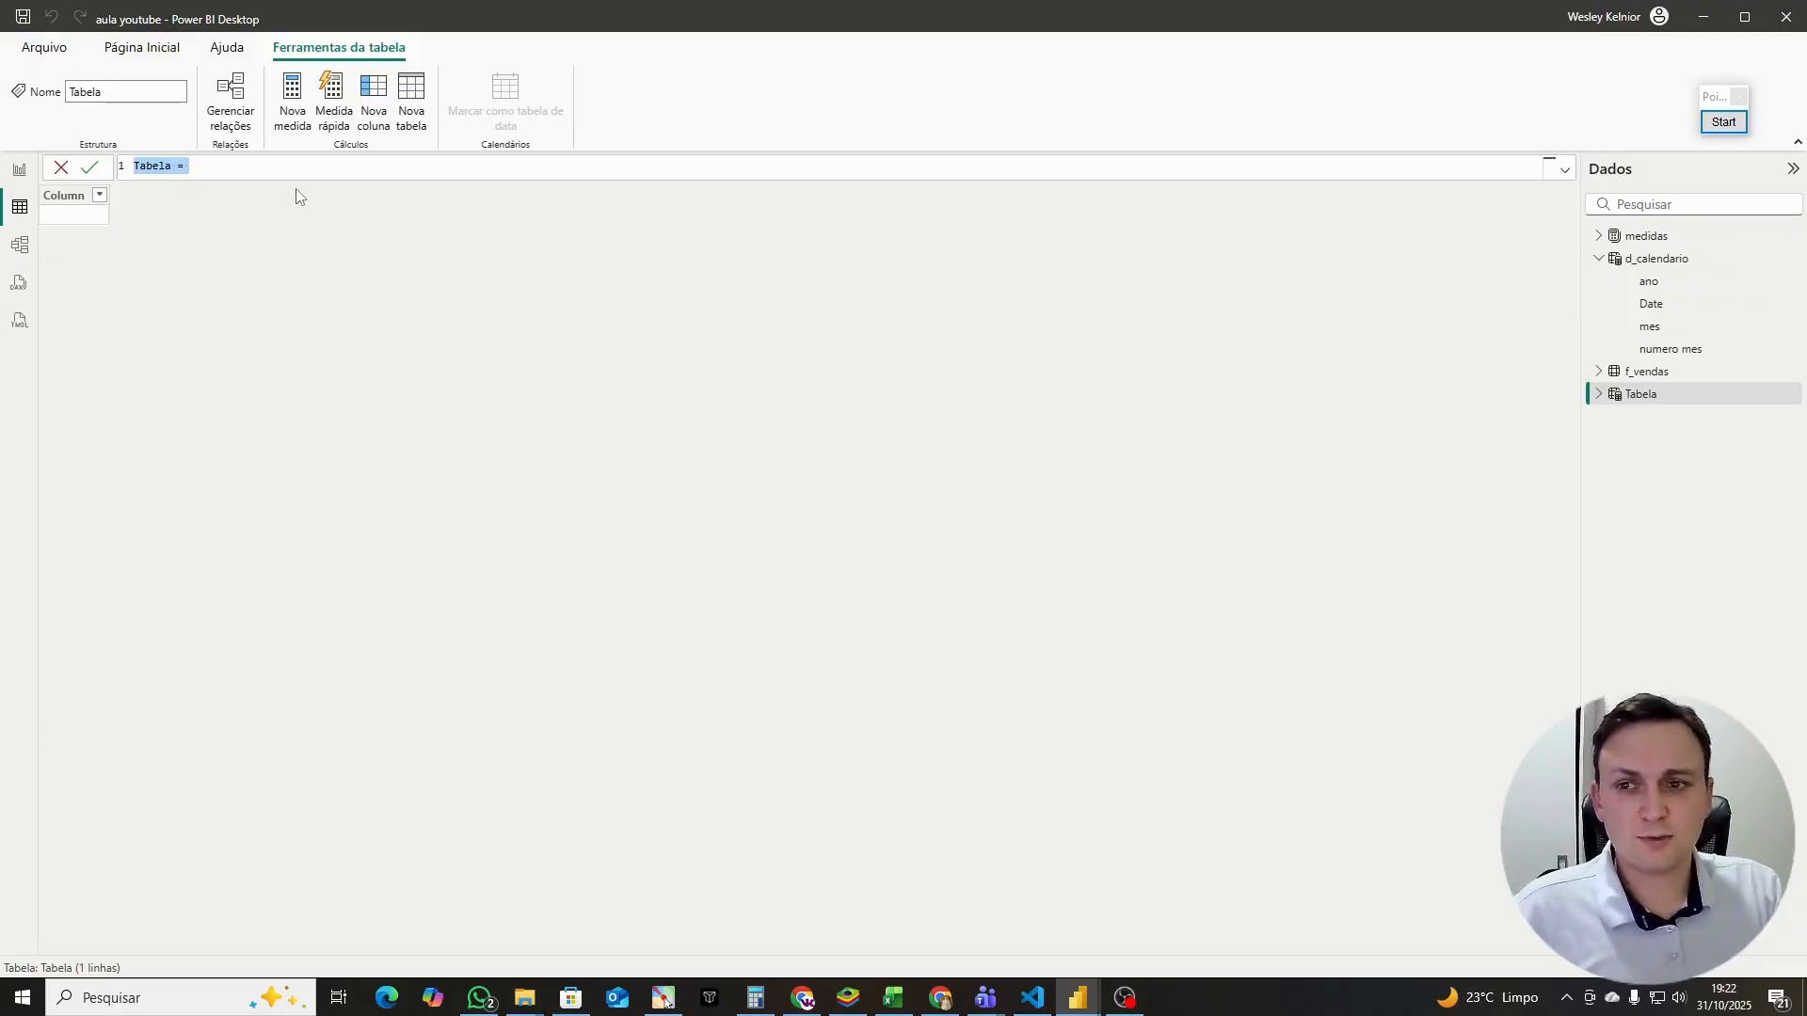
{"action": "type", "text": "tabela "}
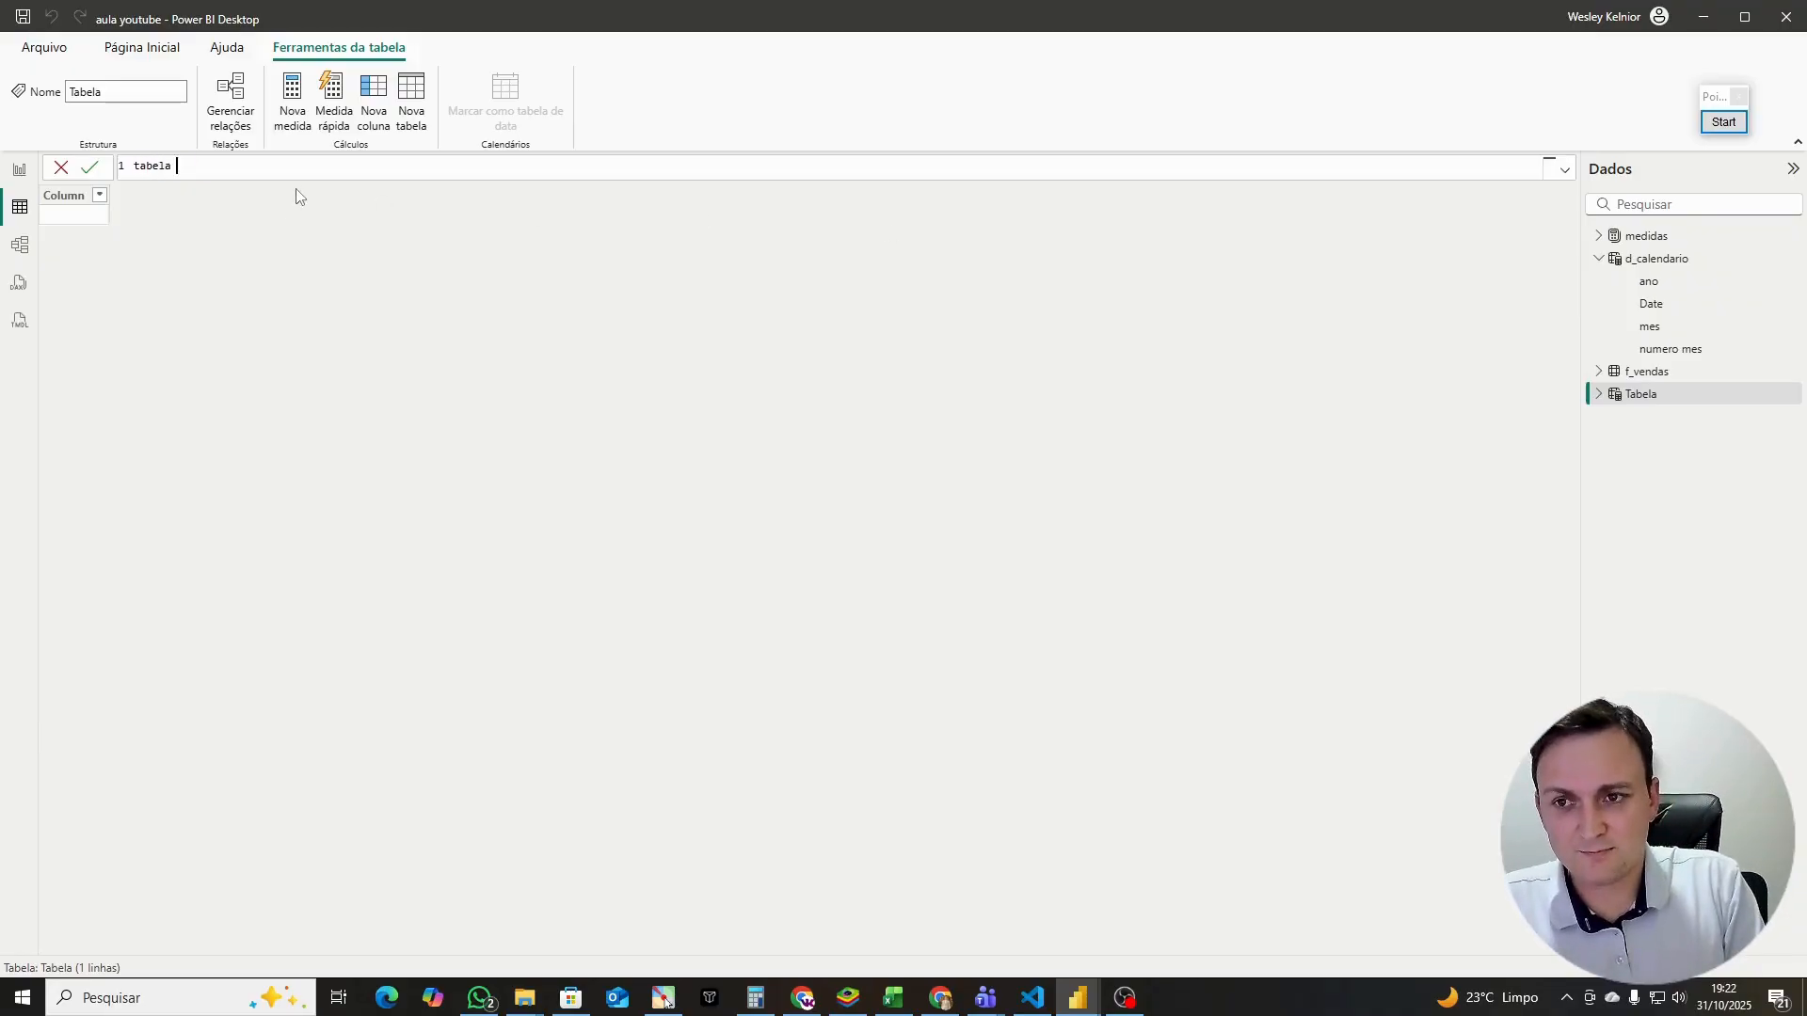
{"action": "type", "text": "auxiliar ="}
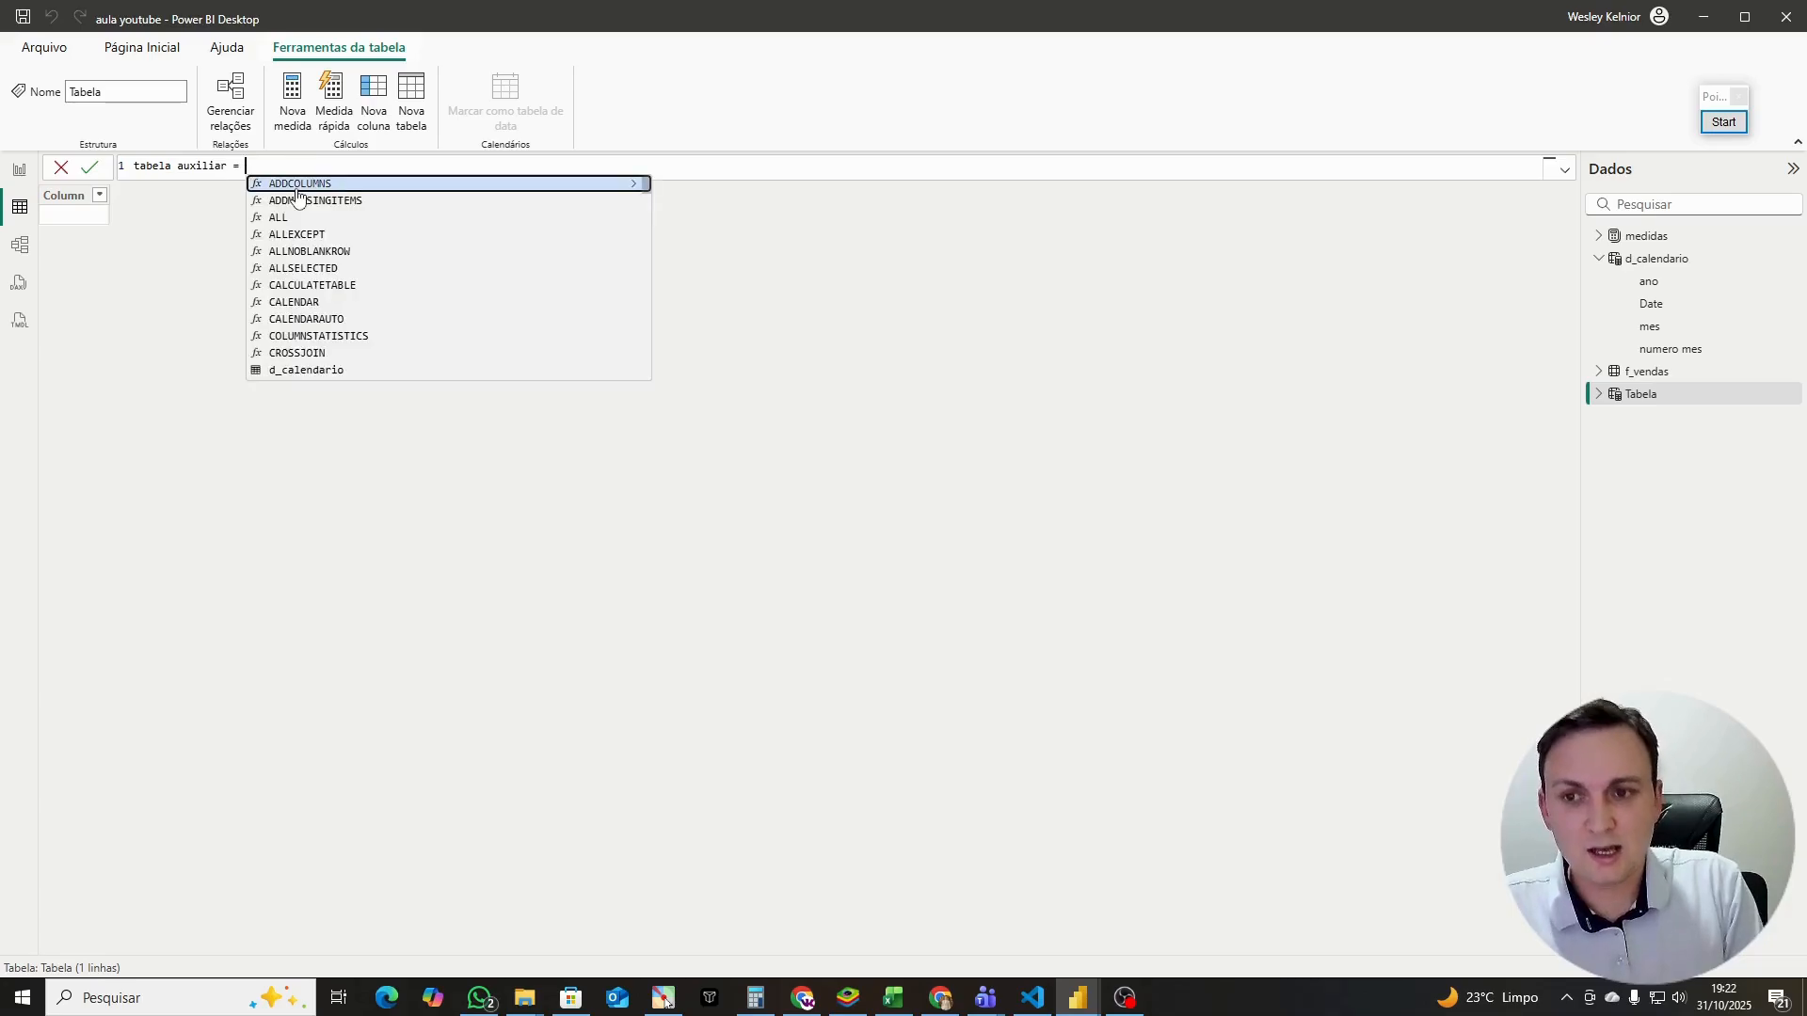
{"action": "key", "text": "shift+Return"}
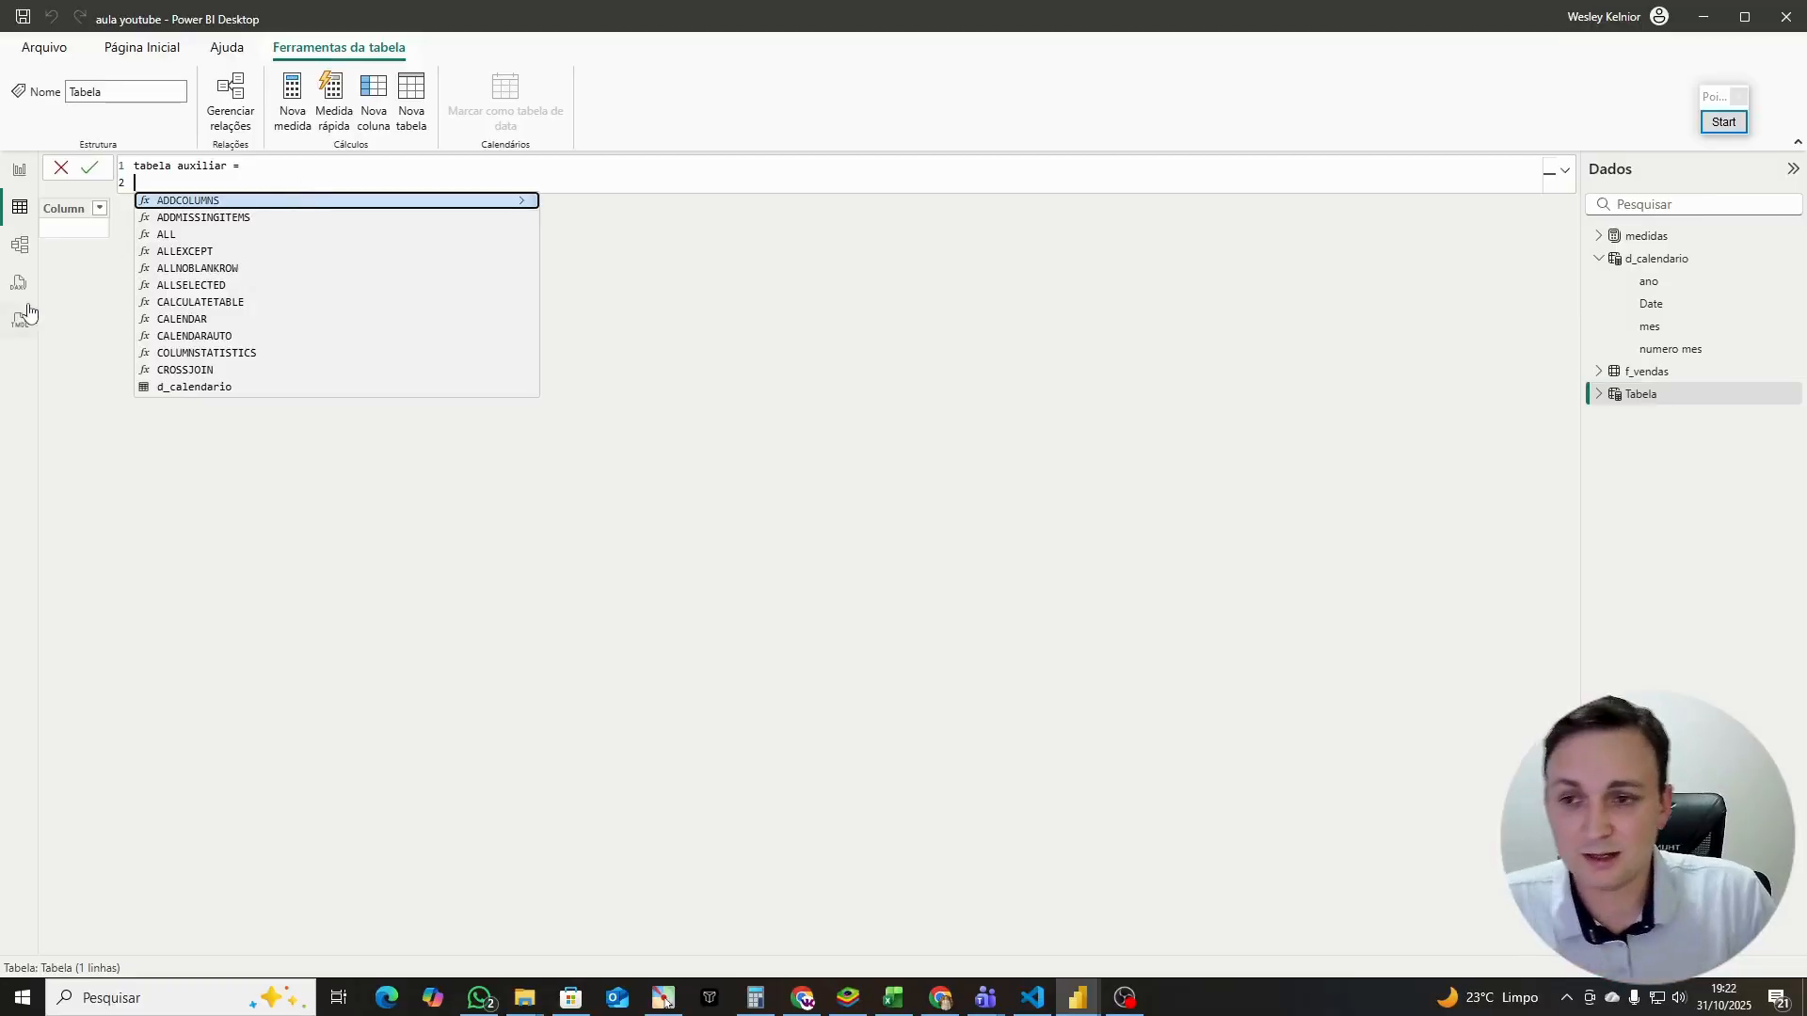
Step: Circle the DAX query view icon in black, sketch an arrow pointing at it, and clear the annotations
{"action": "left_click", "coordinate": [1723, 122]}
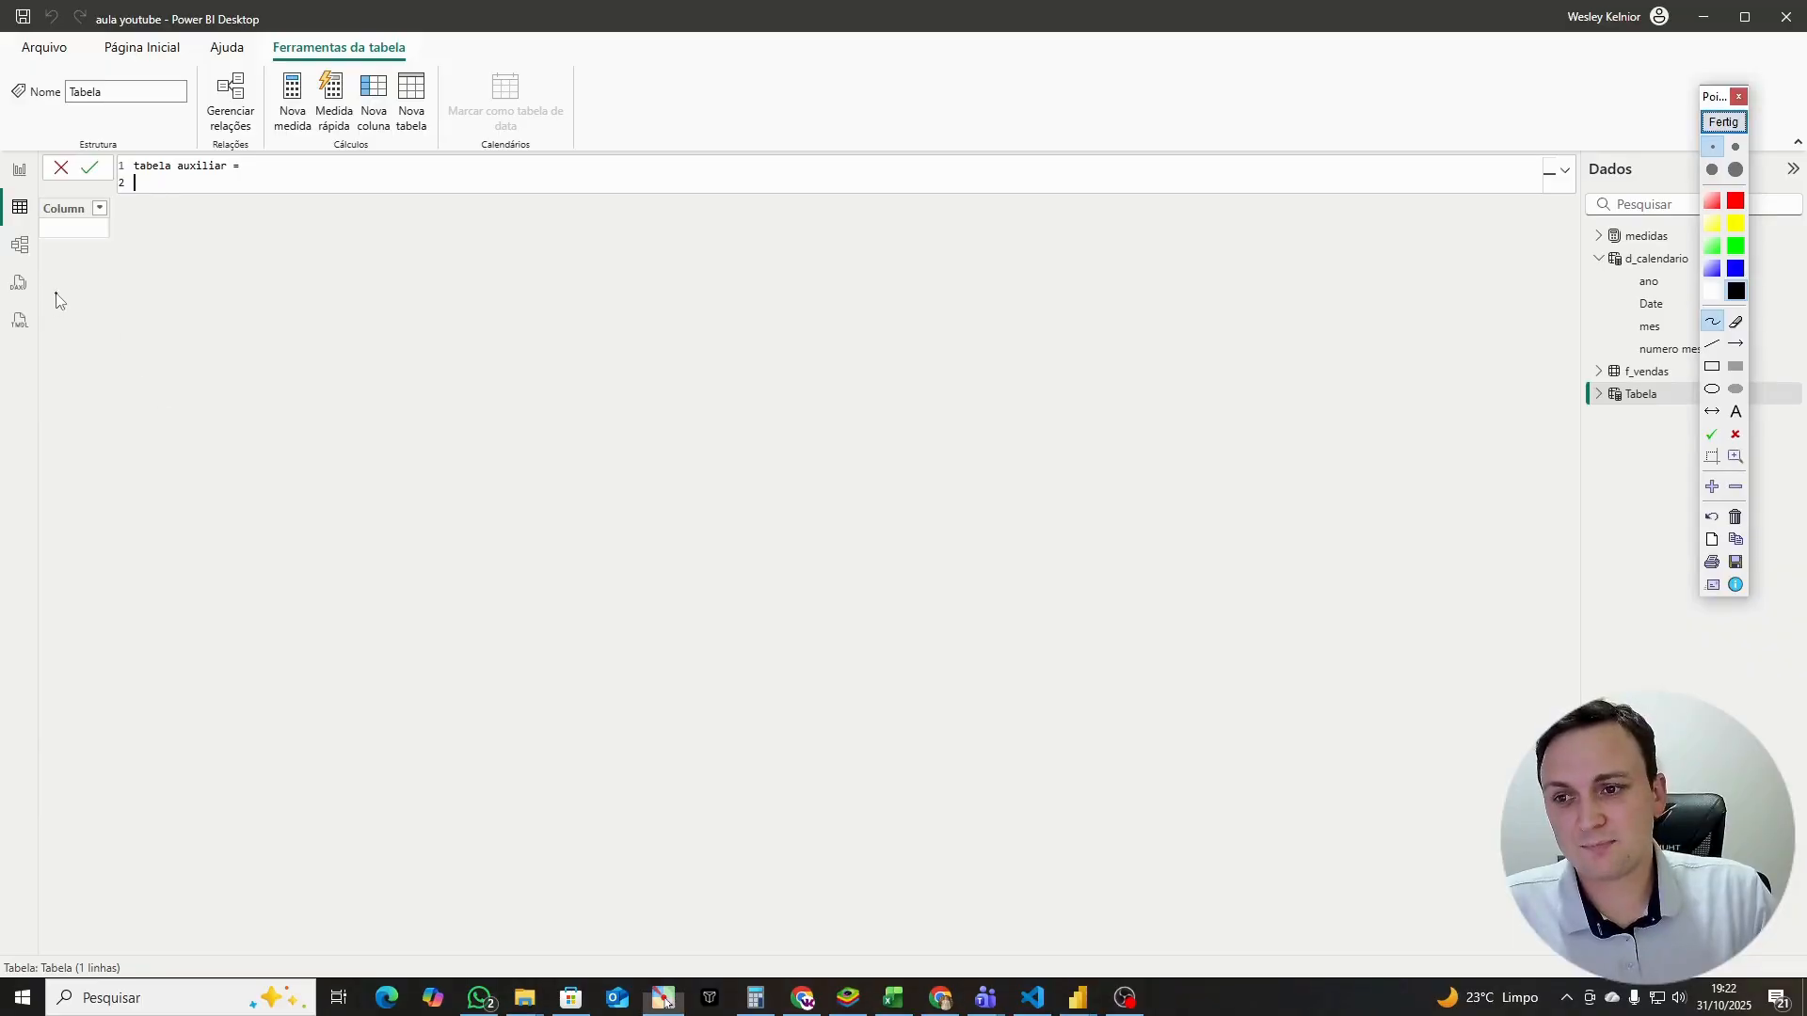
{"action": "mouse_move", "coordinate": [38, 266]}
{"action": "left_mouse_down"}
{"action": "mouse_move", "coordinate": [14, 269]}
{"action": "mouse_move", "coordinate": [92, 283]}
{"action": "left_mouse_up"}
{"action": "left_click_drag", "start_coordinate": [94, 273], "coordinate": [155, 306]}
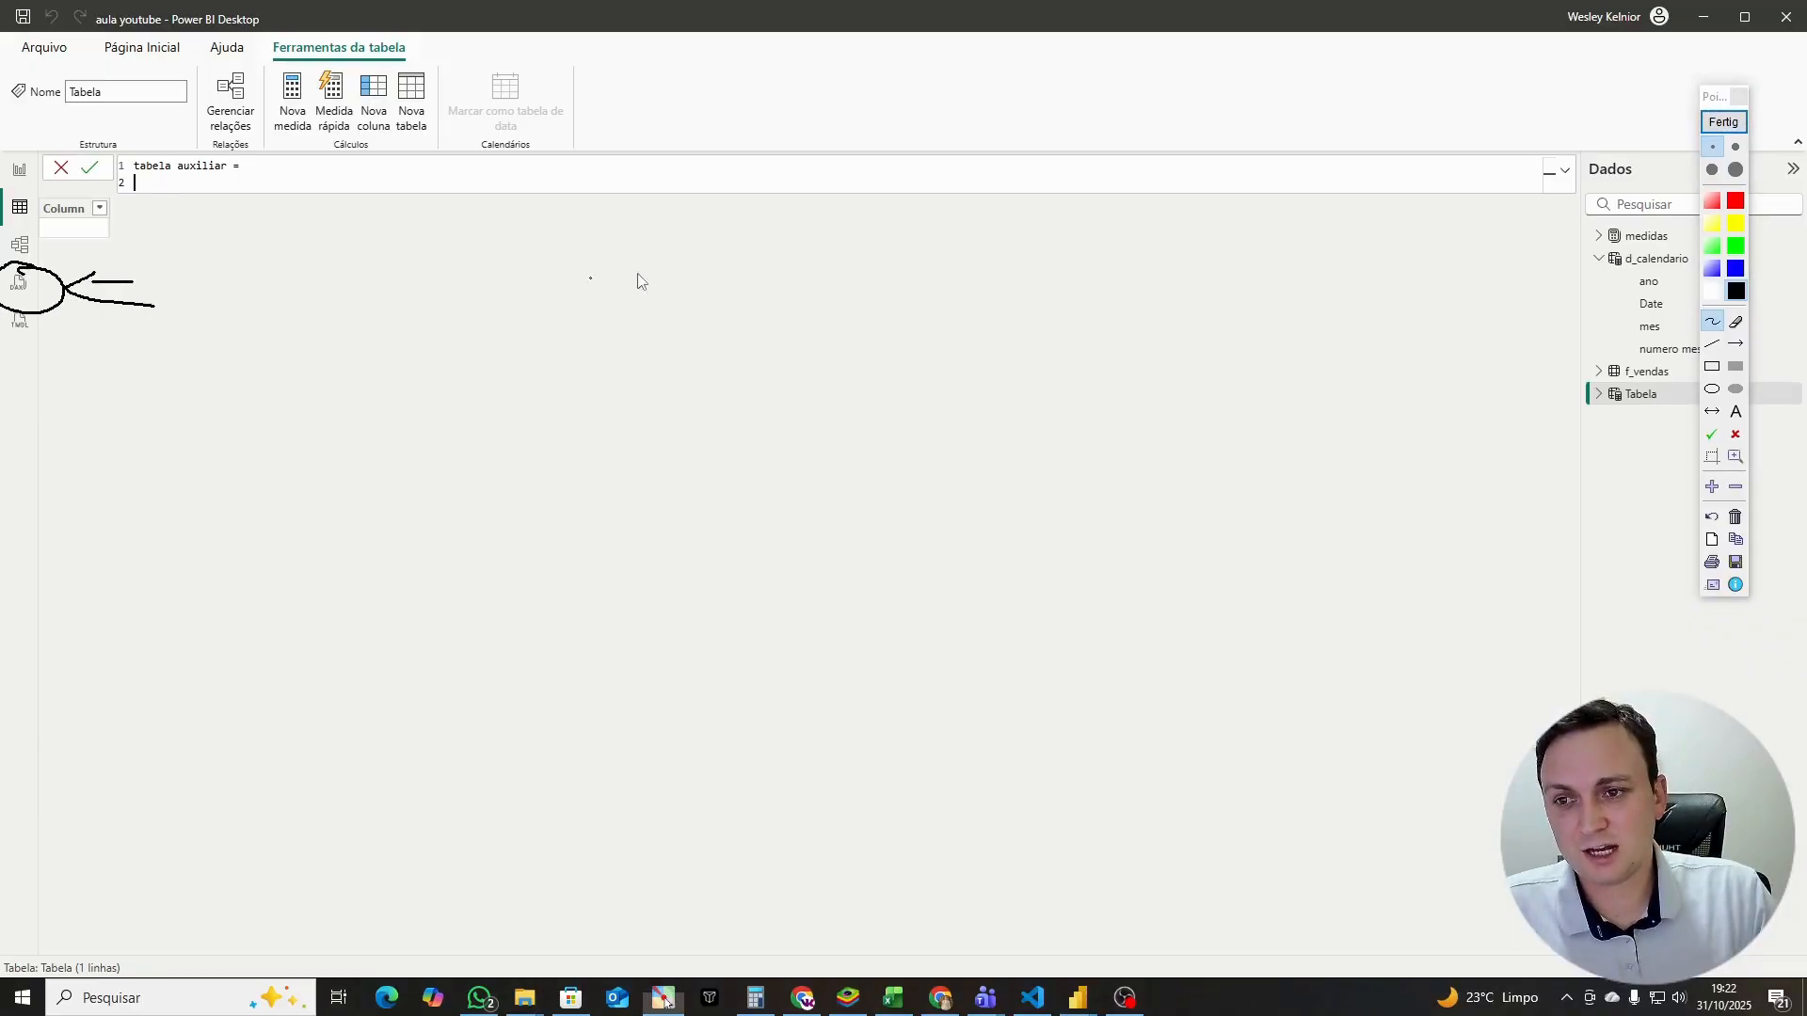
{"action": "left_click", "coordinate": [1723, 122]}
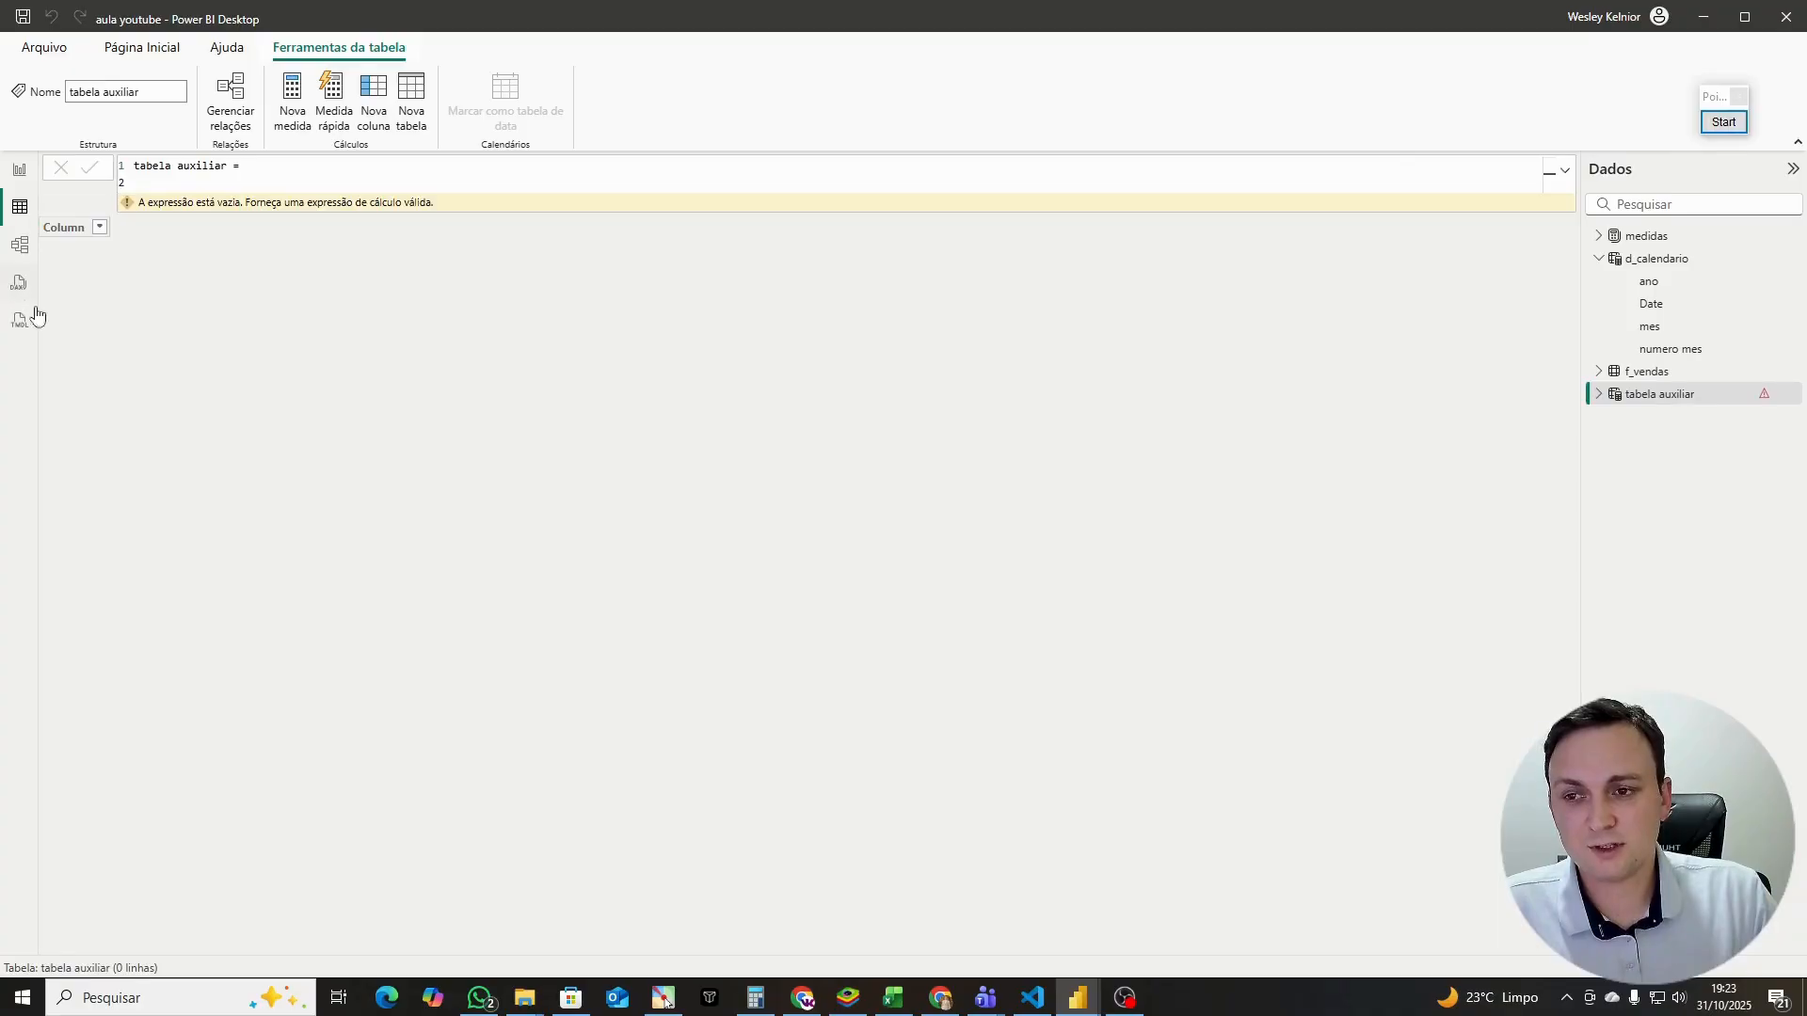
Step: In the DAX query view, circle the sample query and the results area with an arrow toward the results, then clear the annotations
{"action": "left_click", "coordinate": [19, 282]}
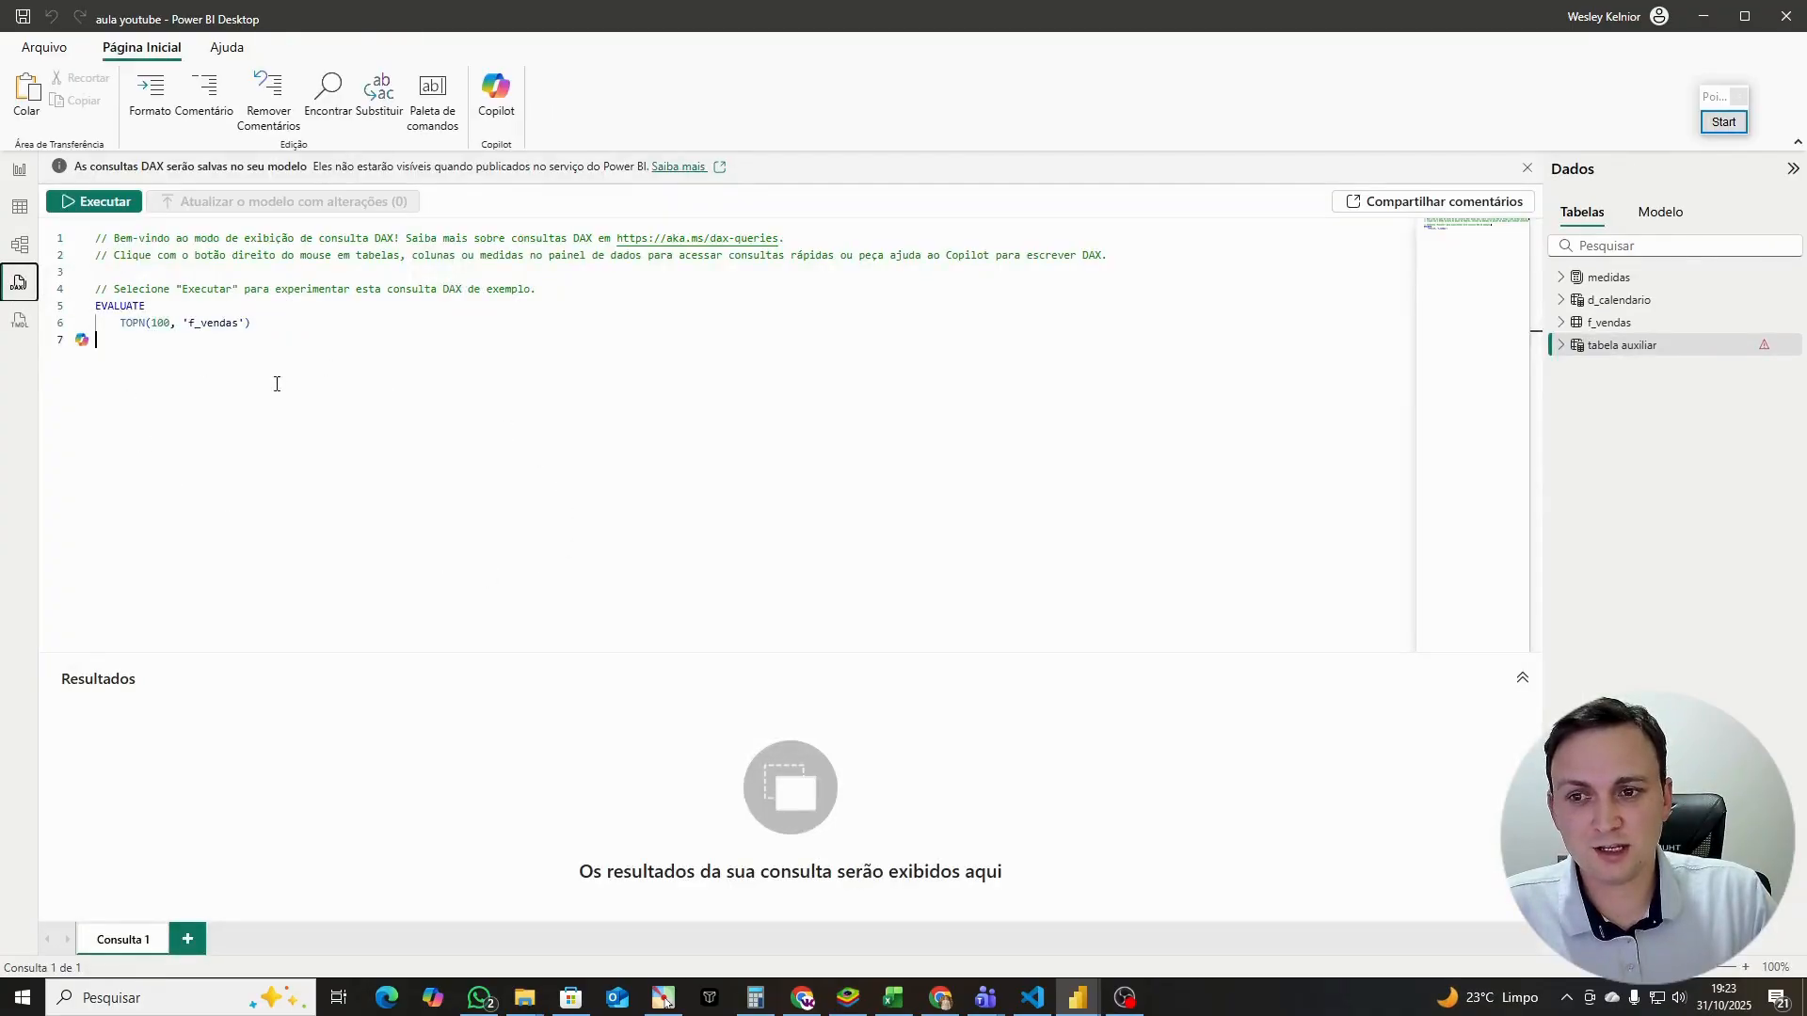
{"action": "key", "text": "ctrl+a"}
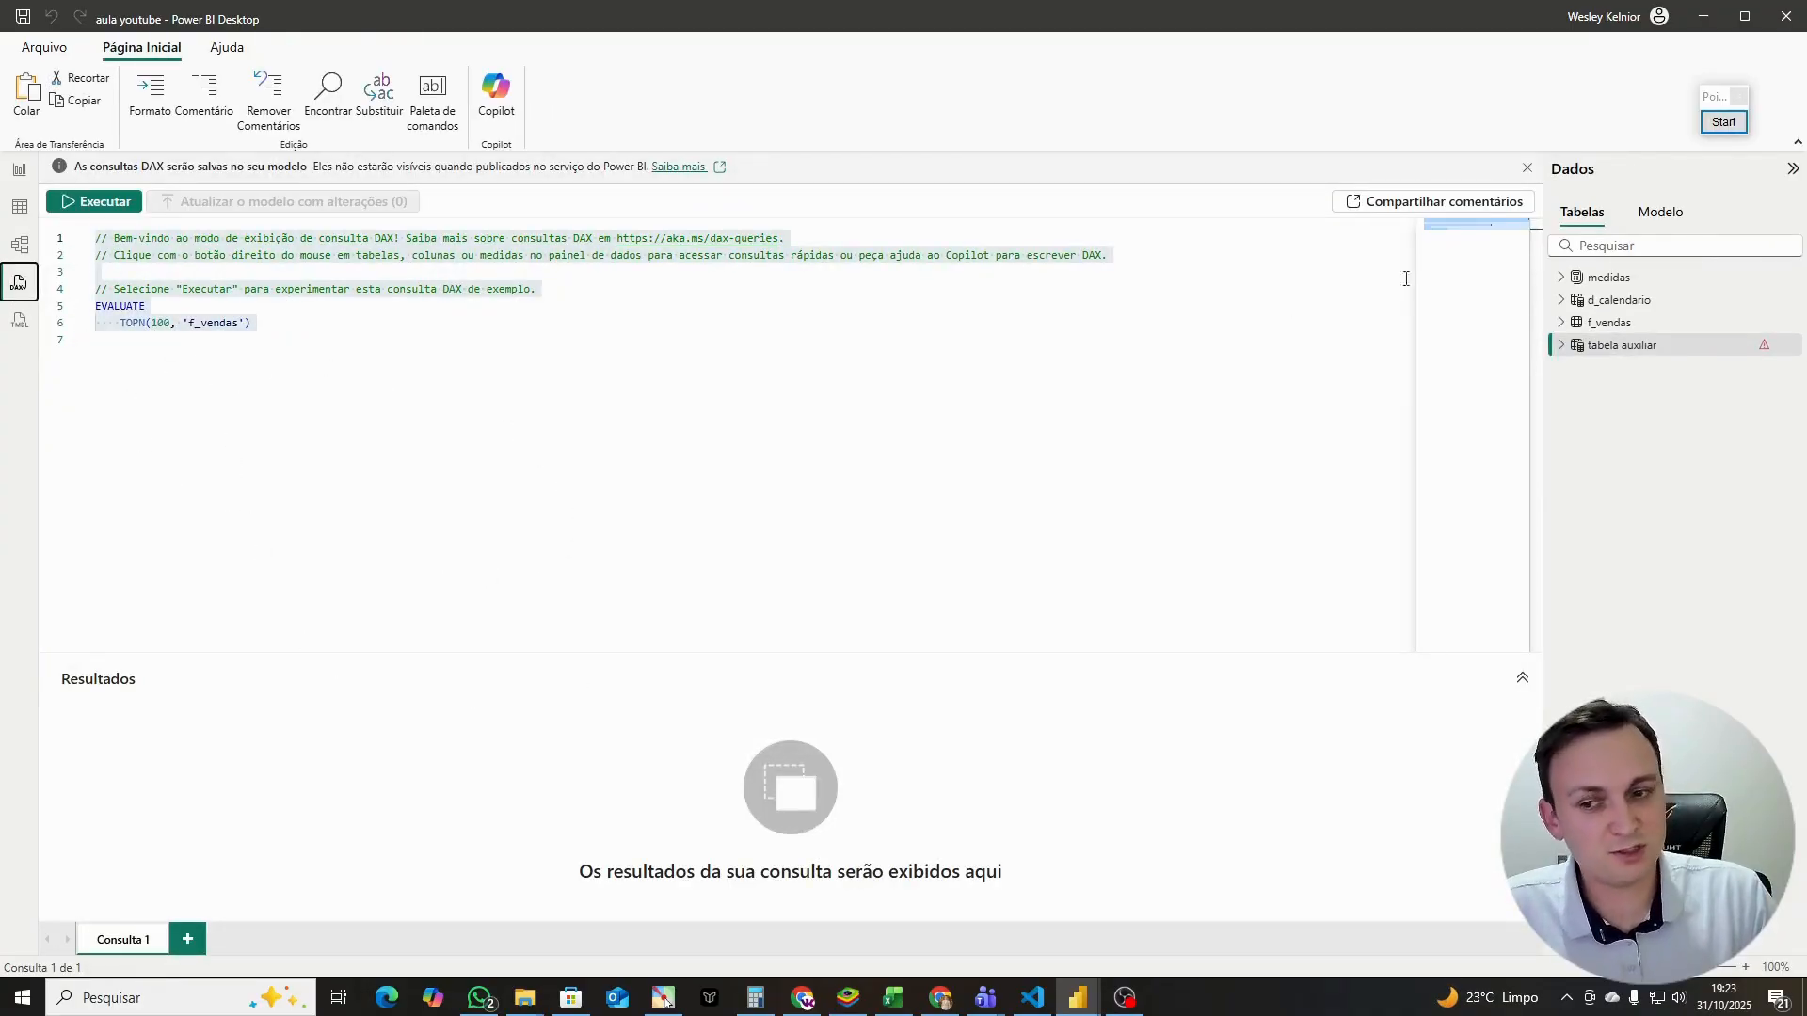
{"action": "left_click", "coordinate": [1723, 121]}
{"action": "mouse_move", "coordinate": [315, 302]}
{"action": "left_mouse_down"}
{"action": "mouse_move", "coordinate": [37, 275]}
{"action": "mouse_move", "coordinate": [273, 271]}
{"action": "left_mouse_up"}
{"action": "mouse_move", "coordinate": [401, 702]}
{"action": "left_mouse_down"}
{"action": "mouse_move", "coordinate": [549, 831]}
{"action": "mouse_move", "coordinate": [234, 669]}
{"action": "left_mouse_up"}
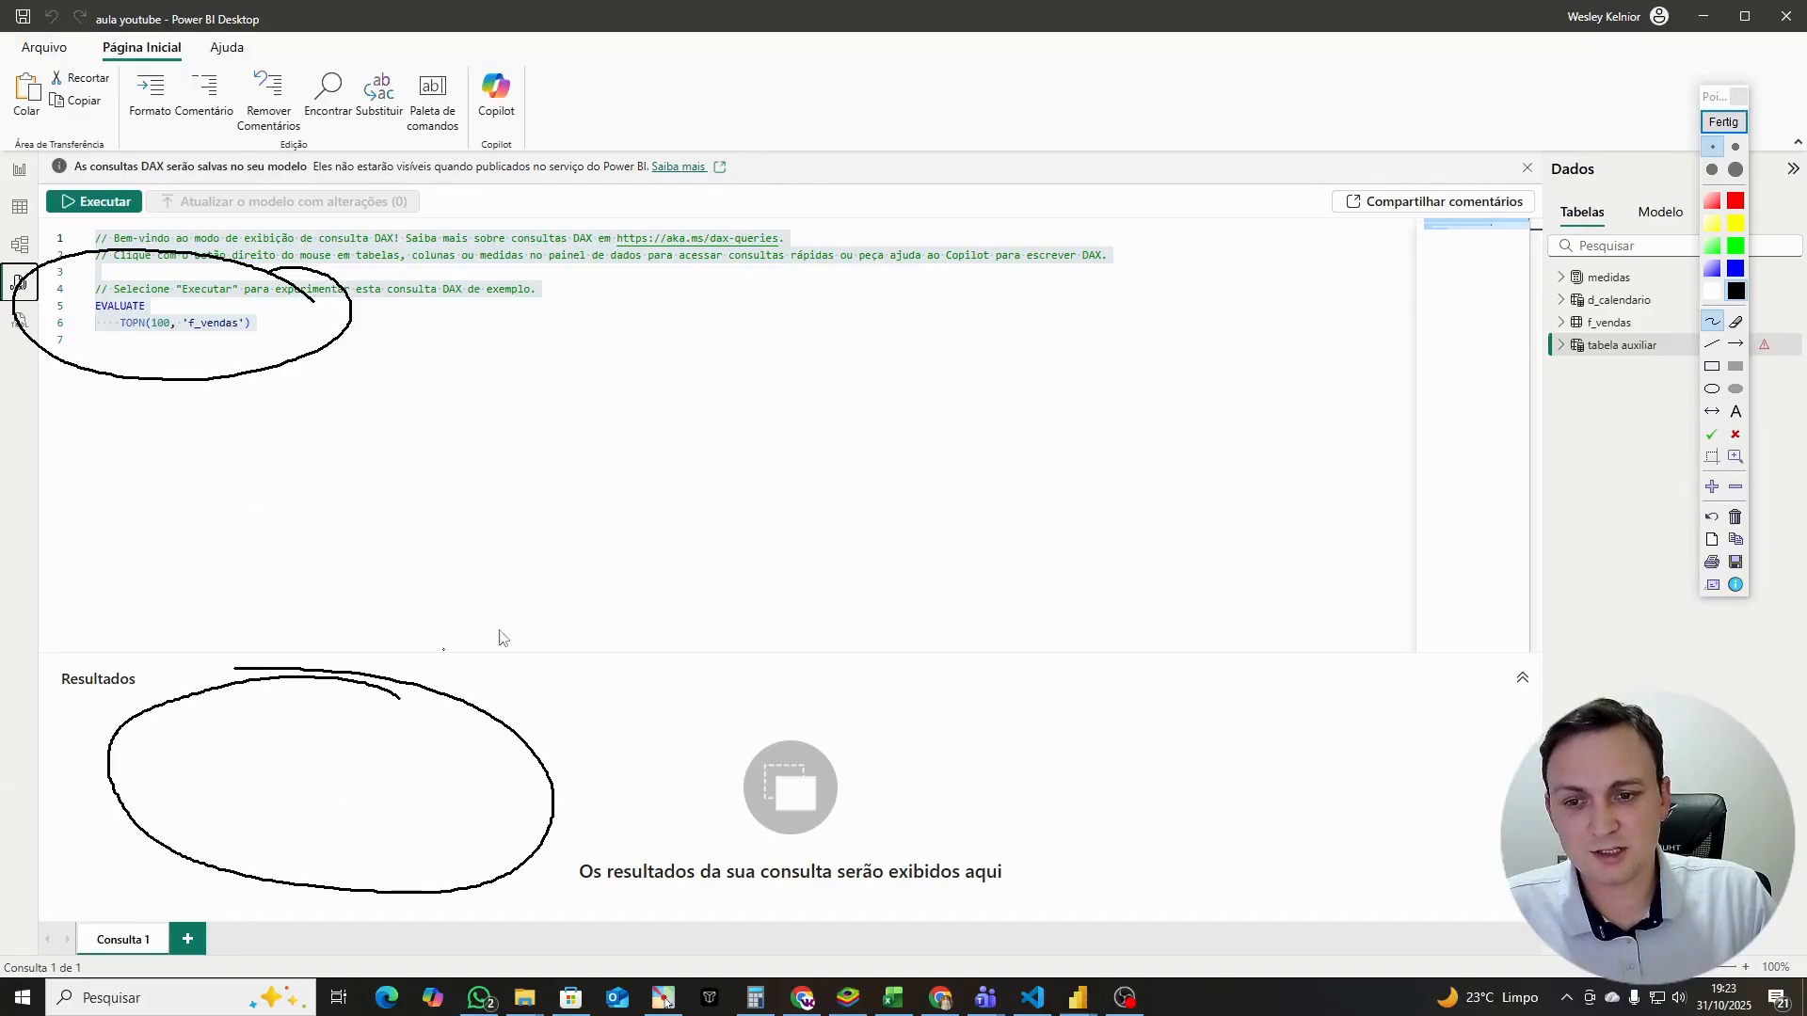
{"action": "left_click_drag", "start_coordinate": [721, 735], "coordinate": [650, 734]}
{"action": "left_click_drag", "start_coordinate": [659, 713], "coordinate": [649, 770]}
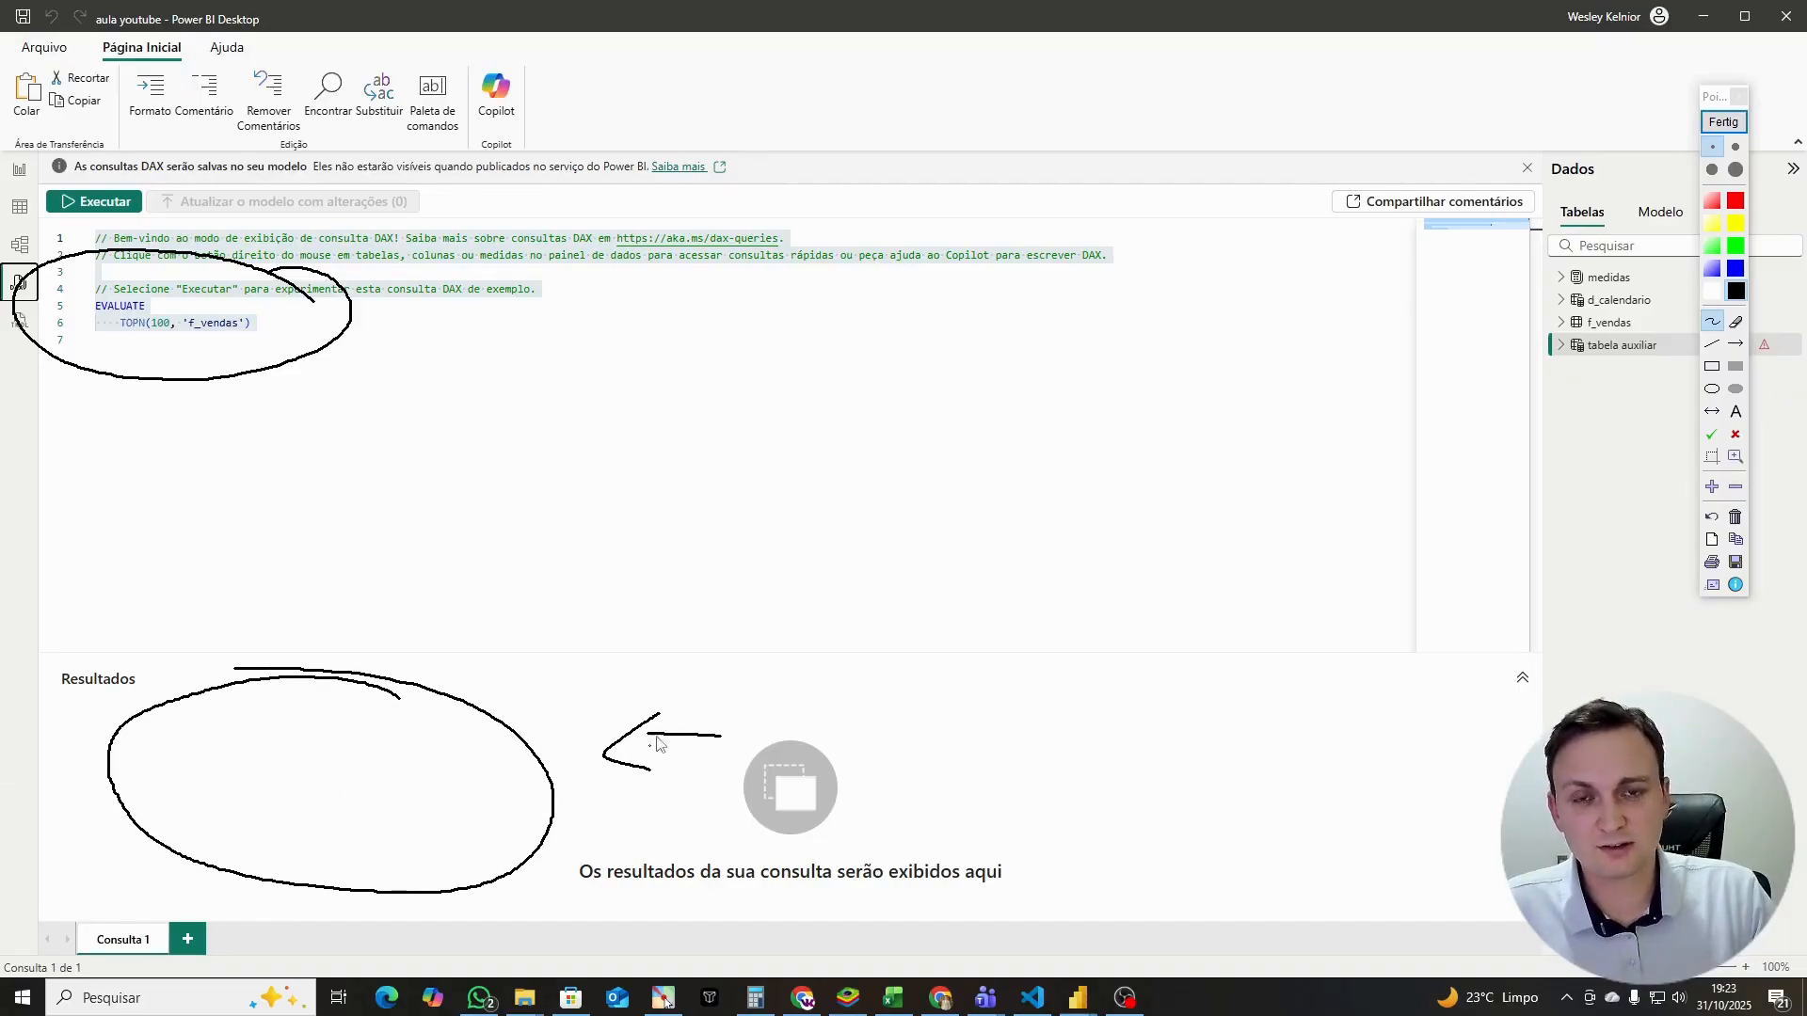
{"action": "left_click", "coordinate": [1724, 124]}
Step: Return to the tabela auxiliar formula in the table view and insert a line break after its equals sign
{"action": "left_click", "coordinate": [19, 206]}
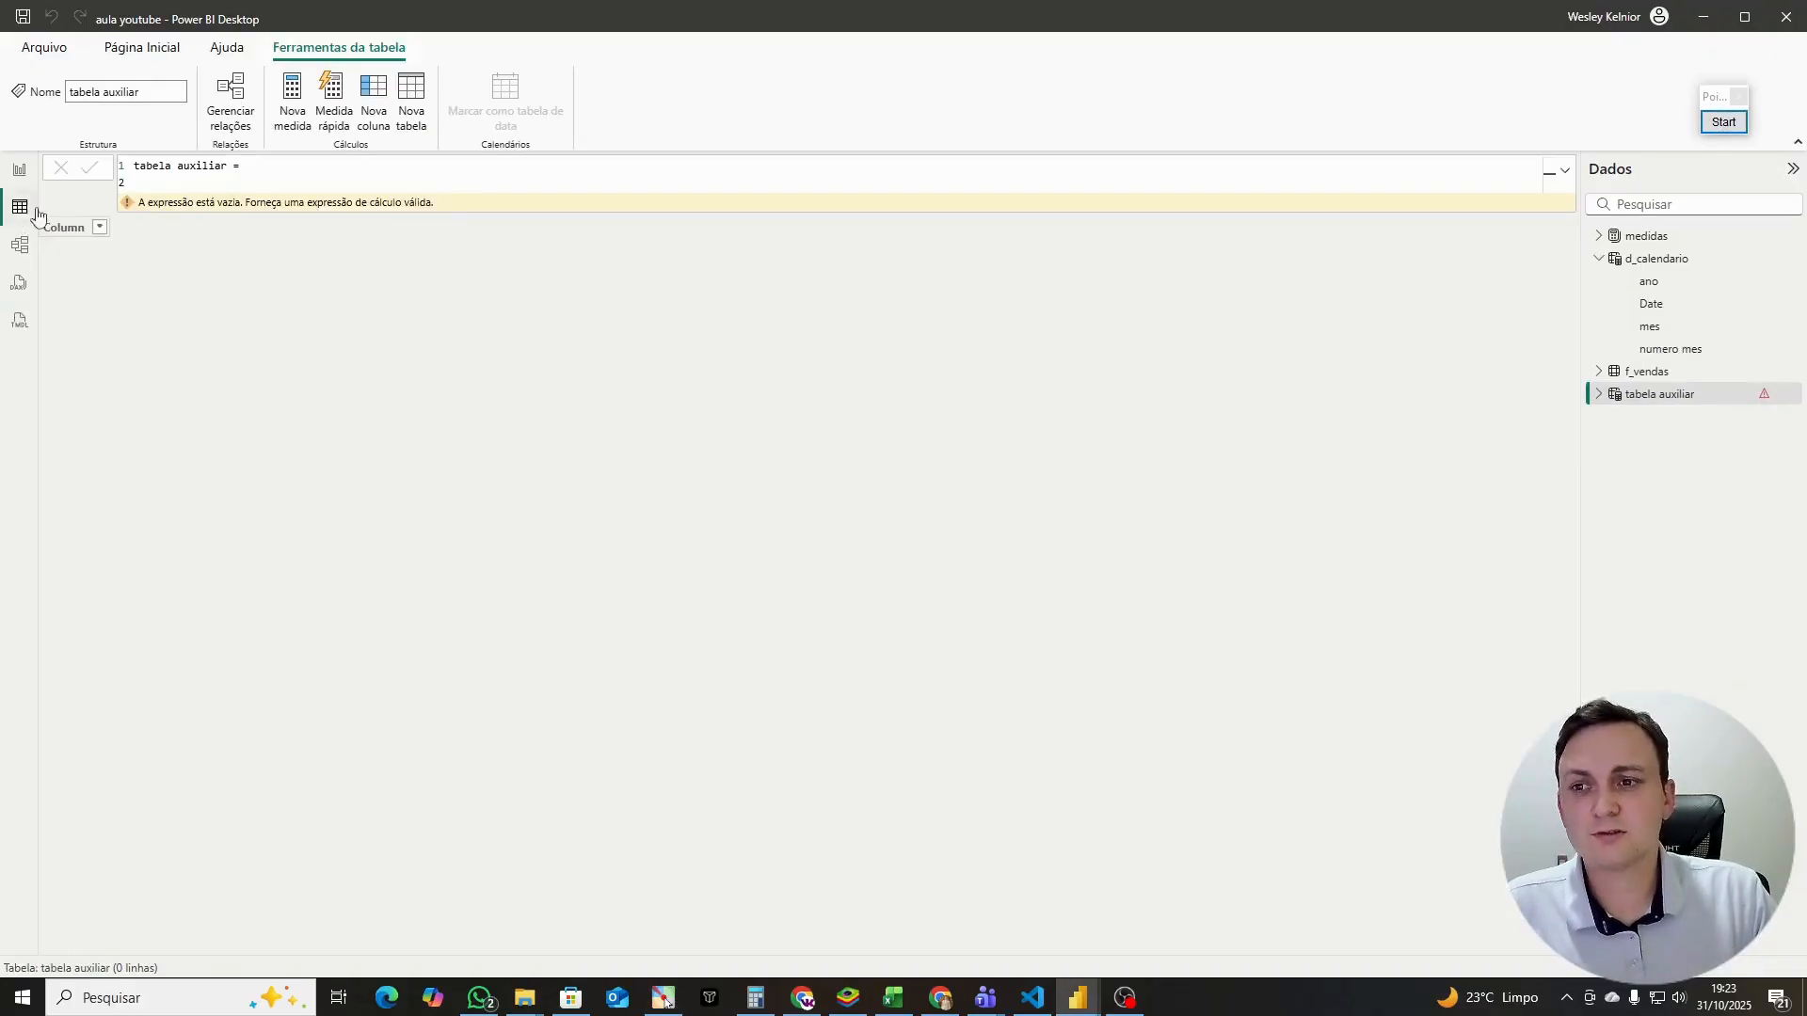
{"action": "left_click", "coordinate": [249, 169]}
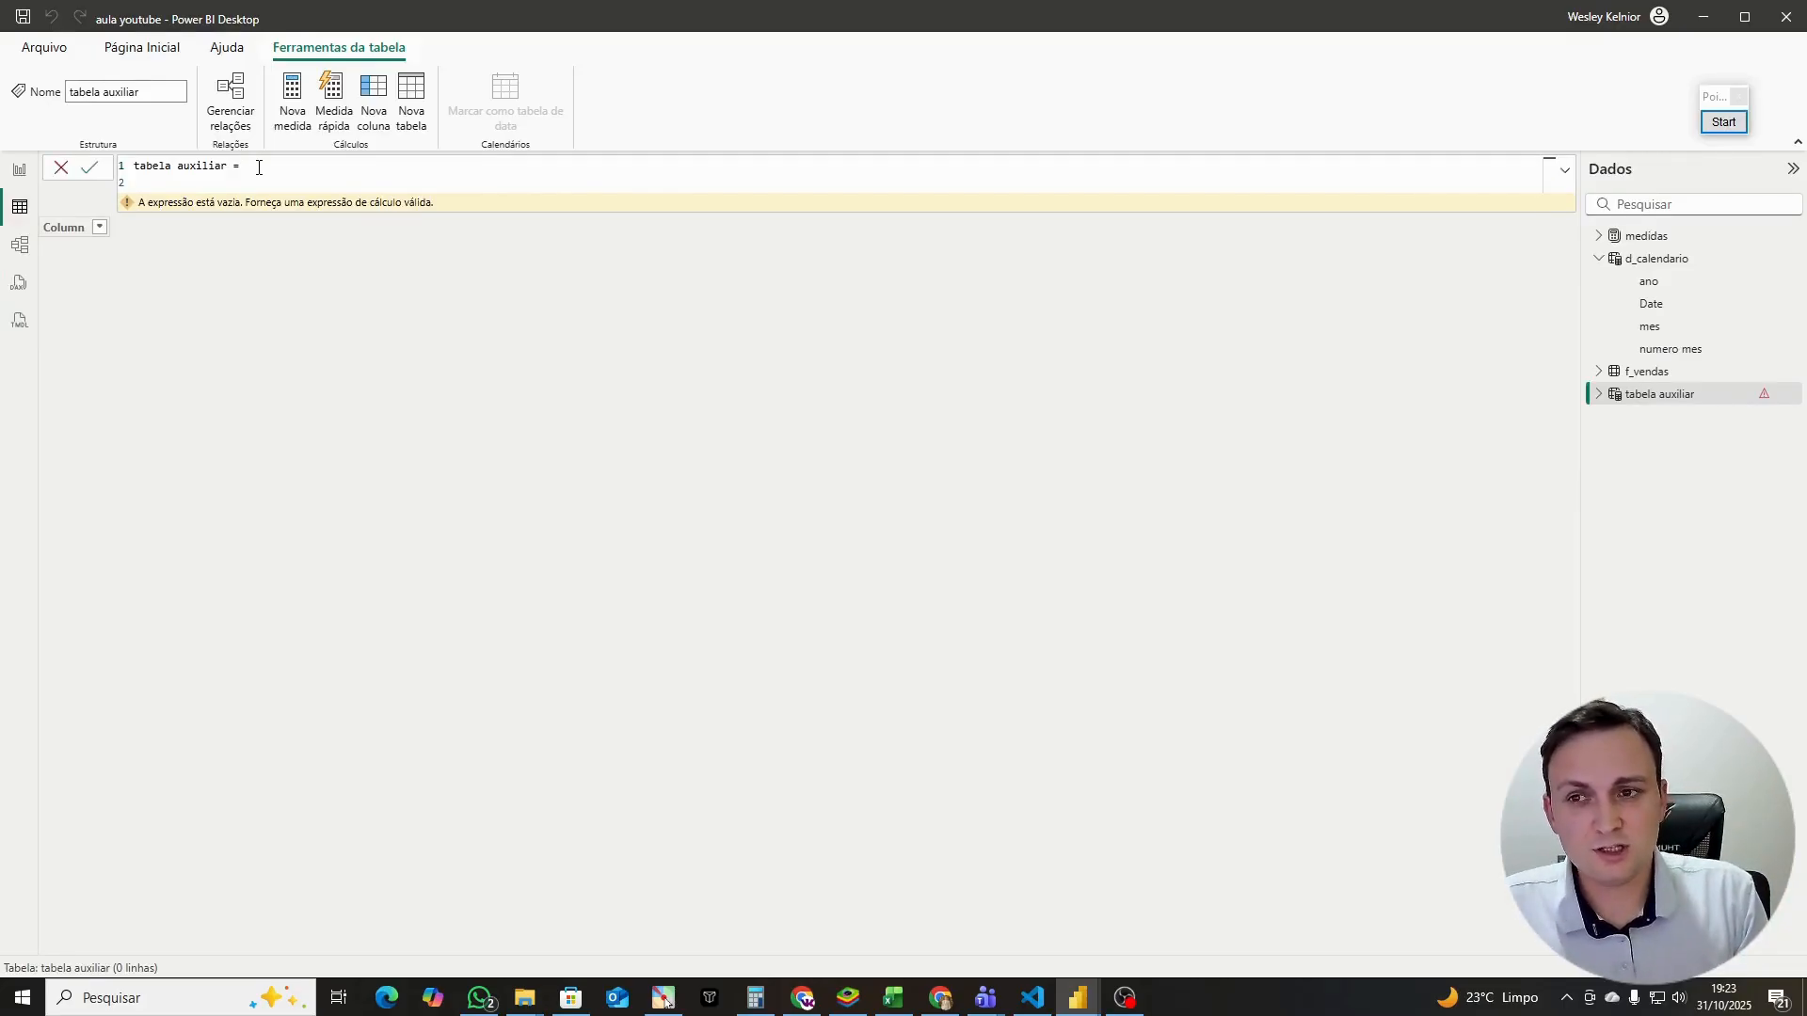
{"action": "key", "text": "Return"}
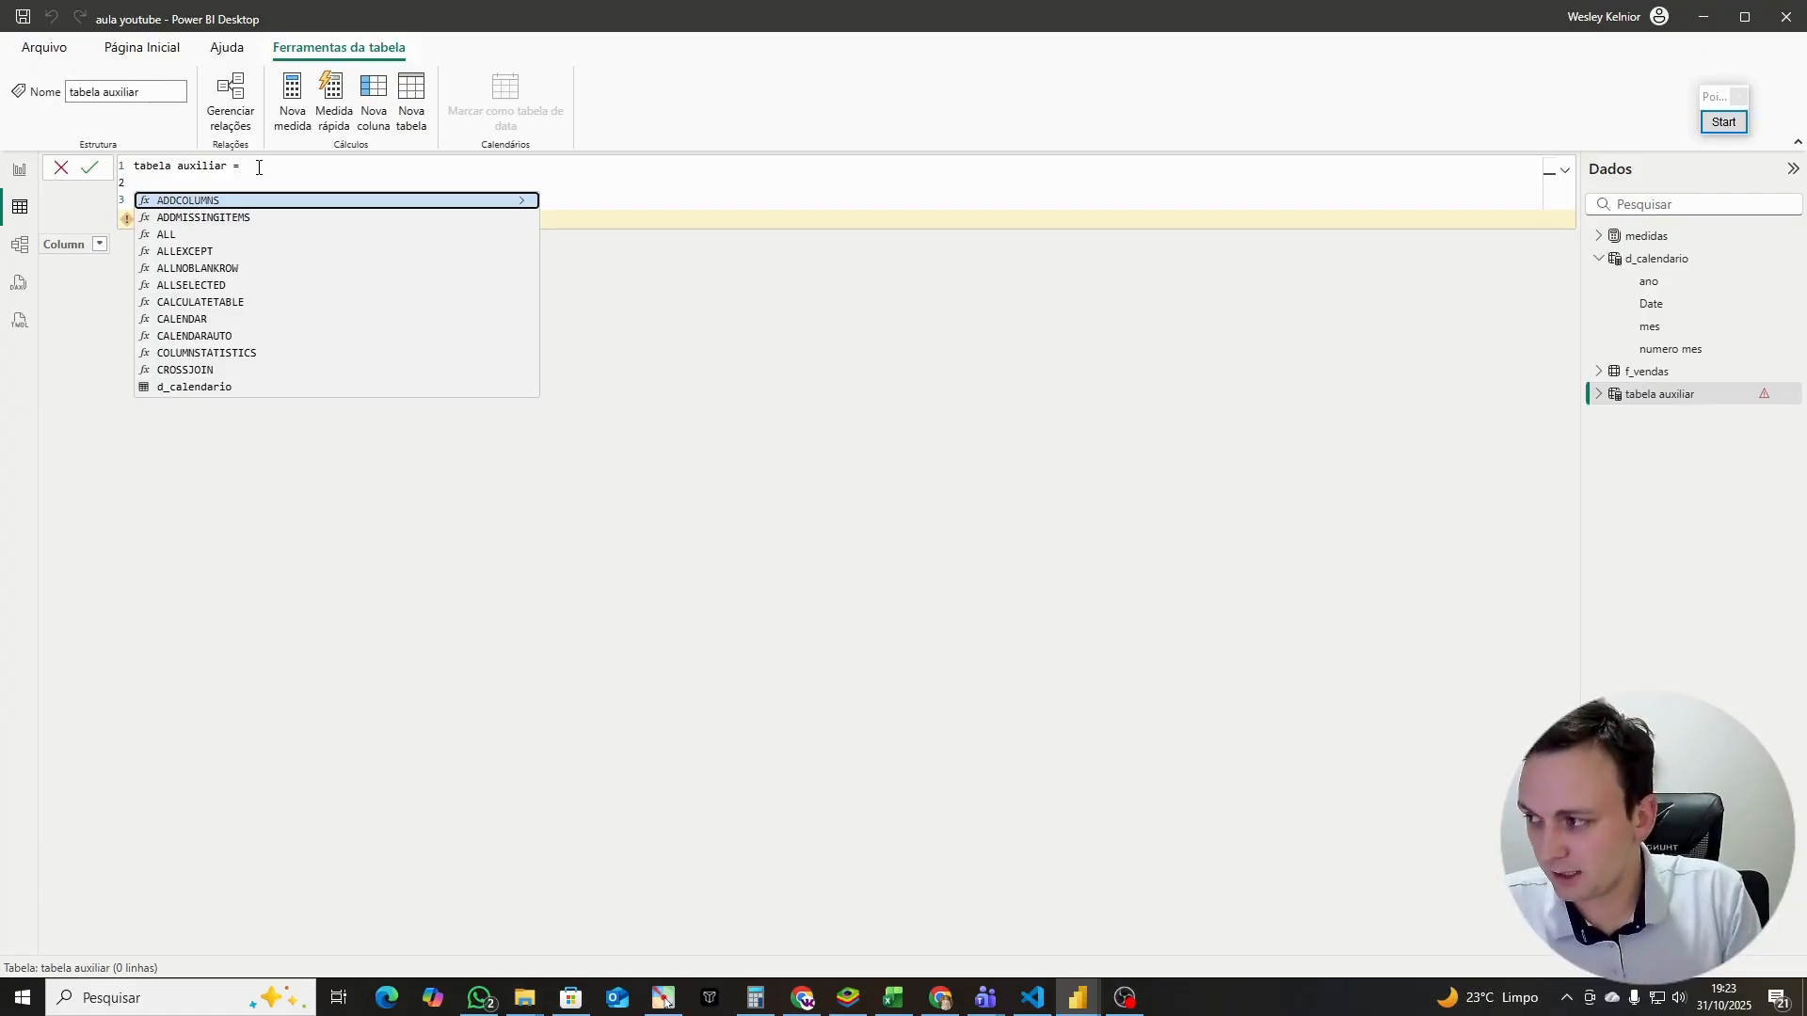
{"action": "type", "text": "ALLSE"}
{"action": "key", "text": "Tab"}
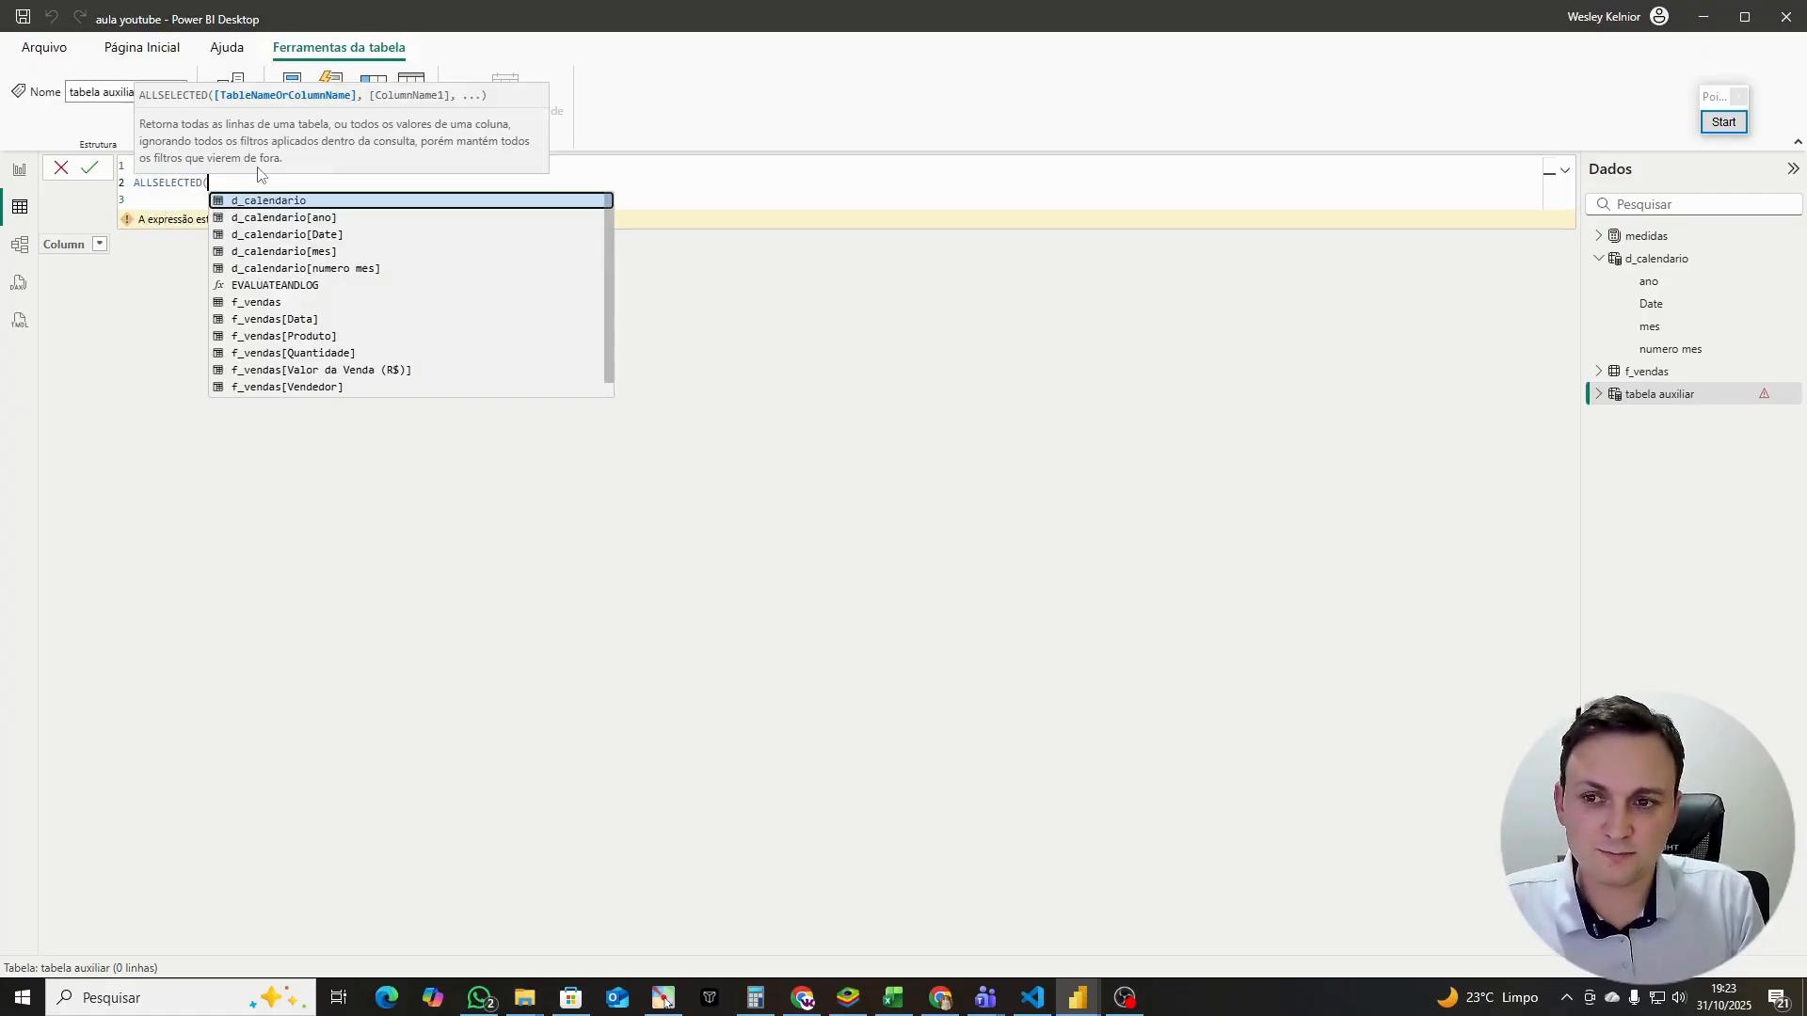
{"action": "key", "text": "BackSpace"}
{"action": "key", "text": "BackSpace"}
{"action": "key", "text": "BackSpace"}
{"action": "key", "text": "BackSpace"}
{"action": "key", "text": "BackSpace"}
{"action": "key", "text": "BackSpace"}
{"action": "key", "text": "BackSpace"}
{"action": "key", "text": "BackSpace"}
{"action": "key", "text": "BackSpace"}
{"action": "key", "text": "BackSpace"}
{"action": "key", "text": "BackSpace"}
{"action": "key", "text": "BackSpace"}
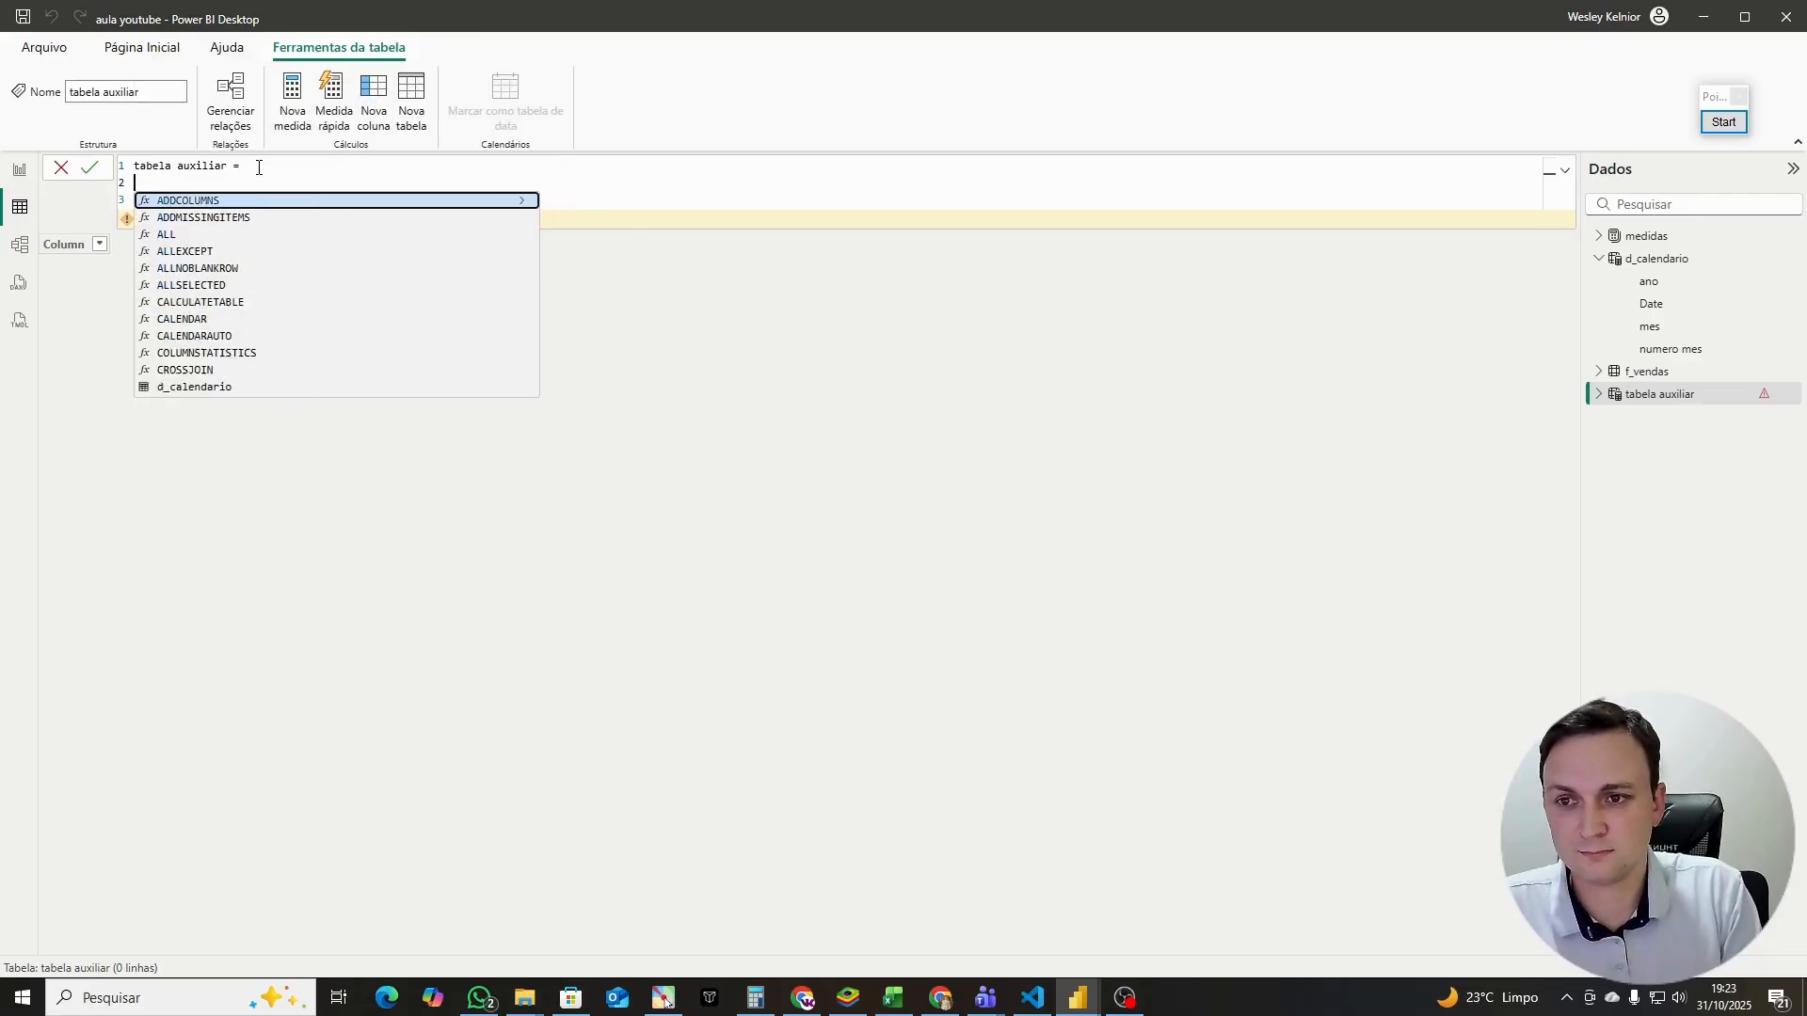
Step: Begin the tabela auxiliar expression with SELECTCOLUMNS, giving VALUES(d_calendario) as its table argument on an indented line
{"action": "type", "text": "selec"}
{"action": "key", "text": "Tab"}
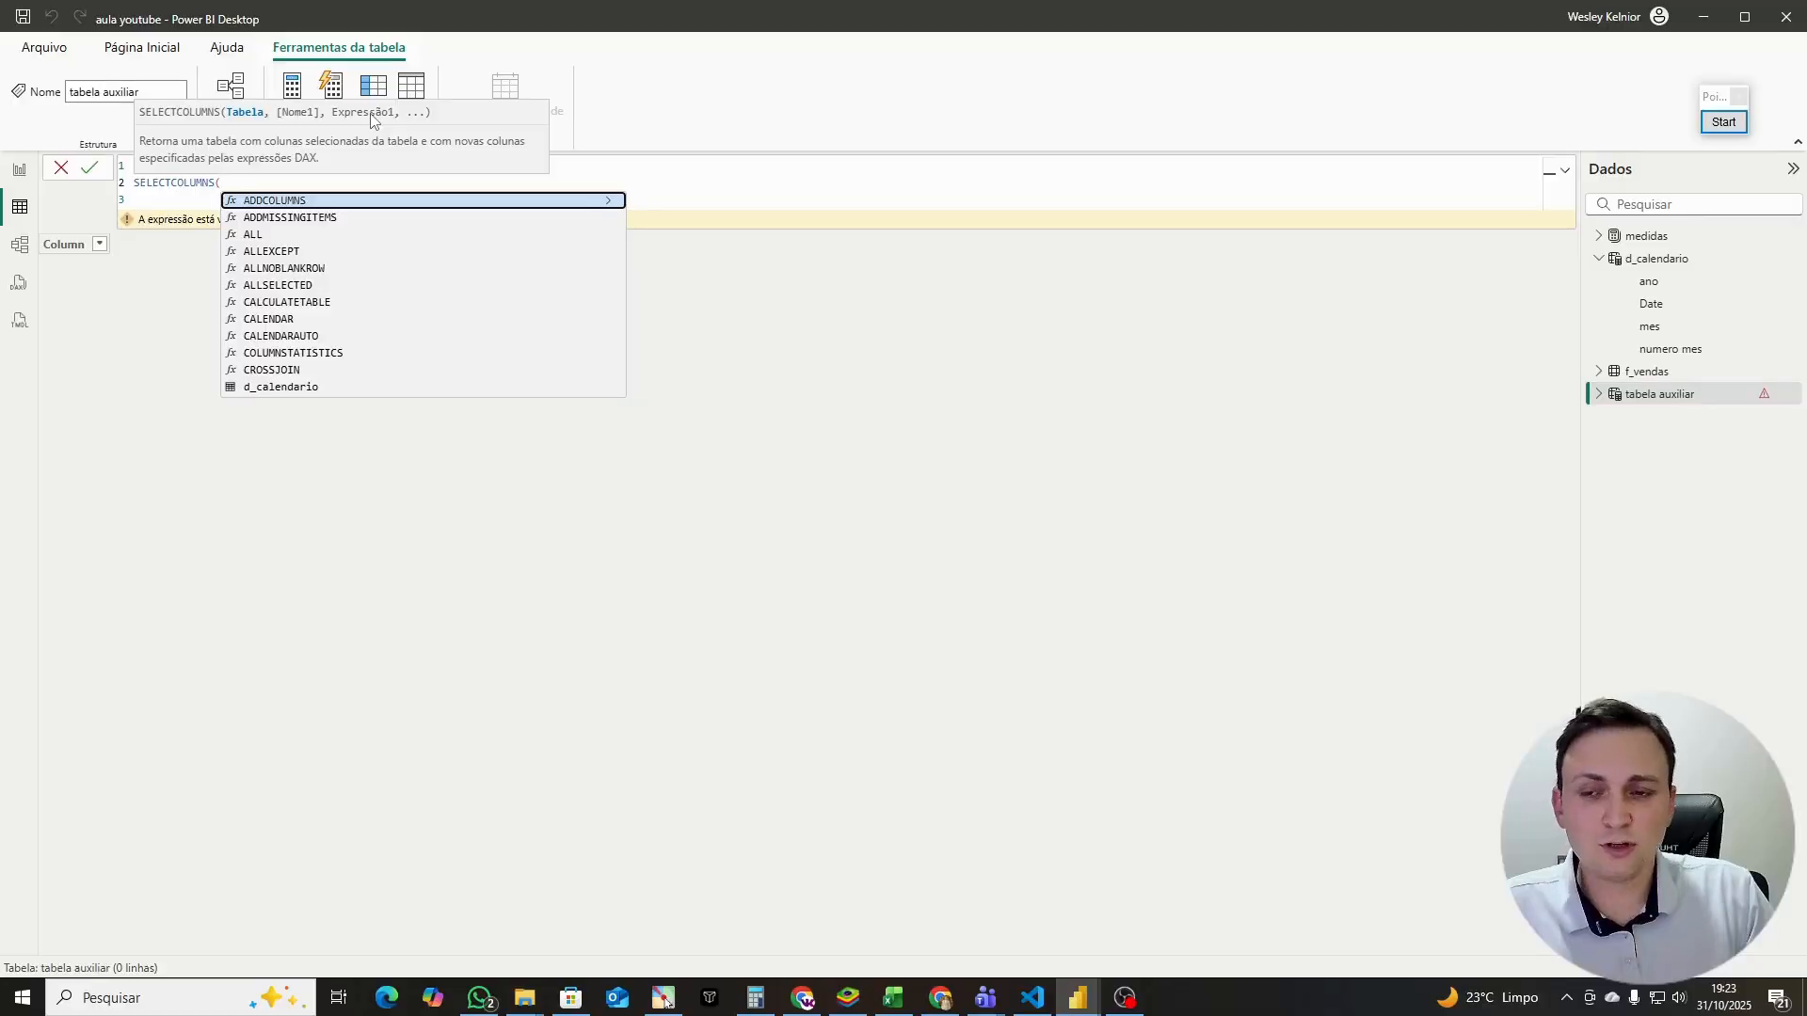
{"action": "key", "text": "shift+Return"}
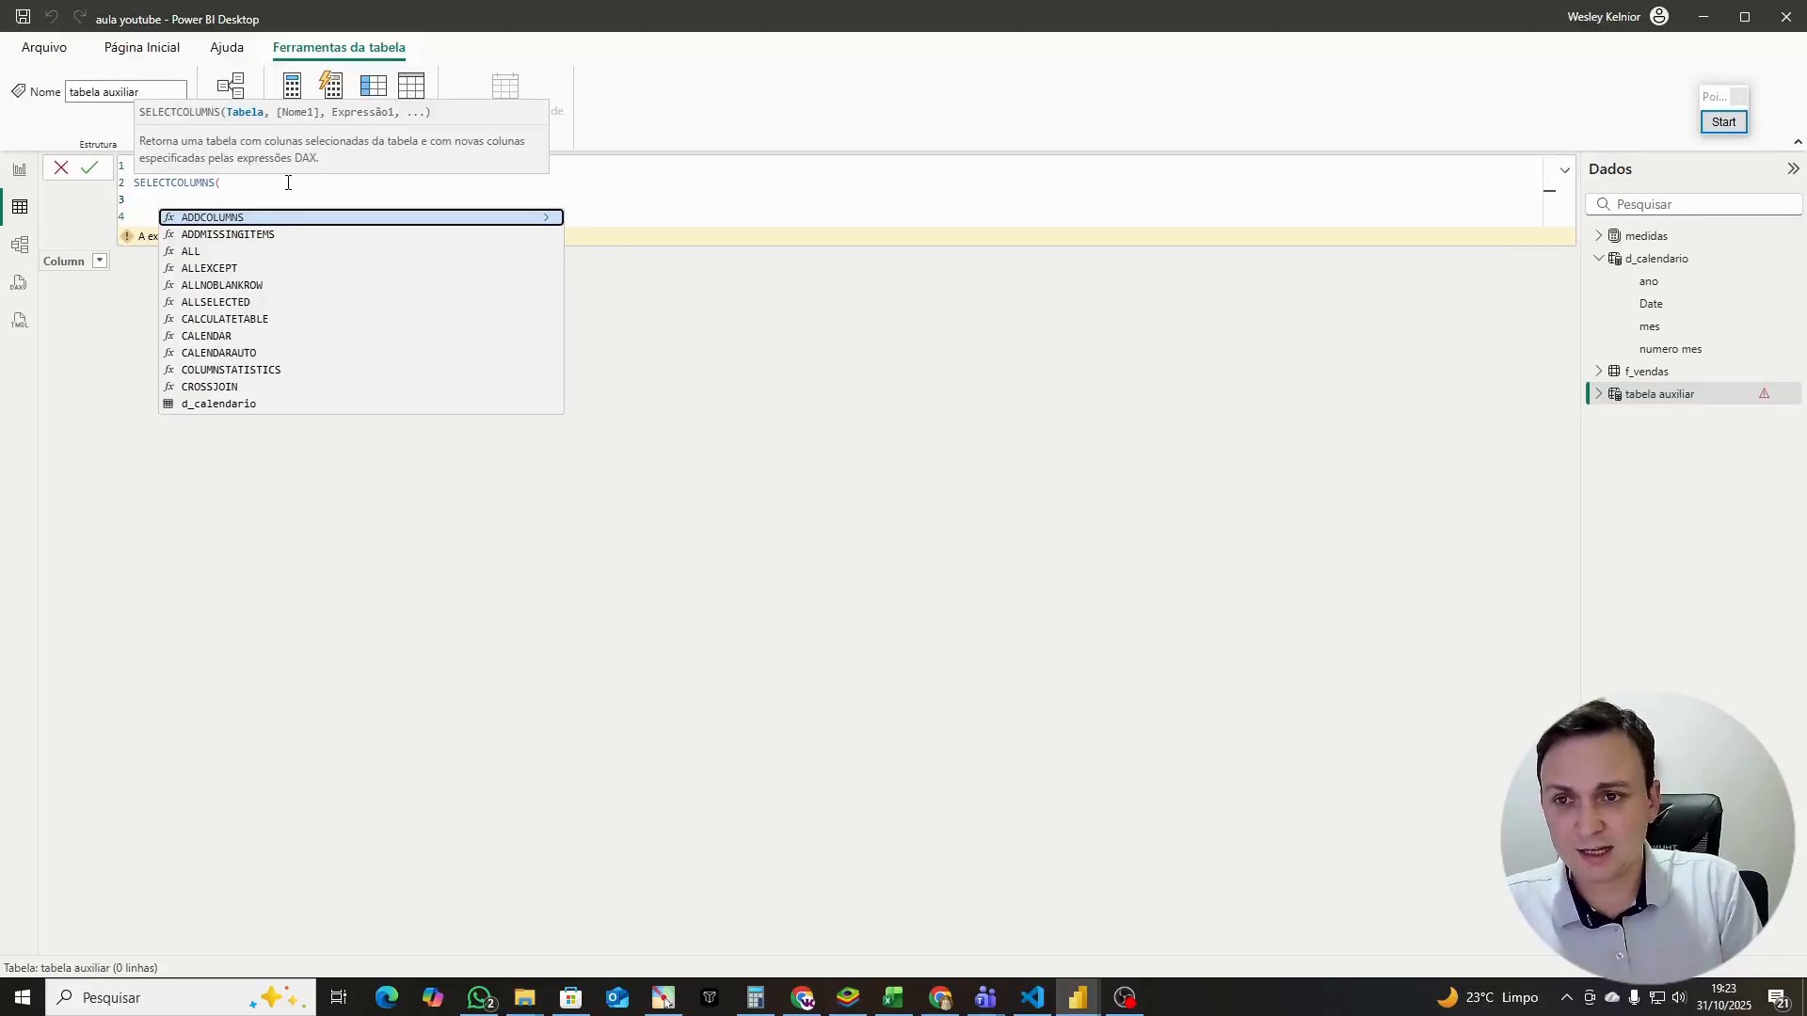
{"action": "type", "text": "d"}
{"action": "key", "text": "BackSpace"}
{"action": "type", "text": "val"}
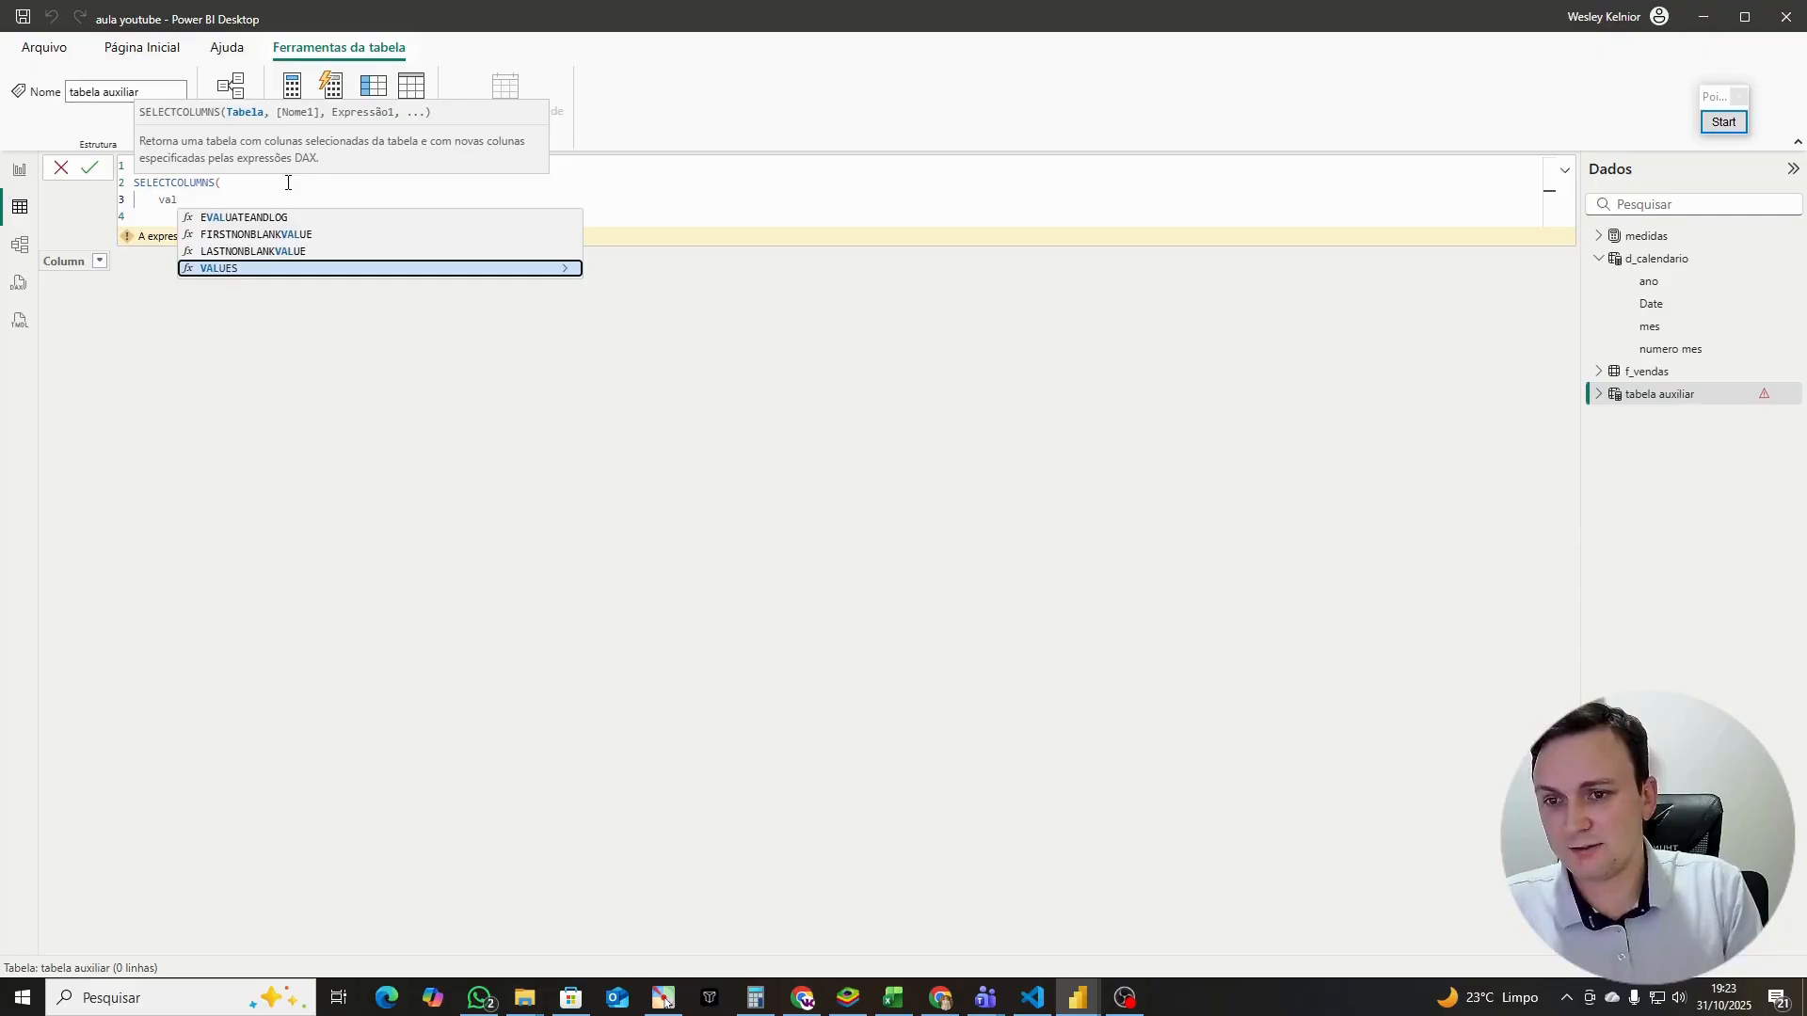
{"action": "key", "text": "Tab"}
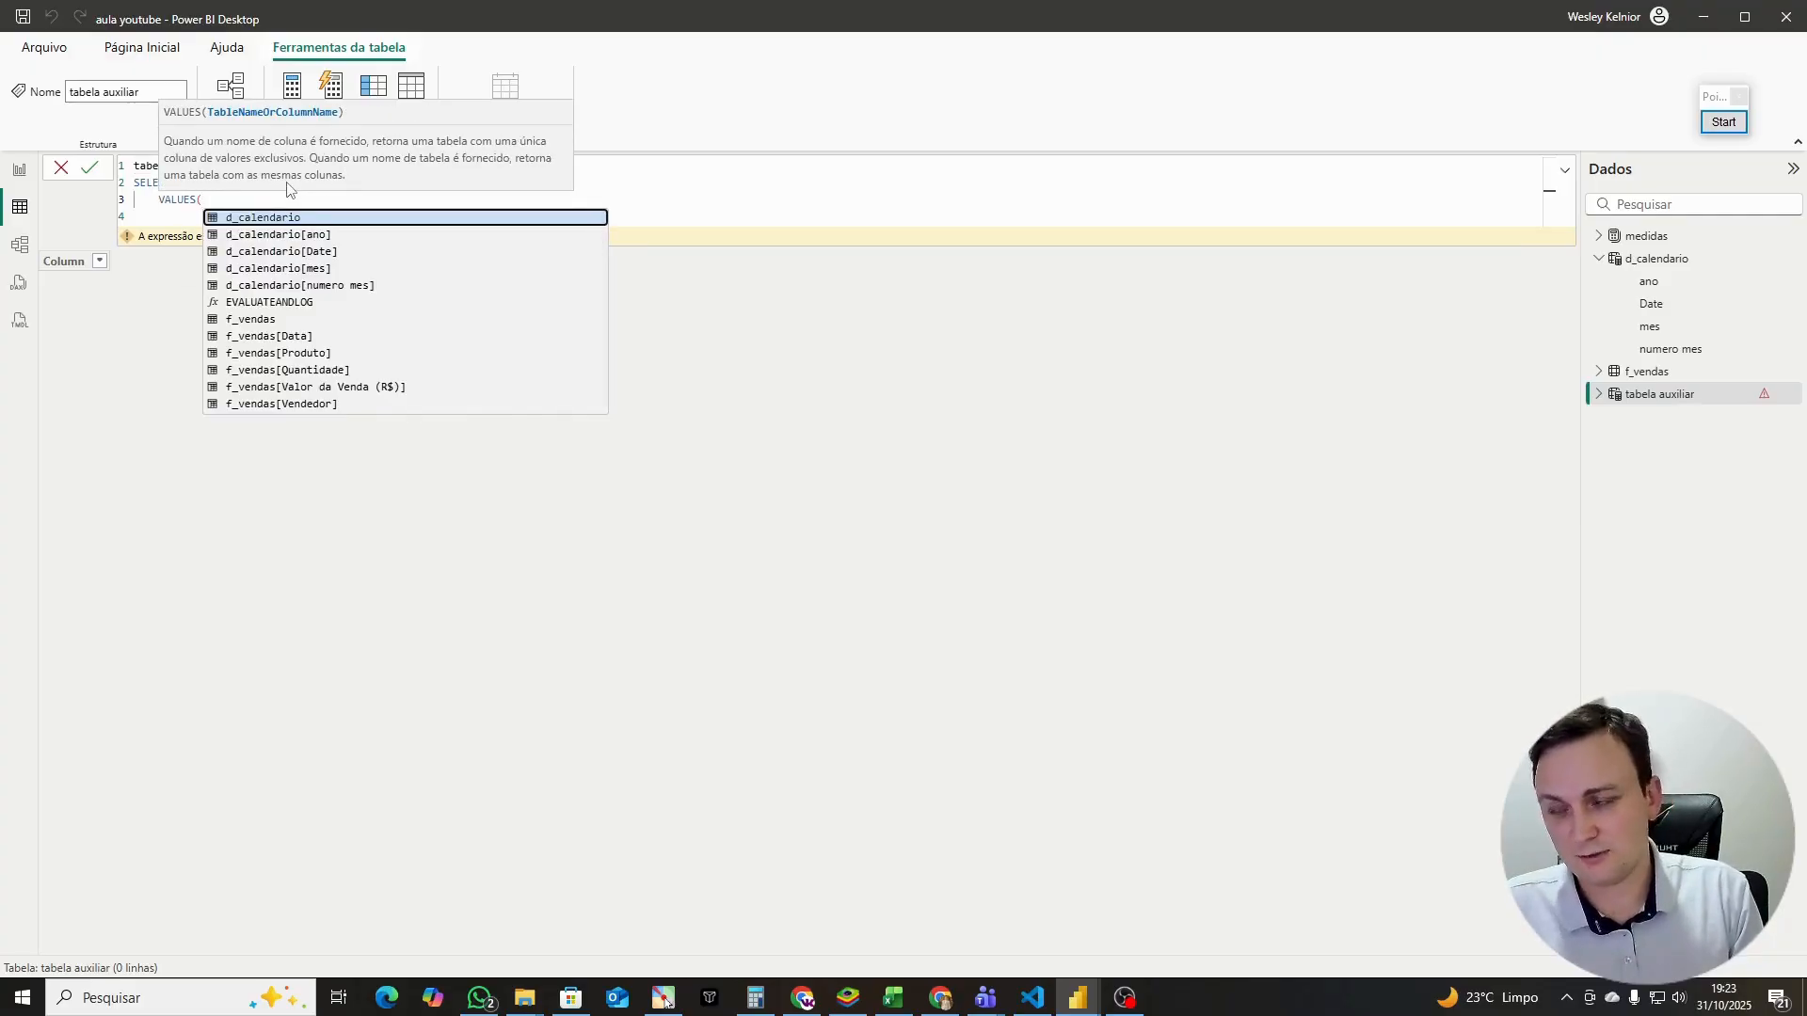
{"action": "type", "text": "d"}
{"action": "key", "text": "Tab"}
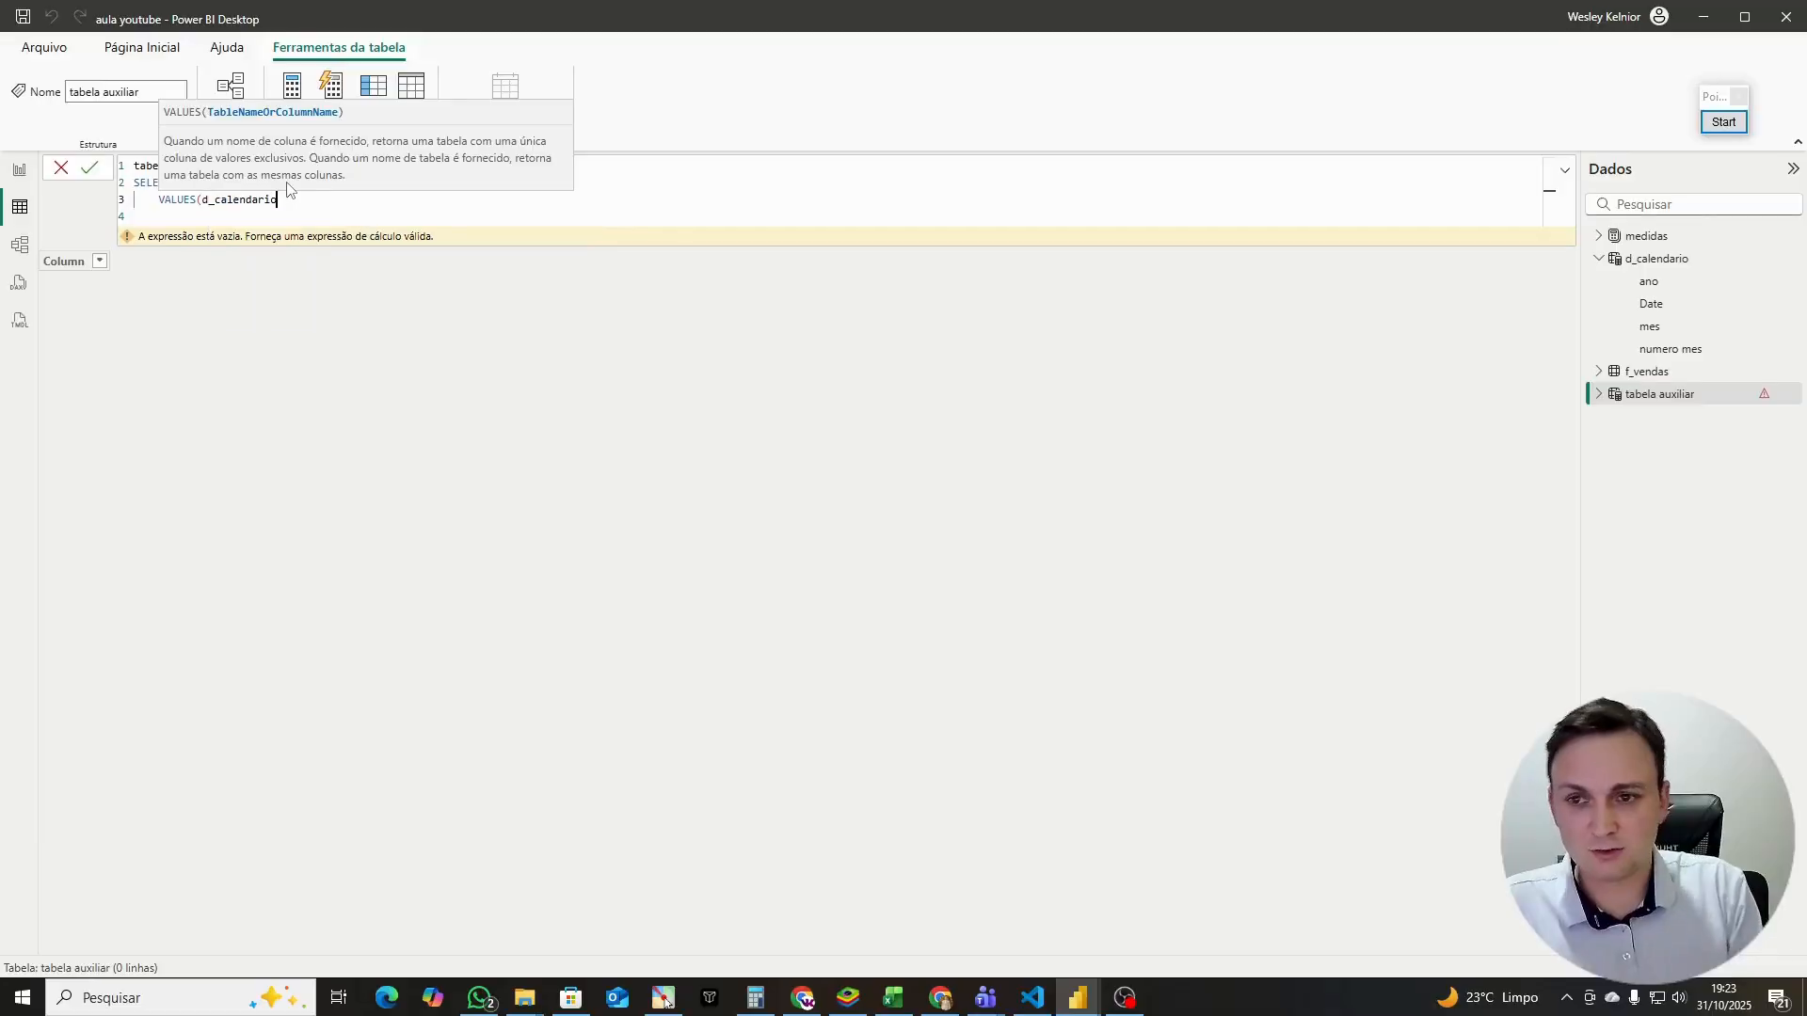
{"action": "type", "text": ")"}
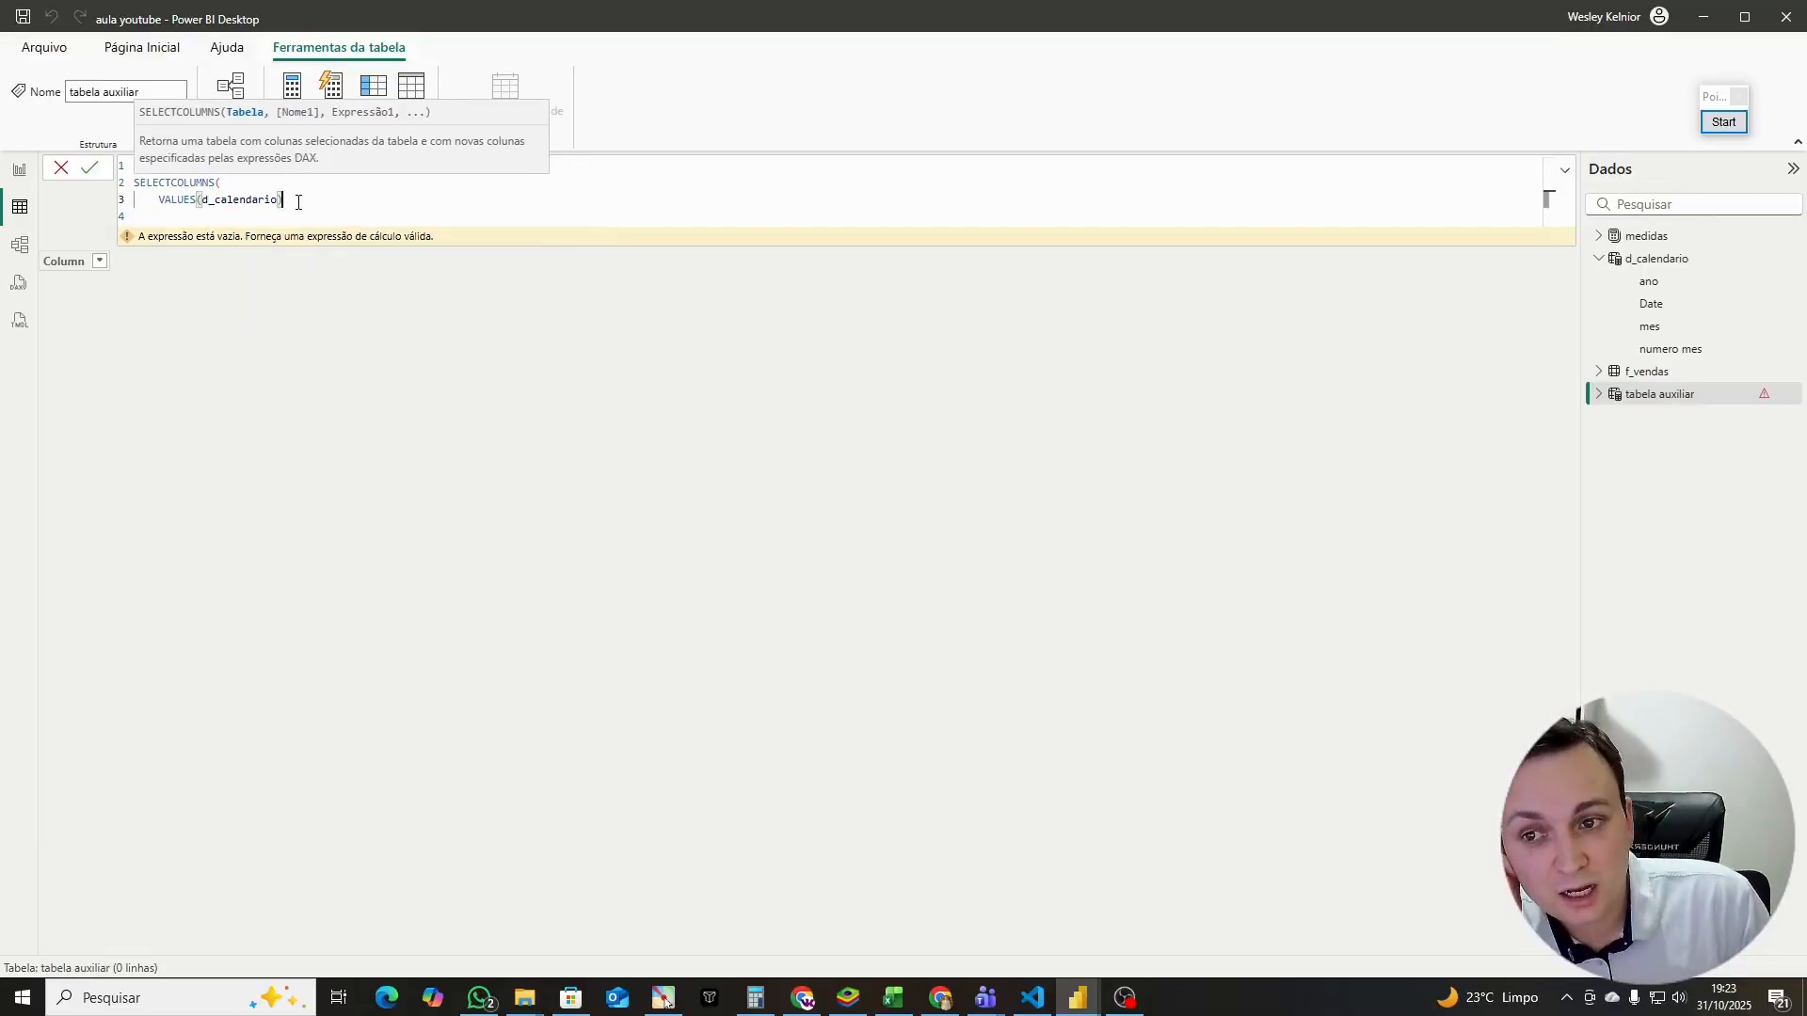
{"action": "left_click_drag", "start_coordinate": [297, 201], "coordinate": [153, 203]}
{"action": "left_click", "coordinate": [289, 200]}
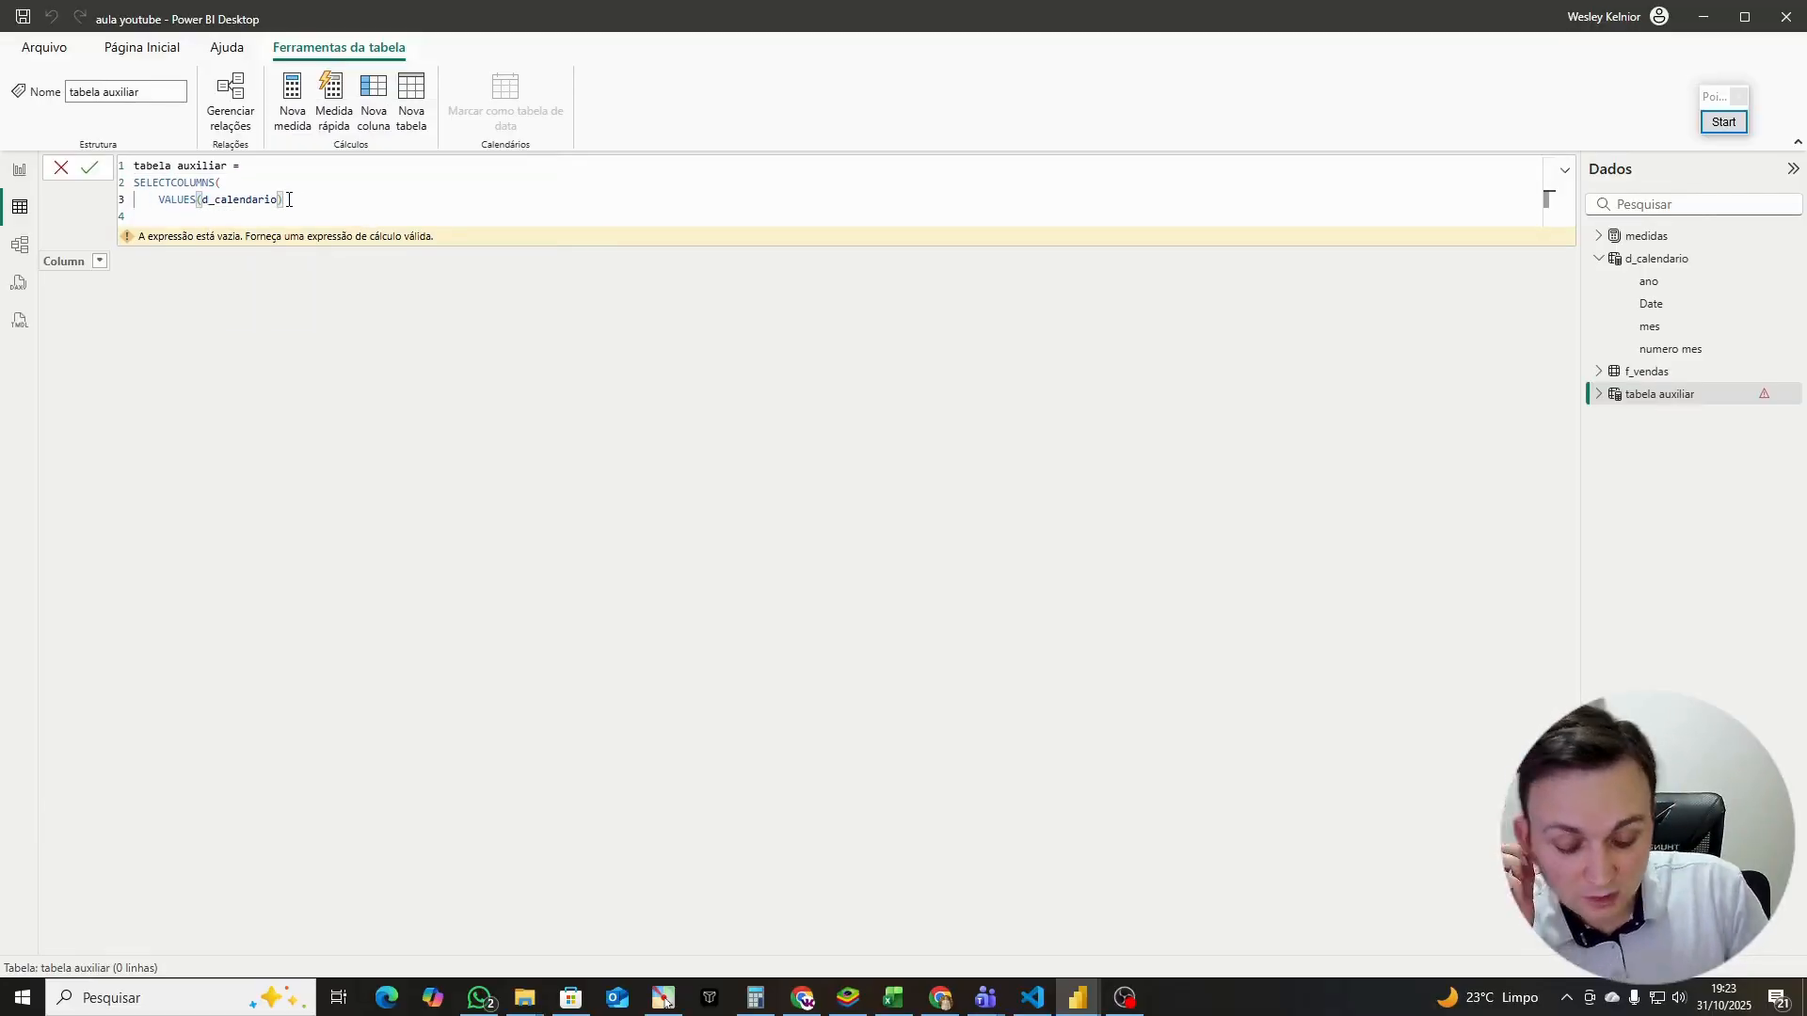
Step: Add a column named "eixo" that returns d_calendario[ano] and close the SELECTCOLUMNS function
{"action": "type", "text": ","}
{"action": "key", "text": "Return"}
{"action": "type", "text": "\""}
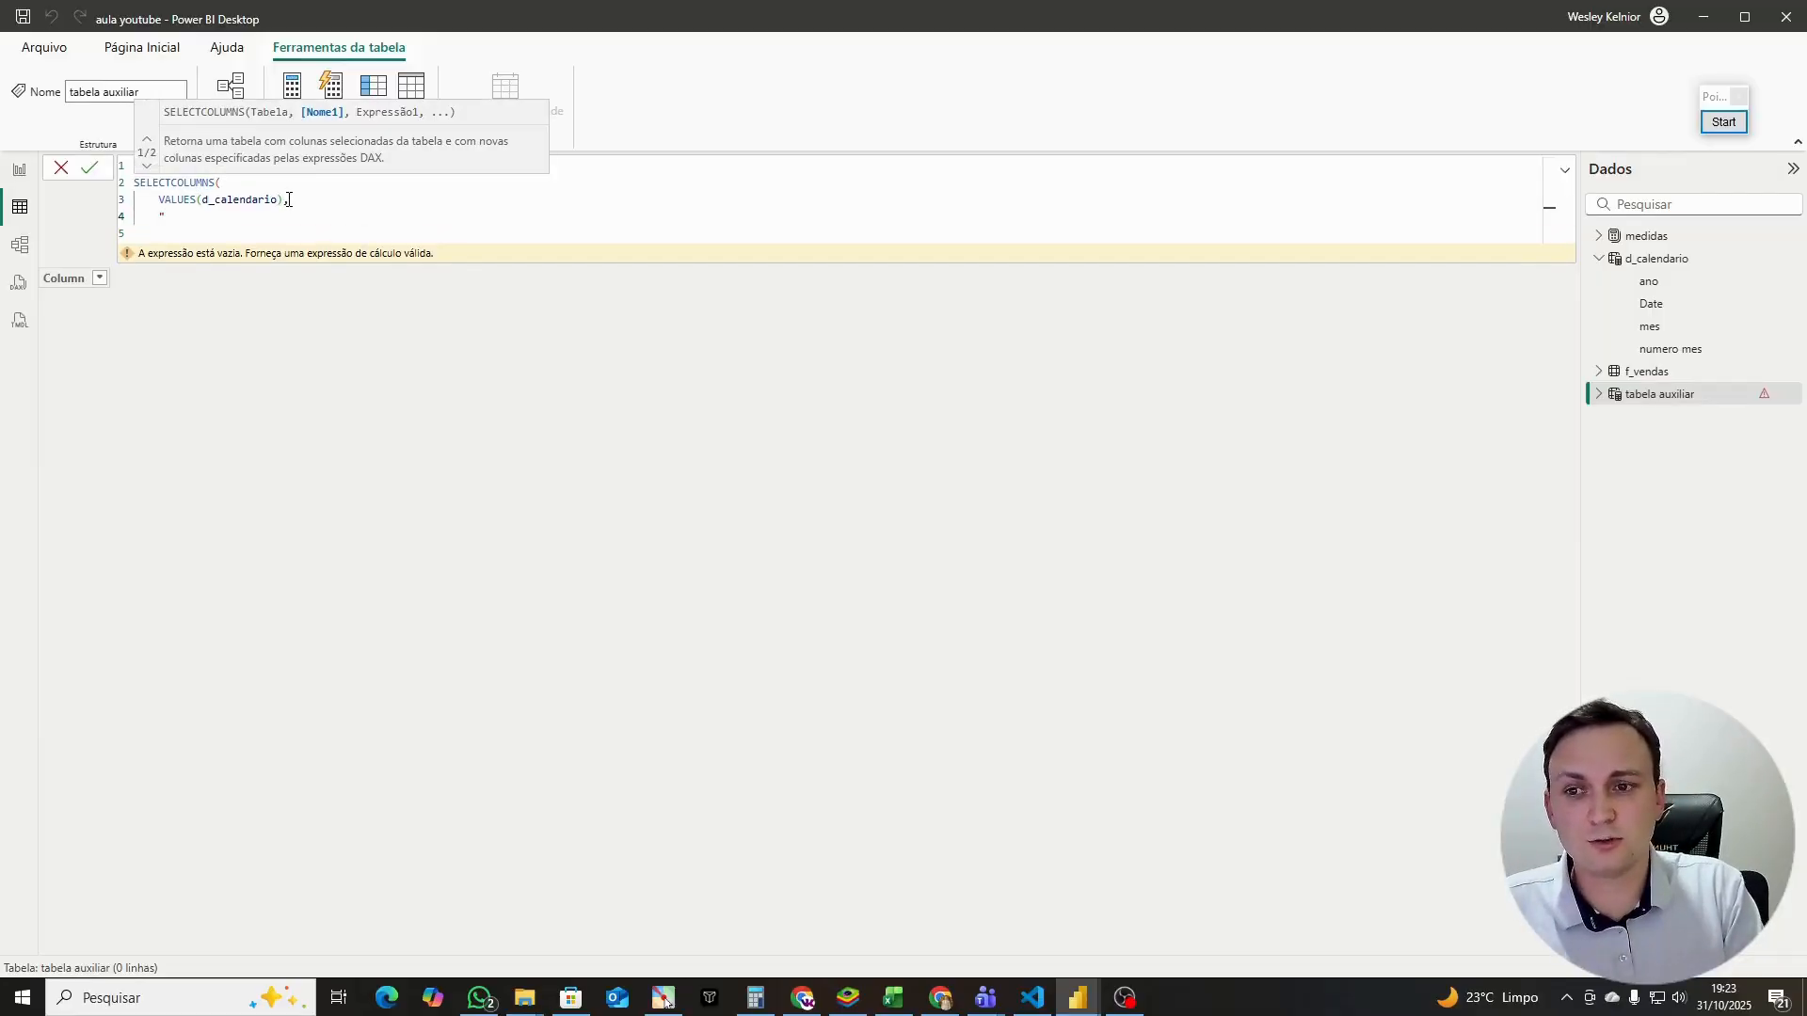
{"action": "type", "text": "eixo\""}
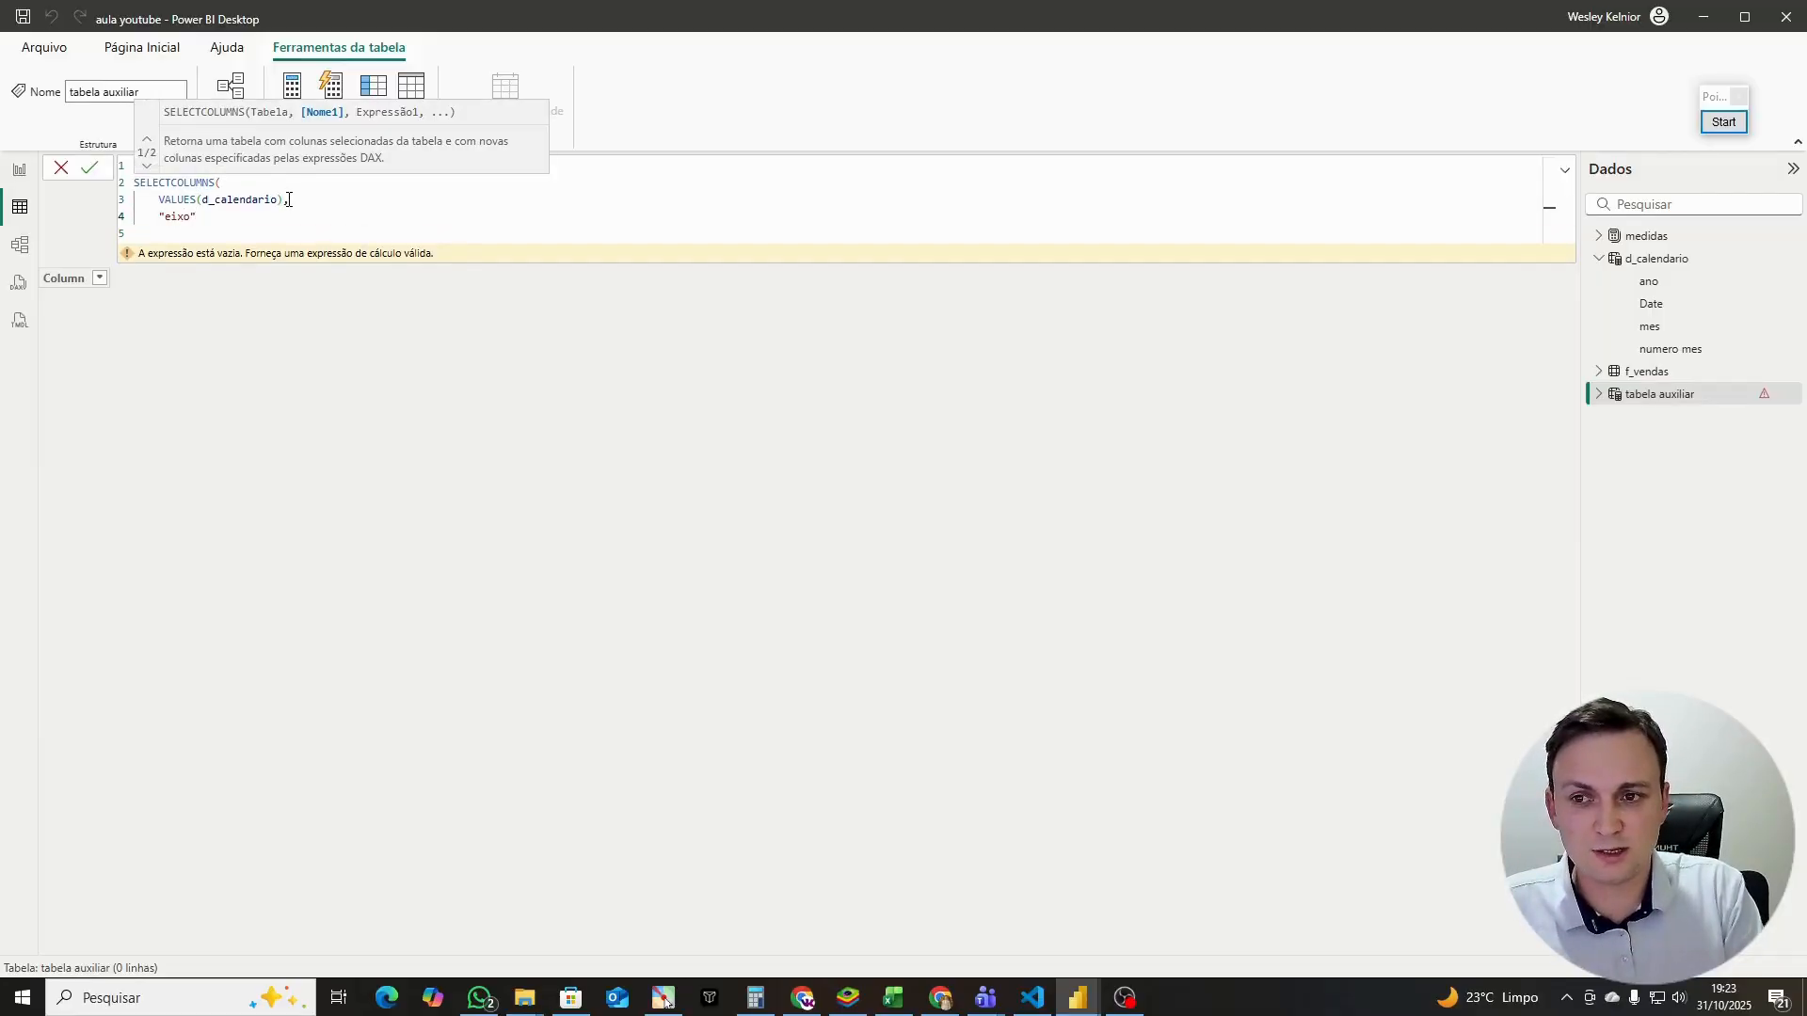
{"action": "type", "text": ", "}
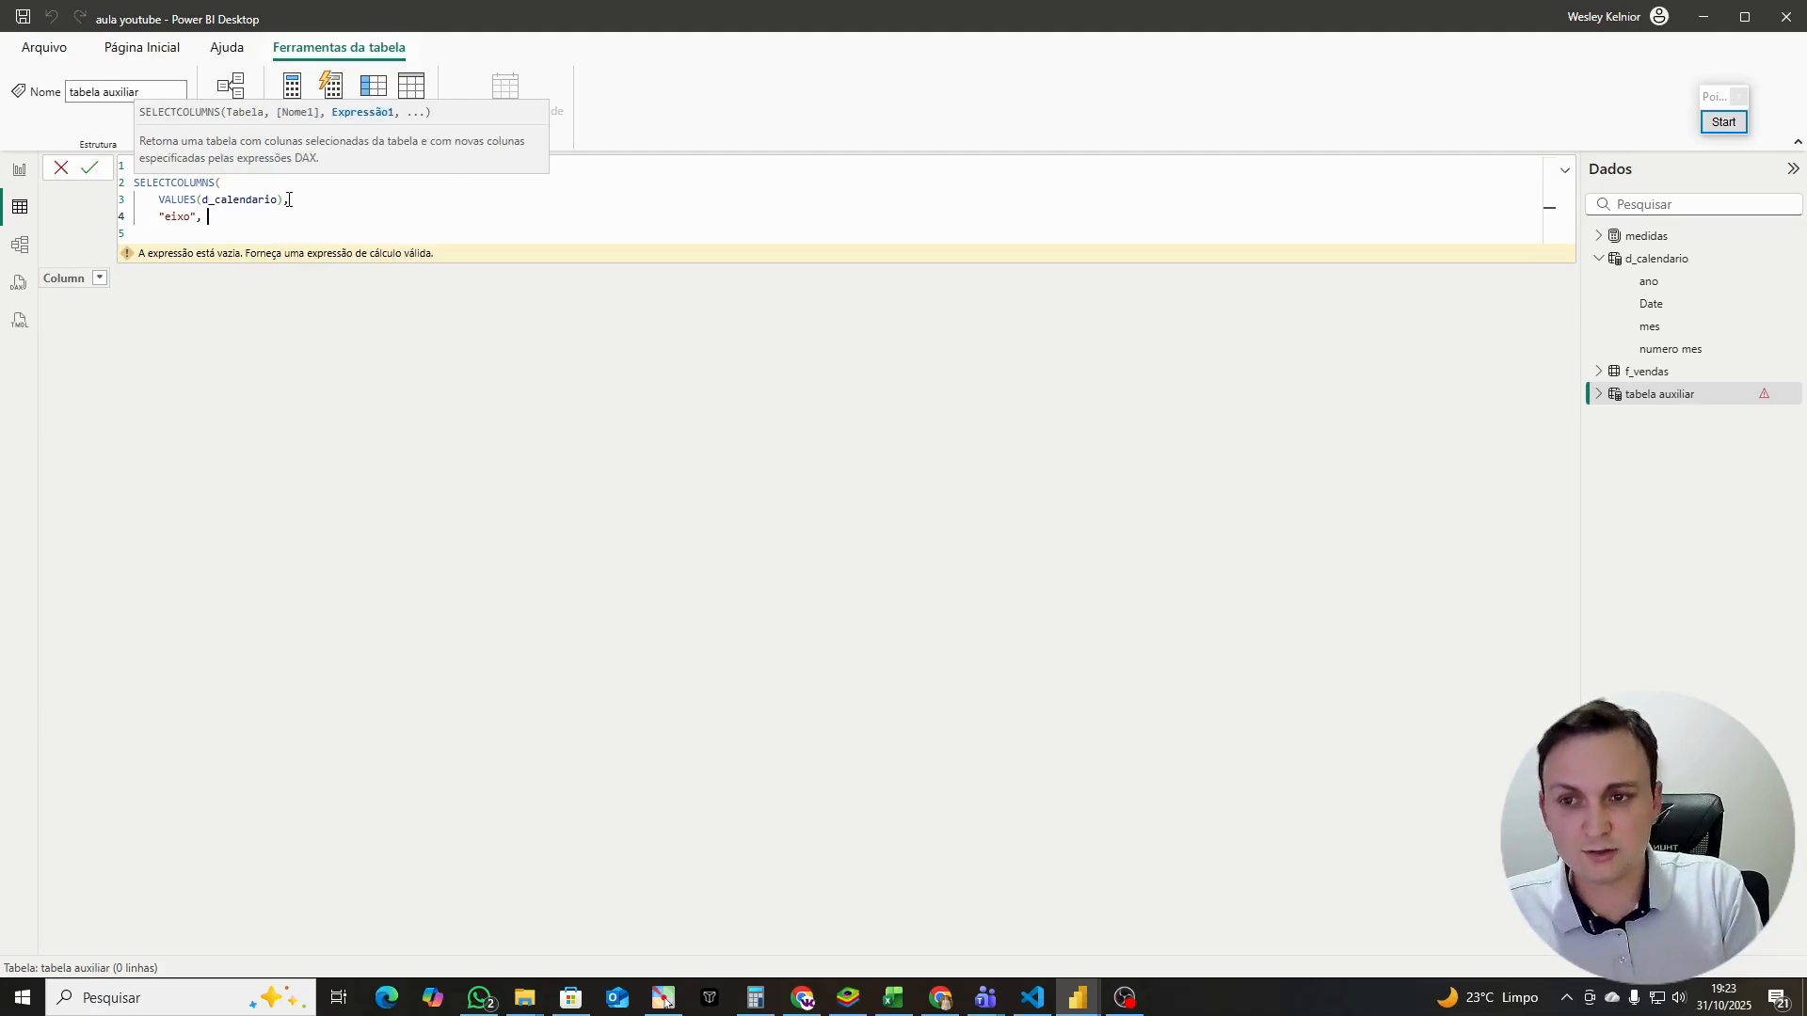
{"action": "type", "text": "d"}
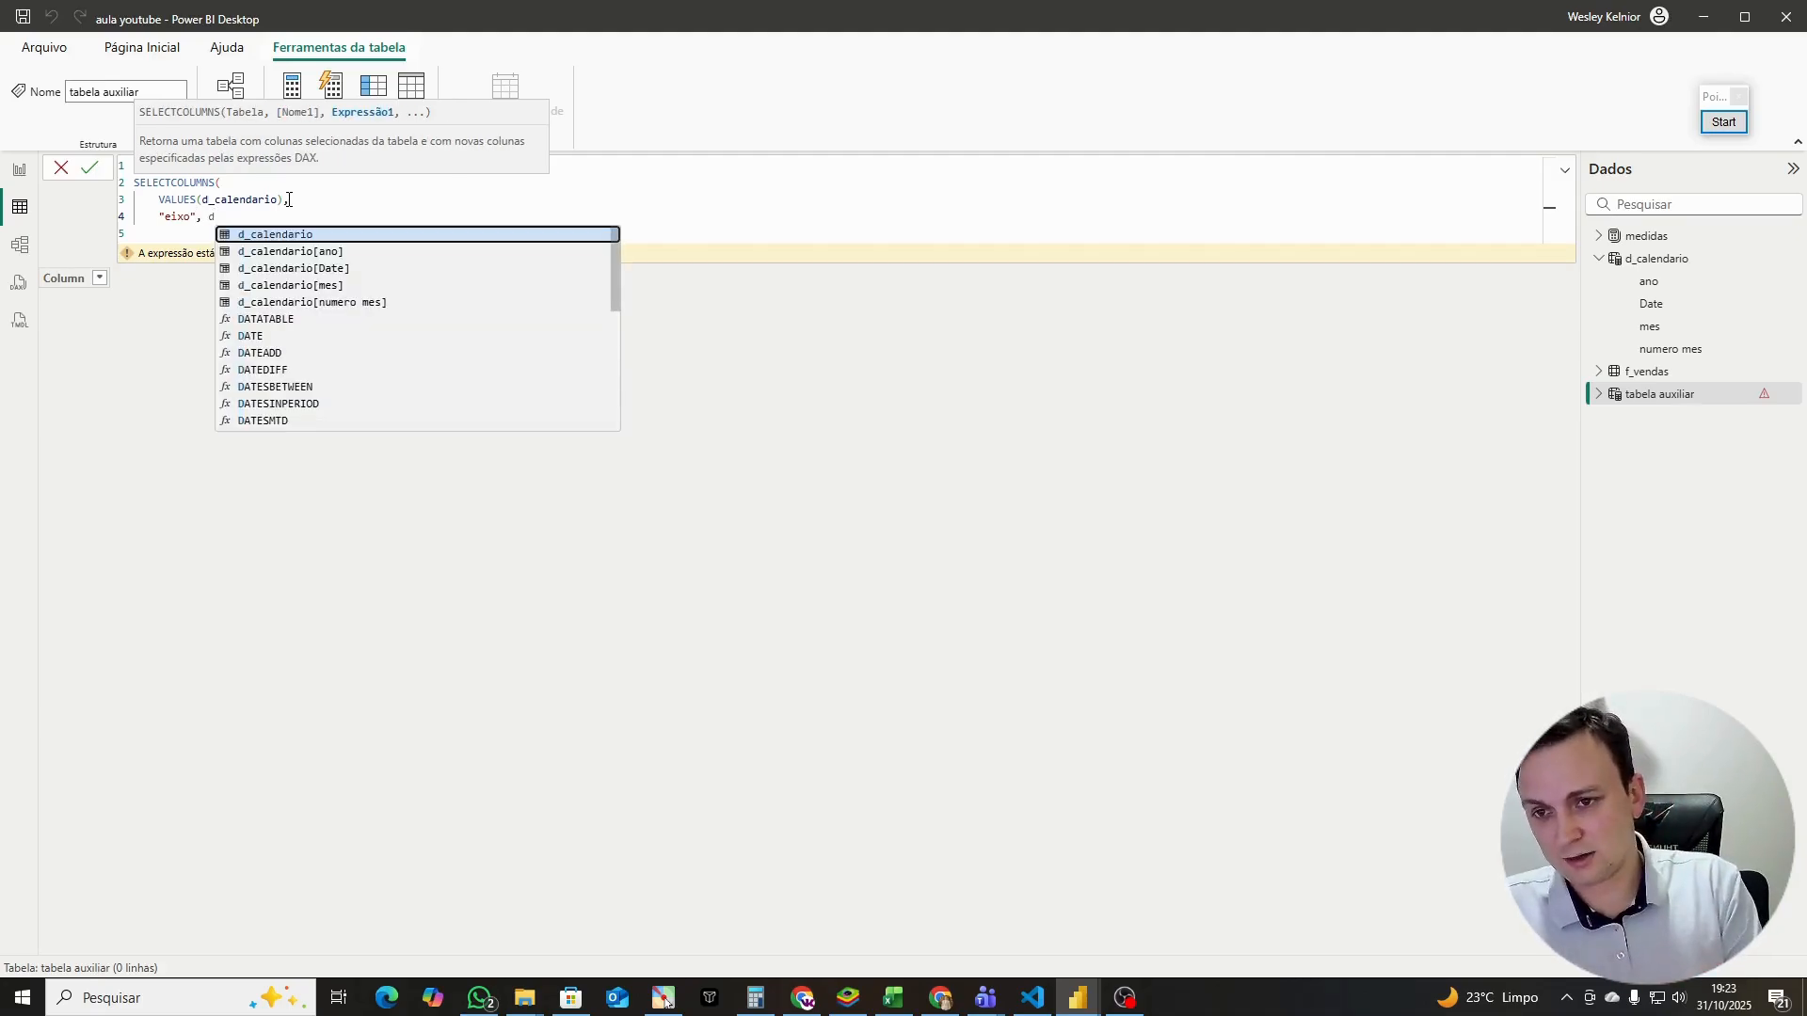
{"action": "key", "text": "Tab"}
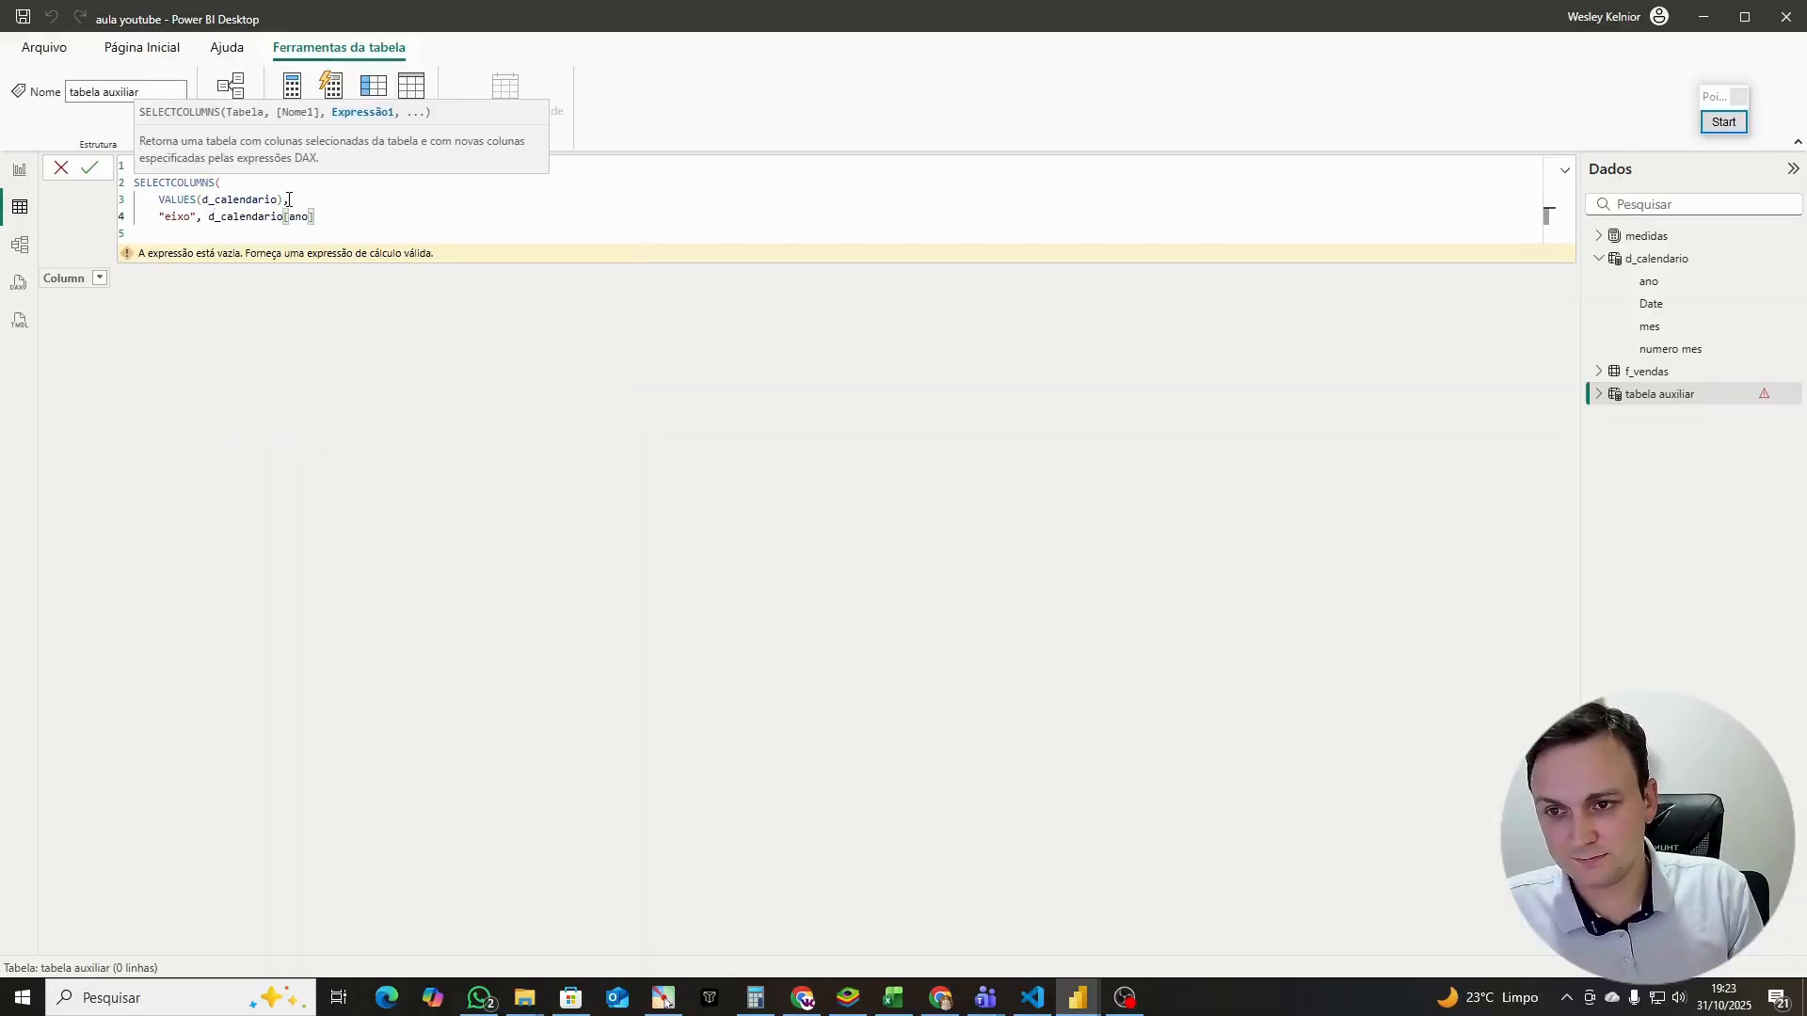
{"action": "key", "text": "Return"}
{"action": "type", "text": ")"}
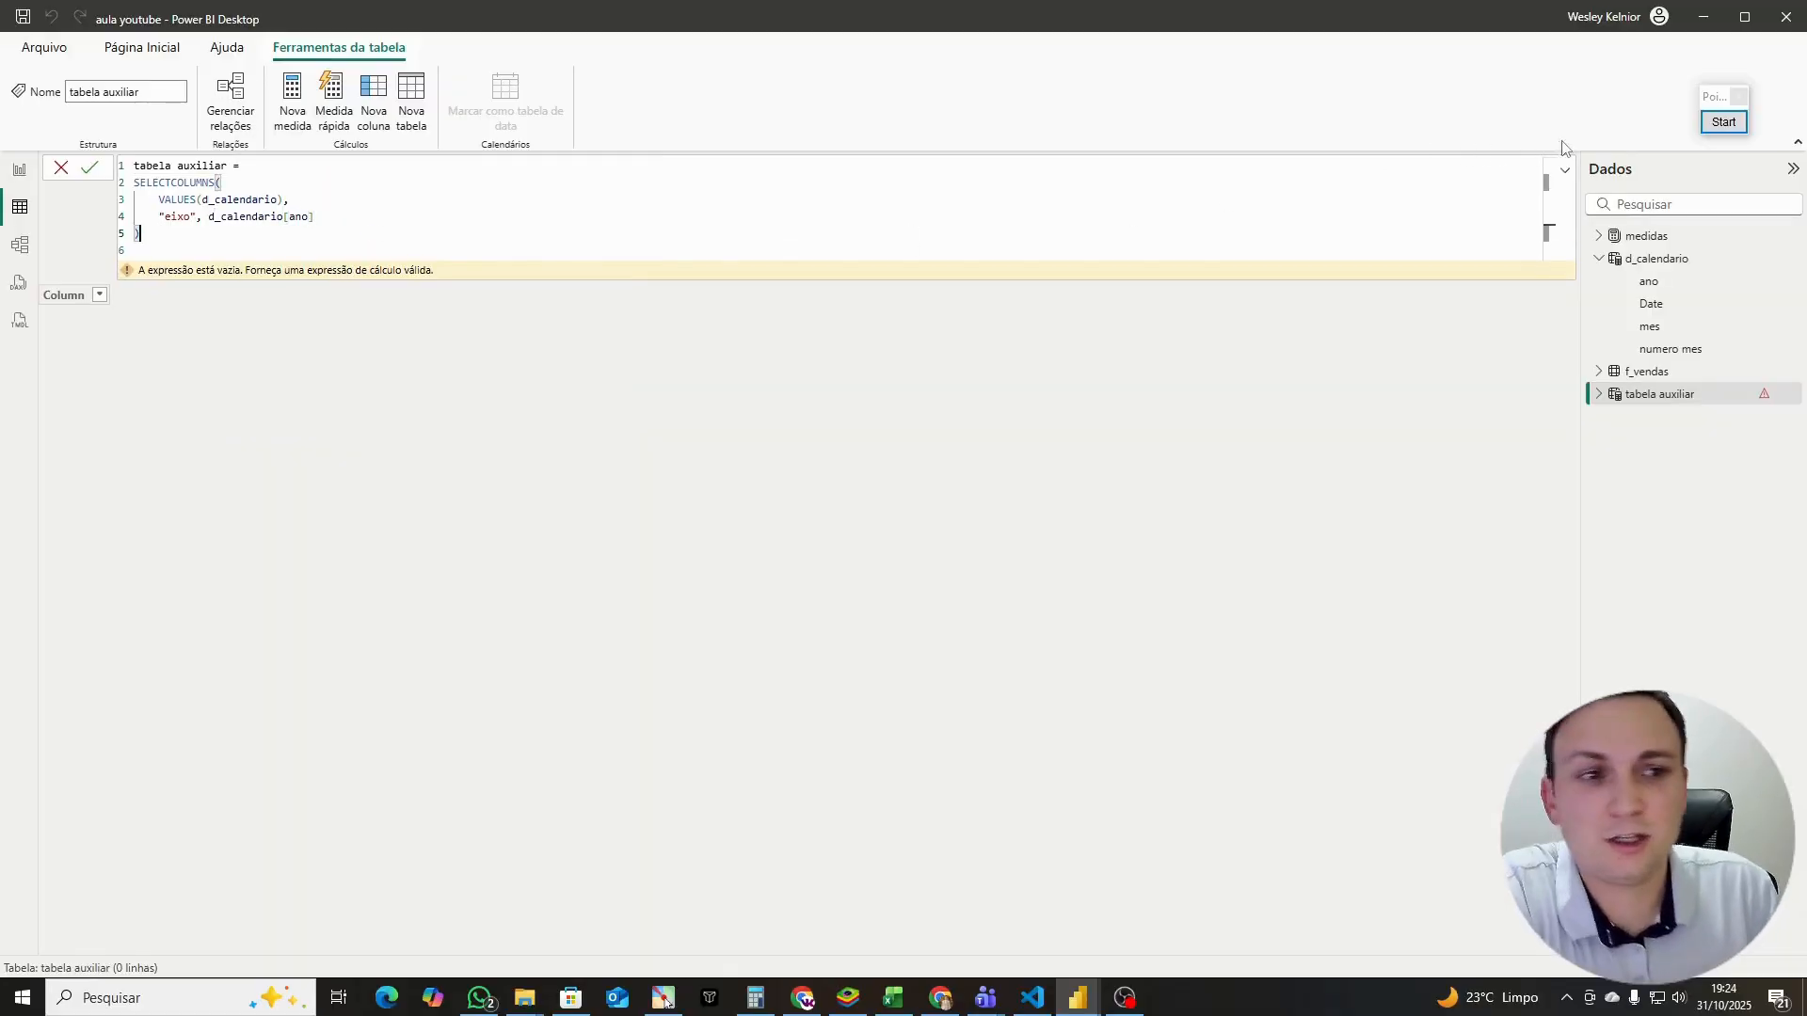
Step: Outline SELECTCOLUMNS and VALUES(d_calendario), underline "eixo", and sketch an arrow toward d_calendario[ano] before clearing the annotations
{"action": "left_click", "coordinate": [1723, 122]}
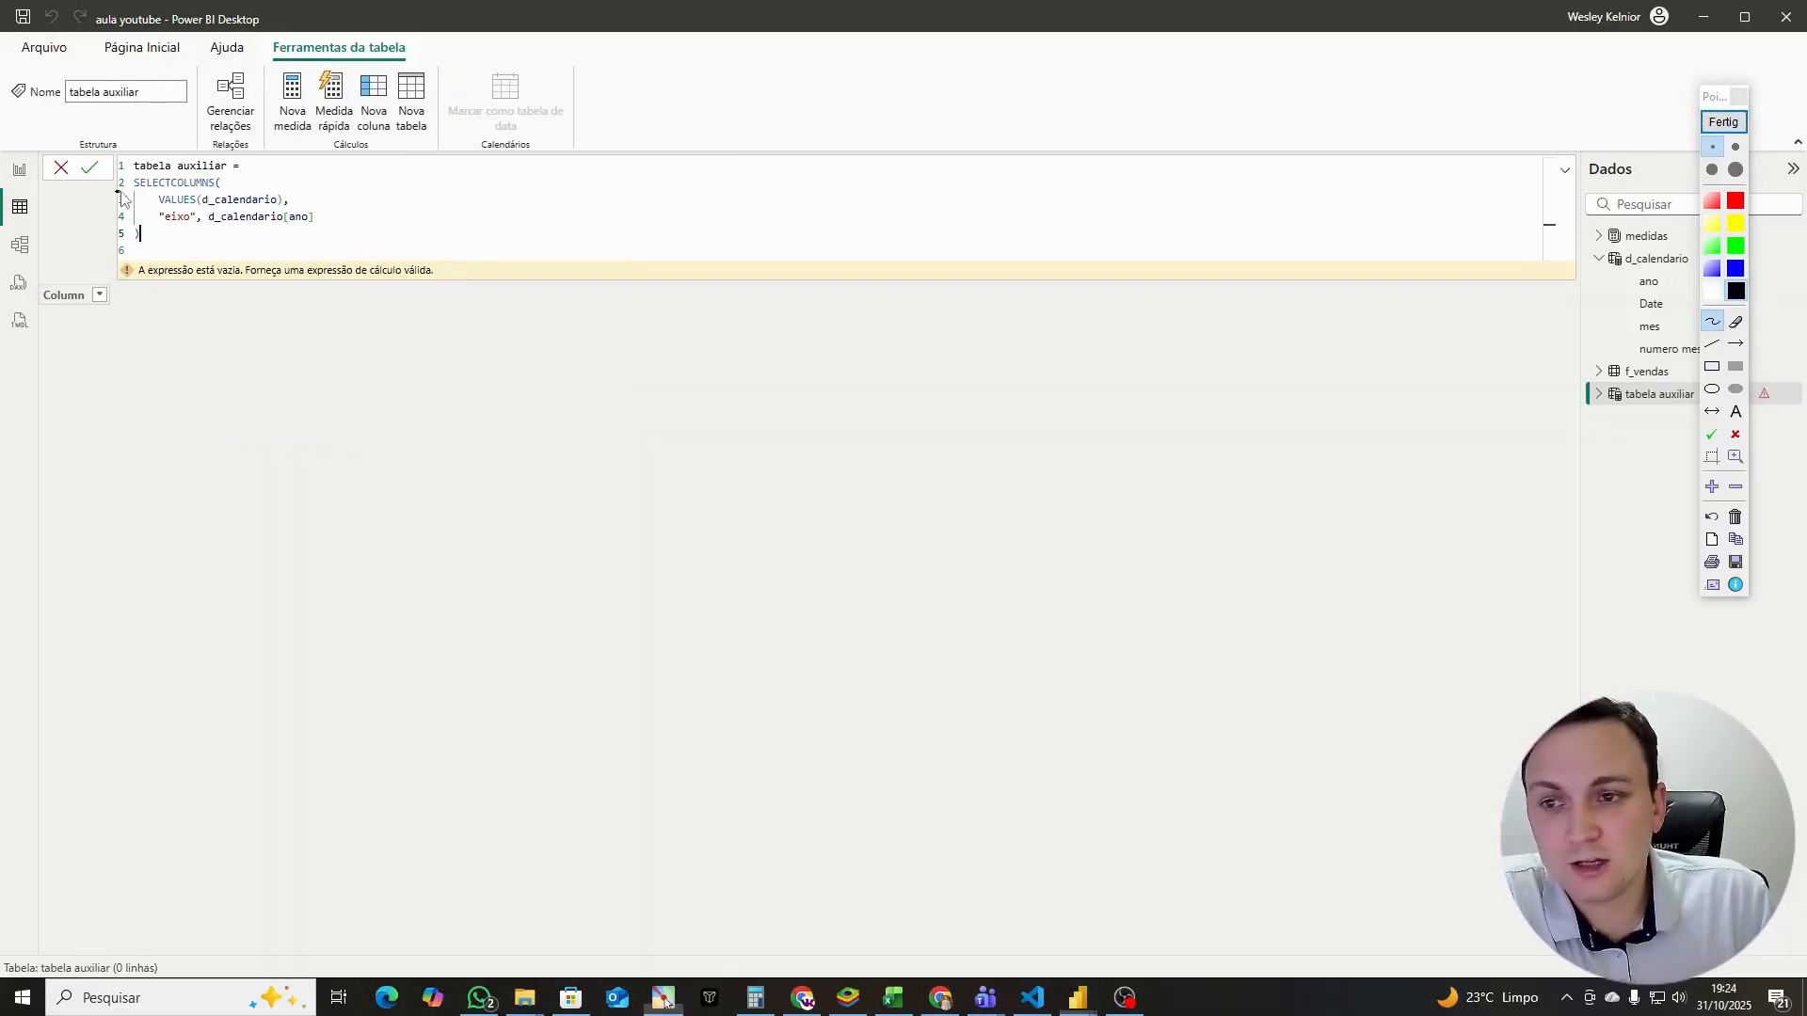
{"action": "mouse_move", "coordinate": [122, 199]}
{"action": "left_mouse_down"}
{"action": "mouse_move", "coordinate": [231, 188]}
{"action": "mouse_move", "coordinate": [125, 171]}
{"action": "mouse_move", "coordinate": [152, 220]}
{"action": "mouse_move", "coordinate": [294, 212]}
{"action": "mouse_move", "coordinate": [198, 175]}
{"action": "mouse_move", "coordinate": [175, 225]}
{"action": "mouse_move", "coordinate": [201, 224]}
{"action": "left_mouse_up"}
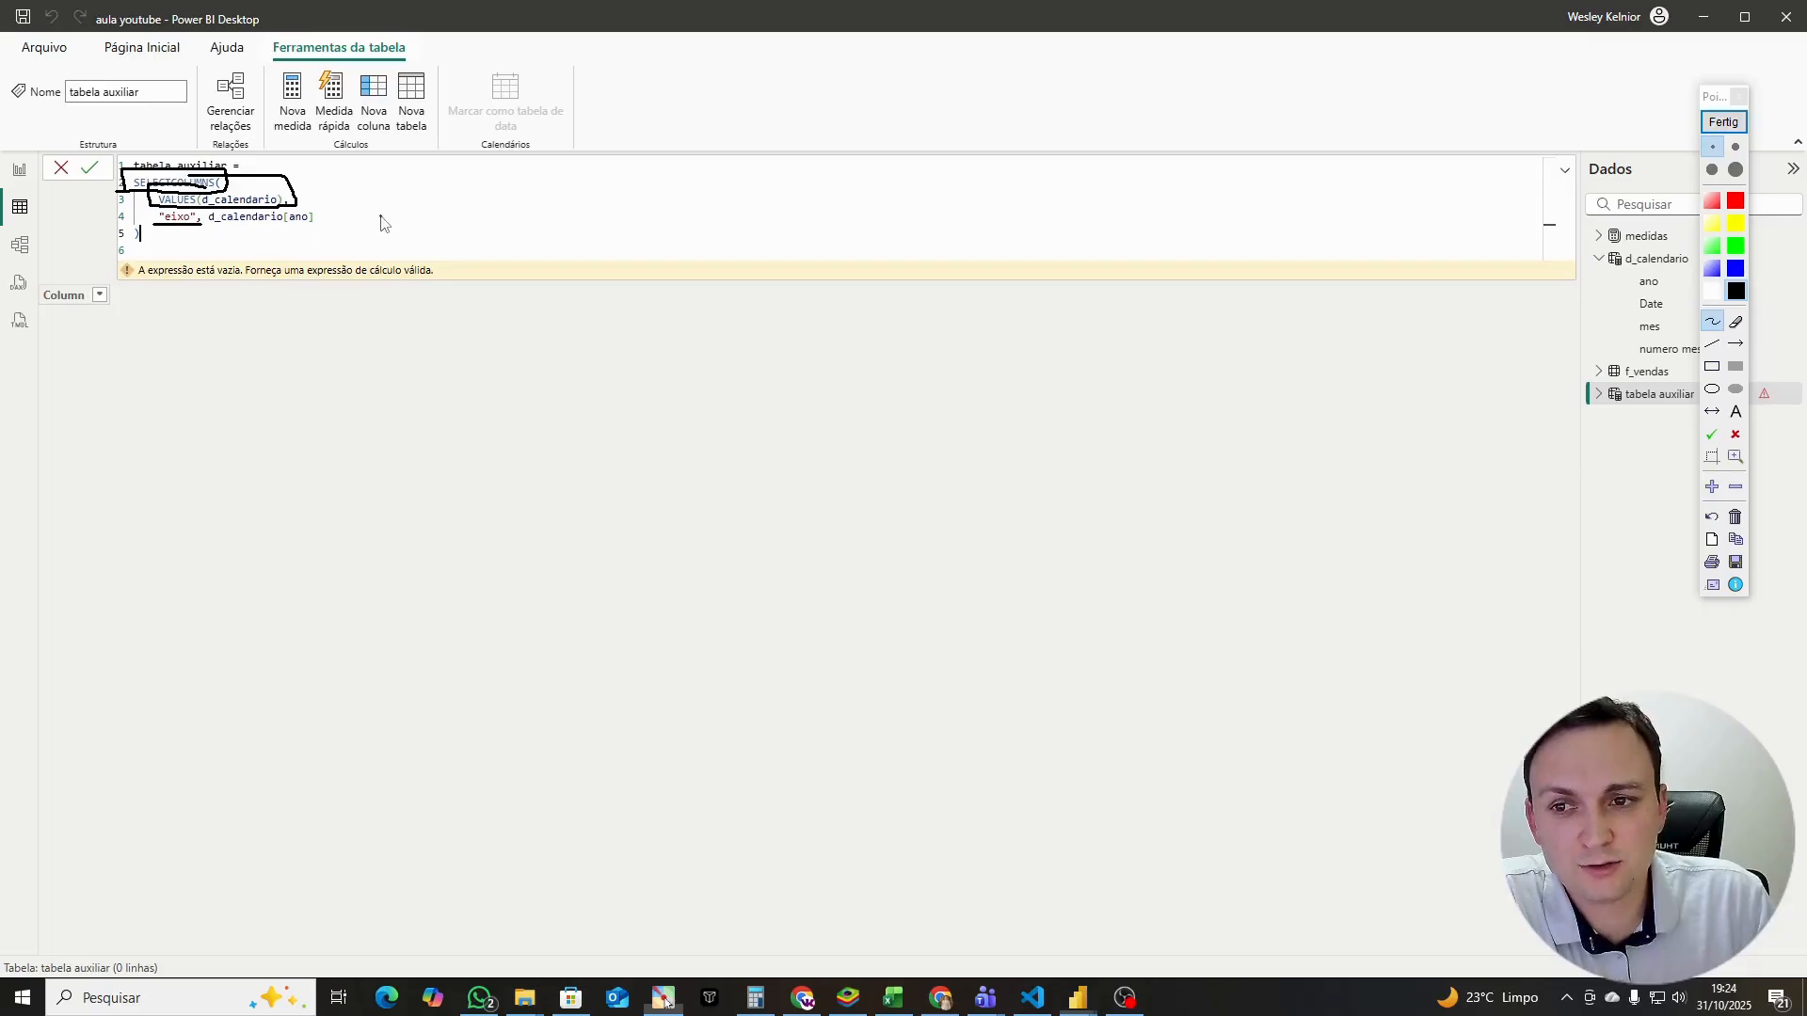
{"action": "left_click_drag", "start_coordinate": [405, 214], "coordinate": [326, 217]}
{"action": "left_click_drag", "start_coordinate": [326, 218], "coordinate": [361, 237]}
{"action": "left_click", "coordinate": [1724, 121]}
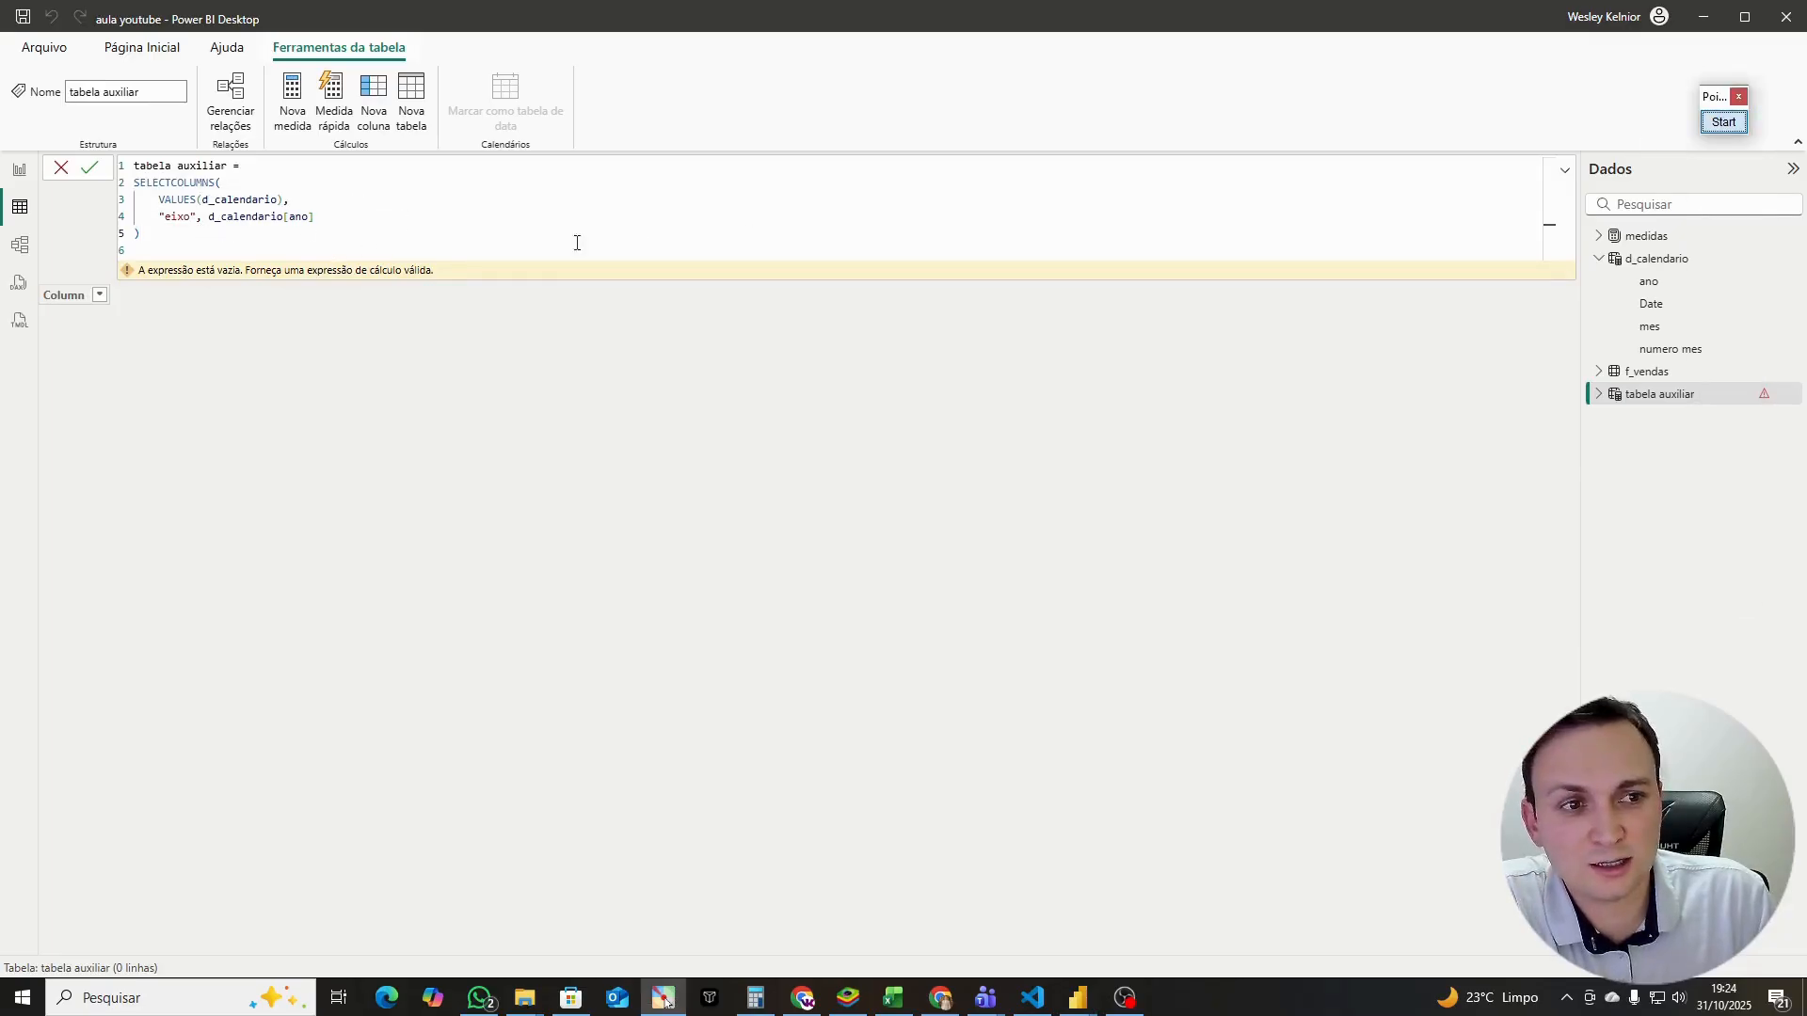
Step: Commit the tabela auxiliar formula to generate the table
{"action": "left_click", "coordinate": [208, 239]}
{"action": "left_click", "coordinate": [209, 247]}
{"action": "key", "text": "Return"}
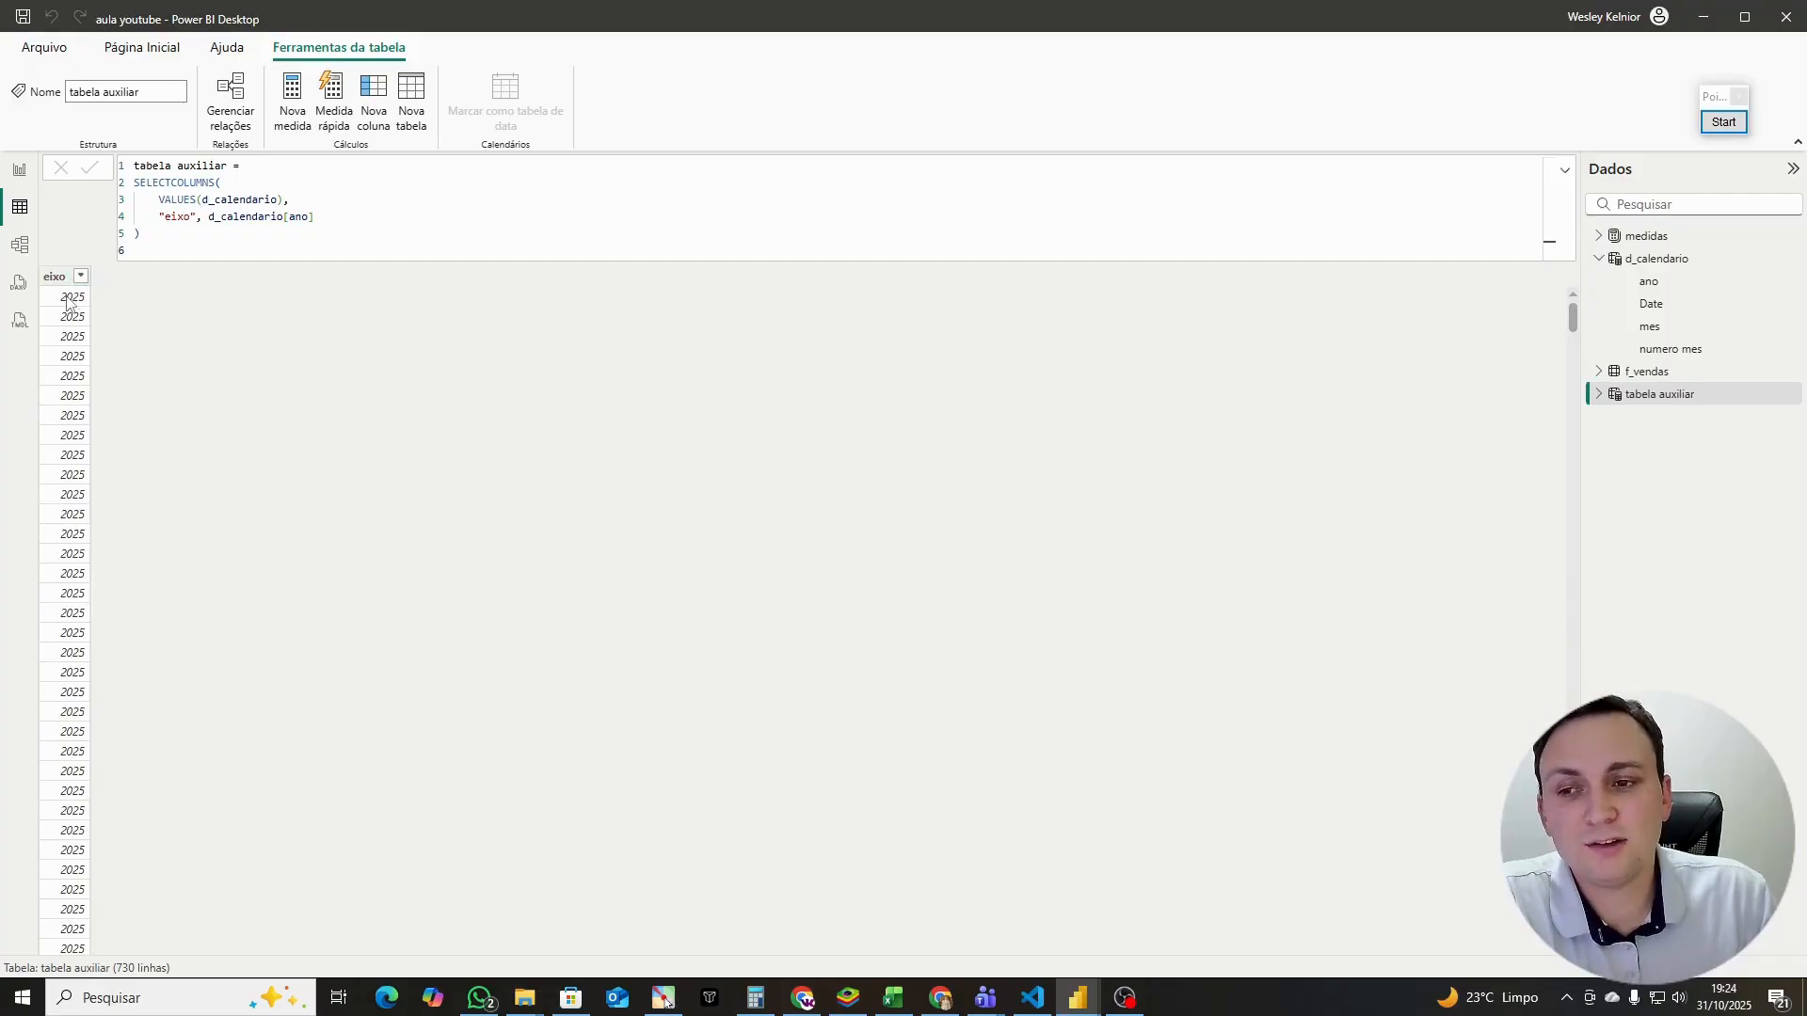
Step: Look through the eixo column's rows and highlight the whole SELECTCOLUMNS expression in the tabela auxiliar formula
{"action": "scroll", "coordinate": [72, 310], "scroll_direction": "down", "scroll_amount": 3}
{"action": "scroll", "coordinate": [76, 317], "scroll_direction": "up", "scroll_amount": 3}
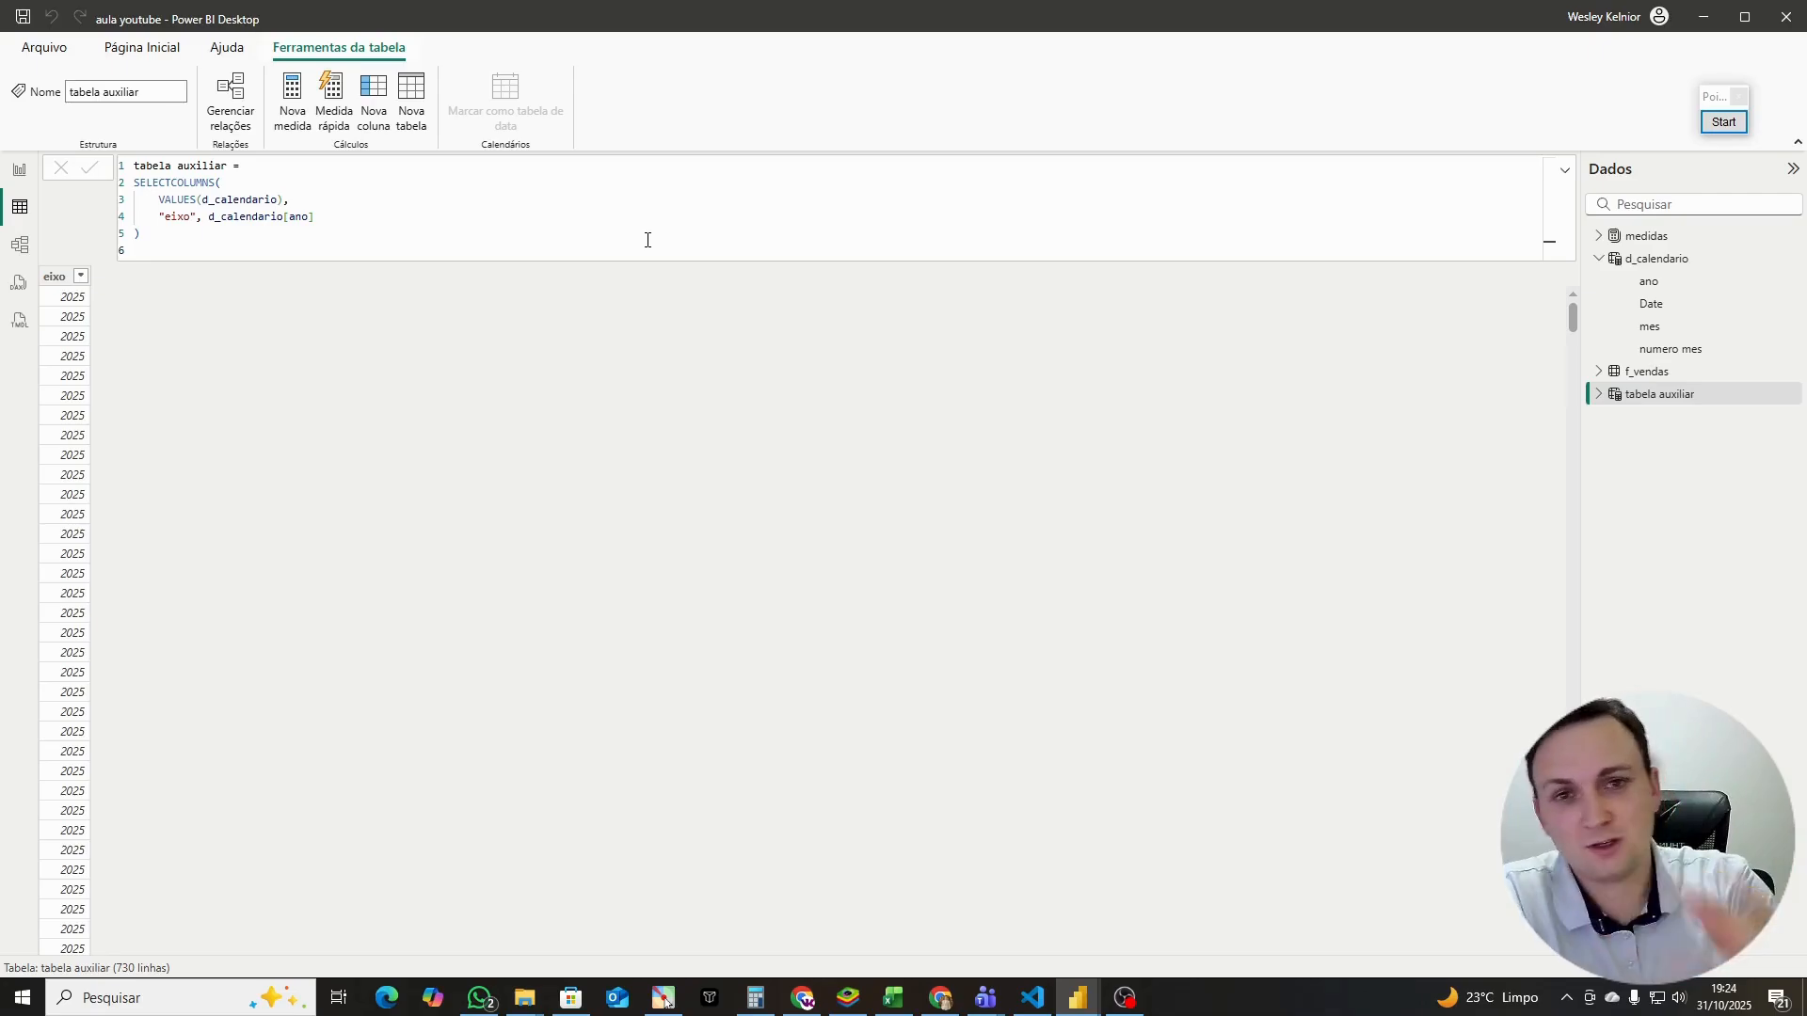
{"action": "left_click_drag", "start_coordinate": [141, 233], "coordinate": [114, 192]}
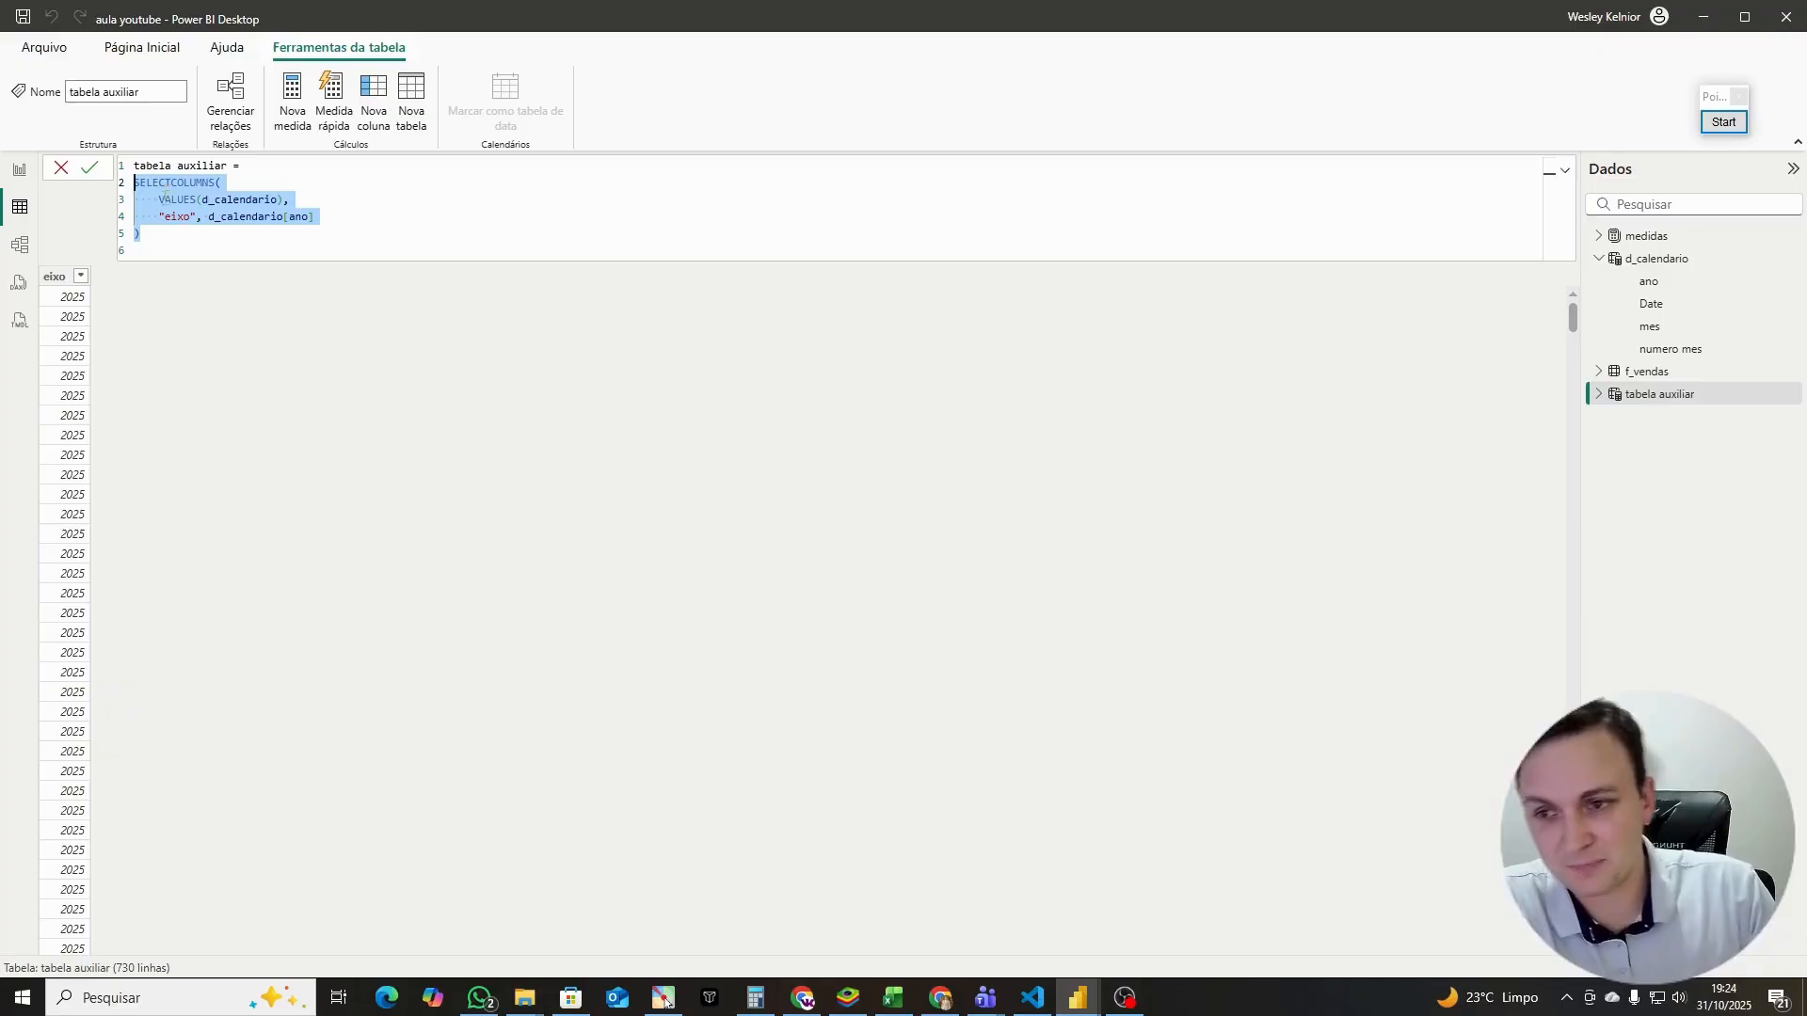
{"action": "left_click", "coordinate": [184, 234]}
{"action": "left_click_drag", "start_coordinate": [183, 234], "coordinate": [134, 182]}
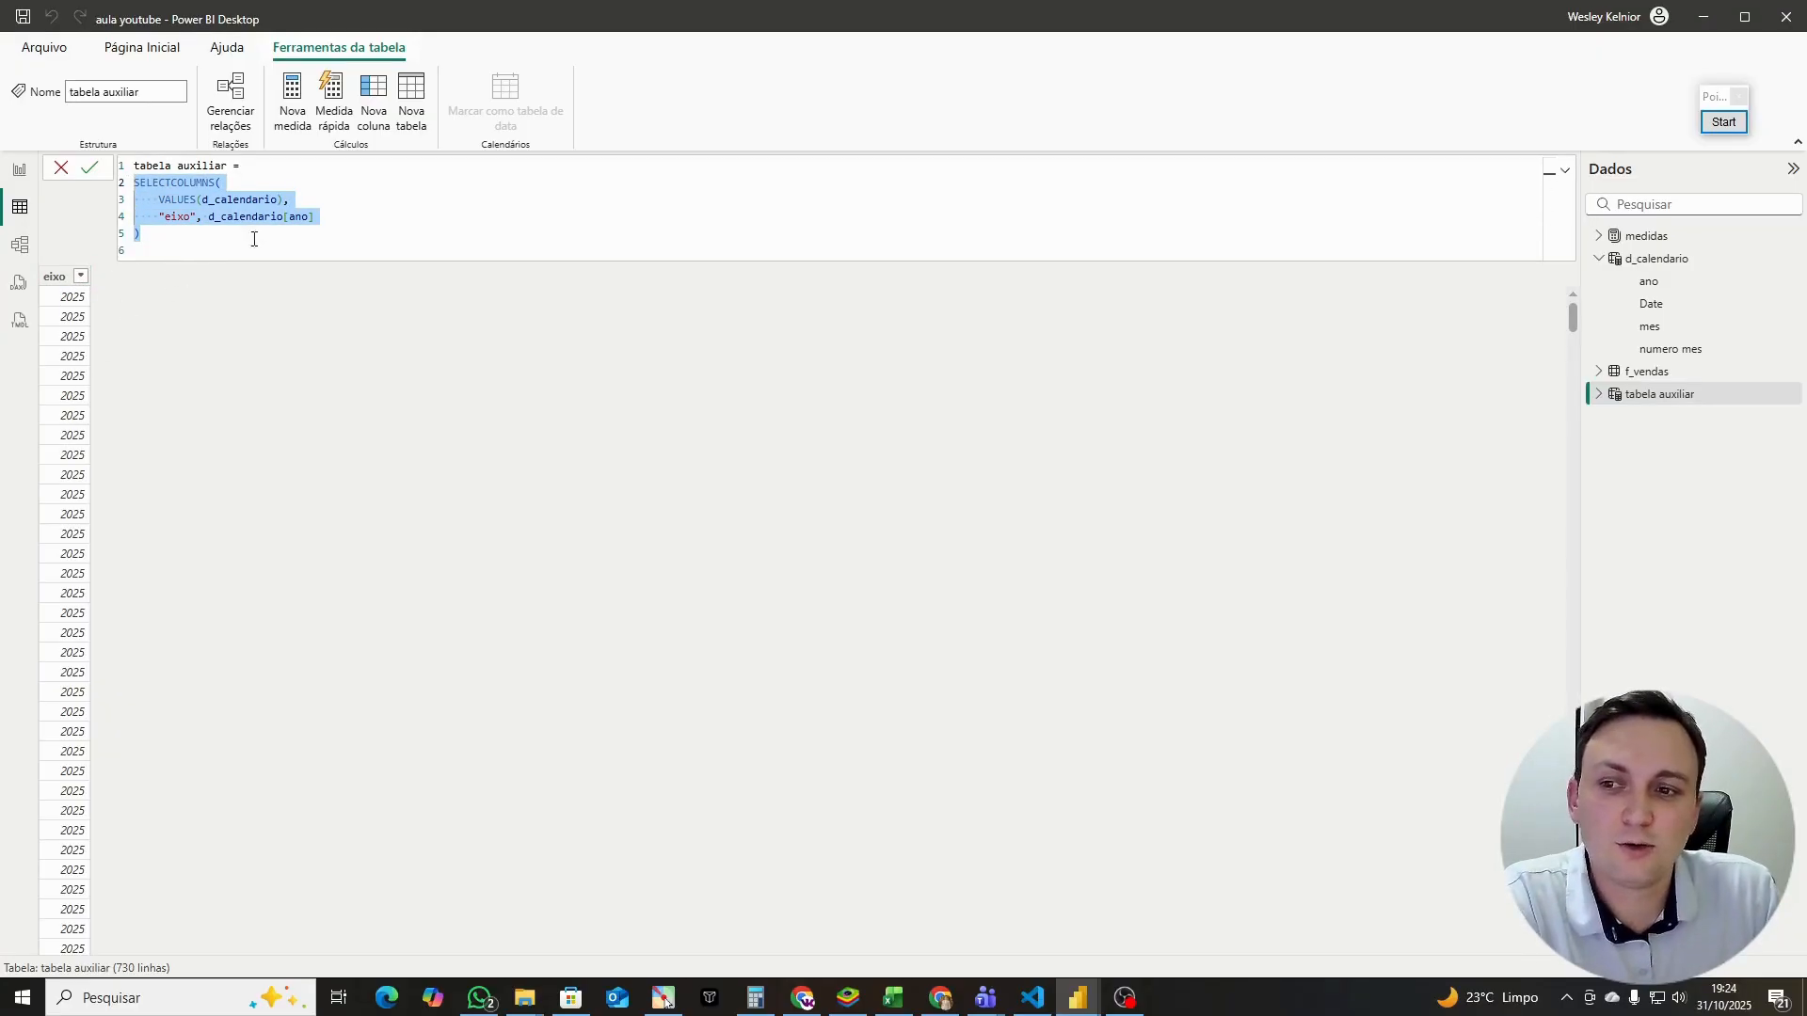
{"action": "left_click", "coordinate": [181, 245]}
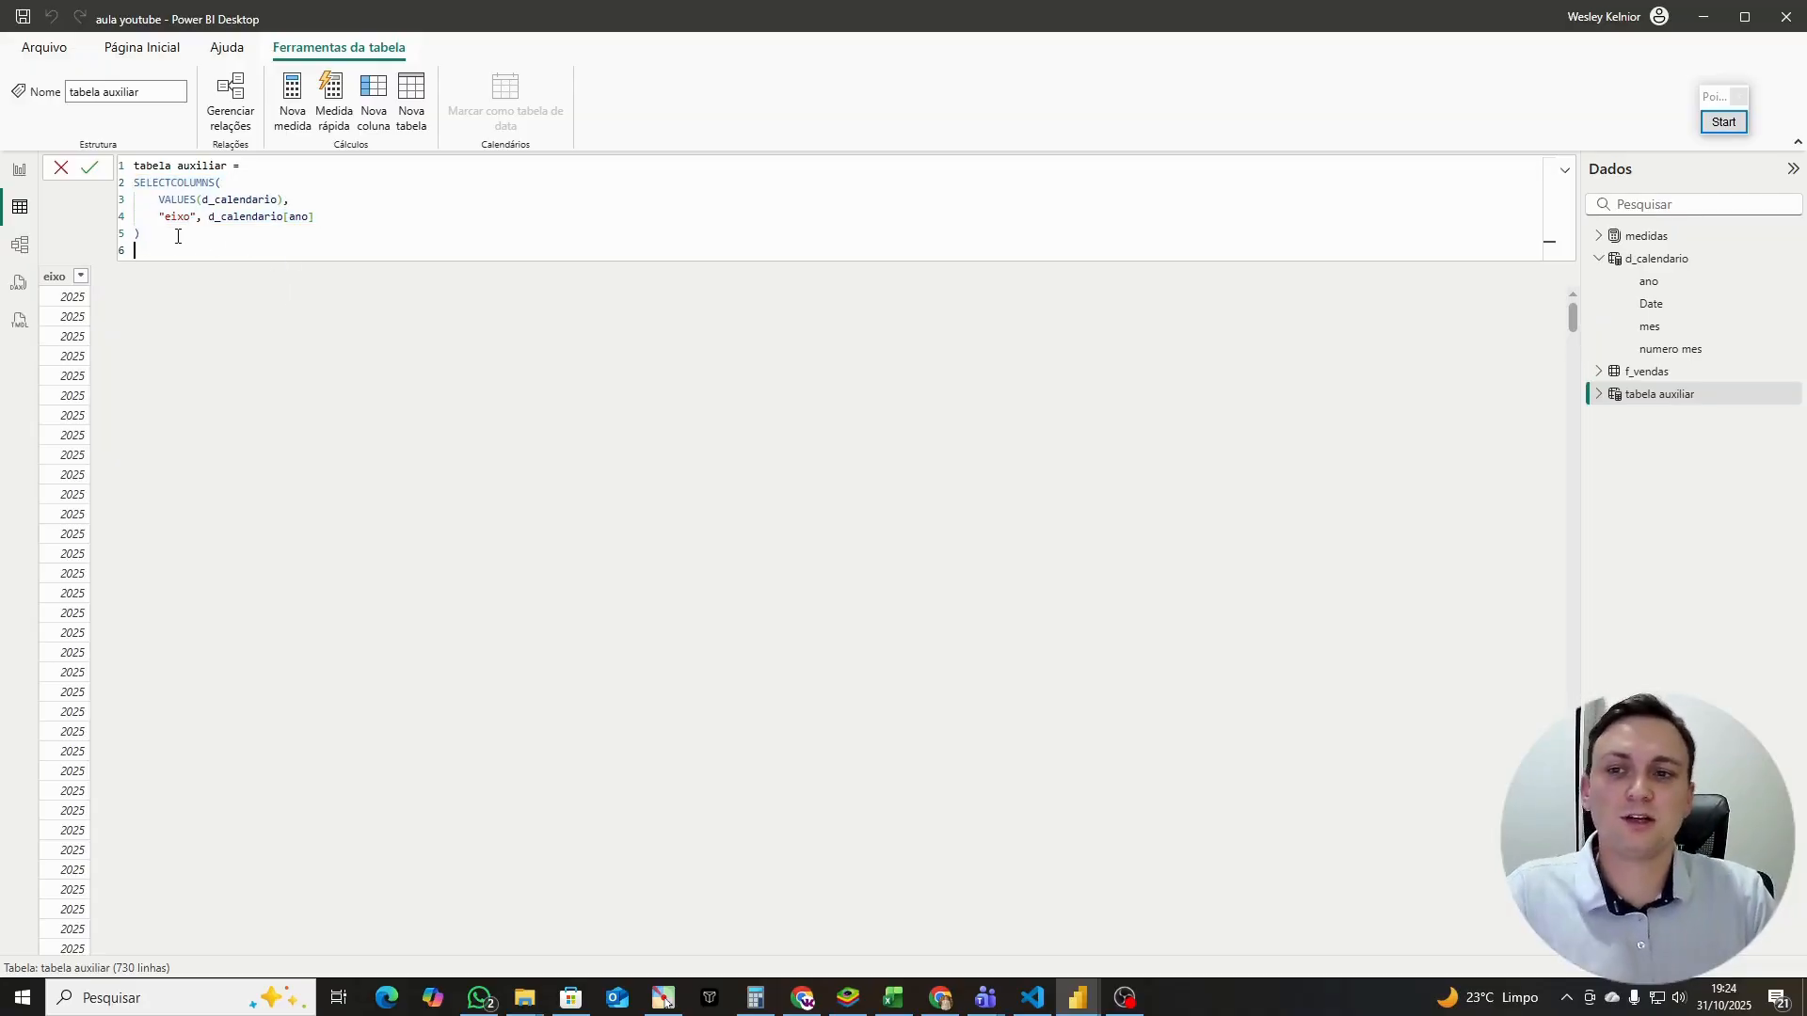
{"action": "left_click_drag", "start_coordinate": [177, 236], "coordinate": [135, 184]}
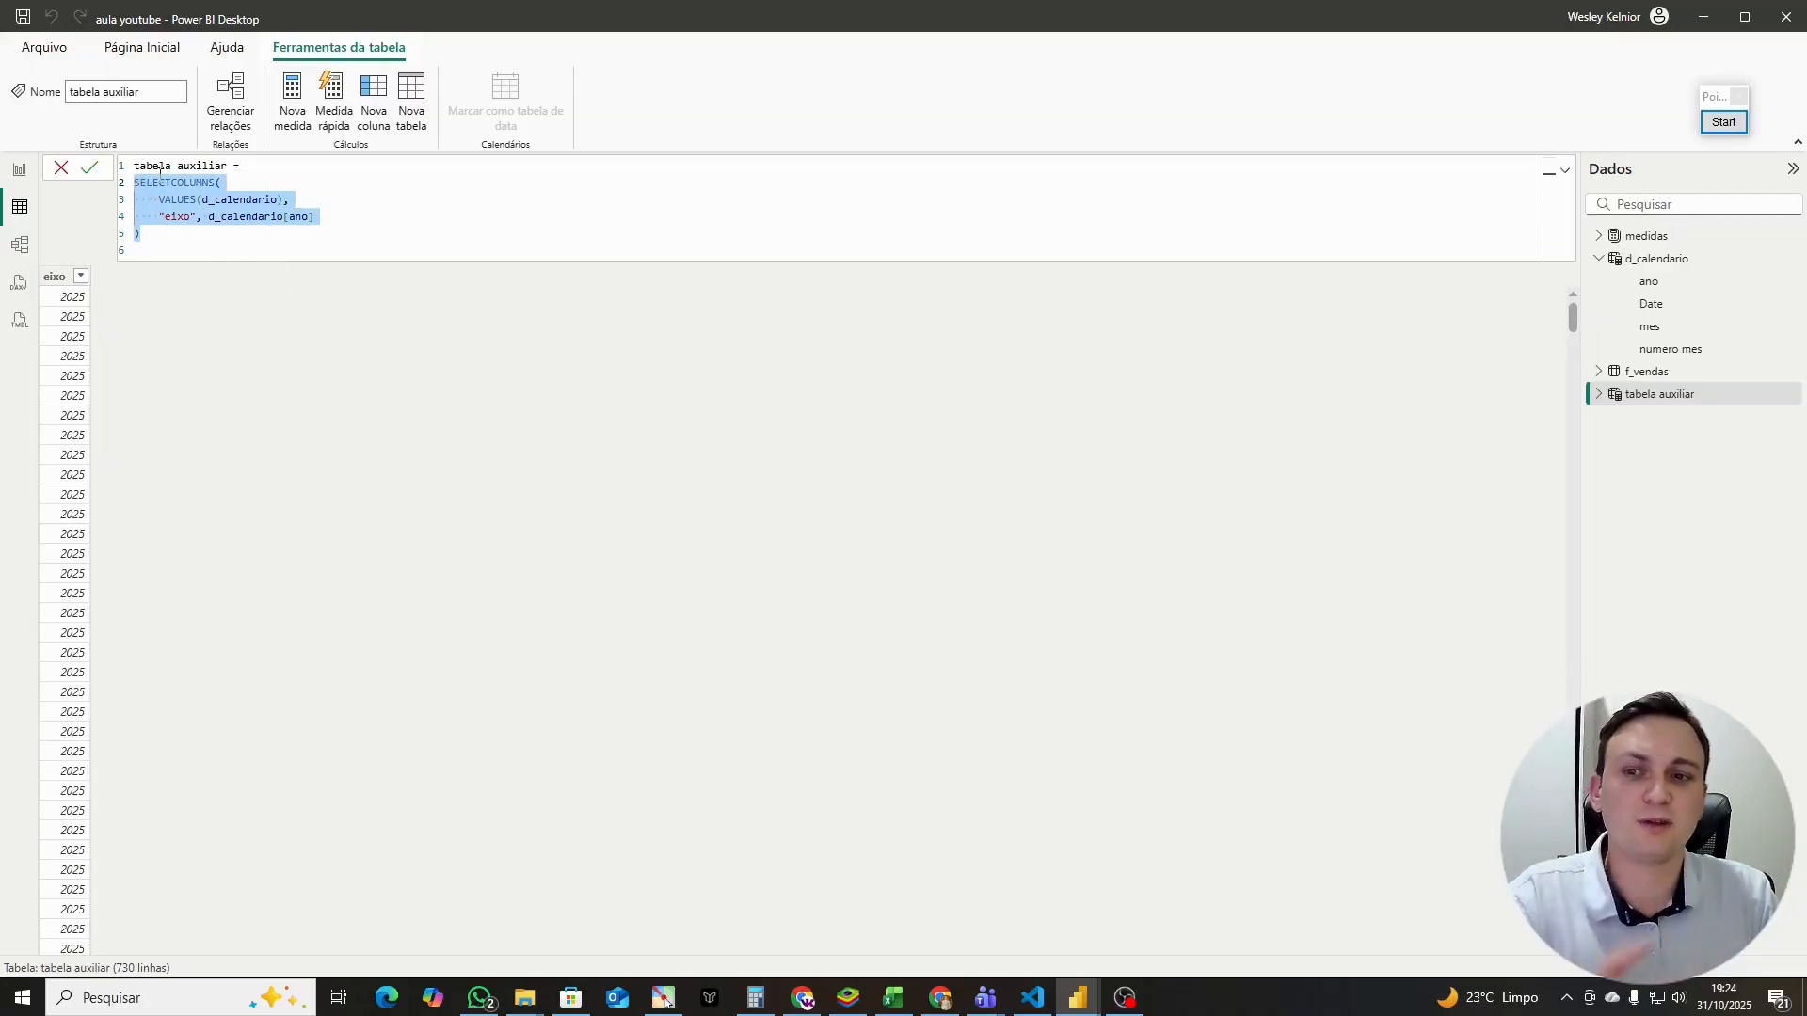
{"action": "left_click", "coordinate": [244, 167]}
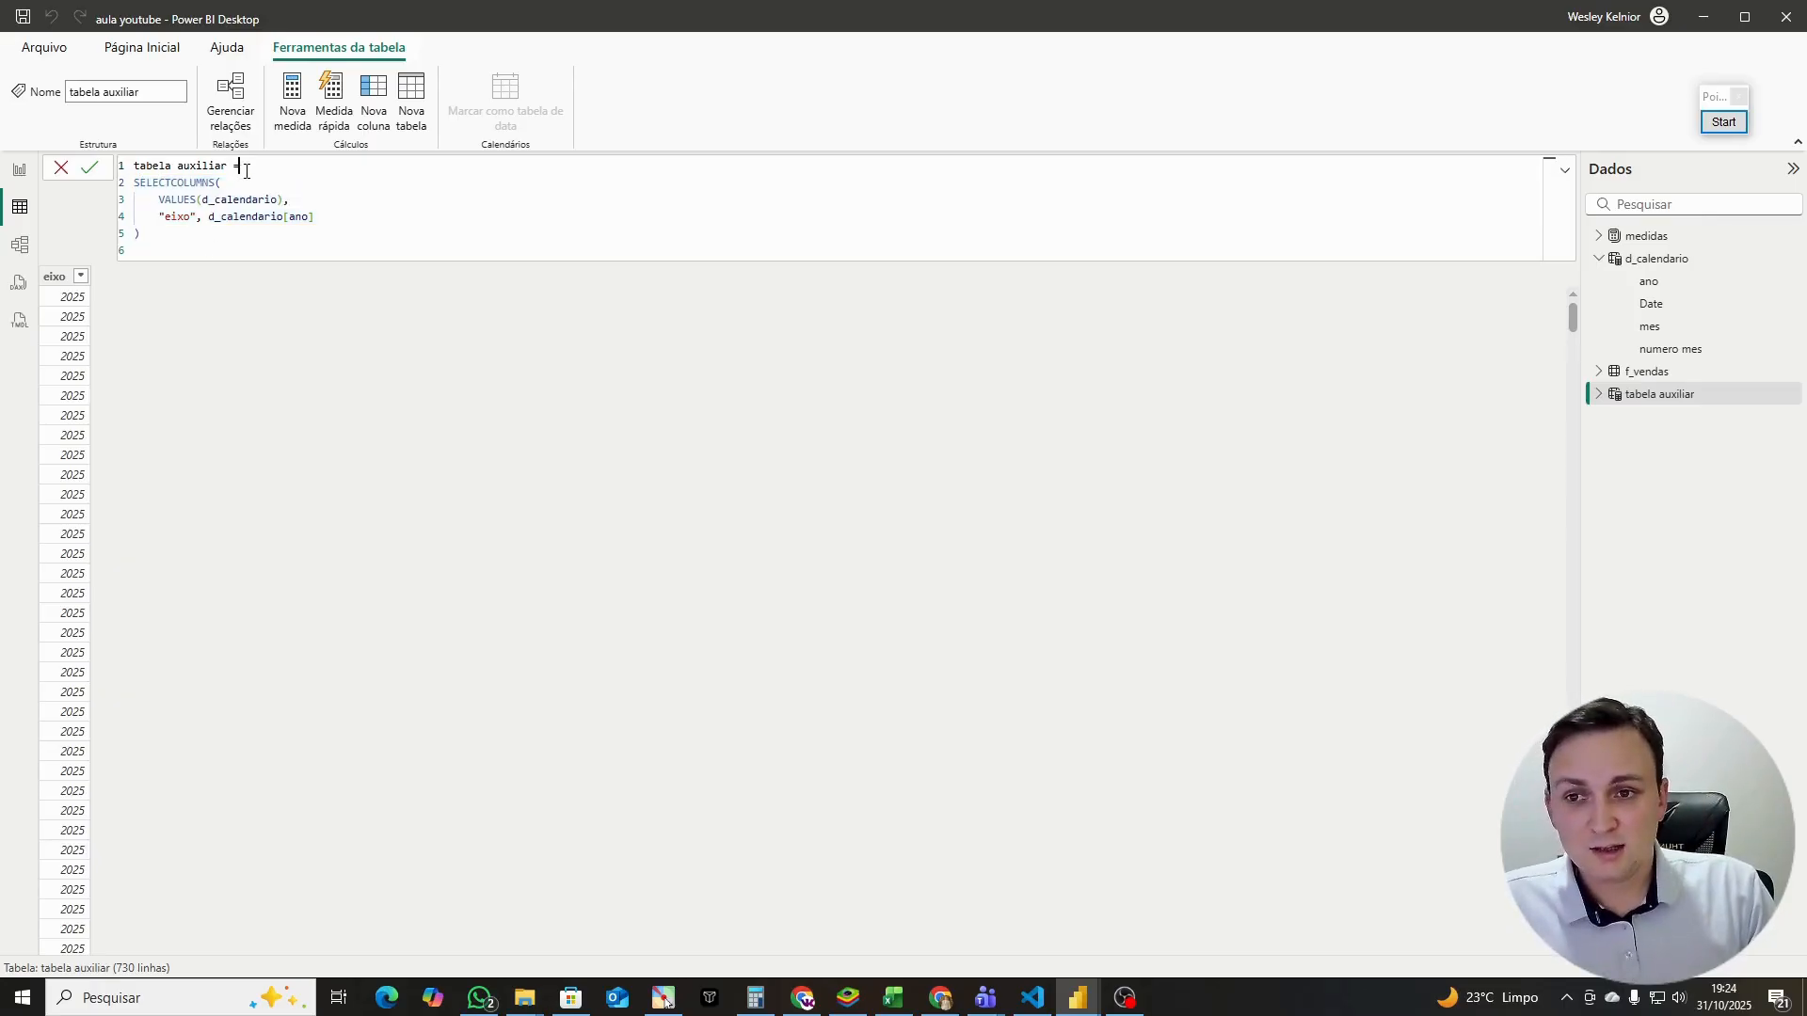
{"action": "left_click_drag", "start_coordinate": [140, 232], "coordinate": [136, 183]}
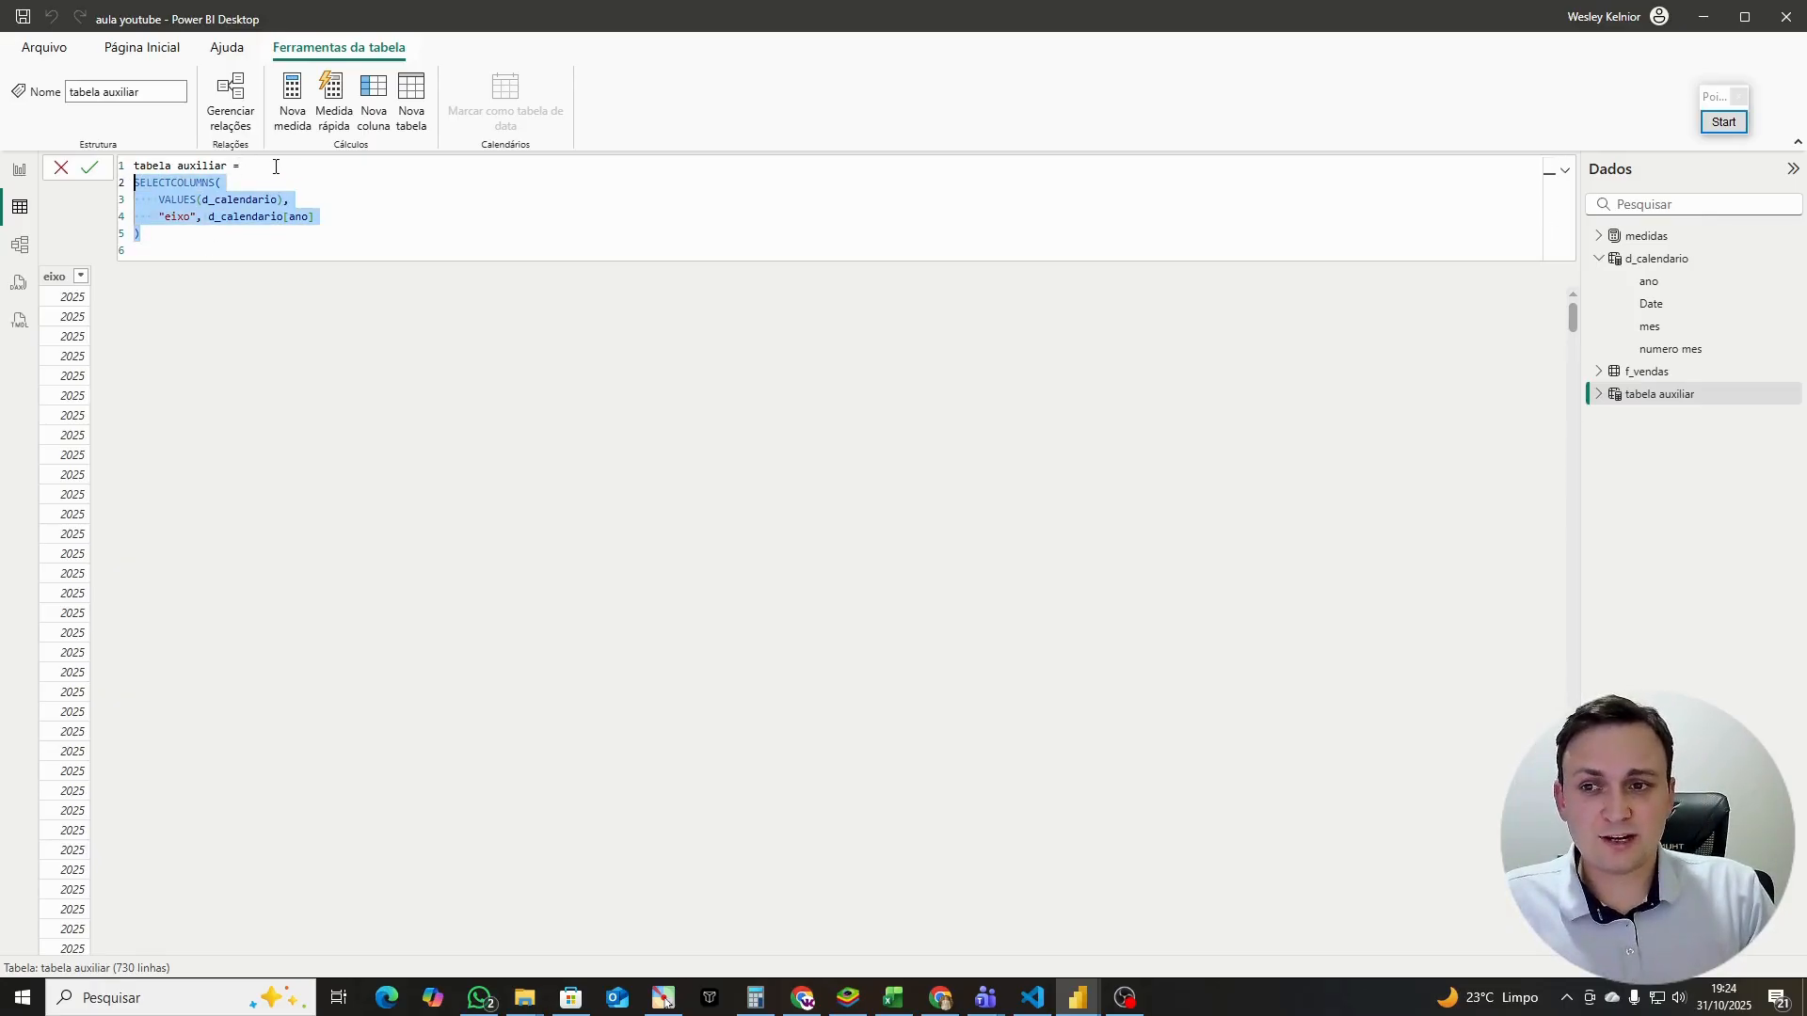
Step: Store the SELECTCOLUMNS expression in a variable named ano, return ano, and commit the formula
{"action": "left_click", "coordinate": [274, 167]}
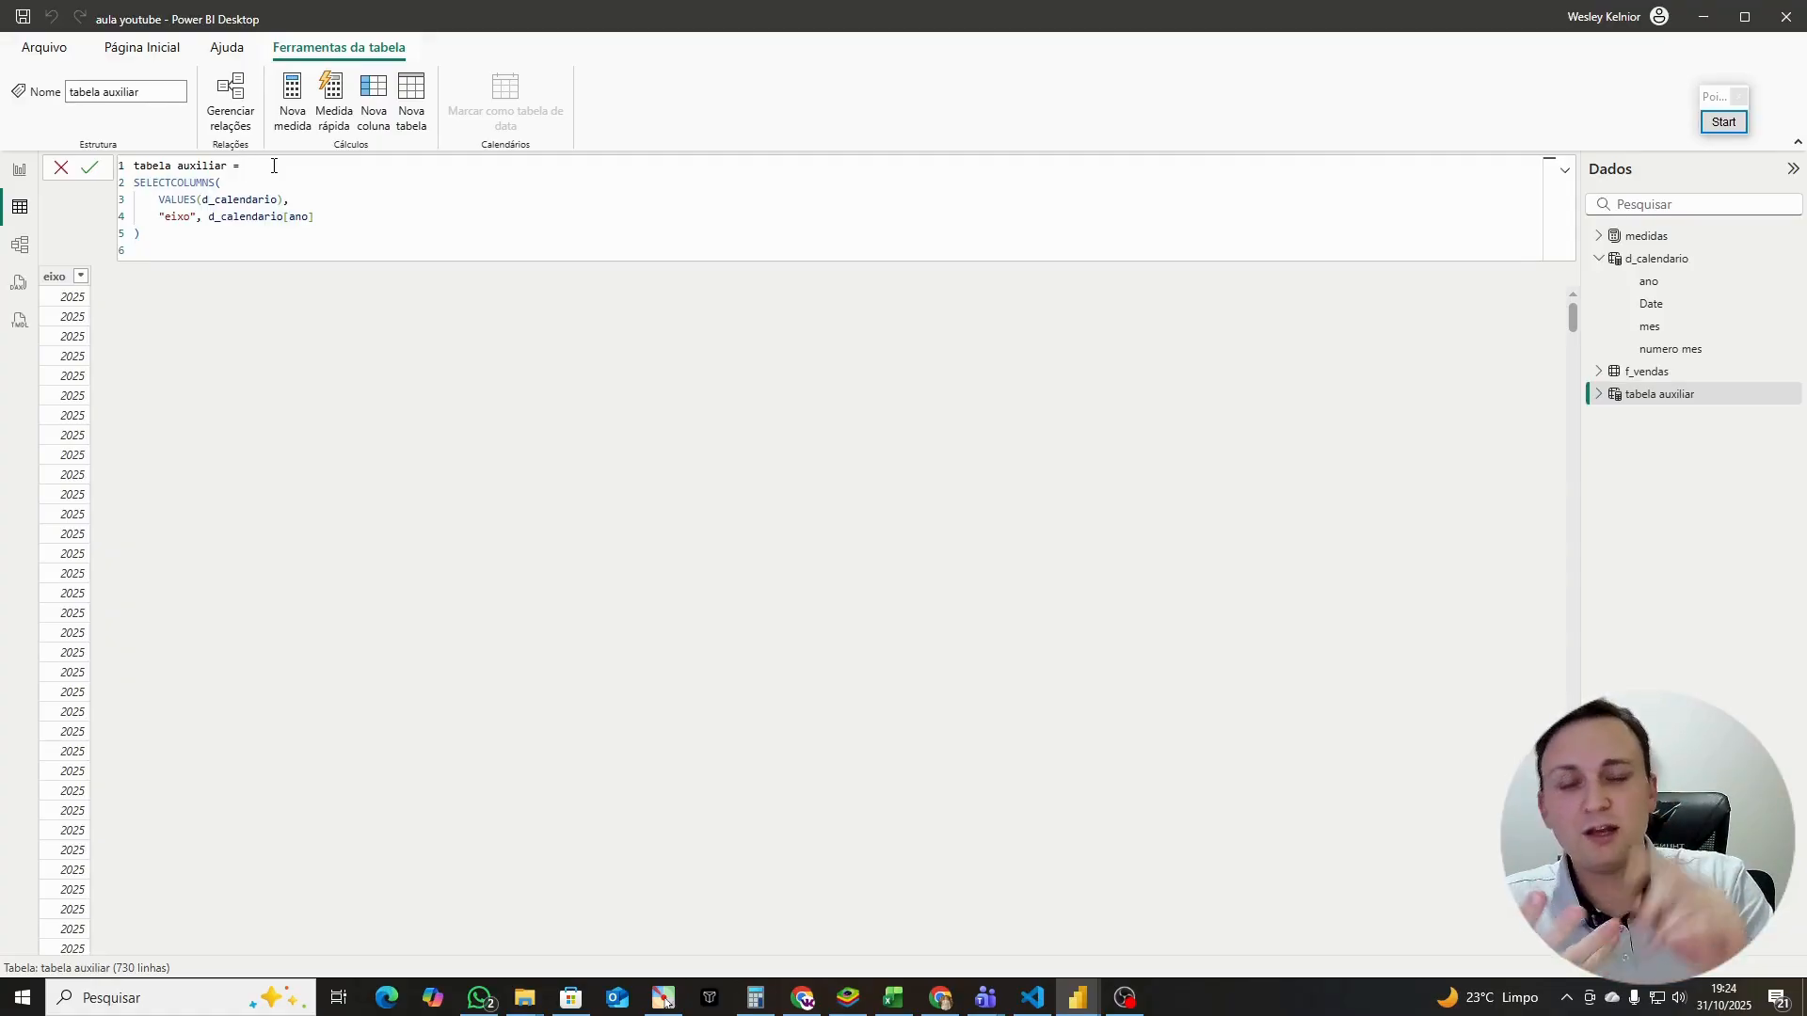
{"action": "key", "text": "Return"}
{"action": "type", "text": "var ano ="}
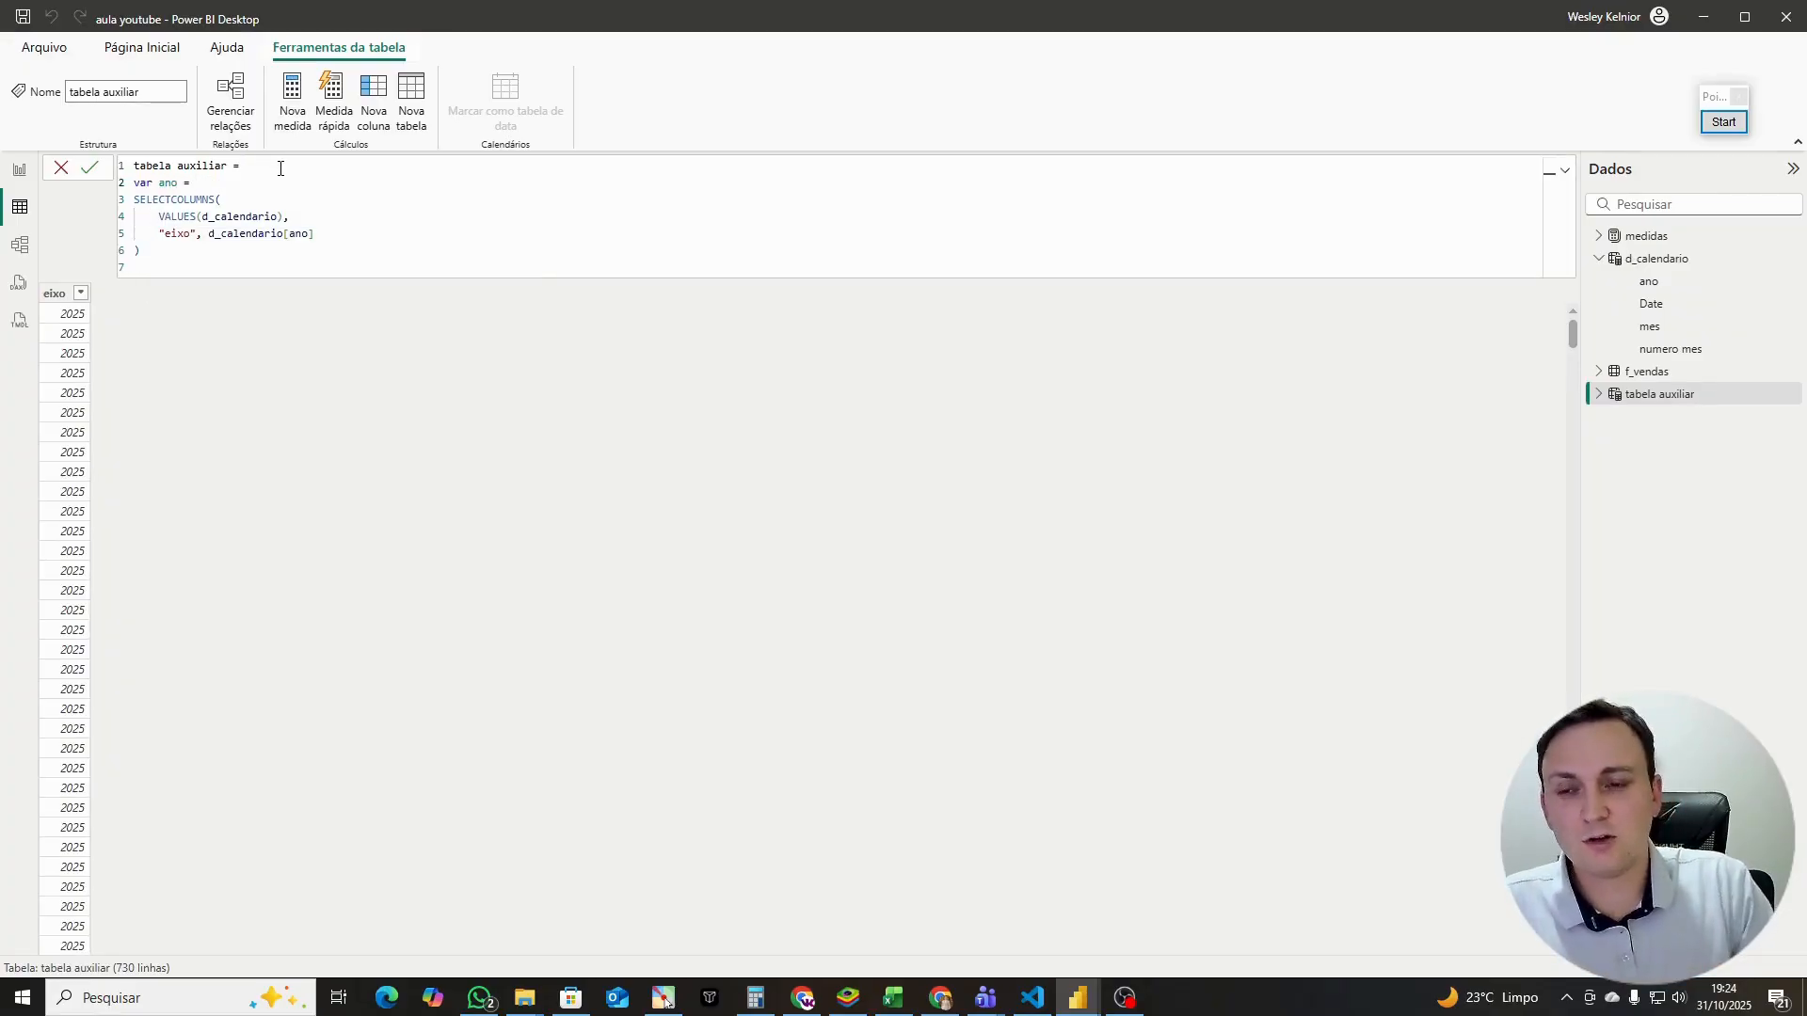
{"action": "type", "text": "retur"}
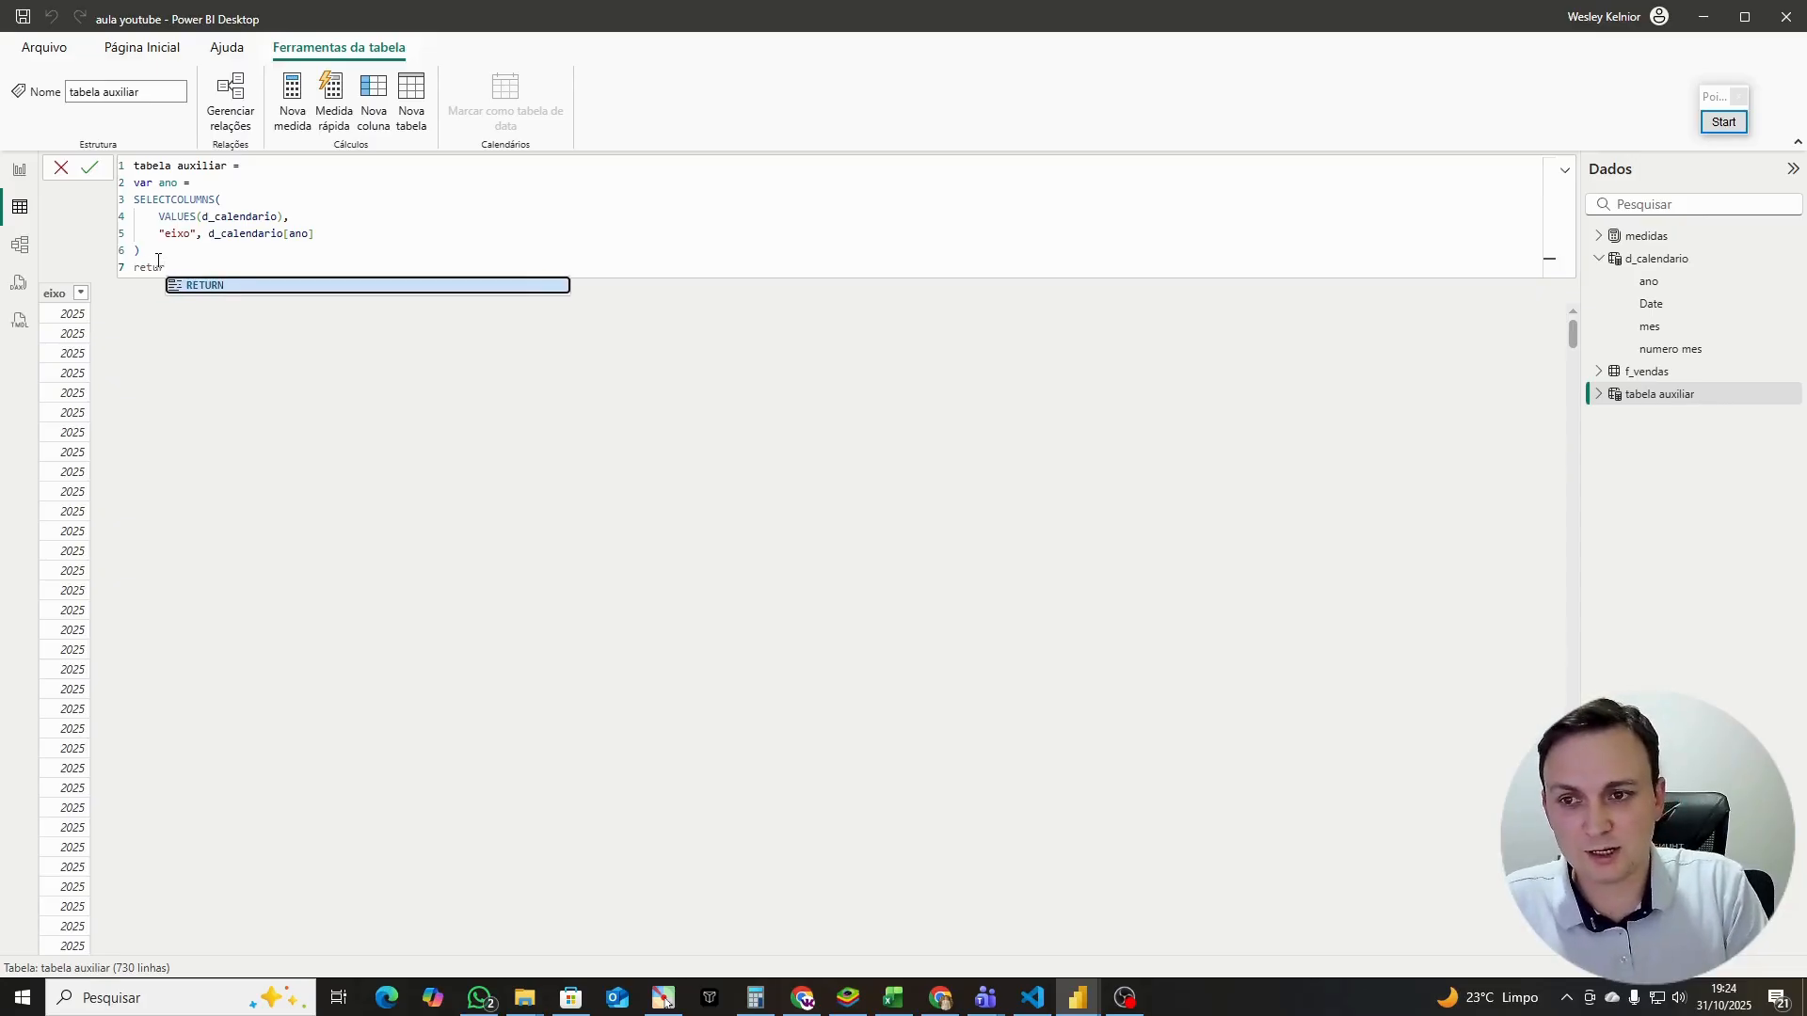
{"action": "type", "text": "n"}
{"action": "key", "text": "Return"}
{"action": "type", "text": "ano"}
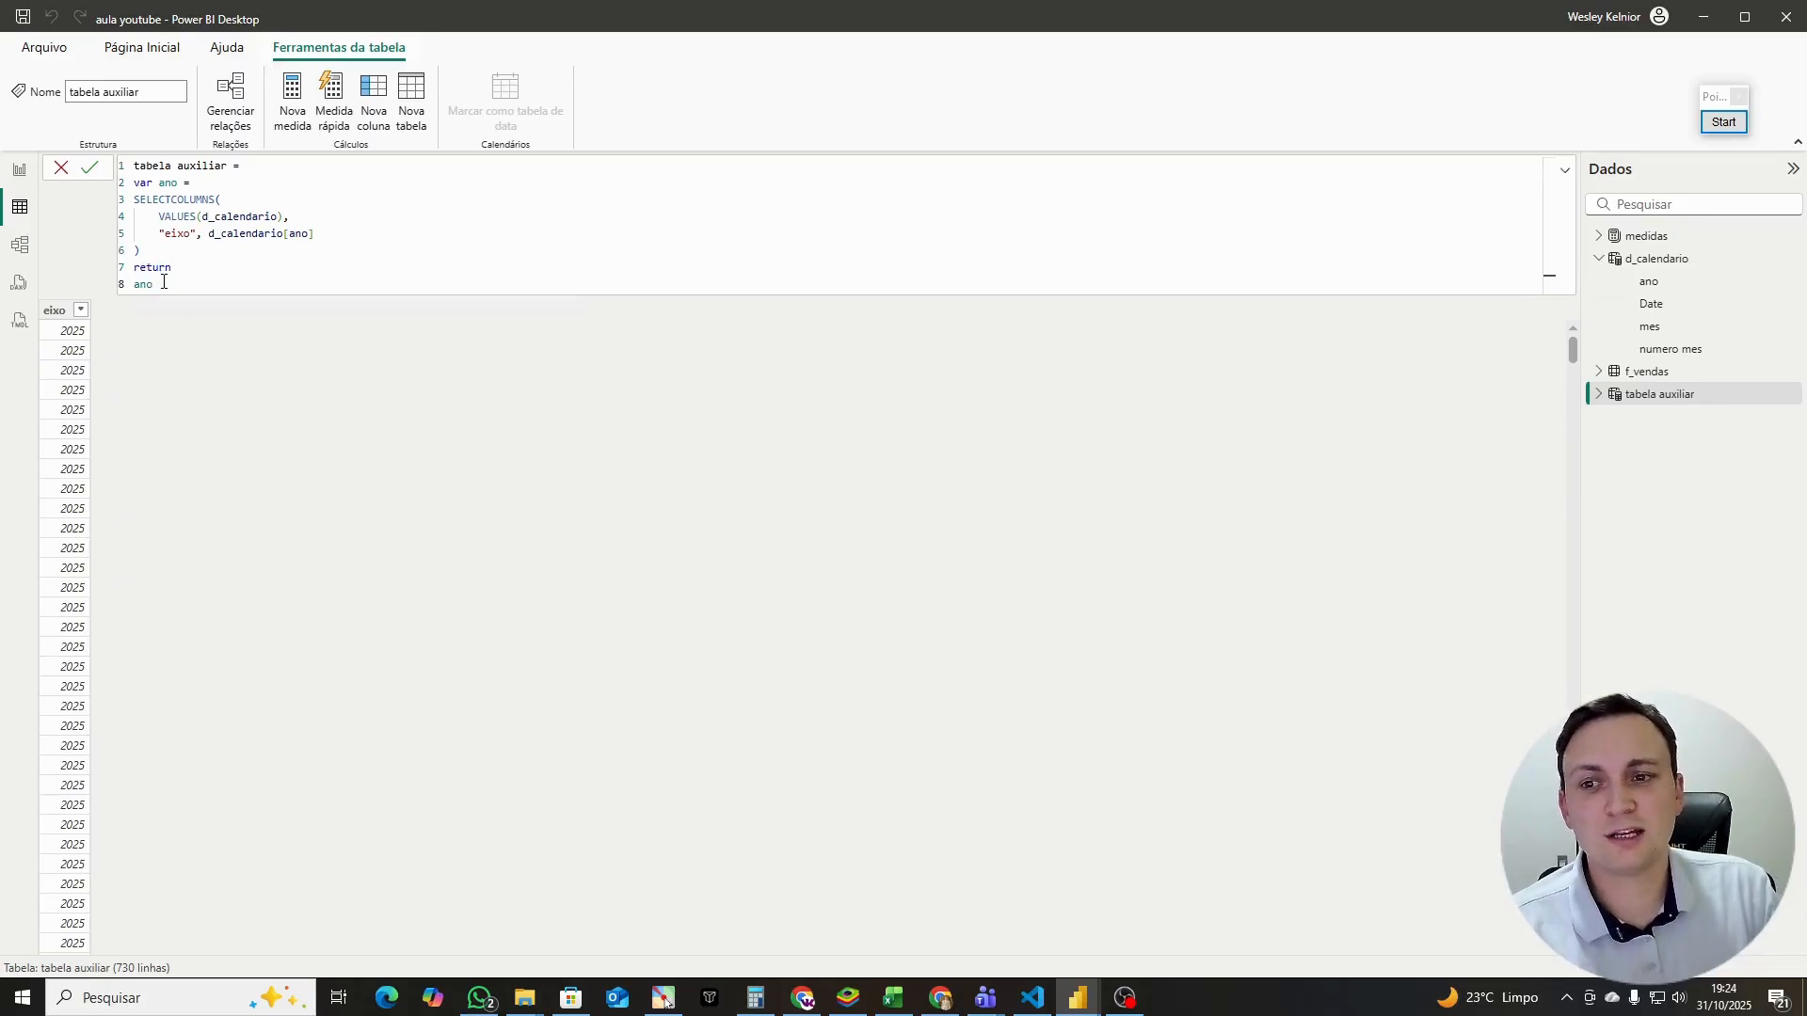
{"action": "key", "text": "Return"}
Step: Check the eixo column for repeated years, wrap the returned ano variable in DISTINCT, and commit the formula
{"action": "scroll", "coordinate": [93, 324], "scroll_direction": "down", "scroll_amount": 10}
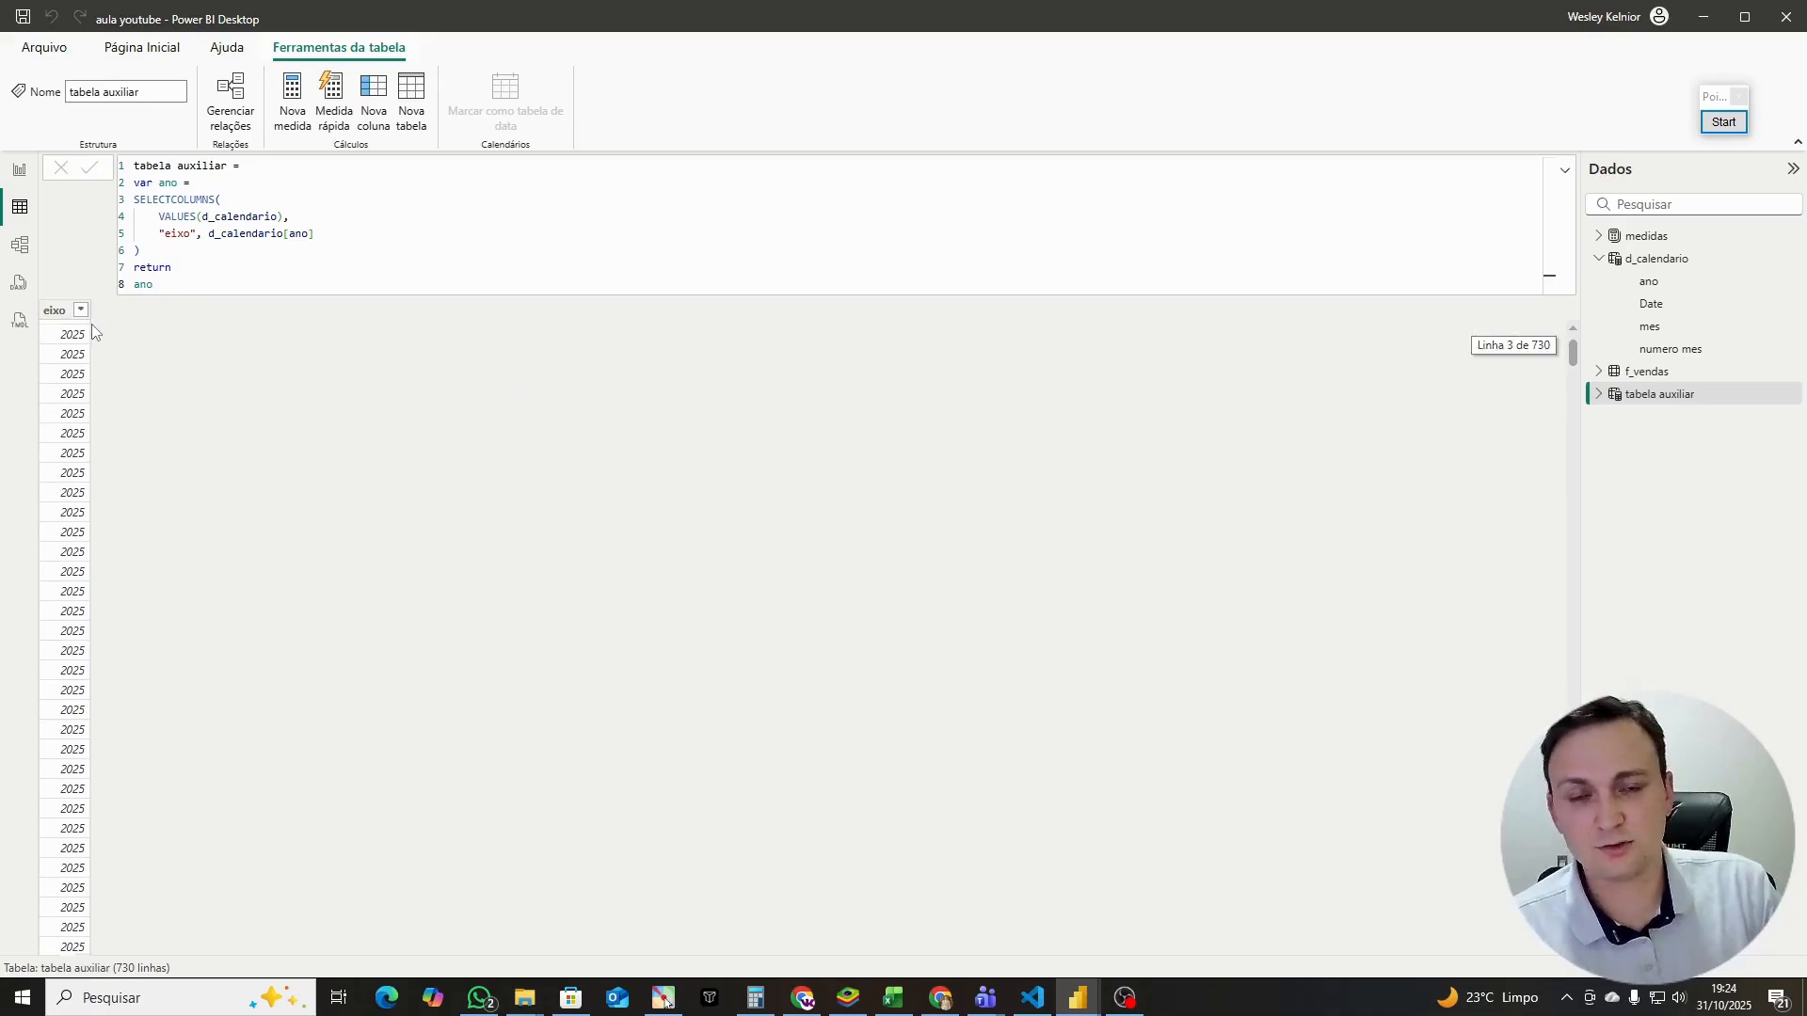
{"action": "scroll", "coordinate": [92, 329], "scroll_direction": "down", "scroll_amount": 5}
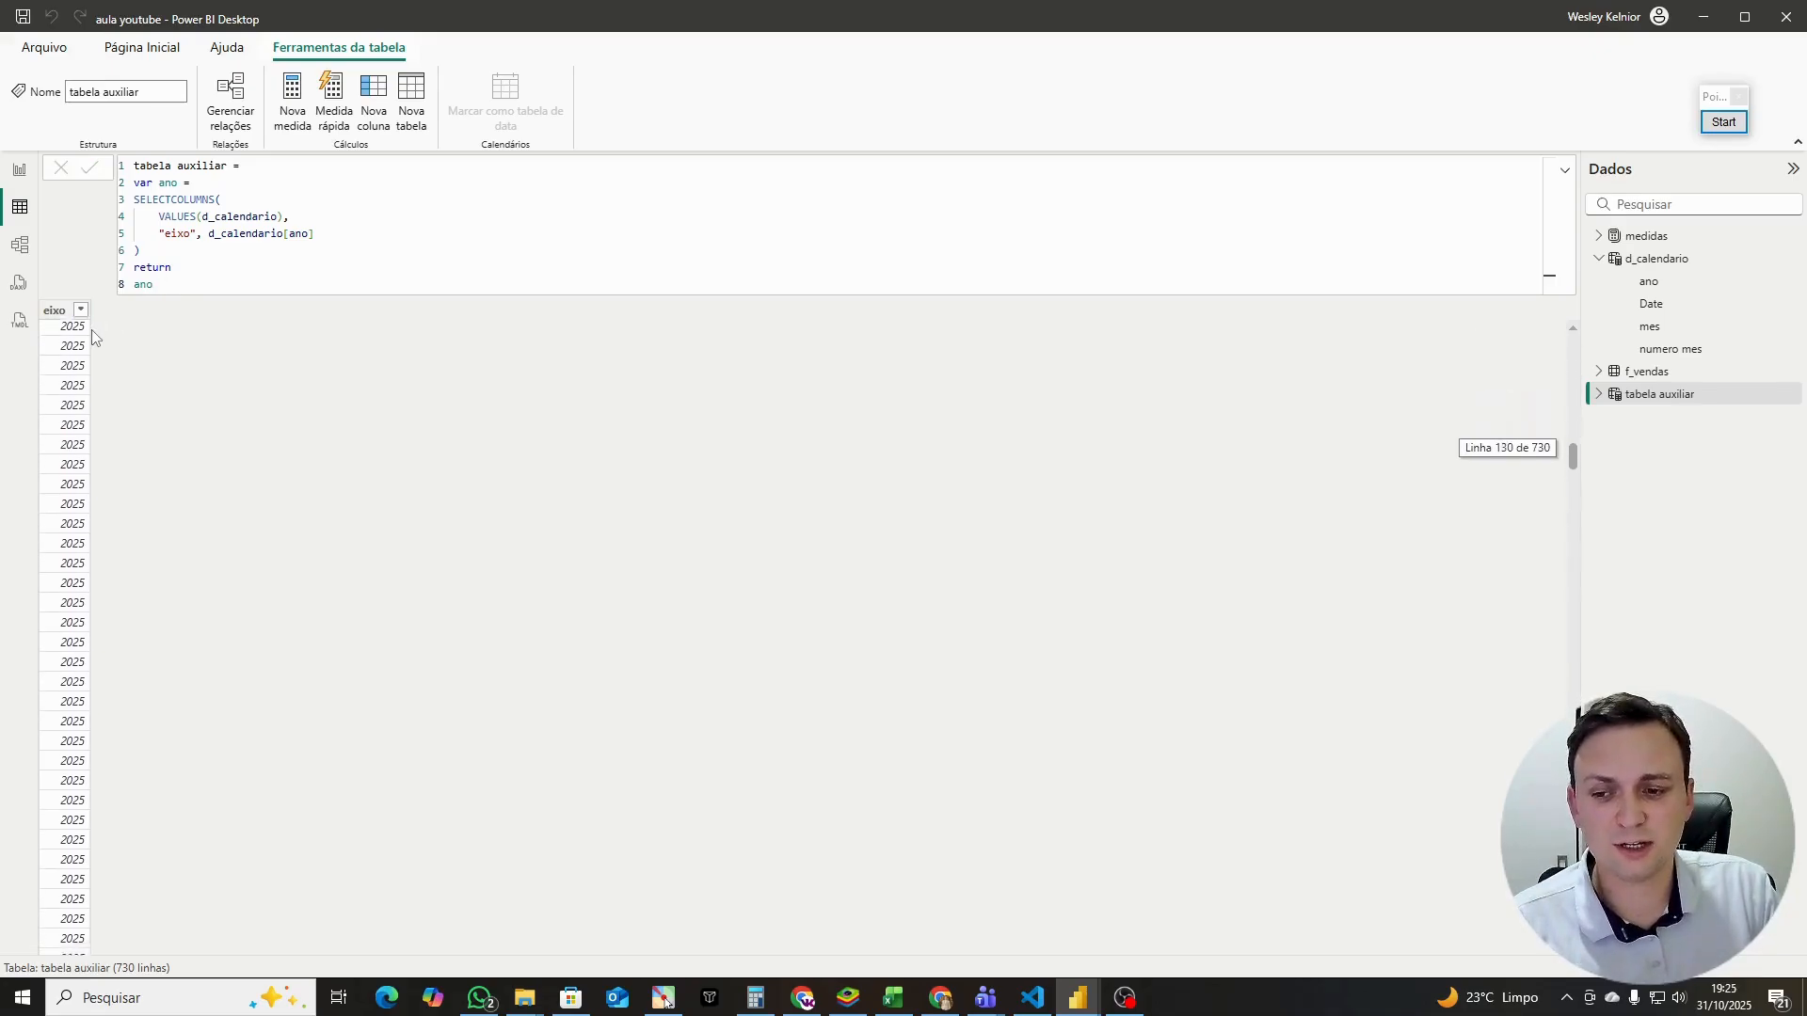
{"action": "scroll", "coordinate": [92, 330], "scroll_direction": "up", "scroll_amount": 15}
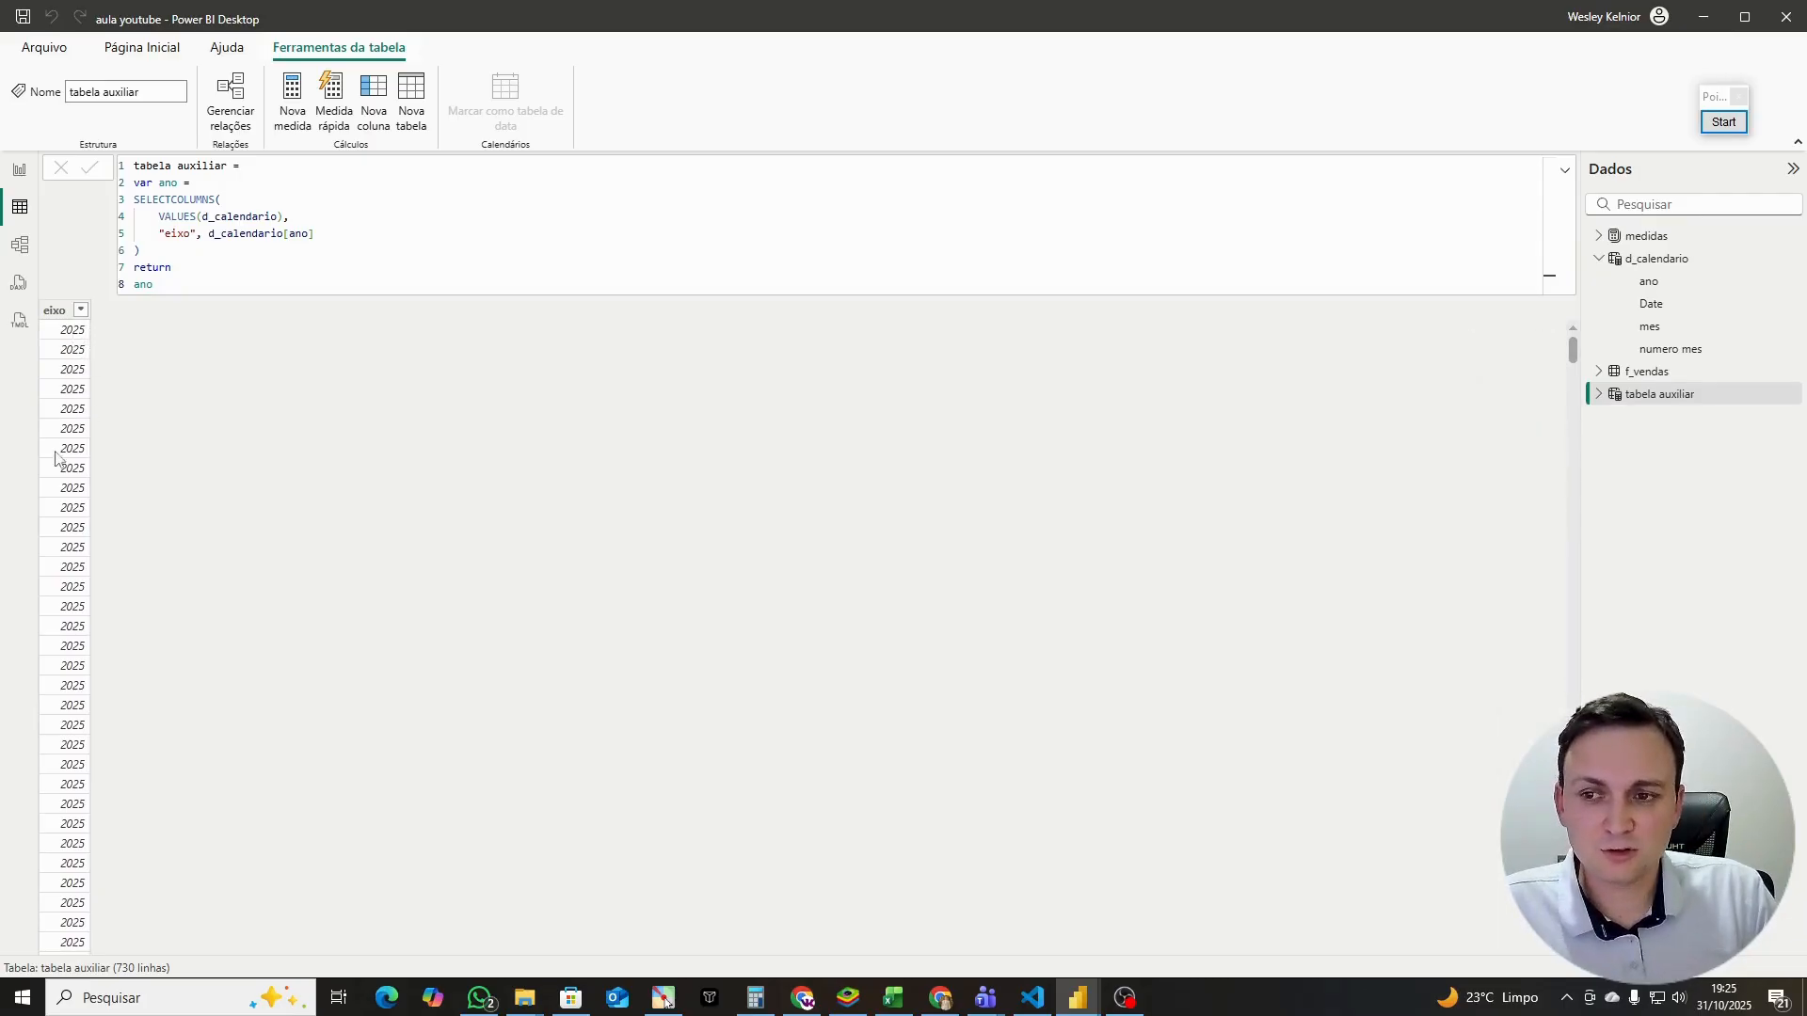
{"action": "left_click", "coordinate": [136, 284]}
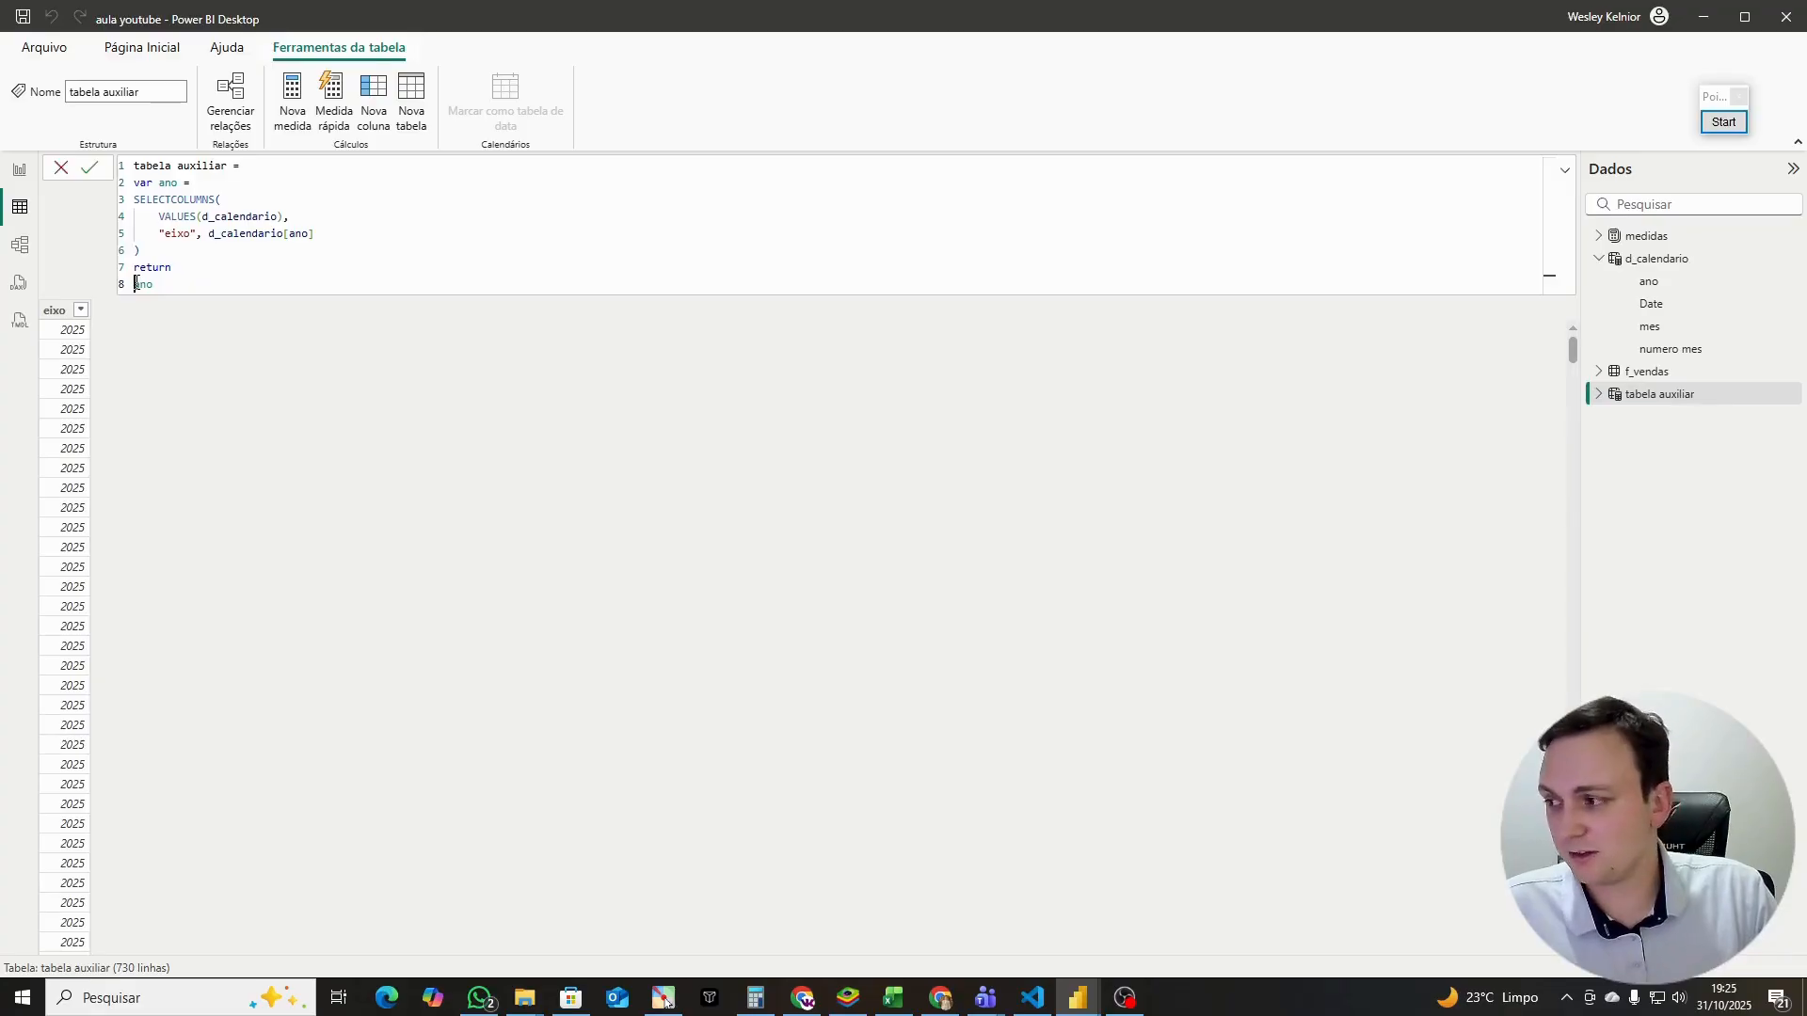
{"action": "type", "text": "DISTINCT("}
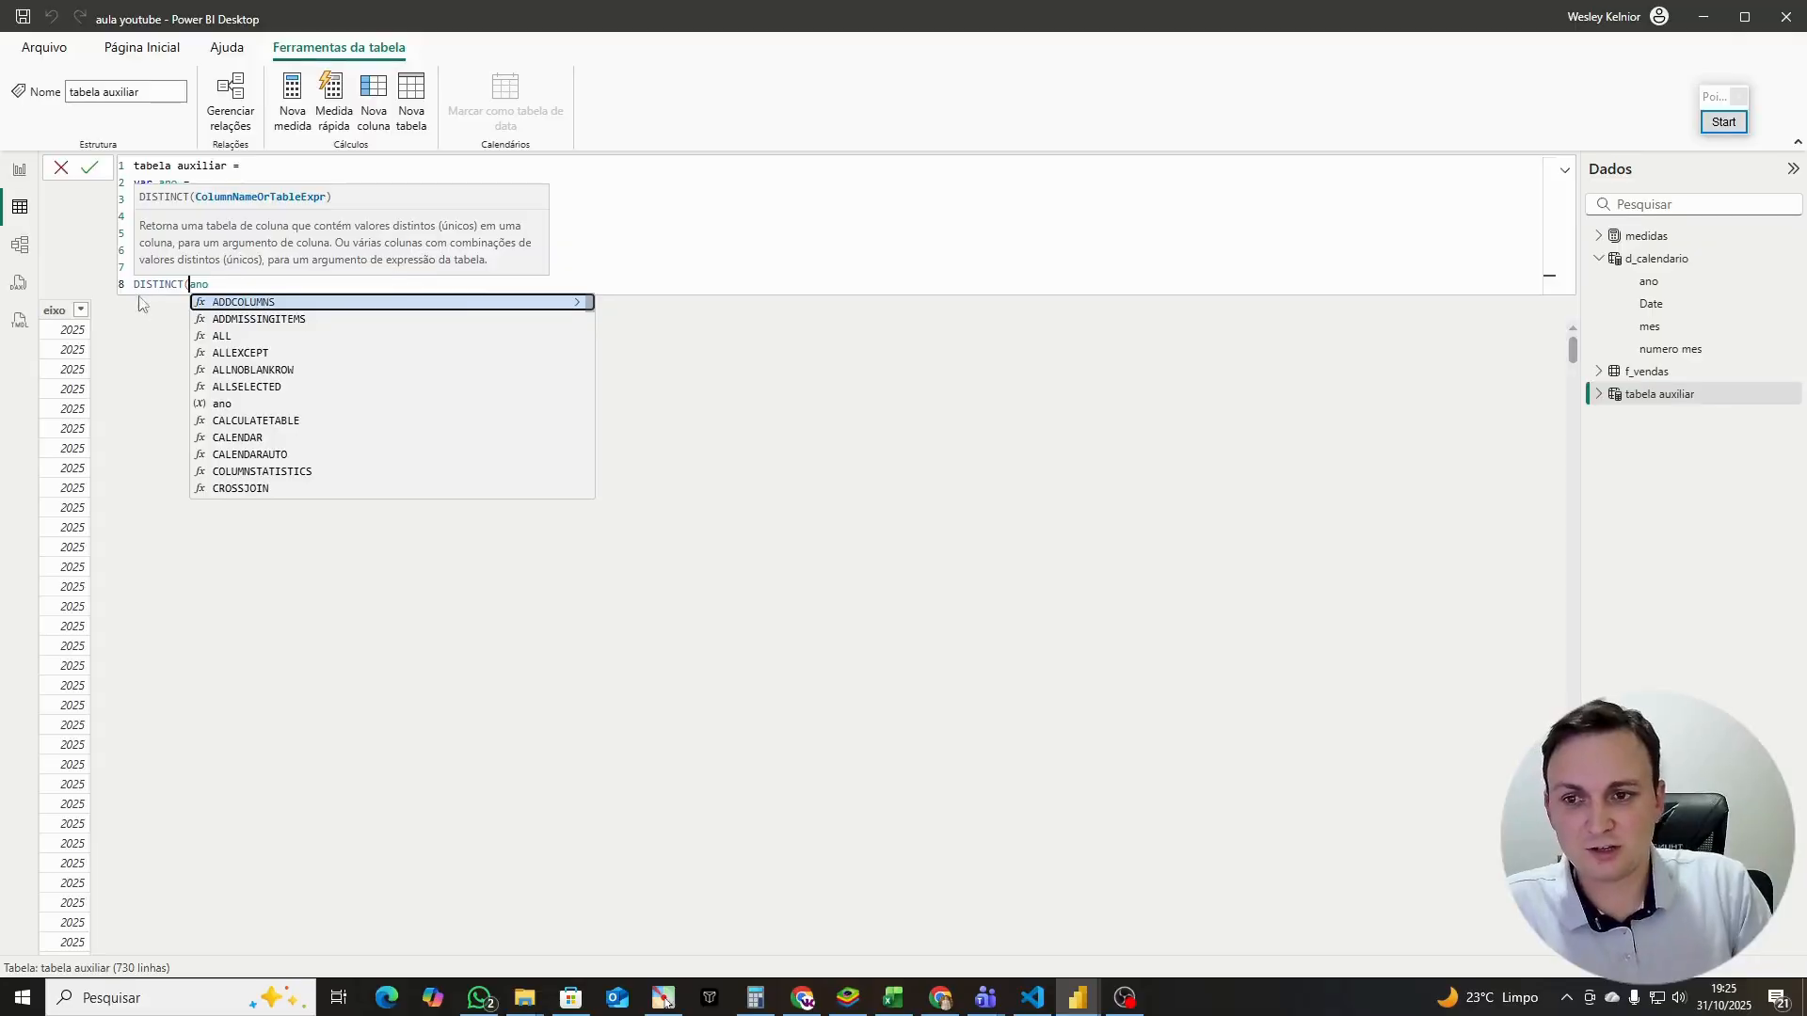
{"action": "left_click", "coordinate": [217, 285]}
{"action": "type", "text": ")"}
{"action": "key", "text": "Return"}
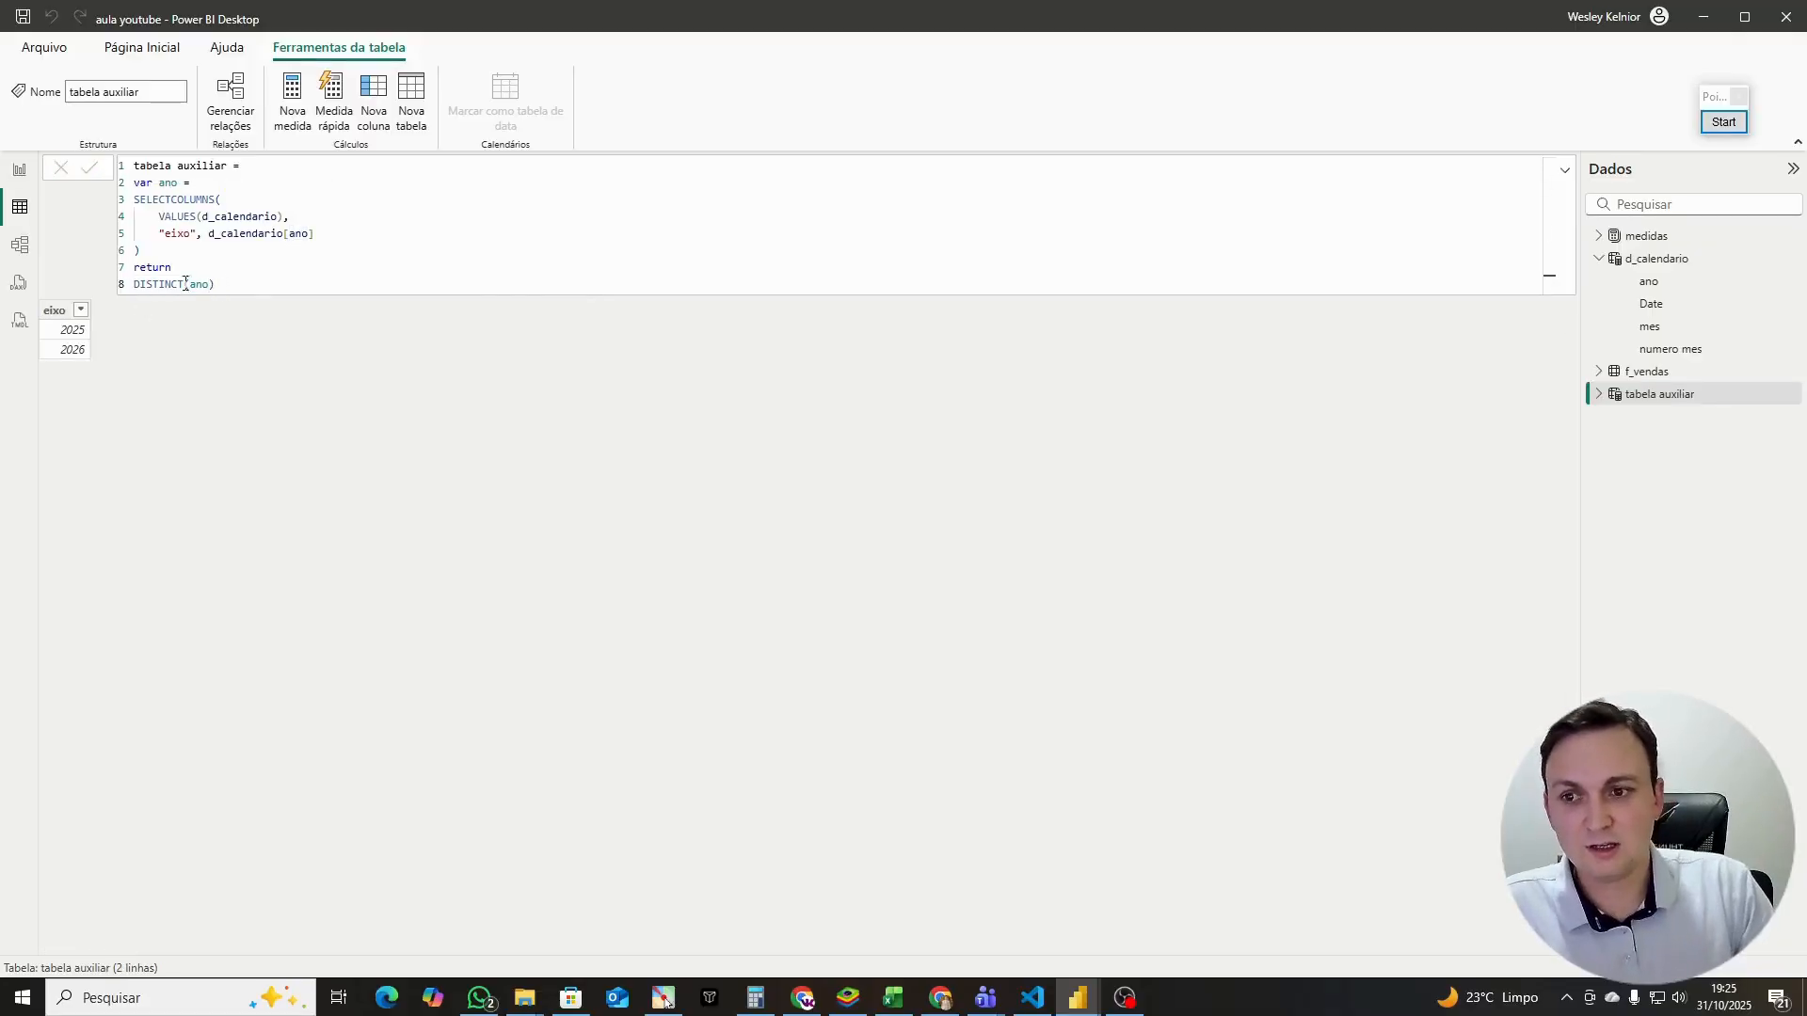
Step: Circle DISTINCT(ano) and the year values of the eixo column with the annotation pen, and clear the annotations
{"action": "left_click", "coordinate": [1724, 121]}
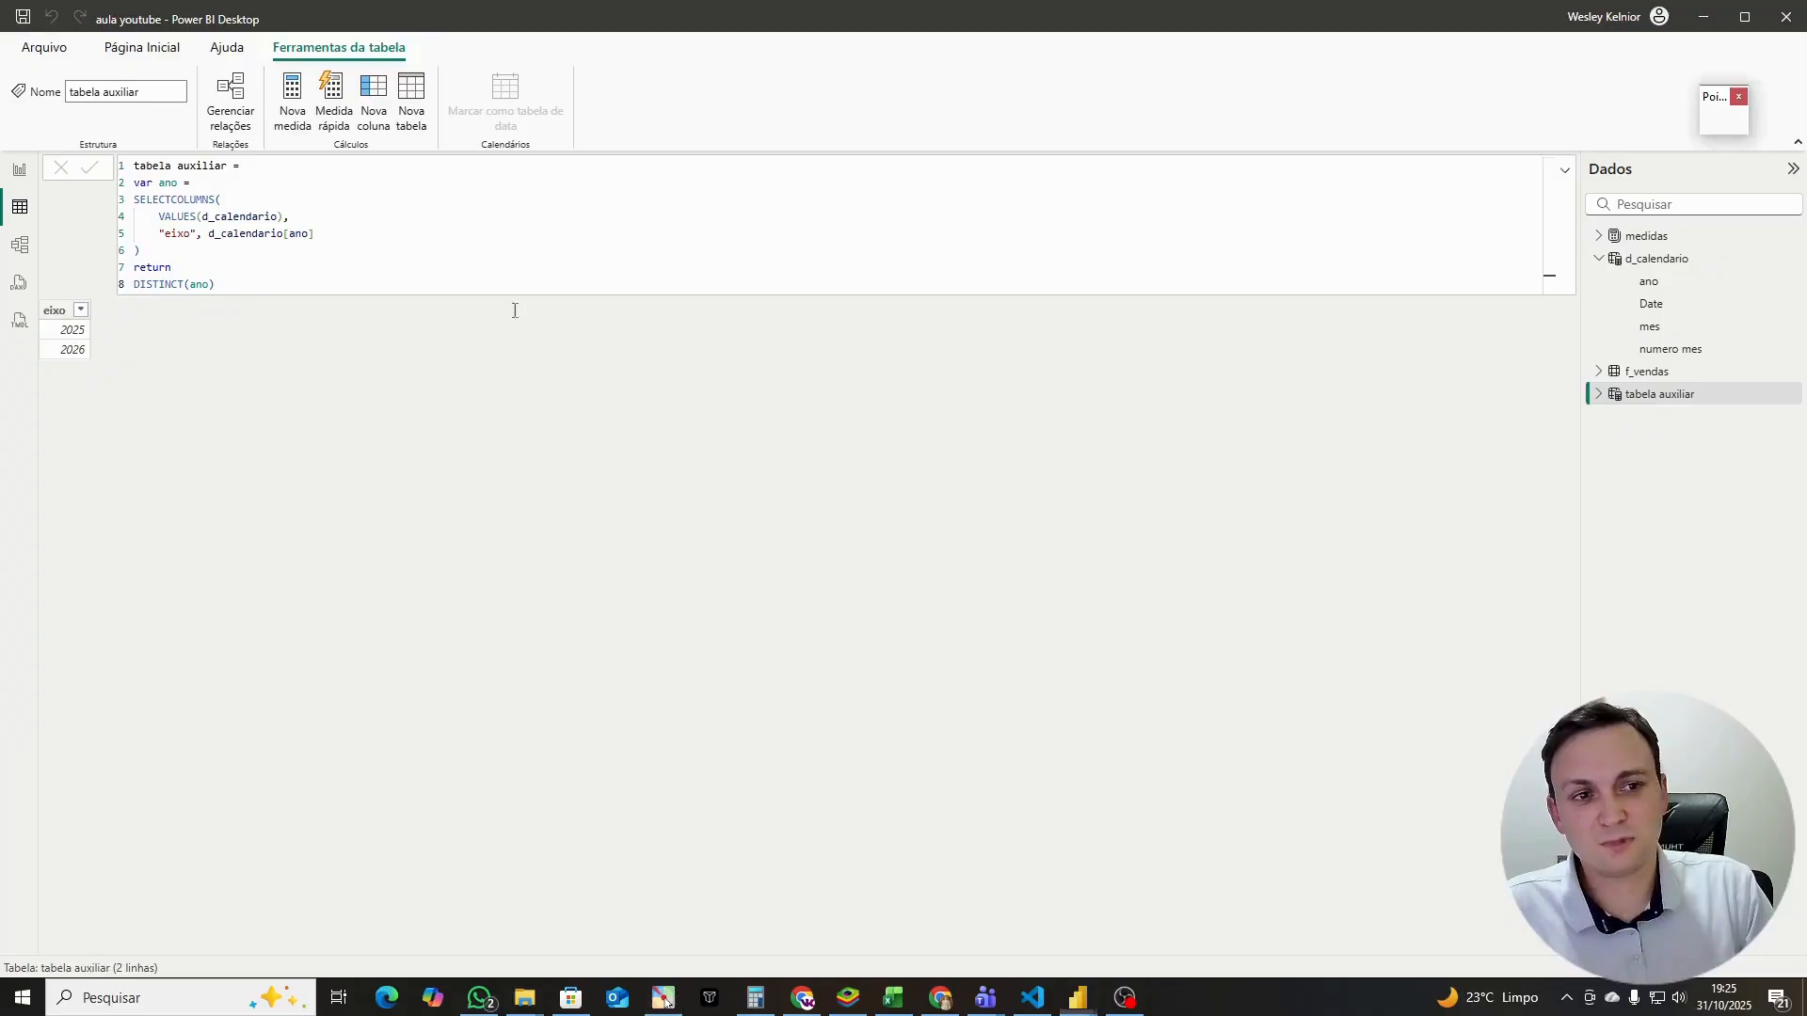
{"action": "mouse_move", "coordinate": [215, 267]}
{"action": "left_mouse_down"}
{"action": "mouse_move", "coordinate": [127, 299]}
{"action": "mouse_move", "coordinate": [166, 273]}
{"action": "mouse_move", "coordinate": [113, 348]}
{"action": "mouse_move", "coordinate": [80, 315]}
{"action": "left_mouse_up"}
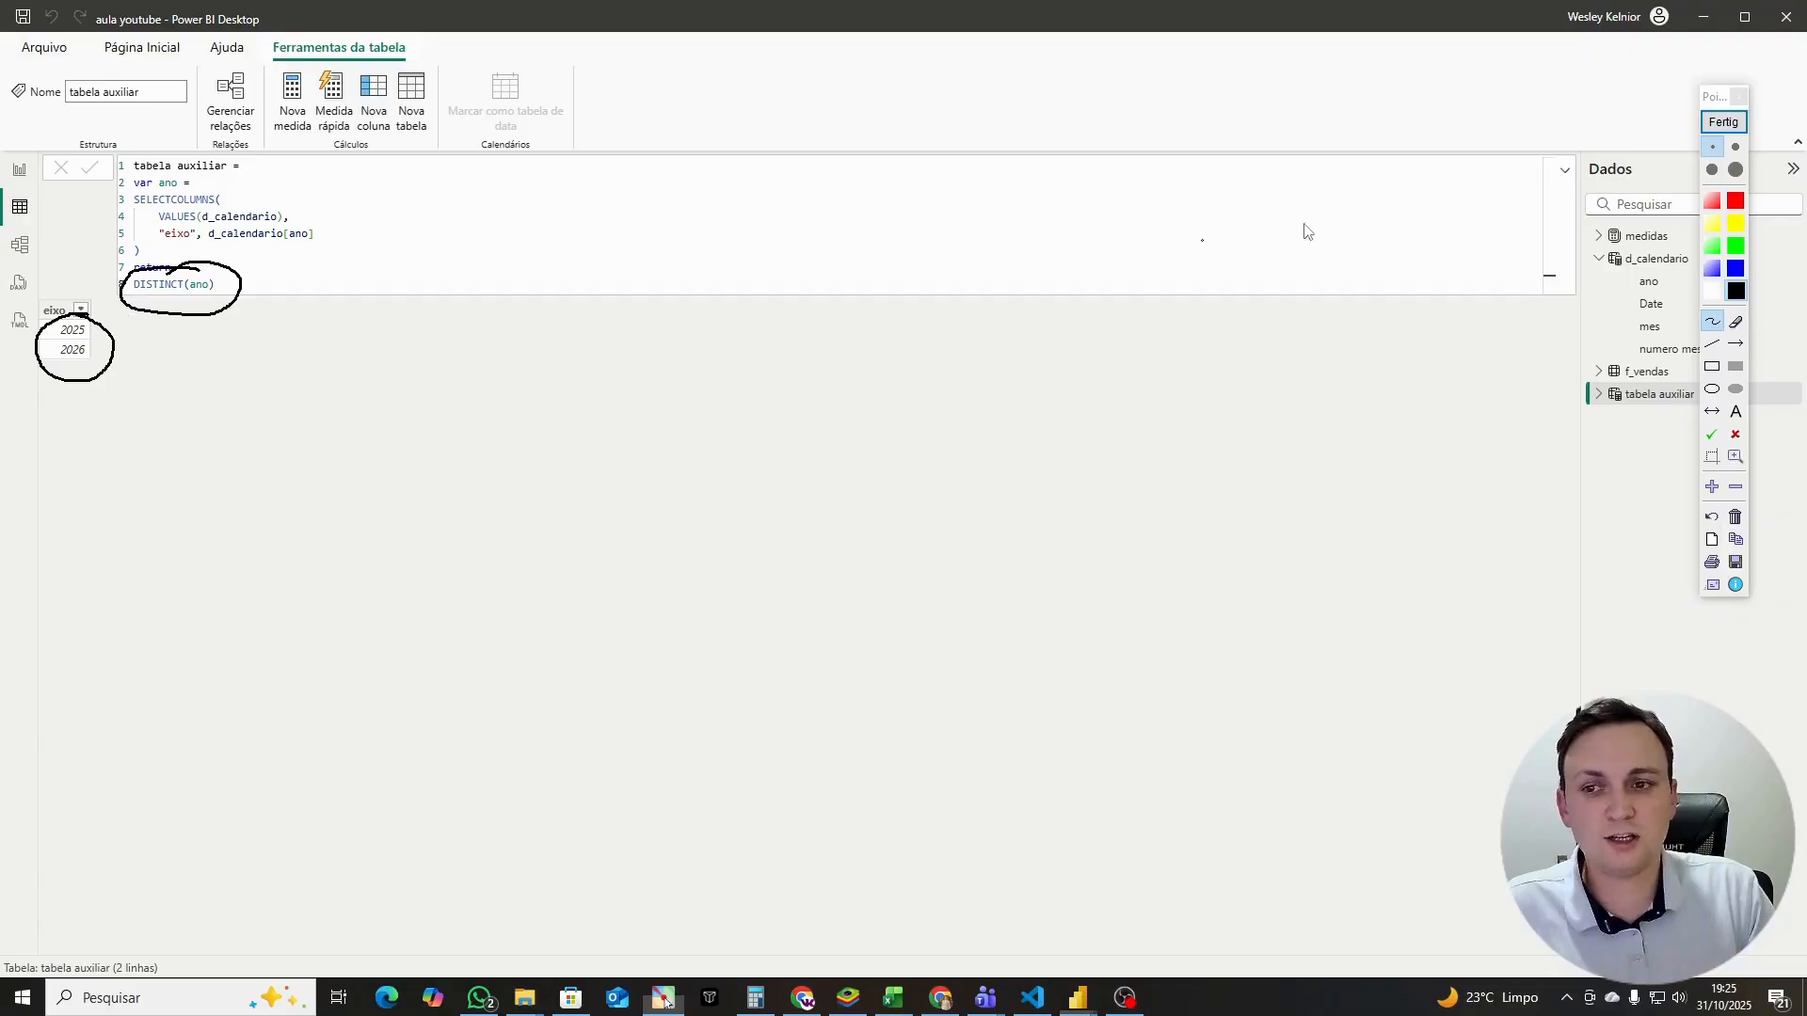
{"action": "left_click", "coordinate": [1723, 121]}
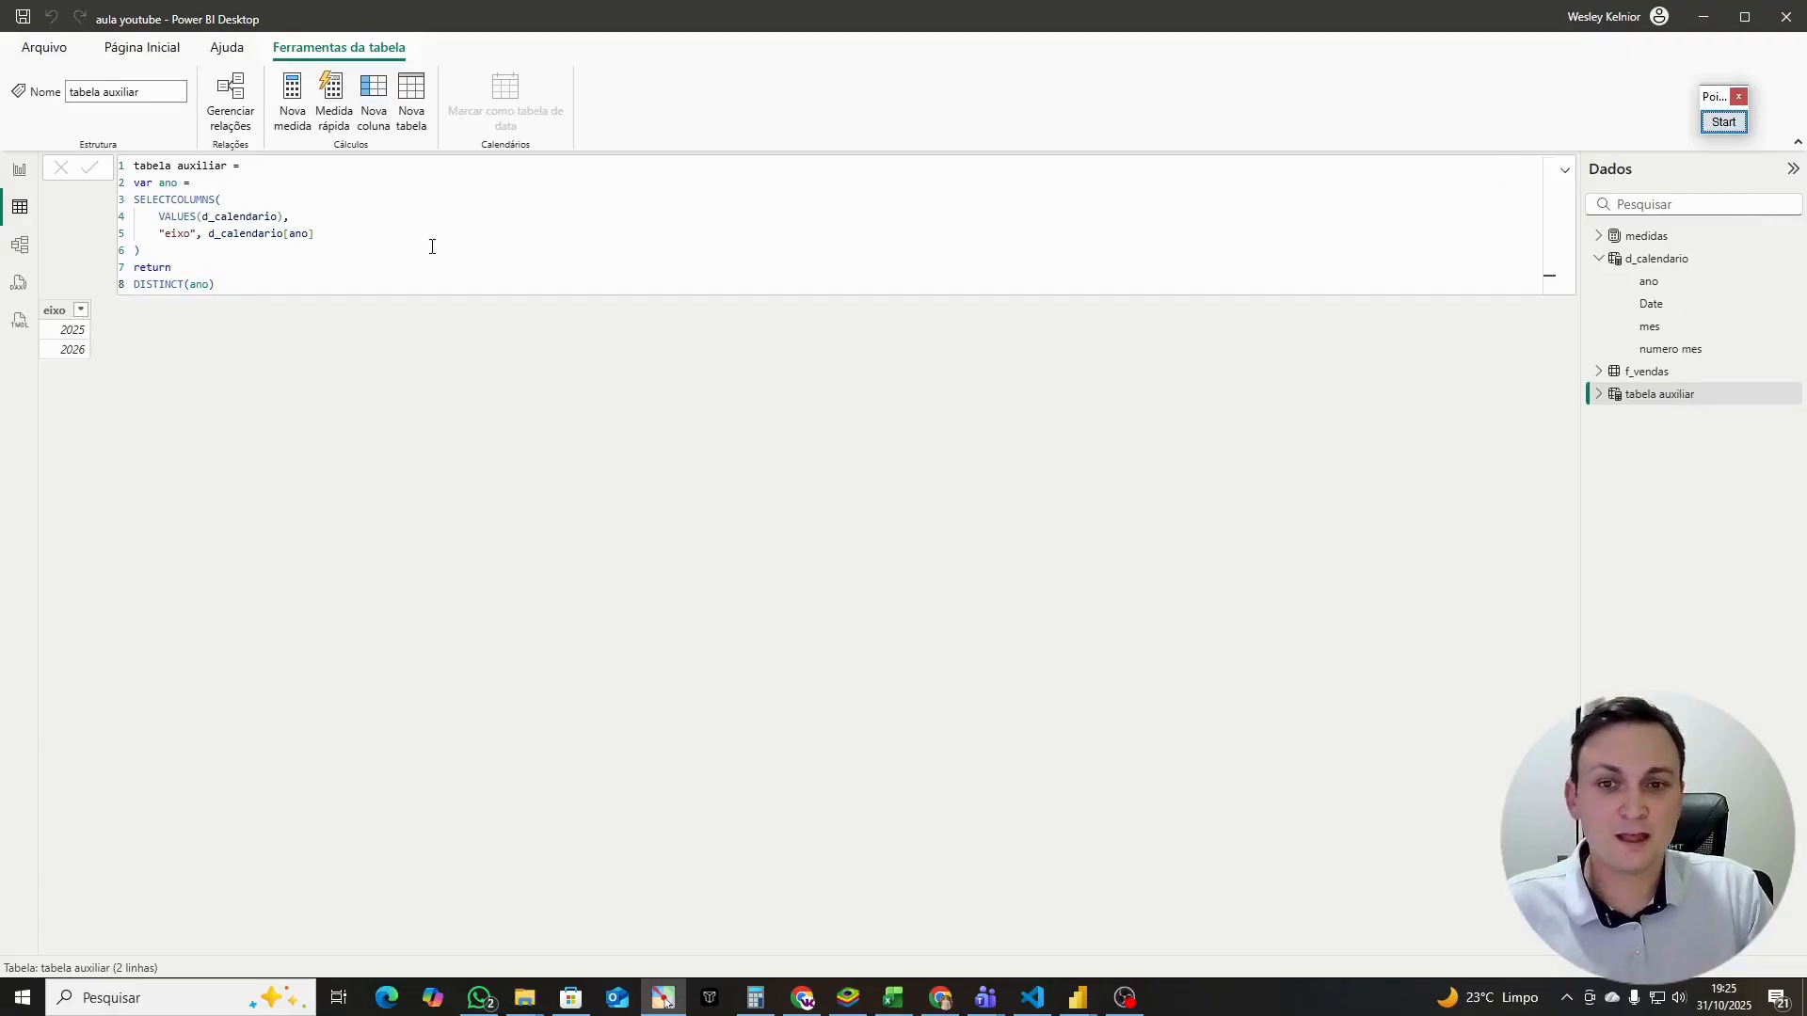
Step: Duplicate the var ano block below itself as a variable named mes whose "eixo" column returns d_calendario[mes]
{"action": "left_click_drag", "start_coordinate": [143, 251], "coordinate": [132, 186]}
{"action": "key", "text": "ctrl+c"}
{"action": "left_click", "coordinate": [163, 245]}
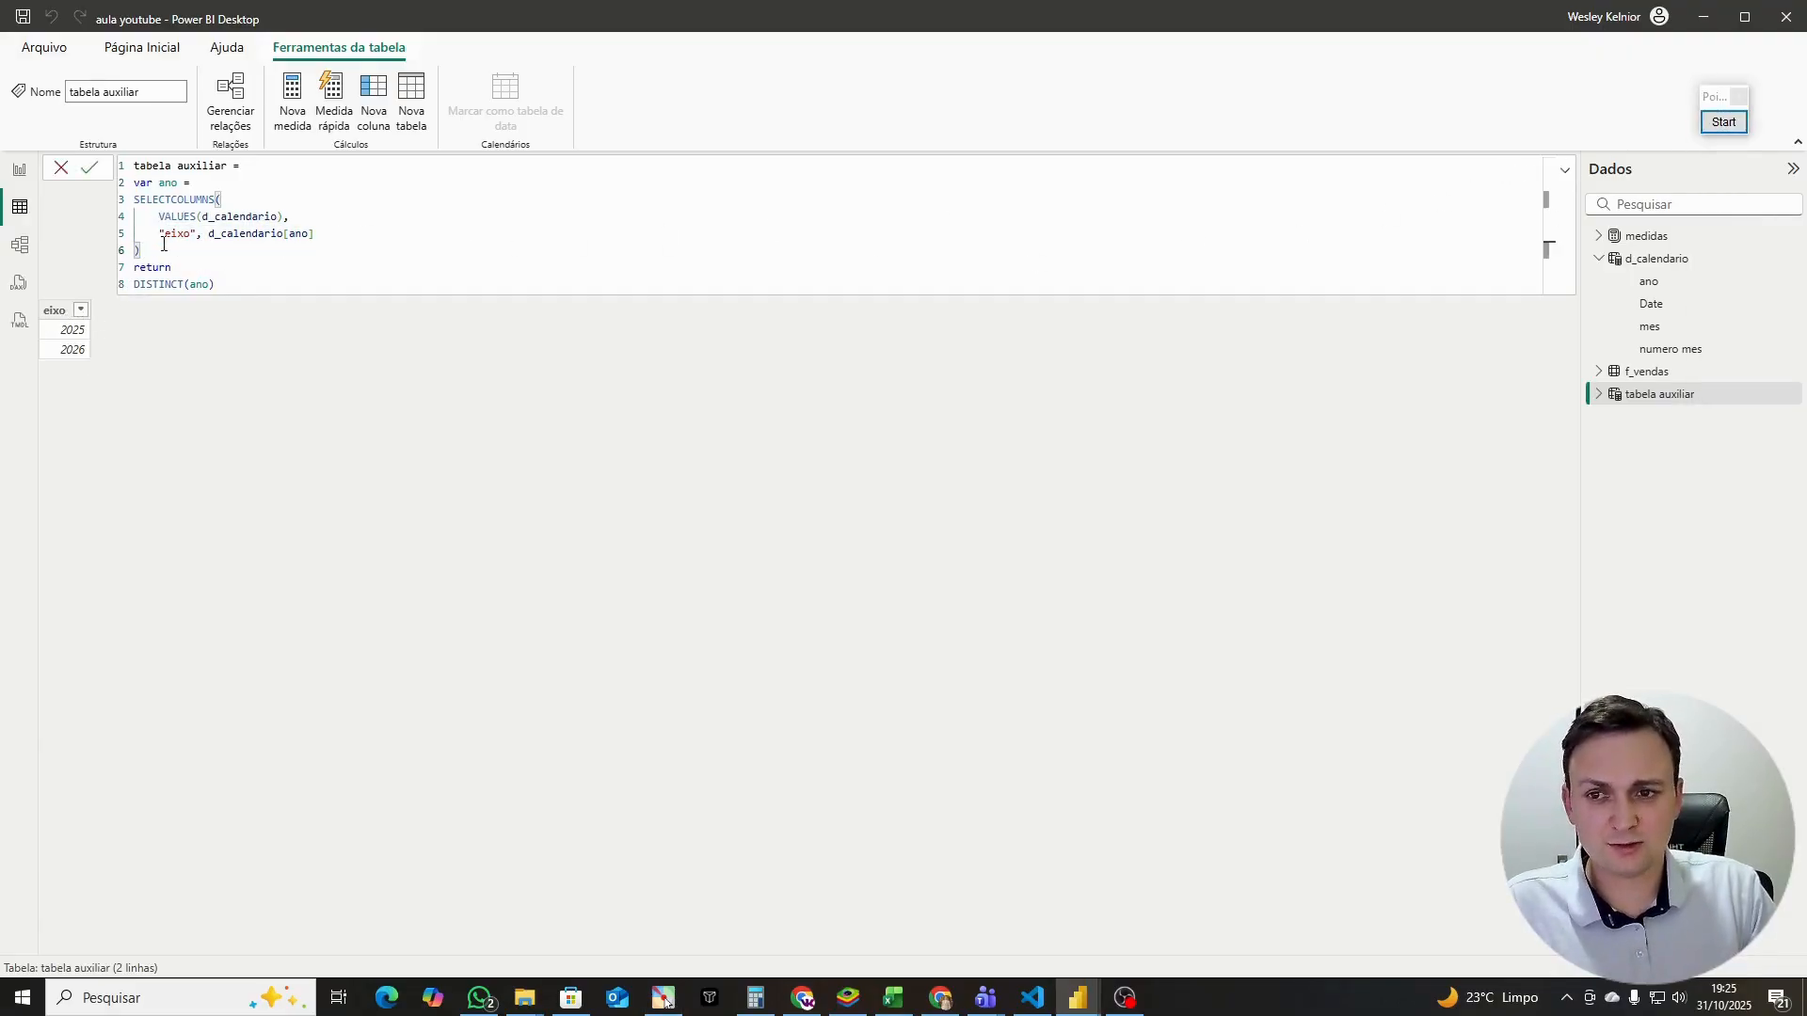
{"action": "key", "text": "Return"}
{"action": "key", "text": "ctrl+v"}
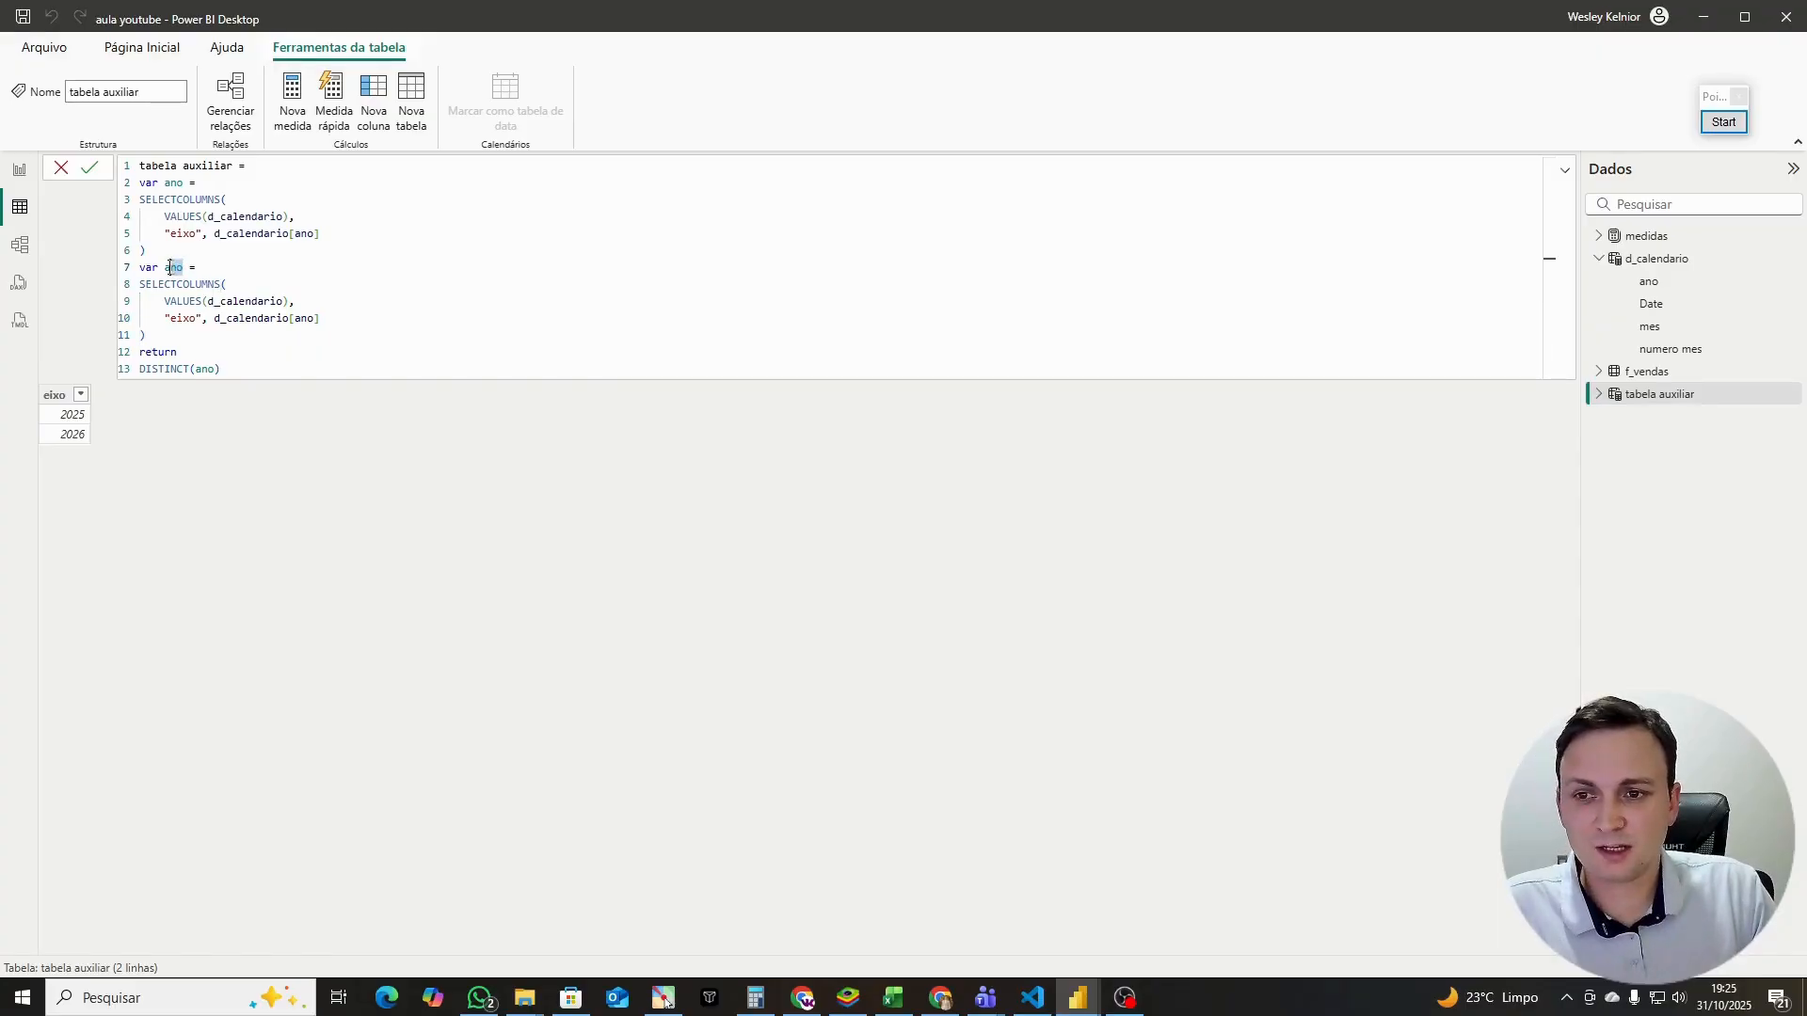
{"action": "double_click", "coordinate": [168, 268]}
{"action": "type", "text": "mes"}
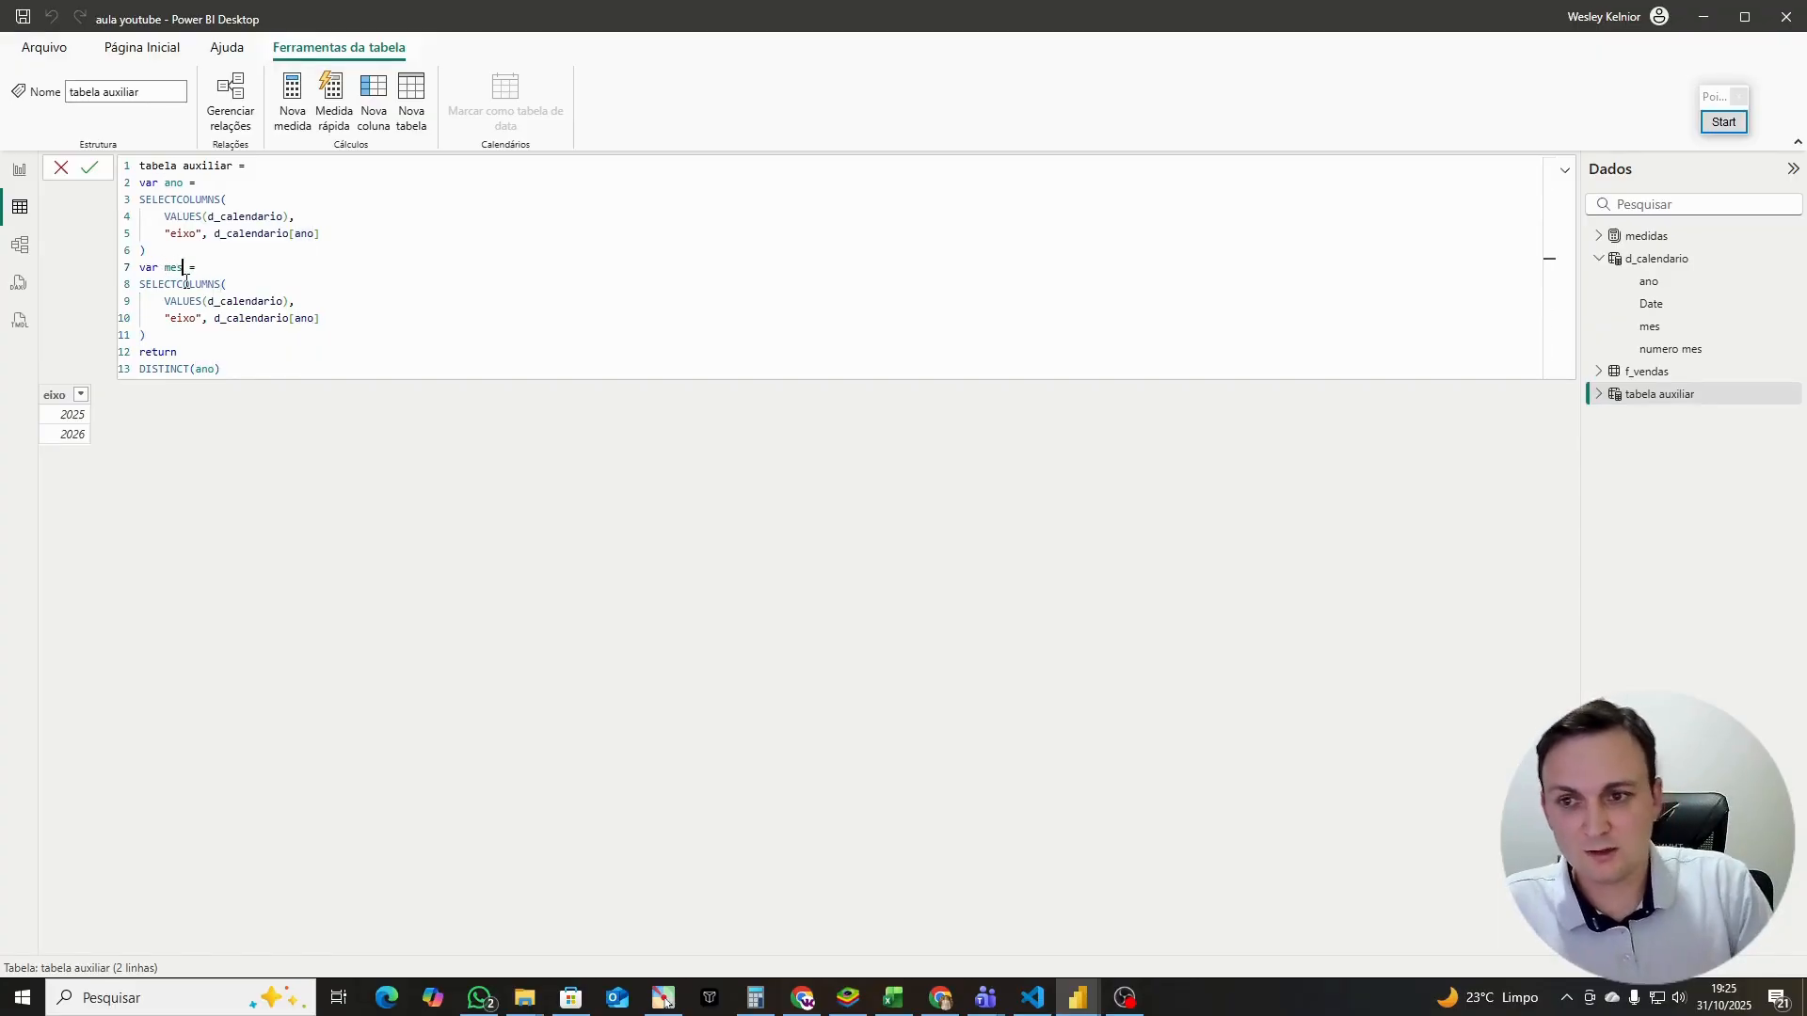
{"action": "double_click", "coordinate": [311, 319]}
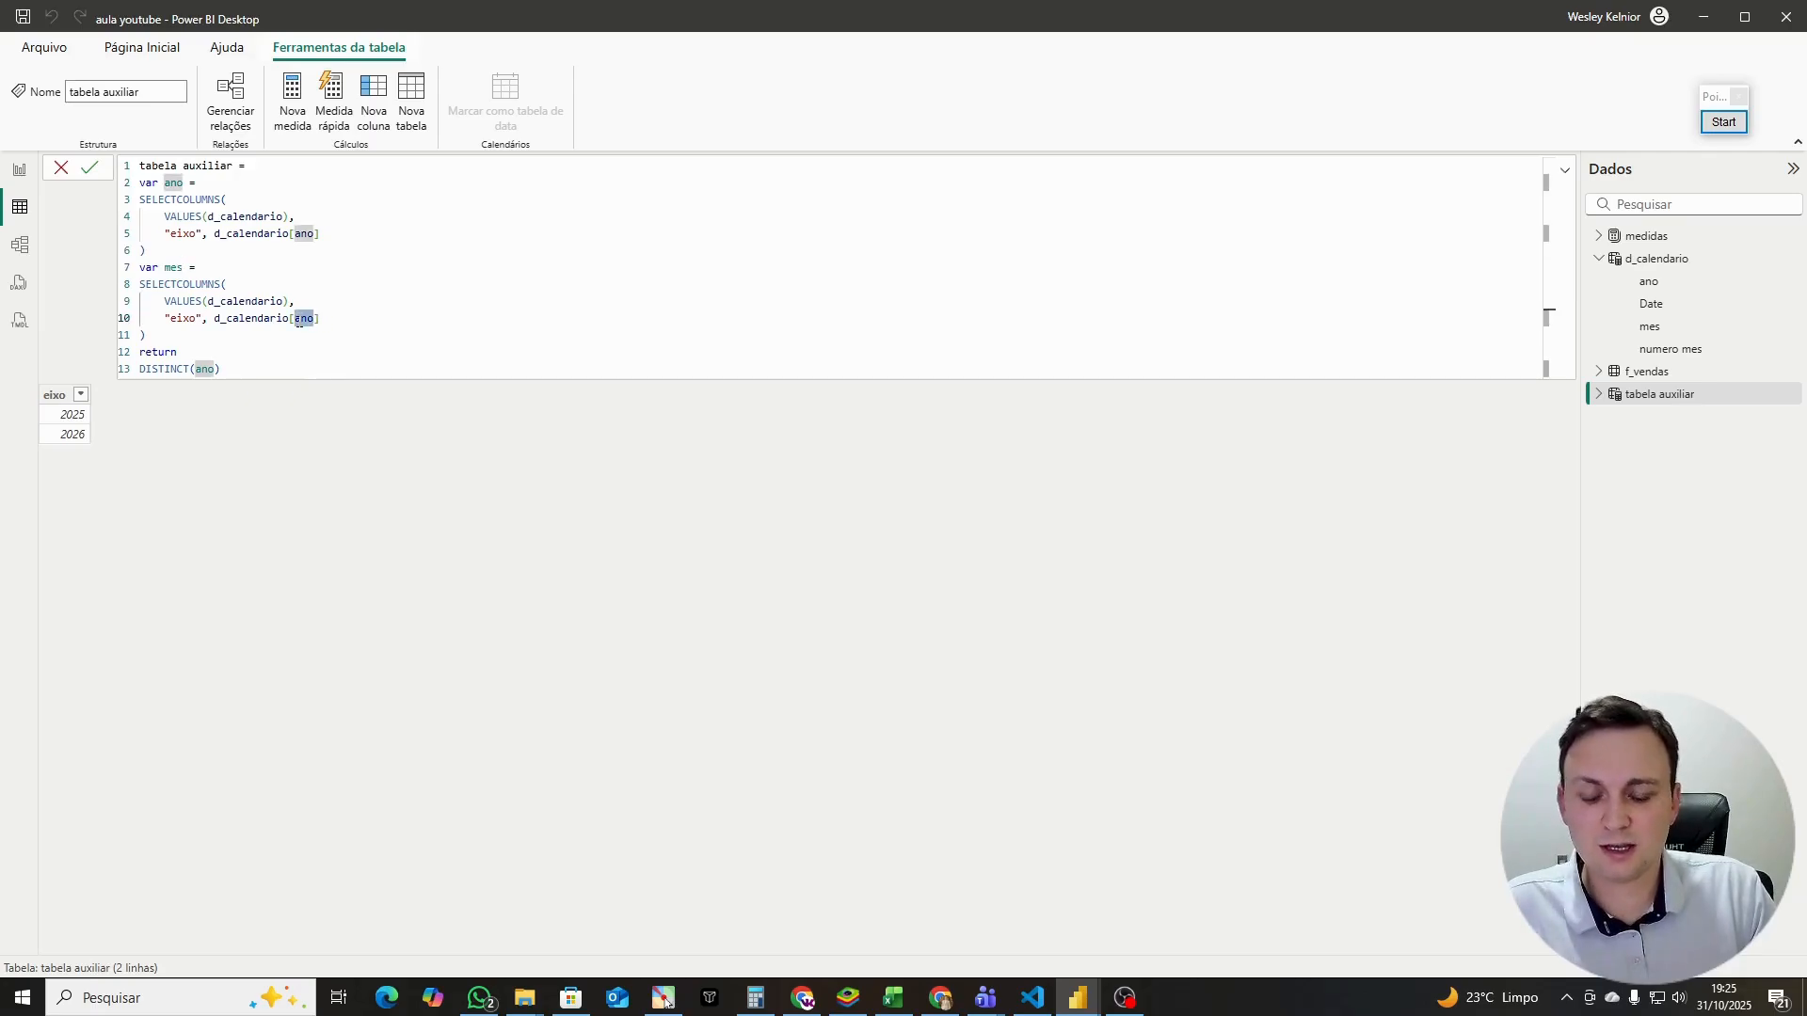
{"action": "type", "text": "mes"}
{"action": "left_click", "coordinate": [366, 318]}
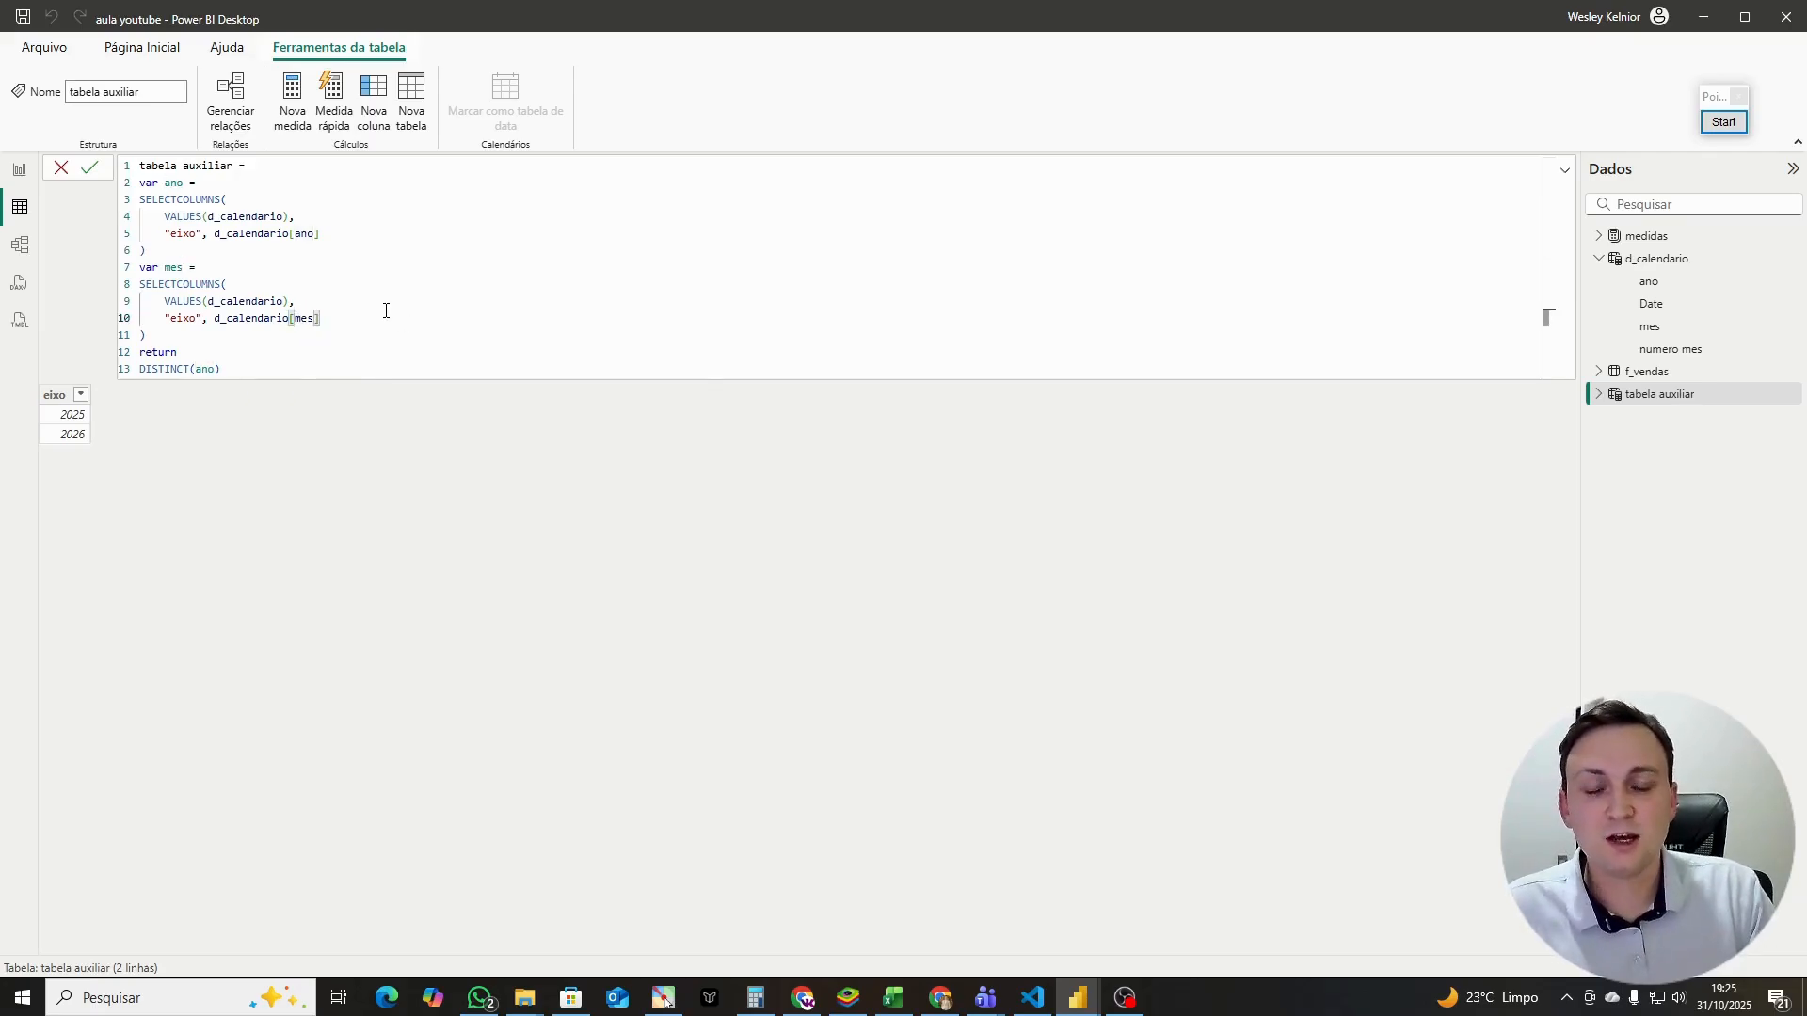
{"action": "left_click", "coordinate": [290, 335]}
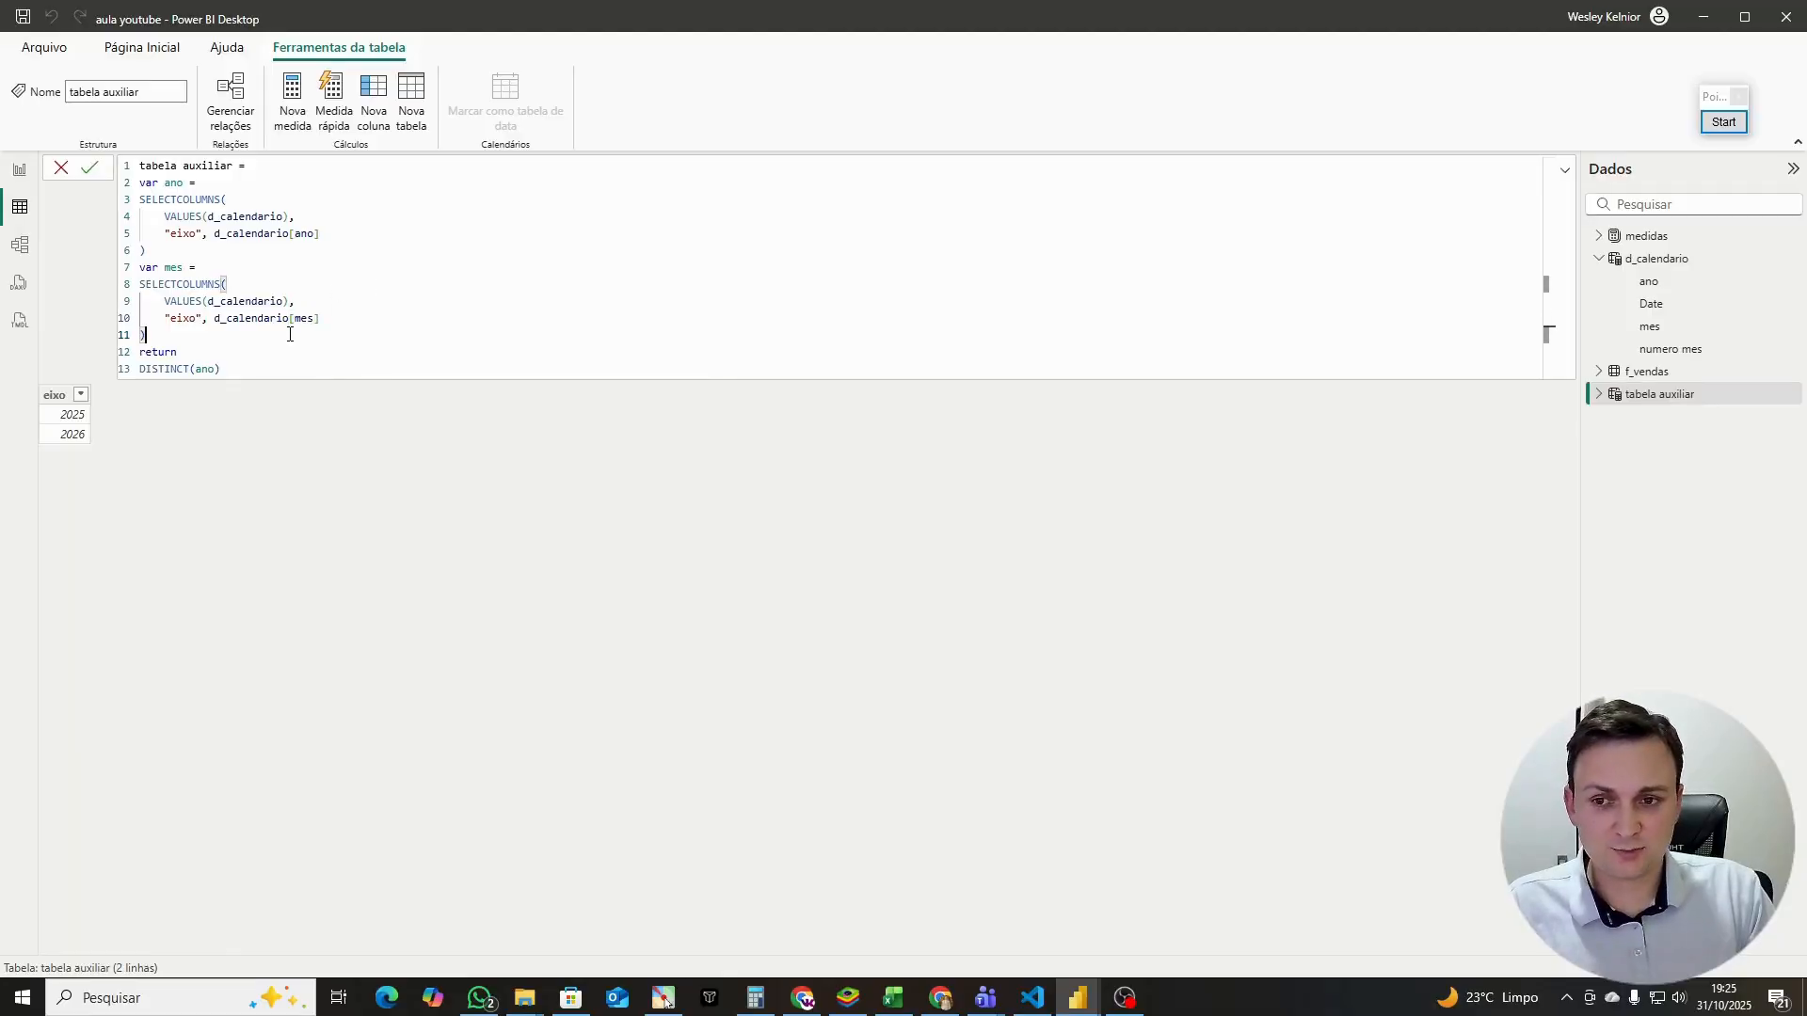
Step: Change the returned expression to DISTINCT(mes) and commit the formula
{"action": "double_click", "coordinate": [175, 267]}
{"action": "left_click_drag", "start_coordinate": [226, 369], "coordinate": [172, 369]}
{"action": "double_click", "coordinate": [205, 369]}
{"action": "type", "text": "mes"}
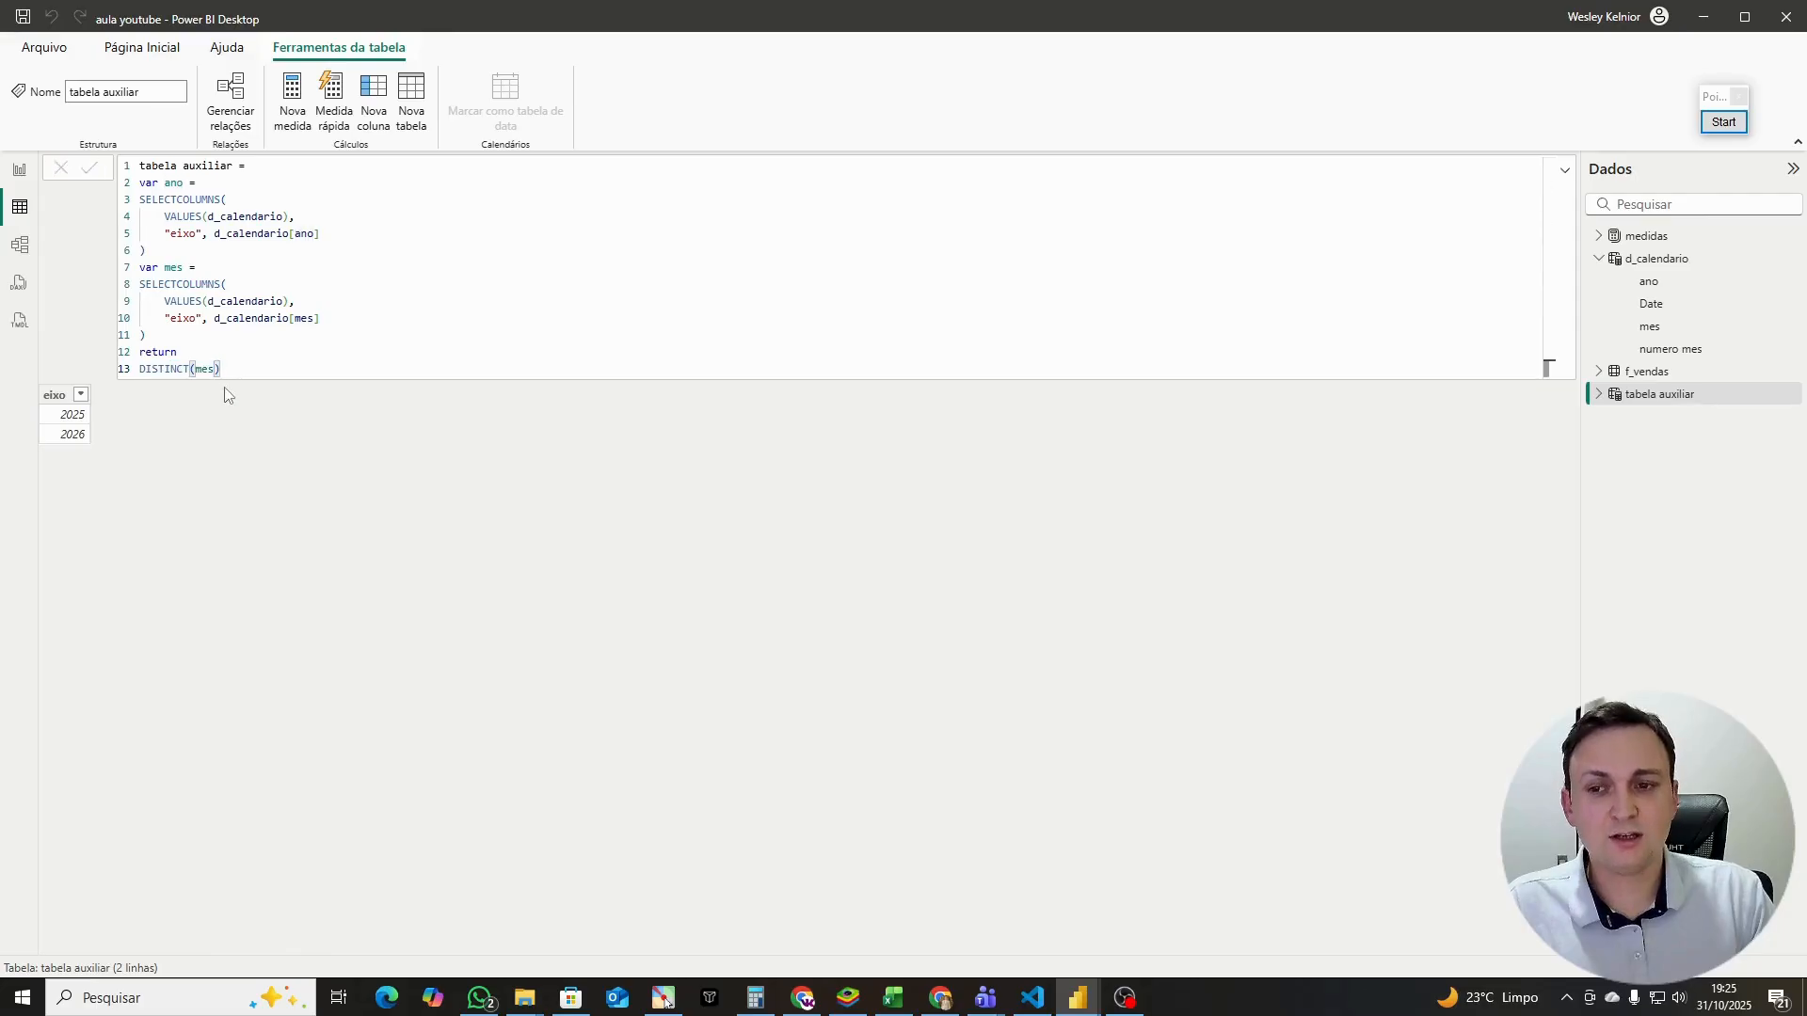
{"action": "key", "text": "Return"}
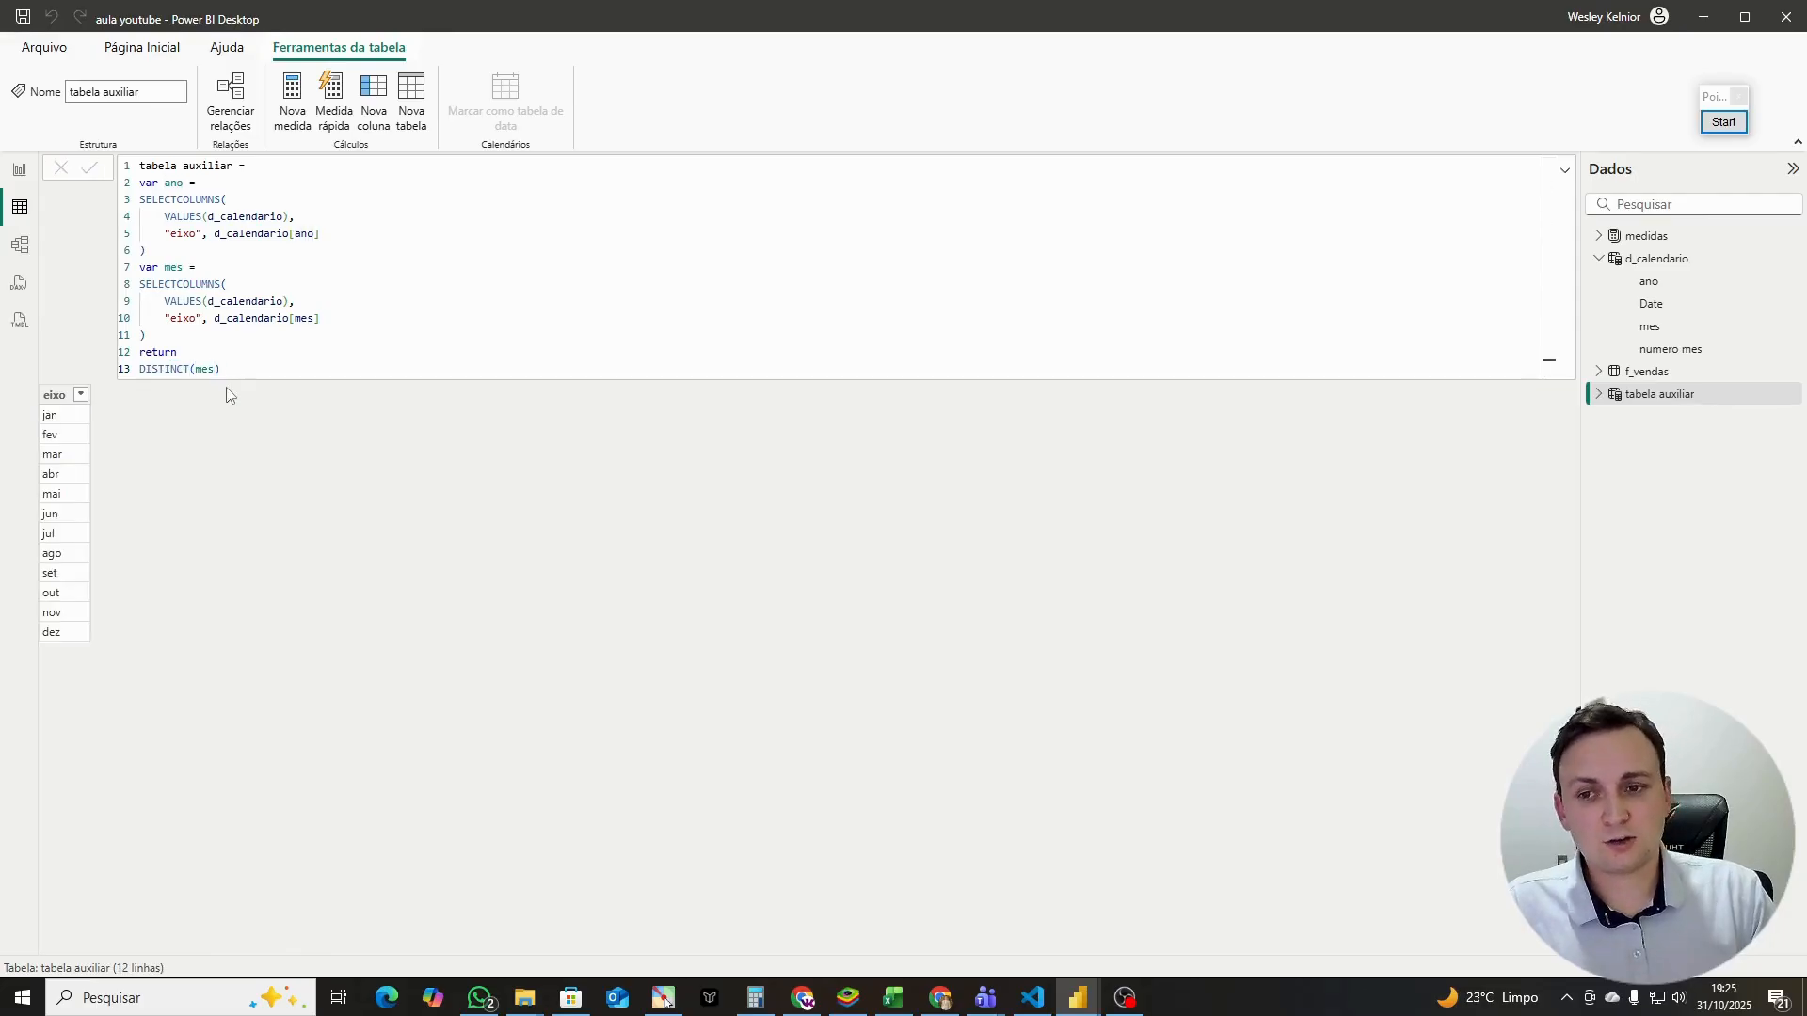
Step: Circle the mes column reference and the mes variable name with the annotation pen, and clear the annotations
{"action": "left_click", "coordinate": [1723, 121]}
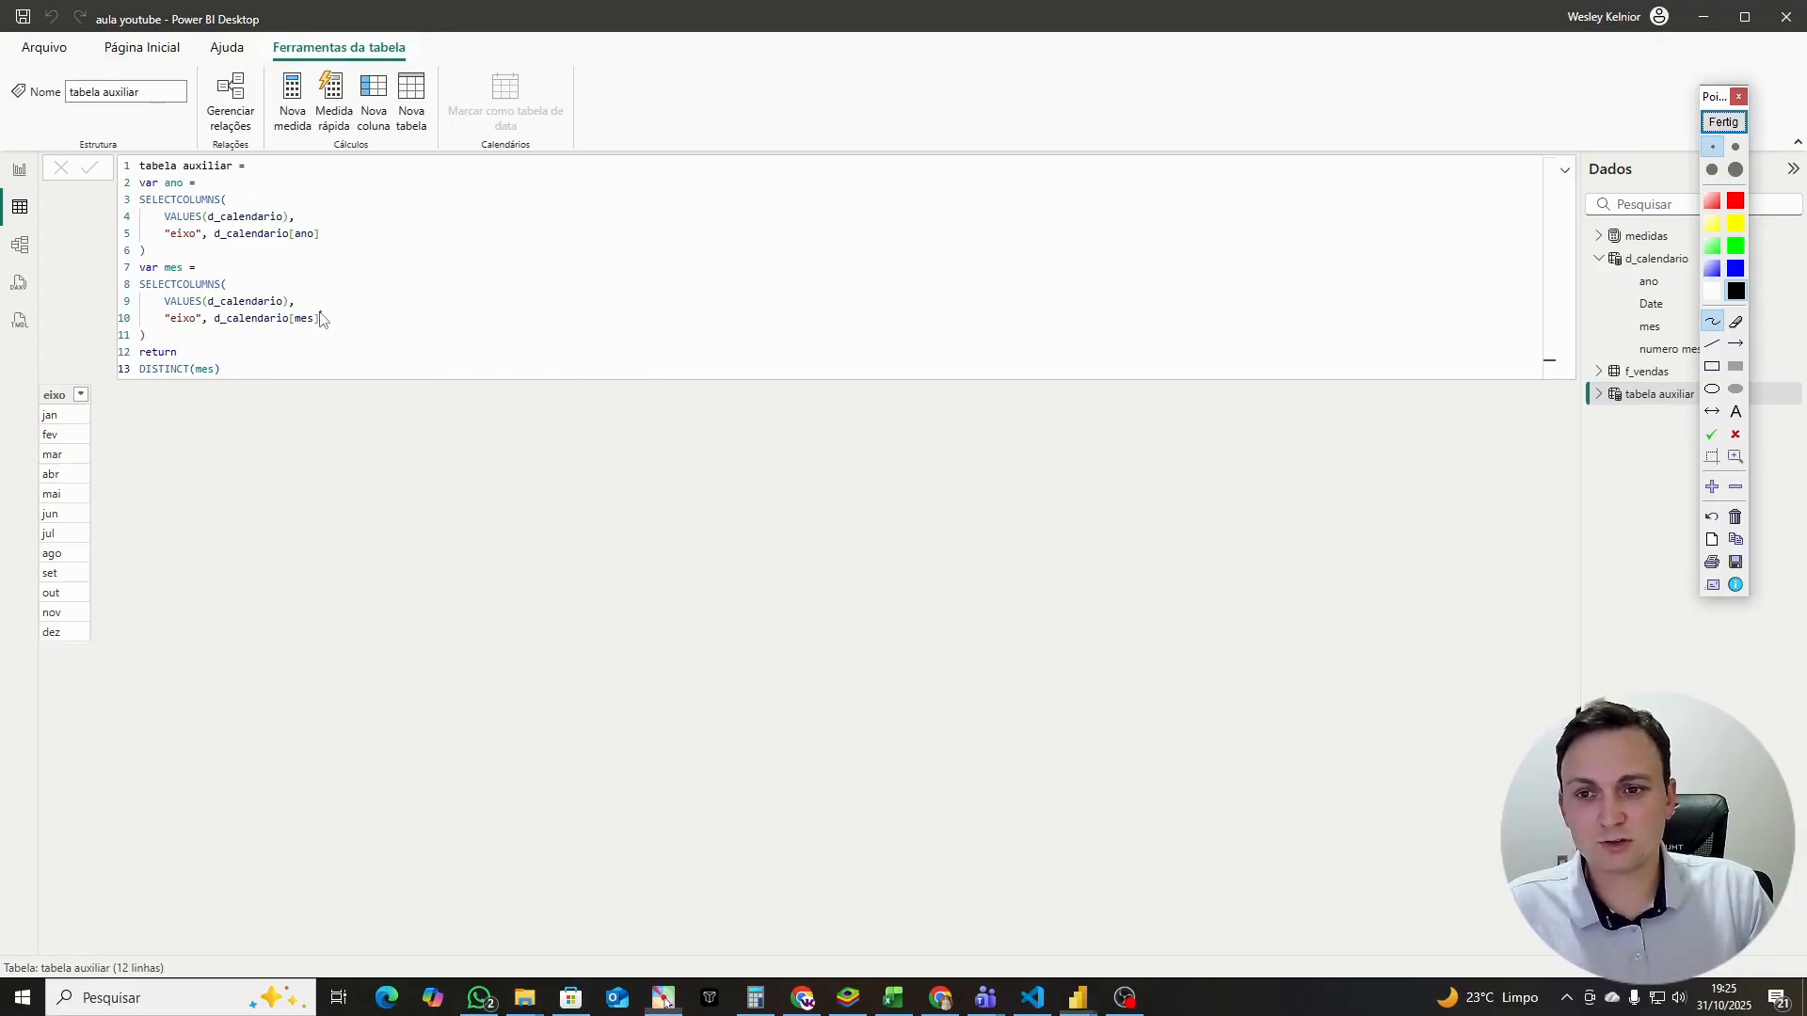
{"action": "mouse_move", "coordinate": [318, 314]}
{"action": "left_mouse_down"}
{"action": "mouse_move", "coordinate": [291, 326]}
{"action": "mouse_move", "coordinate": [310, 307]}
{"action": "left_mouse_up"}
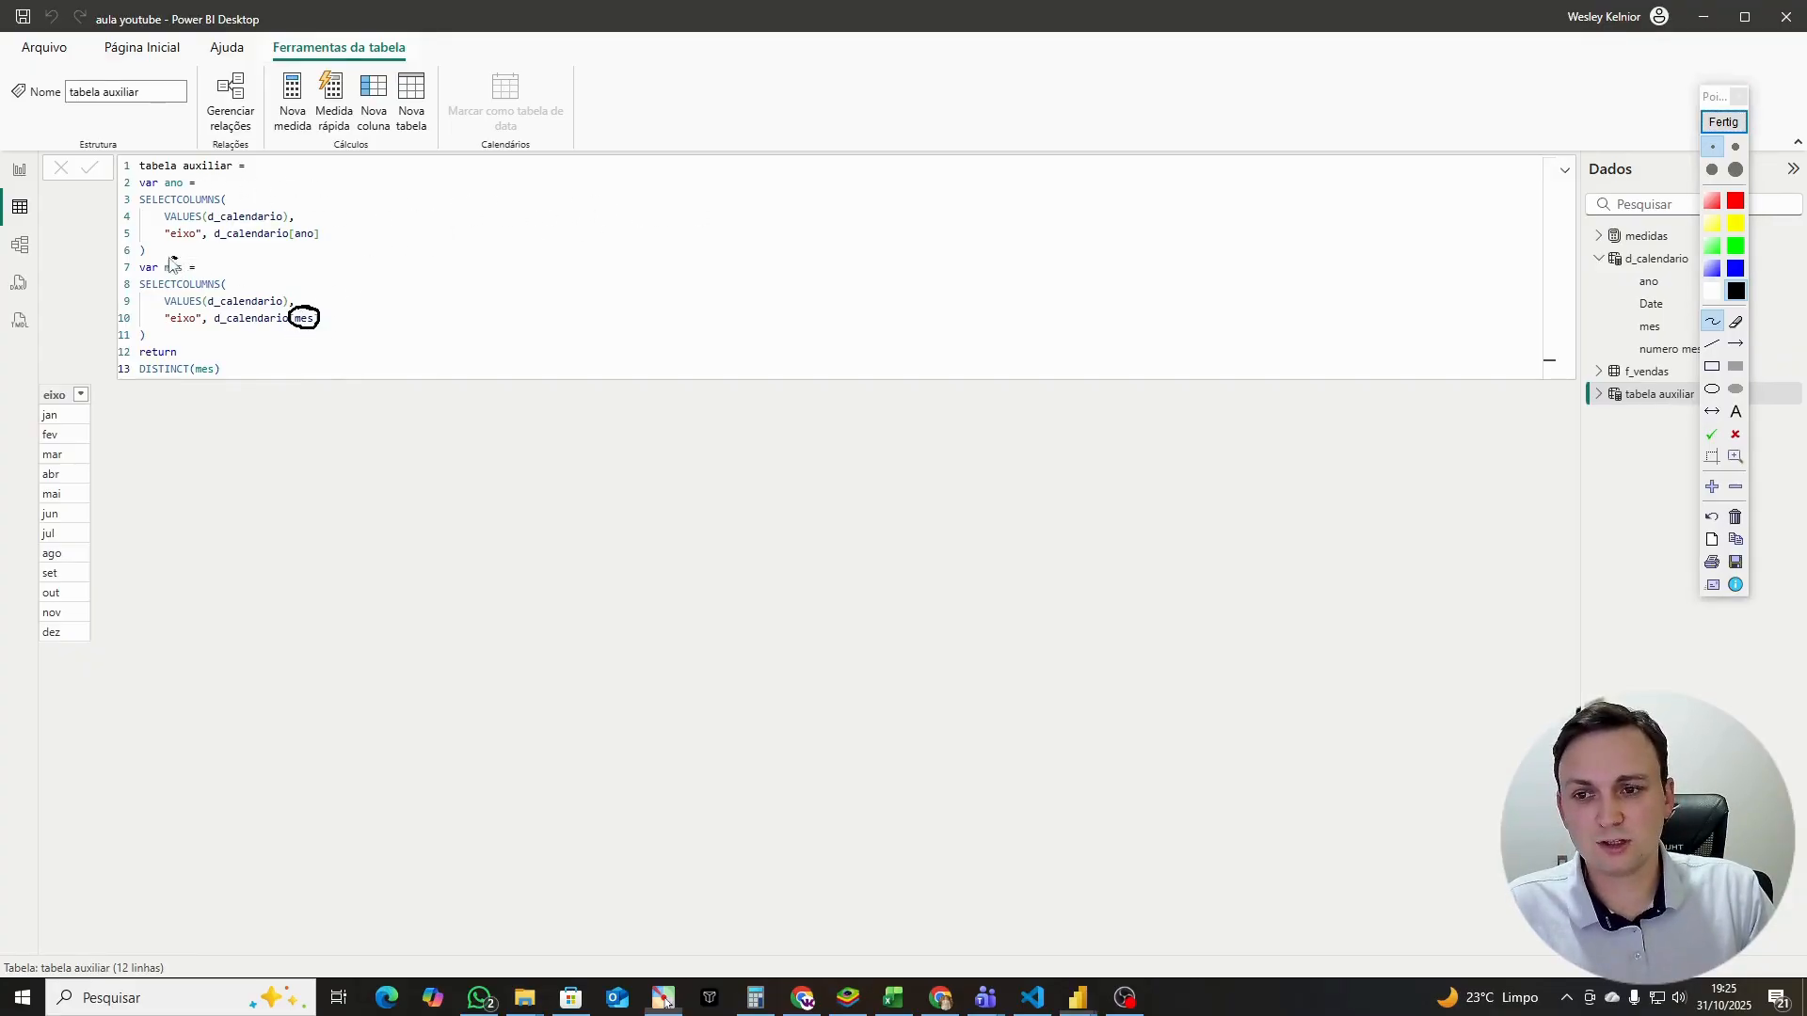
{"action": "mouse_move", "coordinate": [172, 264]}
{"action": "left_mouse_down"}
{"action": "mouse_move", "coordinate": [193, 282]}
{"action": "mouse_move", "coordinate": [177, 257]}
{"action": "left_mouse_up"}
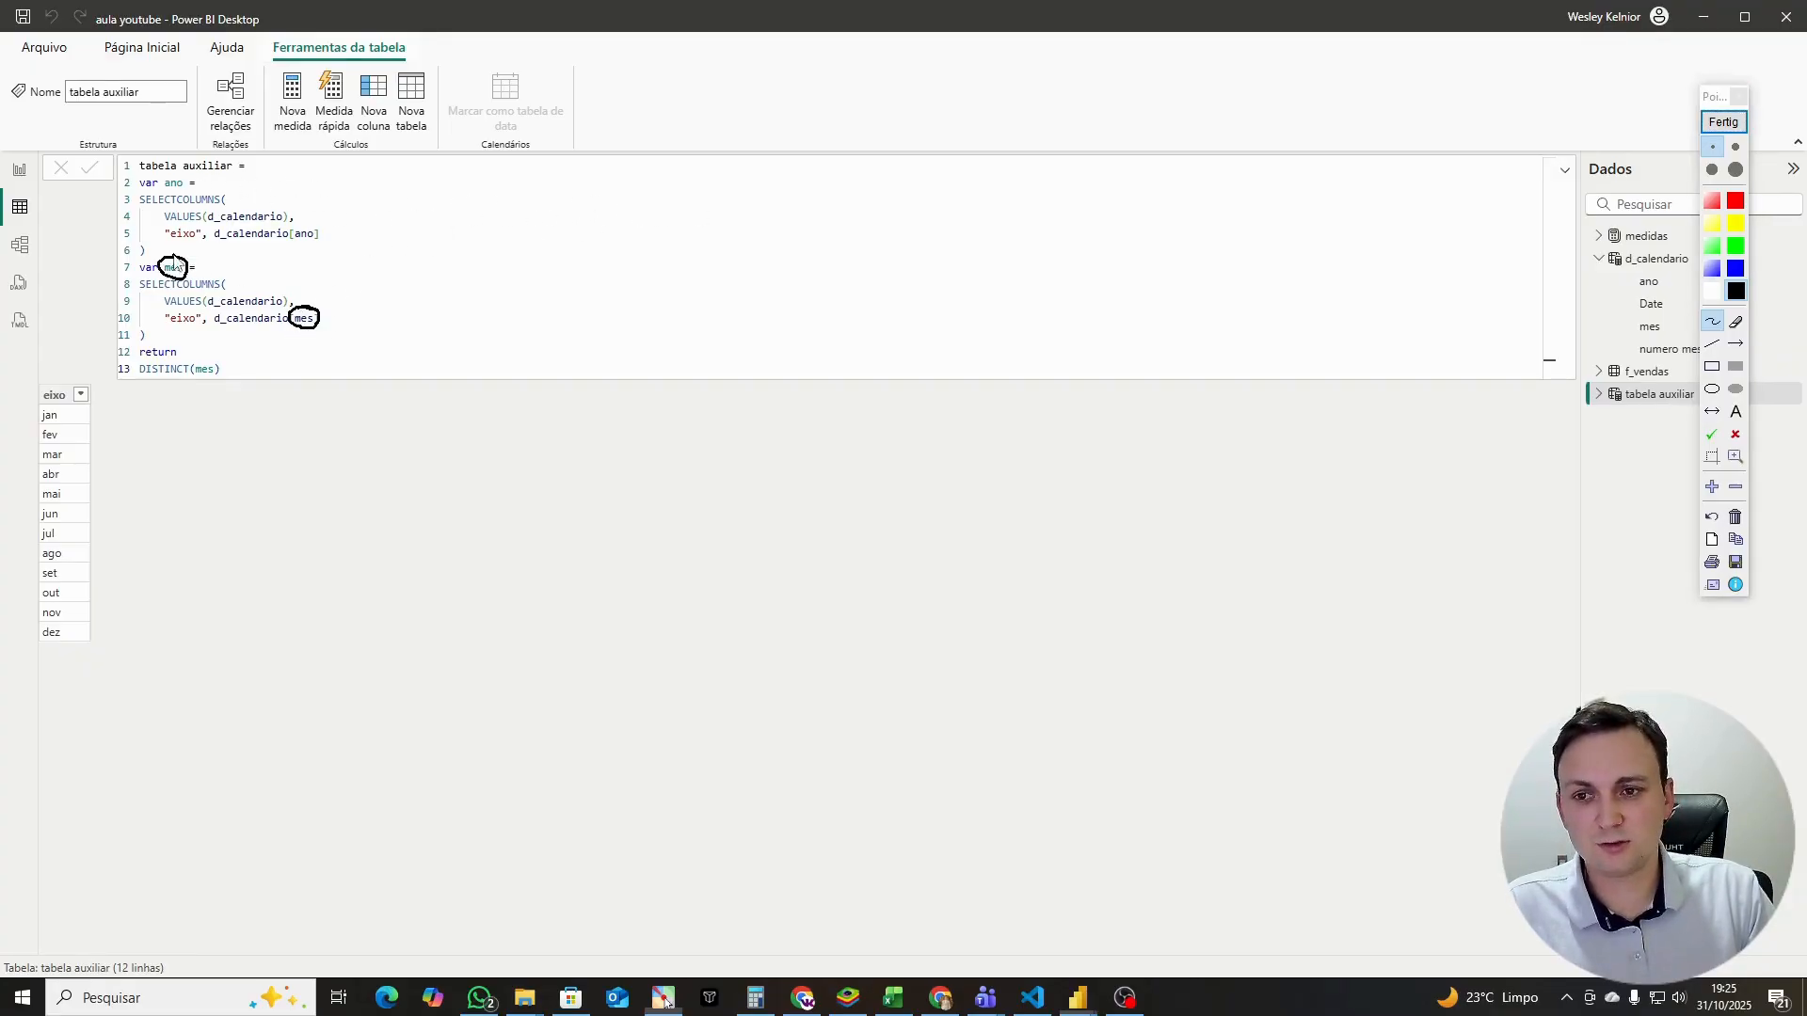
{"action": "left_click", "coordinate": [1724, 122]}
Step: Undo the mes variable block and its use in DISTINCT, and commit the formula returning DISTINCT(ano)
{"action": "left_click_drag", "start_coordinate": [148, 336], "coordinate": [135, 270]}
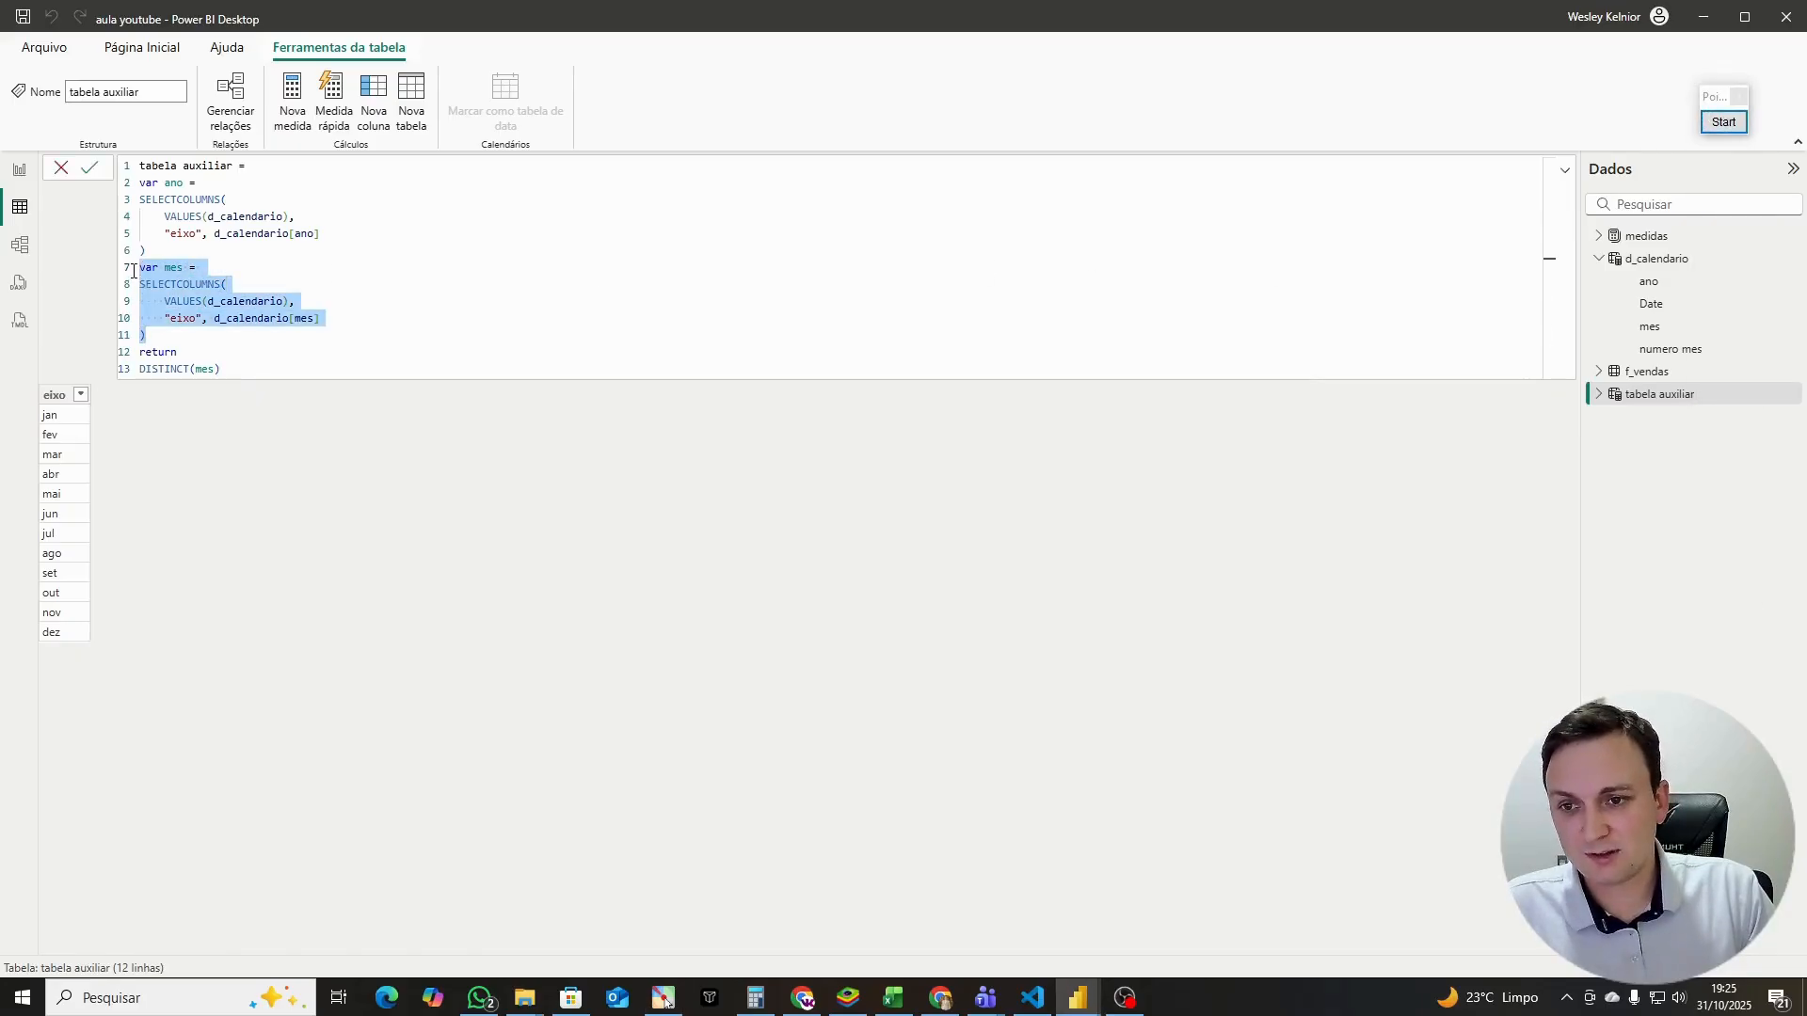
{"action": "key", "text": "ctrl+z"}
{"action": "key", "text": "ctrl+z"}
{"action": "key", "text": "ctrl+z"}
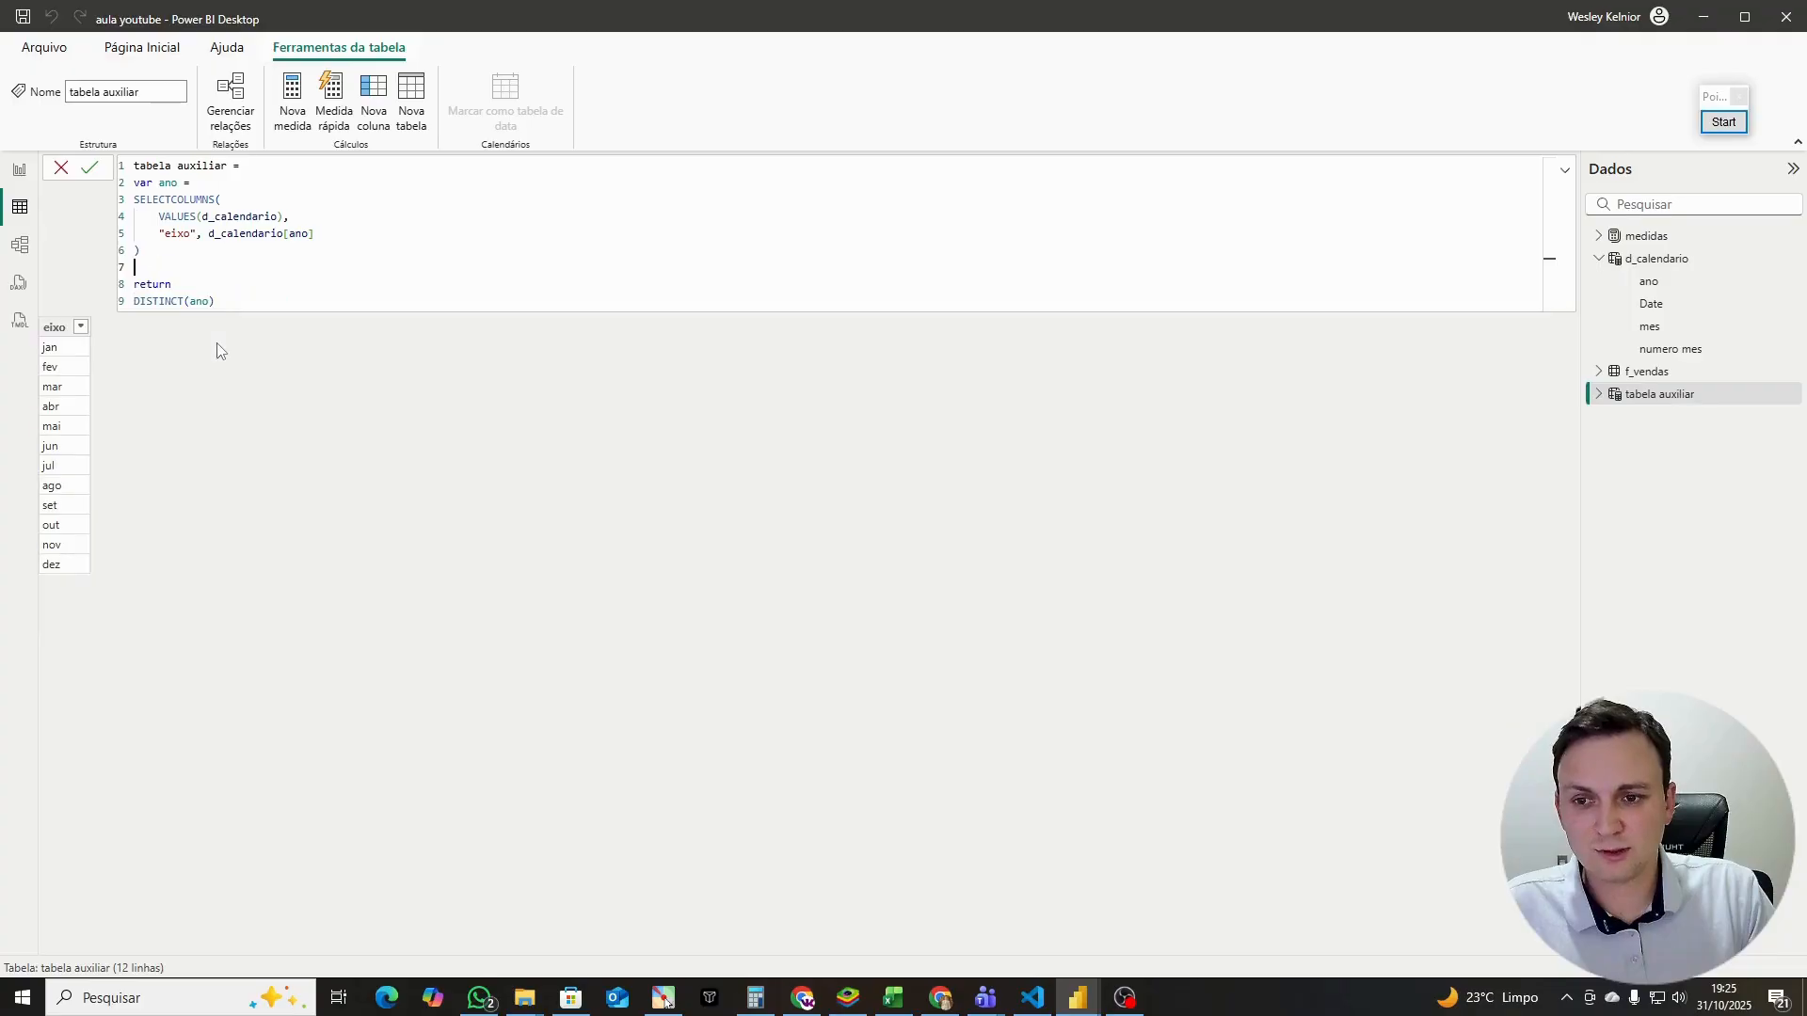
{"action": "double_click", "coordinate": [151, 284]}
{"action": "key", "text": "Return"}
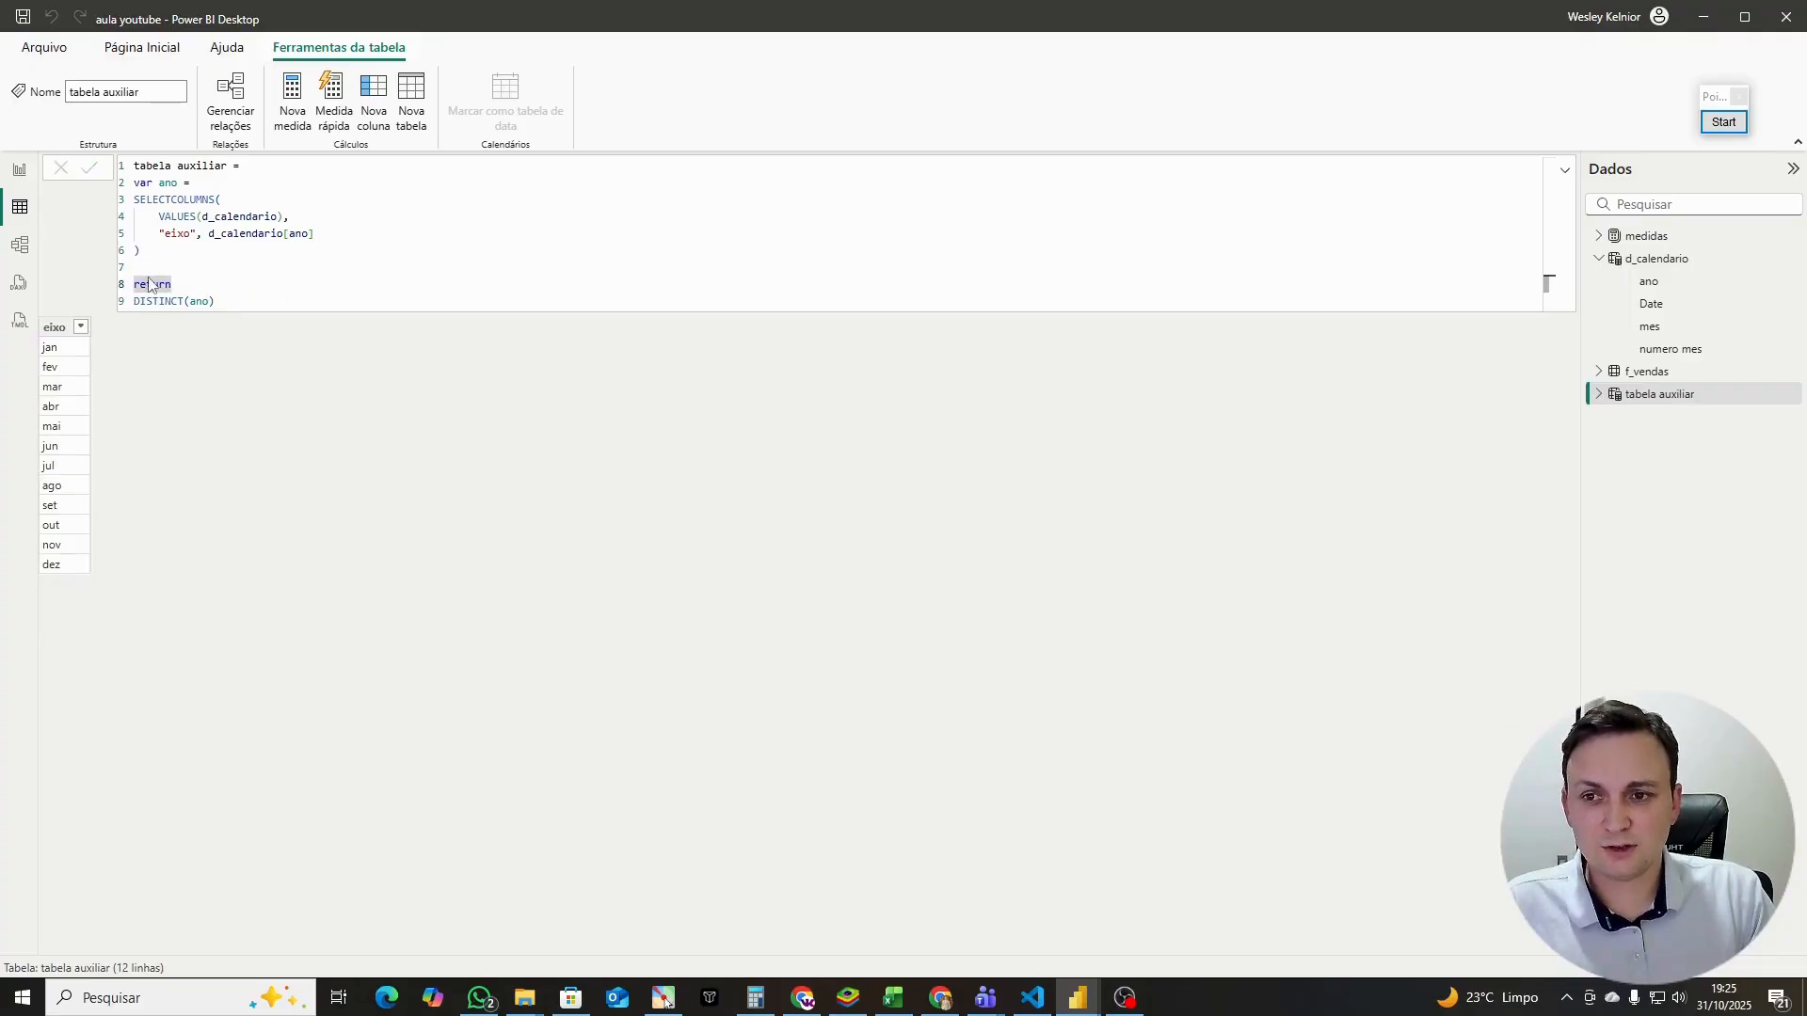
Step: Duplicate the var ano block directly below itself and select every occurrence of ano in the formula
{"action": "left_click", "coordinate": [163, 272]}
{"action": "left_click_drag", "start_coordinate": [166, 254], "coordinate": [133, 183]}
{"action": "key", "text": "ctrl+c"}
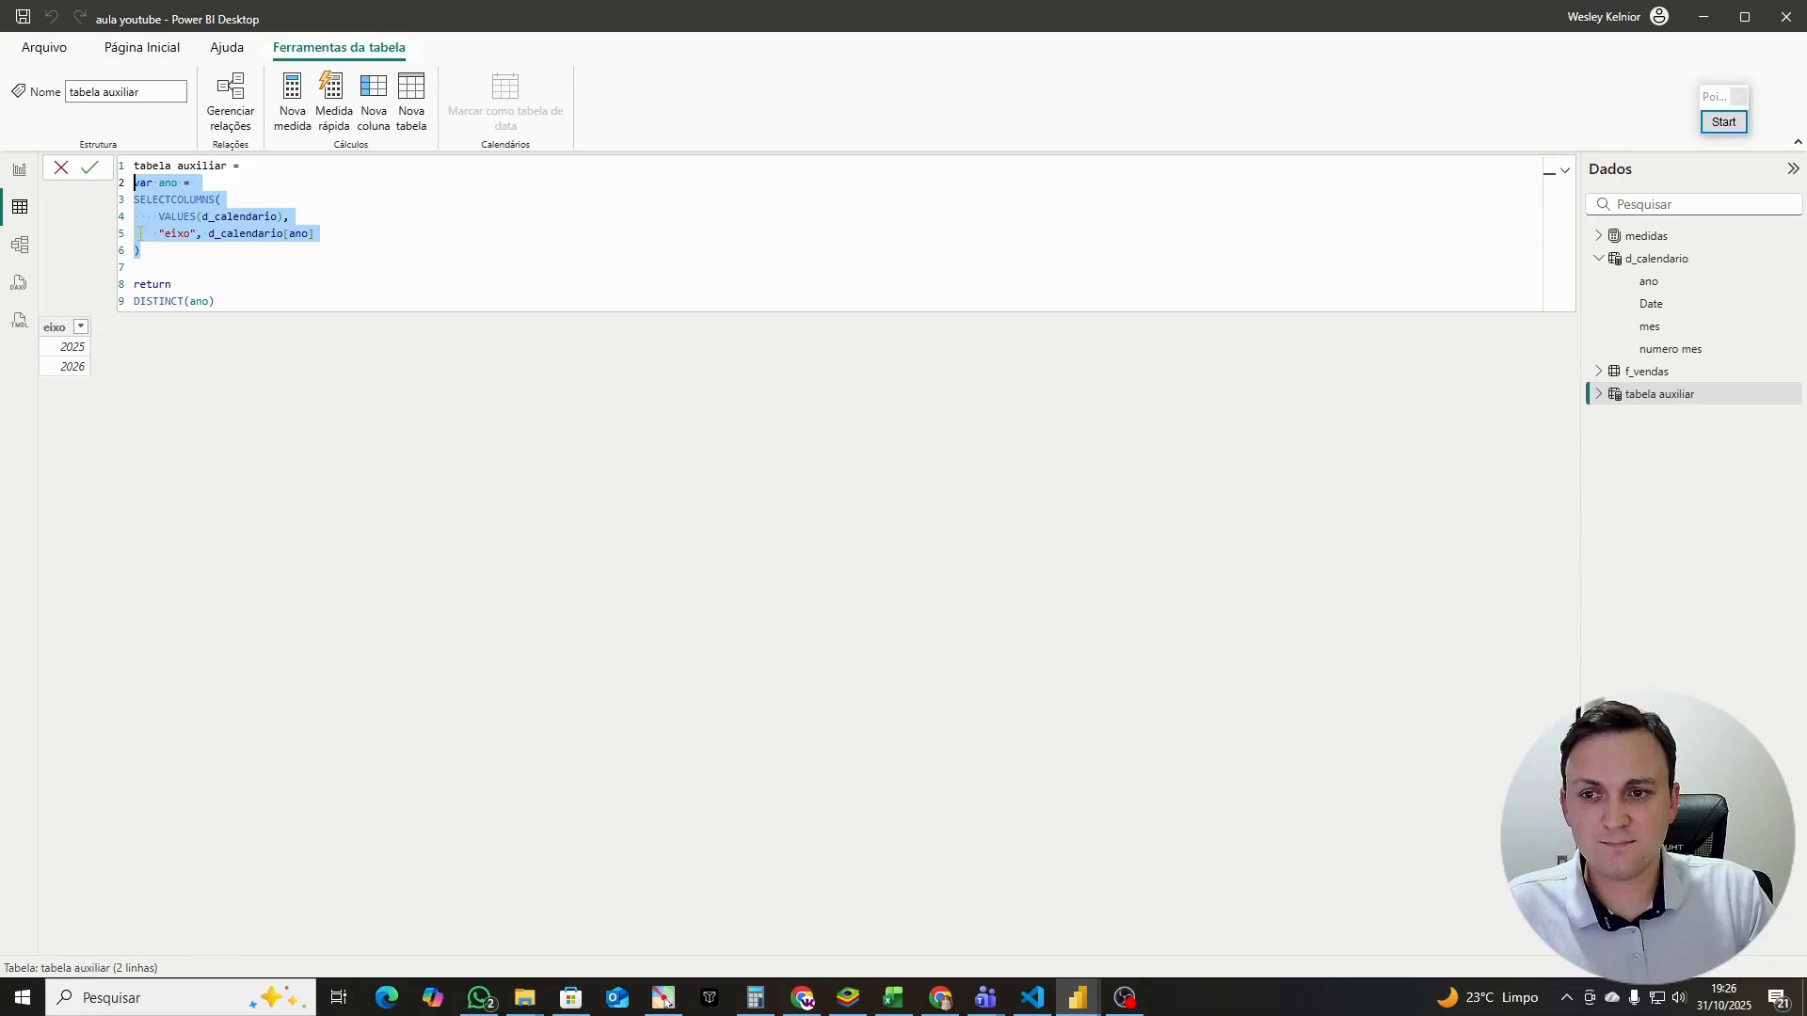
{"action": "left_click", "coordinate": [146, 255]}
{"action": "key", "text": "ctrl+v"}
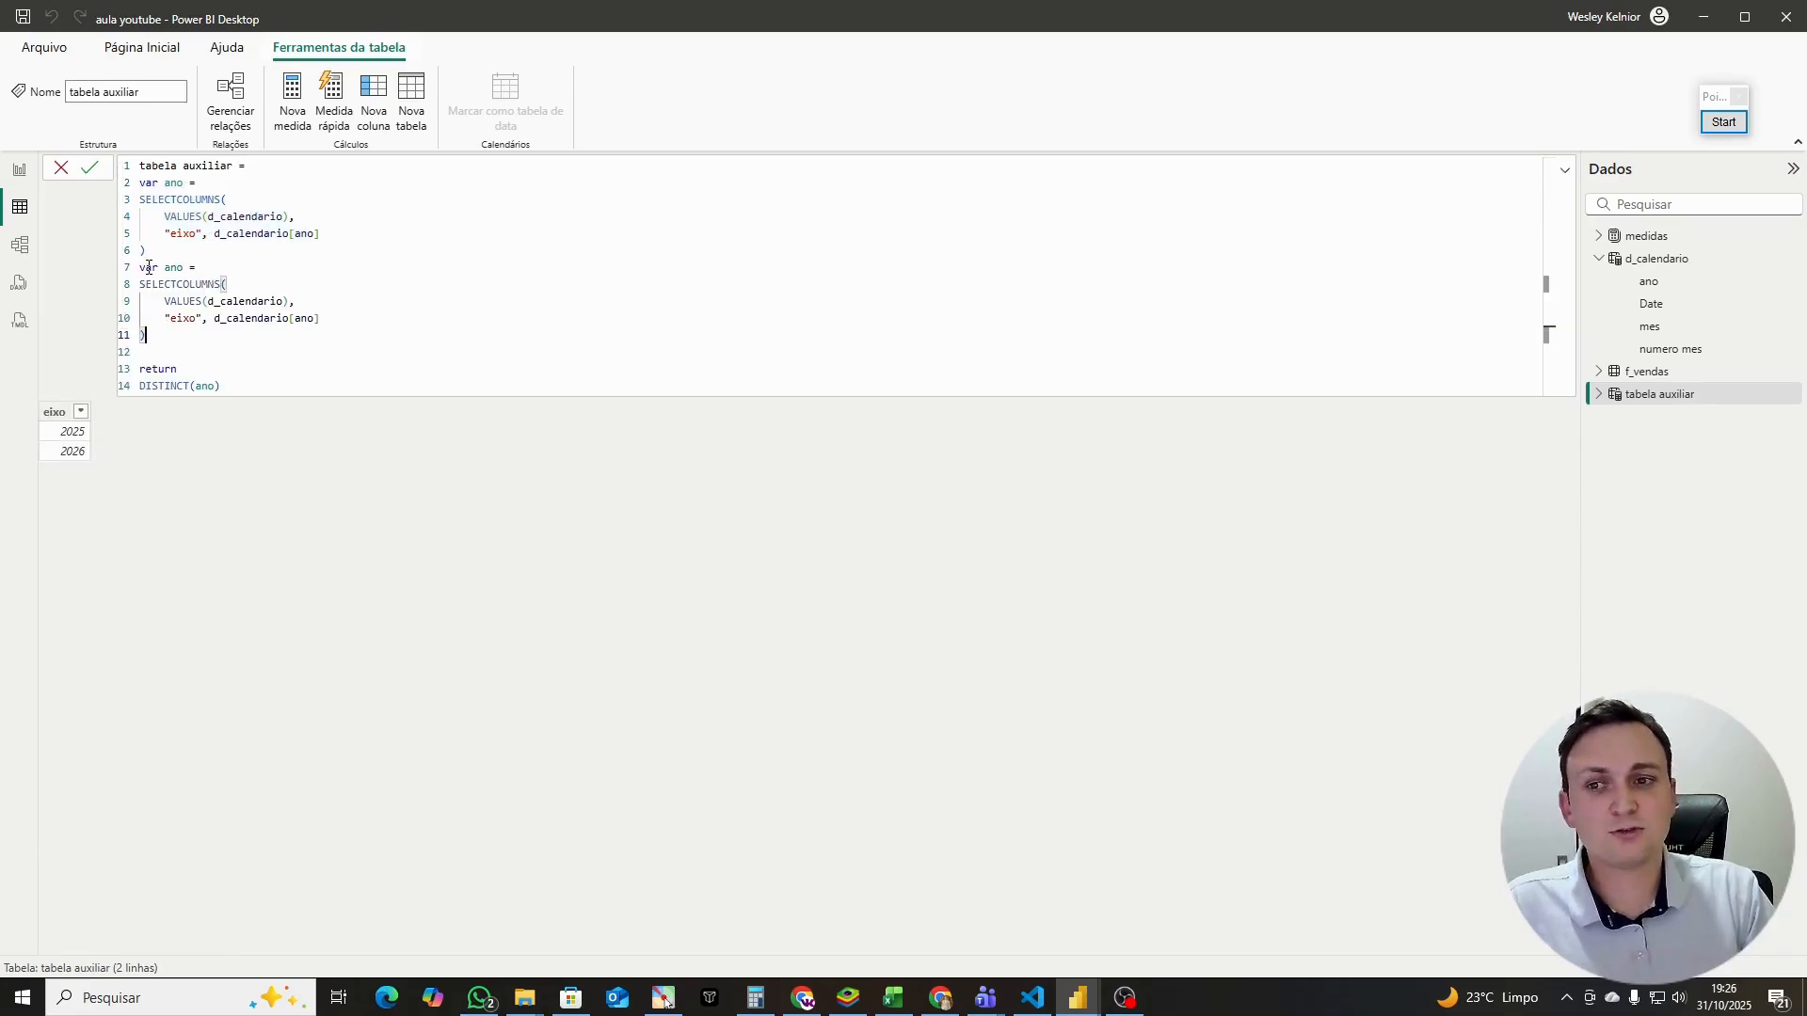
{"action": "double_click", "coordinate": [168, 269]}
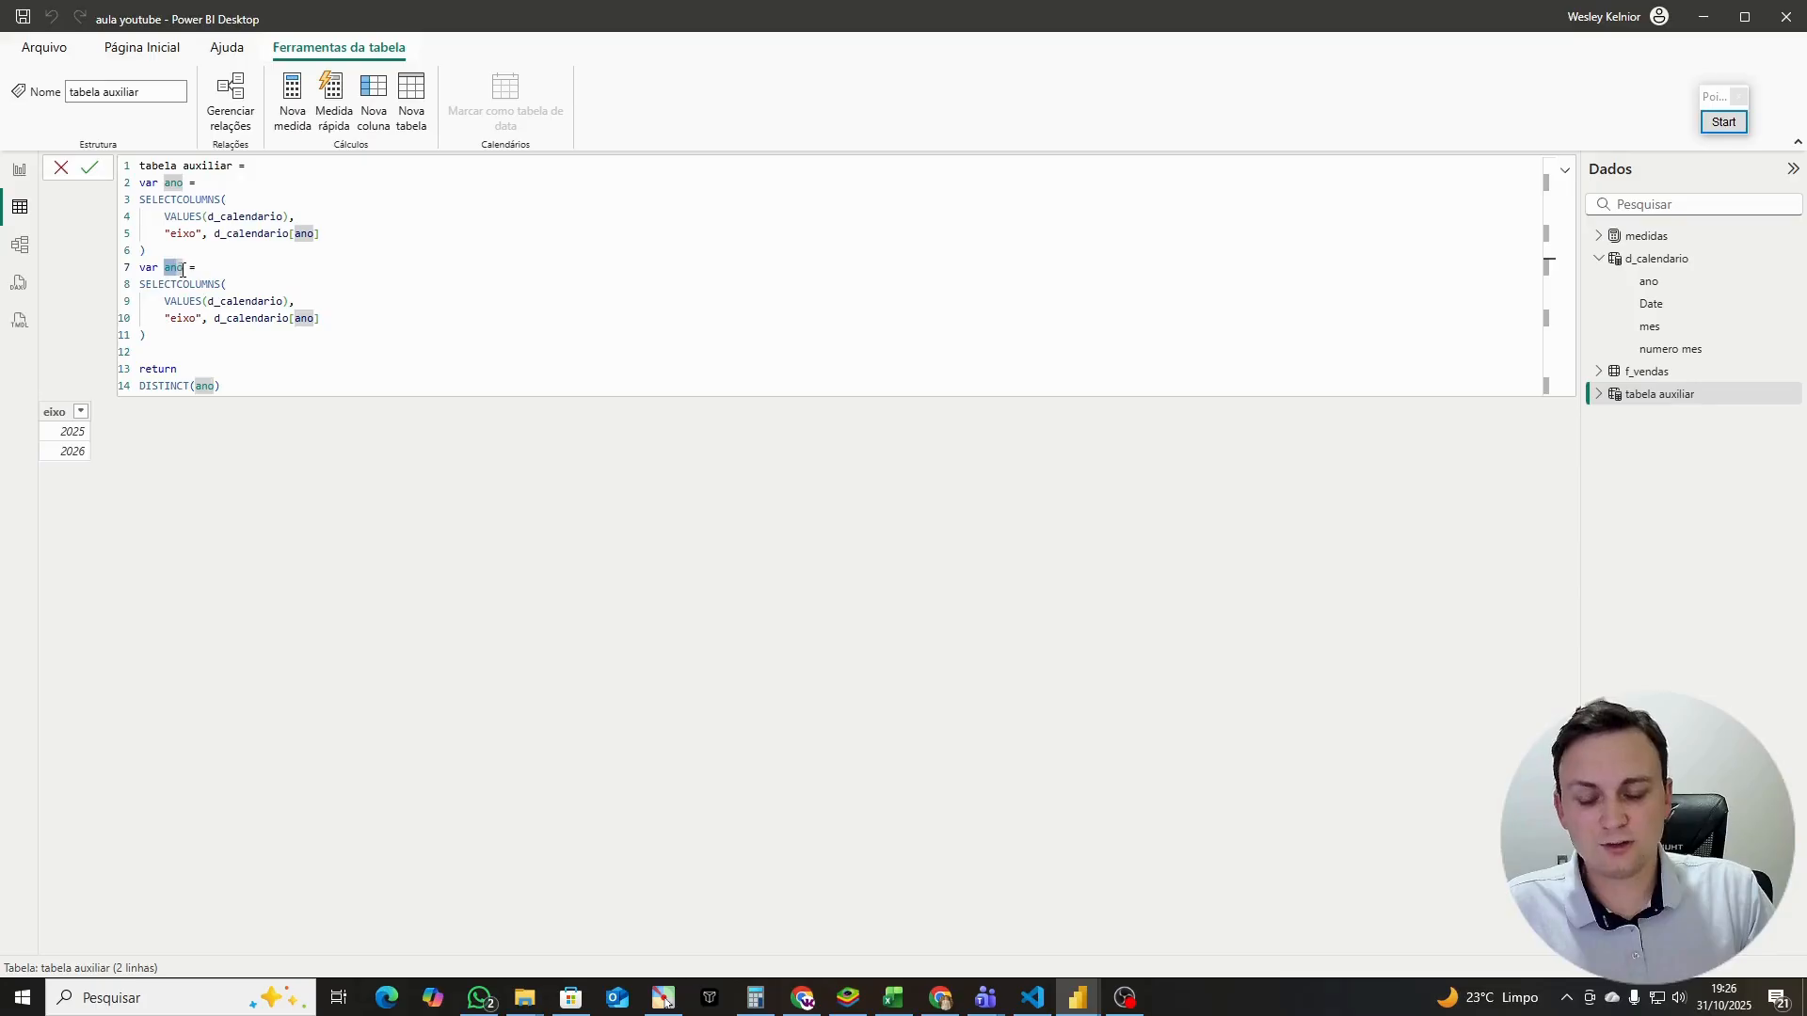
{"action": "key", "text": "ctrl+shift+l"}
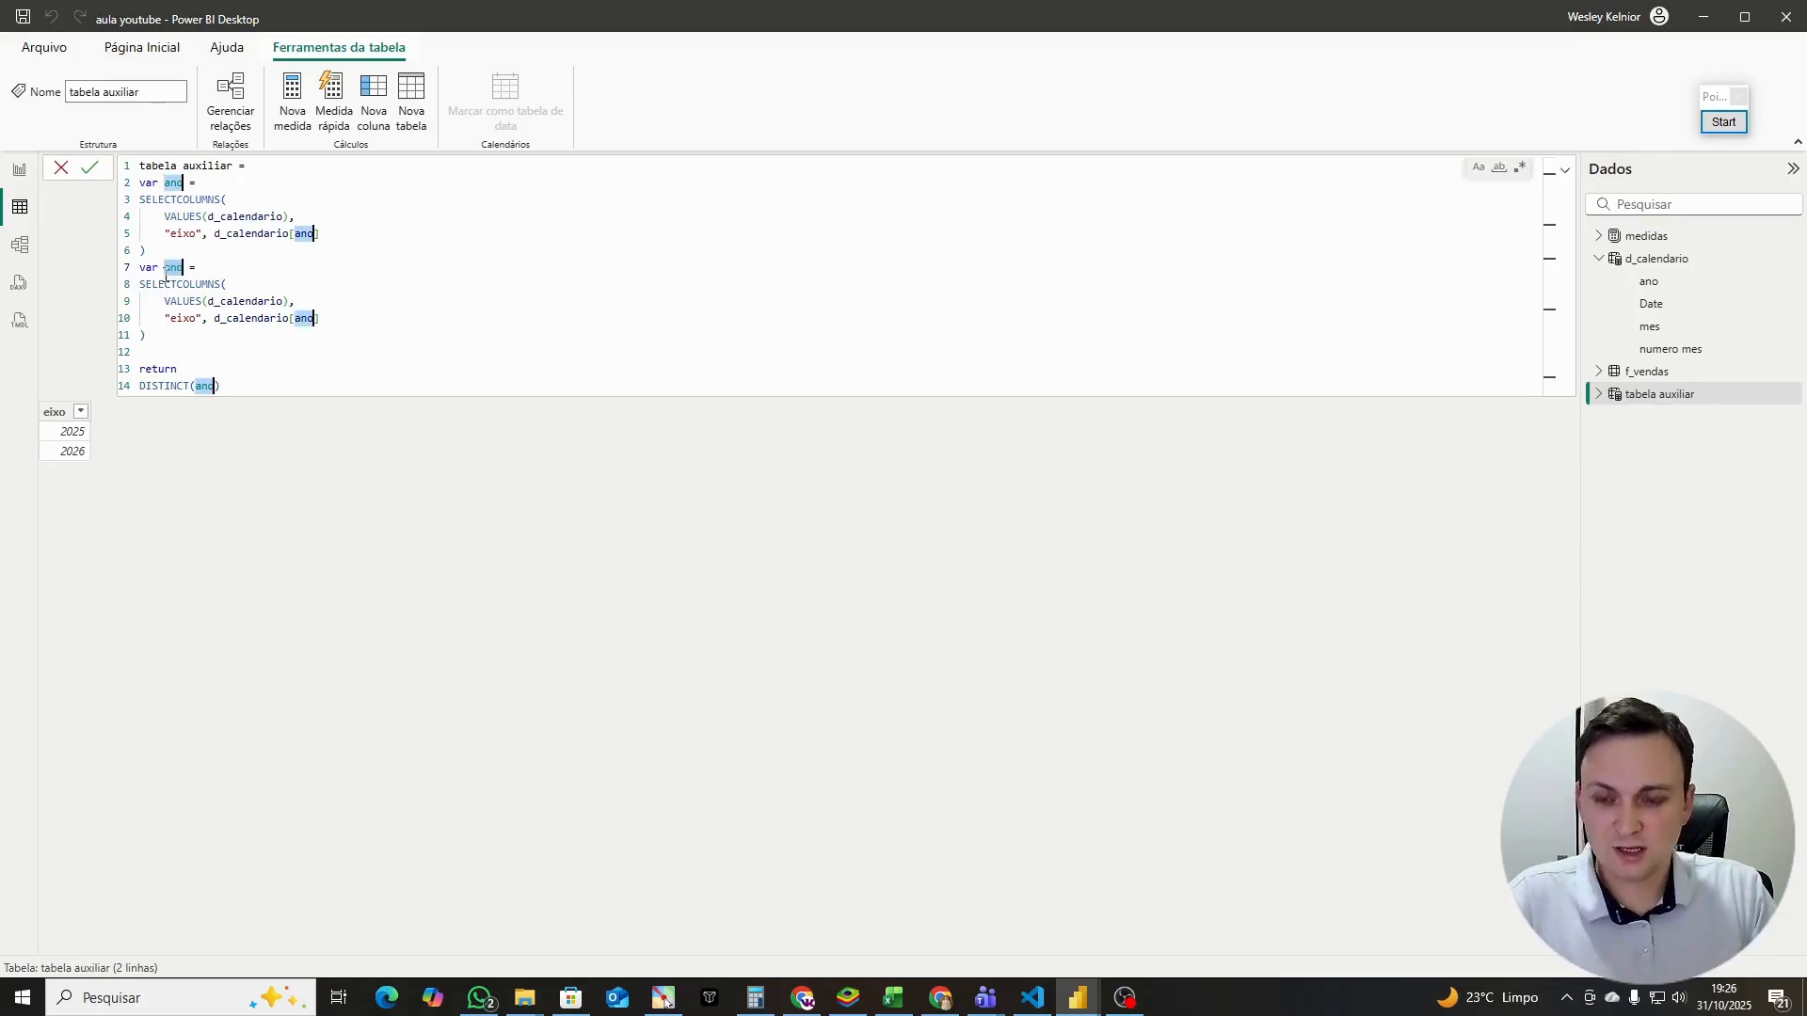
Step: Mark the selected occurrences of ano with the annotation pen, and clear the annotations
{"action": "left_click", "coordinate": [1724, 122]}
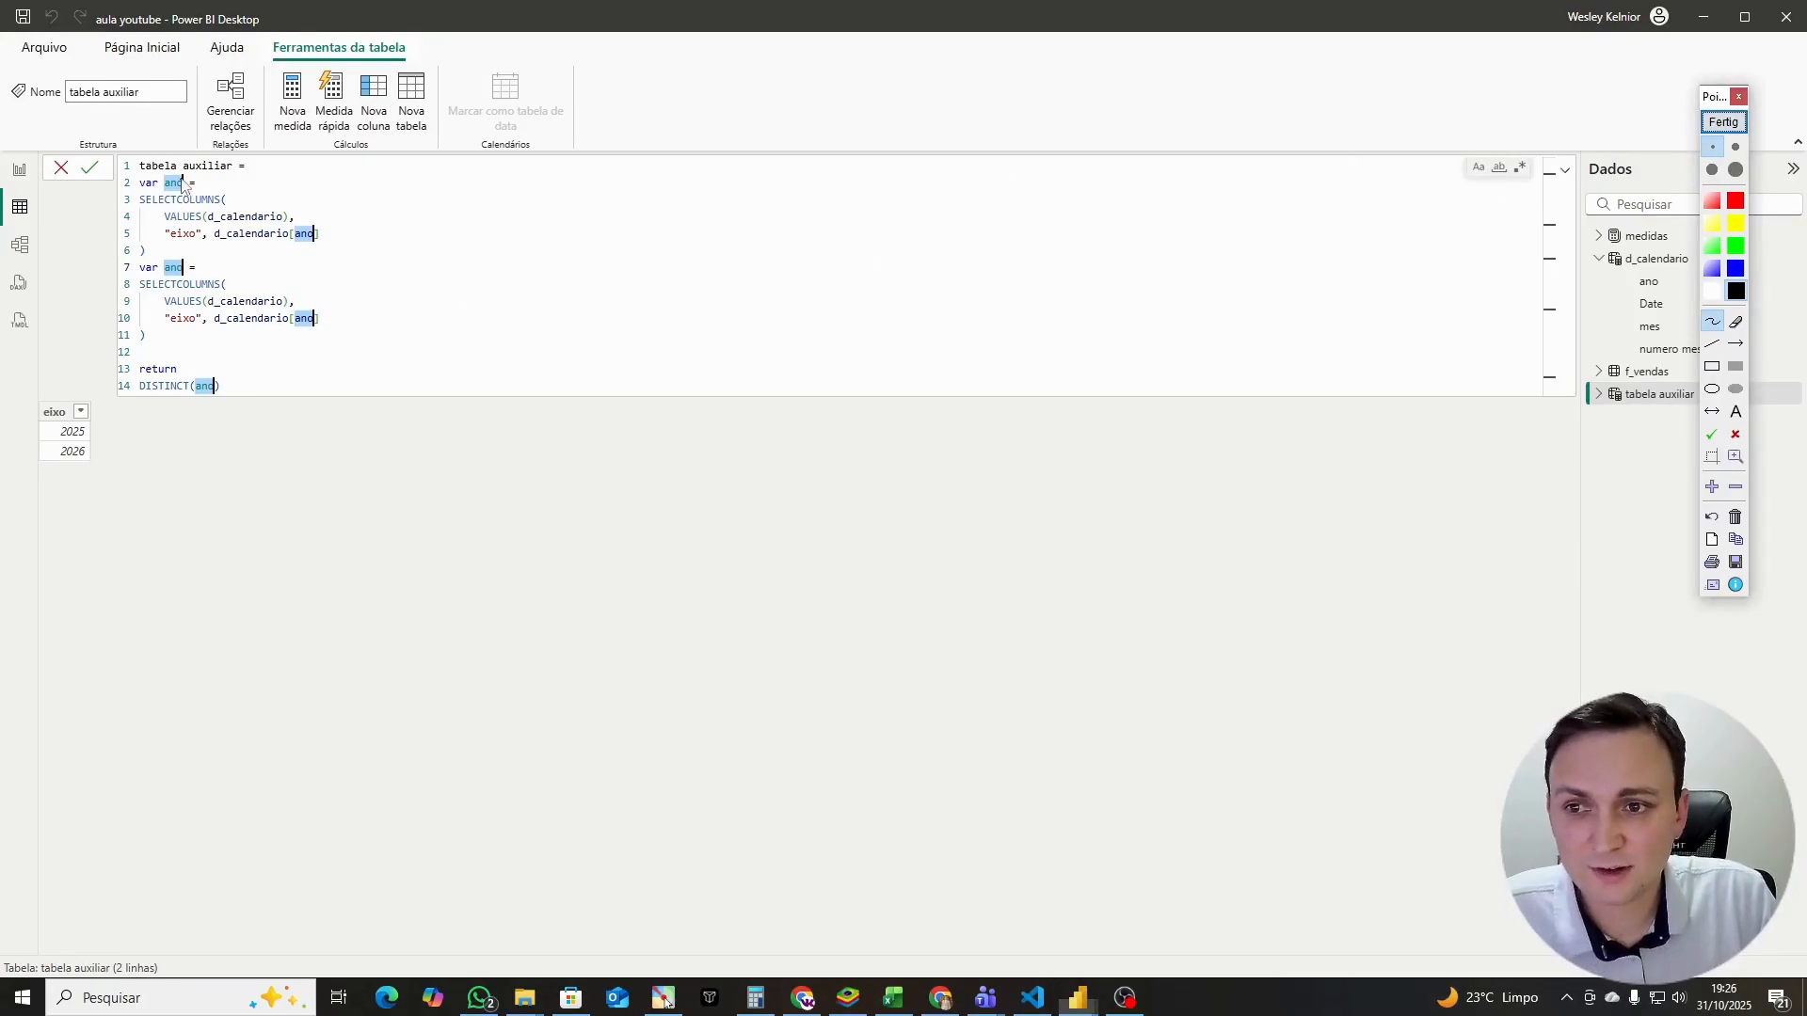
{"action": "mouse_move", "coordinate": [184, 174]}
{"action": "left_mouse_down"}
{"action": "mouse_move", "coordinate": [200, 195]}
{"action": "mouse_move", "coordinate": [198, 178]}
{"action": "left_mouse_up"}
{"action": "mouse_move", "coordinate": [320, 219]}
{"action": "left_mouse_down"}
{"action": "mouse_move", "coordinate": [327, 242]}
{"action": "mouse_move", "coordinate": [292, 247]}
{"action": "mouse_move", "coordinate": [284, 217]}
{"action": "left_mouse_up"}
{"action": "mouse_move", "coordinate": [188, 252]}
{"action": "left_mouse_down"}
{"action": "mouse_move", "coordinate": [162, 271]}
{"action": "mouse_move", "coordinate": [193, 253]}
{"action": "left_mouse_up"}
{"action": "left_click", "coordinate": [1717, 128]}
{"action": "left_click", "coordinate": [1717, 128]}
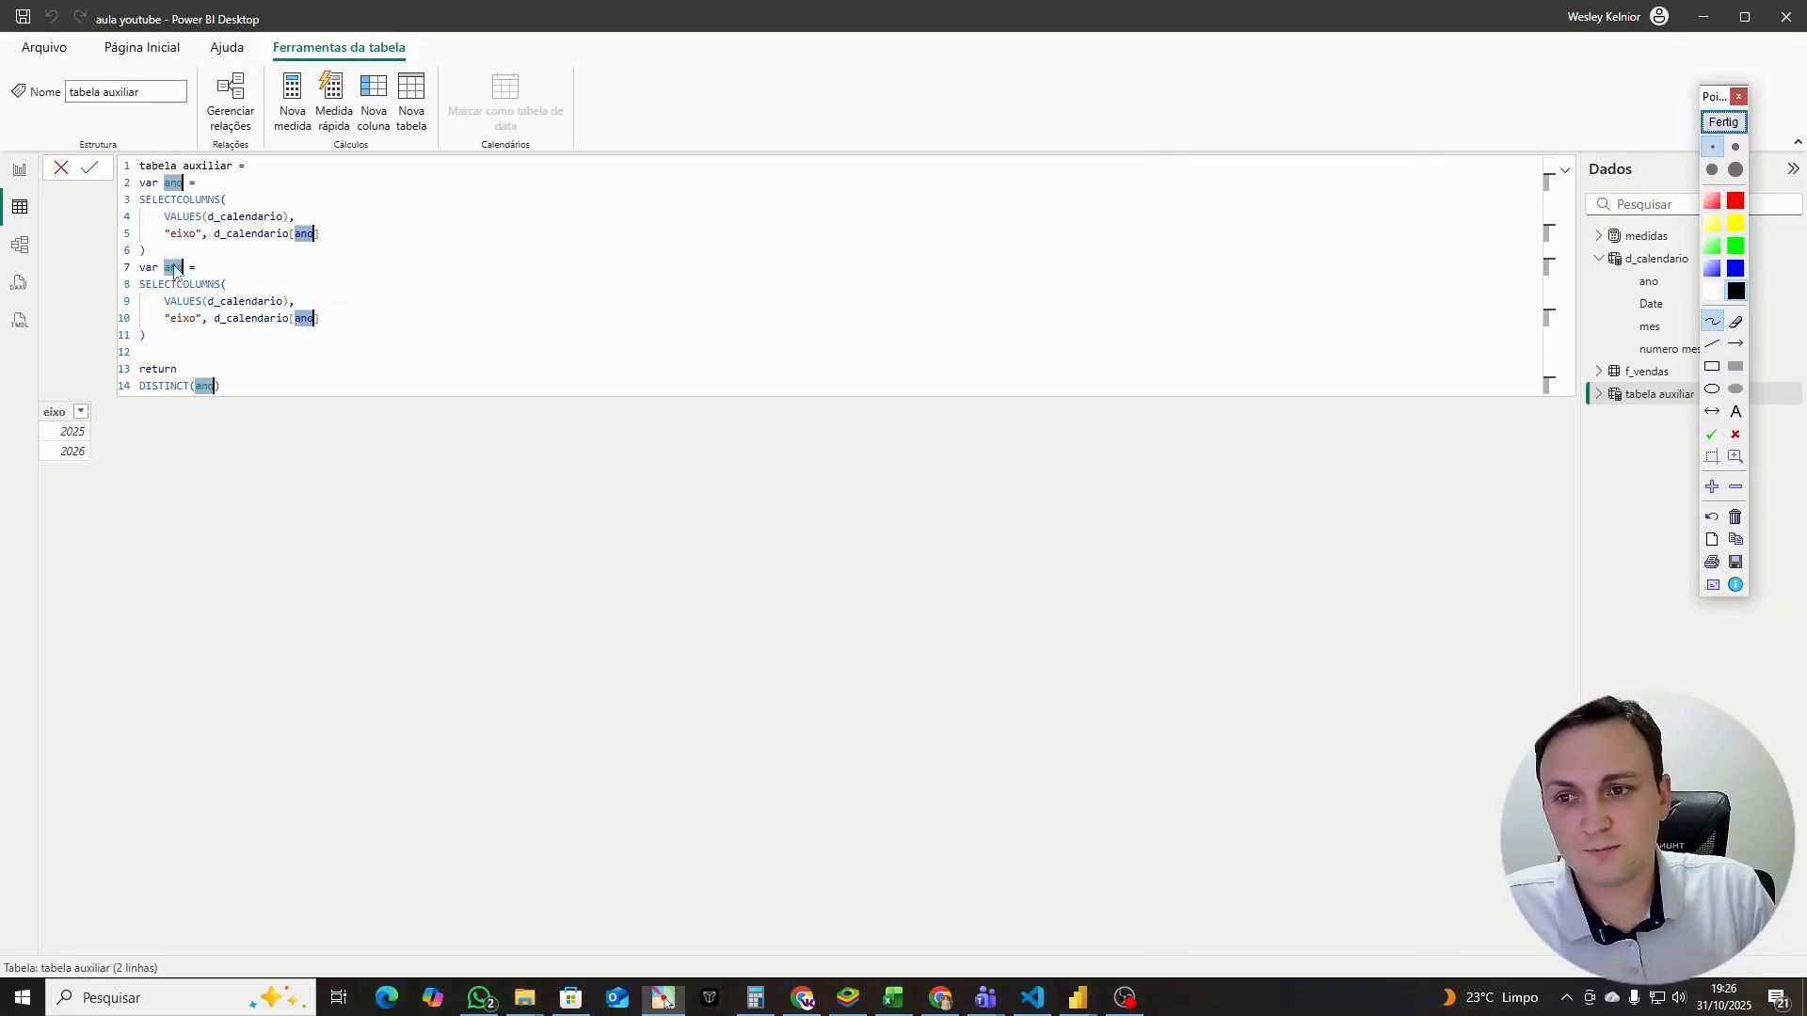
{"action": "left_click", "coordinate": [1720, 124]}
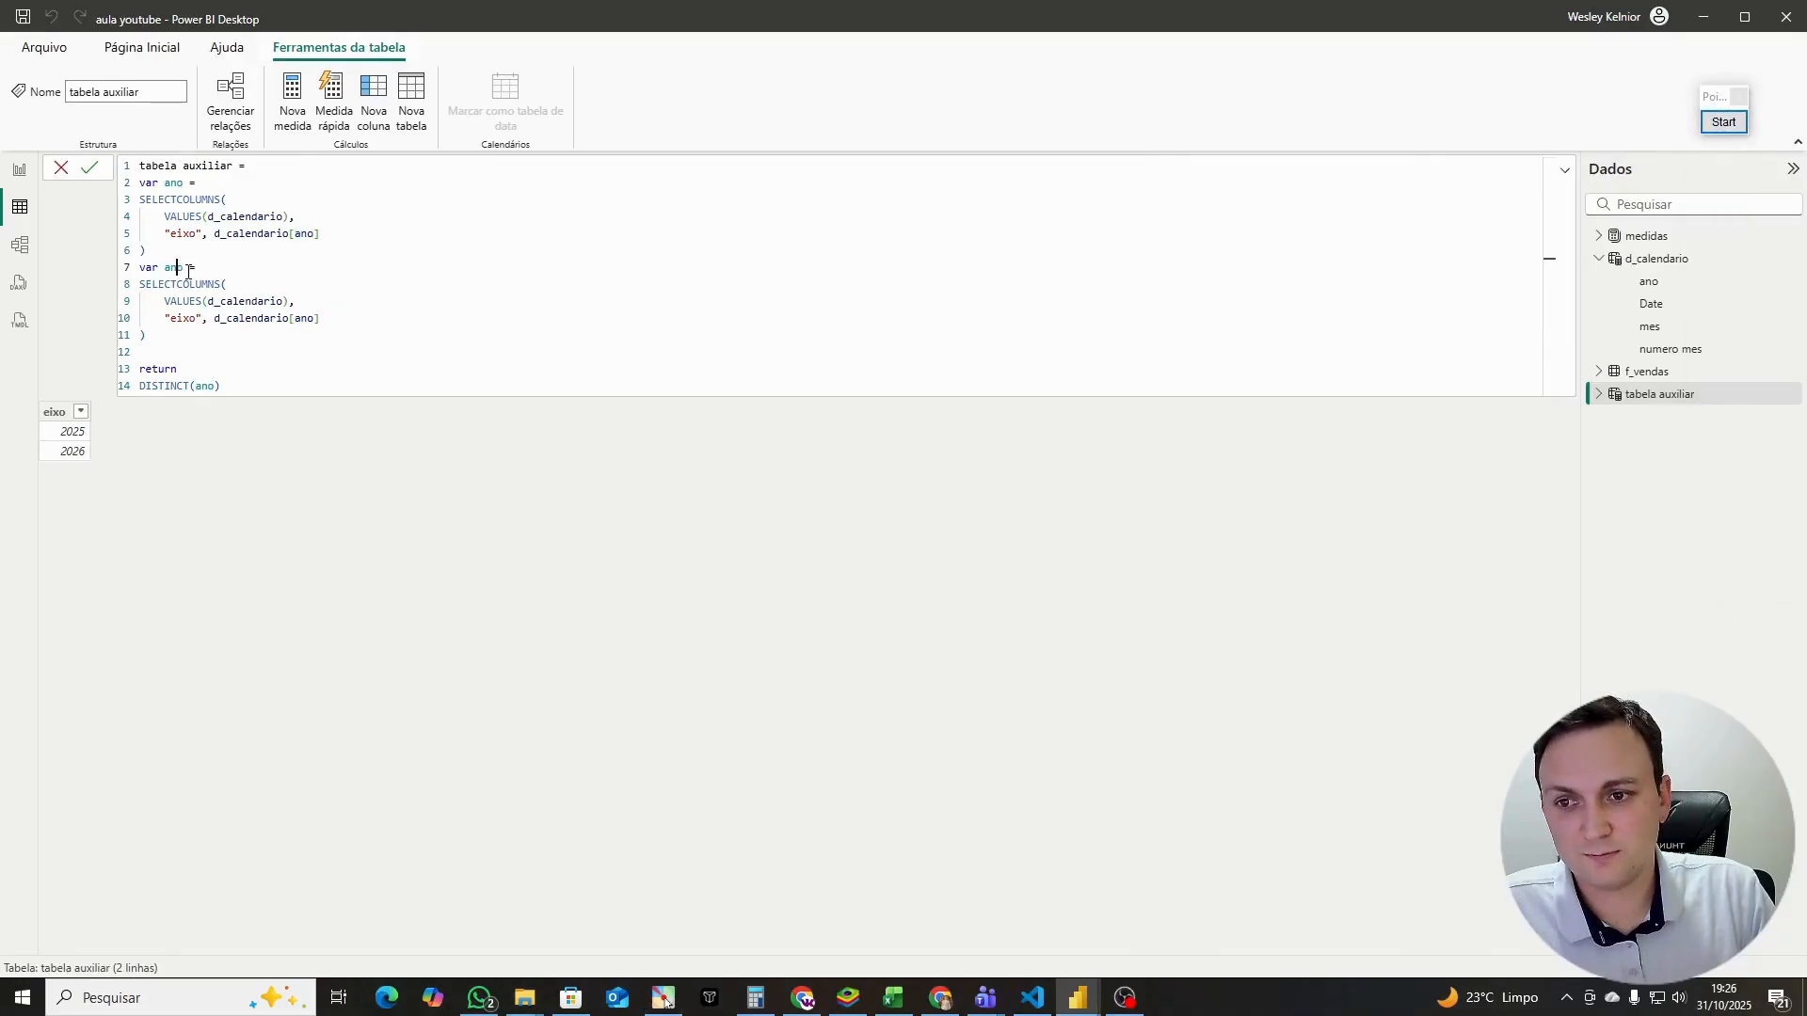
Step: Change the duplicated block's variable name and column reference to ano1, and select both occurrences of ano1
{"action": "type", "text": "1"}
{"action": "left_click", "coordinate": [314, 318]}
{"action": "type", "text": "1"}
{"action": "left_click", "coordinate": [343, 352]}
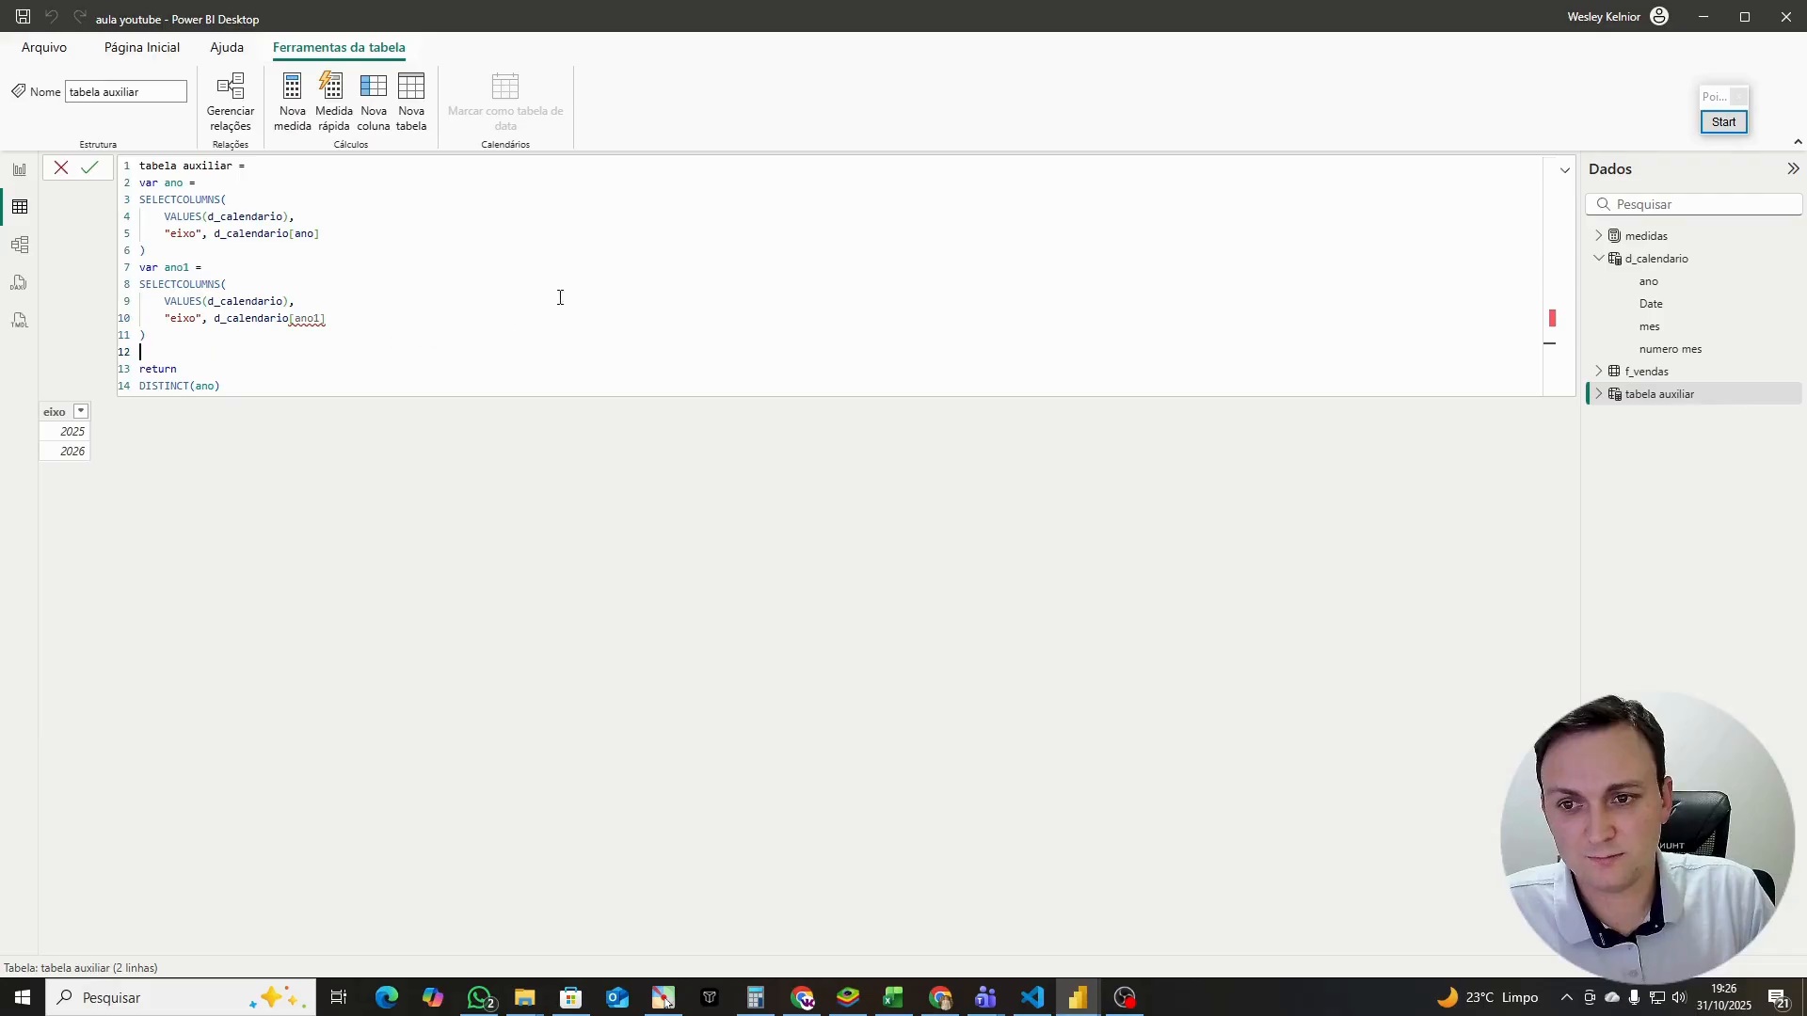
{"action": "left_click_drag", "start_coordinate": [190, 269], "coordinate": [164, 268]}
{"action": "key", "text": "ctrl+shift+l"}
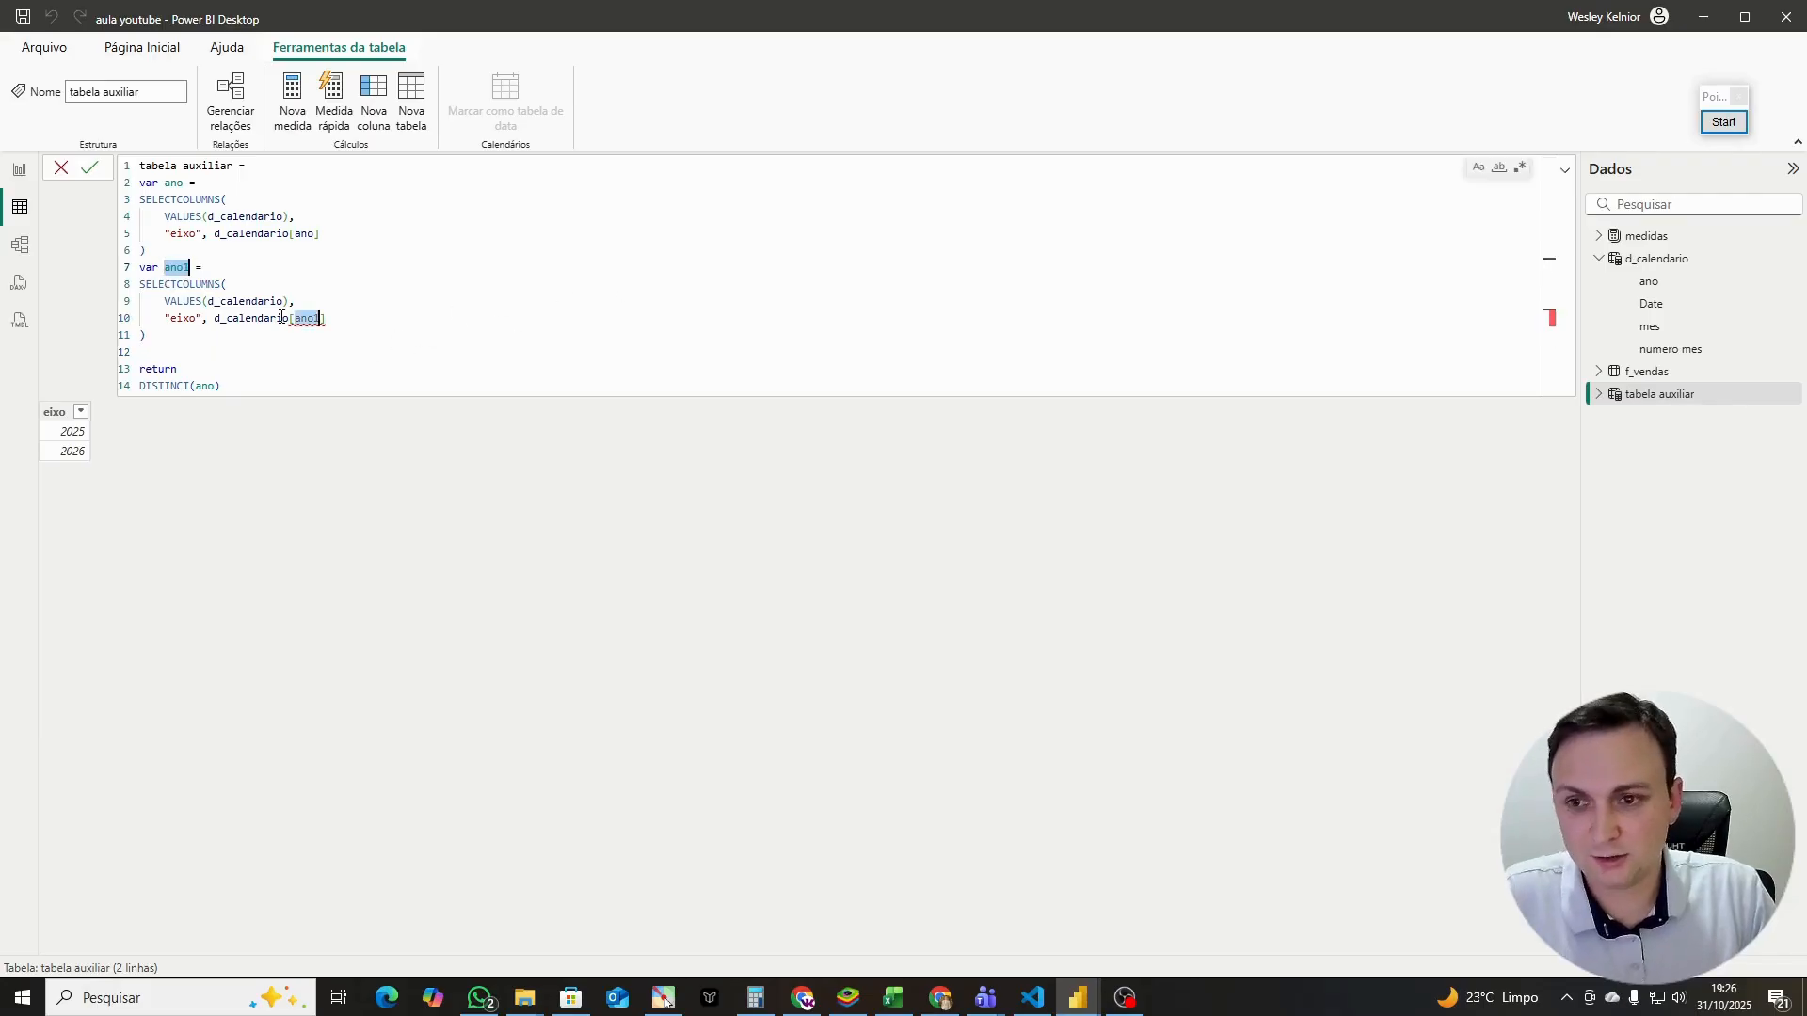
Step: Circle the ano1 variable name, write "CTRL + F2" beside the formula with the annotation pen, and clear the annotations
{"action": "left_click", "coordinate": [1708, 123]}
{"action": "mouse_move", "coordinate": [188, 248]}
{"action": "left_mouse_down"}
{"action": "mouse_move", "coordinate": [147, 282]}
{"action": "mouse_move", "coordinate": [176, 254]}
{"action": "left_mouse_up"}
{"action": "mouse_move", "coordinate": [562, 235]}
{"action": "left_mouse_down"}
{"action": "mouse_move", "coordinate": [515, 299]}
{"action": "mouse_move", "coordinate": [537, 287]}
{"action": "left_mouse_up"}
{"action": "left_click_drag", "start_coordinate": [568, 247], "coordinate": [650, 246]}
{"action": "left_click_drag", "start_coordinate": [599, 249], "coordinate": [592, 309]}
{"action": "left_click_drag", "start_coordinate": [675, 233], "coordinate": [663, 318]}
{"action": "left_click_drag", "start_coordinate": [678, 273], "coordinate": [758, 306]}
{"action": "left_click_drag", "start_coordinate": [796, 249], "coordinate": [827, 310]}
{"action": "left_click_drag", "start_coordinate": [966, 251], "coordinate": [962, 349]}
{"action": "mouse_move", "coordinate": [933, 287]}
{"action": "left_mouse_down"}
{"action": "mouse_move", "coordinate": [1039, 293]}
{"action": "mouse_move", "coordinate": [1077, 358]}
{"action": "left_mouse_up"}
{"action": "mouse_move", "coordinate": [1092, 247]}
{"action": "left_mouse_down"}
{"action": "mouse_move", "coordinate": [1135, 267]}
{"action": "mouse_move", "coordinate": [1136, 304]}
{"action": "left_mouse_up"}
{"action": "mouse_move", "coordinate": [1179, 272]}
{"action": "left_mouse_down"}
{"action": "mouse_move", "coordinate": [1243, 302]}
{"action": "mouse_move", "coordinate": [1219, 365]}
{"action": "left_mouse_up"}
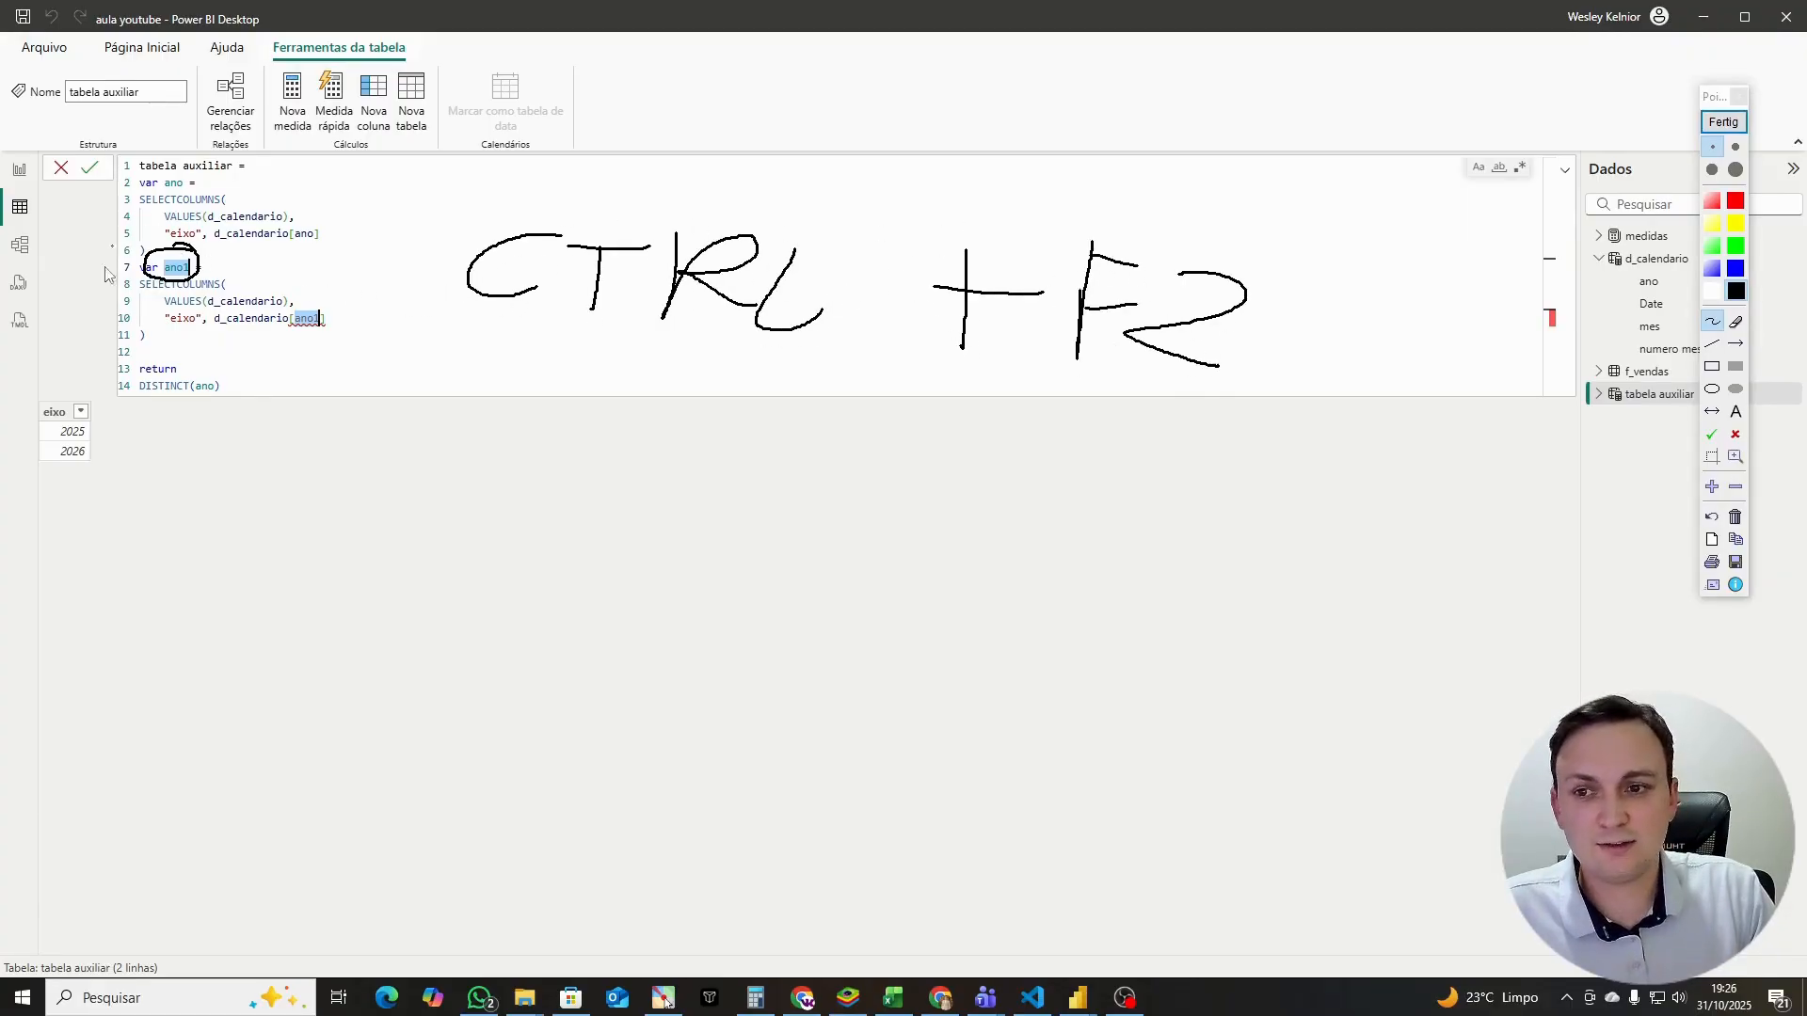
{"action": "left_click", "coordinate": [1723, 121]}
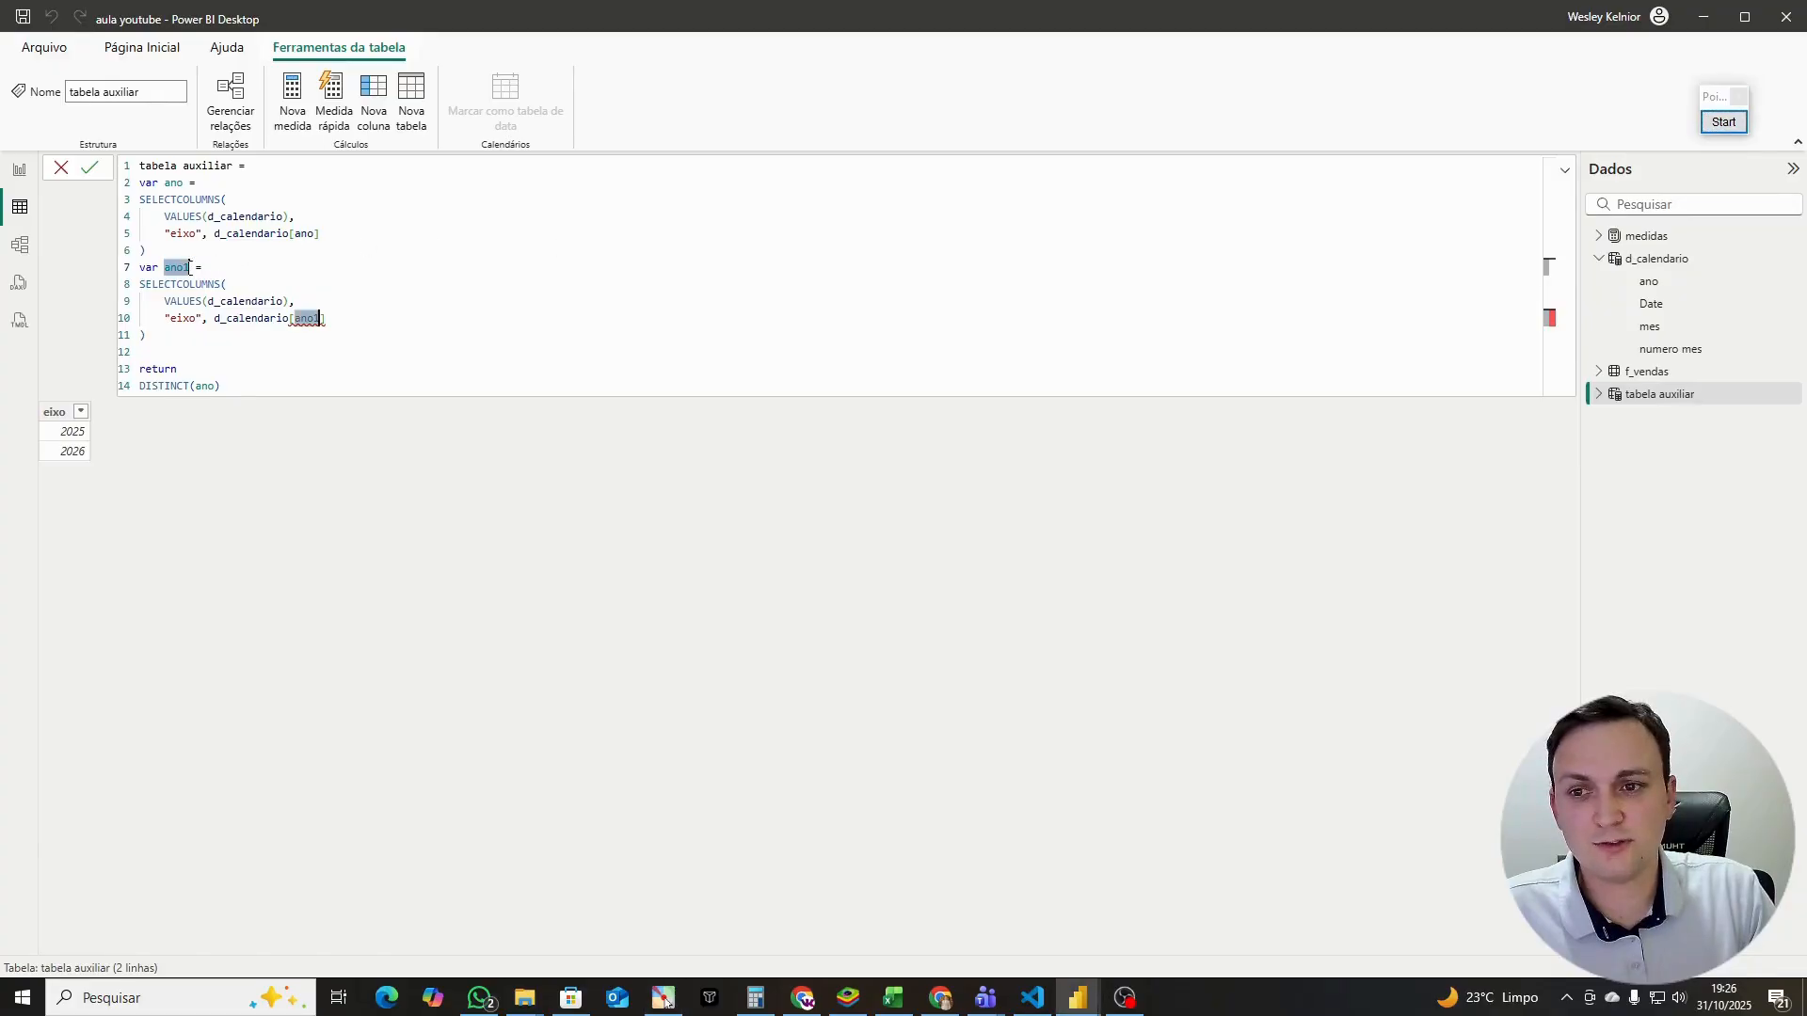
Step: Replace both occurrences of ano1 in the second block with mes in one multi-selection edit, and commit the formula
{"action": "double_click", "coordinate": [167, 268]}
{"action": "type", "text": "mes"}
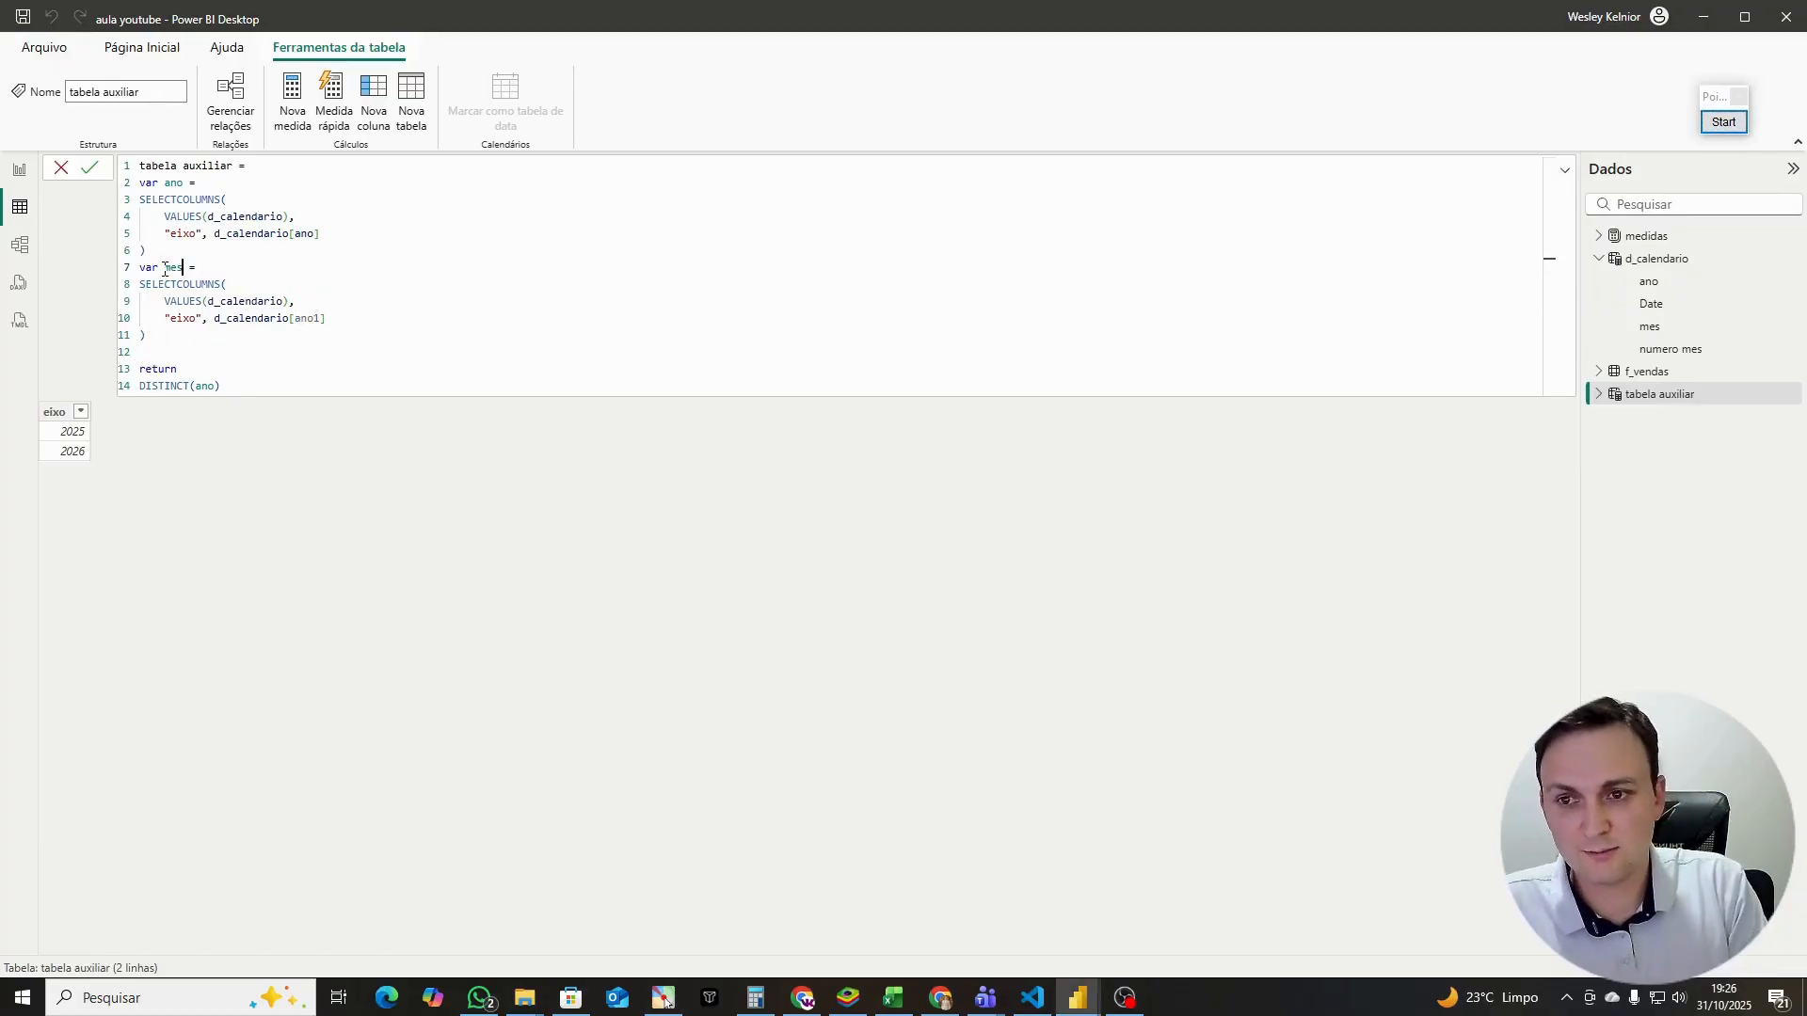
{"action": "key", "text": "ctrl+z"}
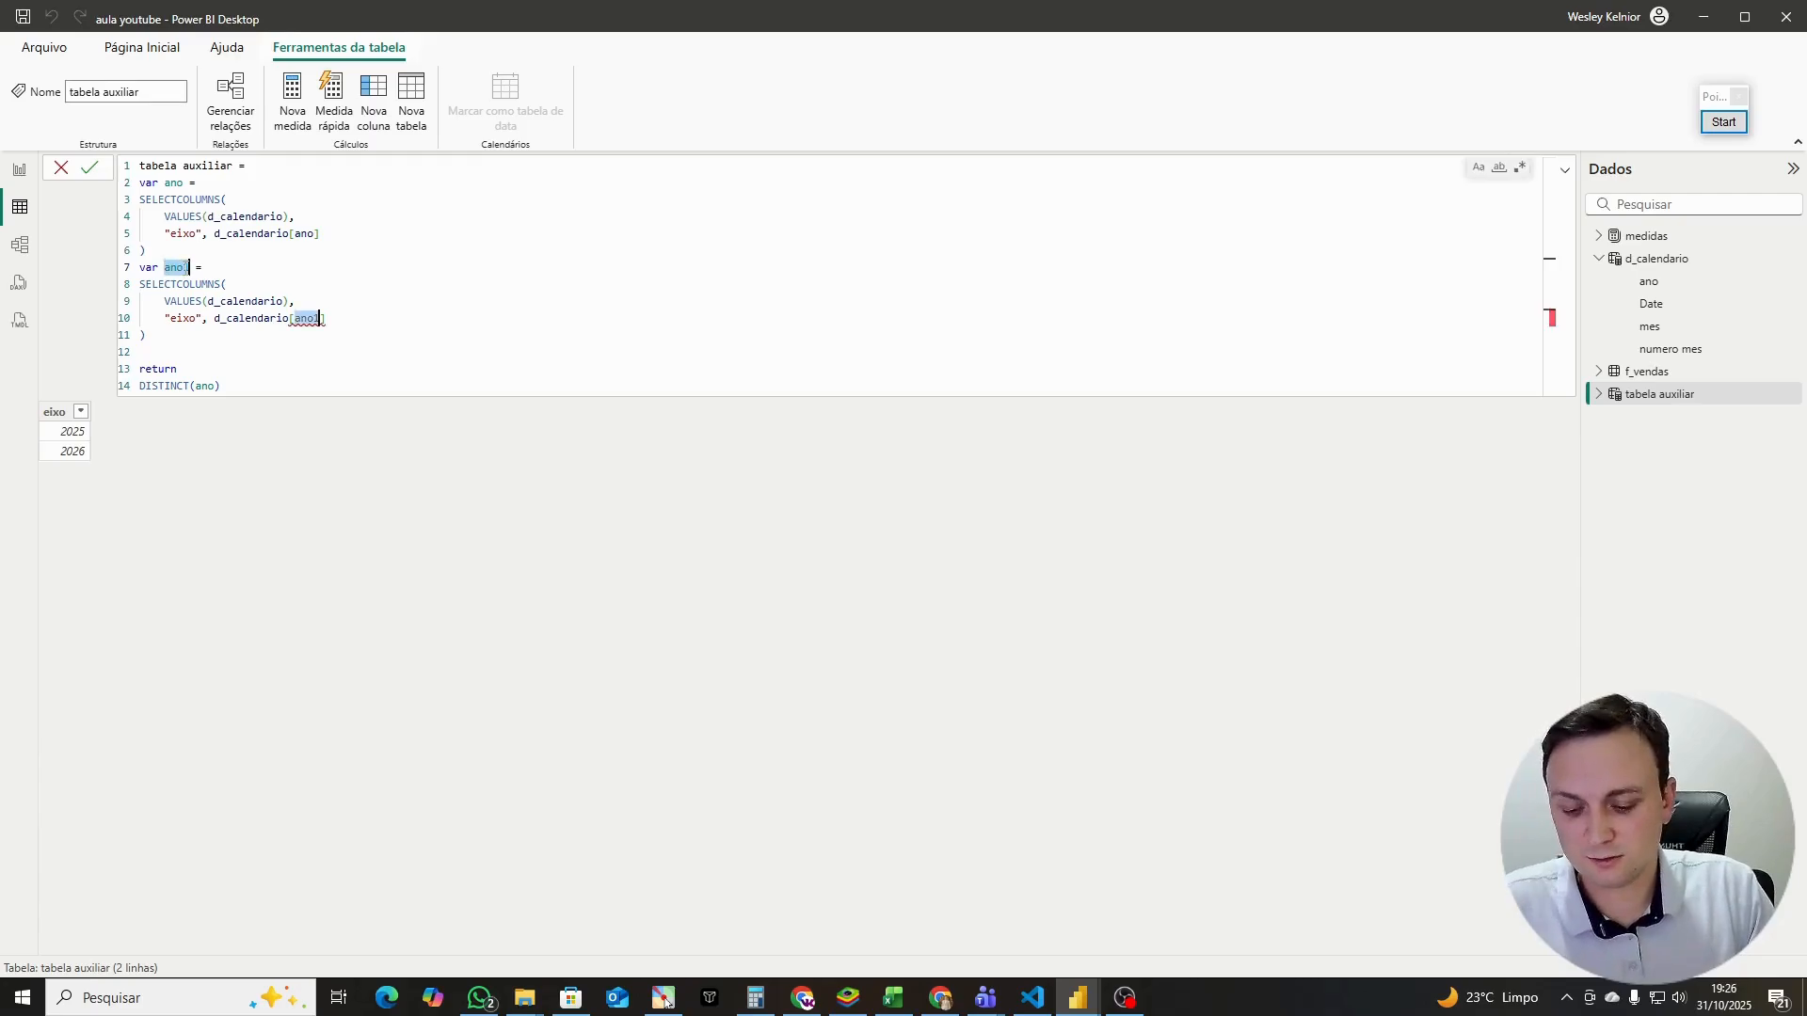
{"action": "type", "text": "mes"}
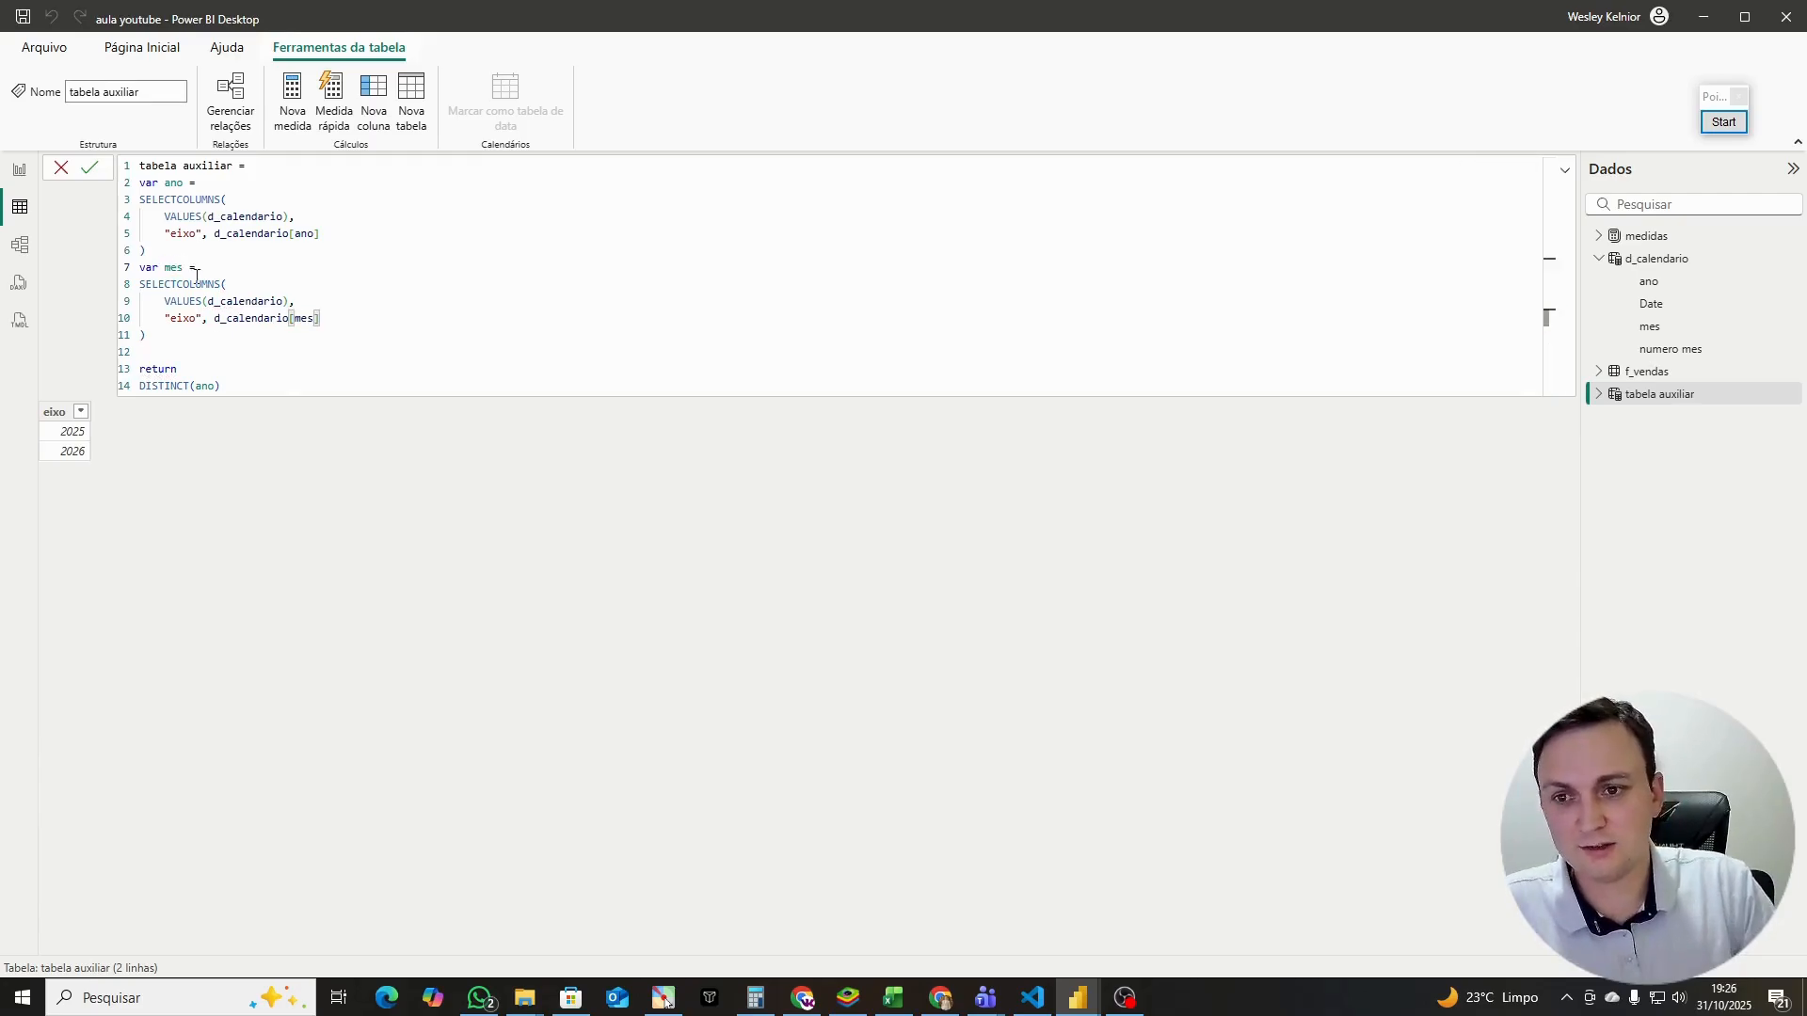
{"action": "left_click", "coordinate": [215, 348]}
{"action": "left_click_drag", "start_coordinate": [147, 337], "coordinate": [129, 279]}
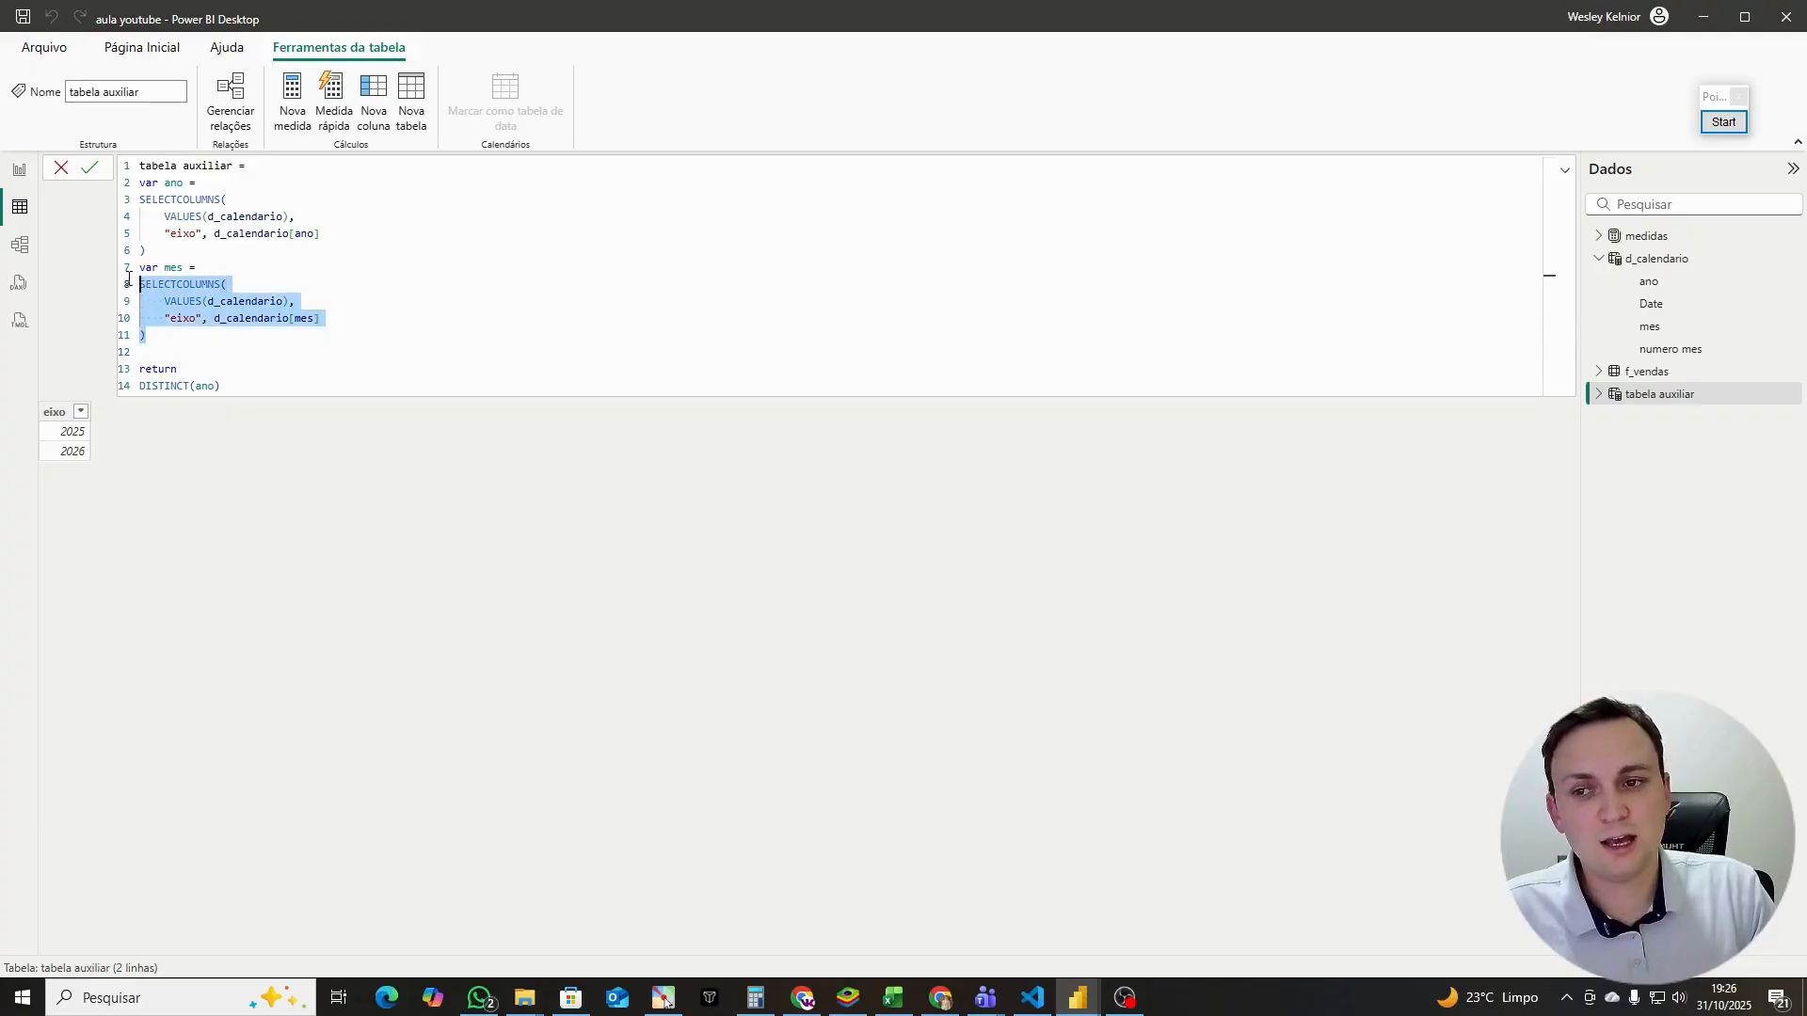
{"action": "key", "text": "Return"}
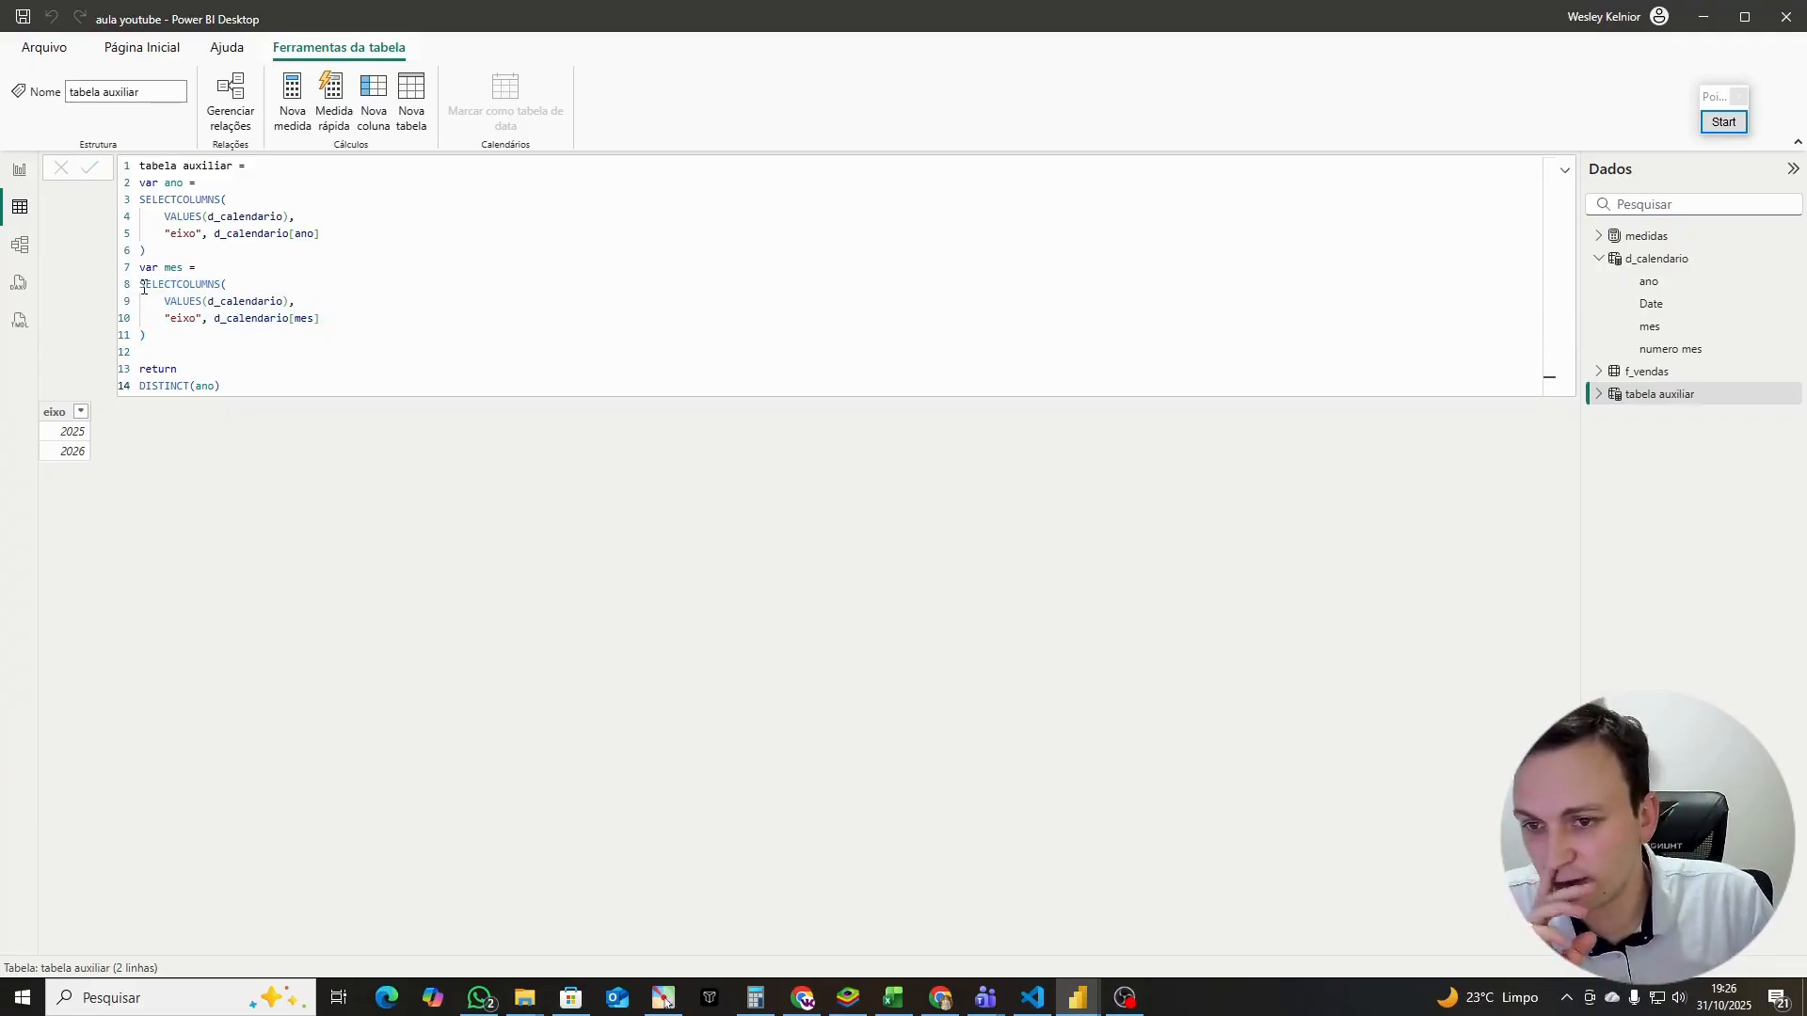
Step: Change the returned expression to DISTINCT(mes) and commit the formula
{"action": "left_click_drag", "start_coordinate": [148, 336], "coordinate": [131, 273]}
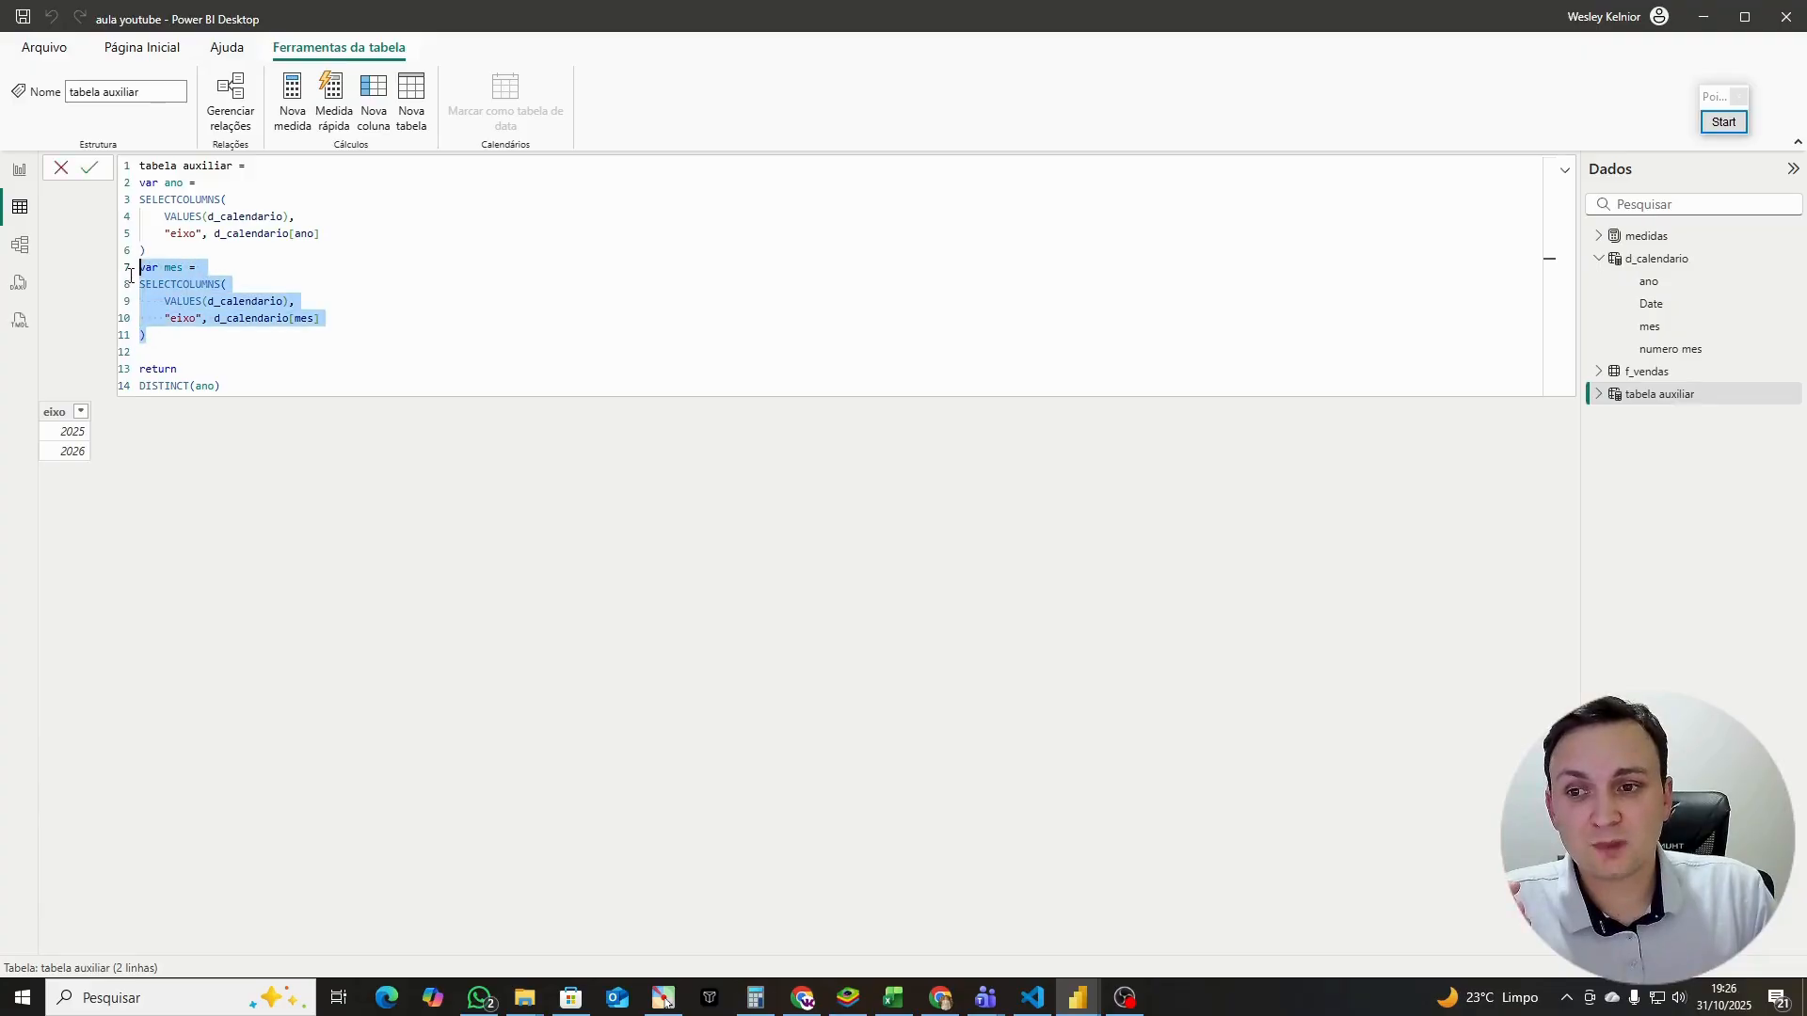
{"action": "double_click", "coordinate": [173, 268]}
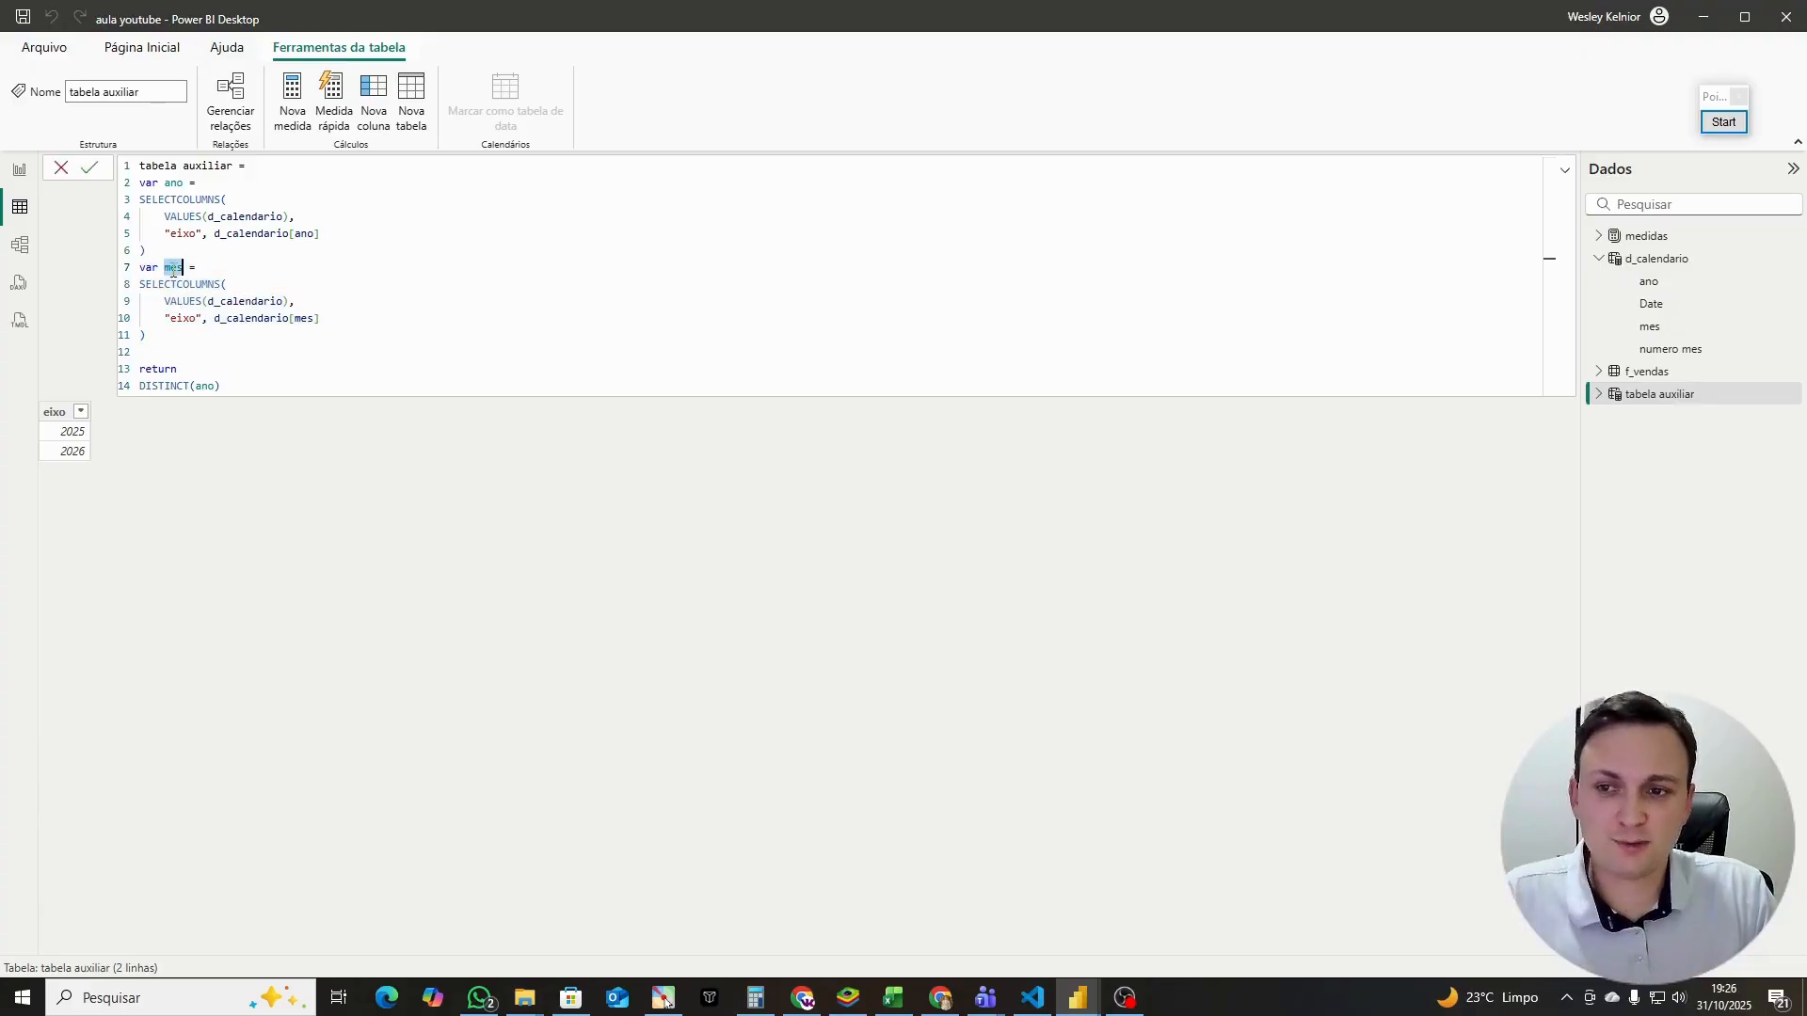
{"action": "double_click", "coordinate": [200, 386]}
{"action": "type", "text": "mes"}
{"action": "key", "text": "Return"}
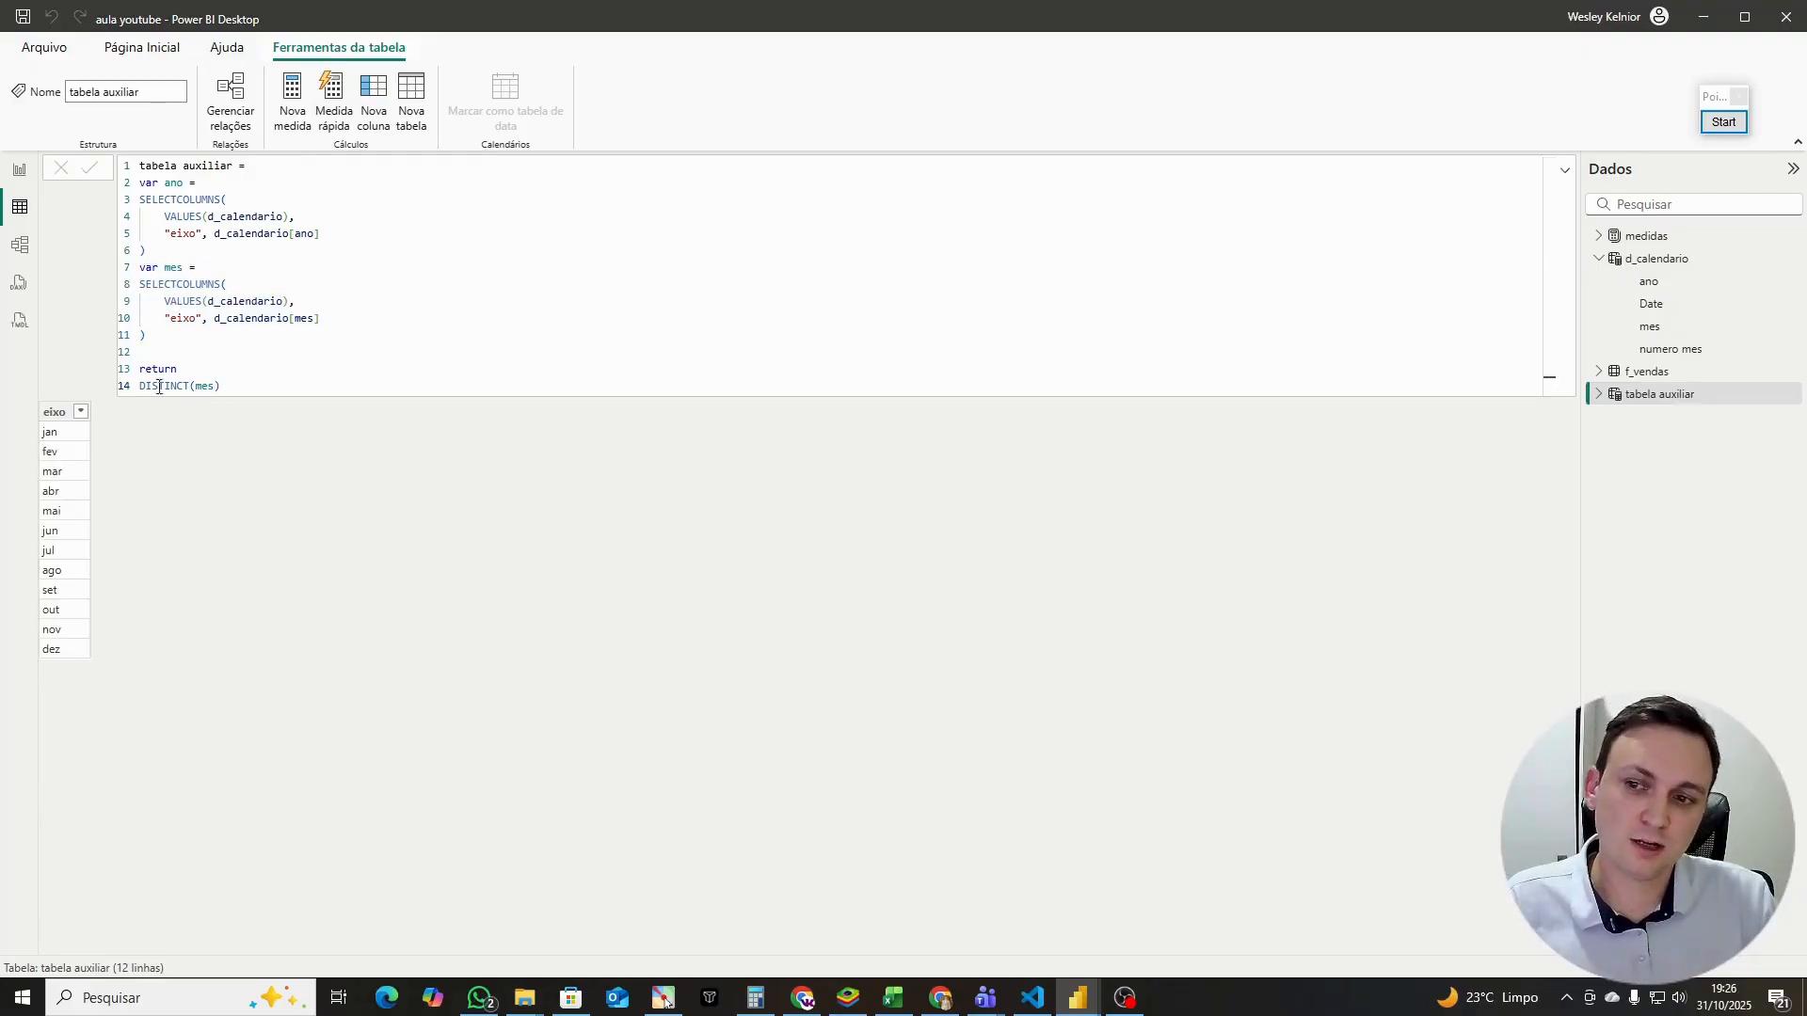
Step: Duplicate the var mes block directly below itself, above the return statement
{"action": "left_click_drag", "start_coordinate": [156, 347], "coordinate": [129, 270]}
{"action": "key", "text": "ctrl+c"}
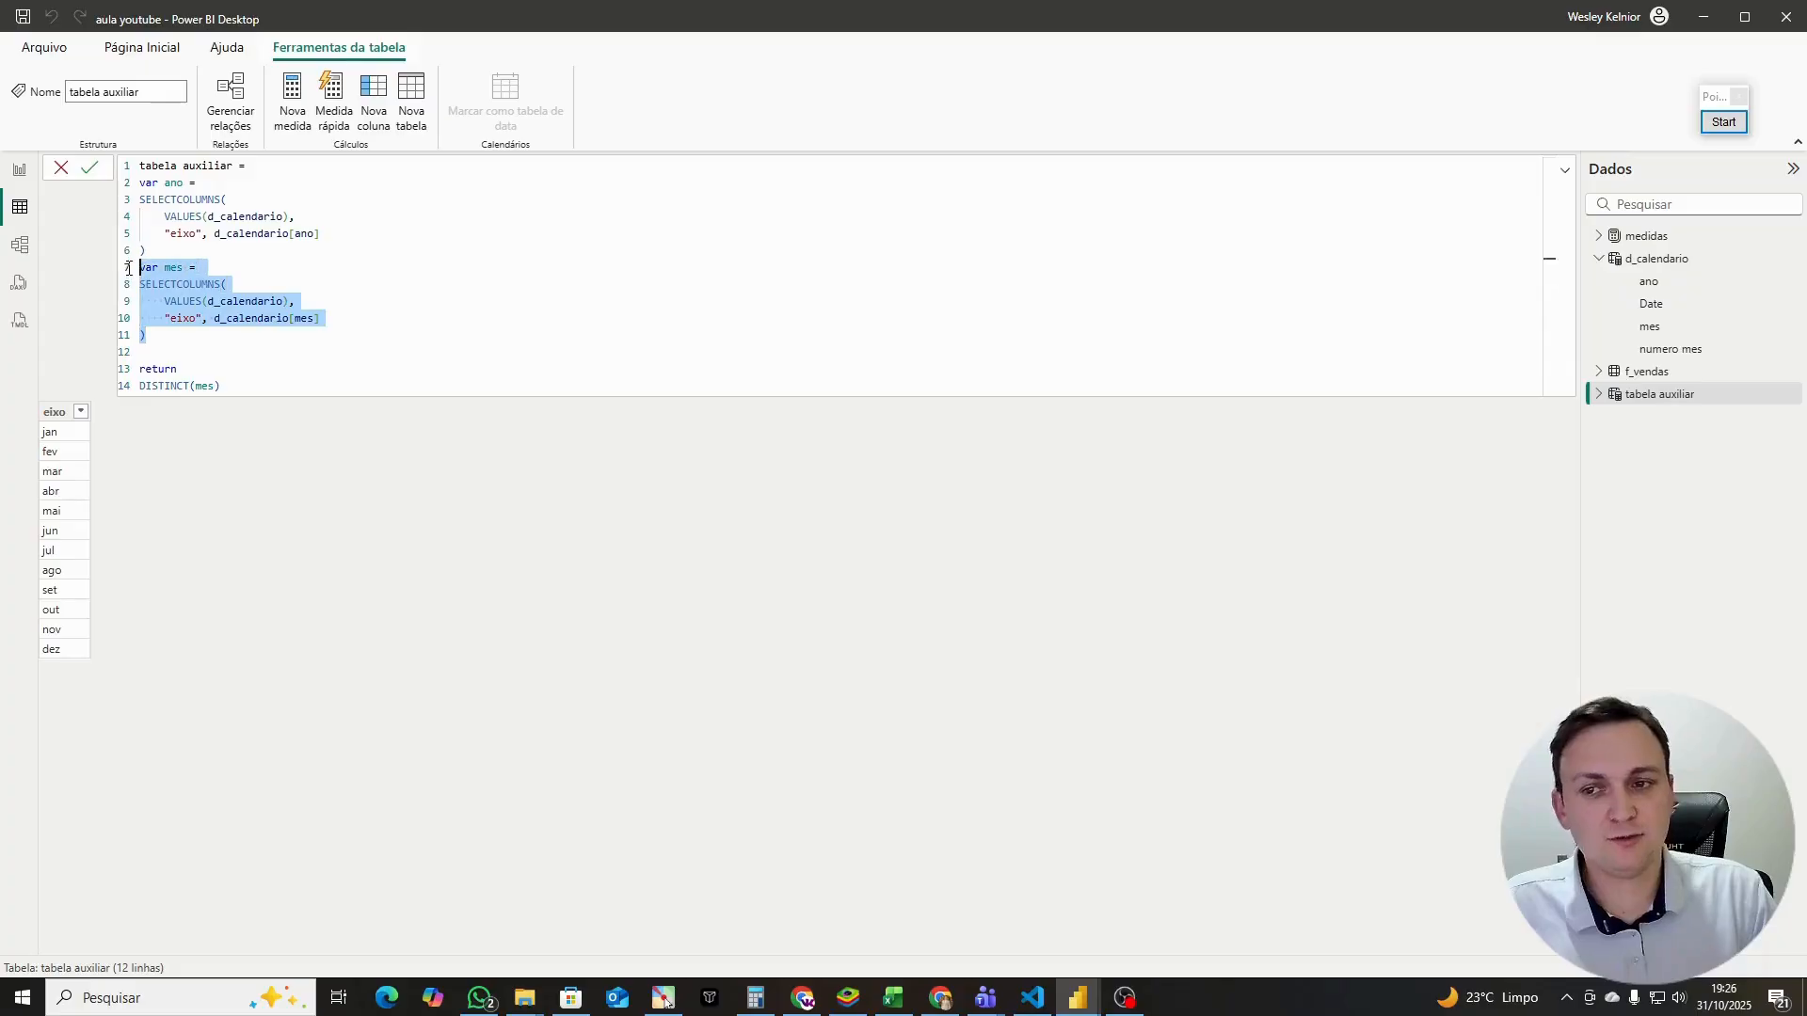
{"action": "left_click", "coordinate": [154, 339]}
{"action": "key", "text": "Return"}
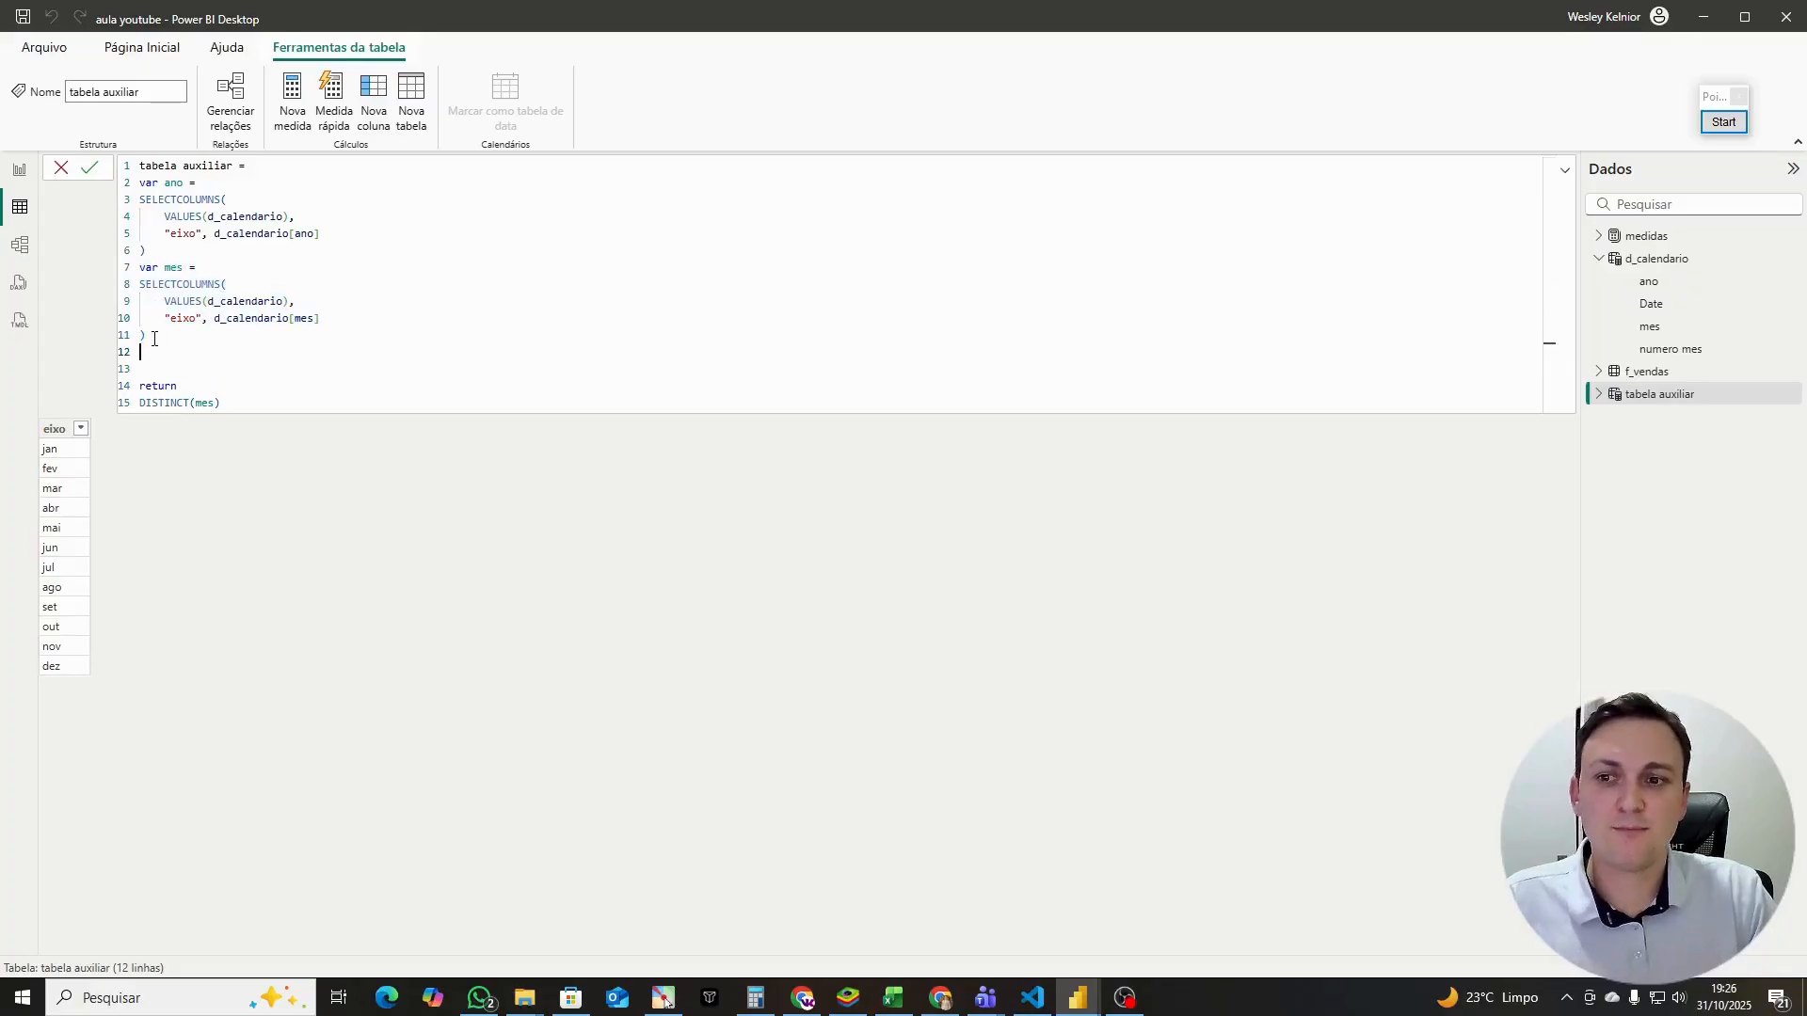
{"action": "key", "text": "ctrl+v"}
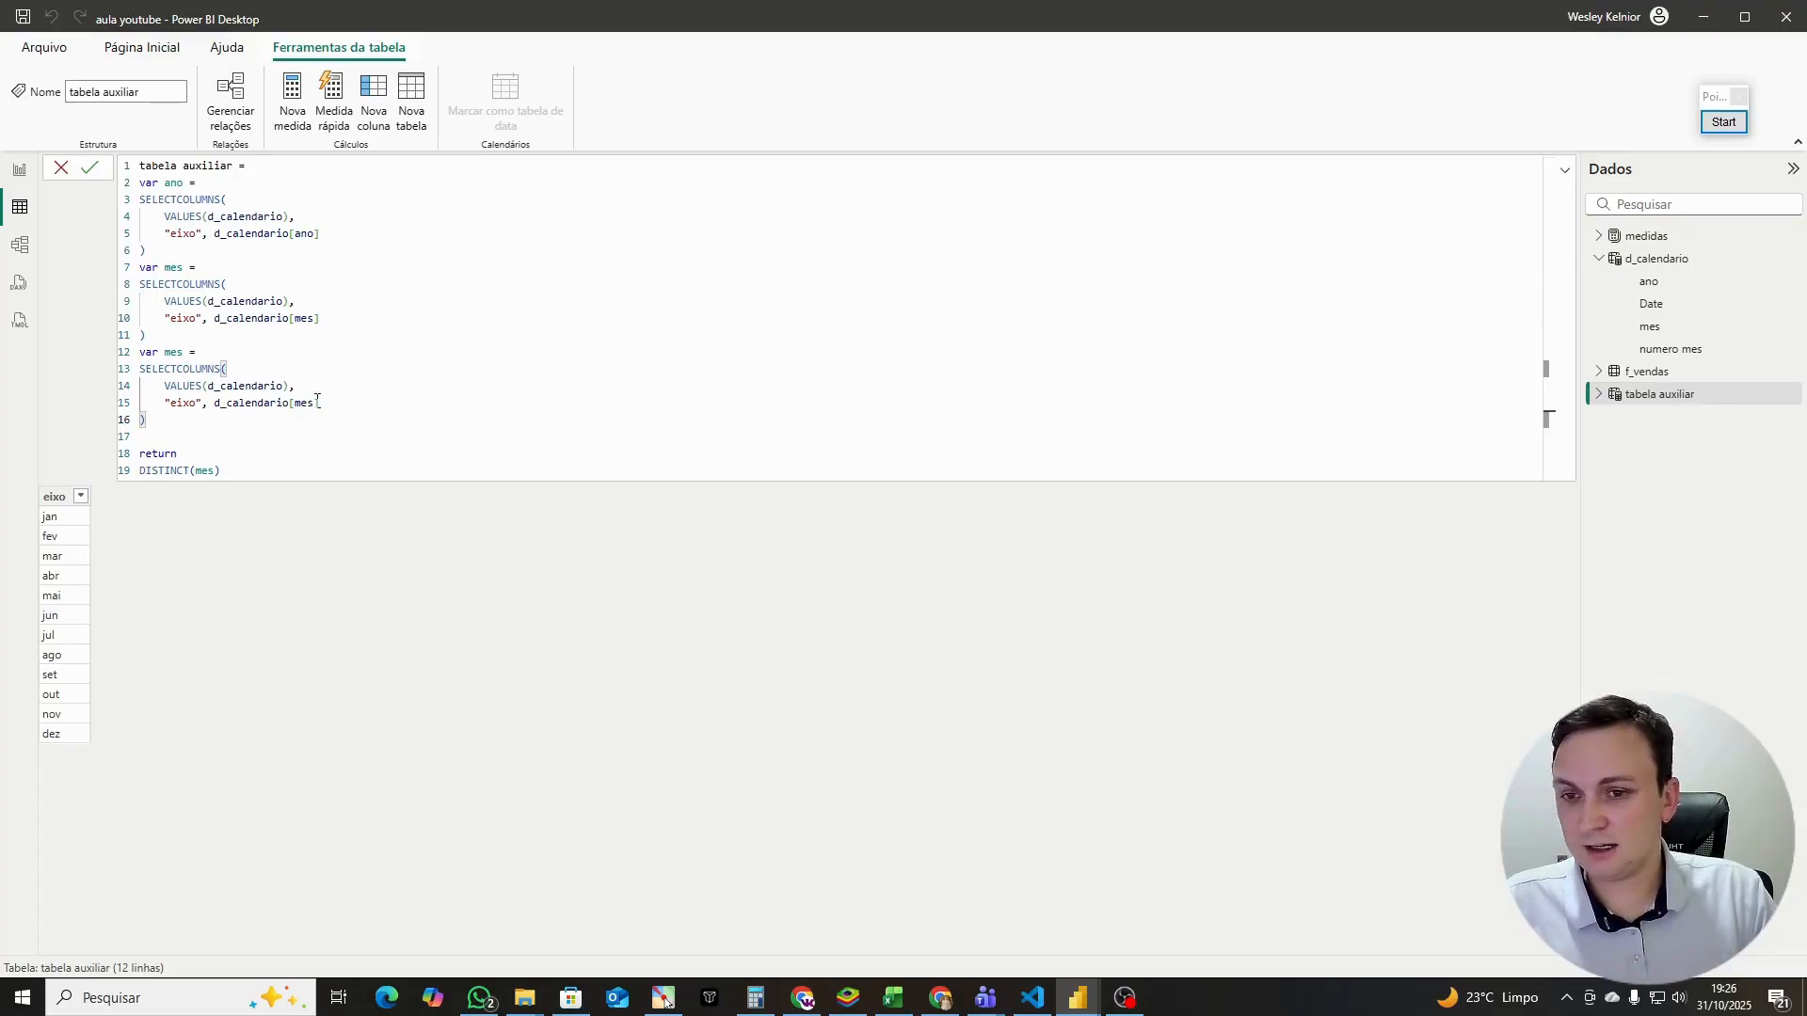
Step: Change the third block to a variable named data whose "eixo" column returns d_calendario[Date], and commit the formula
{"action": "left_click_drag", "start_coordinate": [317, 403], "coordinate": [296, 403]}
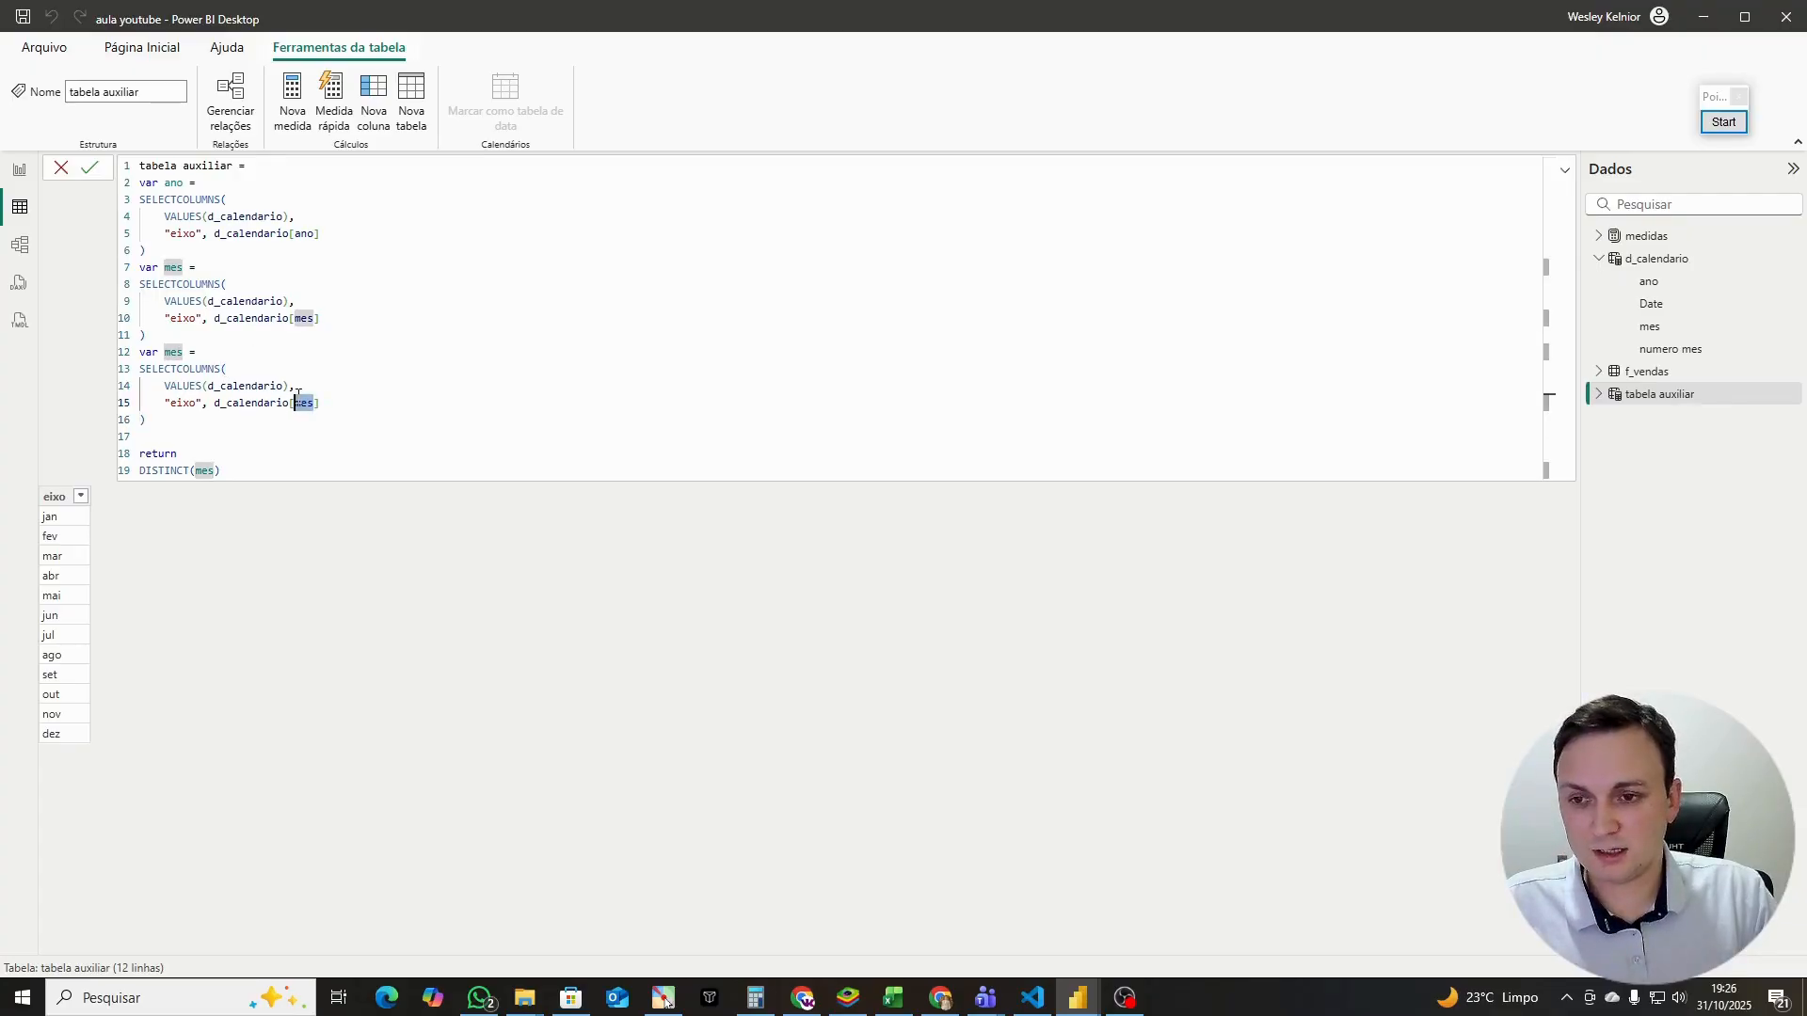
{"action": "type", "text": "Da"}
{"action": "key", "text": "Return"}
{"action": "key", "text": "Return"}
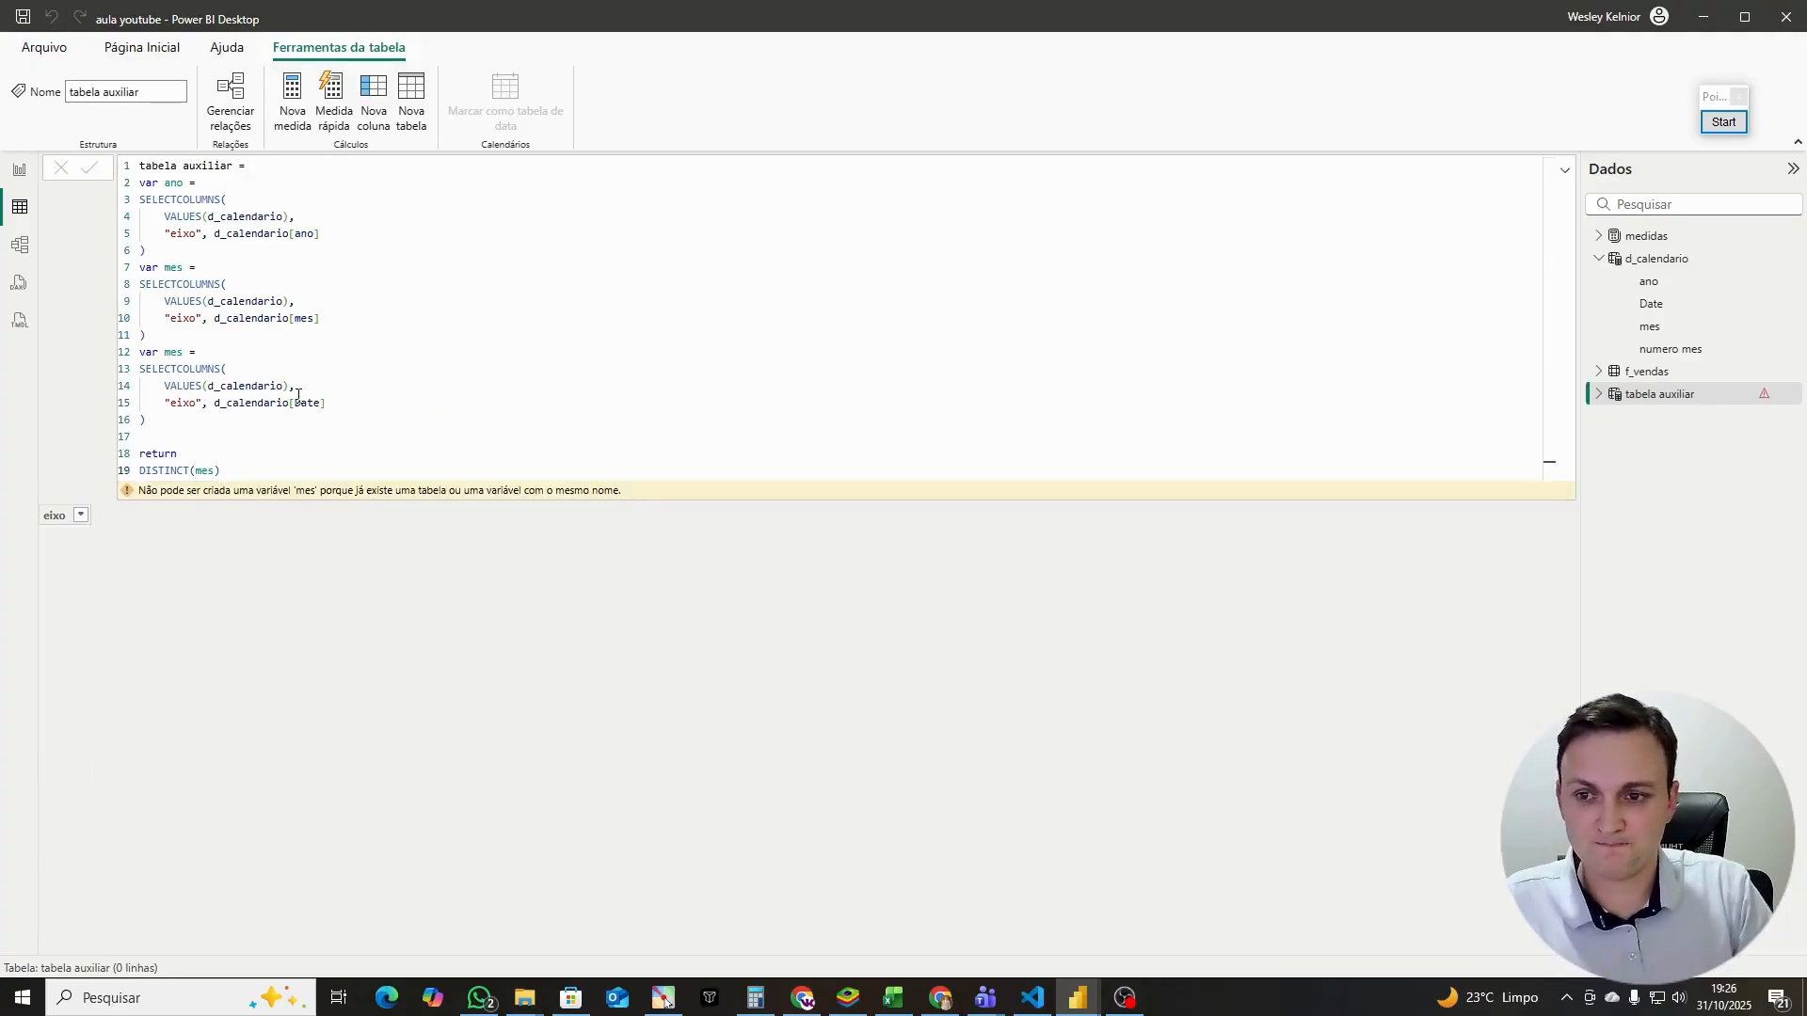
{"action": "left_click_drag", "start_coordinate": [182, 352], "coordinate": [165, 351]}
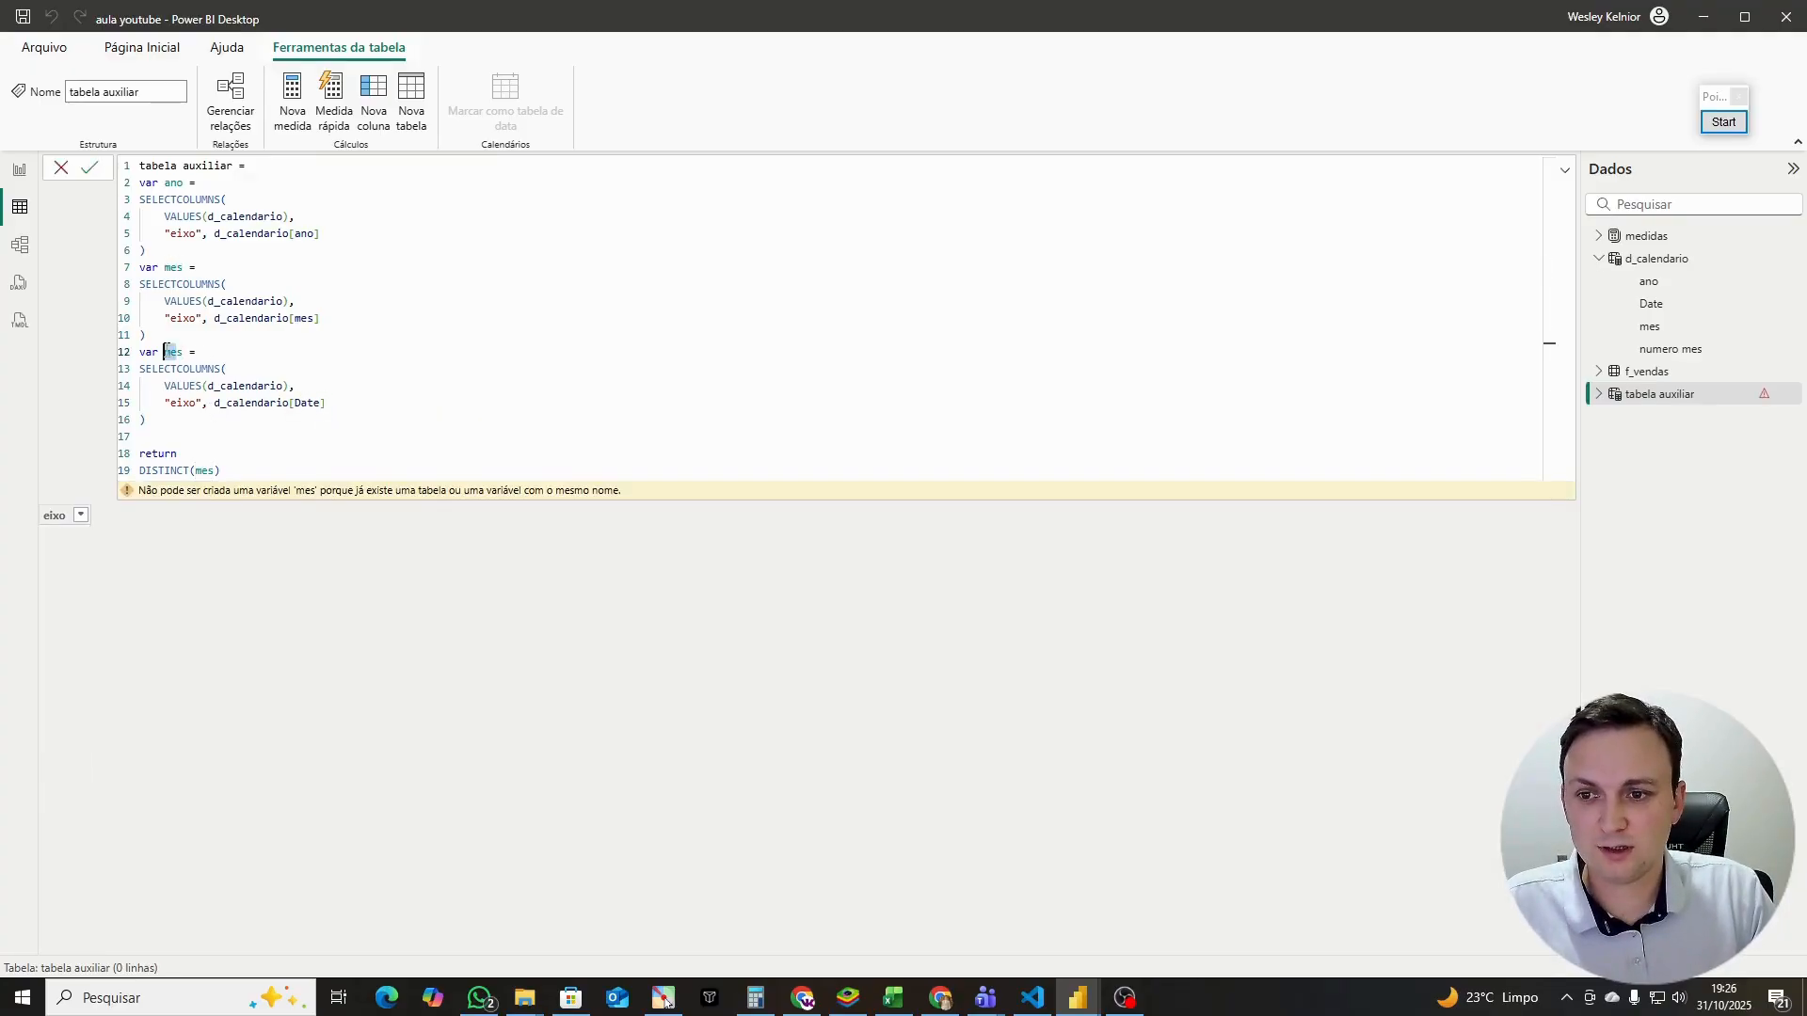
{"action": "type", "text": "data"}
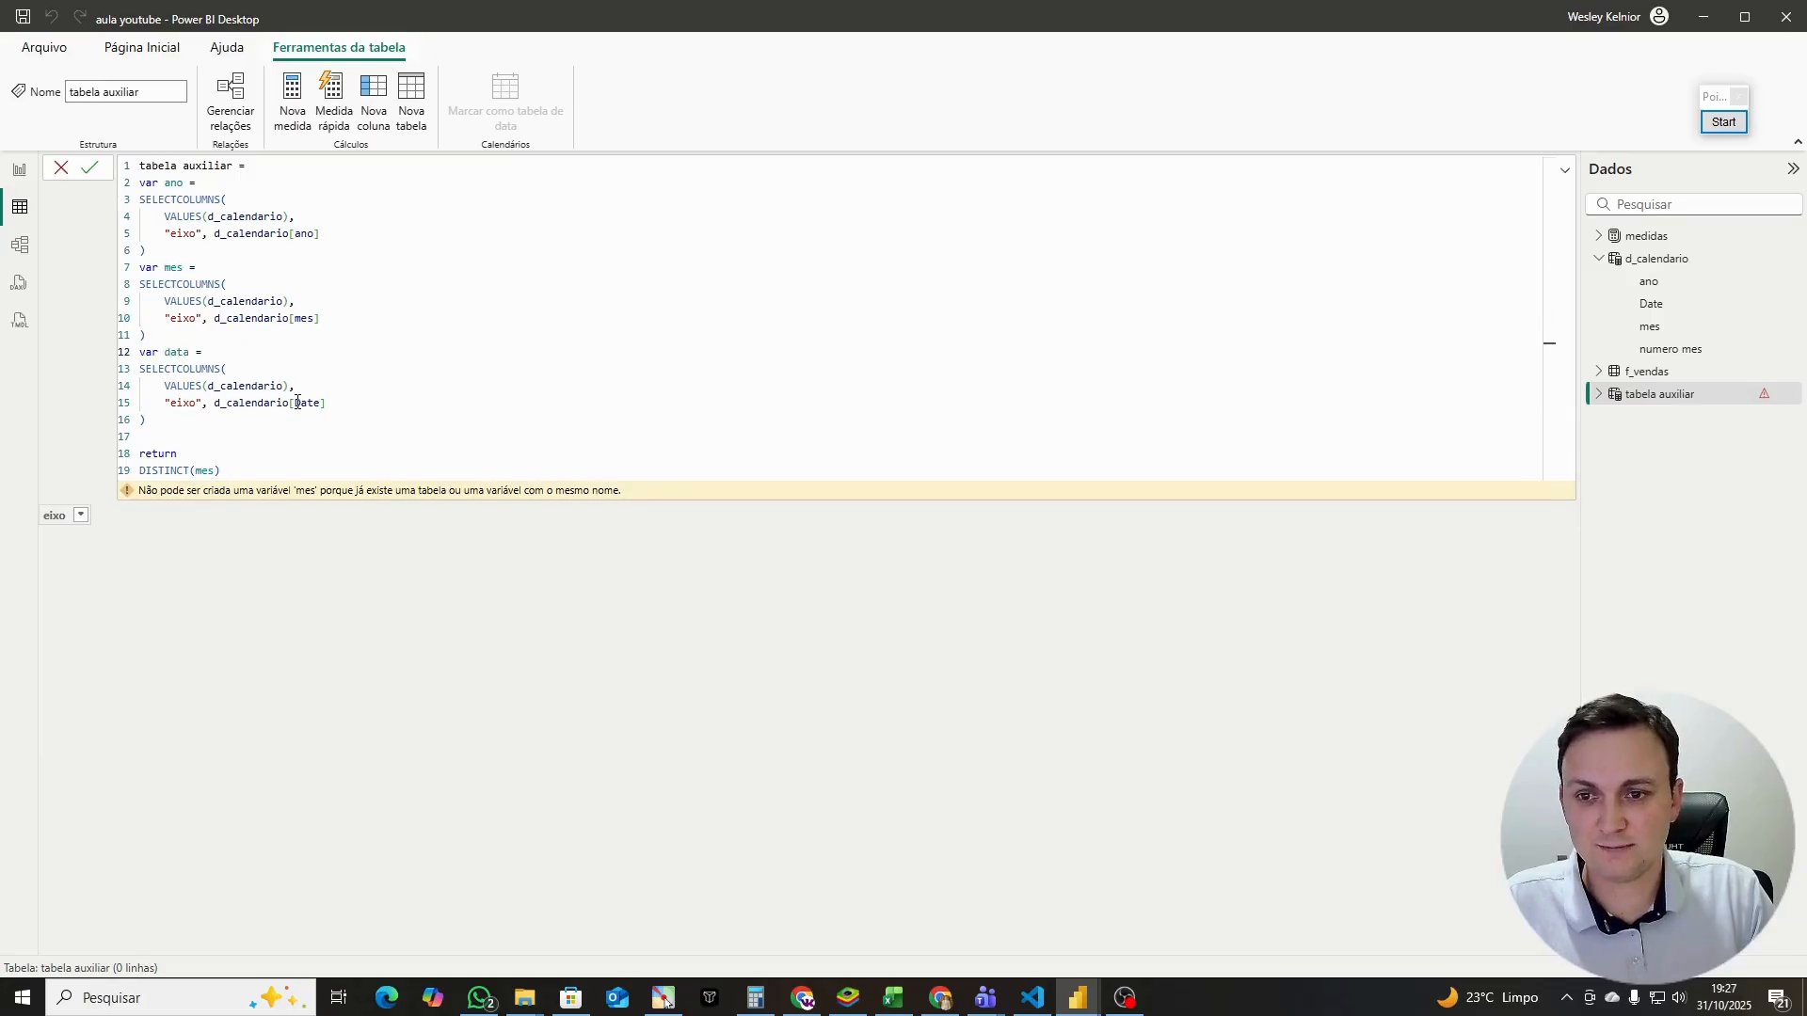
{"action": "key", "text": "Return"}
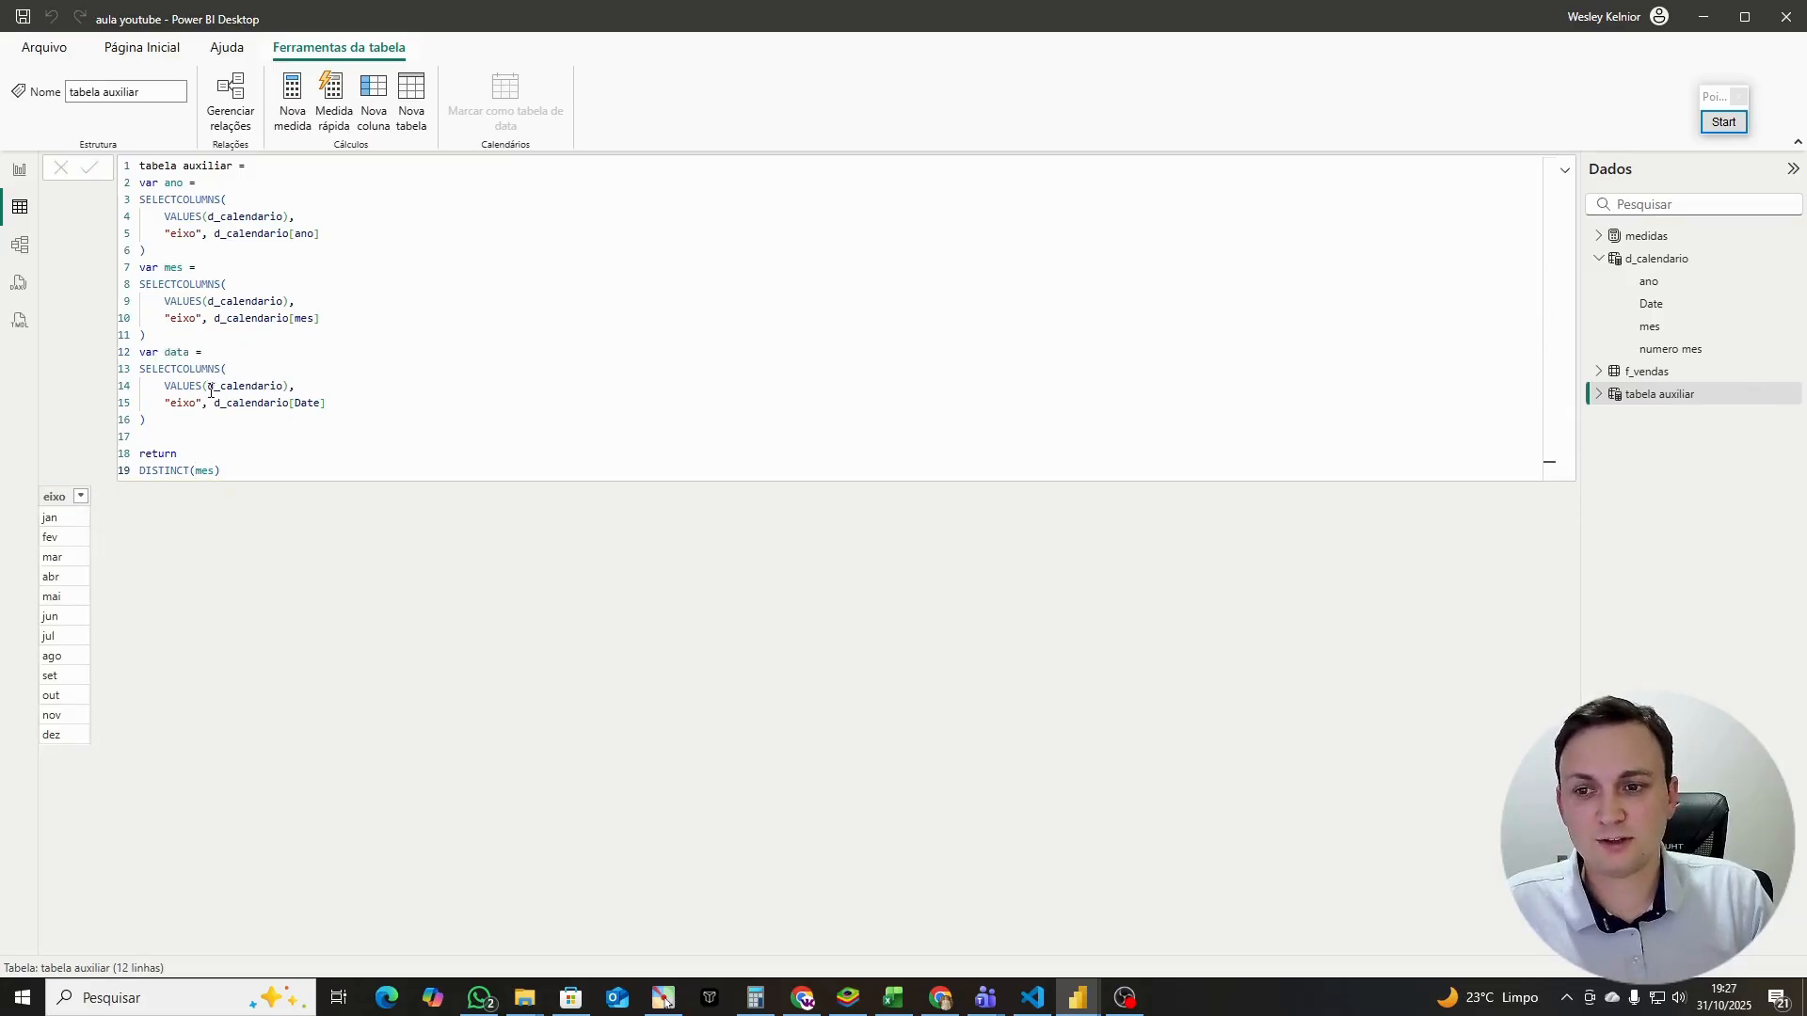
Step: Change the returned expression to DISTINCT(data) and commit the formula
{"action": "double_click", "coordinate": [177, 352]}
{"action": "key", "text": "ctrl+c"}
{"action": "double_click", "coordinate": [204, 470]}
{"action": "key", "text": "ctrl+v"}
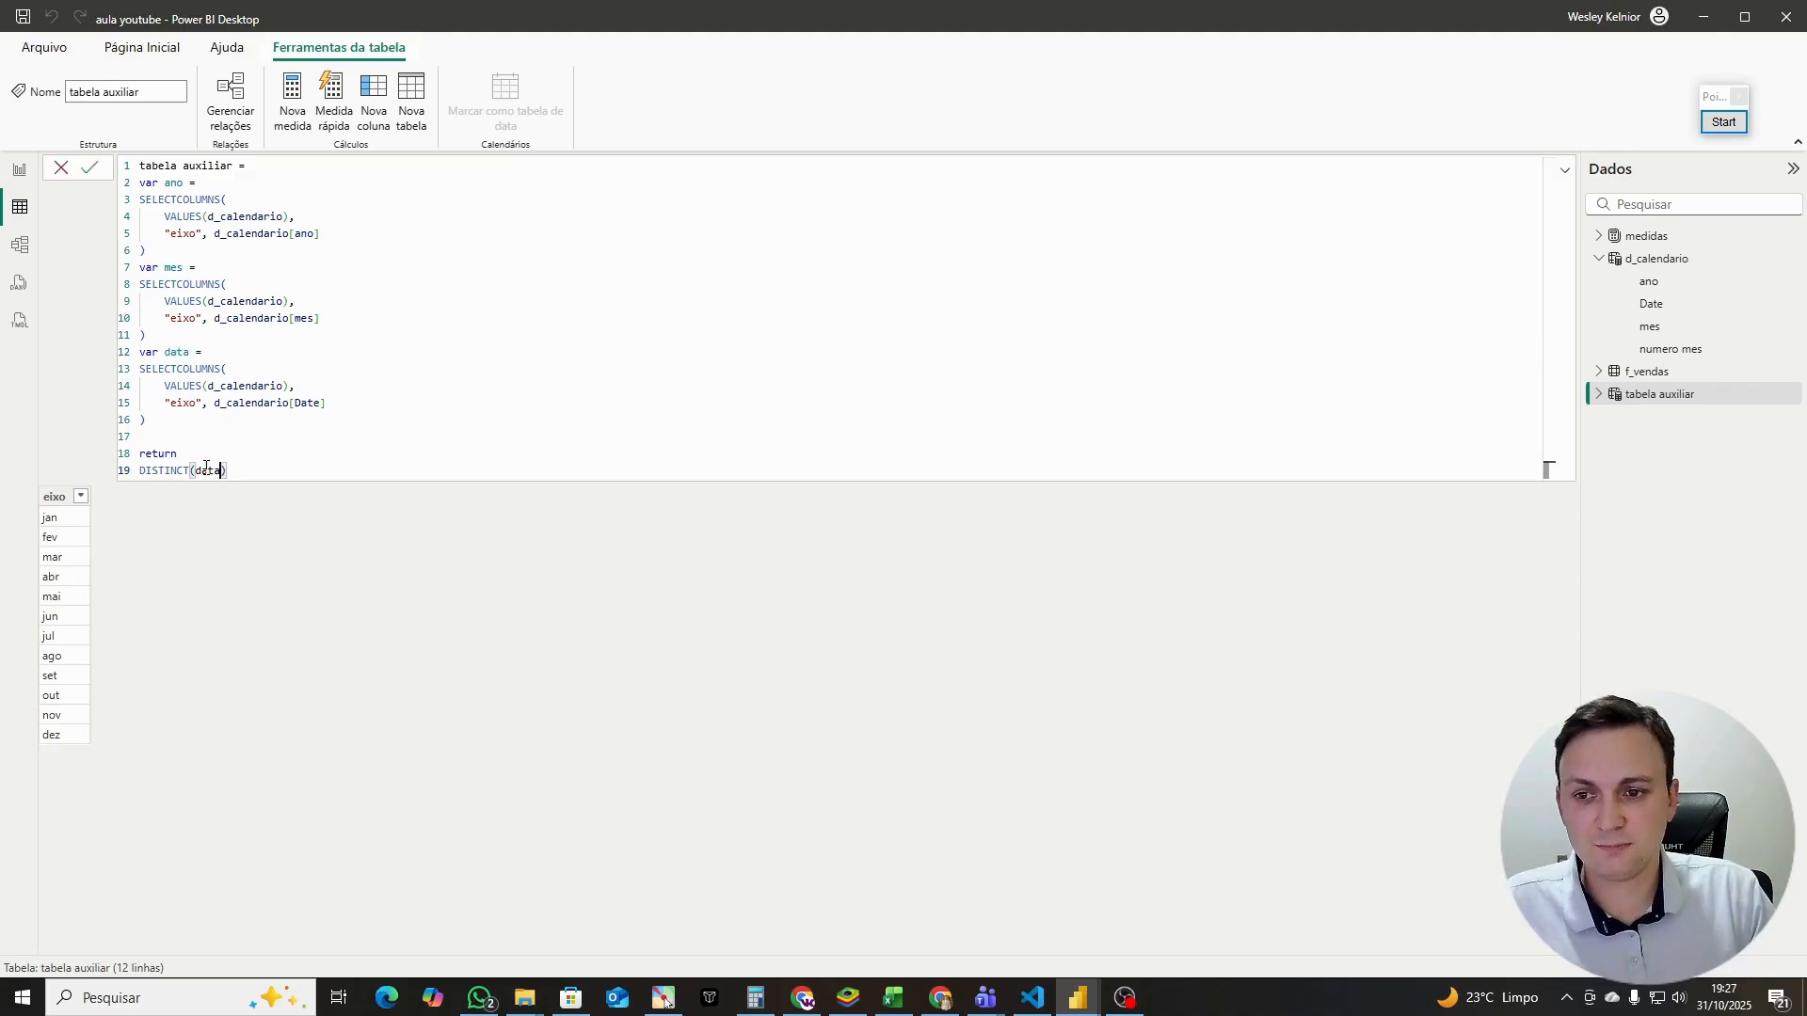
{"action": "key", "text": "Return"}
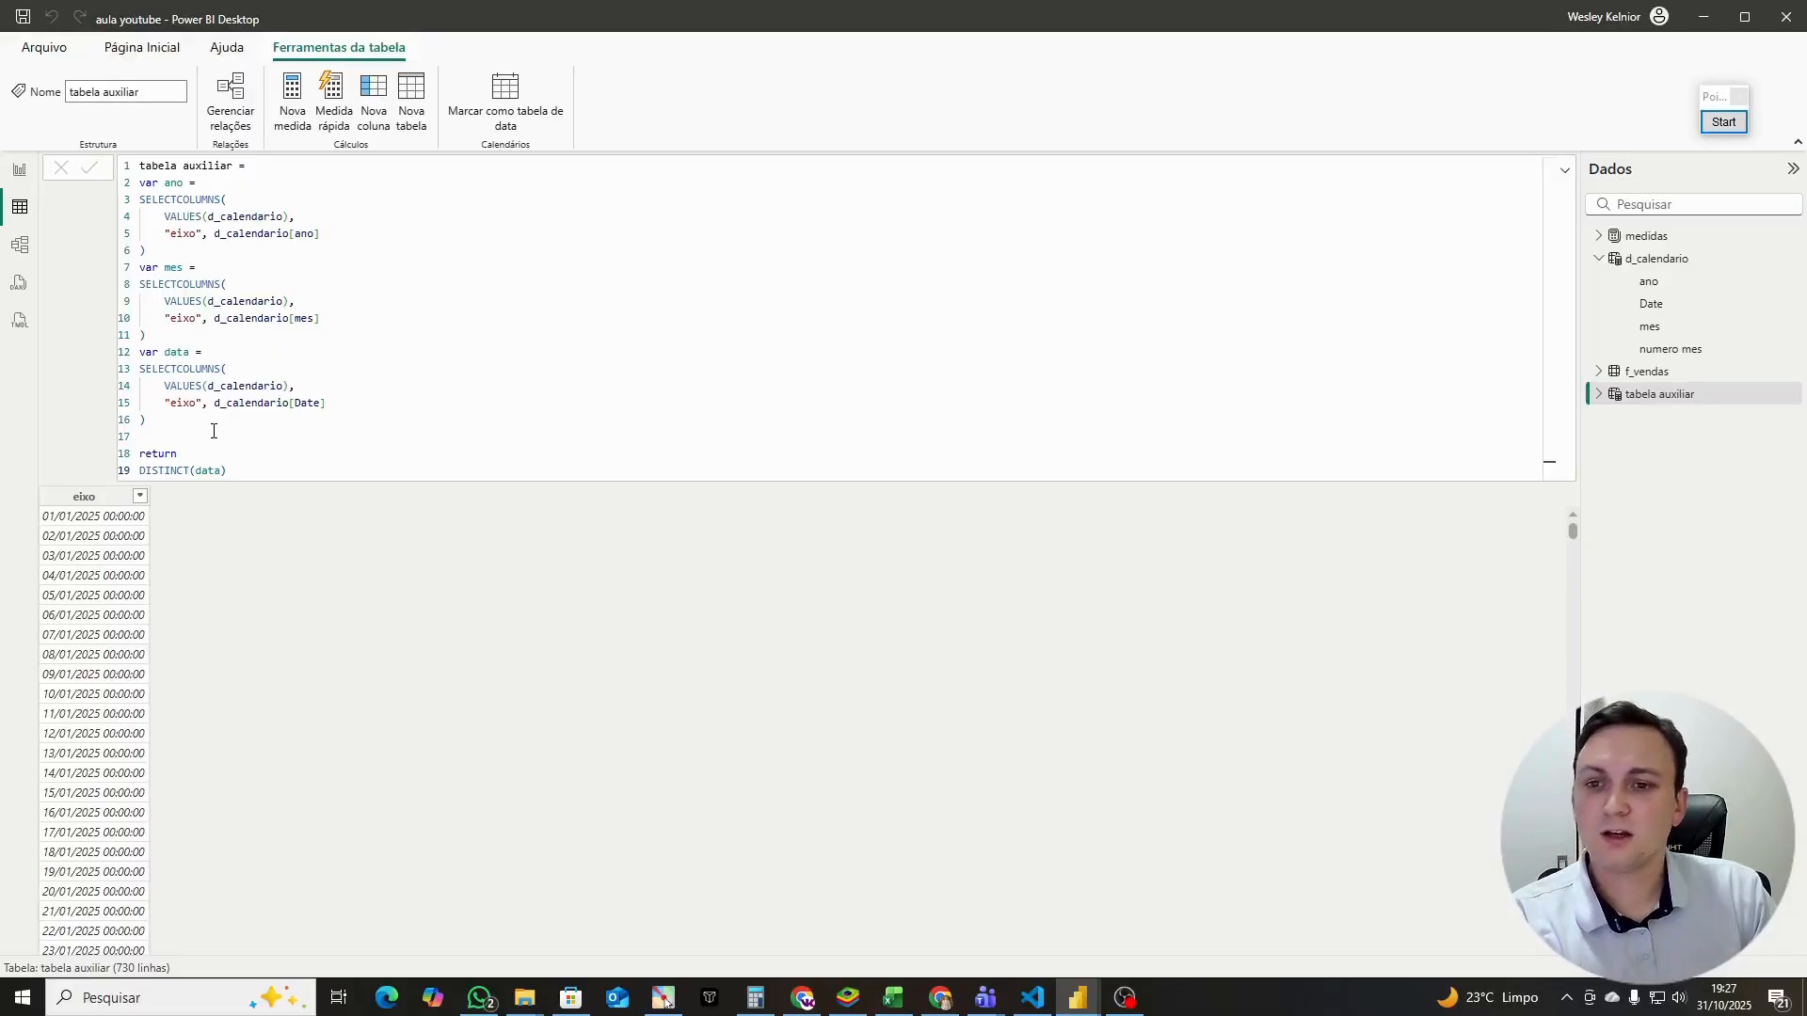
Step: Replace the returned expression with UNION(ano,mes,data), split across lines, and commit the formula
{"action": "left_click_drag", "start_coordinate": [226, 470], "coordinate": [129, 188]}
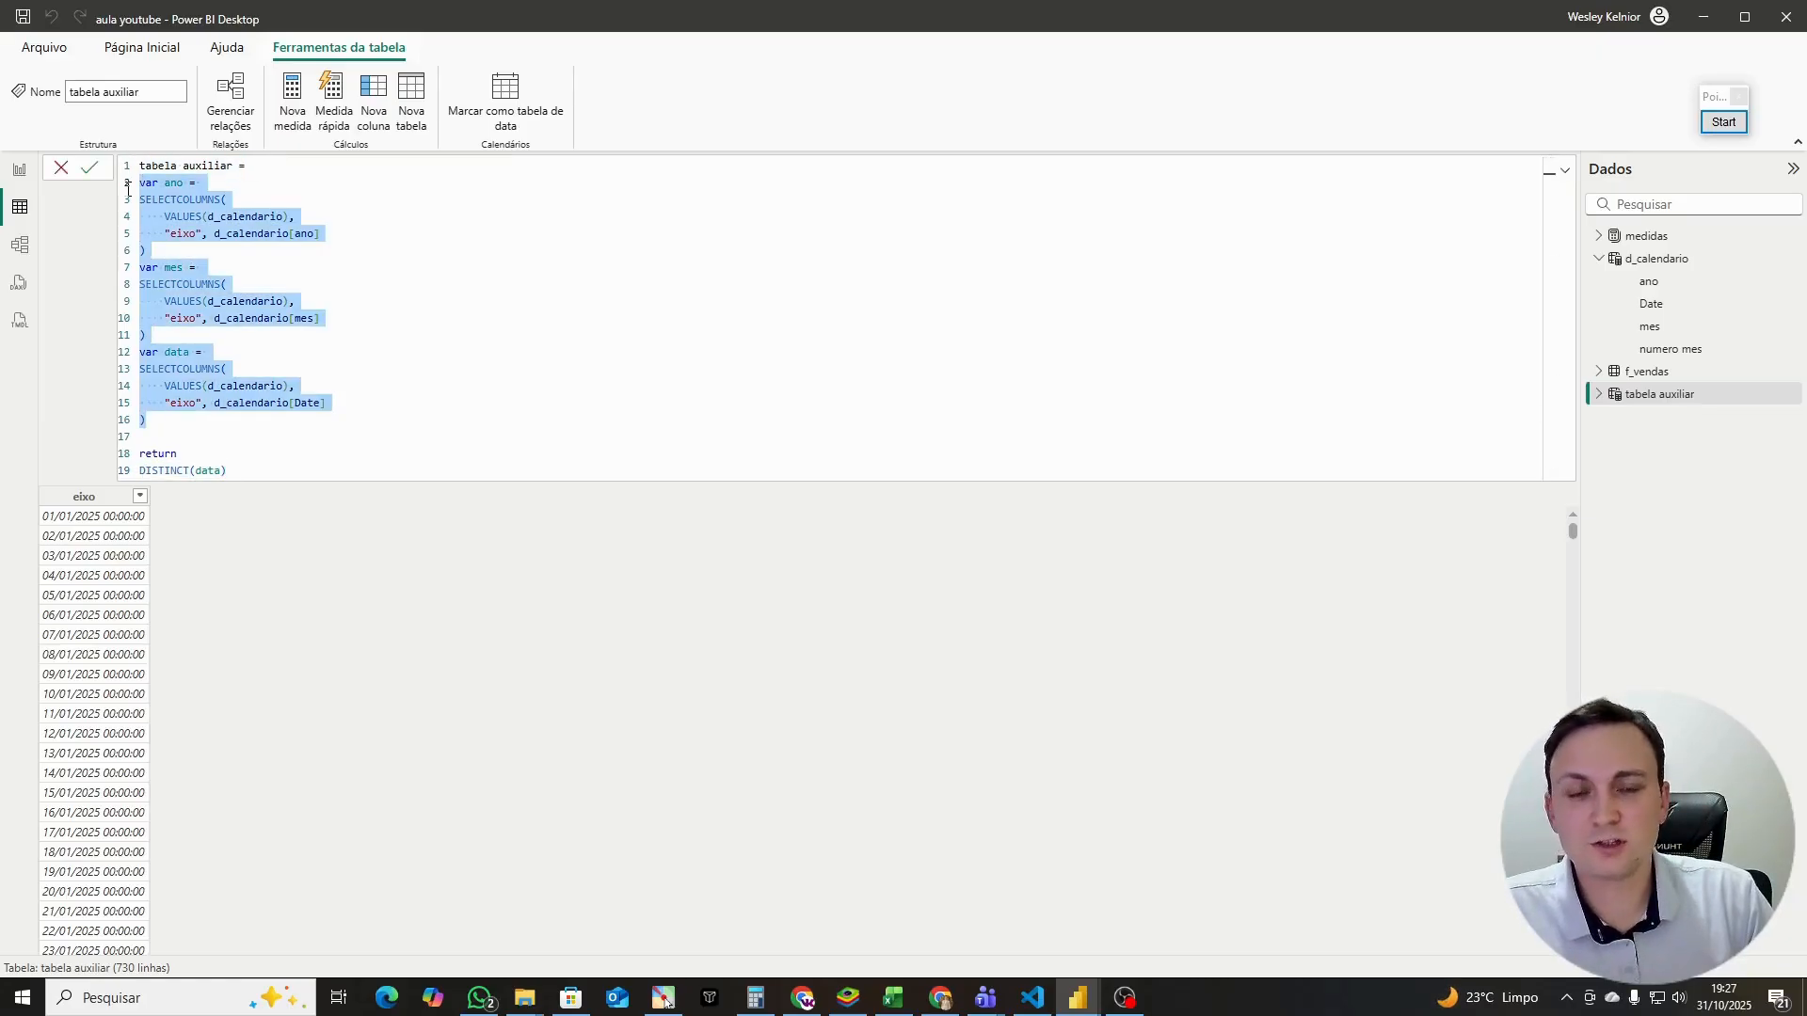
{"action": "left_click", "coordinate": [208, 470]}
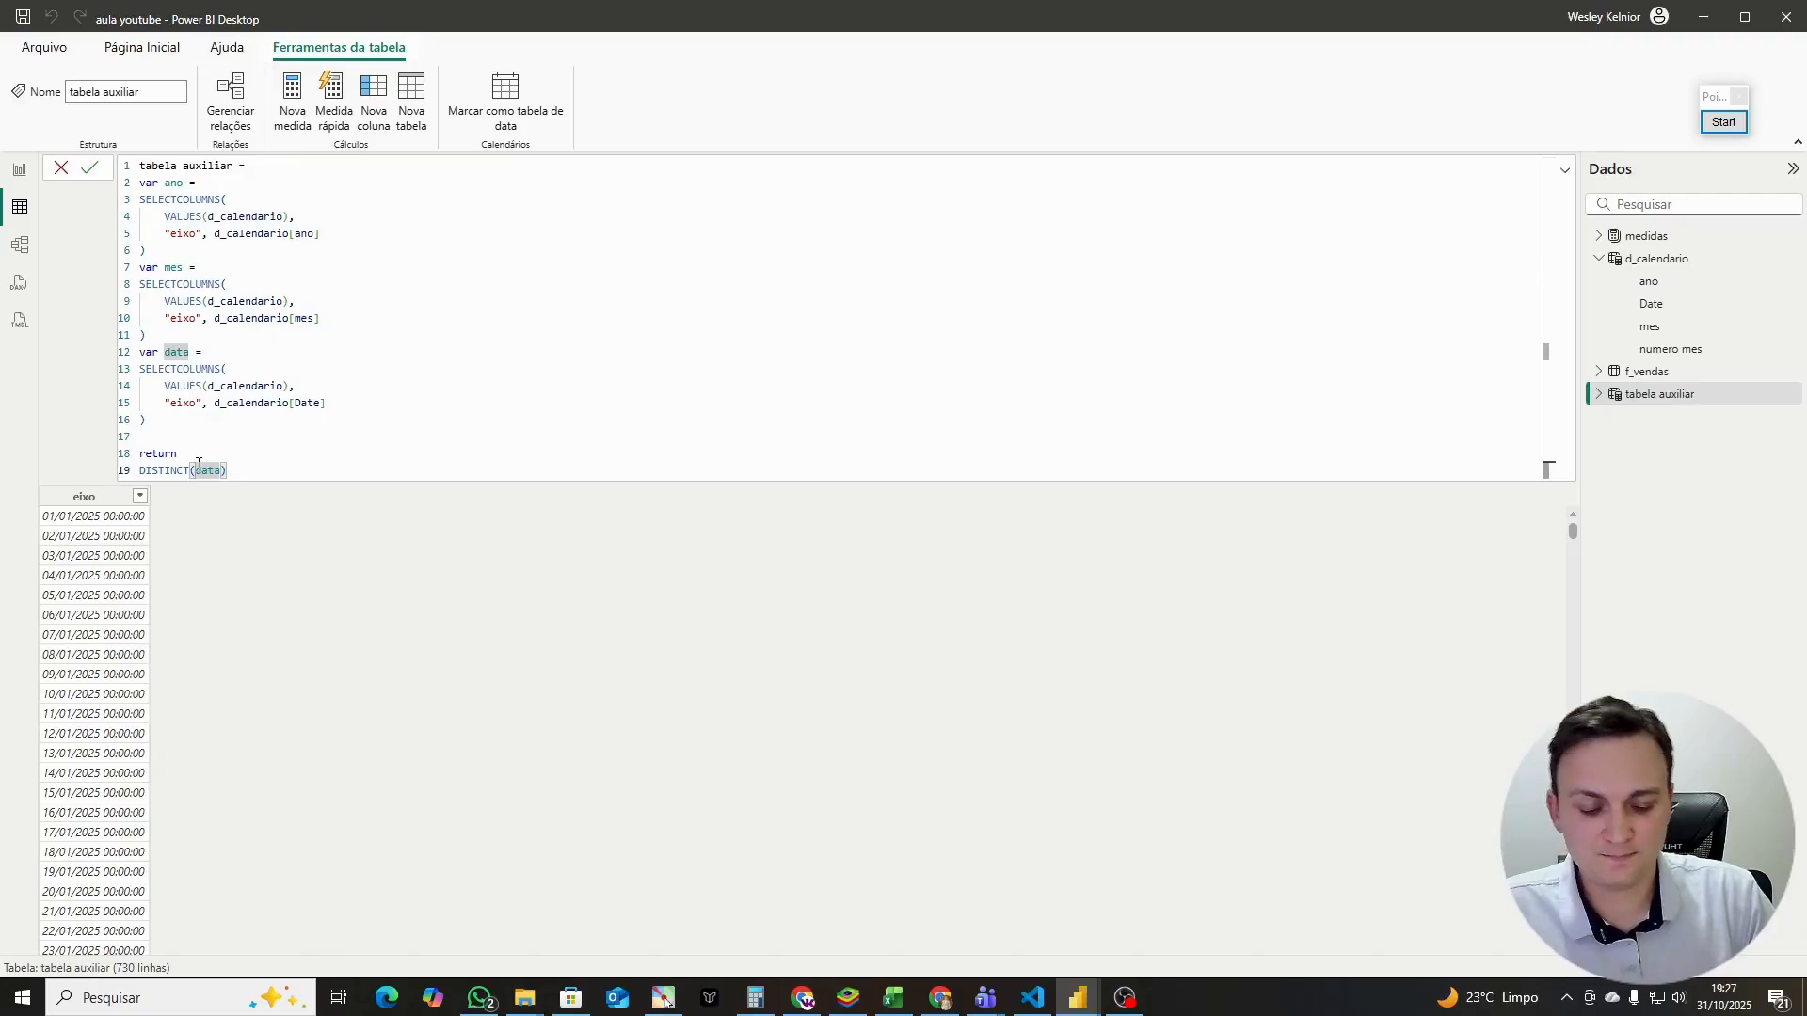
{"action": "key", "text": "shift+Return"}
{"action": "left_click_drag", "start_coordinate": [203, 487], "coordinate": [122, 470]}
{"action": "type", "text": "unio"}
{"action": "key", "text": "Tab"}
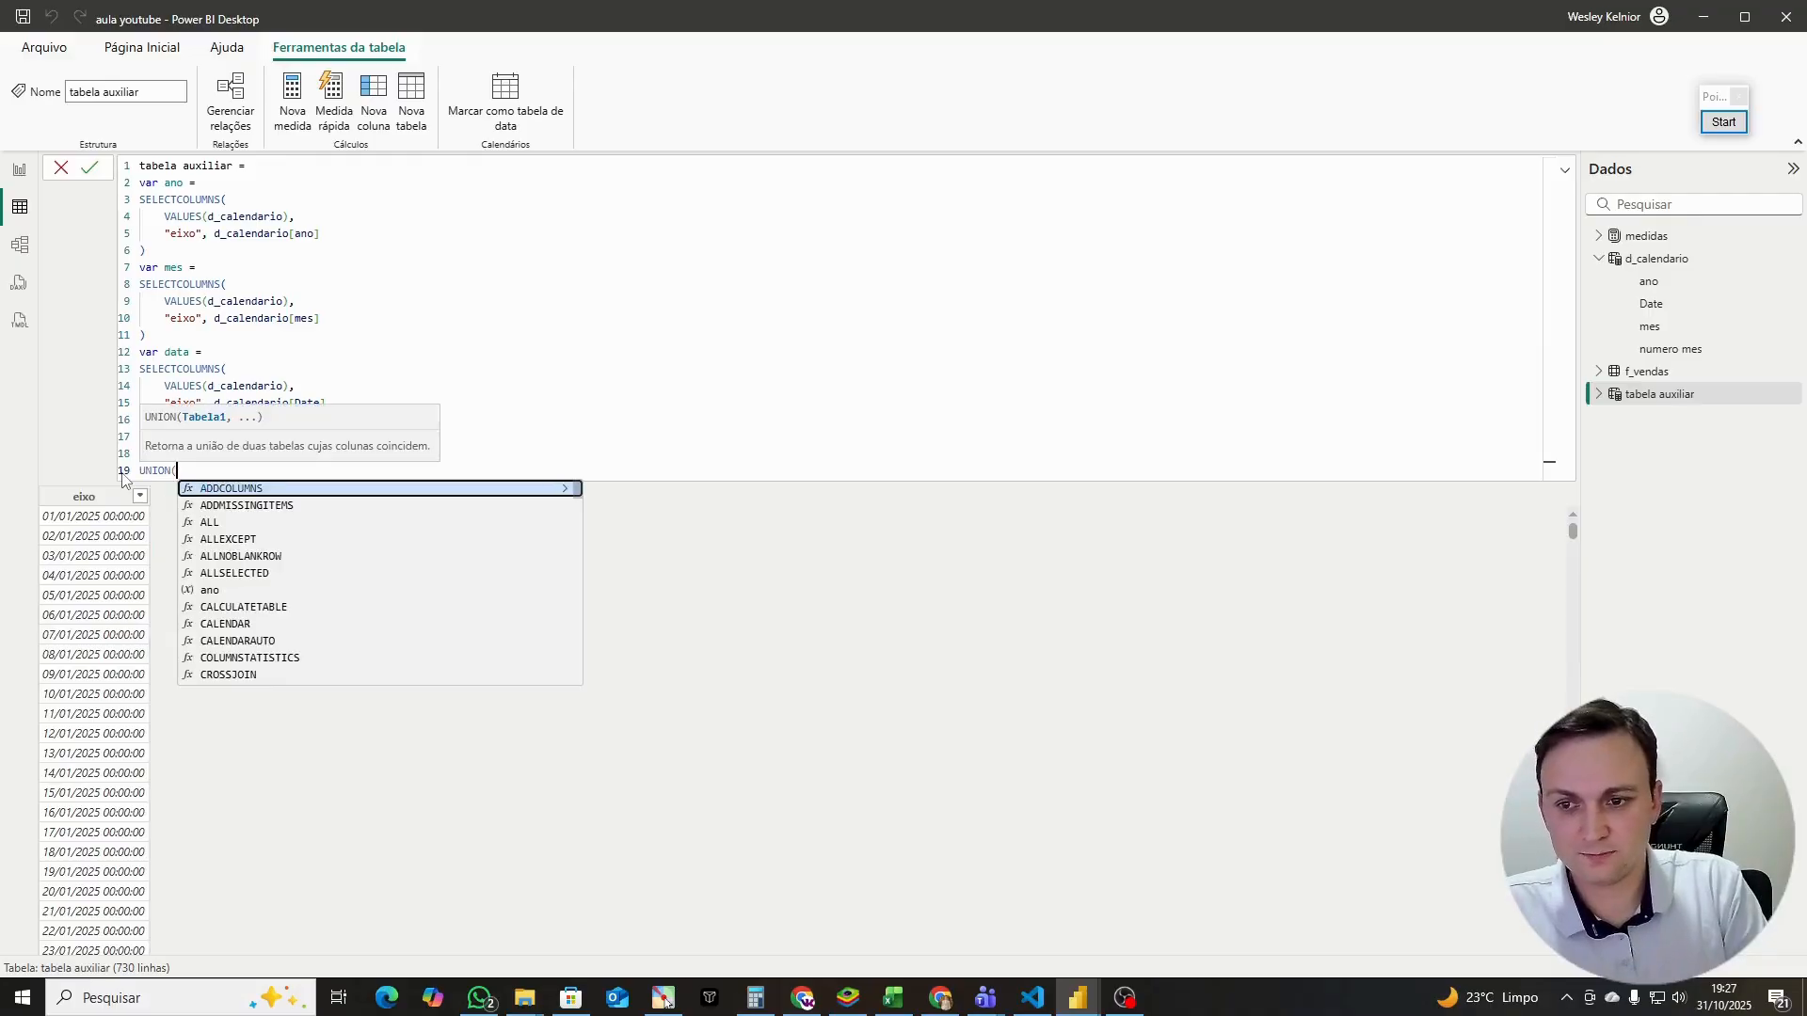
{"action": "key", "text": "shift+Return"}
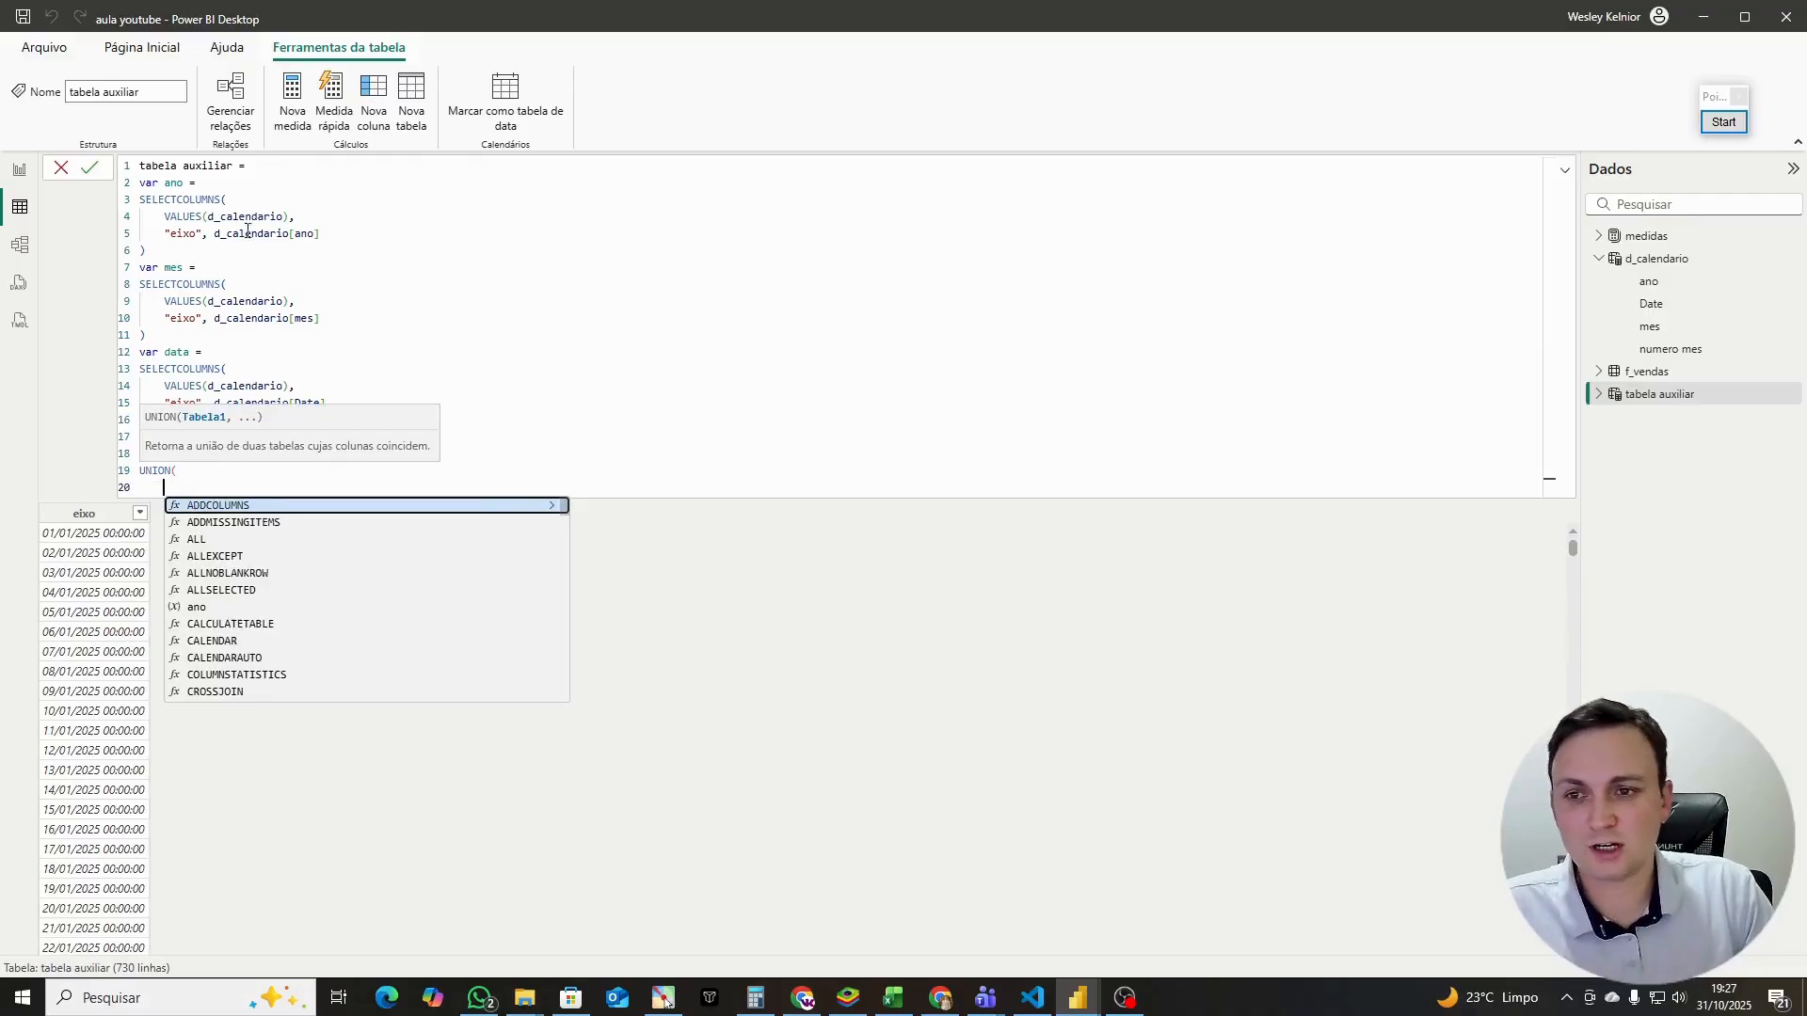
{"action": "type", "text": "ano,mes,"}
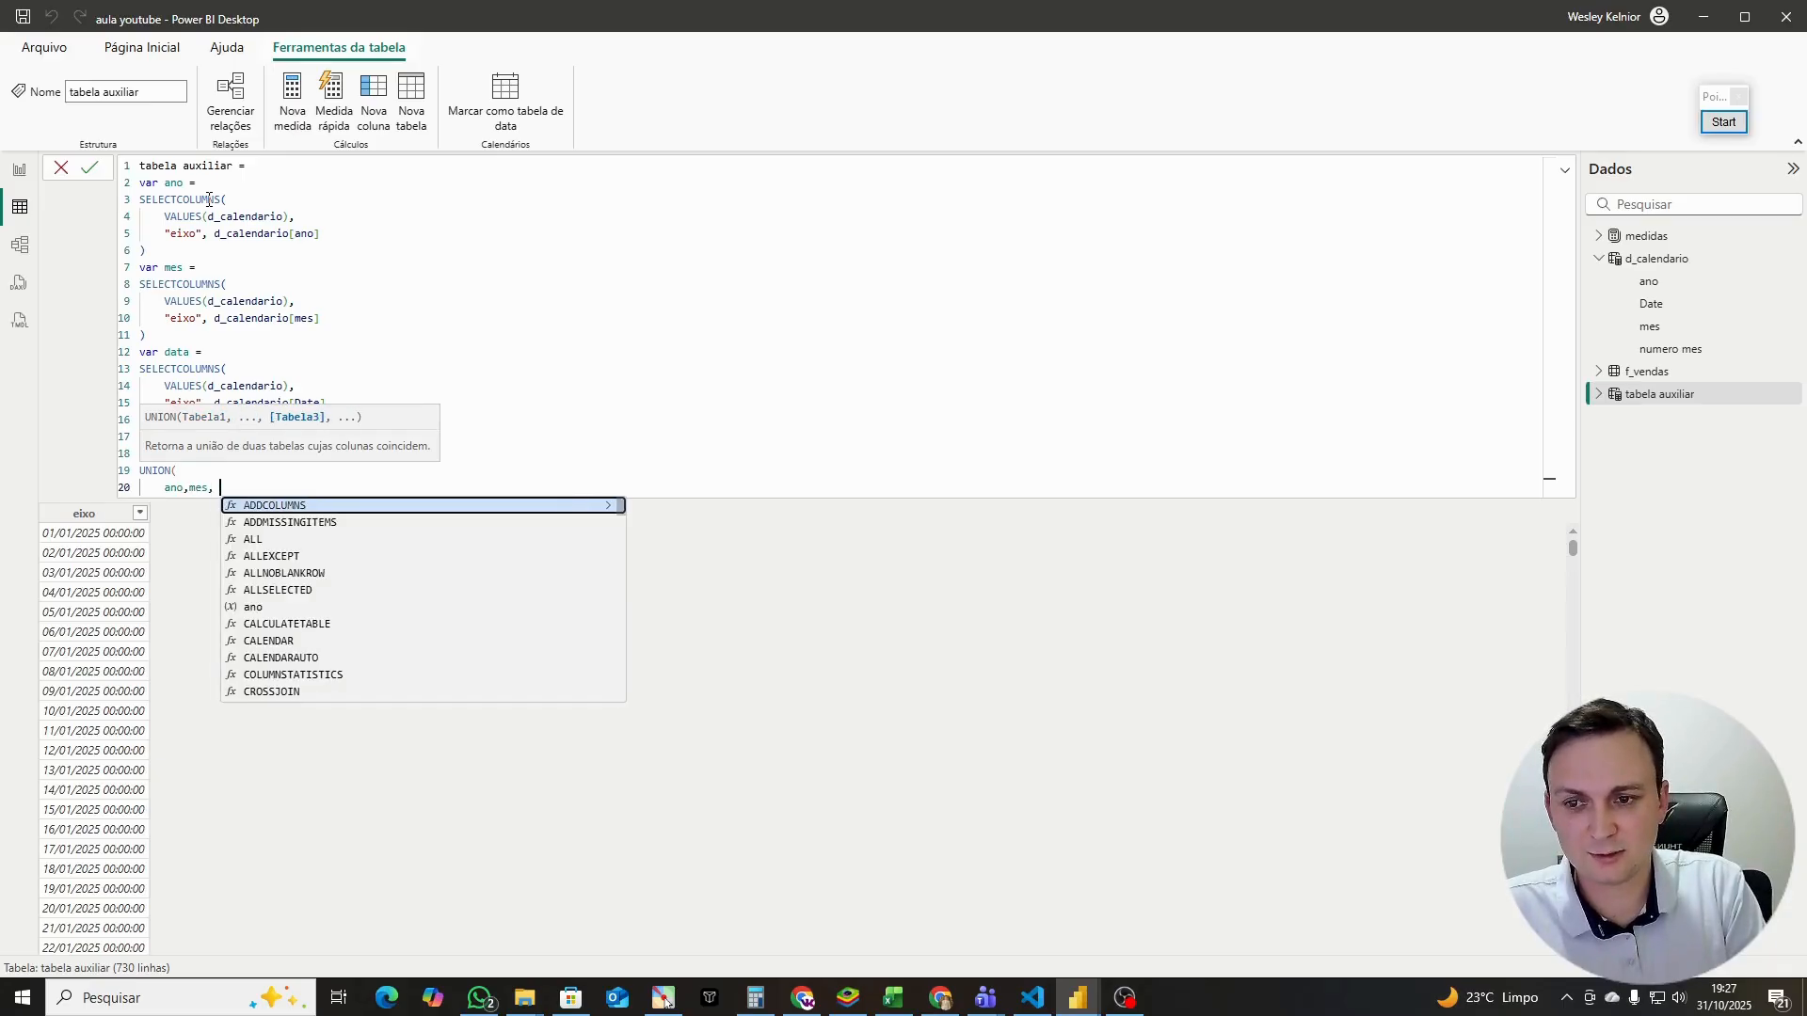
{"action": "key", "text": "BackSpace"}
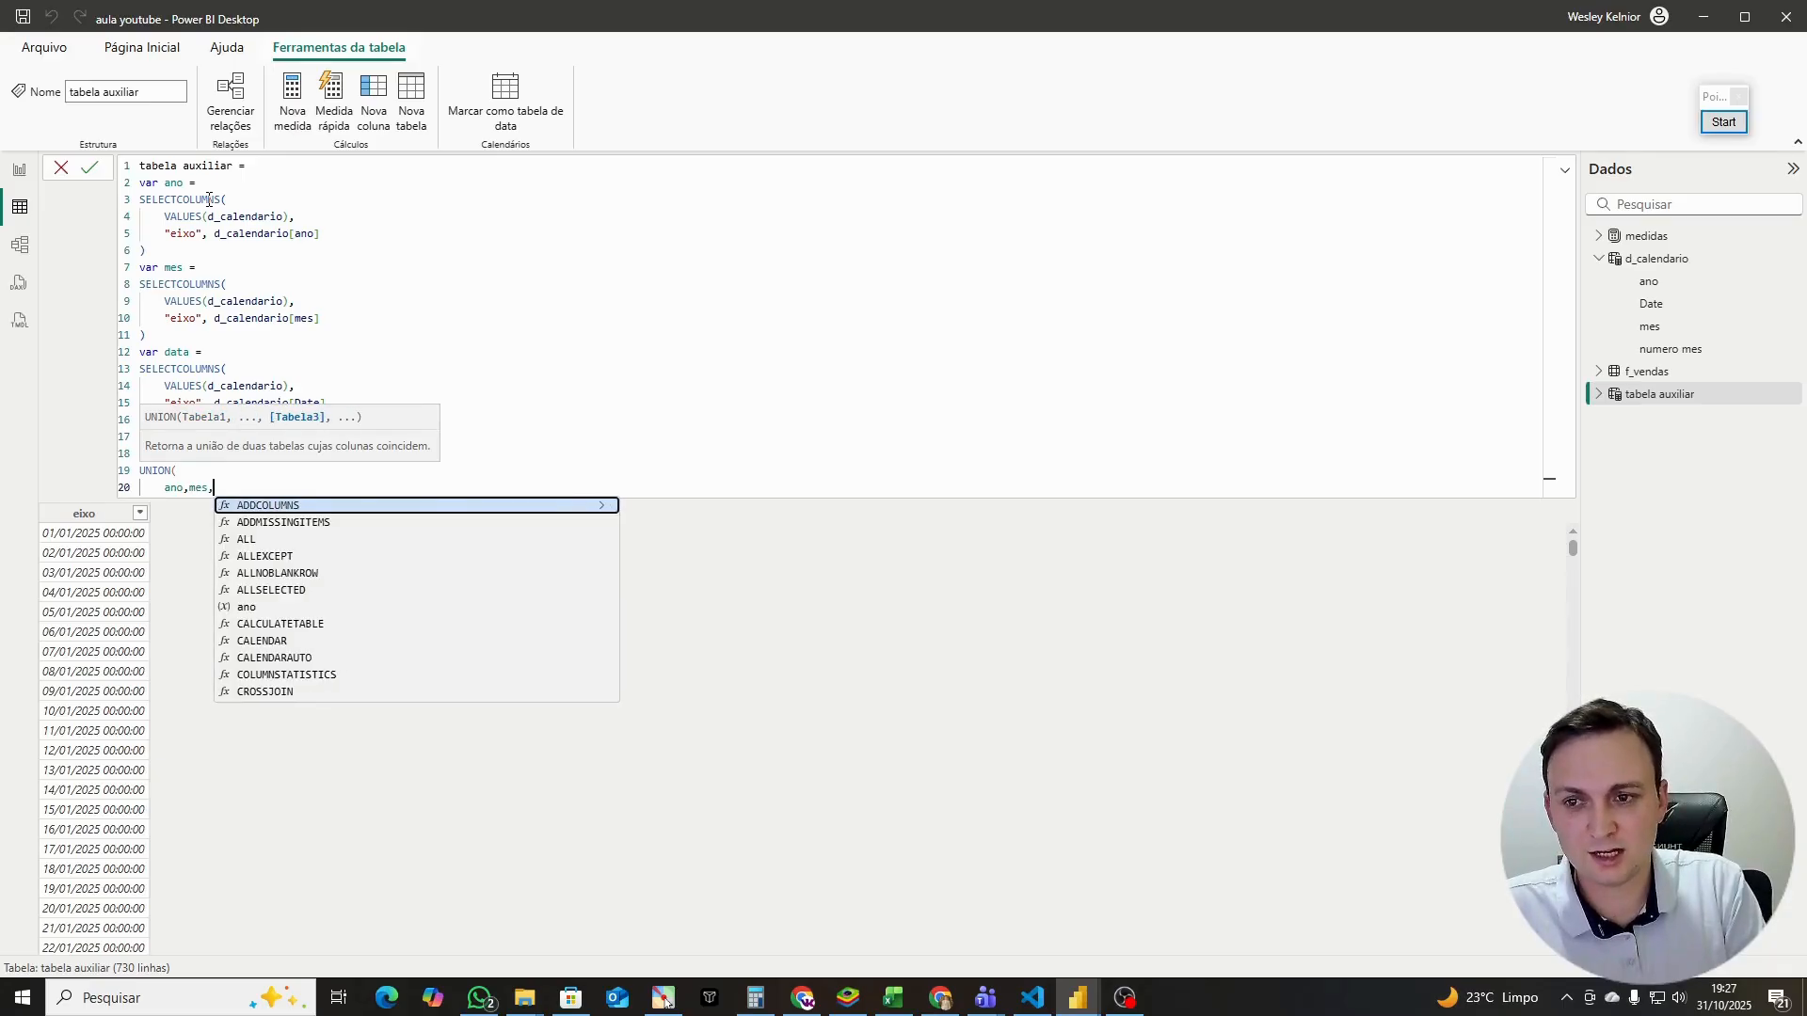
{"action": "type", "text": "data"}
{"action": "key", "text": "shift+Return"}
{"action": "type", "text": ")"}
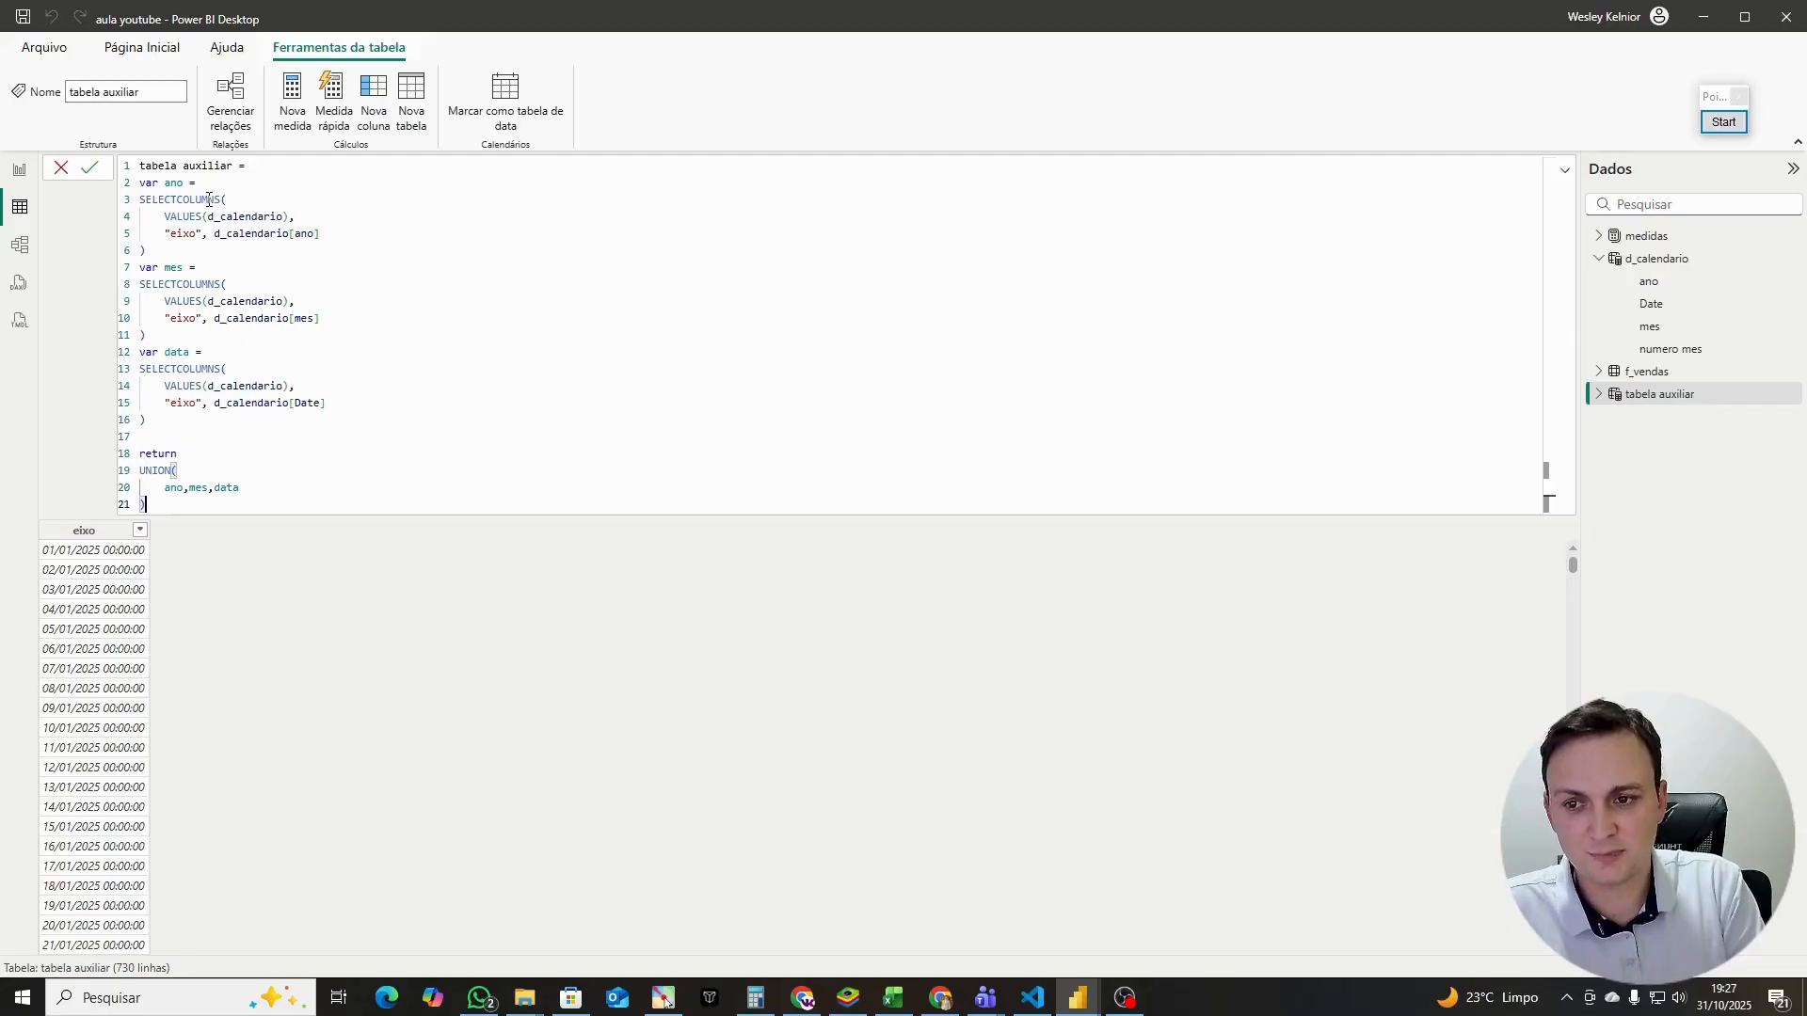
{"action": "key", "text": "Return"}
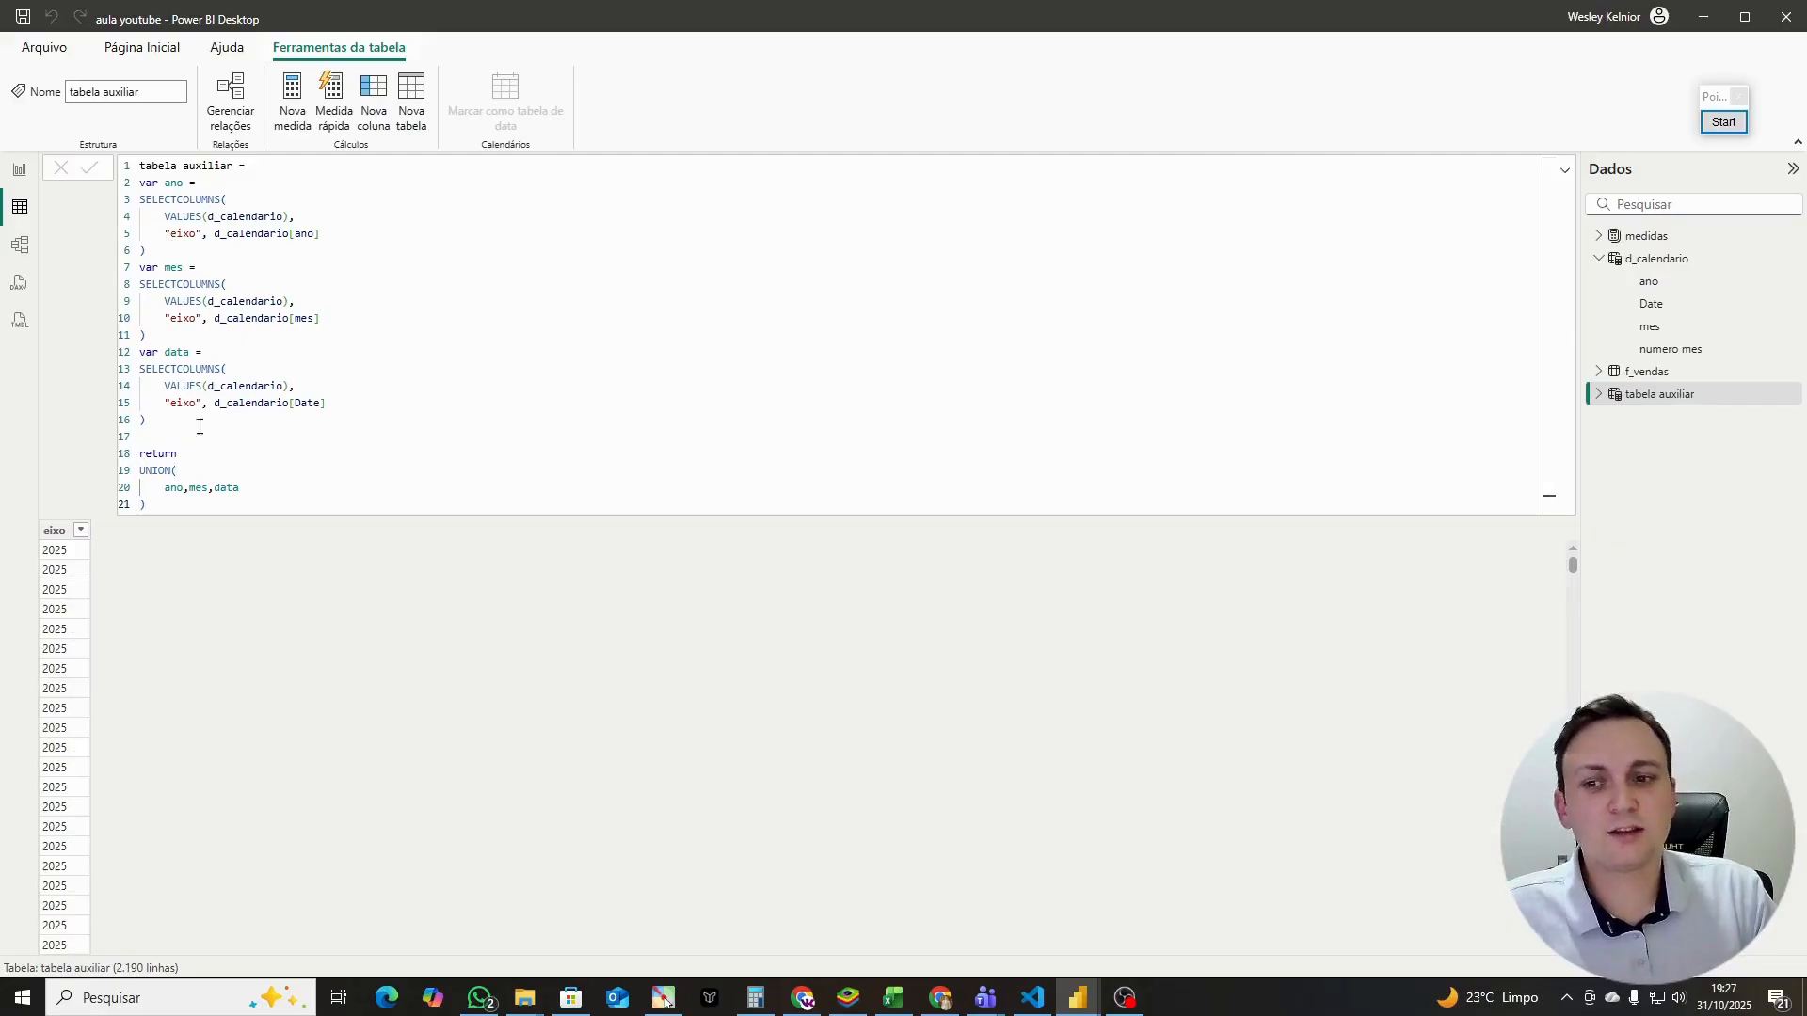
Step: Wrap the returned UNION in a DISTINCT function, indent the UNION block inside it, and commit the formula
{"action": "scroll", "coordinate": [98, 572], "scroll_direction": "down", "scroll_amount": 20}
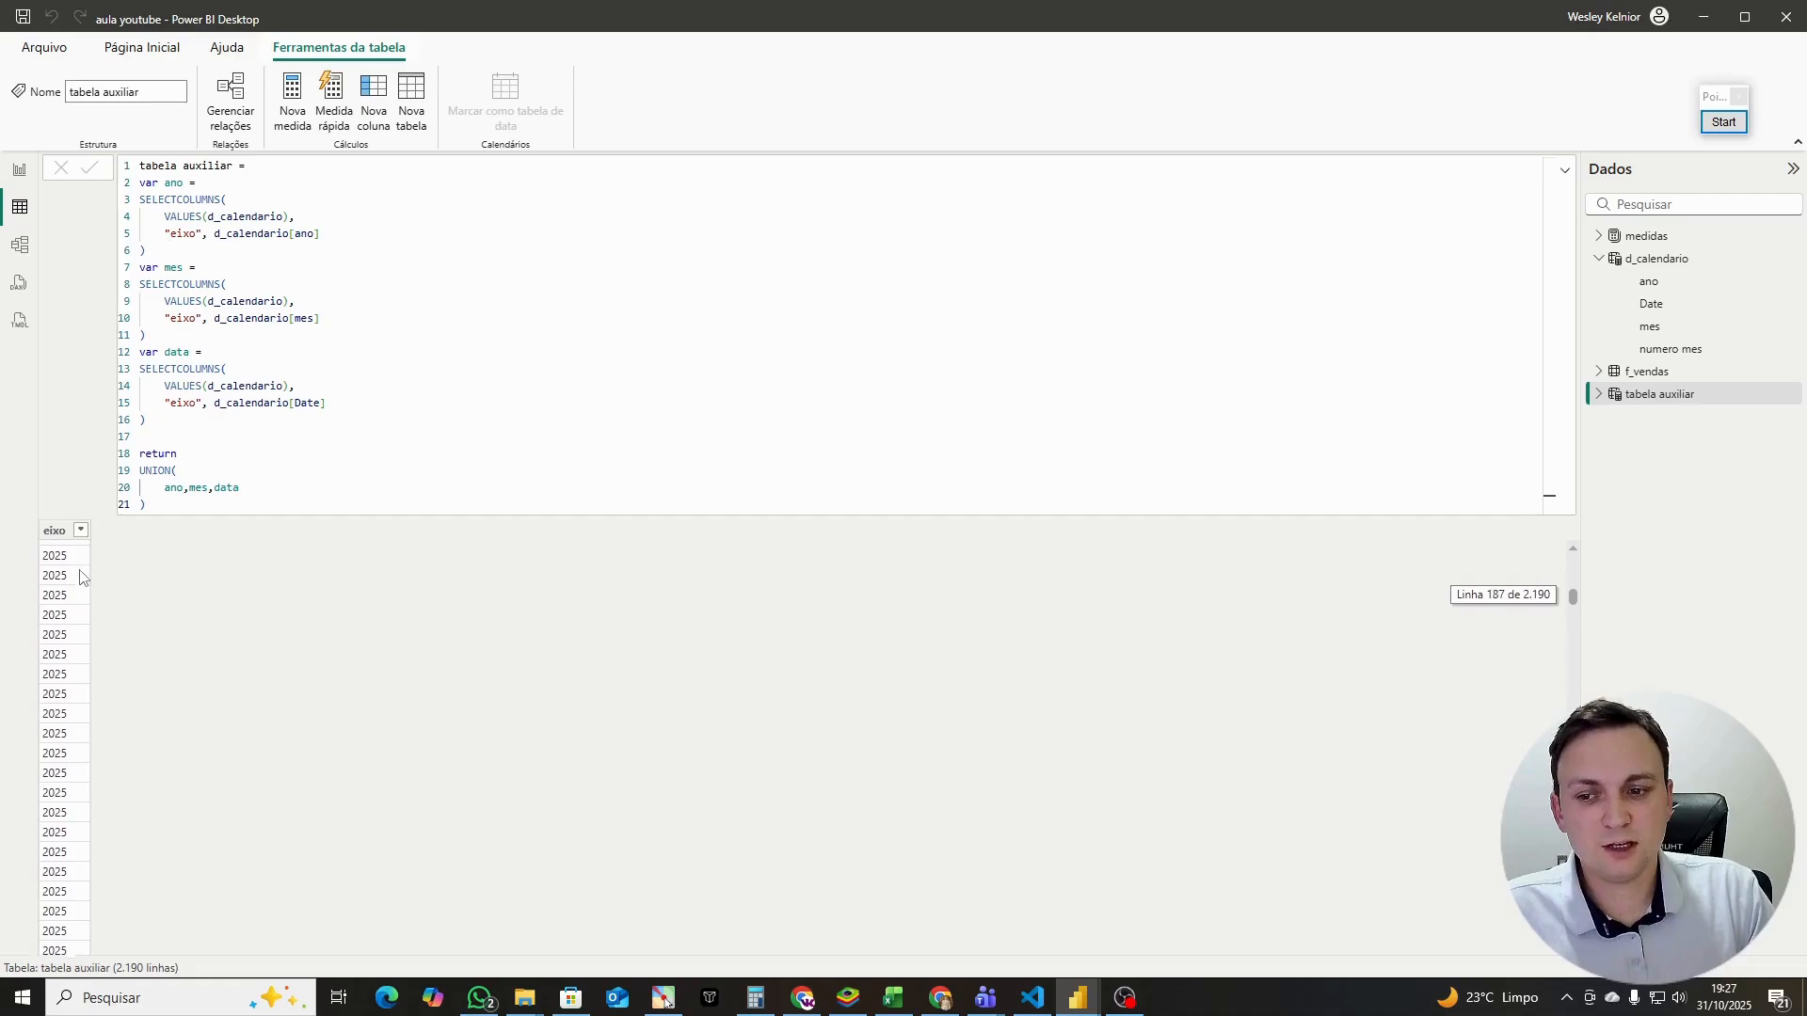
{"action": "scroll", "coordinate": [95, 560], "scroll_direction": "up", "scroll_amount": 20}
{"action": "left_click", "coordinate": [178, 455]}
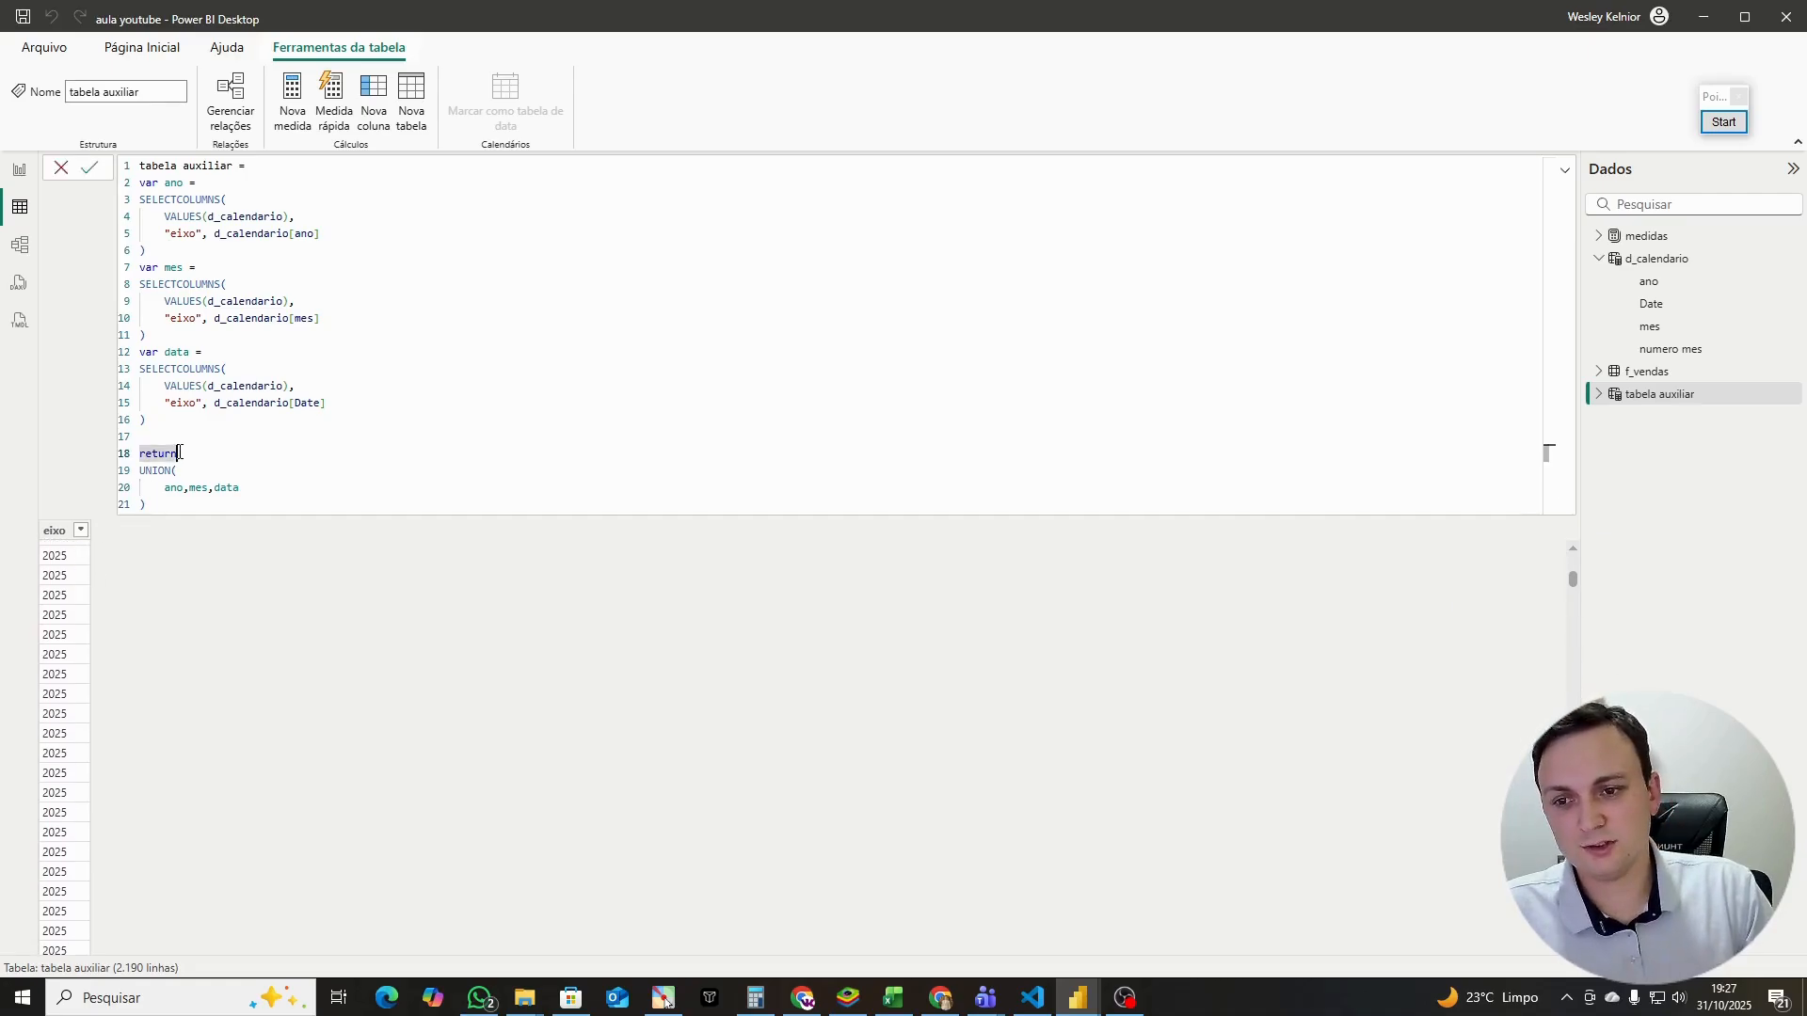
{"action": "key", "text": "Return"}
{"action": "type", "text": "dist"}
{"action": "key", "text": "Tab"}
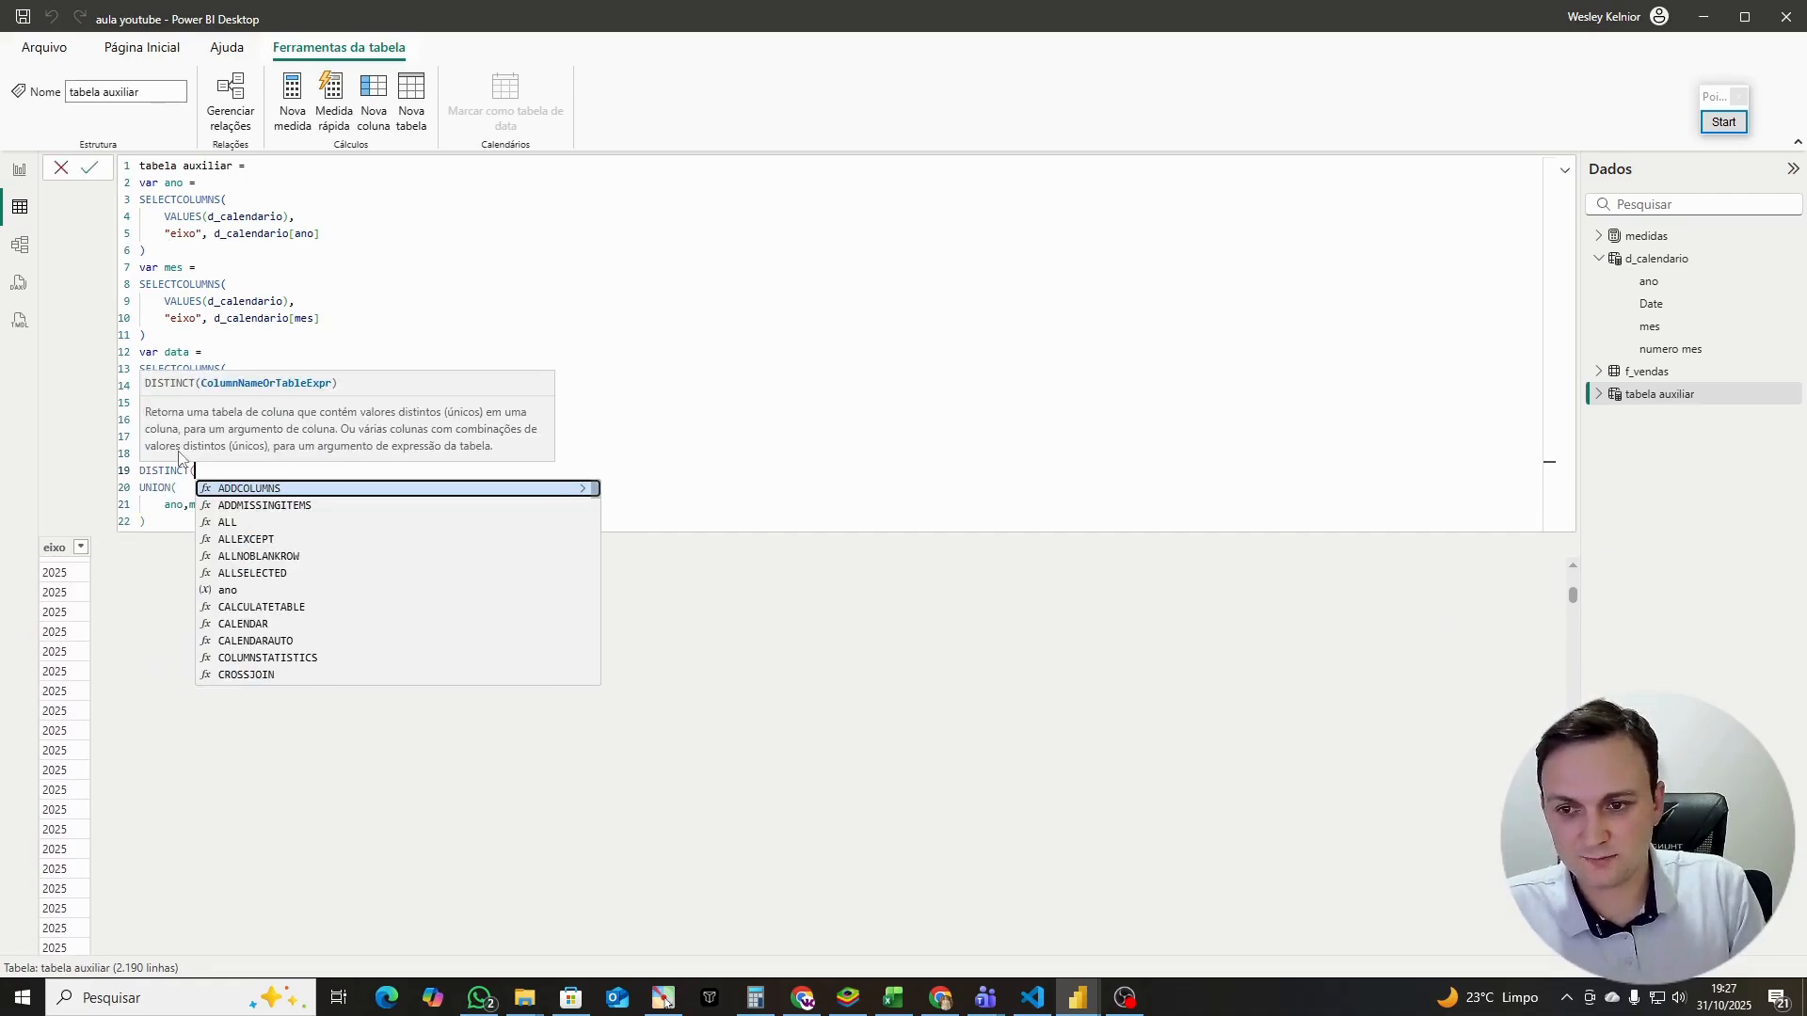
{"action": "key", "text": "Escape"}
{"action": "left_click_drag", "start_coordinate": [139, 488], "coordinate": [173, 523]}
{"action": "key", "text": "Tab"}
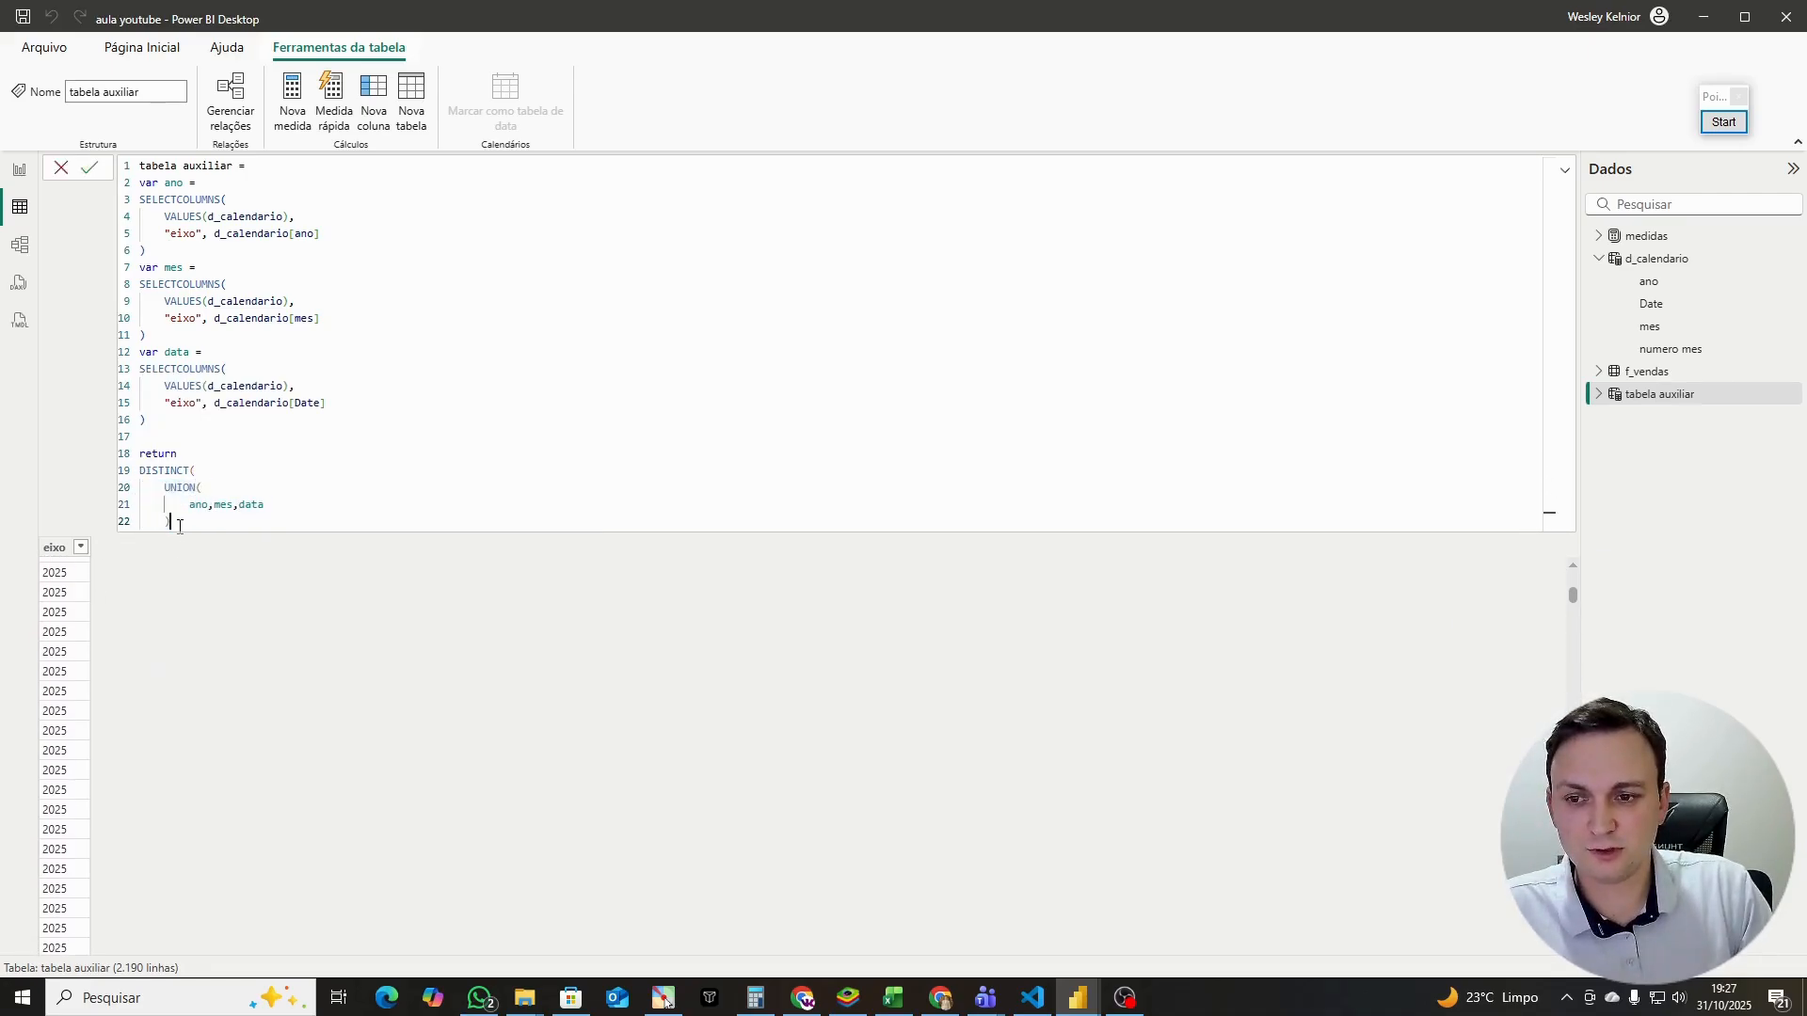
{"action": "key", "text": "shift+Return"}
{"action": "type", "text": ")"}
{"action": "key", "text": "Return"}
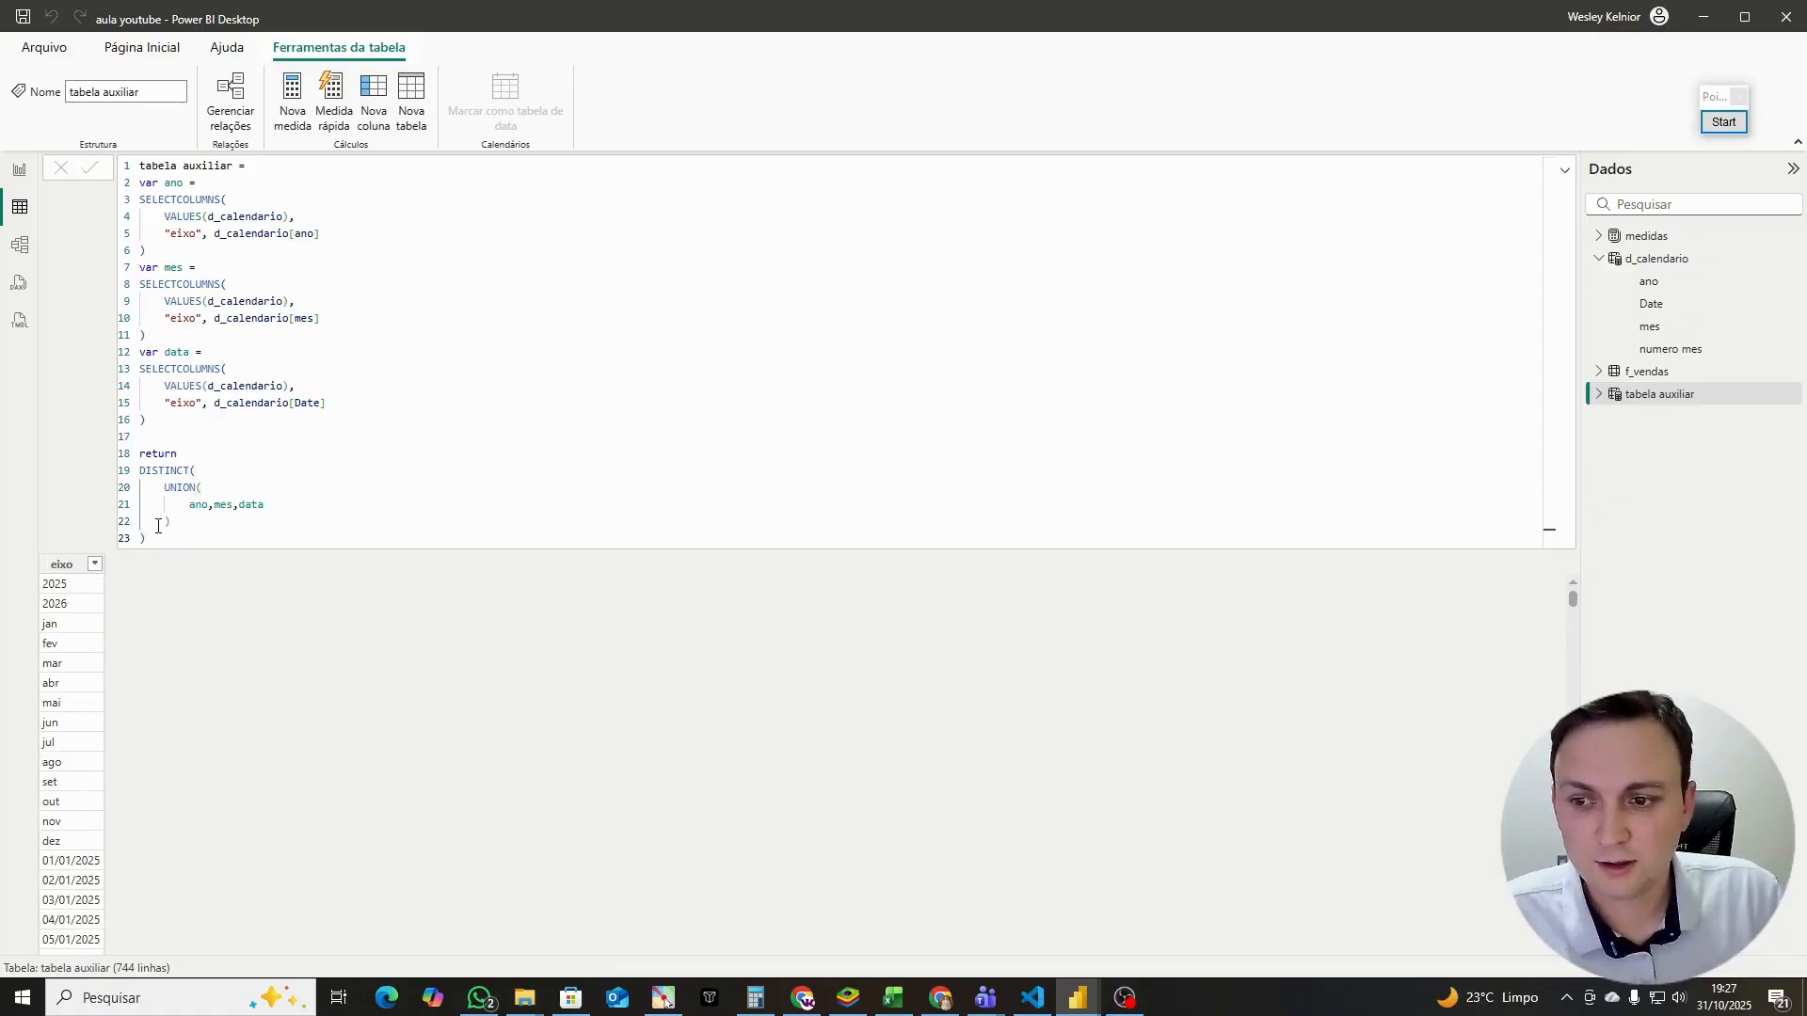
Step: Mark a sample year, month and date in the eixo column with the on-screen pen, and select the column
{"action": "left_click", "coordinate": [1724, 121]}
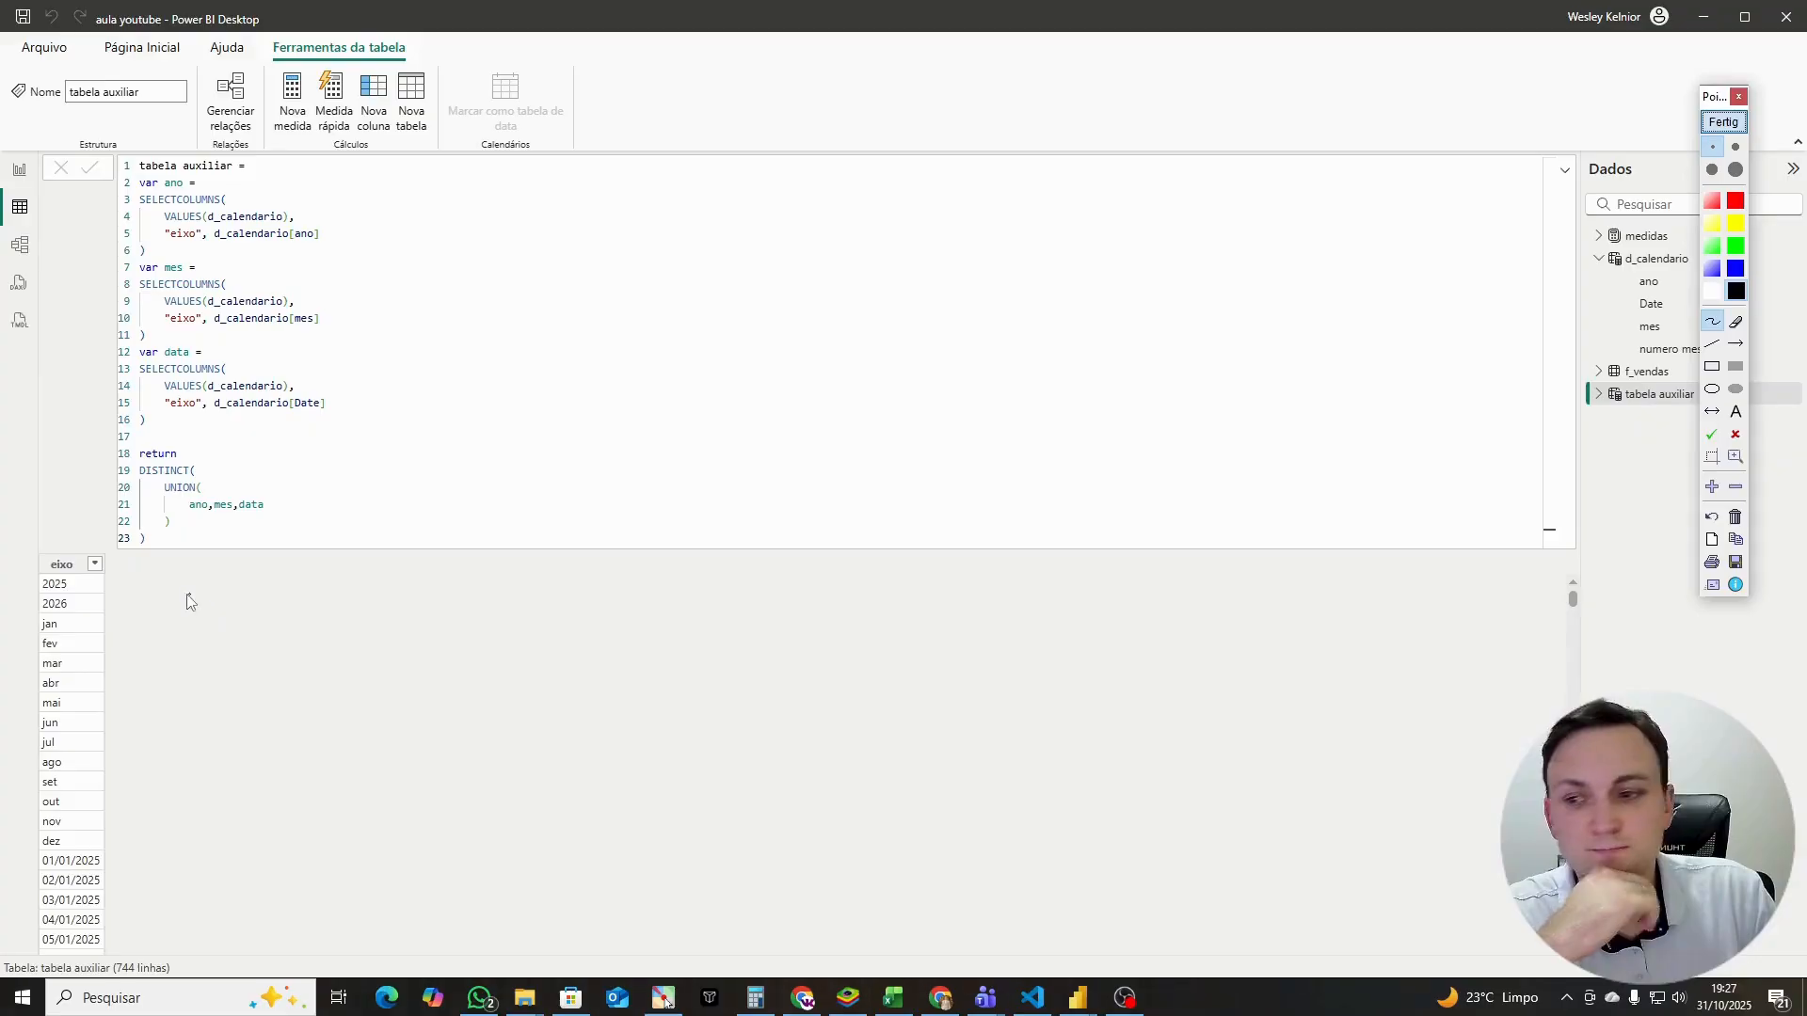
{"action": "mouse_move", "coordinate": [40, 592]}
{"action": "left_mouse_down"}
{"action": "mouse_move", "coordinate": [85, 593]}
{"action": "mouse_move", "coordinate": [78, 633]}
{"action": "left_mouse_up"}
{"action": "left_click_drag", "start_coordinate": [54, 883], "coordinate": [103, 895]}
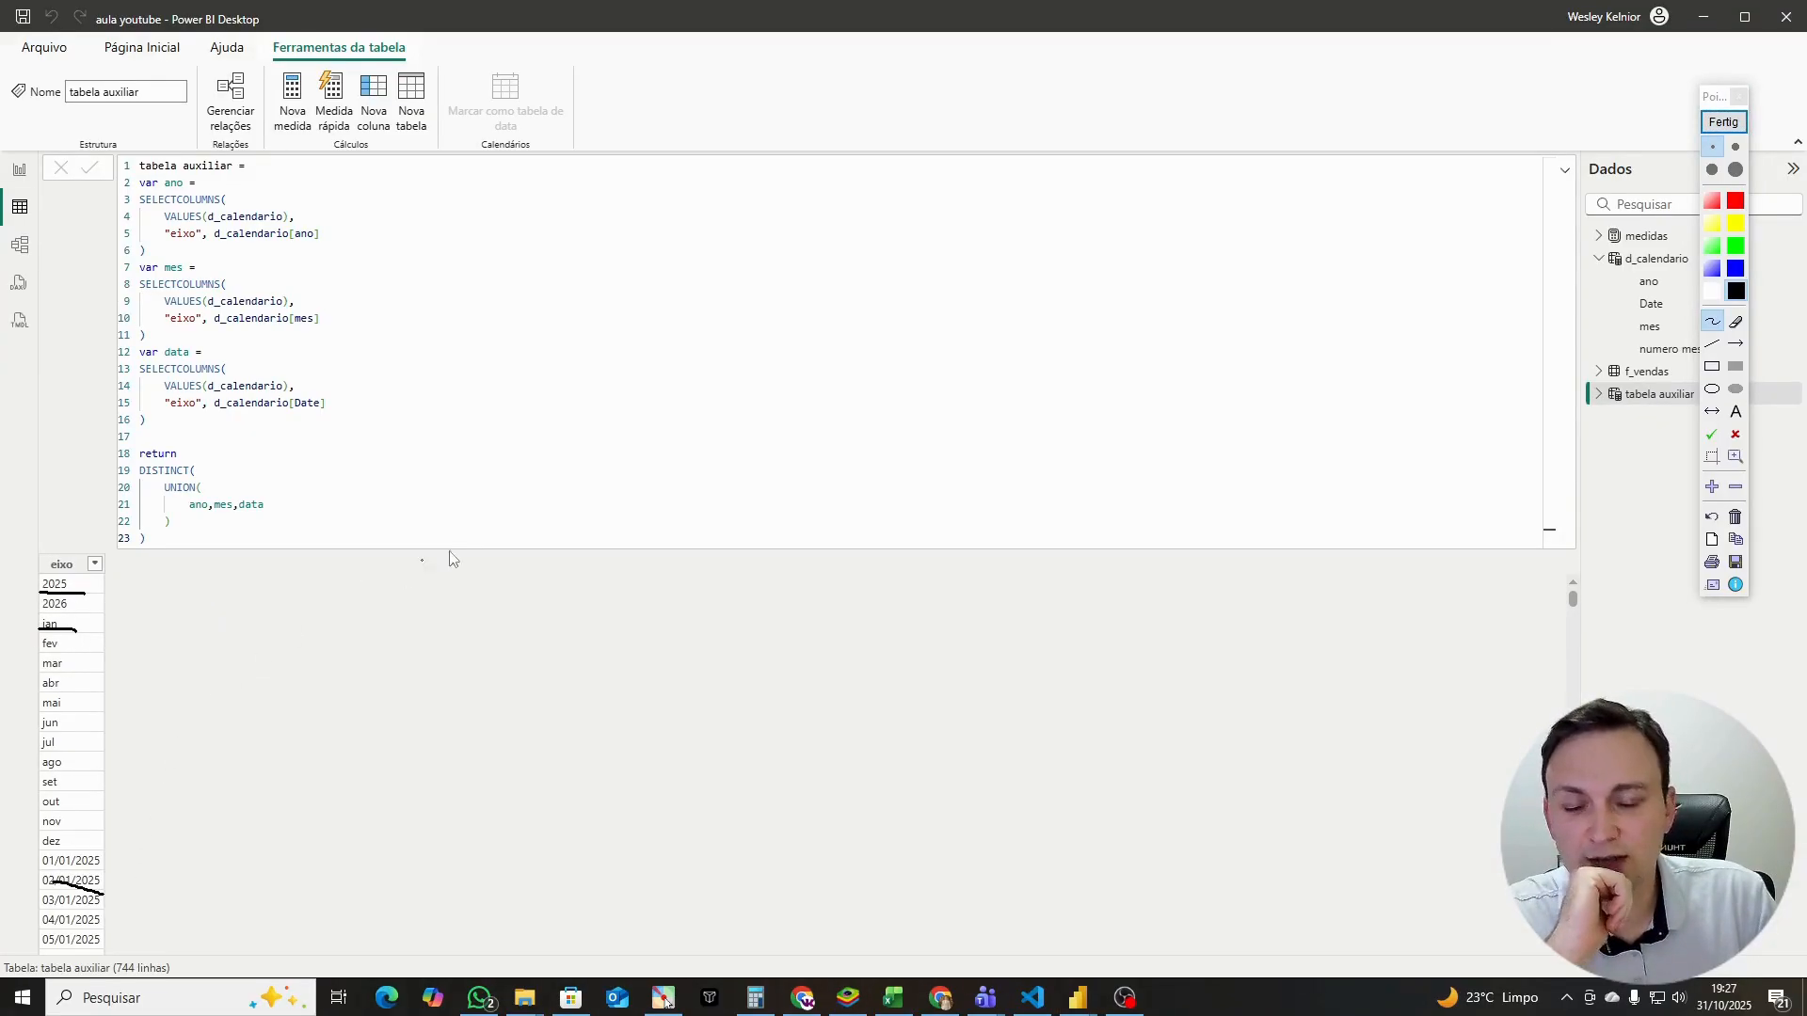
{"action": "left_click", "coordinate": [1718, 123]}
{"action": "left_click", "coordinate": [87, 568]}
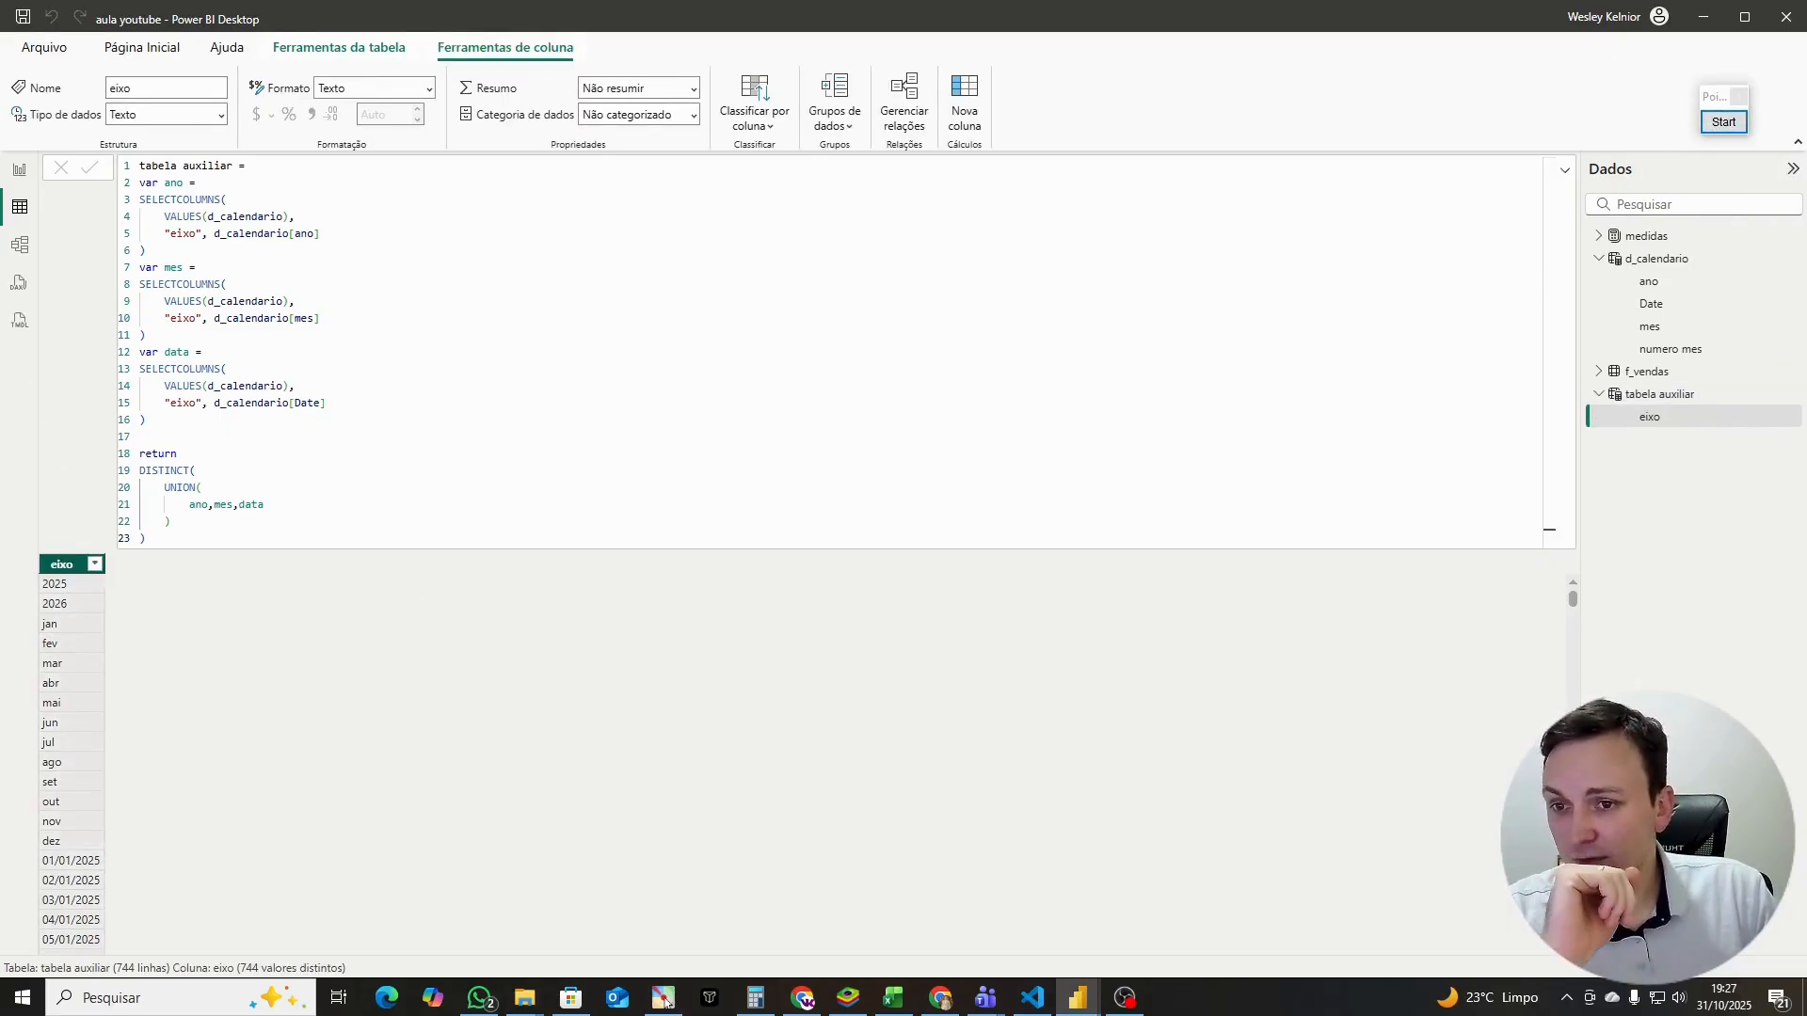
Step: Add a matrix visual to the report page with the eixo column of tabela auxiliar as its rows
{"action": "left_click", "coordinate": [8, 173]}
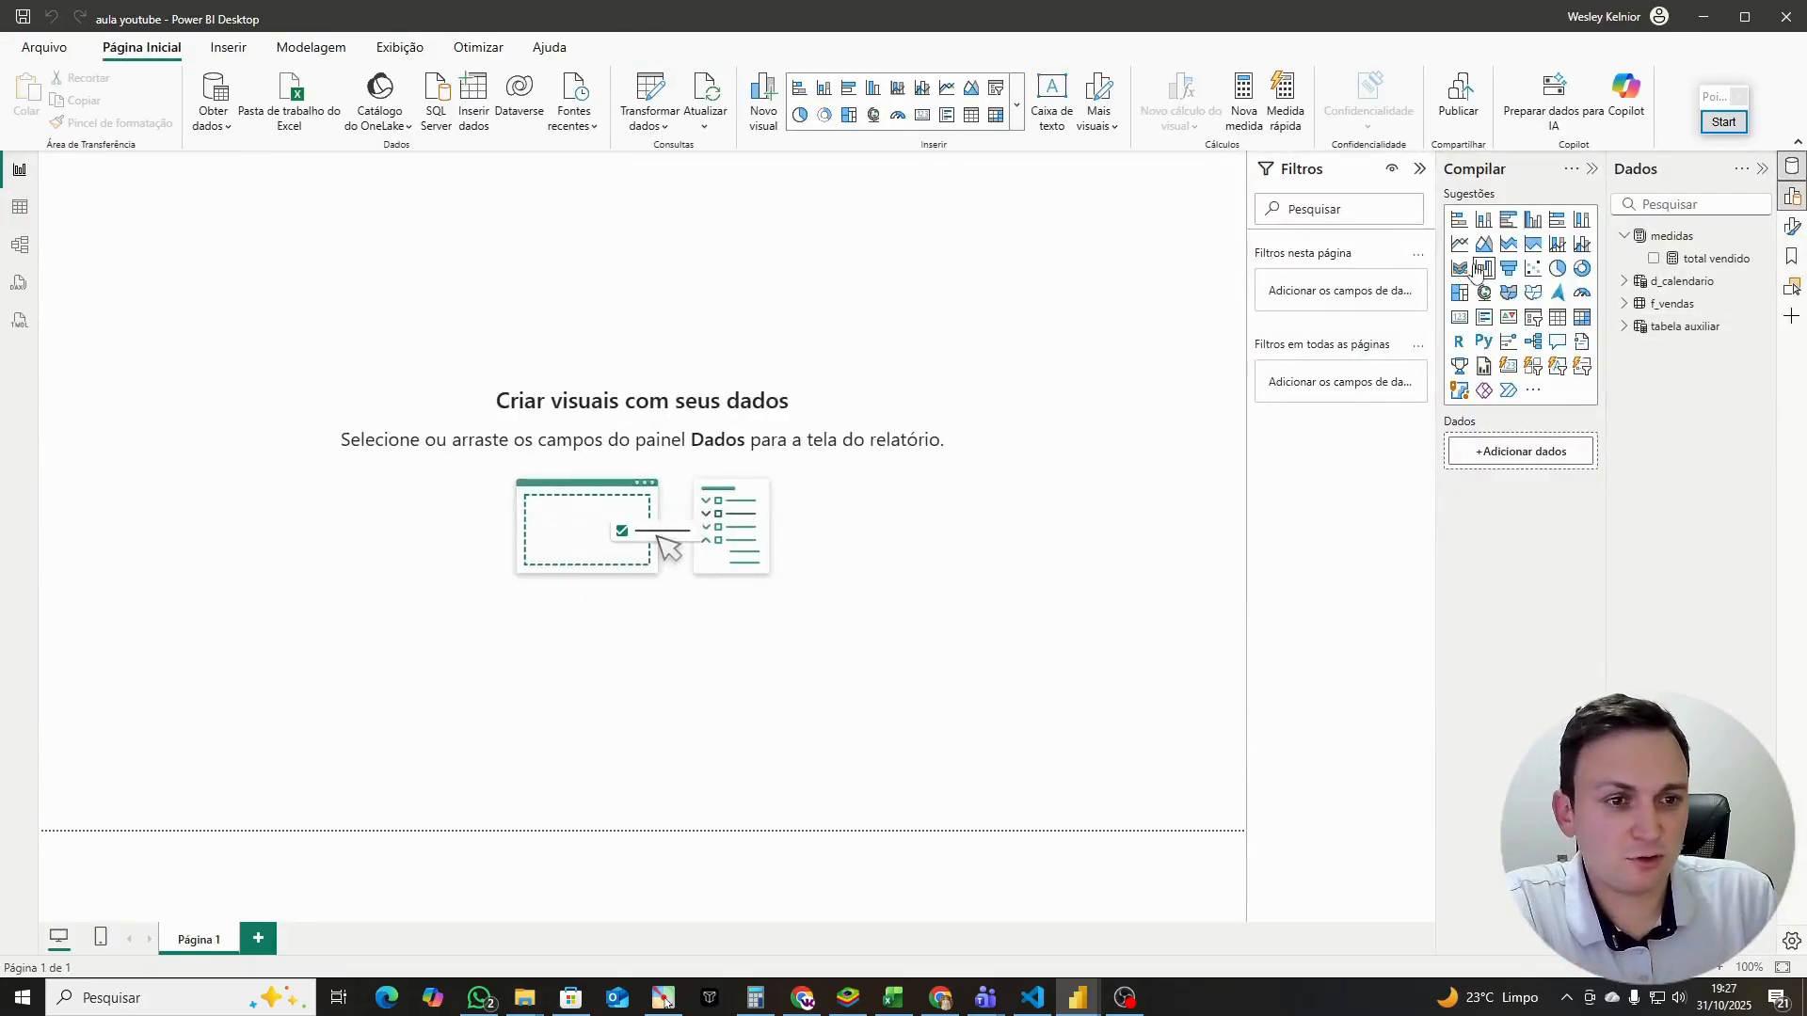
{"action": "left_click", "coordinate": [1582, 317]}
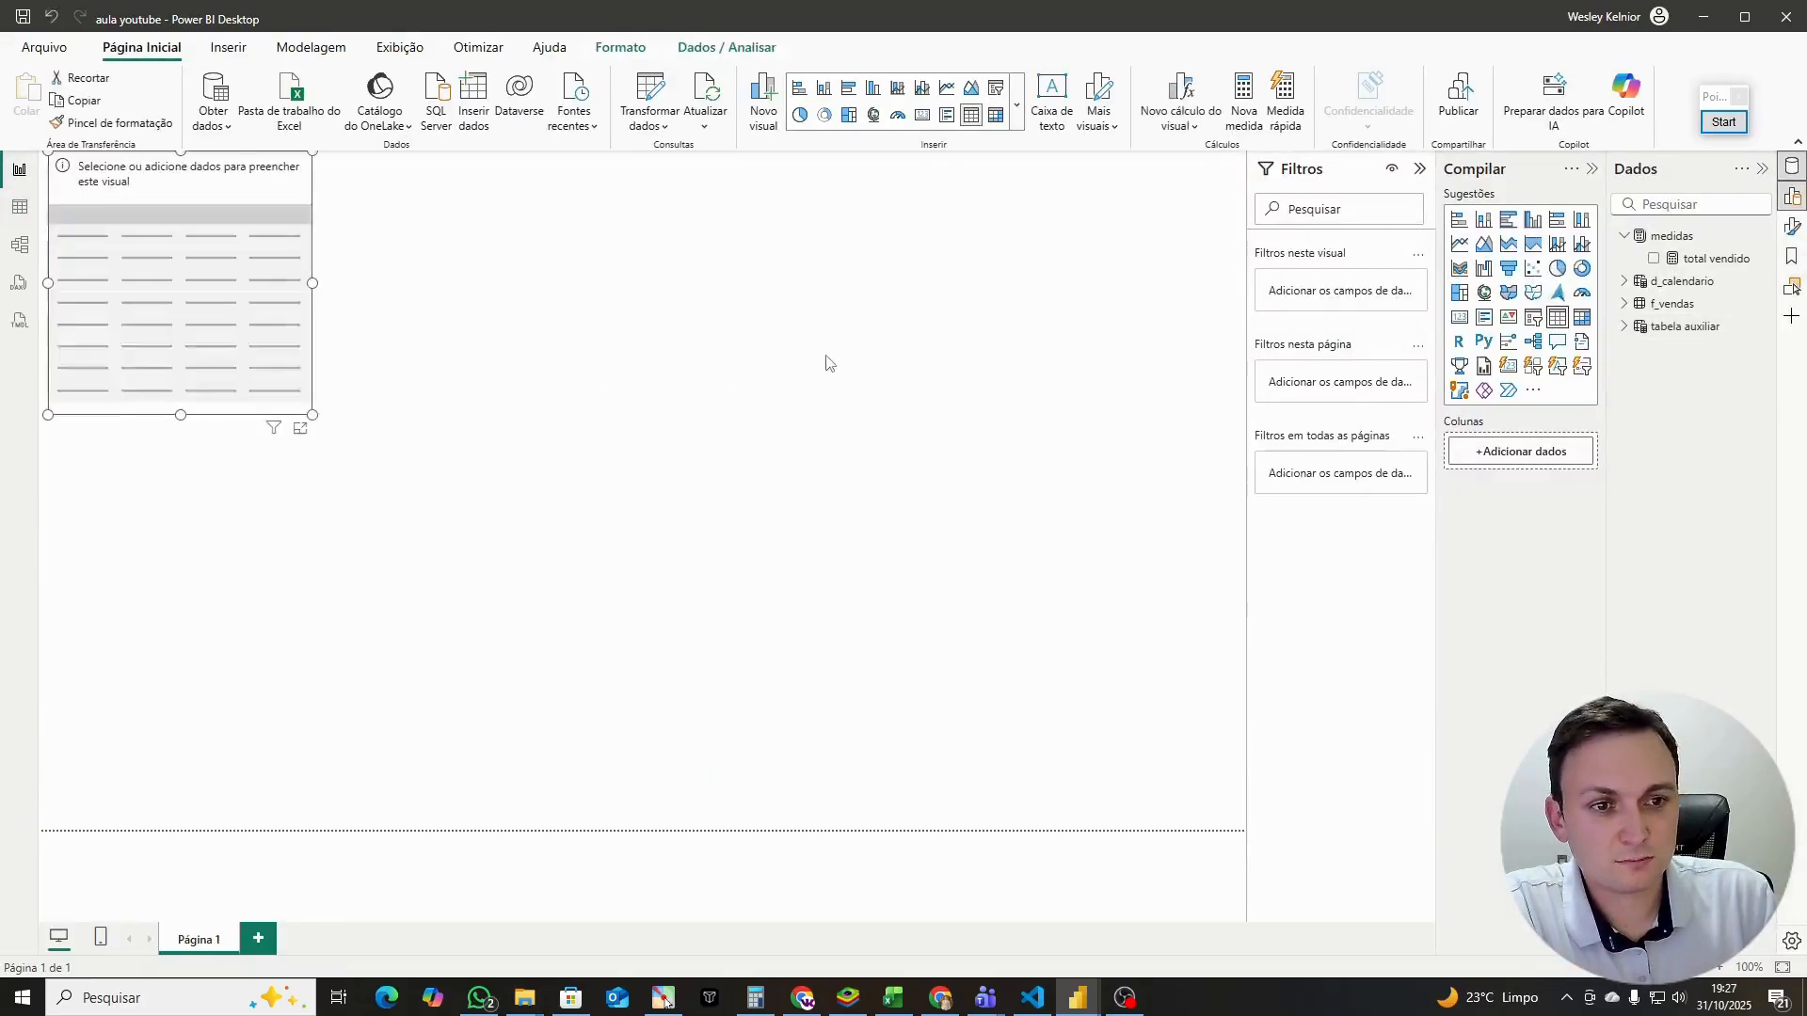
{"action": "left_click", "coordinate": [1582, 317]}
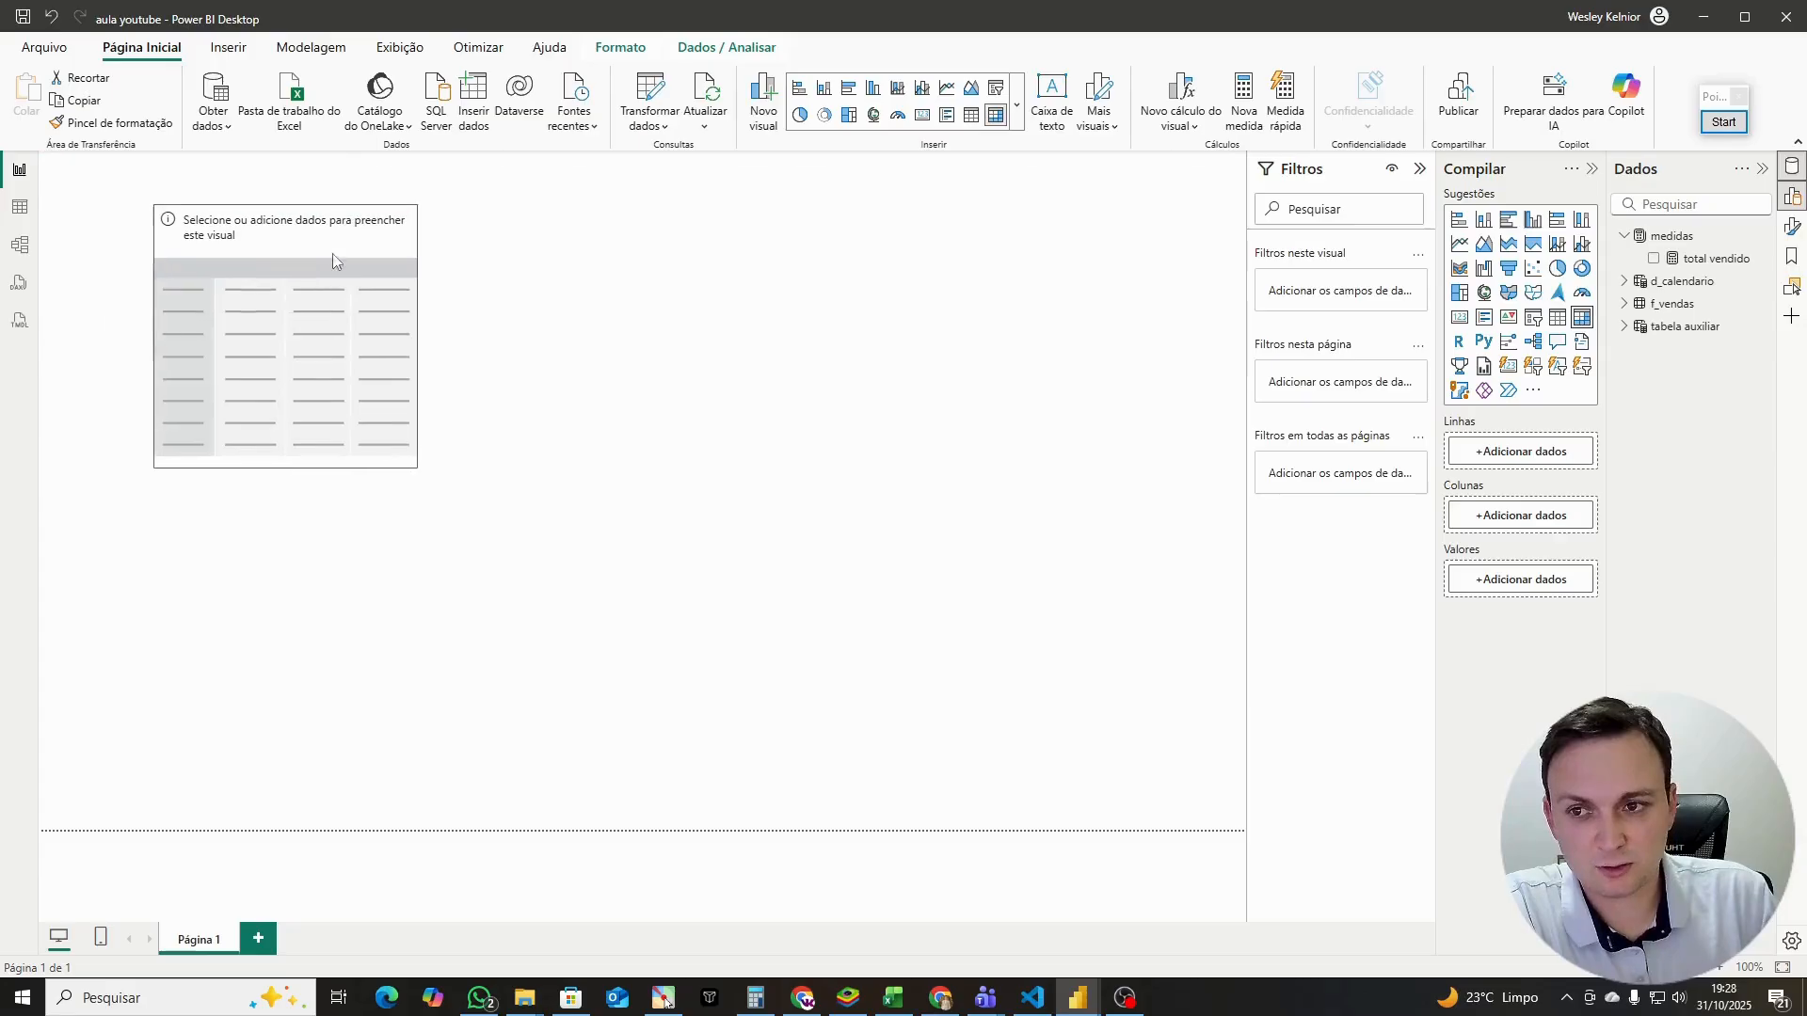
{"action": "left_click", "coordinate": [1626, 325]}
{"action": "left_click", "coordinate": [1654, 349]}
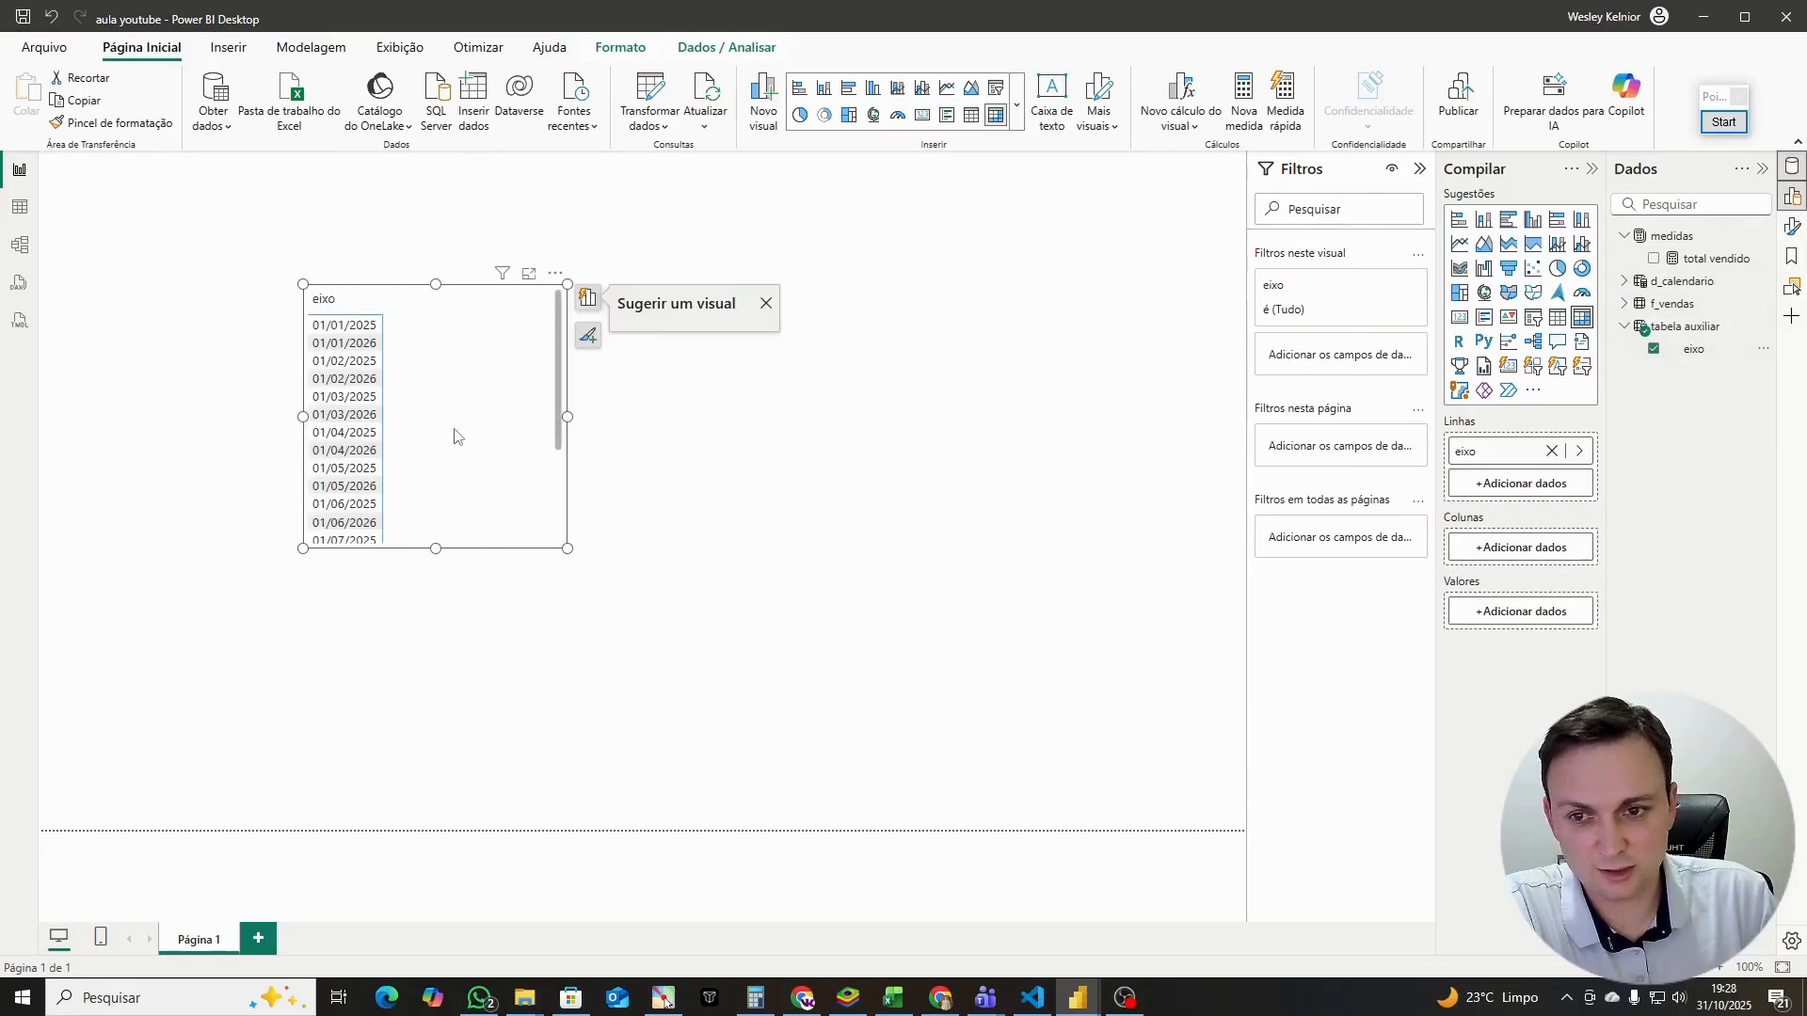
Step: Enlarge the matrix down to near the page's lower edge and look through its eixo rows
{"action": "left_click_drag", "start_coordinate": [567, 549], "coordinate": [632, 815]}
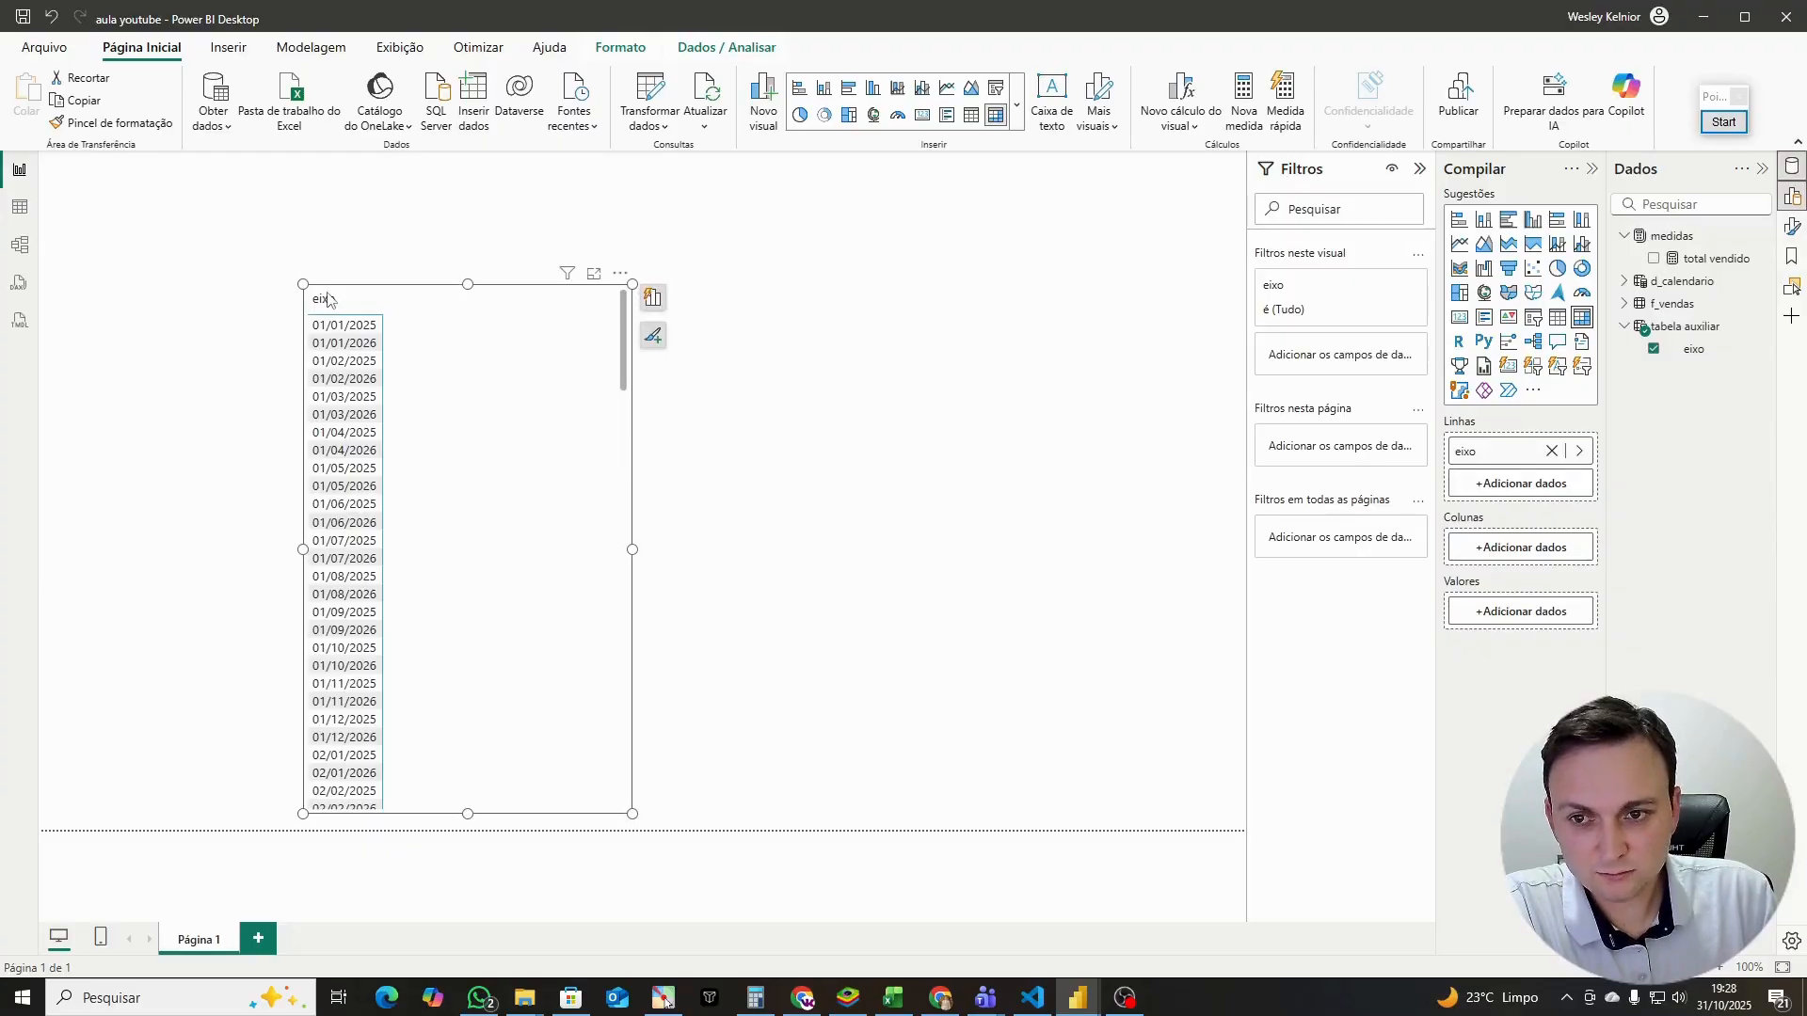
{"action": "scroll", "coordinate": [352, 354], "scroll_direction": "down", "scroll_amount": 20}
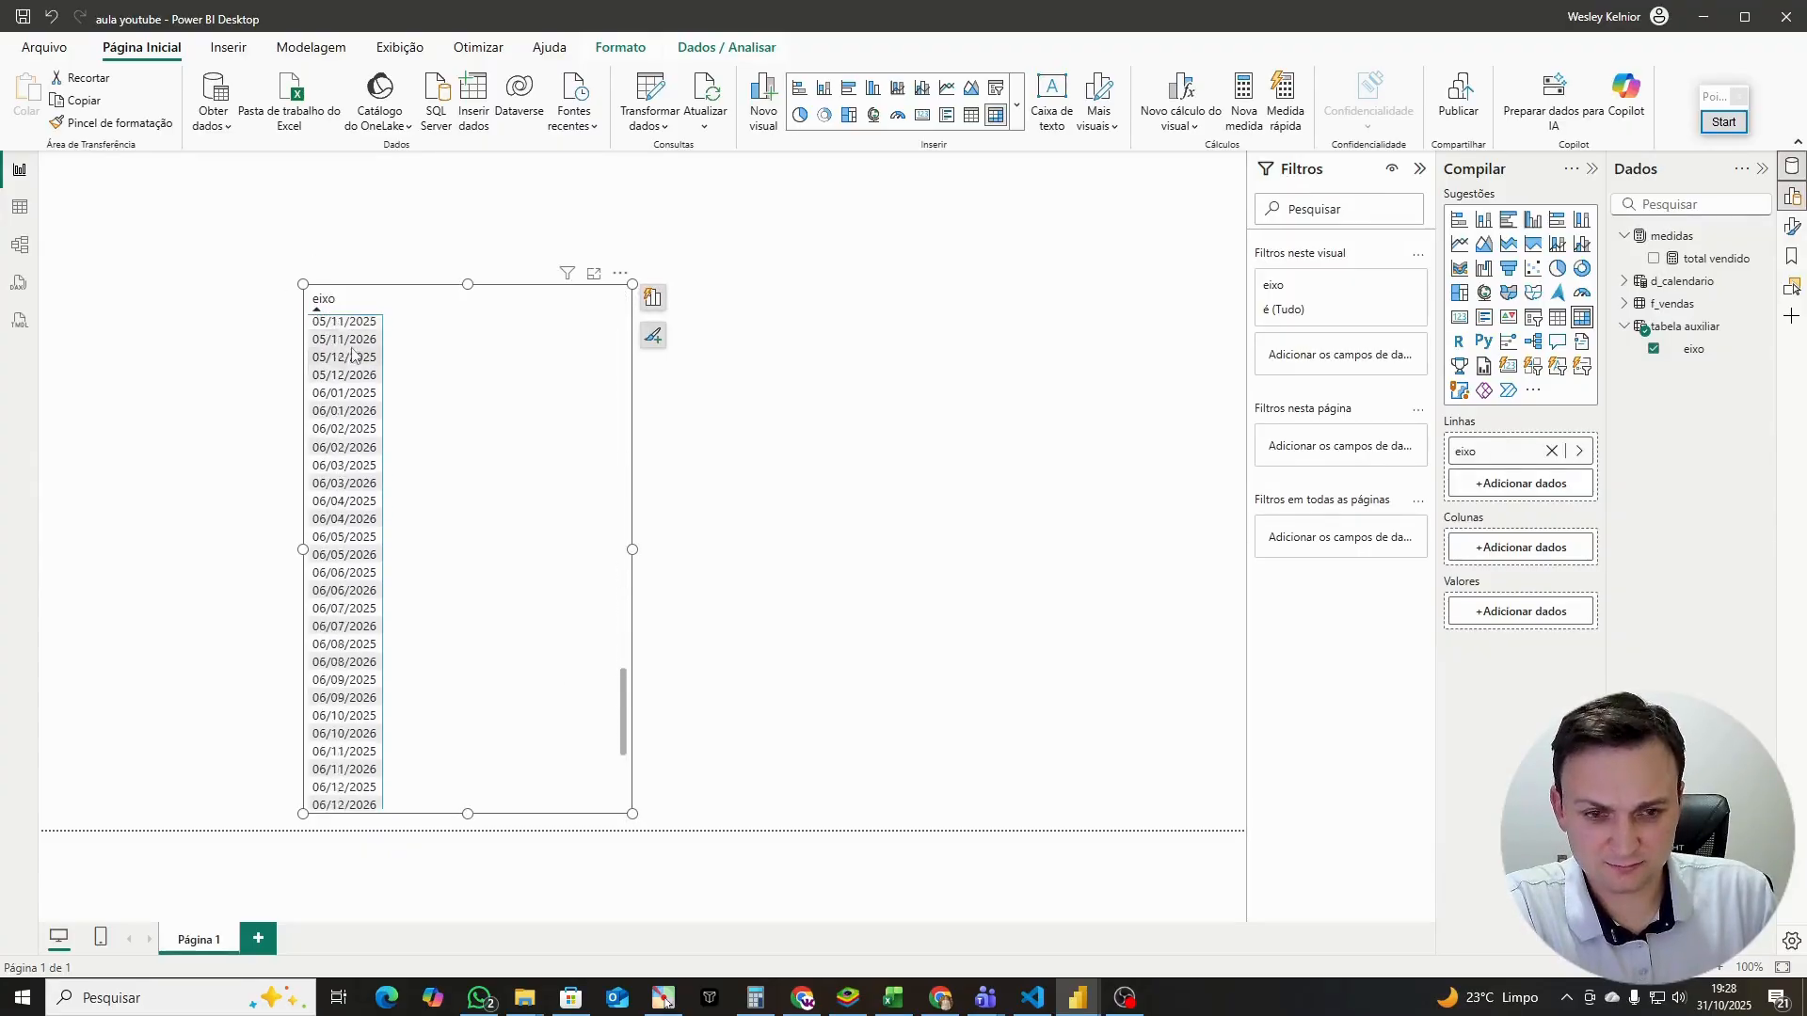
{"action": "scroll", "coordinate": [352, 354], "scroll_direction": "down", "scroll_amount": 20}
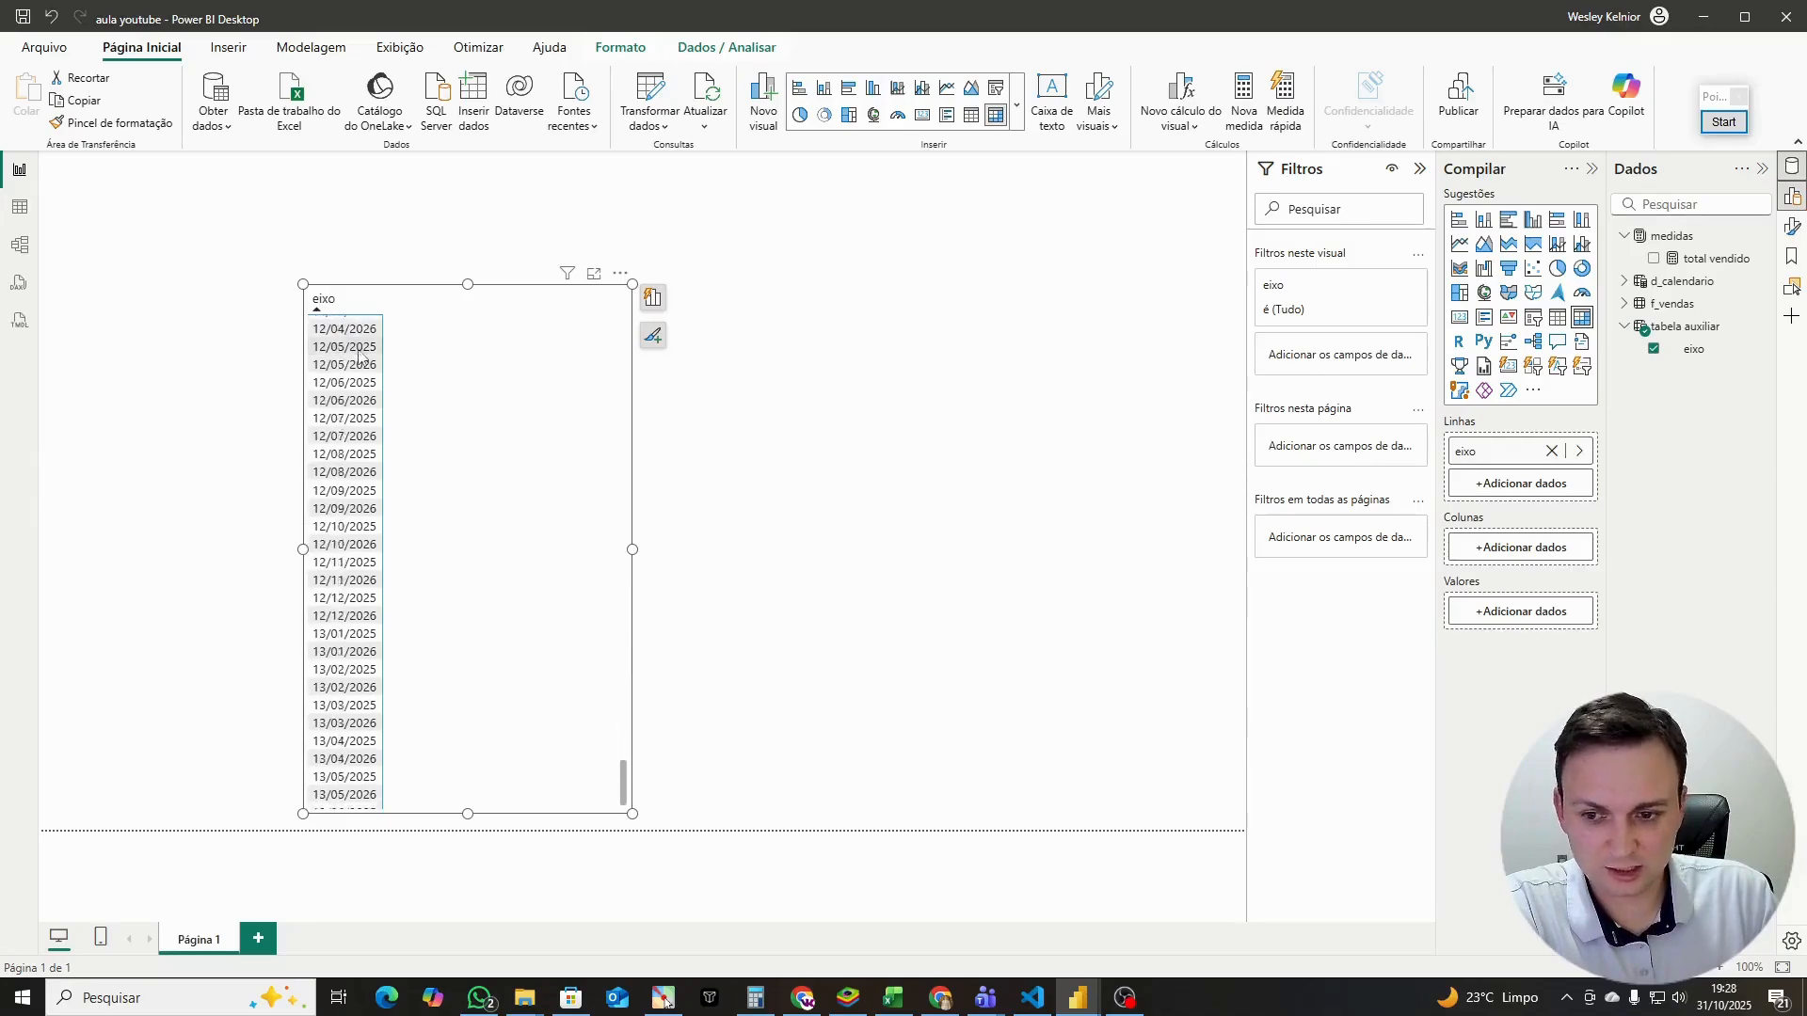
{"action": "scroll", "coordinate": [359, 355], "scroll_direction": "down", "scroll_amount": 20}
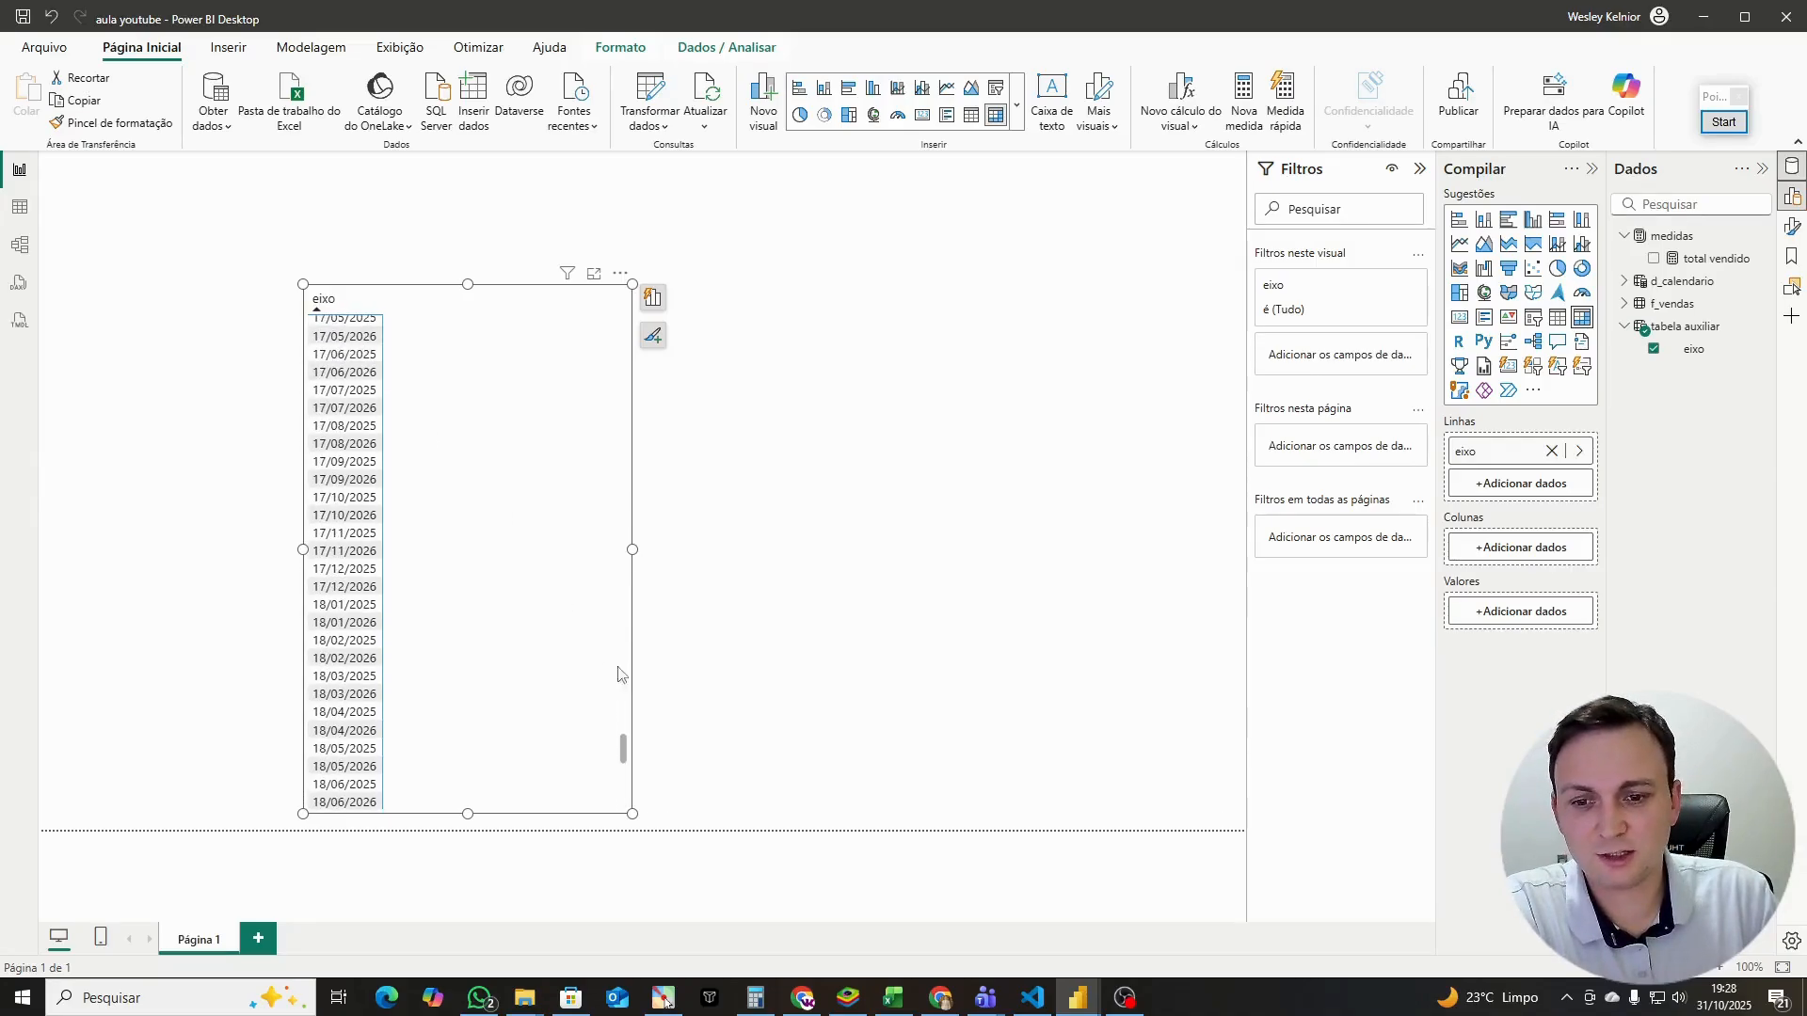
{"action": "left_click_drag", "start_coordinate": [623, 743], "coordinate": [624, 723]}
{"action": "scroll", "coordinate": [533, 365], "scroll_direction": "up", "scroll_amount": 8}
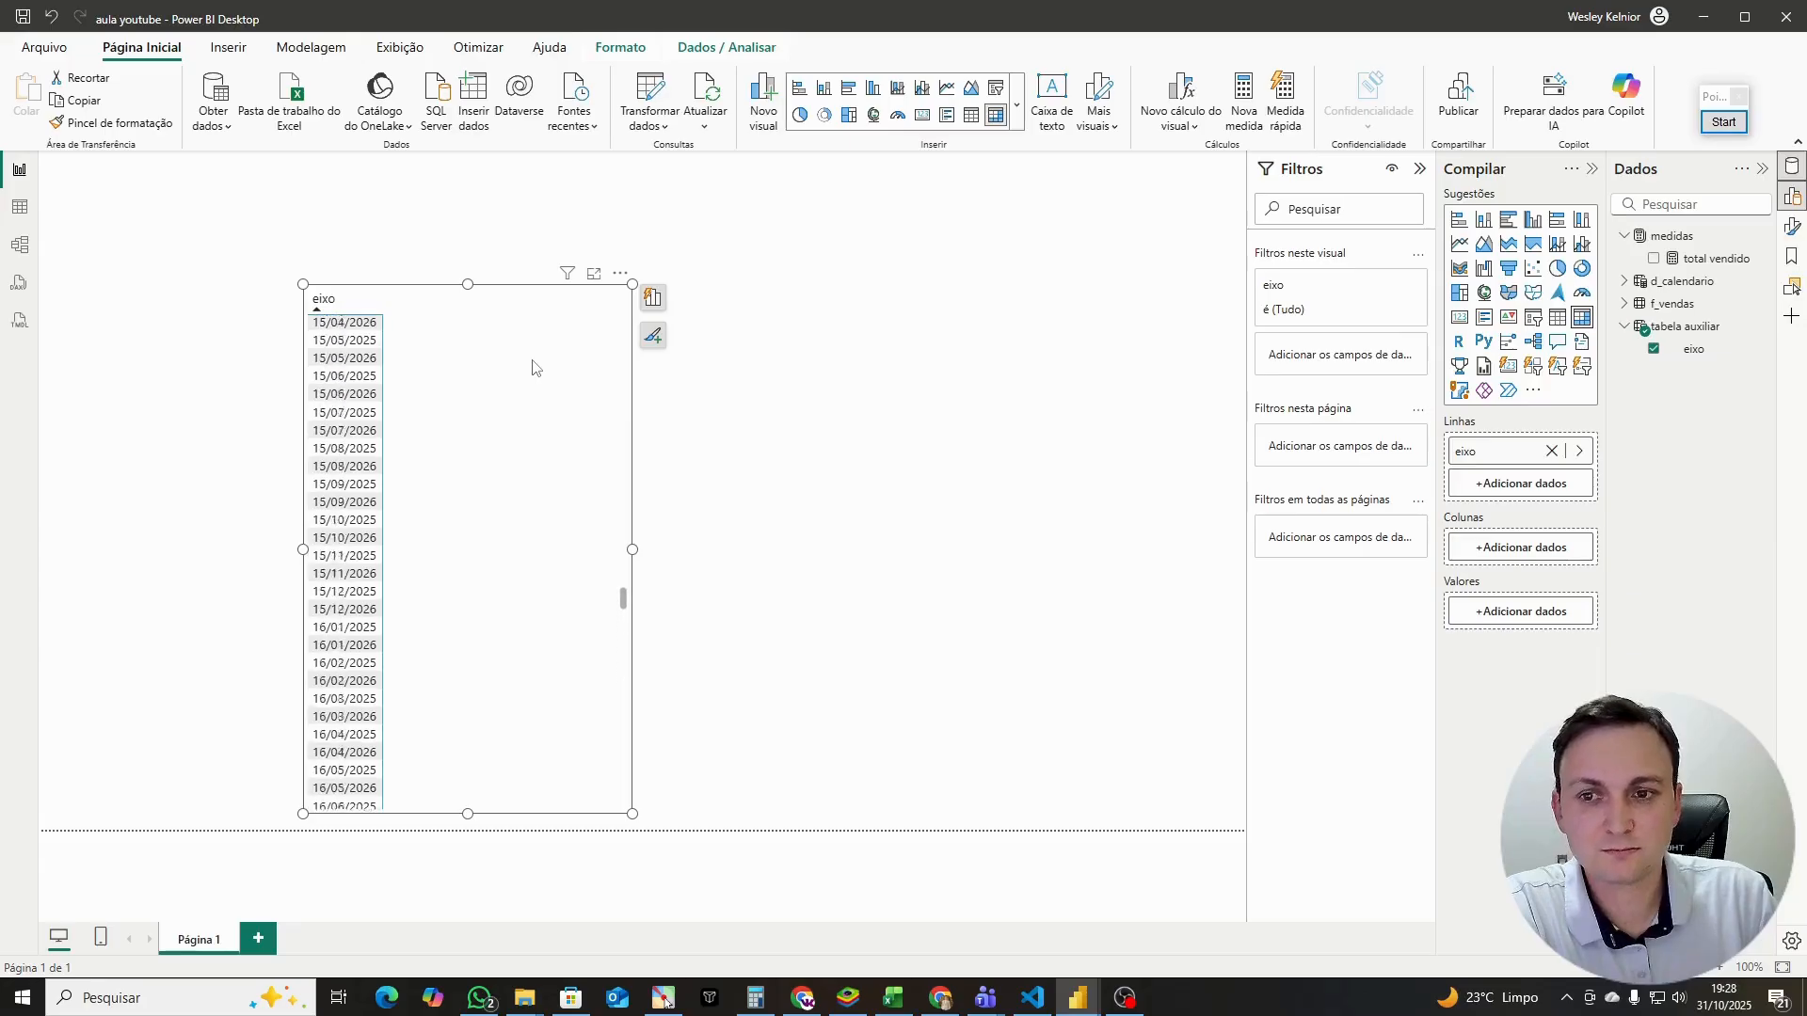
{"action": "left_click_drag", "start_coordinate": [625, 542], "coordinate": [634, 270]}
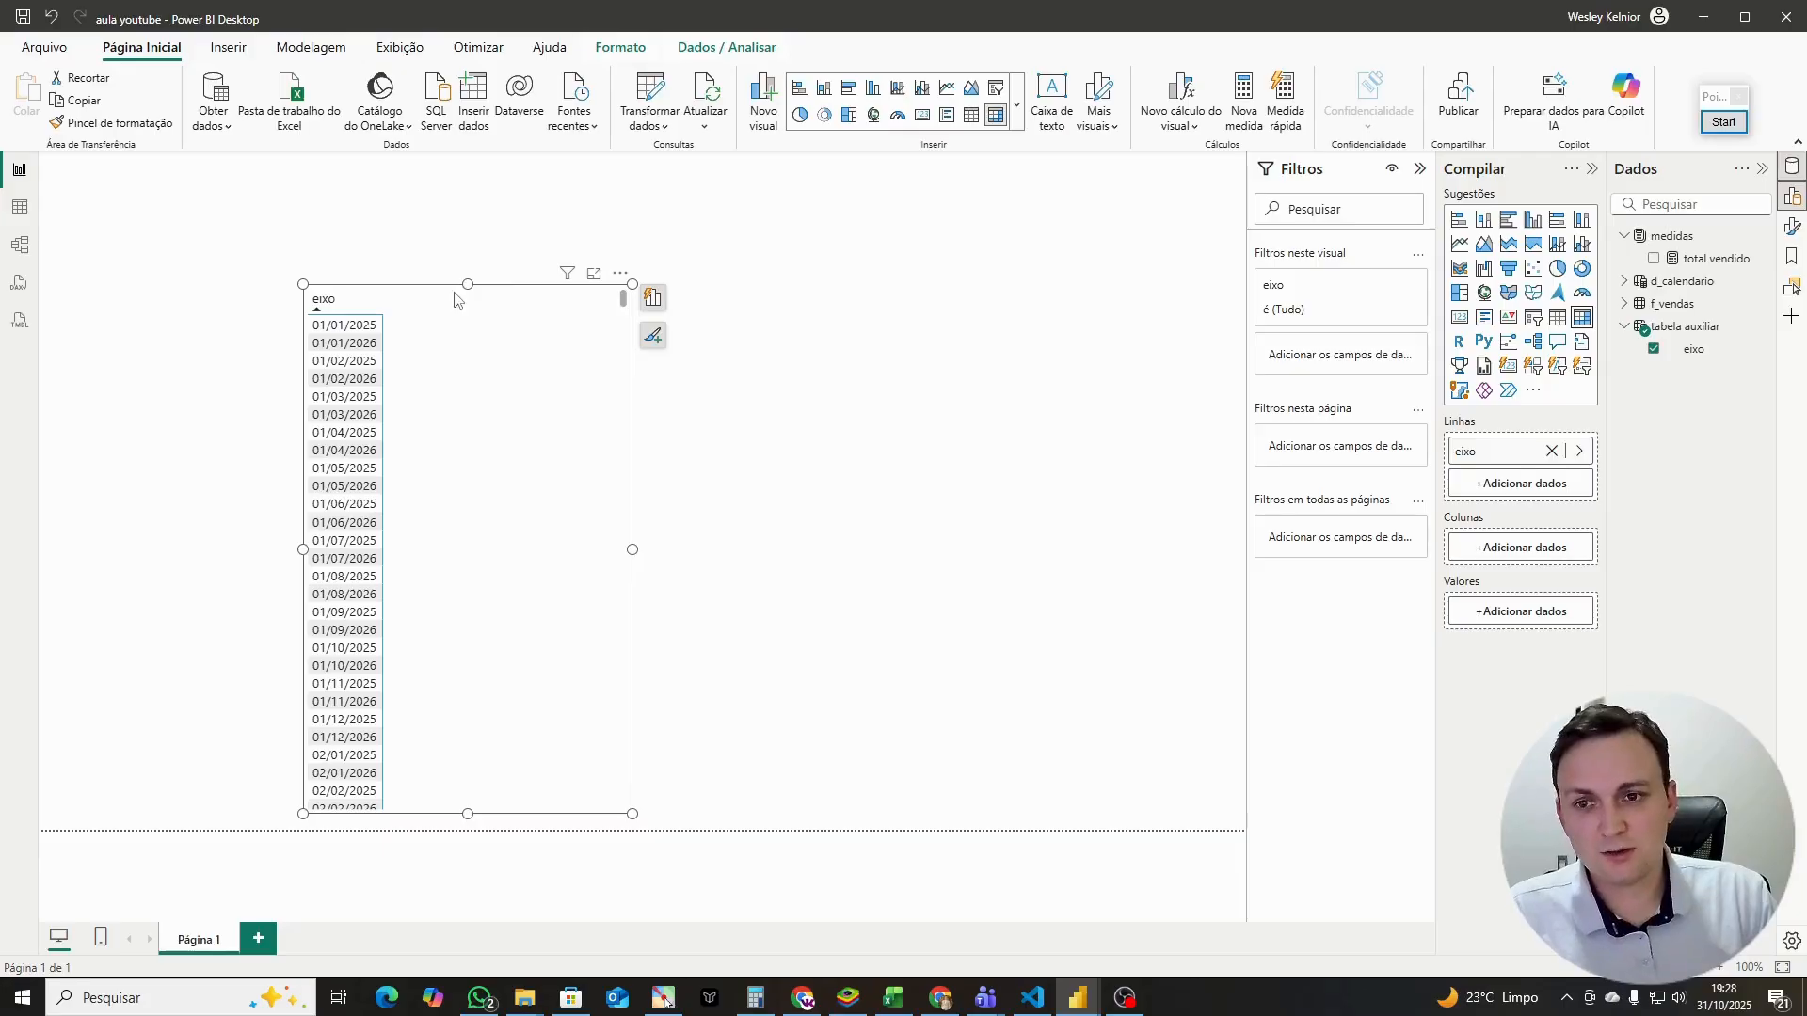
Step: Add the total vendido measure to the matrix values and check its formula and the amounts across the eixo rows
{"action": "left_click", "coordinate": [1697, 260]}
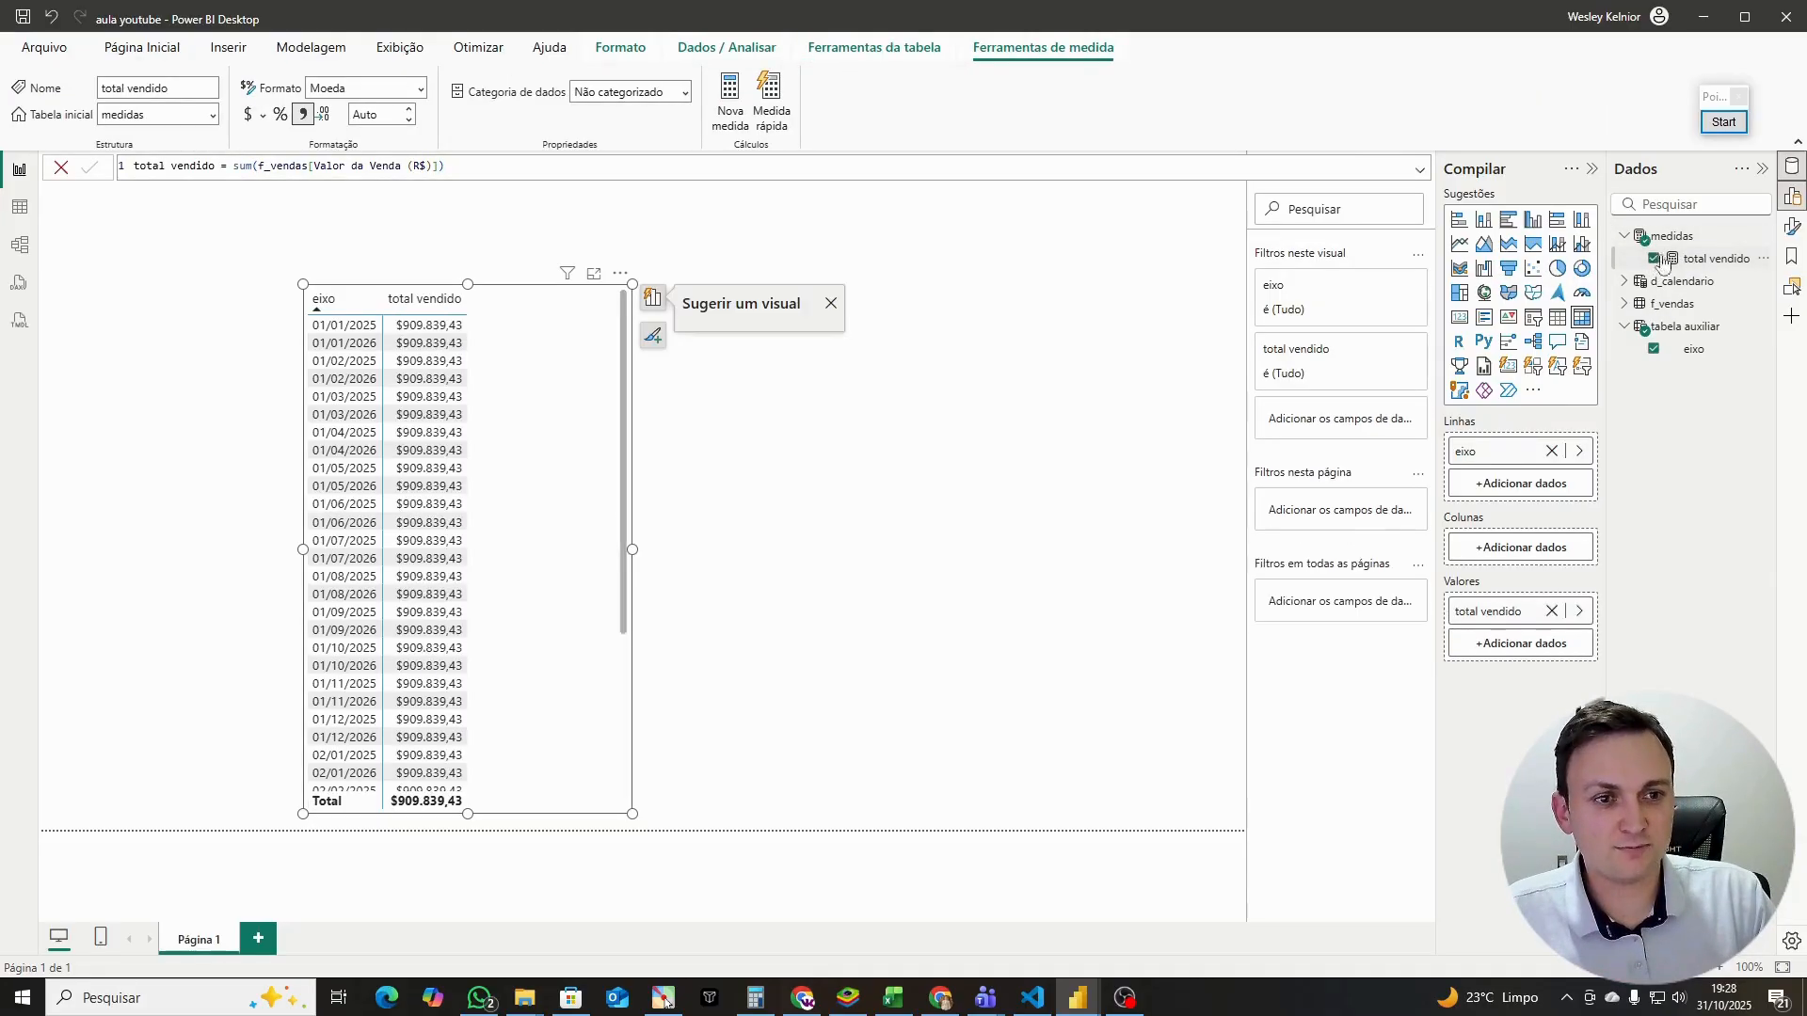
{"action": "left_click_drag", "start_coordinate": [498, 165], "coordinate": [233, 166]}
{"action": "scroll", "coordinate": [468, 405], "scroll_direction": "down", "scroll_amount": 10}
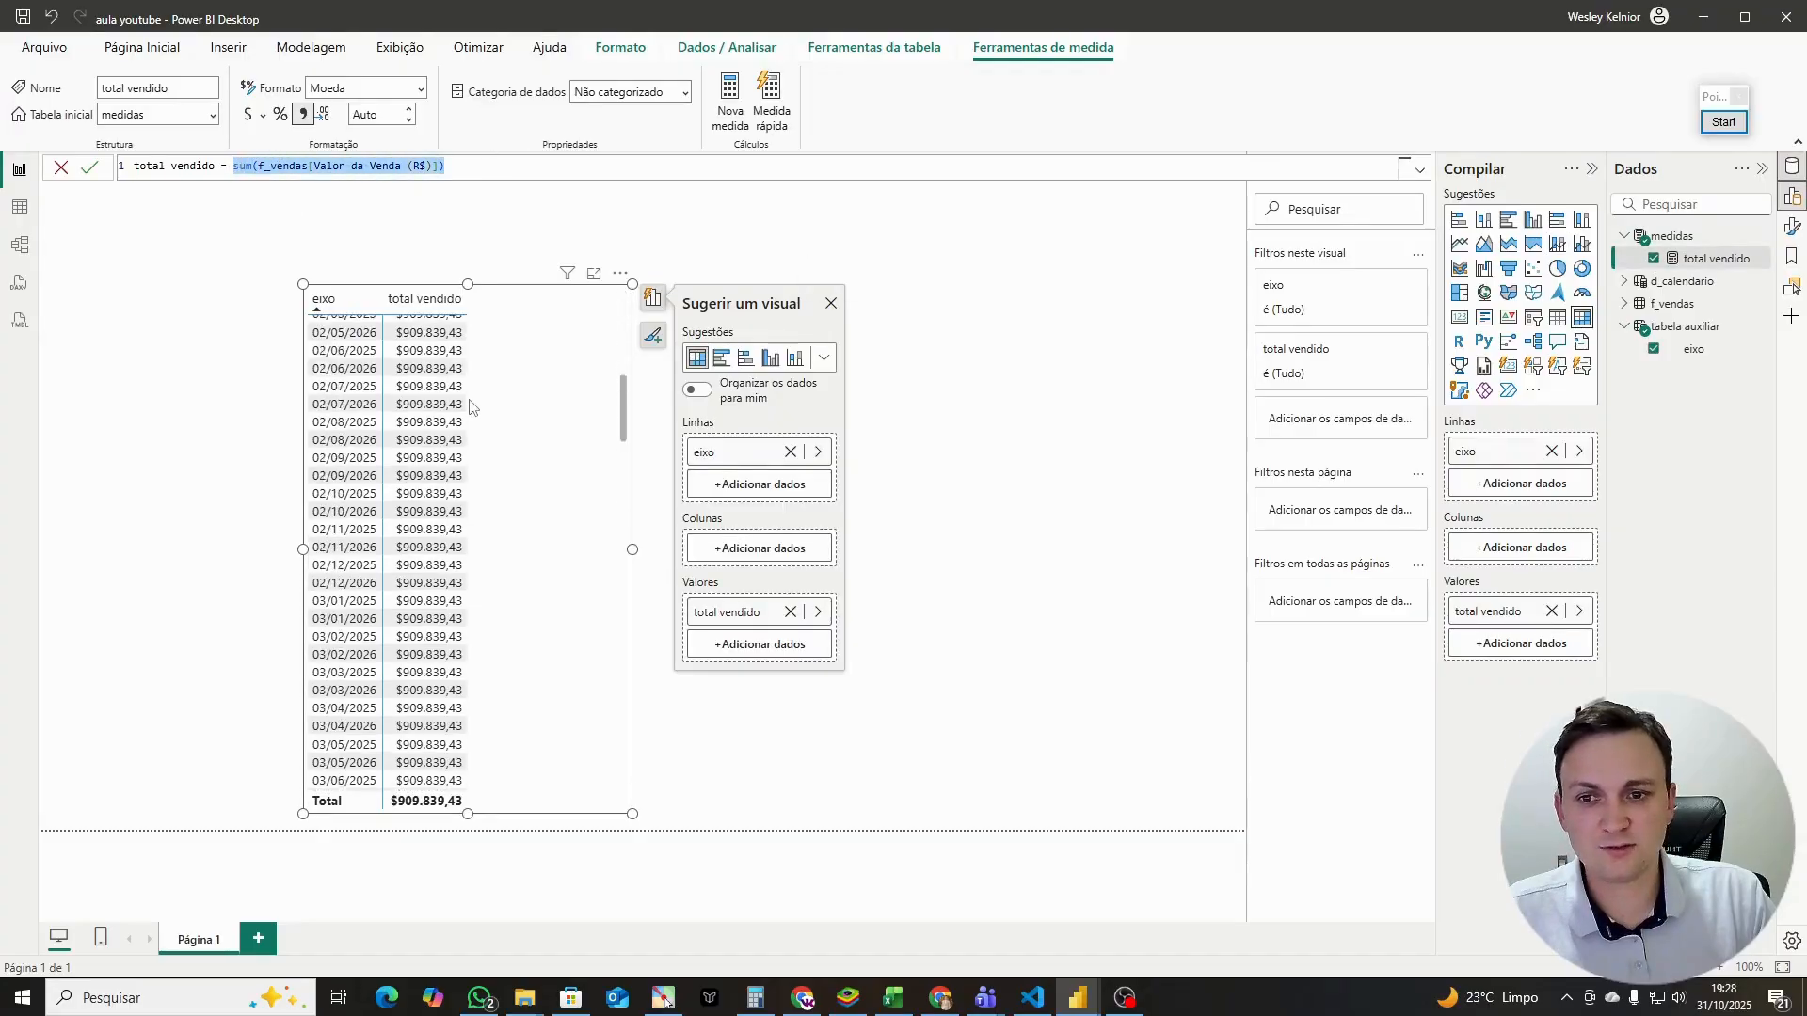
{"action": "scroll", "coordinate": [468, 404], "scroll_direction": "down", "scroll_amount": 8}
{"action": "scroll", "coordinate": [466, 406], "scroll_direction": "up", "scroll_amount": 15}
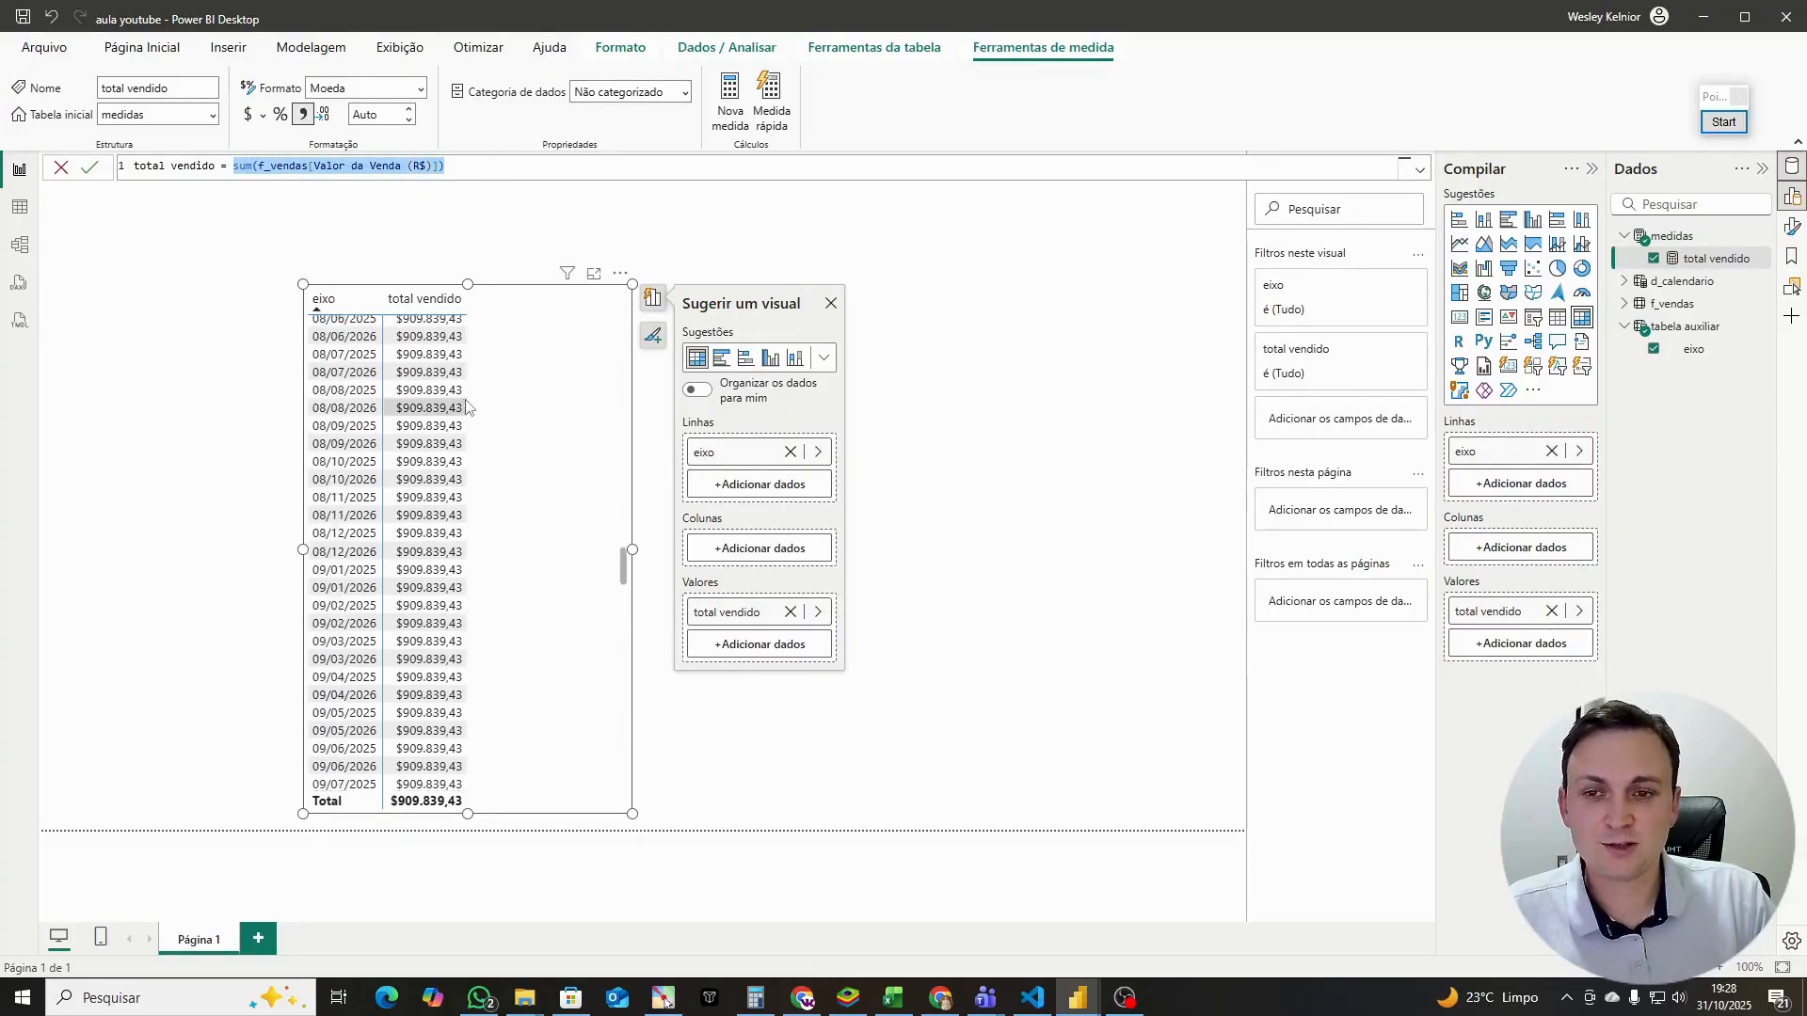
{"action": "scroll", "coordinate": [466, 406], "scroll_direction": "up", "scroll_amount": 5}
{"action": "left_click", "coordinate": [541, 240]}
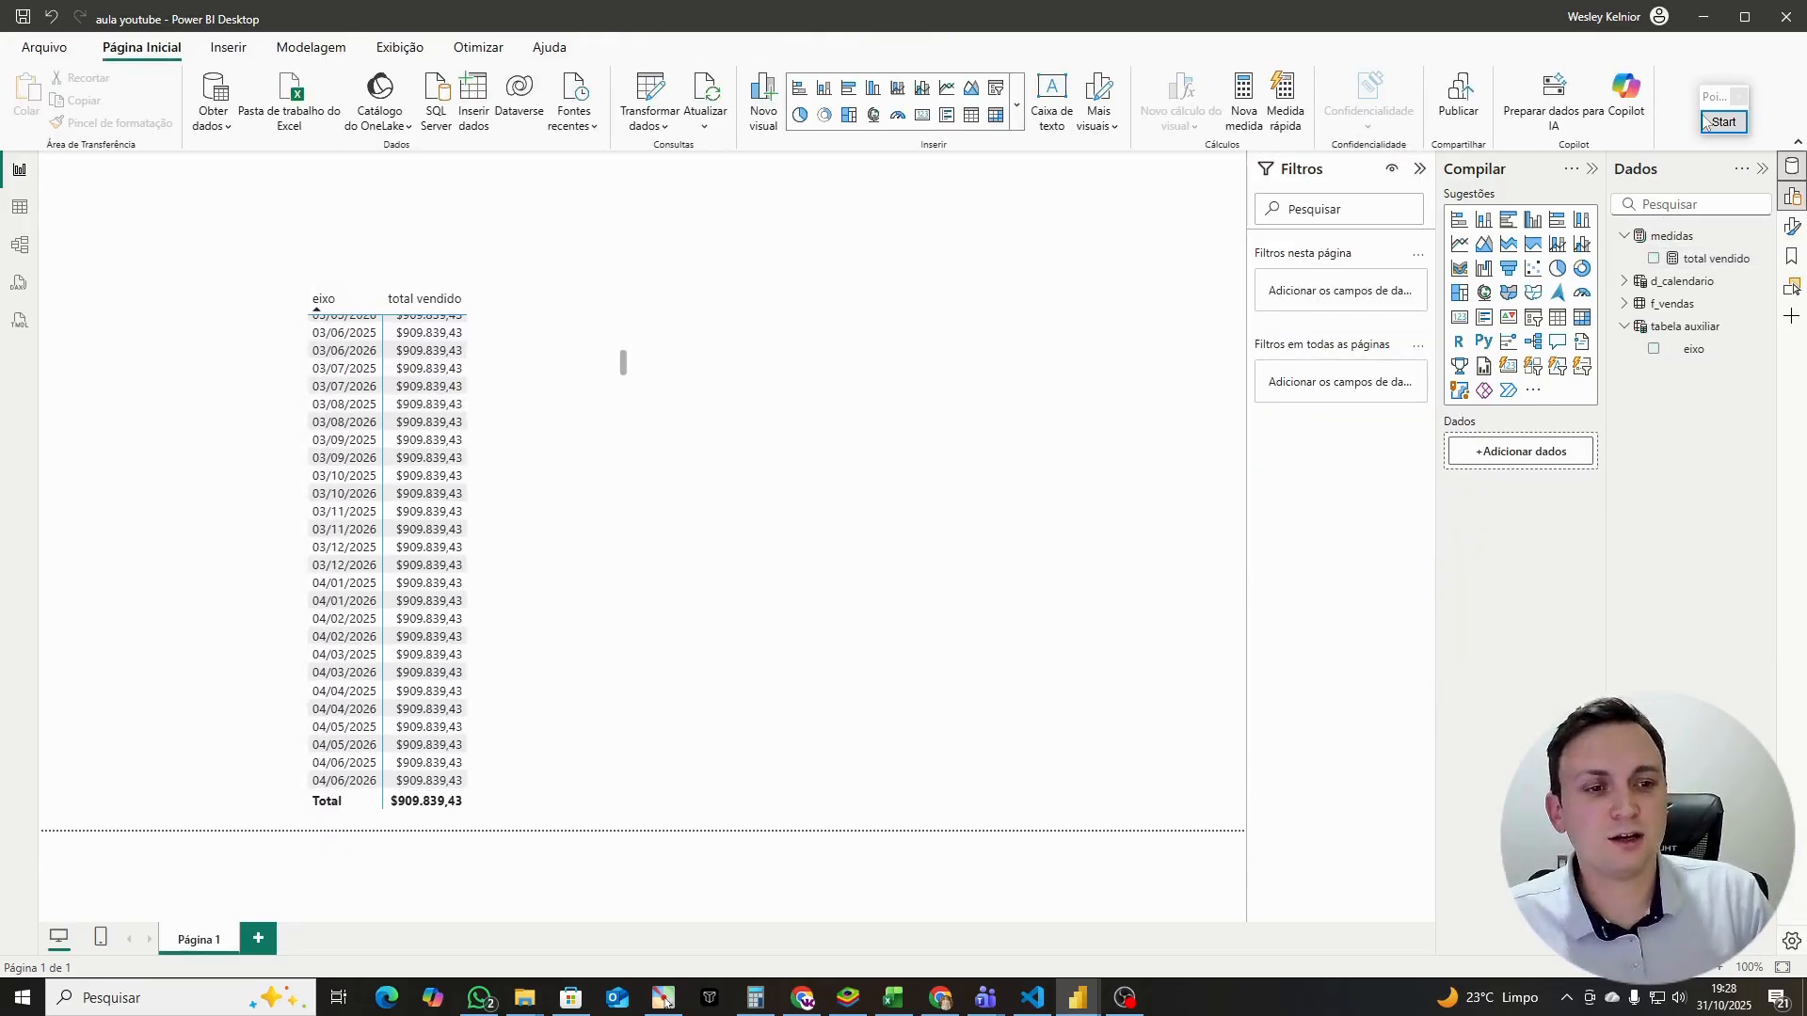
Step: In the model view, collapse the formula editor and move the tabela auxiliar table above f_vendas
{"action": "left_click", "coordinate": [20, 246]}
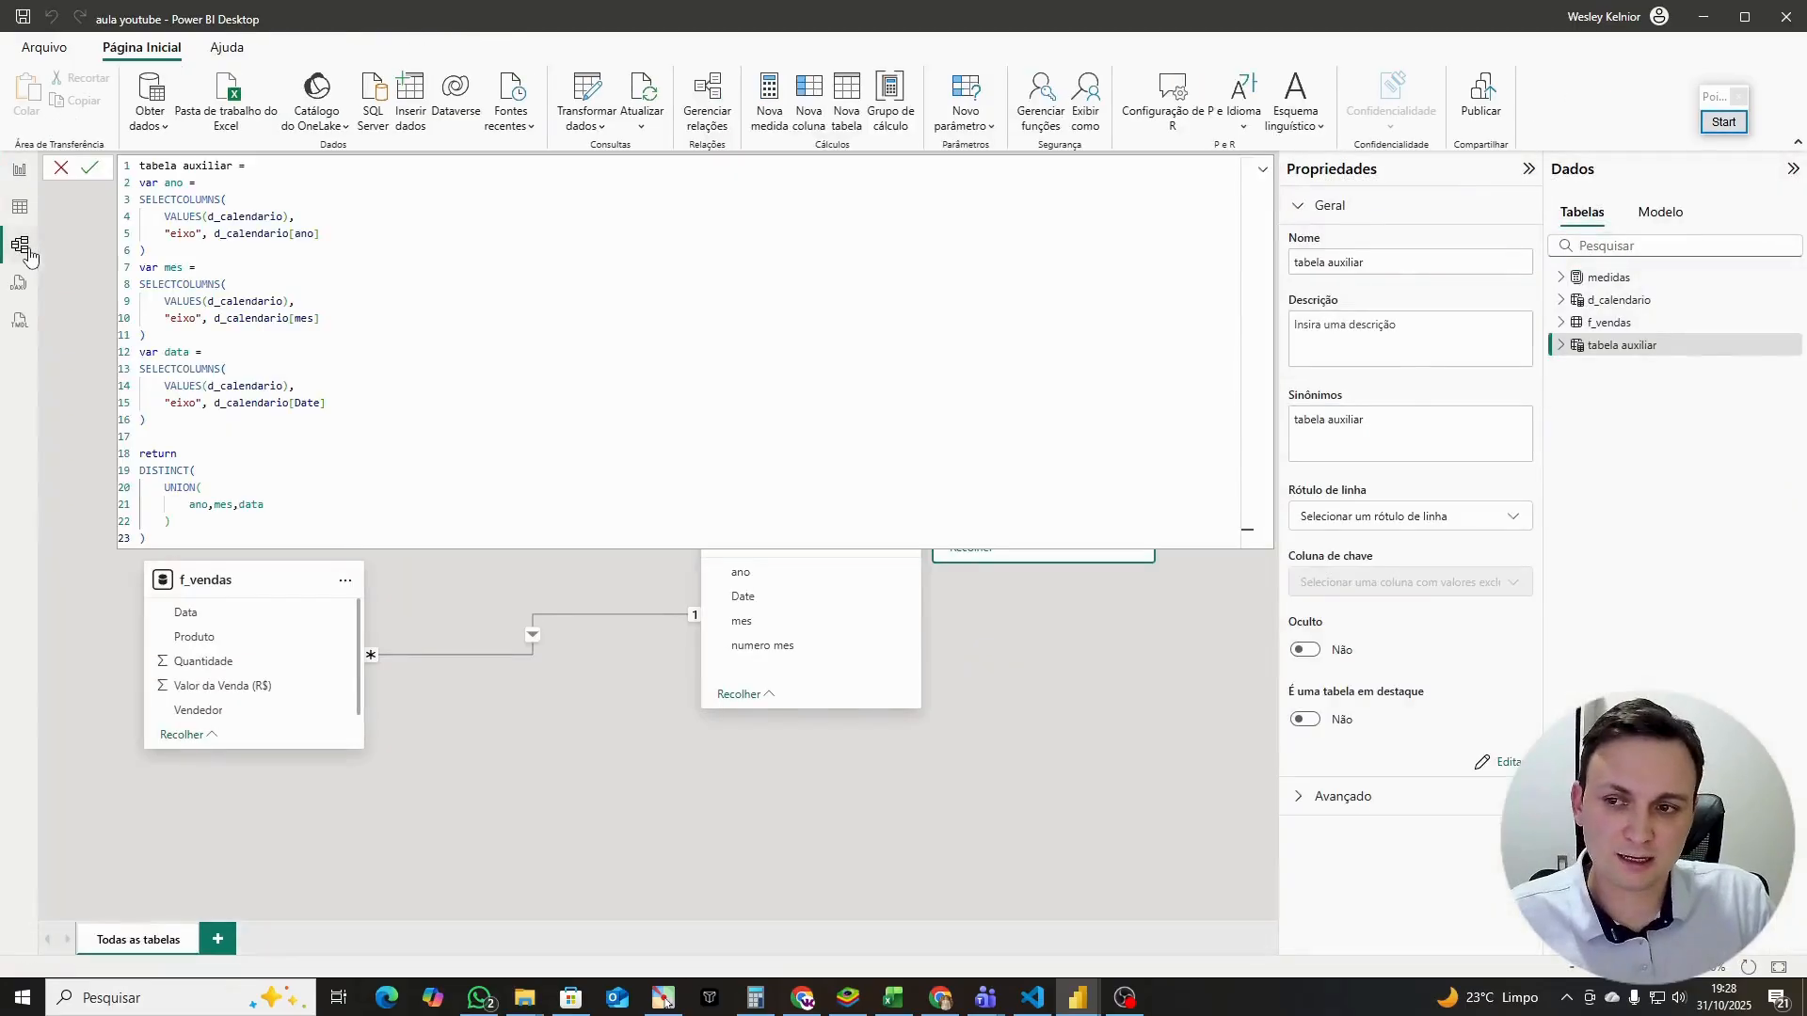
{"action": "left_click", "coordinate": [1262, 172]}
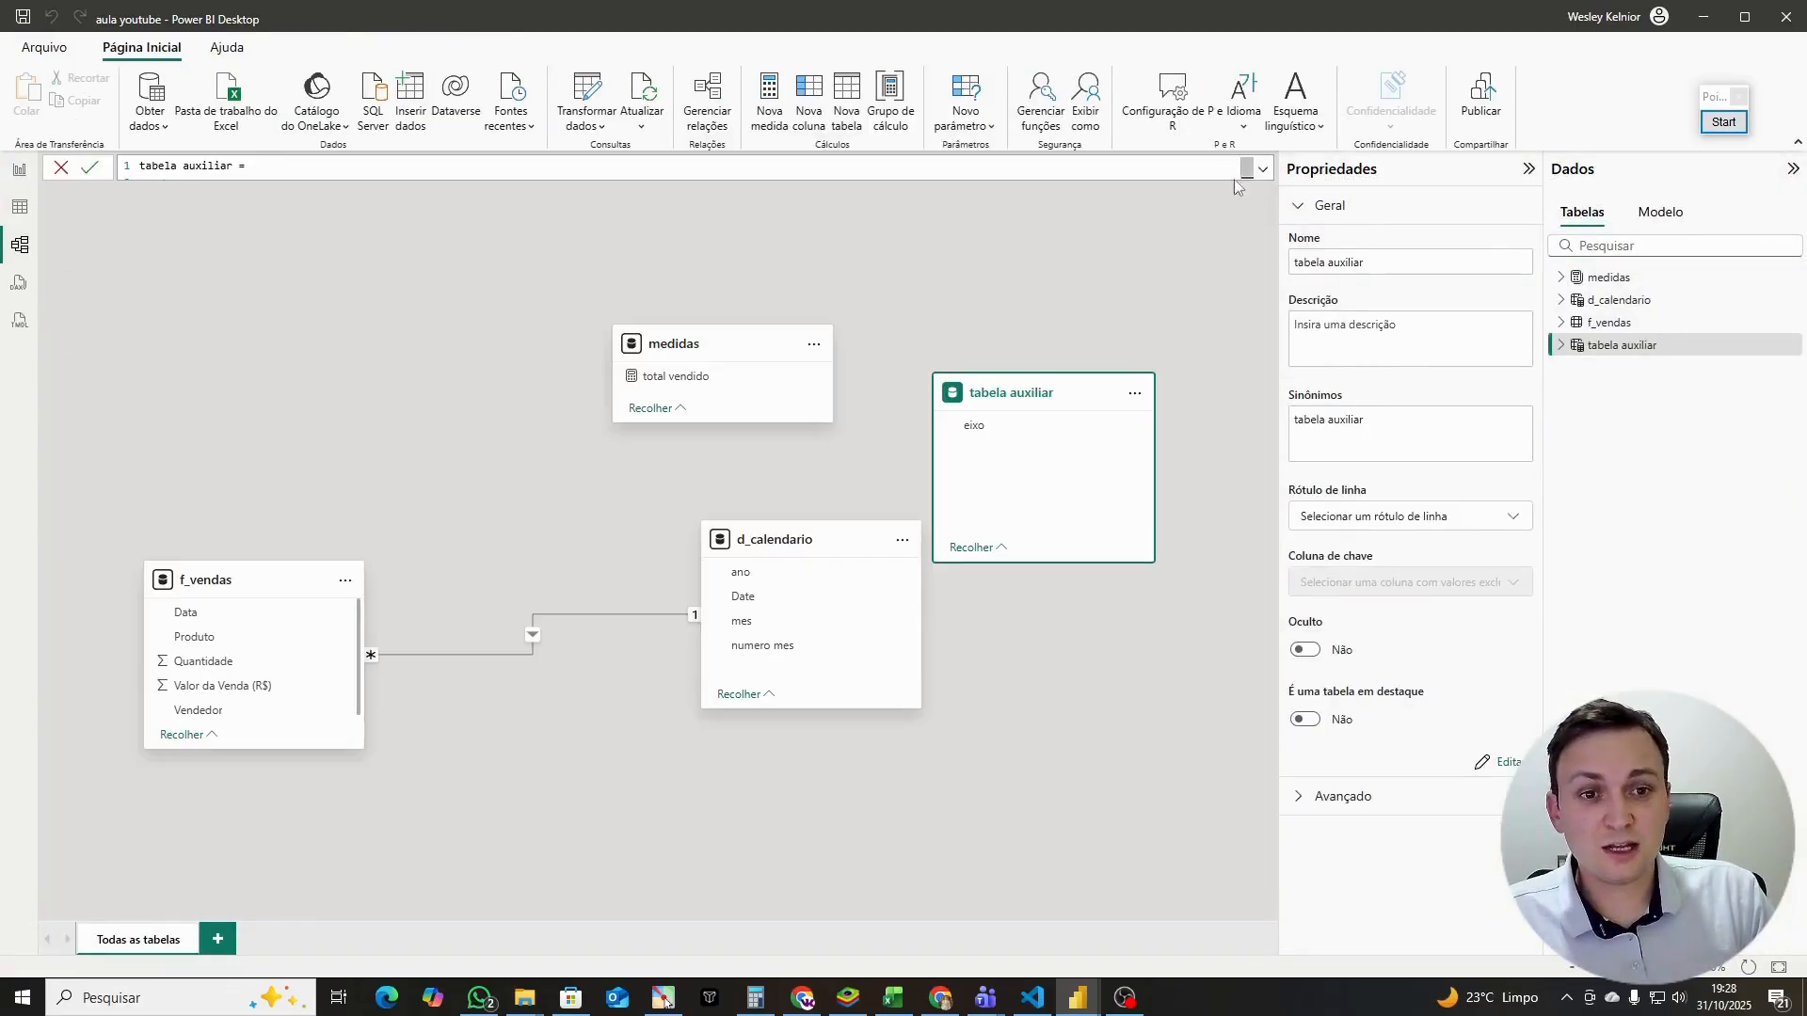
{"action": "mouse_move", "coordinate": [1048, 392]}
{"action": "left_mouse_down"}
{"action": "mouse_move", "coordinate": [393, 269]}
{"action": "mouse_move", "coordinate": [408, 247]}
{"action": "mouse_move", "coordinate": [201, 297]}
{"action": "mouse_move", "coordinate": [470, 183]}
{"action": "left_mouse_up"}
Step: Circle tabela auxiliar with the on-screen pen and sketch arrows to f_vendas and d_calendario, plus one from eixo to f_vendas
{"action": "left_click", "coordinate": [1724, 122]}
{"action": "left_click_drag", "start_coordinate": [354, 420], "coordinate": [297, 562]}
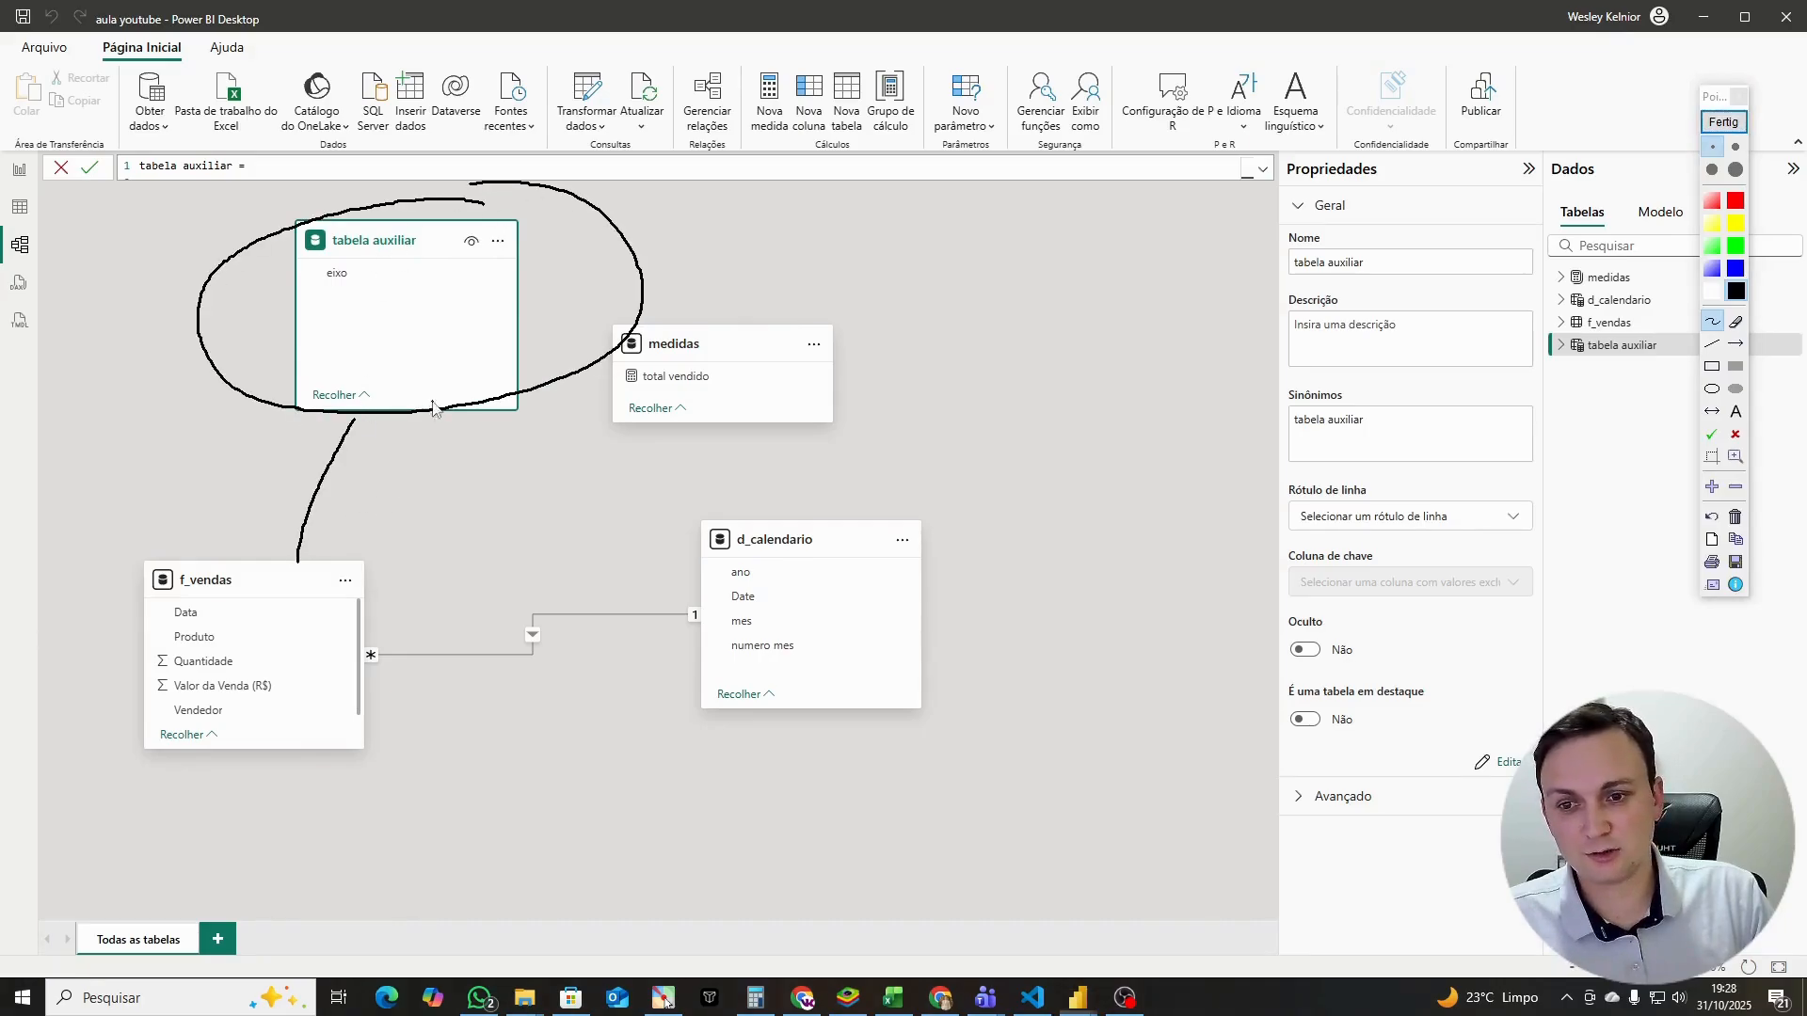
{"action": "left_click_drag", "start_coordinate": [446, 409], "coordinate": [746, 621]}
{"action": "mouse_move", "coordinate": [732, 566]}
{"action": "left_mouse_down"}
{"action": "mouse_move", "coordinate": [773, 570]}
{"action": "mouse_move", "coordinate": [694, 589]}
{"action": "left_mouse_up"}
{"action": "mouse_move", "coordinate": [251, 544]}
{"action": "left_mouse_down"}
{"action": "mouse_move", "coordinate": [251, 529]}
{"action": "mouse_move", "coordinate": [286, 549]}
{"action": "left_mouse_up"}
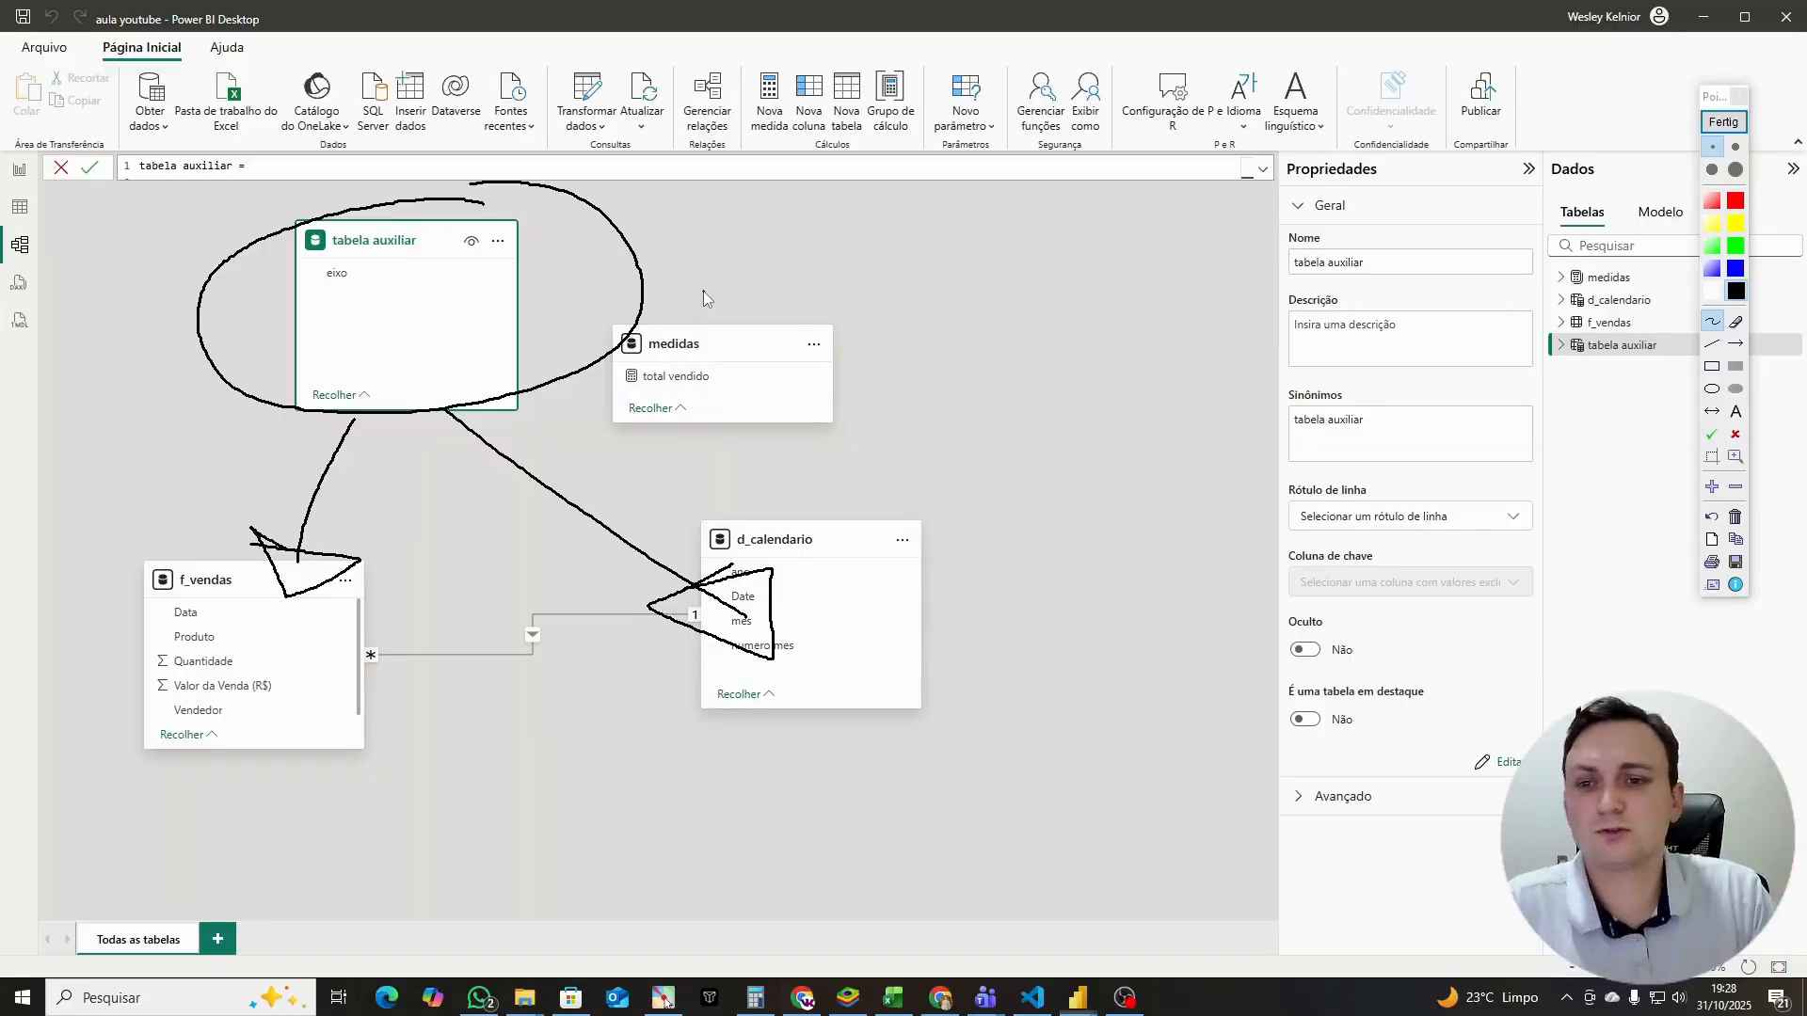
{"action": "mouse_move", "coordinate": [344, 262]}
{"action": "left_mouse_down"}
{"action": "mouse_move", "coordinate": [377, 284]}
{"action": "mouse_move", "coordinate": [262, 279]}
{"action": "mouse_move", "coordinate": [303, 438]}
{"action": "mouse_move", "coordinate": [226, 556]}
{"action": "mouse_move", "coordinate": [221, 520]}
{"action": "left_mouse_up"}
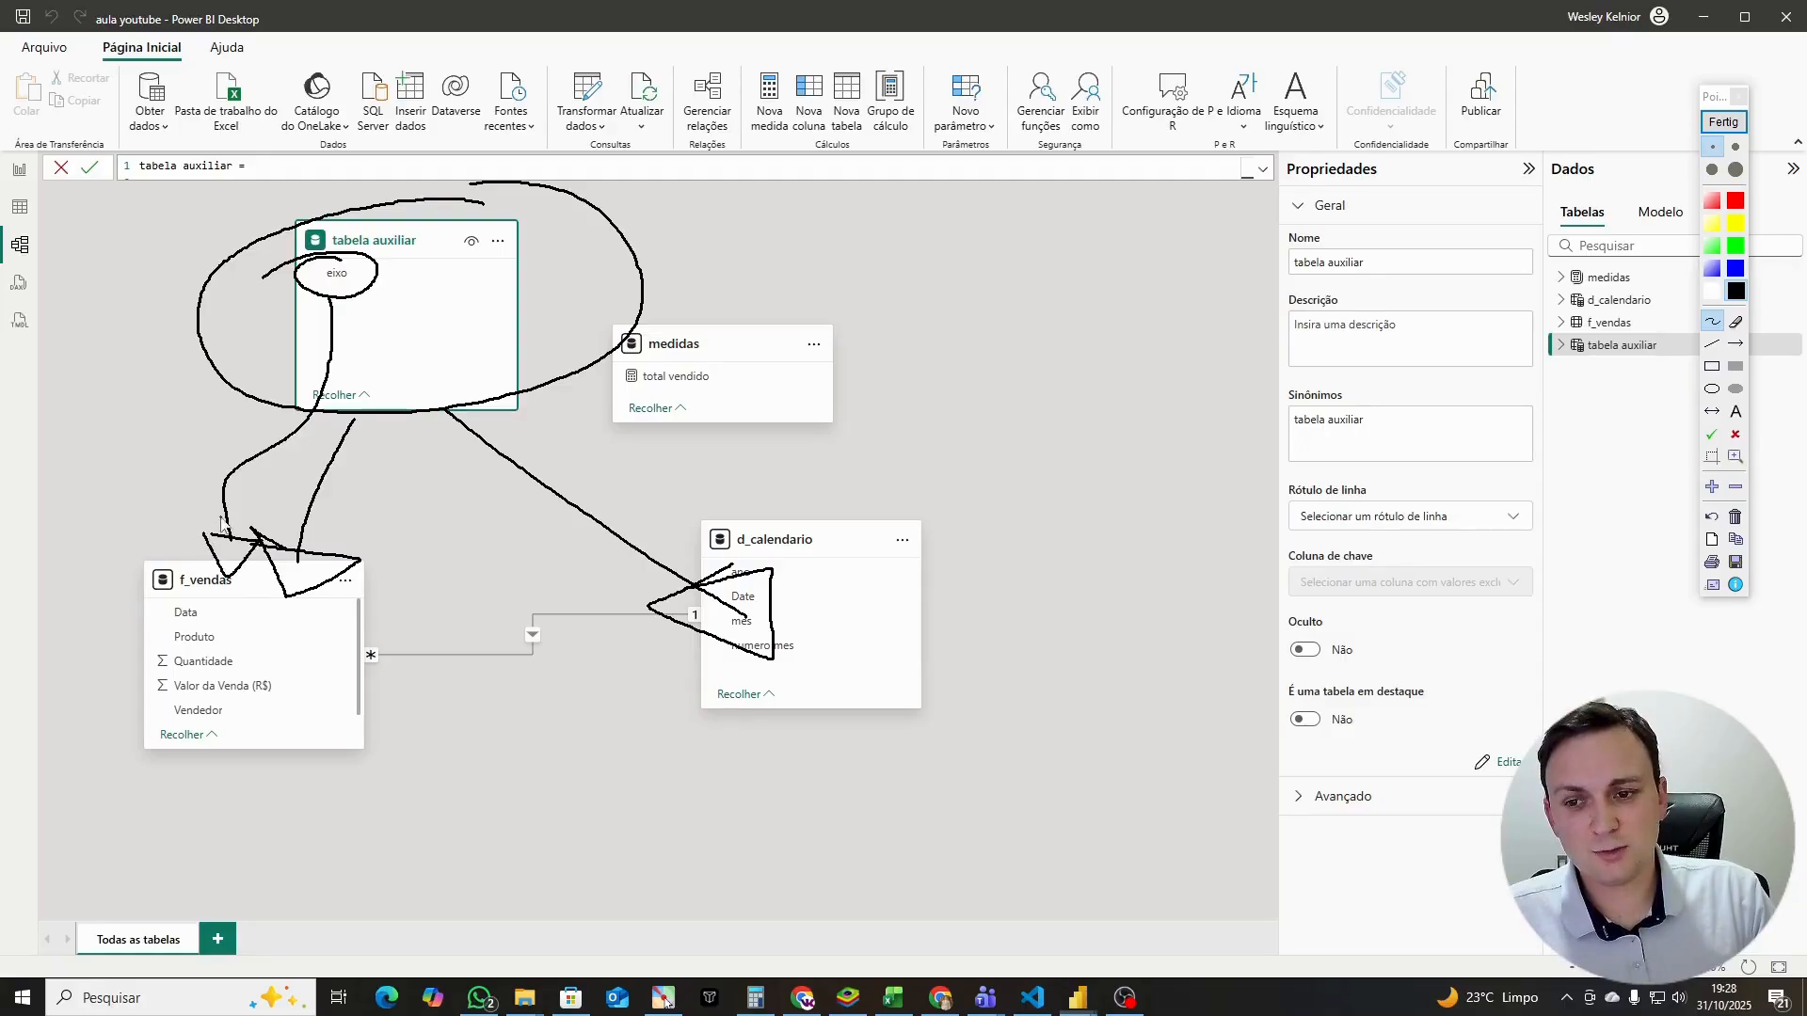
Step: Sketch a pen arrow from eixo to d_calendario, end the annotation and return to the report view
{"action": "mouse_move", "coordinate": [361, 279]}
{"action": "left_mouse_down"}
{"action": "mouse_move", "coordinate": [781, 538]}
{"action": "mouse_move", "coordinate": [756, 553]}
{"action": "left_mouse_up"}
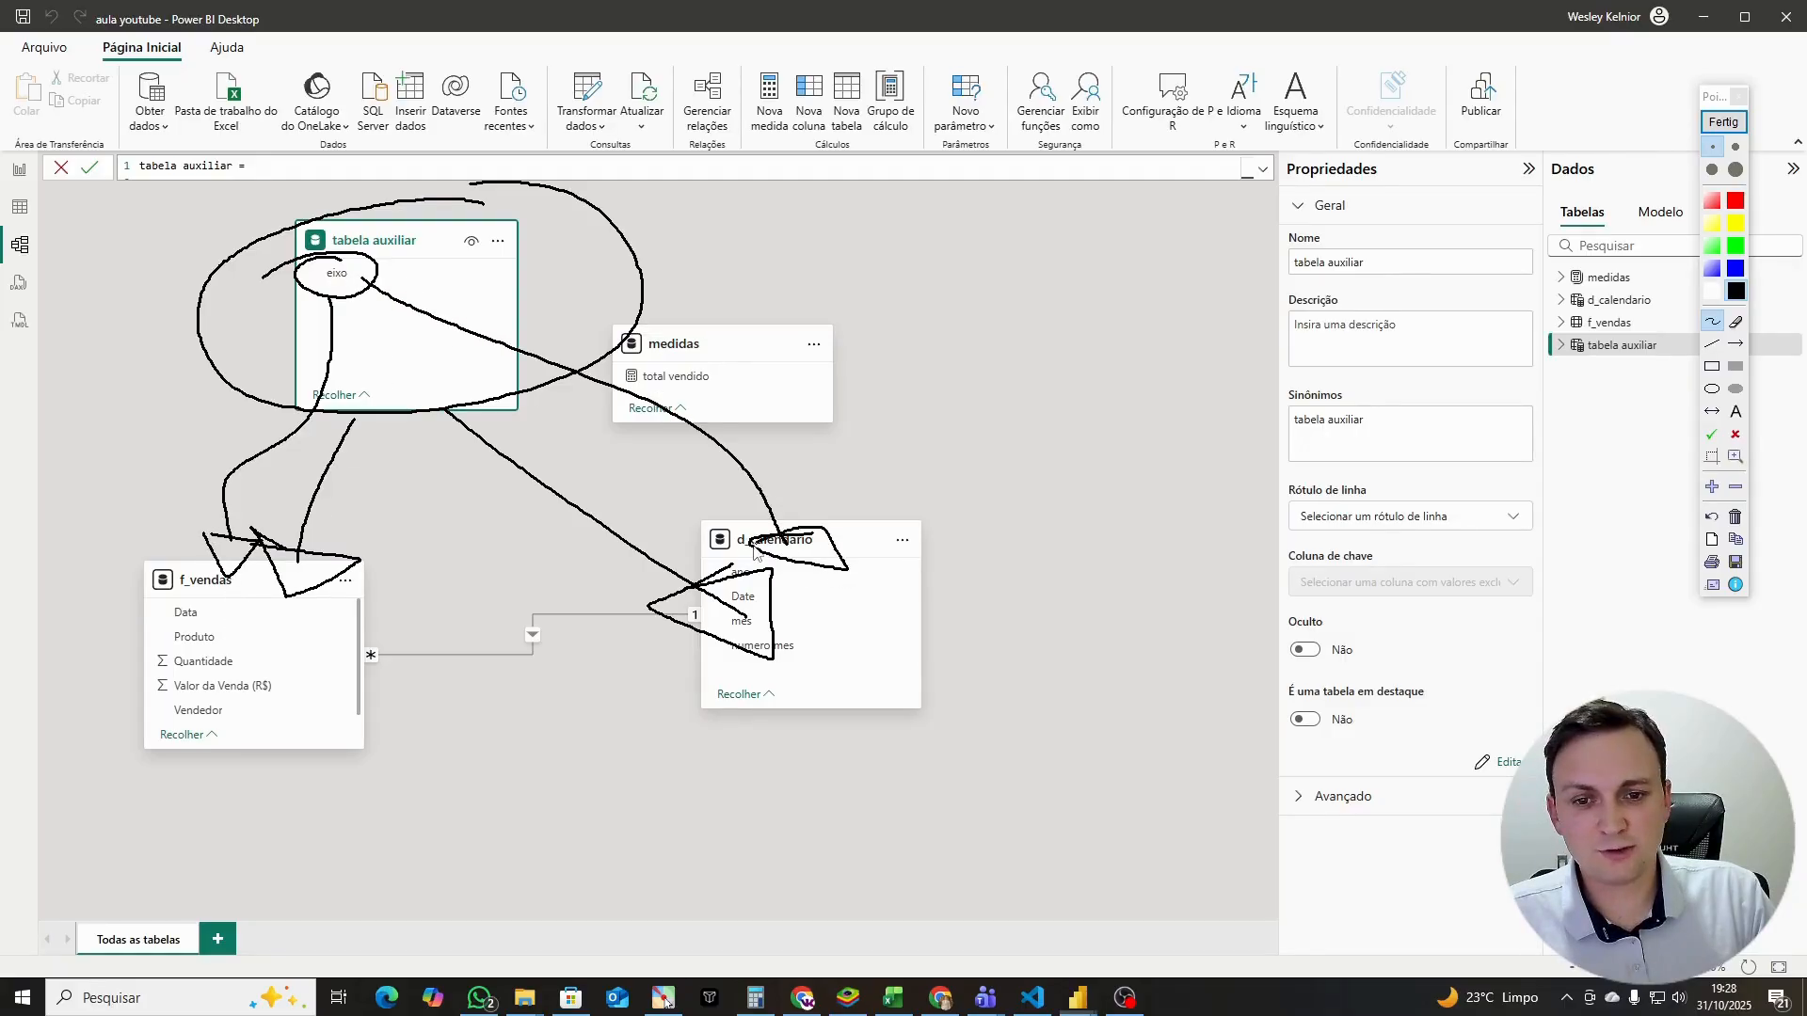
{"action": "left_click", "coordinate": [1730, 124]}
{"action": "left_click", "coordinate": [19, 169]}
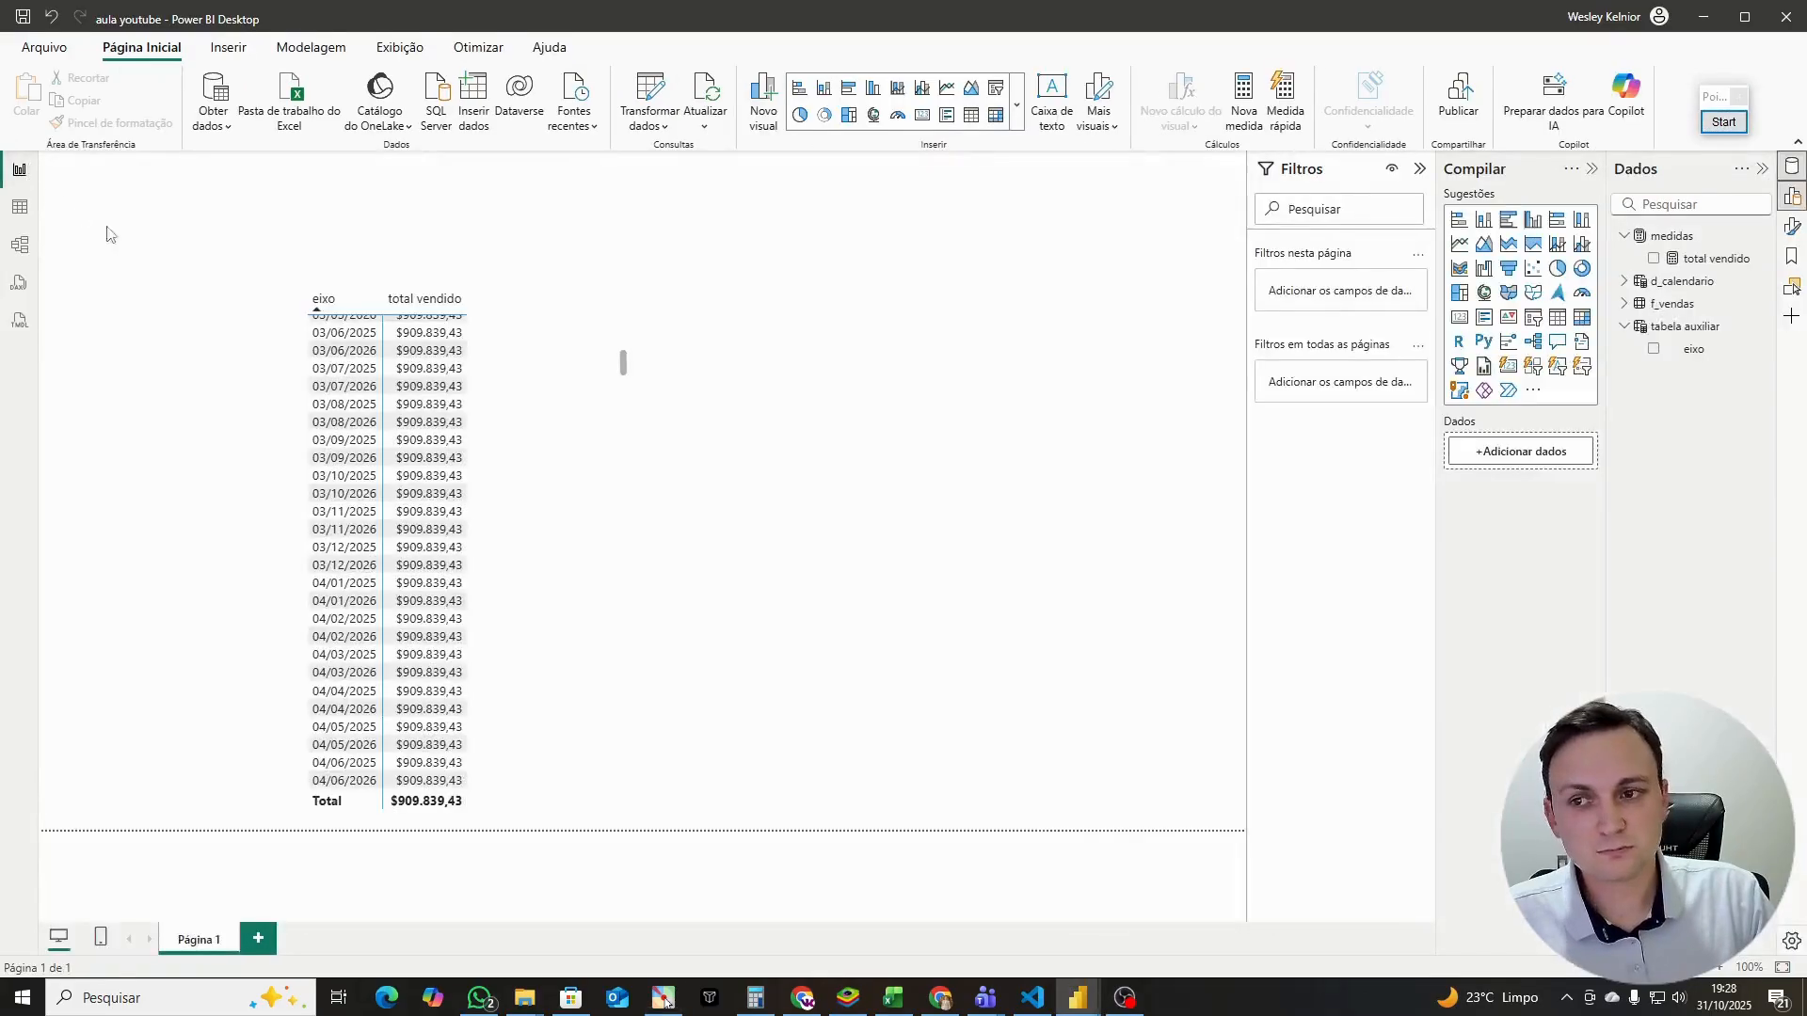
Step: Start a new measure named total vendido dinamico in the medidas table
{"action": "left_click", "coordinate": [517, 296]}
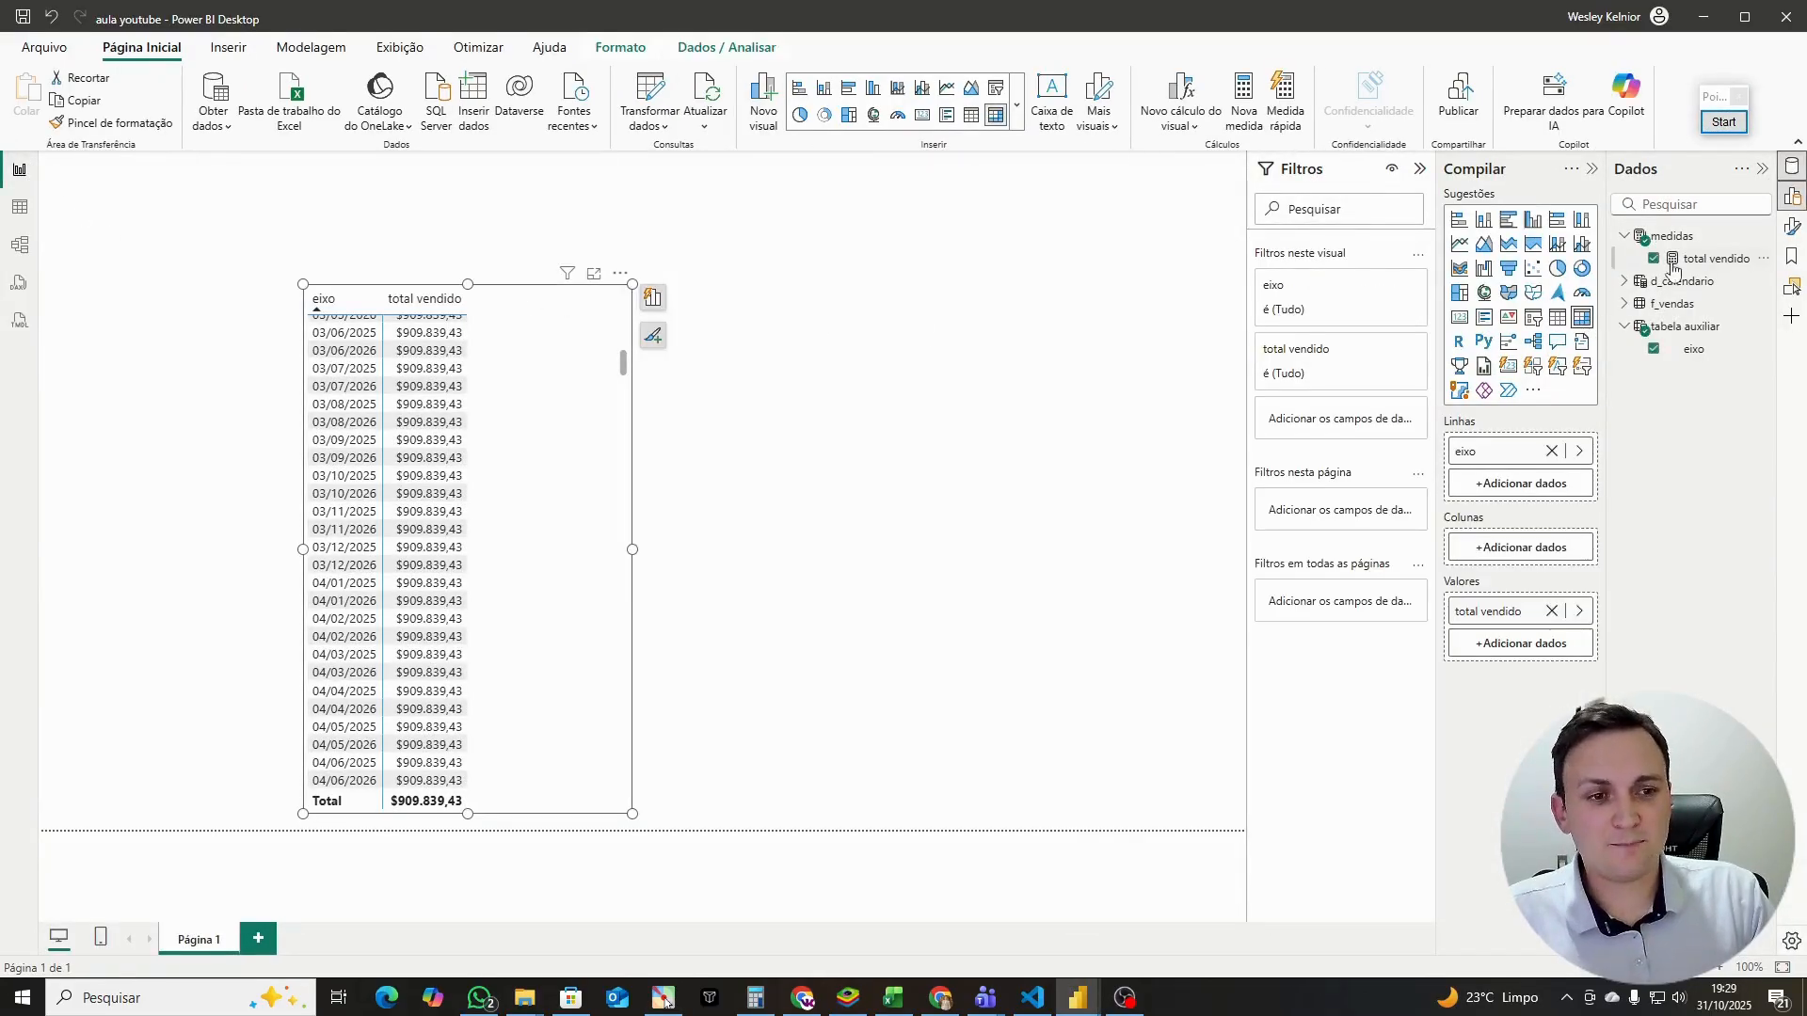
{"action": "right_click", "coordinate": [1679, 266]}
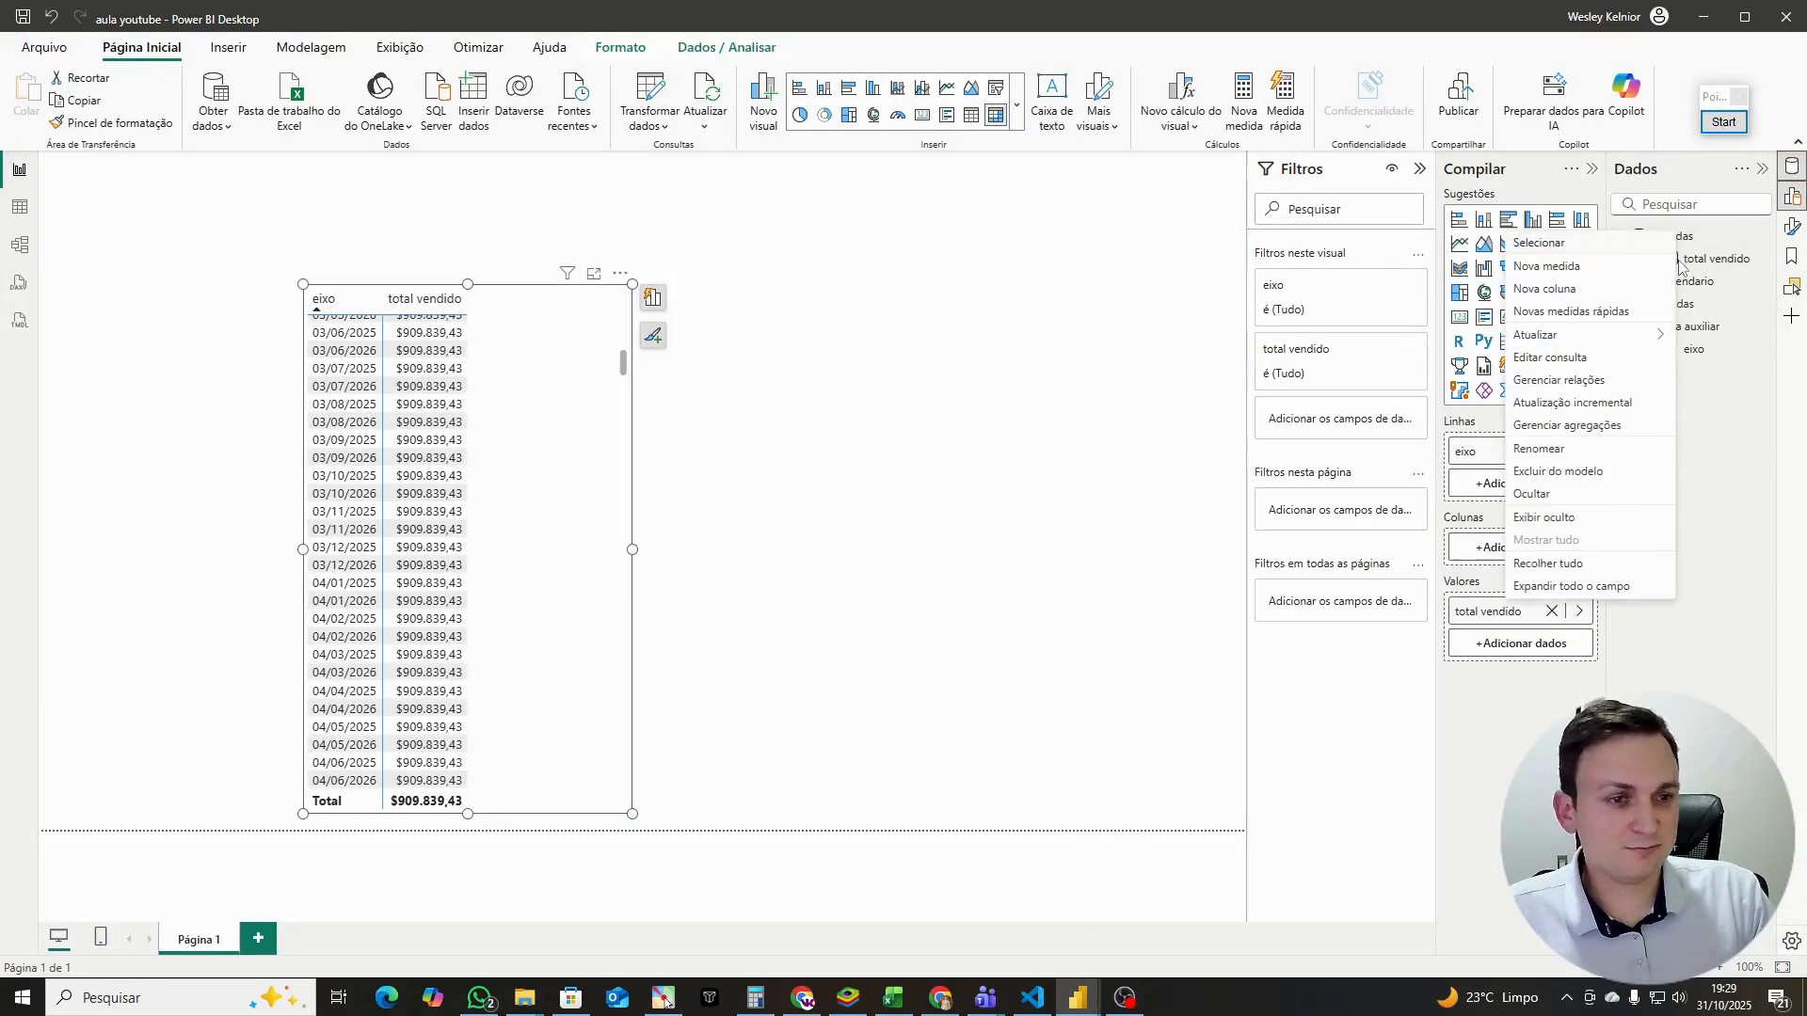
{"action": "left_click", "coordinate": [1600, 267]}
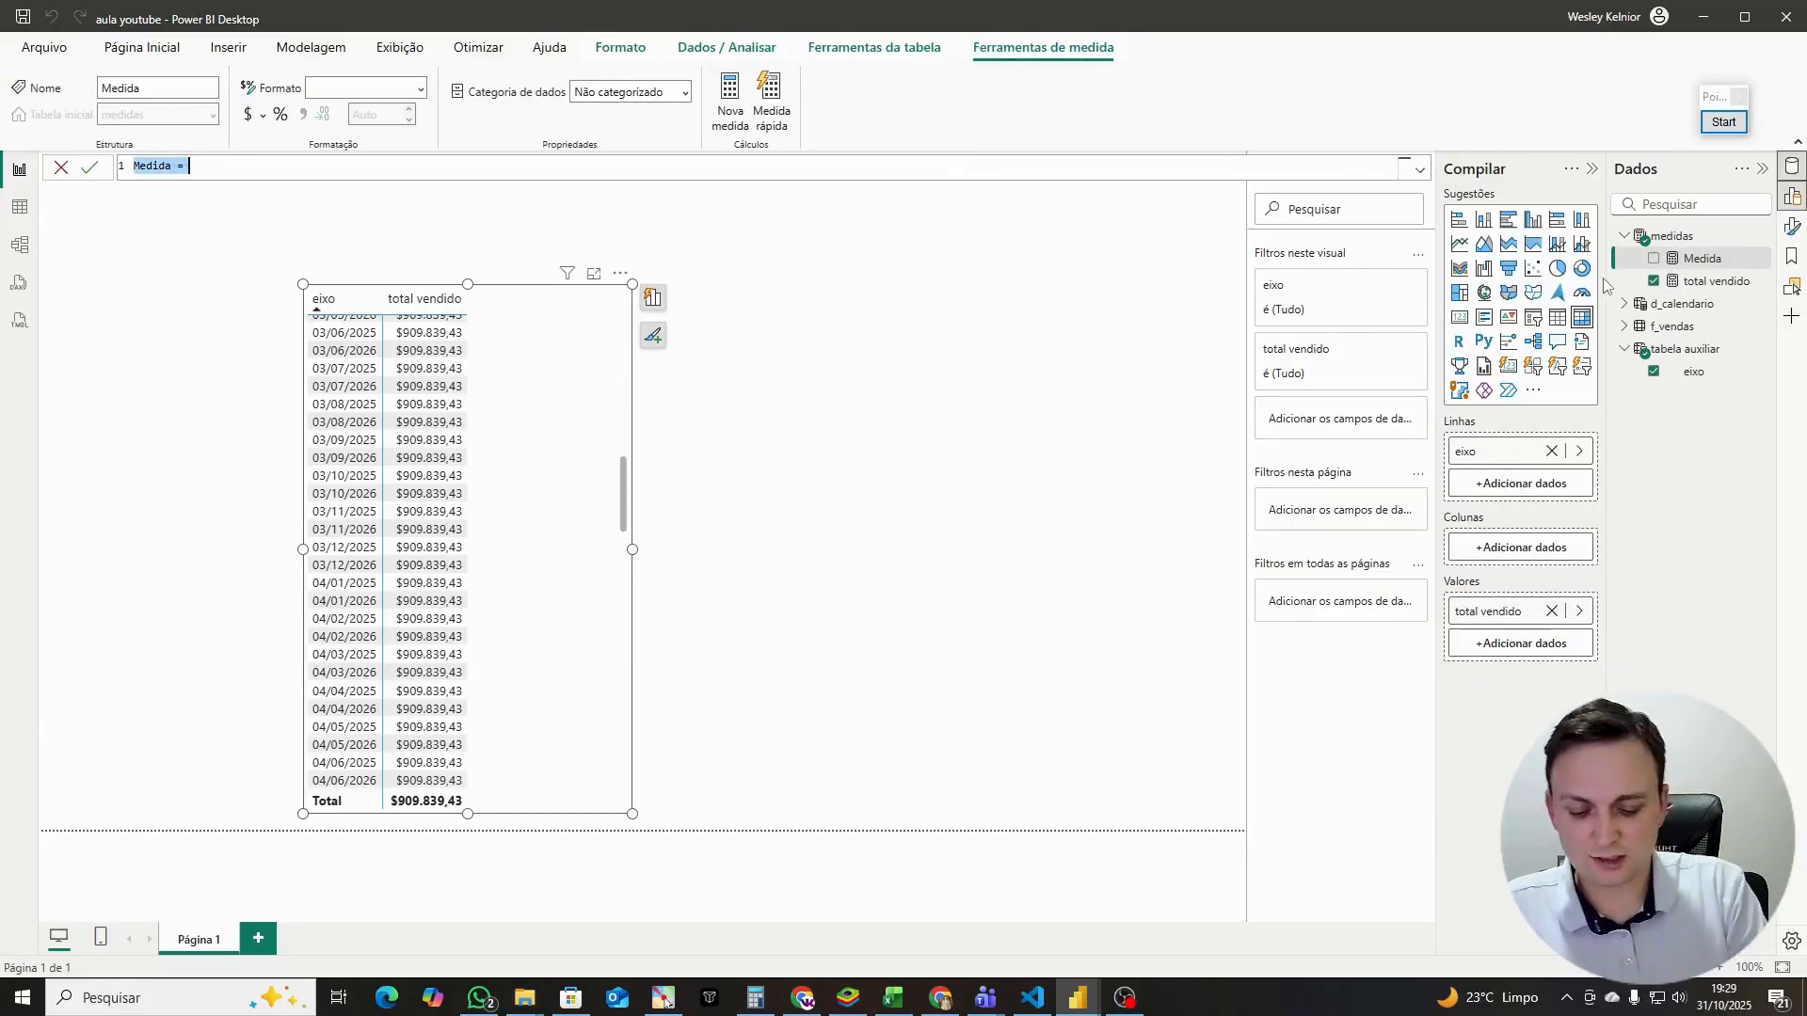
{"action": "type", "text": "total vendid"}
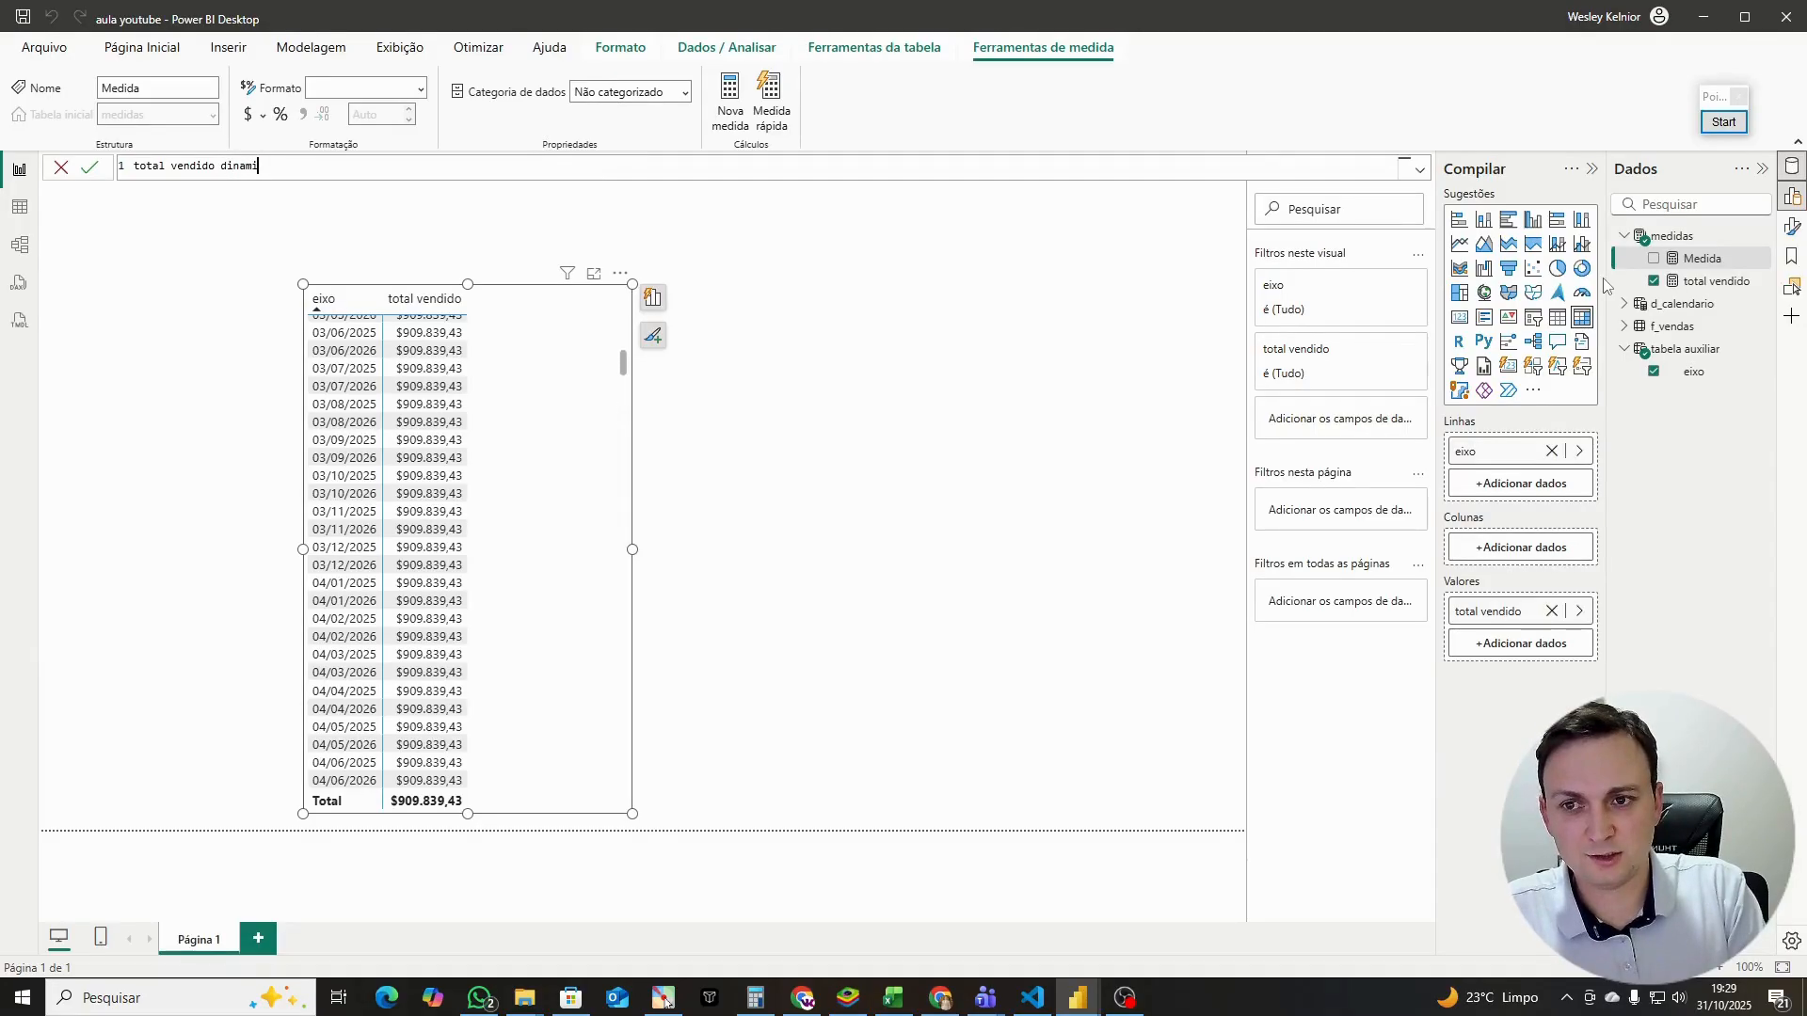
{"action": "key", "text": "shift+Return"}
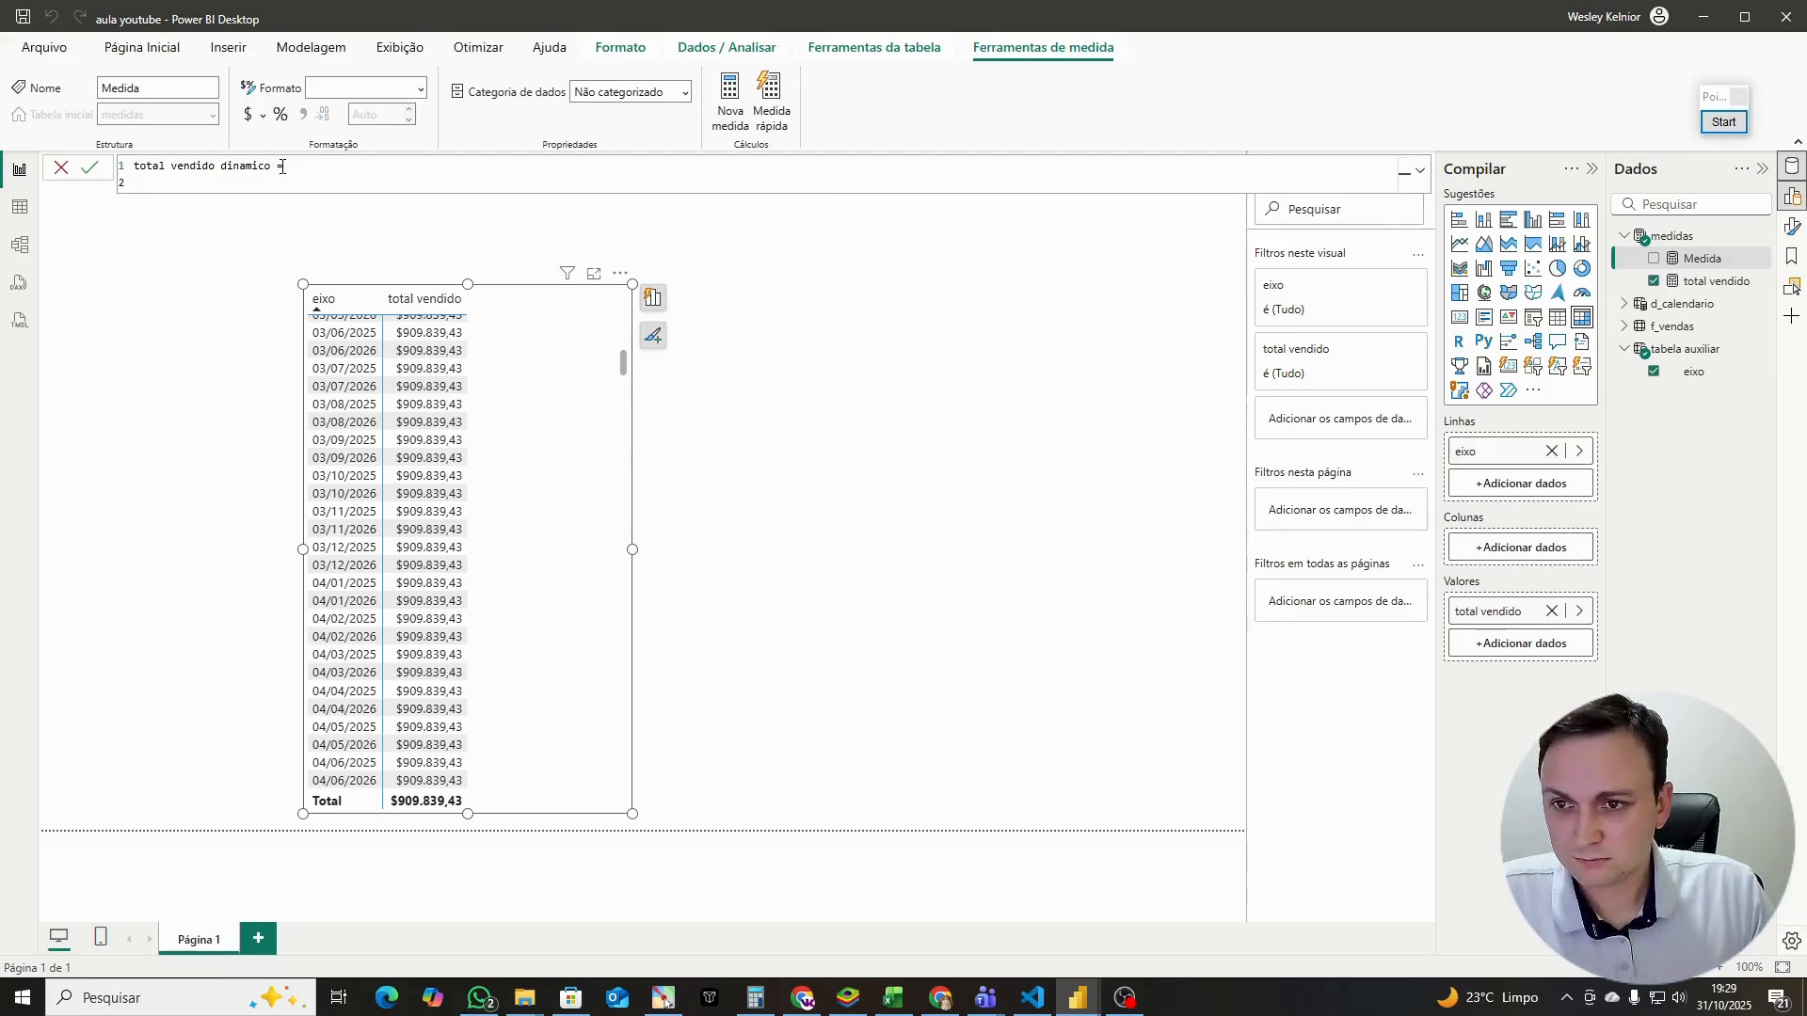
Step: Begin the measure's formula with CALCULATE, using the sum of f_vendas[Valor da Venda (R$)] as its expression
{"action": "type", "text": "CALCULATE("}
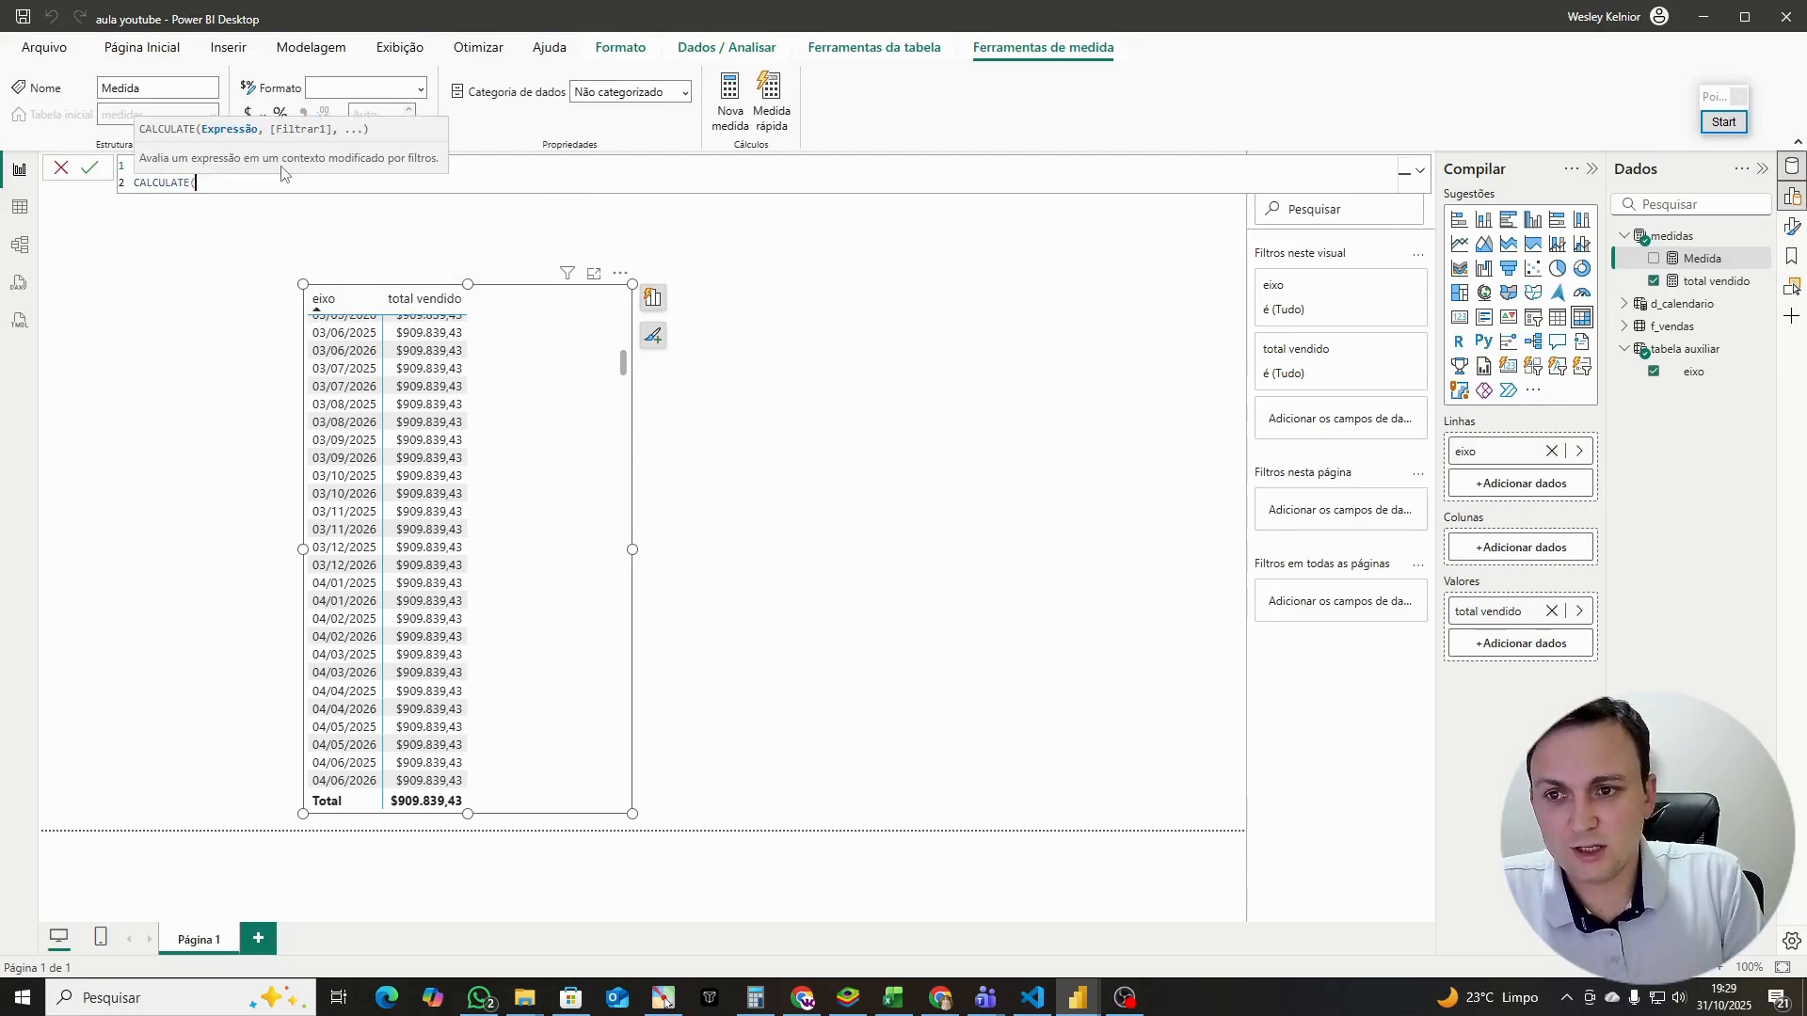
{"action": "key", "text": "shift+Return"}
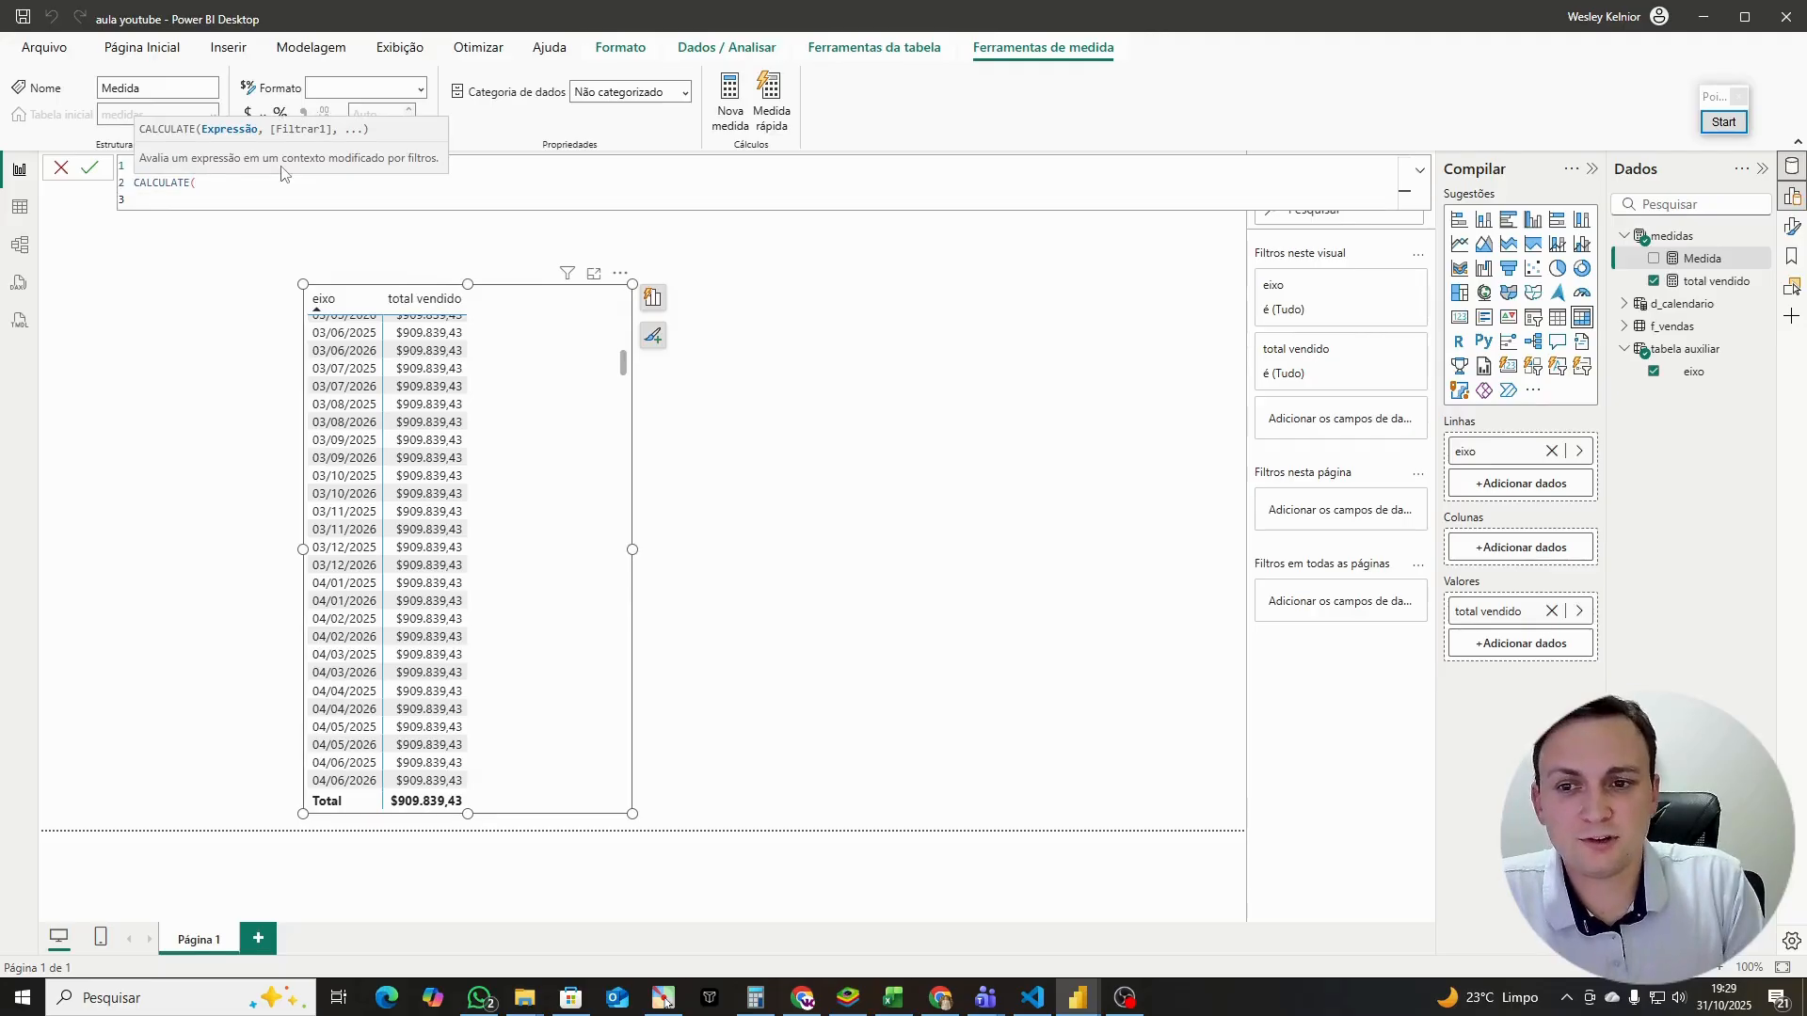
{"action": "type", "text": "su"}
{"action": "key", "text": "BackSpace"}
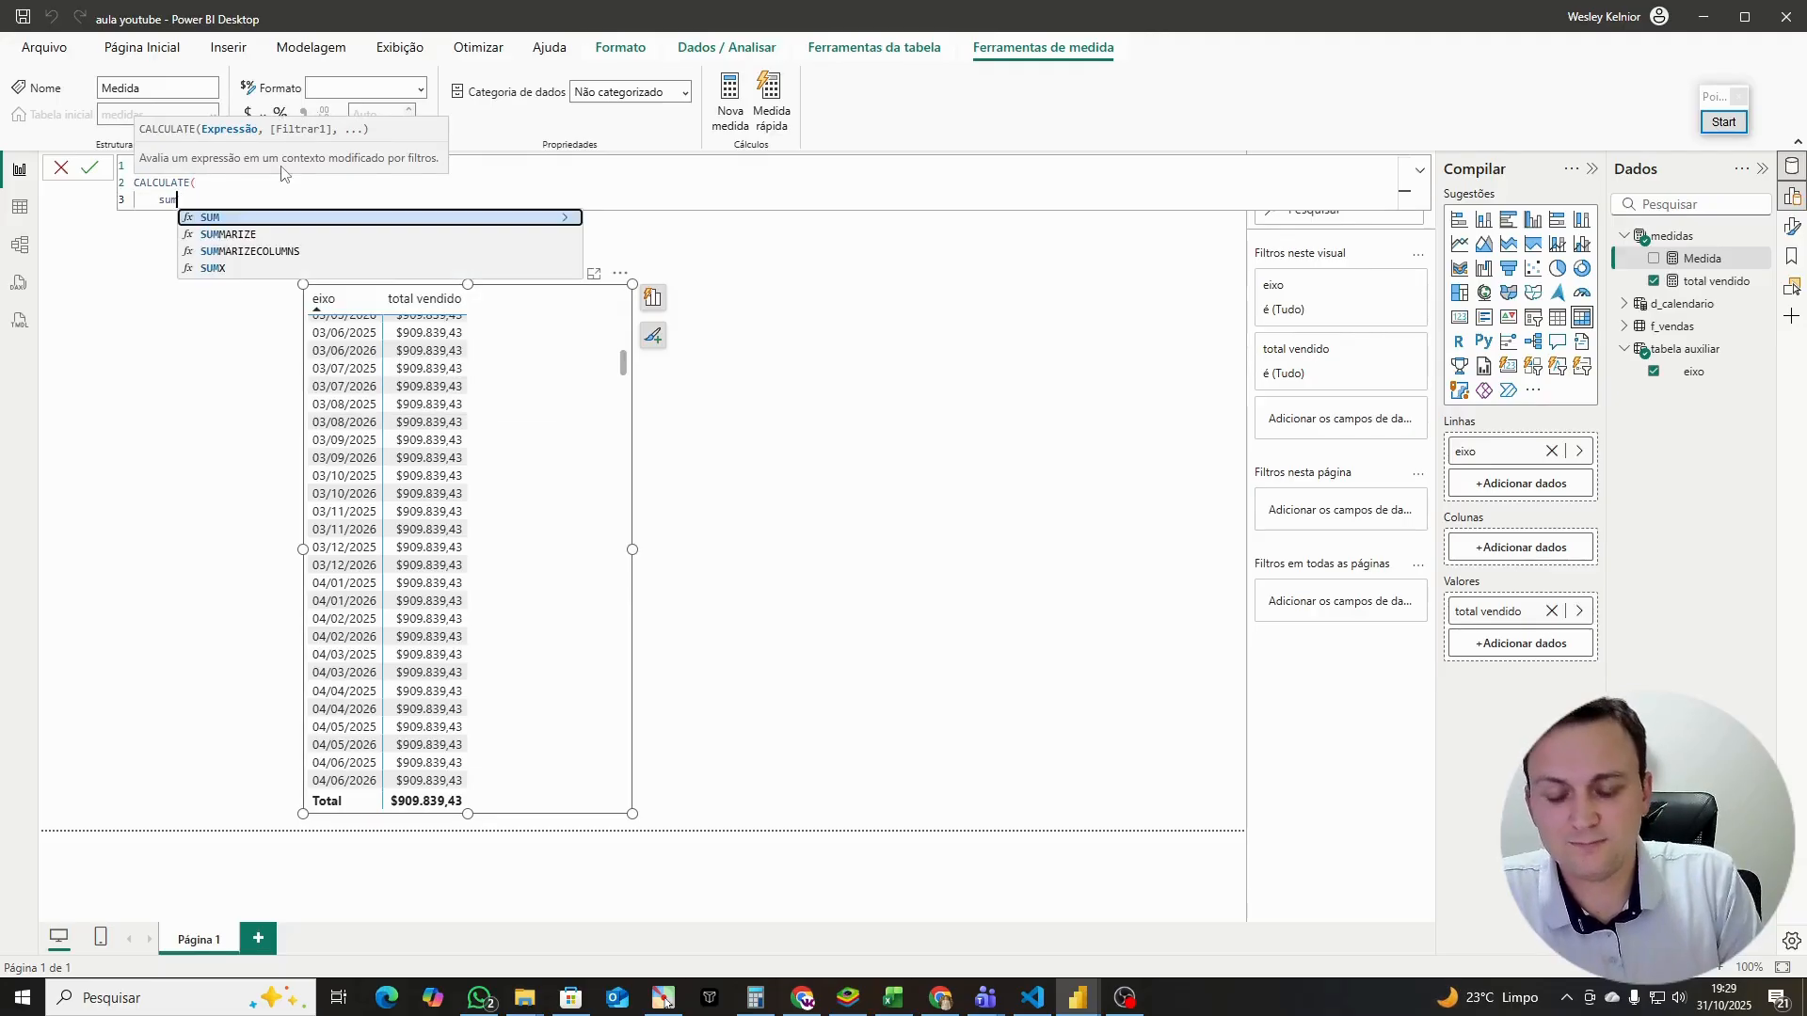
{"action": "type", "text": "(tao"}
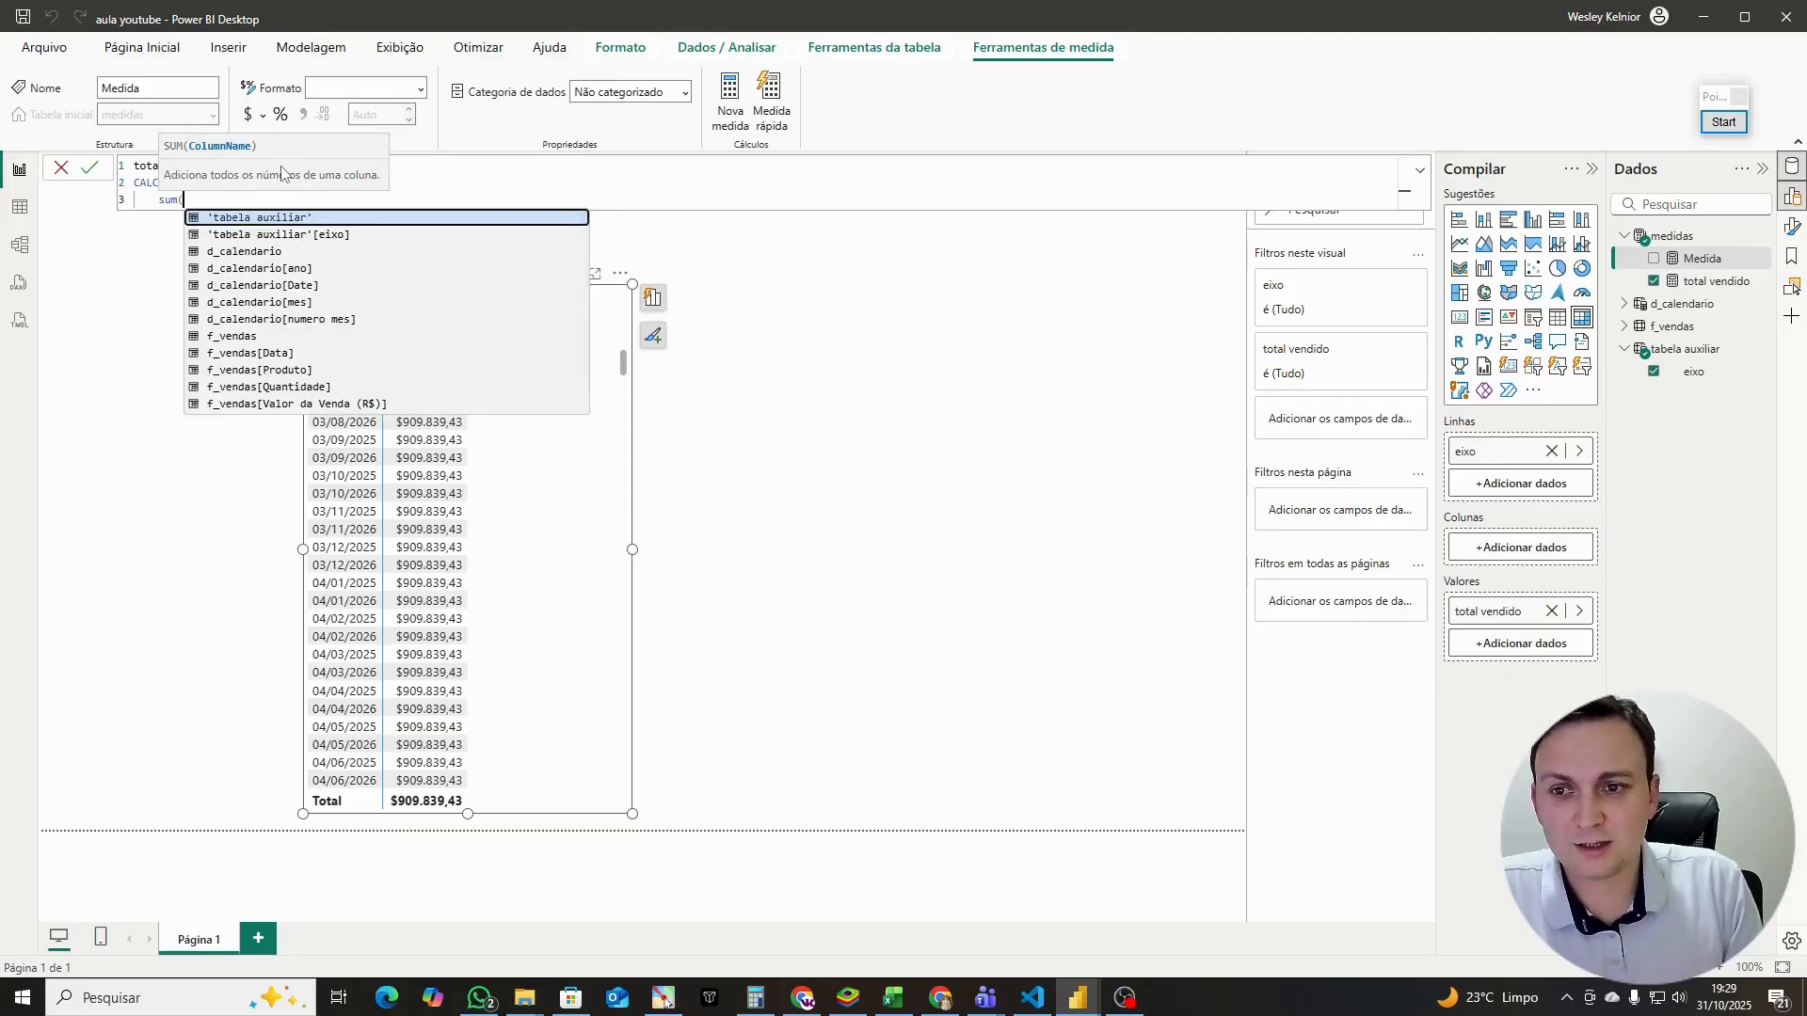
{"action": "key", "text": "BackSpace"}
{"action": "key", "text": "BackSpace"}
{"action": "key", "text": "BackSpace"}
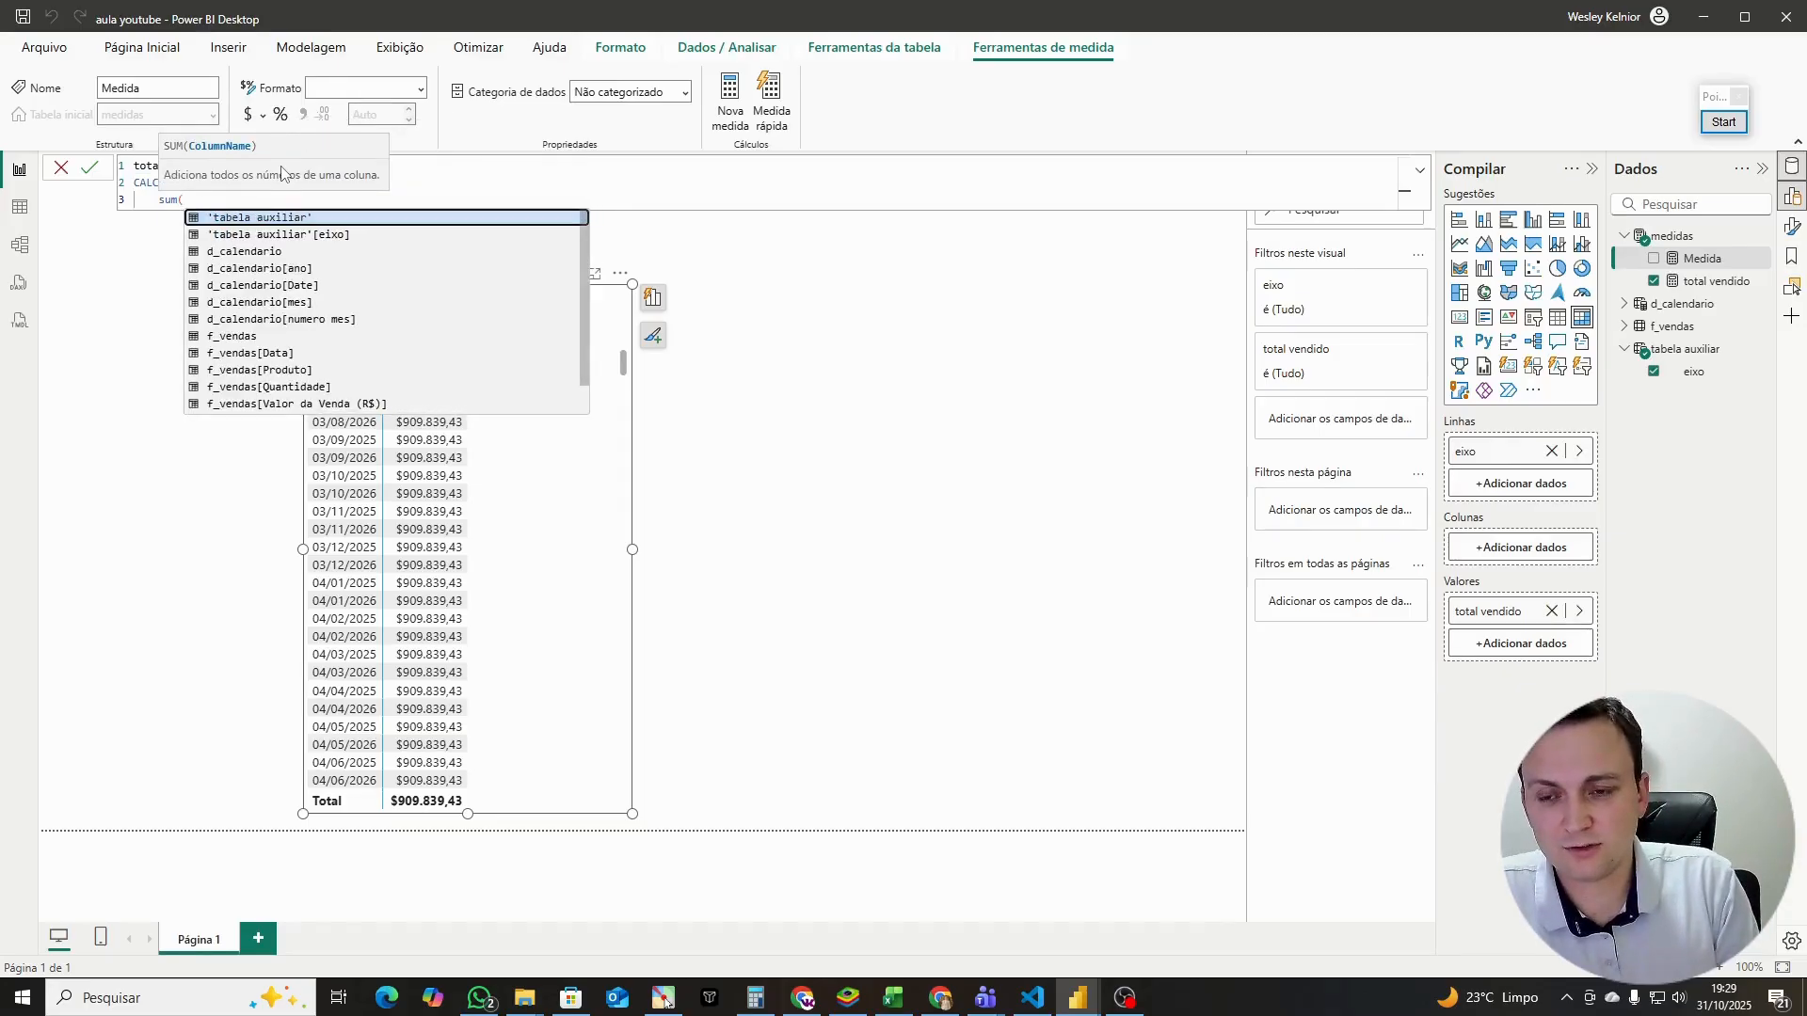
{"action": "type", "text": "v"}
{"action": "key", "text": "BackSpace"}
{"action": "type", "text": "total"}
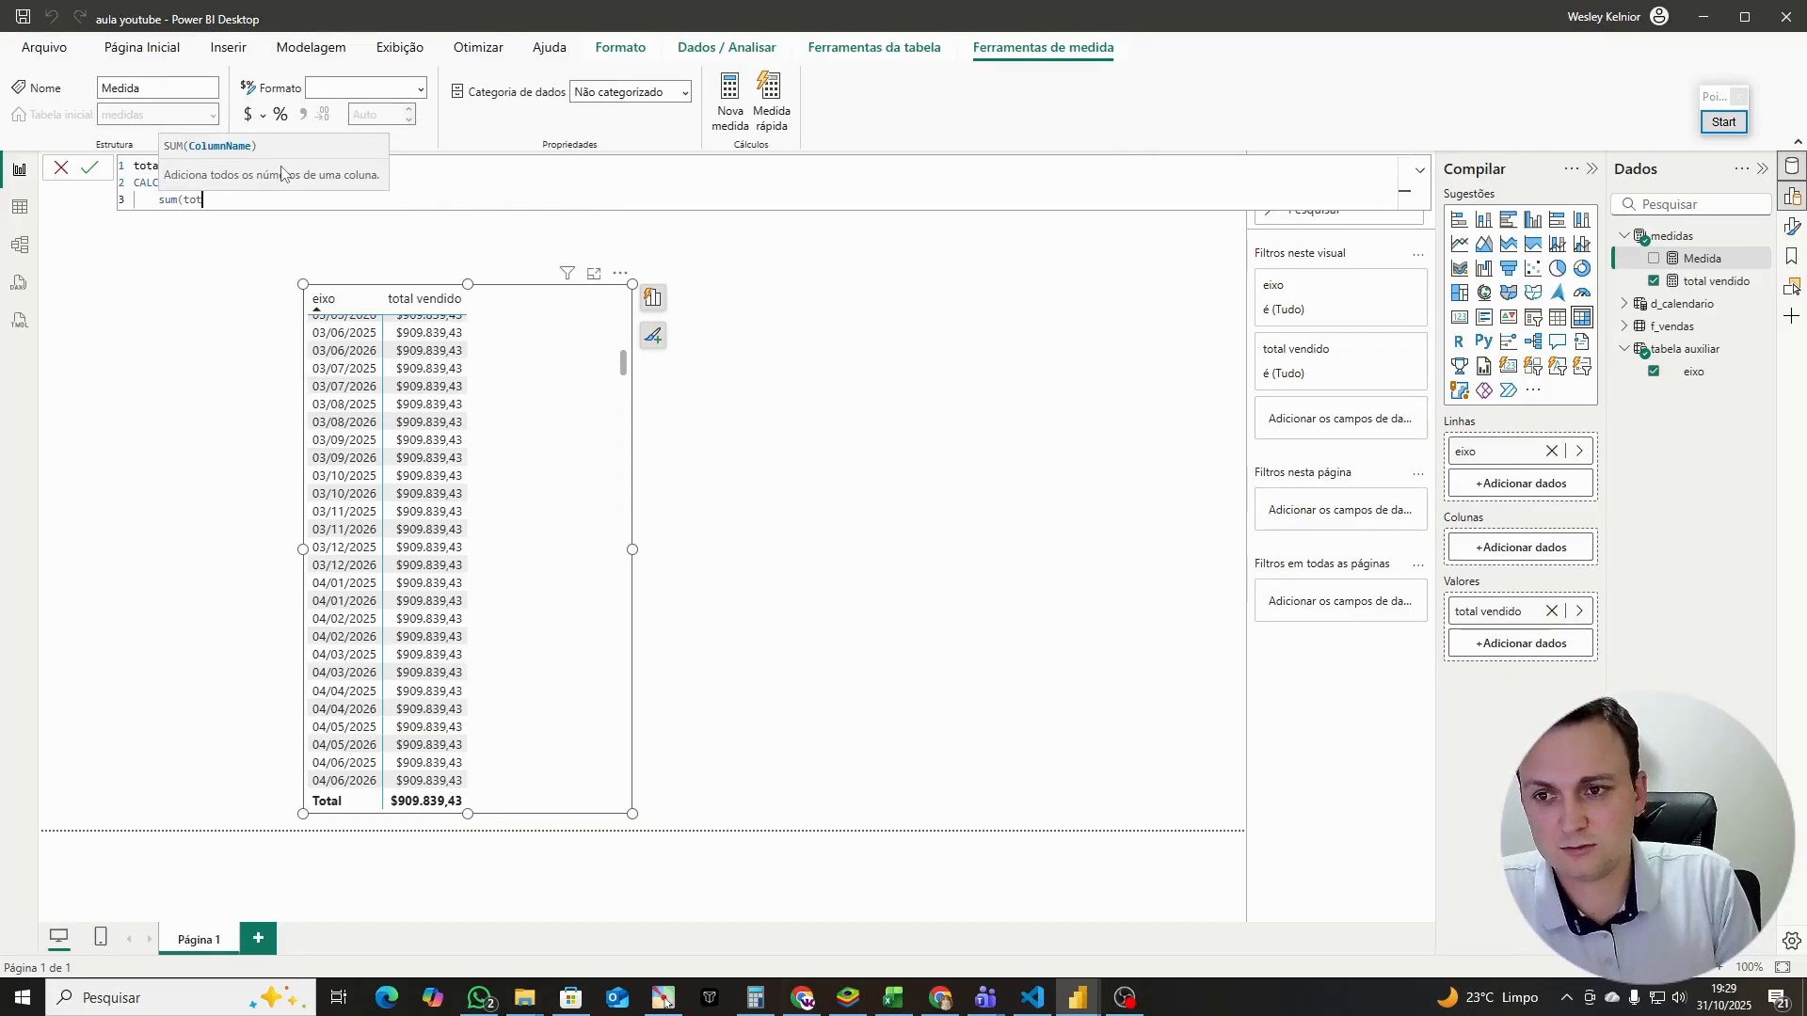
{"action": "key", "text": "BackSpace"}
{"action": "key", "text": "BackSpace"}
{"action": "key", "text": "BackSpace"}
{"action": "key", "text": "Down"}
{"action": "key", "text": "Down"}
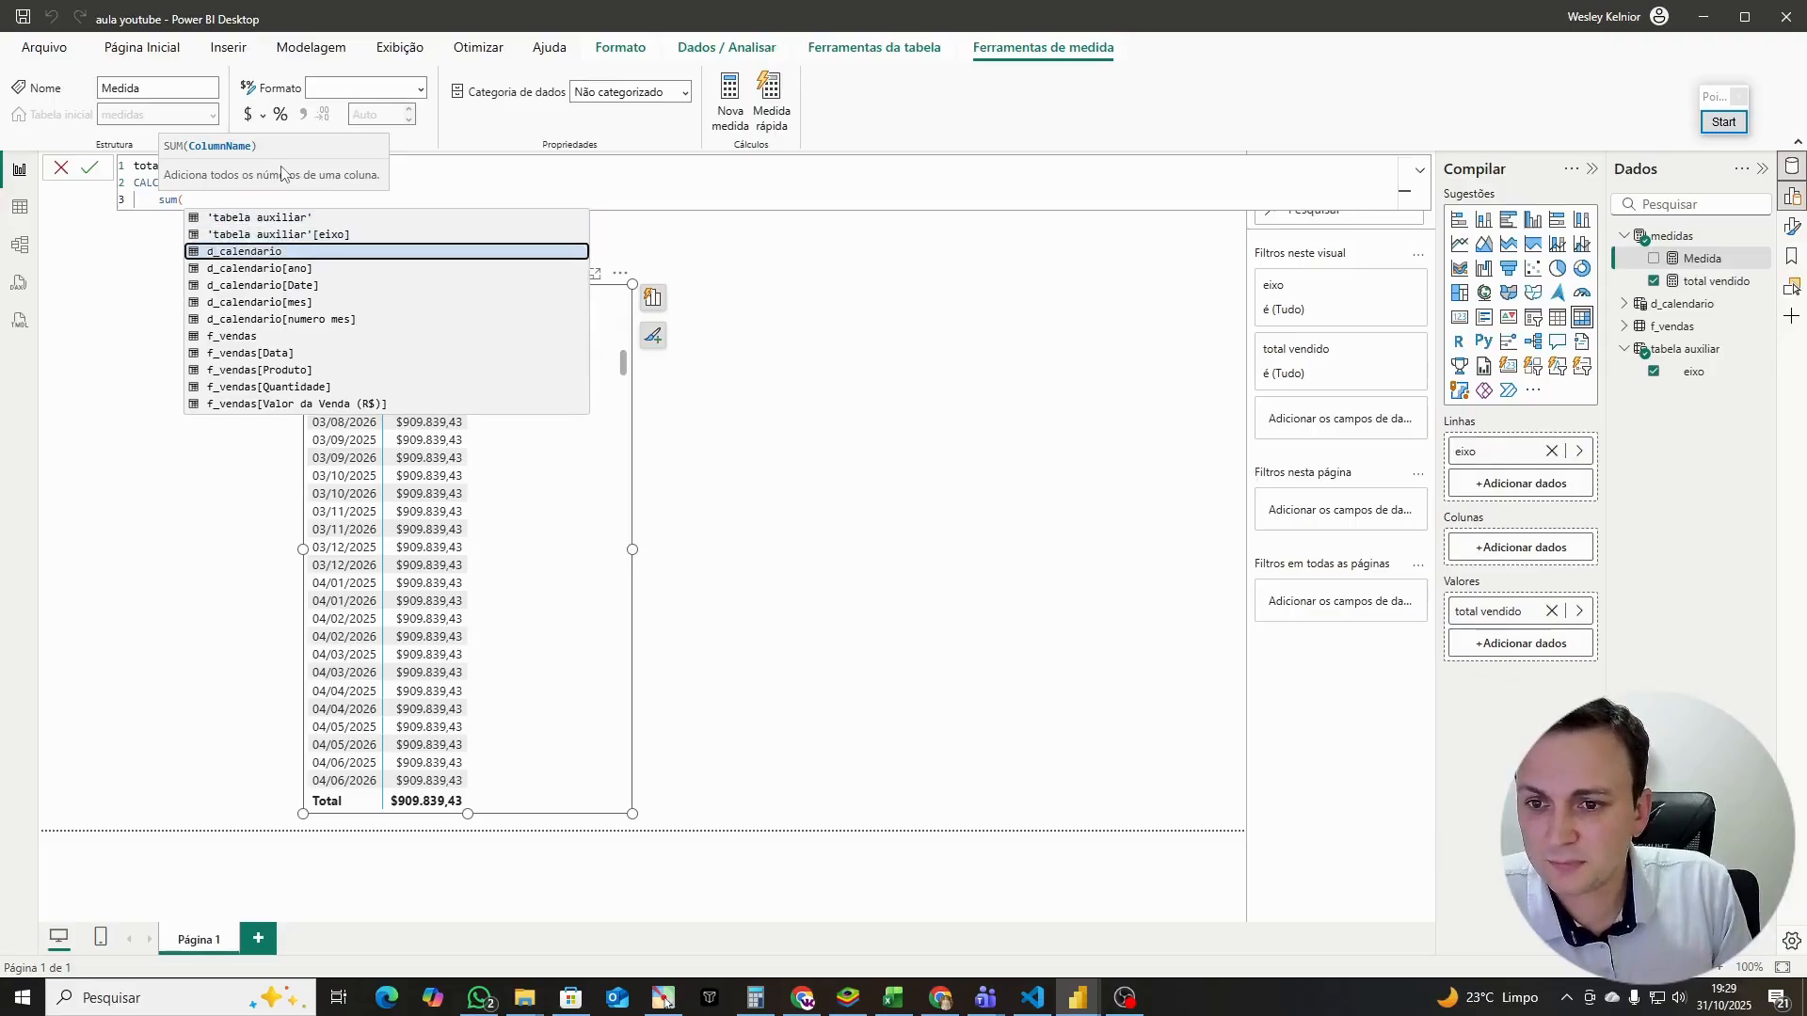
{"action": "key", "text": "Down"}
{"action": "key", "text": "Down"}
{"action": "key", "text": "Down"}
{"action": "key", "text": "Down"}
{"action": "key", "text": "Down"}
{"action": "key", "text": "Down"}
{"action": "key", "text": "Down"}
{"action": "key", "text": "Down"}
{"action": "key", "text": "Down"}
{"action": "key", "text": "Tab"}
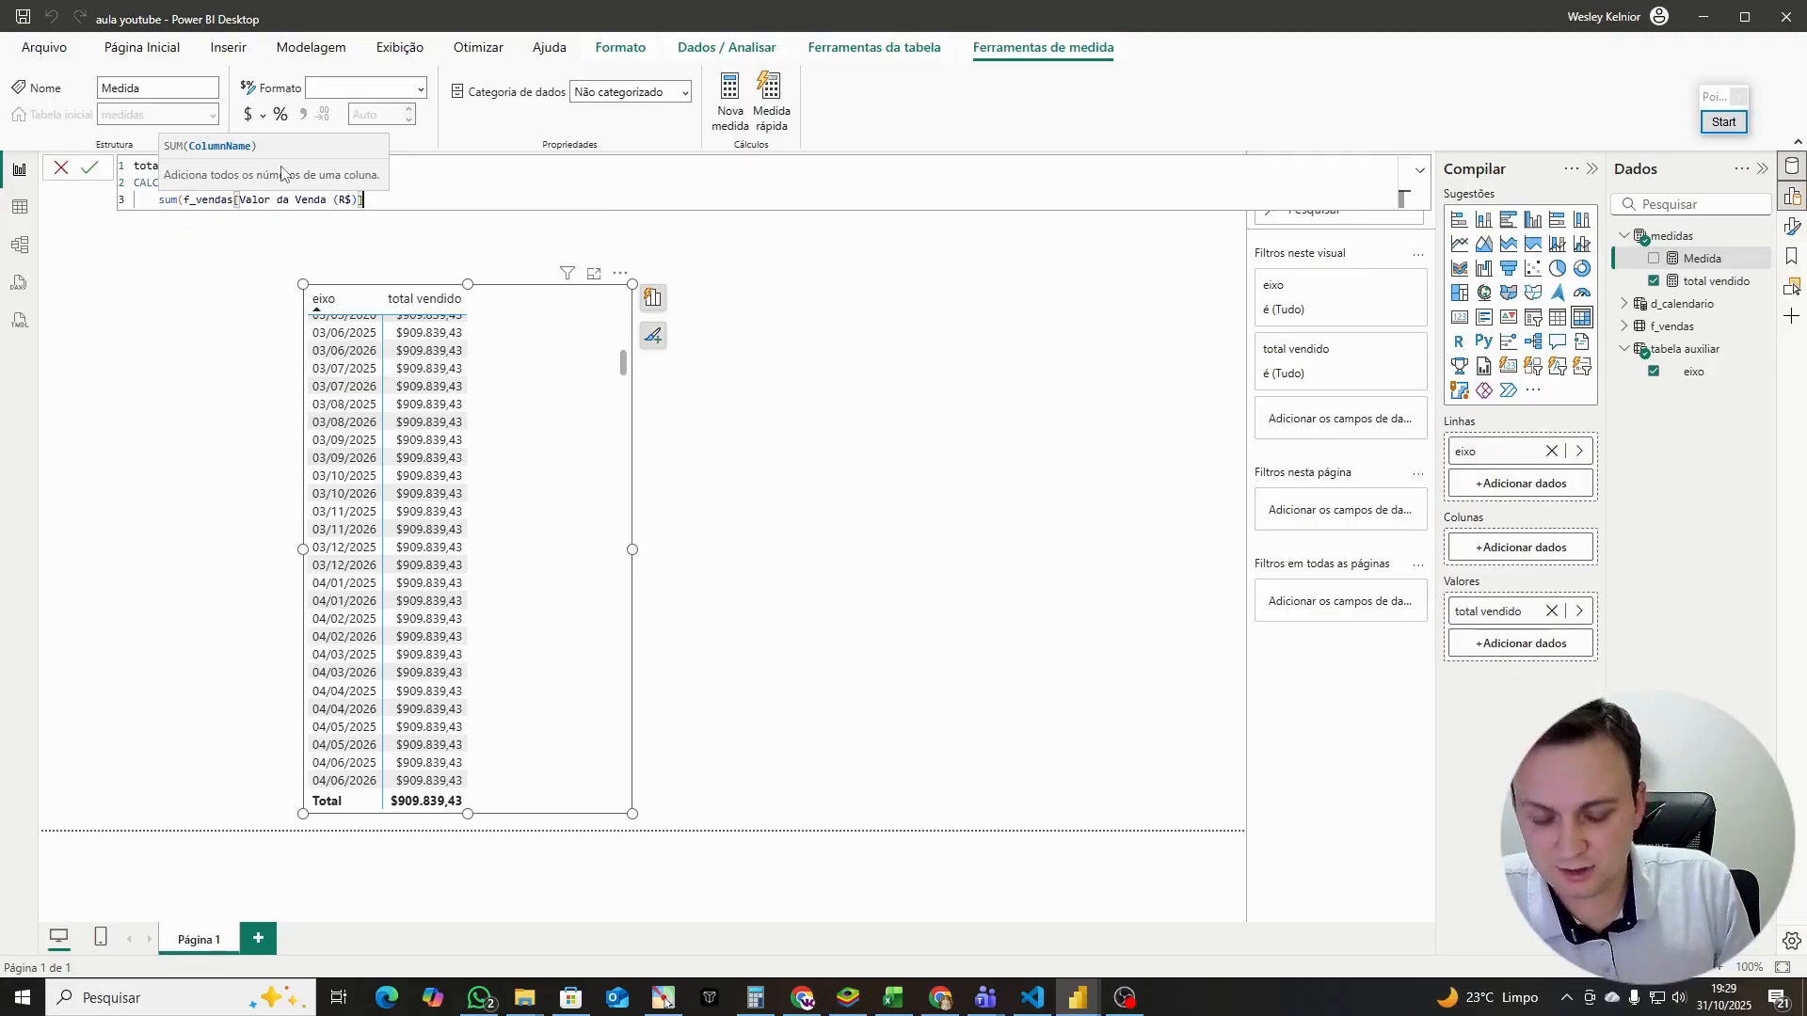
{"action": "type", "text": ")"}
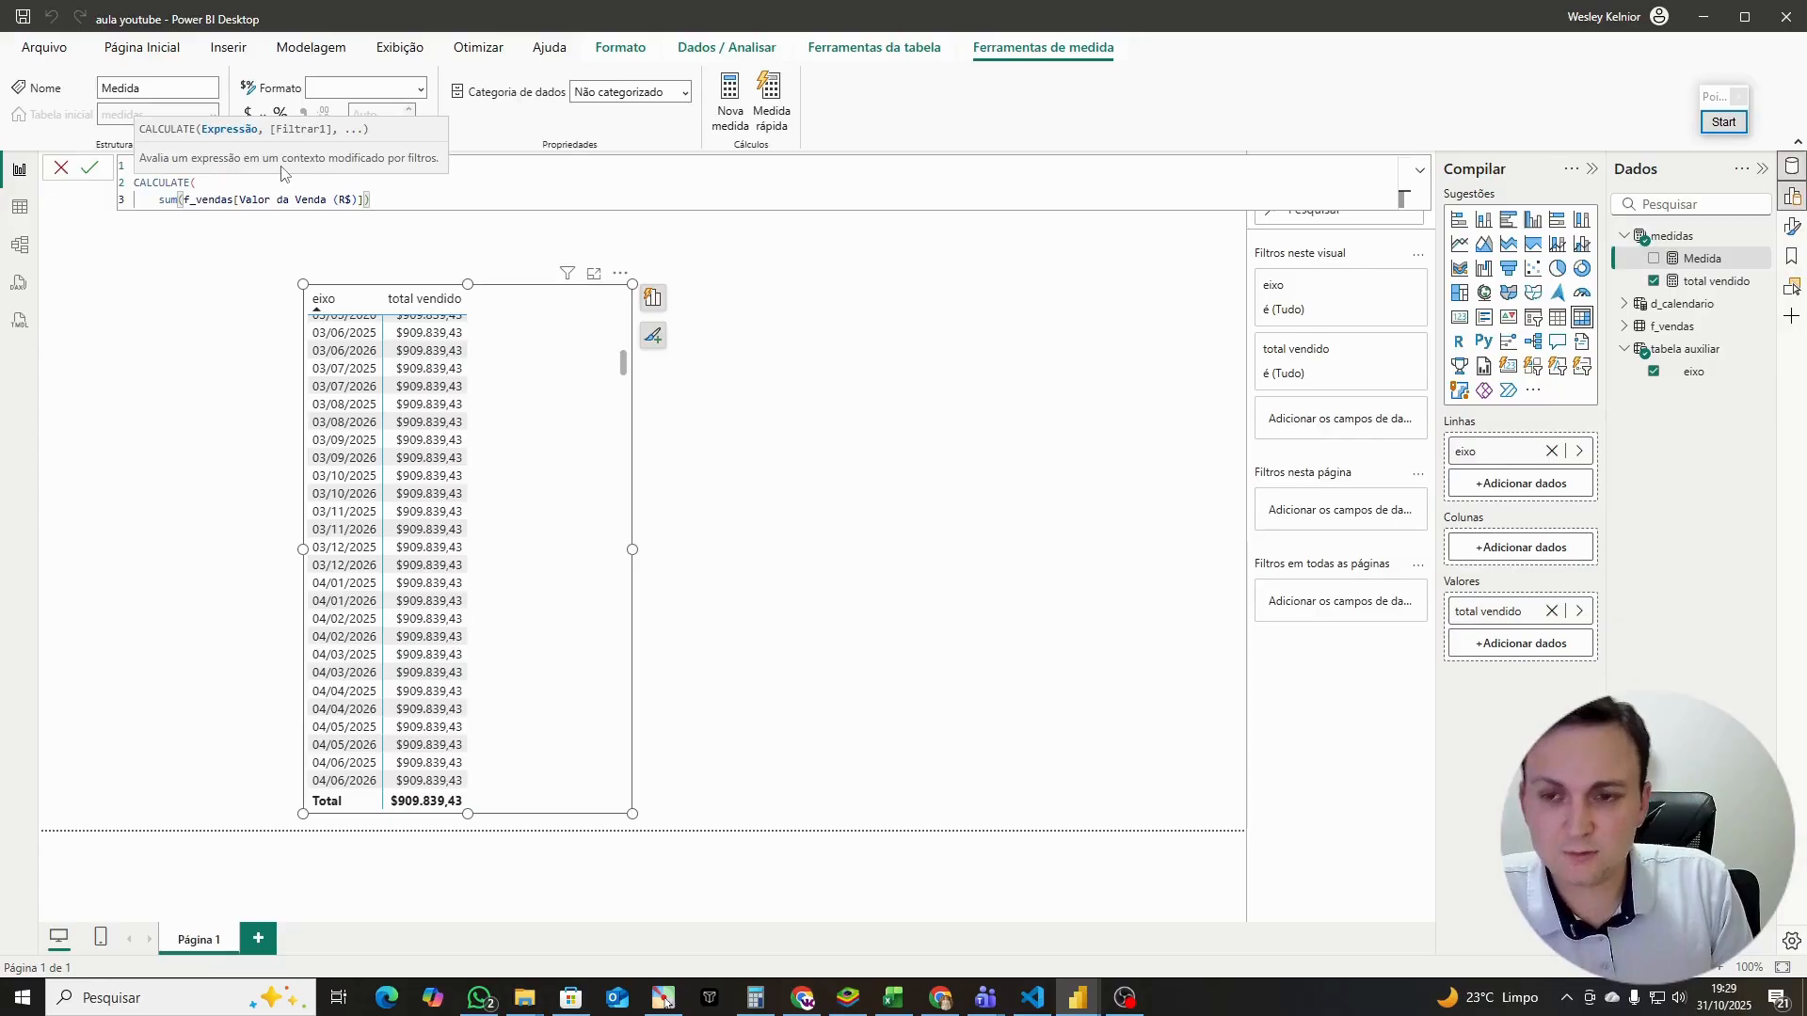
{"action": "type", "text": ","}
{"action": "key", "text": "shift+Return"}
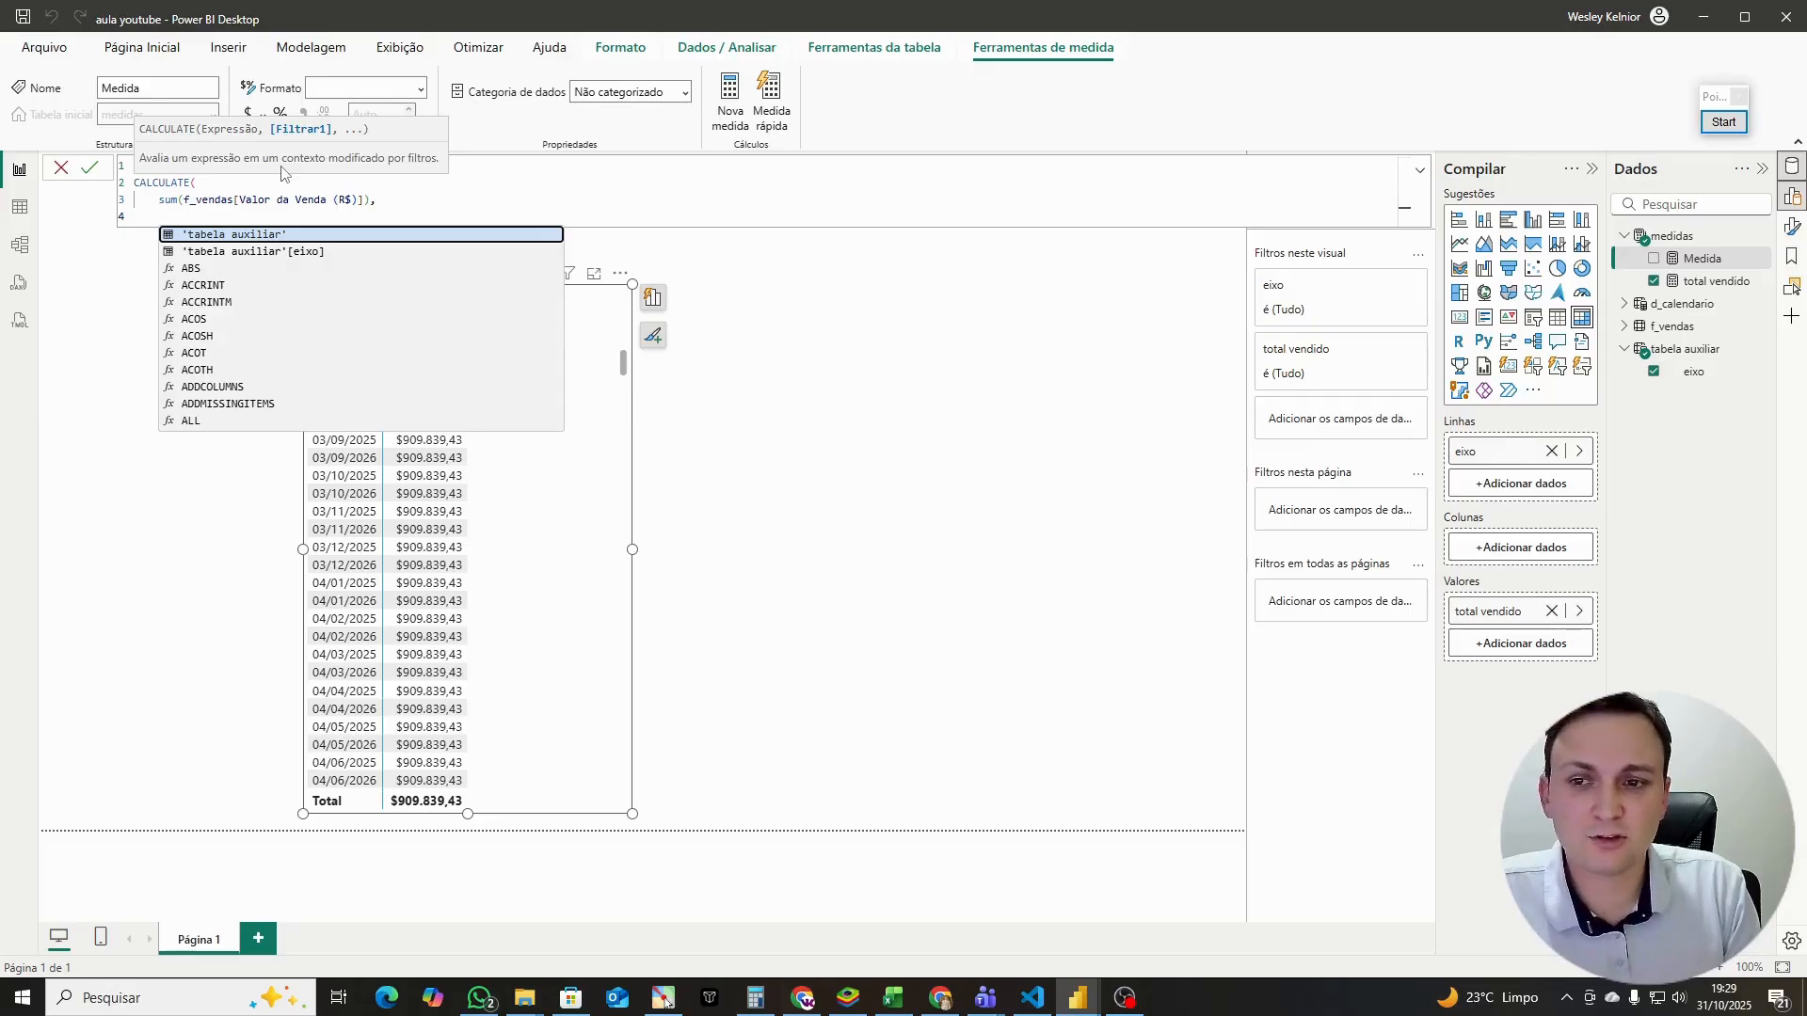
Step: Add a TREATAS filter to CALCULATE with VALUES('tabela auxiliar'[eixo]) as its first argument
{"action": "type", "text": "TREATAS("}
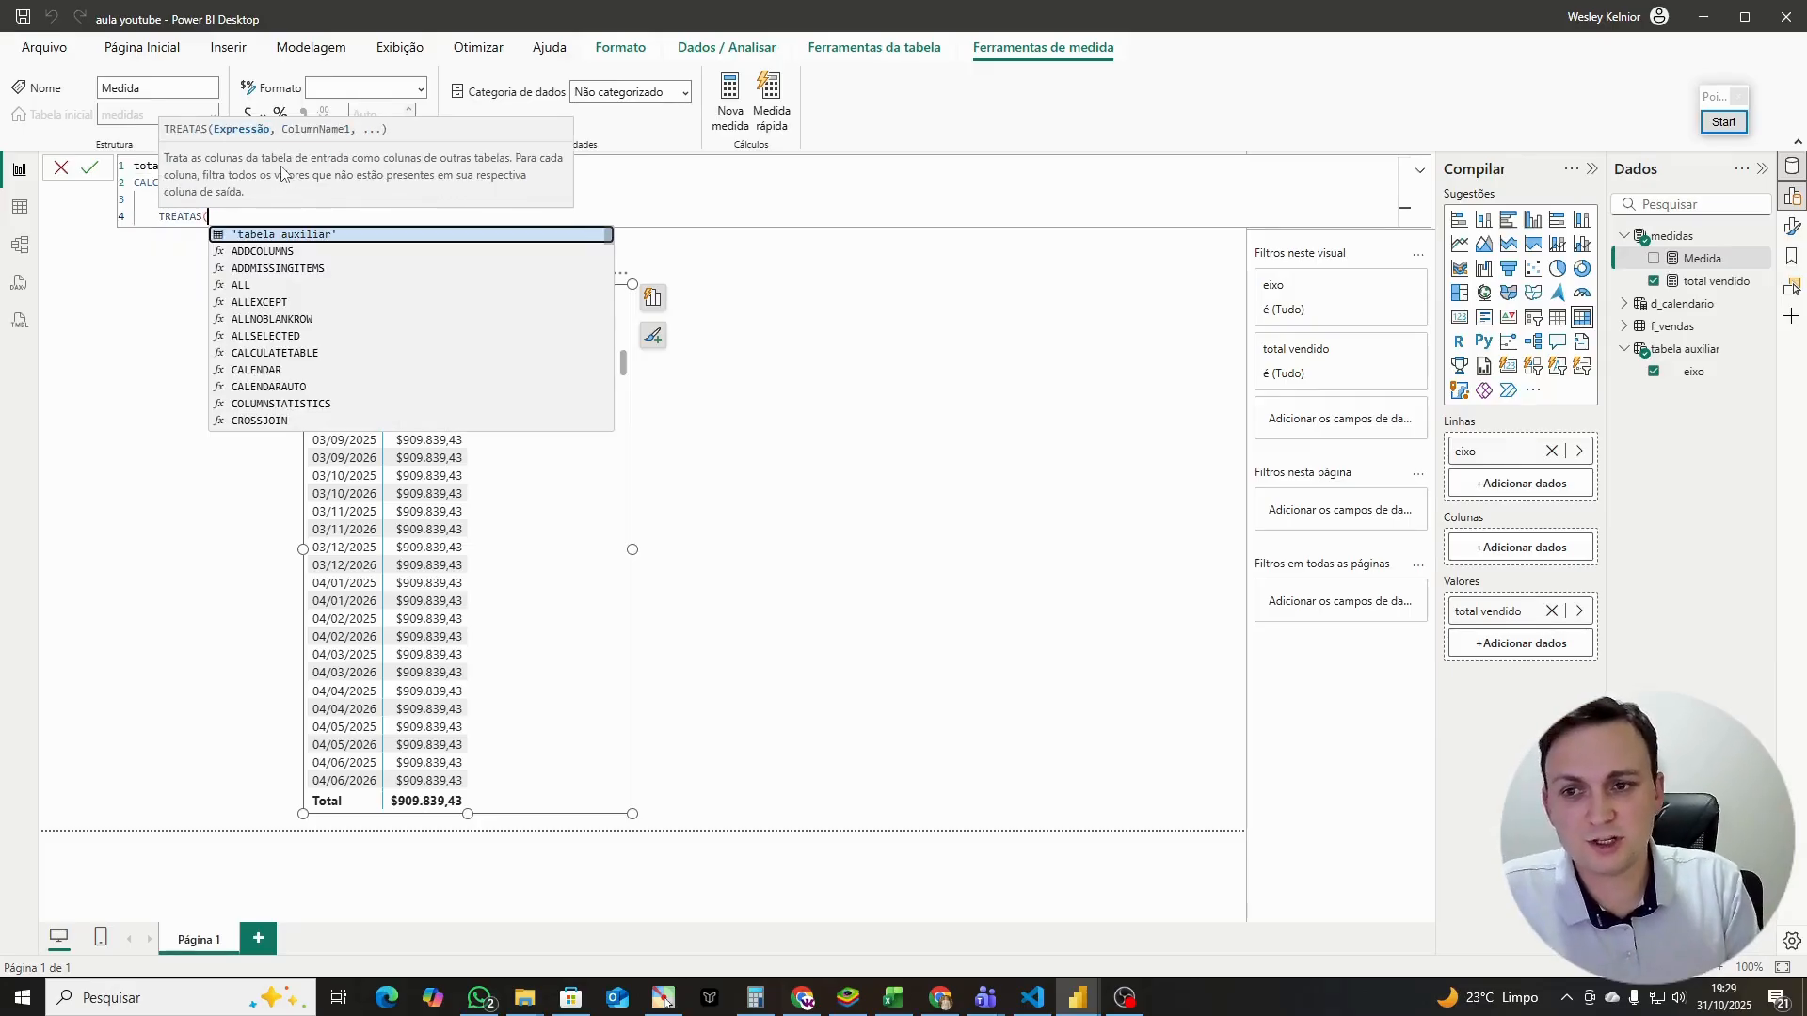
{"action": "left_click_drag", "start_coordinate": [227, 220], "coordinate": [166, 217]}
{"action": "left_click", "coordinate": [242, 219]}
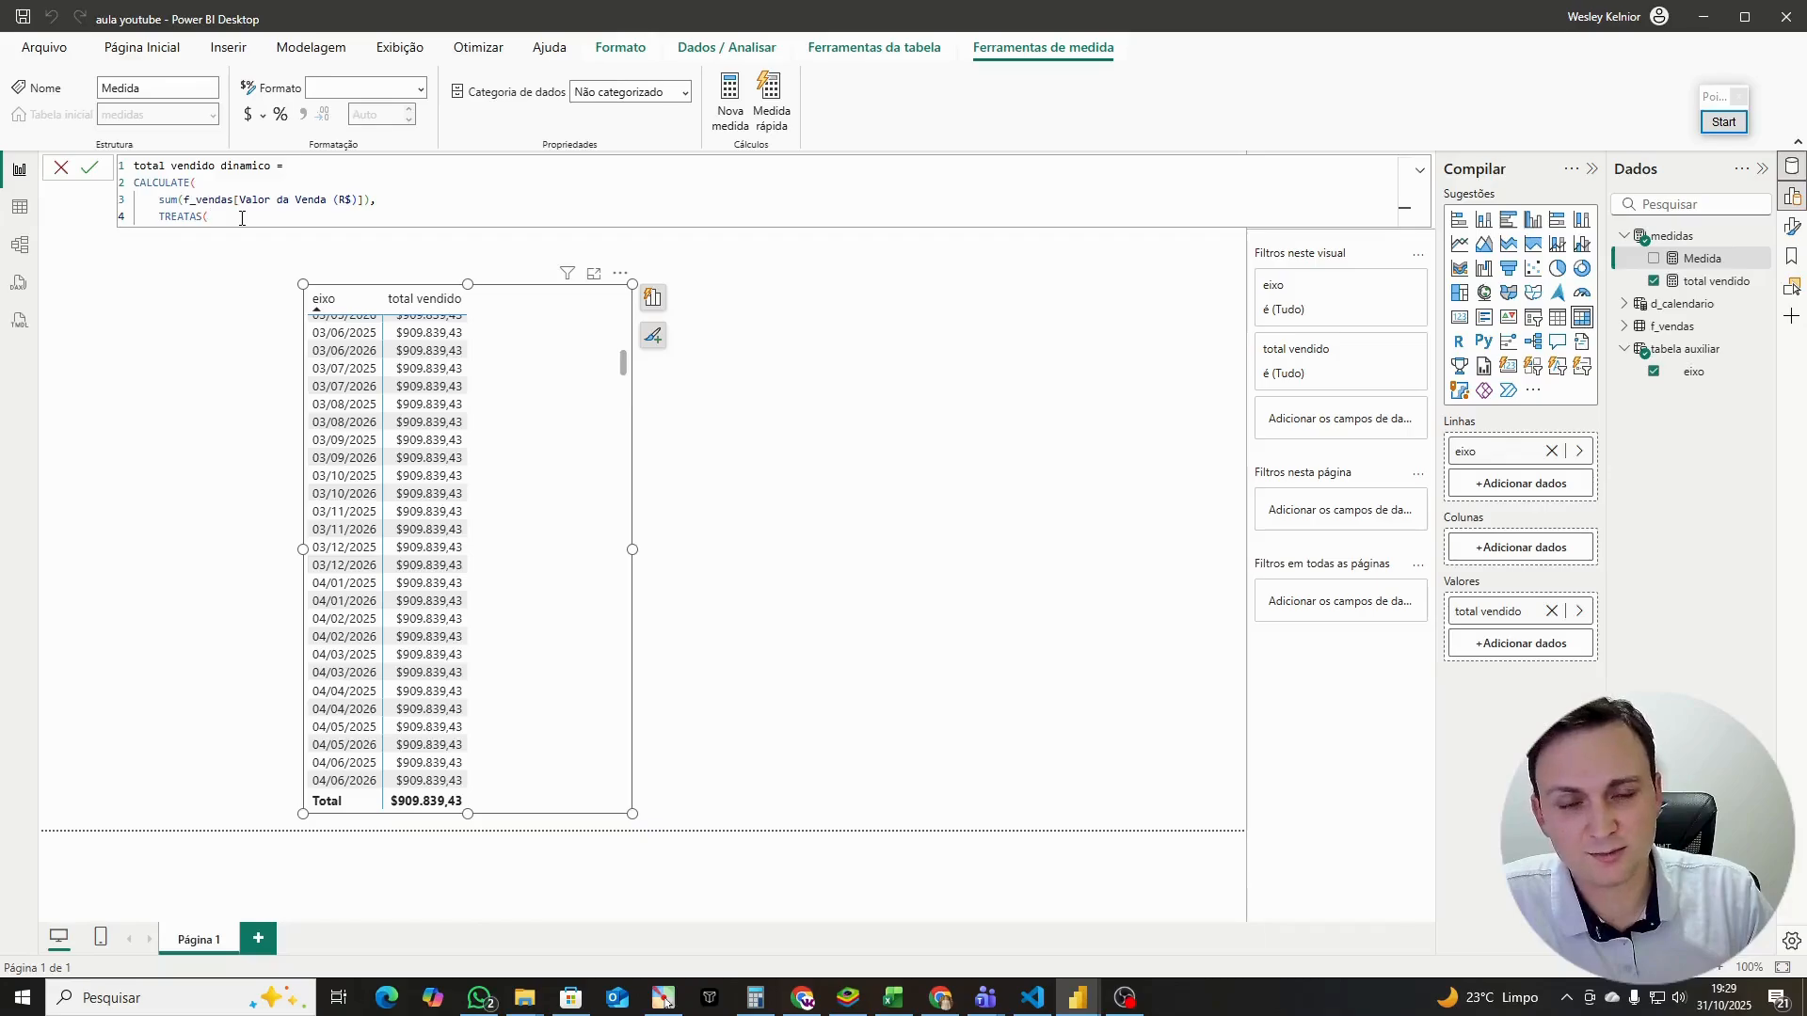
{"action": "type", "text": "VALUES("}
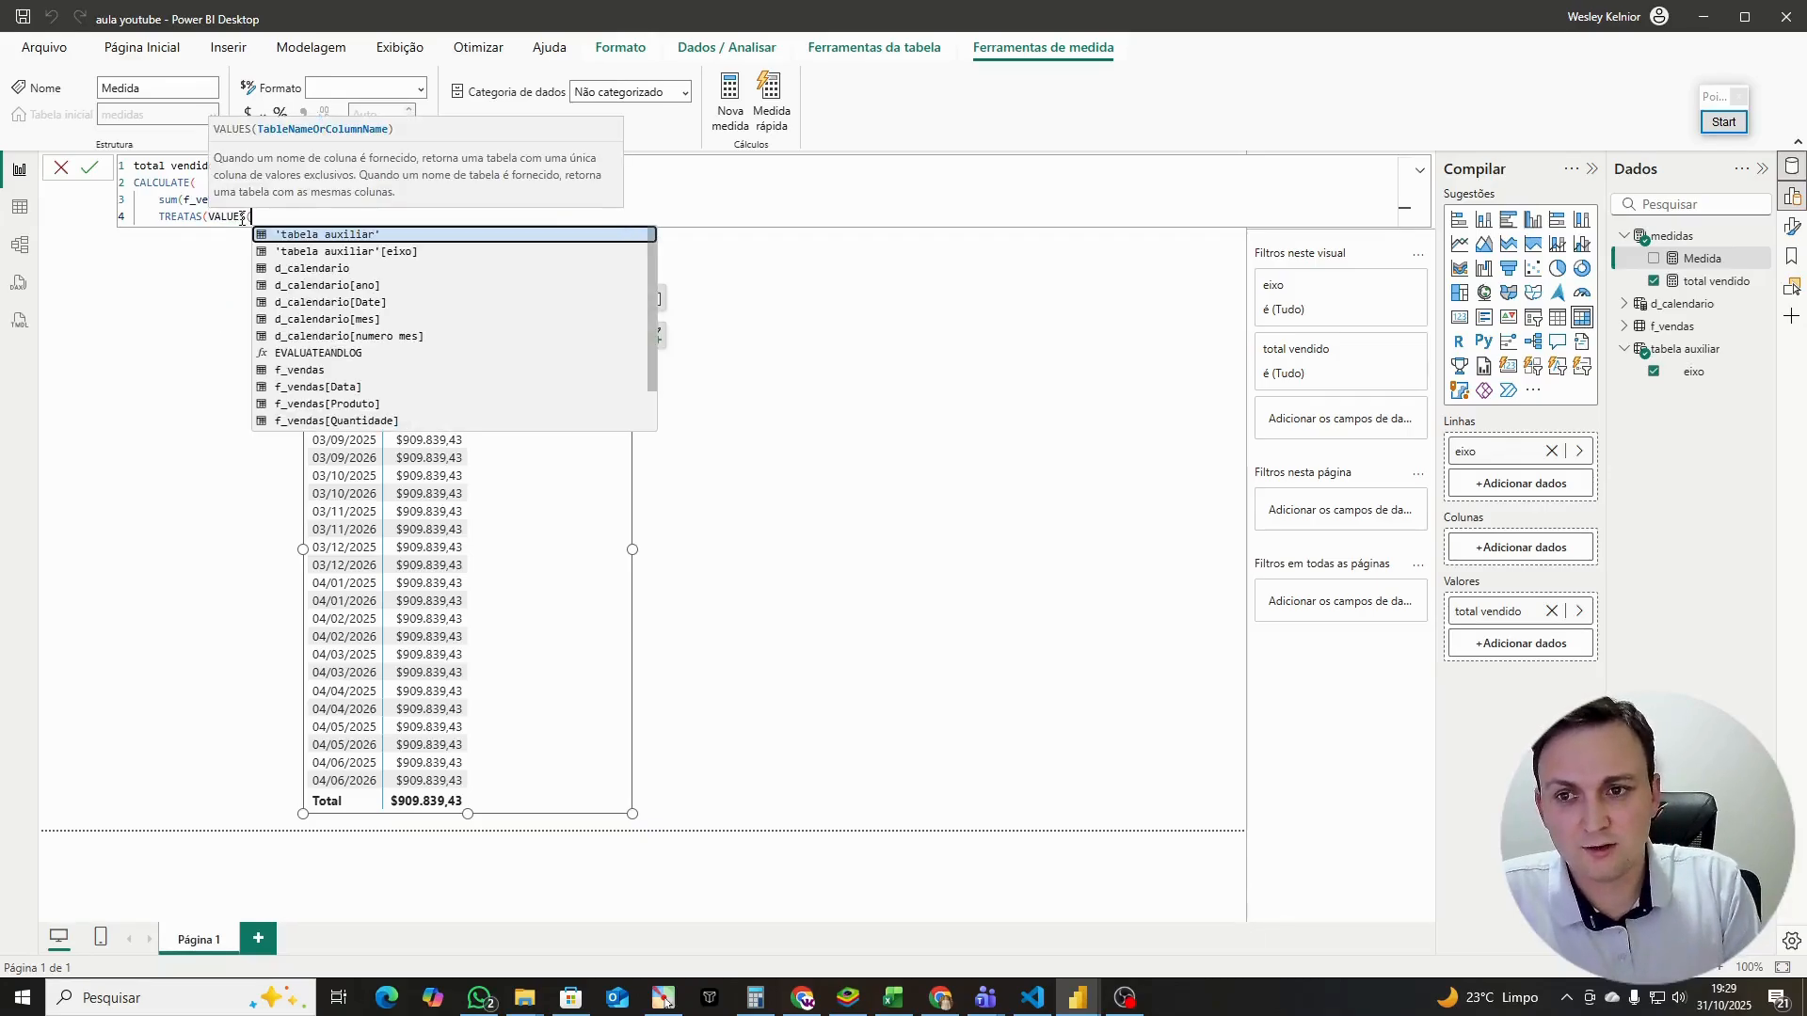
{"action": "type", "text": "'tabela auxiliar'[eixo]"}
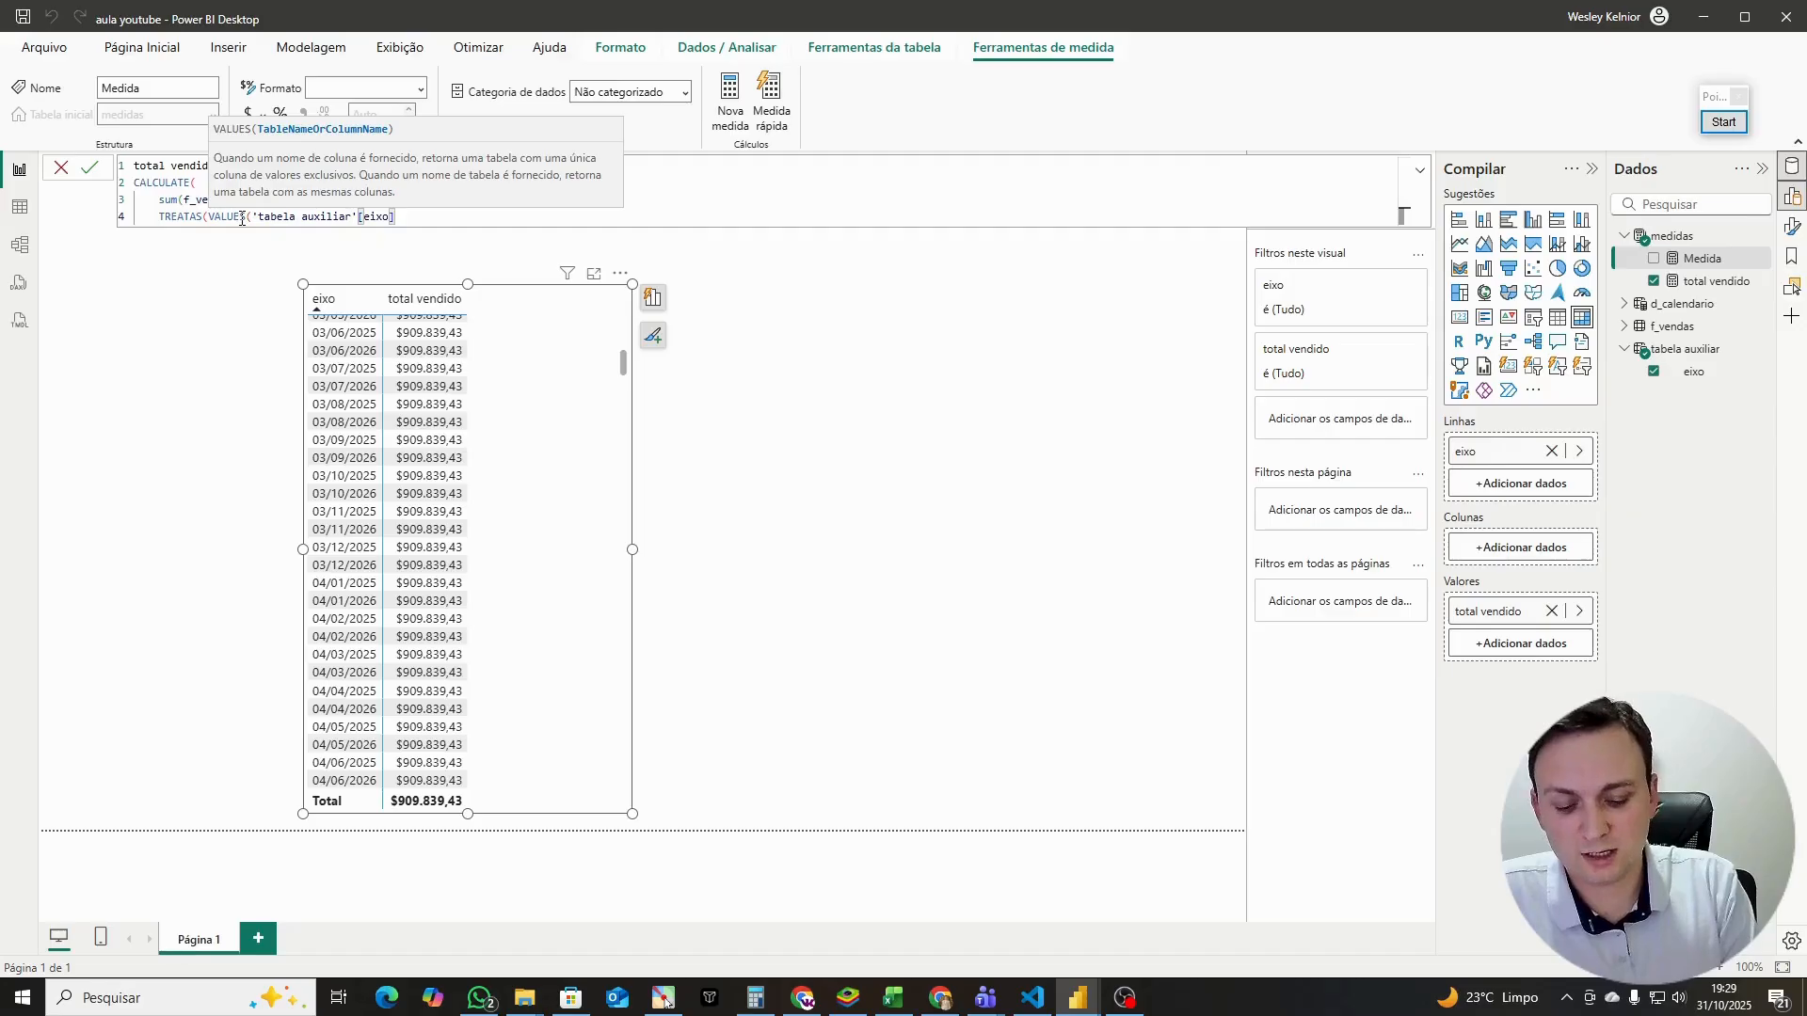
{"action": "type", "text": "),"}
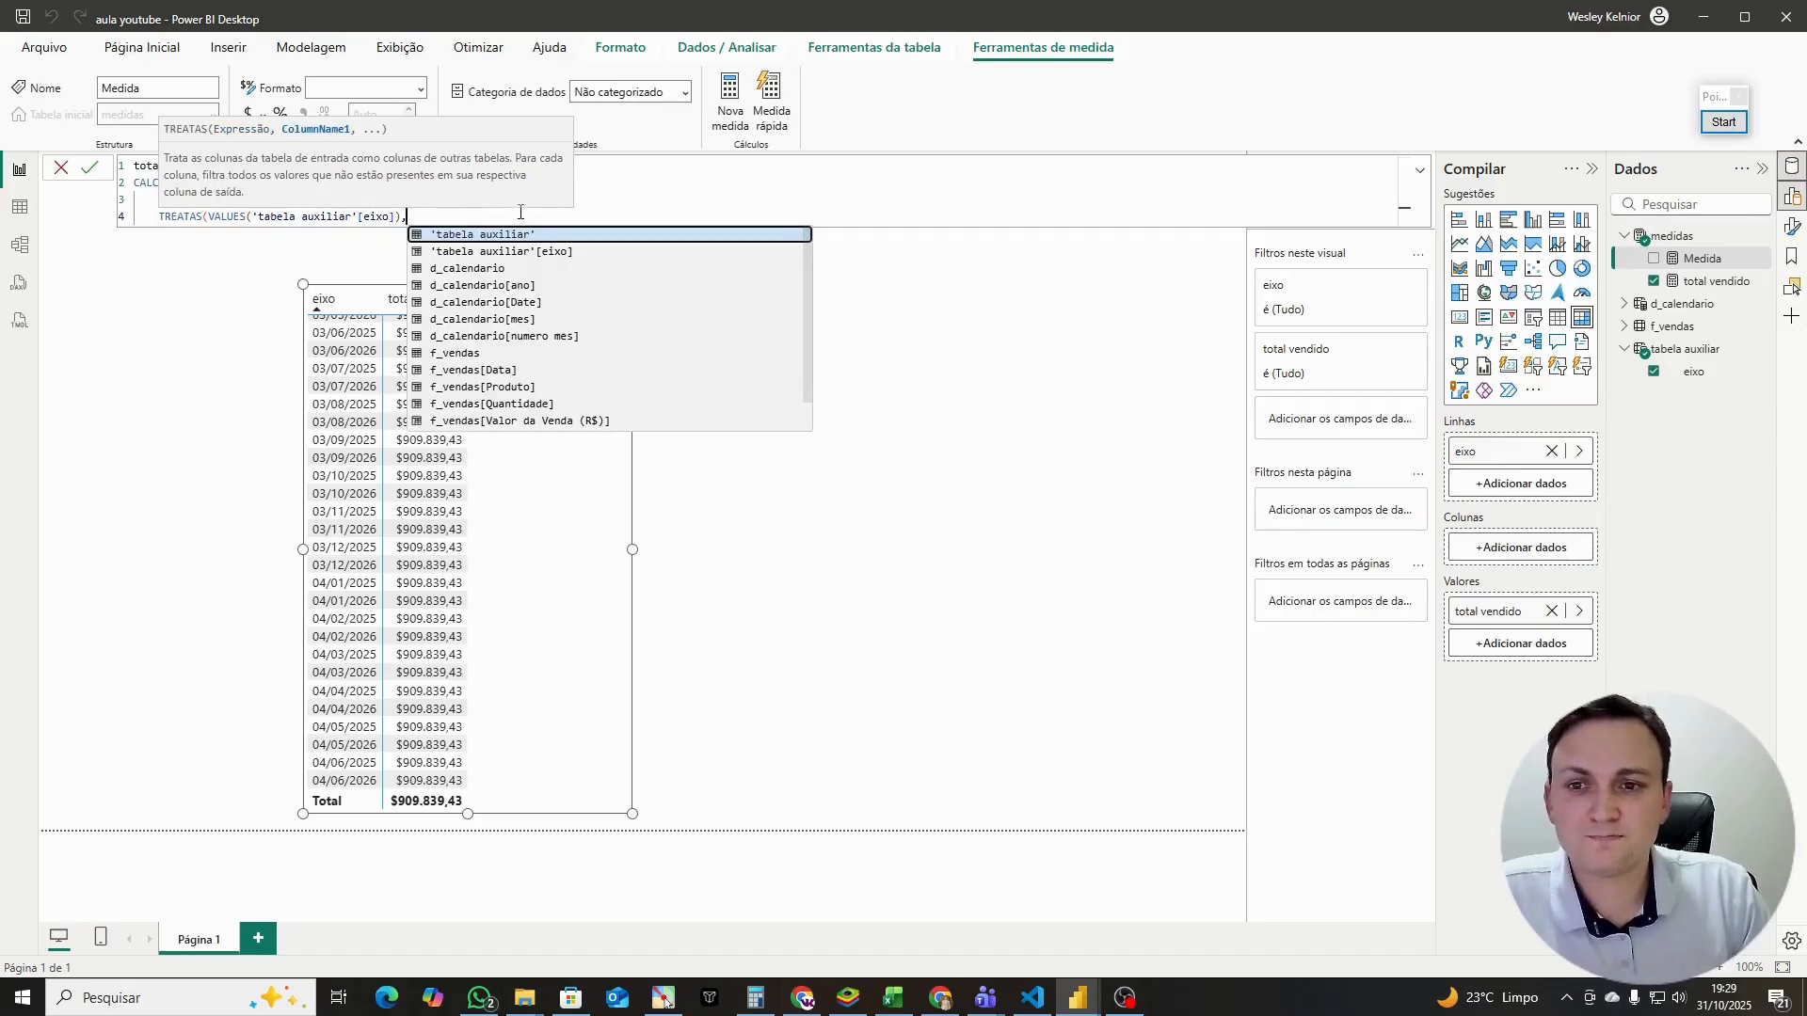
{"action": "left_click", "coordinate": [722, 192]}
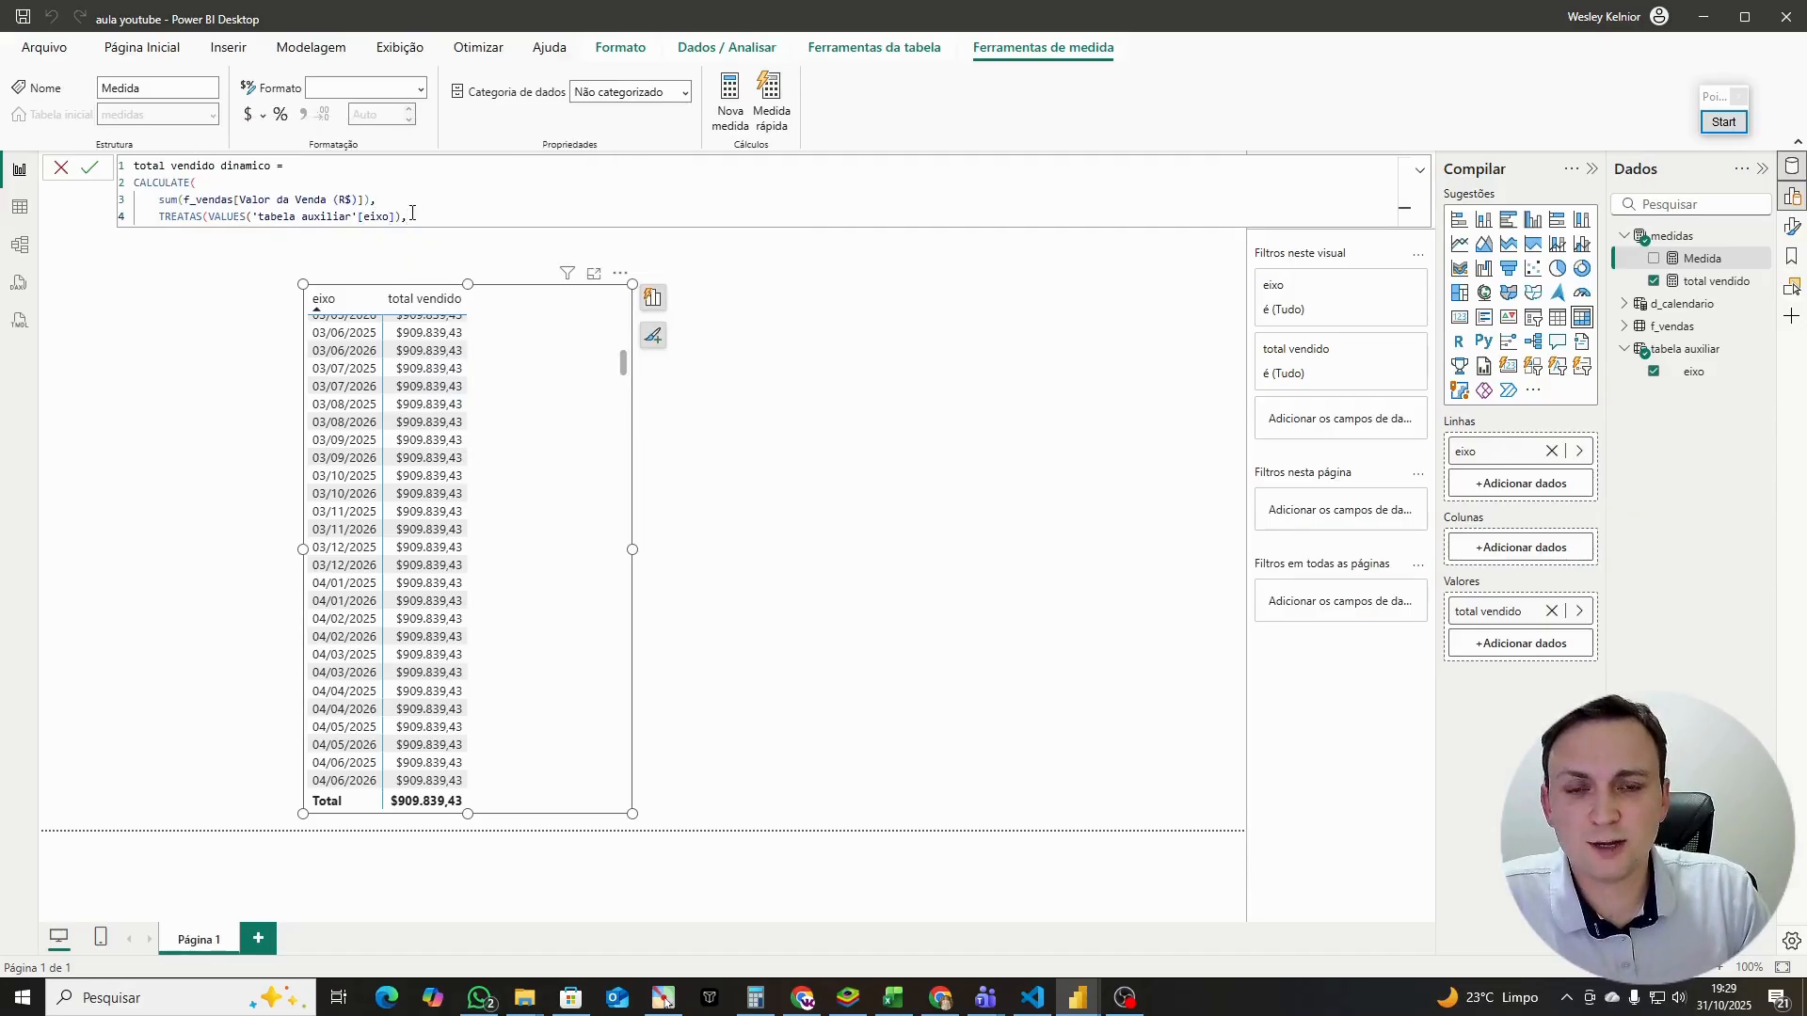
Step: Set d_calendario[ano] as the TREATAS target column and close the parentheses of both functions
{"action": "type", "text": "d"}
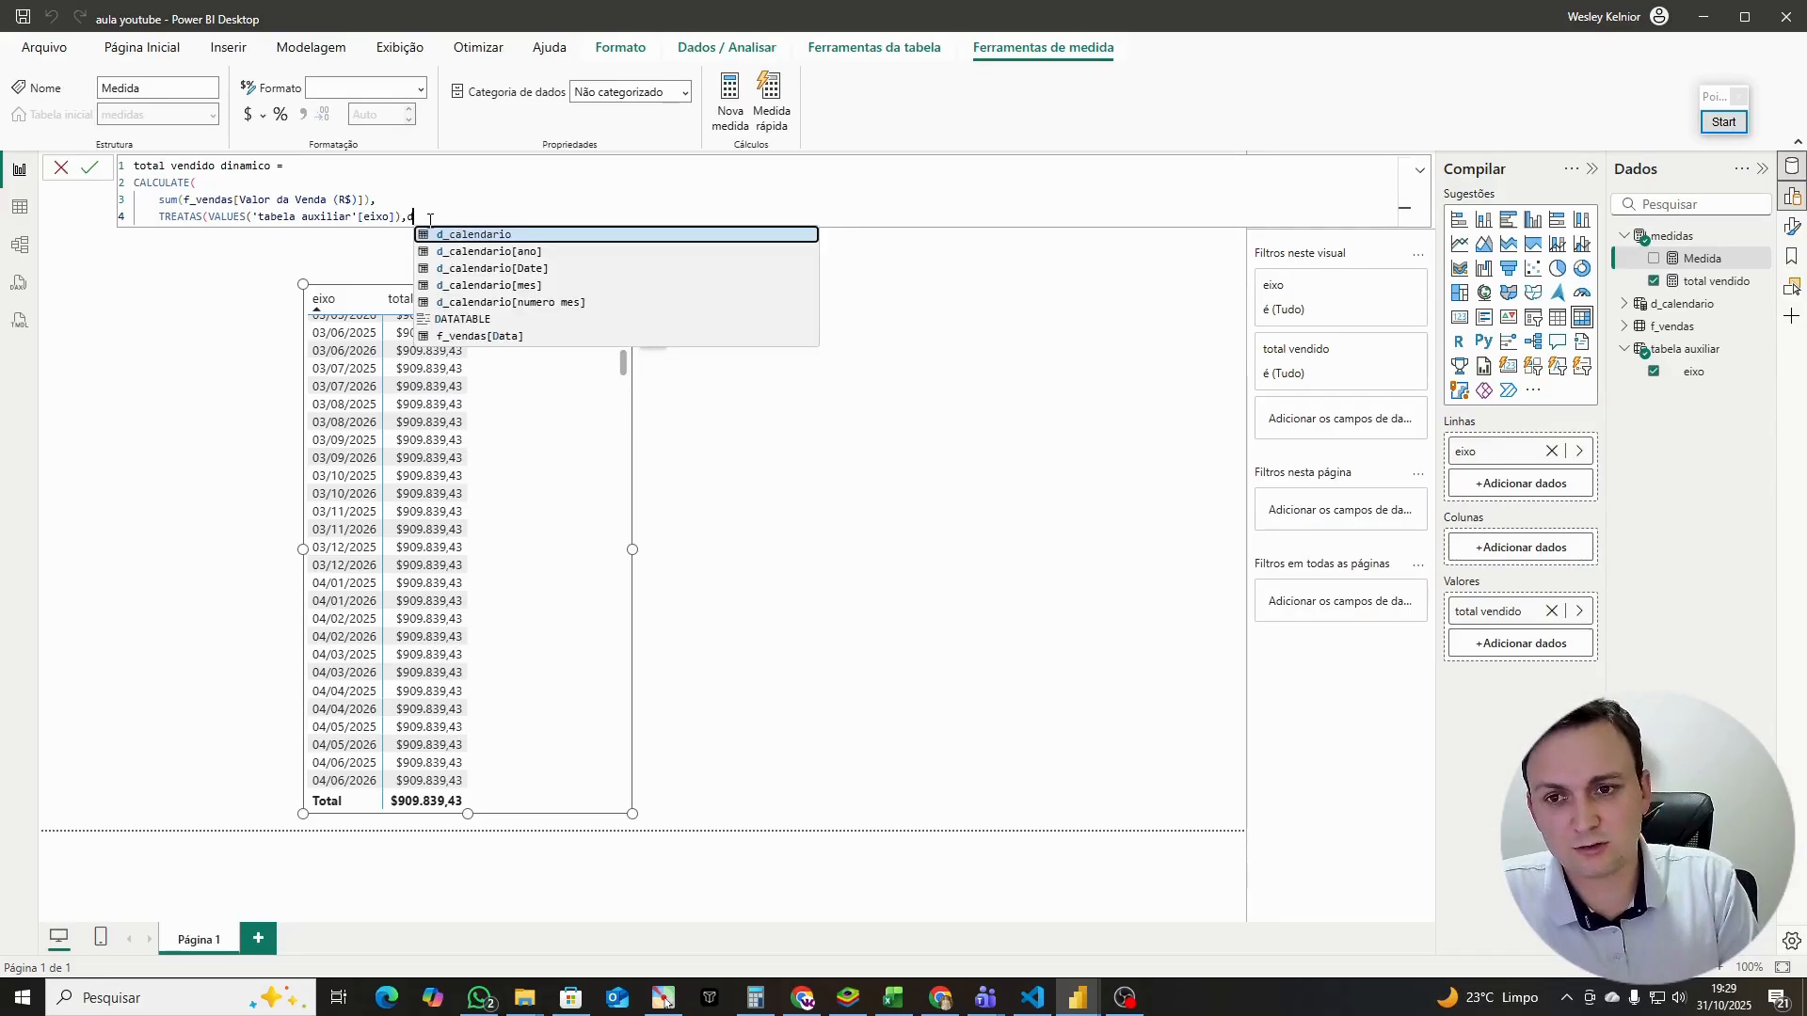
{"action": "key", "text": "Down"}
{"action": "key", "text": "Tab"}
{"action": "key", "text": "Return"}
{"action": "type", "text": ")"}
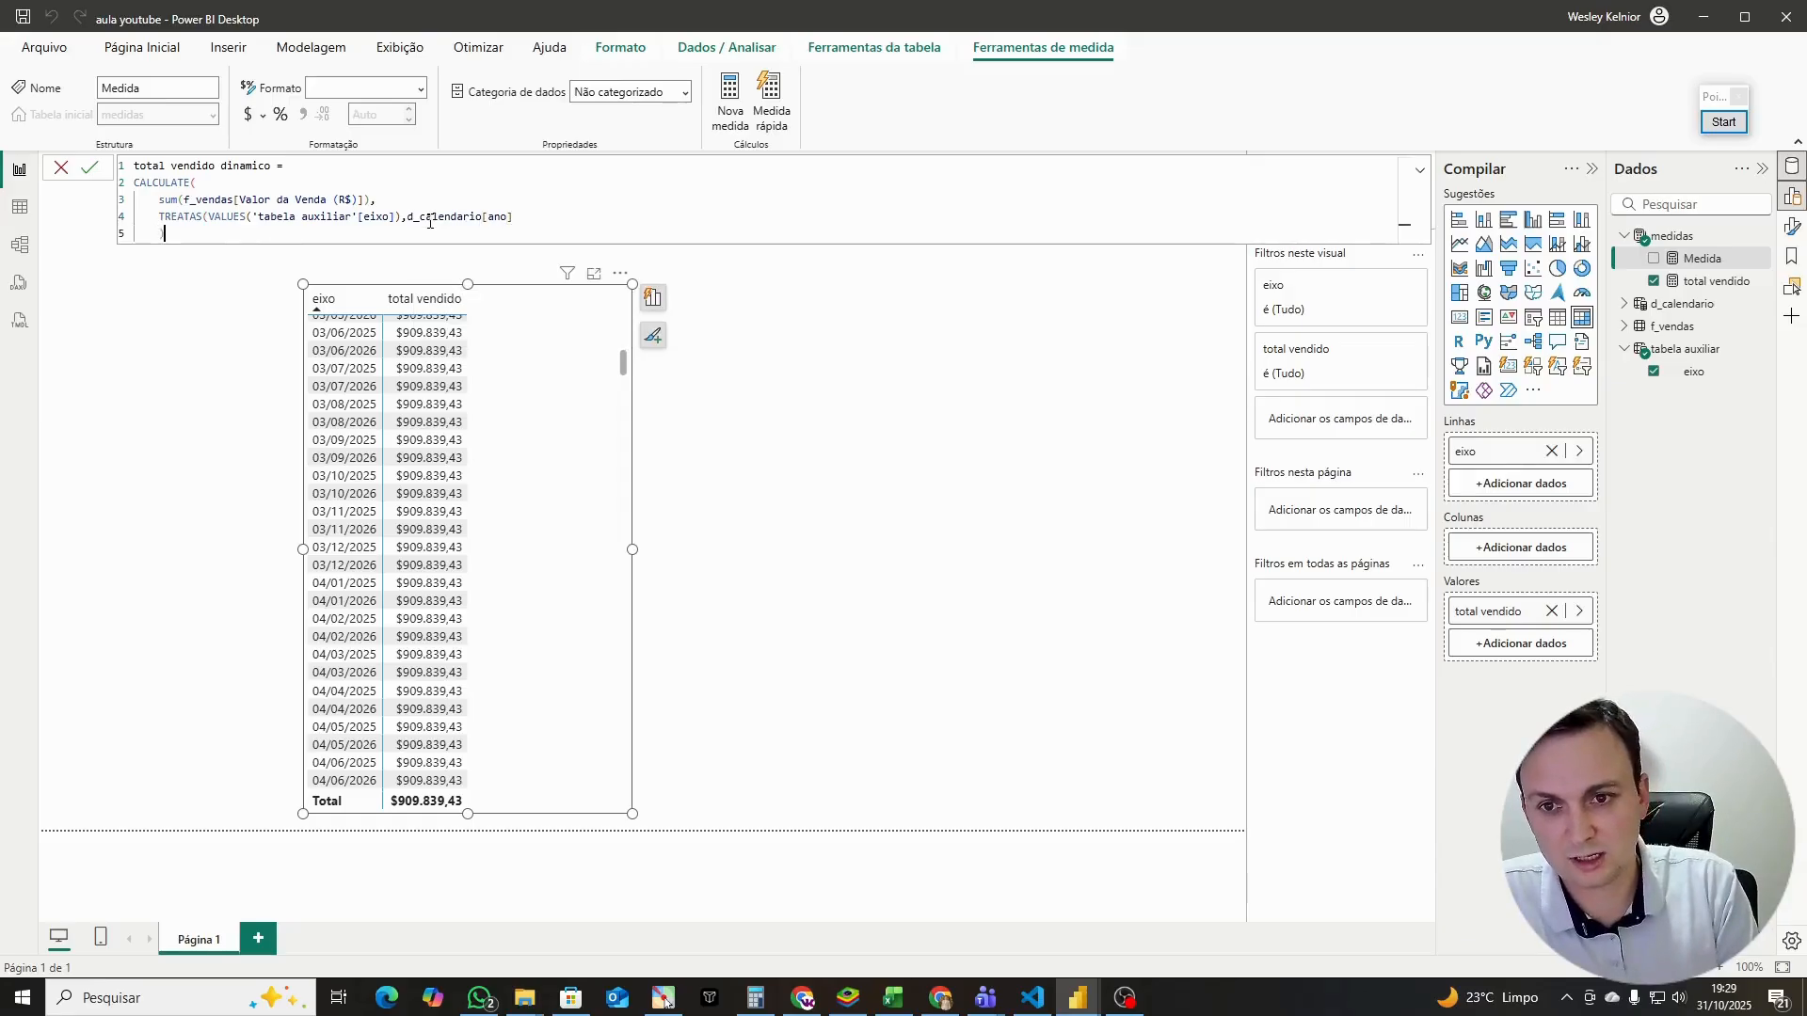
{"action": "key", "text": "Return"}
{"action": "type", "text": ")"}
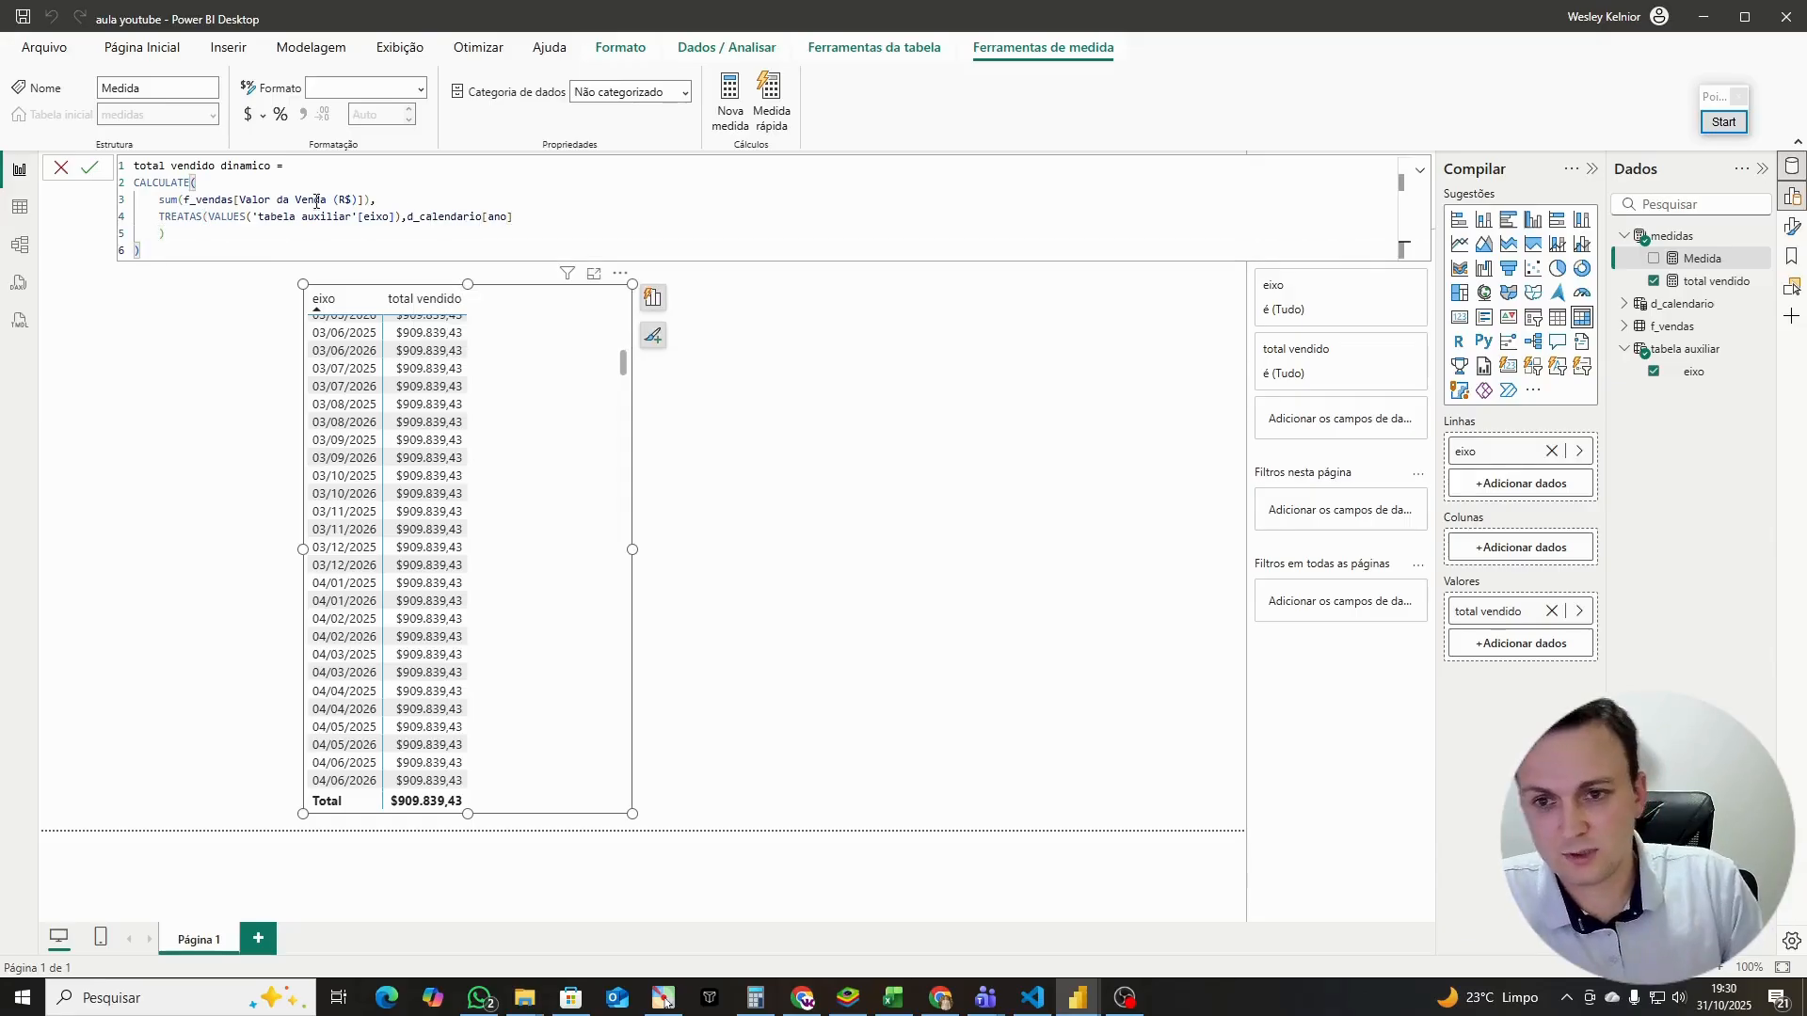
Step: Put the TREATAS closing parenthesis directly after d_calendario[ano] and commit the total vendido dinamico measure
{"action": "left_click_drag", "start_coordinate": [145, 237], "coordinate": [93, 242]}
{"action": "type", "text": "=="}
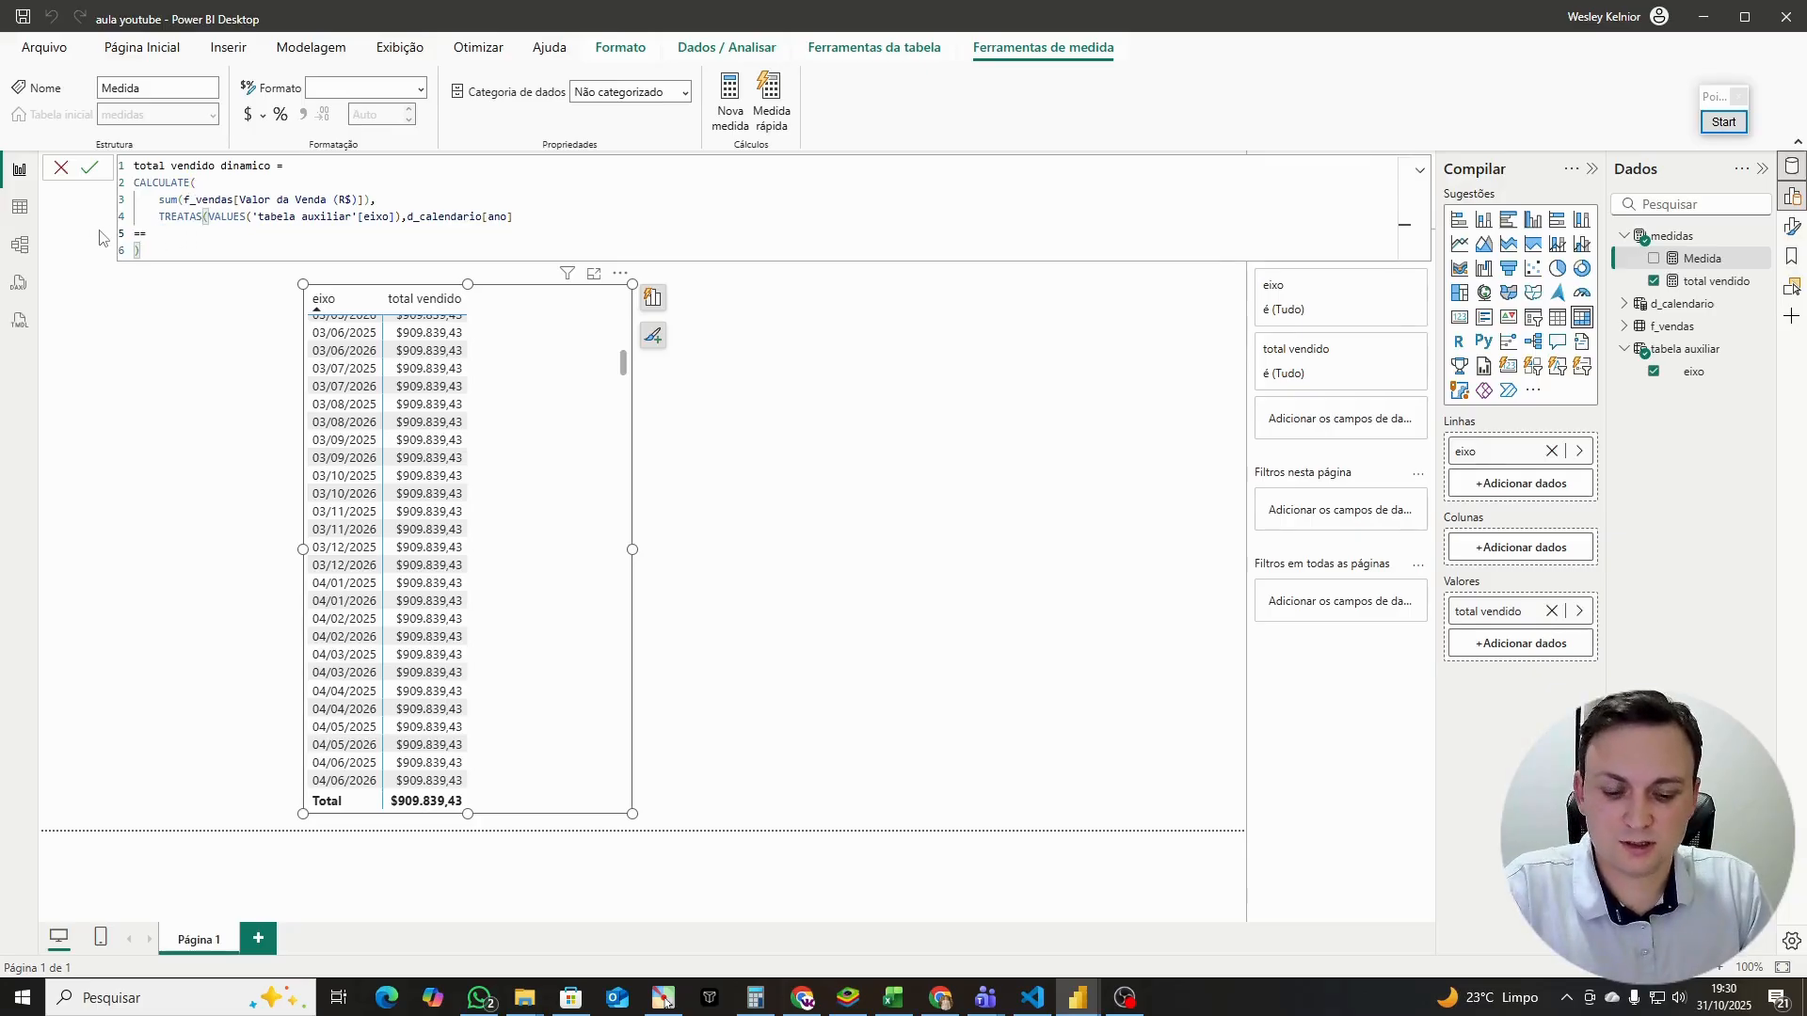
{"action": "key", "text": "BackSpace"}
{"action": "type", "text": ")"}
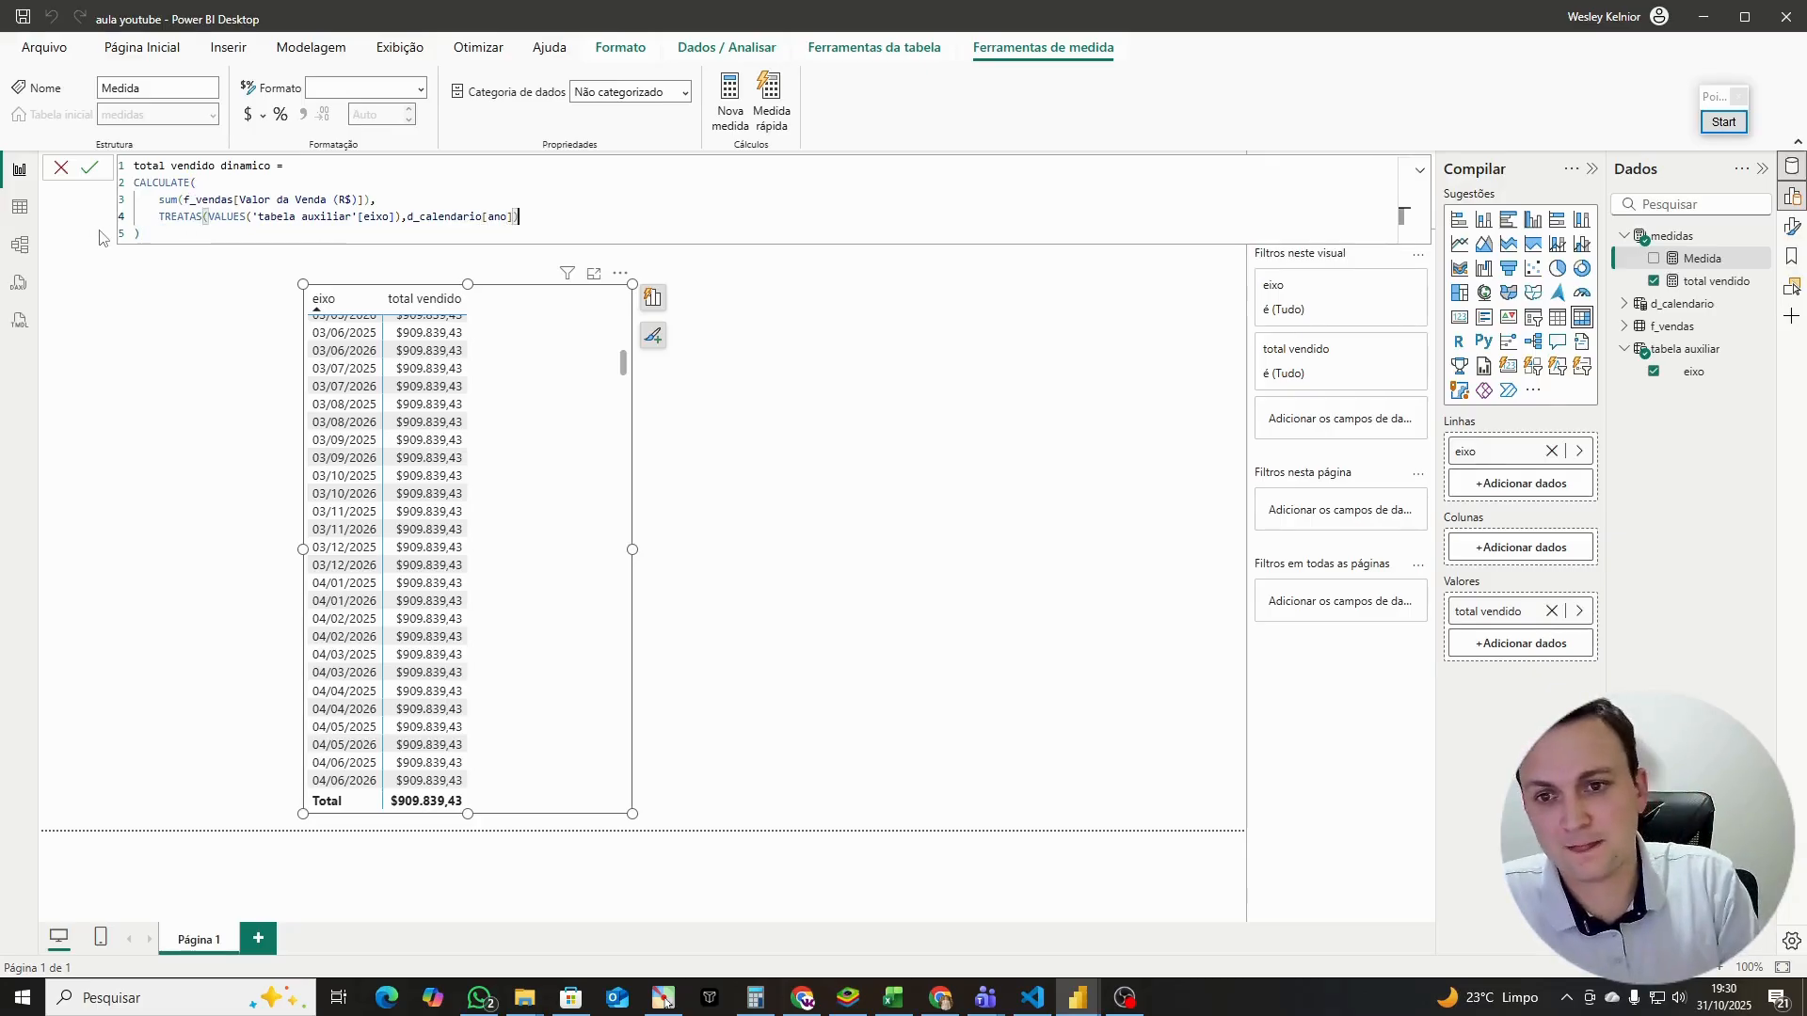
{"action": "key", "text": "Return"}
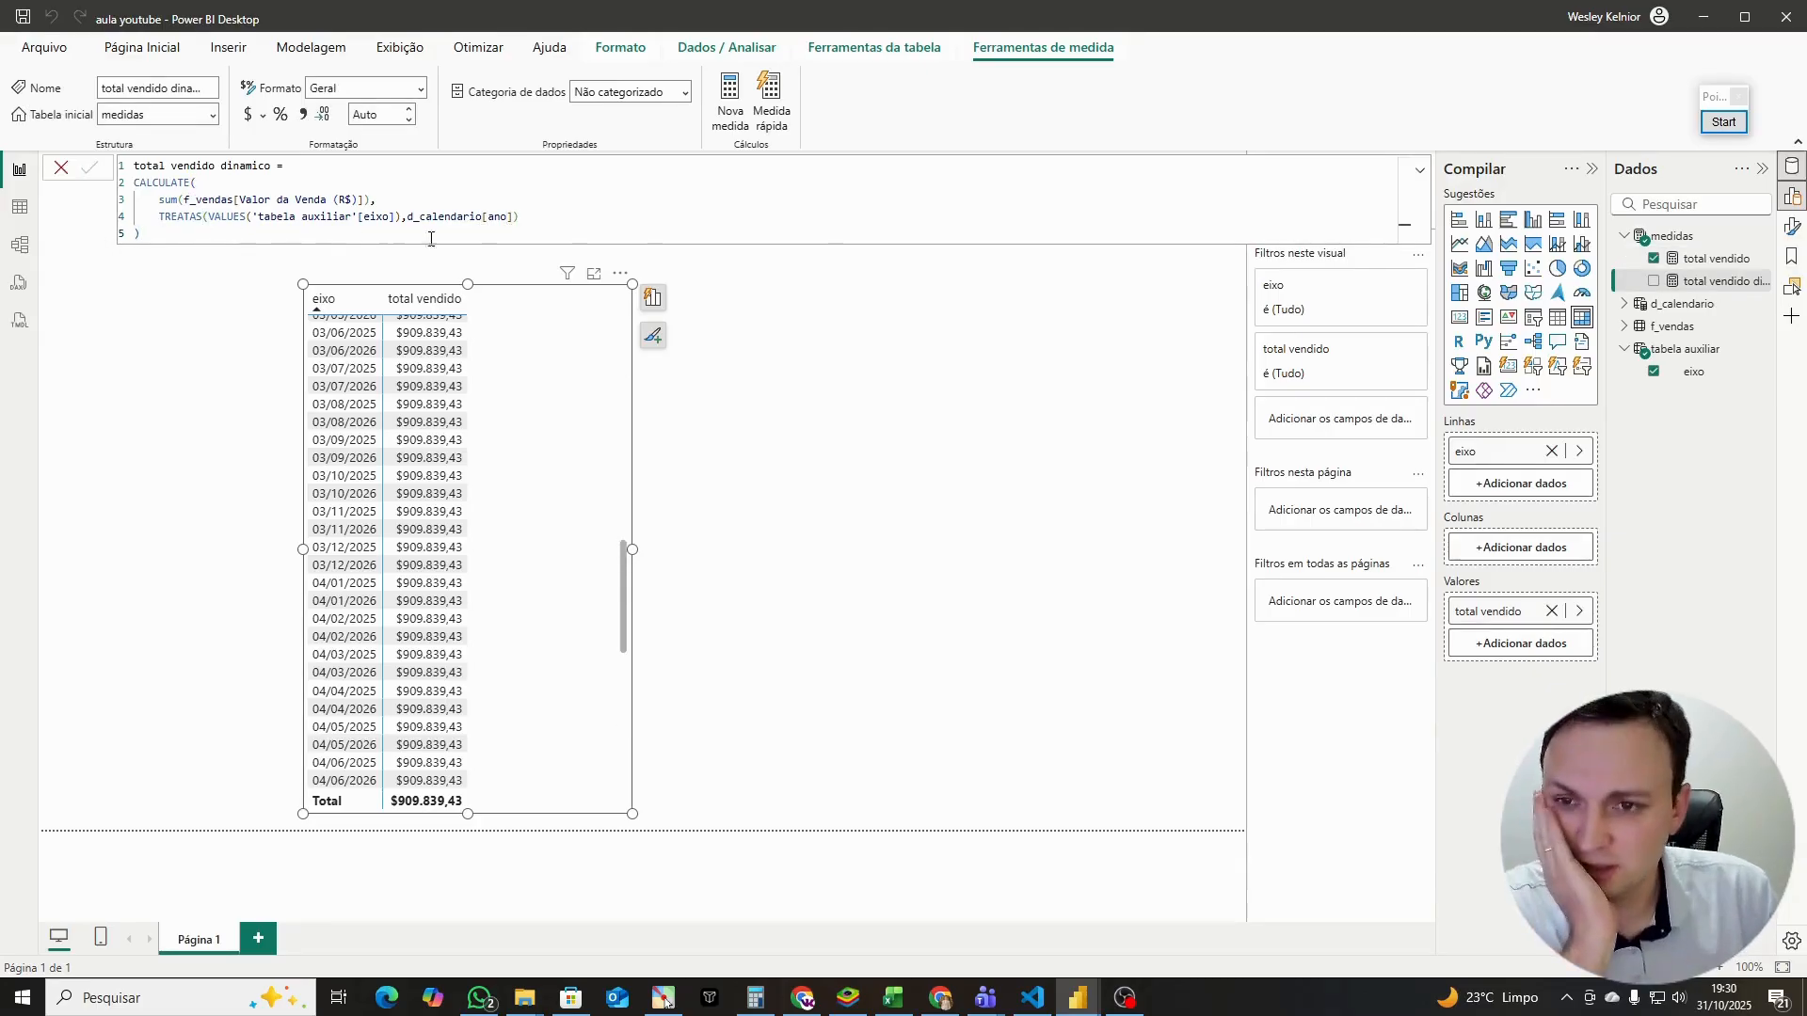
Step: With the on-screen pen, underline TREATAS, box VALUES('tabela auxiliar'[eixo]), and circle d_calendario[ano] with an arrow pointing to it
{"action": "left_click", "coordinate": [1734, 124]}
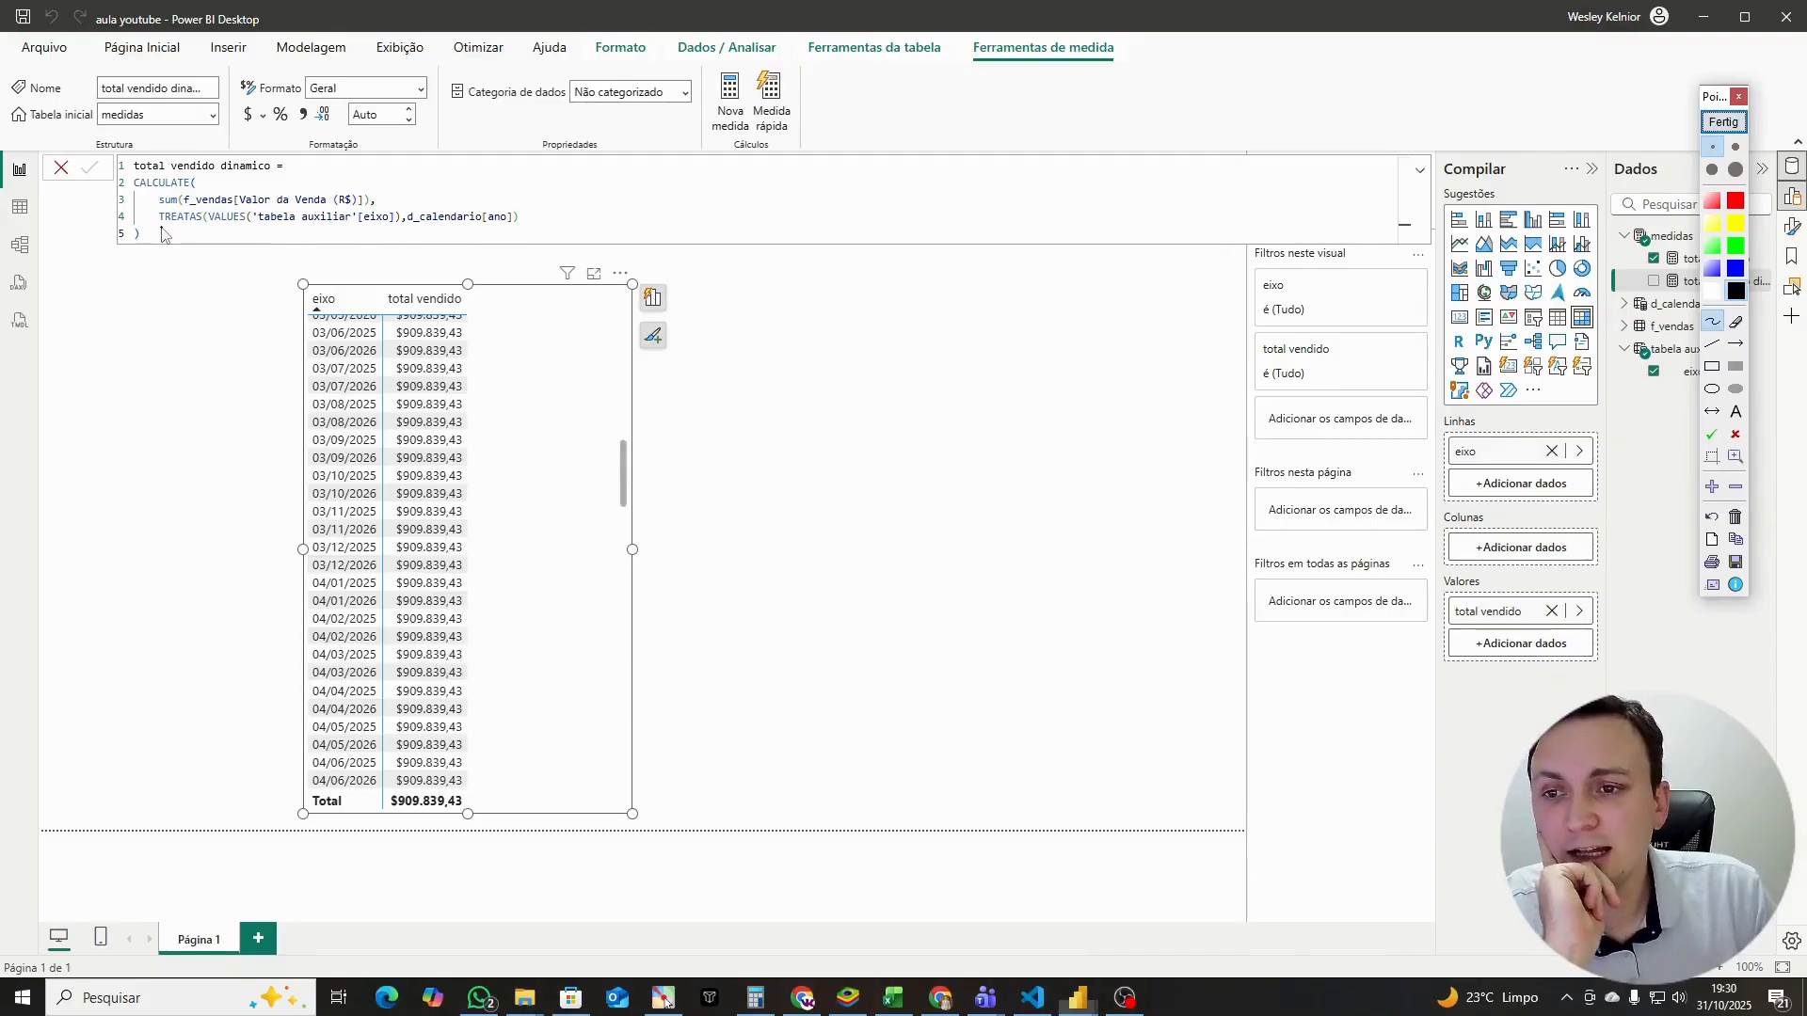
{"action": "mouse_move", "coordinate": [157, 226]}
{"action": "left_mouse_down"}
{"action": "mouse_move", "coordinate": [397, 237]}
{"action": "mouse_move", "coordinate": [376, 197]}
{"action": "mouse_move", "coordinate": [280, 199]}
{"action": "left_mouse_up"}
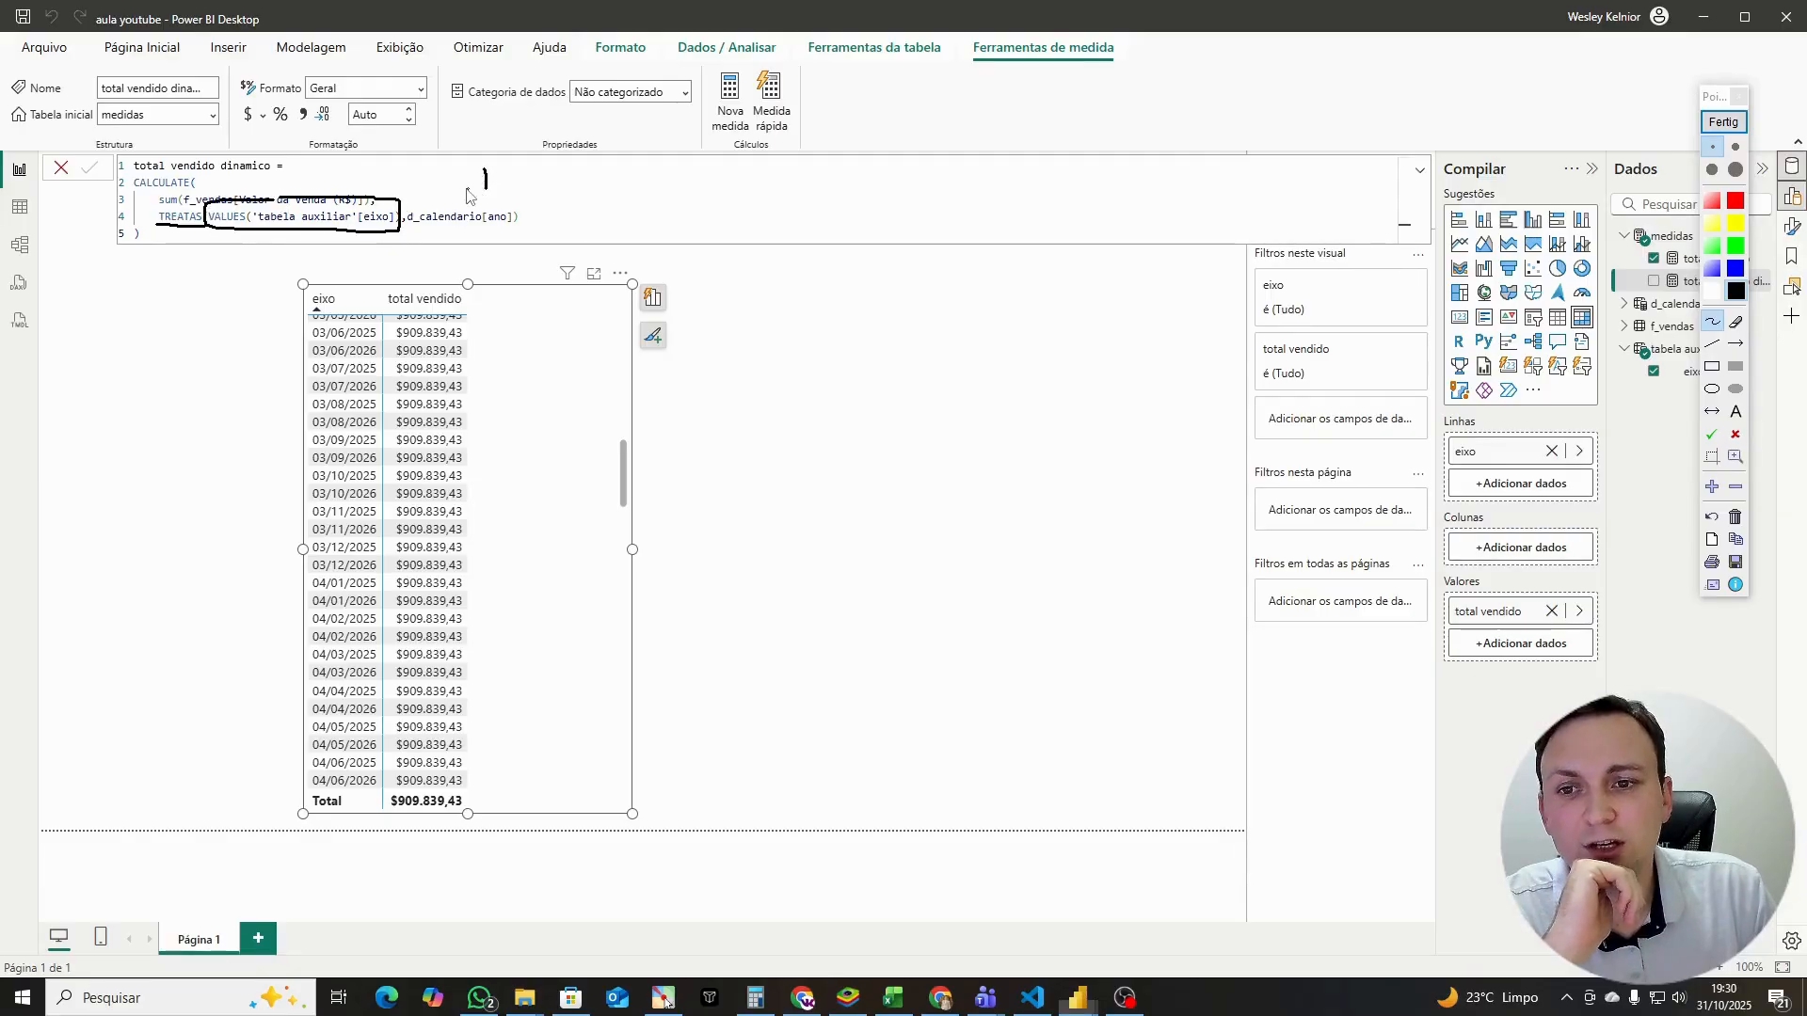
{"action": "left_click_drag", "start_coordinate": [467, 189], "coordinate": [490, 210]}
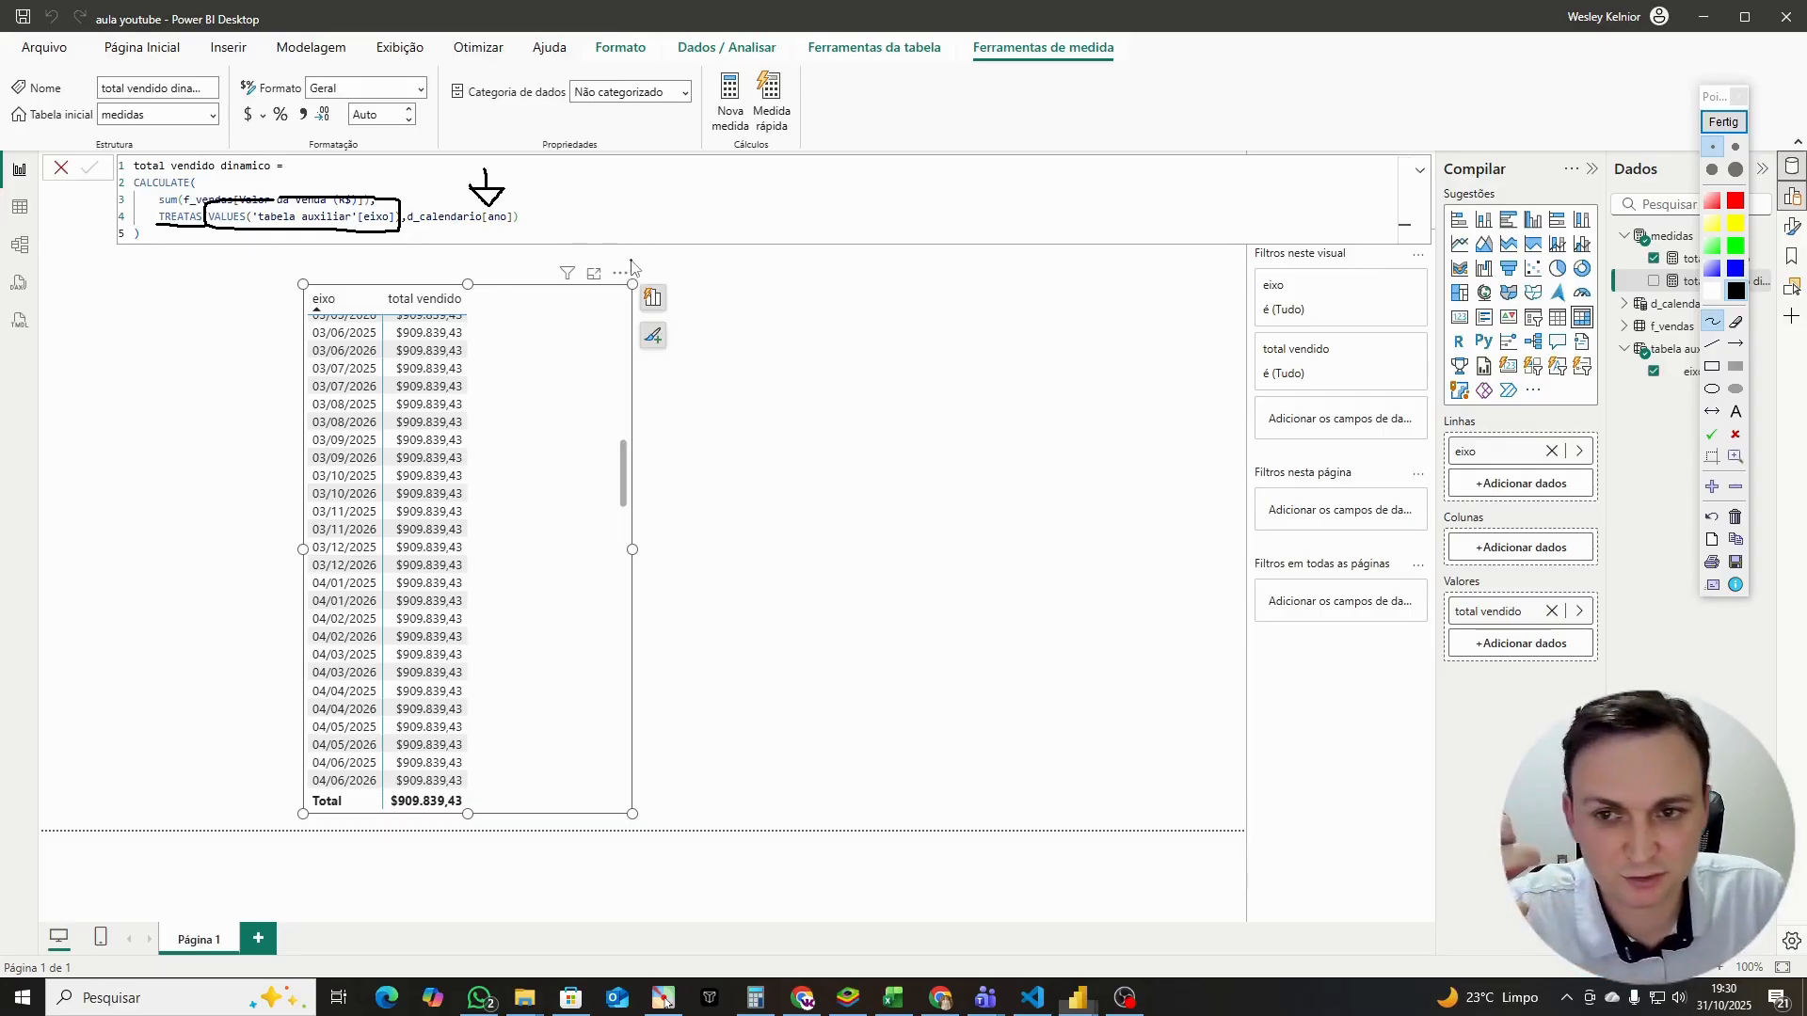
{"action": "mouse_move", "coordinate": [508, 219]}
{"action": "left_mouse_down"}
{"action": "mouse_move", "coordinate": [491, 205]}
{"action": "mouse_move", "coordinate": [525, 215]}
{"action": "mouse_move", "coordinate": [504, 193]}
{"action": "left_mouse_up"}
Step: Handwrite 2025 and 2026 beside the formula, sketch an arrow up from the matrix's eixo header, and end the annotation
{"action": "mouse_move", "coordinate": [729, 188]}
{"action": "left_mouse_down"}
{"action": "mouse_move", "coordinate": [782, 195]}
{"action": "mouse_move", "coordinate": [850, 246]}
{"action": "mouse_move", "coordinate": [811, 195]}
{"action": "left_mouse_up"}
{"action": "mouse_move", "coordinate": [877, 207]}
{"action": "left_mouse_down"}
{"action": "mouse_move", "coordinate": [952, 228]}
{"action": "mouse_move", "coordinate": [1064, 220]}
{"action": "mouse_move", "coordinate": [1061, 245]}
{"action": "mouse_move", "coordinate": [1141, 229]}
{"action": "mouse_move", "coordinate": [1222, 265]}
{"action": "left_mouse_up"}
{"action": "left_click_drag", "start_coordinate": [1297, 209], "coordinate": [1261, 273]}
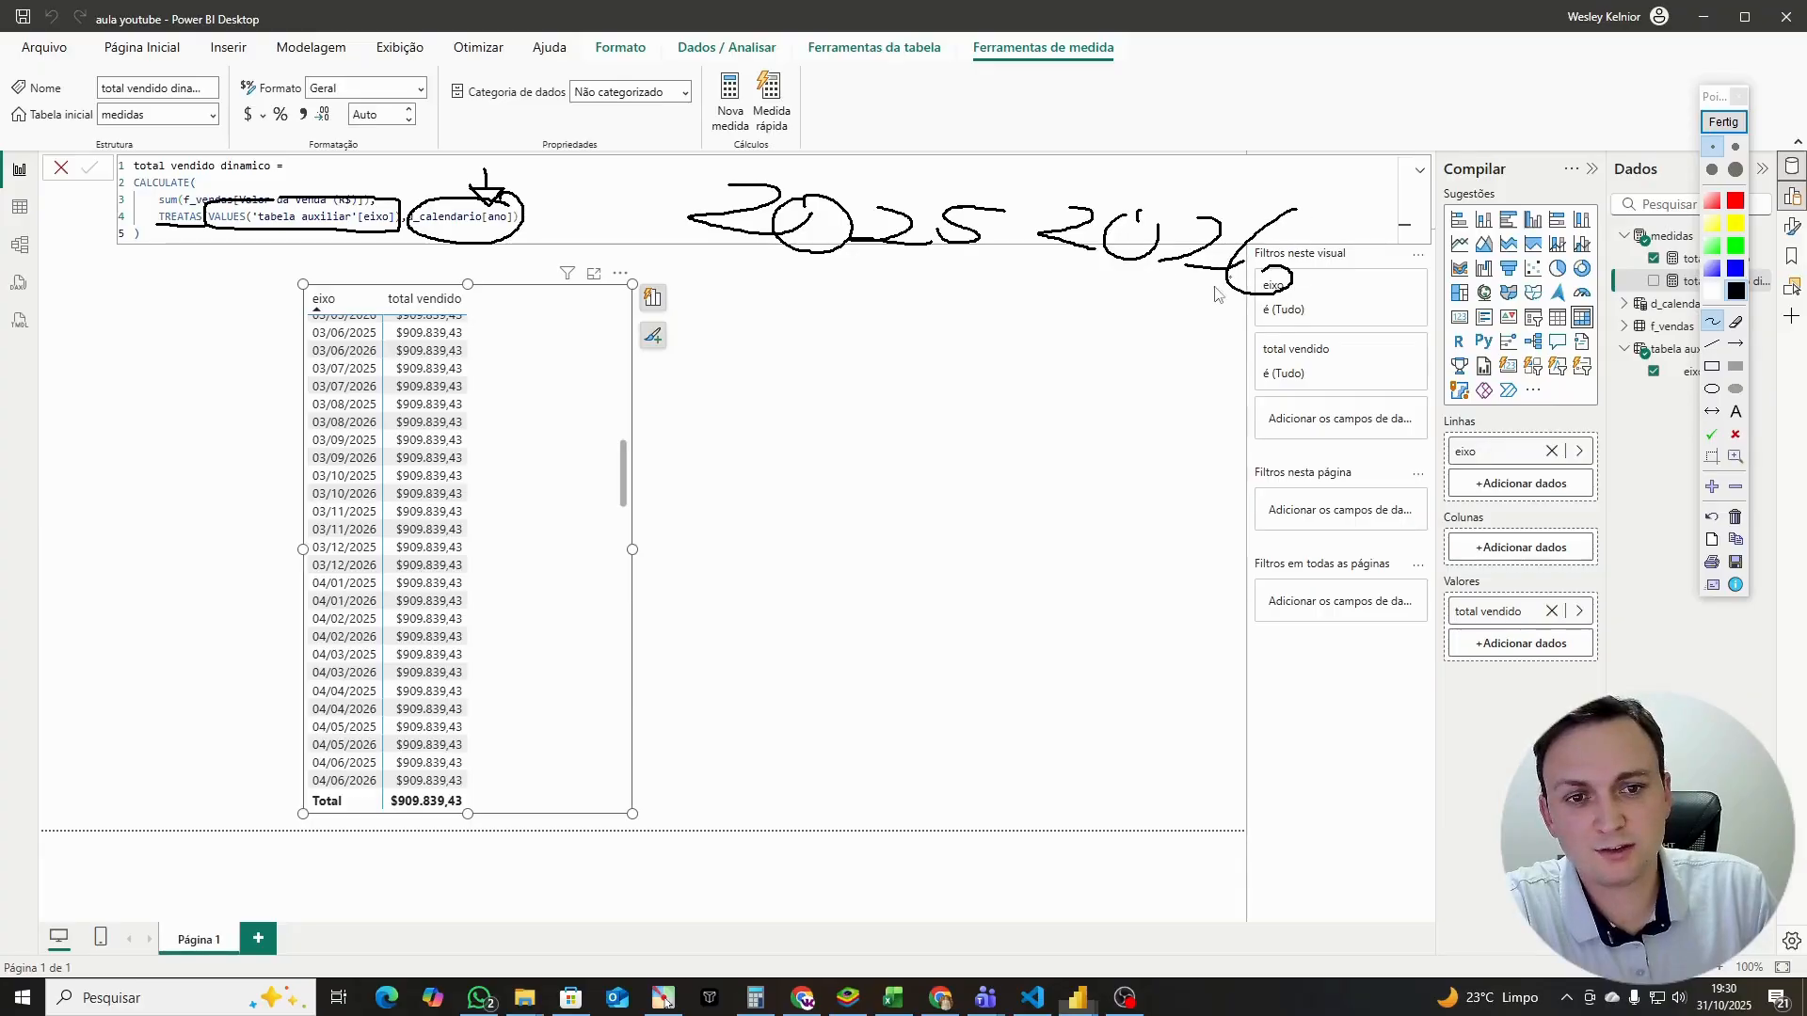
{"action": "mouse_move", "coordinate": [308, 341]}
{"action": "left_mouse_down"}
{"action": "mouse_move", "coordinate": [311, 282]}
{"action": "mouse_move", "coordinate": [337, 282]}
{"action": "left_mouse_up"}
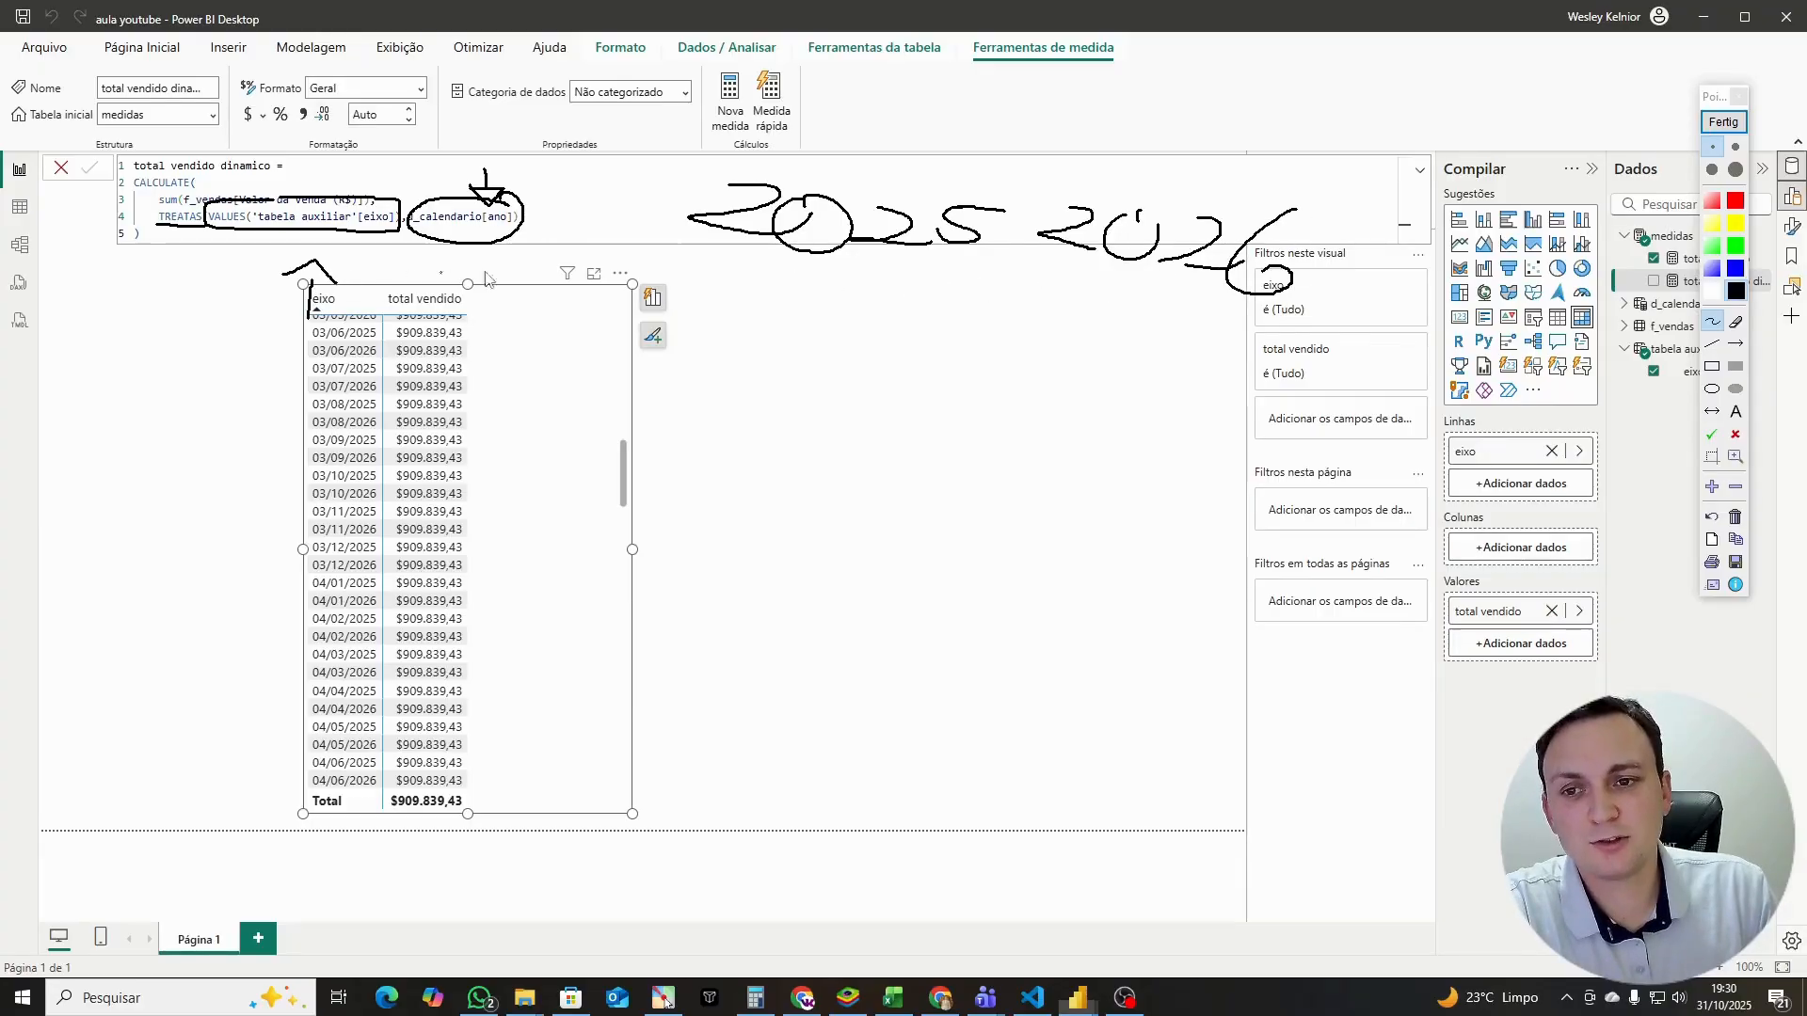
{"action": "mouse_move", "coordinate": [1080, 154]}
{"action": "left_mouse_down"}
{"action": "mouse_move", "coordinate": [1242, 413]}
{"action": "mouse_move", "coordinate": [968, 130]}
{"action": "left_mouse_up"}
{"action": "left_click", "coordinate": [1724, 122]}
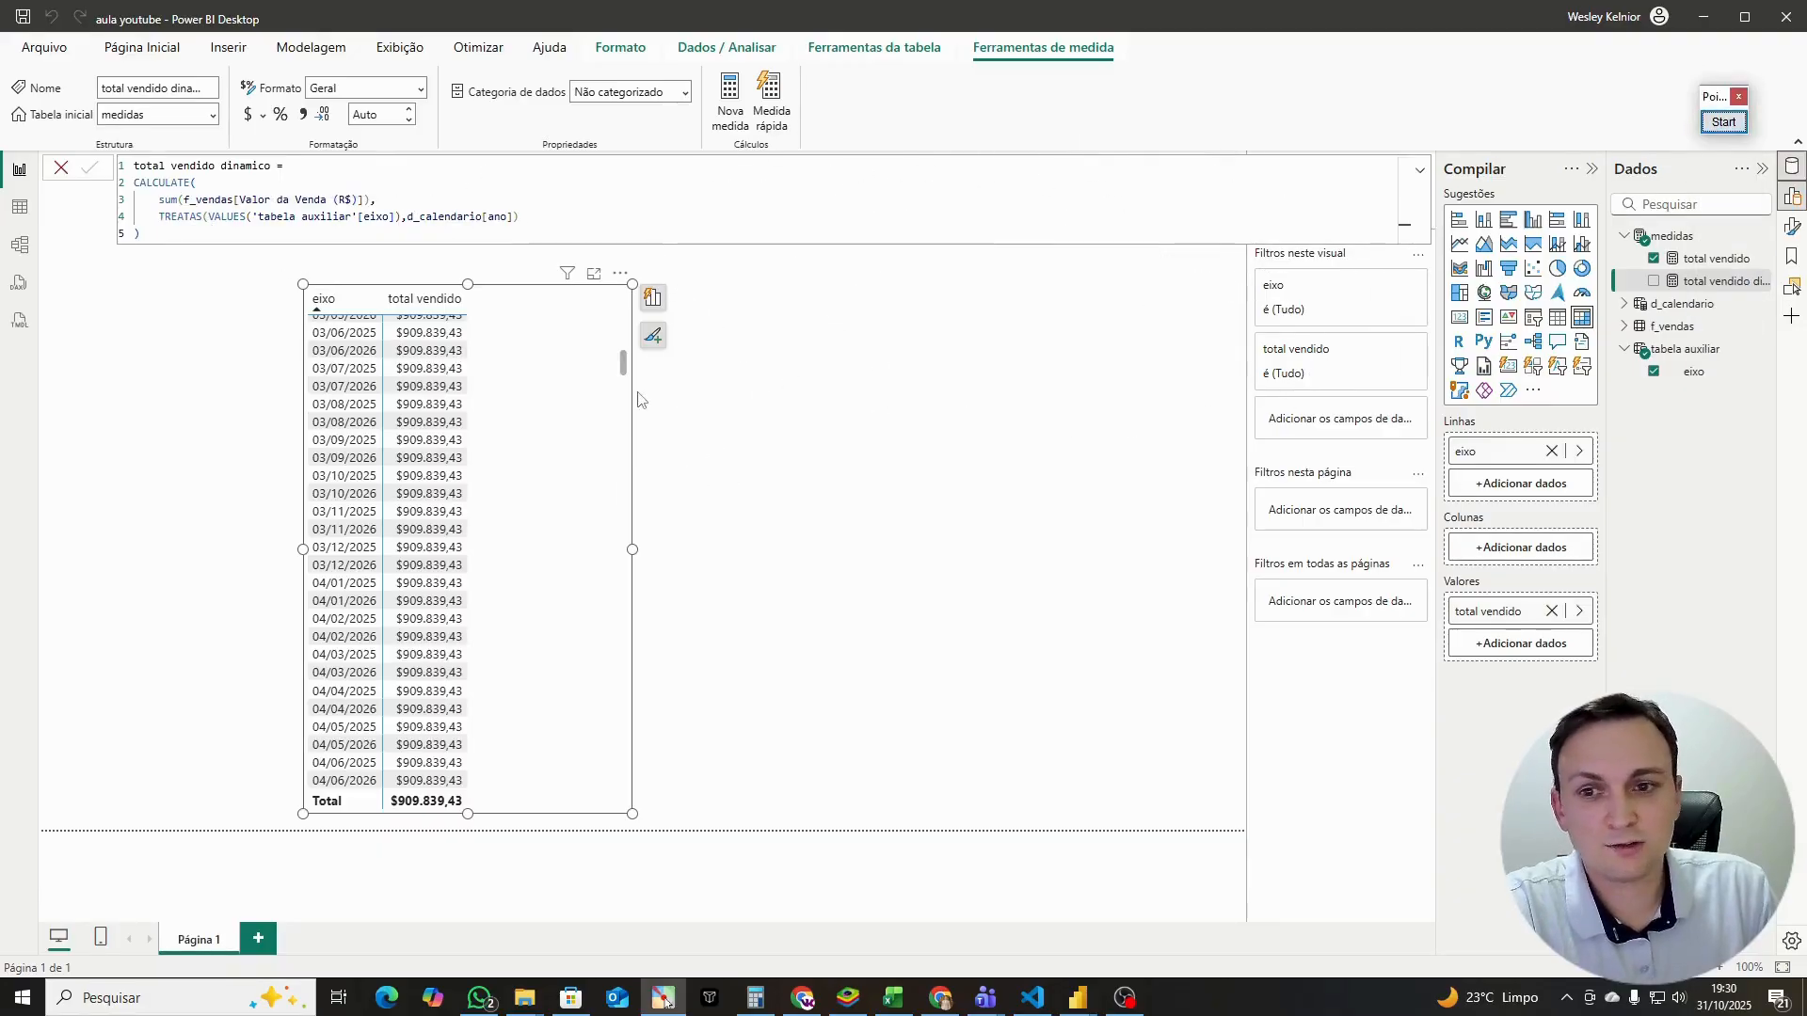
Step: Replace total vendido with total vendido dinamico in the matrix values and open the visual's error details
{"action": "left_click", "coordinate": [1654, 259]}
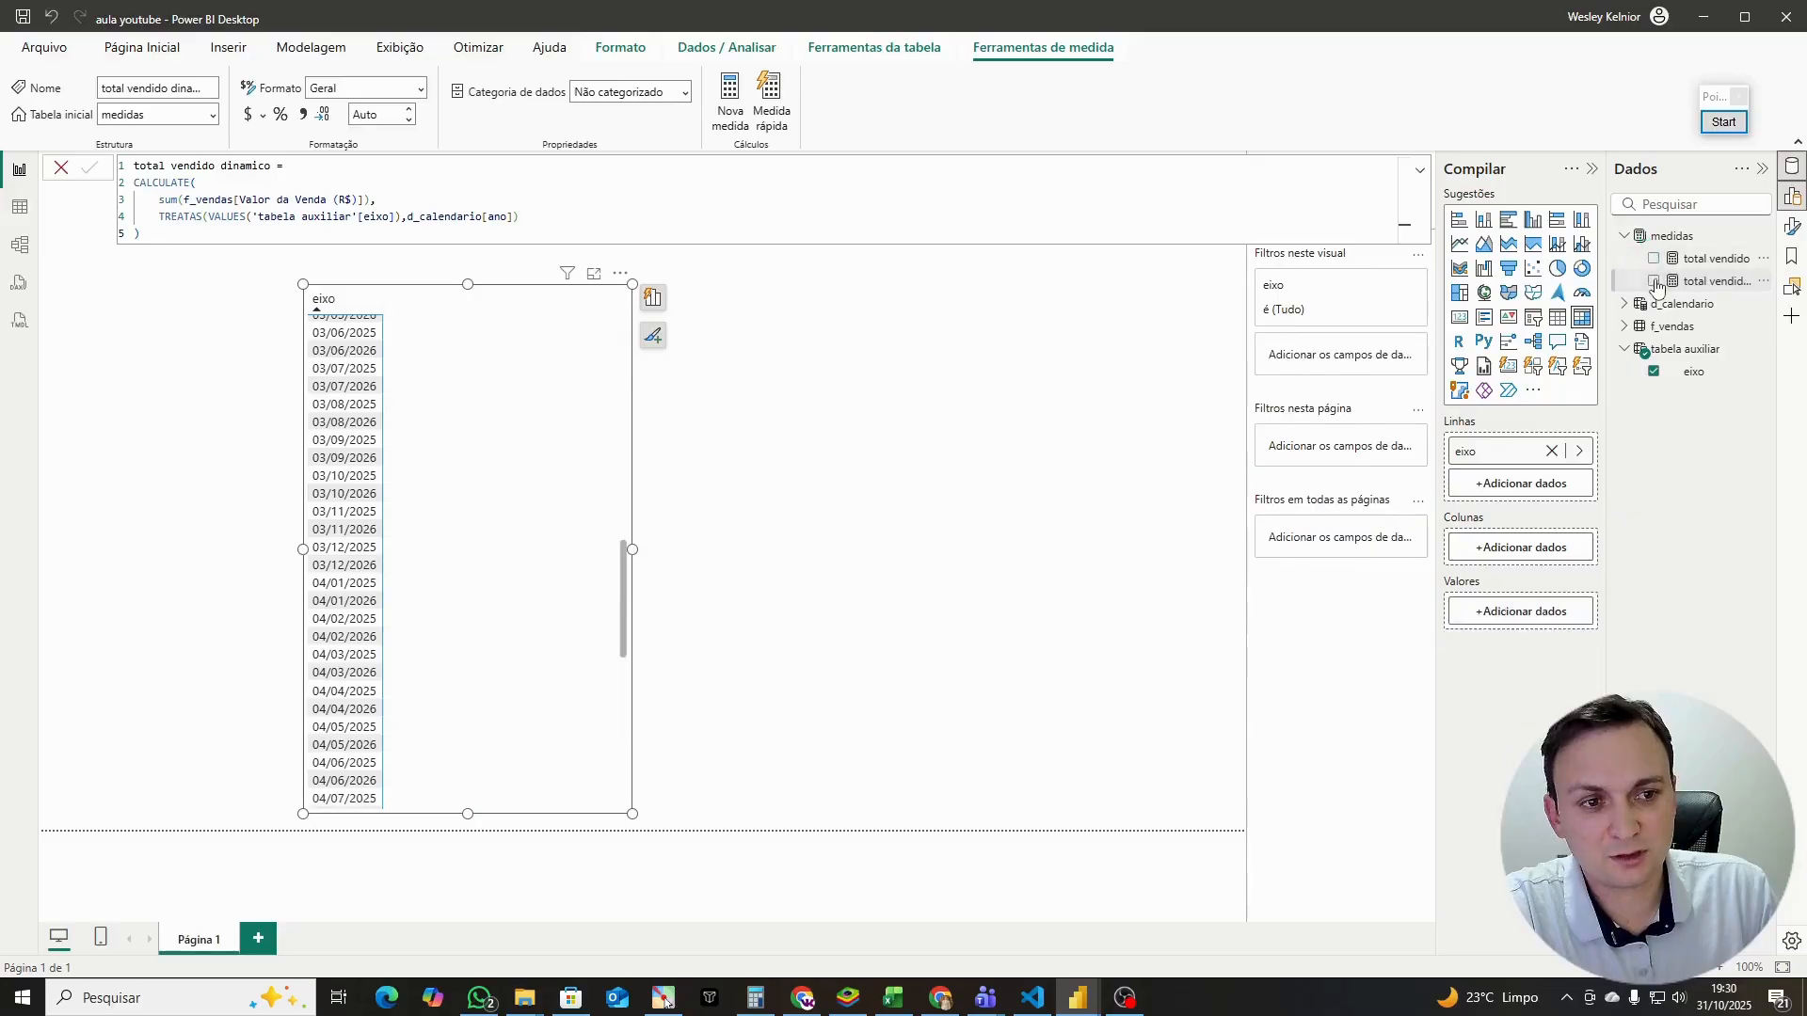
{"action": "left_click", "coordinate": [1654, 281]}
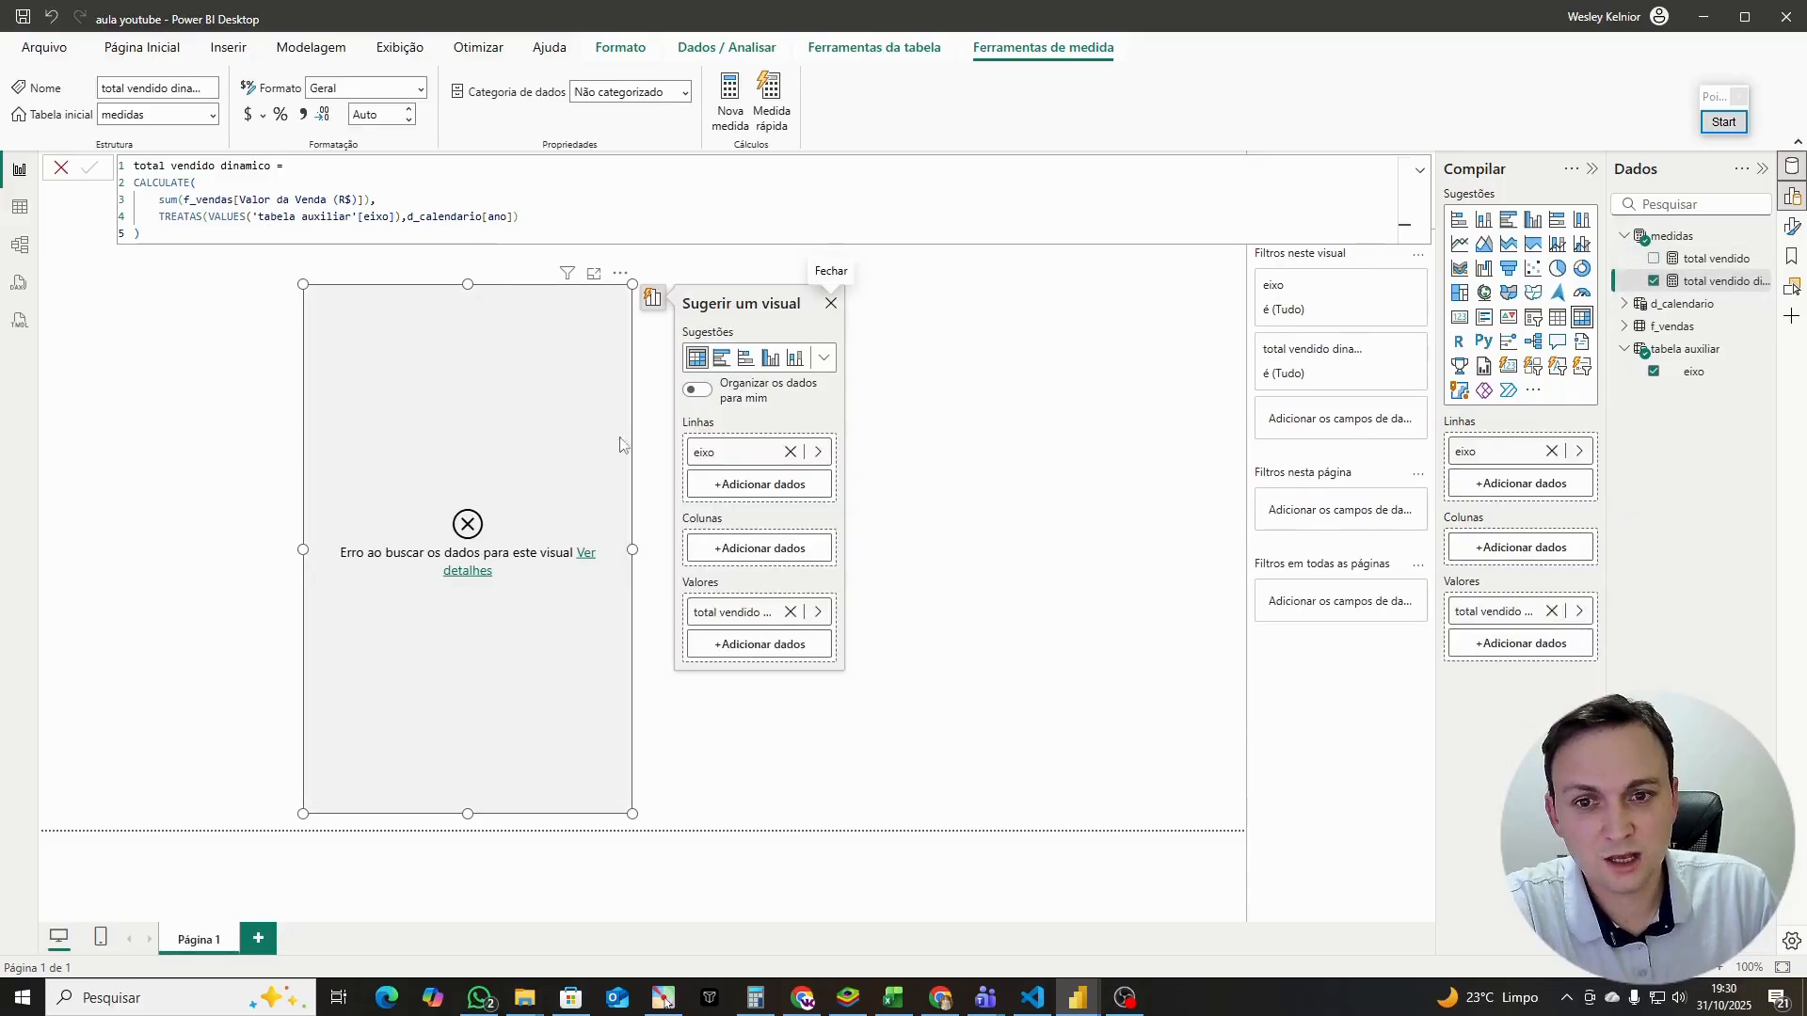
{"action": "left_click", "coordinate": [585, 556]}
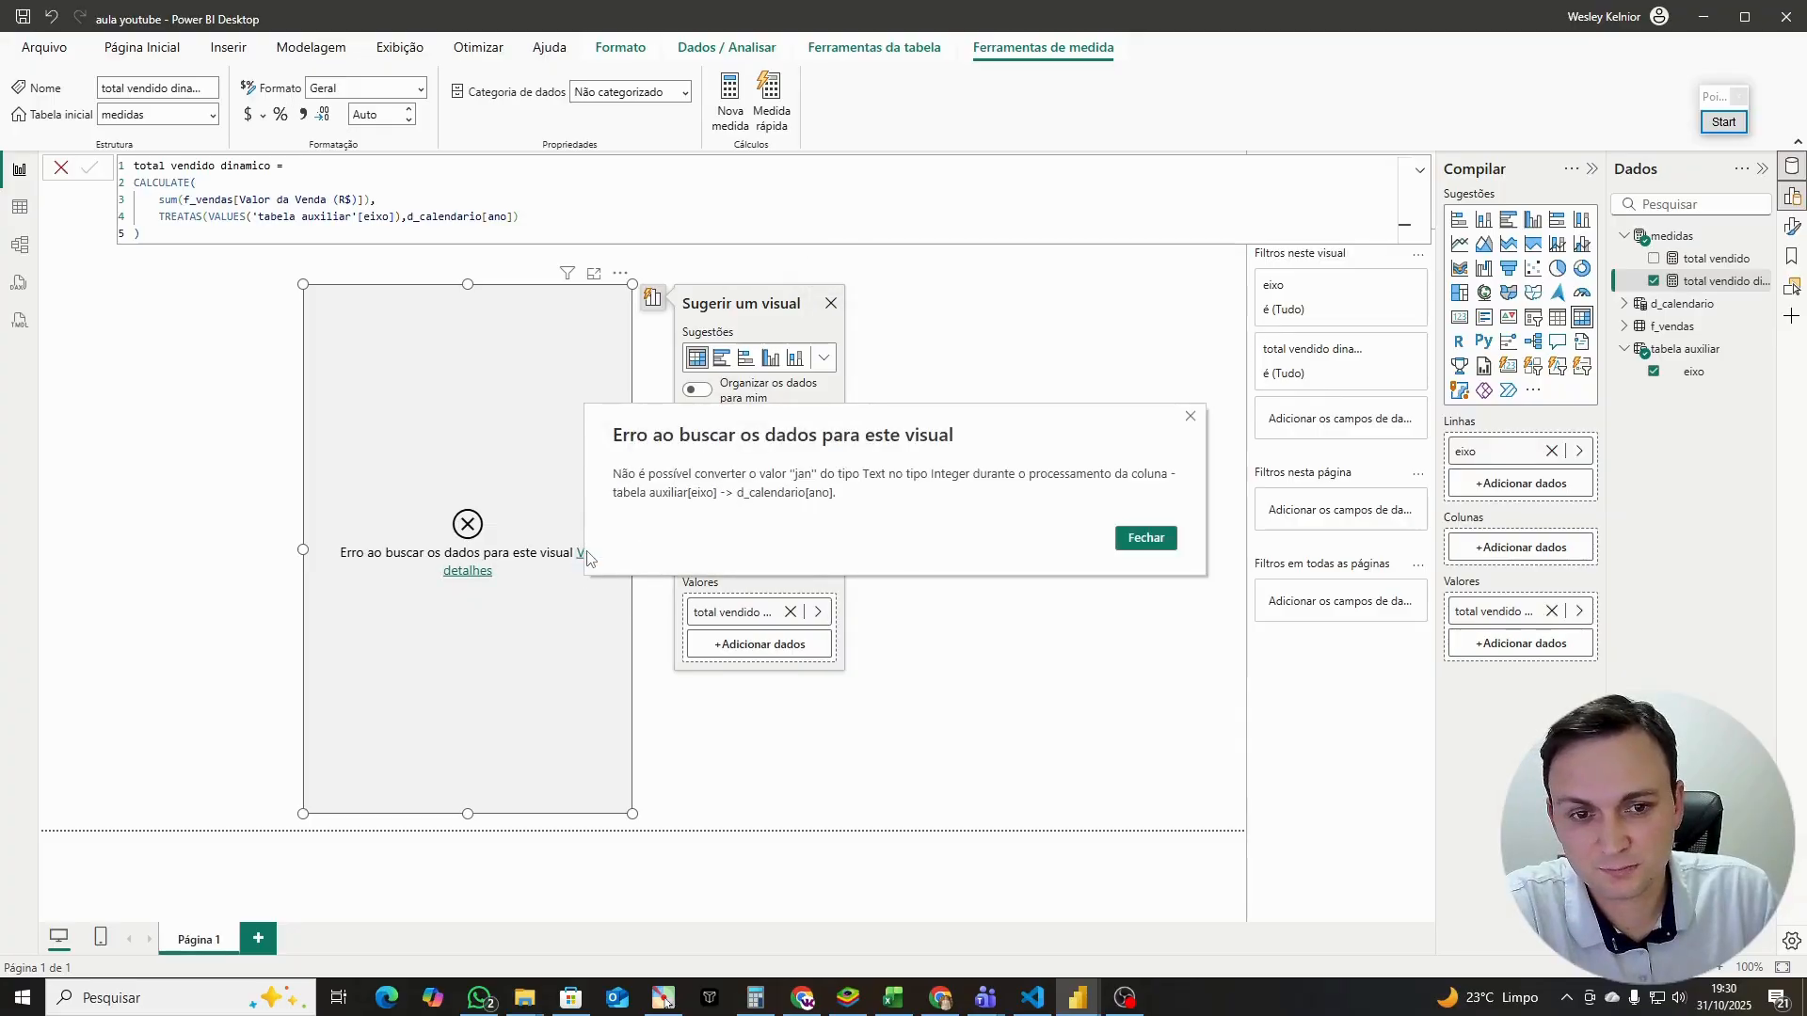
Step: With the on-screen pen, circle "jan" and d_calendario[ano] in the error message, end the annotation, and close the message
{"action": "left_click", "coordinate": [1723, 121]}
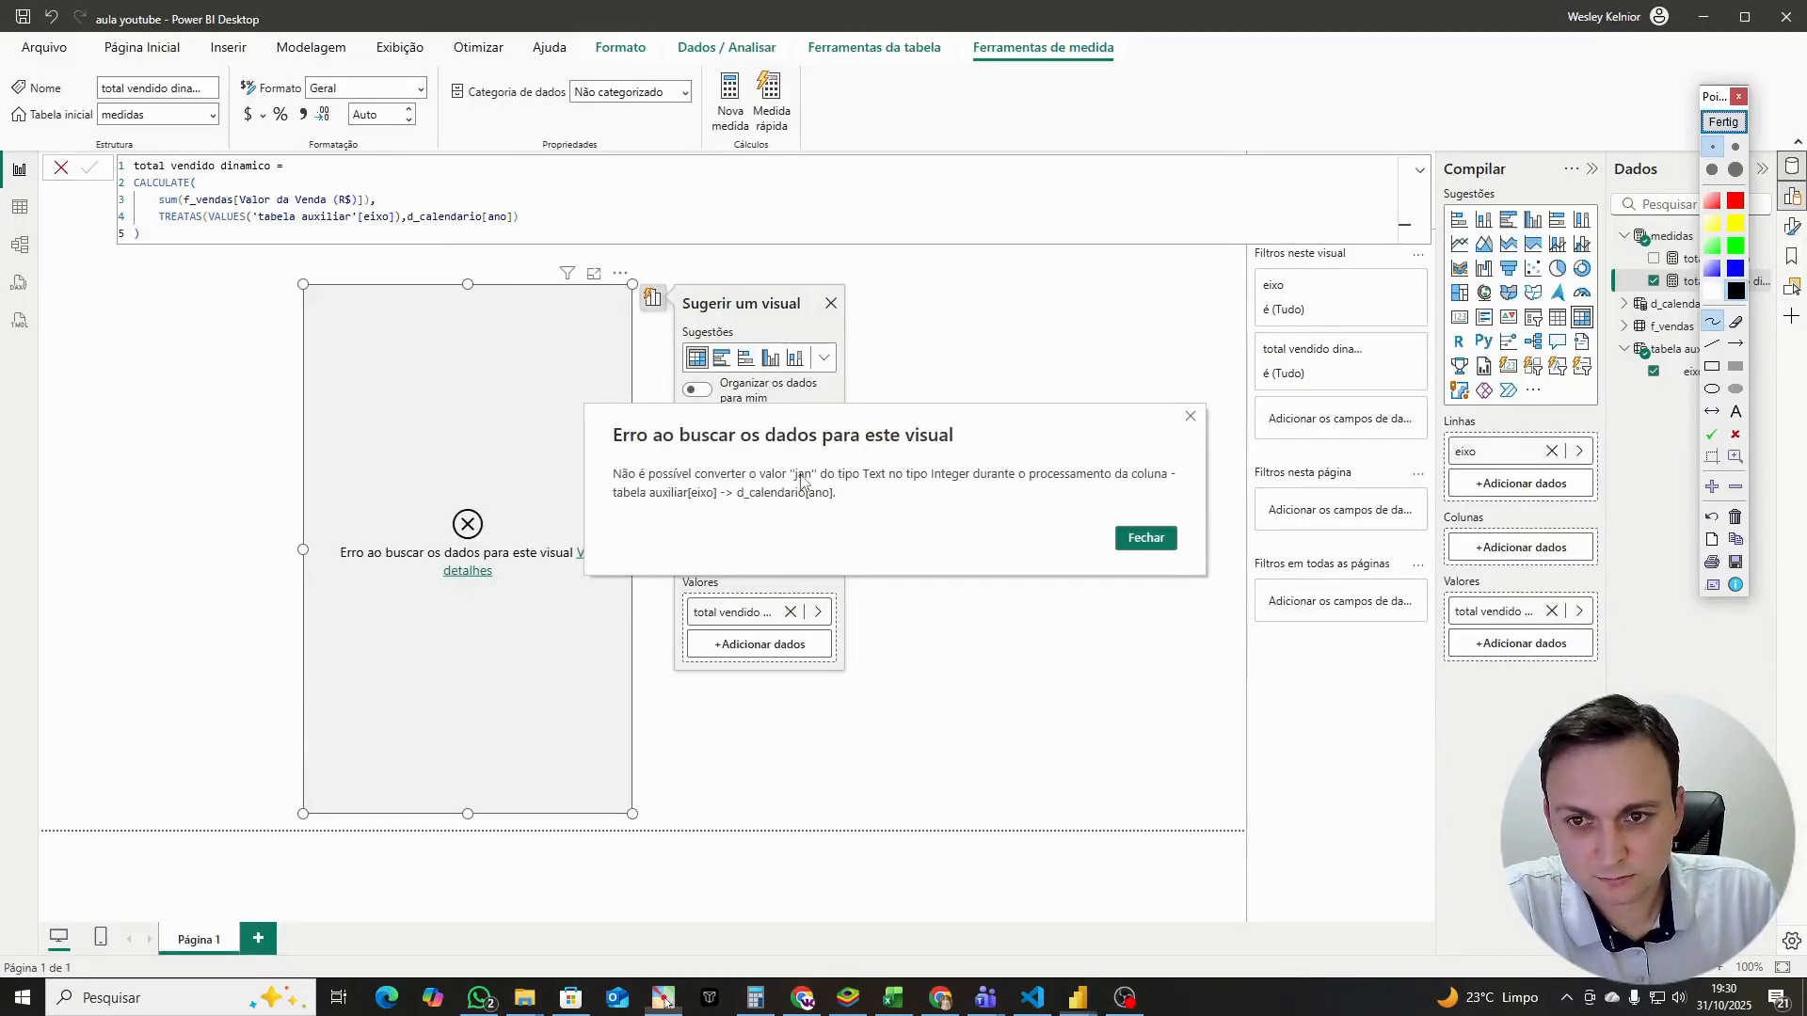
{"action": "mouse_move", "coordinate": [802, 459]}
{"action": "left_mouse_down"}
{"action": "mouse_move", "coordinate": [781, 471]}
{"action": "mouse_move", "coordinate": [800, 484]}
{"action": "mouse_move", "coordinate": [840, 451]}
{"action": "mouse_move", "coordinate": [826, 471]}
{"action": "mouse_move", "coordinate": [885, 550]}
{"action": "mouse_move", "coordinate": [928, 524]}
{"action": "left_mouse_up"}
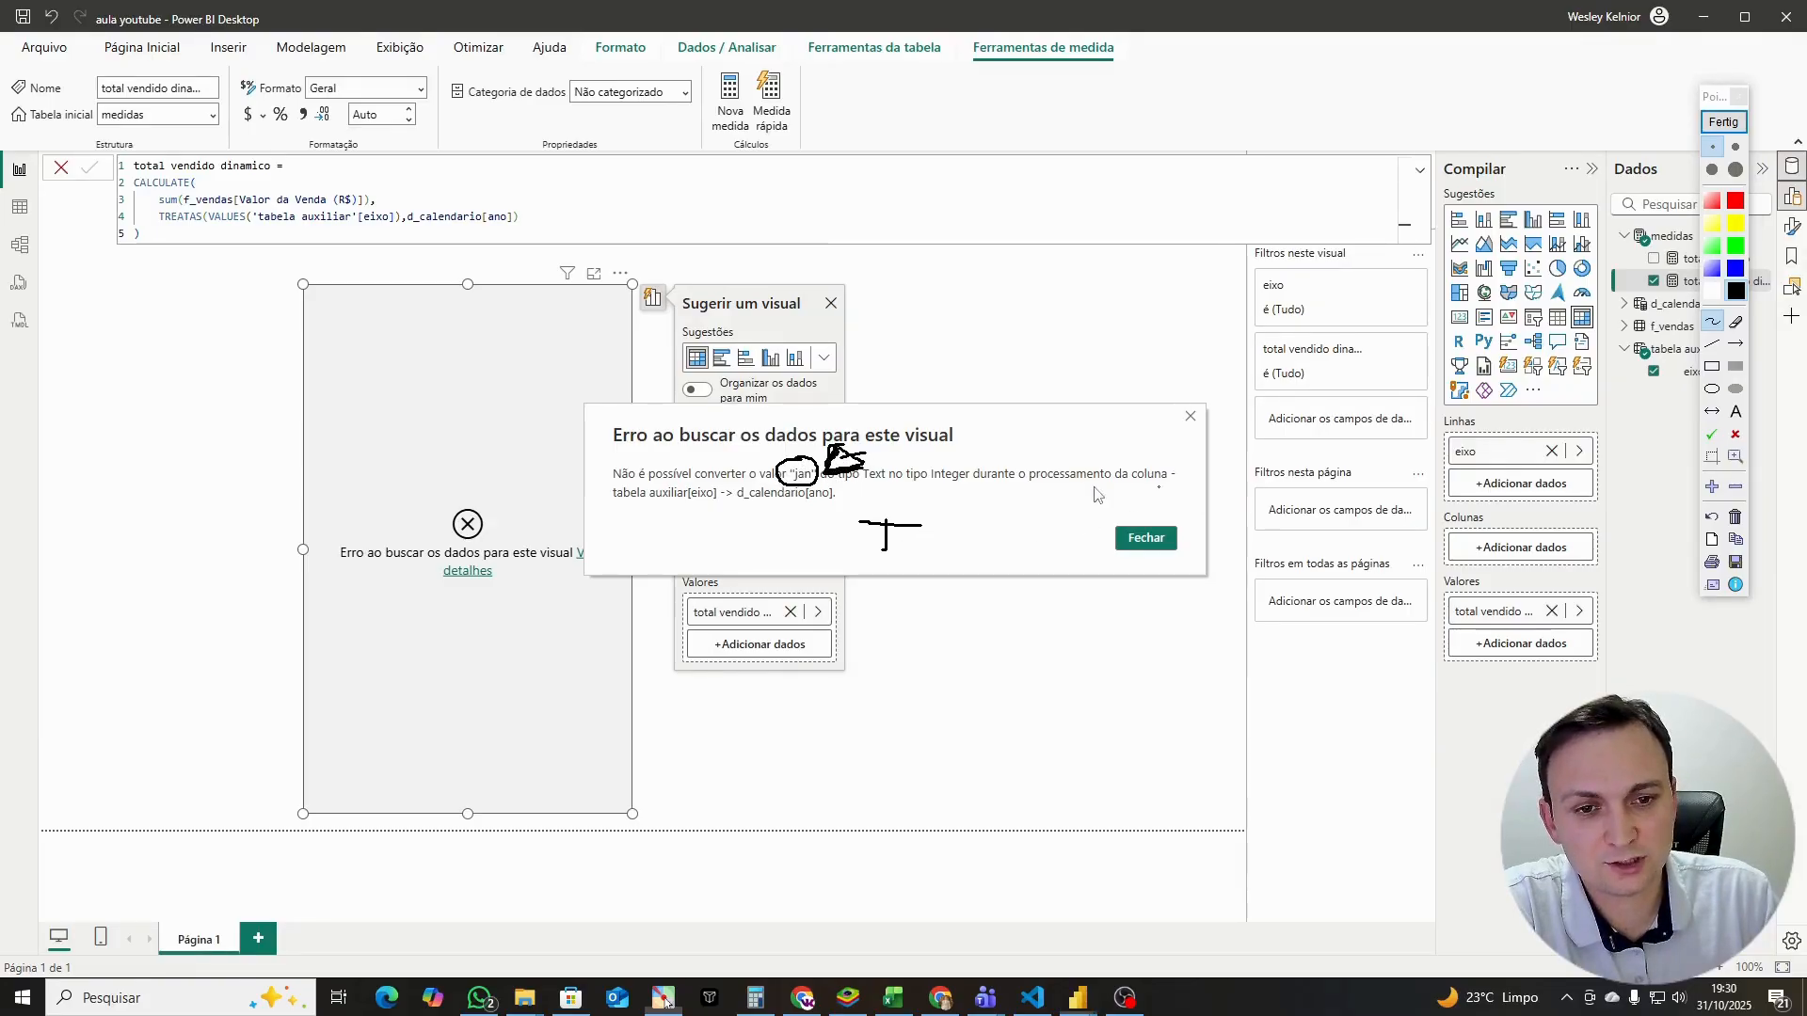
{"action": "mouse_move", "coordinate": [765, 516]}
{"action": "left_mouse_down"}
{"action": "mouse_move", "coordinate": [847, 482]}
{"action": "mouse_move", "coordinate": [758, 515]}
{"action": "left_mouse_up"}
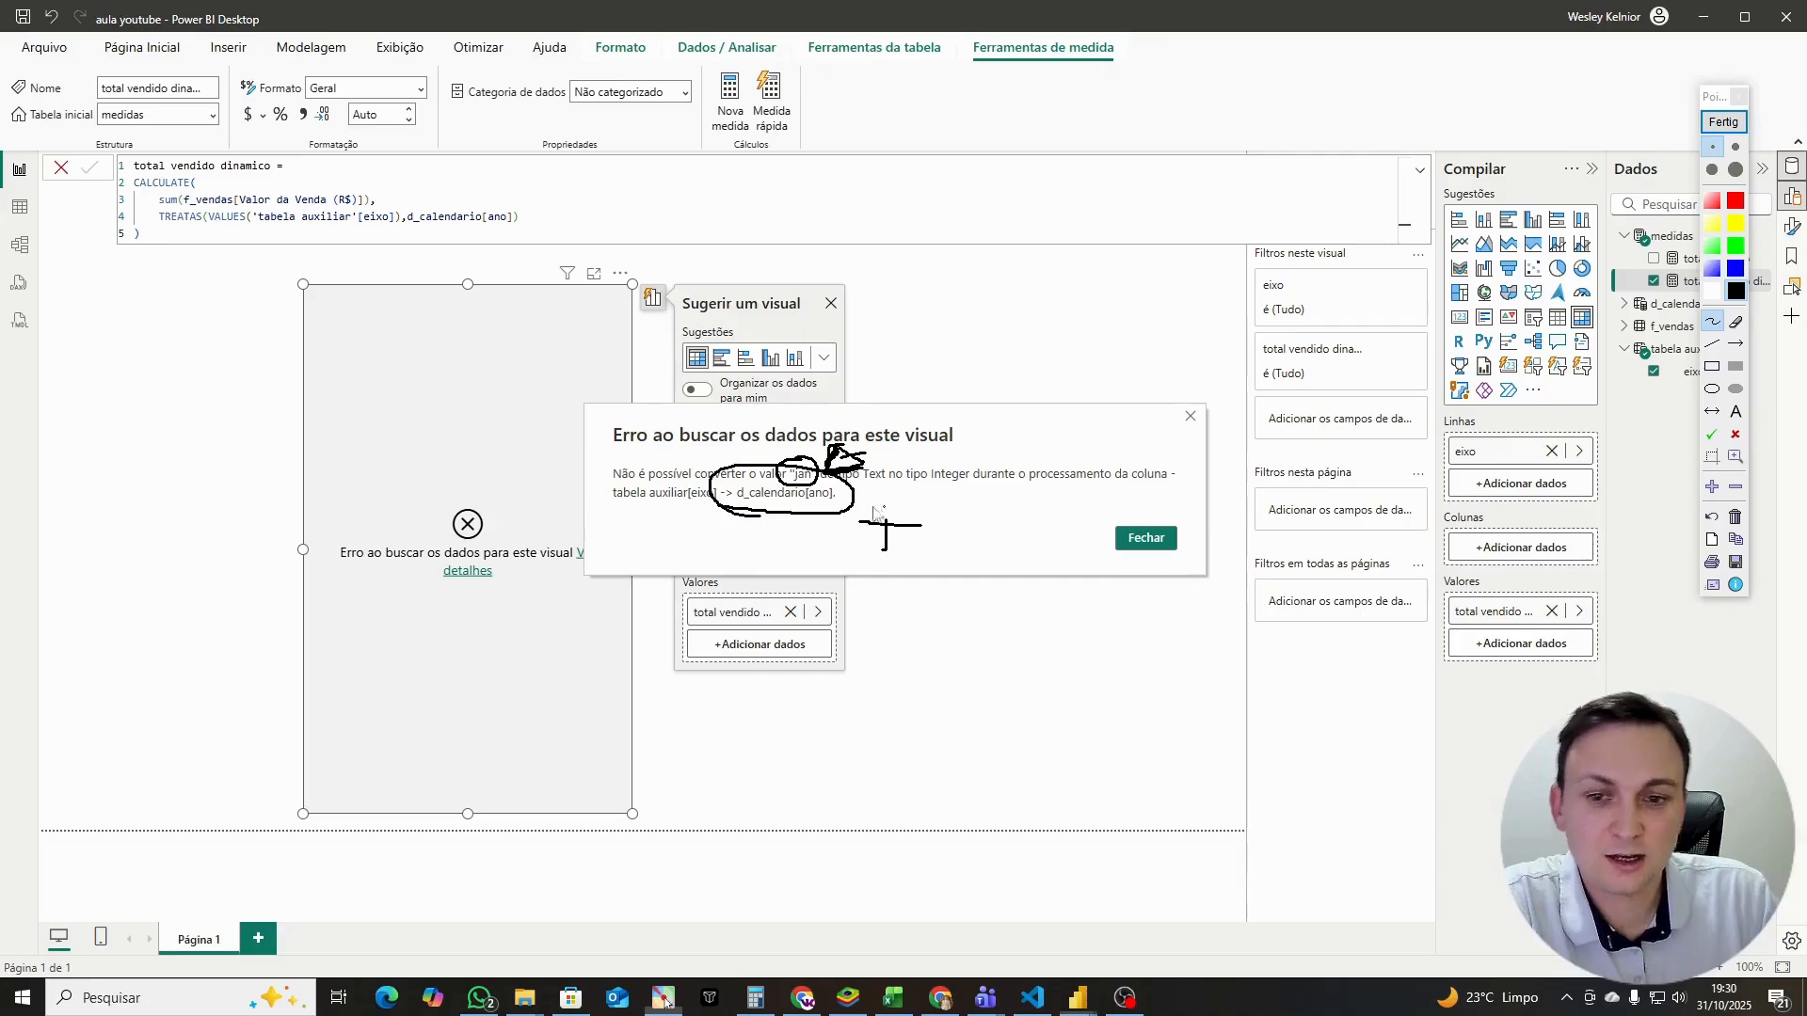
{"action": "left_click", "coordinate": [1723, 121]}
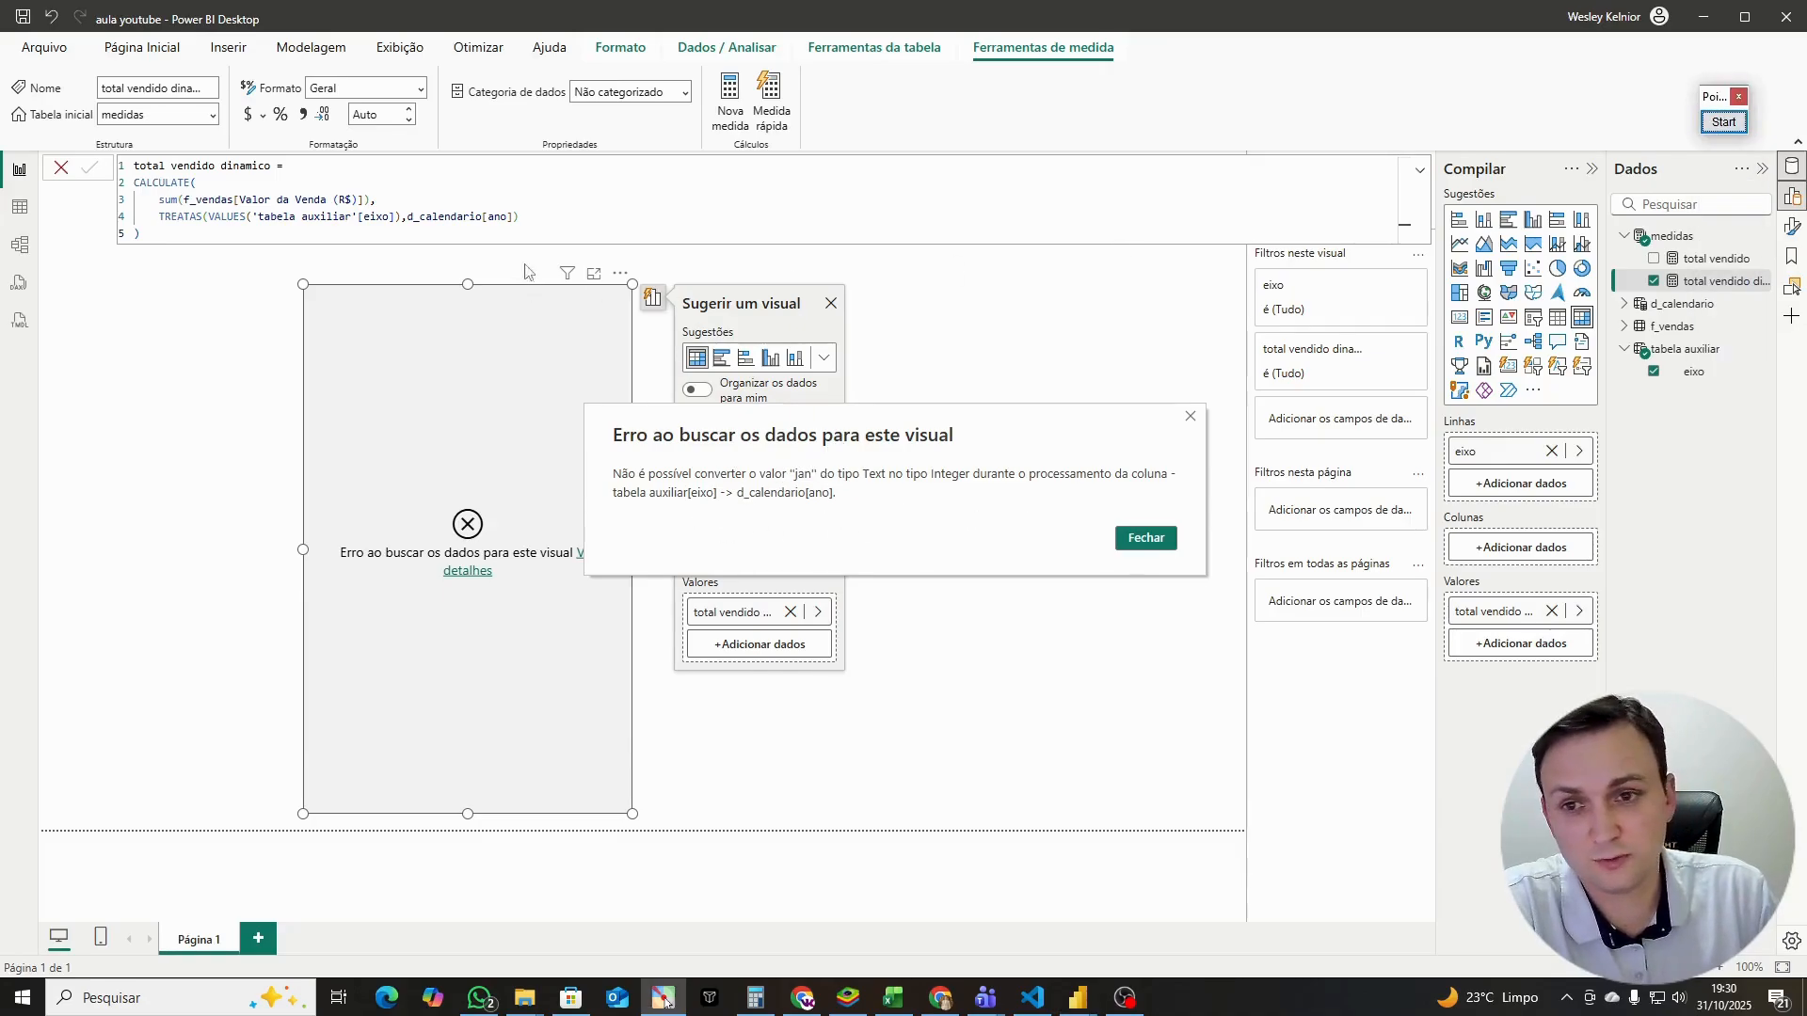
{"action": "left_click", "coordinate": [1189, 417]}
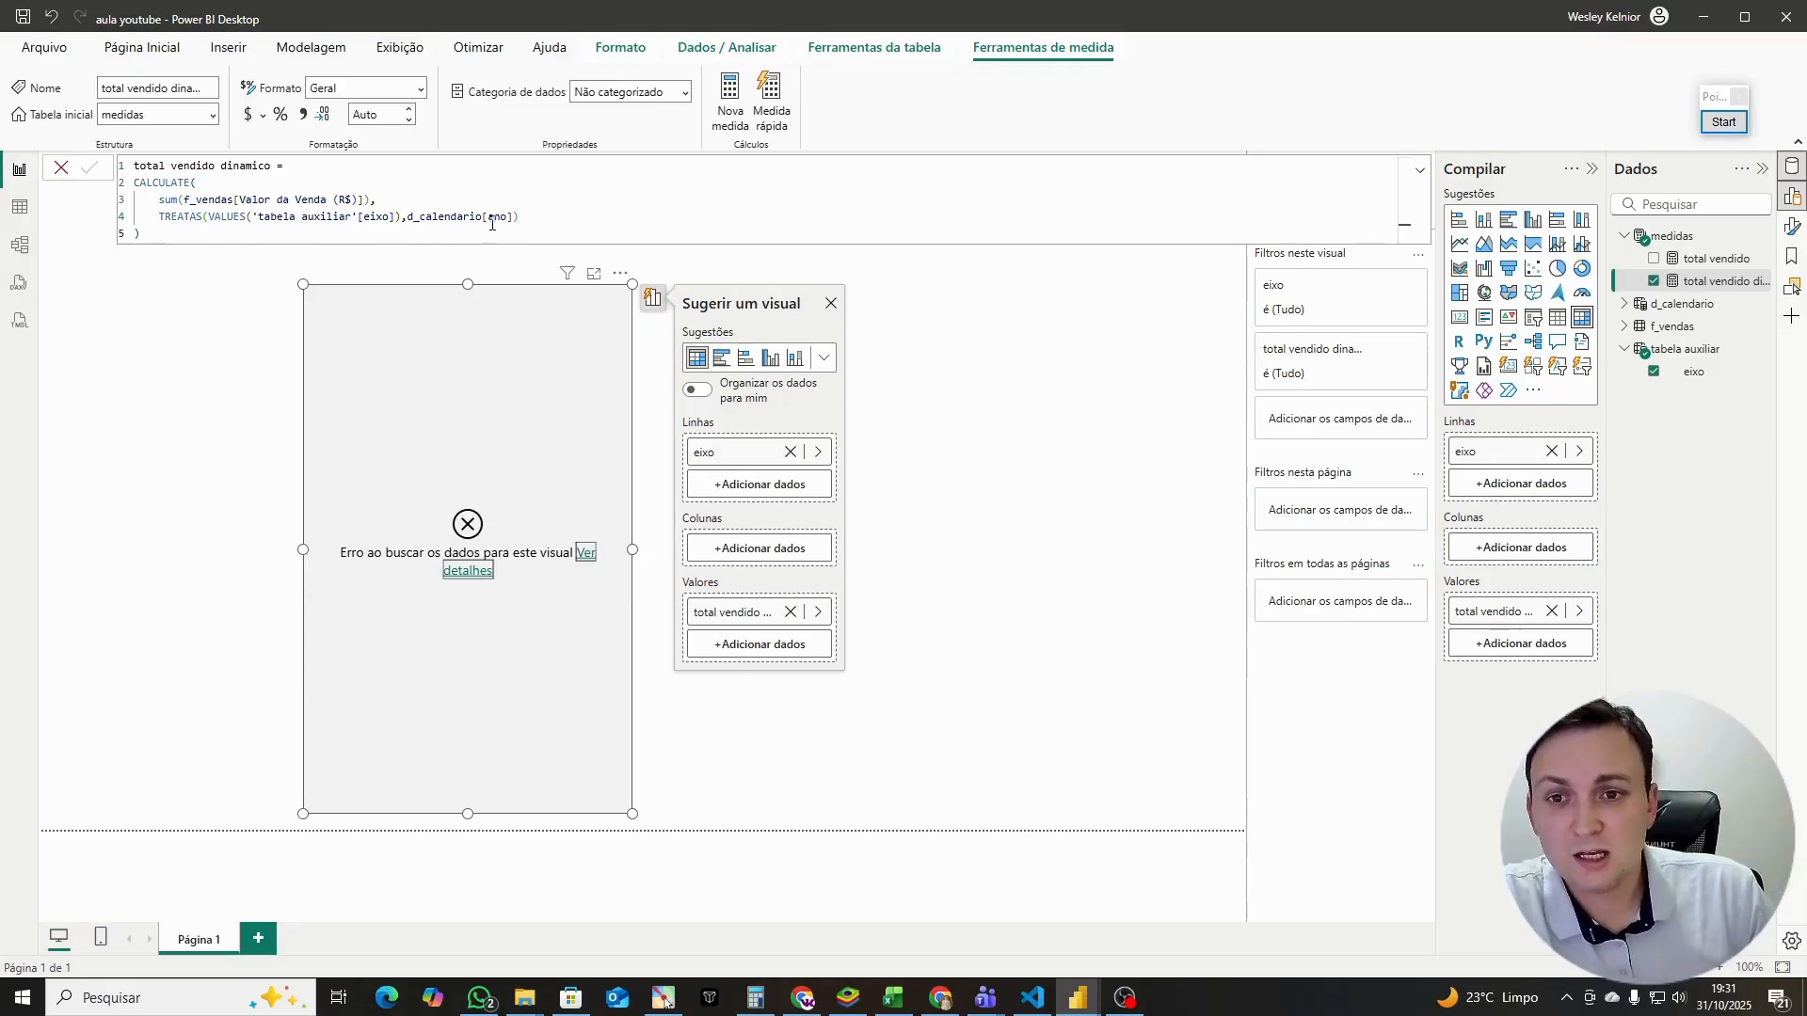
Step: In the table view, highlight the d_calendario[ano], d_calendario[mes] and d_calendario[Date] references in the tabela auxiliar formula
{"action": "left_click", "coordinate": [20, 207]}
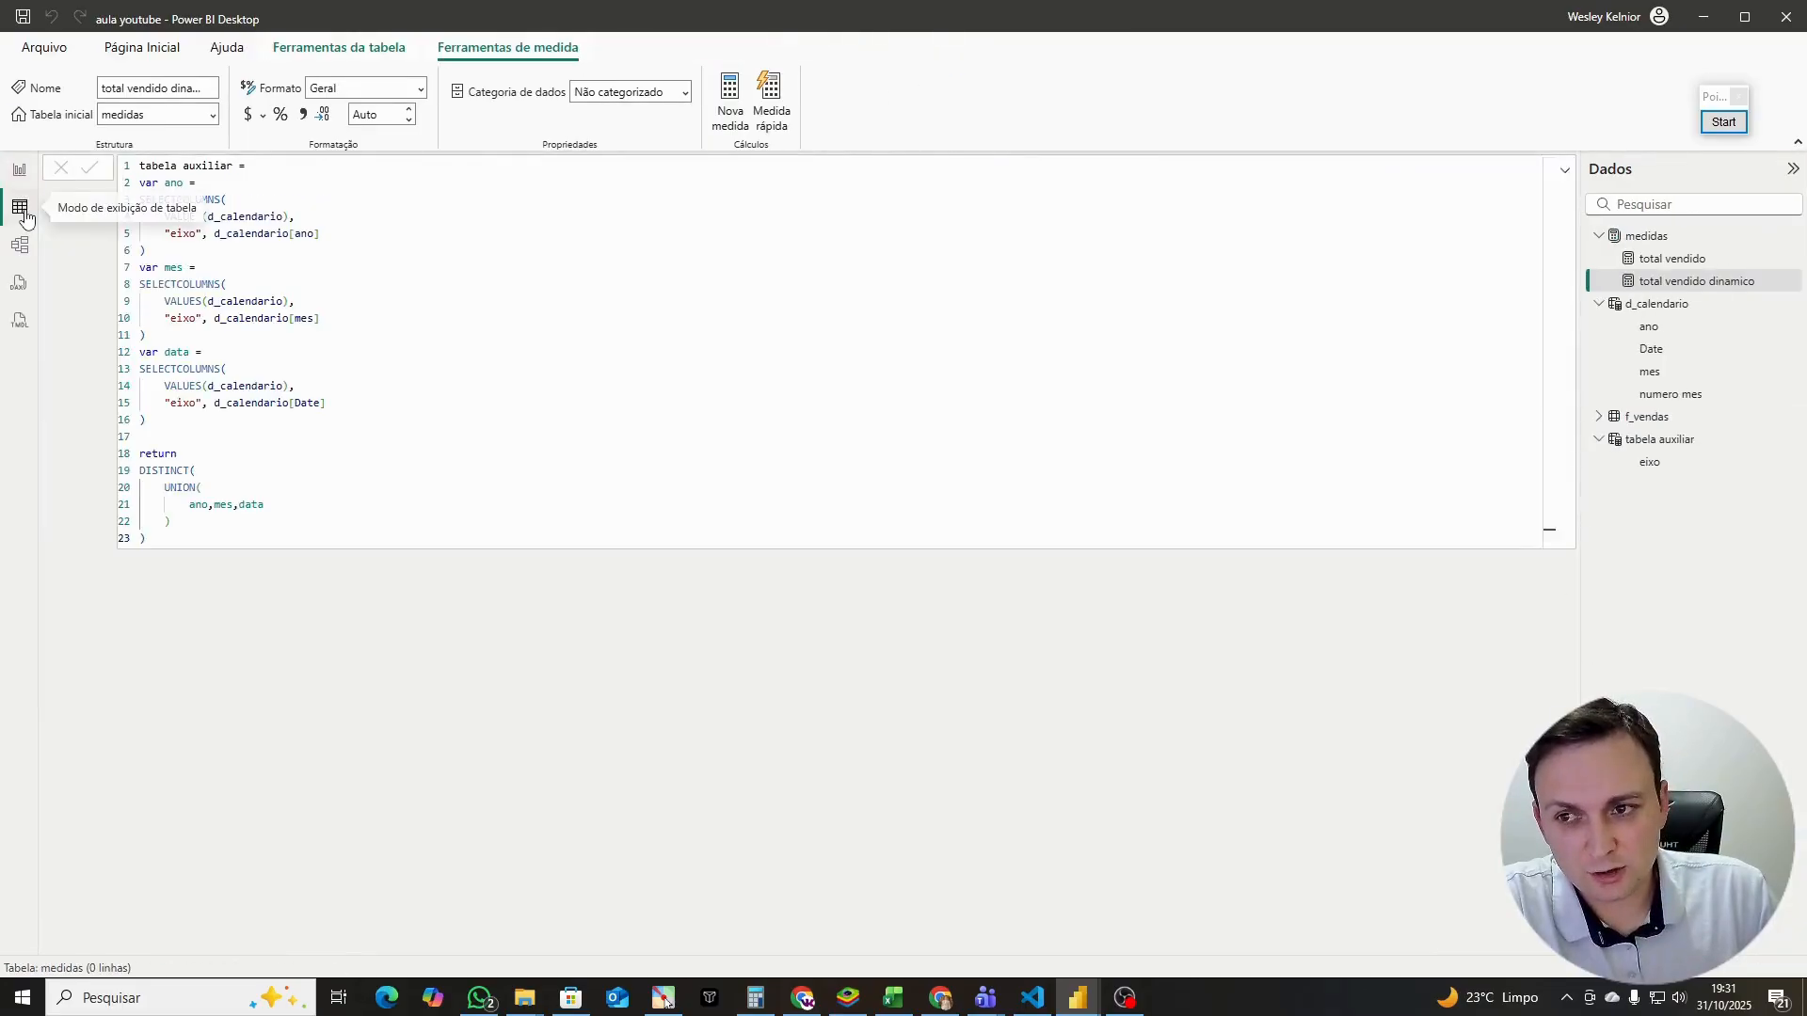
{"action": "left_click_drag", "start_coordinate": [330, 244], "coordinate": [203, 230]}
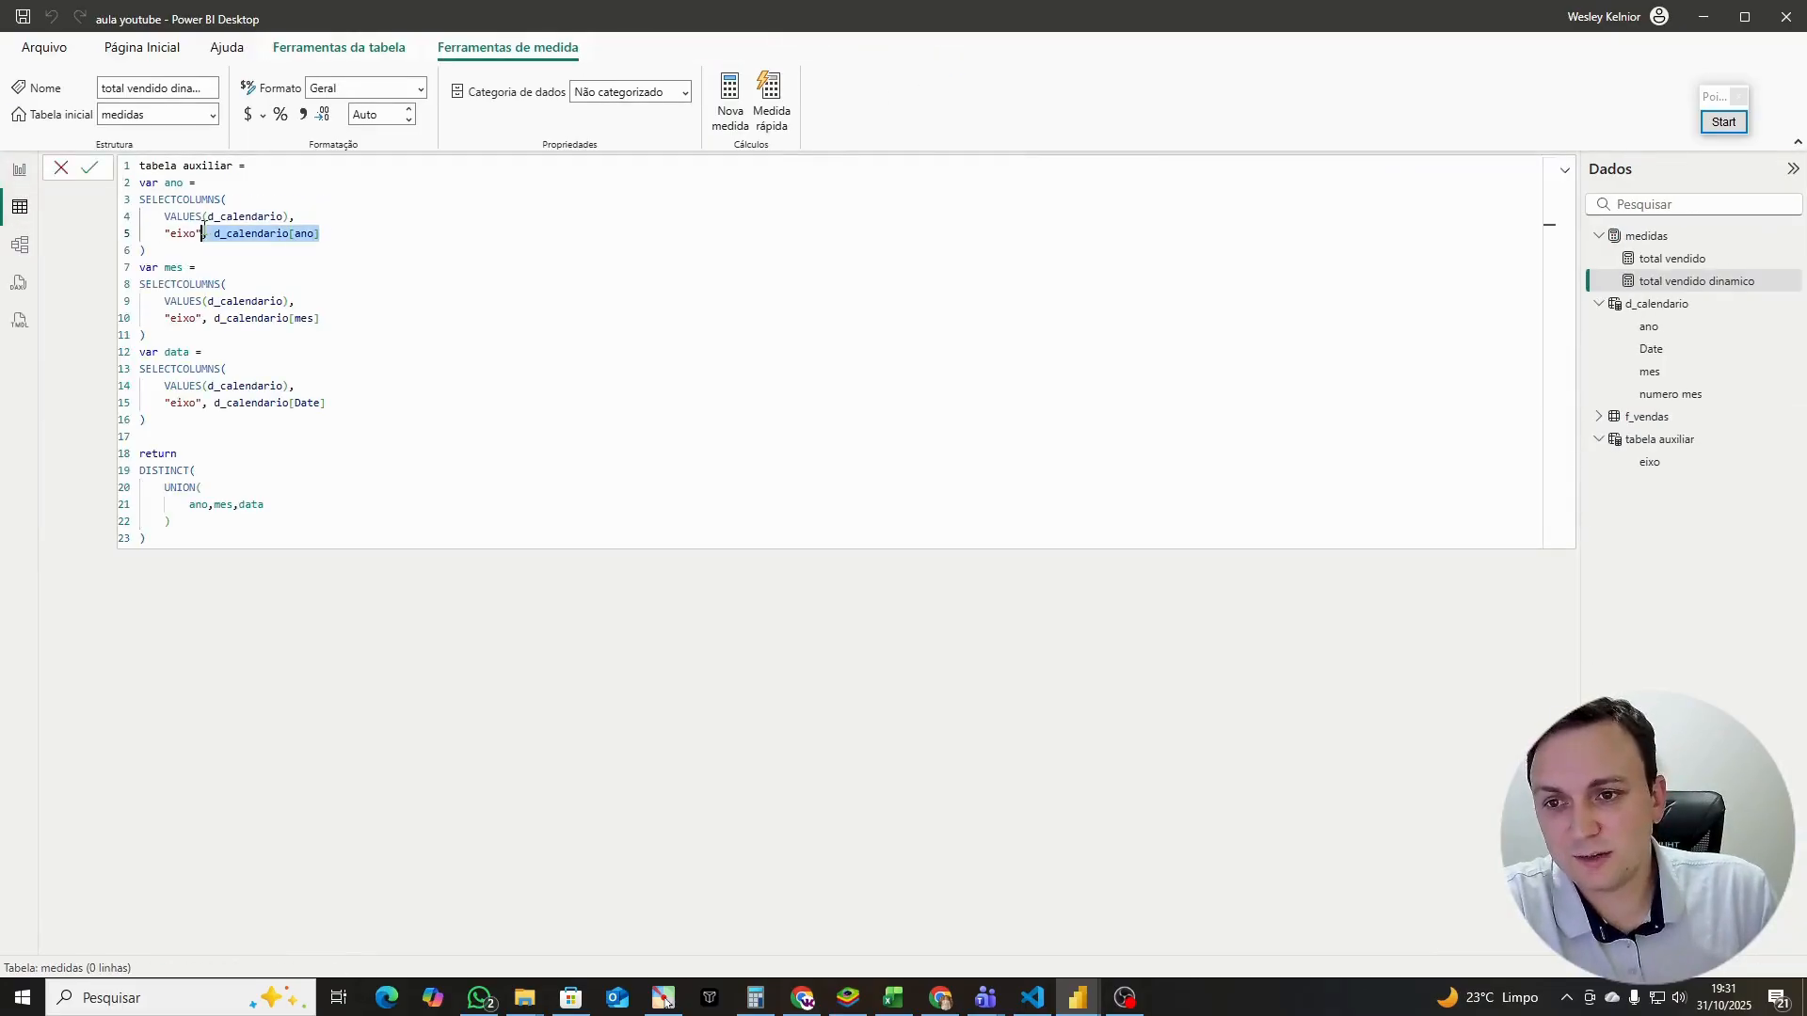
{"action": "left_click_drag", "start_coordinate": [321, 318], "coordinate": [216, 322]}
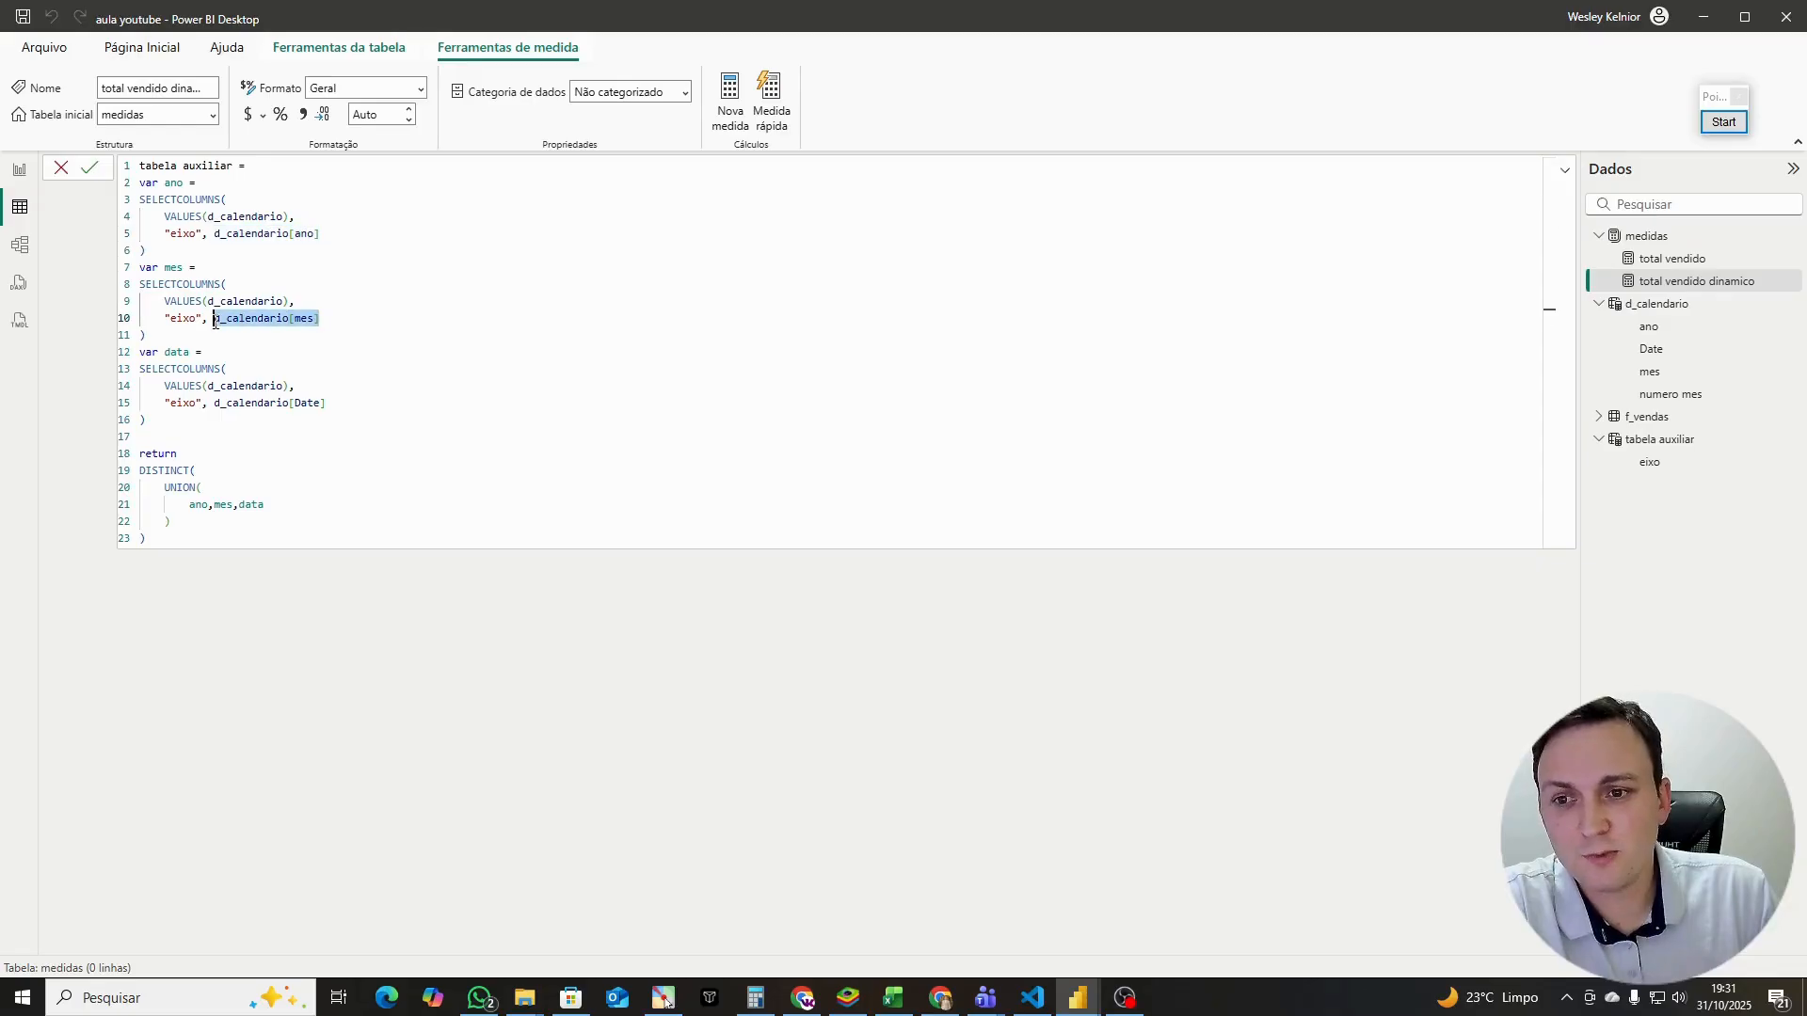
{"action": "left_click_drag", "start_coordinate": [326, 403], "coordinate": [213, 404]}
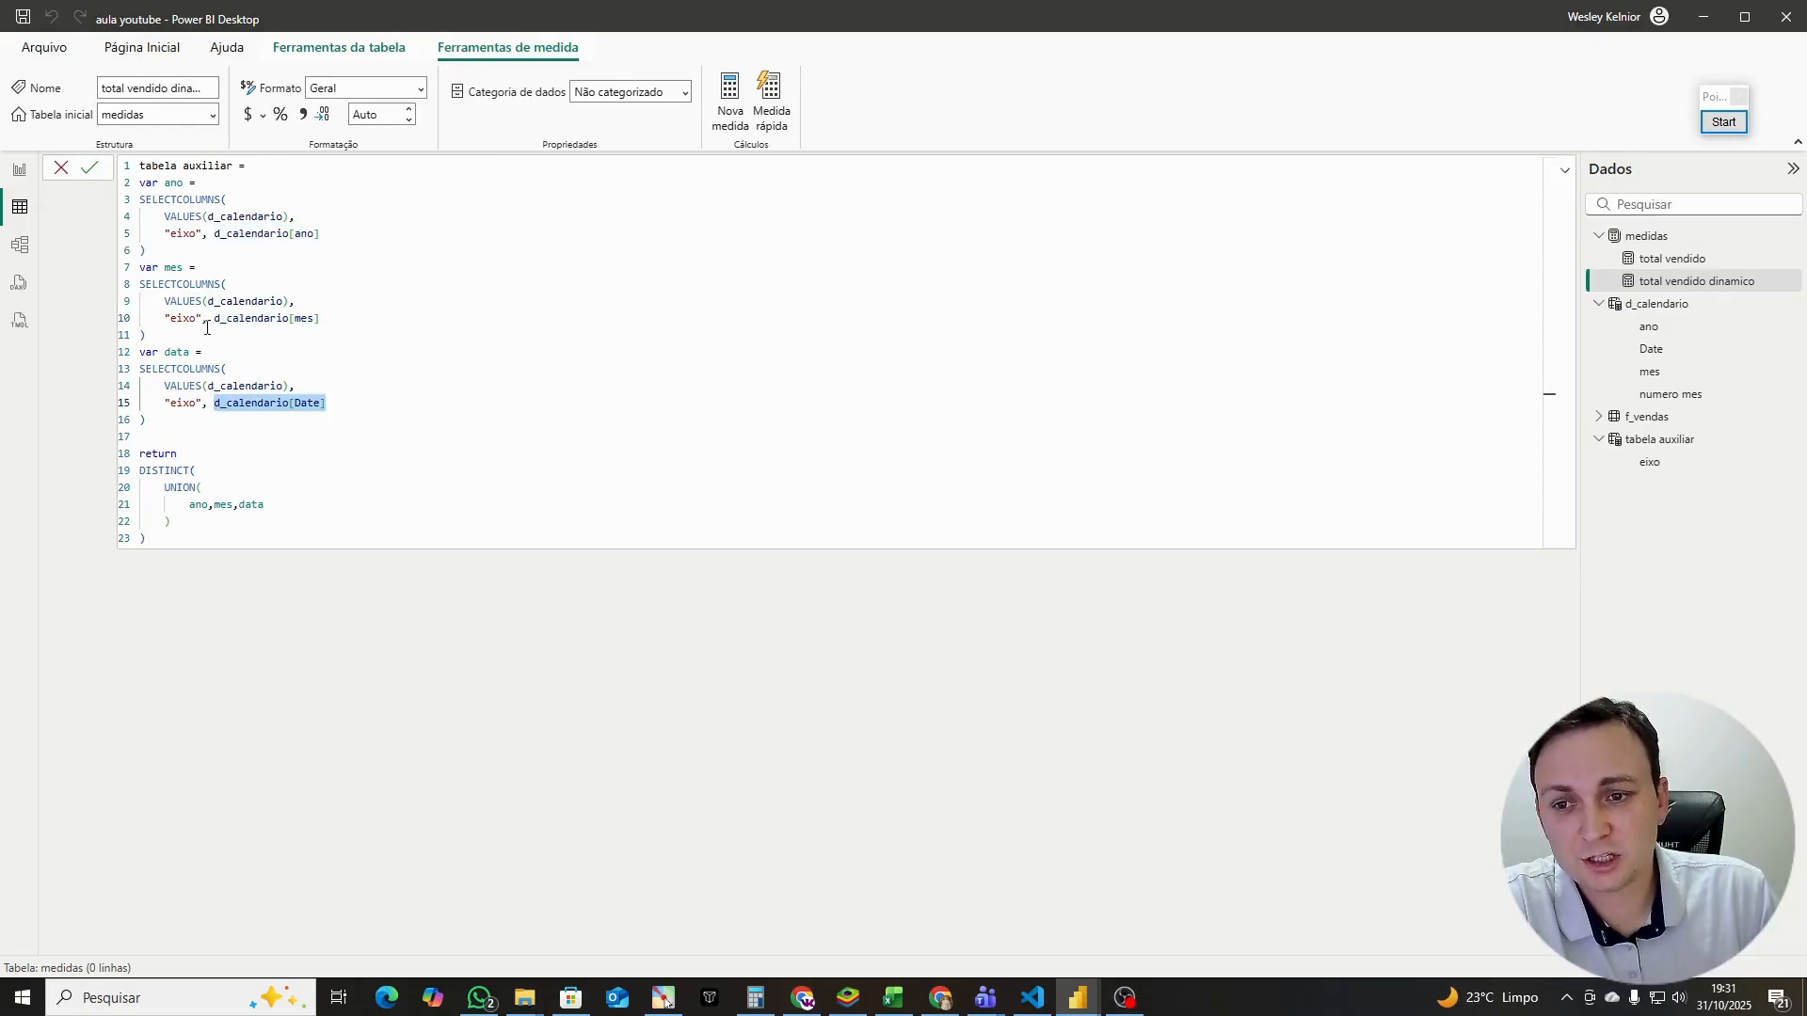
{"action": "left_click", "coordinate": [23, 253]}
{"action": "left_click", "coordinate": [20, 209]}
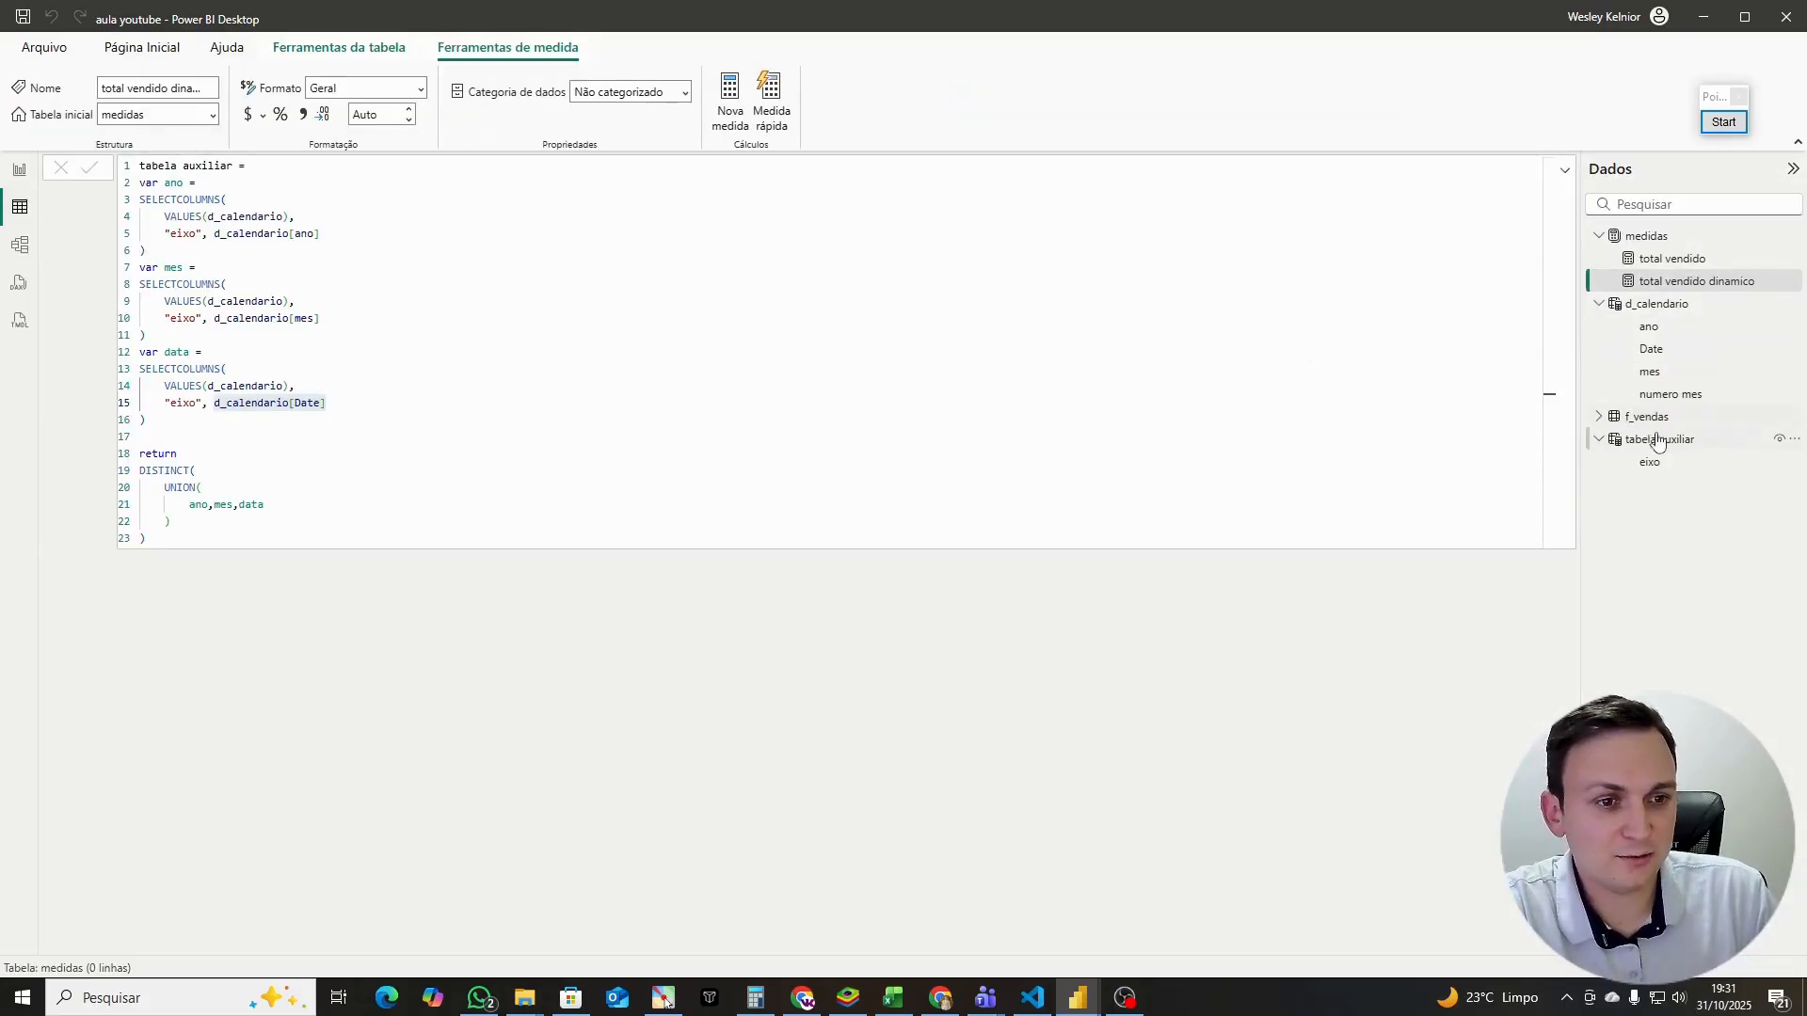
Step: Add a calculated column ano texto = d_calendario[ano] to d_calendario and set its data type to Texto
{"action": "left_click", "coordinate": [1666, 306]}
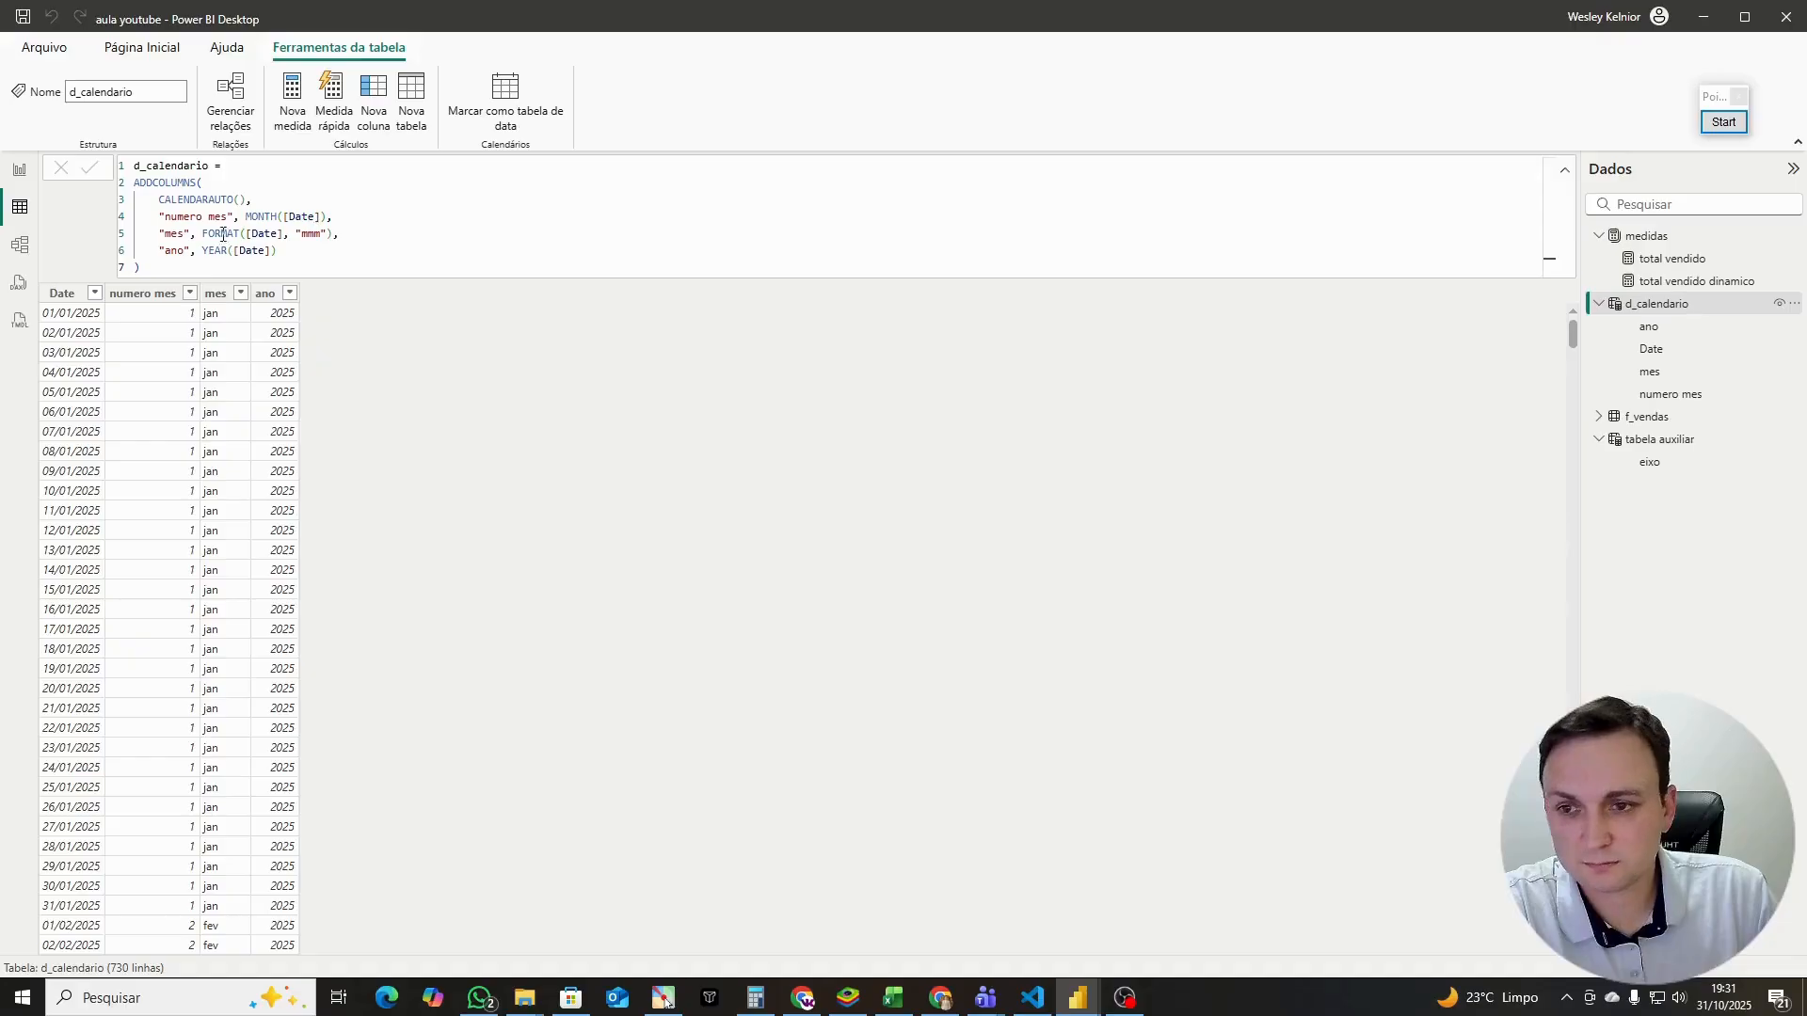
{"action": "left_click", "coordinate": [372, 91]}
{"action": "type", "text": "a"}
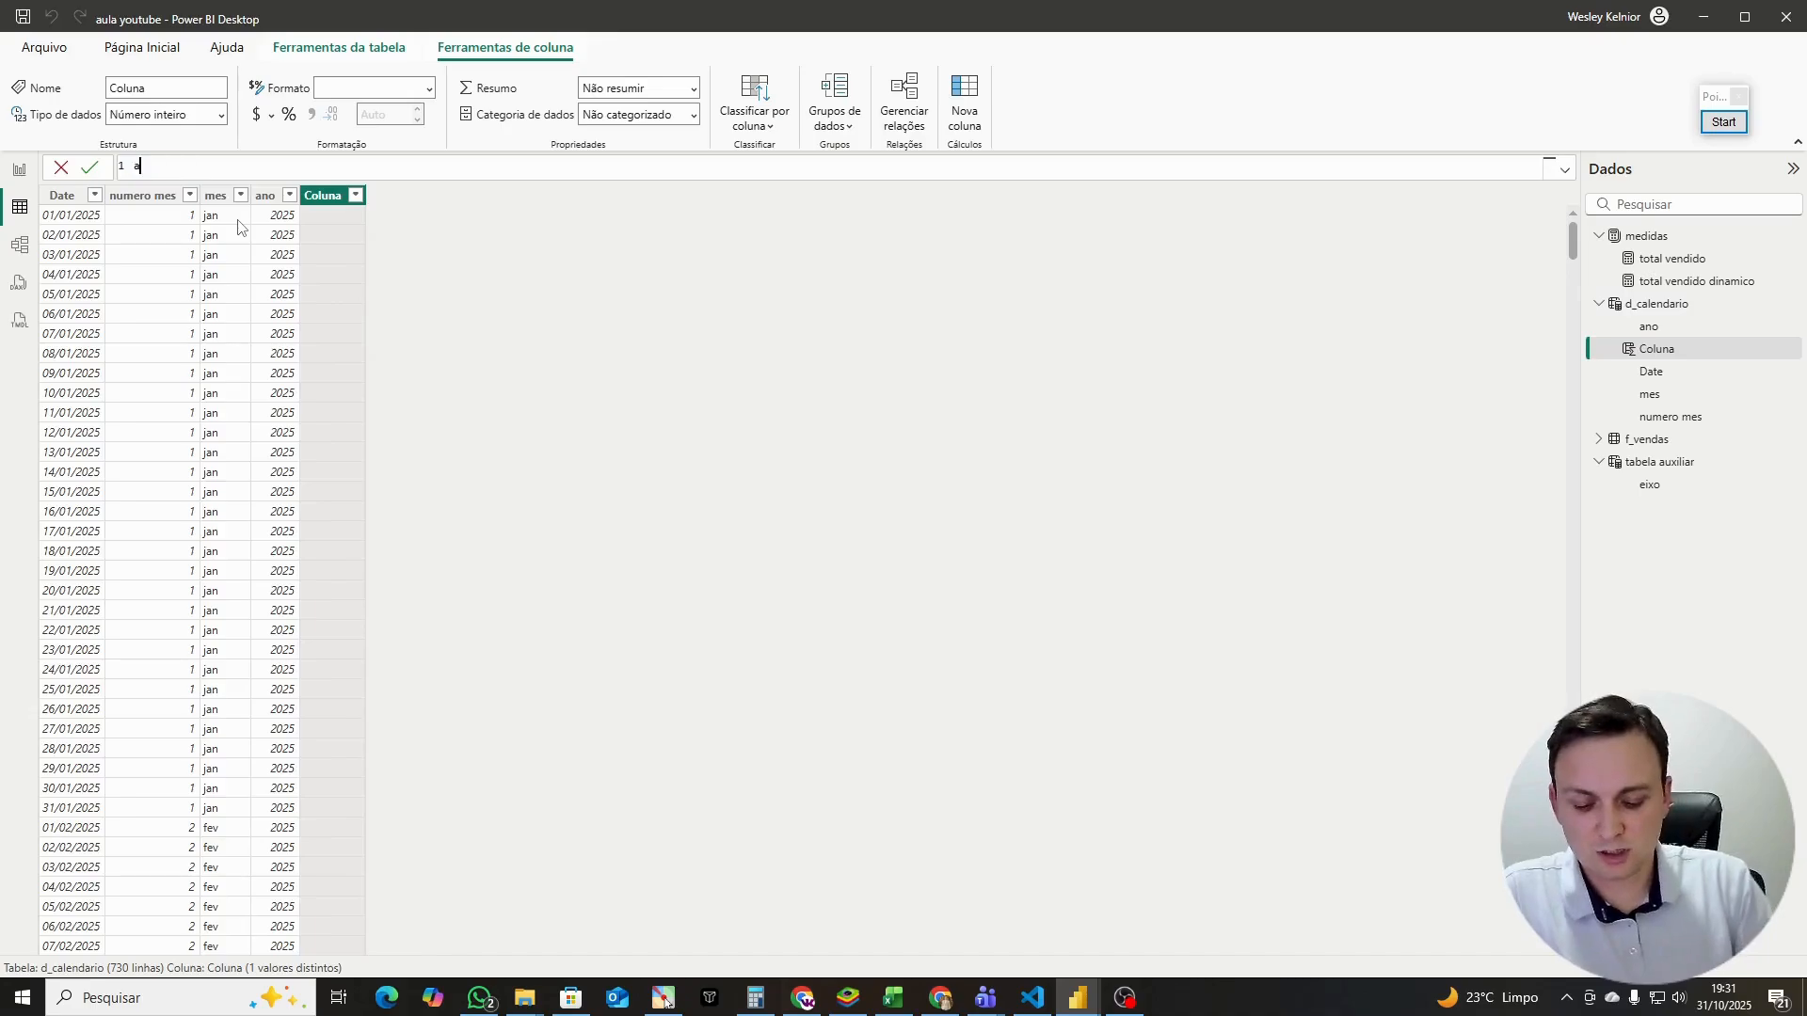
{"action": "type", "text": "no texto ="}
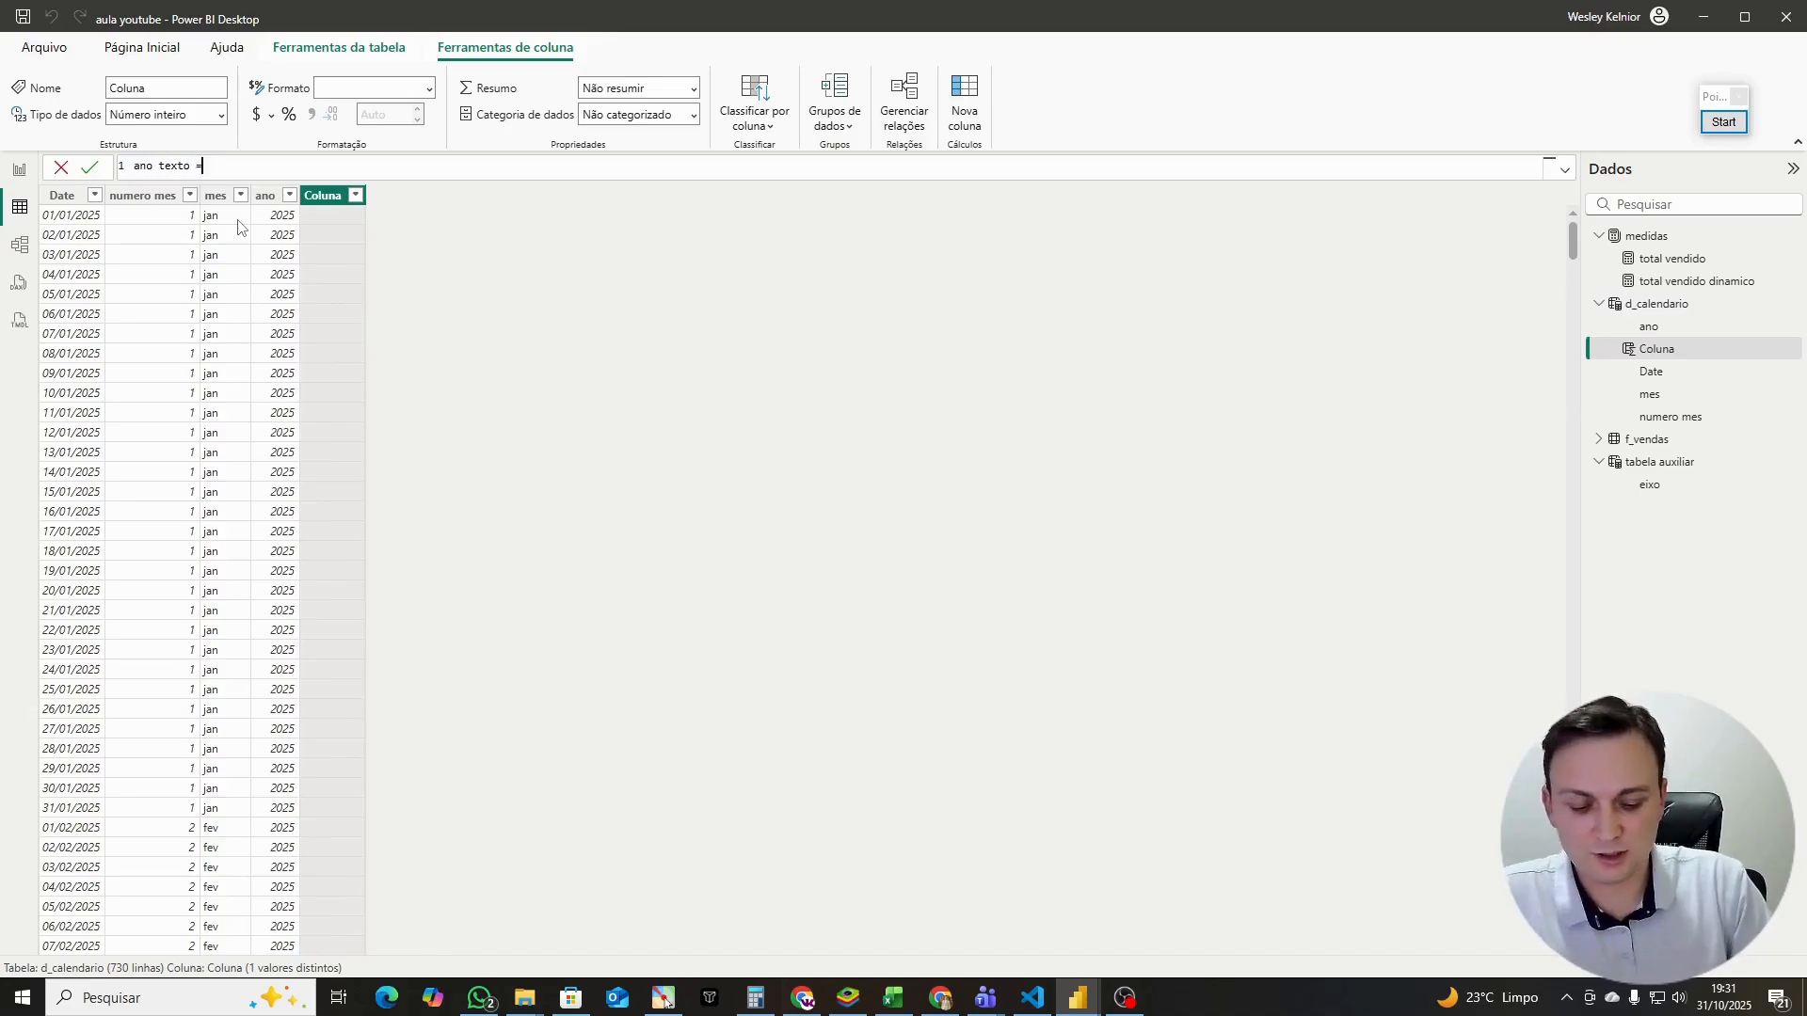
{"action": "type", "text": " d_calendario[ano]"}
{"action": "key", "text": "Return"}
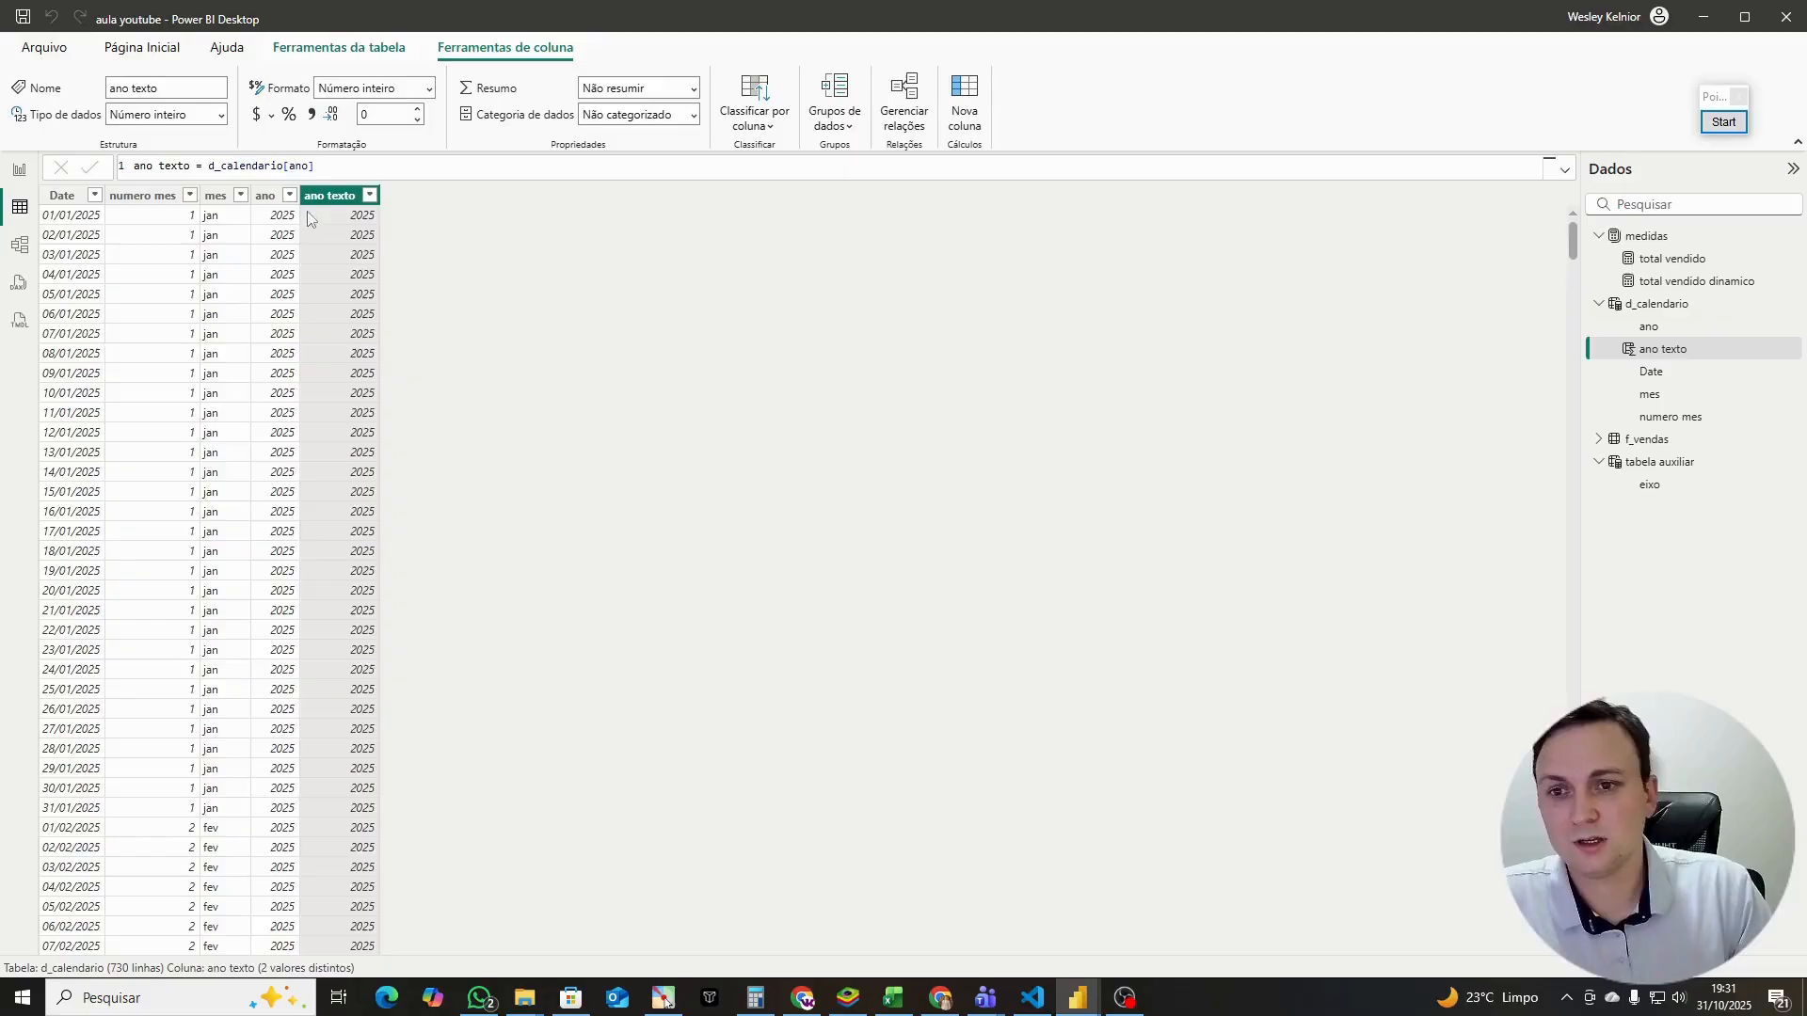
{"action": "left_click", "coordinate": [222, 115]}
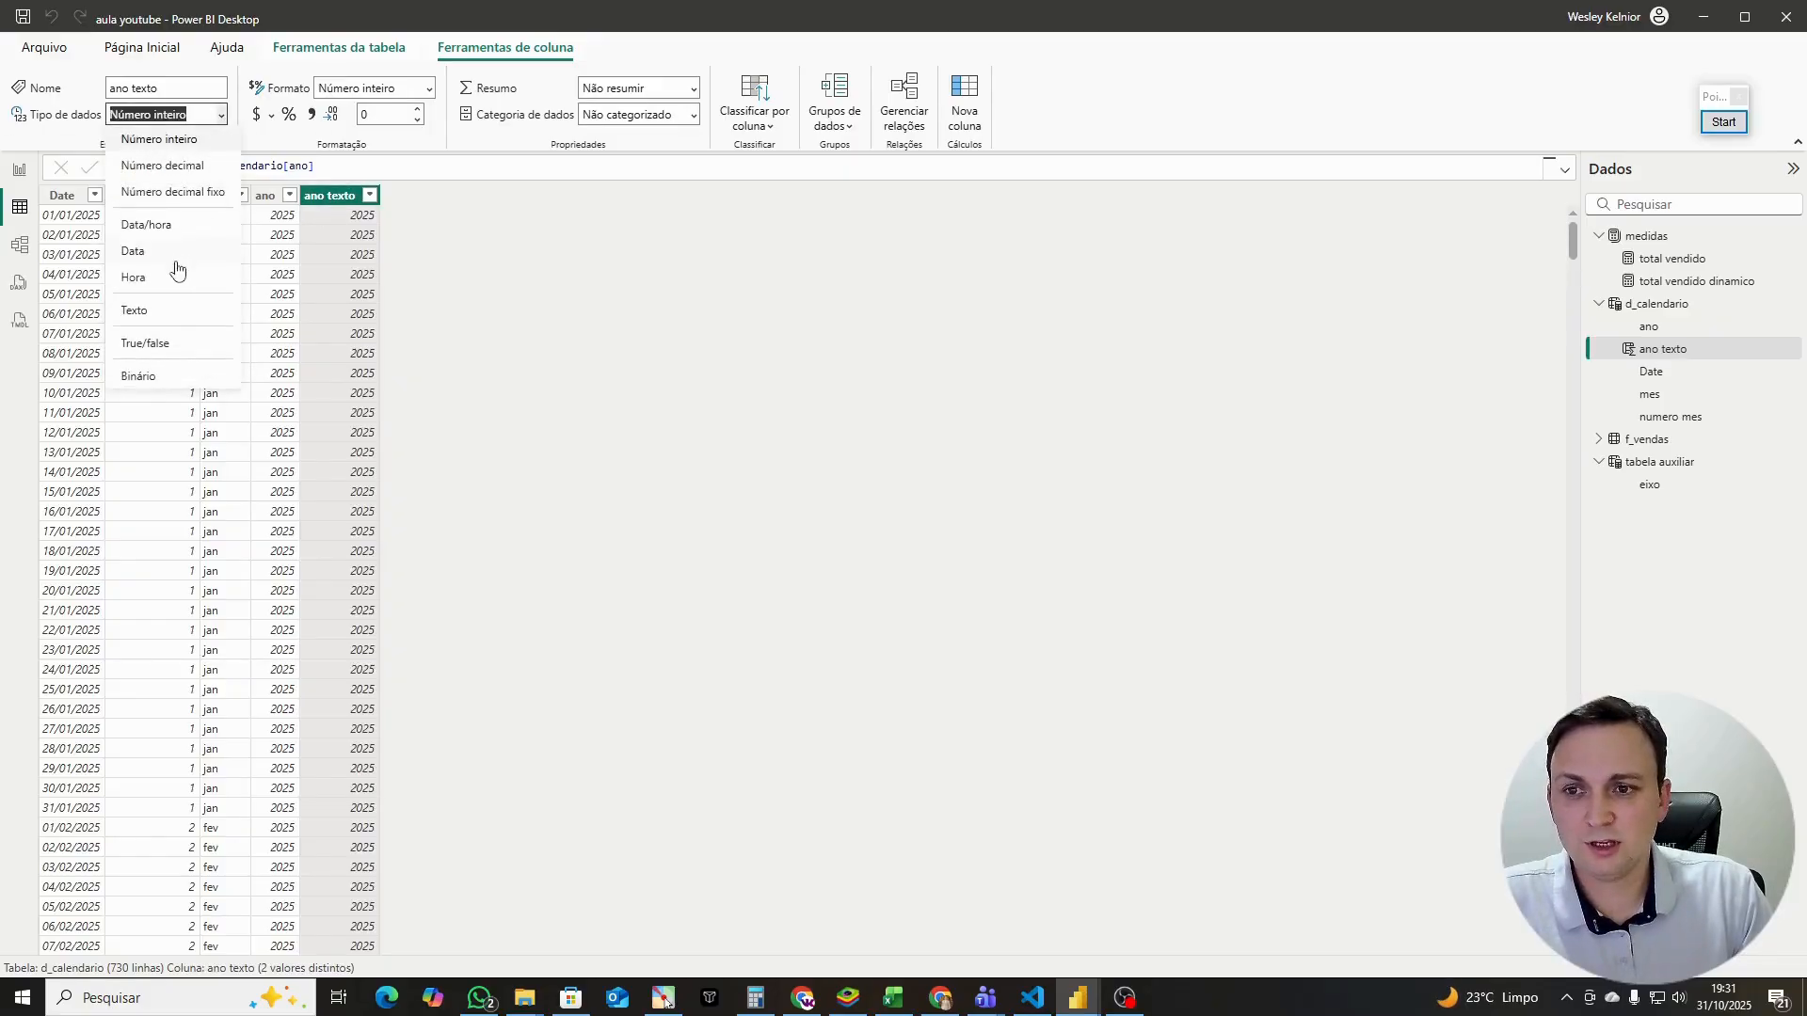
{"action": "left_click", "coordinate": [171, 312]}
{"action": "left_click", "coordinate": [374, 165]}
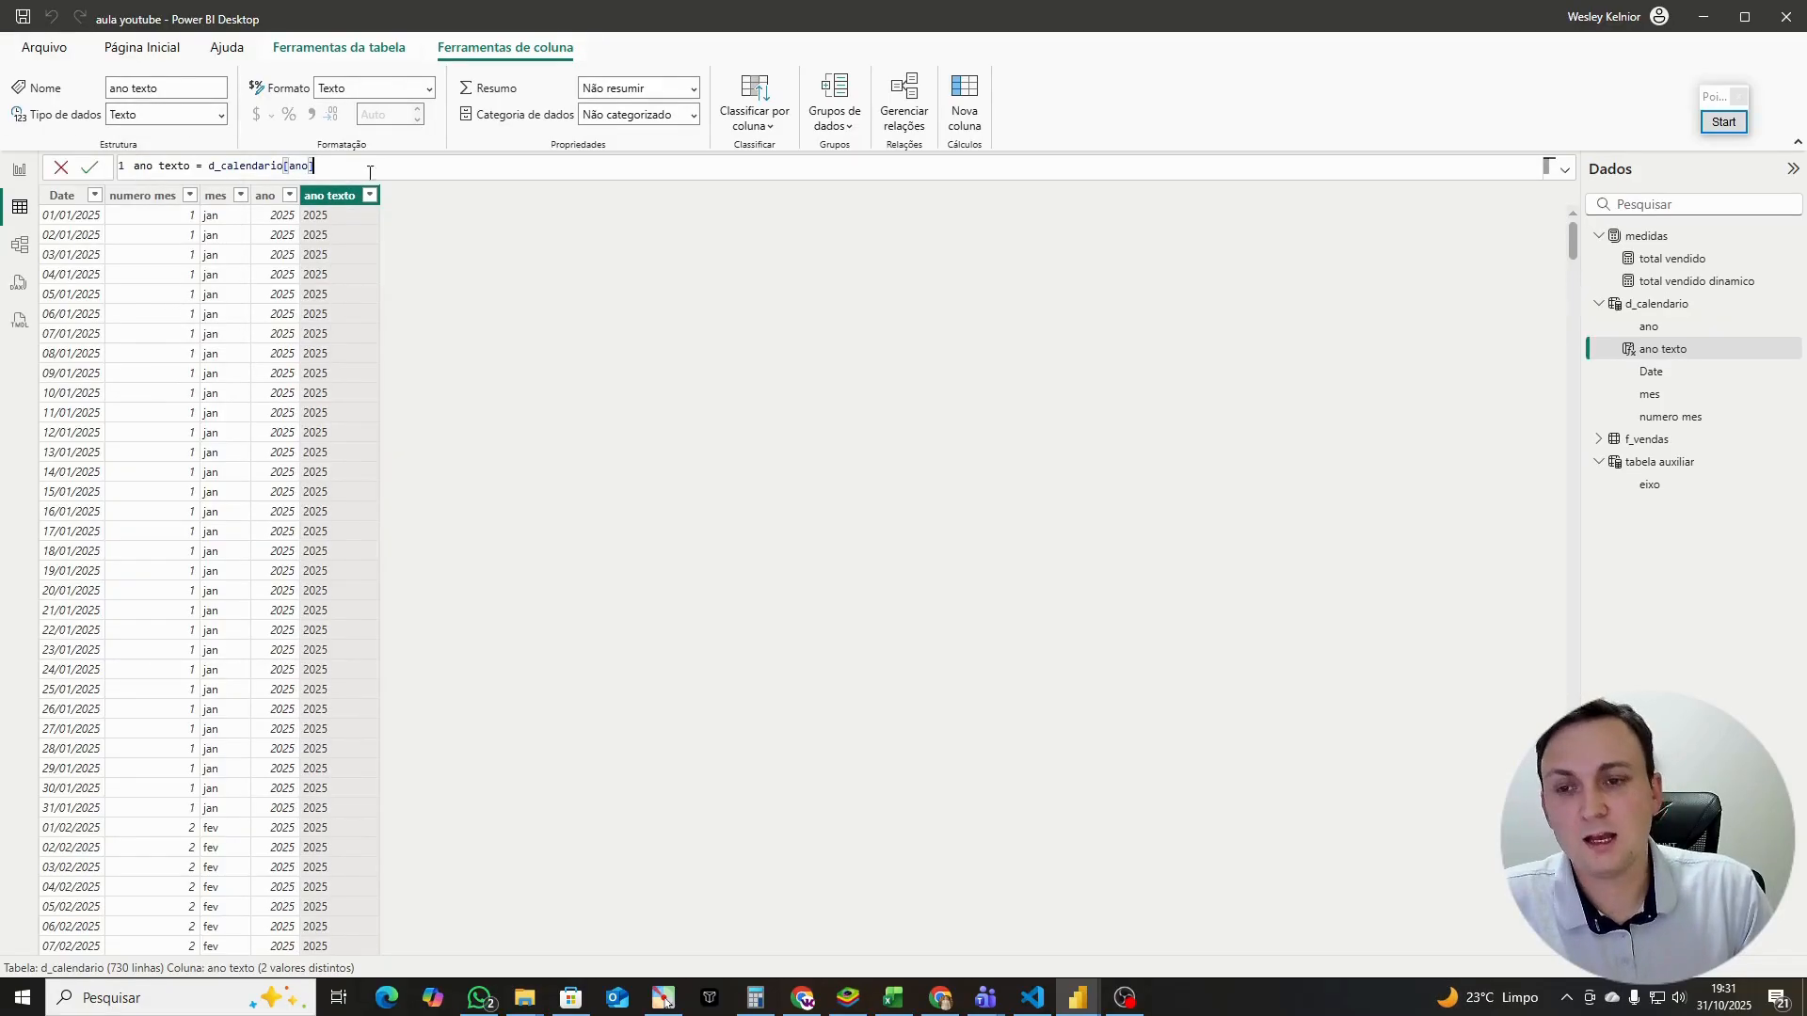
Step: Add a calculated column data texto = d_calendario[Date] to d_calendario and set its data type to Texto
{"action": "left_click", "coordinate": [965, 92]}
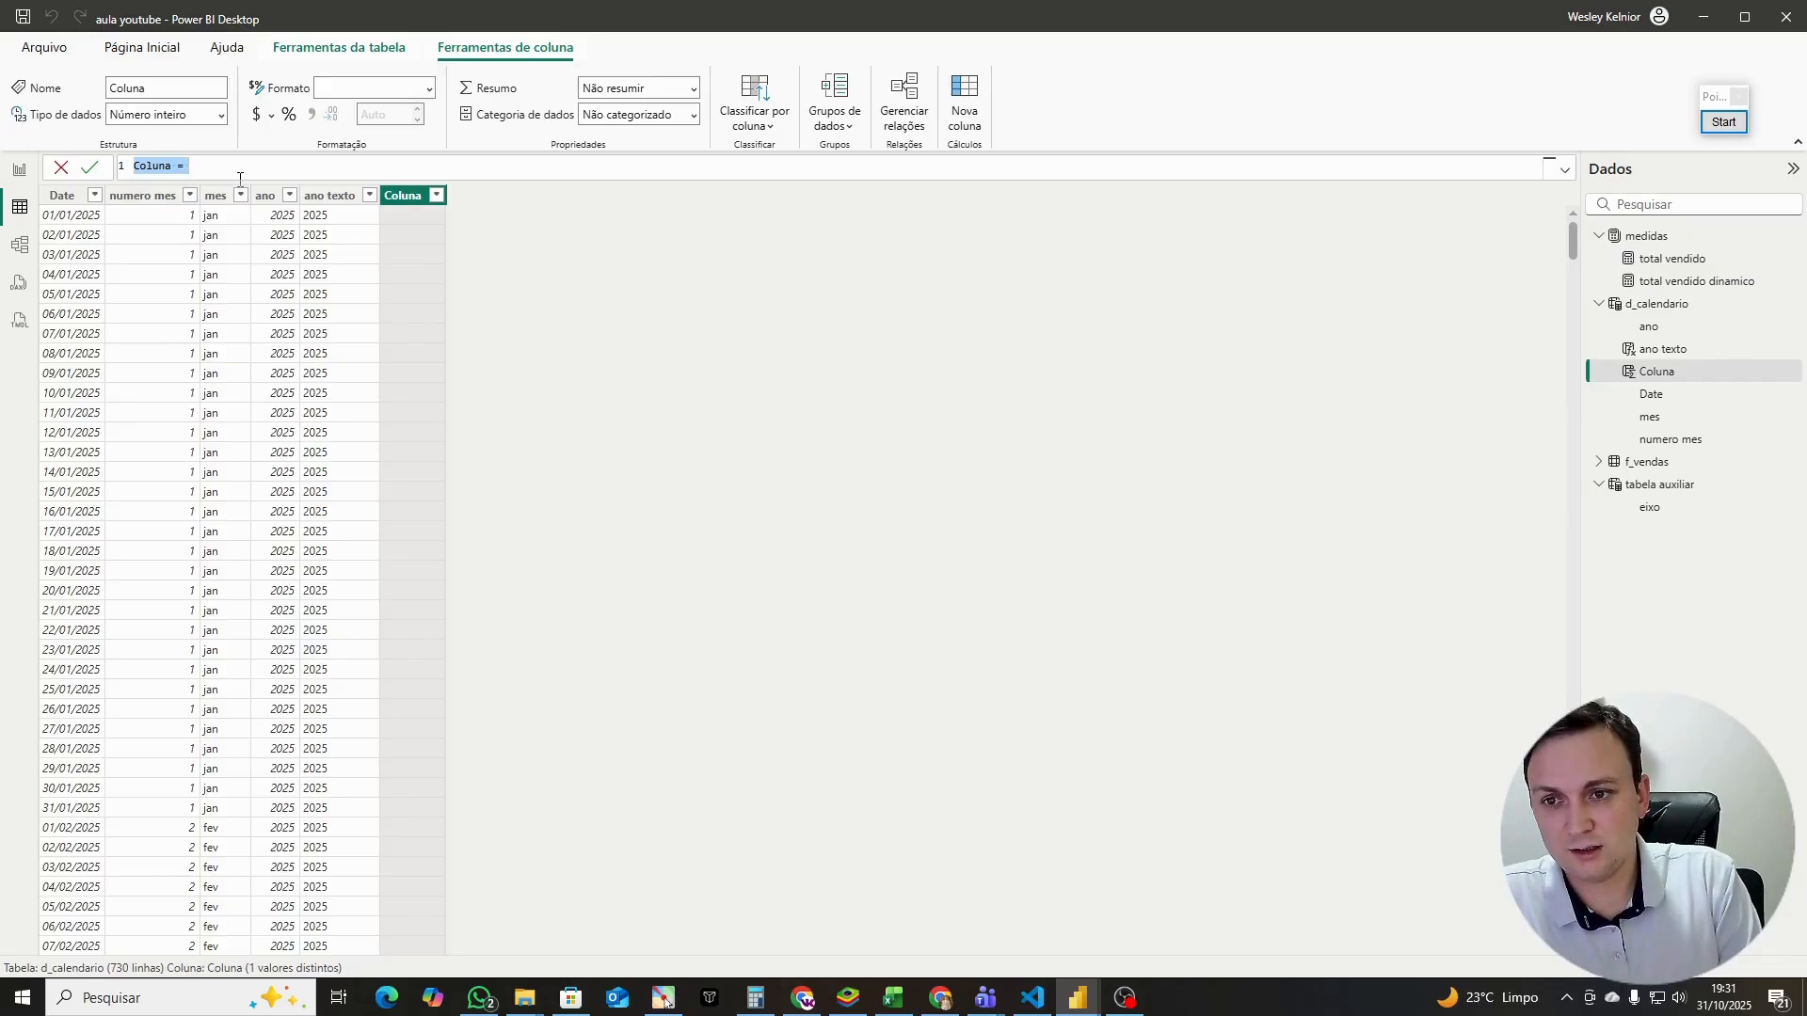
{"action": "type", "text": "data texto"}
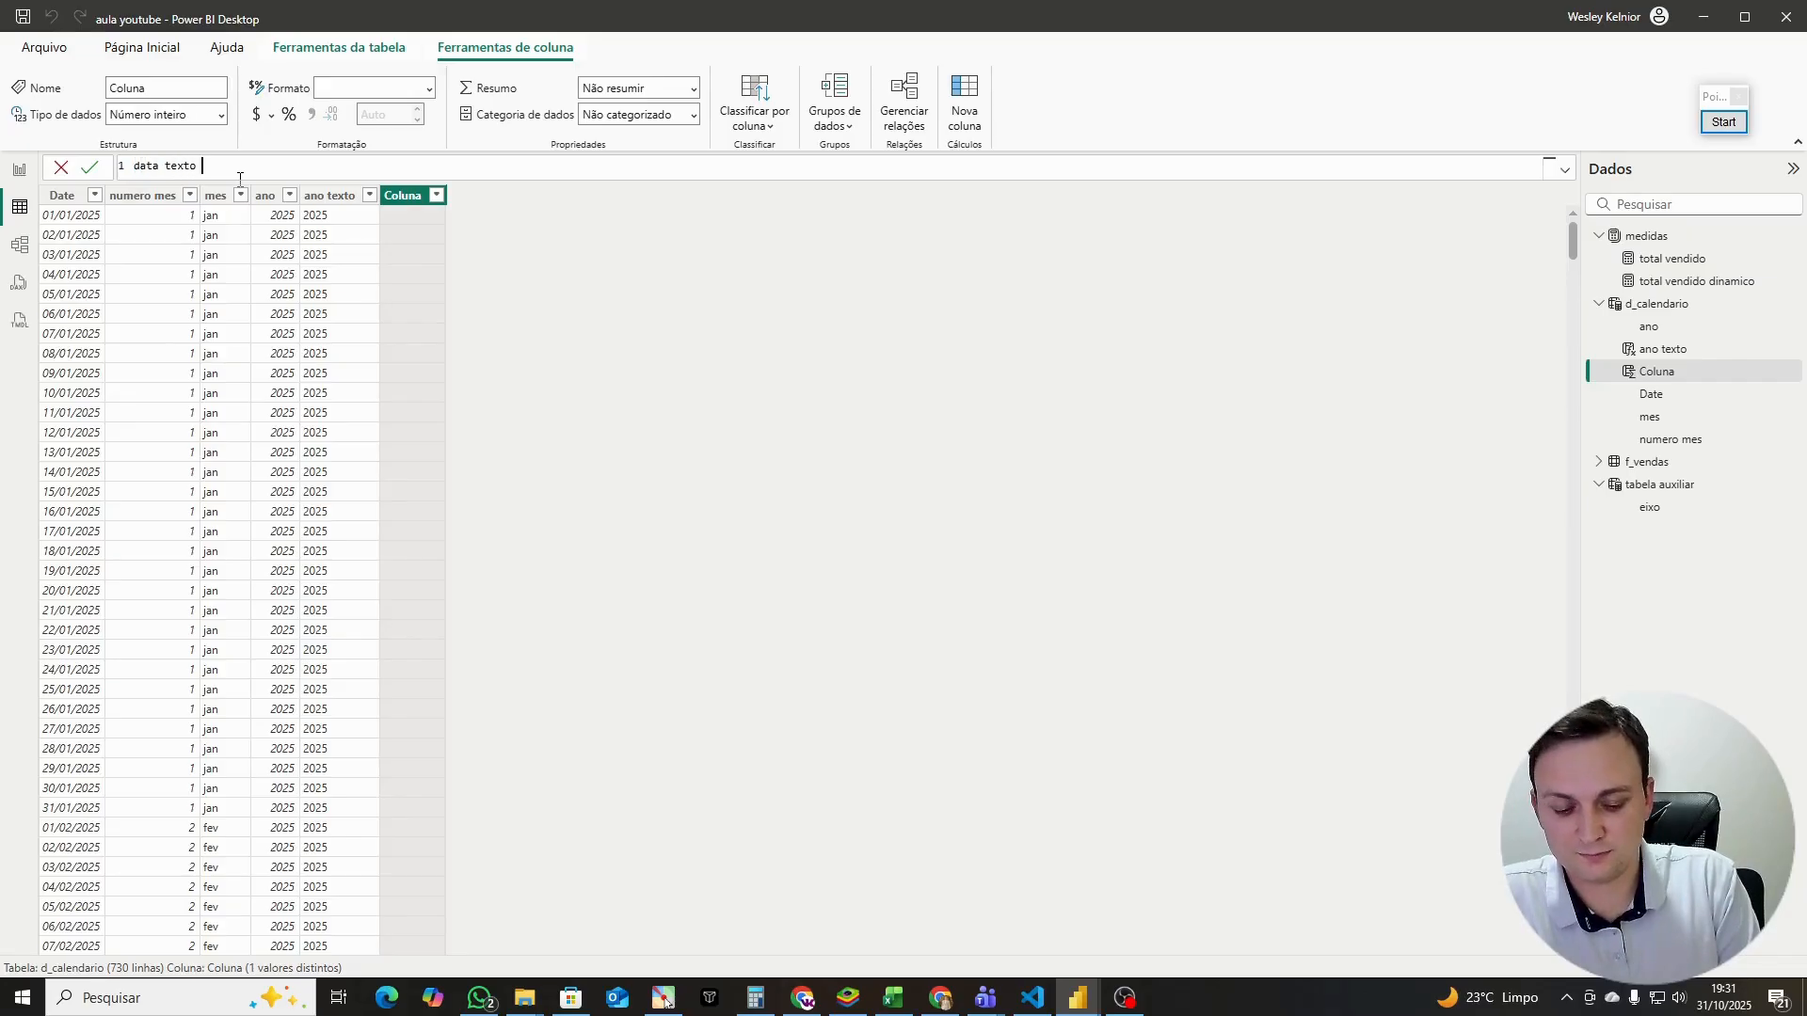
{"action": "type", "text": " = d_calendario[Date]"}
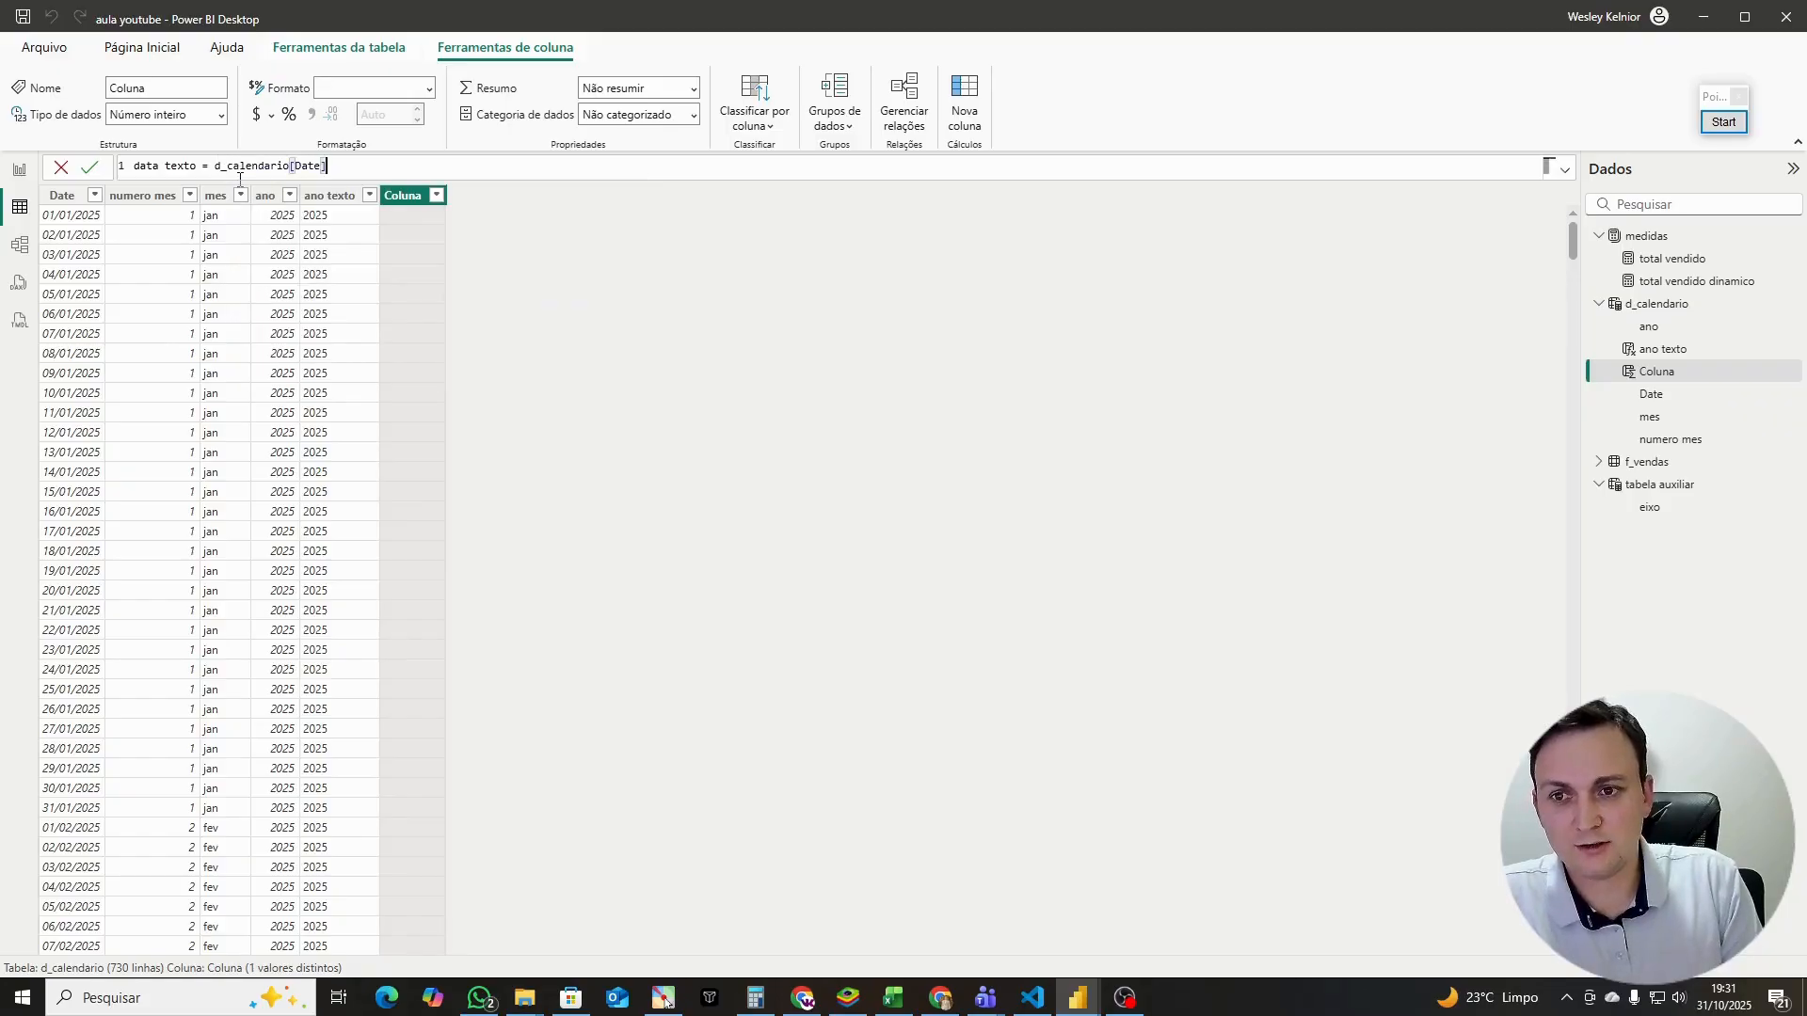
{"action": "key", "text": "Return"}
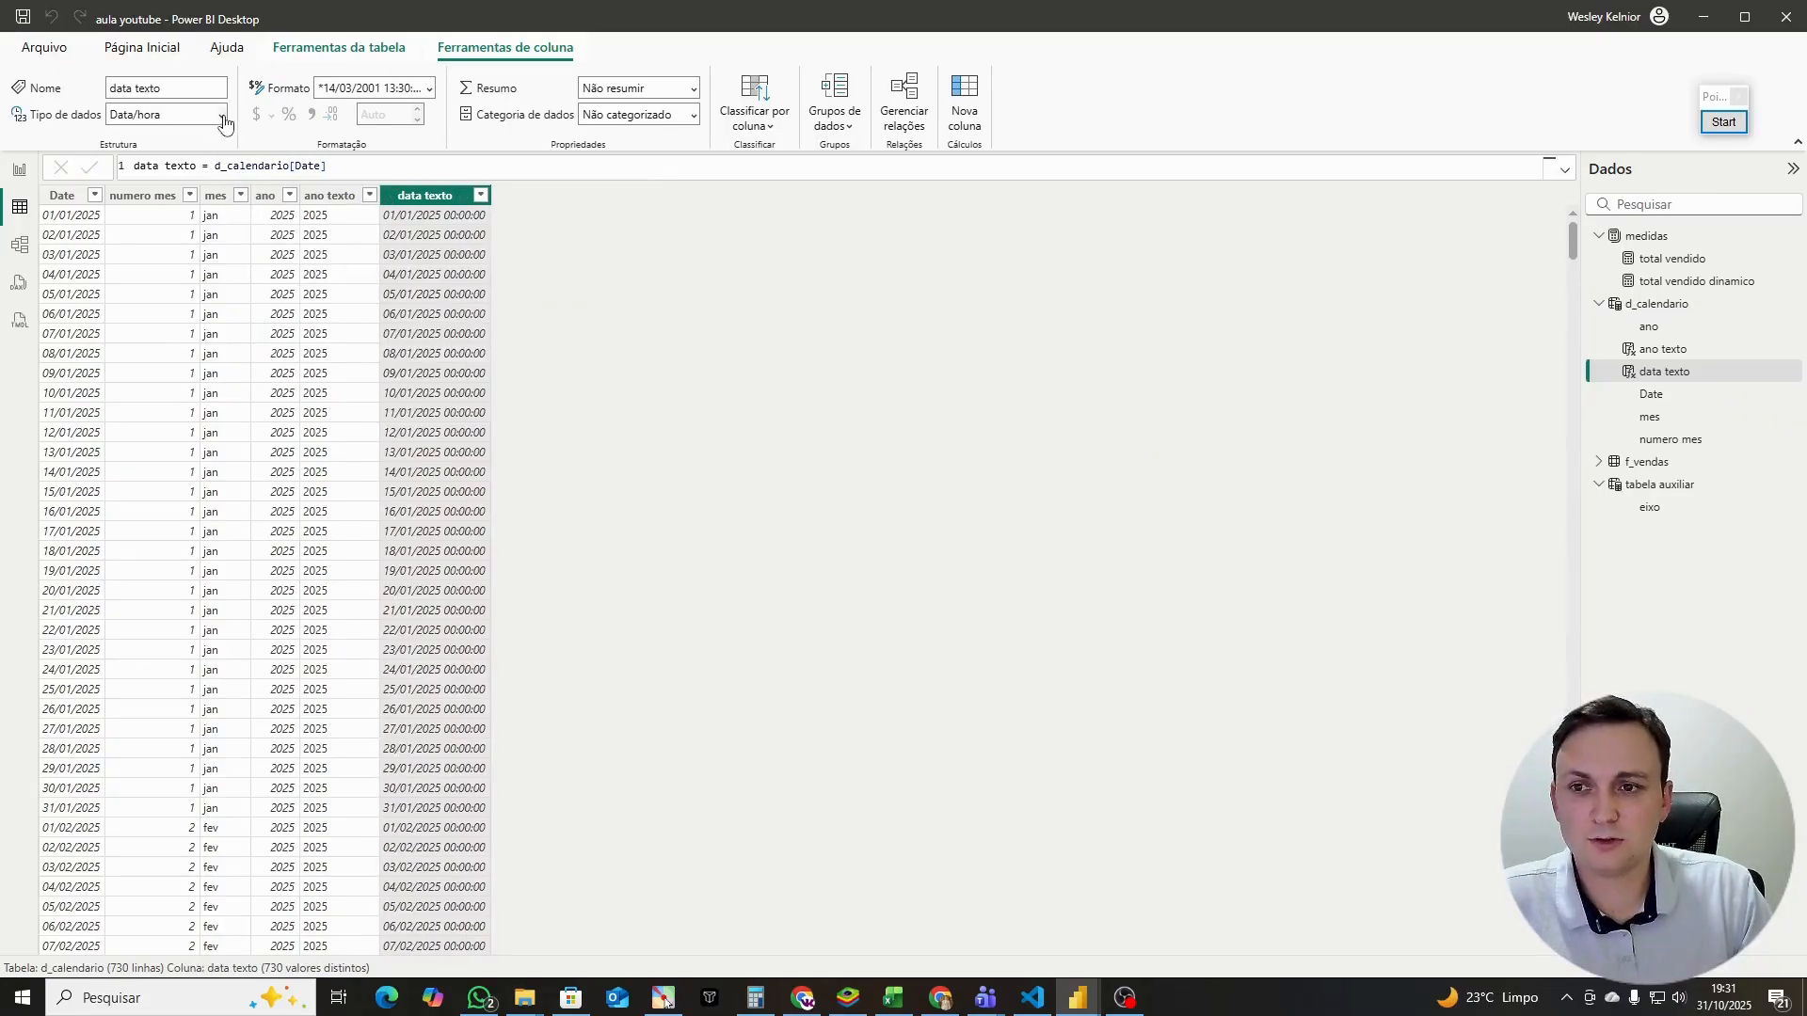
{"action": "left_click", "coordinate": [223, 117]}
{"action": "left_click", "coordinate": [153, 311]}
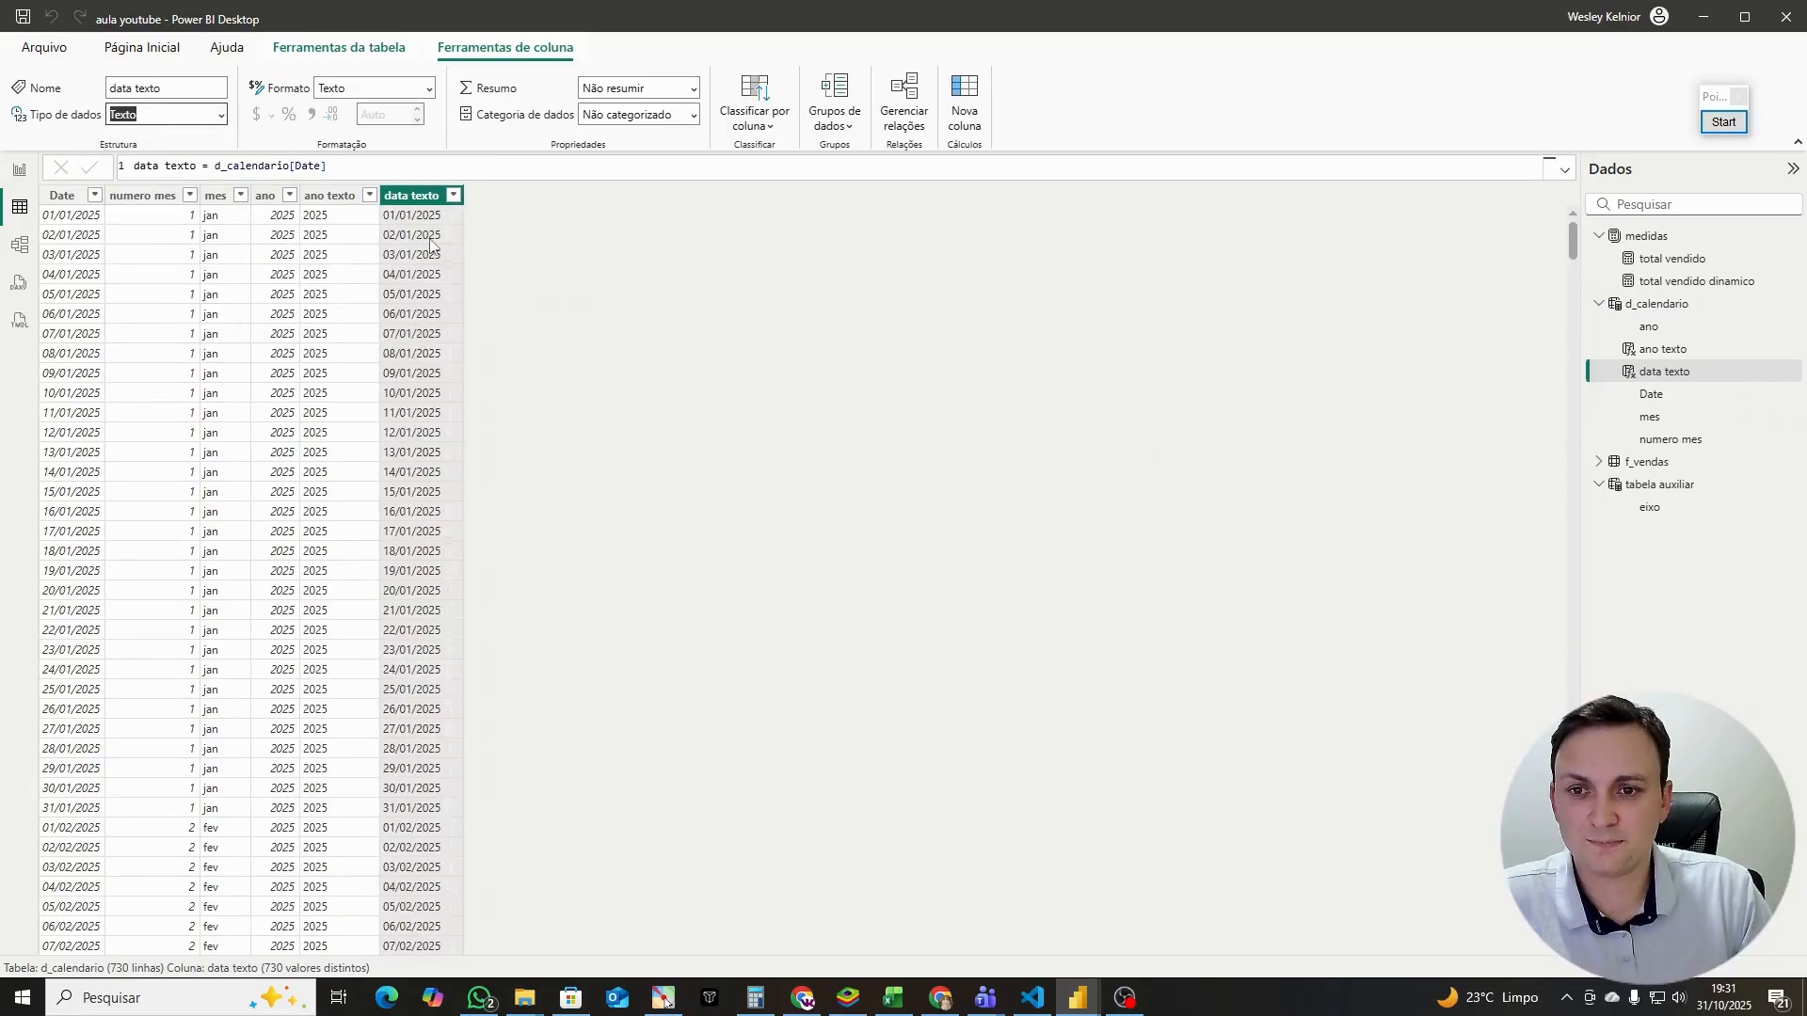
{"action": "left_click", "coordinate": [682, 301]}
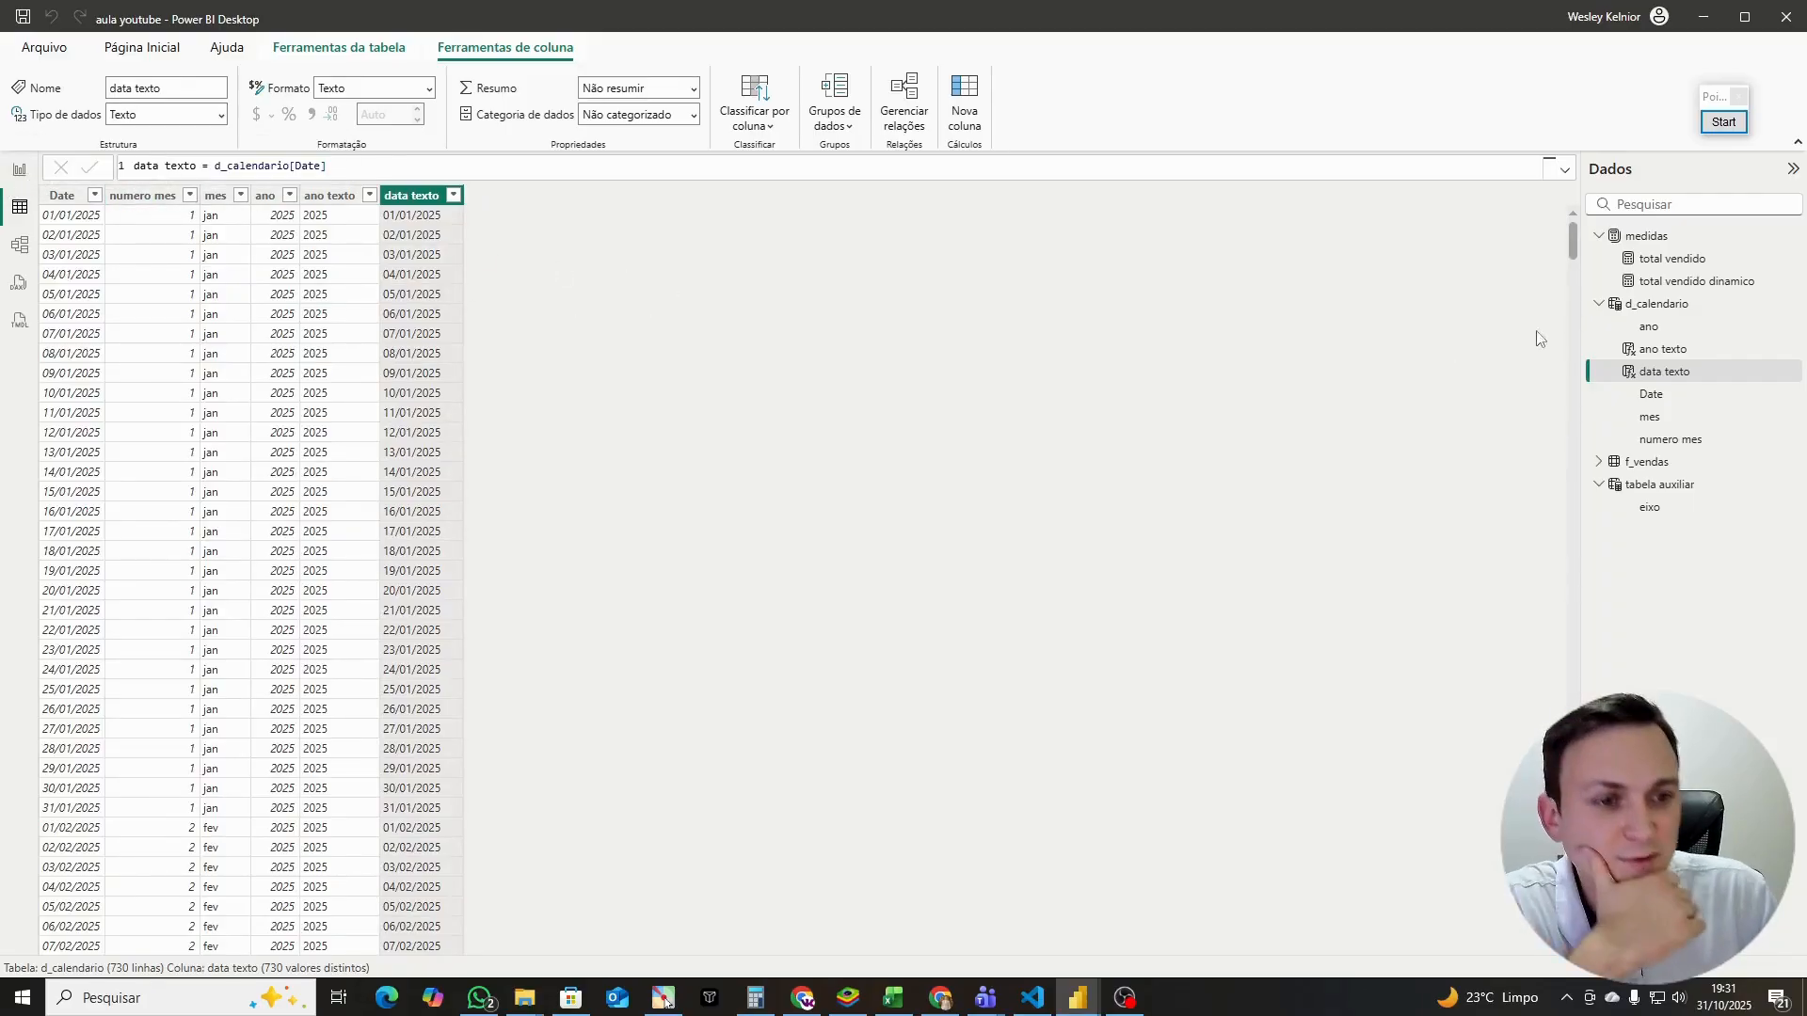
Step: Open tabela auxiliar in the table view
{"action": "left_click", "coordinate": [1672, 486]}
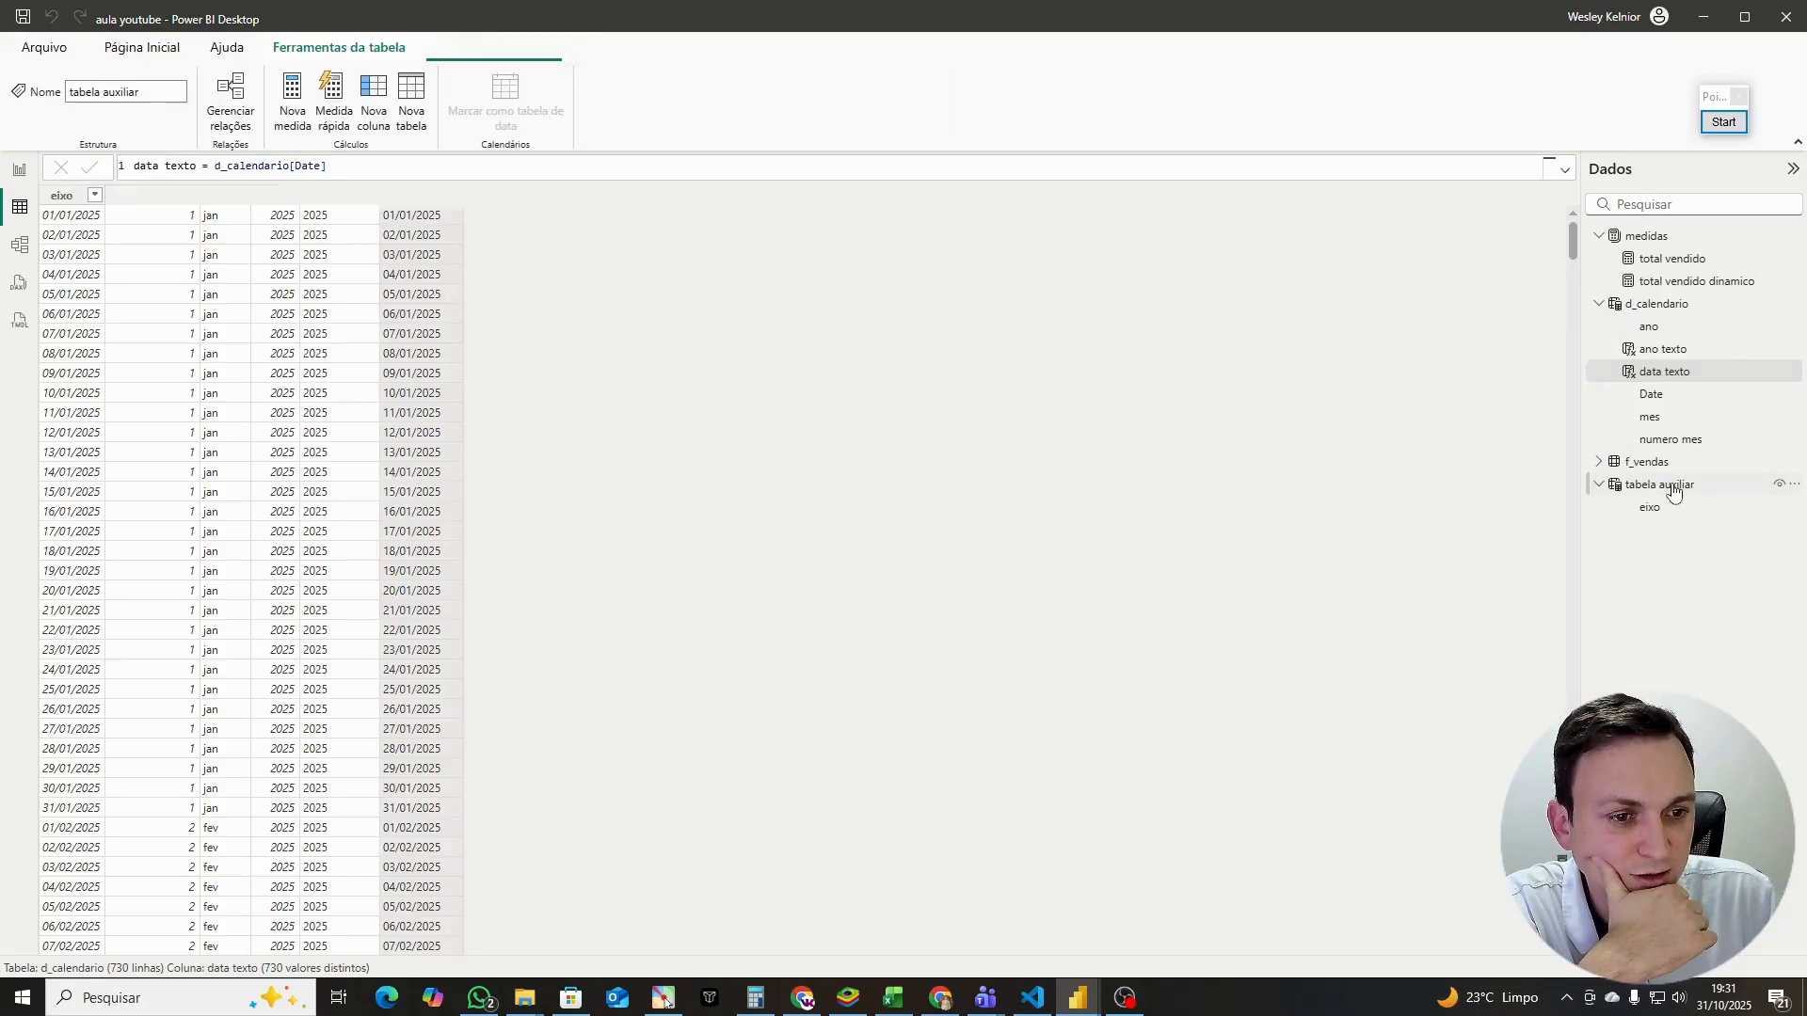
Step: In the tabela auxiliar formula, replace d_calendario[ano] with d_calendario[ano texto] and d_calendario[Date] with d_calendario[data texto]
{"action": "double_click", "coordinate": [306, 235]}
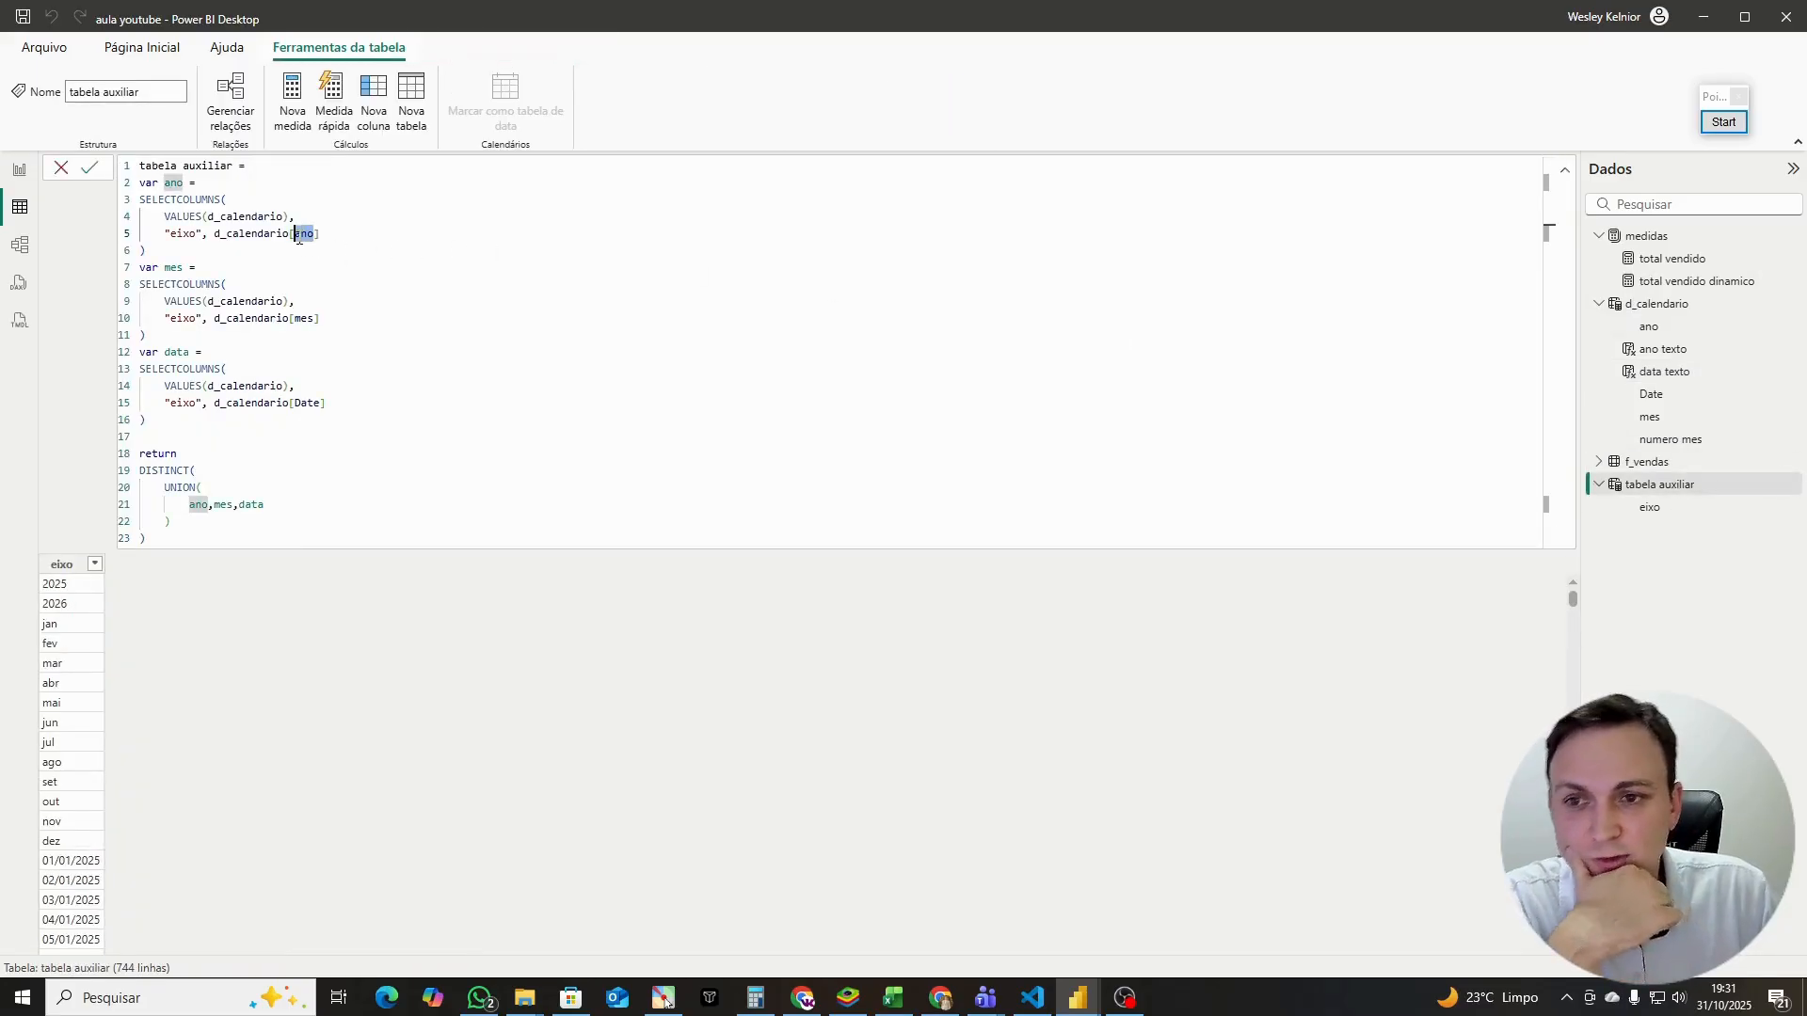
{"action": "type", "text": "anot"}
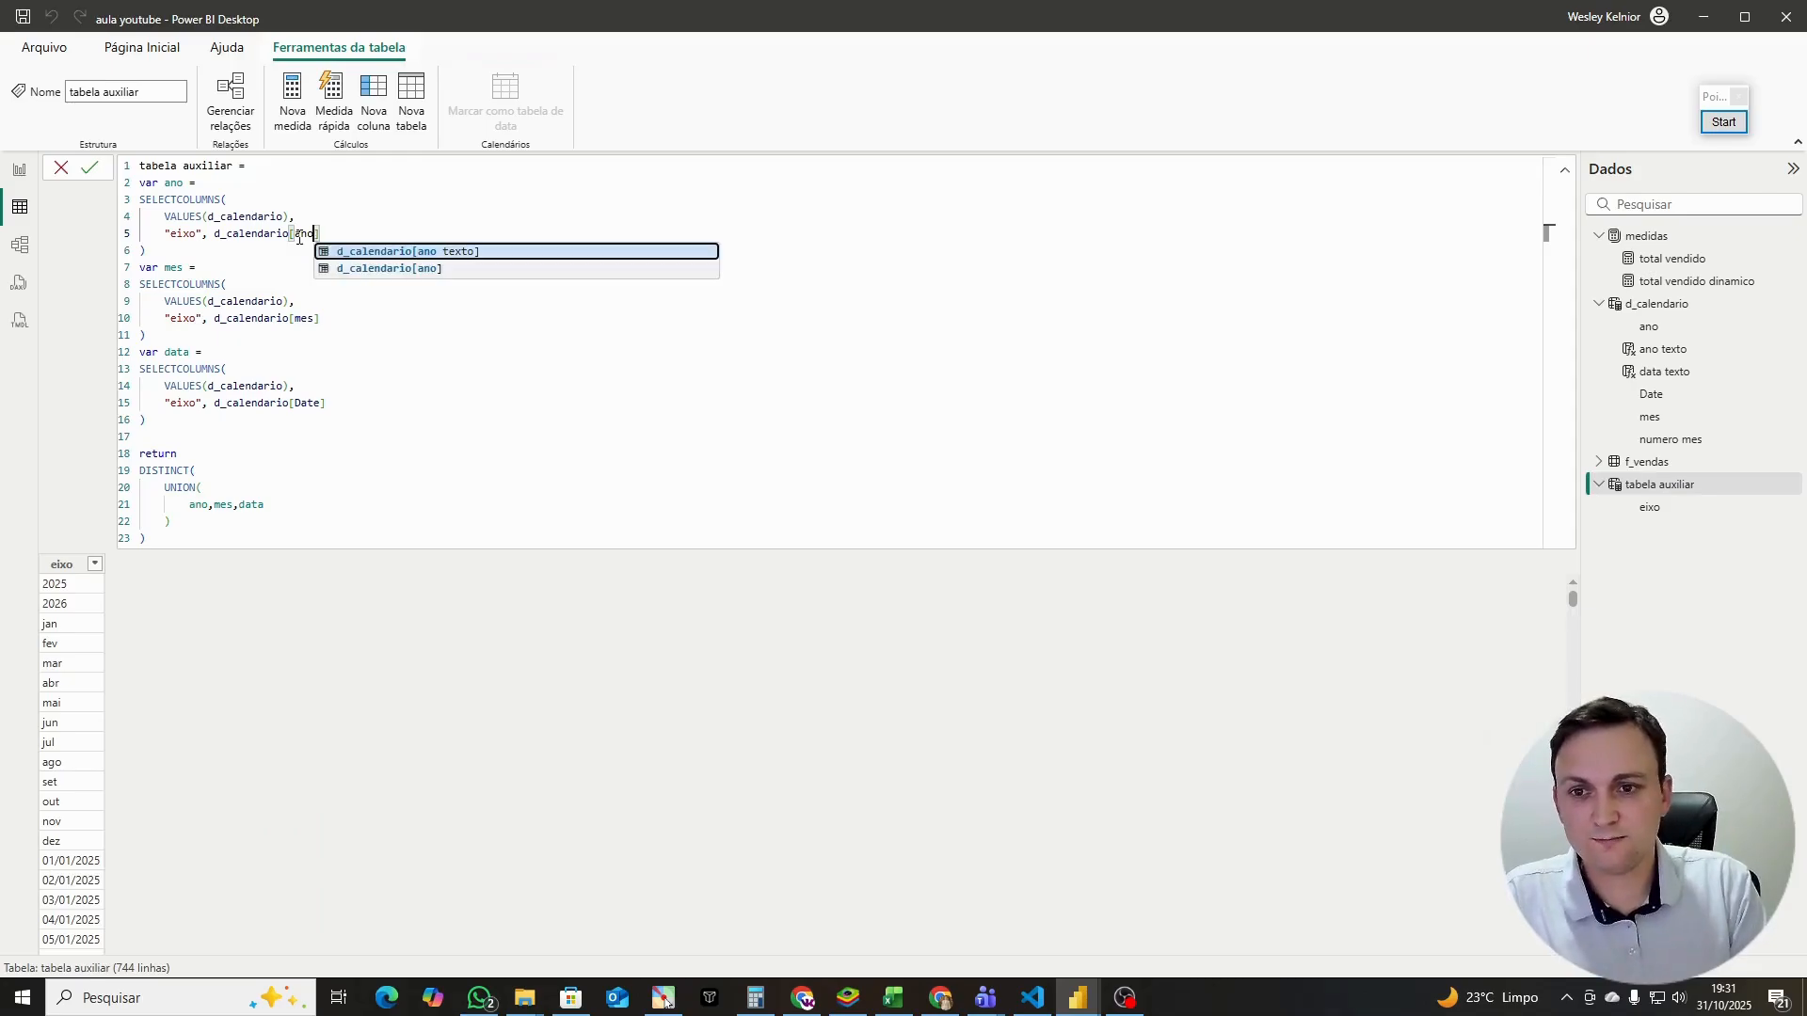
{"action": "key", "text": "Tab"}
{"action": "double_click", "coordinate": [303, 320]}
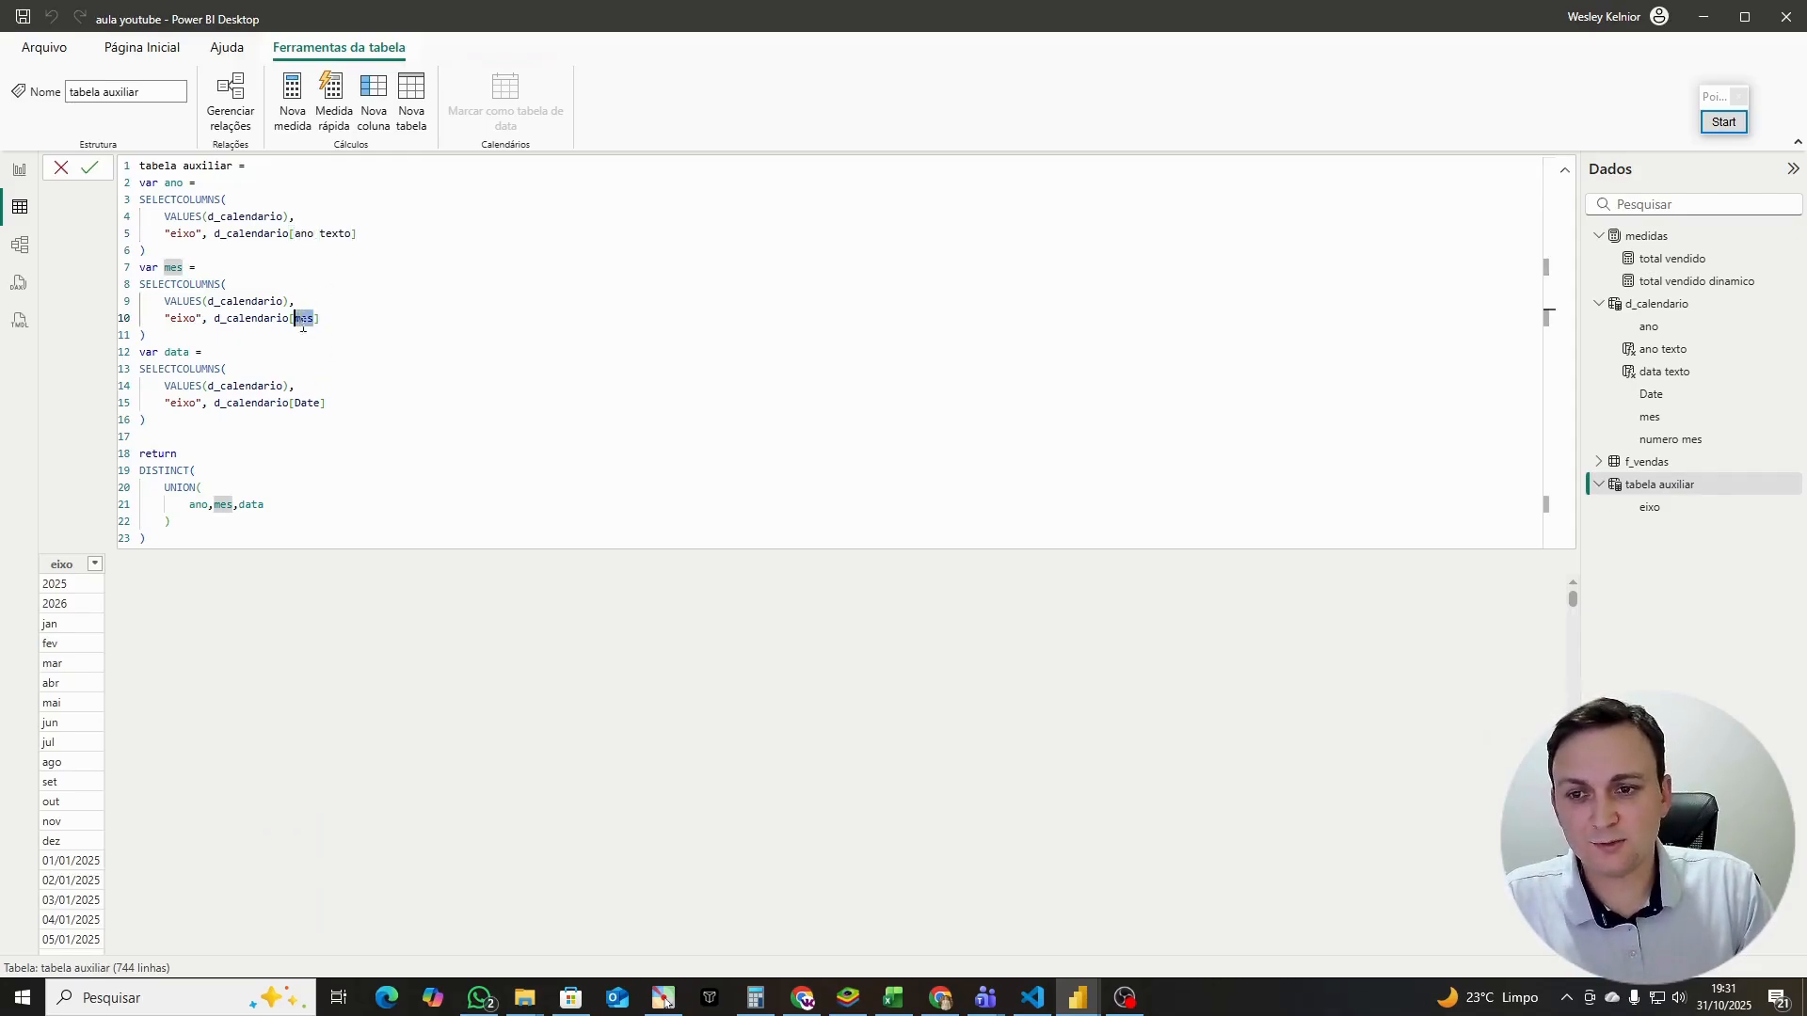
{"action": "double_click", "coordinate": [318, 404]}
{"action": "type", "text": "datat"}
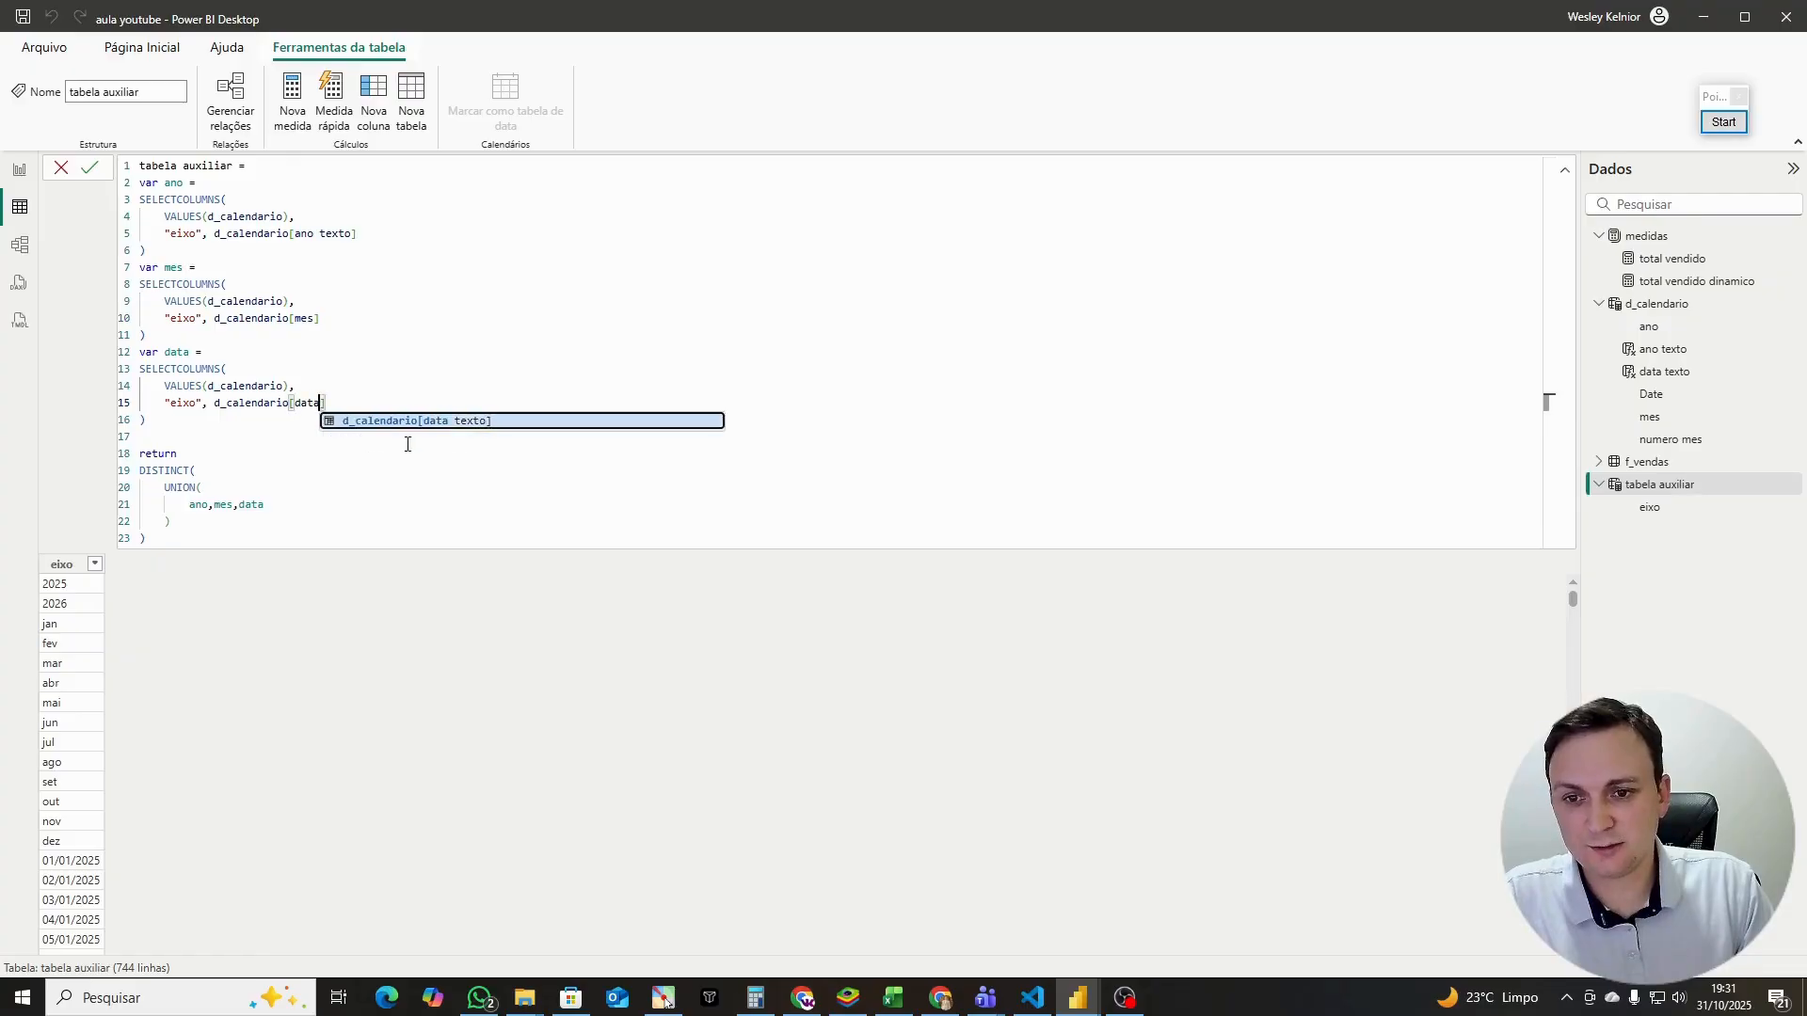
{"action": "key", "text": "Tab"}
{"action": "key", "text": "Return"}
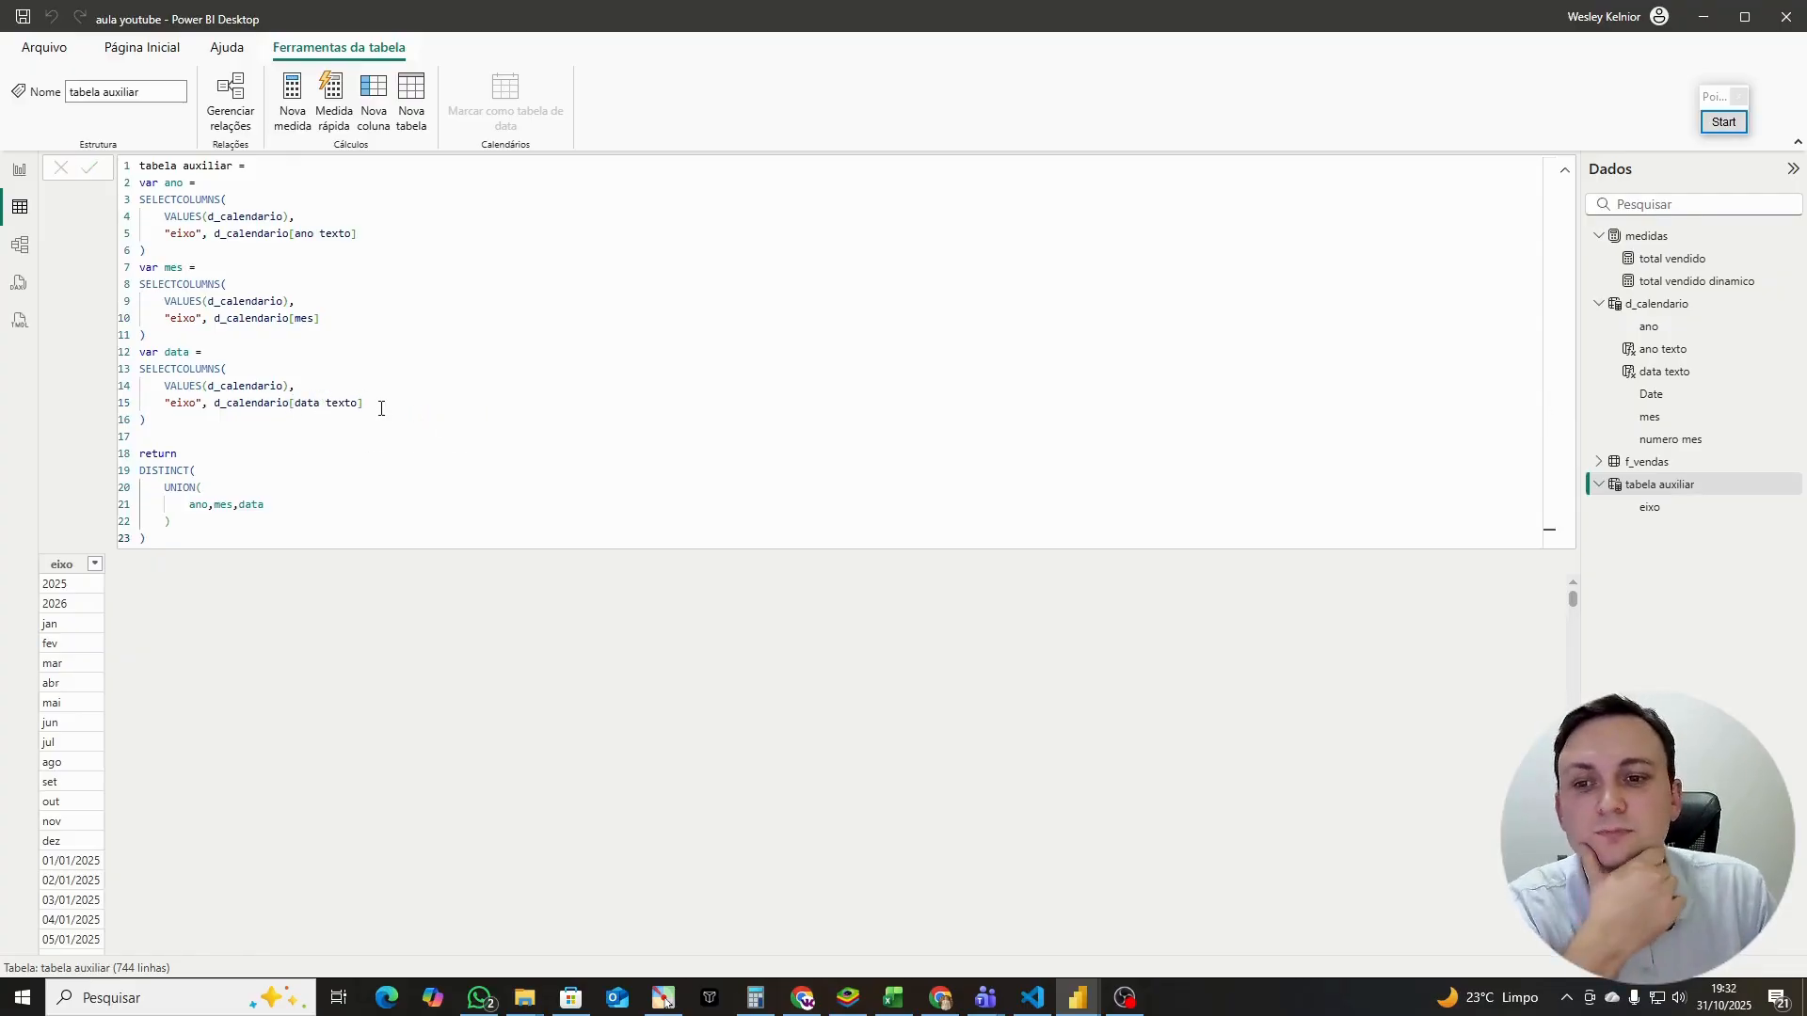
Step: In the report's total vendido dinamico measure, change the TREATAS target column to d_calendario[ano texto]
{"action": "left_click", "coordinate": [19, 169]}
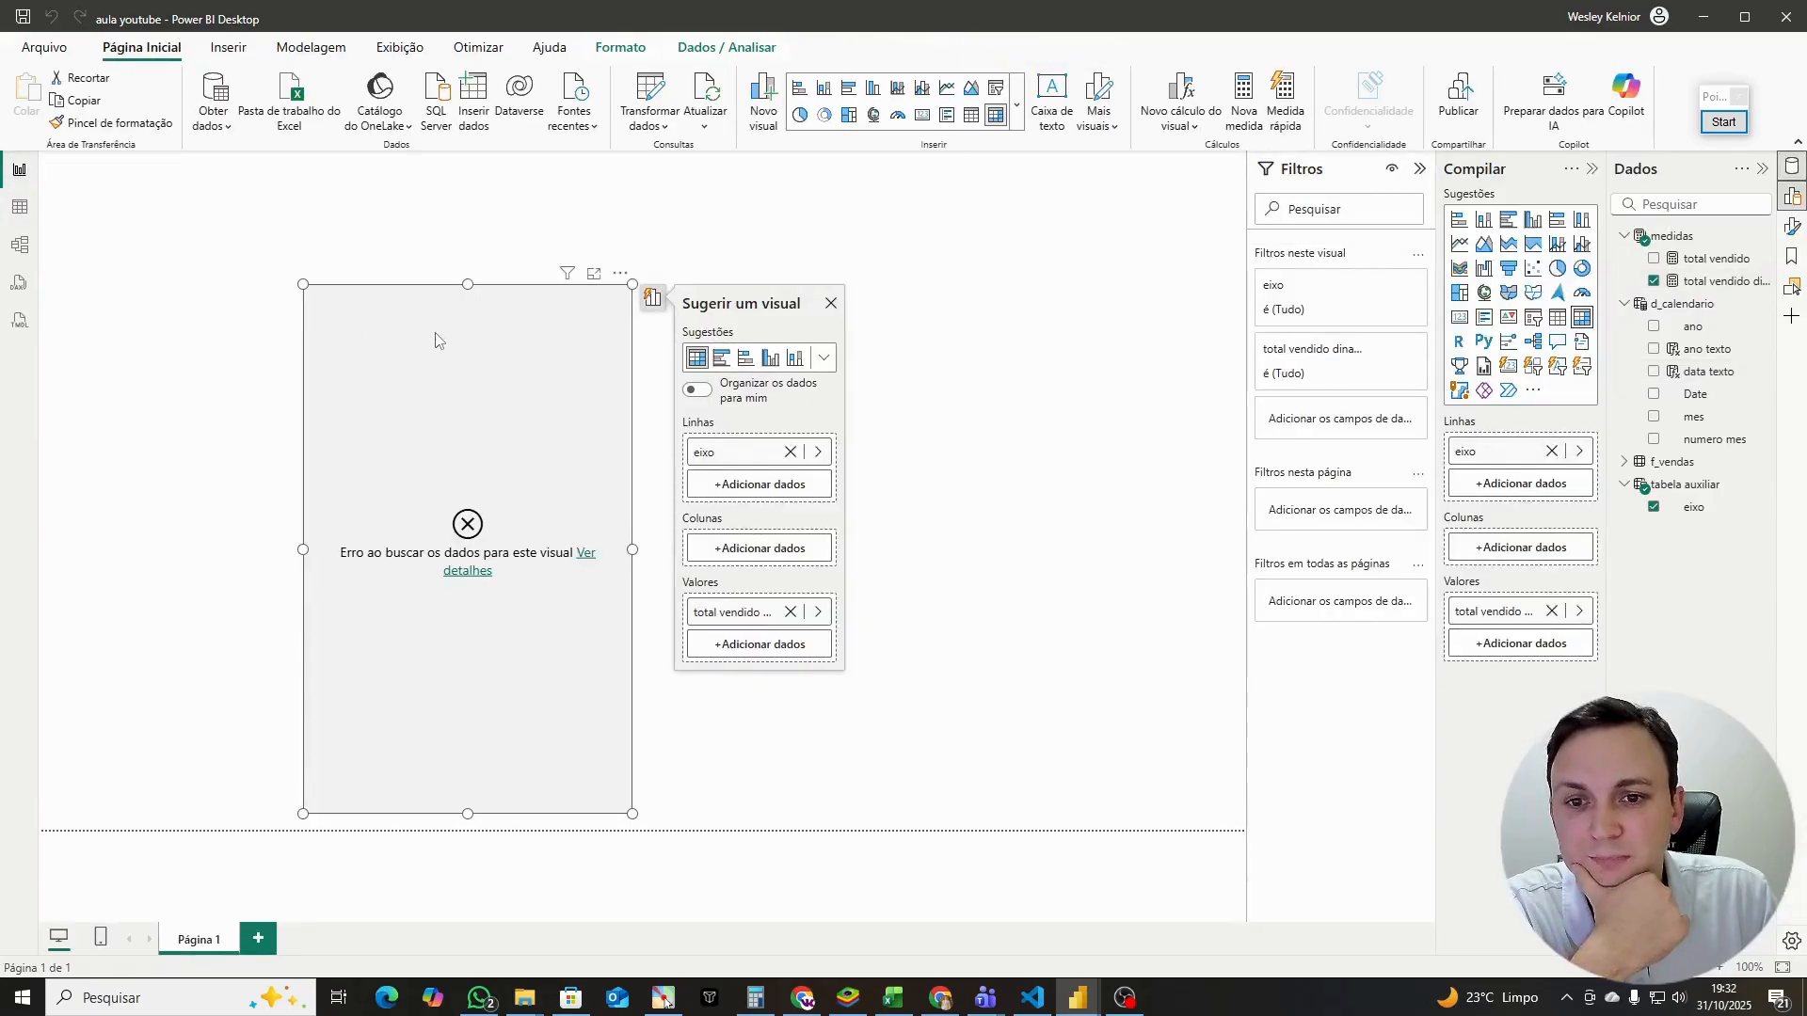
{"action": "left_click", "coordinate": [1714, 282]}
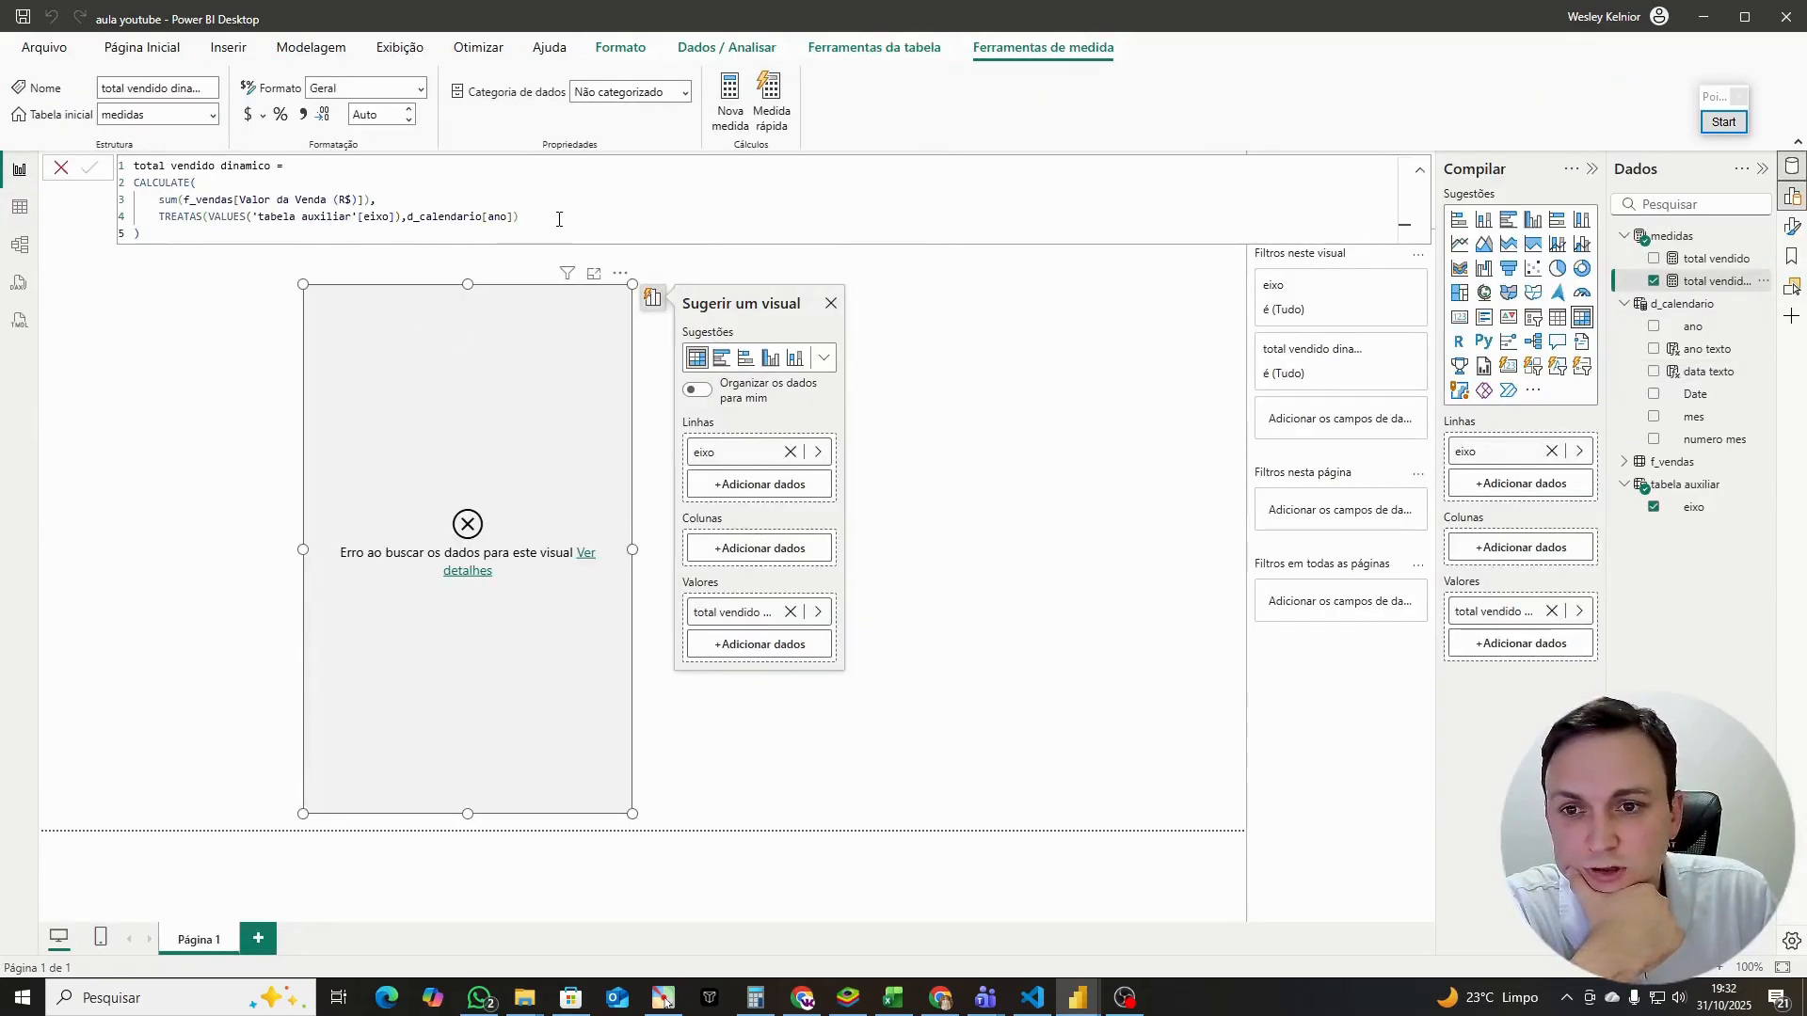
{"action": "left_click_drag", "start_coordinate": [509, 220], "coordinate": [489, 215]}
{"action": "type", "text": "ano texto"}
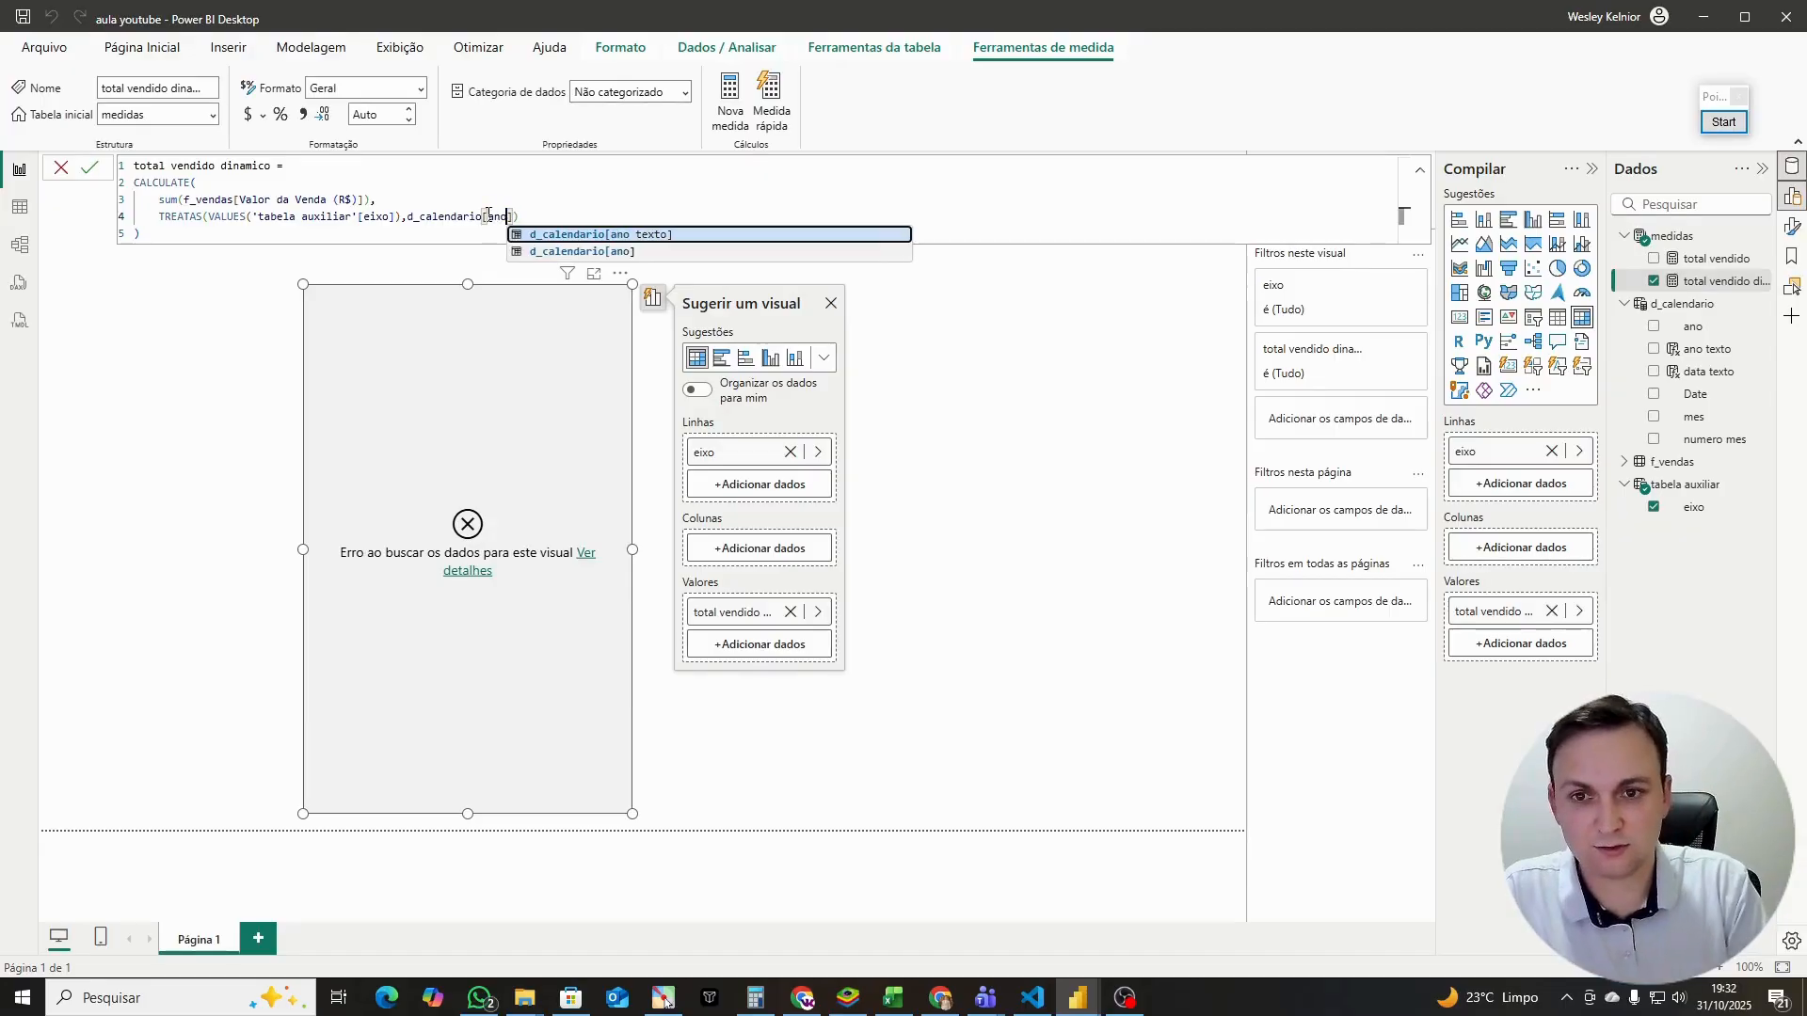
{"action": "key", "text": "Tab"}
{"action": "key", "text": "Return"}
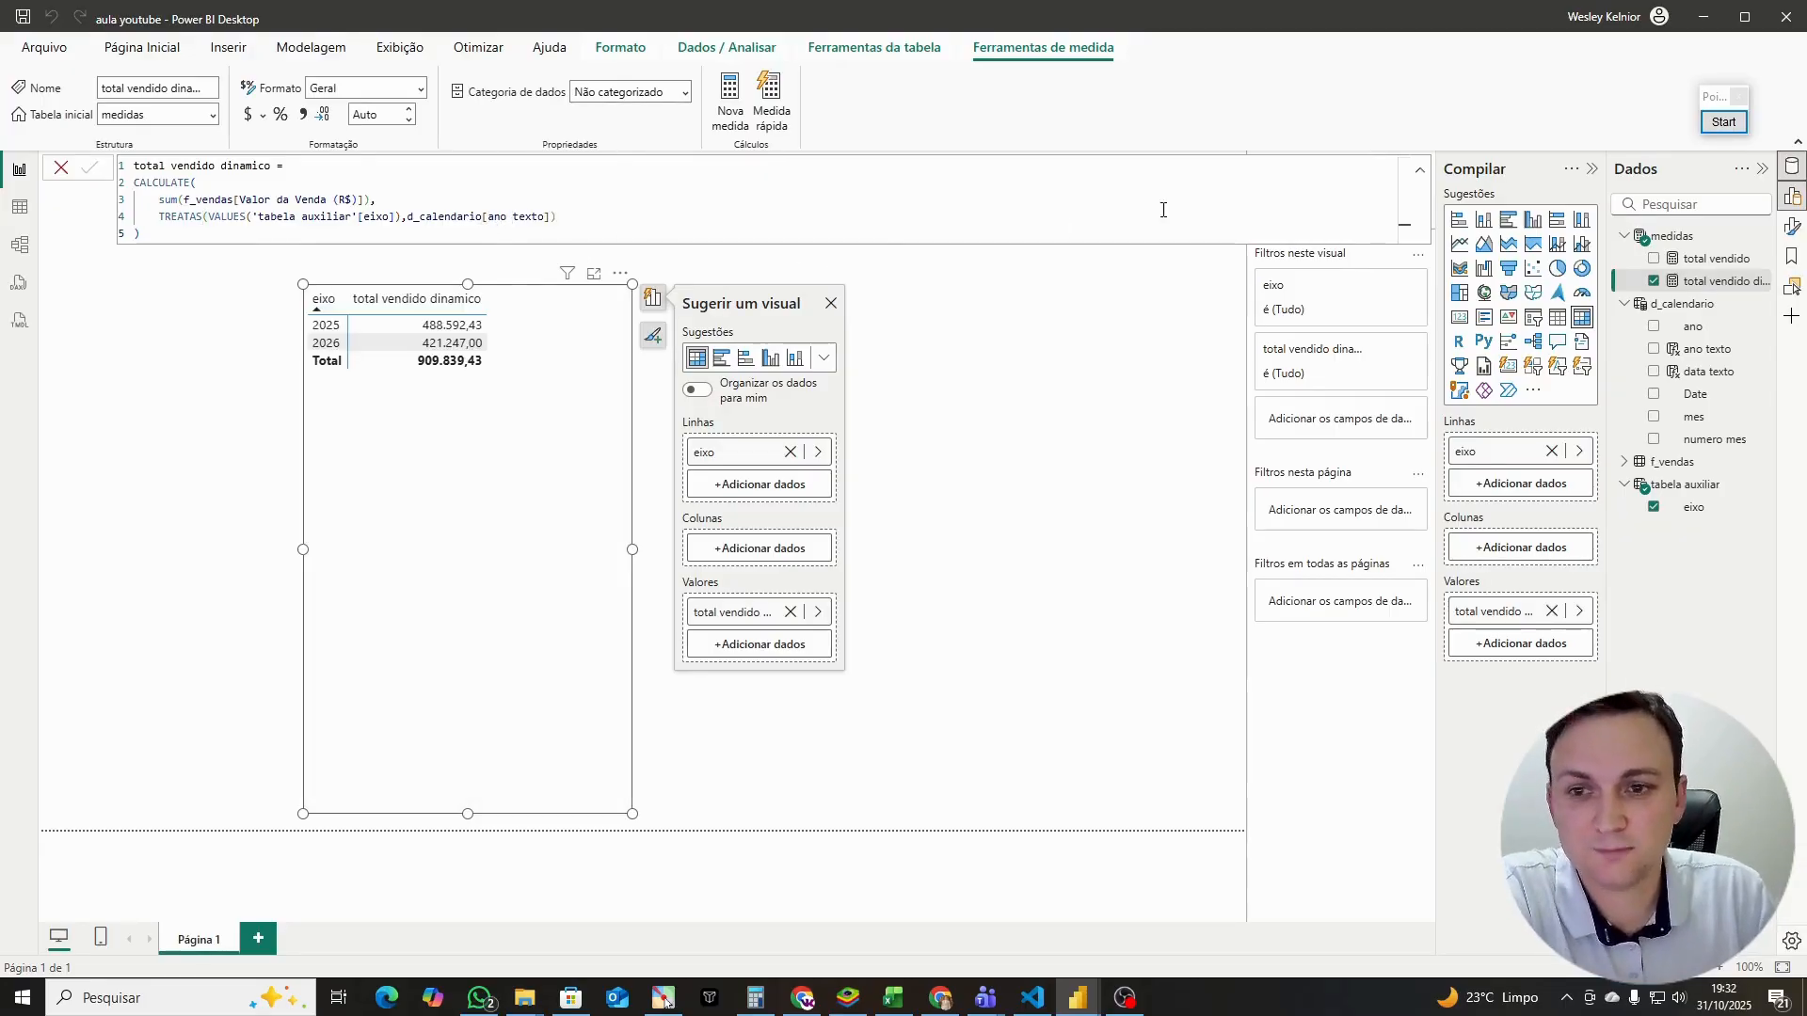
Step: Temporarily annotate the screen: circle [ano texto] in the formula, point an arrow at the matrix rows, and circle the eixo header
{"action": "left_click", "coordinate": [1723, 122]}
{"action": "mouse_move", "coordinate": [541, 198]}
{"action": "left_mouse_down"}
{"action": "mouse_move", "coordinate": [478, 235]}
{"action": "mouse_move", "coordinate": [543, 208]}
{"action": "left_mouse_up"}
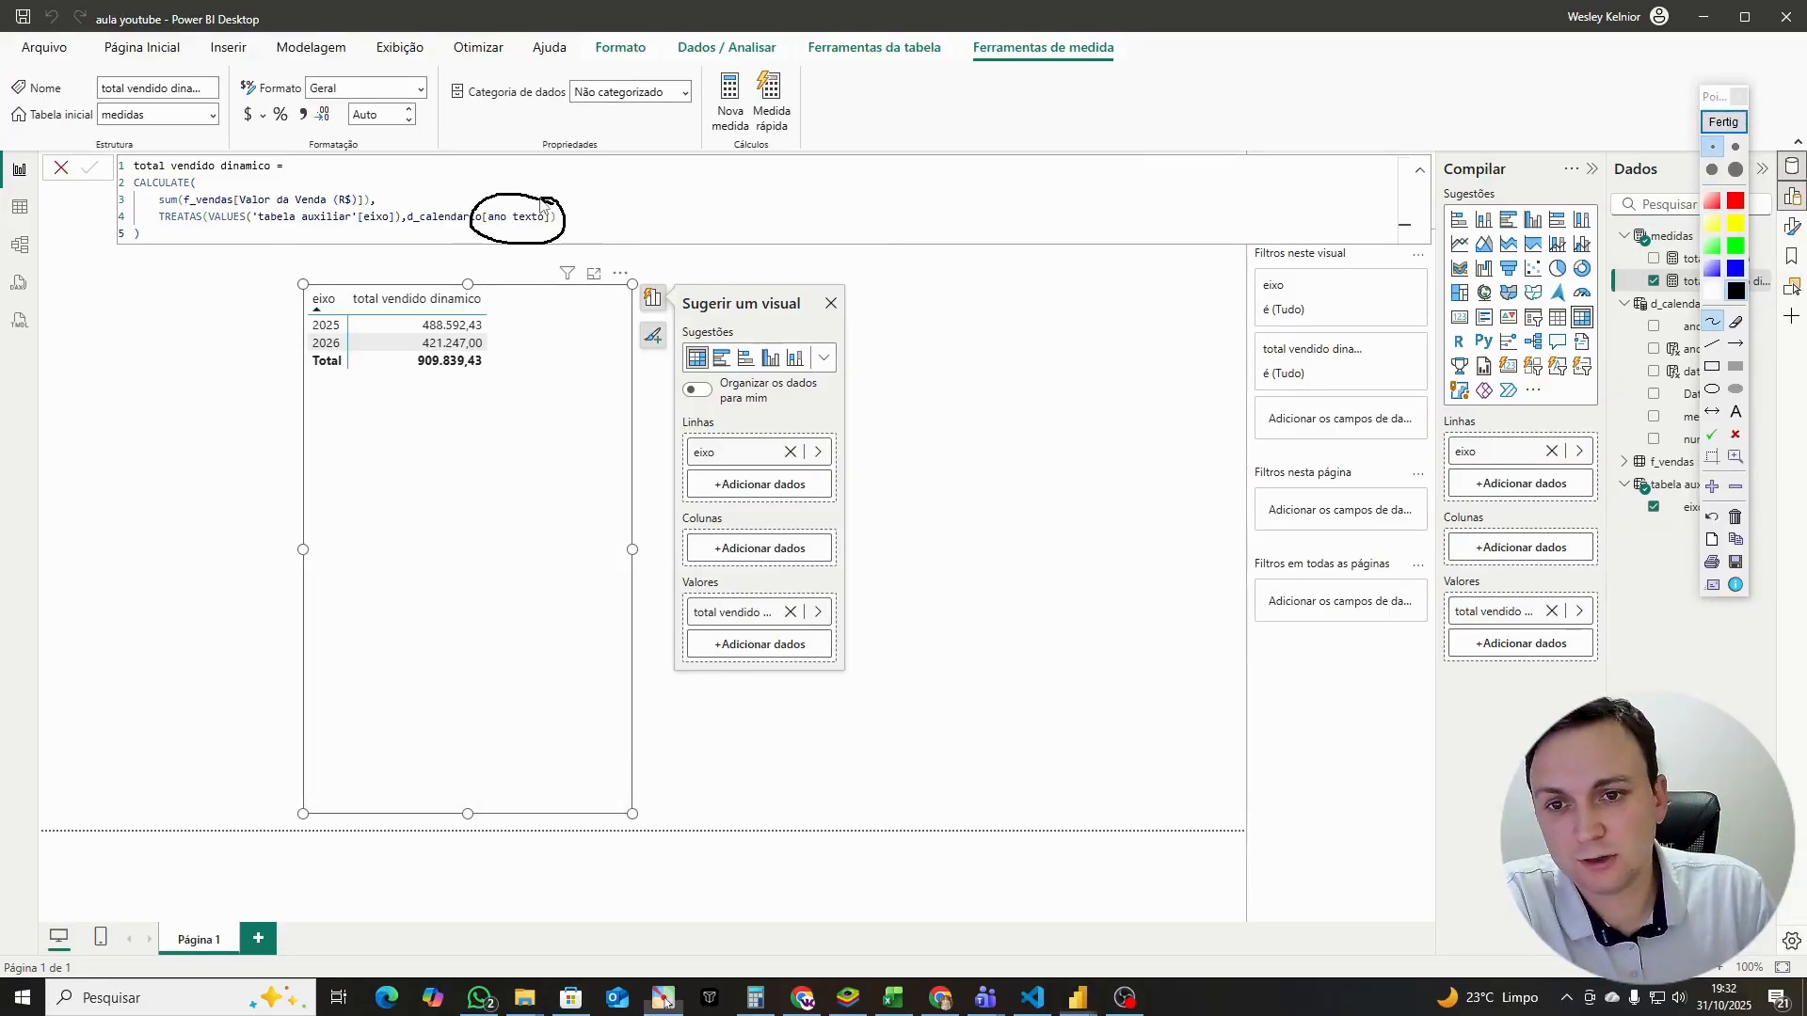
{"action": "left_click_drag", "start_coordinate": [584, 329], "coordinate": [558, 328]}
{"action": "left_click_drag", "start_coordinate": [551, 304], "coordinate": [542, 339]}
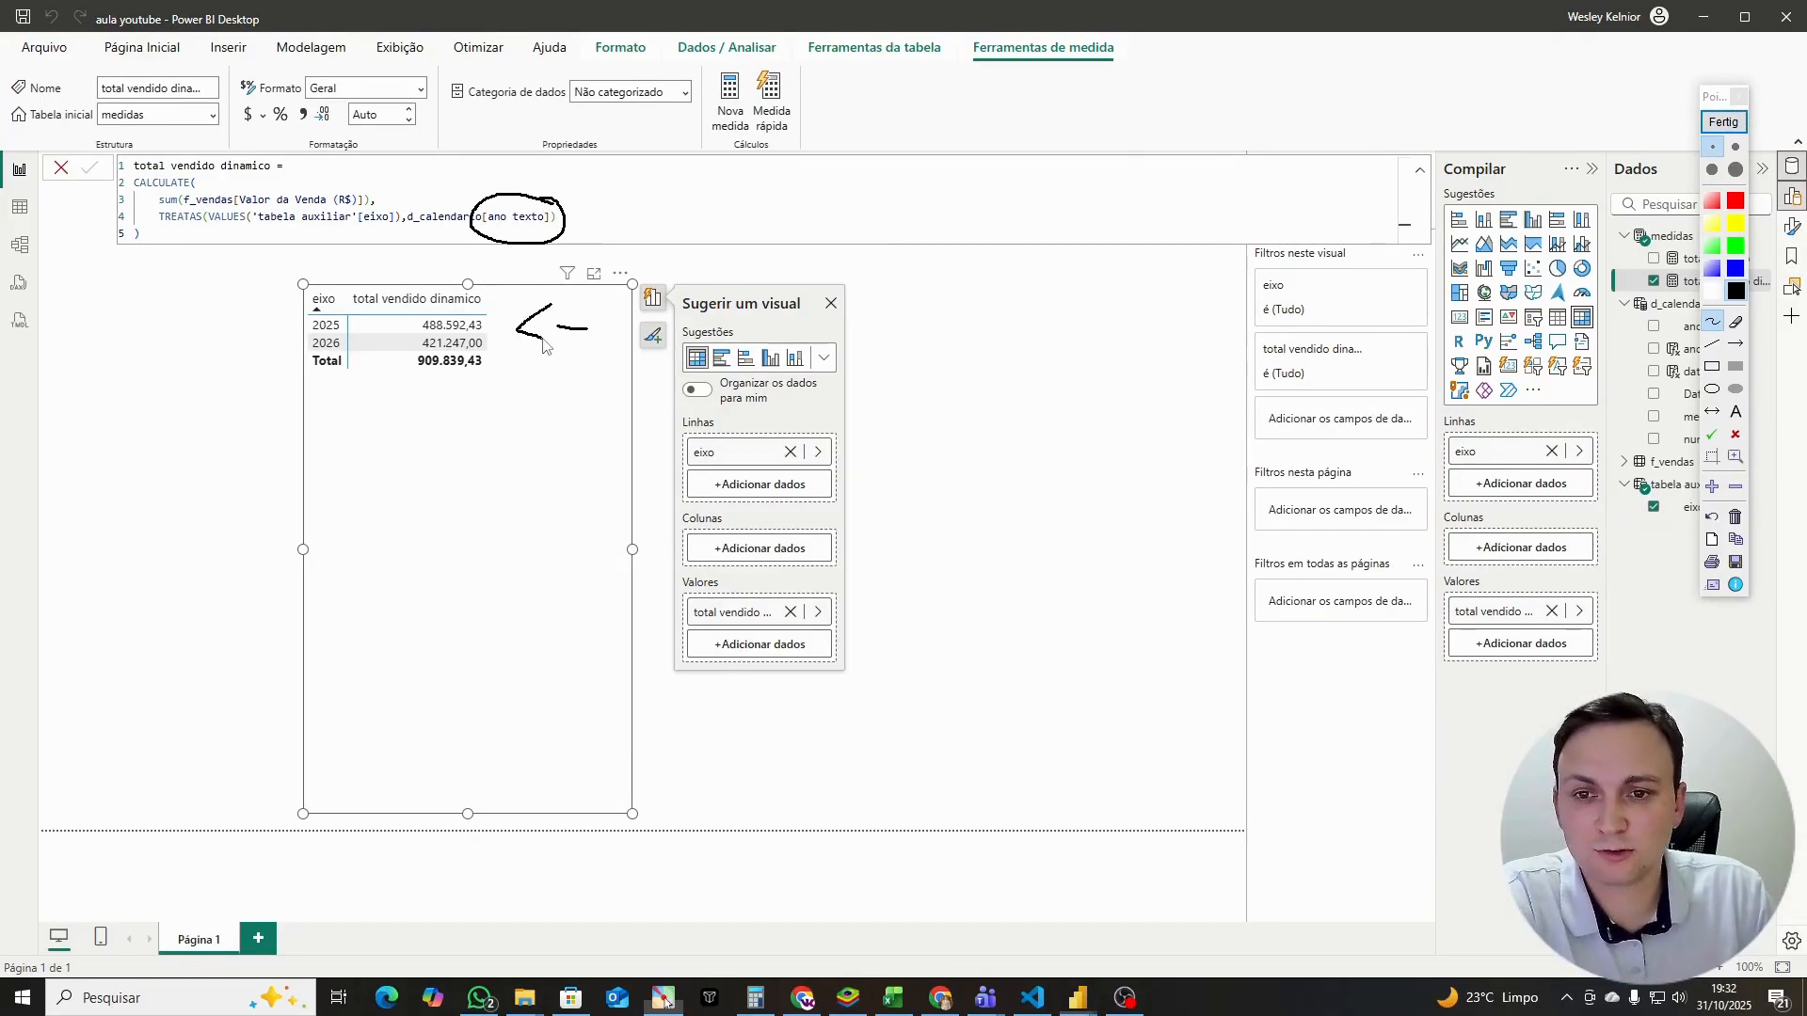
{"action": "mouse_move", "coordinate": [344, 287]}
{"action": "left_mouse_down"}
{"action": "mouse_move", "coordinate": [305, 320]}
{"action": "mouse_move", "coordinate": [361, 299]}
{"action": "left_mouse_up"}
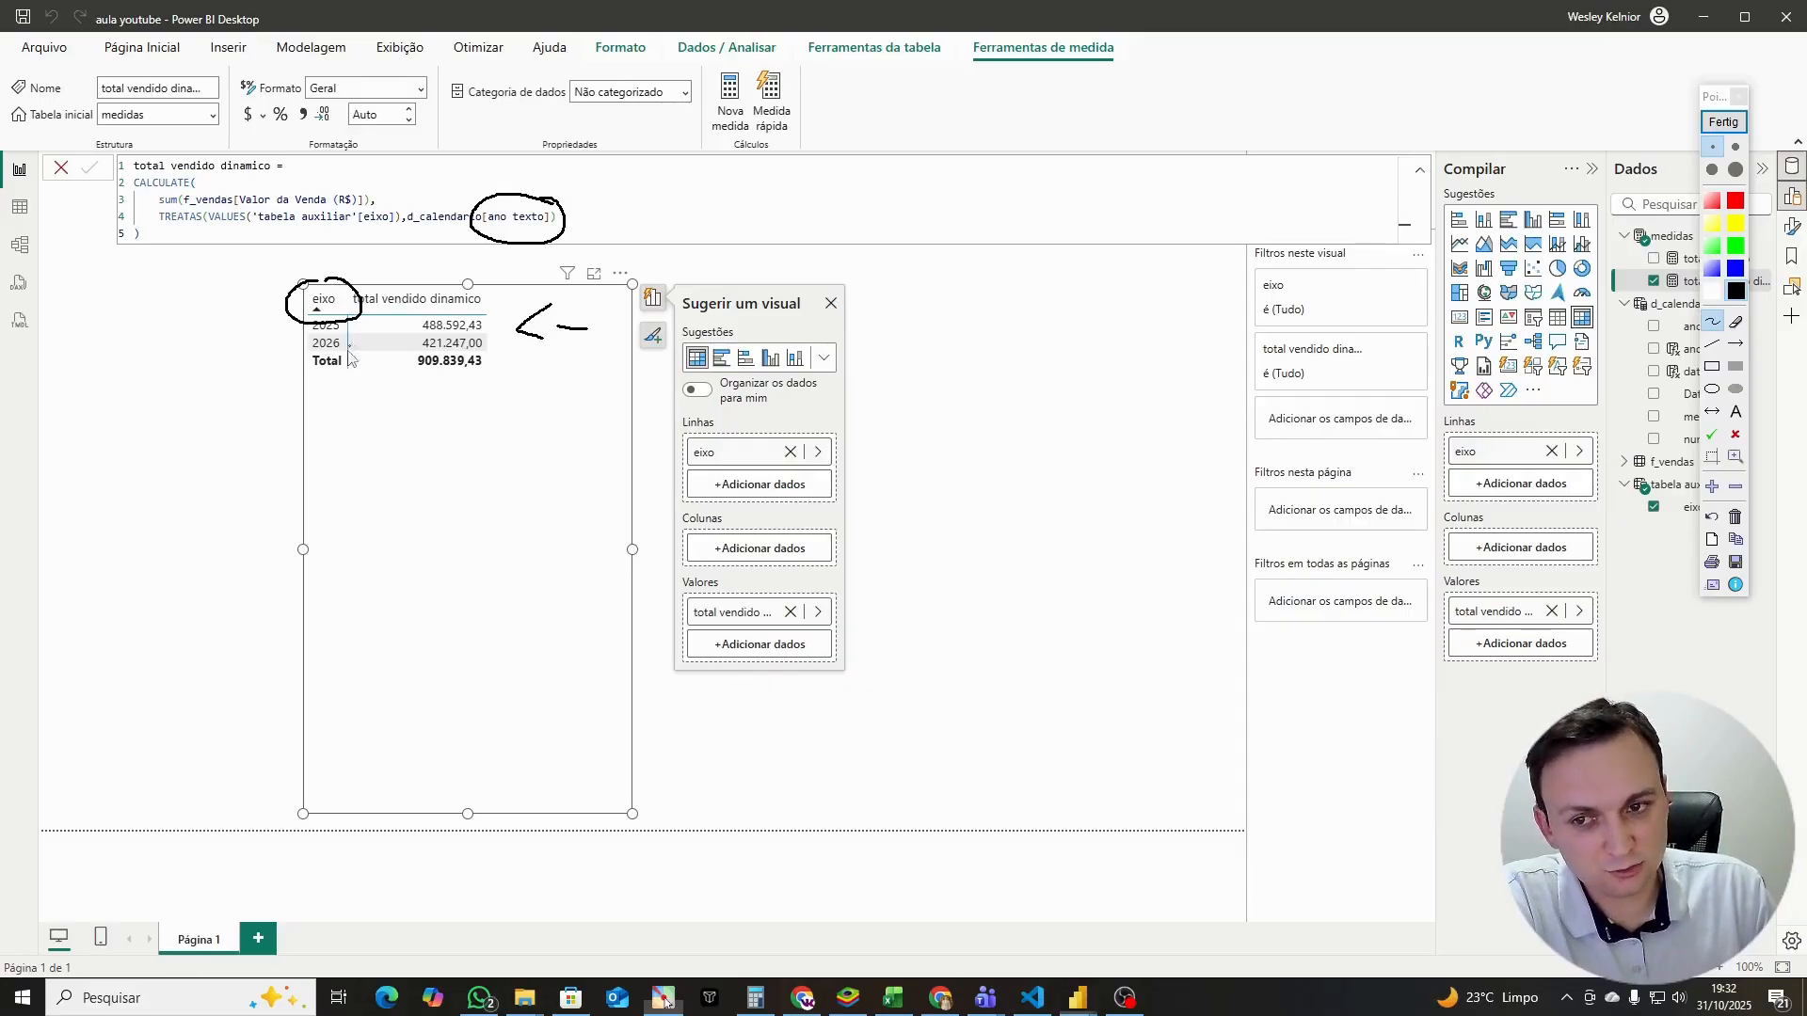
{"action": "left_click", "coordinate": [1723, 121]}
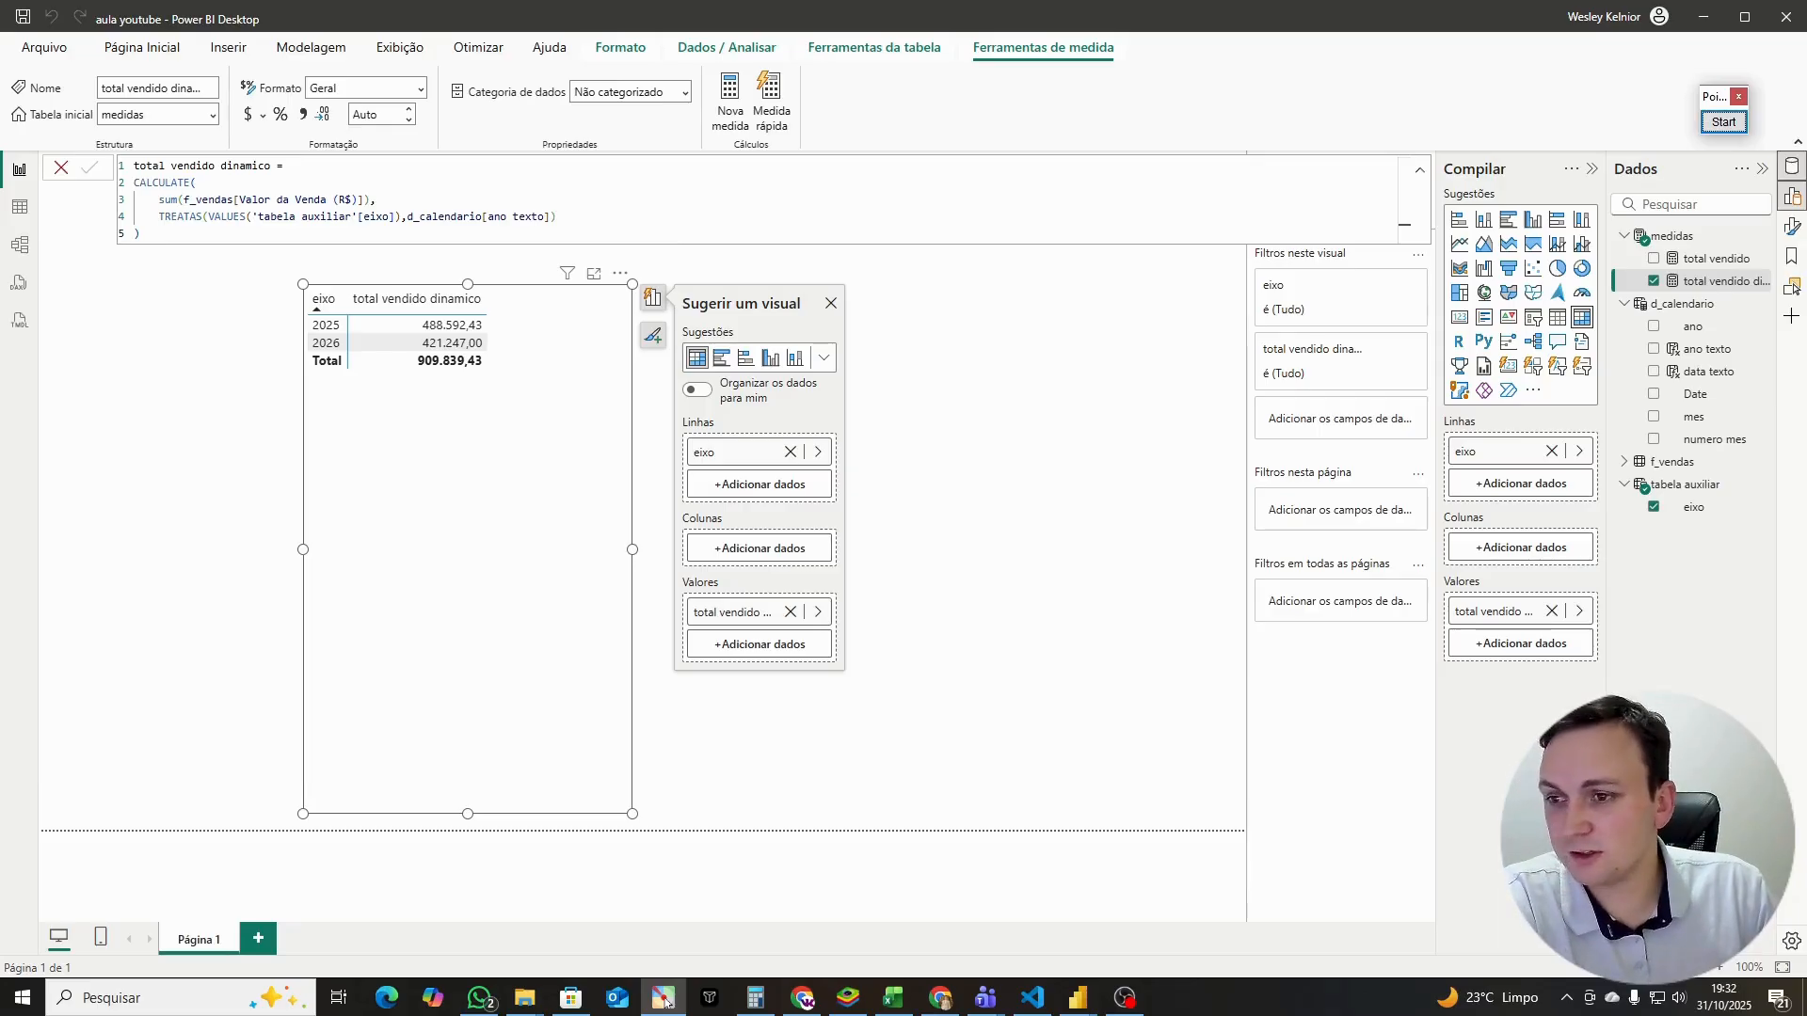
Step: Select the matrix, reopen the total vendido dinamico measure's formula and highlight its CALCULATE expression
{"action": "left_click", "coordinate": [664, 999]}
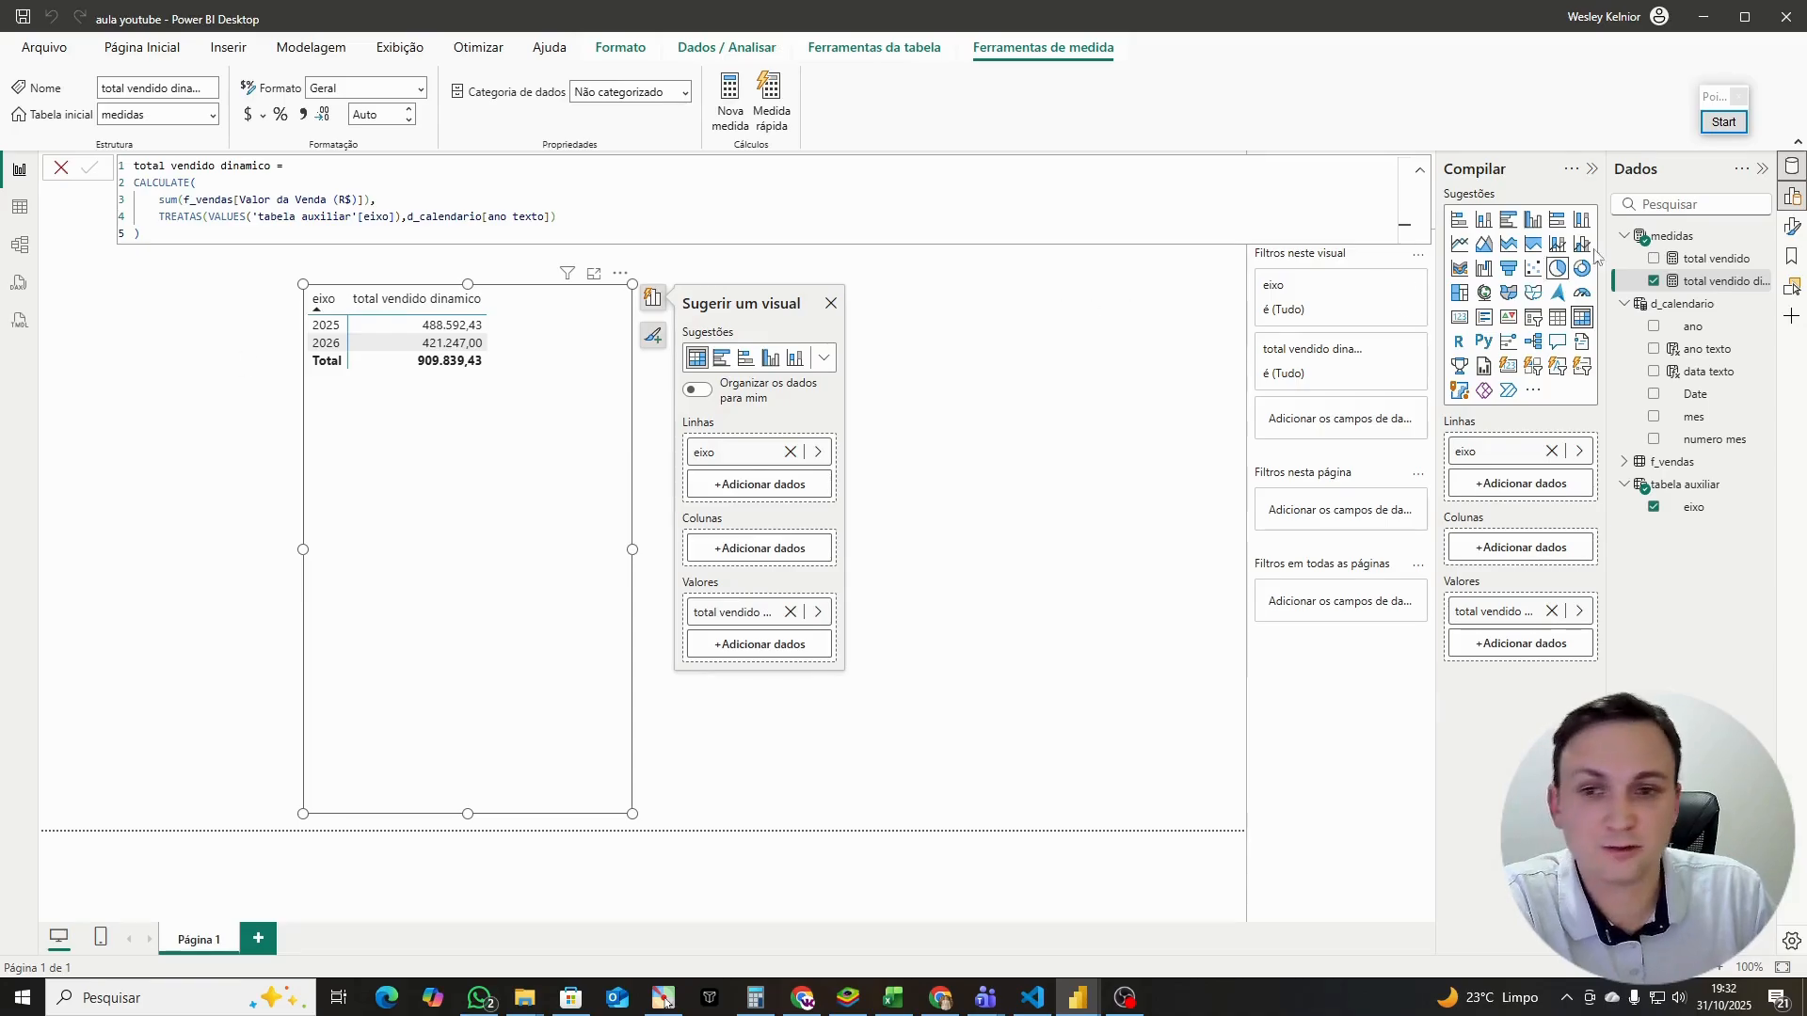
{"action": "left_click", "coordinate": [1175, 291]}
{"action": "left_click", "coordinate": [527, 333]}
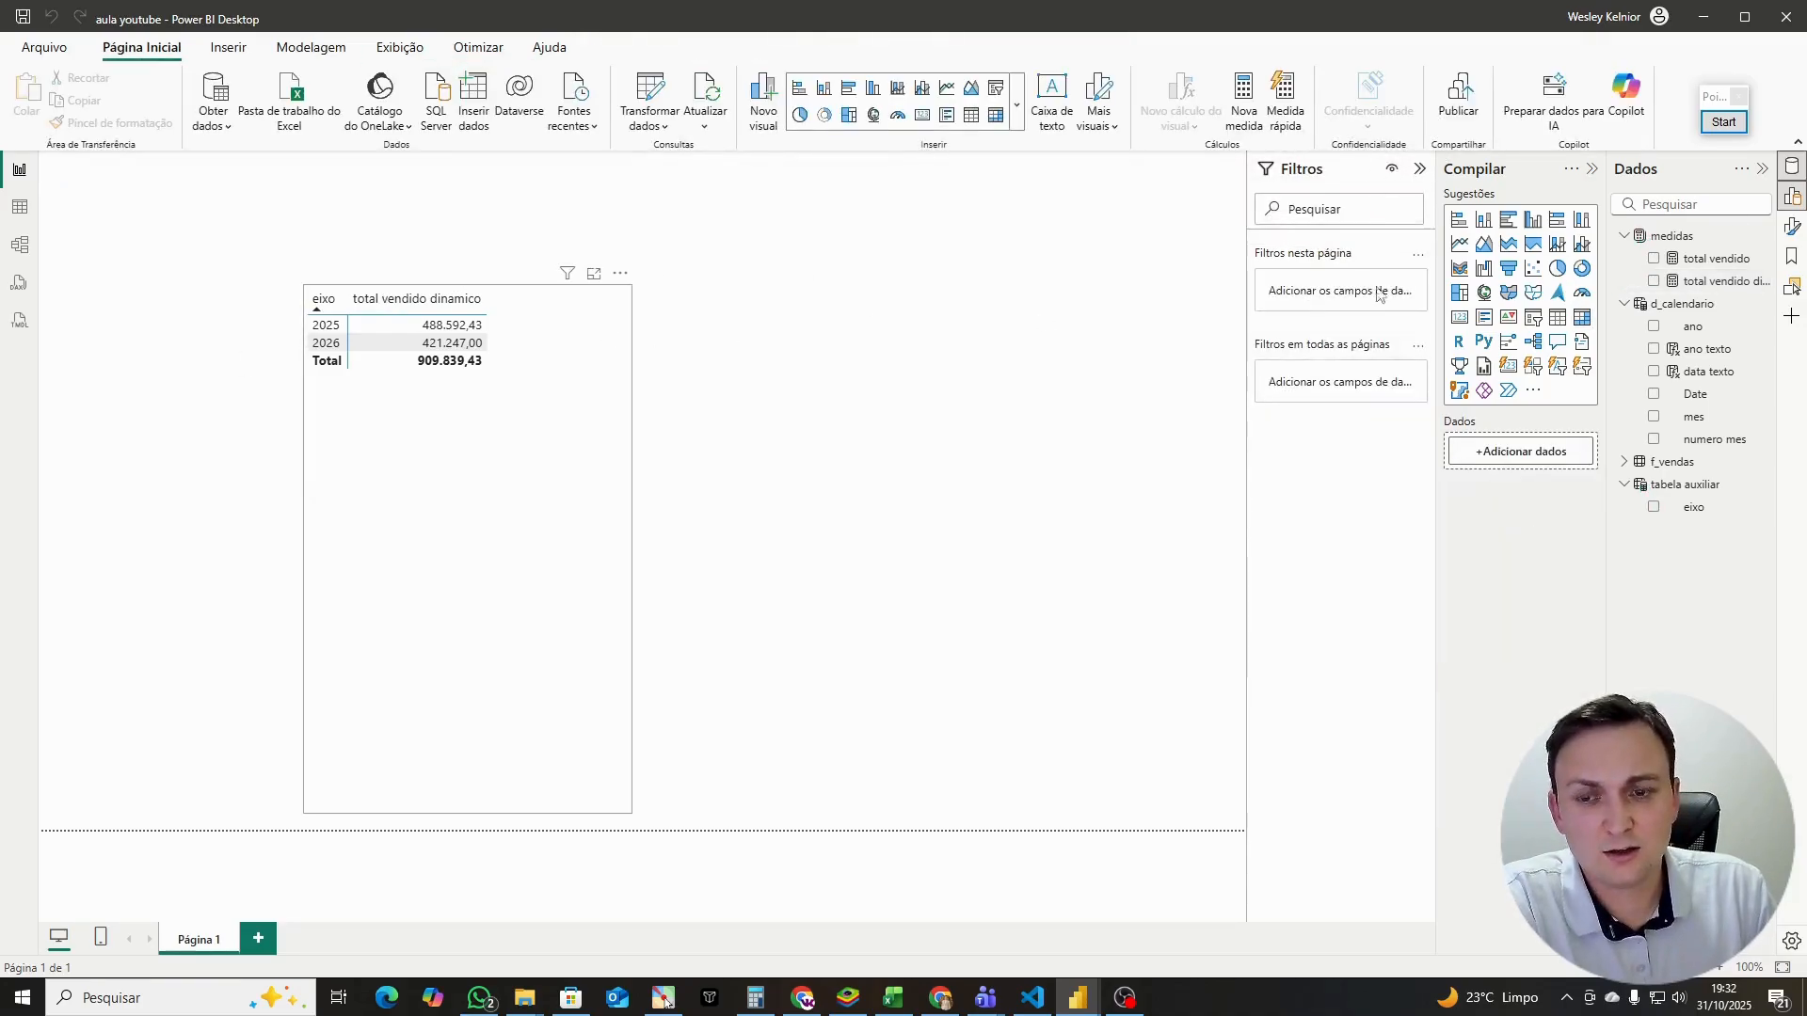
{"action": "right_click", "coordinate": [1670, 237]}
{"action": "left_click", "coordinate": [1718, 280]}
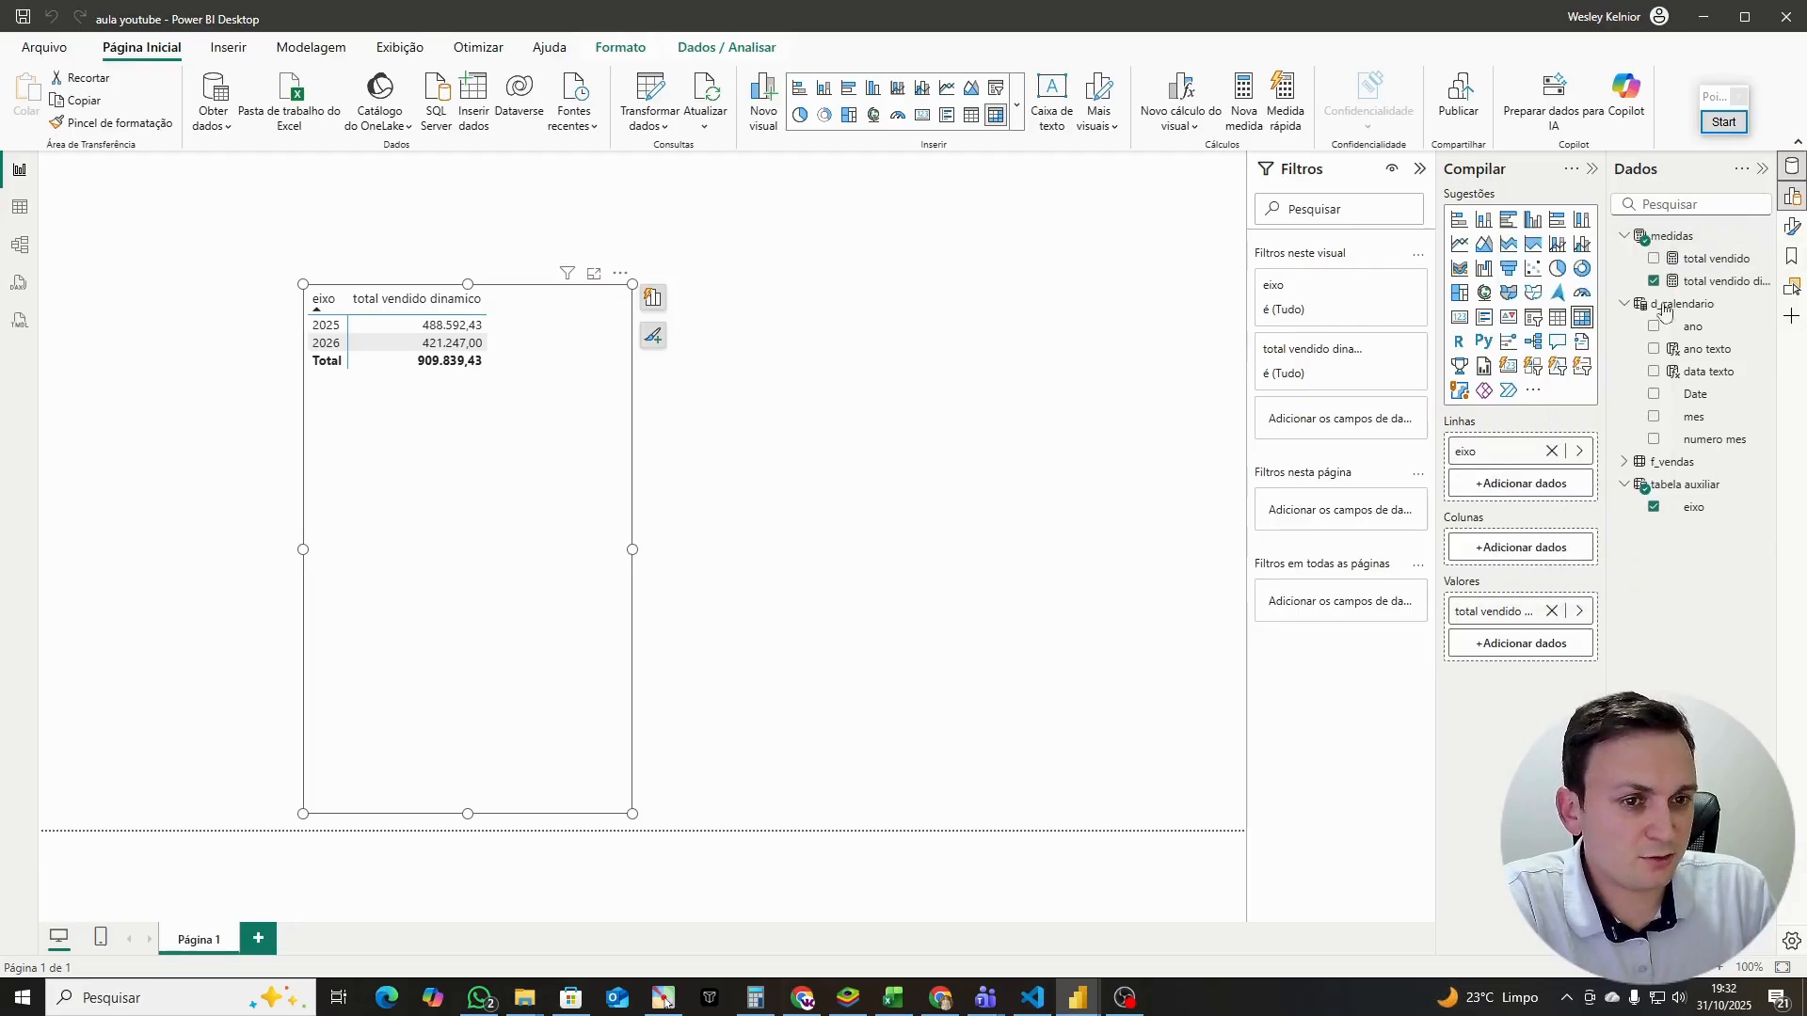
{"action": "left_click_drag", "start_coordinate": [158, 232], "coordinate": [109, 183]}
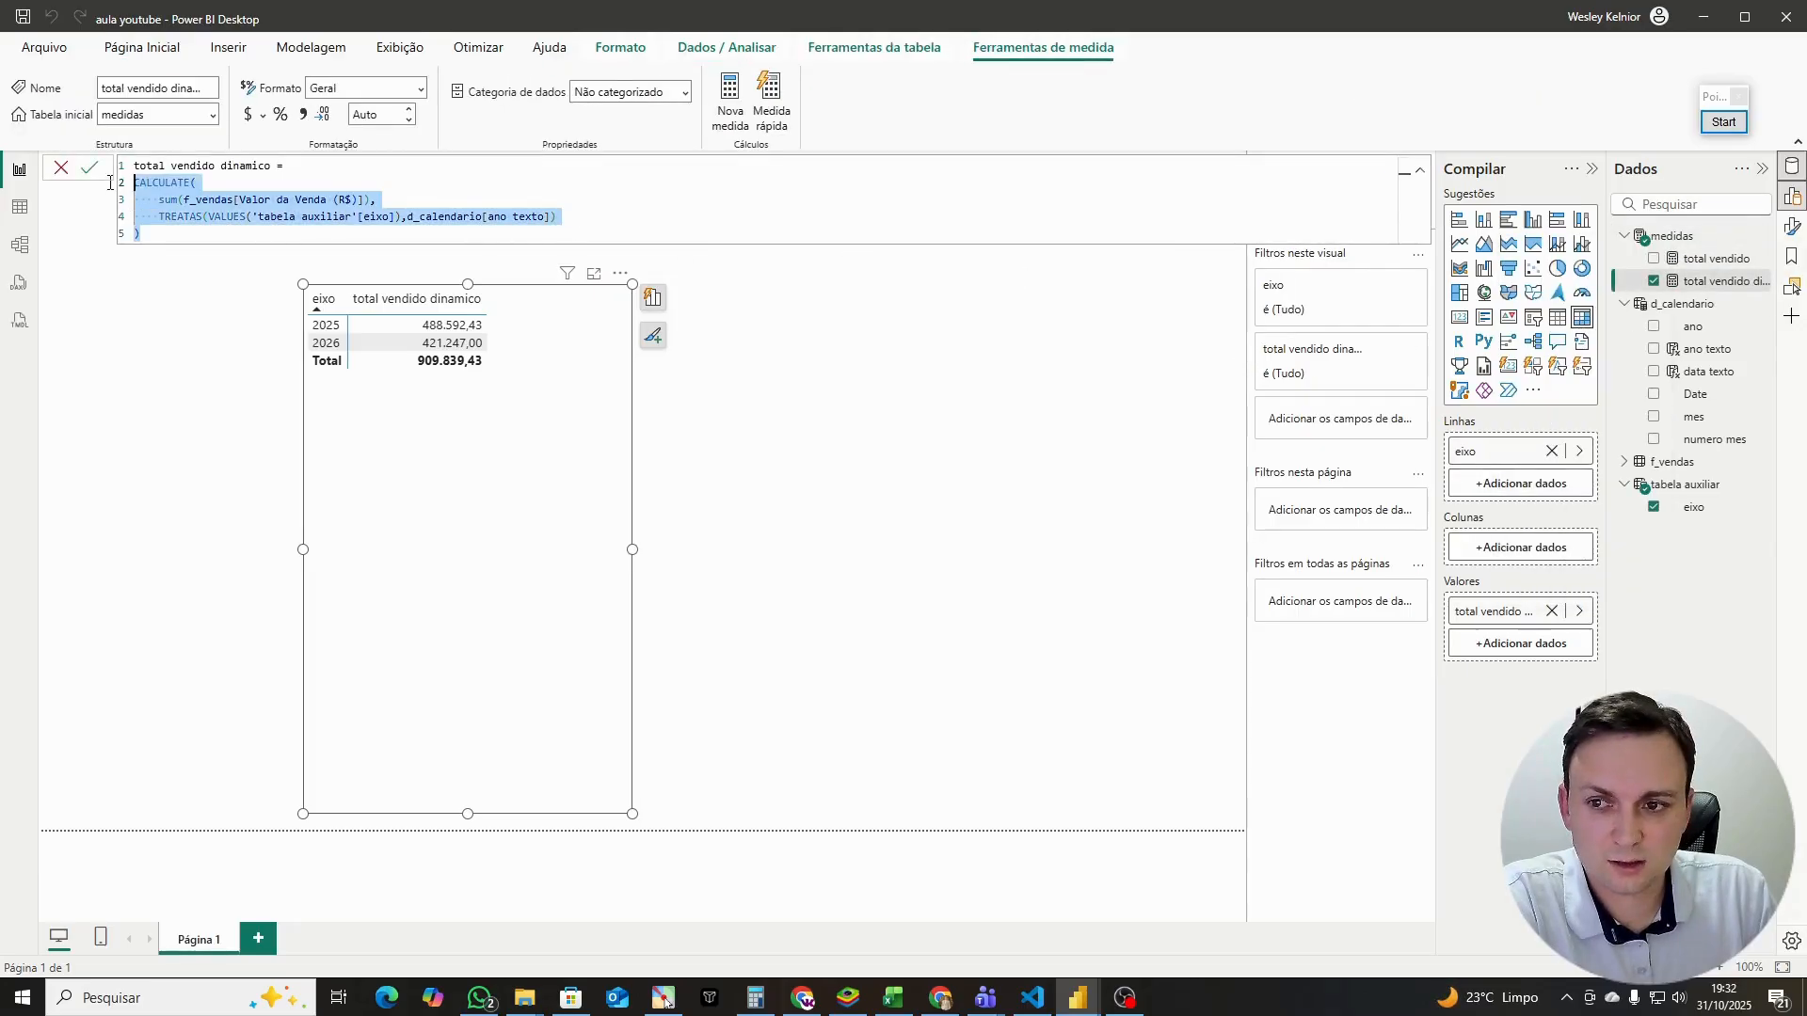
Step: Temporarily box the sum(f_vendas[Valor da Venda (R$)]) expression and link it with a line to the measures in the medidas table
{"action": "left_click", "coordinate": [1723, 121]}
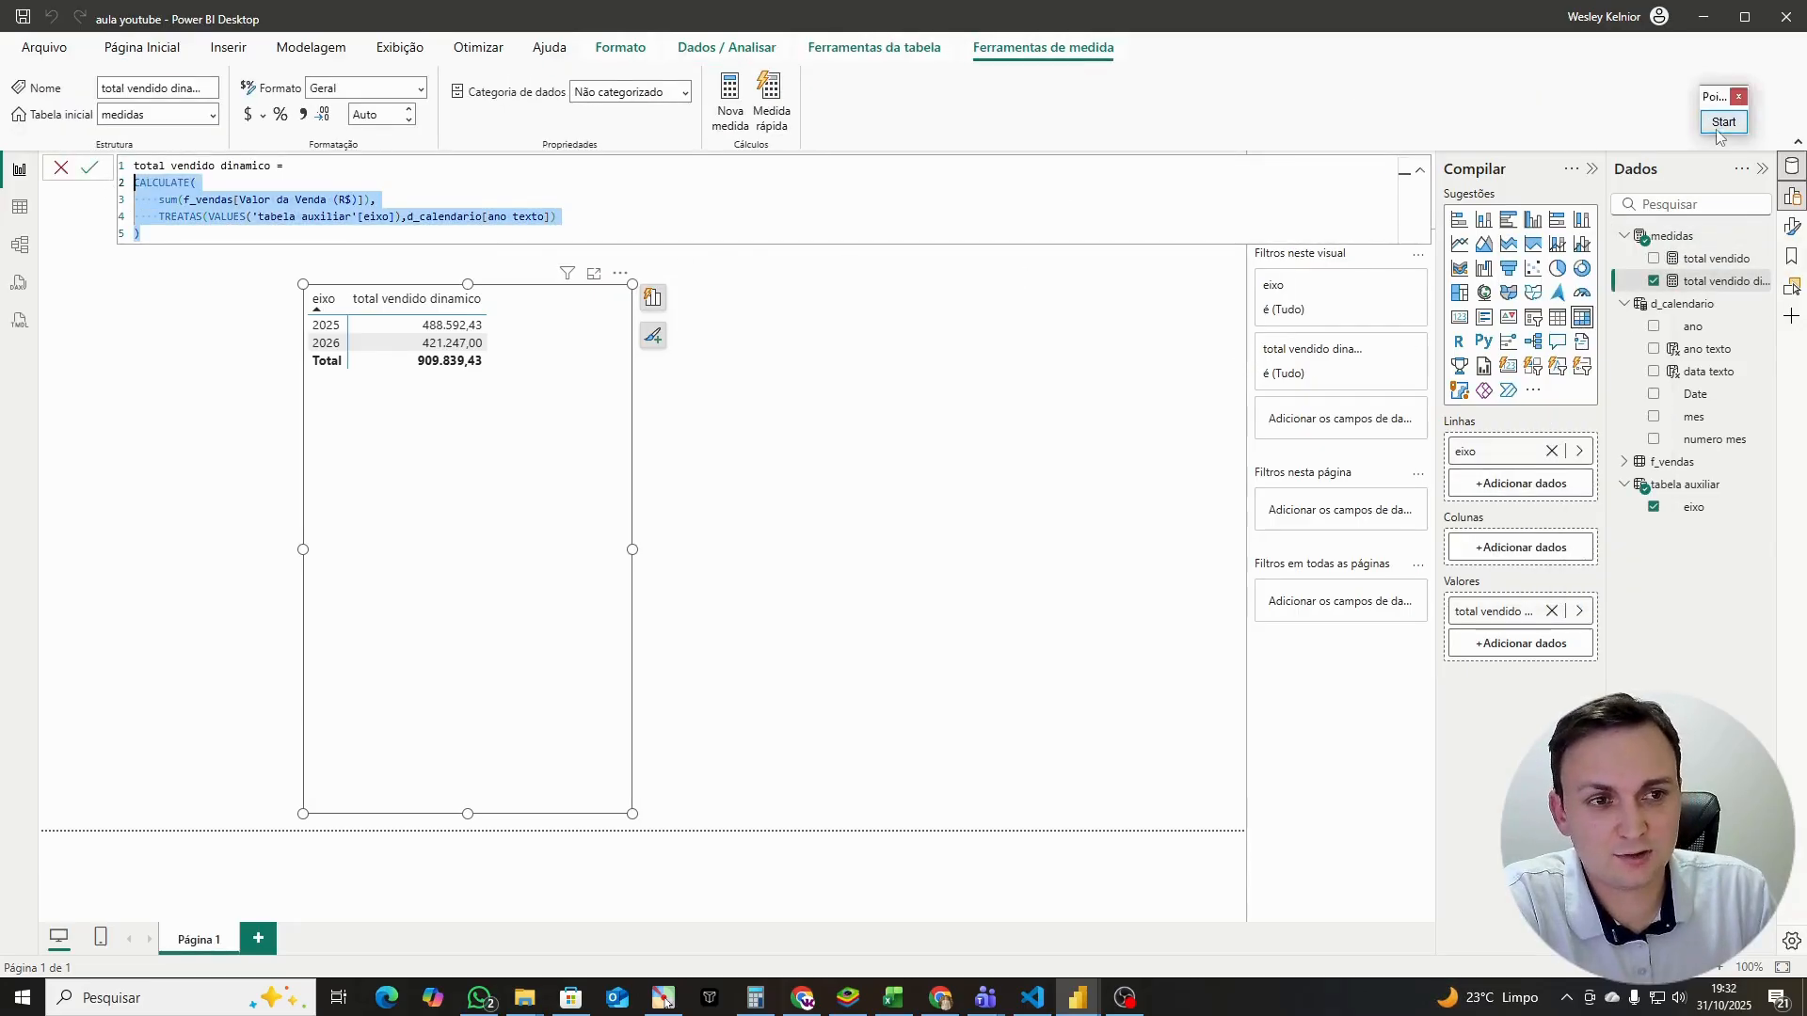
{"action": "mouse_move", "coordinate": [212, 183]}
{"action": "left_mouse_down"}
{"action": "mouse_move", "coordinate": [149, 188]}
{"action": "mouse_move", "coordinate": [249, 219]}
{"action": "mouse_move", "coordinate": [376, 207]}
{"action": "mouse_move", "coordinate": [188, 170]}
{"action": "left_mouse_up"}
{"action": "mouse_move", "coordinate": [395, 188]}
{"action": "left_mouse_down"}
{"action": "mouse_move", "coordinate": [1383, 165]}
{"action": "mouse_move", "coordinate": [1624, 258]}
{"action": "left_mouse_up"}
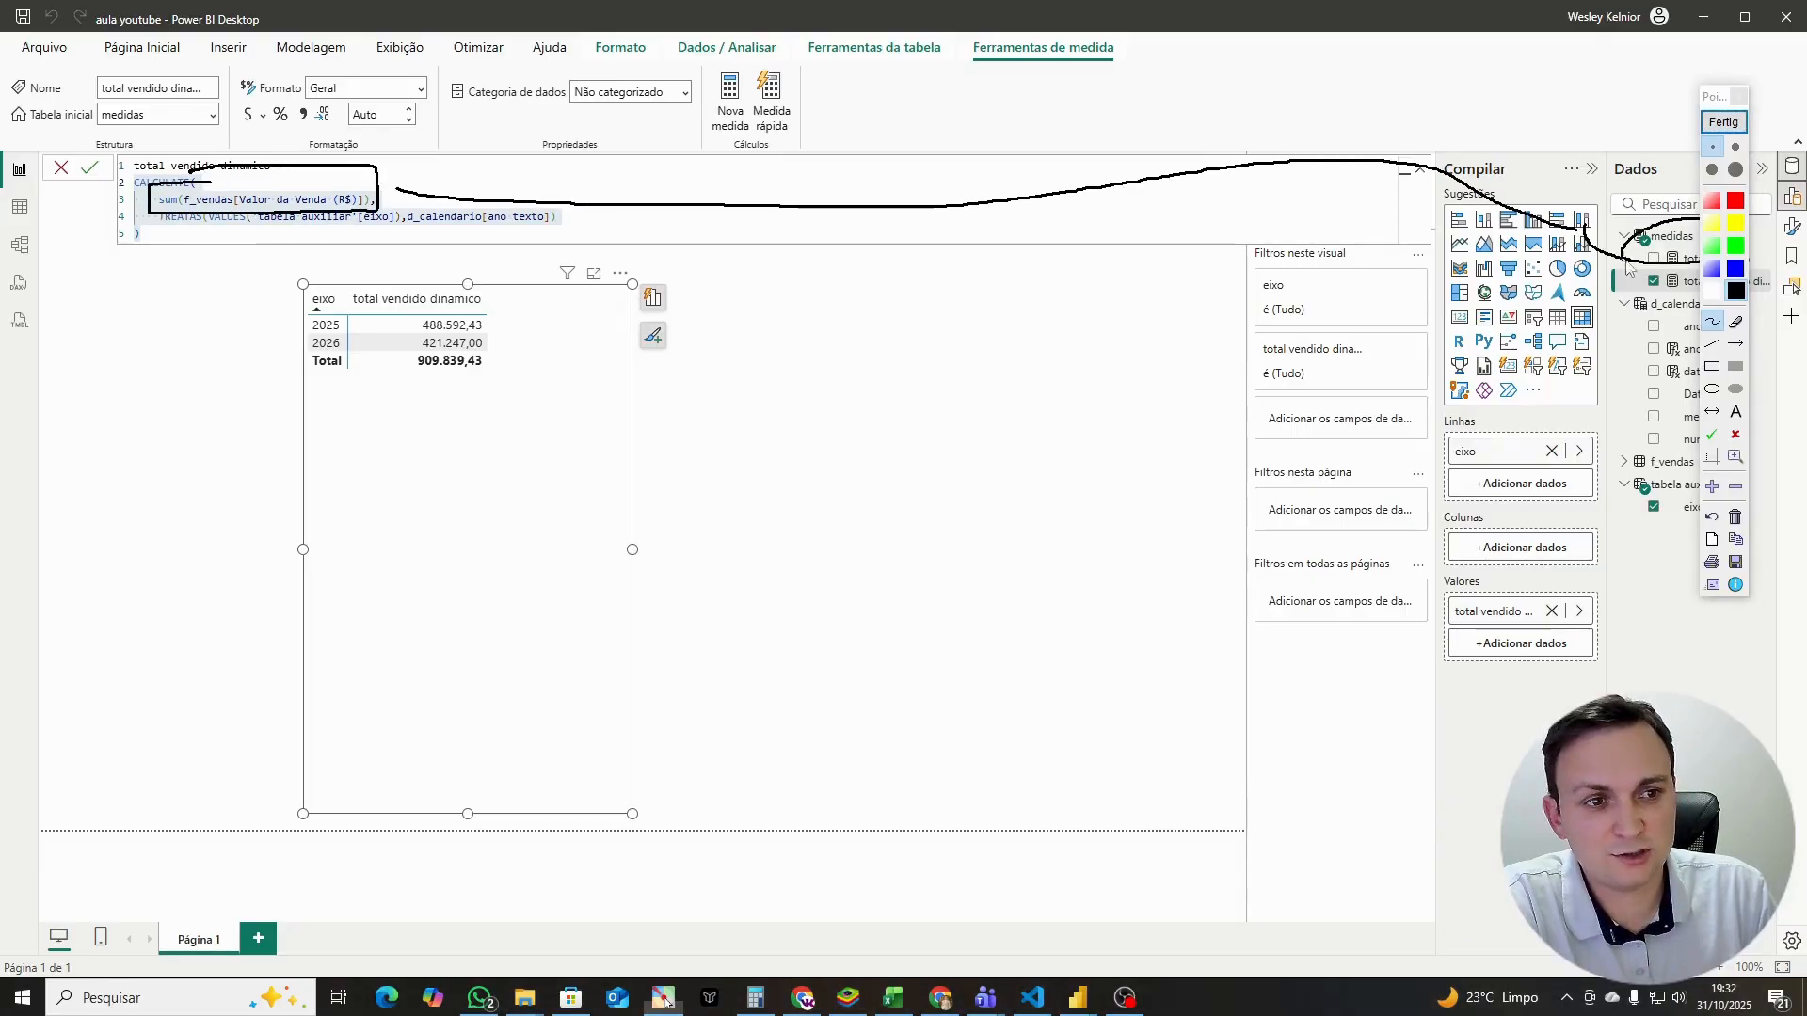
{"action": "left_click_drag", "start_coordinate": [1682, 126], "coordinate": [1694, 177]}
{"action": "left_click_drag", "start_coordinate": [1710, 97], "coordinate": [1673, 277]}
{"action": "left_click", "coordinate": [1677, 287]}
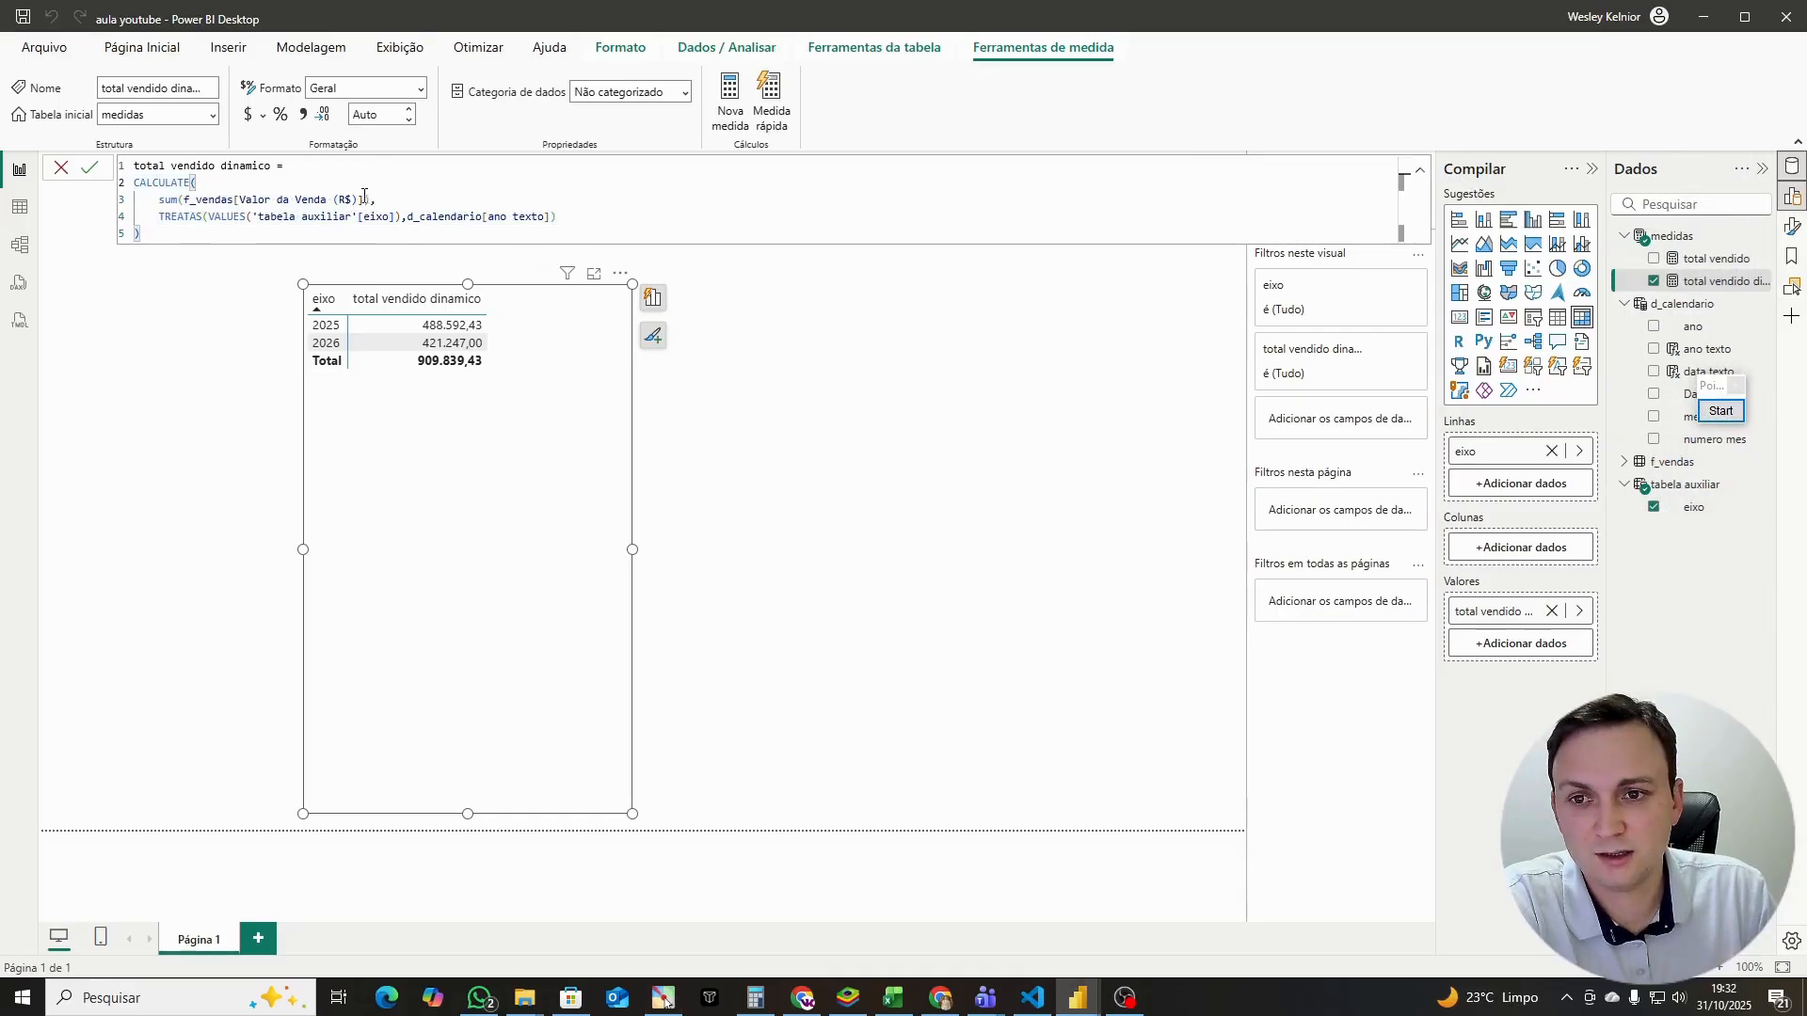
Step: Replace the sum expression inside CALCULATE with the [total vendido] measure
{"action": "left_click", "coordinate": [156, 207], "text": "shift"}
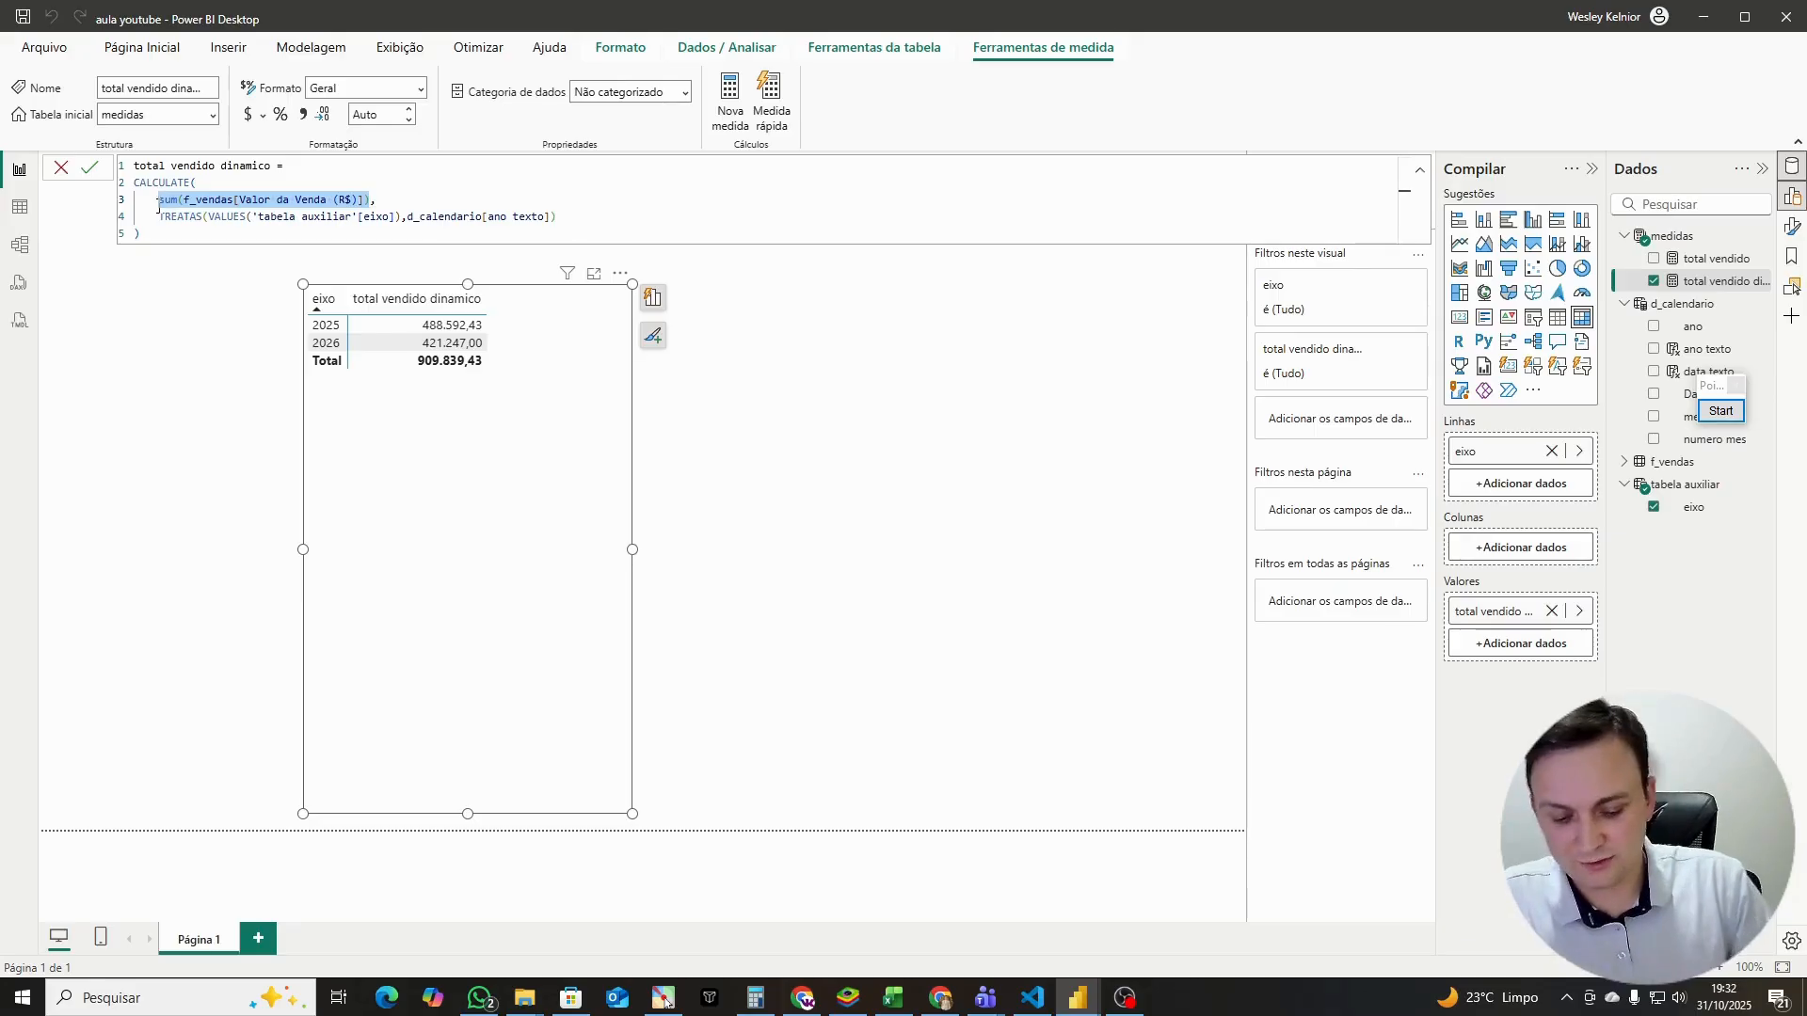
{"action": "type", "text": "[total vendido]"}
{"action": "key", "text": "Tab"}
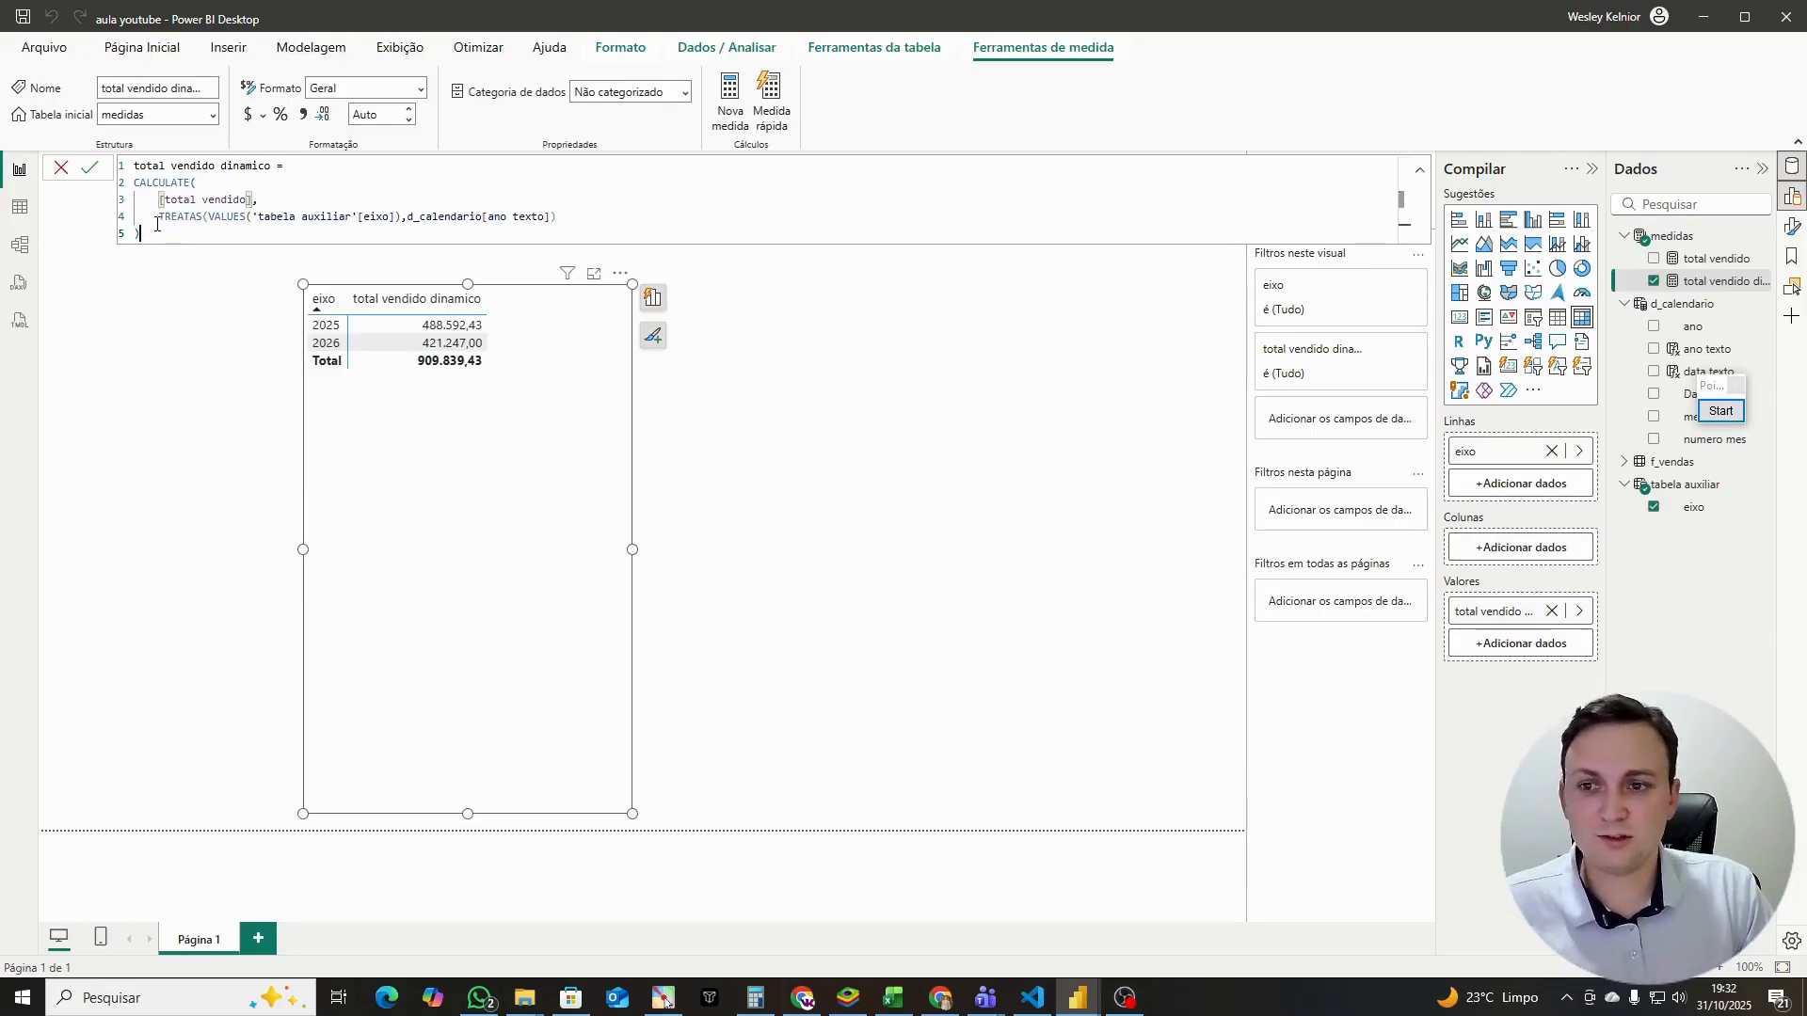
Step: Highlight the CALCULATE expression and temporarily mark its [ano texto] reference and the matrix's eixo column on screen
{"action": "left_click", "coordinate": [124, 178], "text": "shift"}
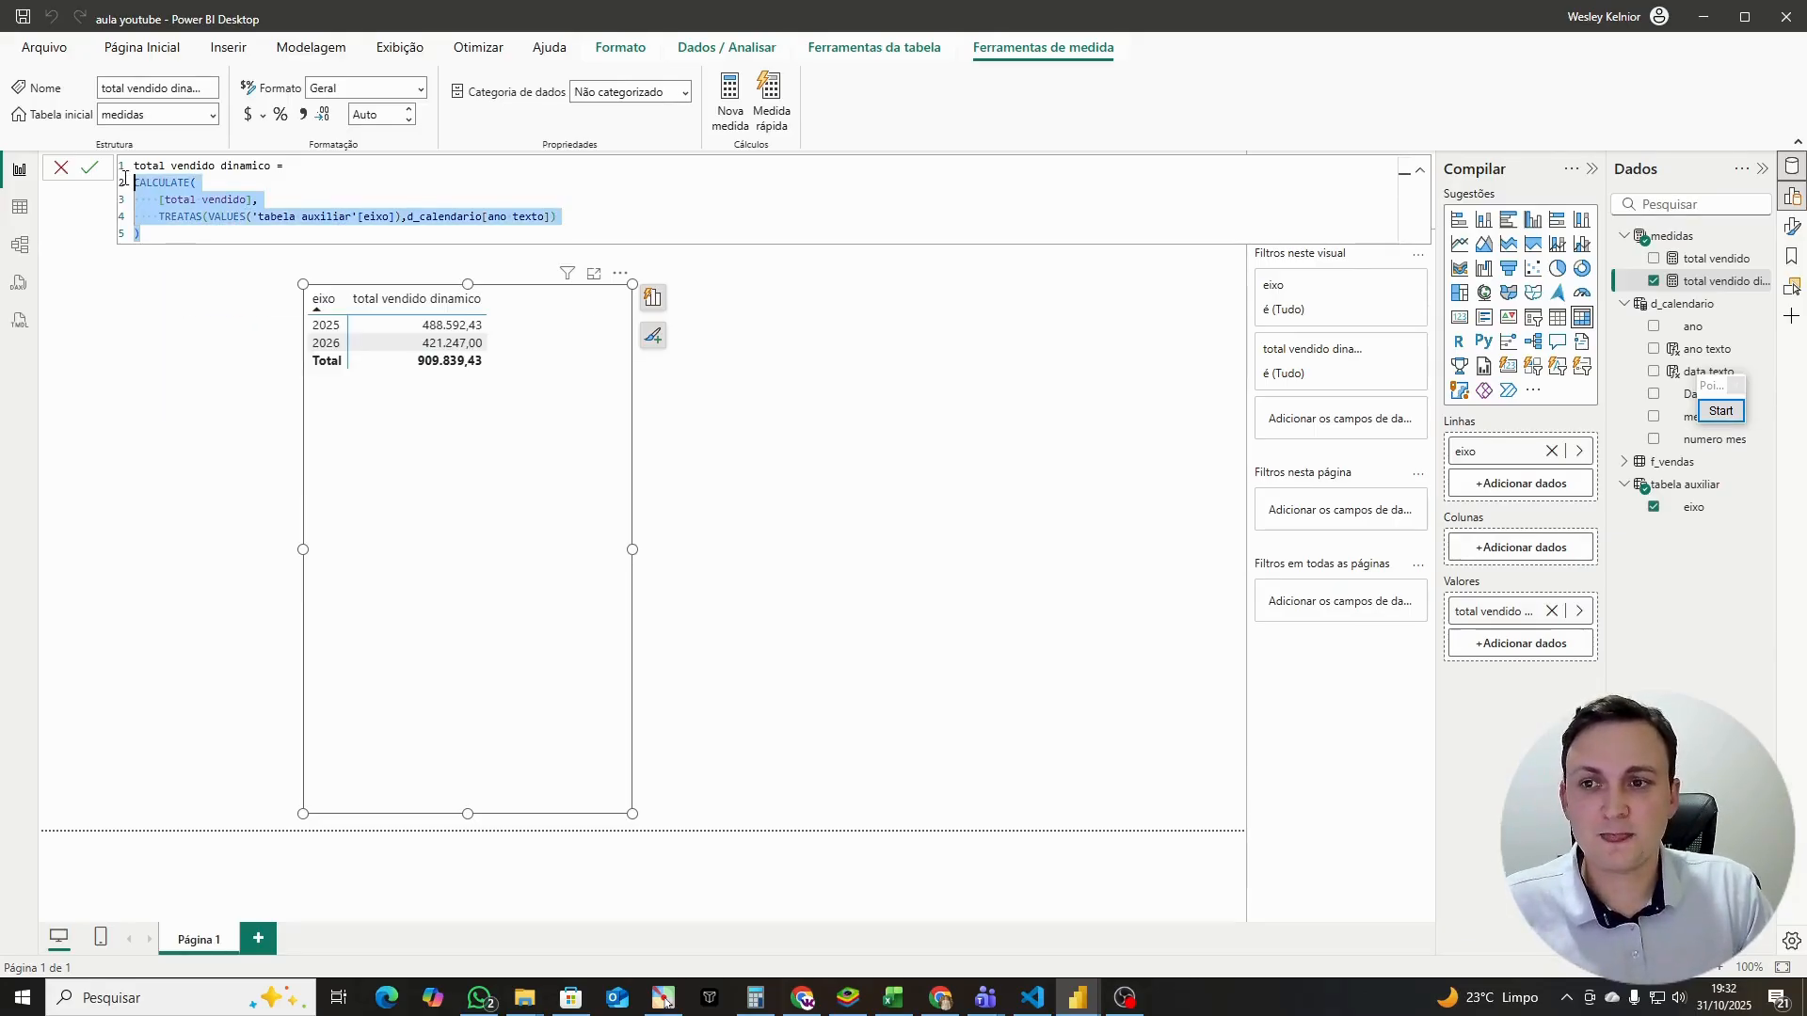
{"action": "left_click", "coordinate": [1721, 410]}
{"action": "left_click_drag", "start_coordinate": [532, 193], "coordinate": [496, 226]}
{"action": "mouse_move", "coordinate": [376, 296]}
{"action": "left_mouse_down"}
{"action": "mouse_move", "coordinate": [369, 372]}
{"action": "mouse_move", "coordinate": [351, 268]}
{"action": "left_mouse_up"}
{"action": "left_click", "coordinate": [1721, 410]}
Step: Declare the CALCULATE expression as a variable by inserting the line "var ano =" above it
{"action": "left_click", "coordinate": [293, 169]}
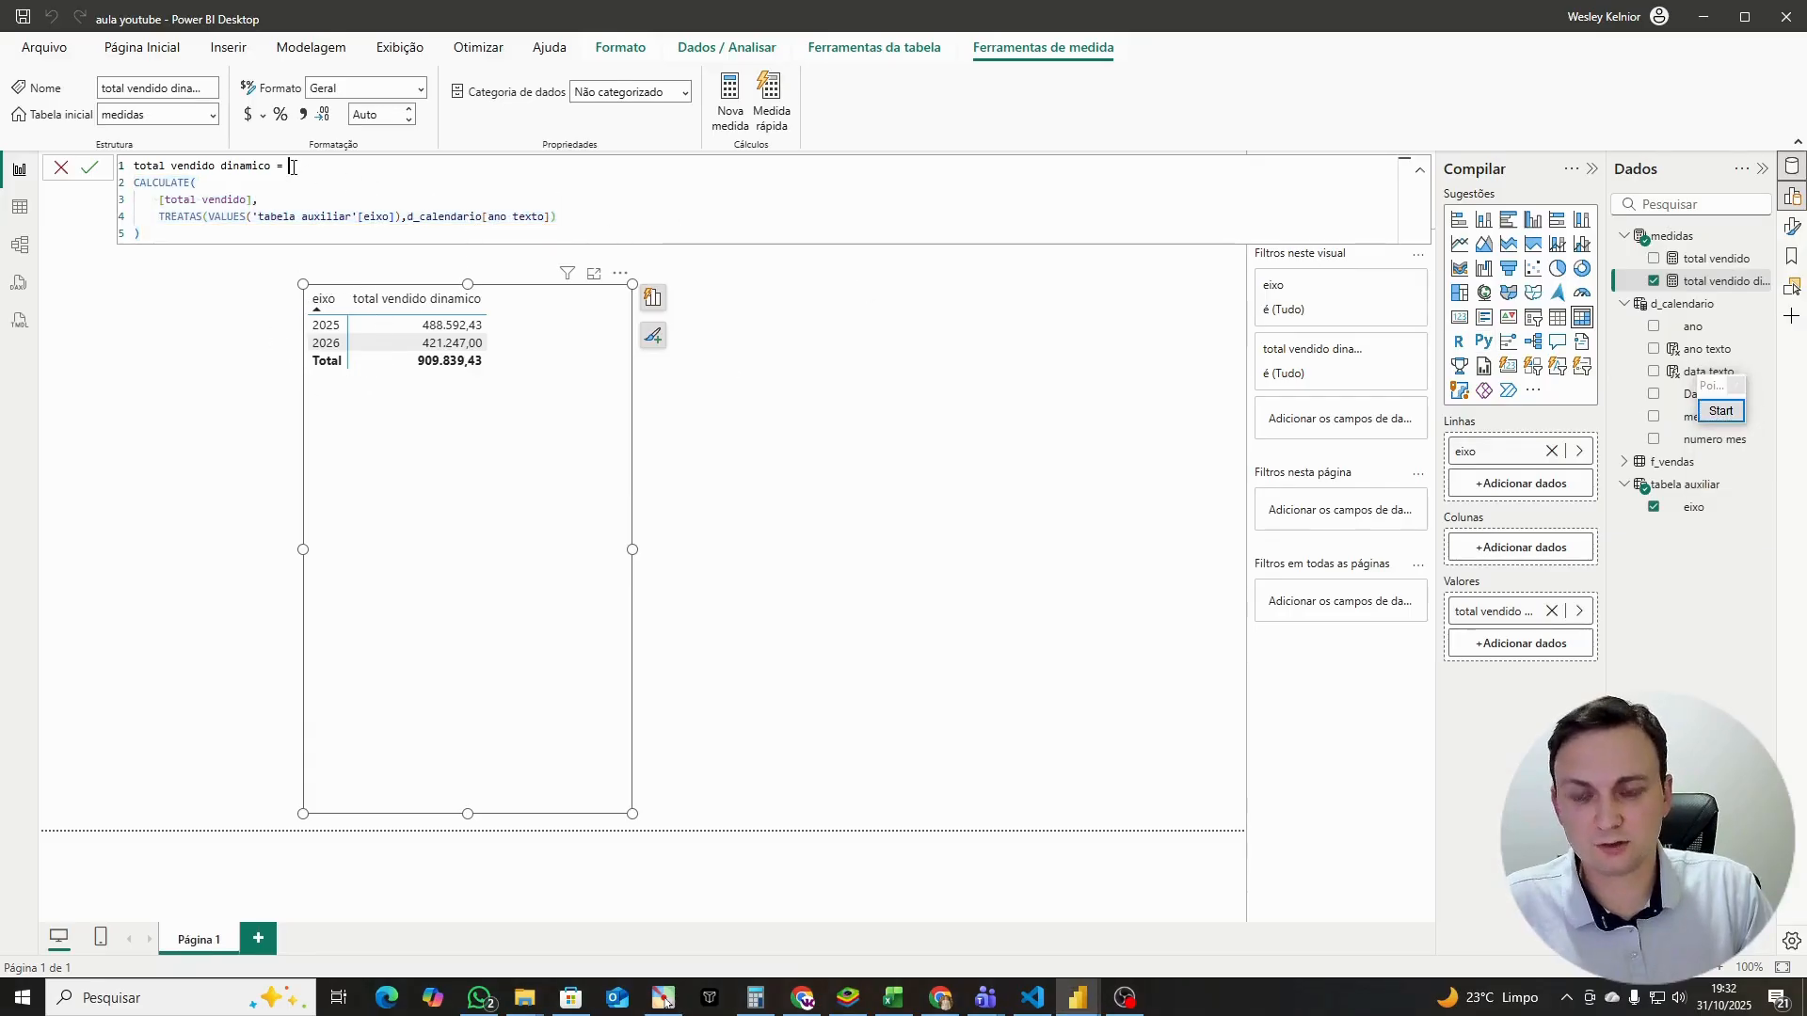
{"action": "key", "text": "Return"}
{"action": "type", "text": "var ano ="}
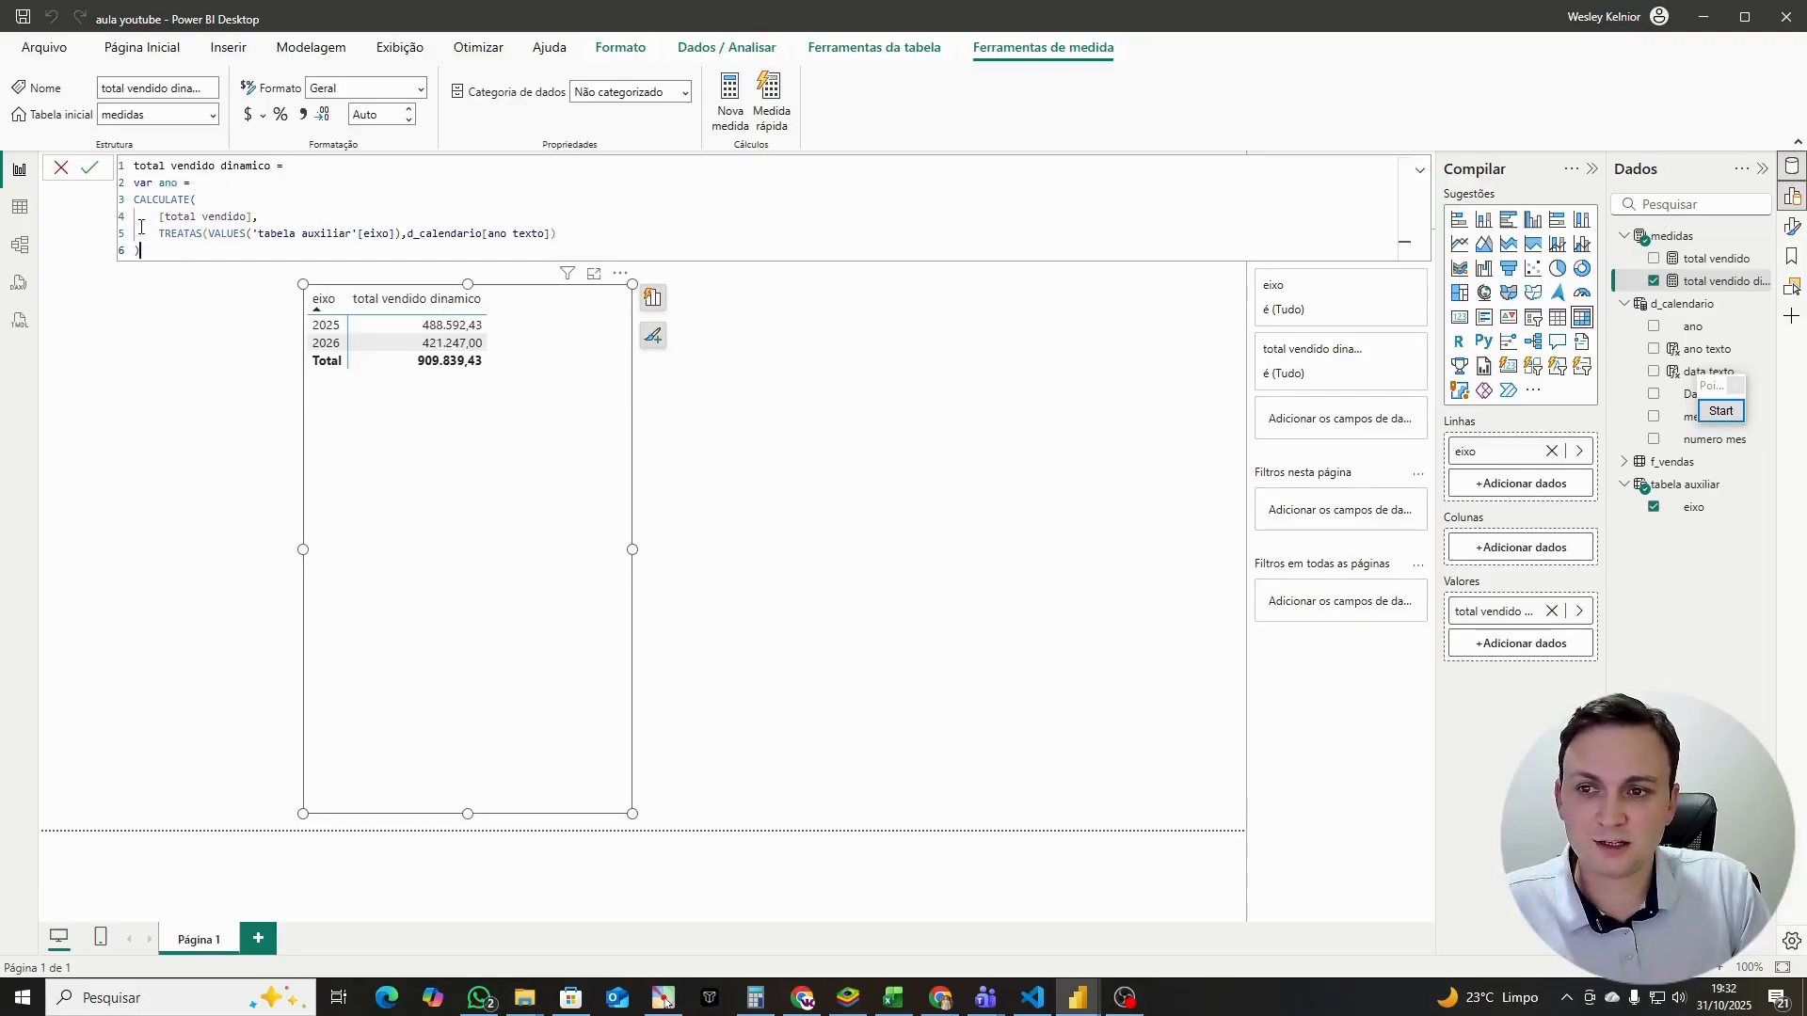
Step: Duplicate the whole ano variable block below the original, separated by a blank line
{"action": "left_click_drag", "start_coordinate": [141, 250], "coordinate": [130, 188]}
{"action": "key", "text": "ctrl+c"}
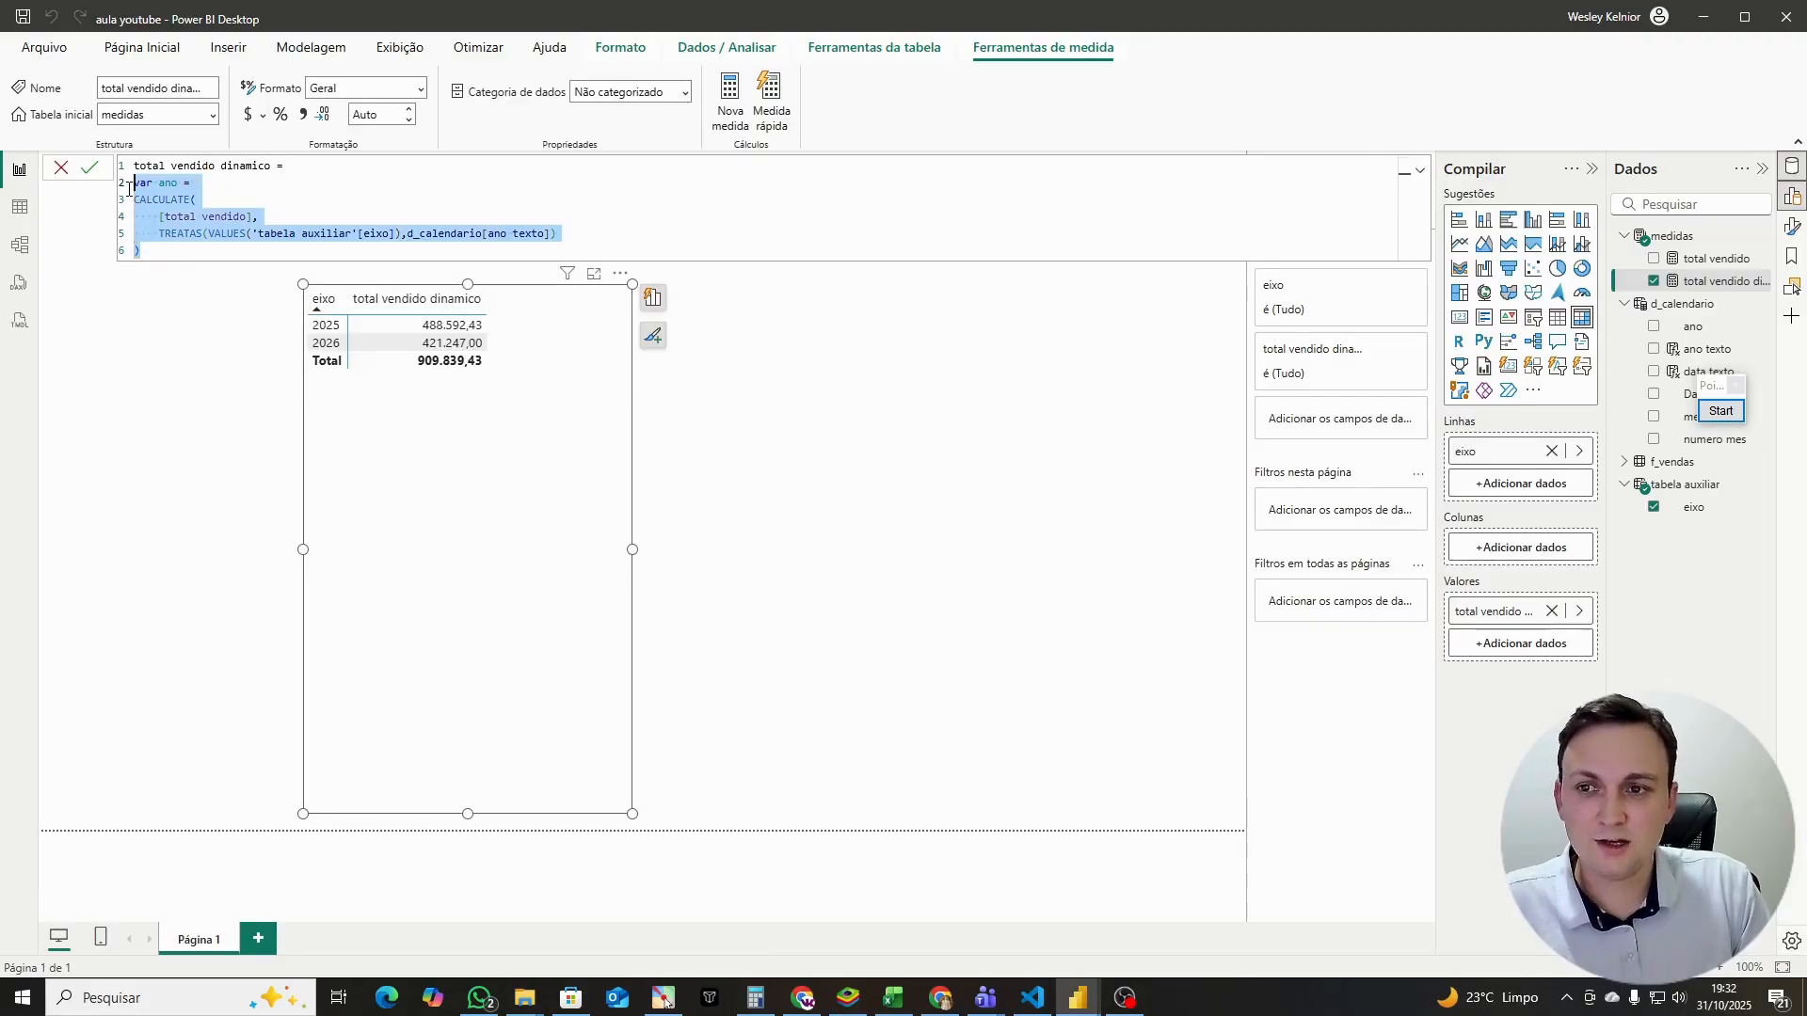
{"action": "left_click", "coordinate": [151, 255]}
{"action": "key", "text": "Return"}
{"action": "key", "text": "Return"}
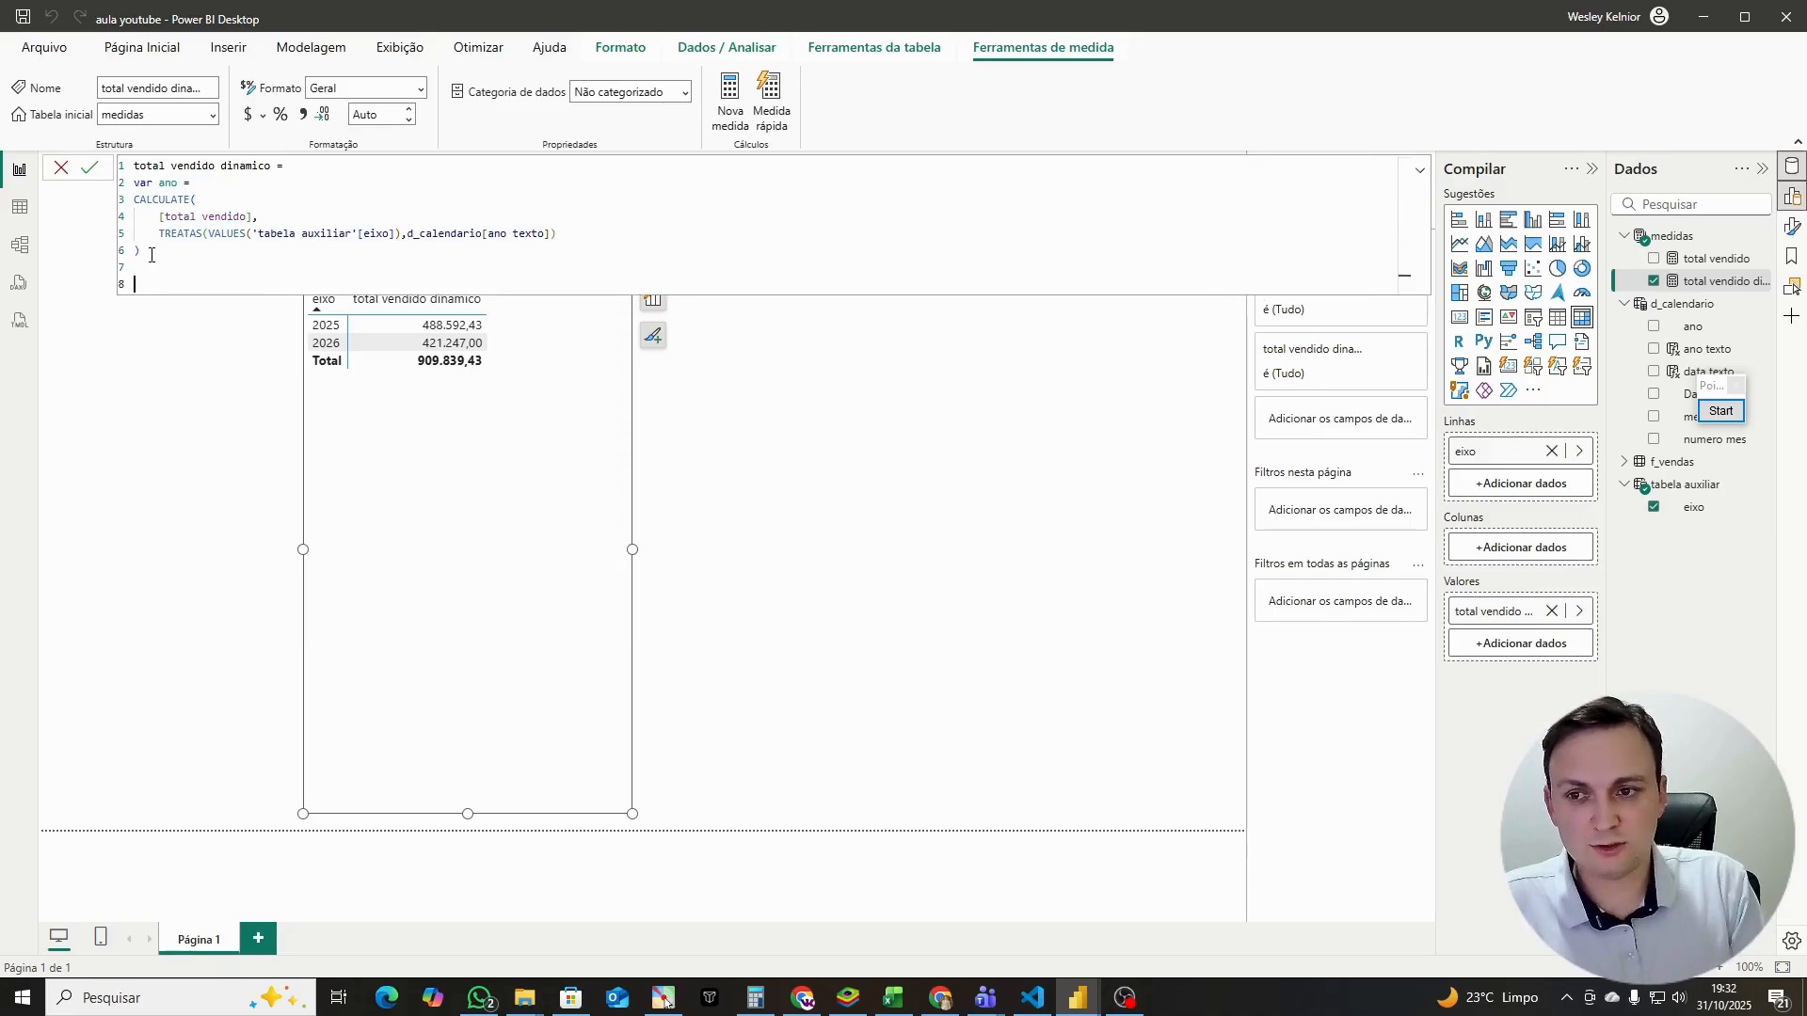
{"action": "key", "text": "ctrl+v"}
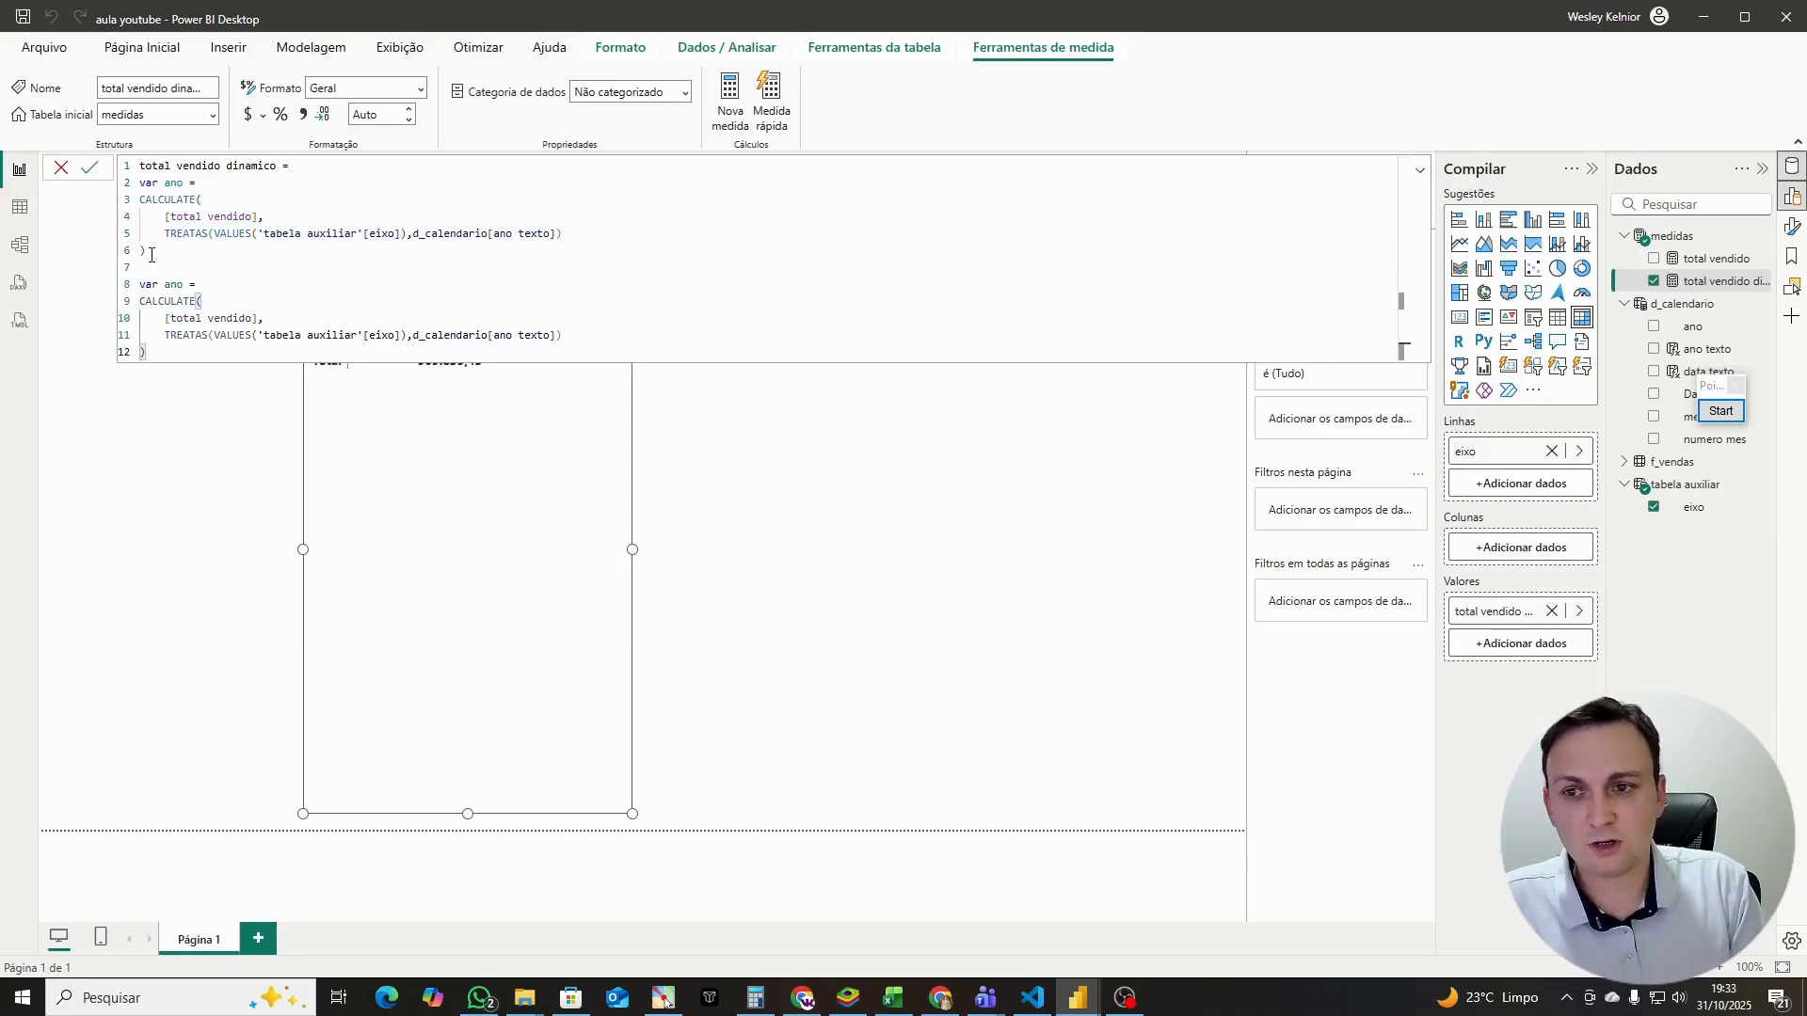
Step: Rename the duplicated variable to mes and change its TREATAS column to d_calendario[mes]
{"action": "double_click", "coordinate": [174, 284]}
{"action": "type", "text": "mes"}
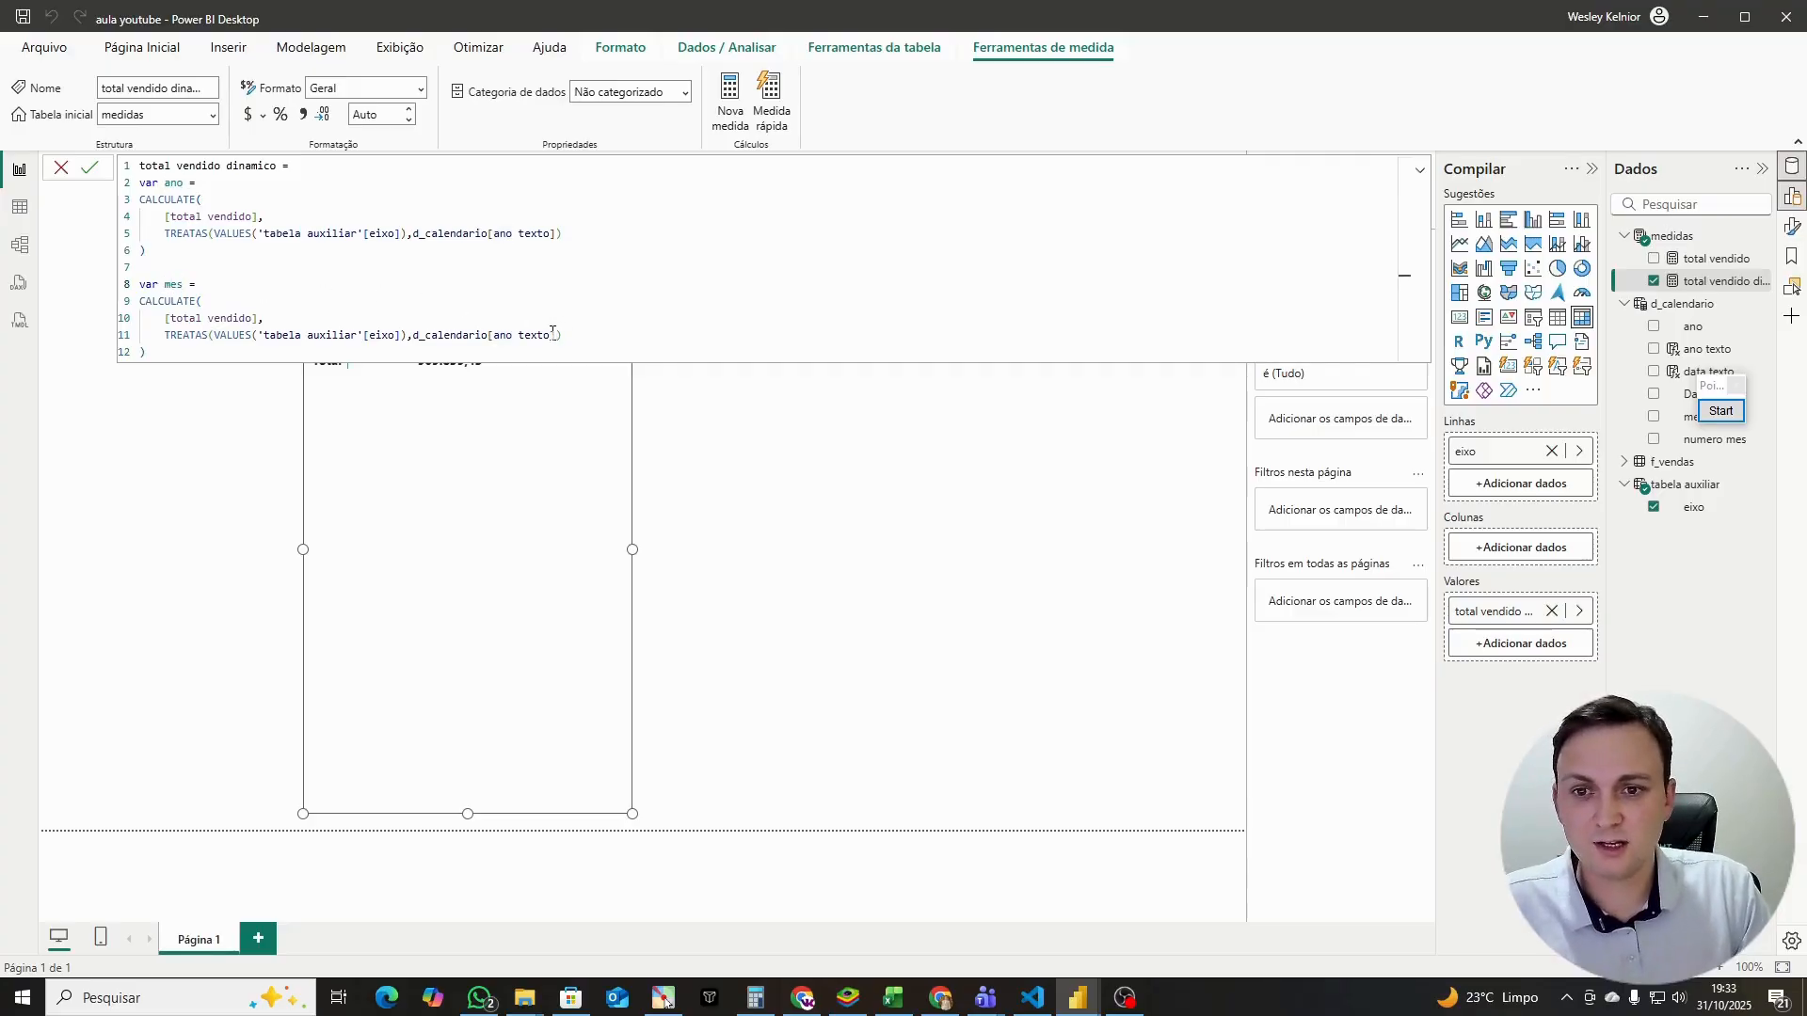
{"action": "left_click_drag", "start_coordinate": [552, 334], "coordinate": [493, 335]}
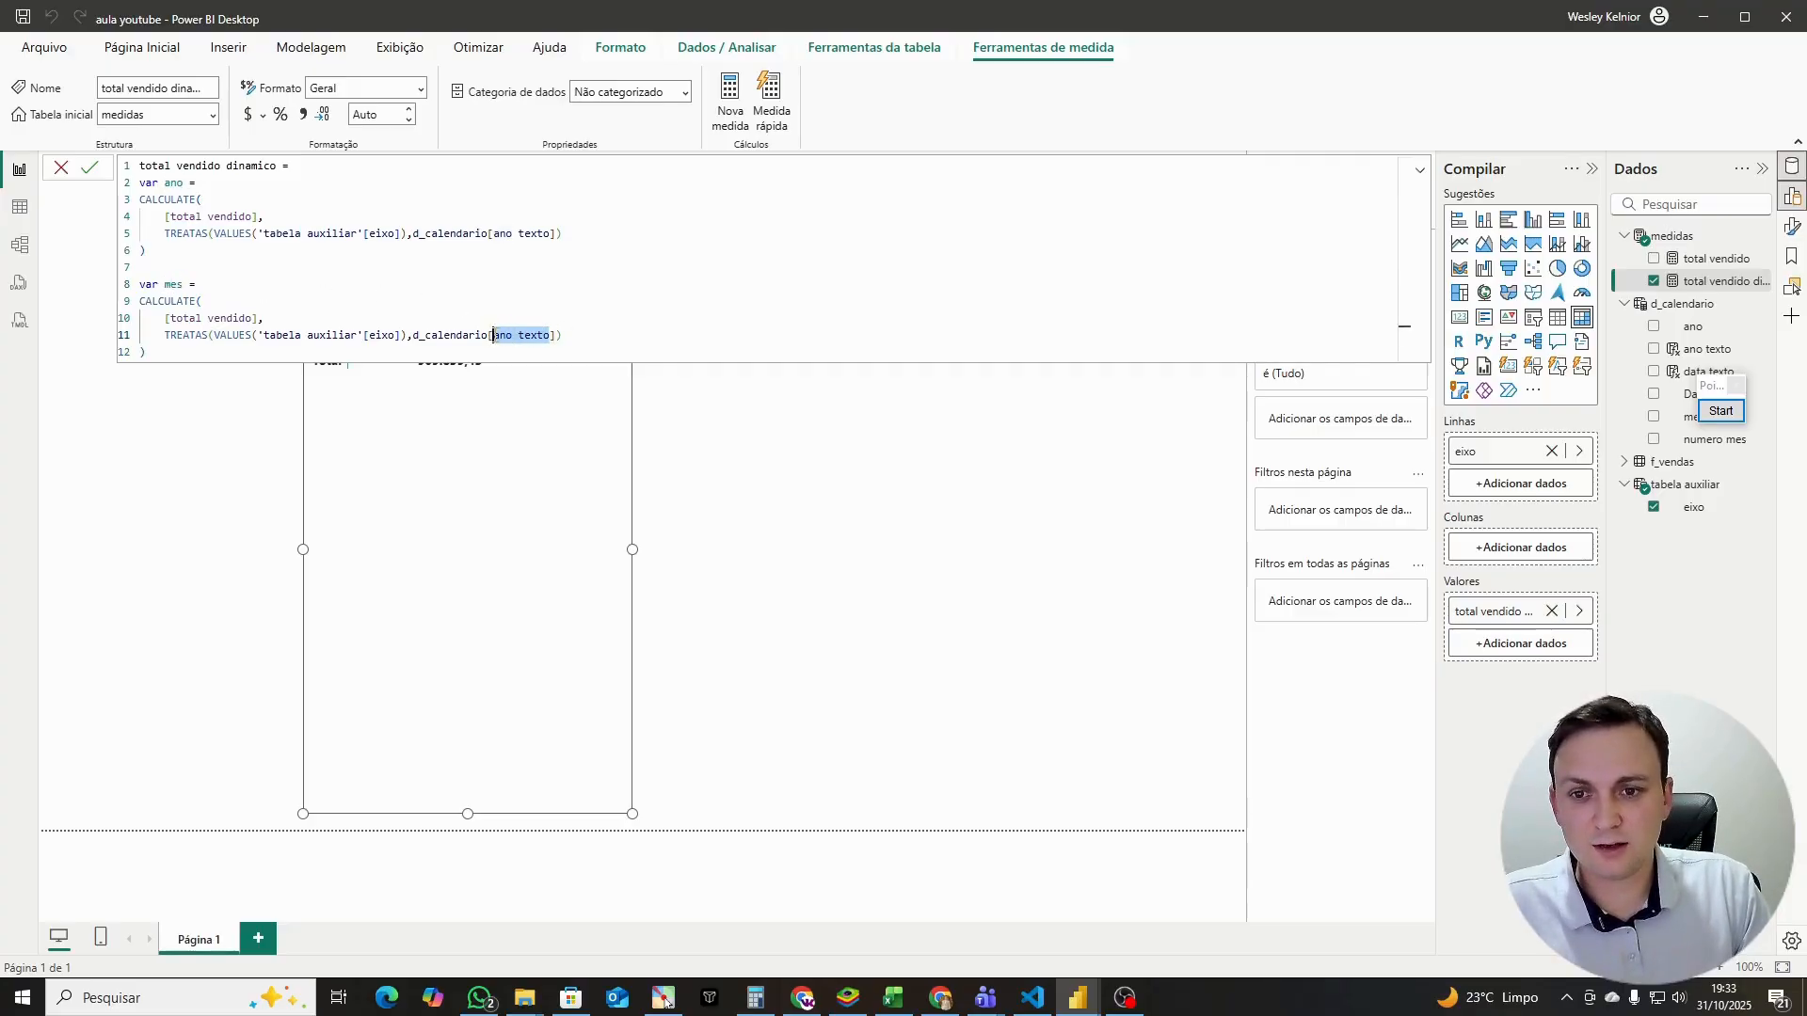
{"action": "type", "text": "mes"}
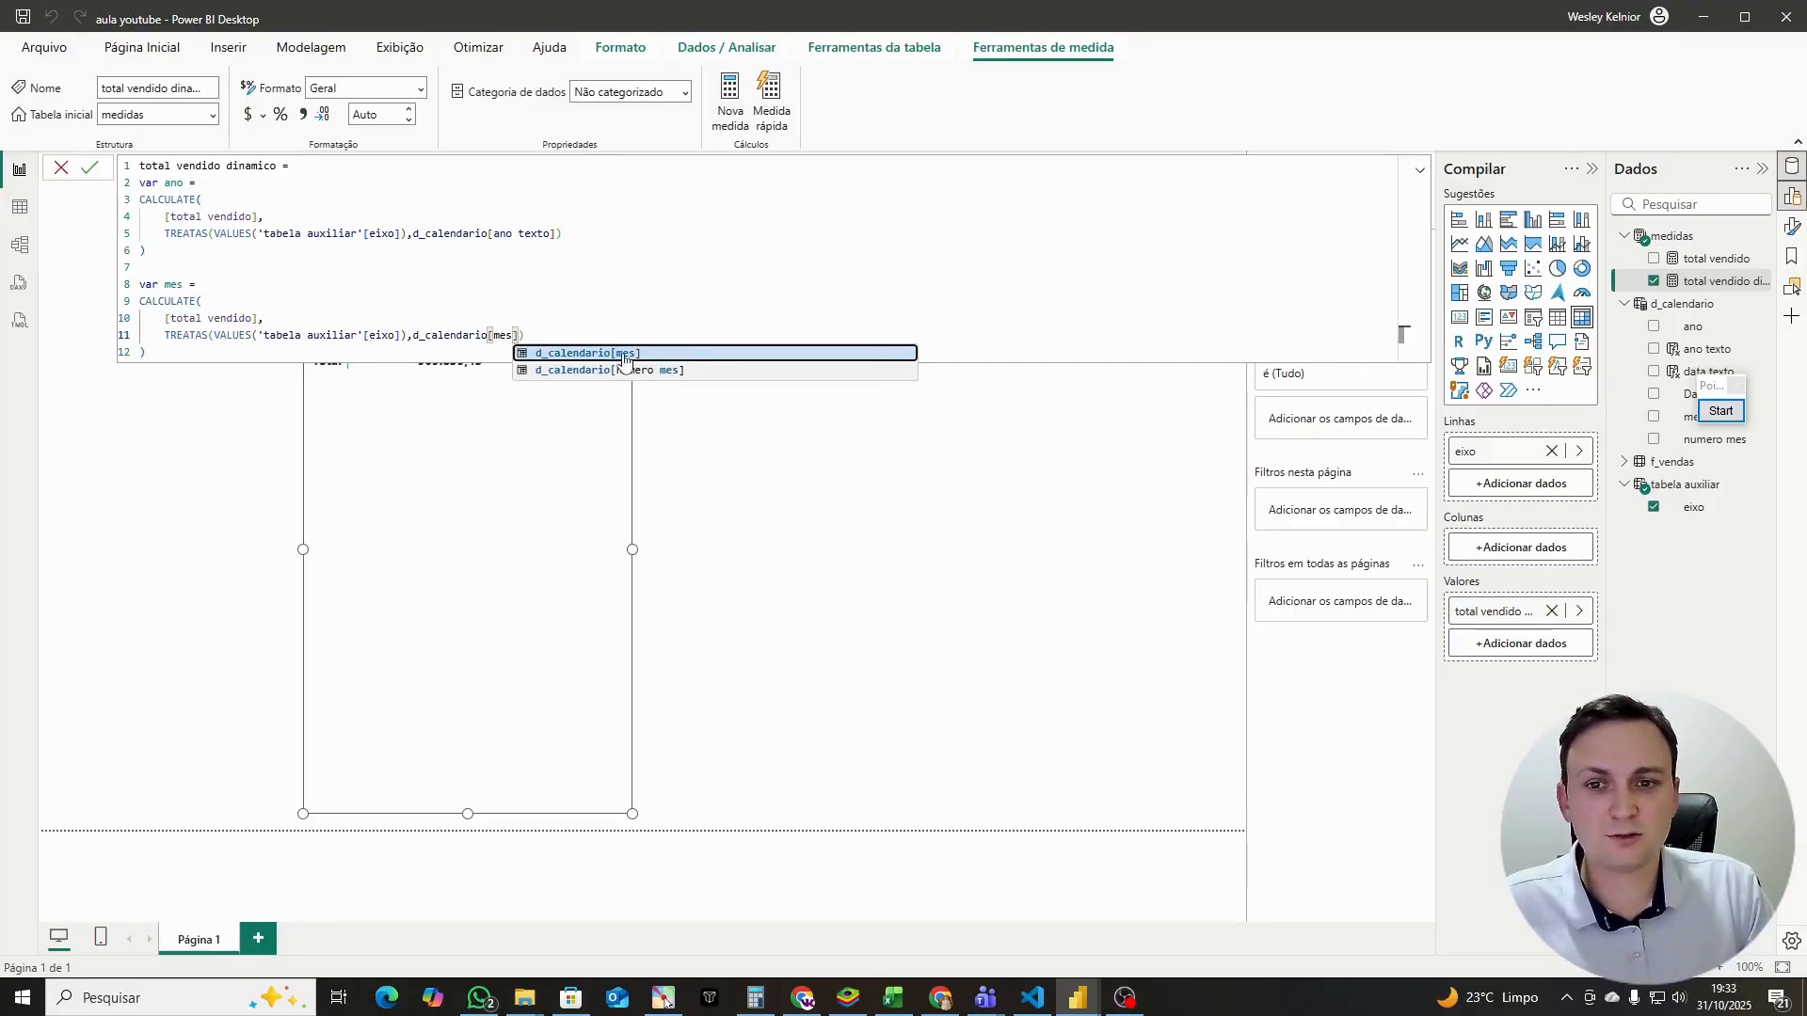
{"action": "left_click", "coordinate": [623, 357]}
Step: Temporarily circle d_calendario[mes] in the mes variable, draw an arrow towards it and mark the area below the formula
{"action": "left_click", "coordinate": [1722, 408]}
{"action": "mouse_move", "coordinate": [545, 316]}
{"action": "left_mouse_down"}
{"action": "mouse_move", "coordinate": [467, 312]}
{"action": "mouse_move", "coordinate": [480, 365]}
{"action": "mouse_move", "coordinate": [542, 319]}
{"action": "left_mouse_up"}
{"action": "mouse_move", "coordinate": [350, 382]}
{"action": "left_mouse_down"}
{"action": "mouse_move", "coordinate": [287, 388]}
{"action": "mouse_move", "coordinate": [344, 381]}
{"action": "left_mouse_up"}
{"action": "left_click_drag", "start_coordinate": [621, 318], "coordinate": [591, 326]}
{"action": "left_click_drag", "start_coordinate": [595, 303], "coordinate": [544, 320]}
{"action": "left_click_drag", "start_coordinate": [544, 339], "coordinate": [642, 357]}
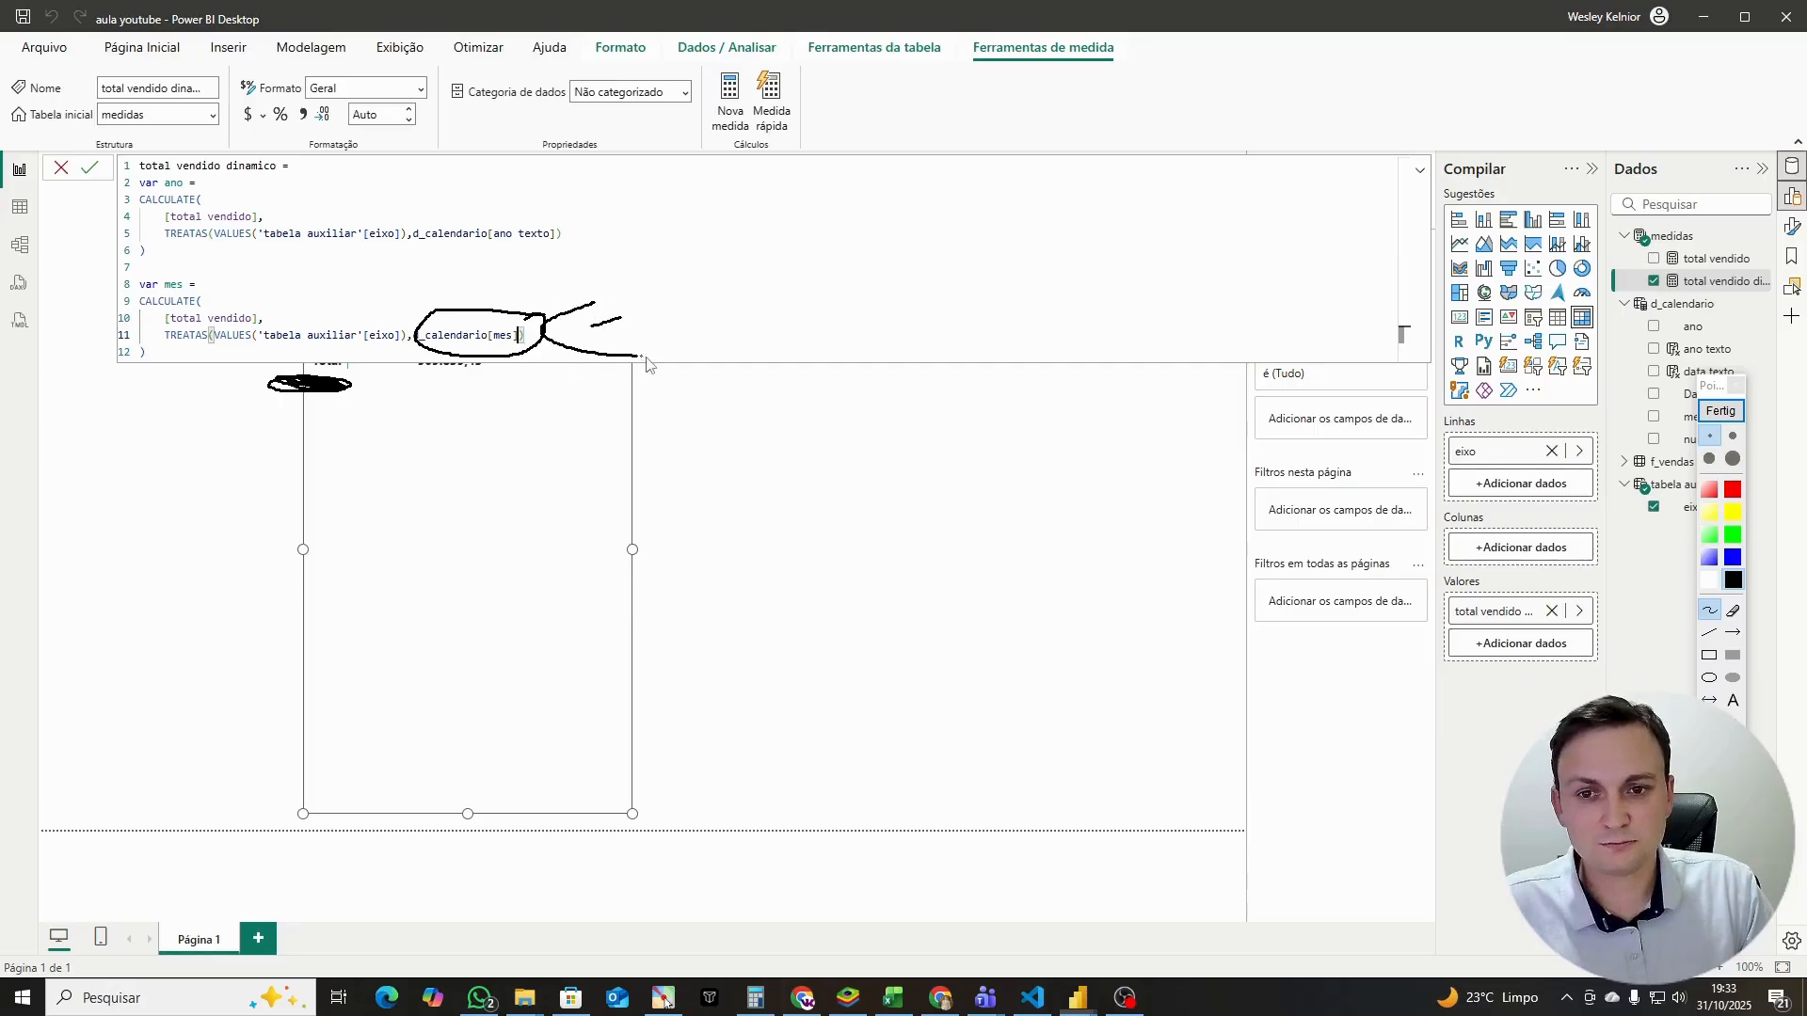
{"action": "left_click", "coordinate": [1720, 411]}
Step: Paste another copy of the ano variable block below mes and rename its variable to data
{"action": "left_click", "coordinate": [179, 353]}
{"action": "key", "text": "Return"}
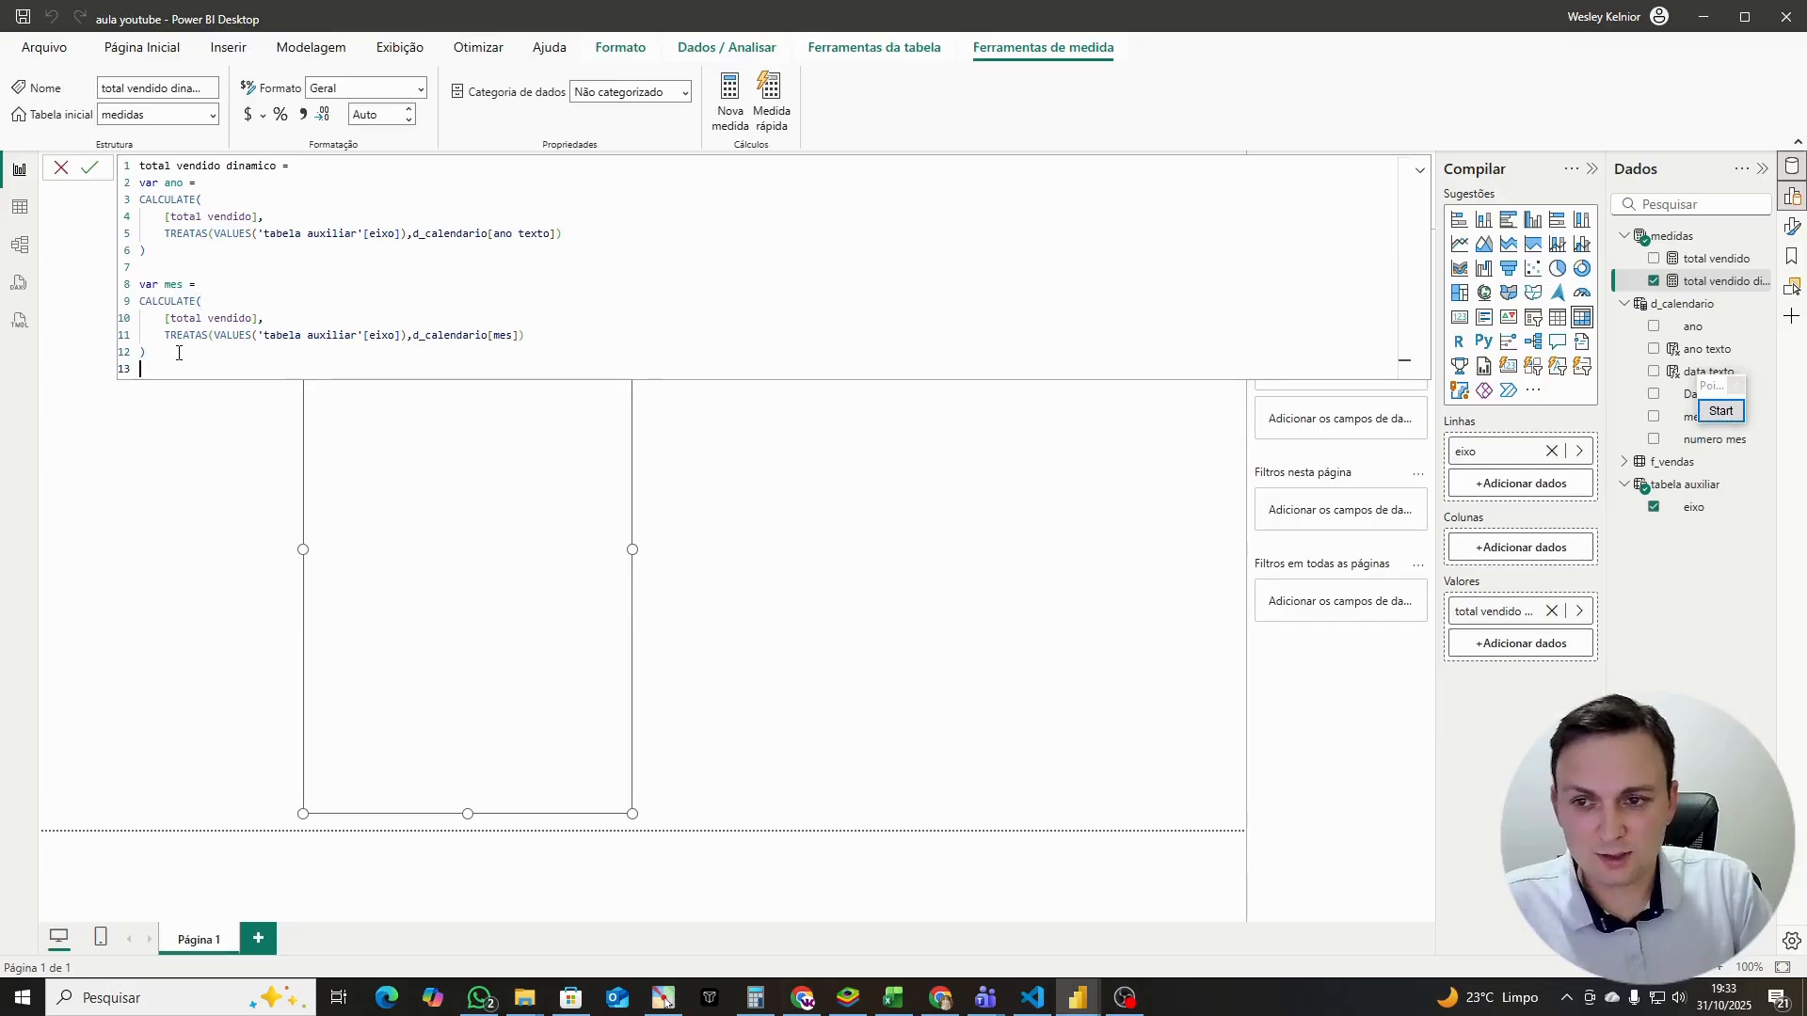
{"action": "key", "text": "Return"}
{"action": "key", "text": "ctrl+v"}
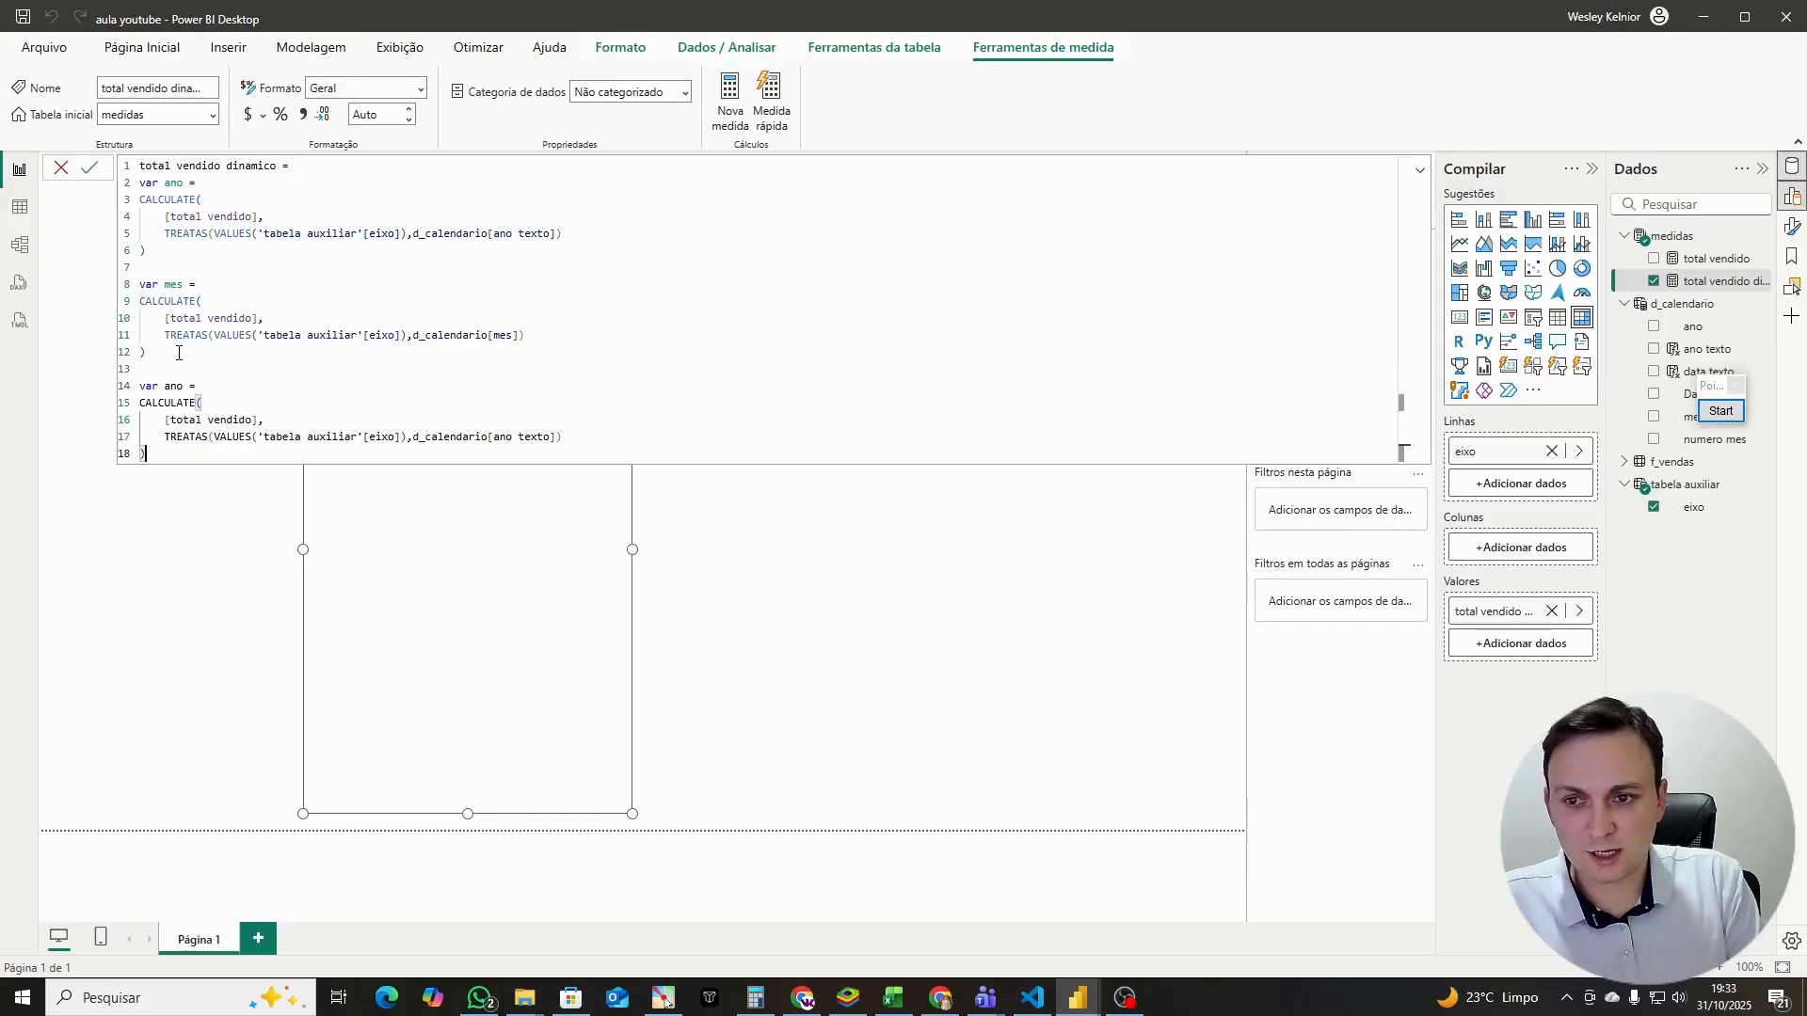
{"action": "double_click", "coordinate": [173, 387]}
{"action": "type", "text": "data"}
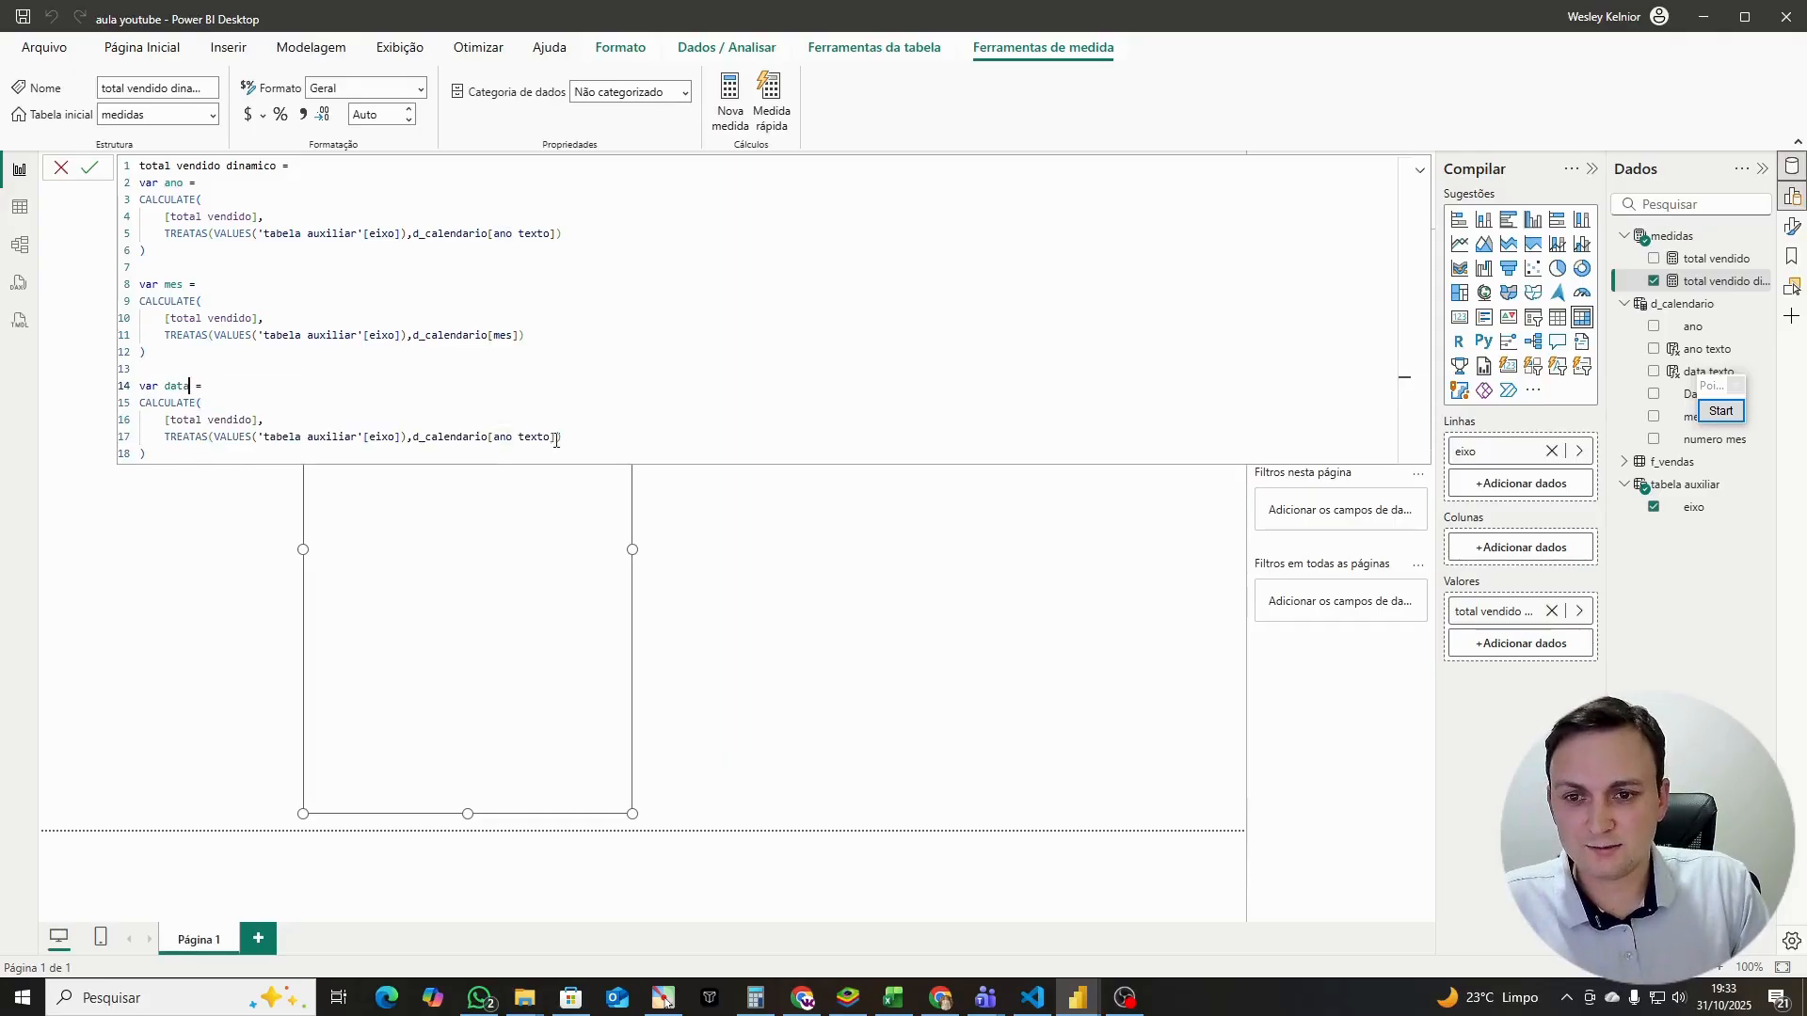
Step: Change the data variable's TREATAS column to d_calendario[data texto]
{"action": "left_click_drag", "start_coordinate": [555, 441], "coordinate": [492, 438]}
{"action": "type", "text": "data"}
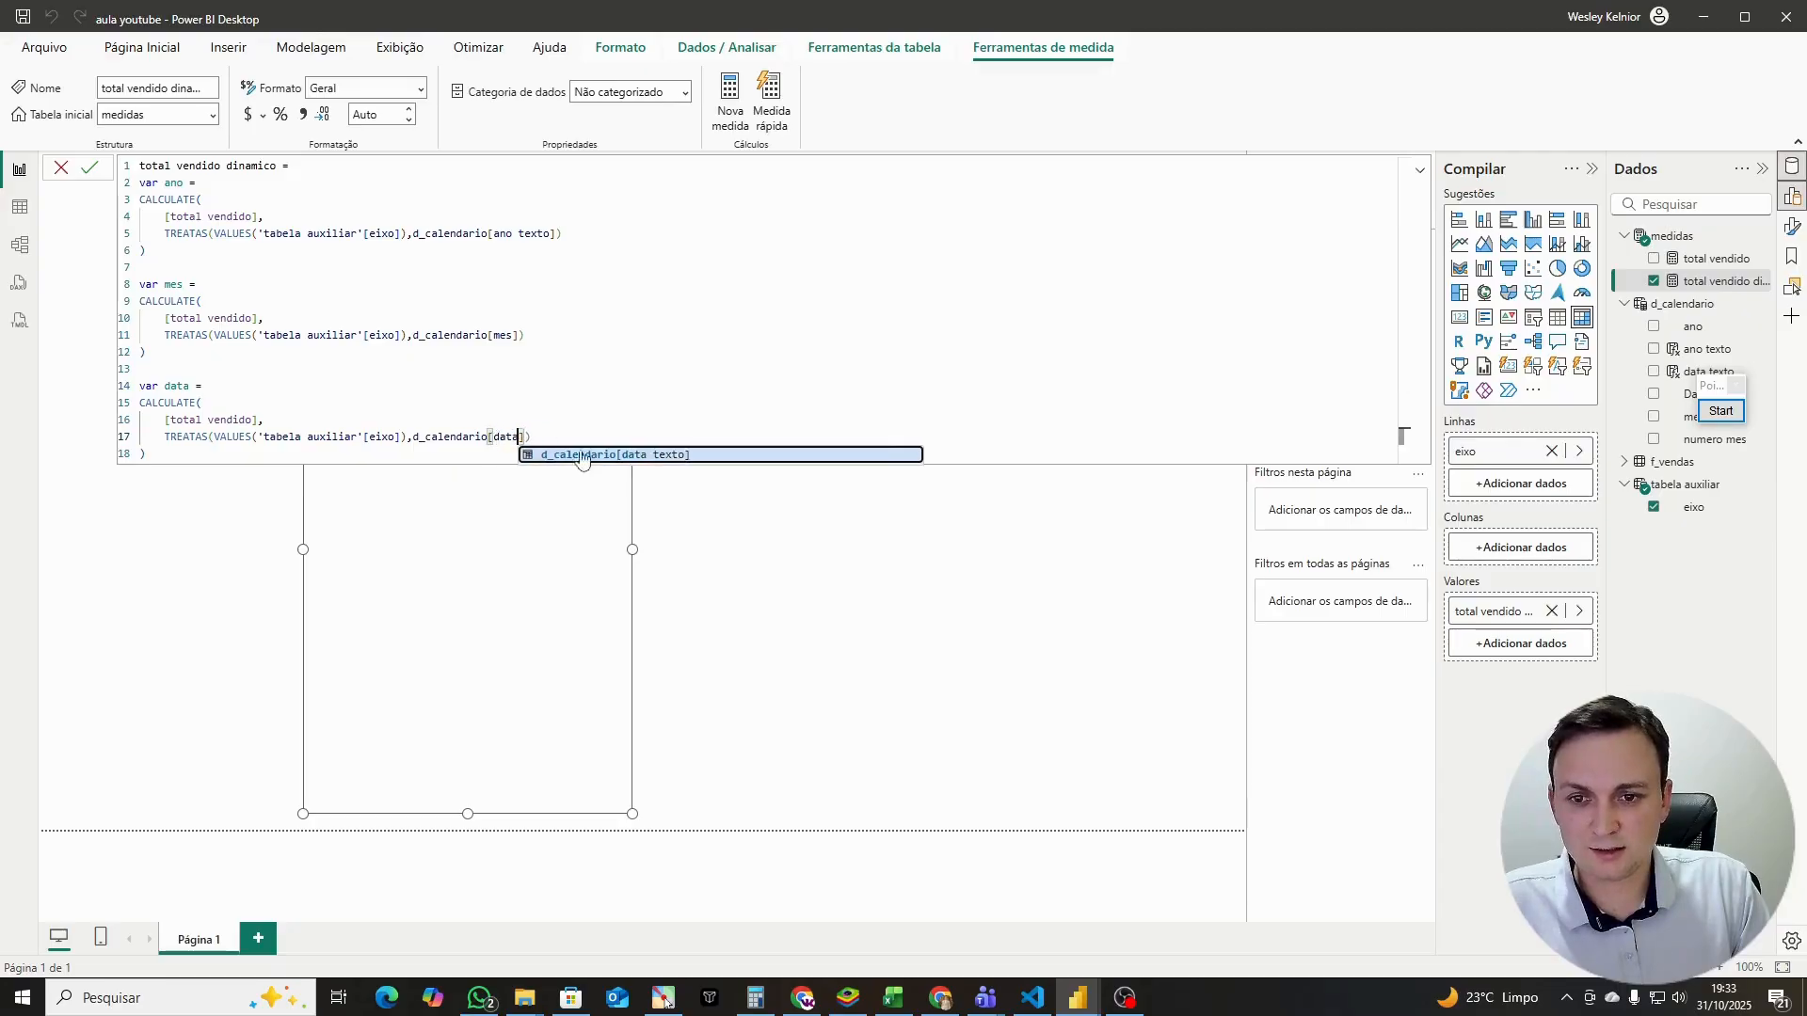
{"action": "left_click", "coordinate": [663, 454]}
{"action": "left_click", "coordinate": [287, 454]}
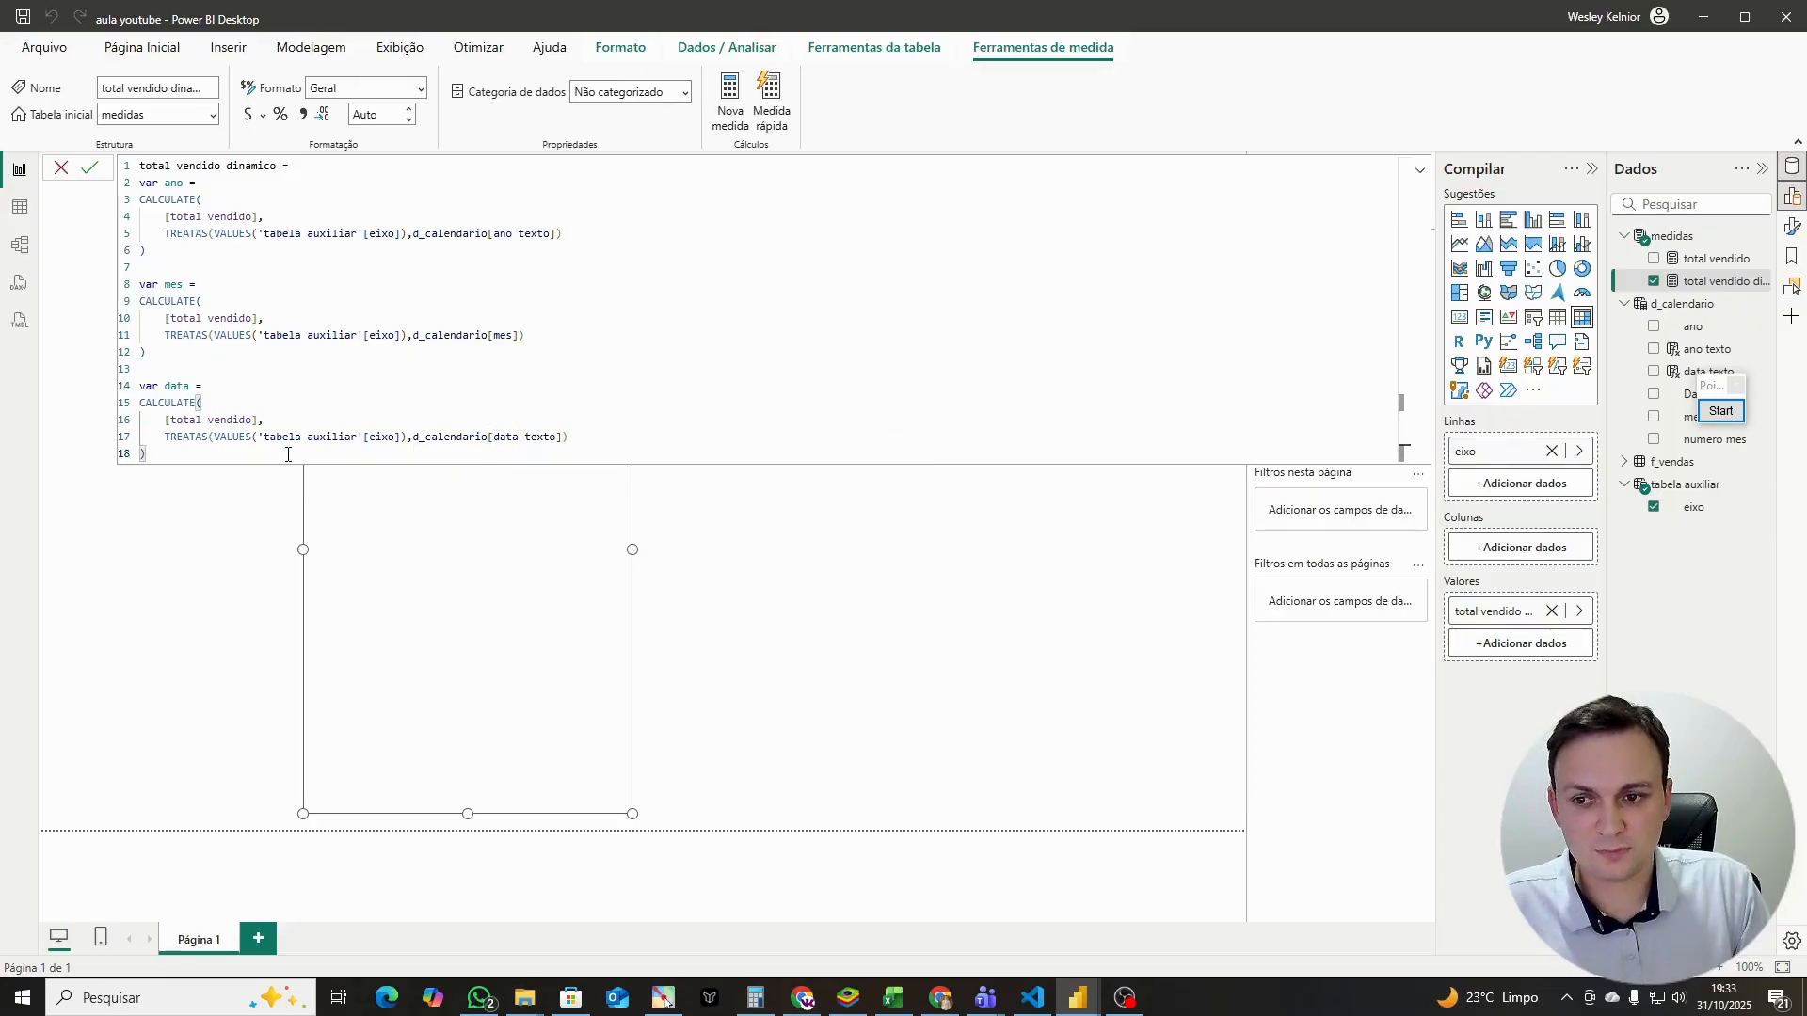
{"action": "key", "text": "Return"}
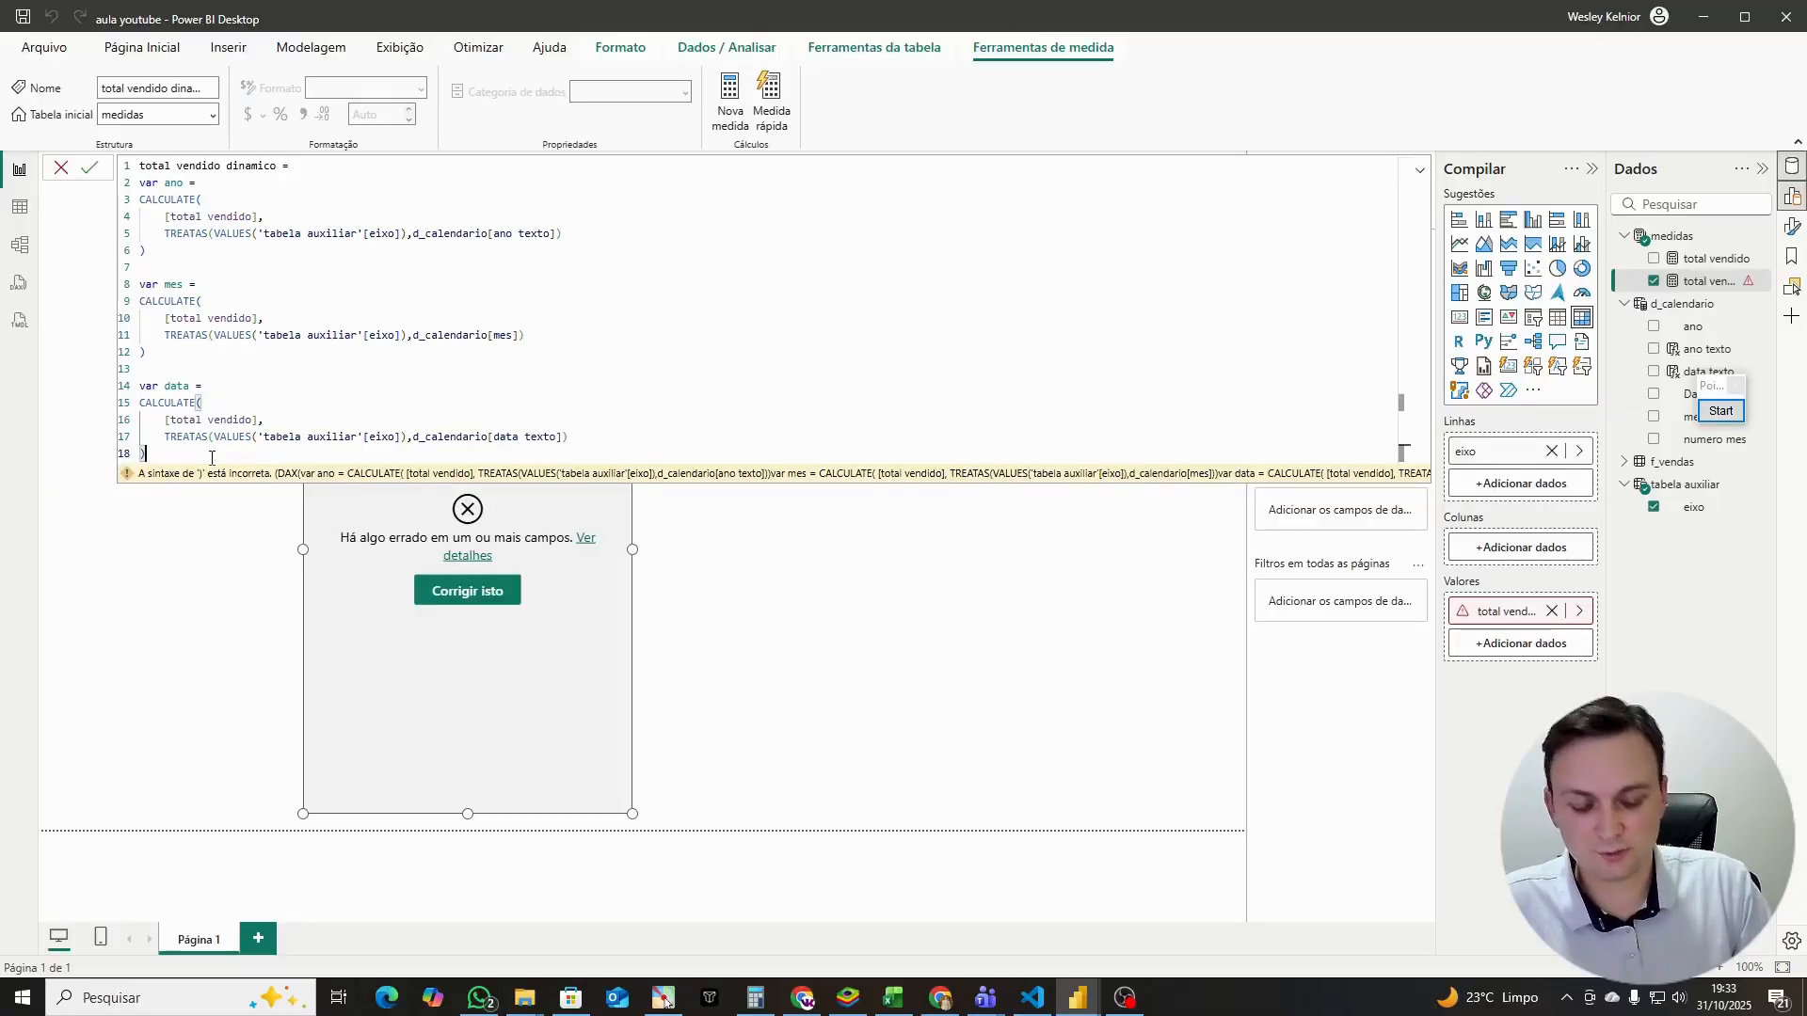
Step: Complete the total vendido dinamico measure with a return line that outputs ano and commit the formula
{"action": "type", "text": "retu"}
{"action": "key", "text": "BackSpace"}
{"action": "key", "text": "BackSpace"}
{"action": "key", "text": "BackSpace"}
{"action": "key", "text": "BackSpace"}
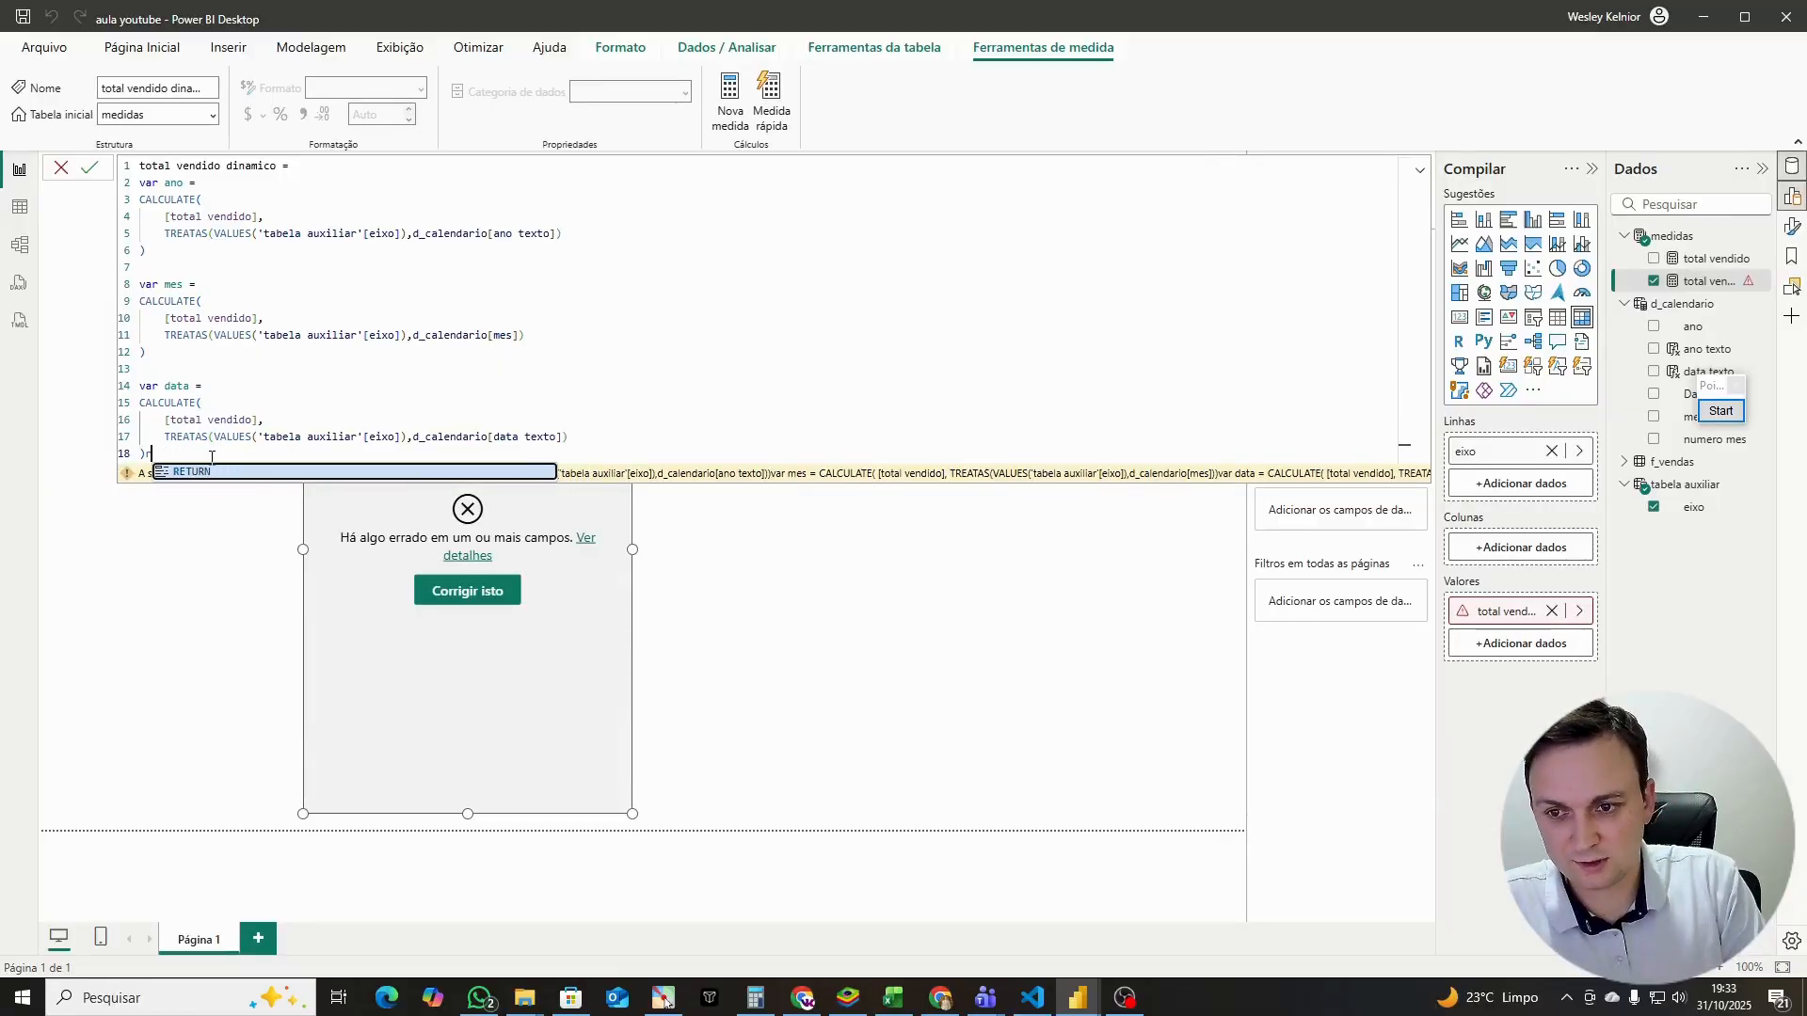
{"action": "key", "text": "shift+Return"}
{"action": "type", "text": "return"}
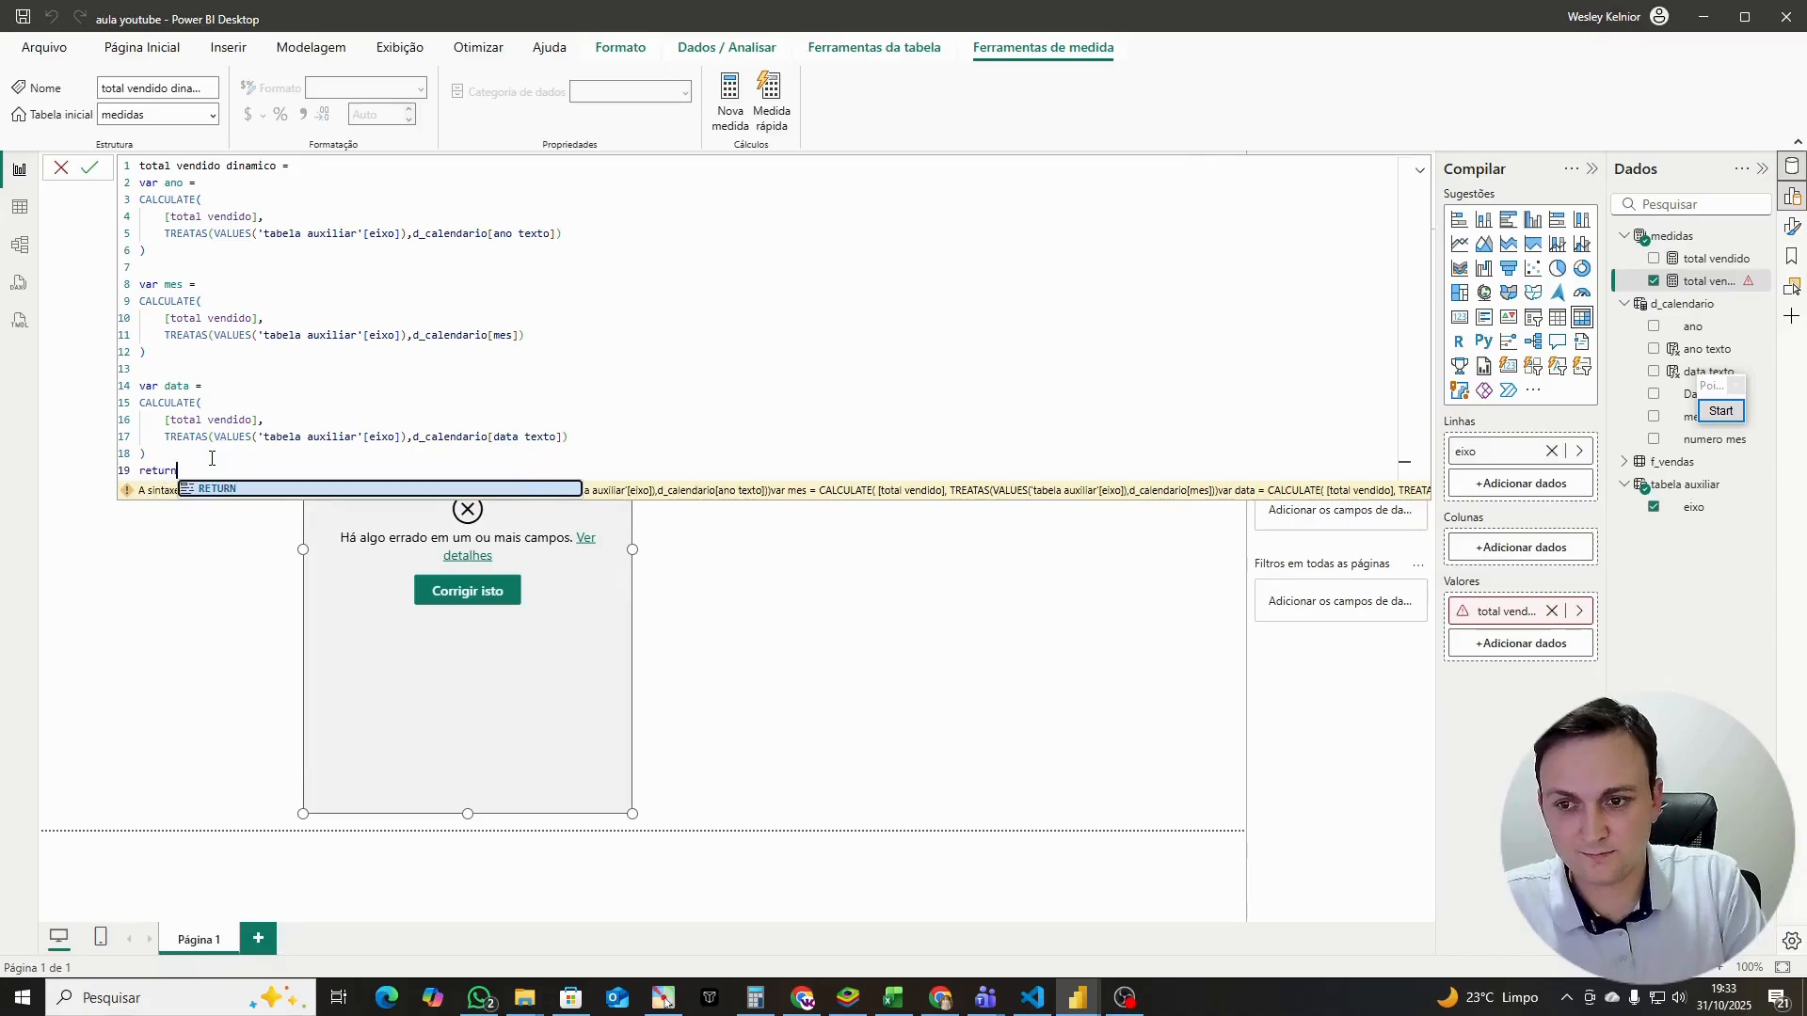
{"action": "key", "text": "shift+Return"}
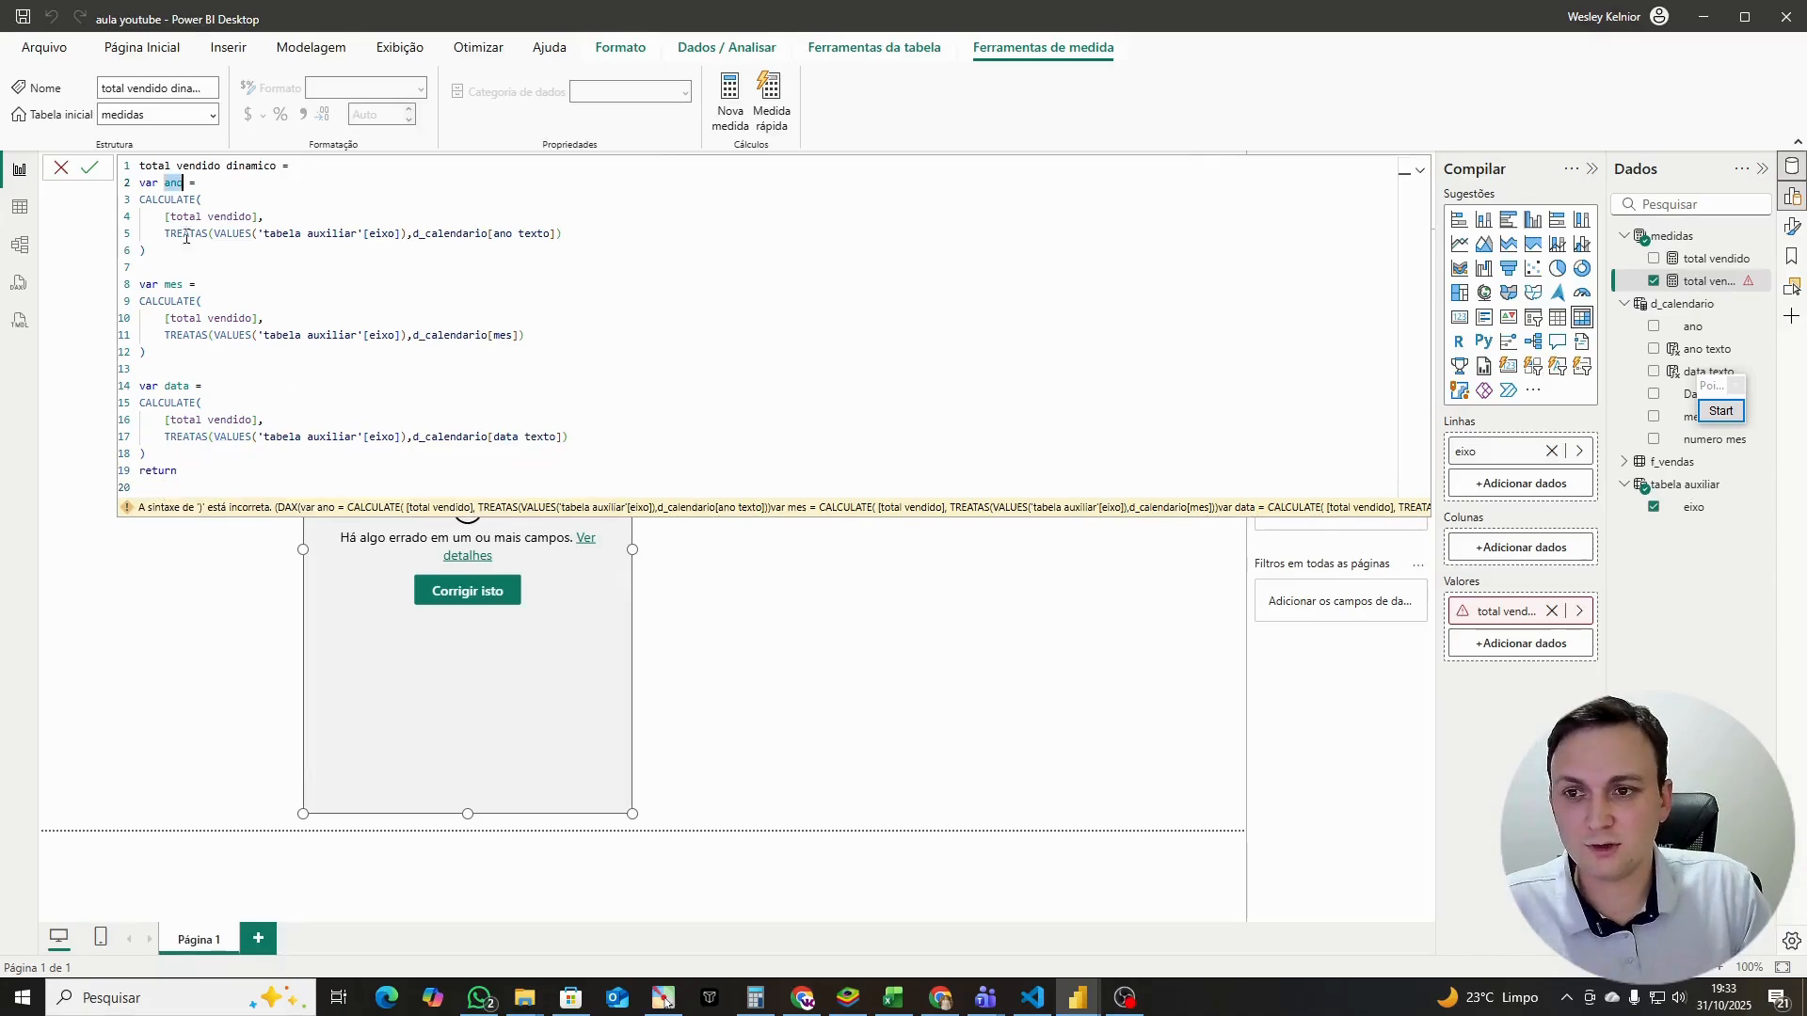
{"action": "type", "text": "ano"}
{"action": "key", "text": "Return"}
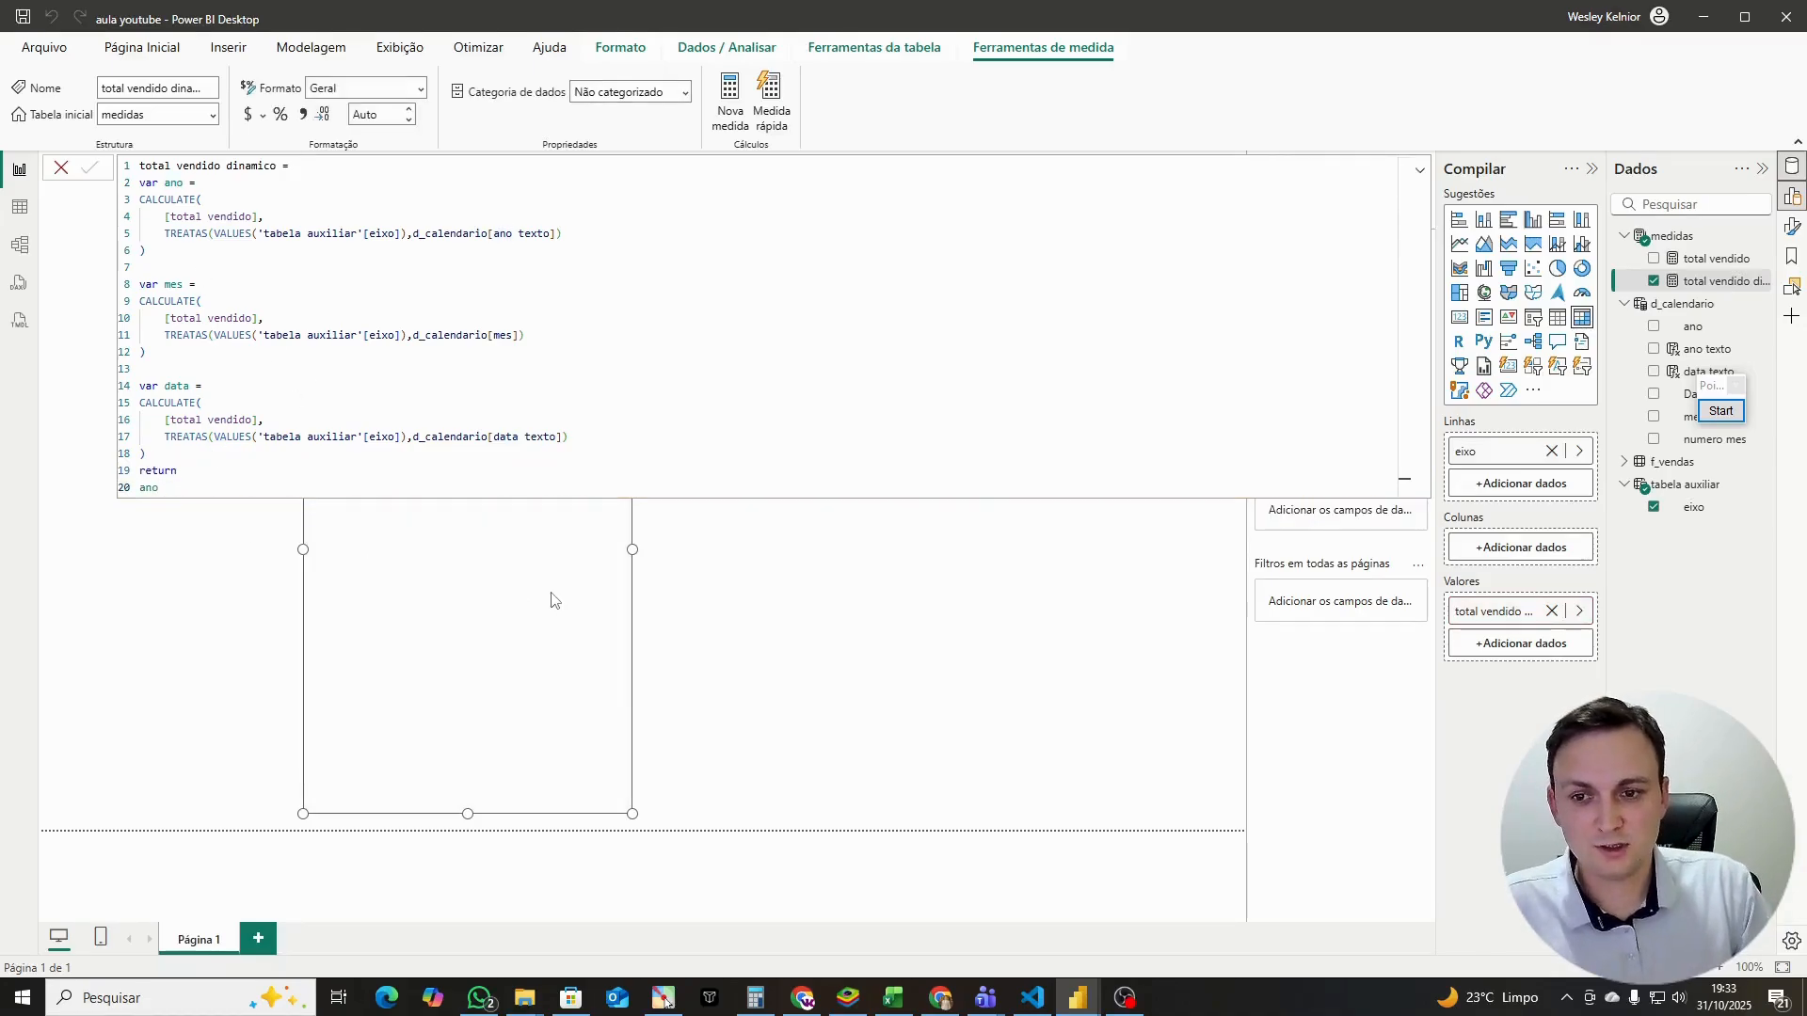
Step: Collapse the formula editor and shrink the matrix by lowering its upper edge
{"action": "left_click", "coordinate": [1419, 169]}
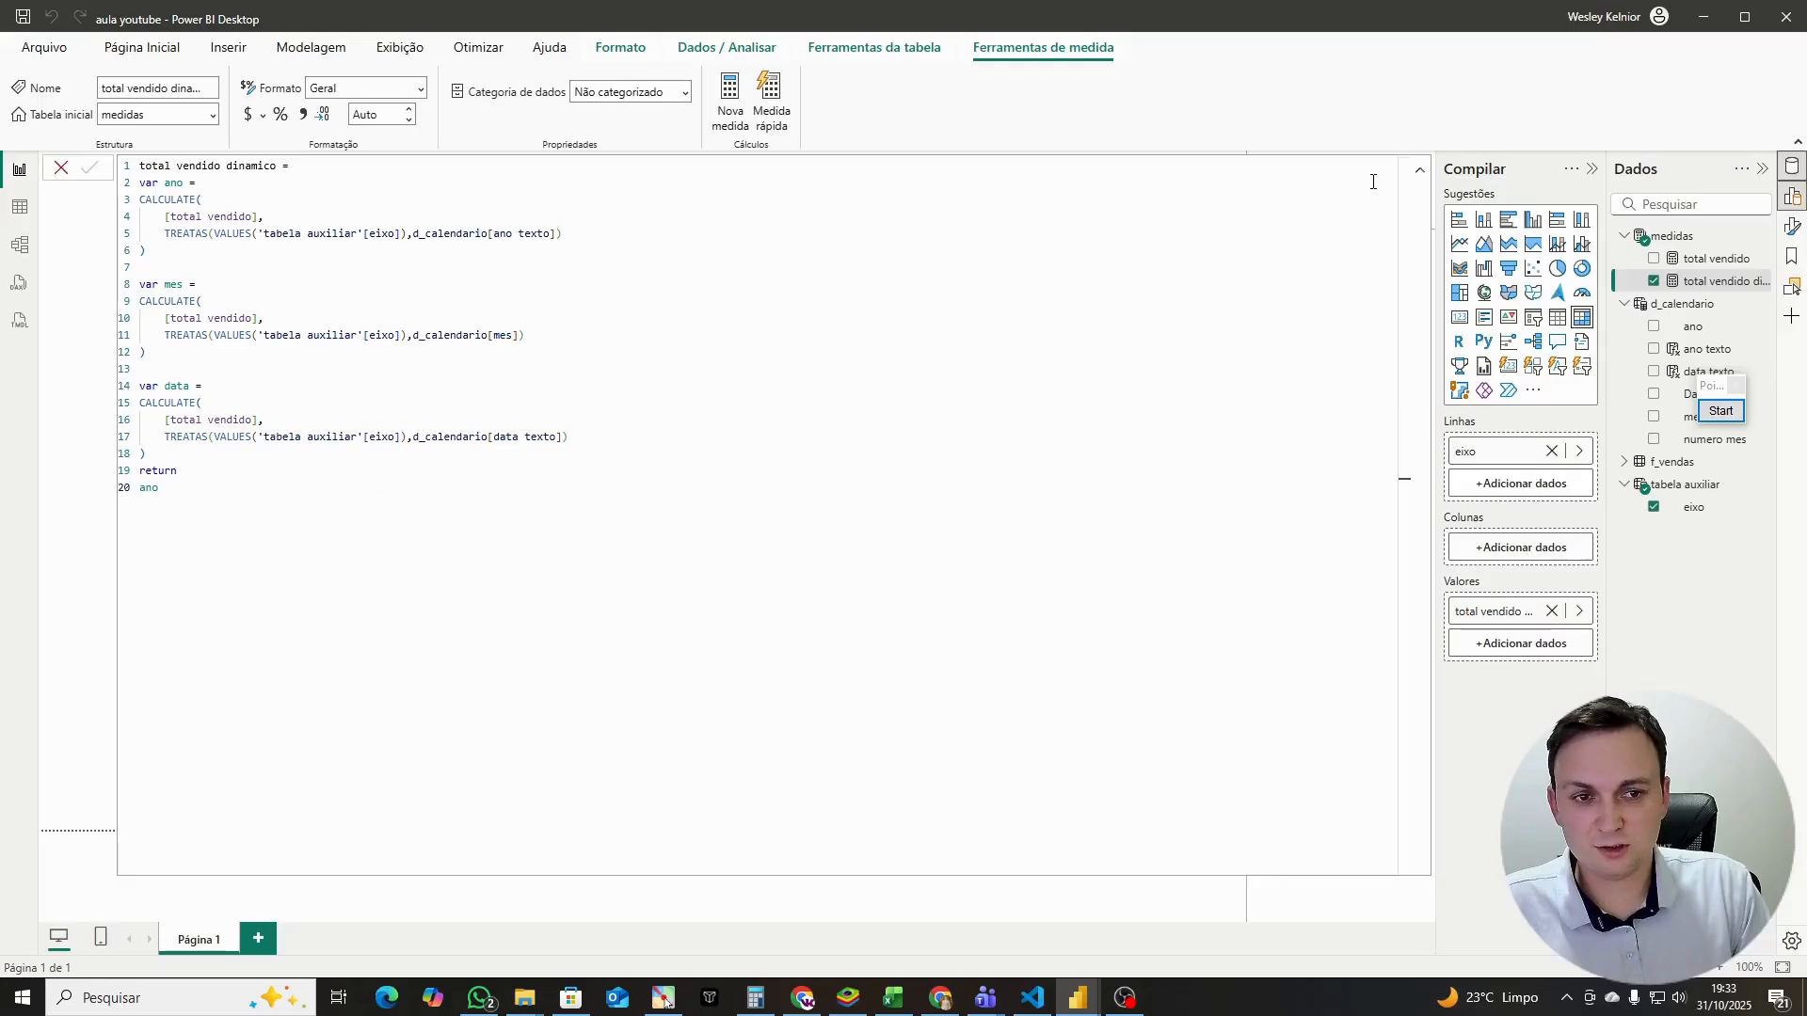
{"action": "left_click", "coordinate": [1419, 169]}
{"action": "left_click_drag", "start_coordinate": [468, 282], "coordinate": [468, 638]}
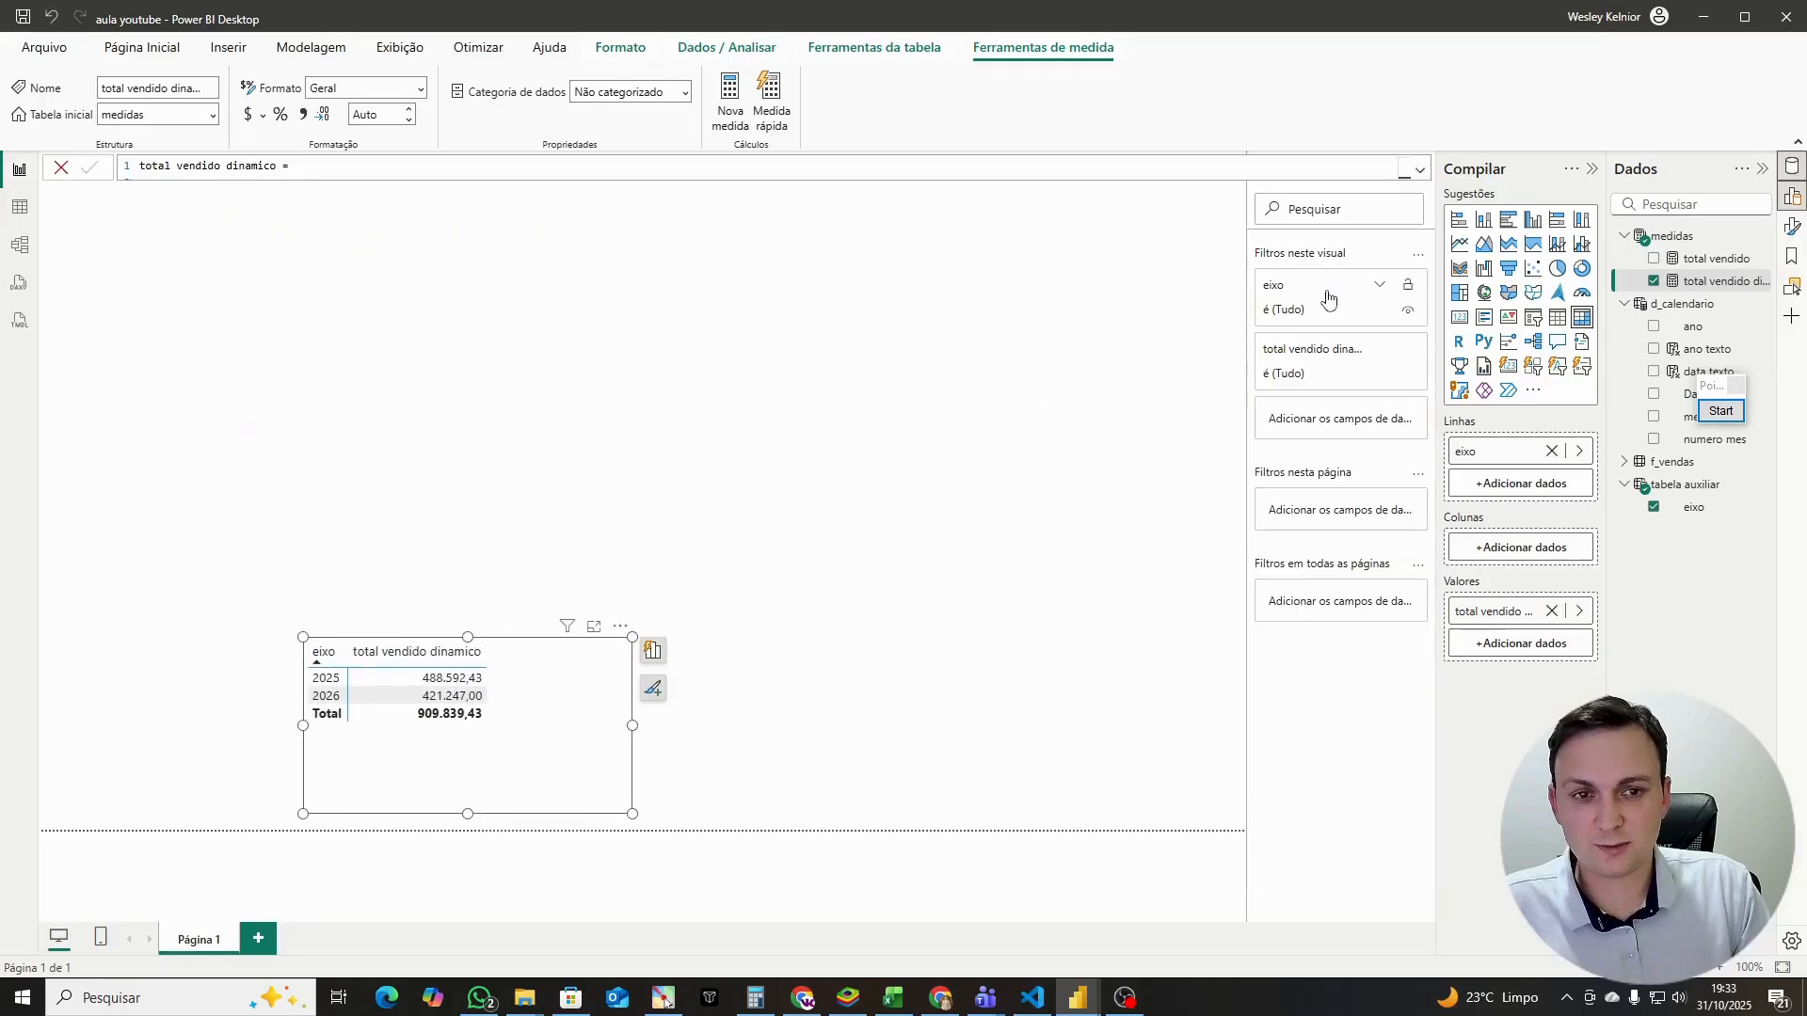
Step: Reopen the total vendido dinamico formula and make it return mes
{"action": "left_click", "coordinate": [1724, 283]}
{"action": "left_click", "coordinate": [1421, 175]}
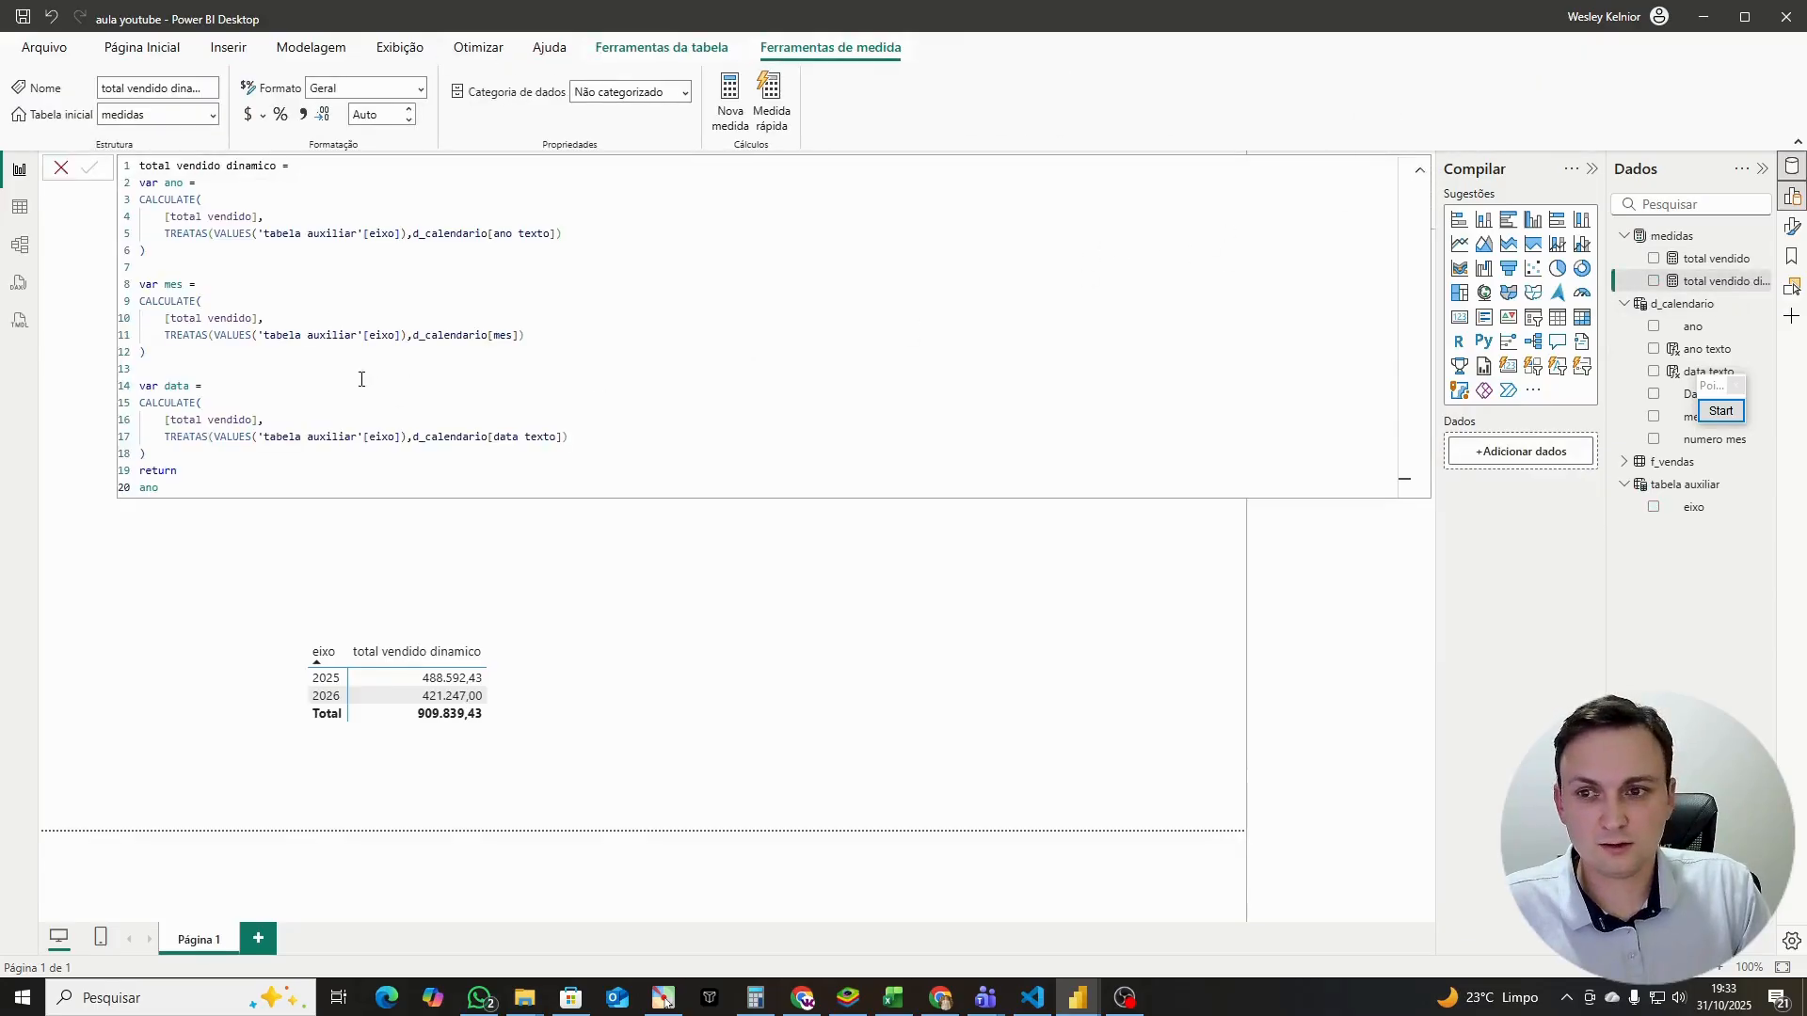
{"action": "double_click", "coordinate": [170, 488]}
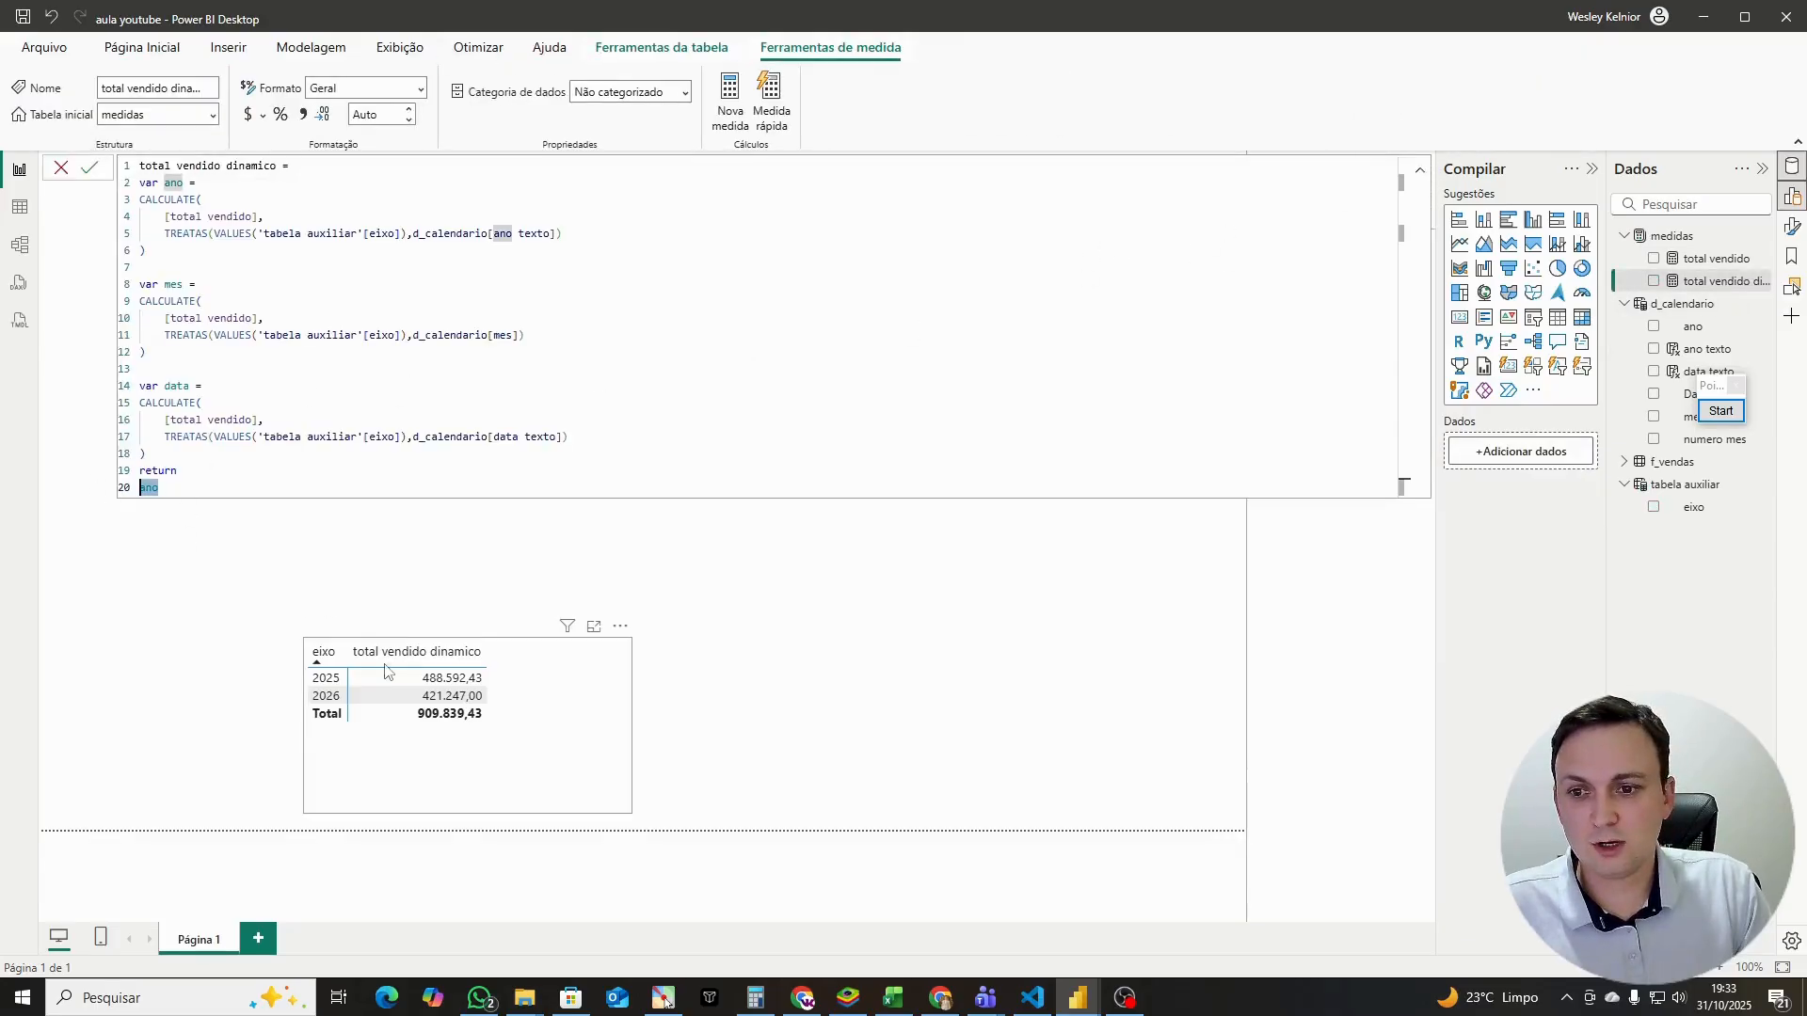
{"action": "double_click", "coordinate": [177, 285]}
{"action": "double_click", "coordinate": [155, 488]}
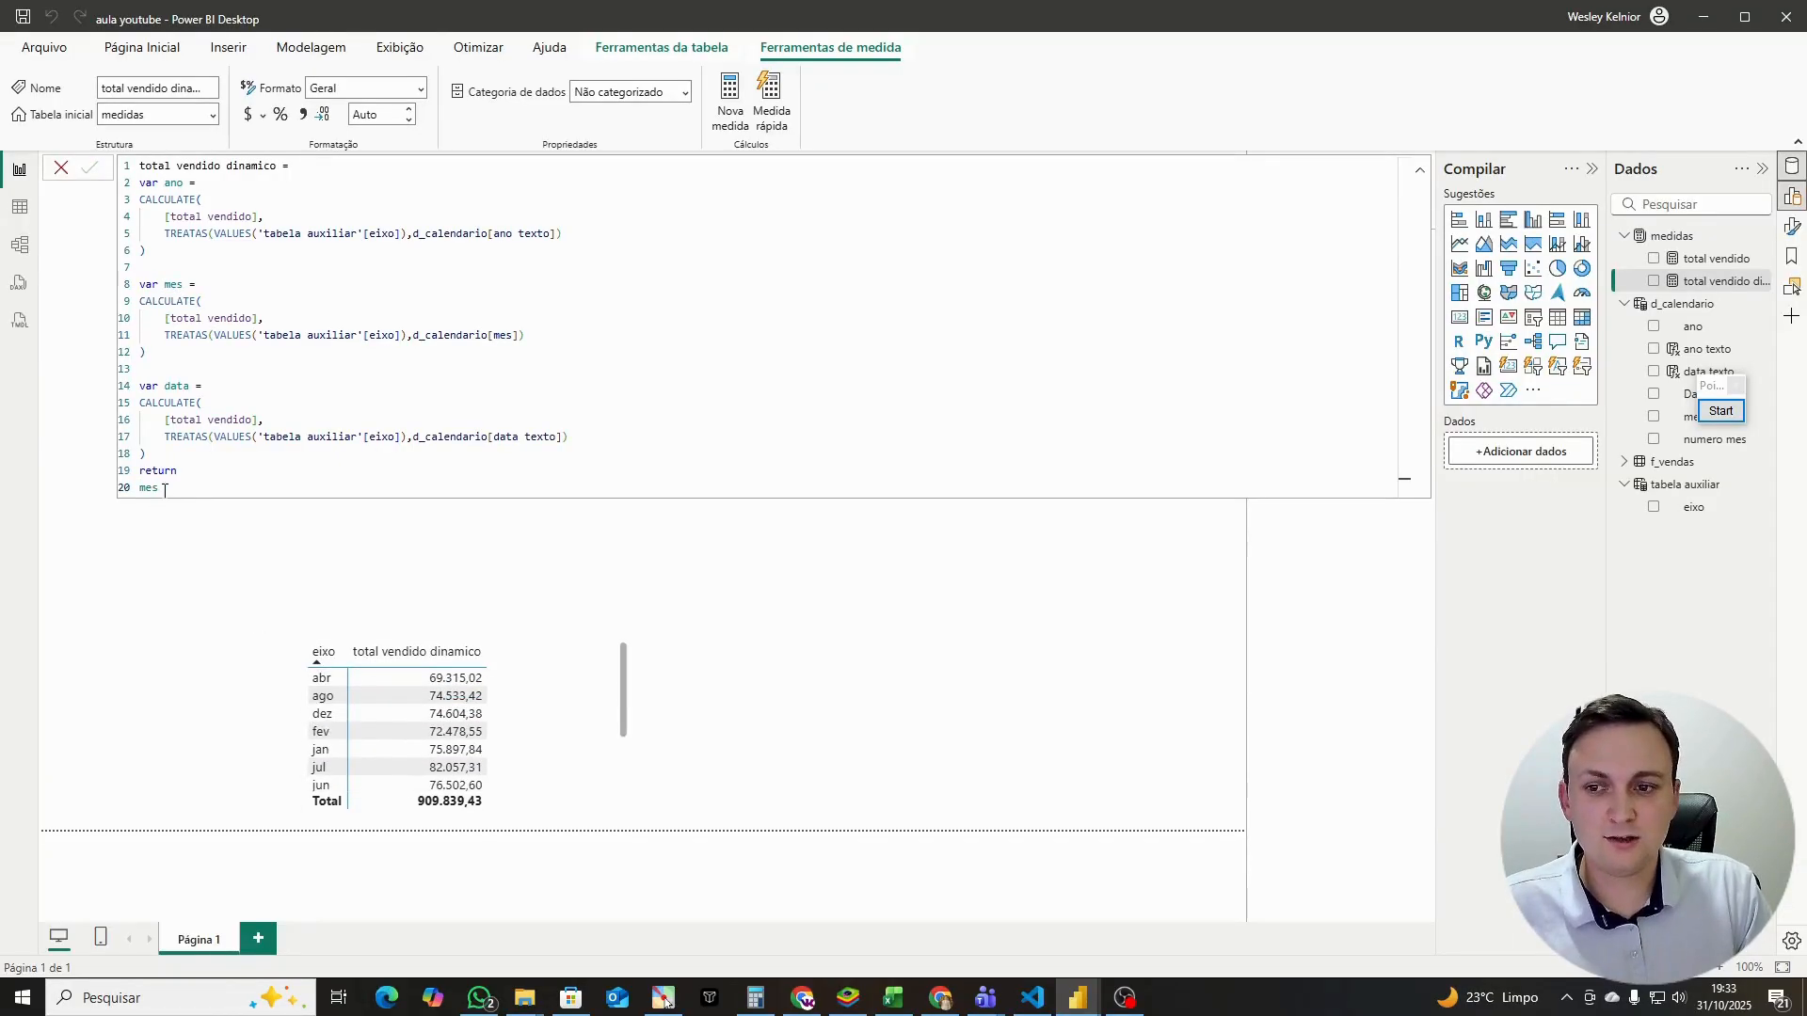
Step: Make the measure return data, scroll through the matrix's date rows and collapse the formula editor
{"action": "double_click", "coordinate": [177, 386]}
{"action": "double_click", "coordinate": [149, 489]}
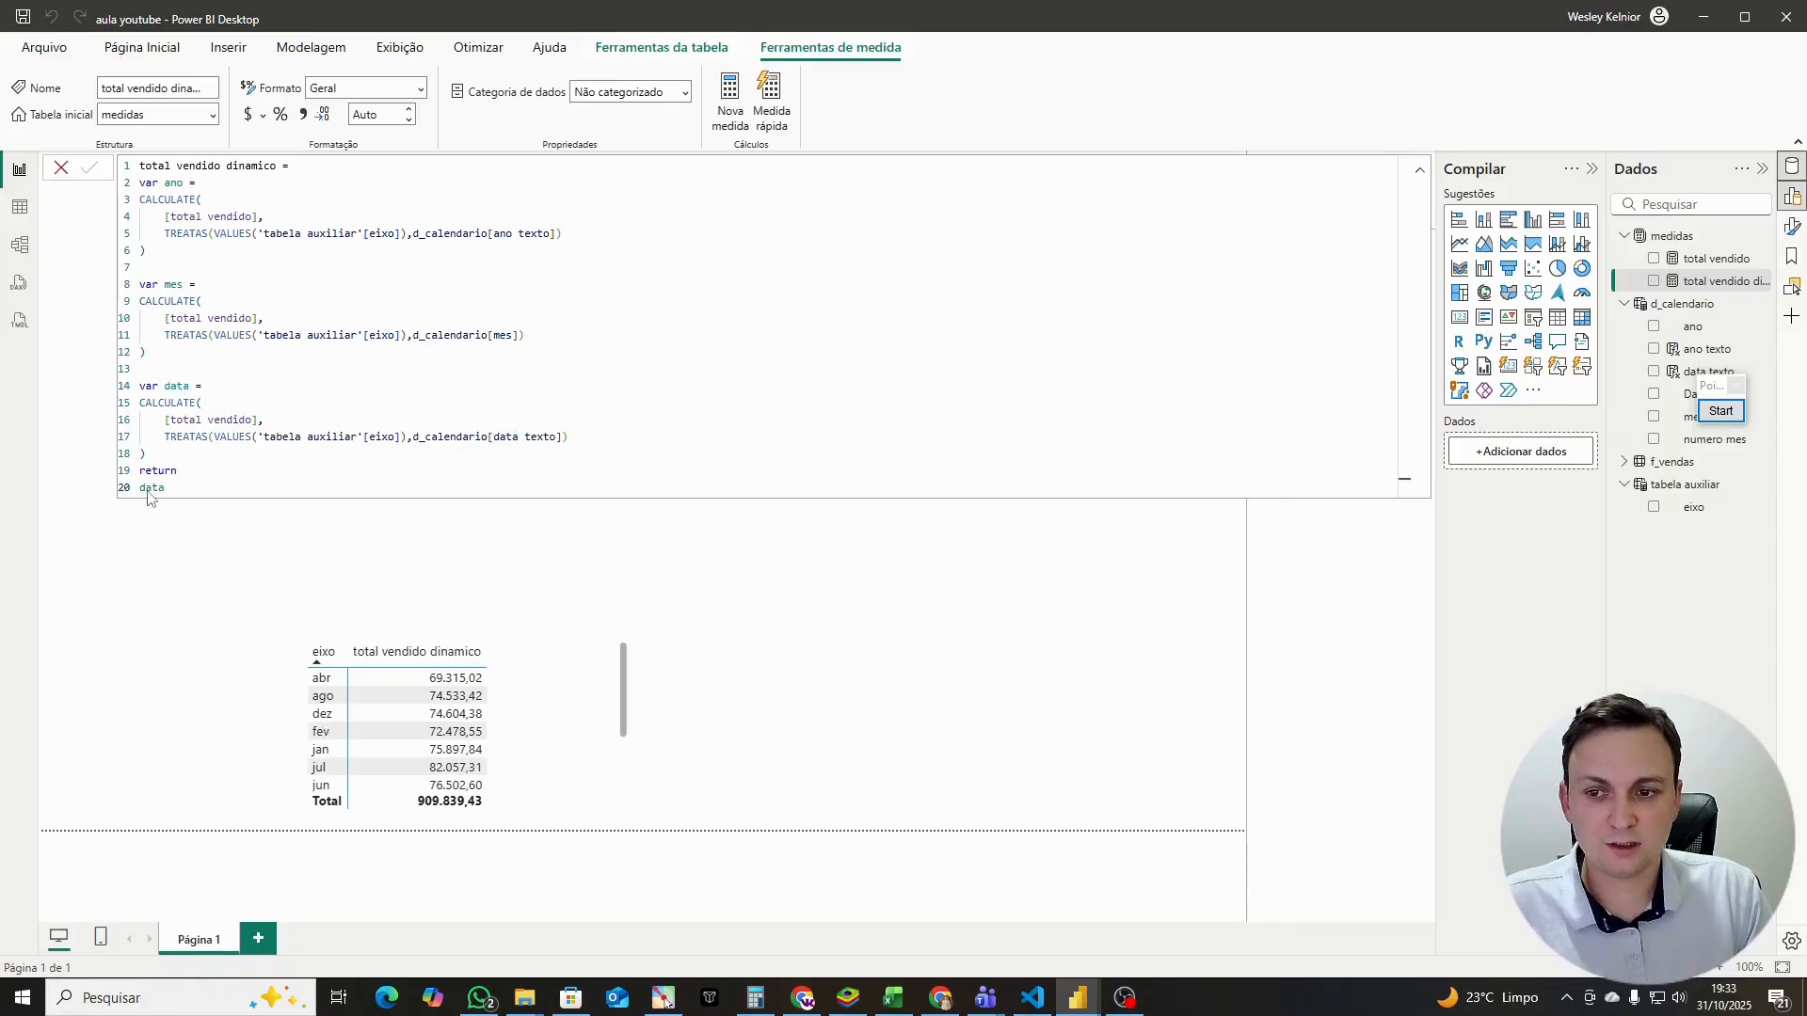
{"action": "scroll", "coordinate": [382, 713], "scroll_direction": "down", "scroll_amount": 18}
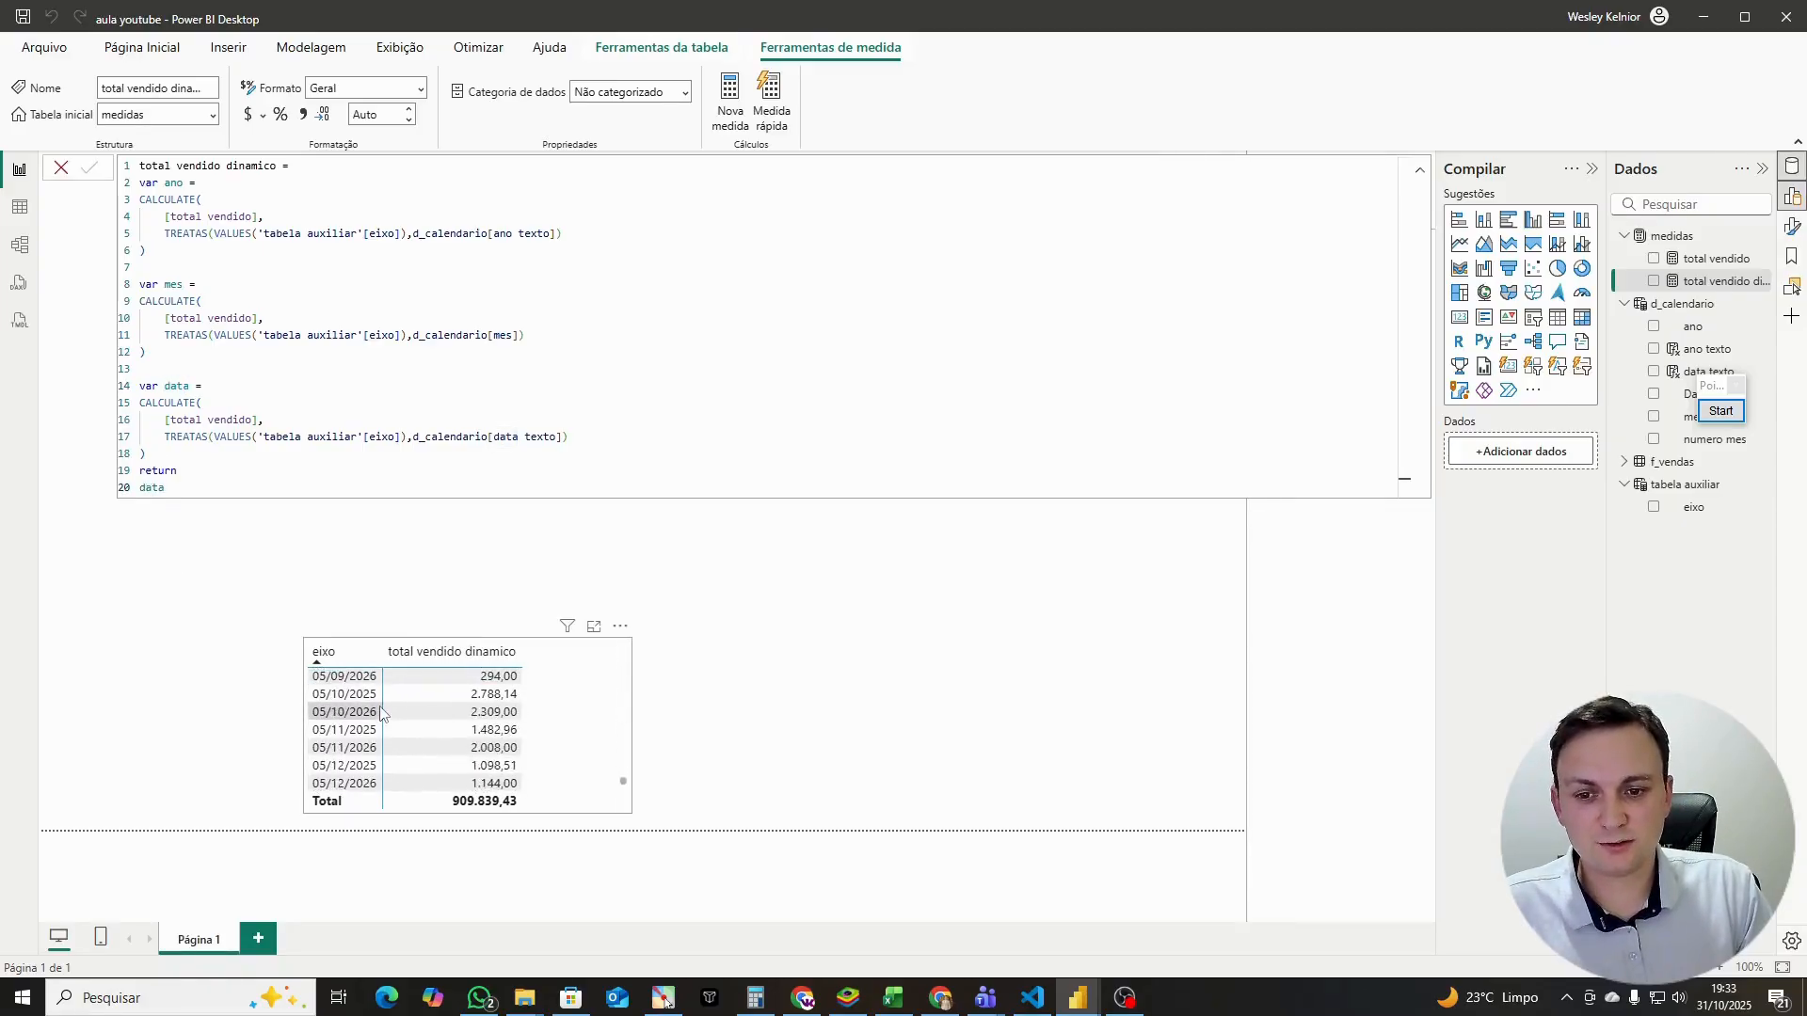
{"action": "scroll", "coordinate": [382, 713], "scroll_direction": "up", "scroll_amount": 15}
{"action": "double_click", "coordinate": [150, 489]}
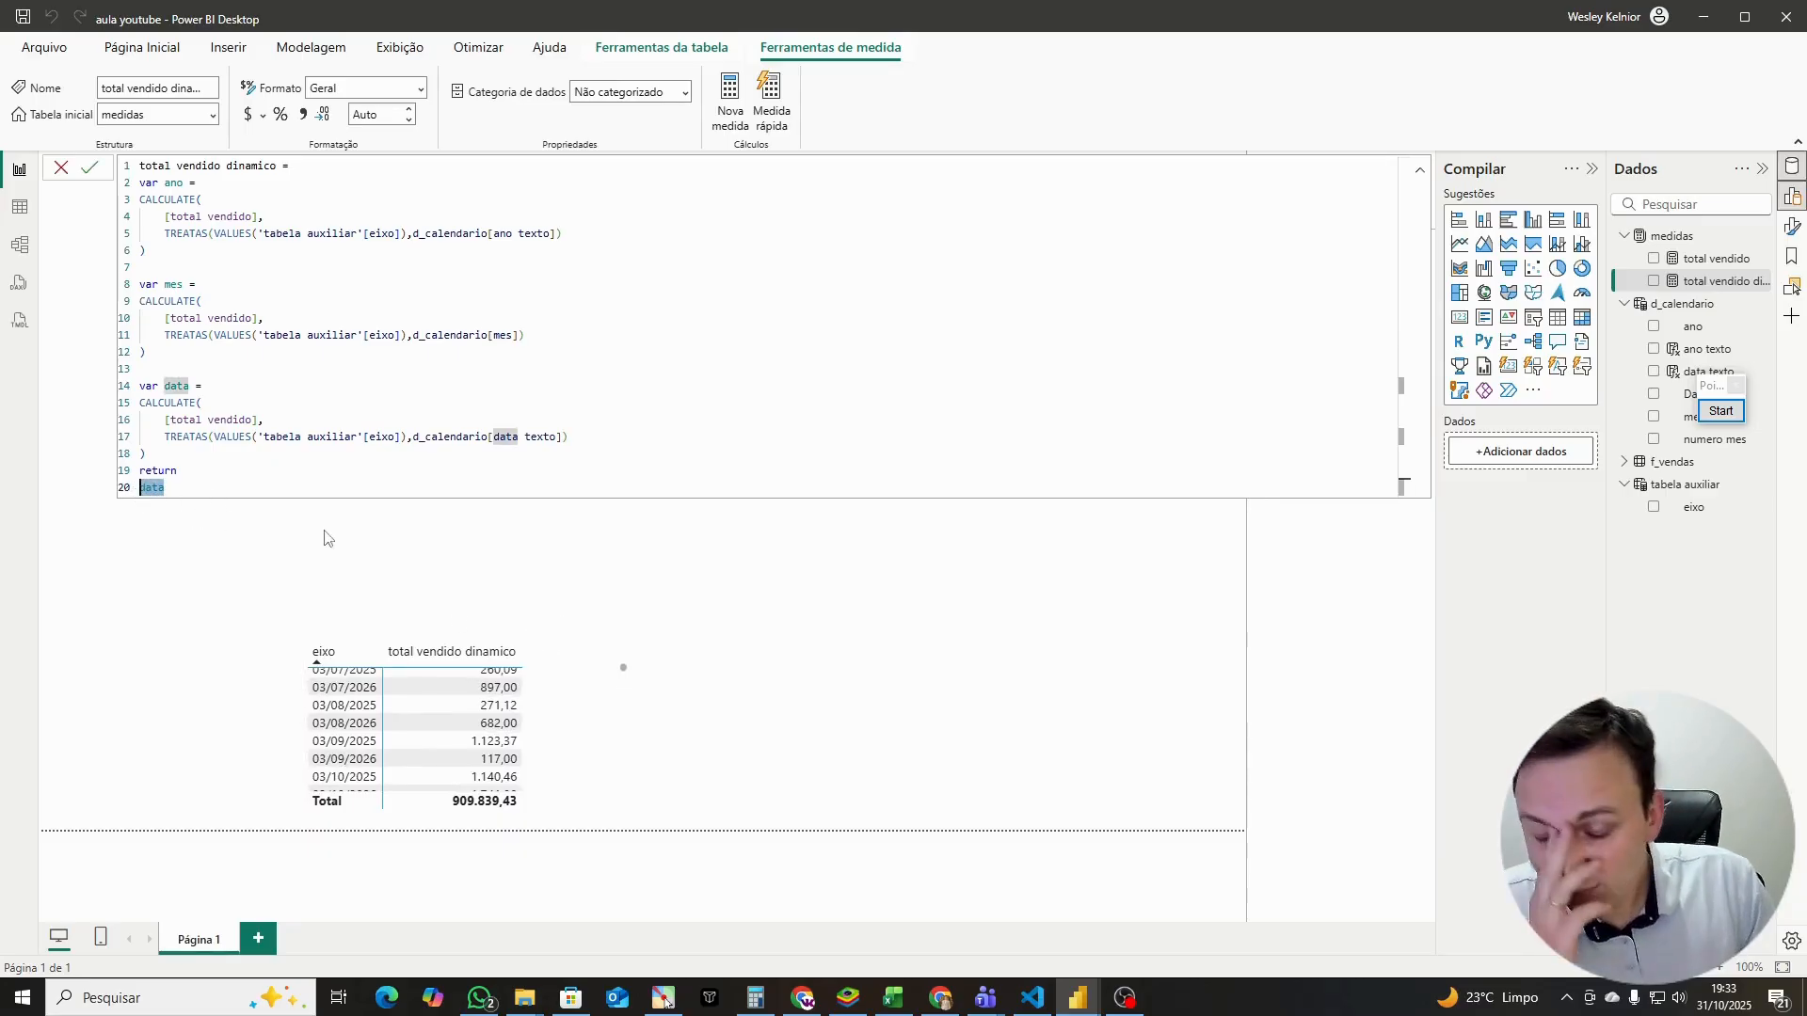
{"action": "left_click", "coordinate": [1417, 179]}
Step: Add an empty slicer, reduce it to a short strip and place it beside the matrix with their upper edges aligned
{"action": "left_click", "coordinate": [570, 376]}
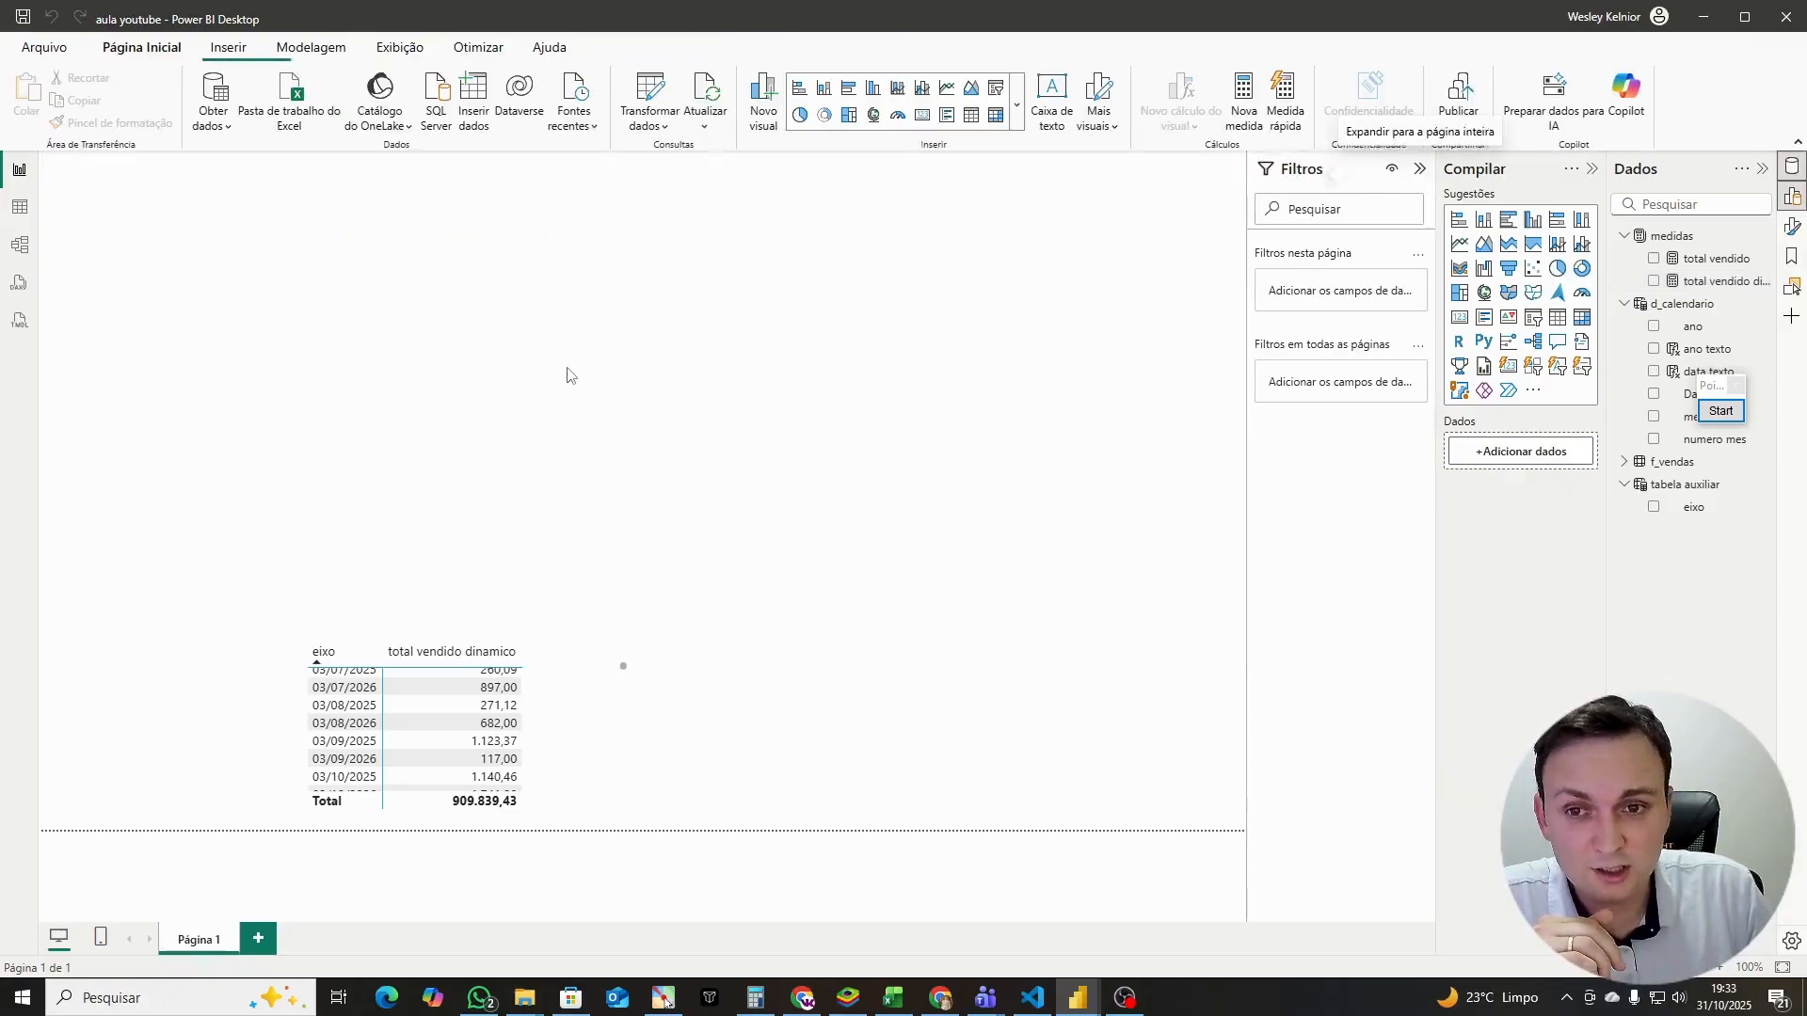
{"action": "left_click_drag", "start_coordinate": [1540, 320], "coordinate": [375, 349]}
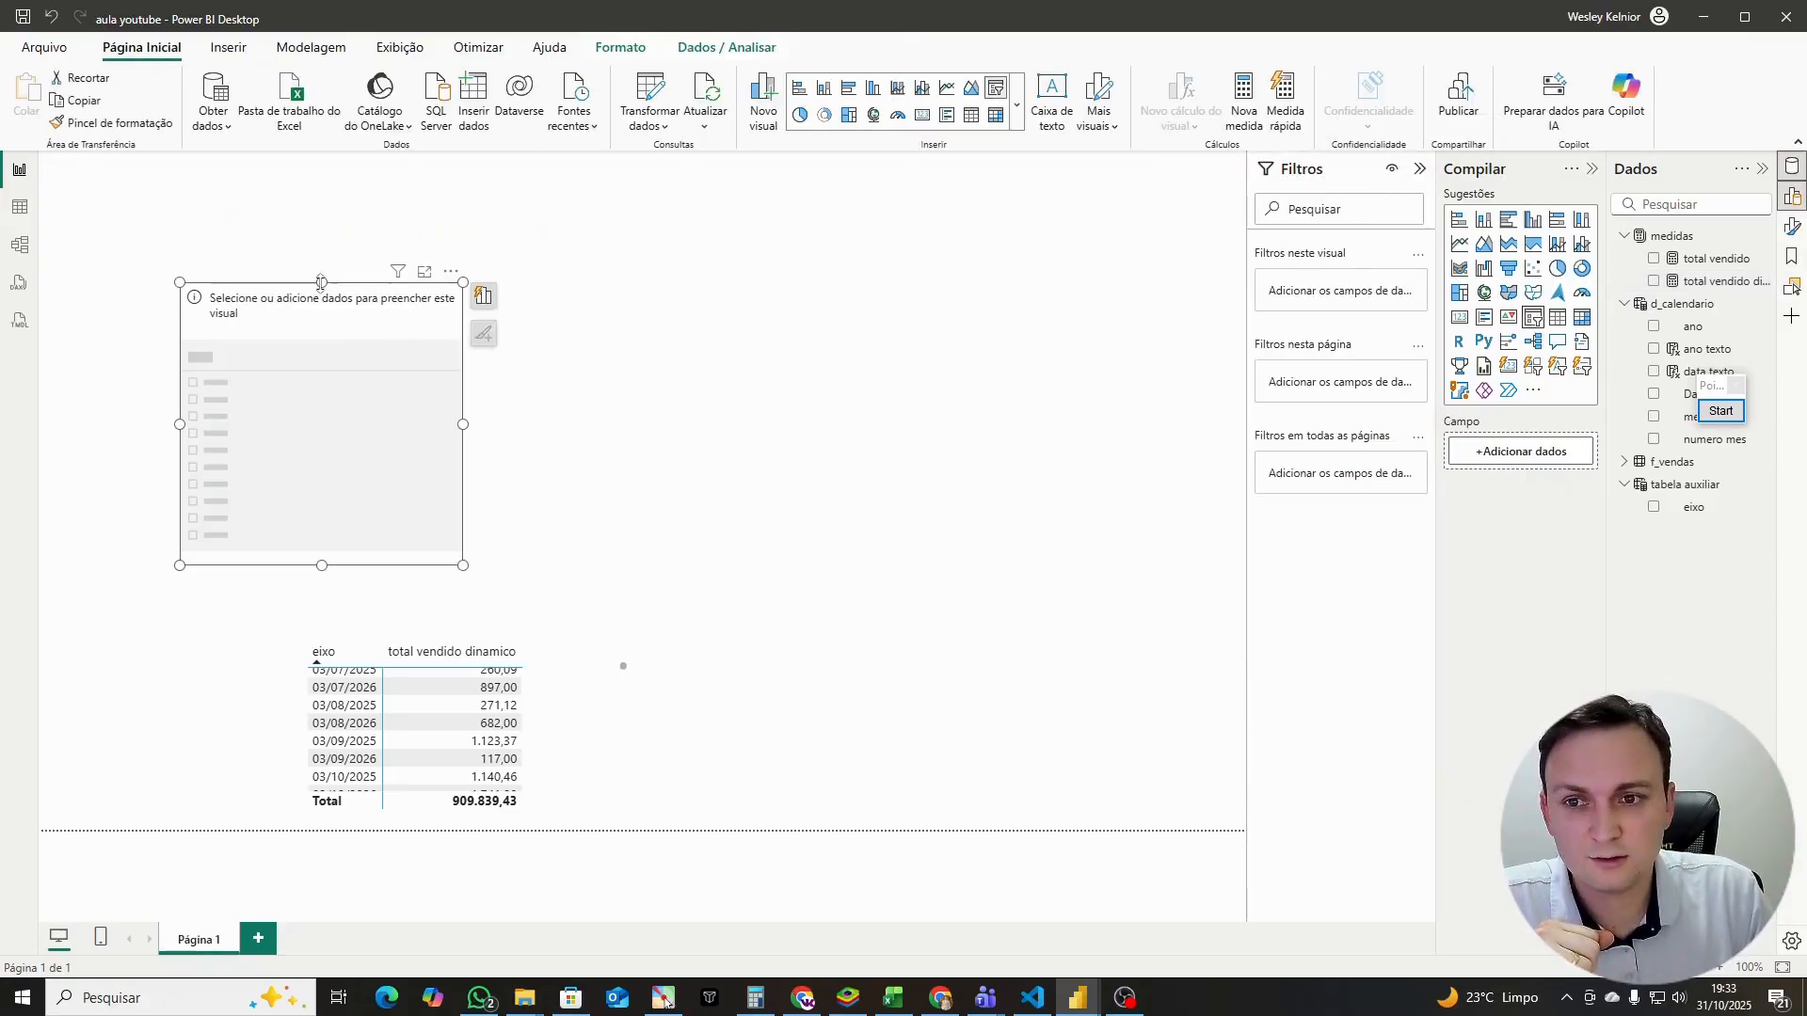
{"action": "left_click_drag", "start_coordinate": [336, 543], "coordinate": [195, 642]}
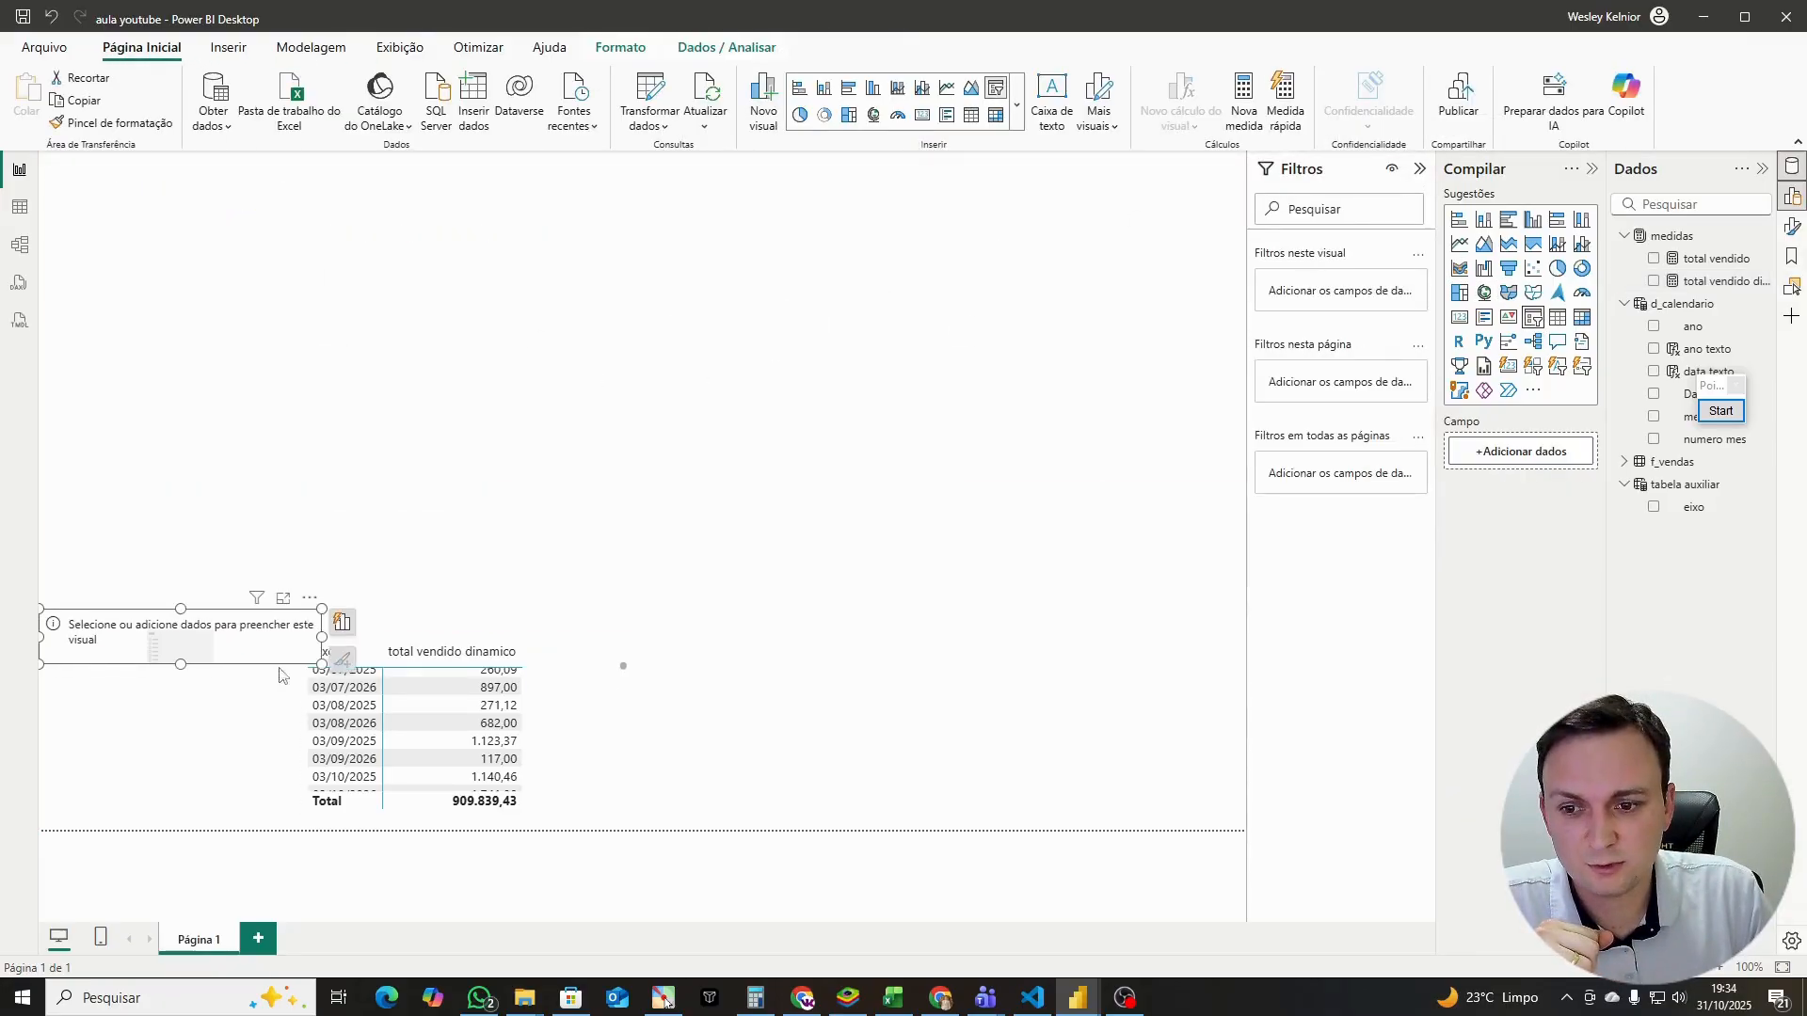
{"action": "left_click_drag", "start_coordinate": [426, 646], "coordinate": [505, 597]}
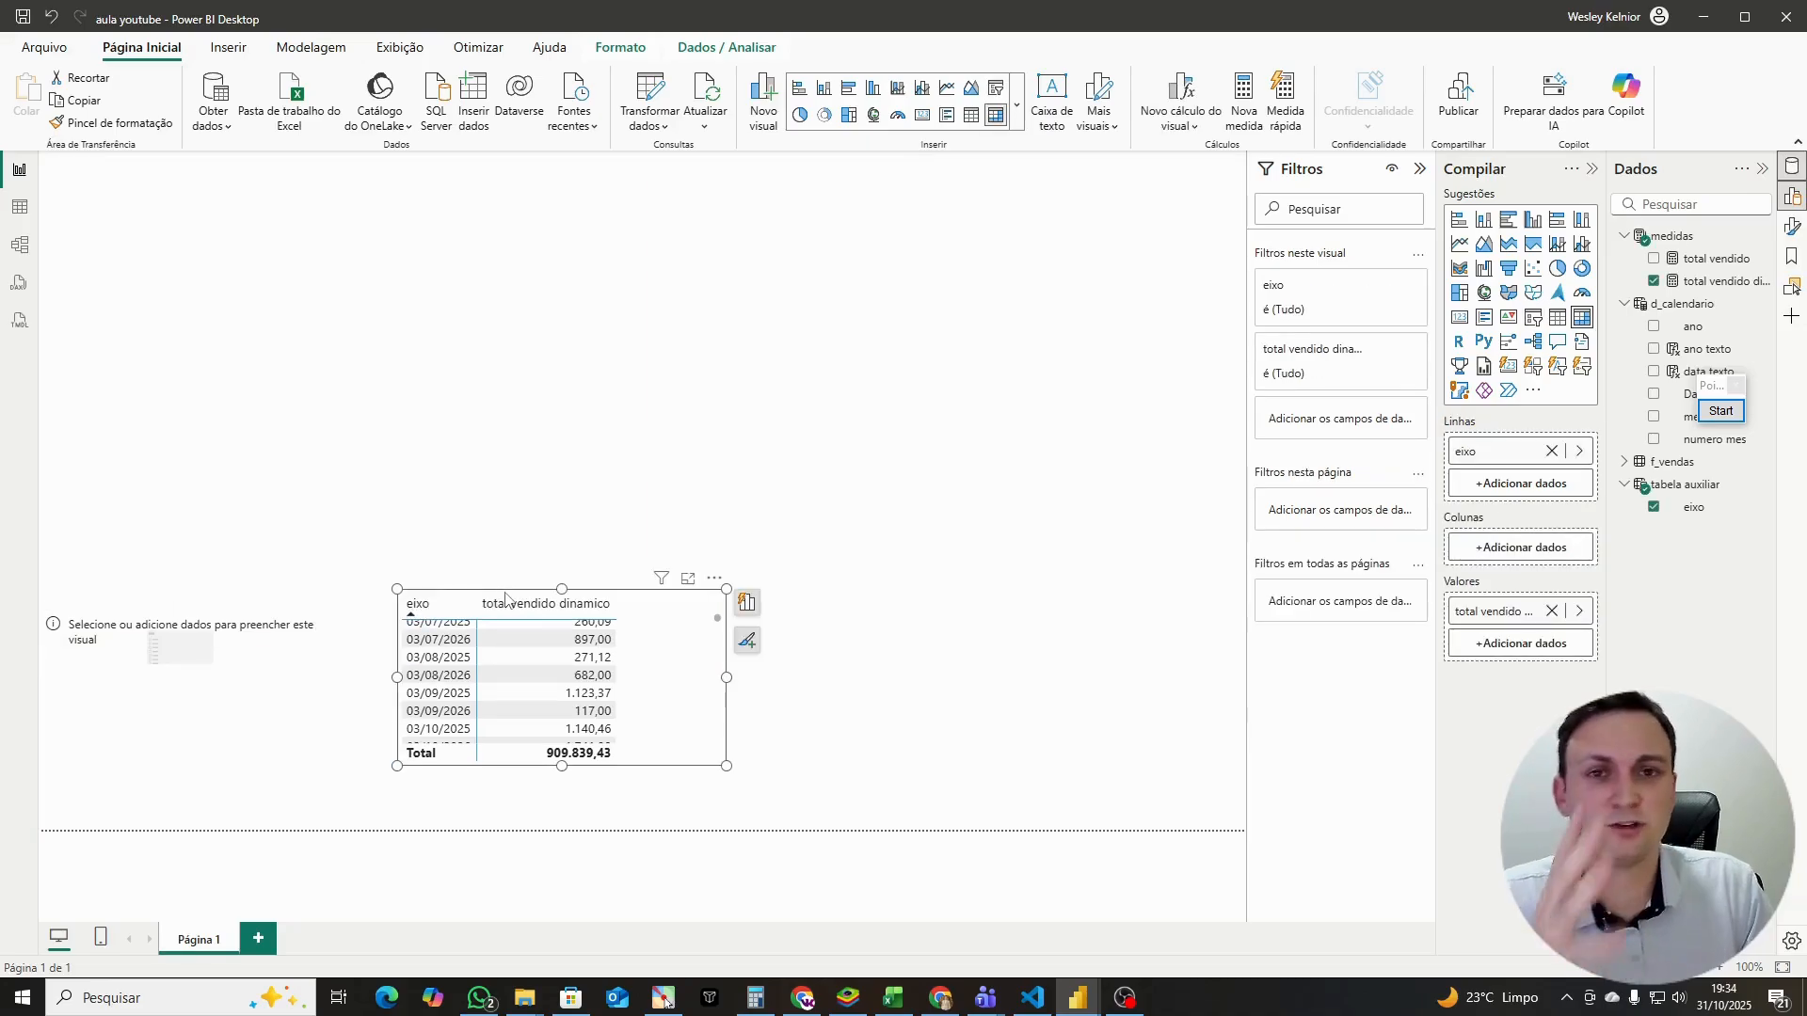
{"action": "left_click_drag", "start_coordinate": [277, 621], "coordinate": [298, 601]}
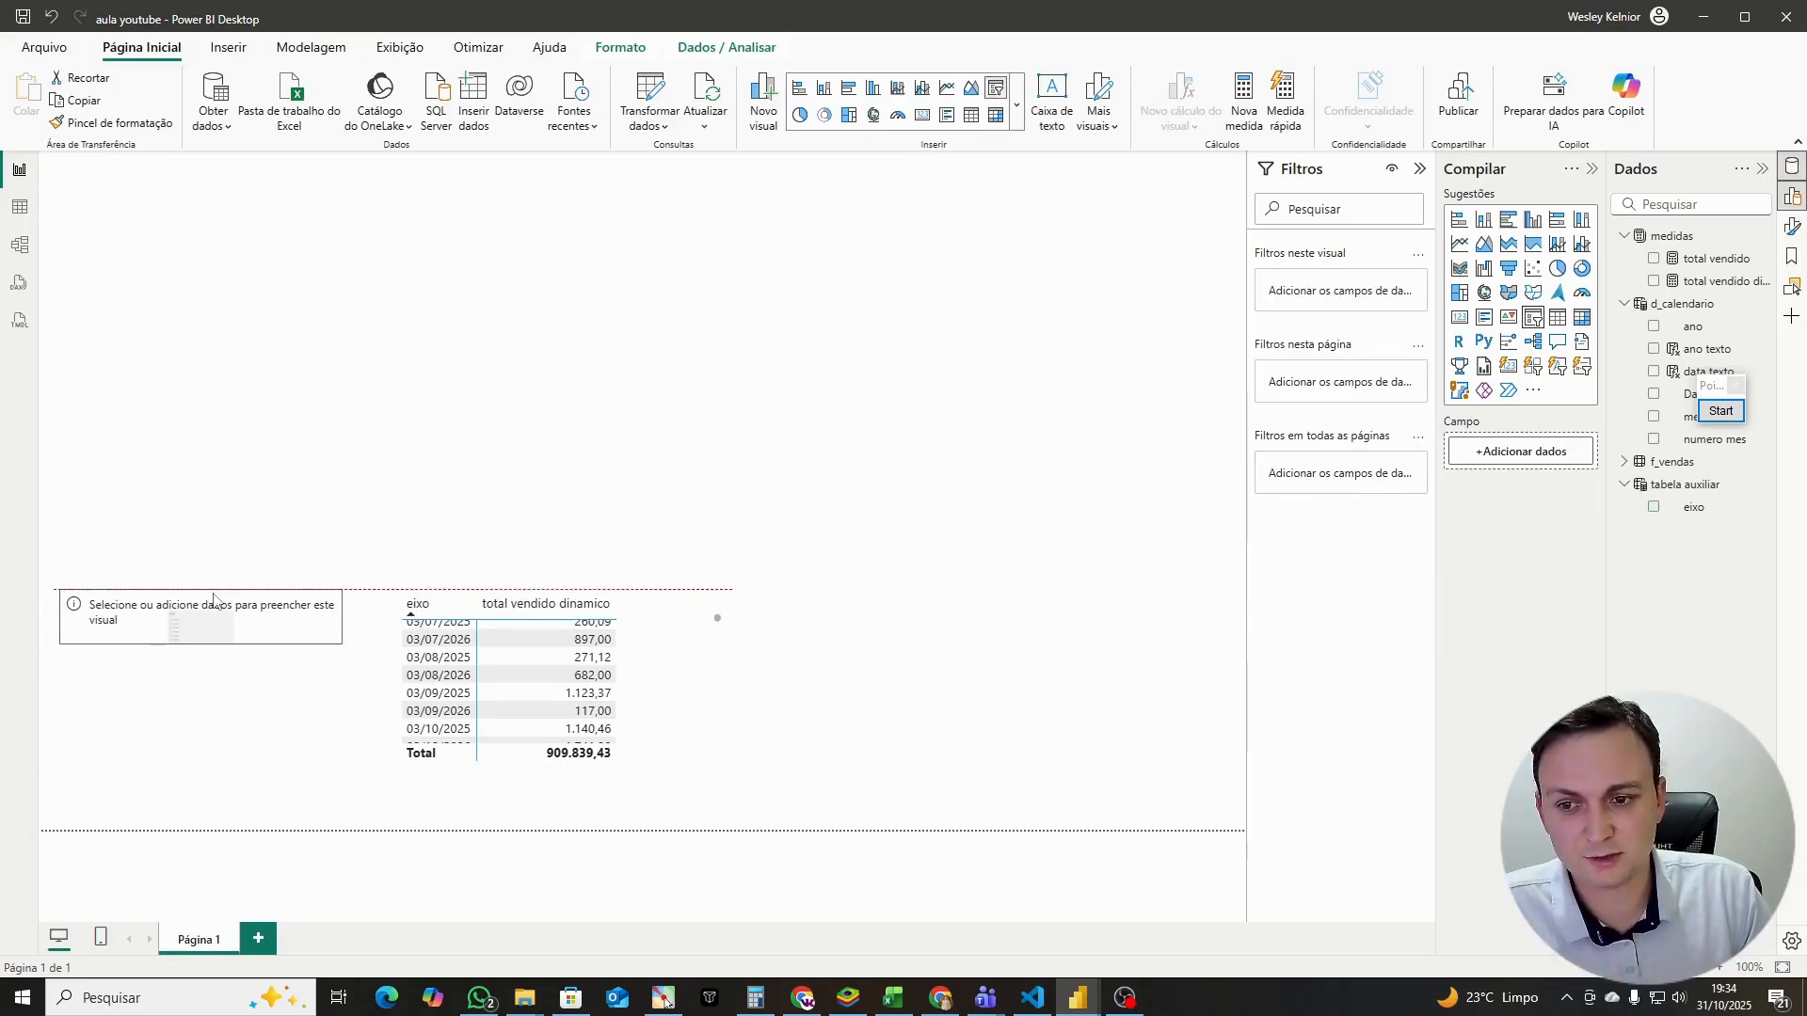
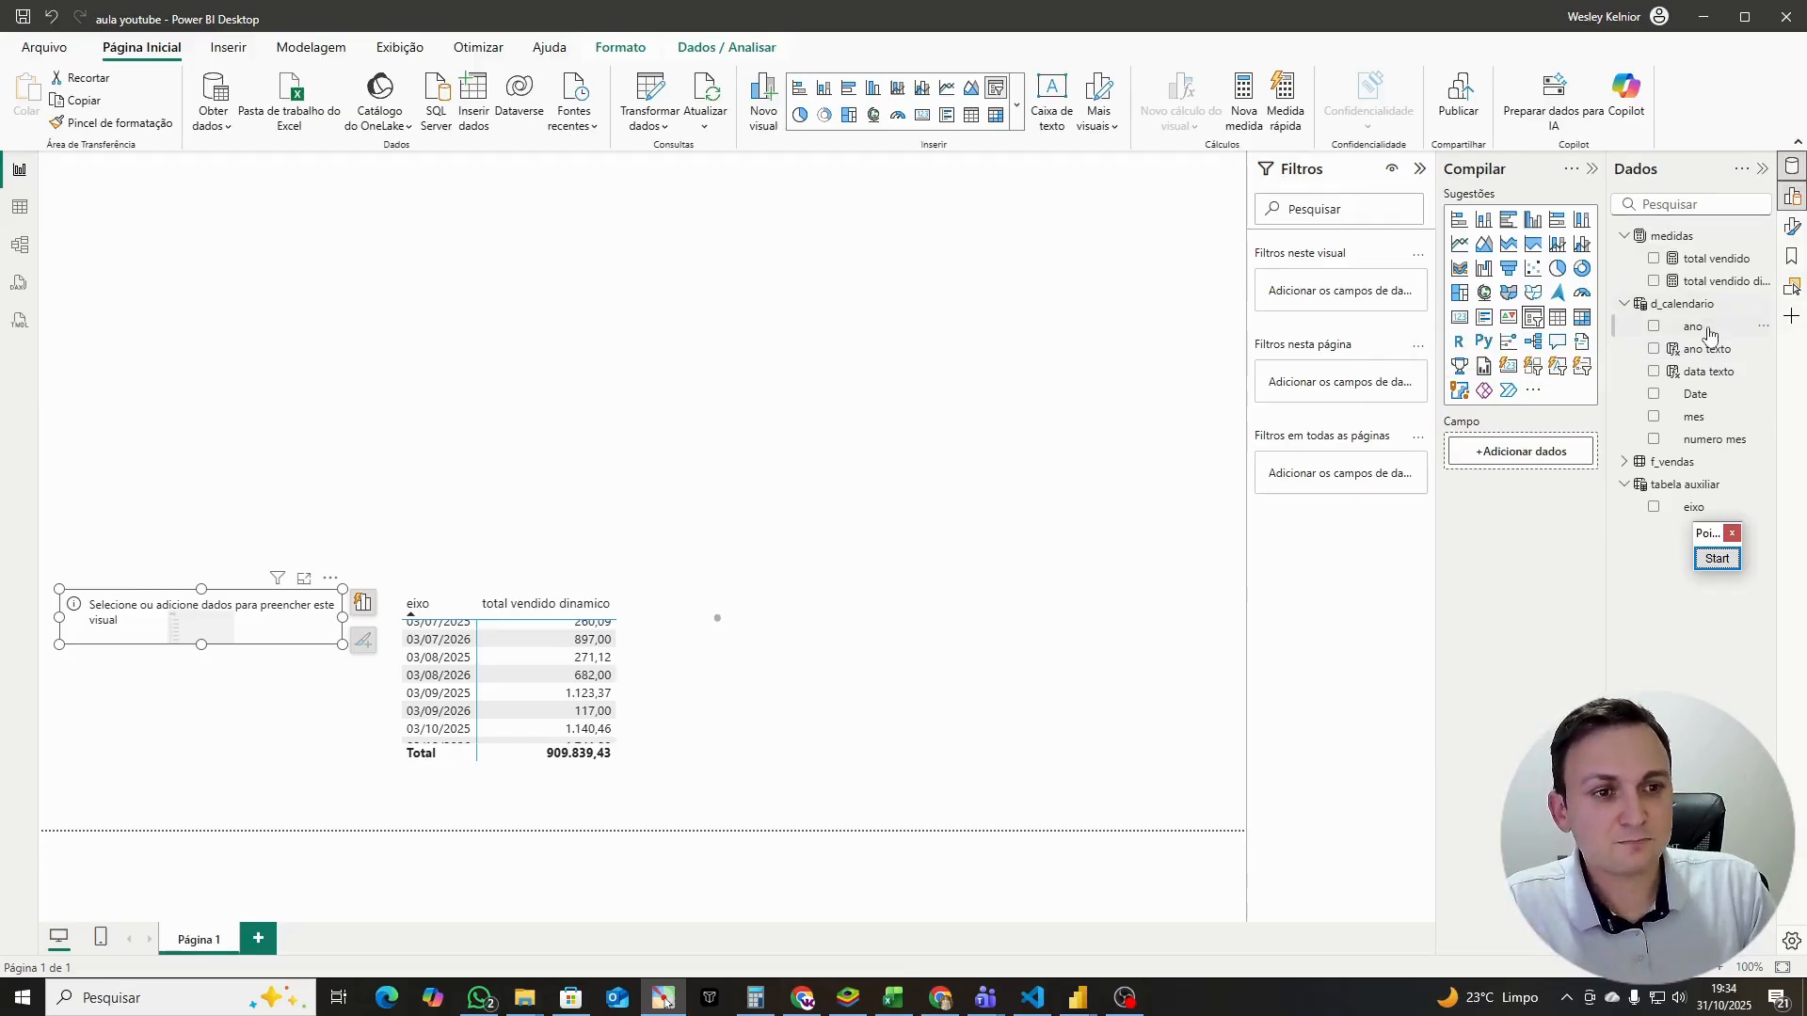
Step: Assign d_calendario's ano field to the slicer and set its style to Suspenso
{"action": "left_click", "coordinate": [1653, 325]}
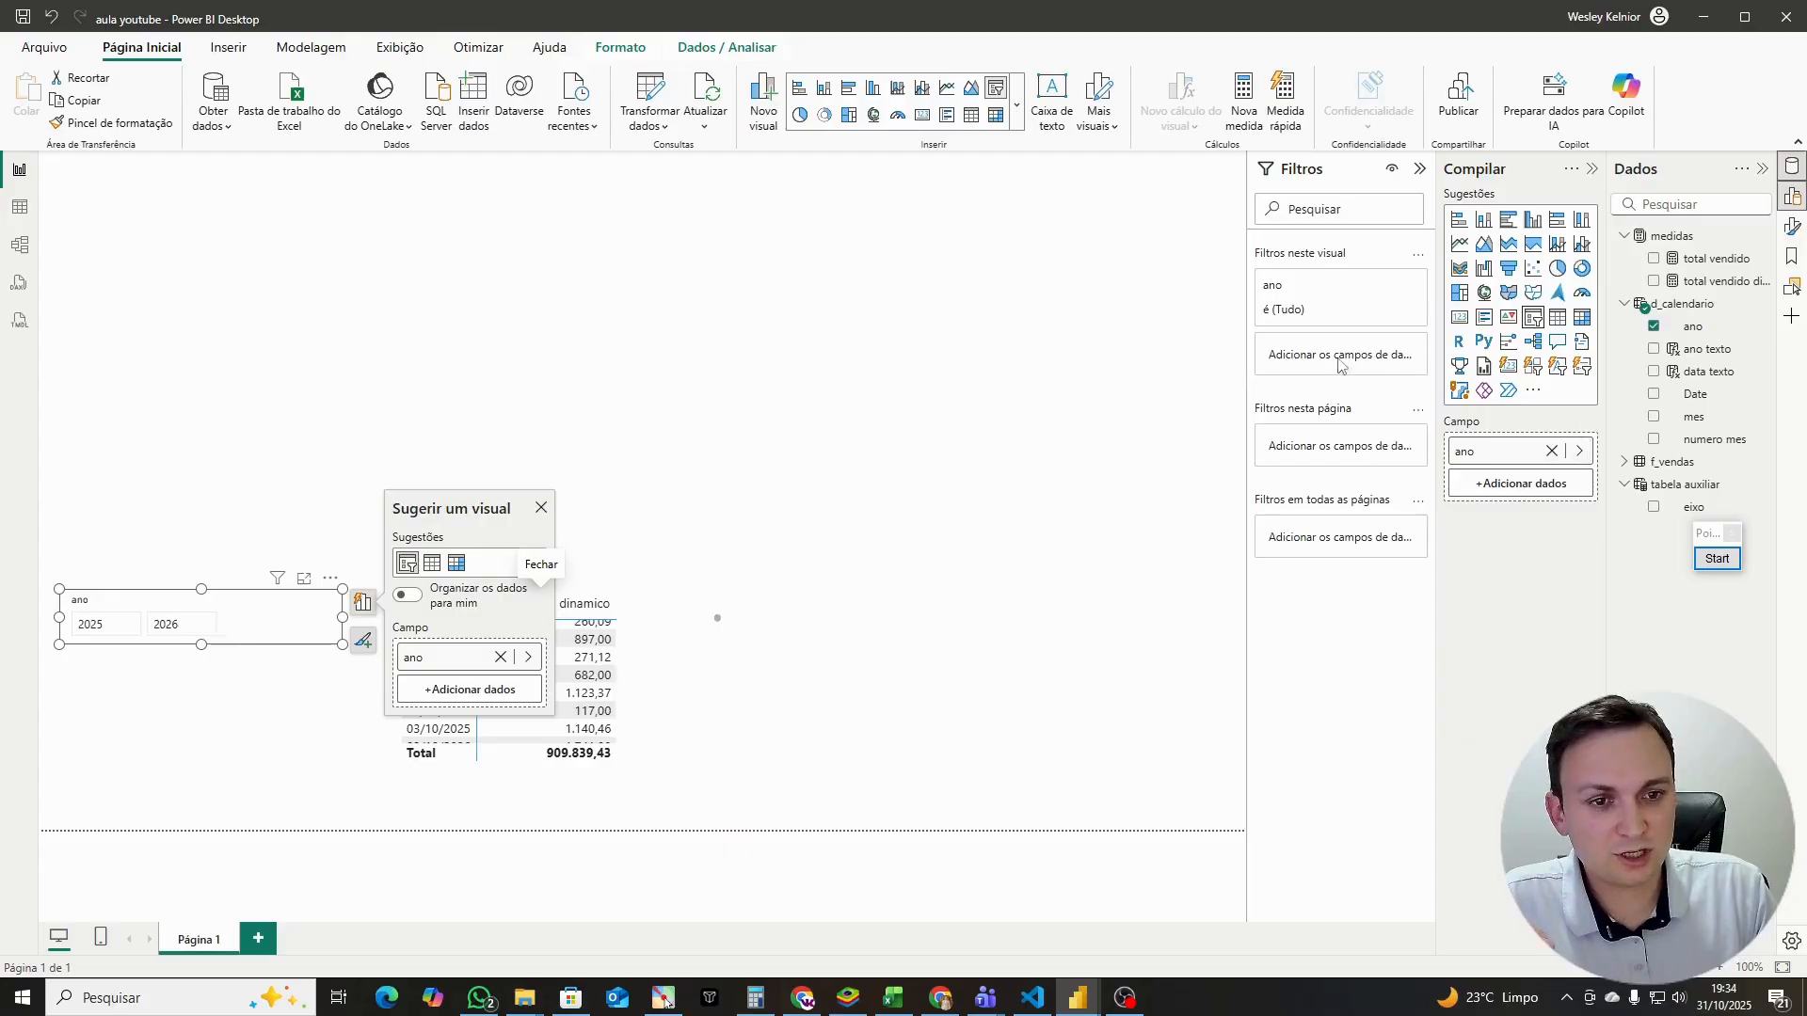
{"action": "left_click", "coordinate": [1791, 226]}
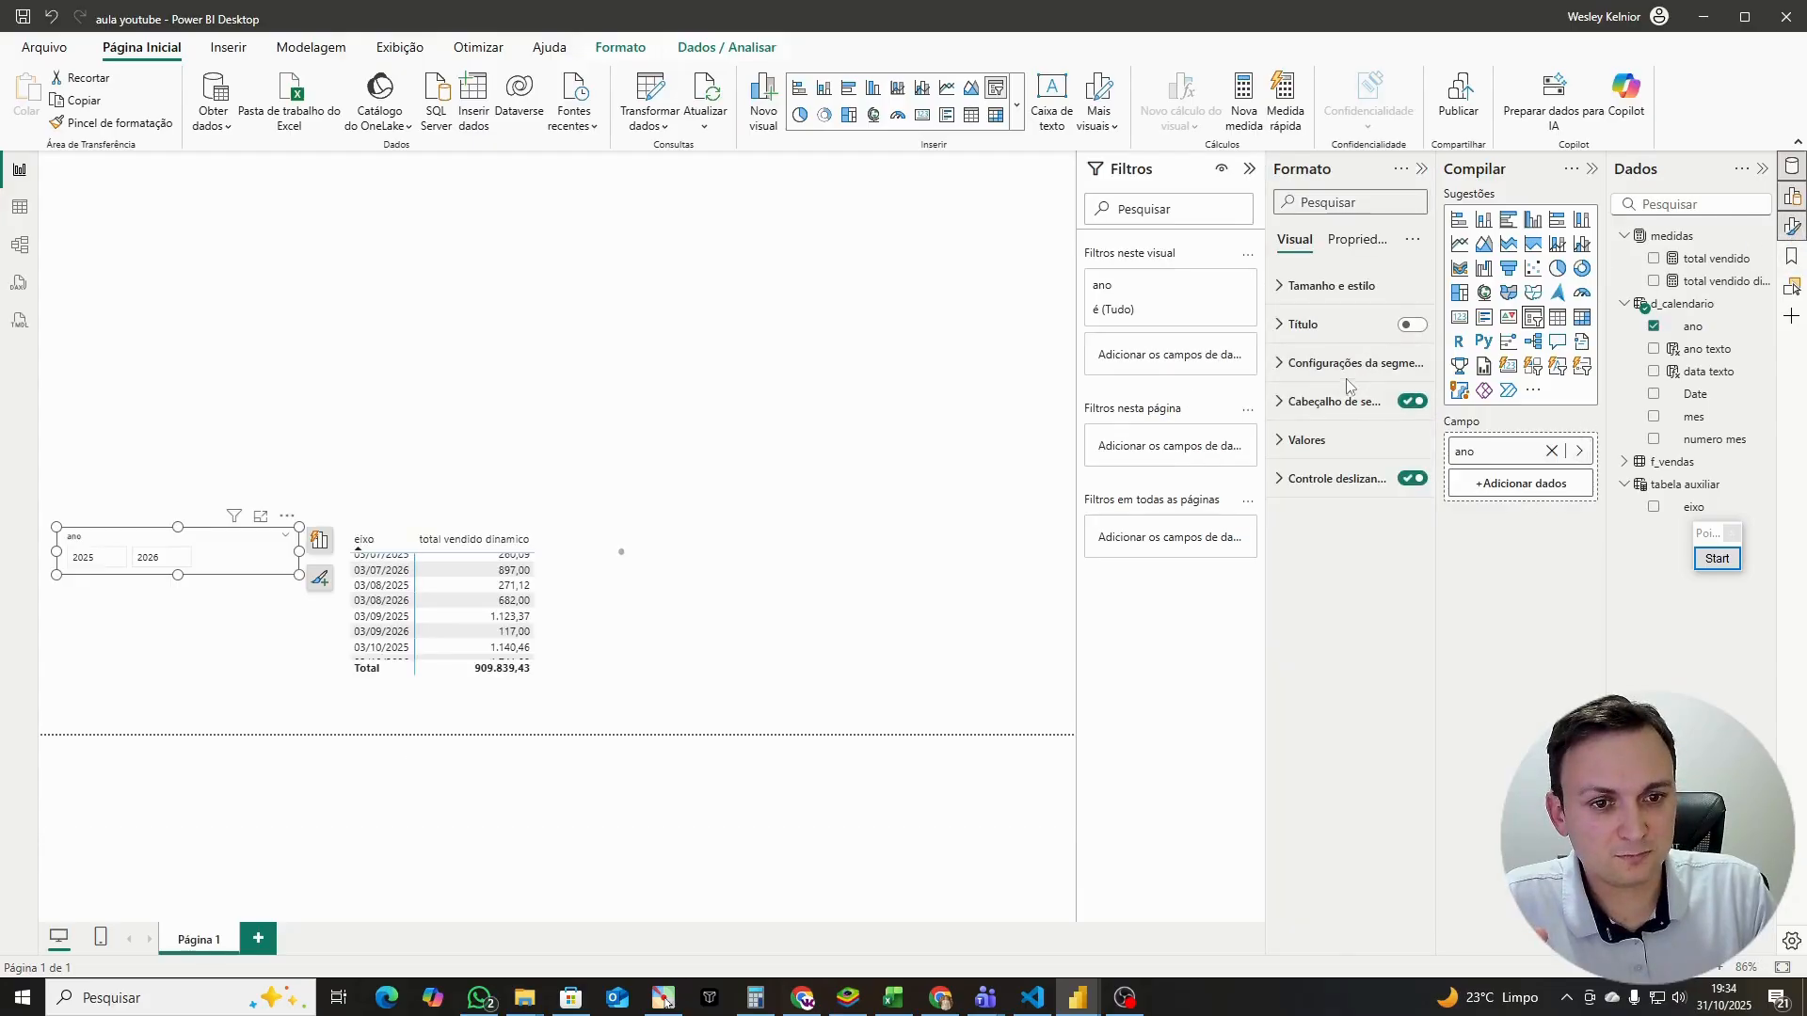
{"action": "left_click", "coordinate": [1346, 367]}
{"action": "left_click", "coordinate": [1346, 456]}
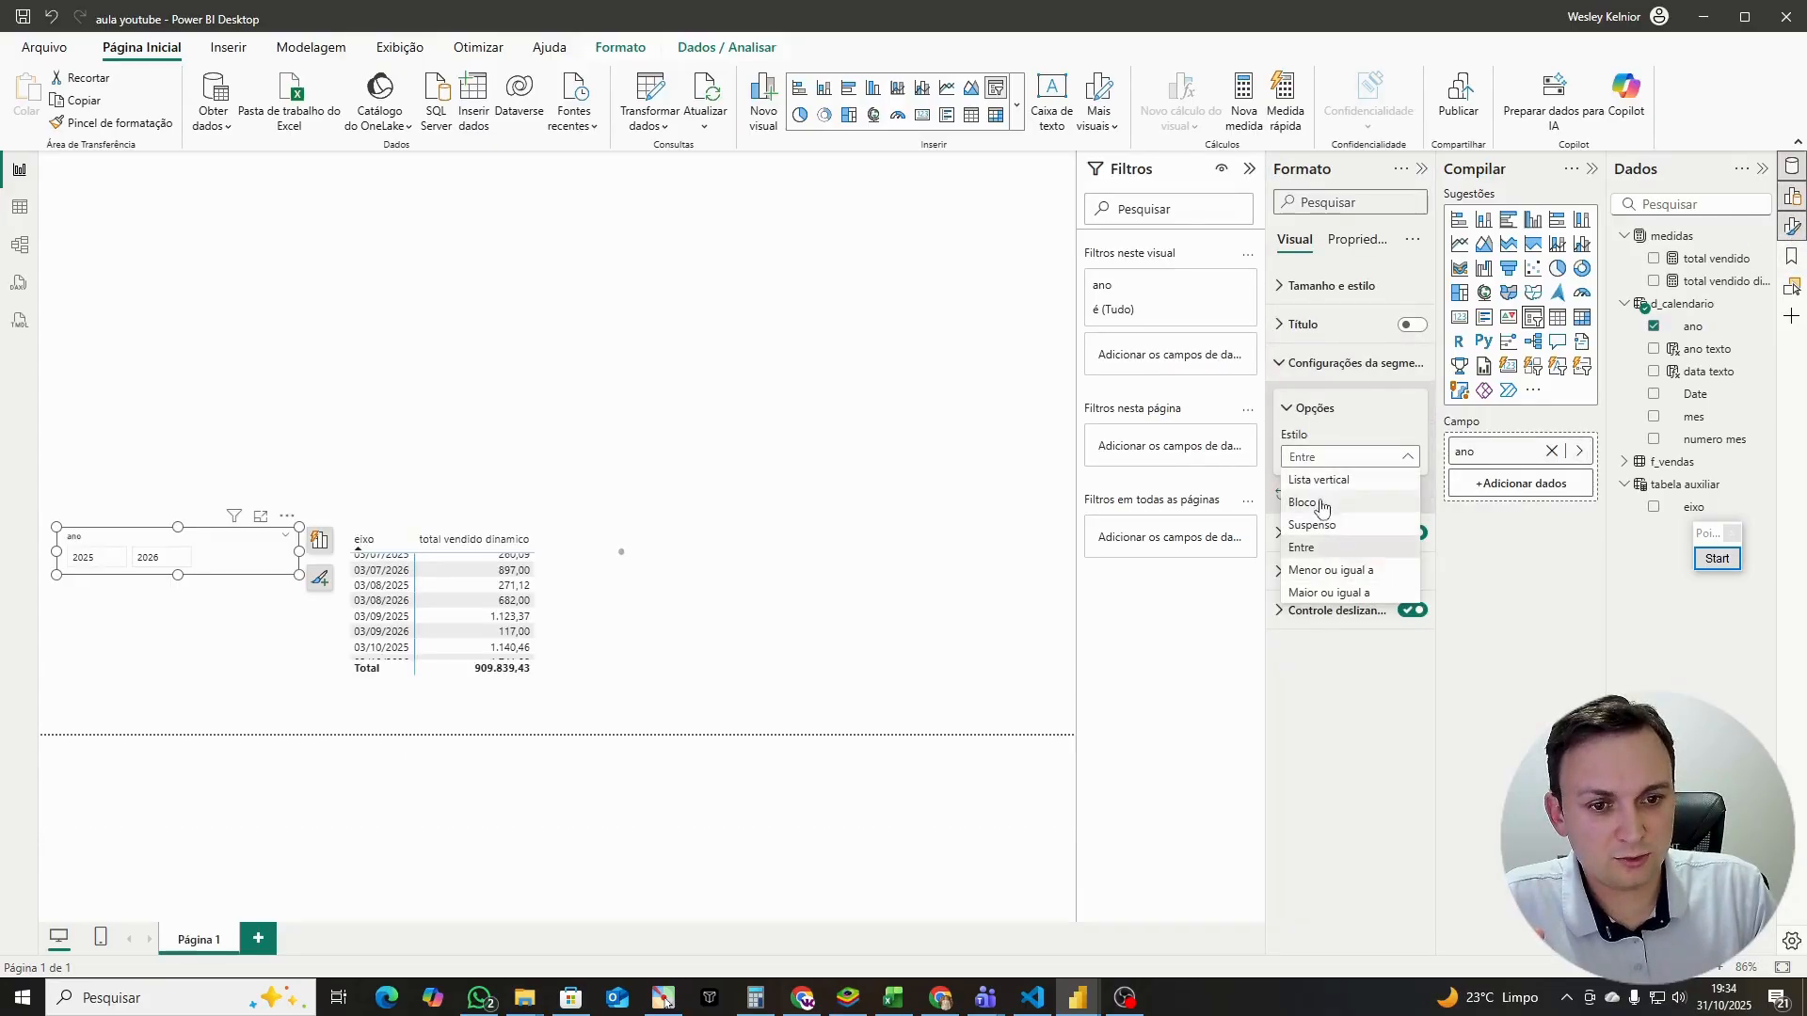
{"action": "left_click", "coordinate": [1318, 526]}
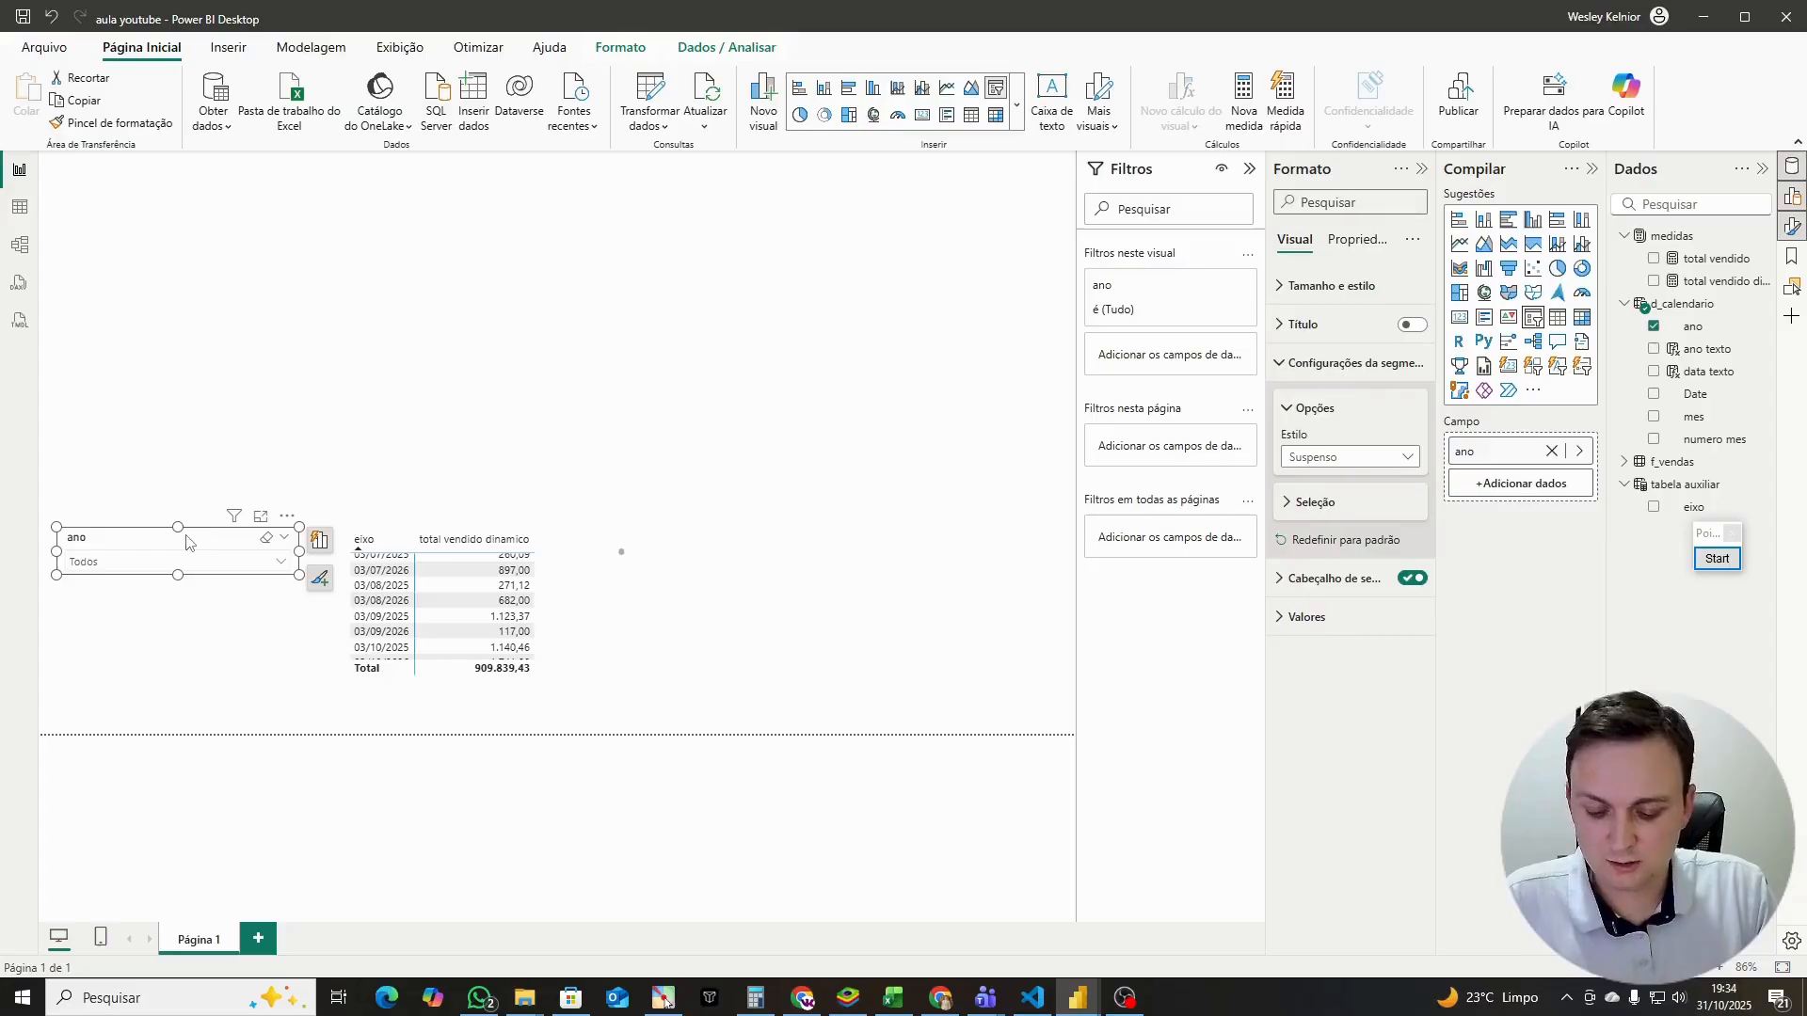
Step: Duplicate the ano slicer, place the copy beneath it and replace its field with mes
{"action": "key", "text": "ctrl+c"}
{"action": "key", "text": "ctrl+v"}
{"action": "left_click_drag", "start_coordinate": [185, 541], "coordinate": [185, 602]}
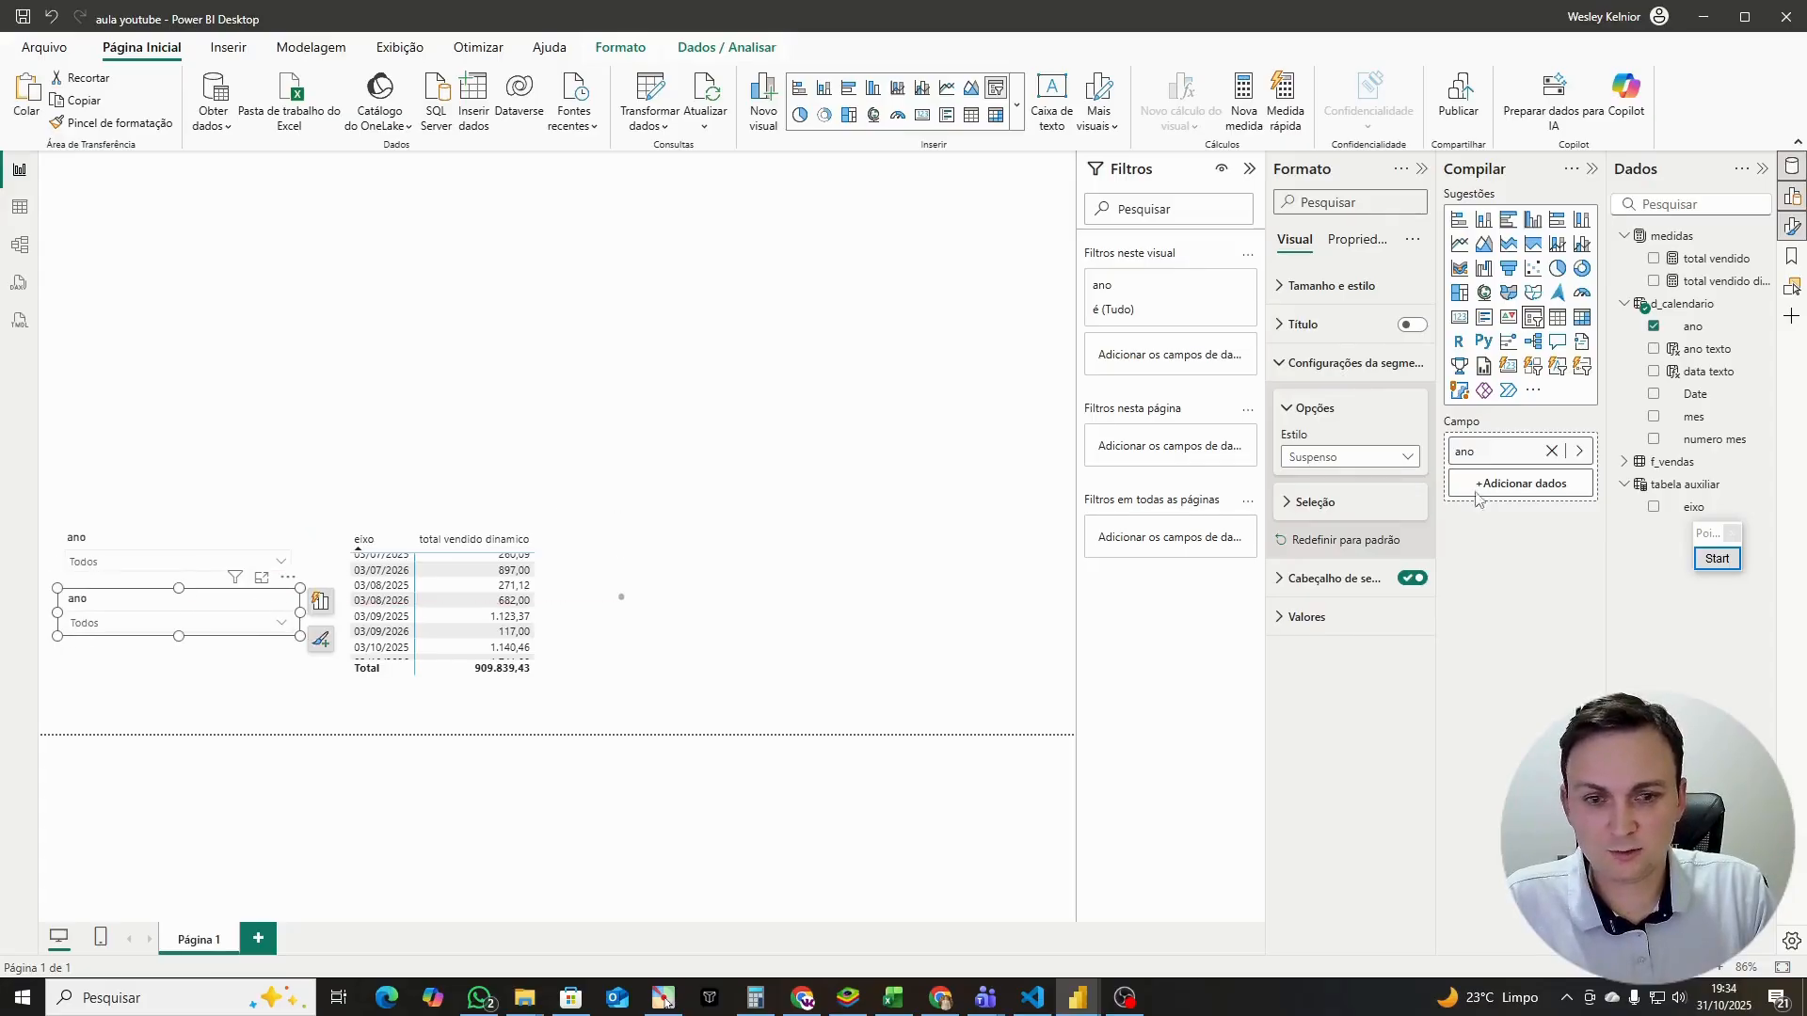
{"action": "left_click", "coordinate": [1653, 326]}
{"action": "left_click", "coordinate": [1653, 417]}
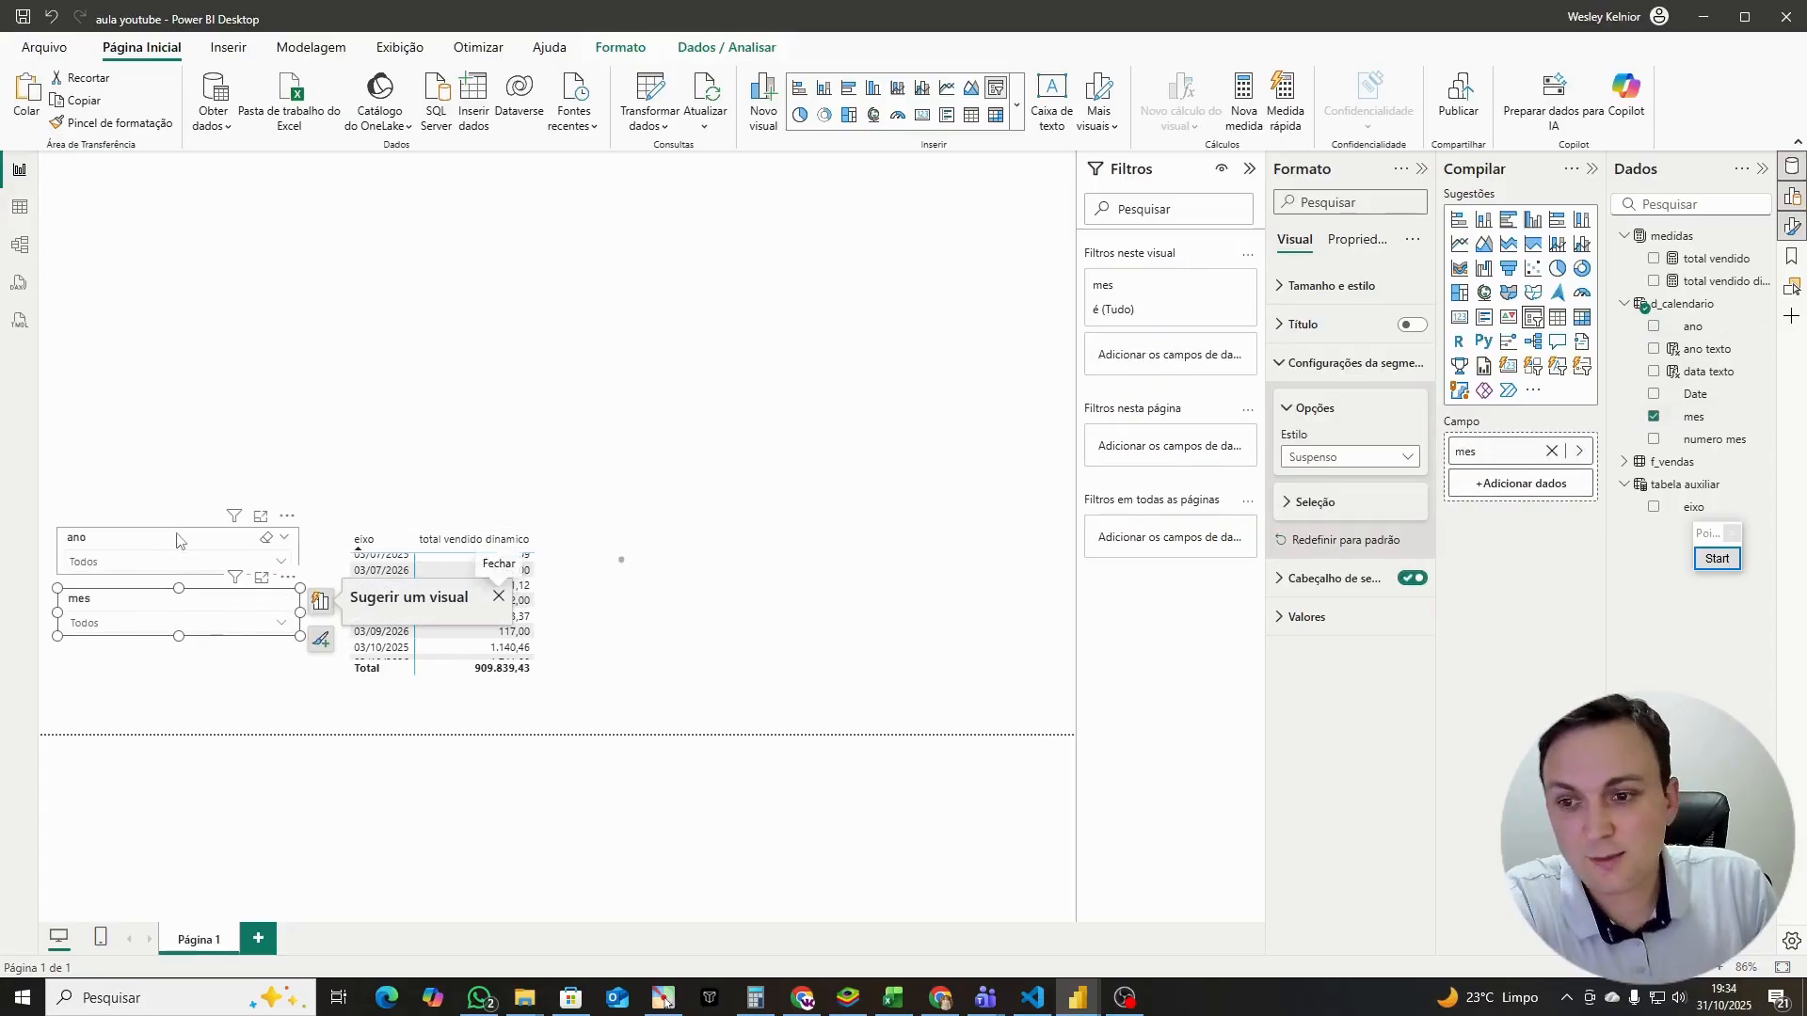
Step: Space the ano and mes slicers farther apart vertically and deselect them
{"action": "left_click_drag", "start_coordinate": [177, 540], "coordinate": [176, 501]}
{"action": "left_click_drag", "start_coordinate": [142, 607], "coordinate": [141, 598]}
{"action": "left_click", "coordinate": [112, 551]}
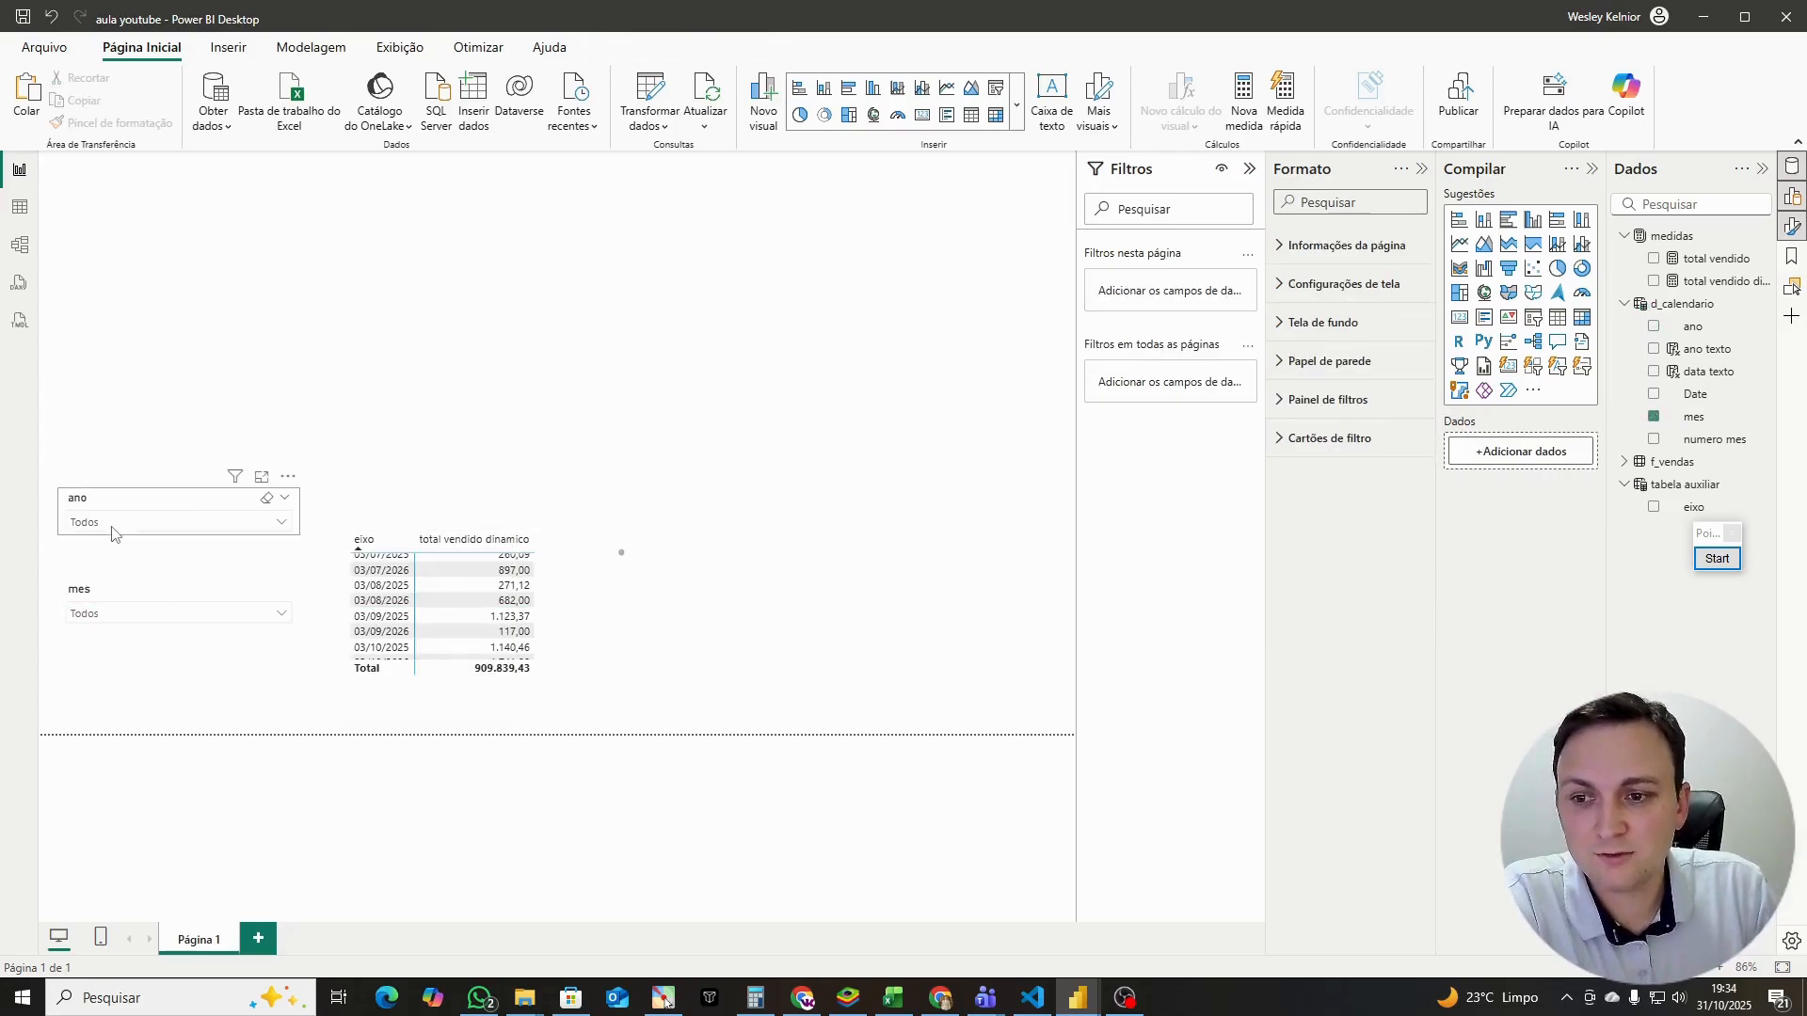
Step: Test the ano slicer by alternating between 2025 and 2026, leaving 2026 selected
{"action": "left_click", "coordinate": [112, 531]}
{"action": "left_click", "coordinate": [105, 357]}
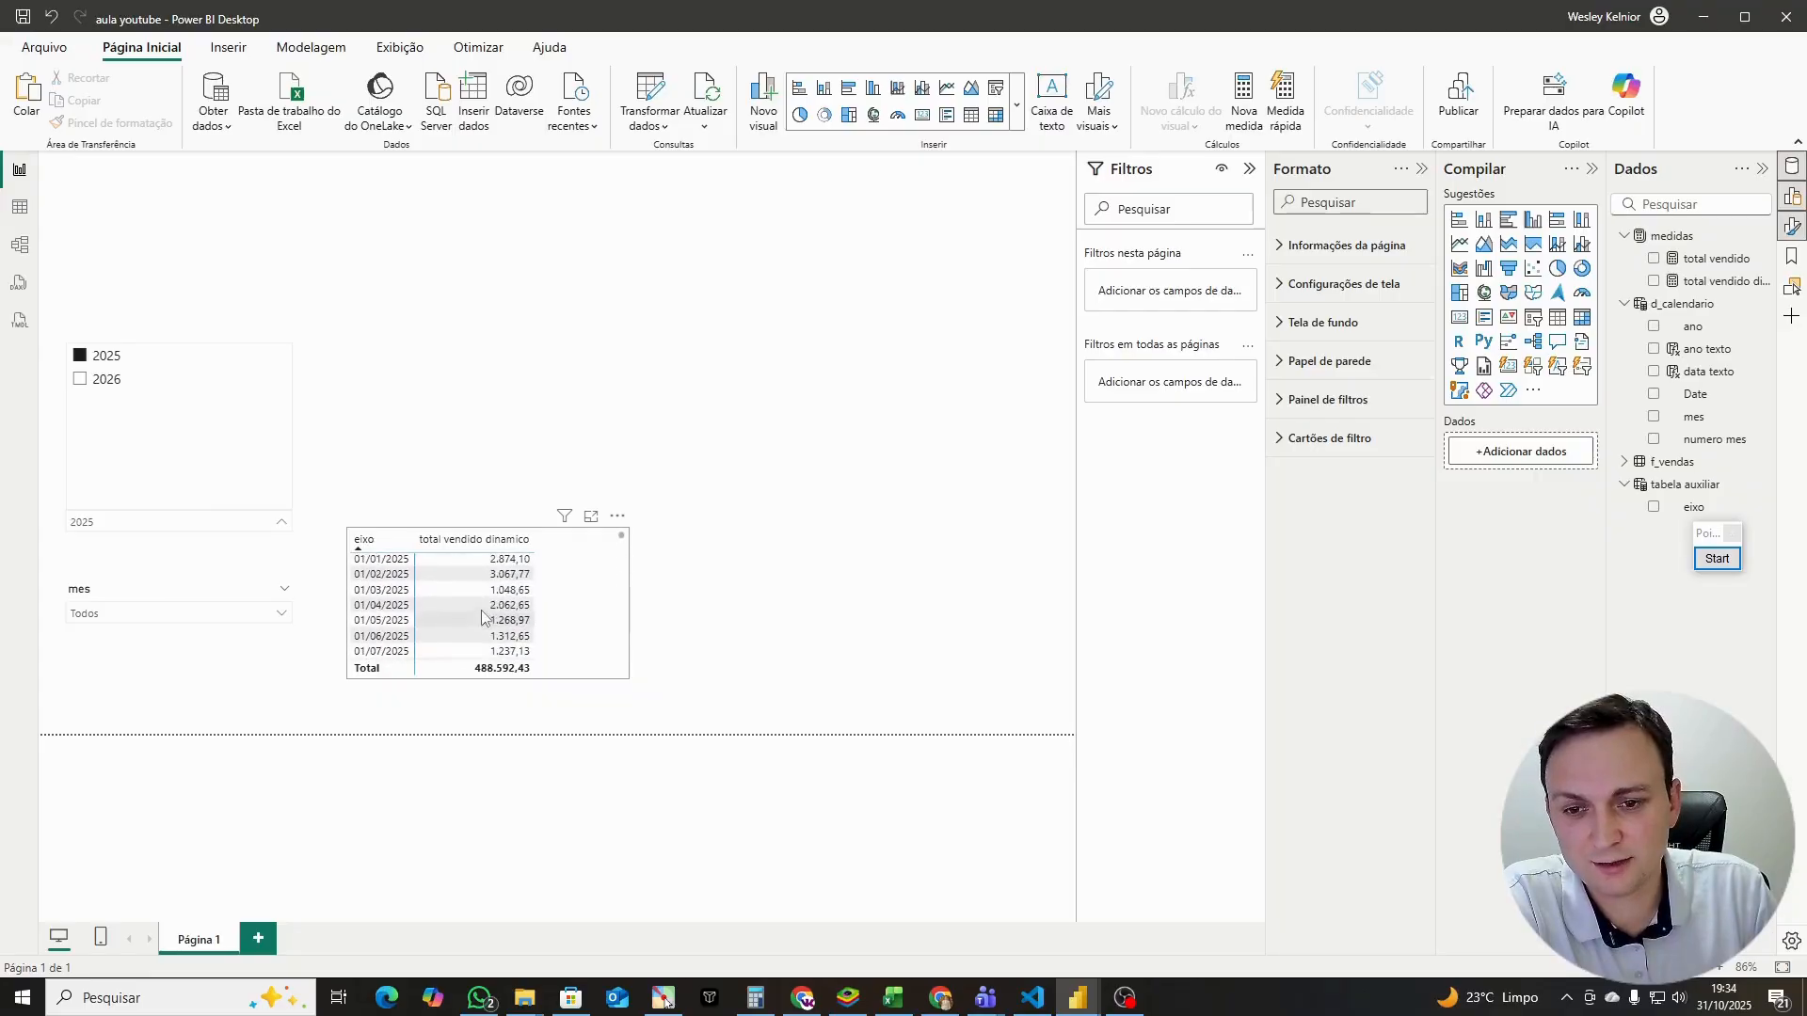
{"action": "left_click", "coordinate": [103, 379]}
{"action": "left_click", "coordinate": [97, 356]}
{"action": "left_click", "coordinate": [96, 376]}
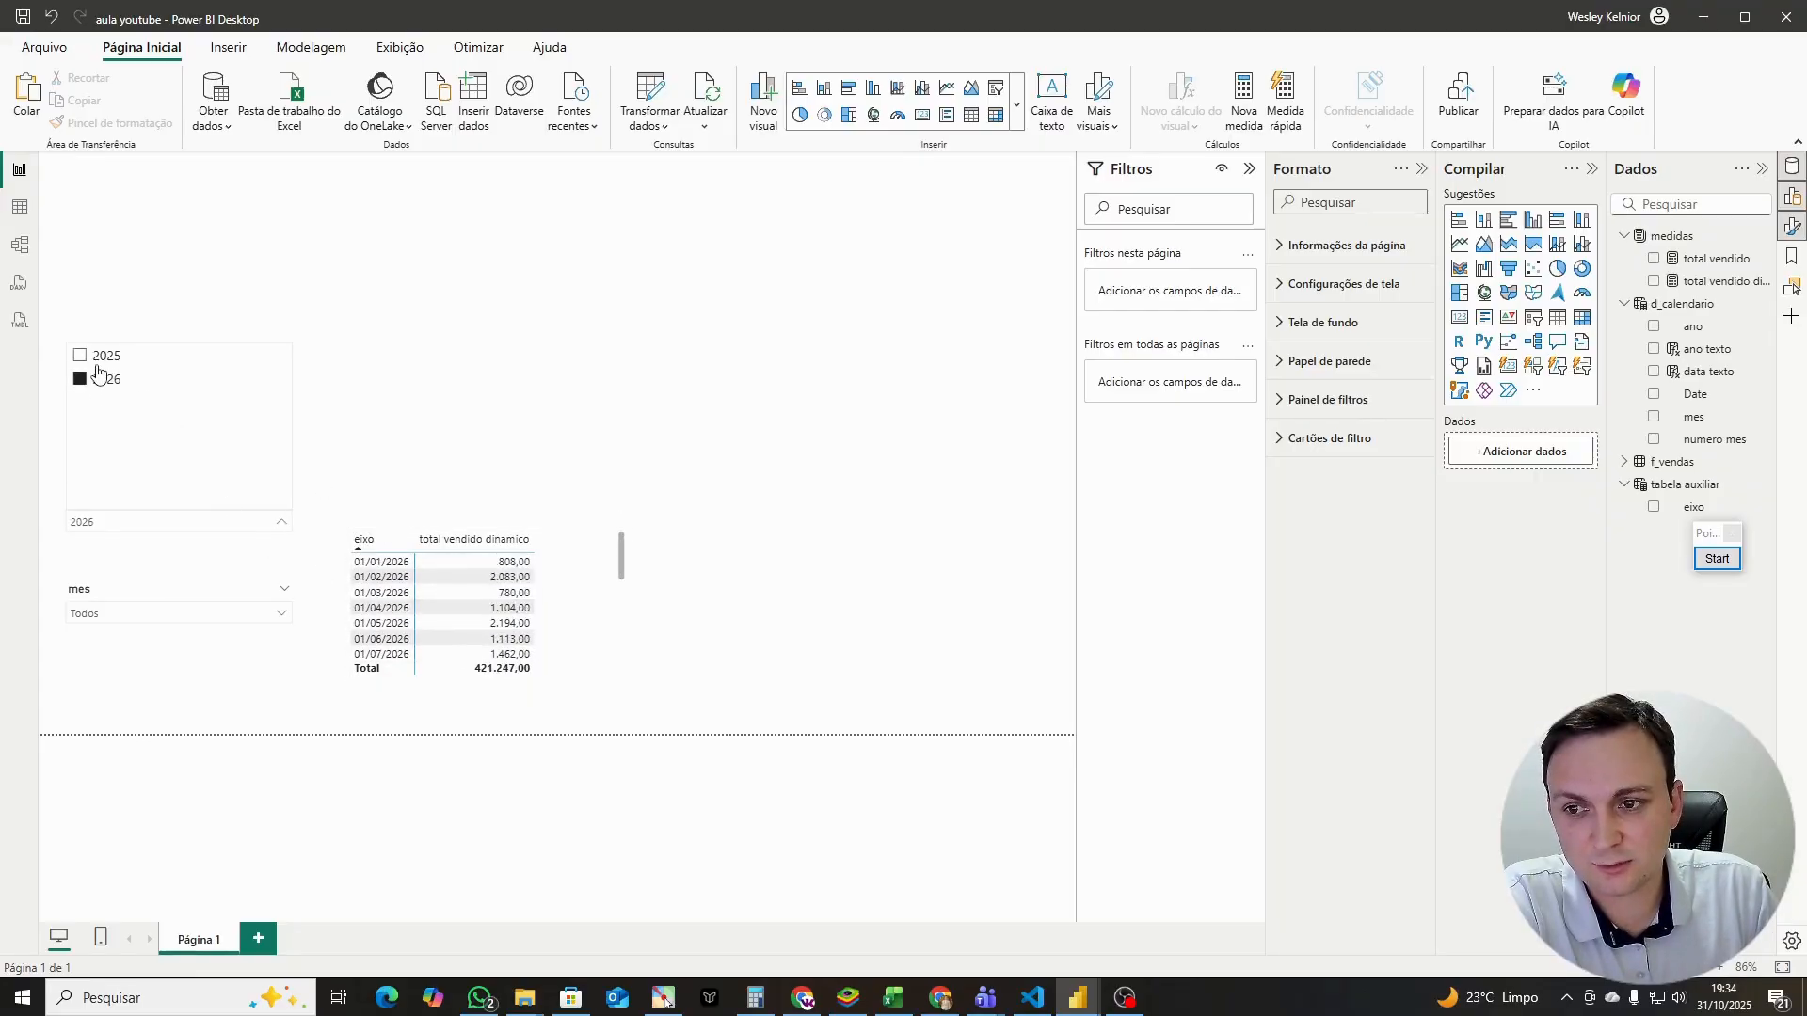
{"action": "left_click", "coordinate": [96, 357]}
{"action": "left_click", "coordinate": [94, 377]}
{"action": "left_click", "coordinate": [96, 356]}
{"action": "left_click", "coordinate": [96, 377]}
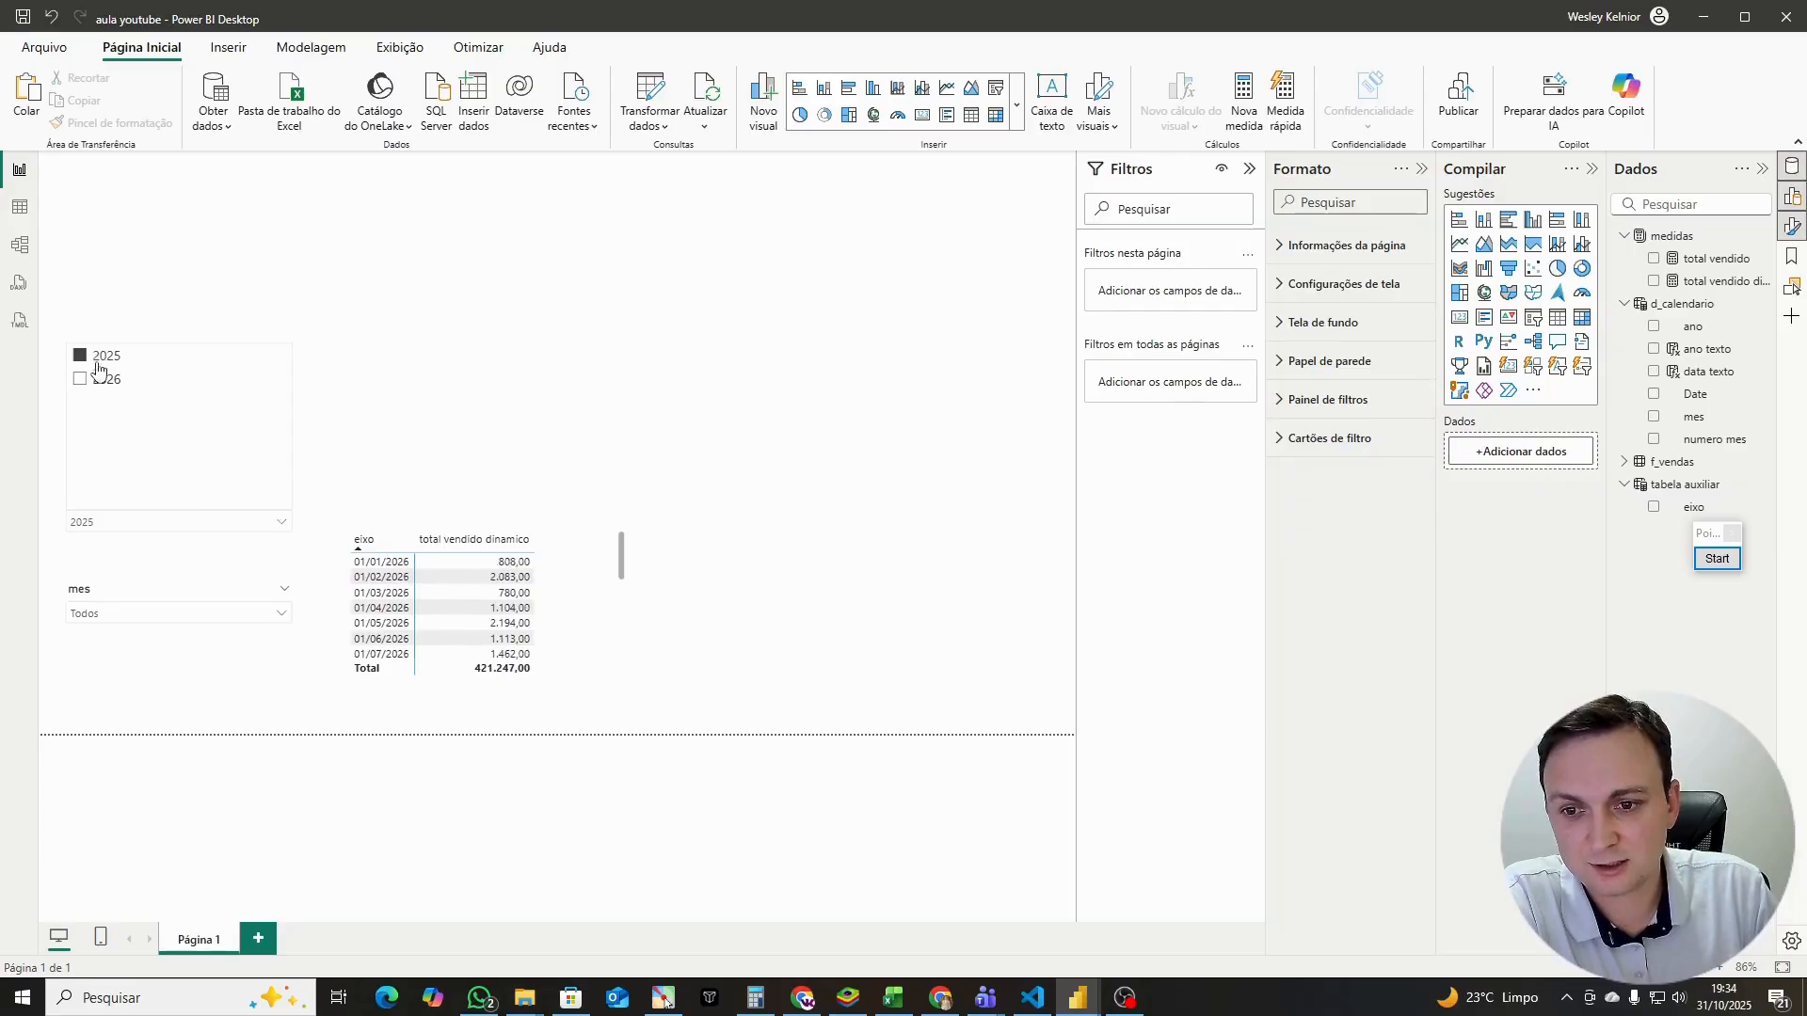
{"action": "left_click", "coordinate": [96, 357]}
{"action": "left_click", "coordinate": [98, 377]}
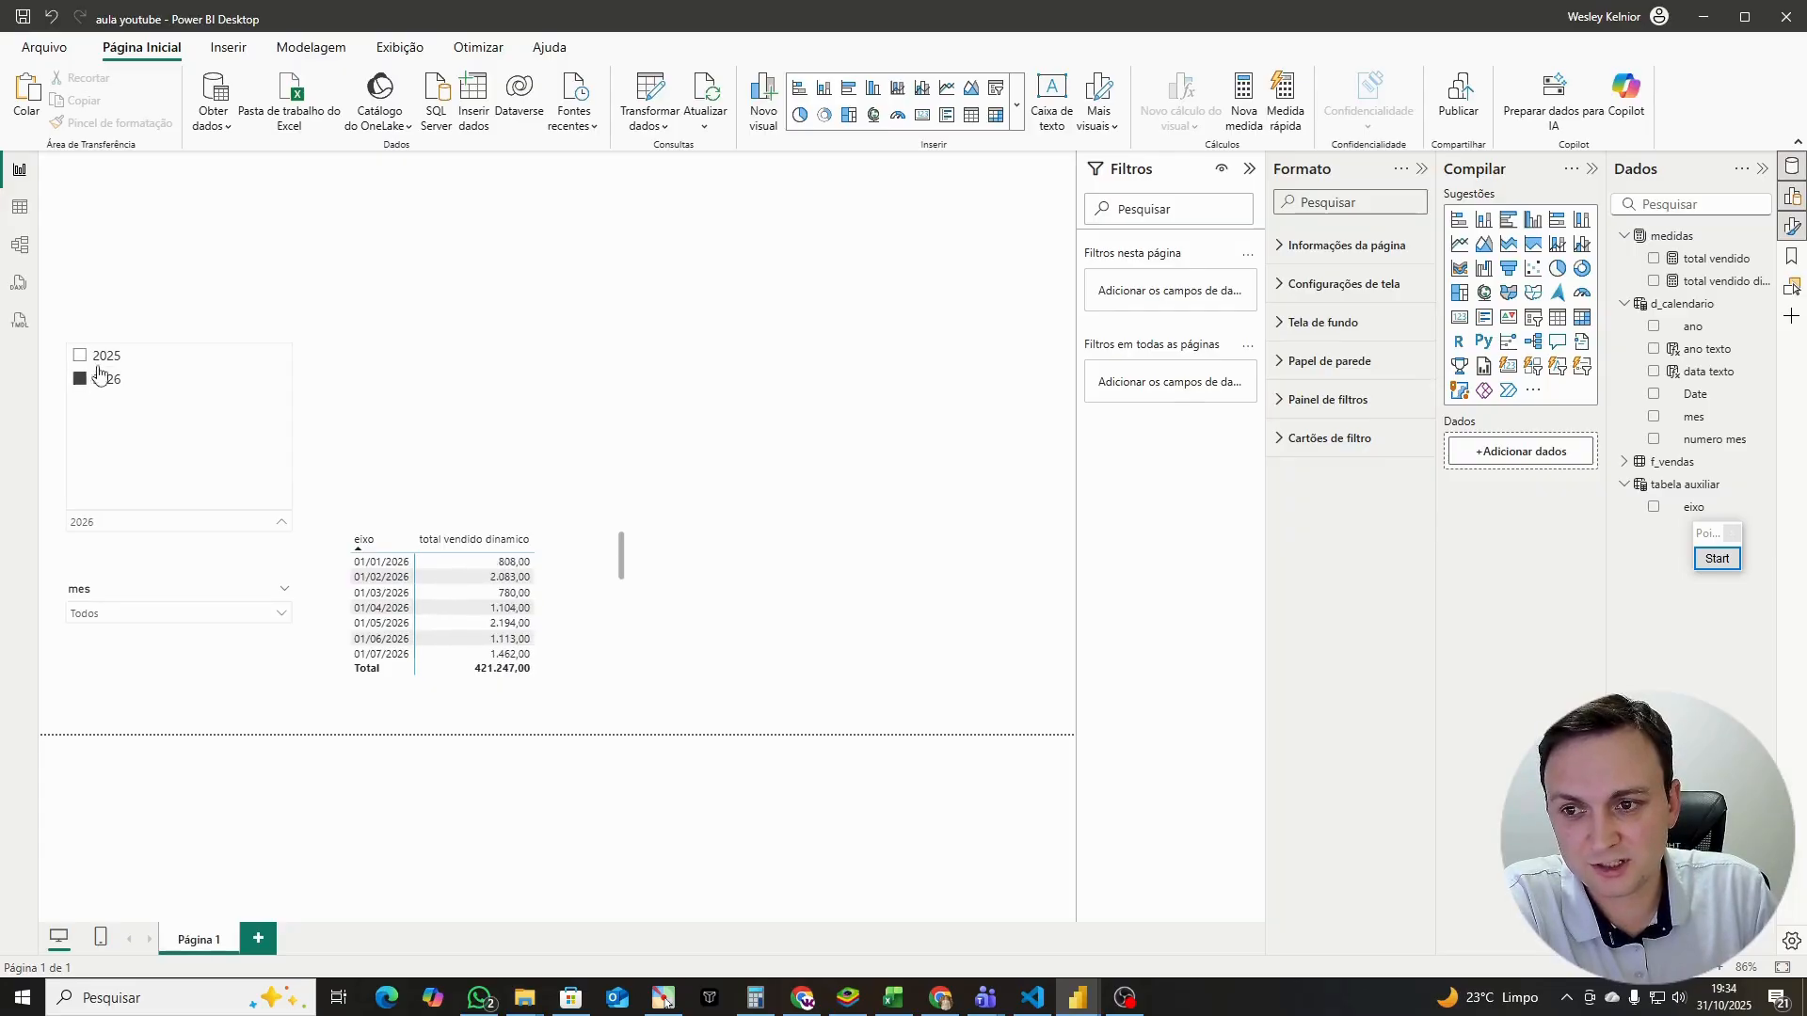
Step: Filter the mes slicer by jan, switch it to fev and close its list
{"action": "left_click", "coordinate": [111, 614]}
{"action": "left_click", "coordinate": [85, 541]}
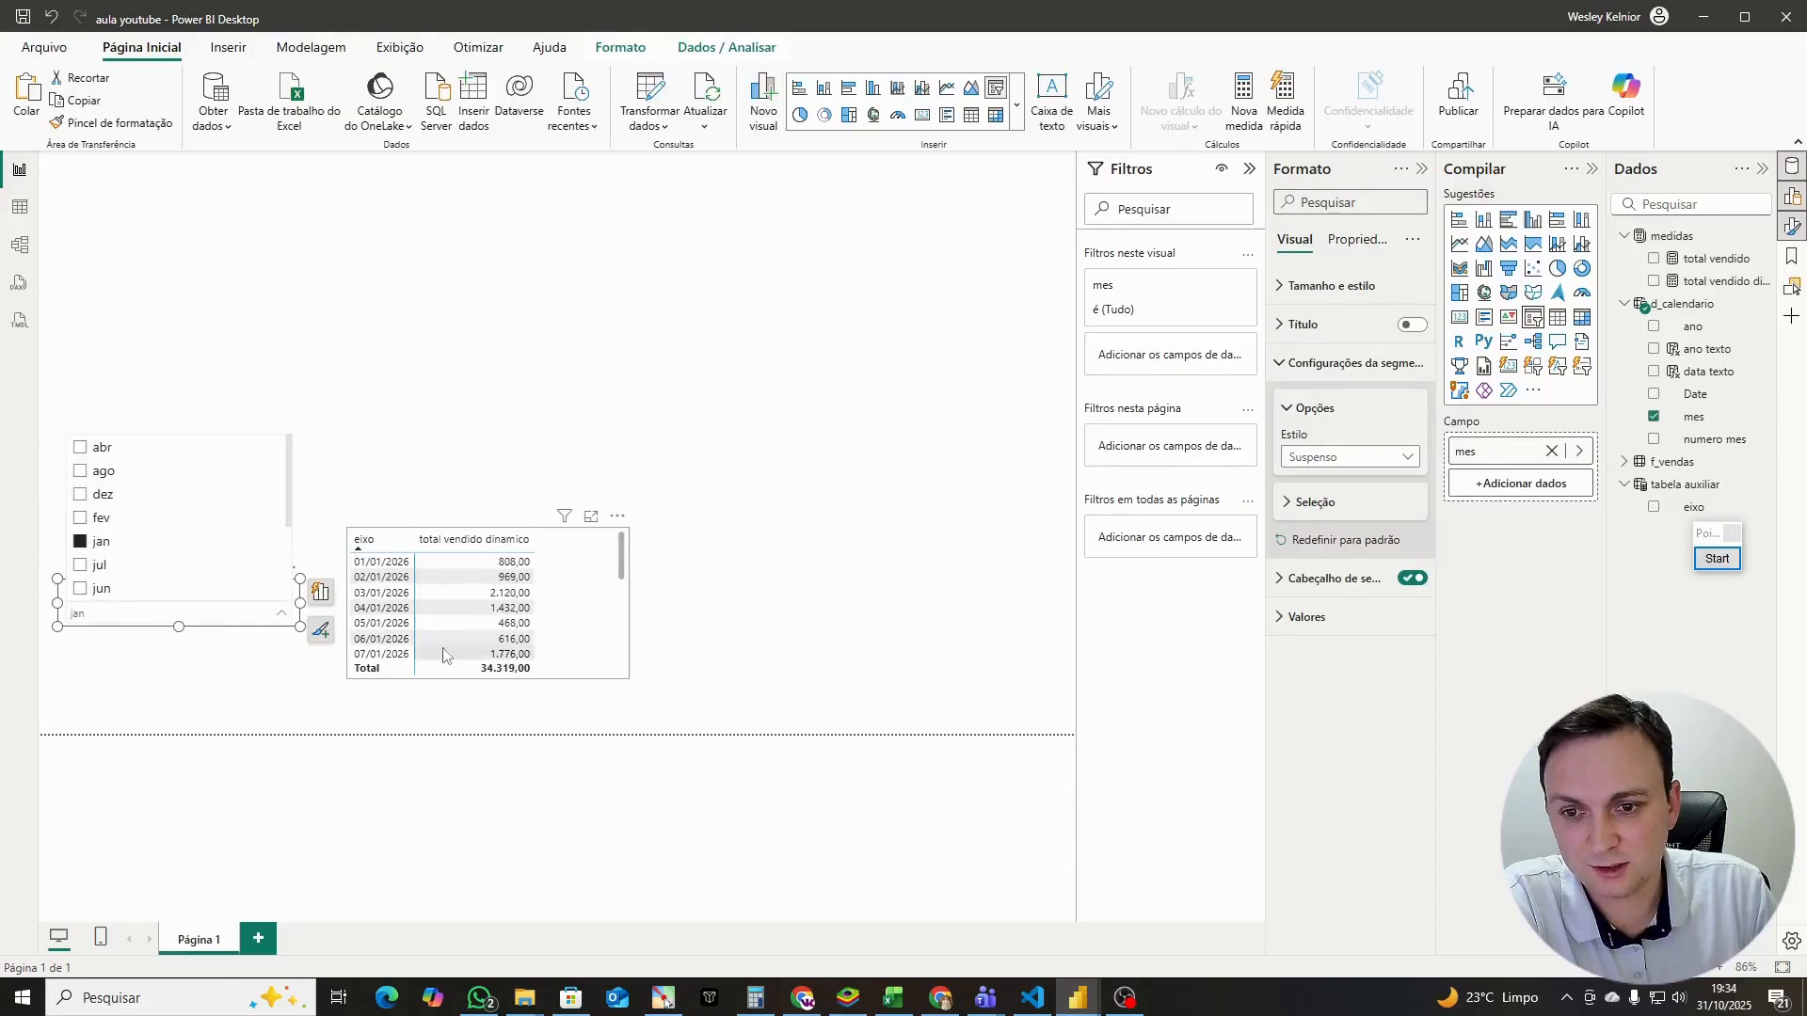
{"action": "left_click", "coordinate": [86, 520]}
{"action": "scroll", "coordinate": [420, 595], "scroll_direction": "up", "scroll_amount": 5}
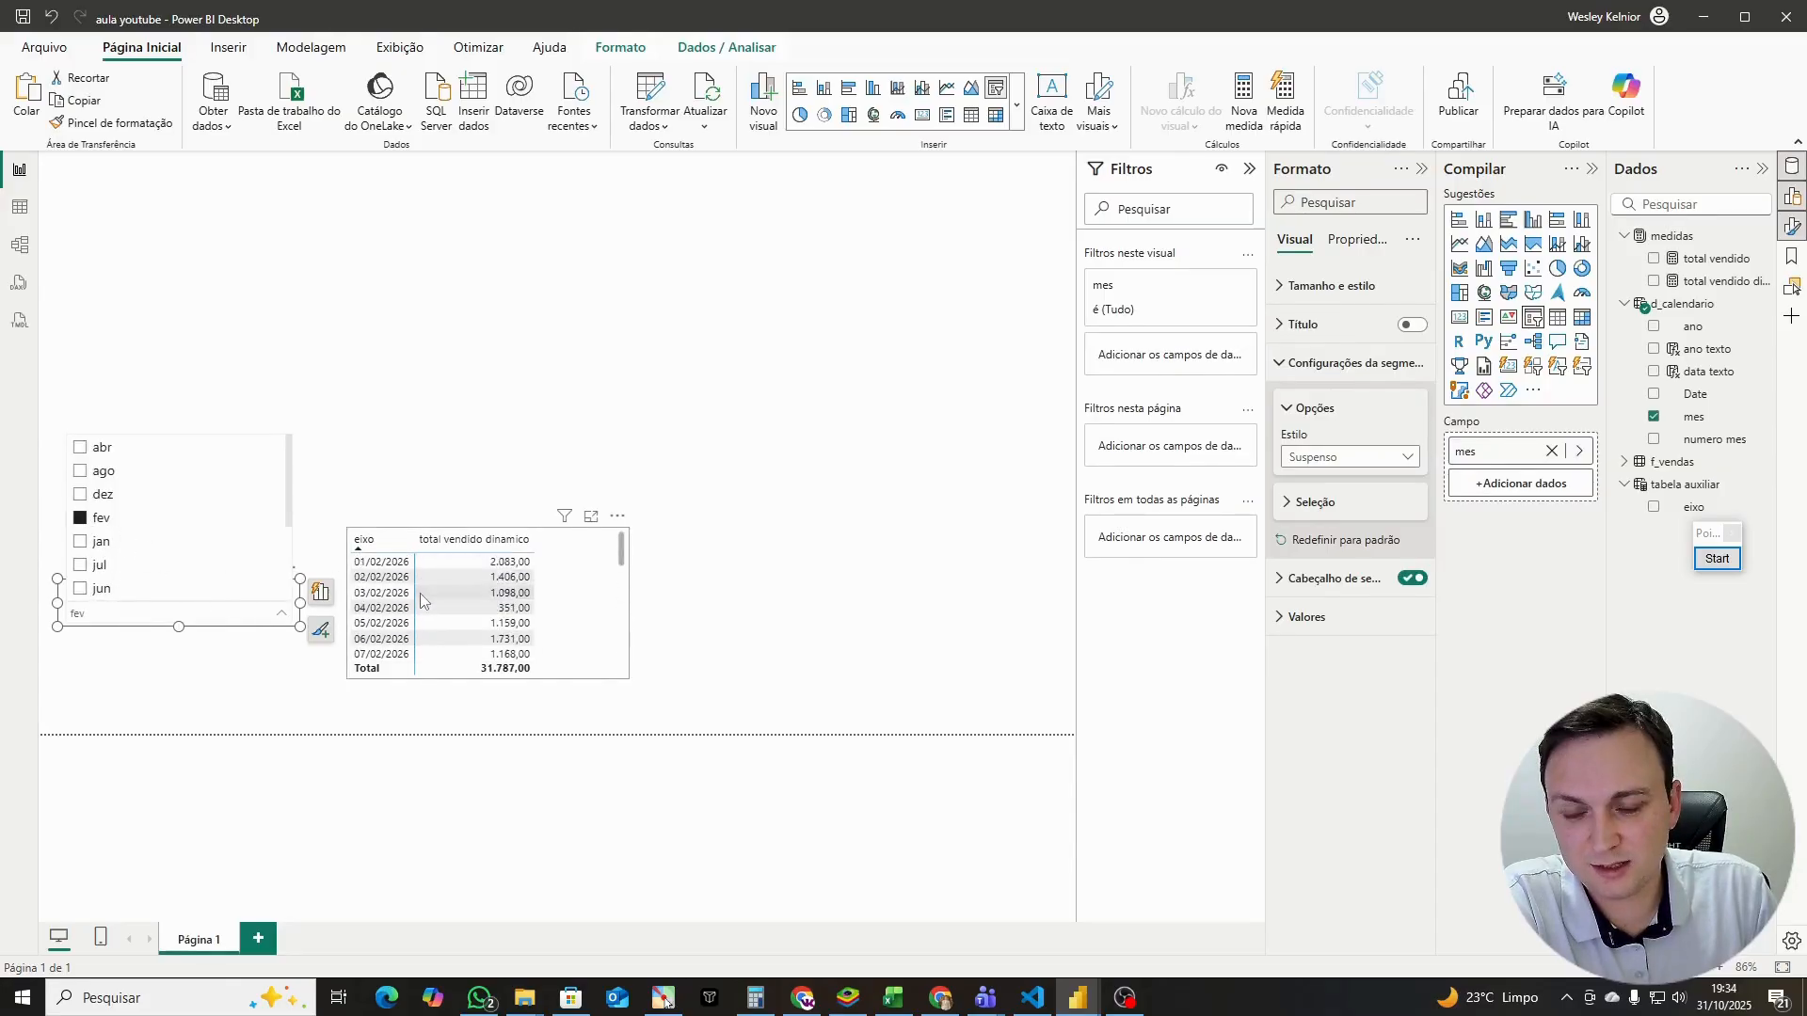
{"action": "left_click", "coordinate": [124, 643]}
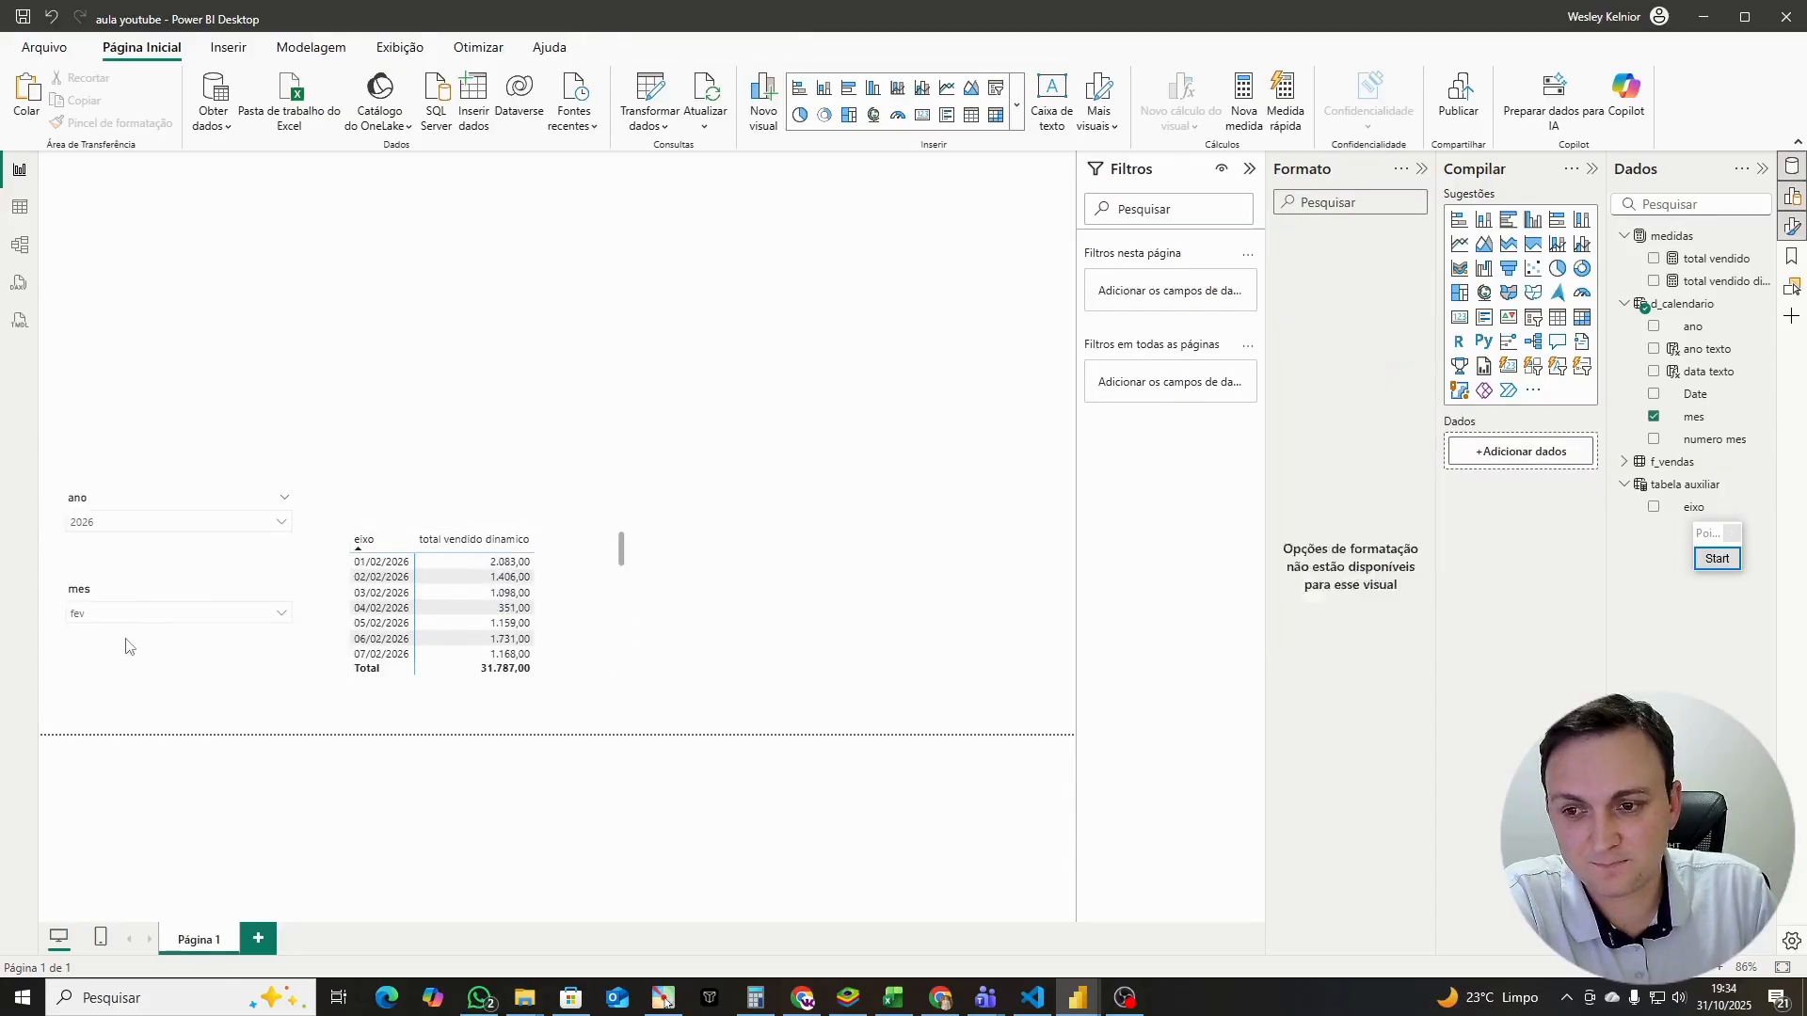
{"action": "left_click", "coordinate": [156, 501]}
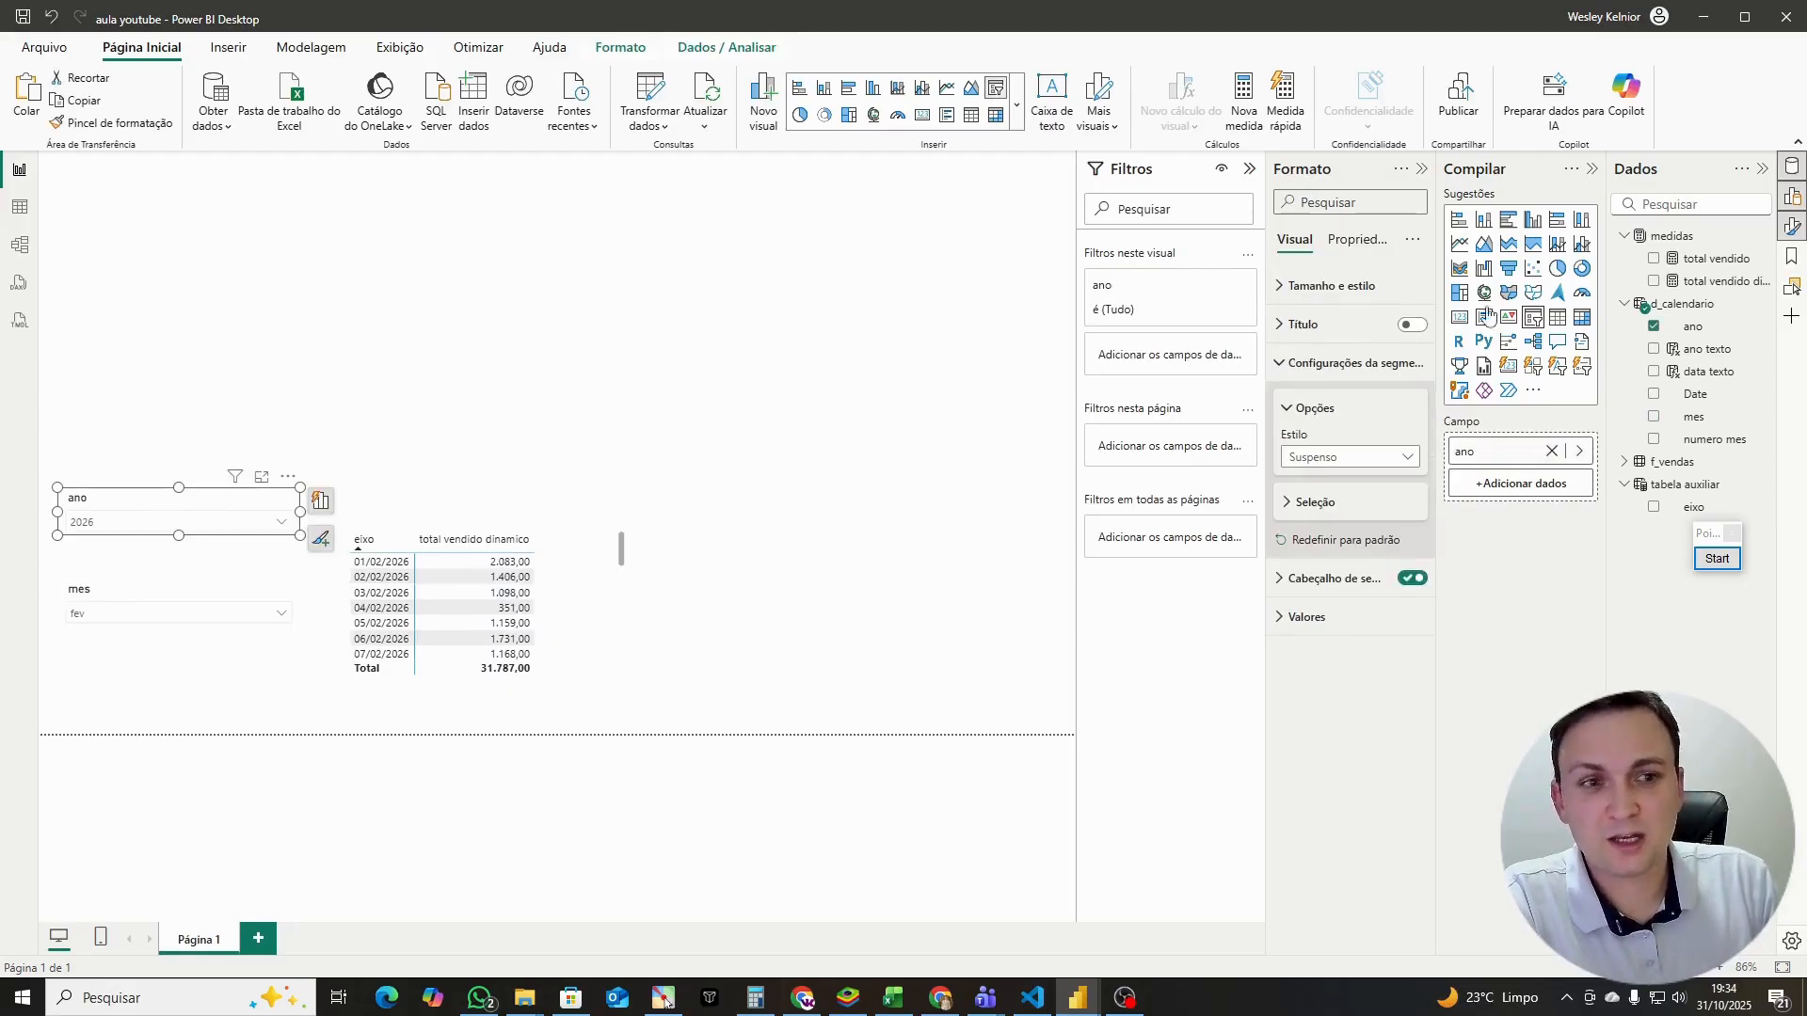
{"action": "right_click", "coordinate": [1684, 241]}
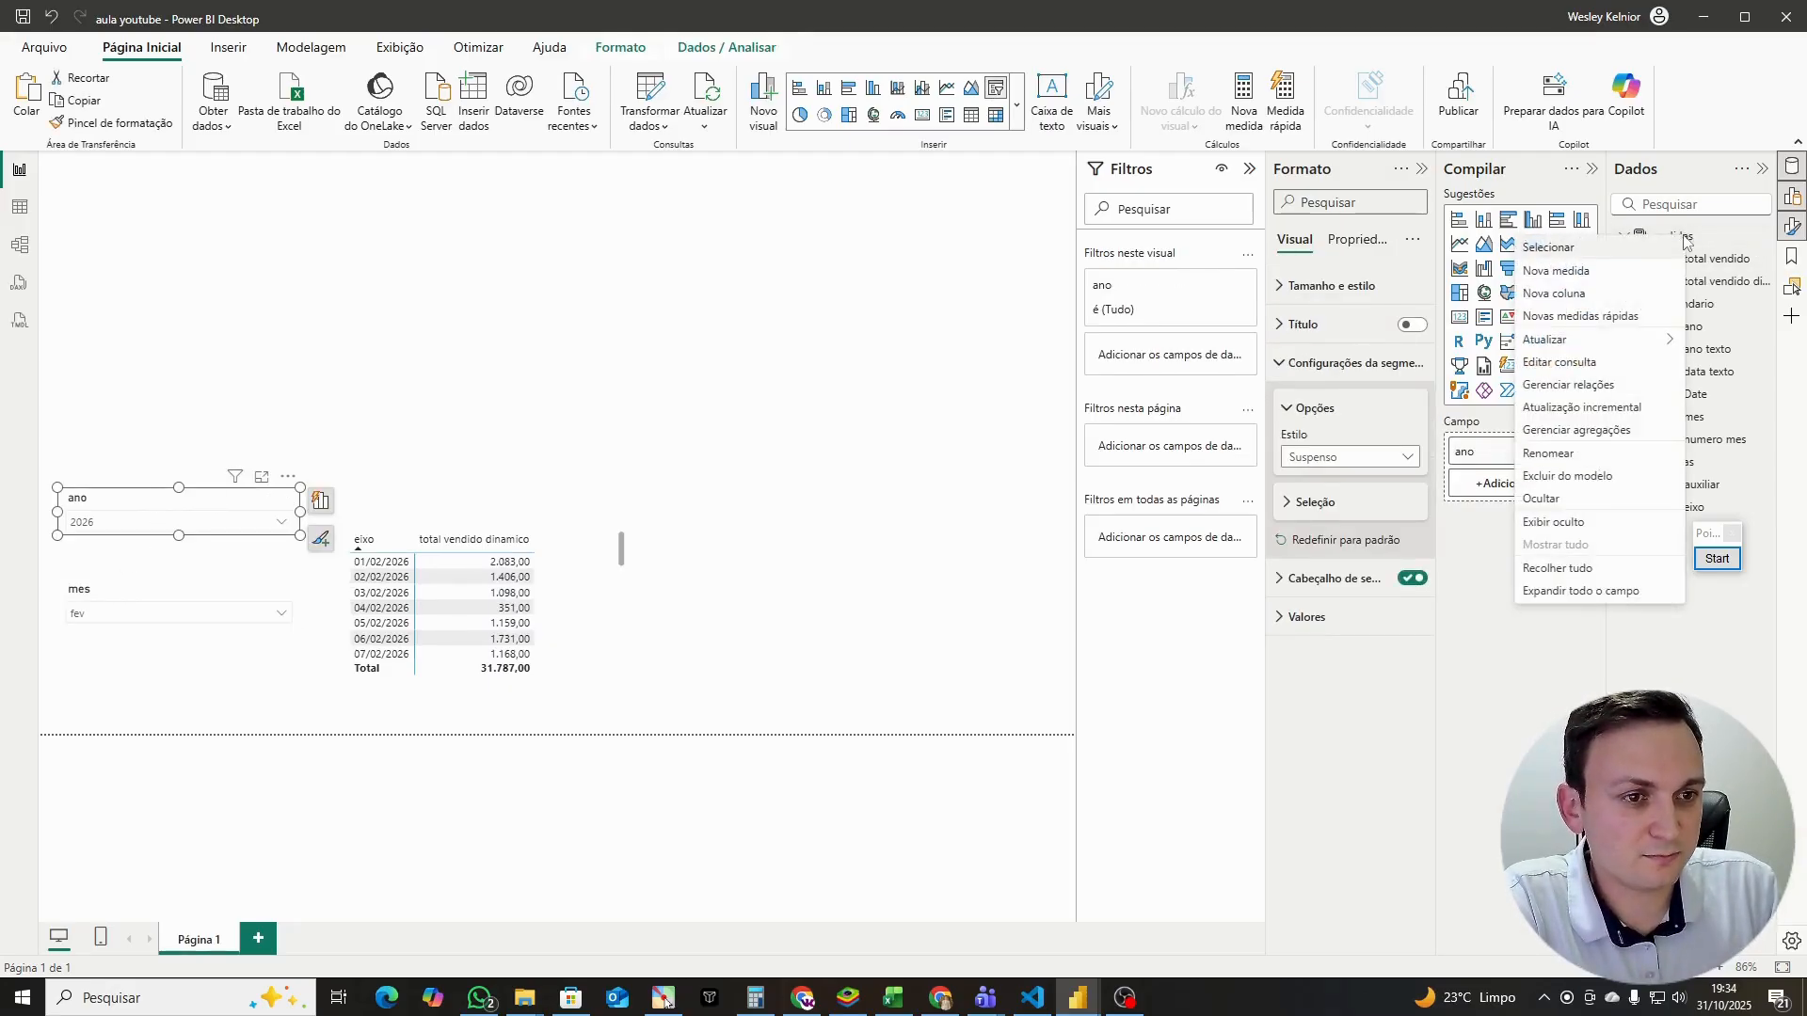
{"action": "left_click", "coordinate": [1584, 273]}
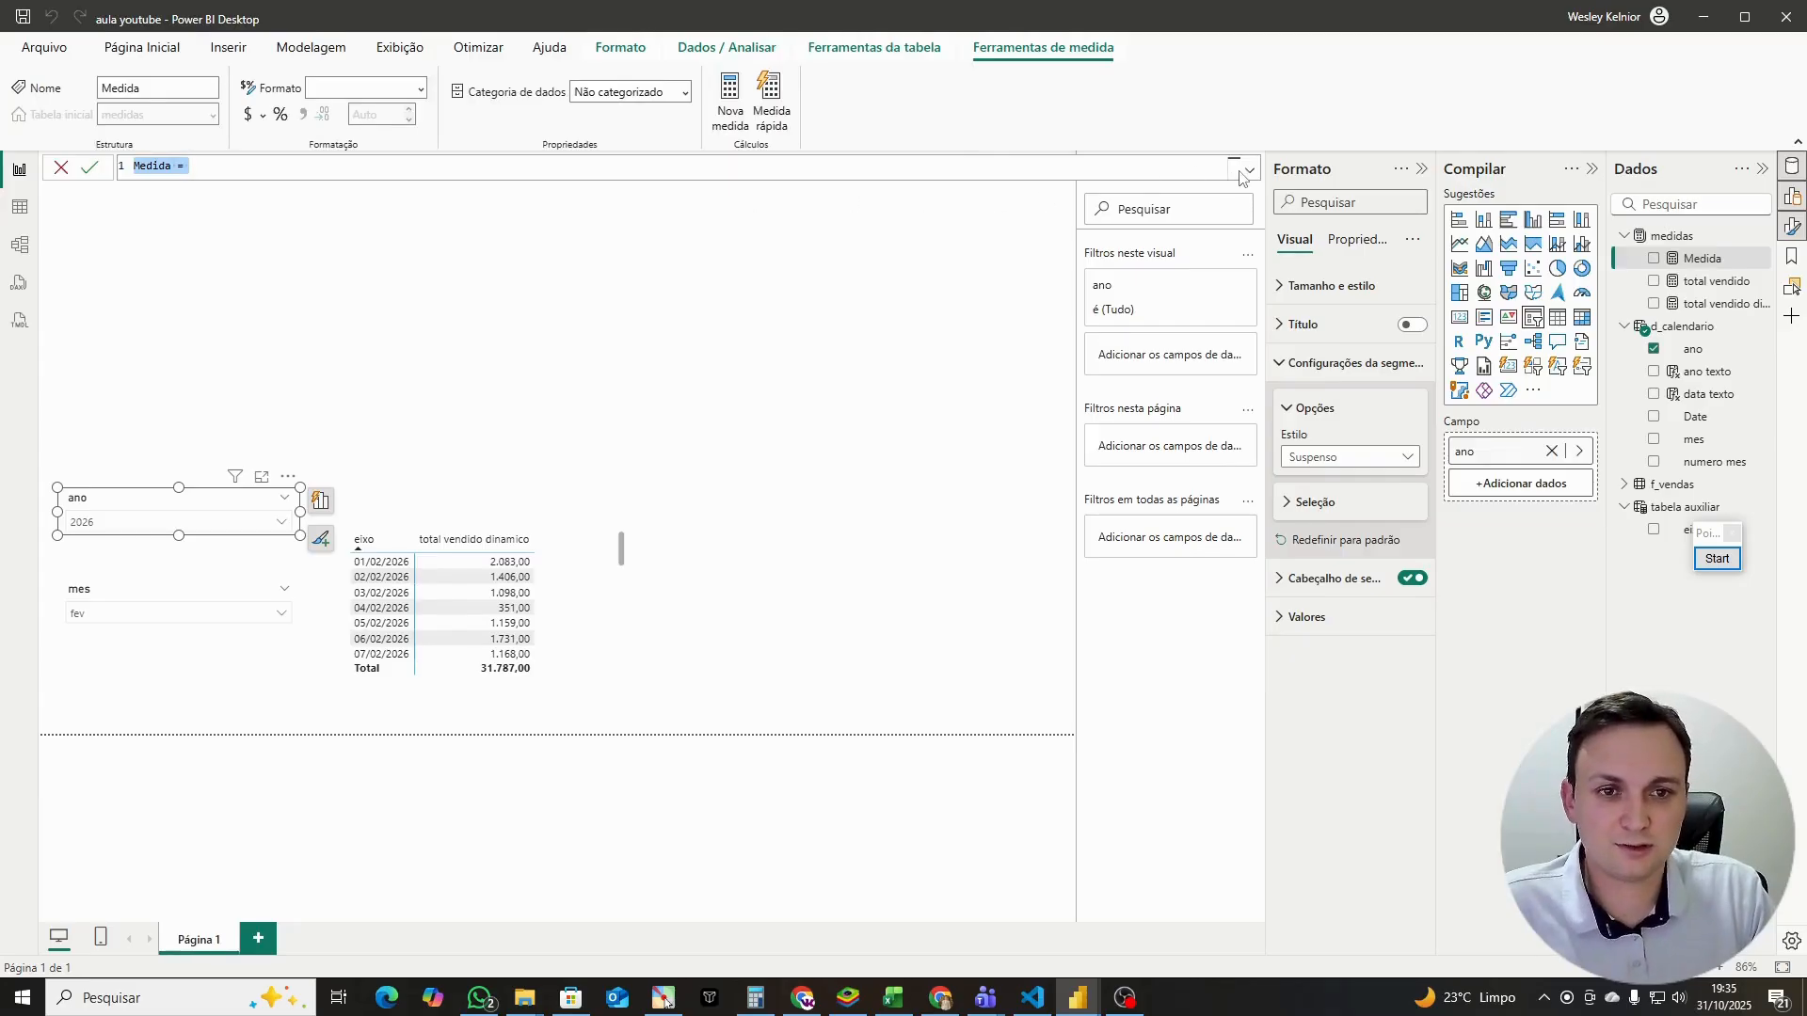
{"action": "left_click", "coordinate": [1252, 171]}
{"action": "left_click", "coordinate": [1250, 170]}
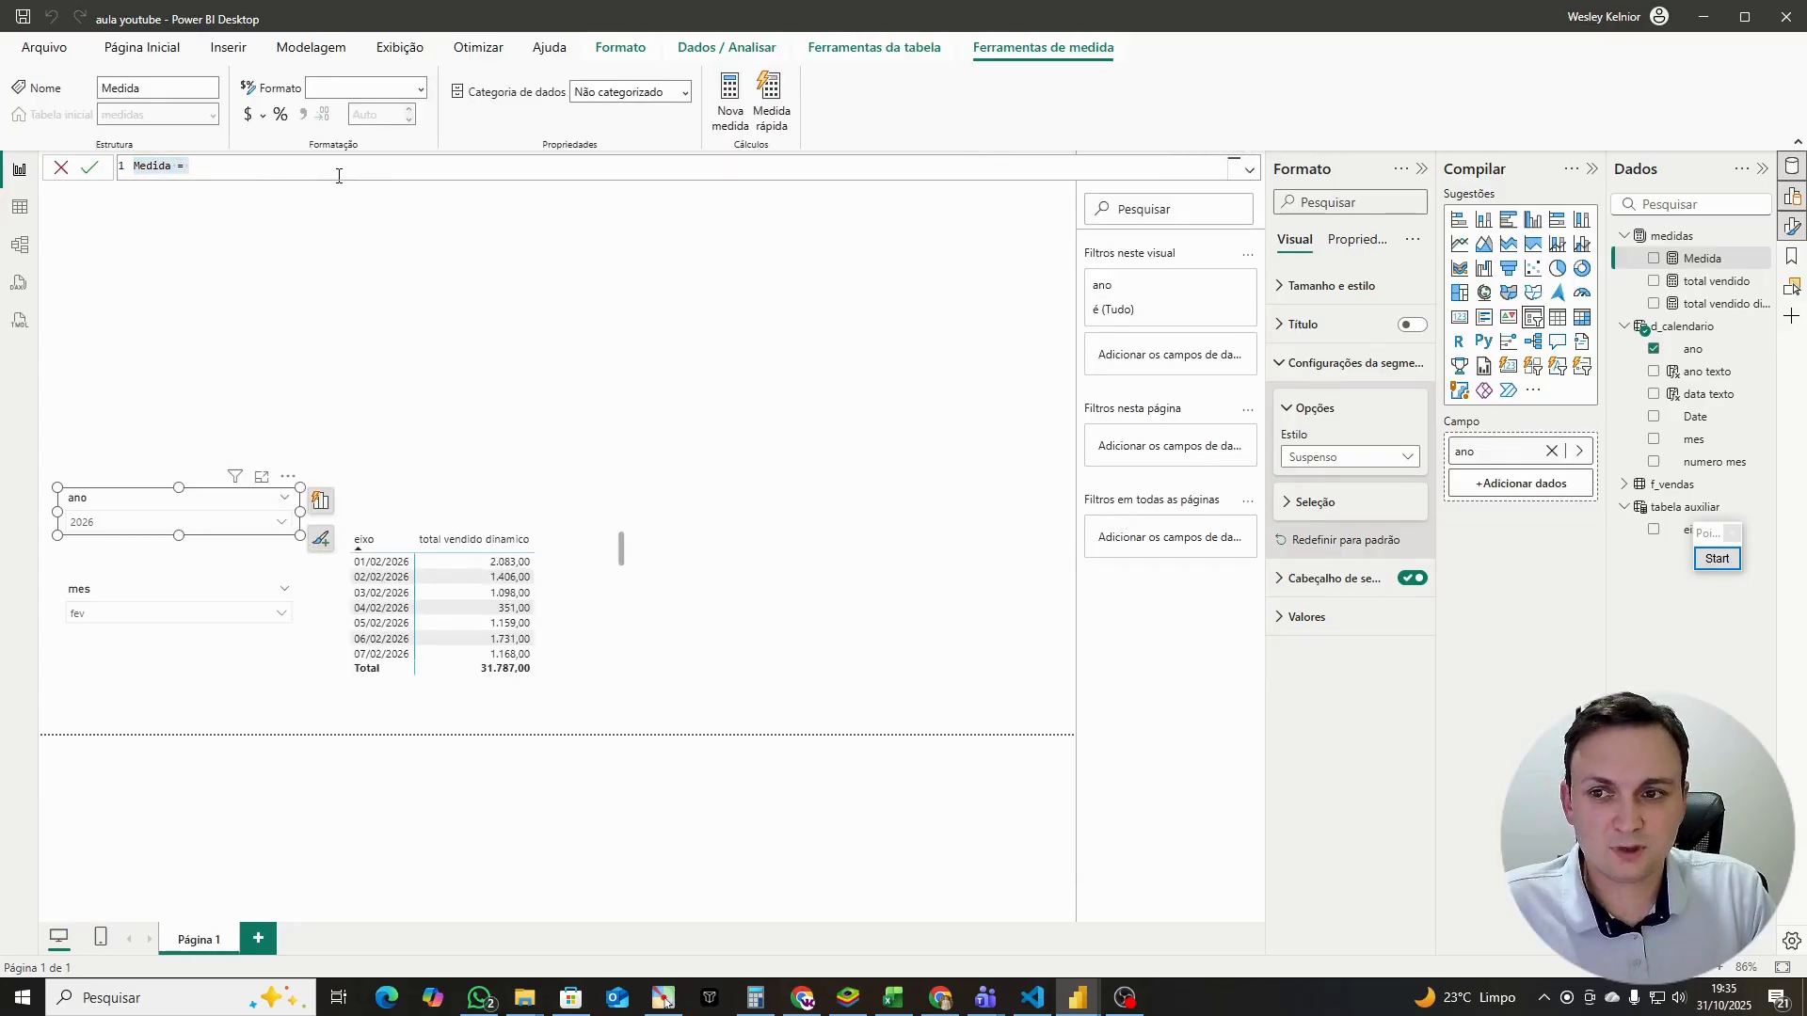
{"action": "left_click", "coordinate": [61, 167]}
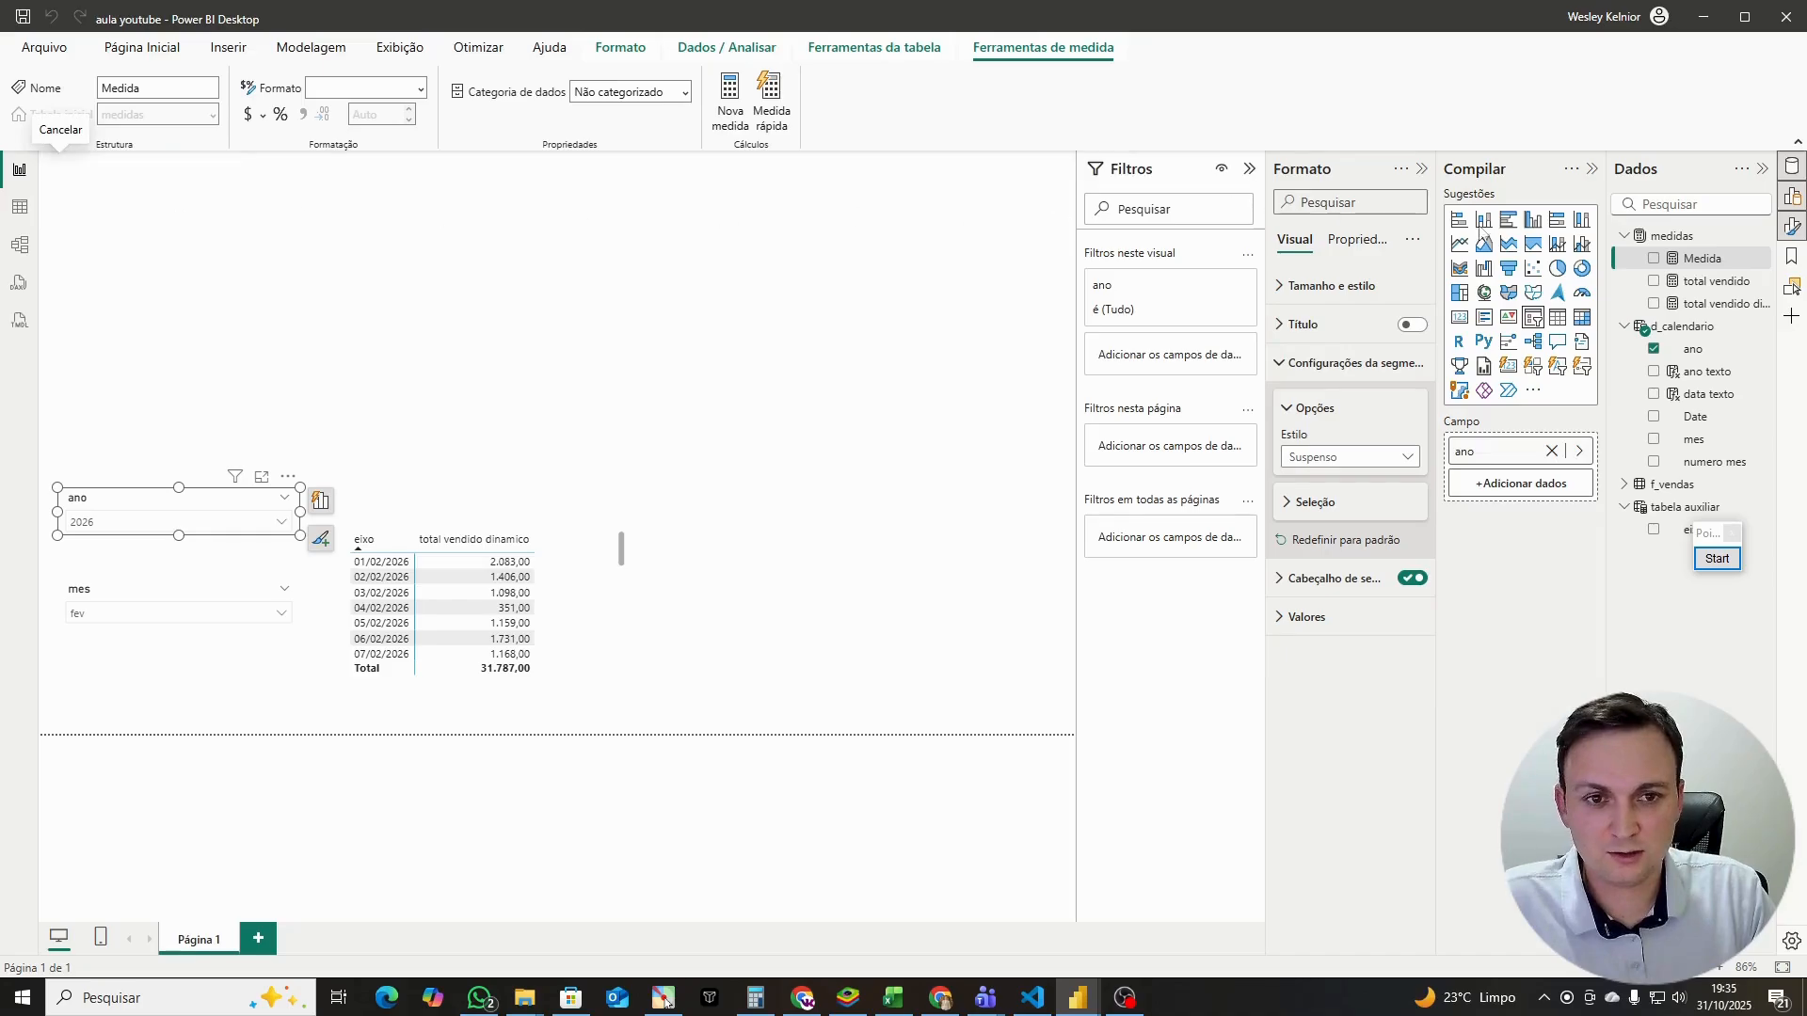
Step: Open the total vendido dinamico measure's formula, try deleting its variable block and undo the deletion
{"action": "left_click", "coordinate": [1728, 304]}
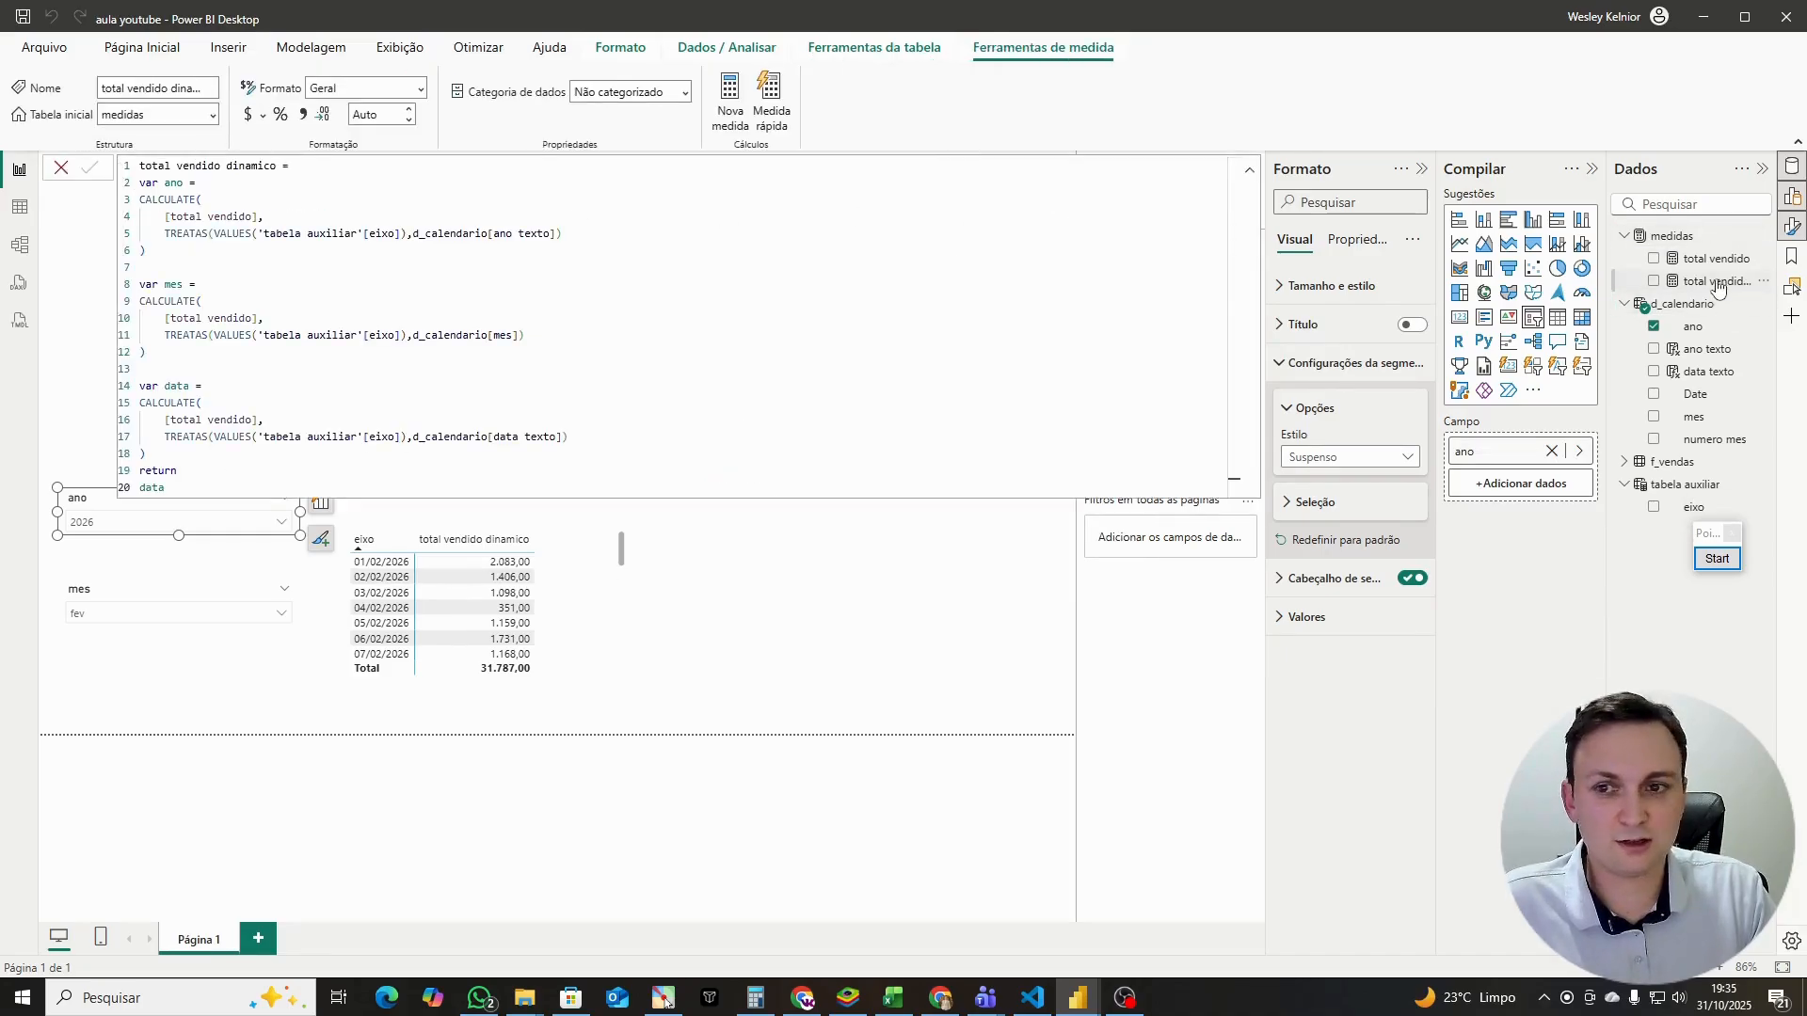
{"action": "left_click_drag", "start_coordinate": [169, 489], "coordinate": [99, 179]}
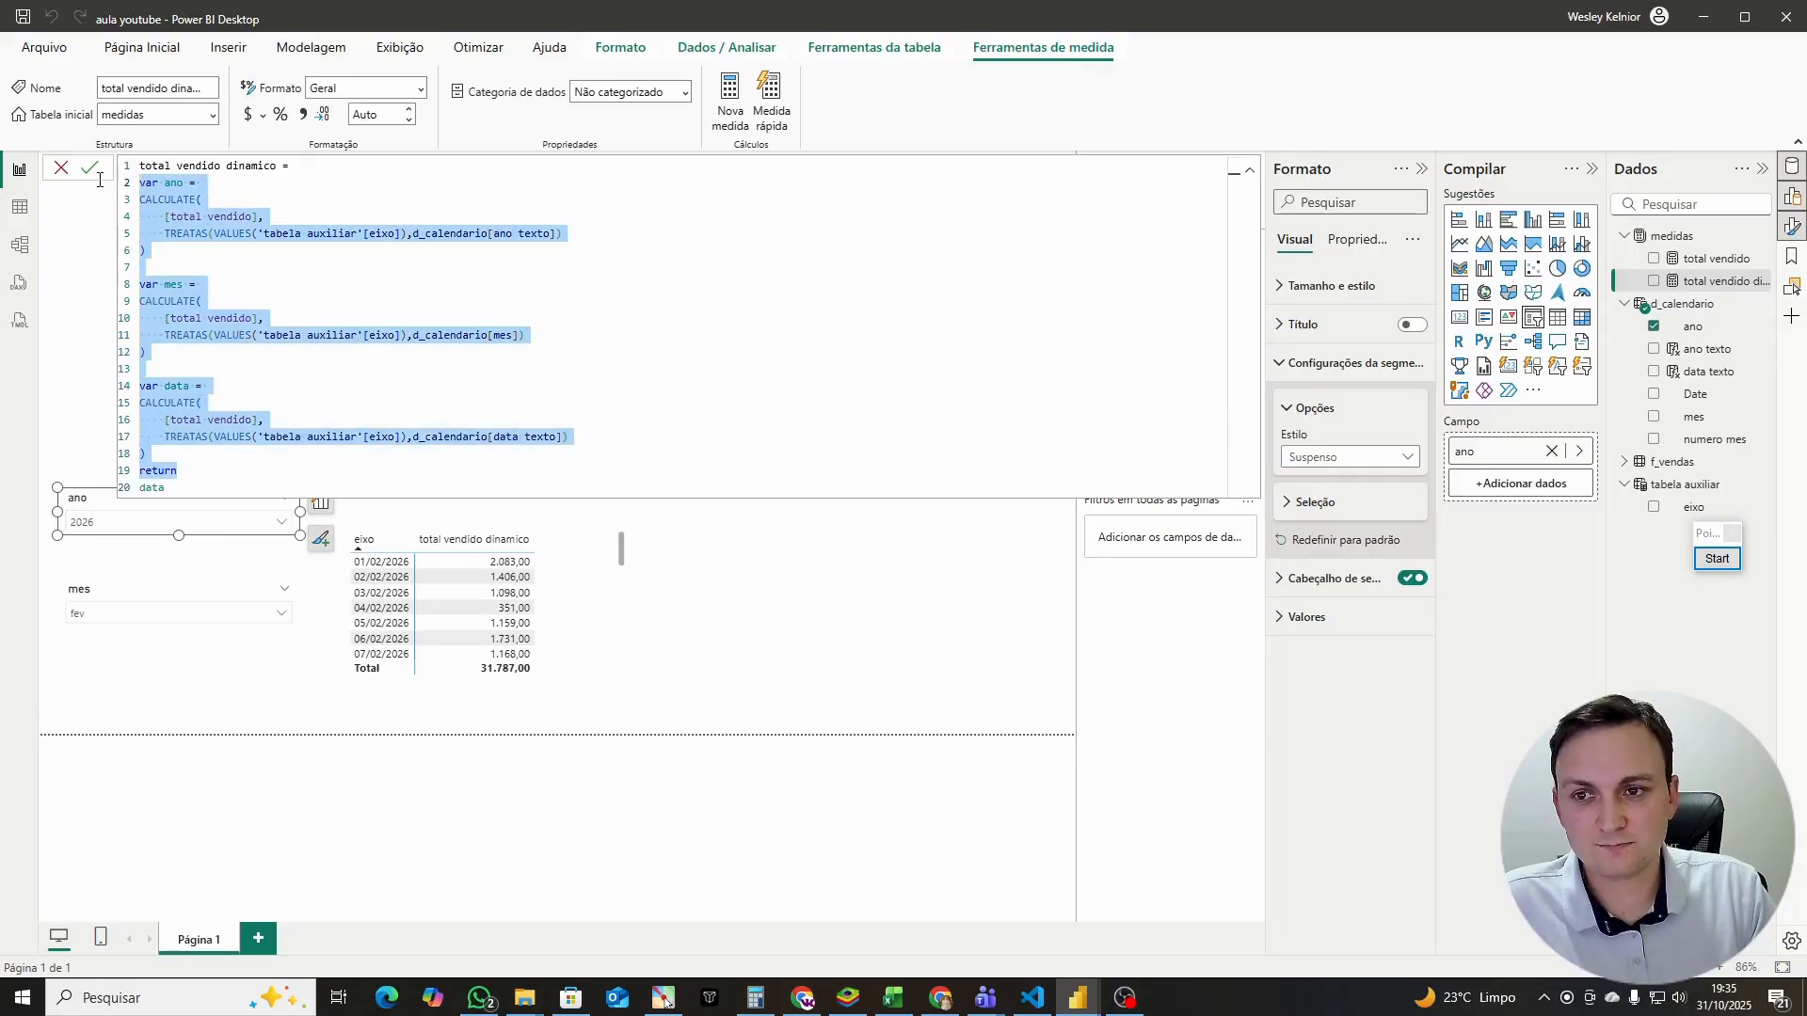
{"action": "key", "text": "BackSpace"}
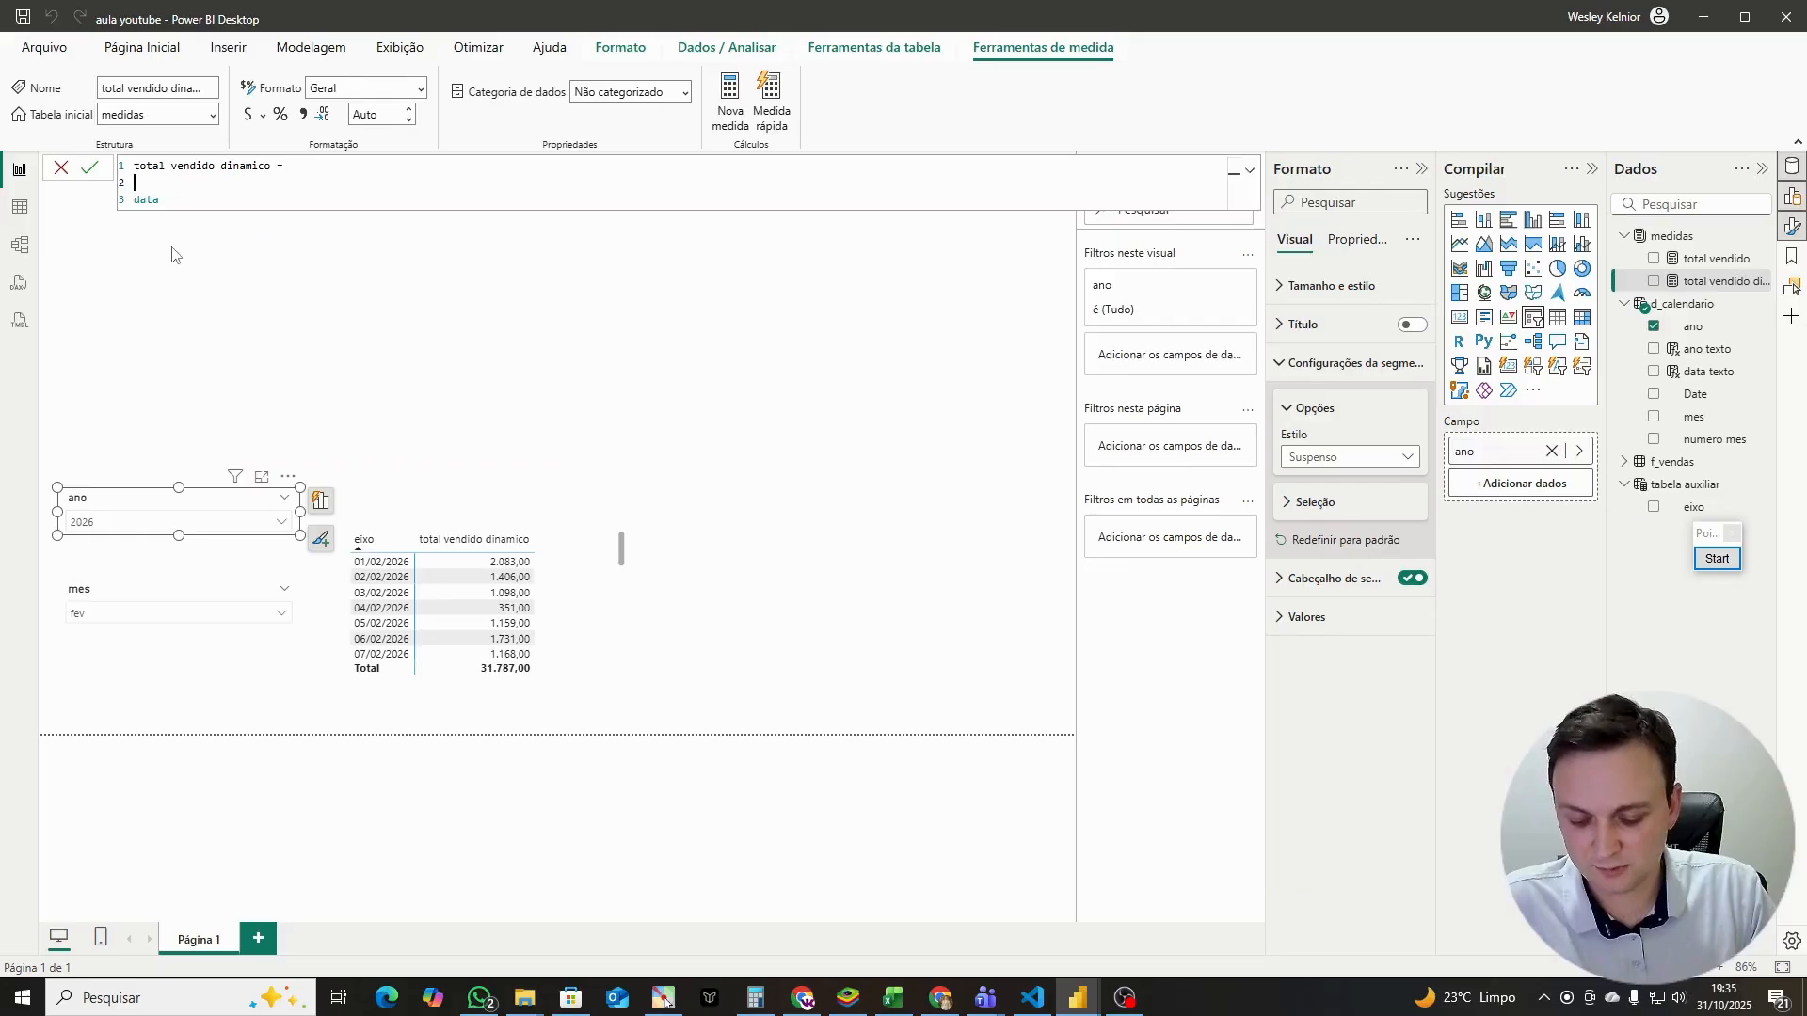
{"action": "key", "text": "ctrl+z"}
Step: Replace the data variable returned by total vendido dinamico with ISFILTERED(d_calendario[ano])
{"action": "left_click_drag", "start_coordinate": [151, 455], "coordinate": [104, 183]}
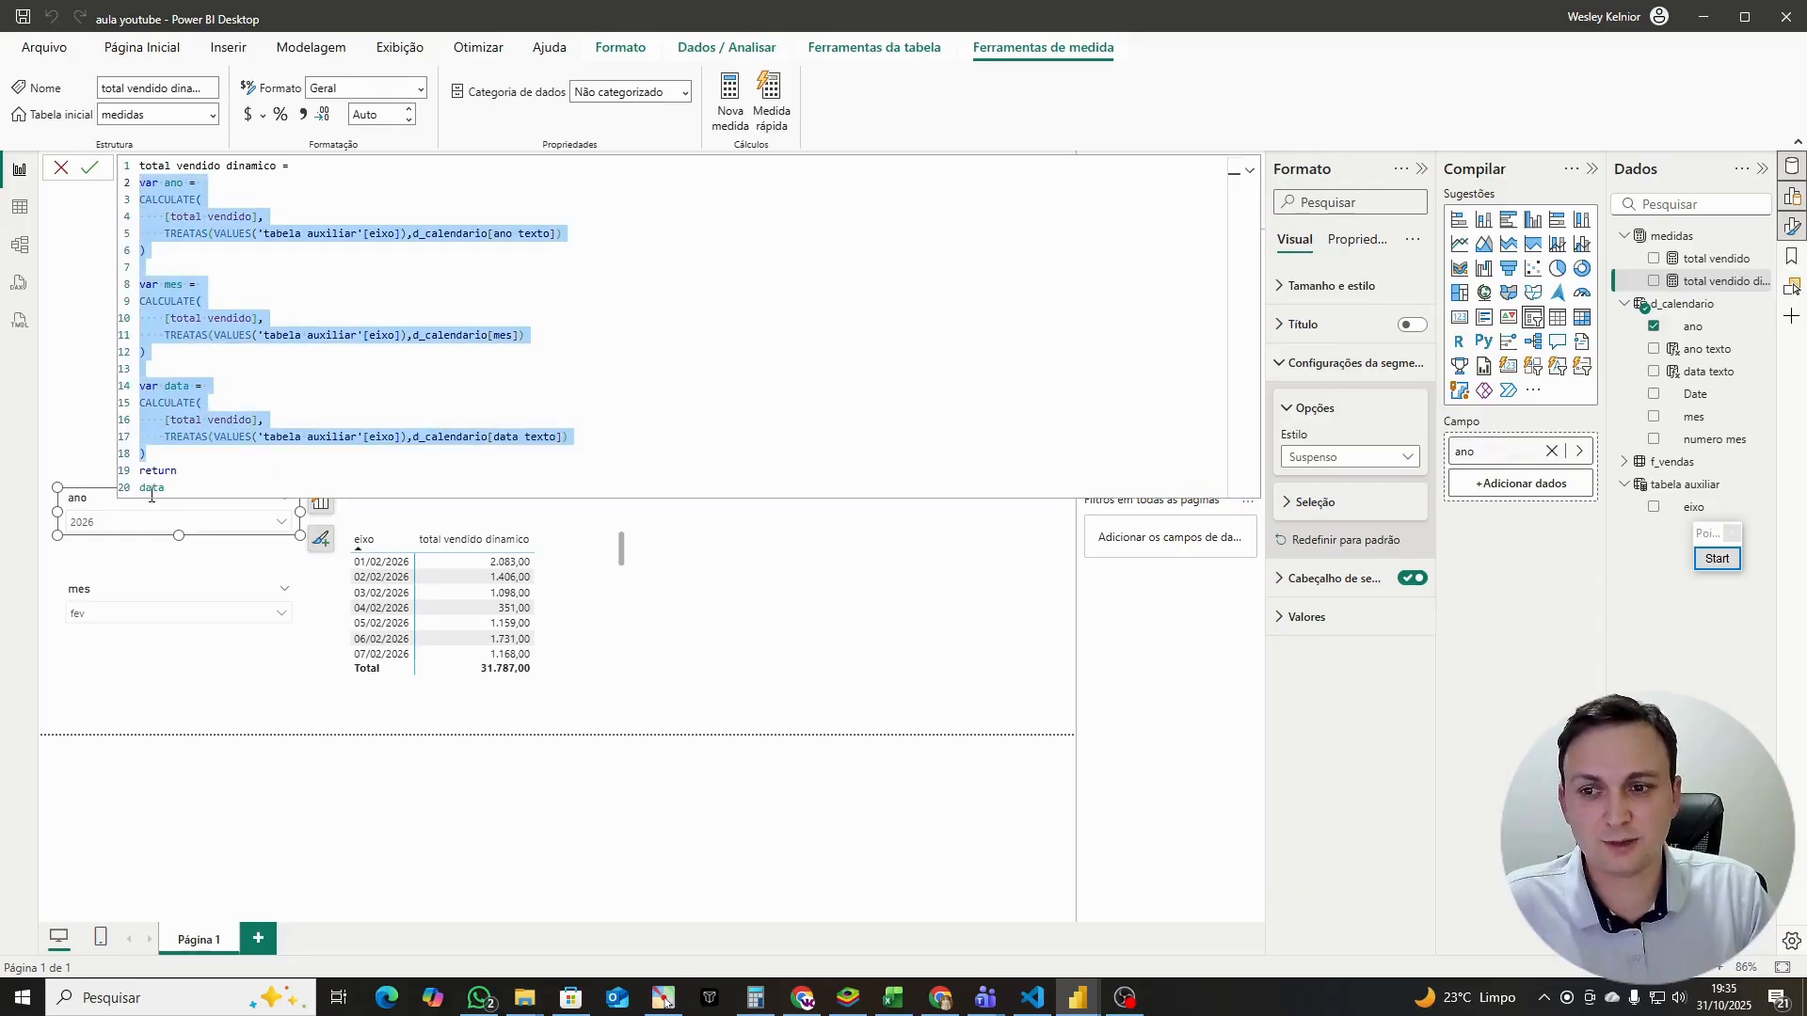
{"action": "double_click", "coordinate": [150, 489]}
{"action": "type", "text": "is"}
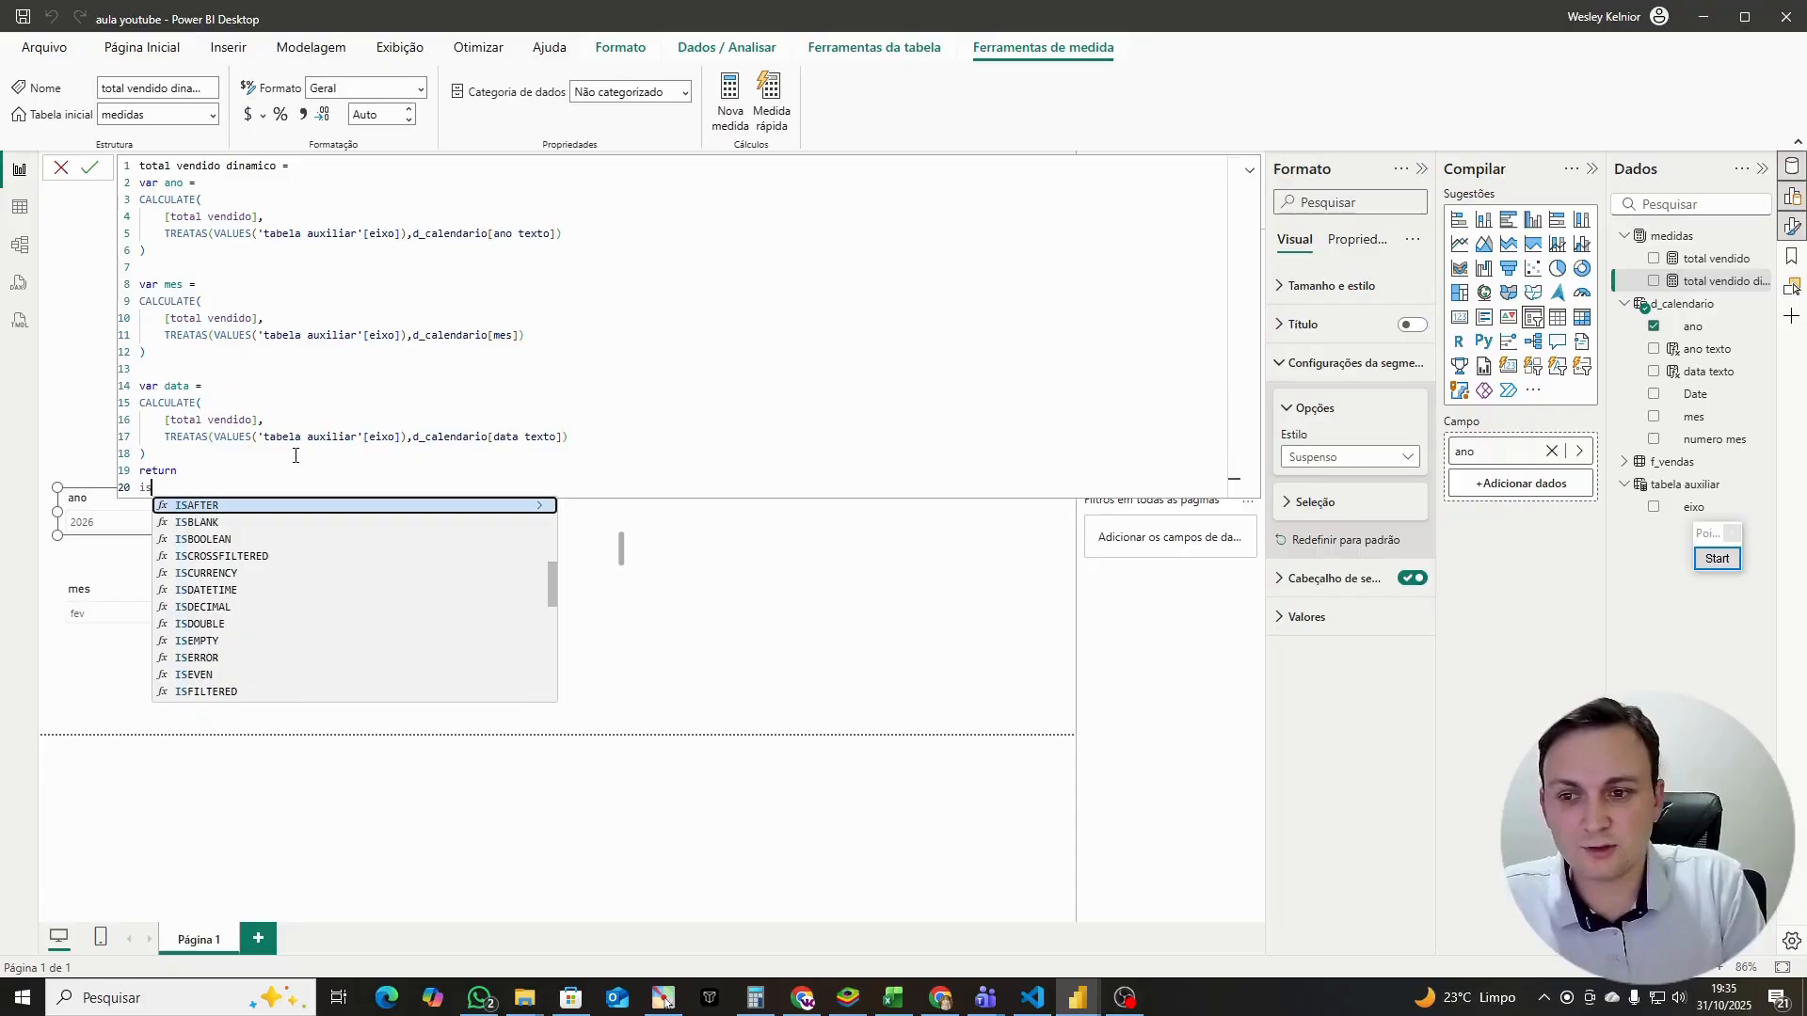
{"action": "key", "text": "Down"}
{"action": "key", "text": "Down"}
{"action": "type", "text": "FILTERED("}
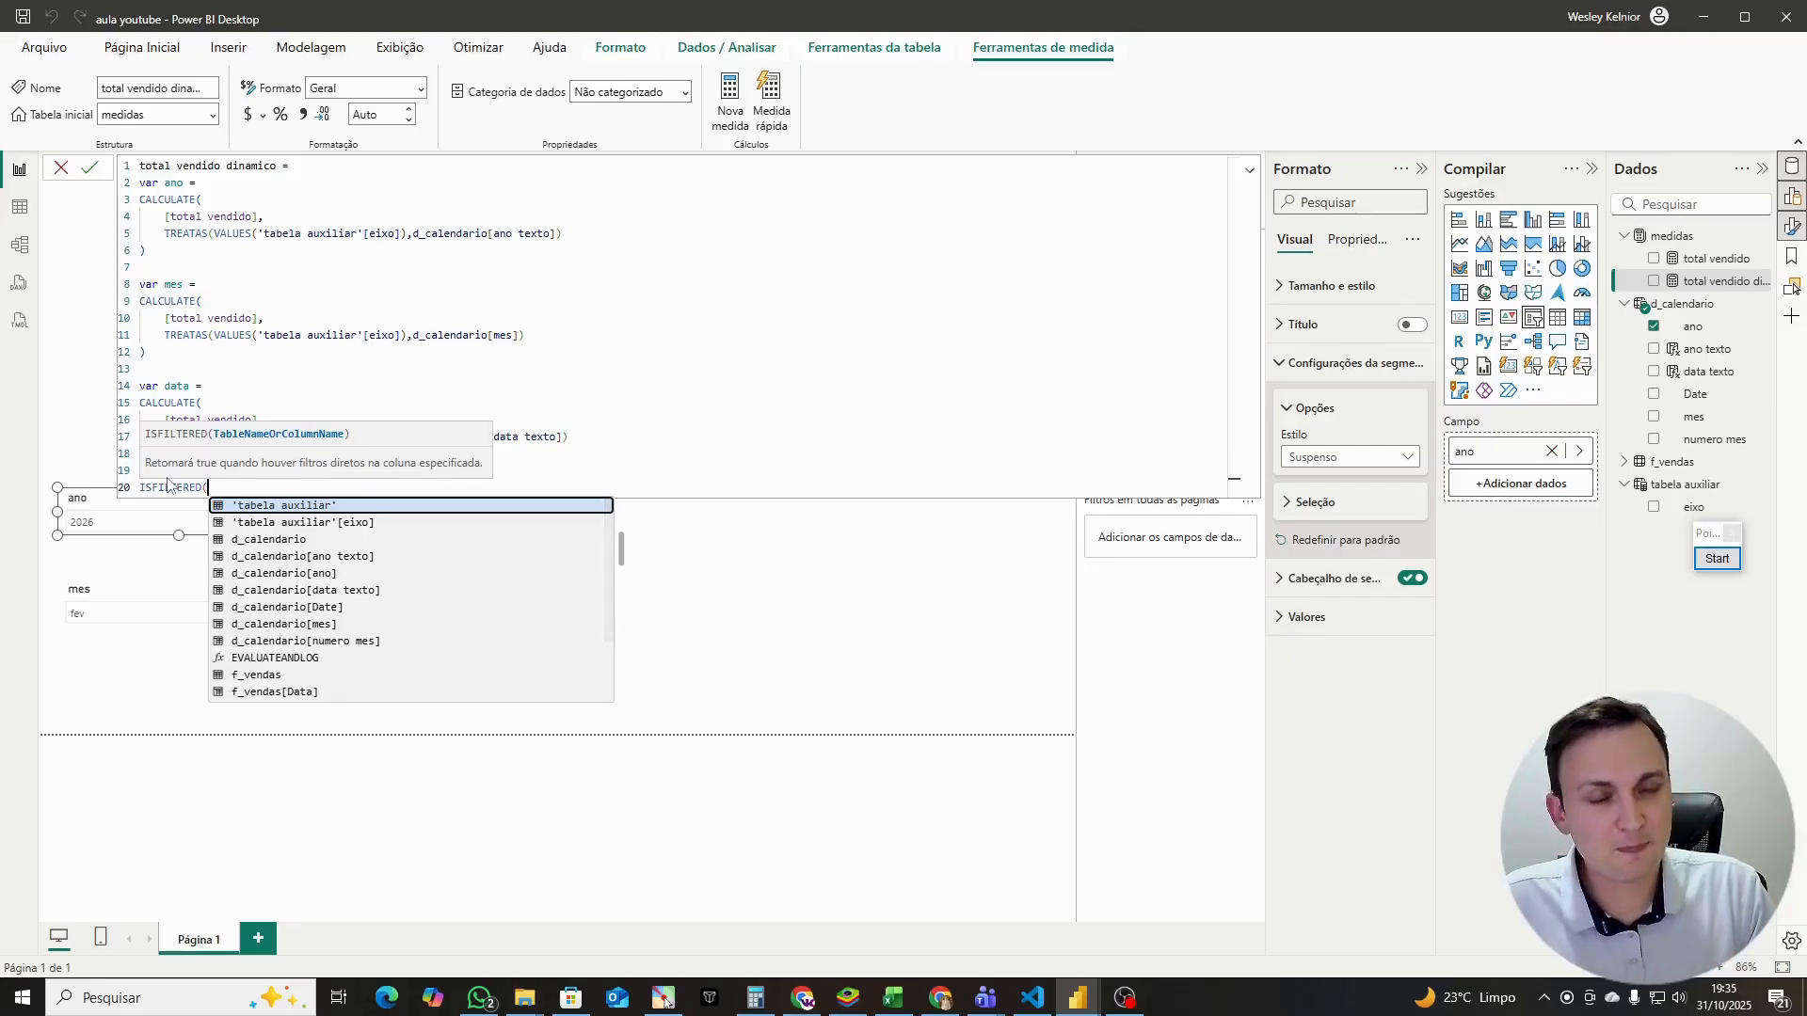
{"action": "left_click", "coordinate": [331, 574]}
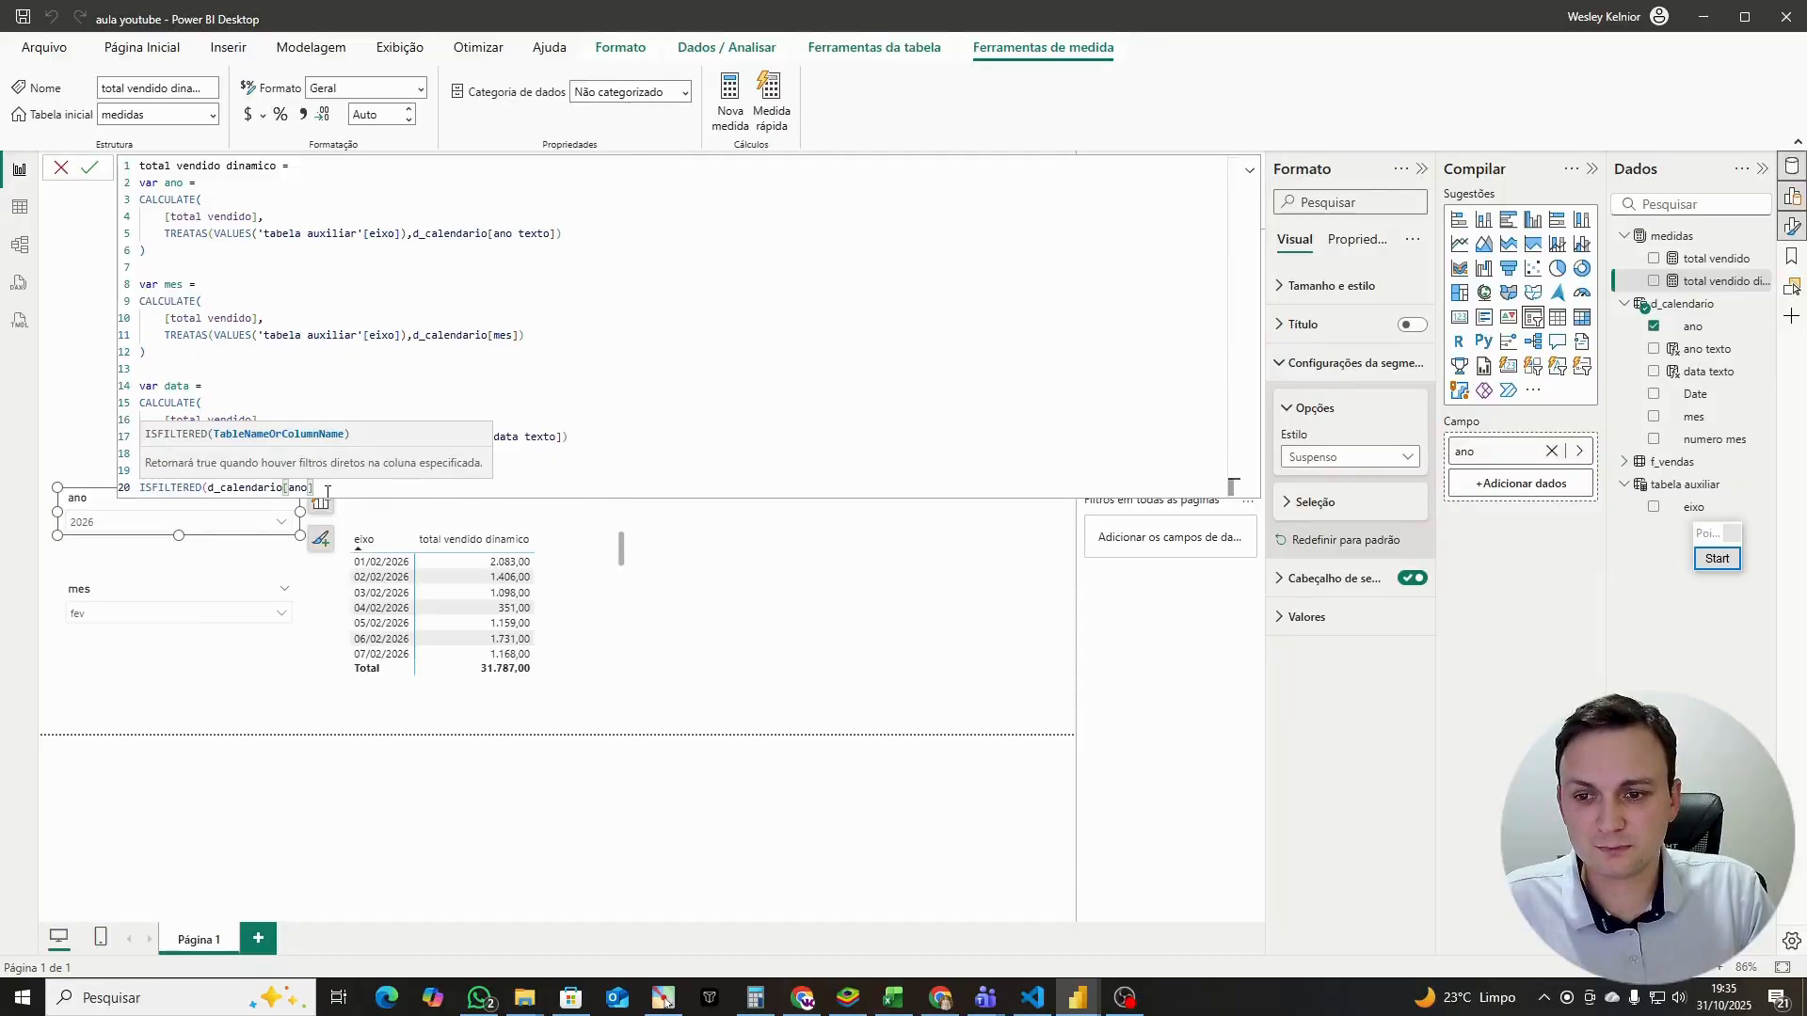
{"action": "type", "text": ")"}
{"action": "left_click", "coordinate": [1718, 558]}
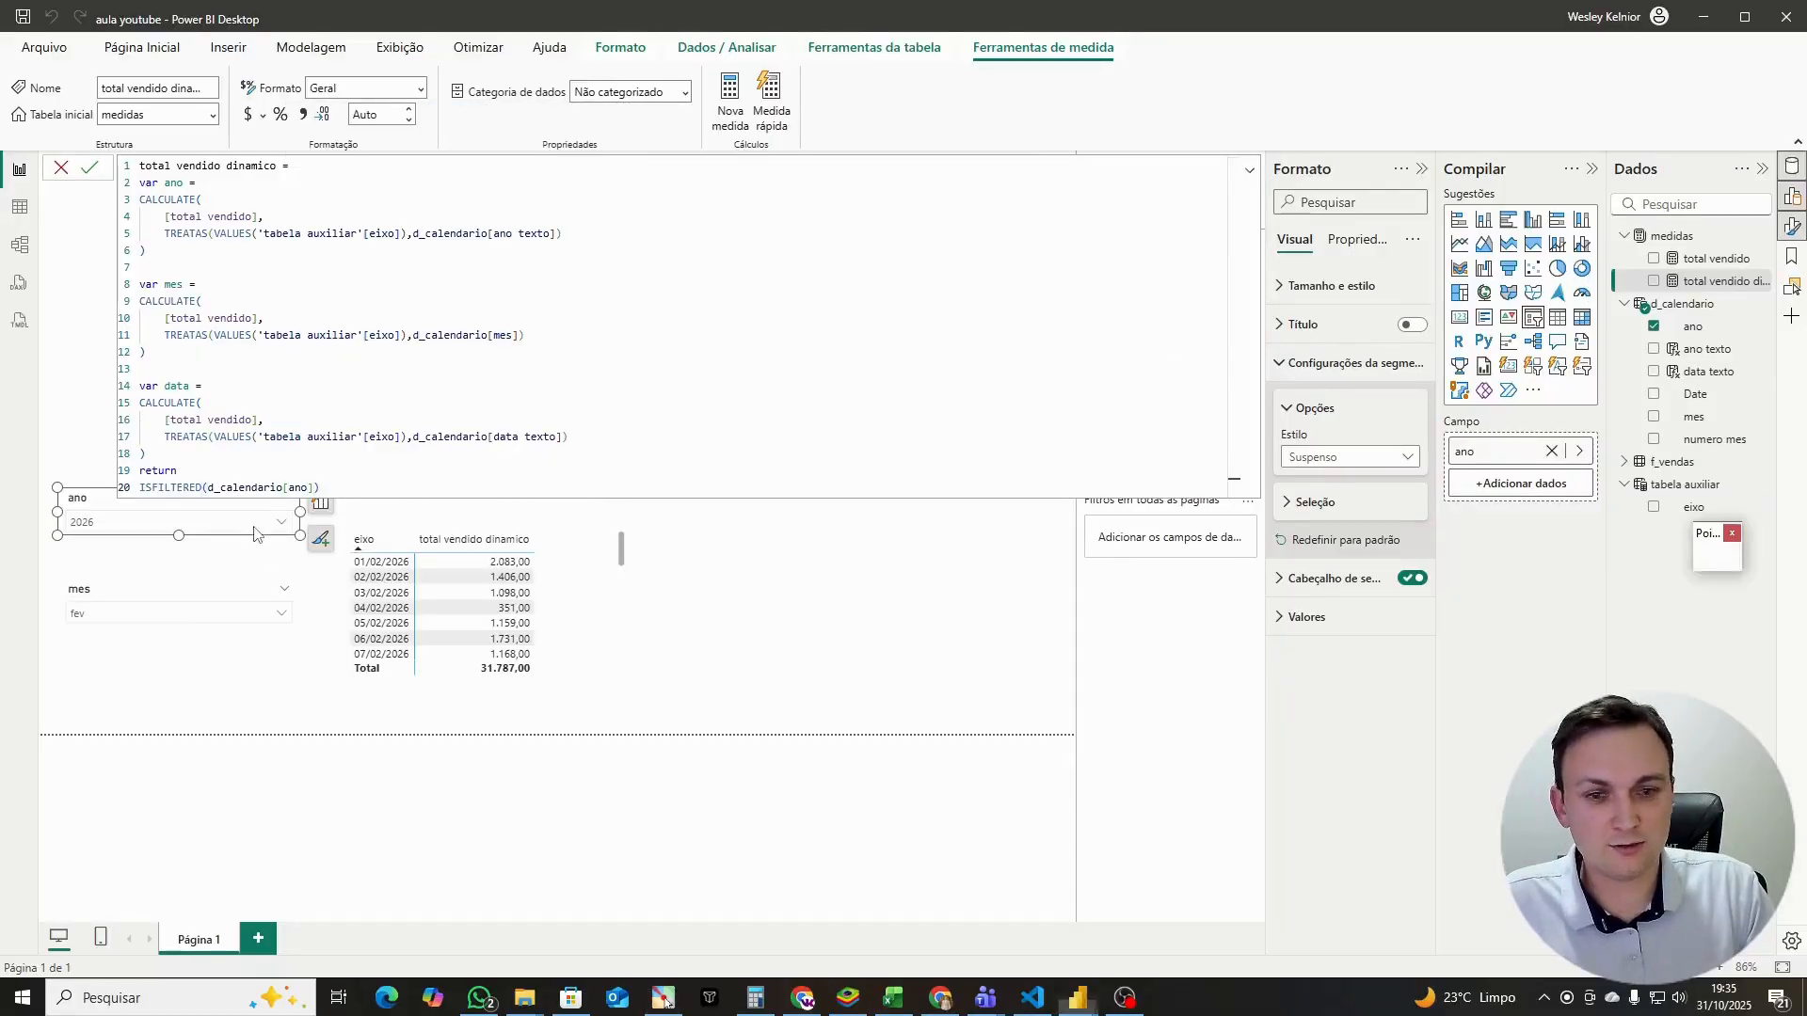
{"action": "mouse_move", "coordinate": [141, 478]}
{"action": "left_mouse_down"}
{"action": "mouse_move", "coordinate": [223, 506]}
{"action": "mouse_move", "coordinate": [106, 523]}
{"action": "left_mouse_up"}
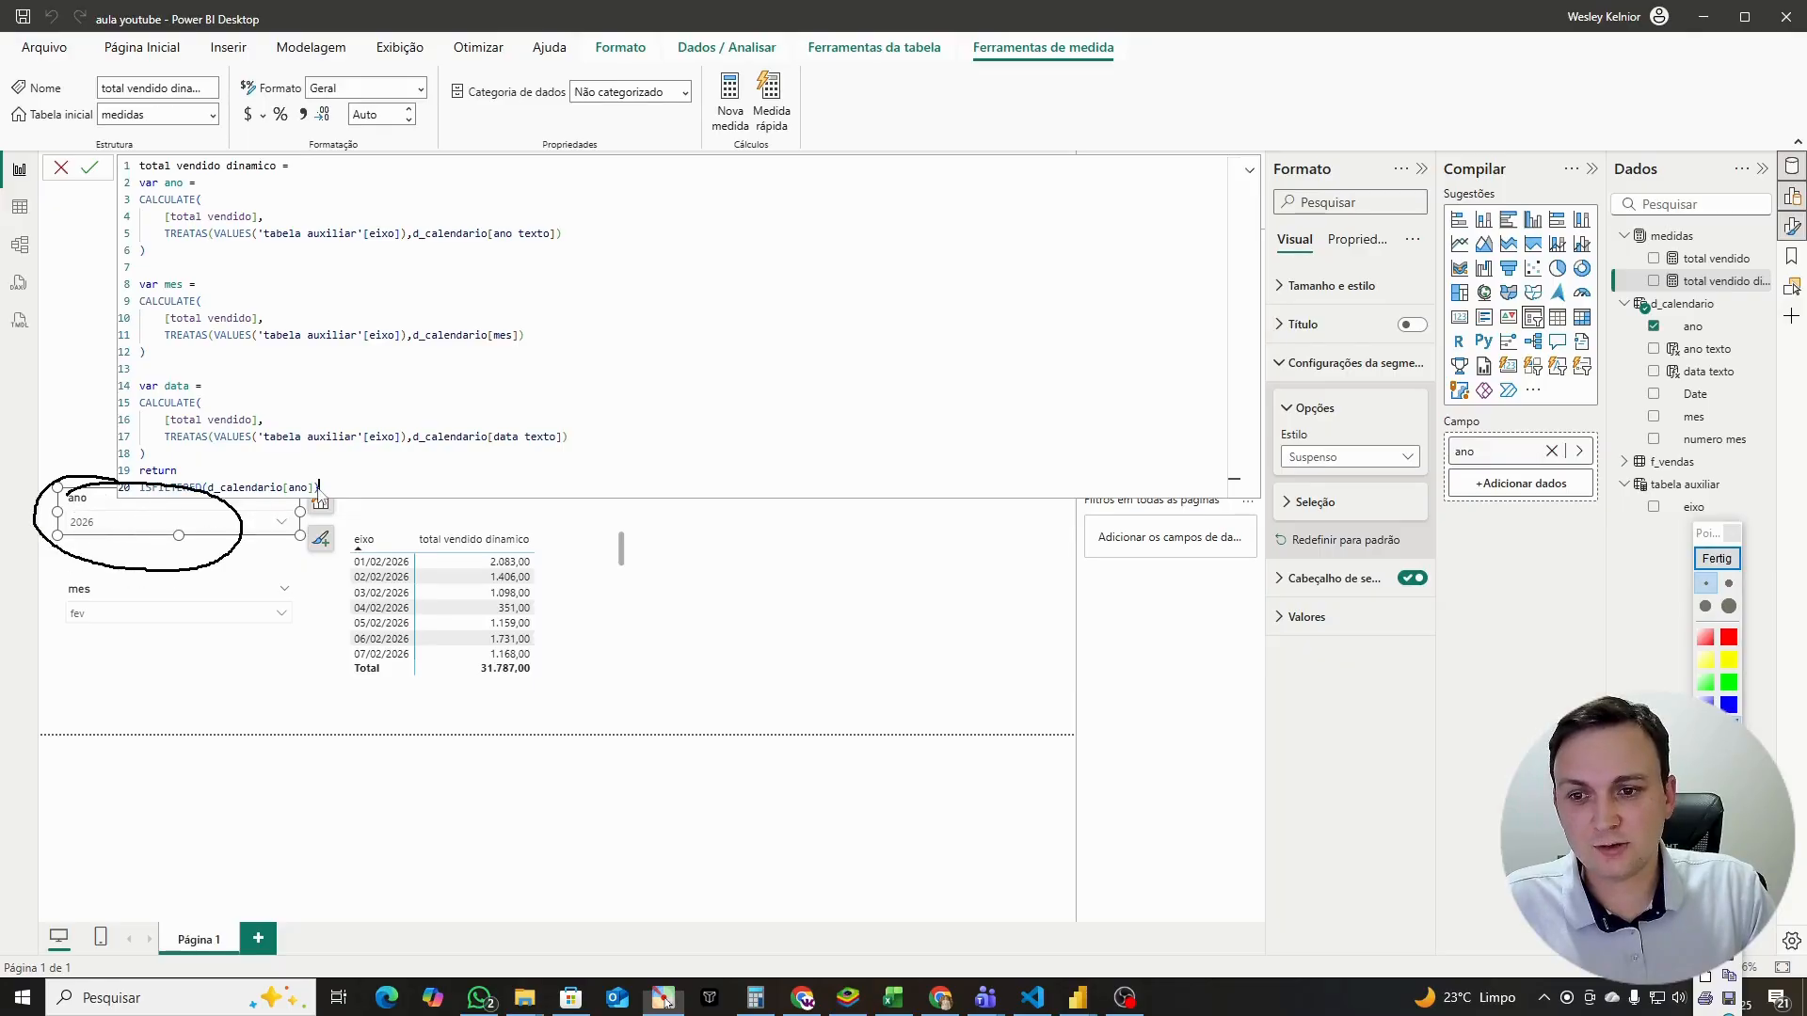
{"action": "mouse_move", "coordinate": [320, 488]}
{"action": "left_mouse_down"}
{"action": "mouse_move", "coordinate": [133, 476]}
{"action": "mouse_move", "coordinate": [325, 468]}
{"action": "left_mouse_up"}
{"action": "left_click_drag", "start_coordinate": [602, 400], "coordinate": [577, 488]}
{"action": "left_click_drag", "start_coordinate": [565, 411], "coordinate": [701, 419]}
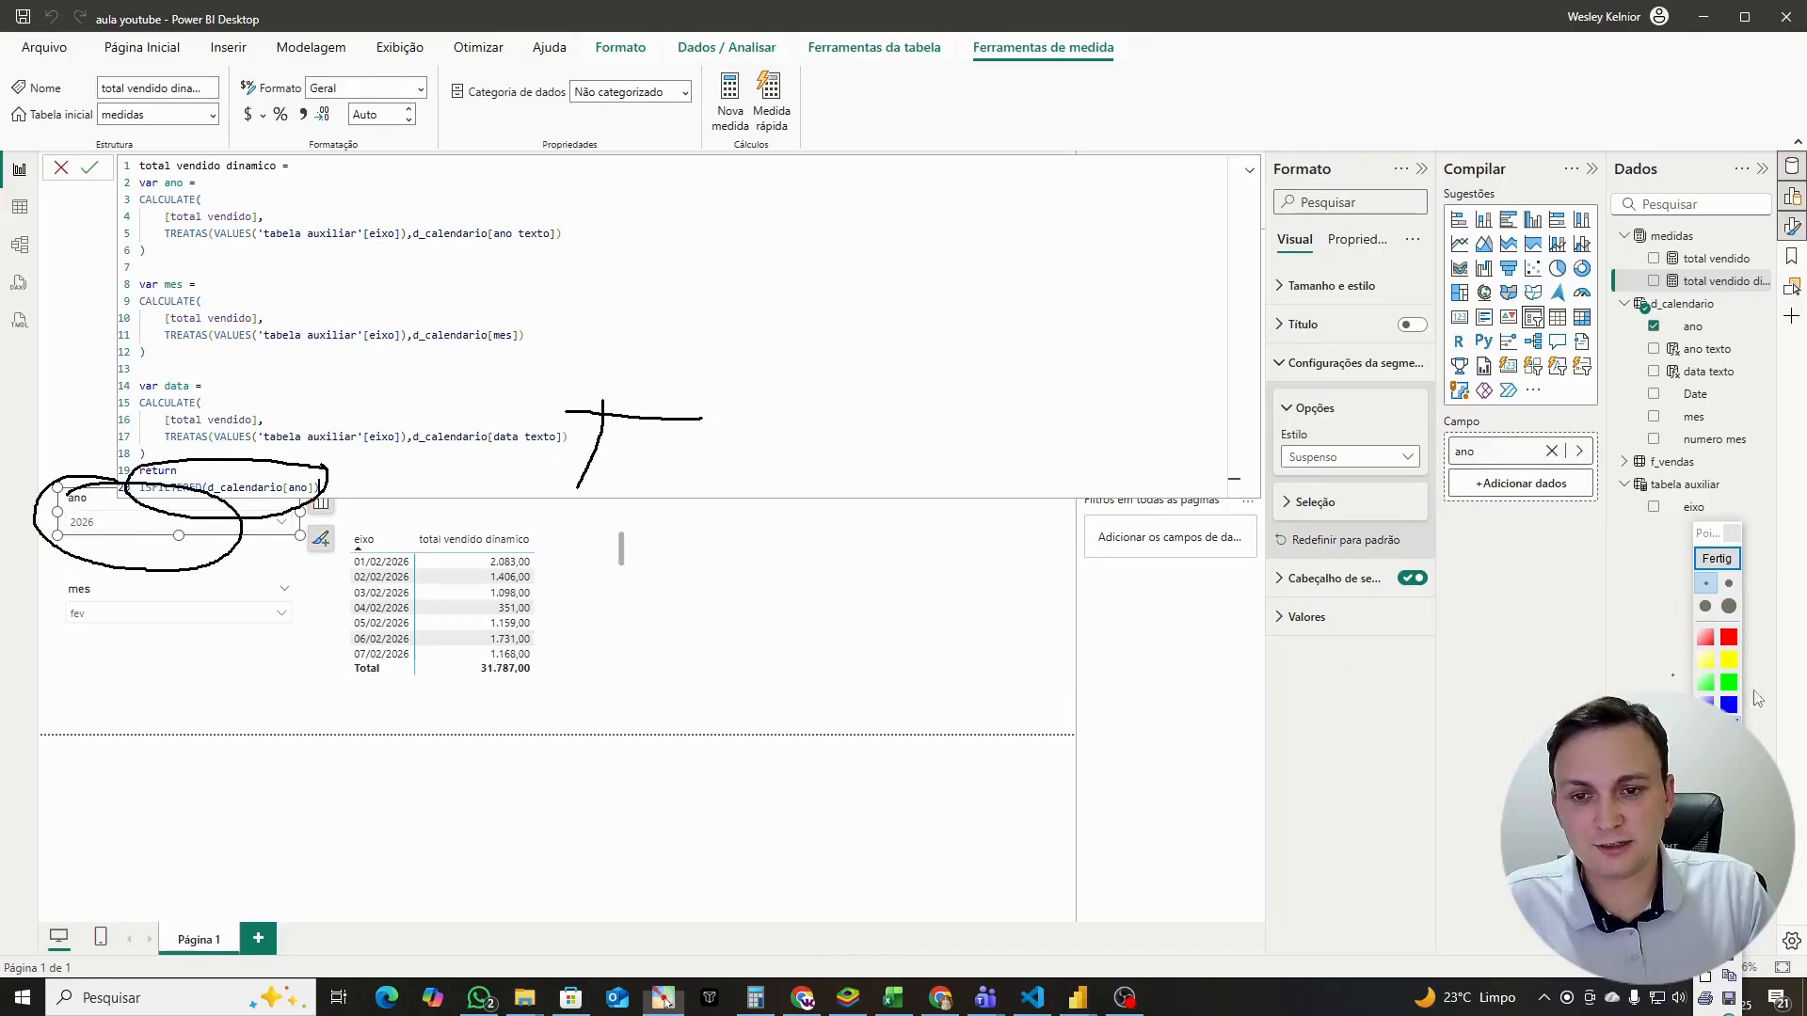
{"action": "left_click", "coordinate": [1717, 558]}
Step: Apply the ISFILTERED formula to the measure and test it by clearing 2026 from the ano slicer
{"action": "left_click", "coordinate": [340, 490]}
{"action": "key", "text": "Return"}
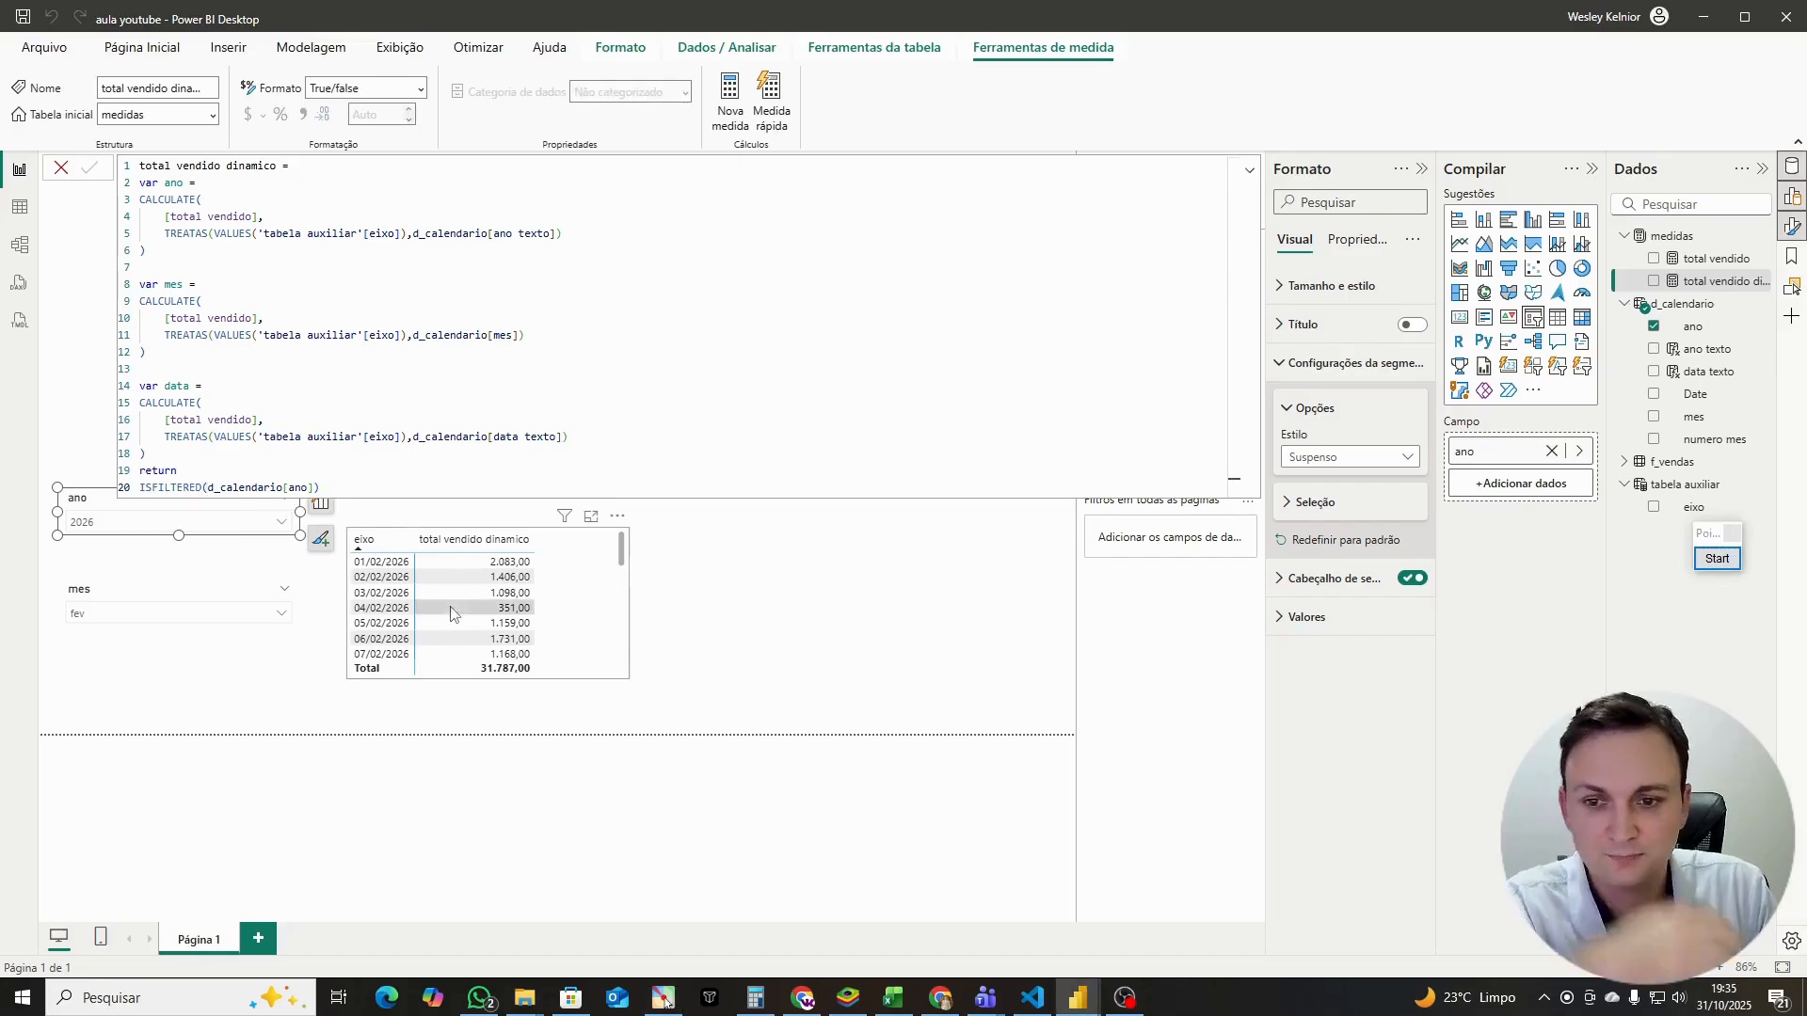
{"action": "left_click", "coordinate": [282, 521]}
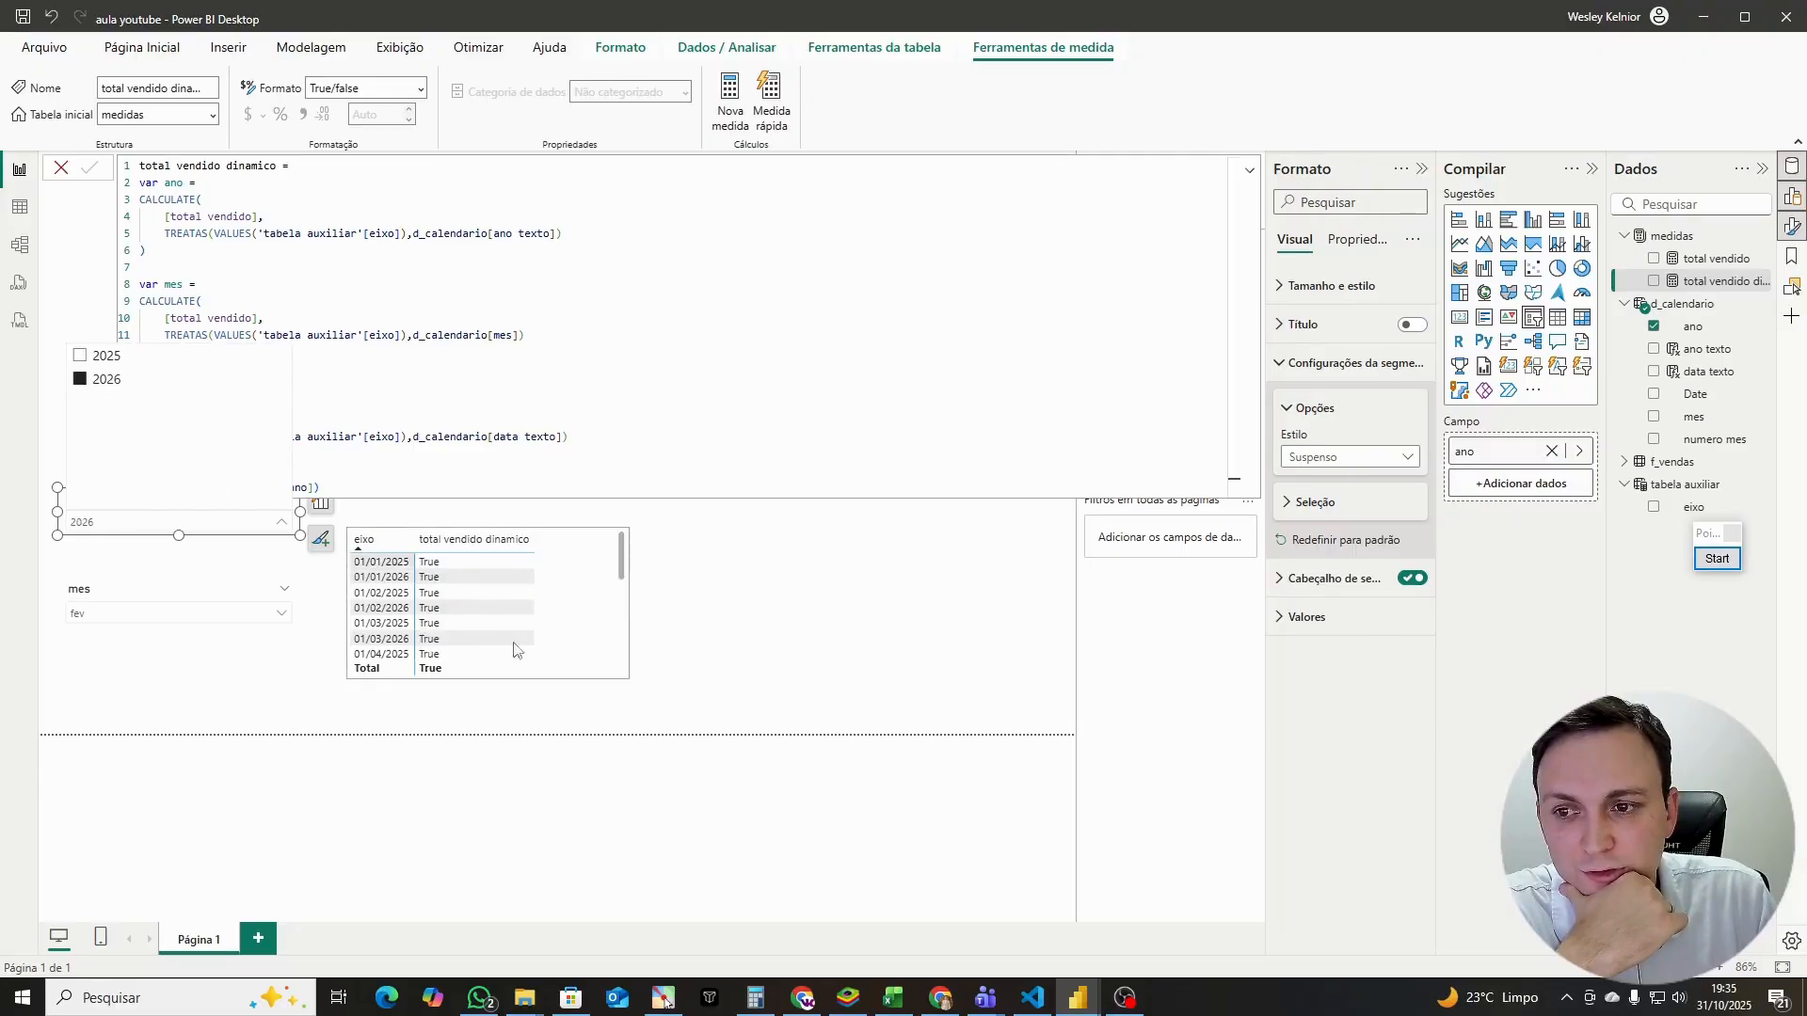
{"action": "left_click", "coordinate": [94, 380]}
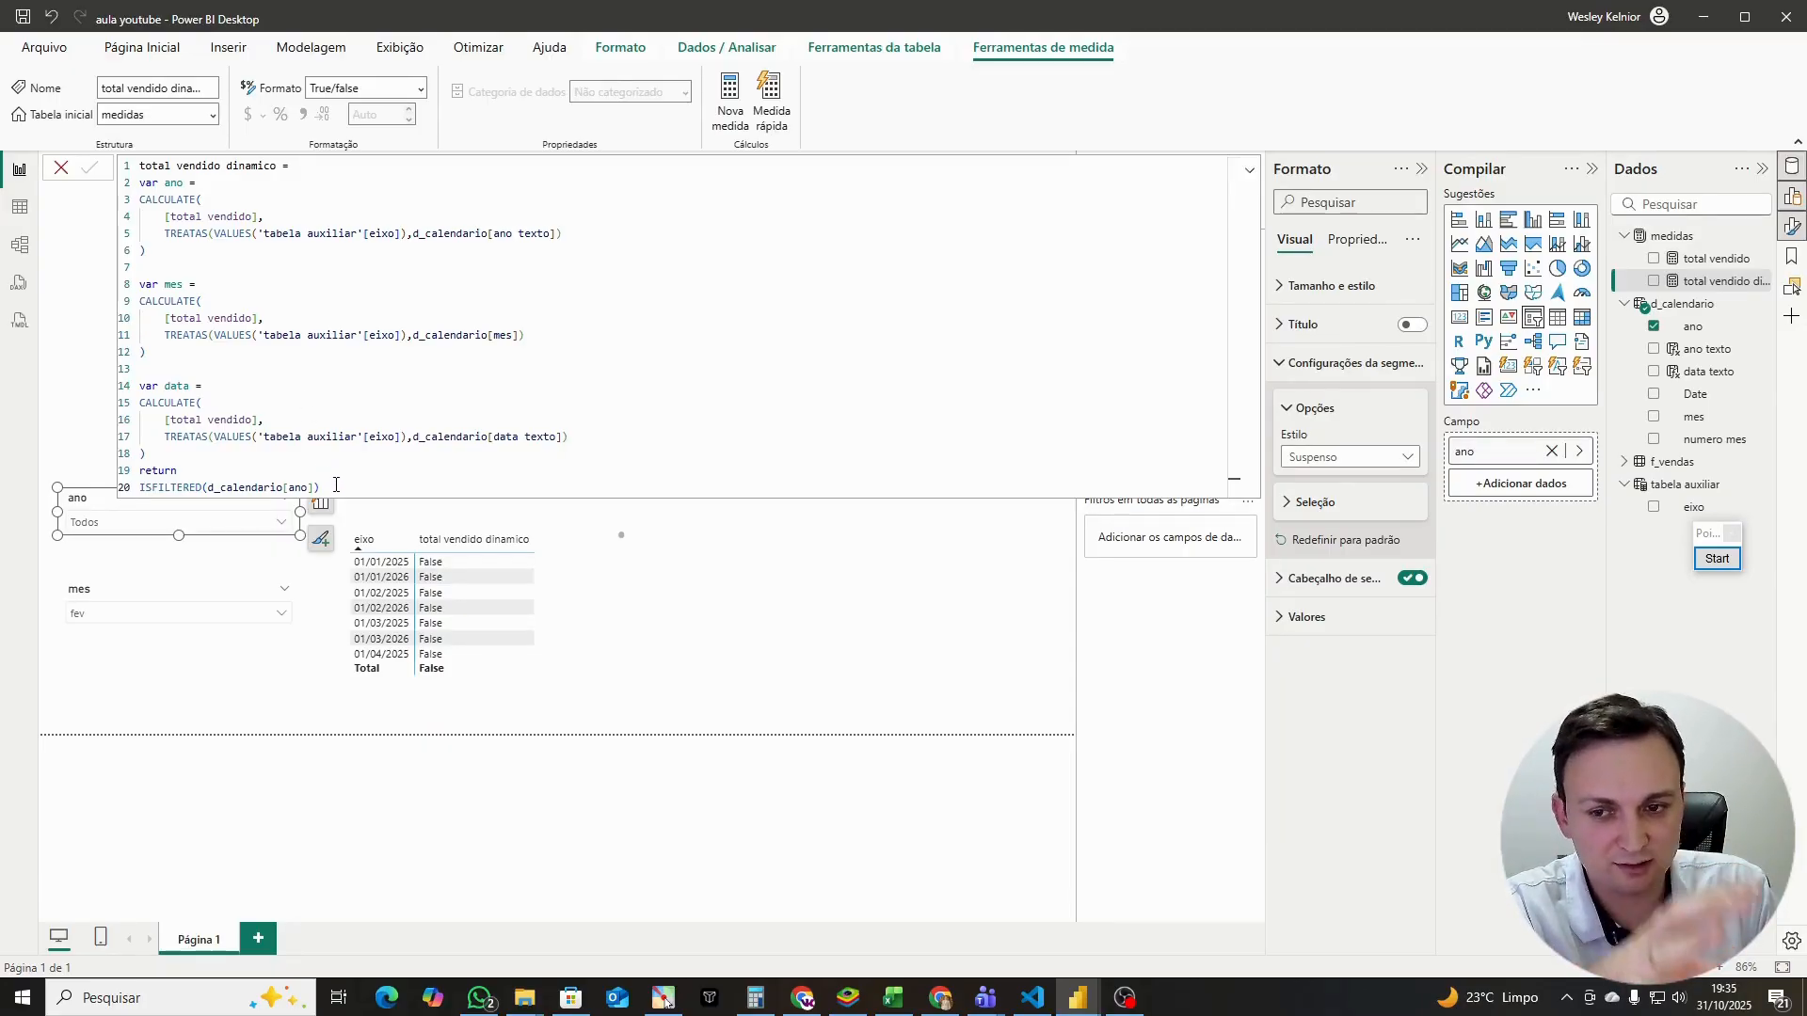
Step: Replace the ISFILTERED expression after return with a SWITCH function whose first argument is true(), followed by a new line
{"action": "left_click_drag", "start_coordinate": [336, 484], "coordinate": [134, 484]}
{"action": "type", "text": "SWITCH("}
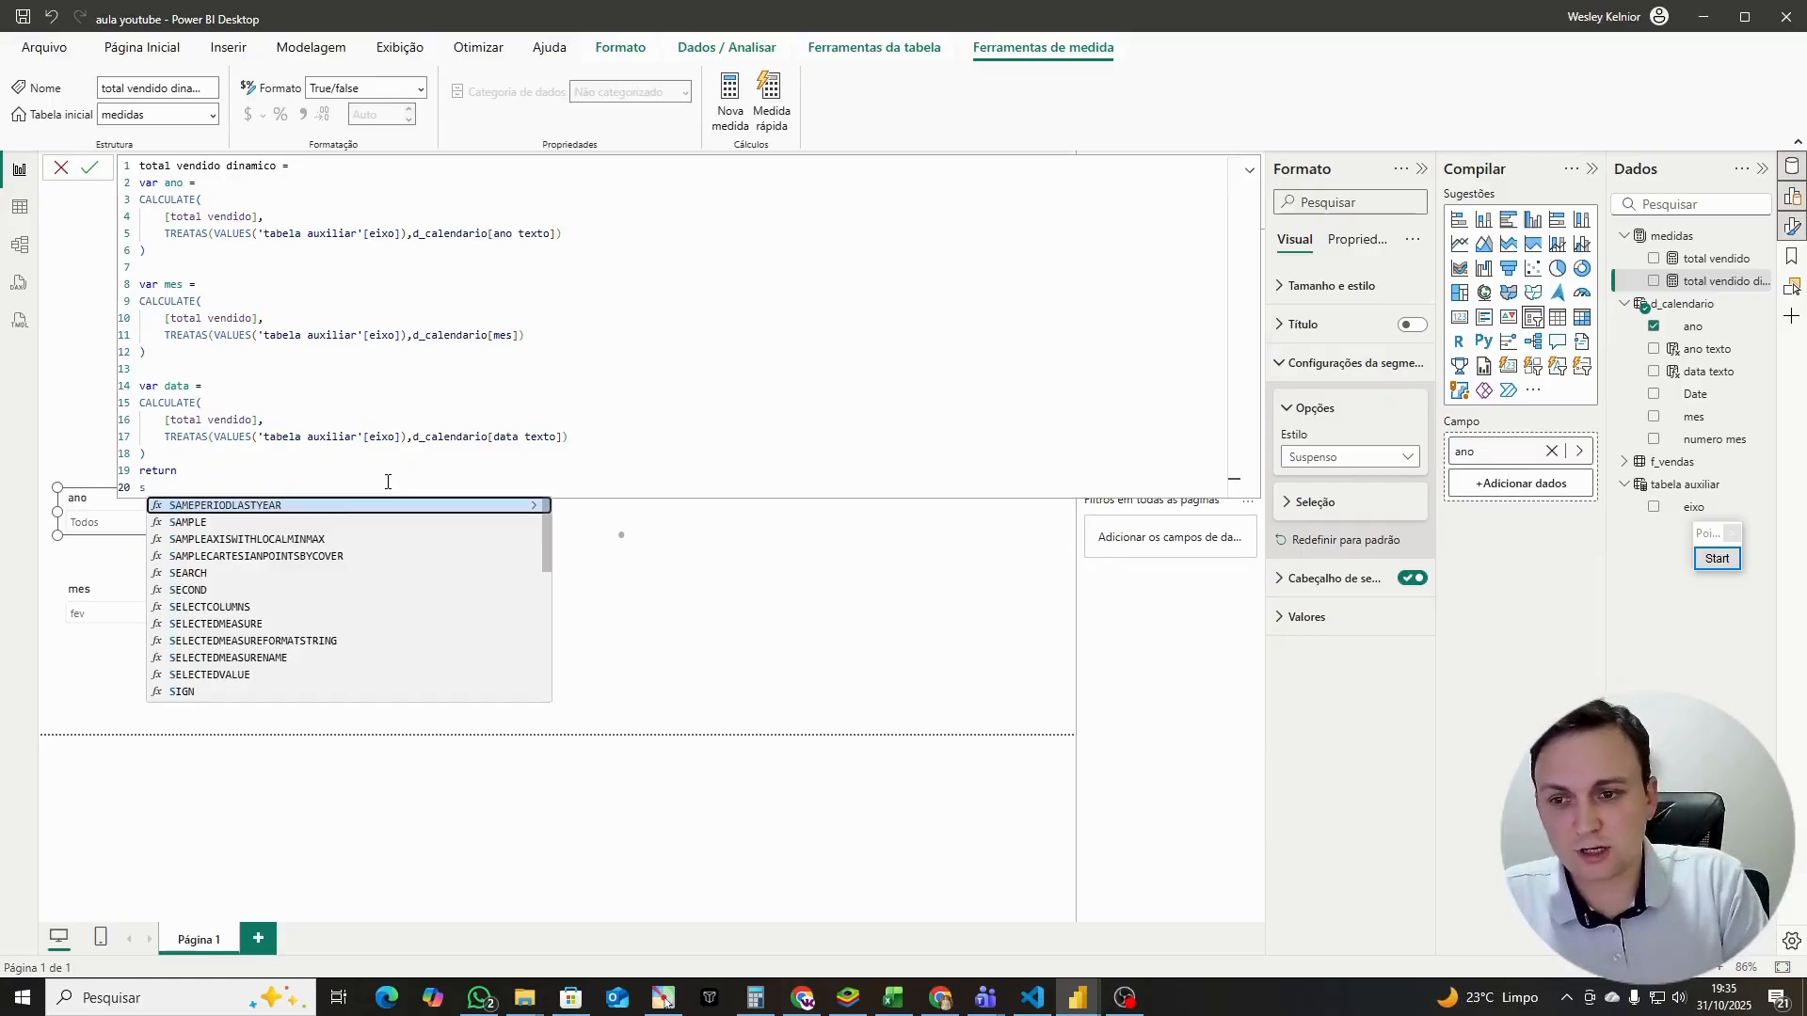
{"action": "key", "text": "shift+Return"}
{"action": "type", "text": "true(),"}
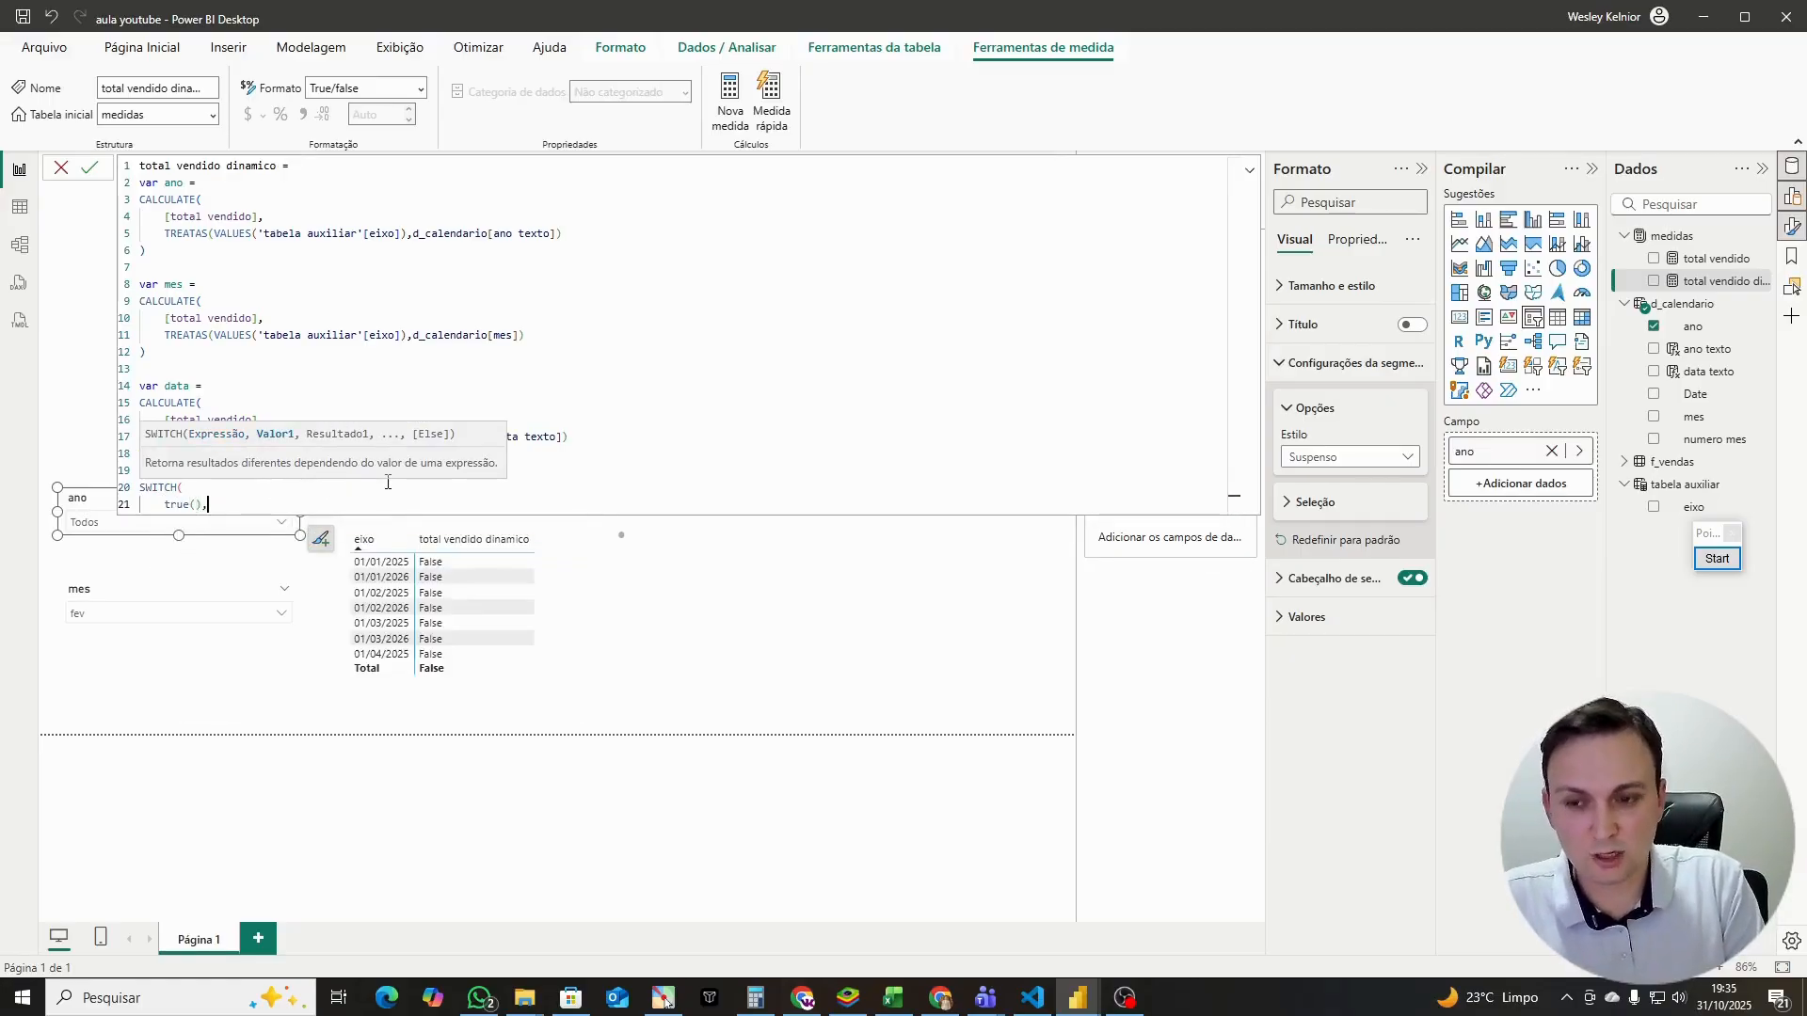
{"action": "key", "text": "shift+Return"}
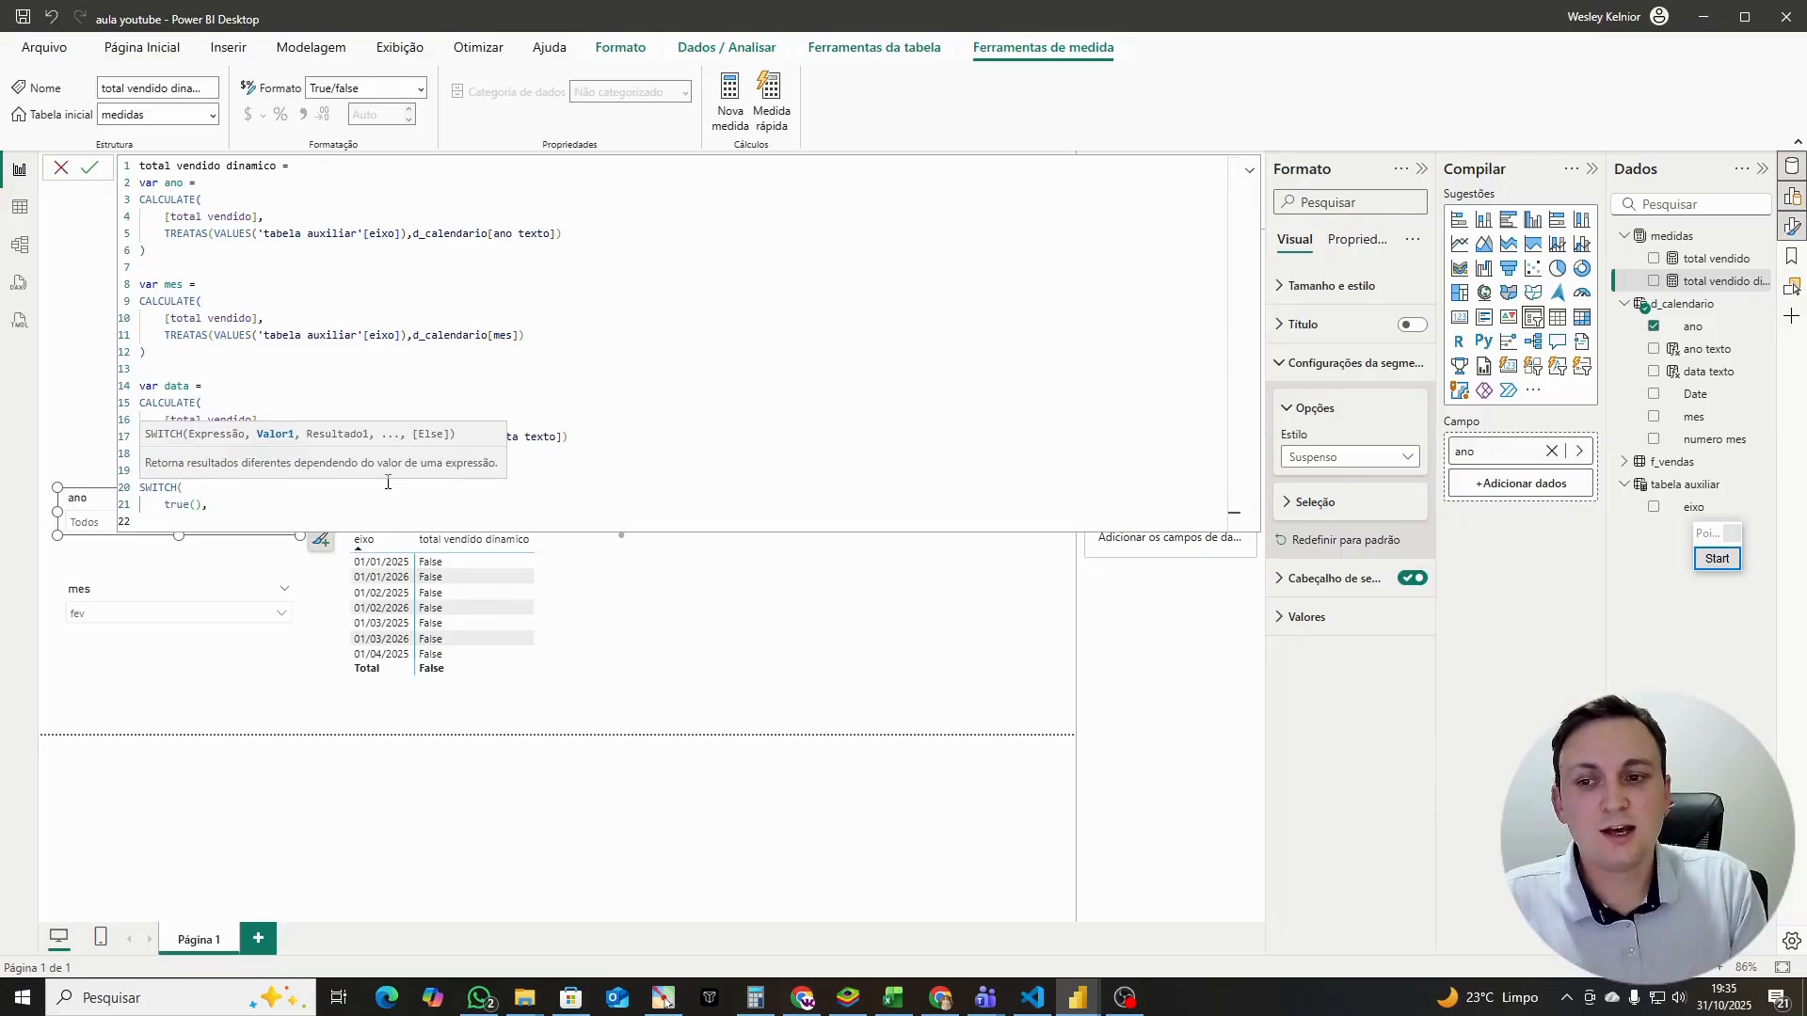
Step: Begin the first SWITCH condition with ISFILTERED(d_calendario[ano], using the ano column instead of ano texto
{"action": "type", "text": "is"}
{"action": "key", "text": "Down"}
{"action": "key", "text": "Down"}
{"action": "key", "text": "Down"}
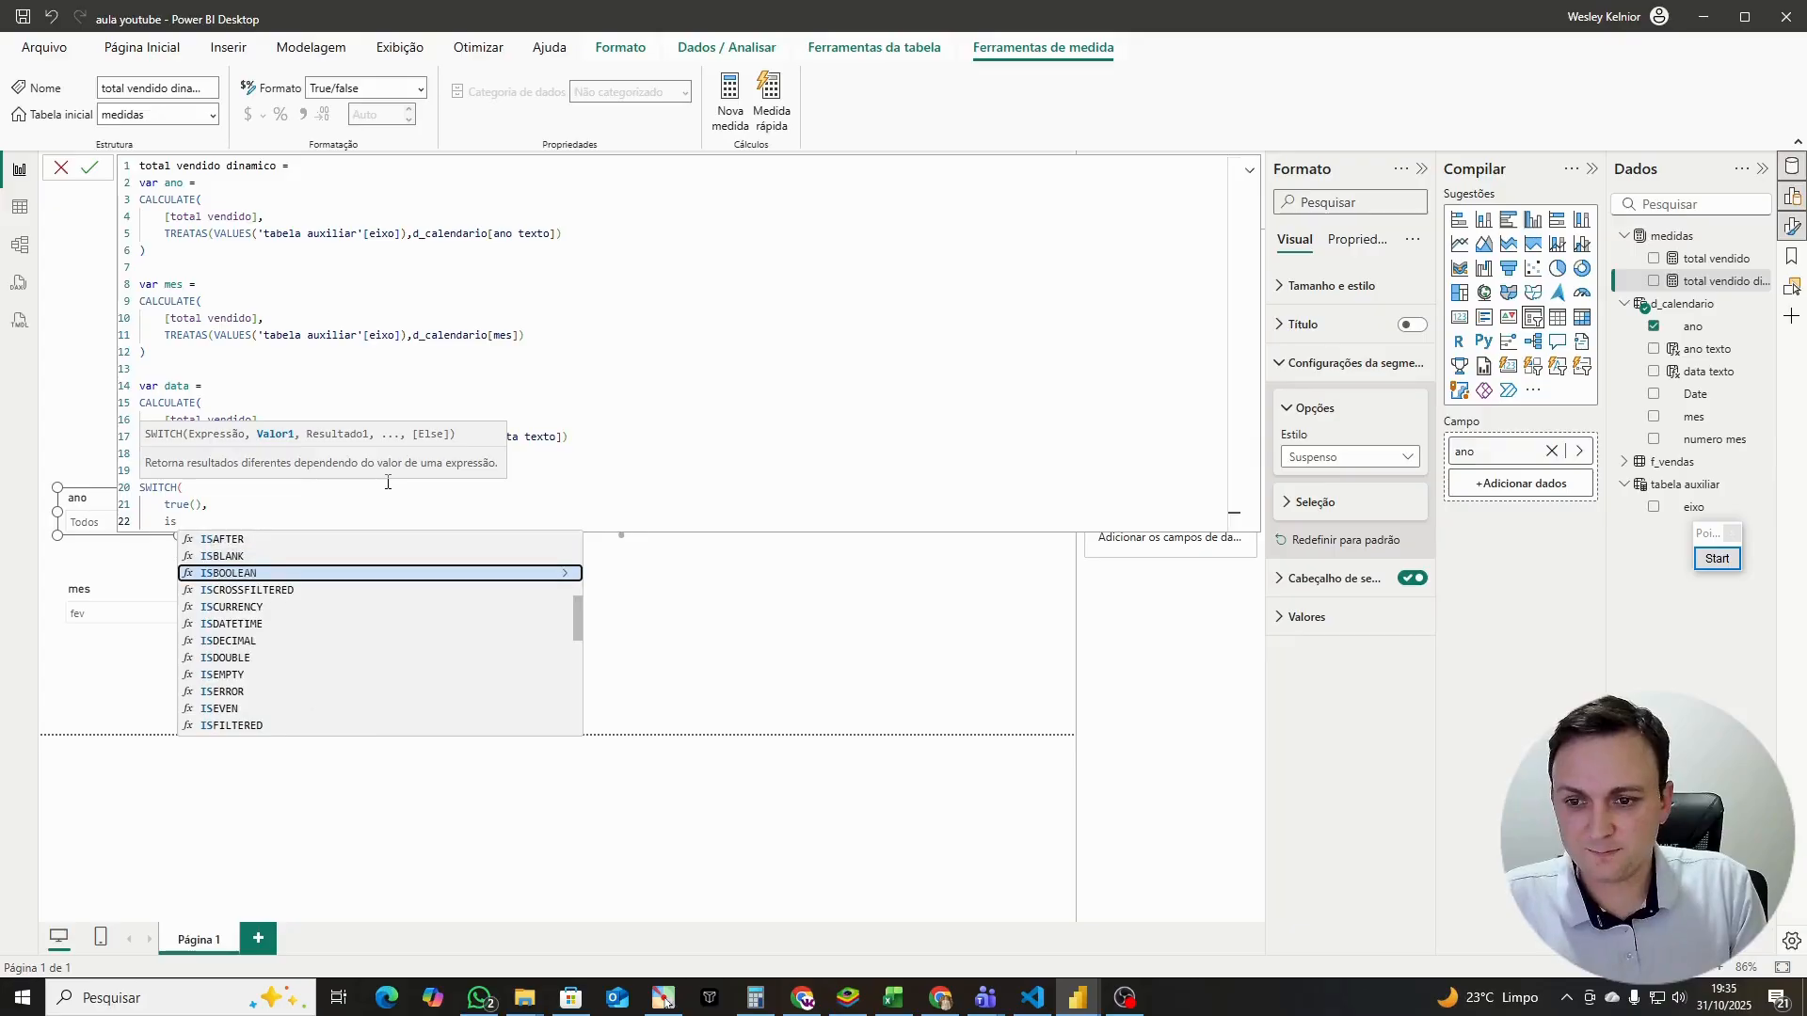
{"action": "key", "text": "Down"}
{"action": "key", "text": "Down"}
{"action": "key", "text": "Down"}
{"action": "key", "text": "Down"}
{"action": "key", "text": "Down"}
{"action": "key", "text": "Down"}
{"action": "key", "text": "Down"}
{"action": "key", "text": "Down"}
{"action": "key", "text": "Tab"}
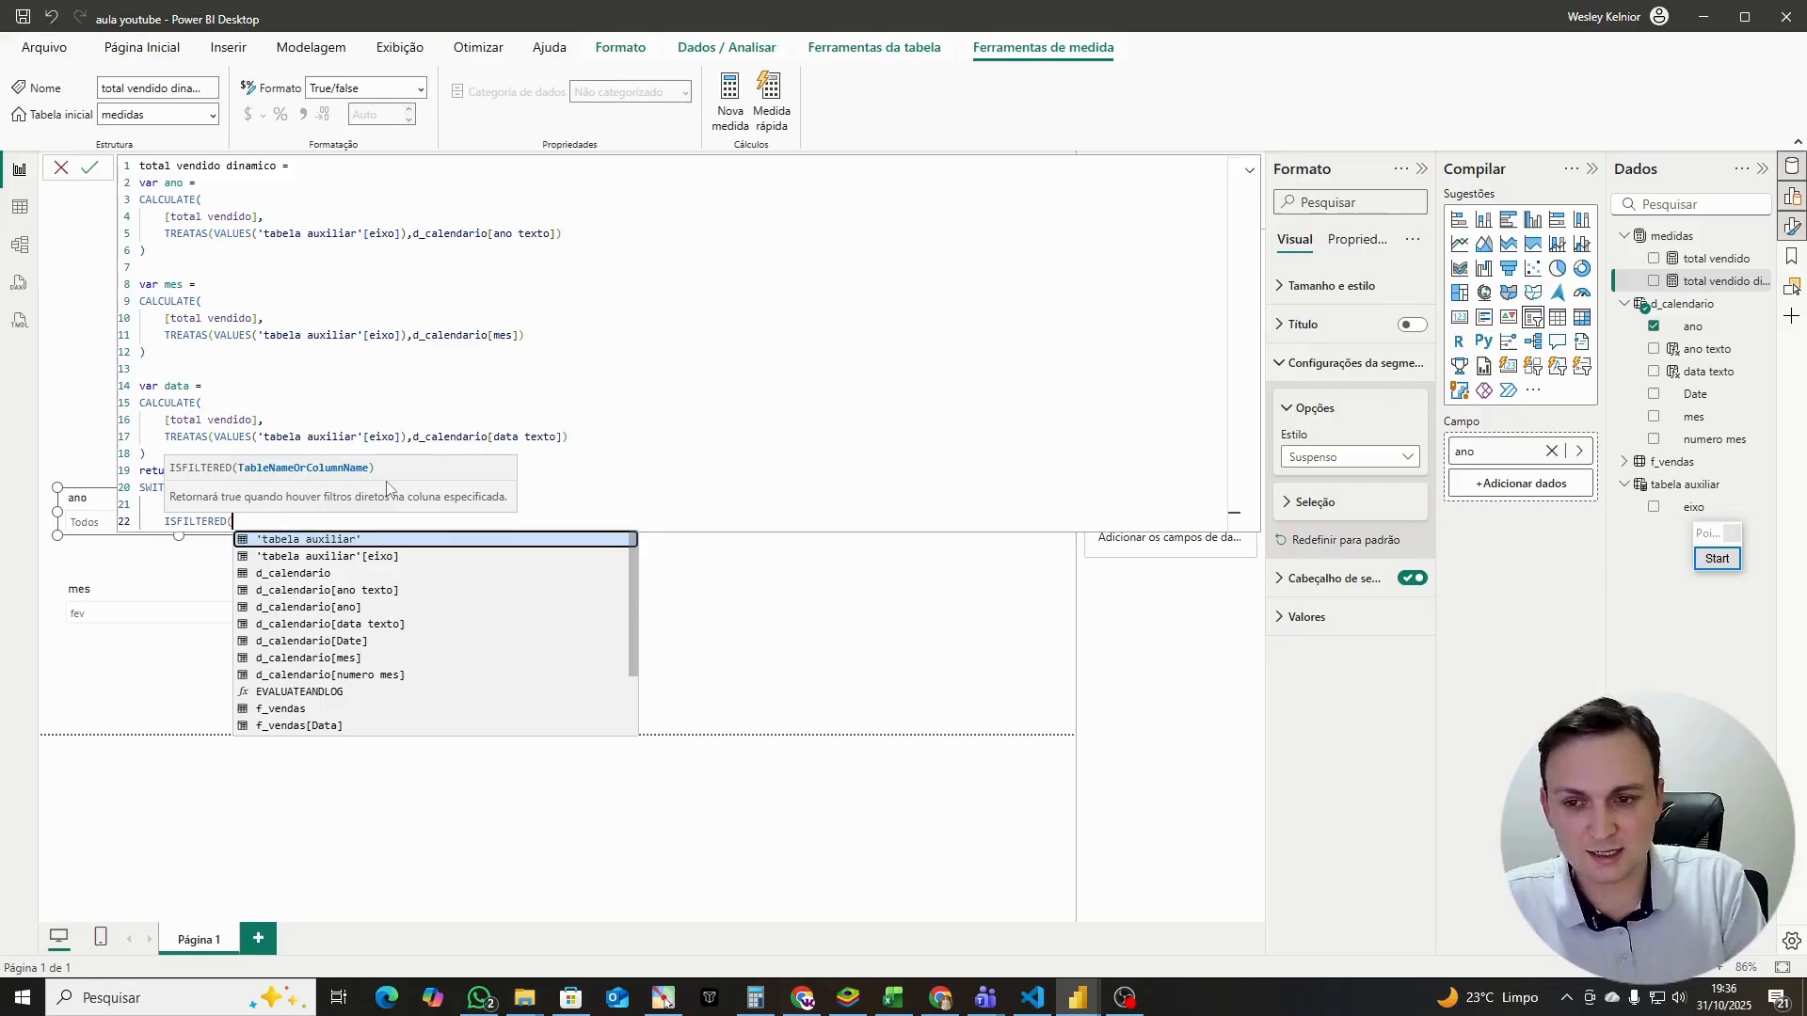
{"action": "type", "text": "ano"}
{"action": "key", "text": "Tab"}
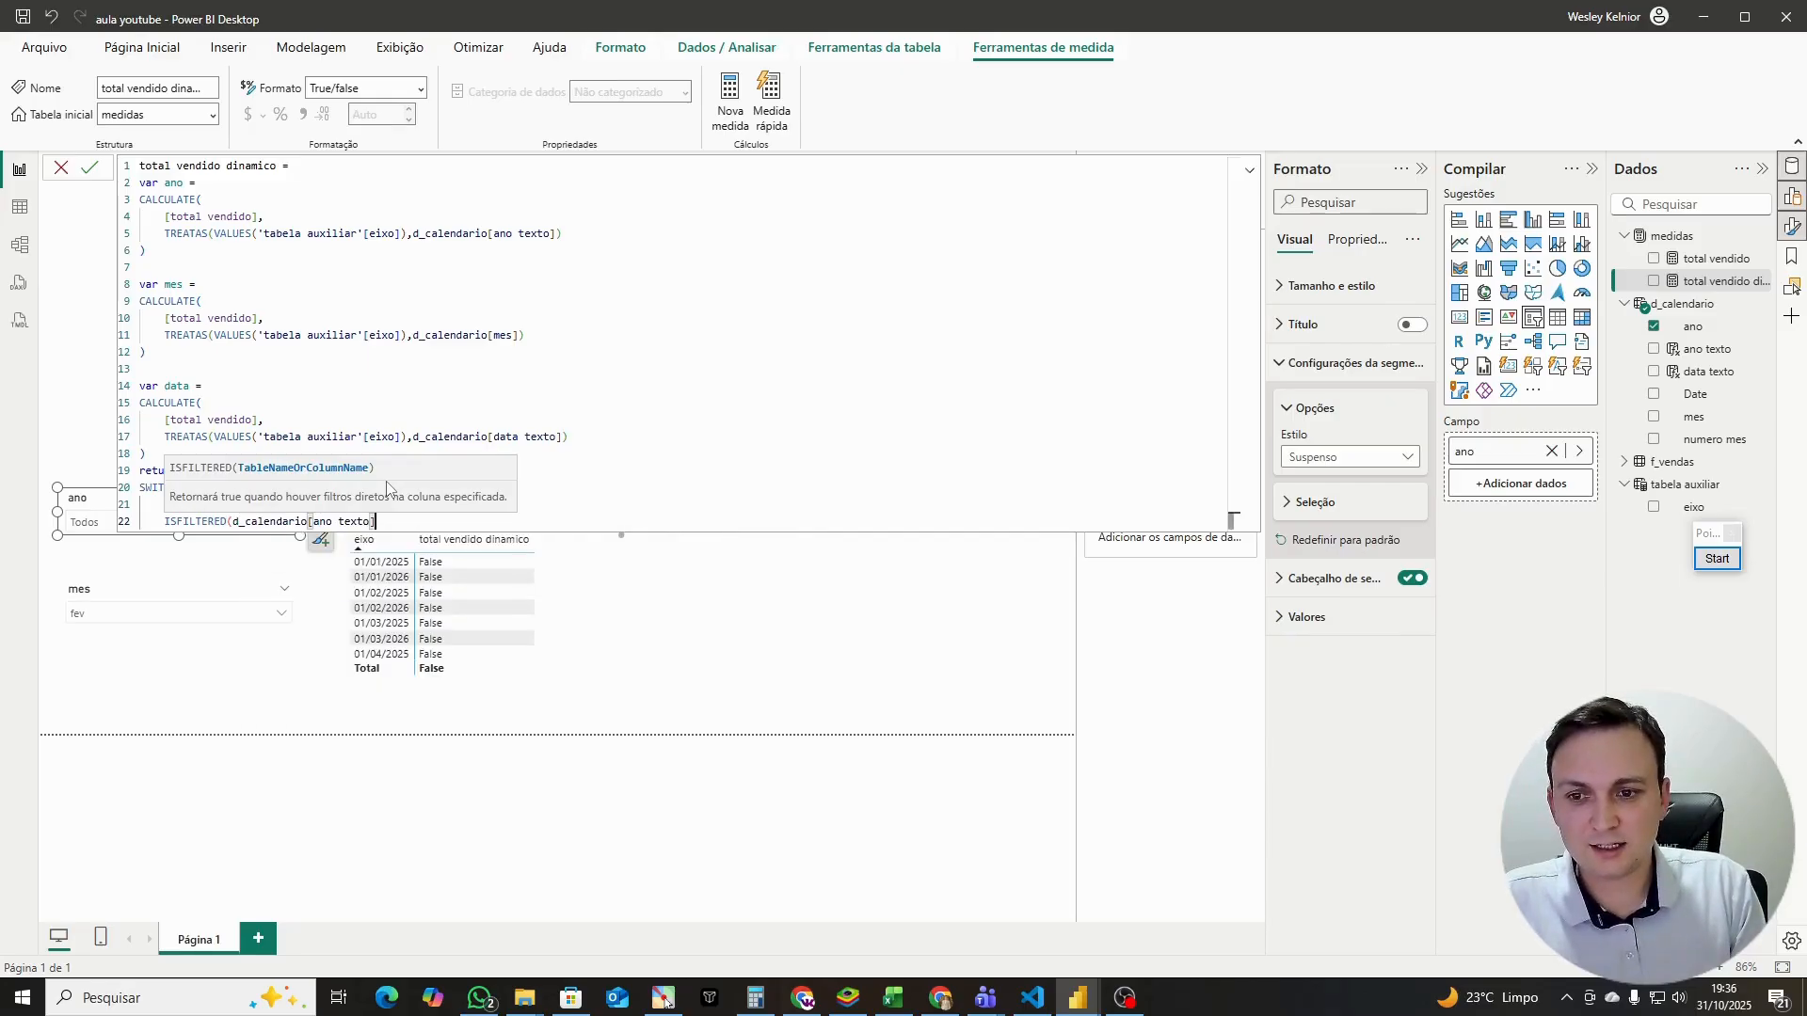
{"action": "key", "text": "BackSpace"}
{"action": "key", "text": "BackSpace"}
{"action": "key", "text": "BackSpace"}
{"action": "key", "text": "BackSpace"}
{"action": "key", "text": "BackSpace"}
{"action": "key", "text": "BackSpace"}
{"action": "key", "text": "BackSpace"}
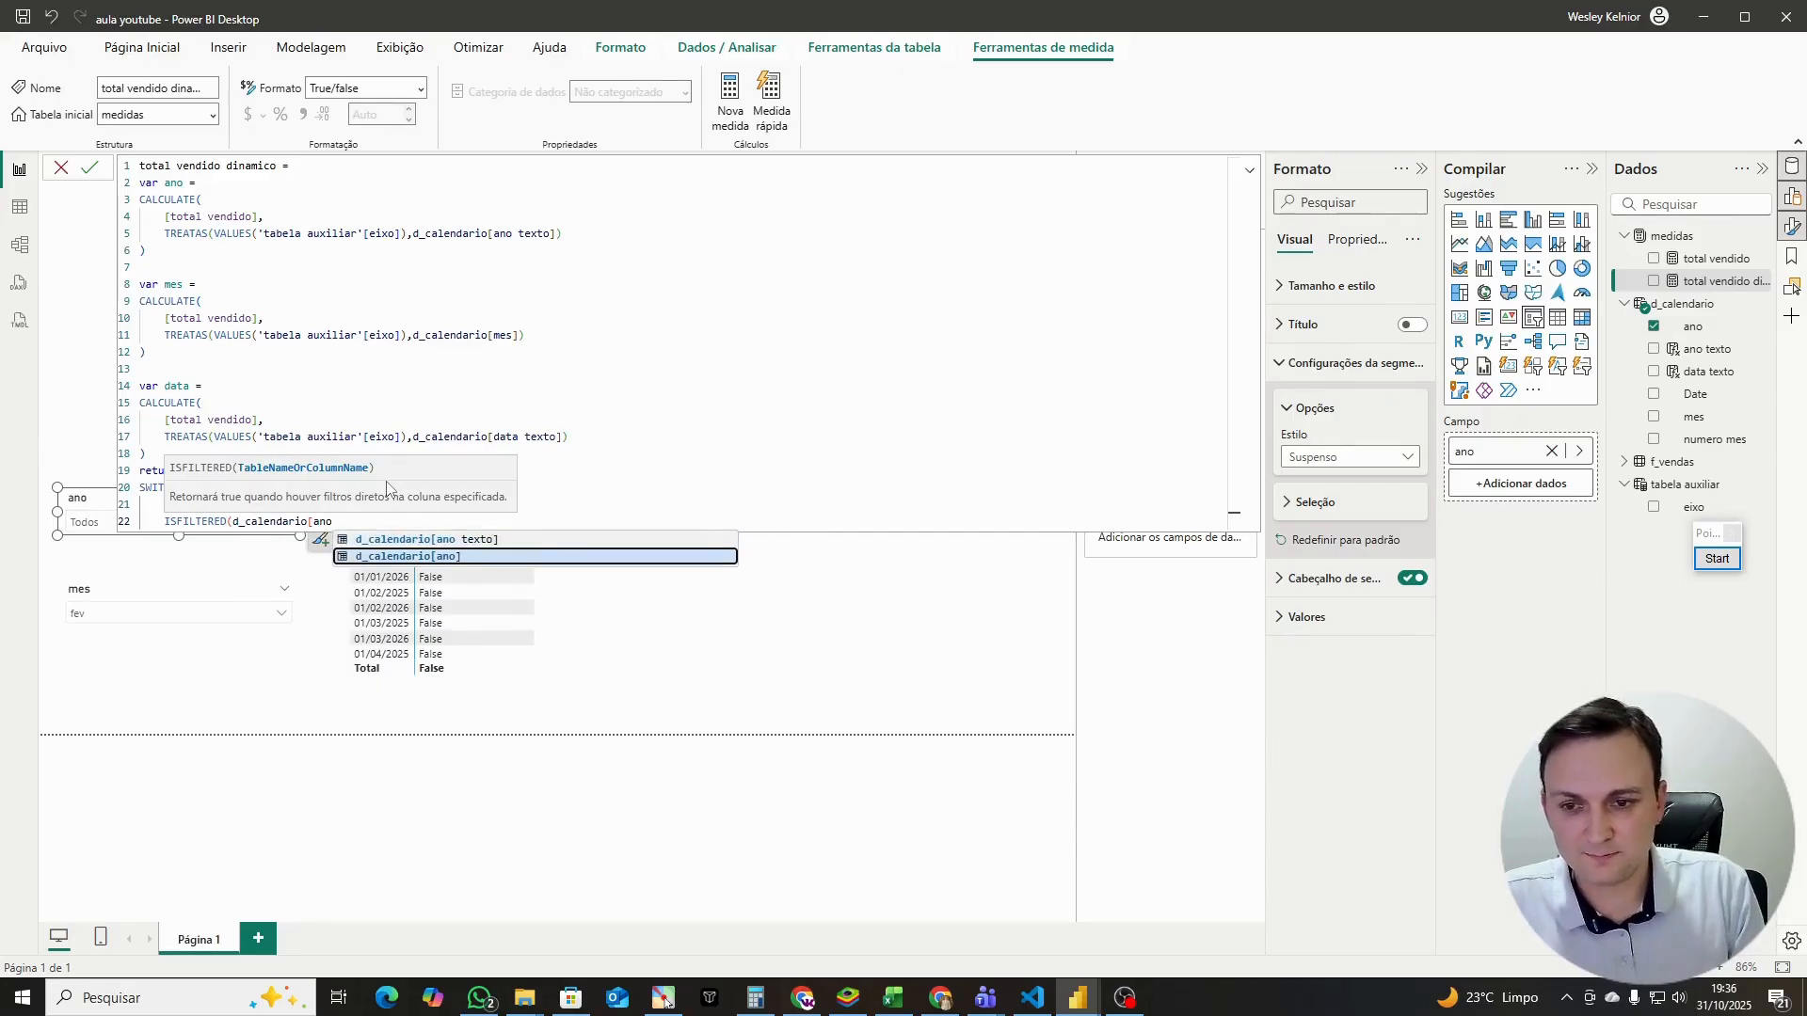
{"action": "type", "text": "]"}
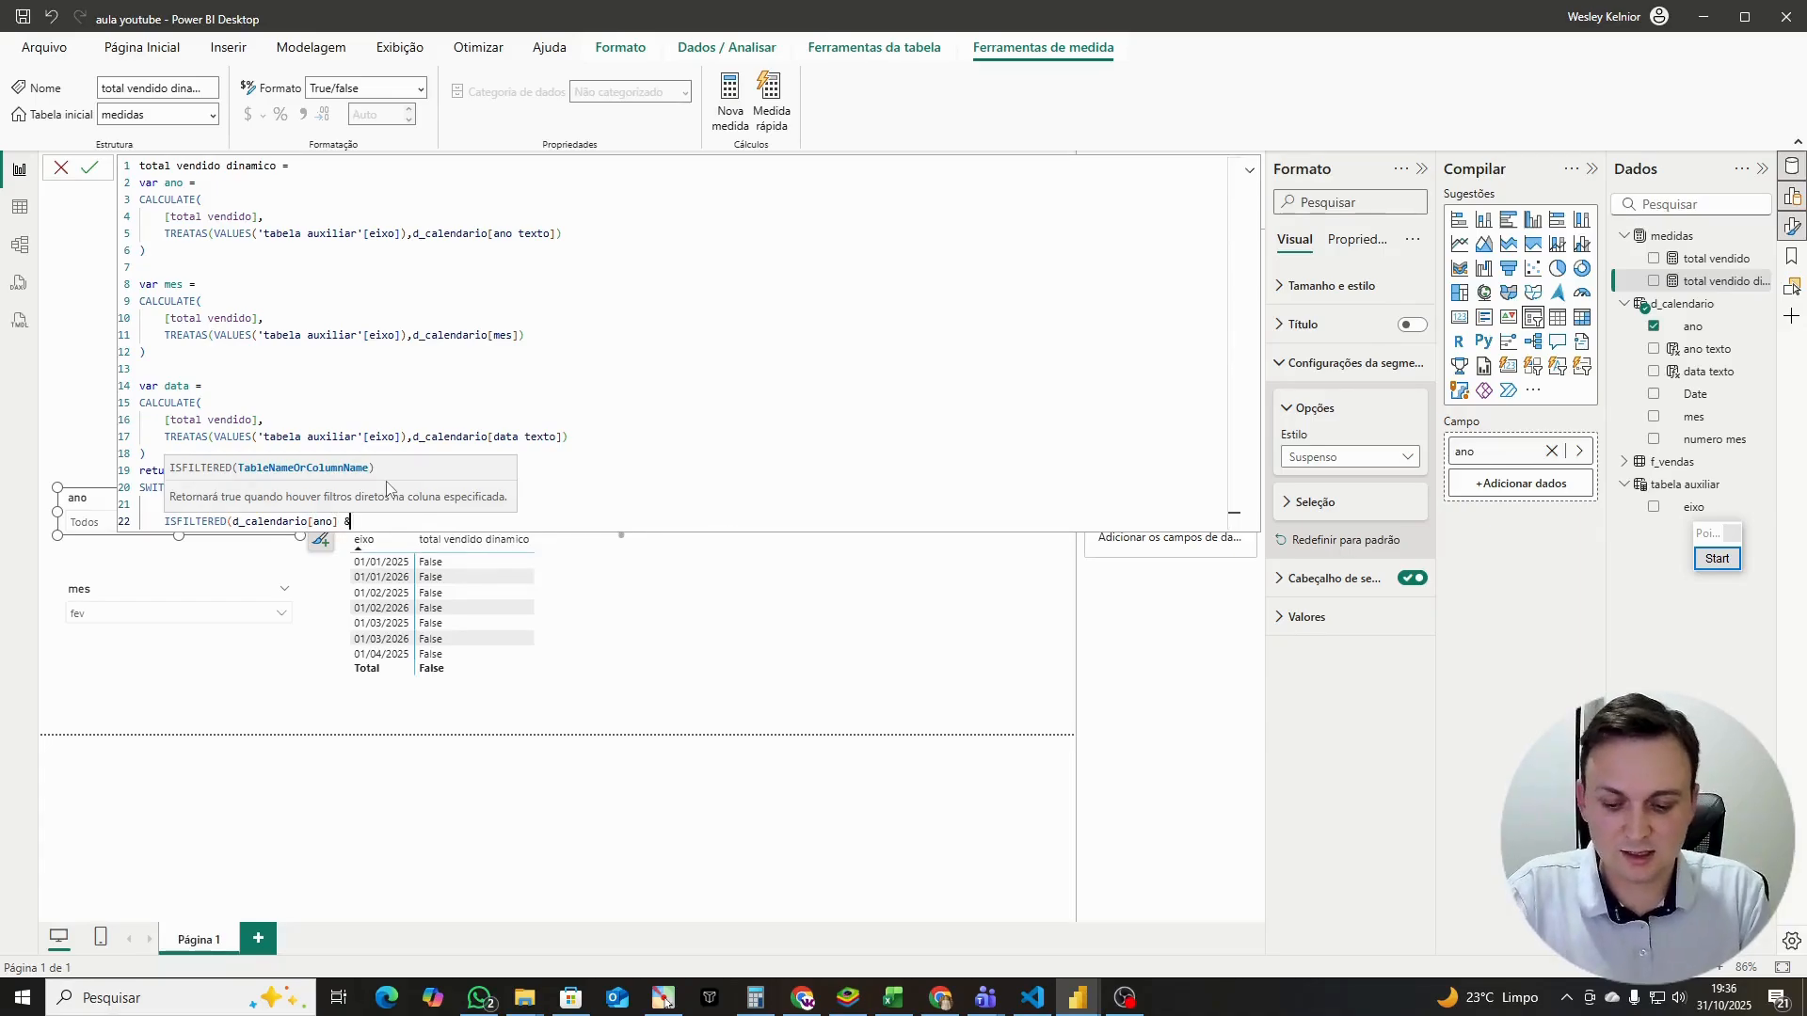
Step: Extend the SWITCH condition with && ISFILTERED(d_calendario[mes]) and end it with a comma
{"action": "type", "text": " && is"}
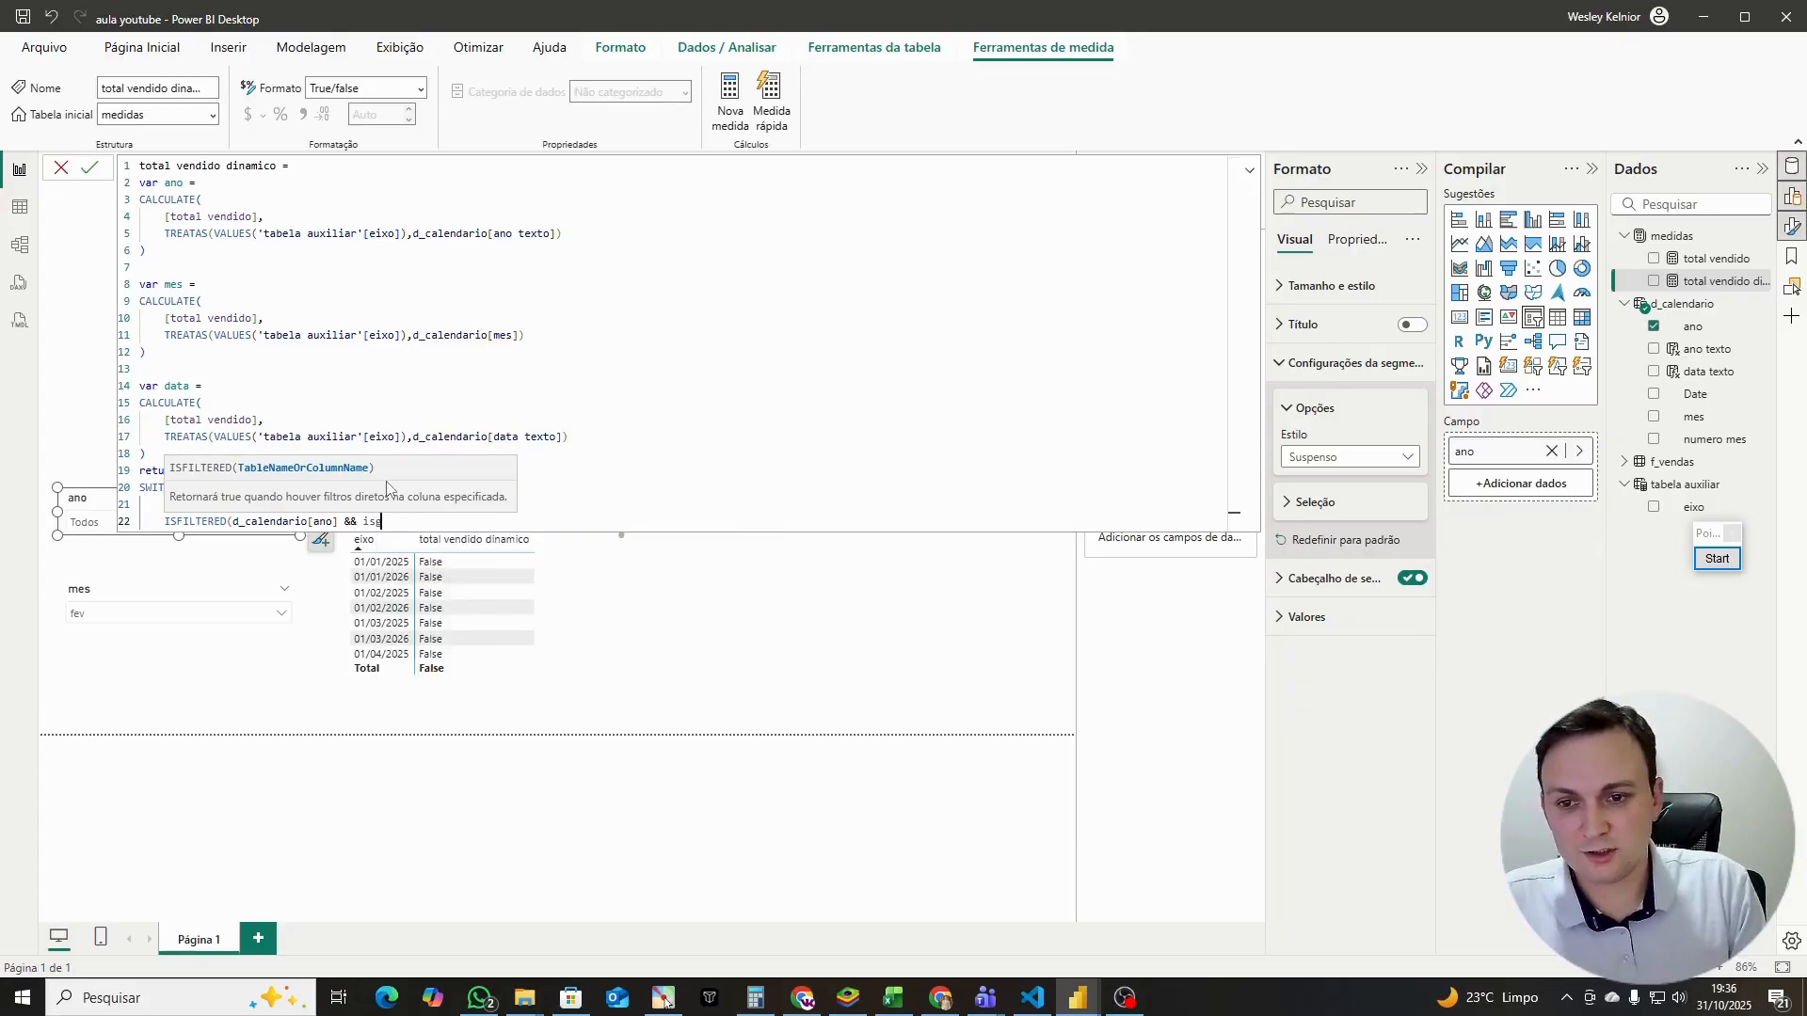
{"action": "key", "text": "BackSpace"}
{"action": "key", "text": "Down"}
{"action": "key", "text": "Down"}
{"action": "key", "text": "Down"}
{"action": "key", "text": "Down"}
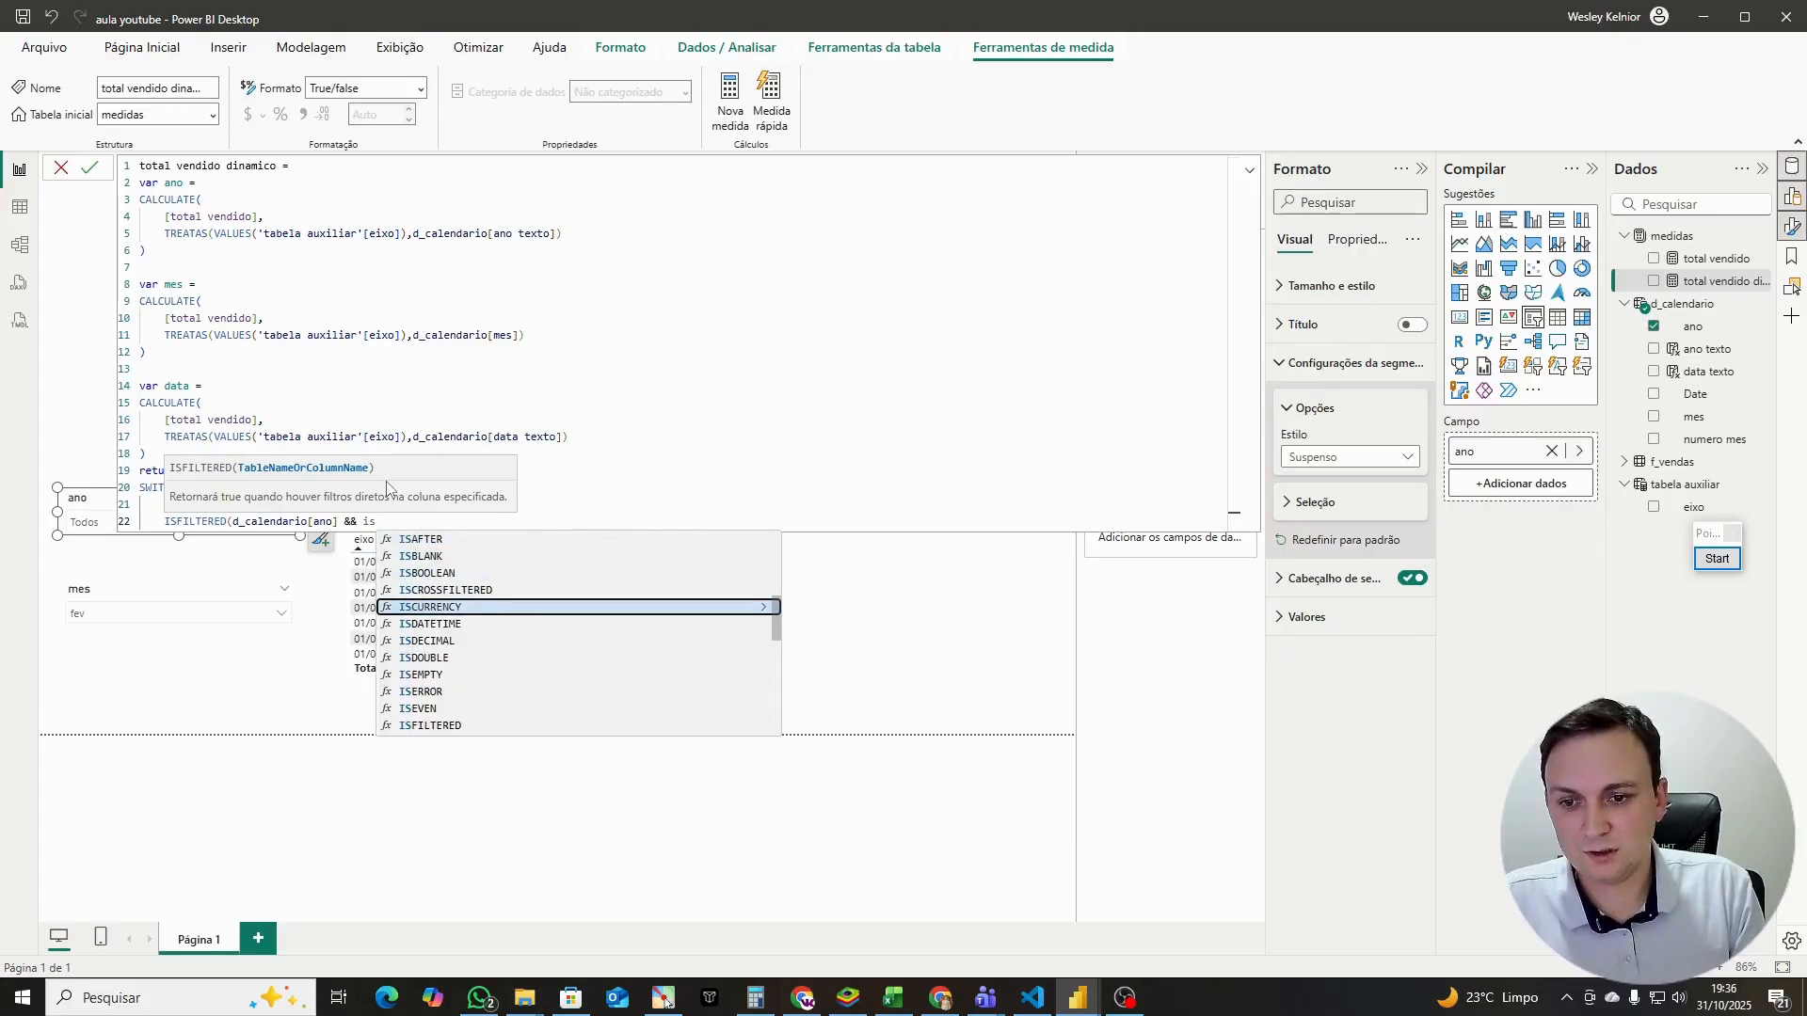
{"action": "type", "text": "f"}
{"action": "key", "text": "Tab"}
{"action": "type", "text": "(mes"}
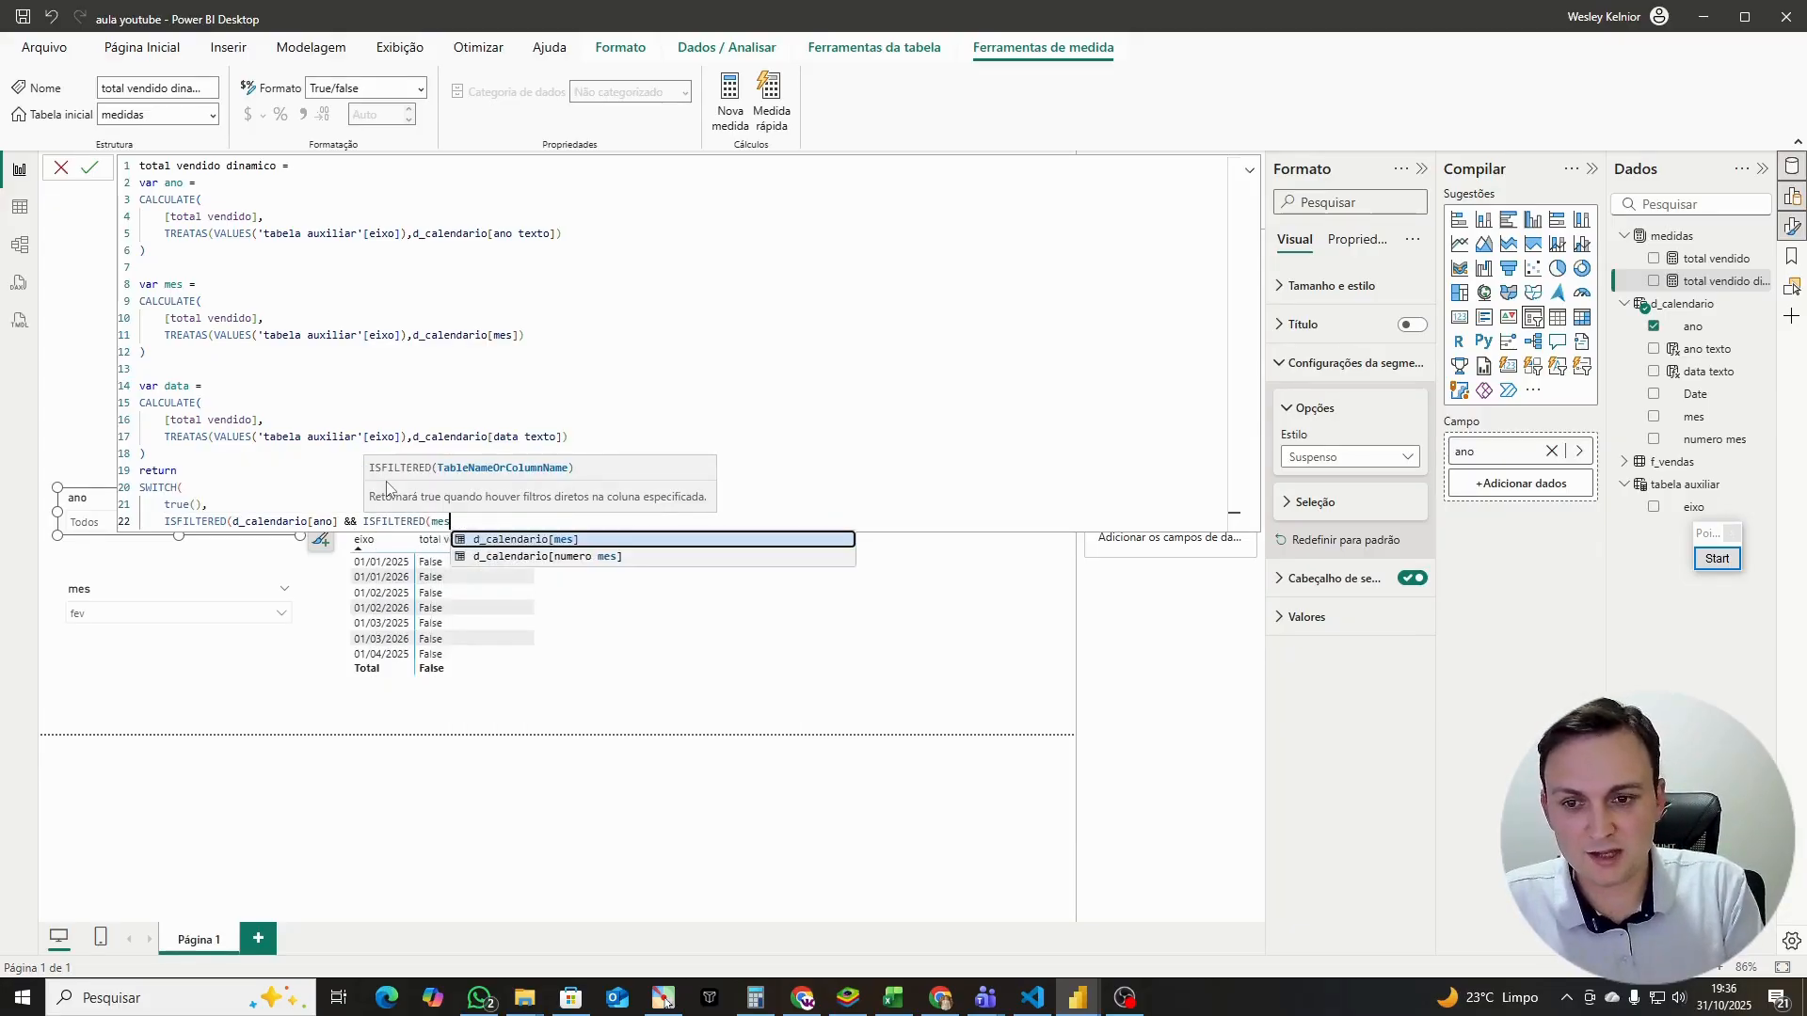
{"action": "key", "text": "Tab"}
{"action": "type", "text": "),"}
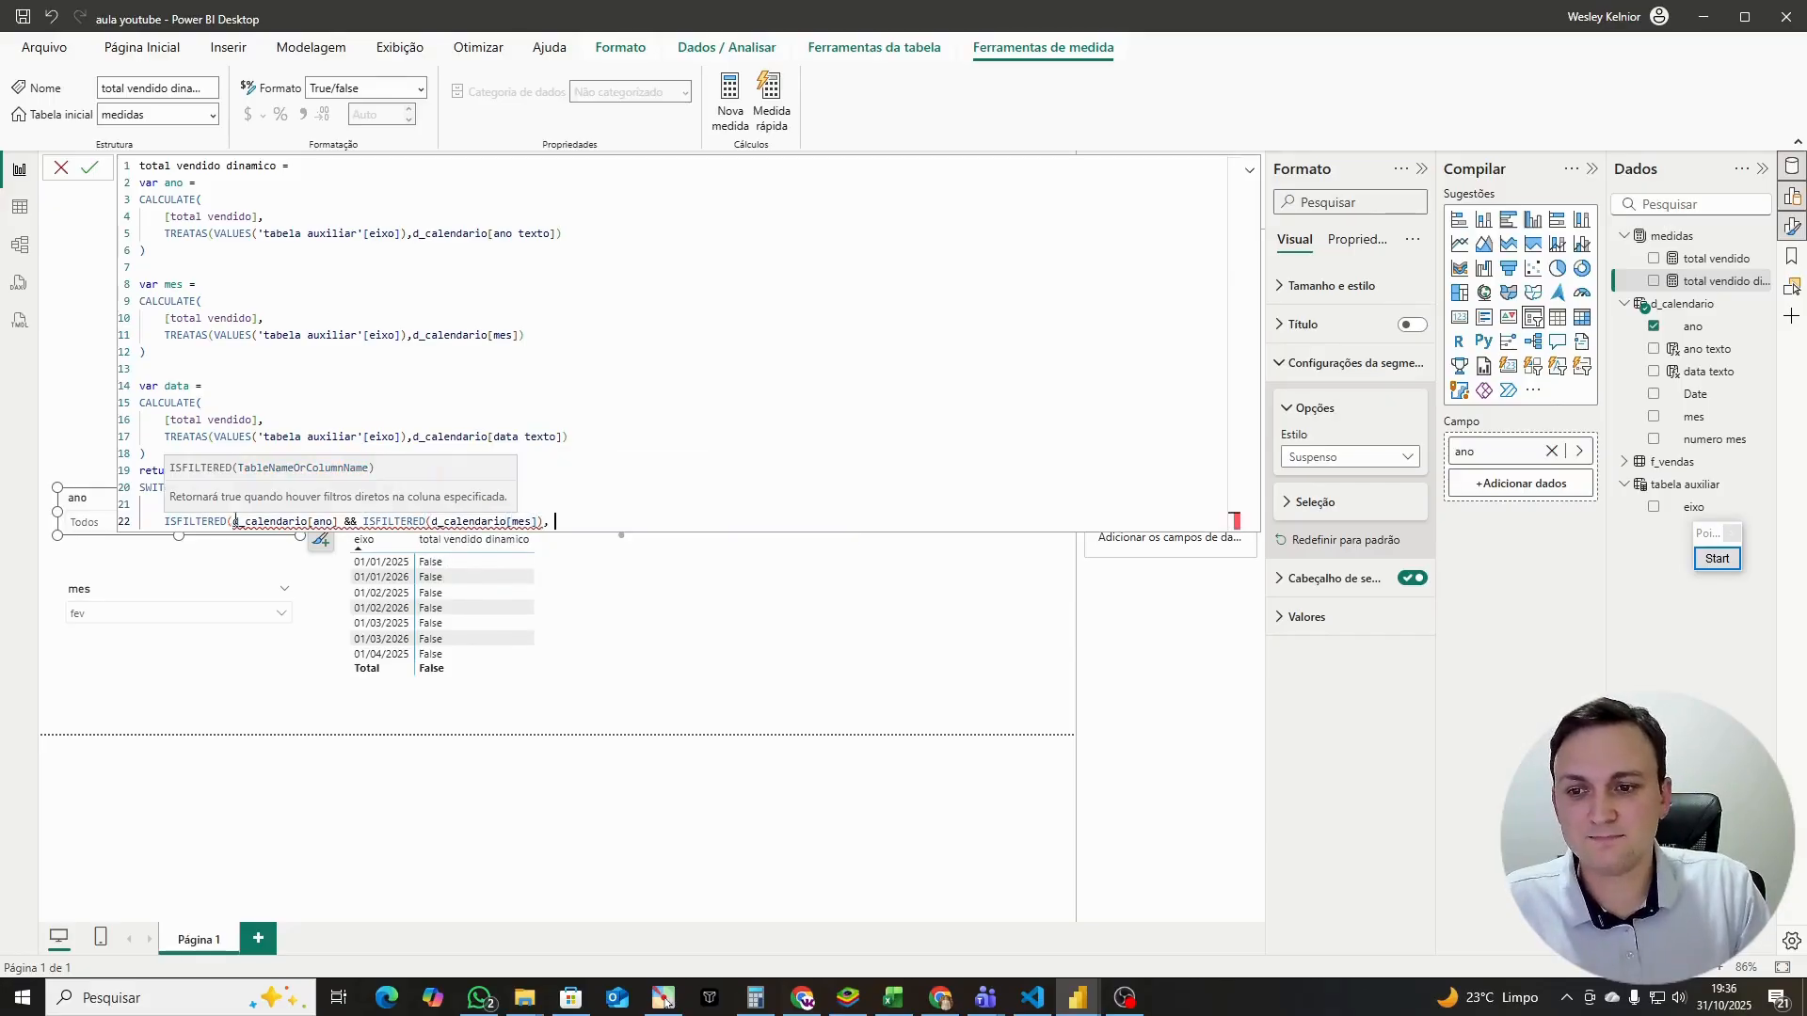
Step: Review both ISFILTERED conditions, enter the data variable as their SWITCH result and start a new line
{"action": "left_click_drag", "start_coordinate": [165, 521], "coordinate": [340, 524]}
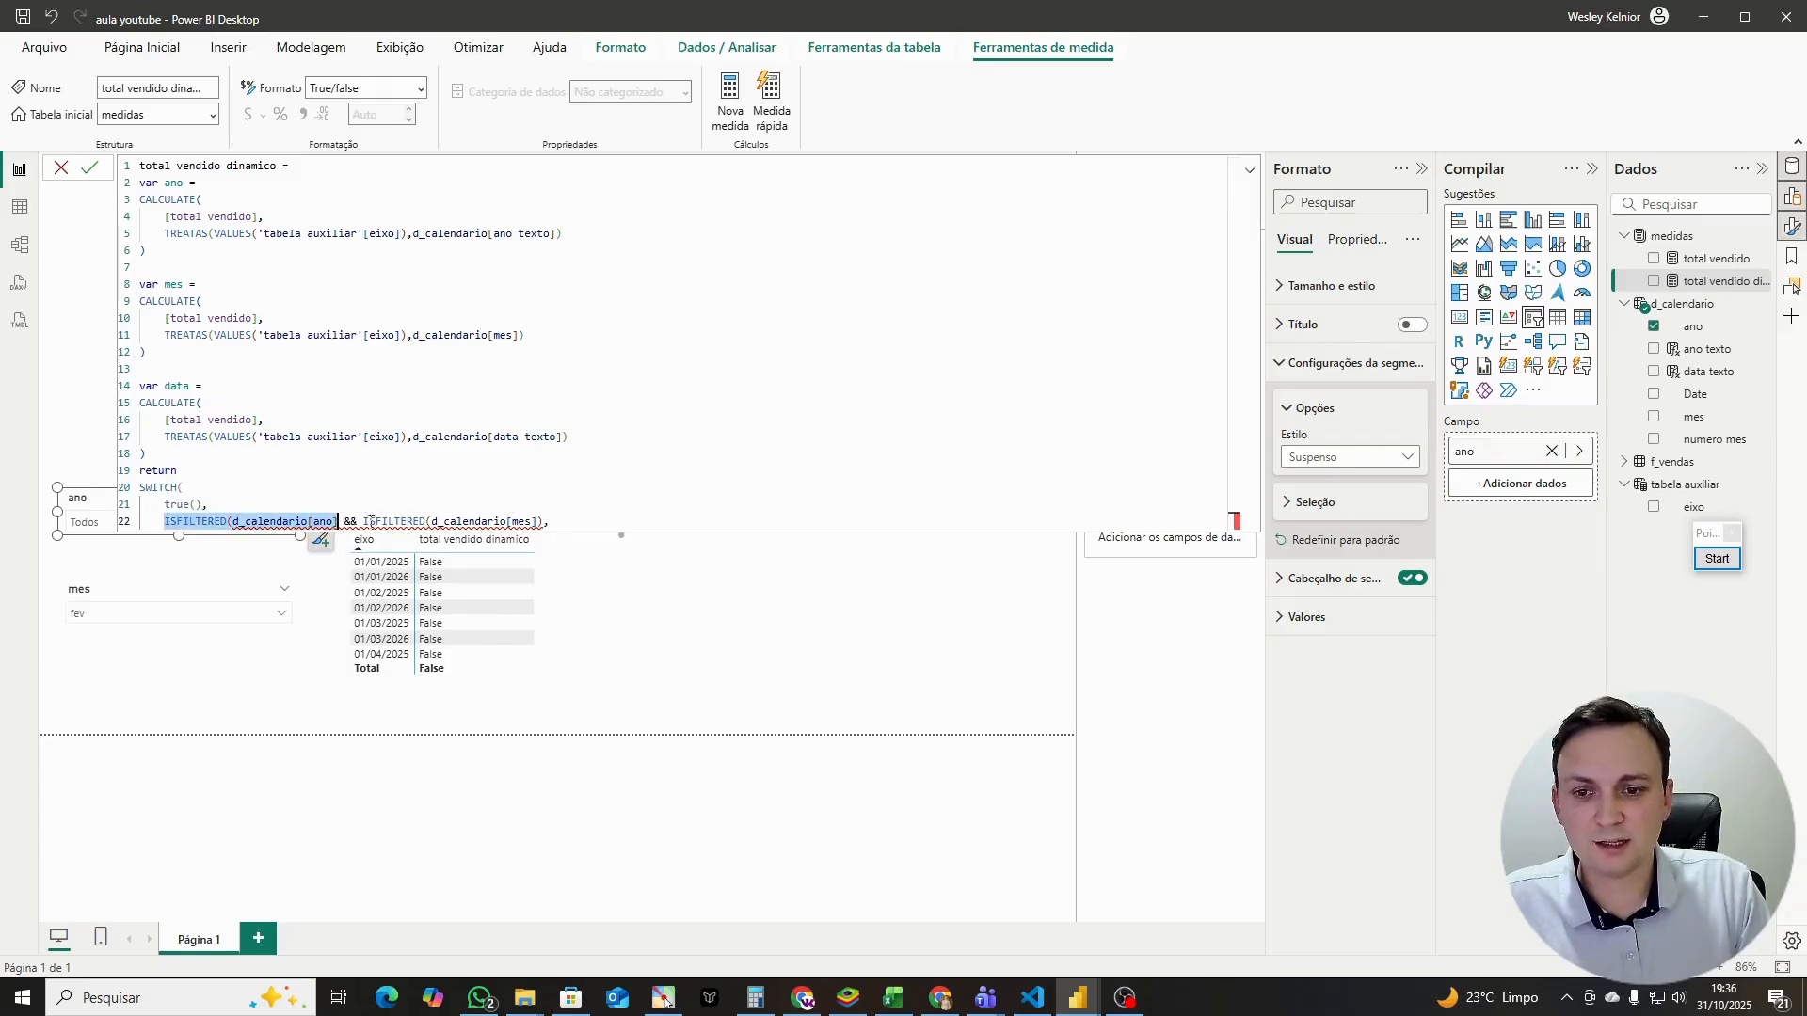
{"action": "left_click_drag", "start_coordinate": [544, 521], "coordinate": [366, 521]}
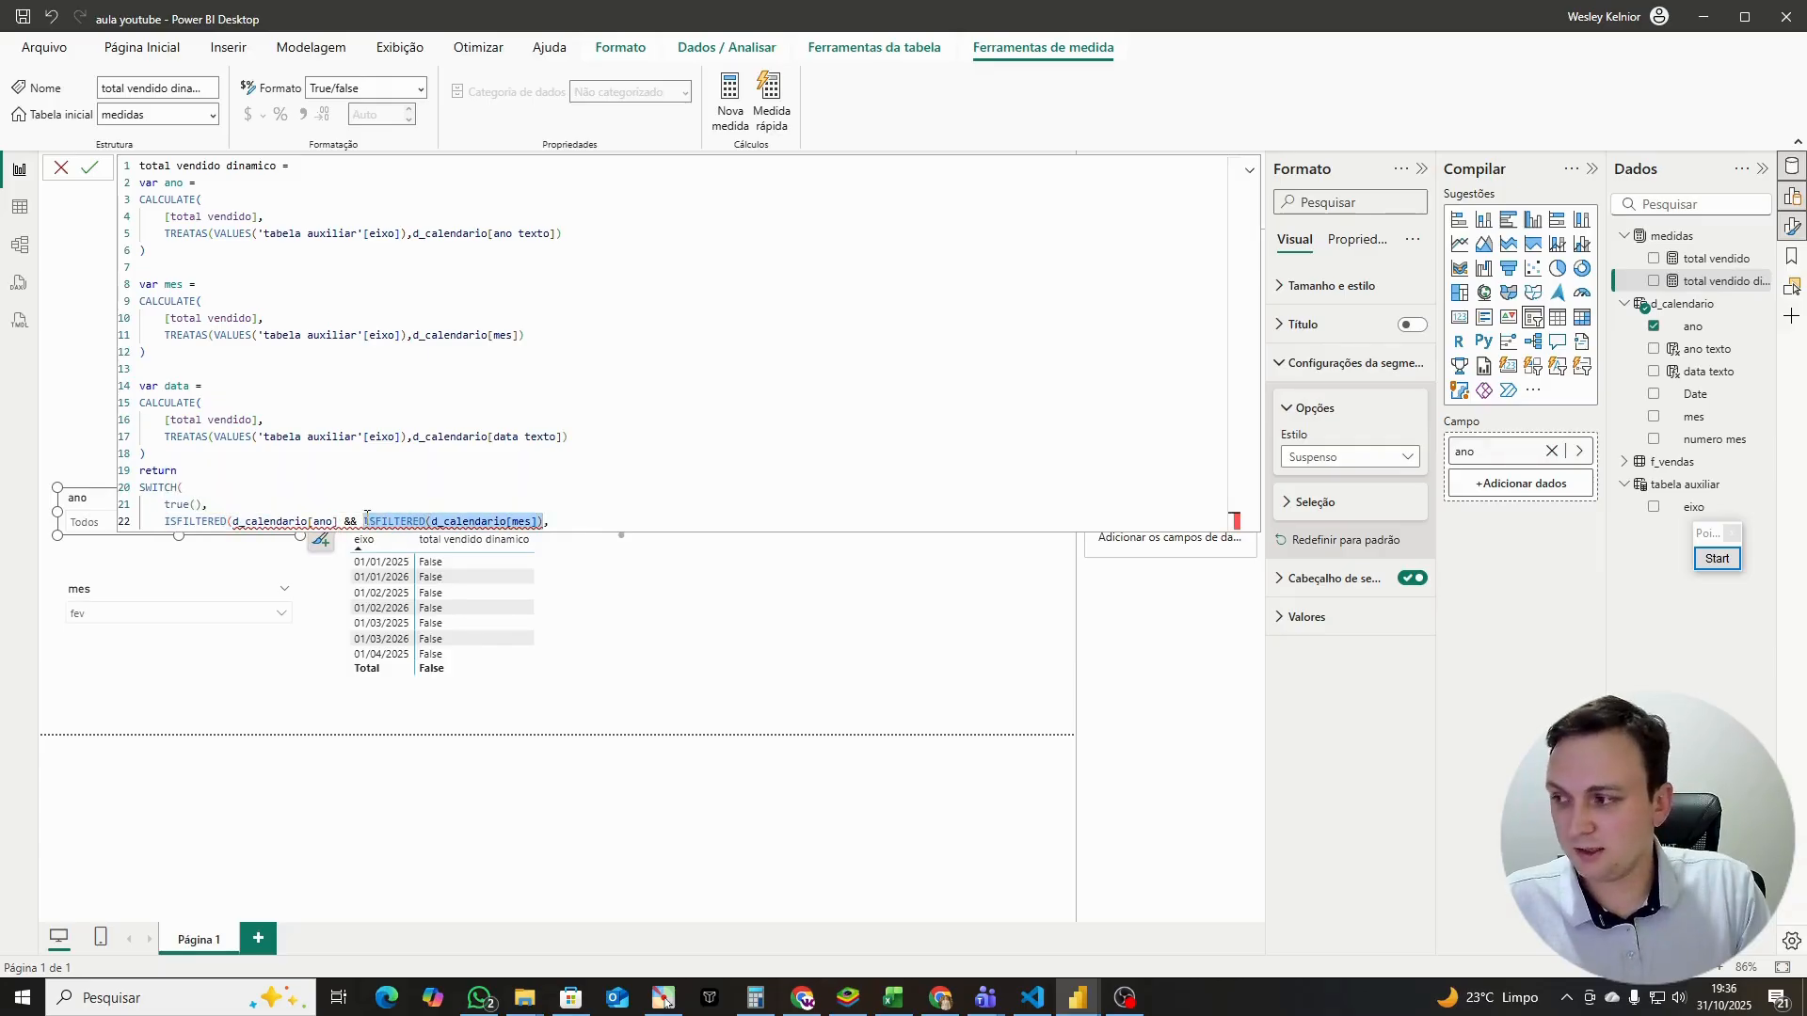
{"action": "left_click", "coordinate": [573, 522]}
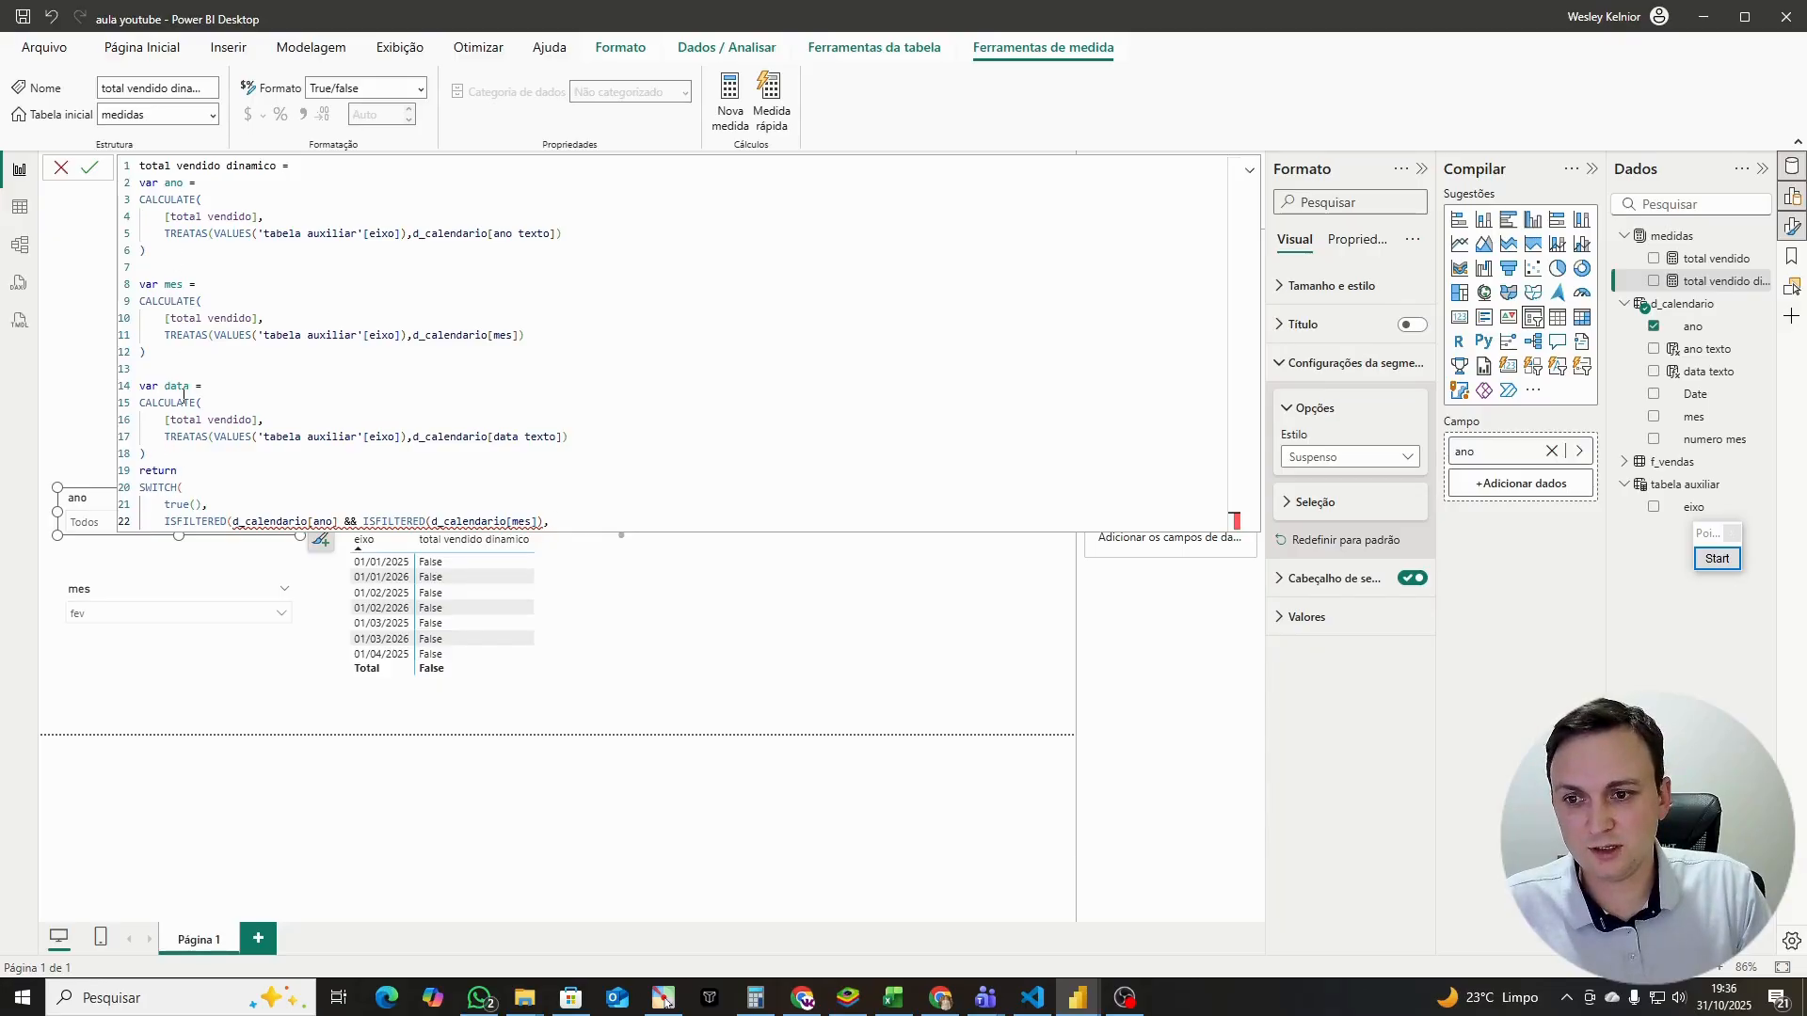
{"action": "double_click", "coordinate": [183, 388]}
{"action": "left_click", "coordinate": [558, 529]}
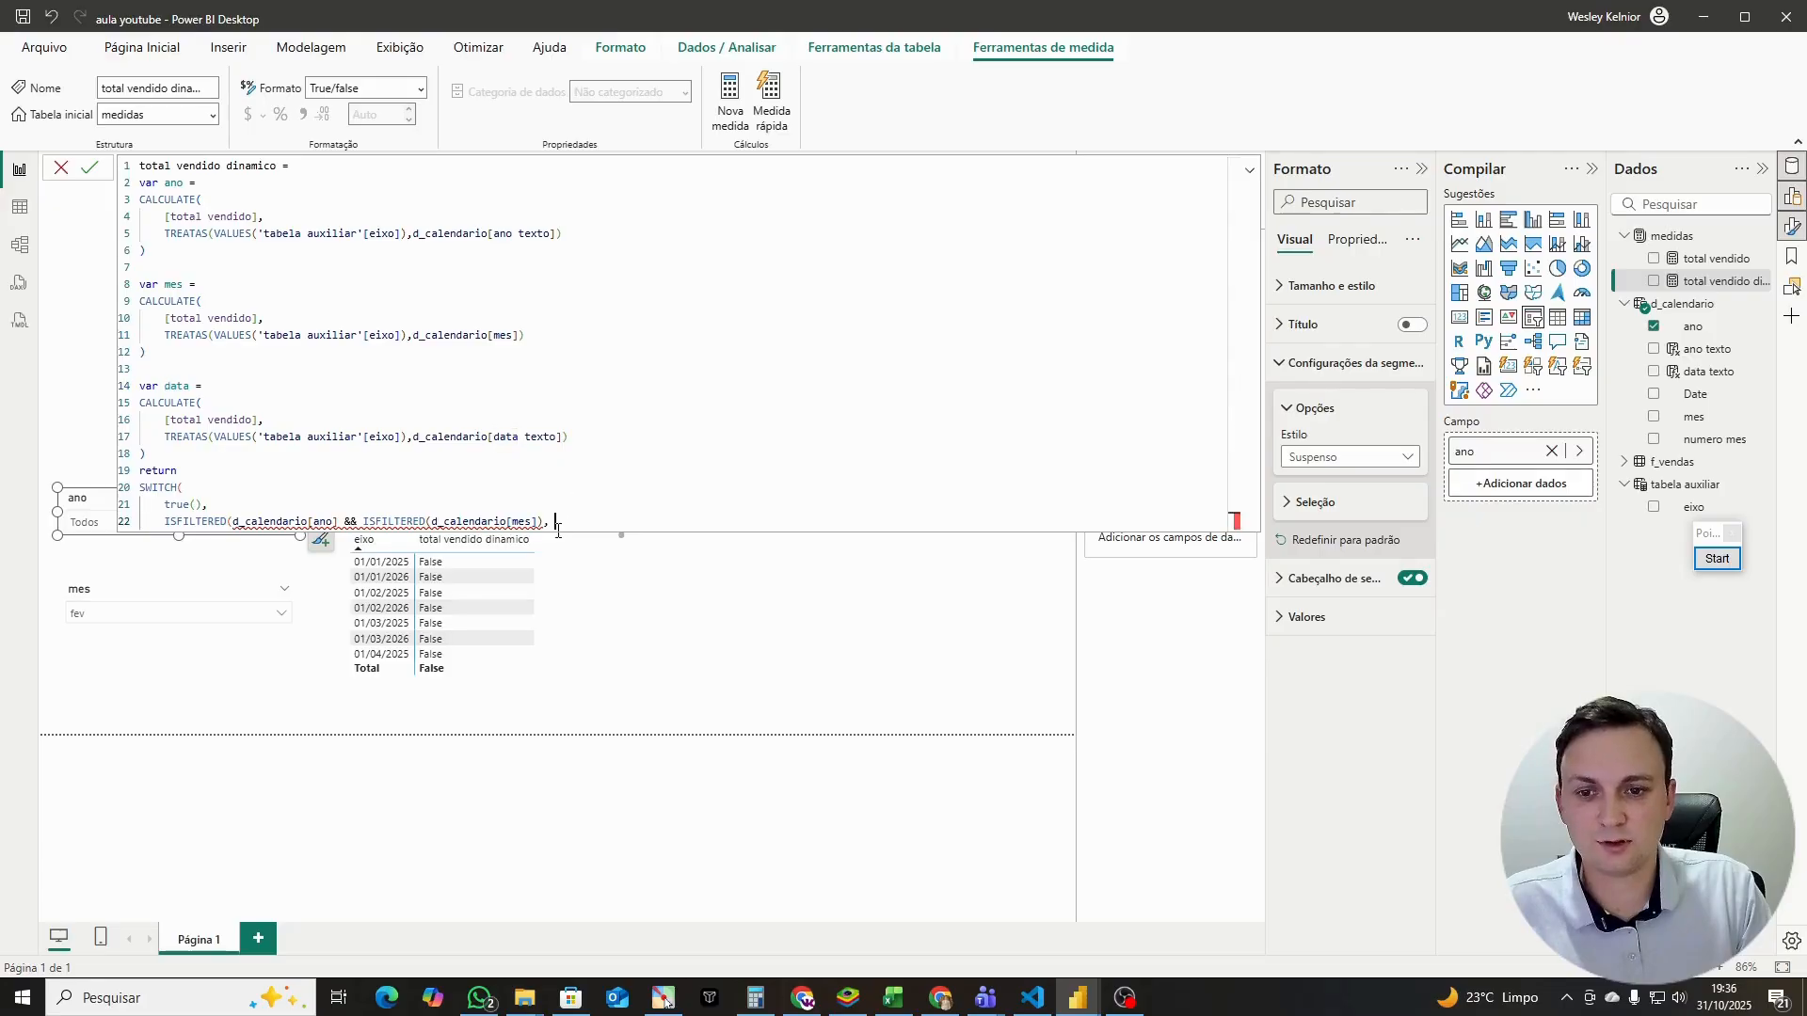
{"action": "type", "text": "data"}
{"action": "key", "text": "Return"}
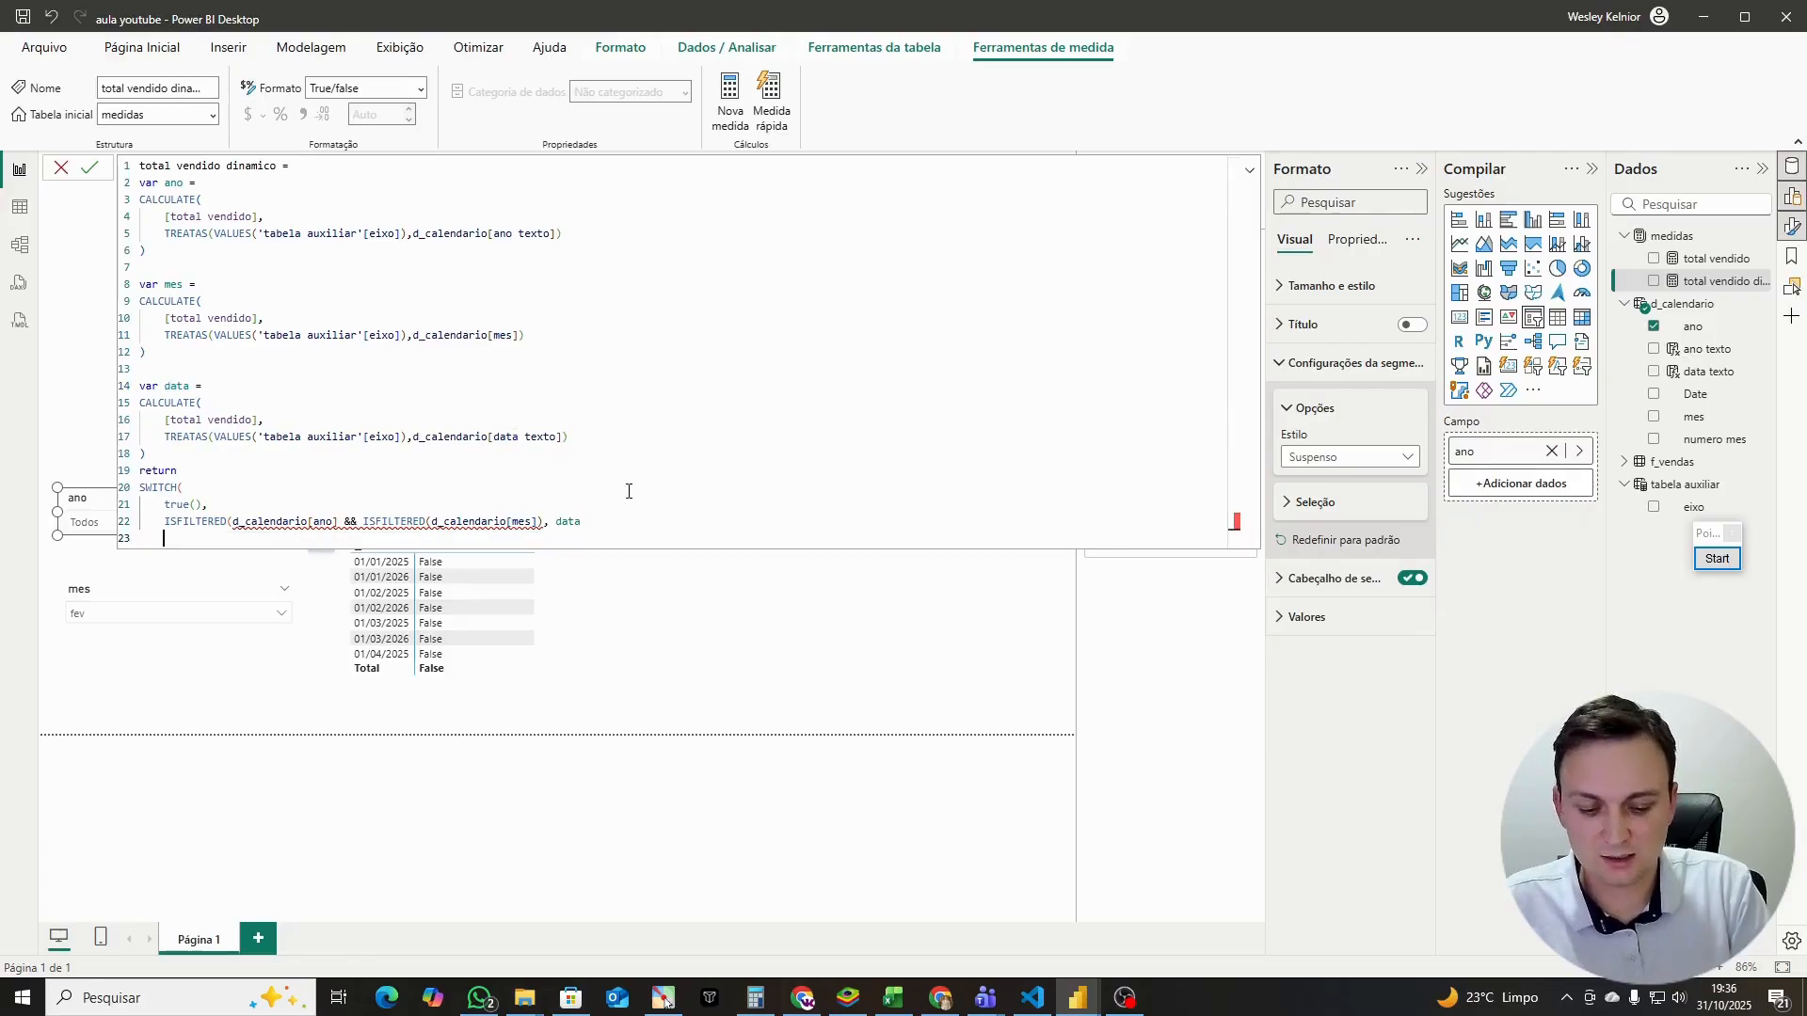
Step: Close the SWITCH function, add the missing parenthesis after ISFILTERED(d_calendario[ano], and commit the measure
{"action": "type", "text": ")"}
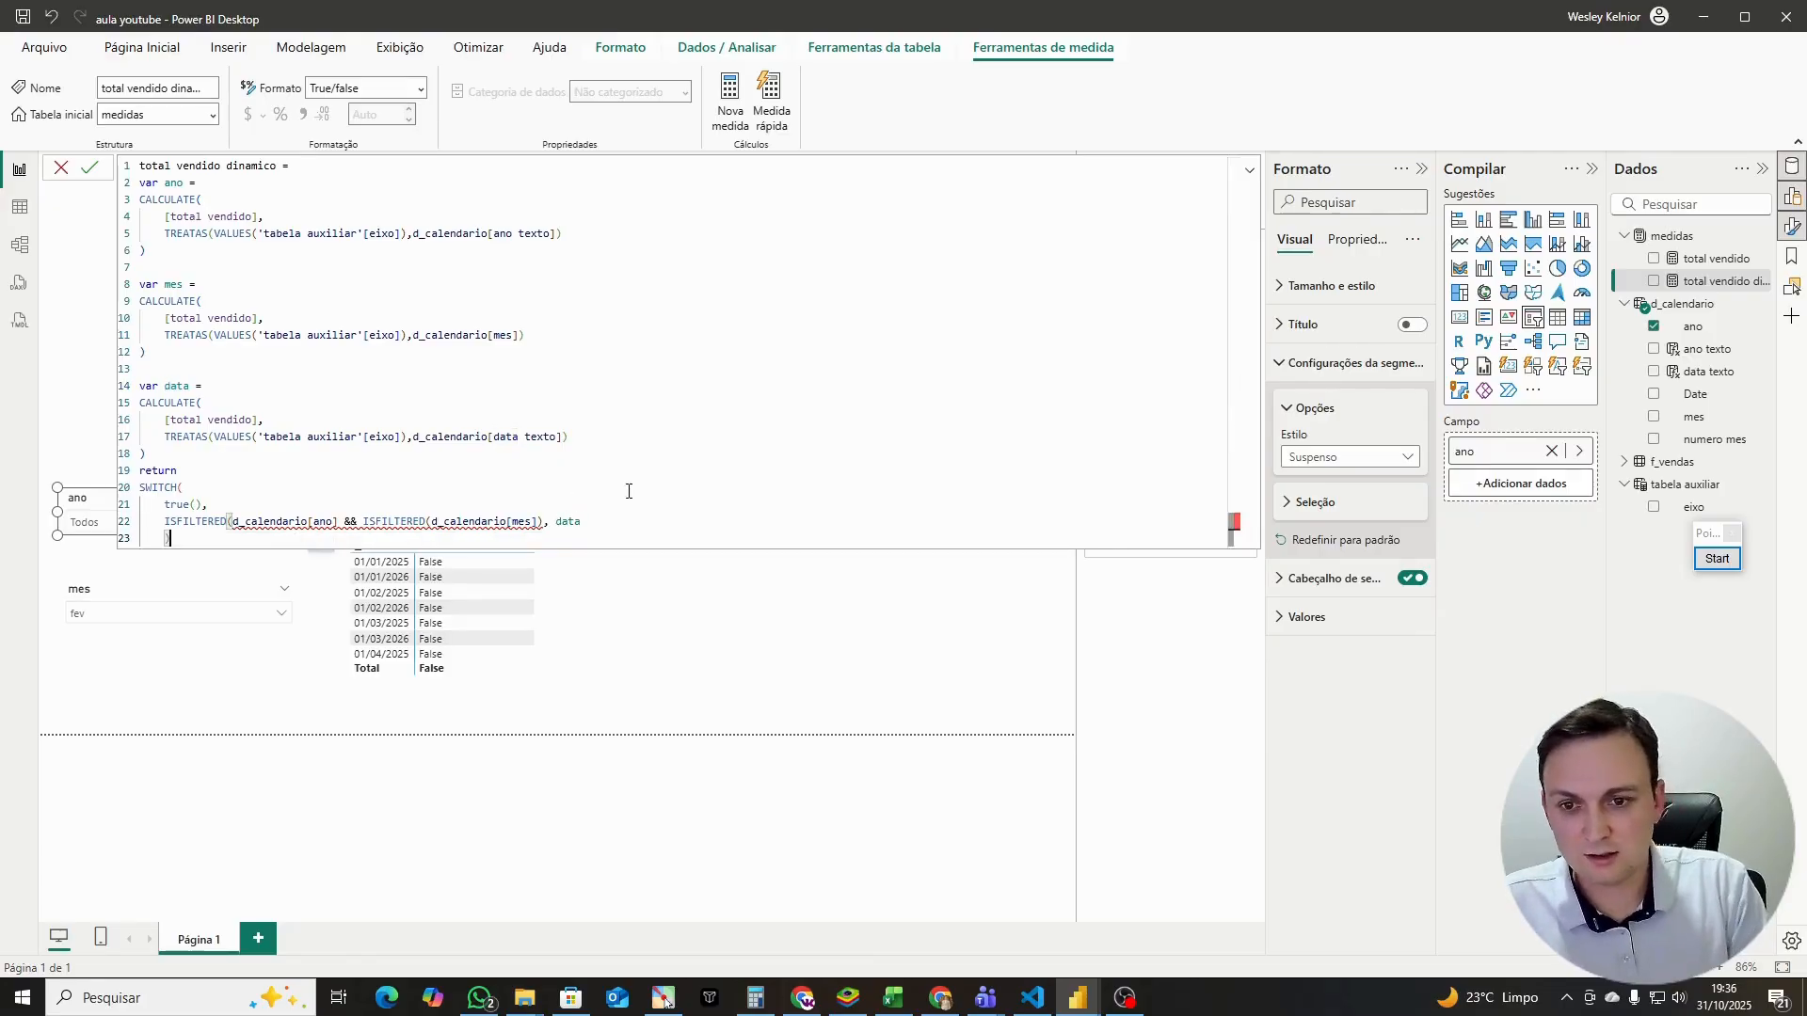
{"action": "left_click", "coordinate": [339, 522]}
{"action": "type", "text": ")"}
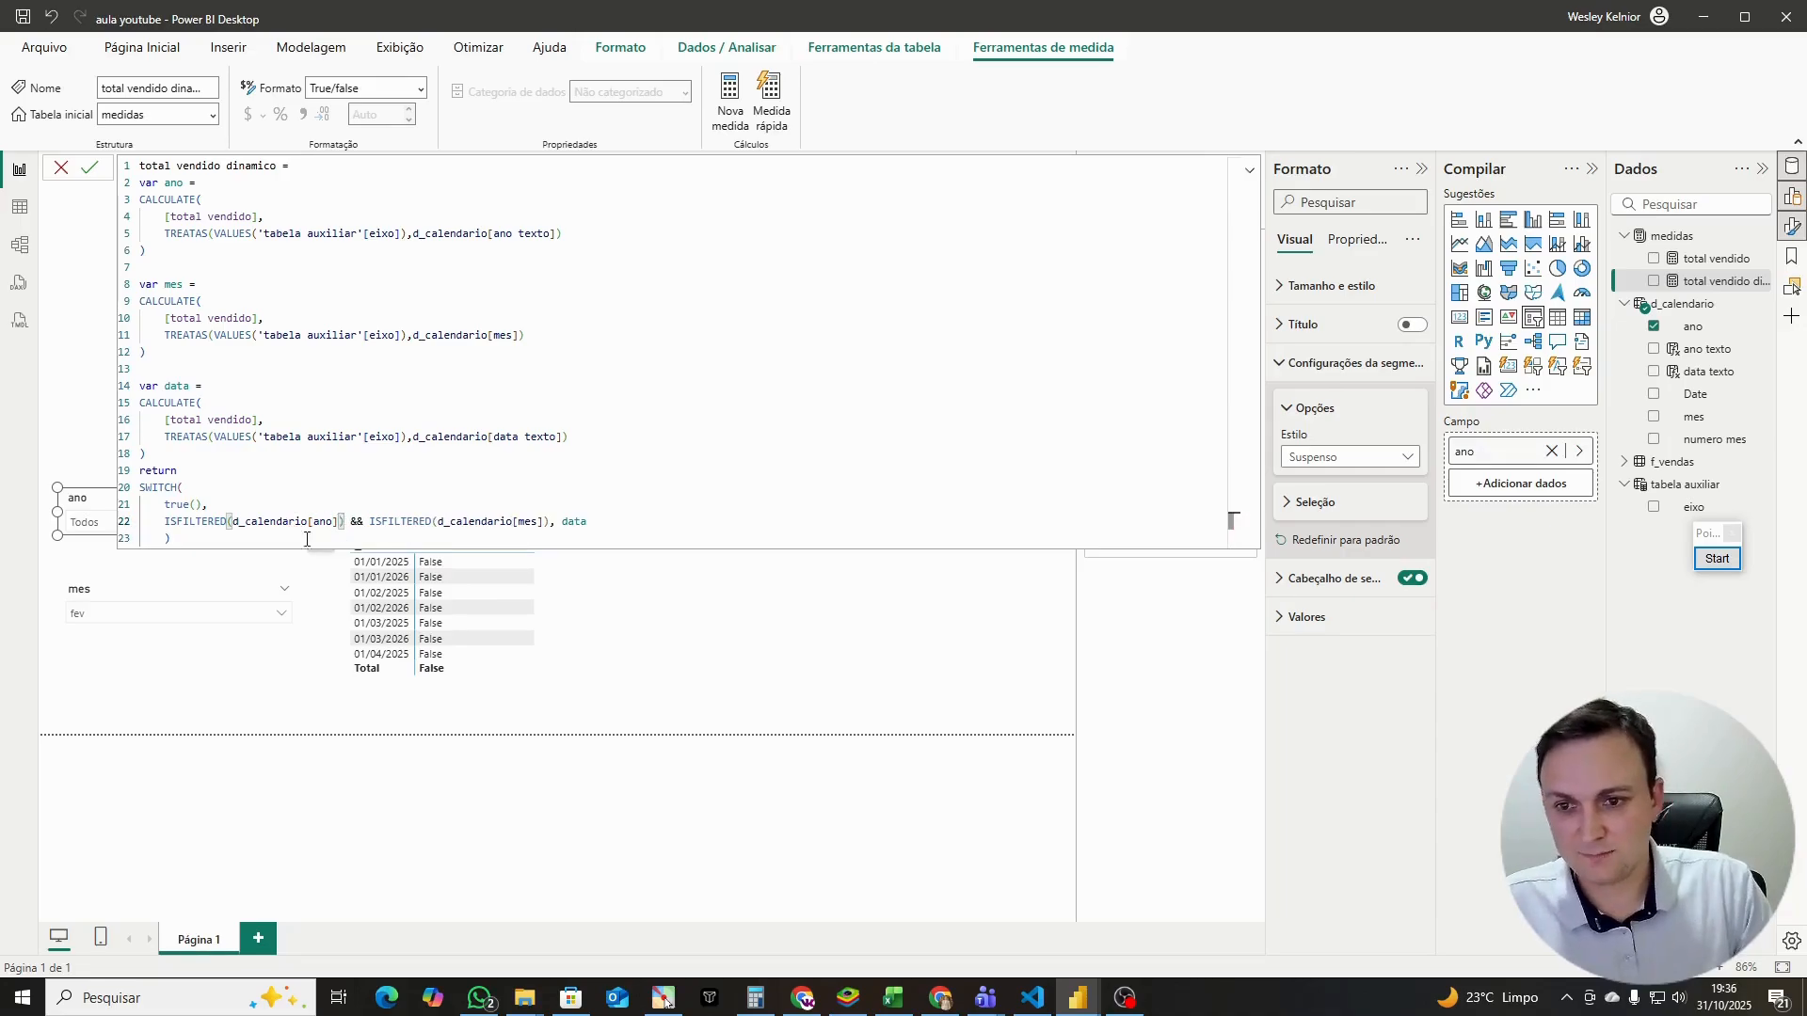
{"action": "left_click", "coordinate": [174, 537]}
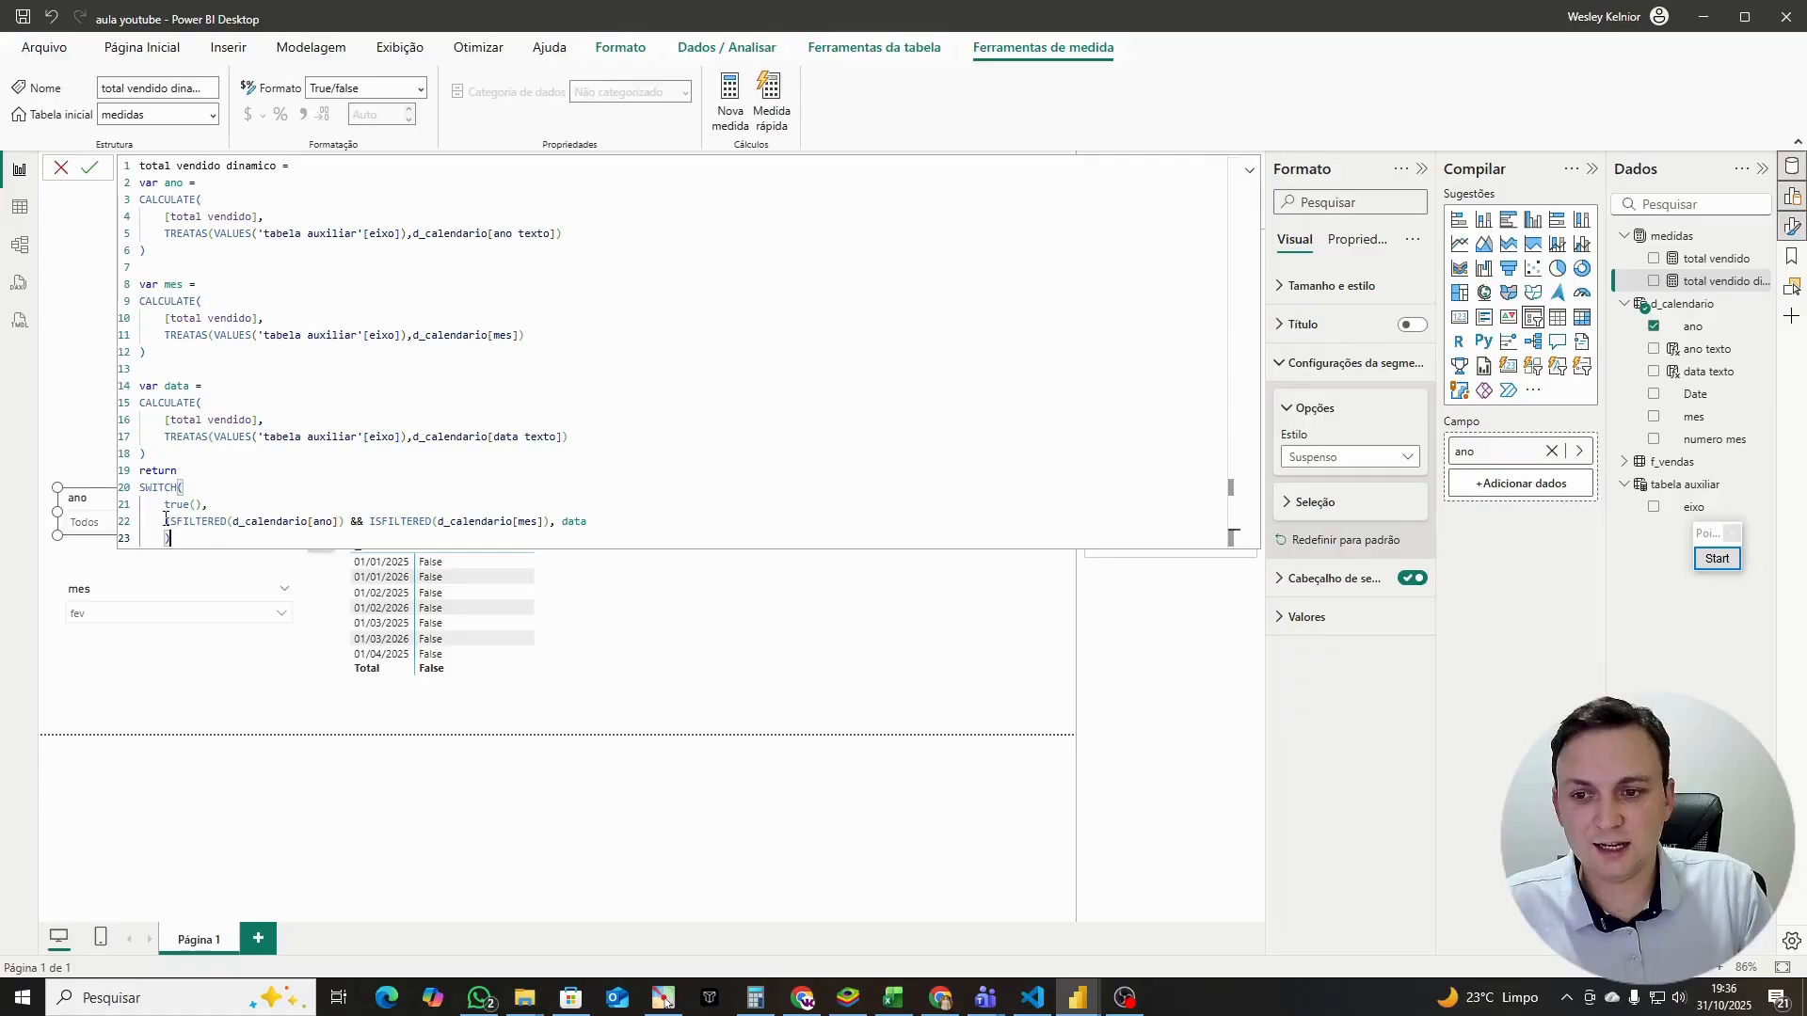
{"action": "left_click_drag", "start_coordinate": [166, 522], "coordinate": [172, 538]}
{"action": "key", "text": "Tab"}
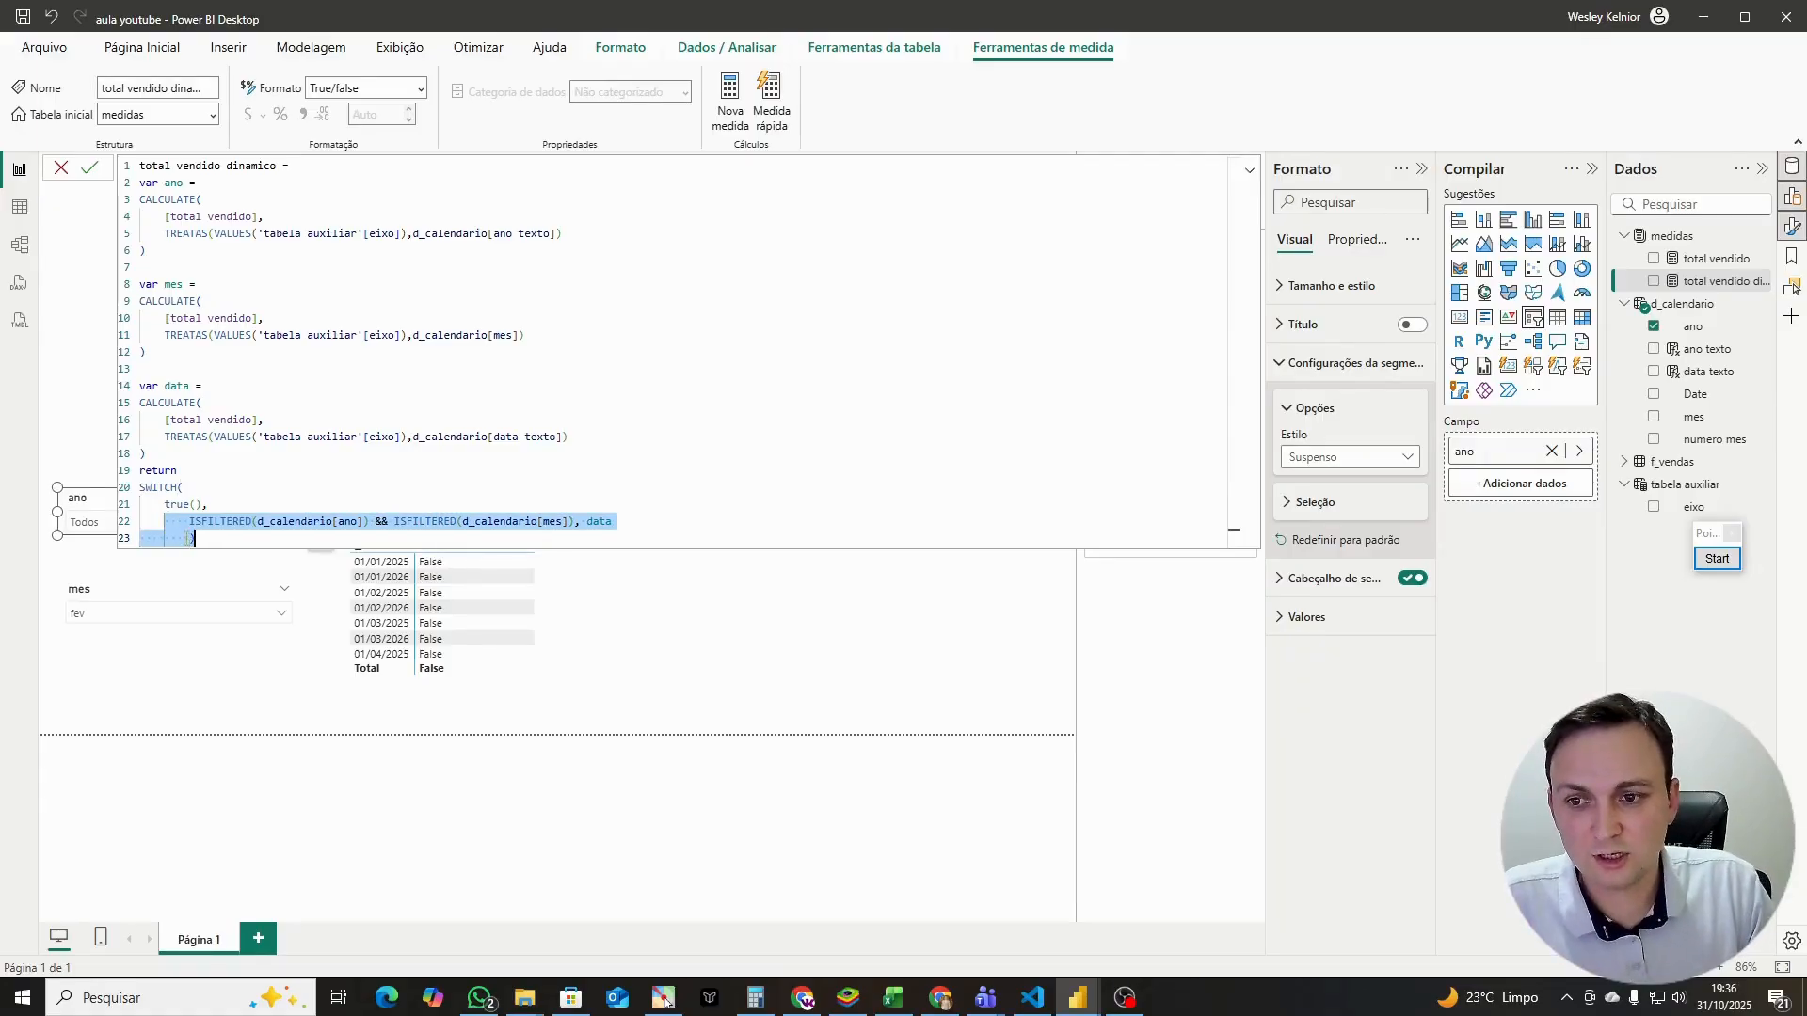
{"action": "key", "text": "shift+Tab"}
{"action": "key", "text": "Right"}
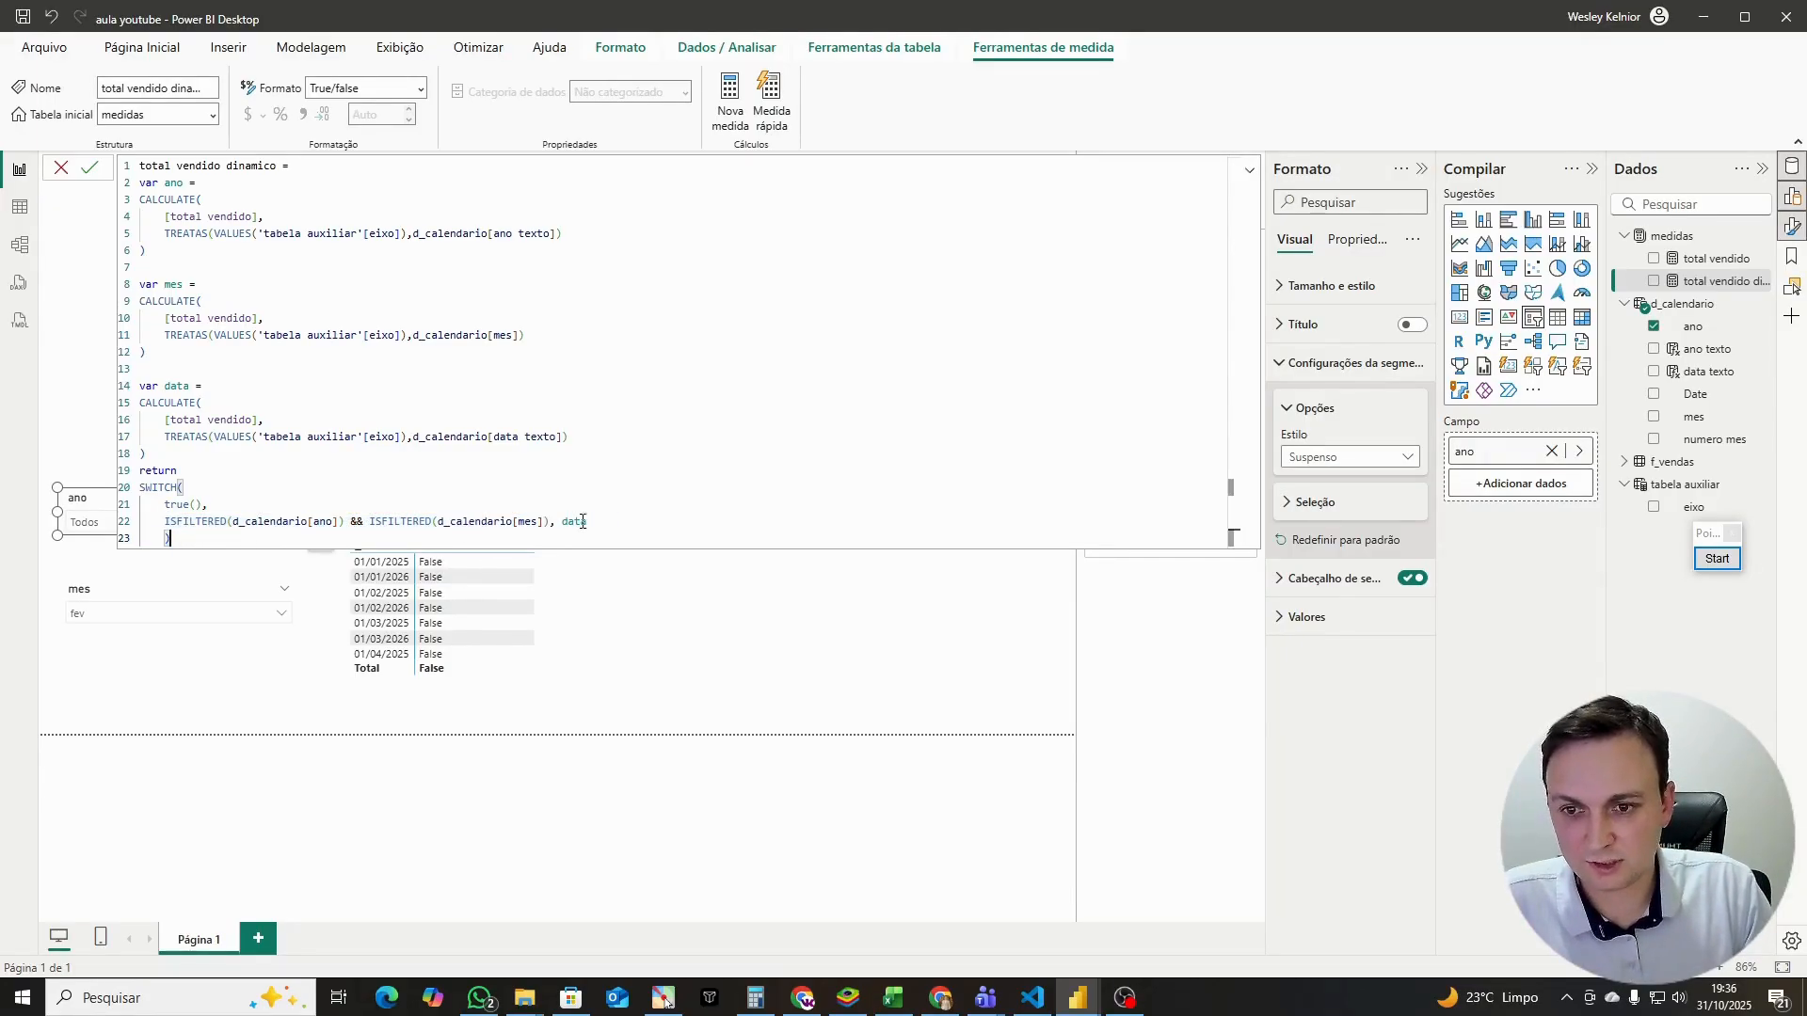
{"action": "key", "text": "Return"}
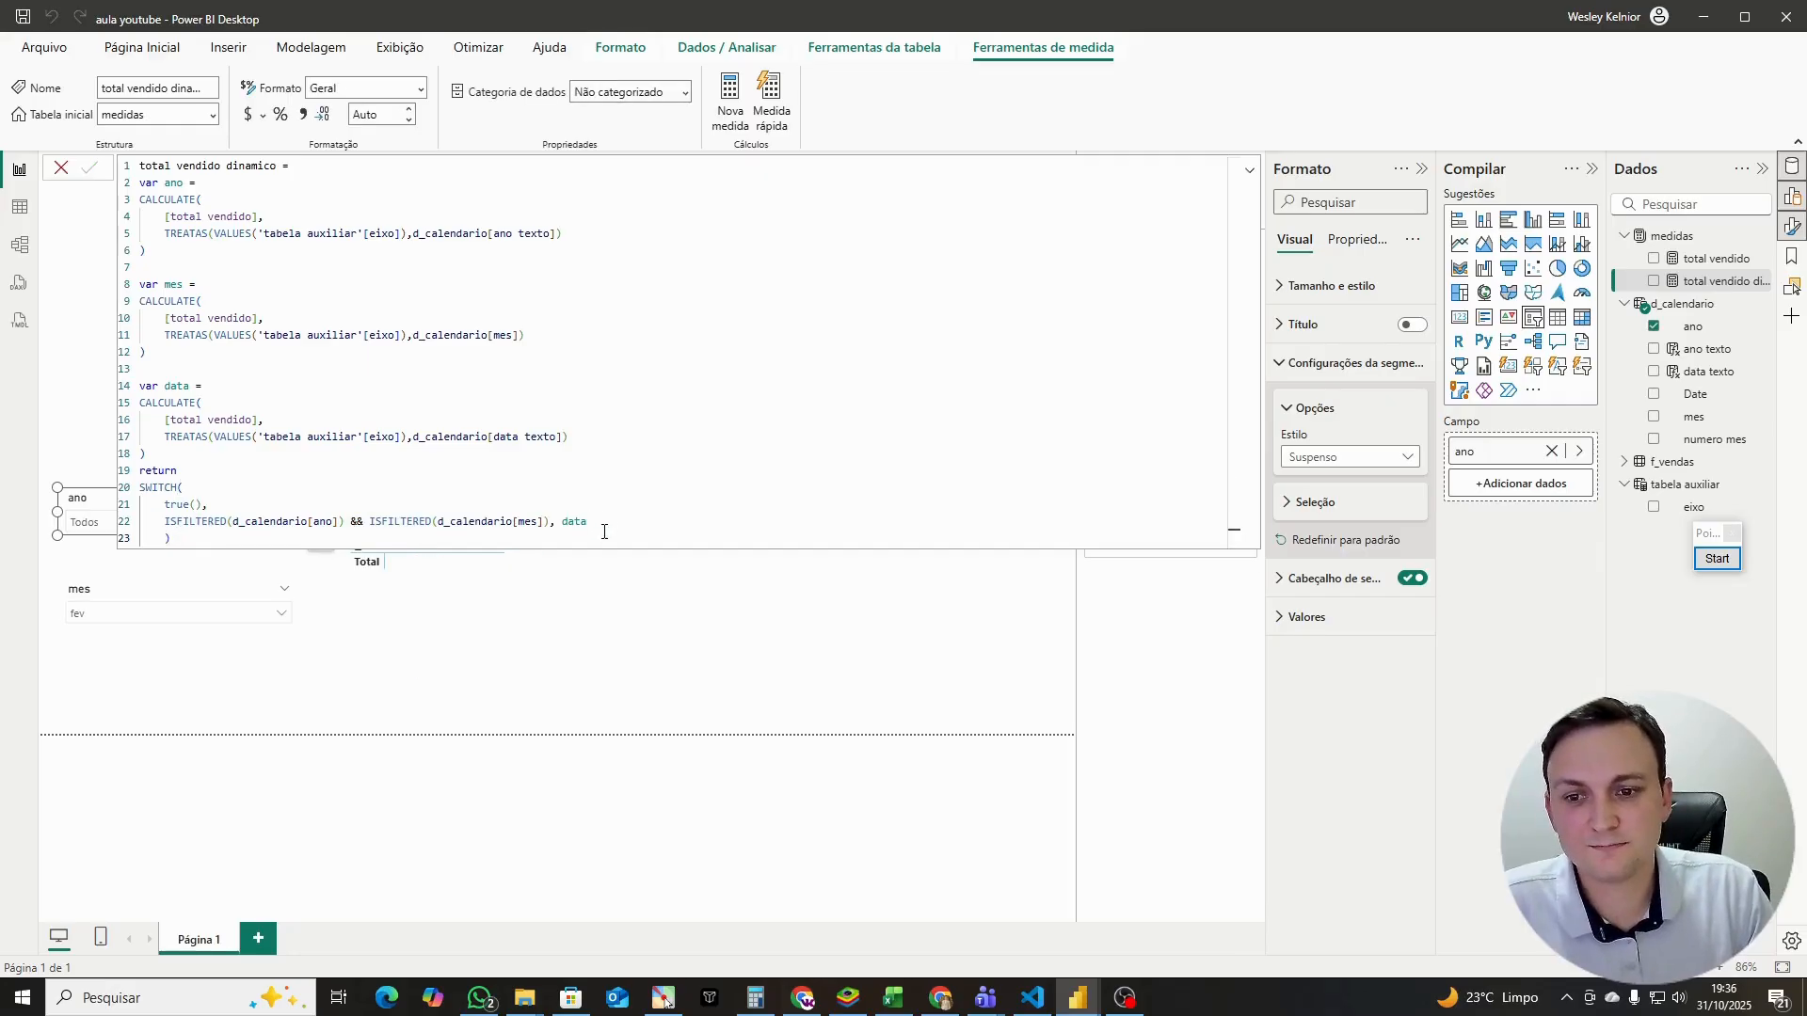
Step: Examine the combined ano and mes condition in SWITCH and the data variable it returns in the expanded formula
{"action": "left_click", "coordinate": [1249, 170]}
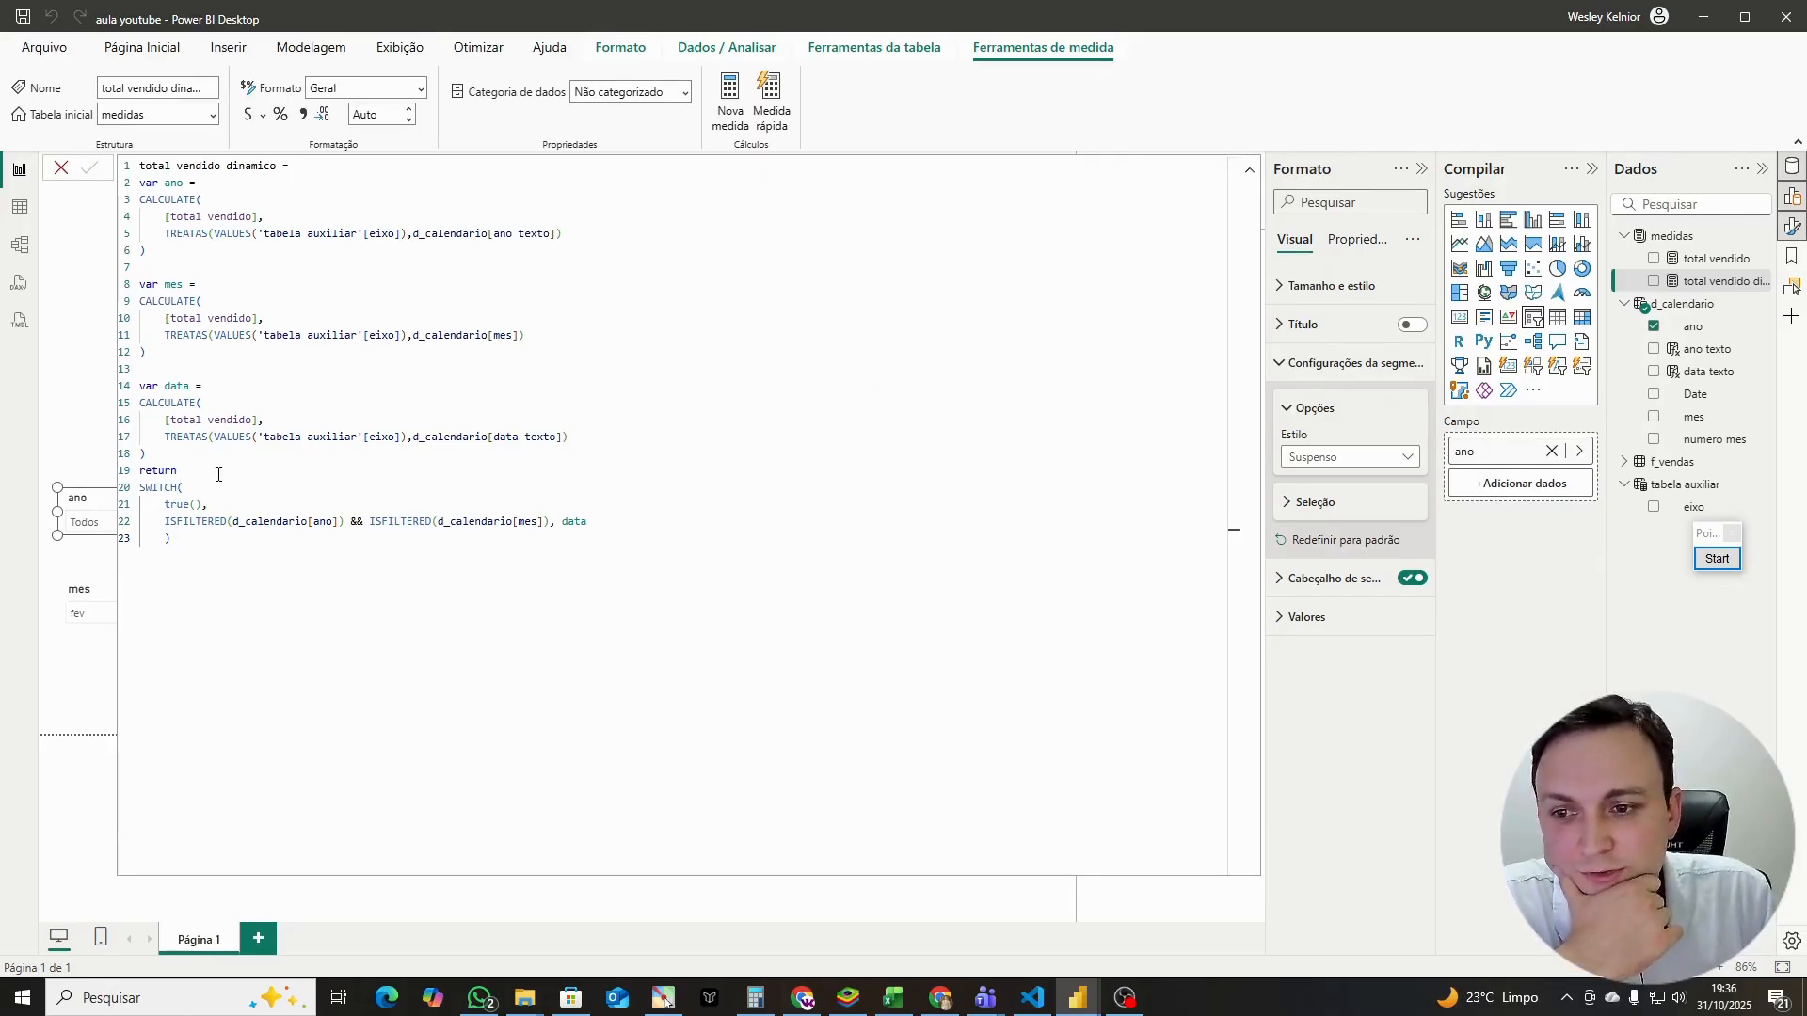
{"action": "left_click_drag", "start_coordinate": [166, 528], "coordinate": [562, 523]}
{"action": "double_click", "coordinate": [353, 521]}
{"action": "left_click", "coordinate": [569, 522]}
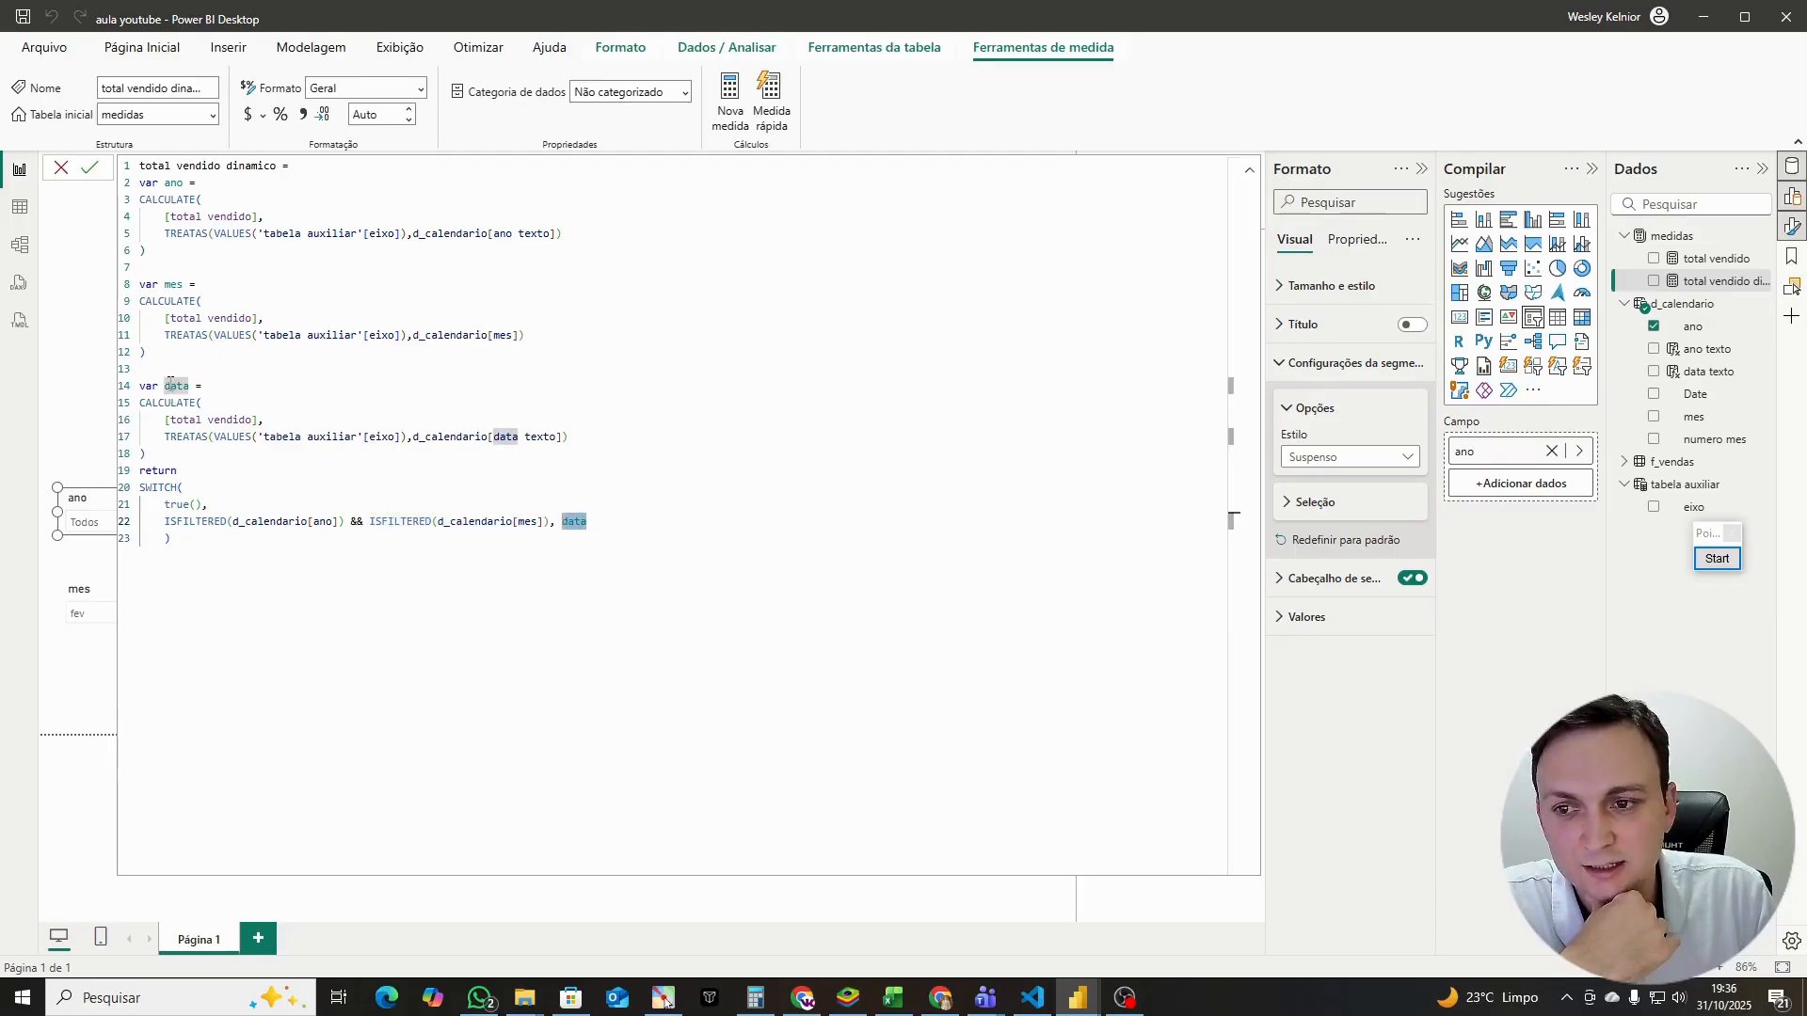
{"action": "left_click_drag", "start_coordinate": [170, 382], "coordinate": [570, 437]}
{"action": "left_click", "coordinate": [560, 437]}
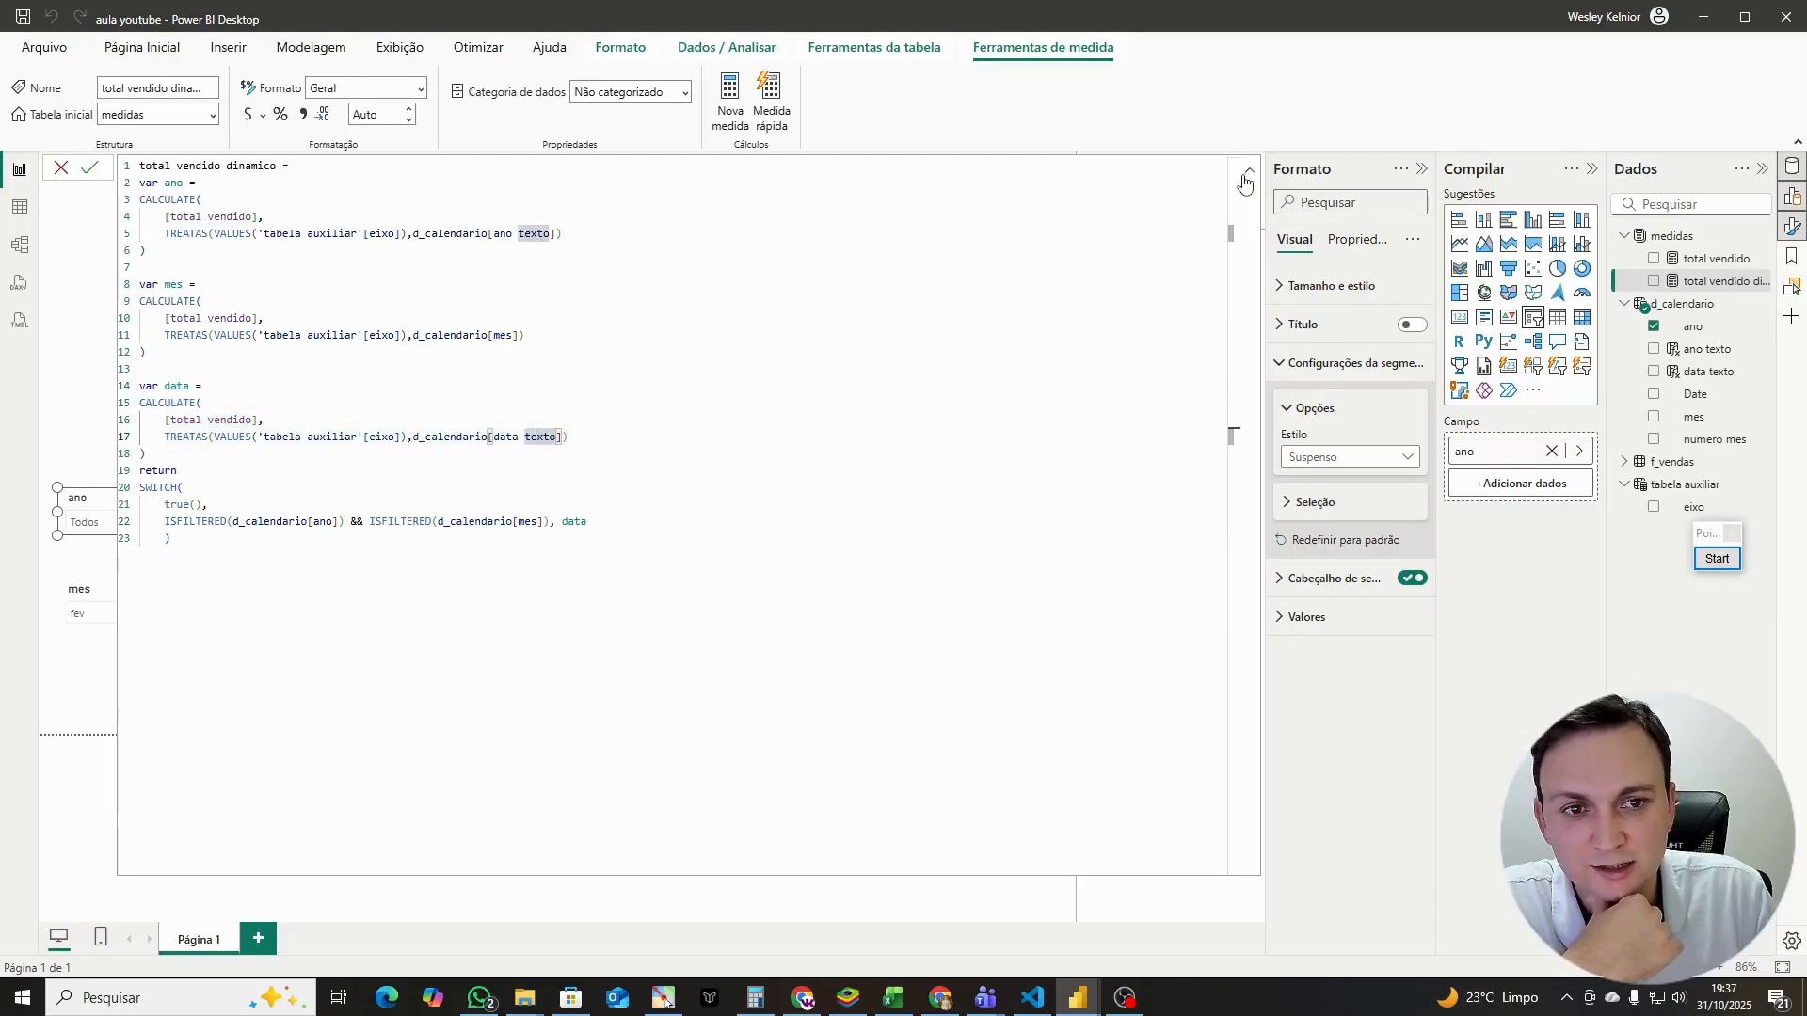
Step: Collapse the formula editor, filter the ano slicer to 2026 and clear fev from the mes slicer
{"action": "left_click", "coordinate": [1244, 178]}
{"action": "left_click", "coordinate": [108, 523]}
{"action": "left_click", "coordinate": [106, 382]}
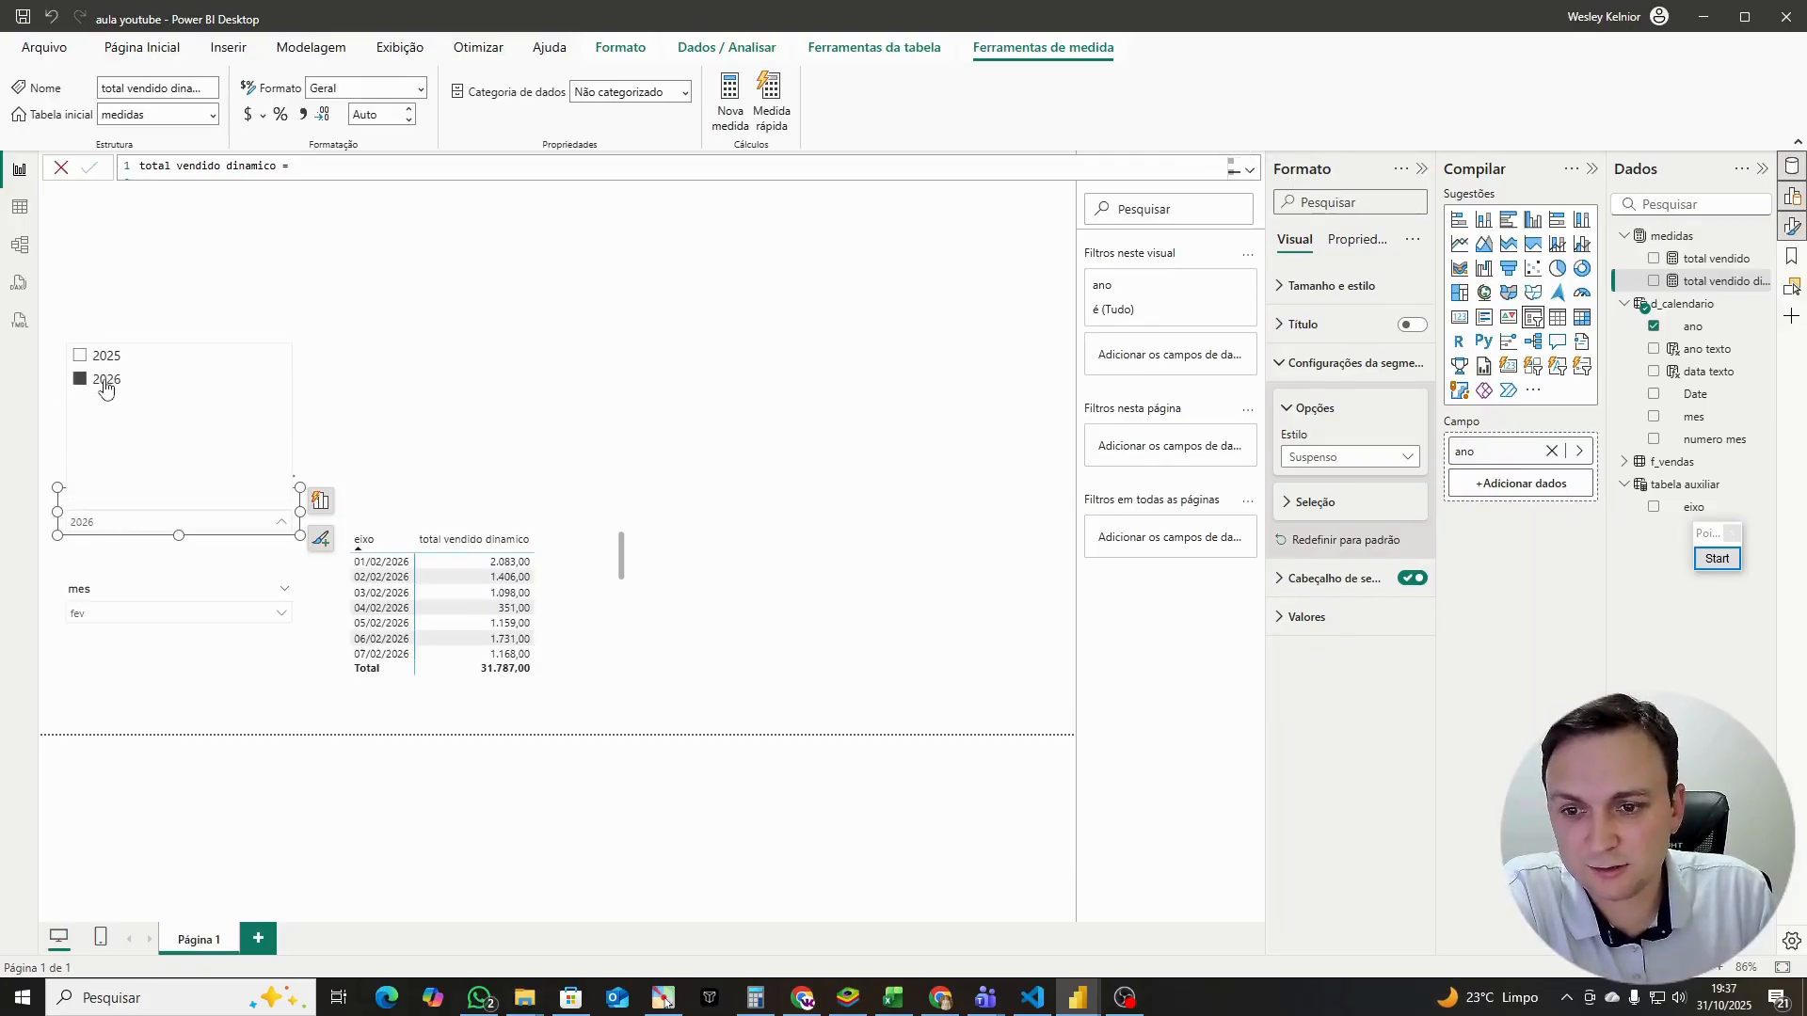
{"action": "left_click", "coordinate": [113, 614]}
{"action": "left_click", "coordinate": [113, 613]}
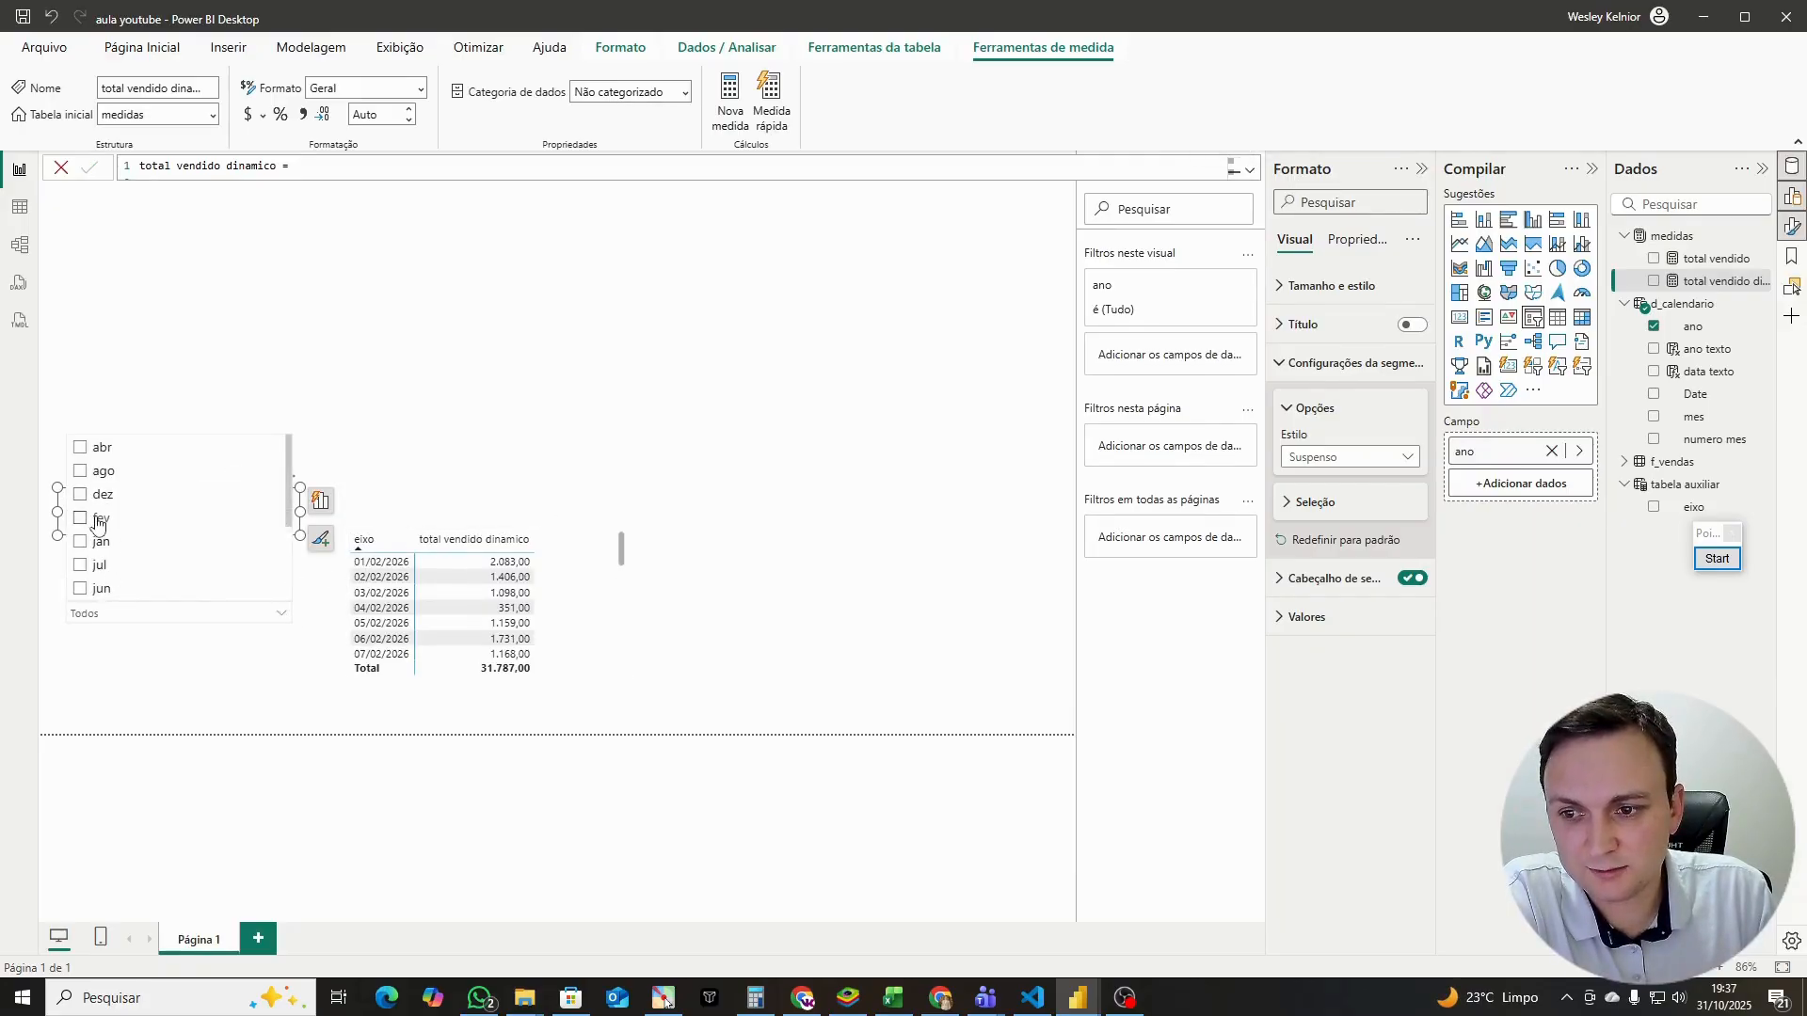
{"action": "left_click", "coordinate": [140, 674]}
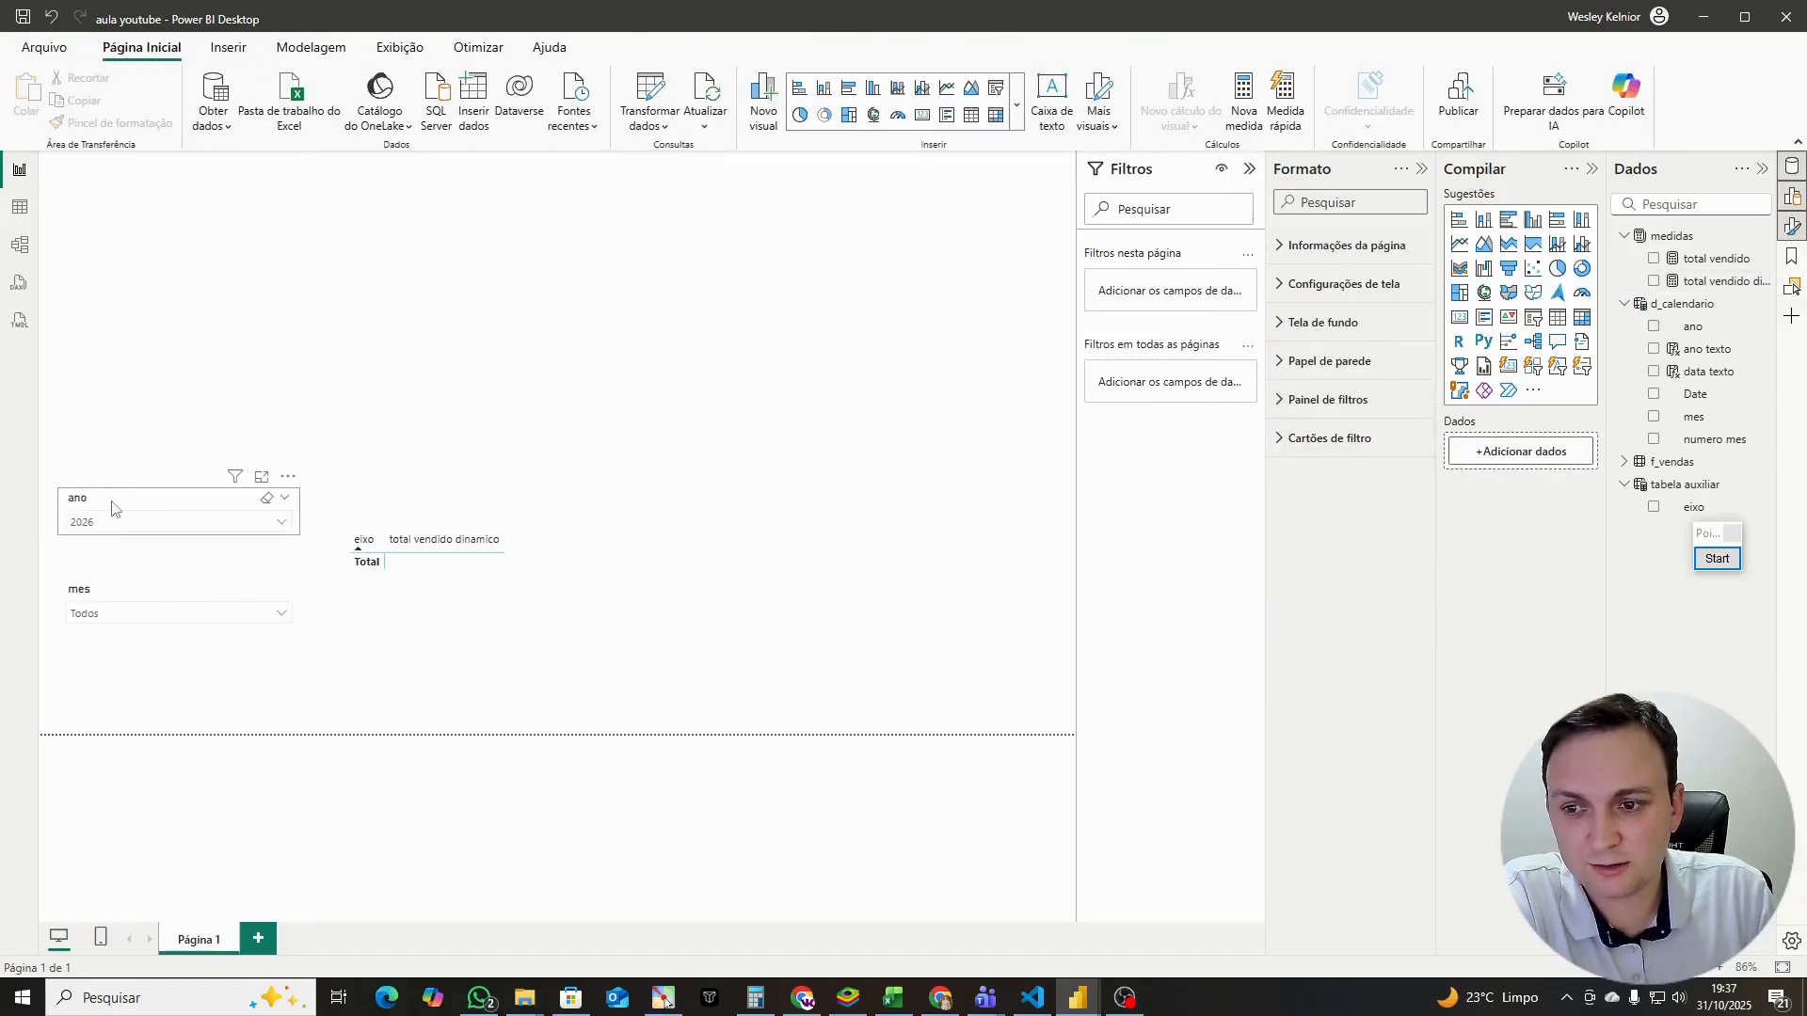
Step: Filter the mes slicer to dez and check the dates listed in the table
{"action": "left_click", "coordinate": [110, 611]}
{"action": "left_click", "coordinate": [111, 610]}
{"action": "left_click", "coordinate": [98, 494]}
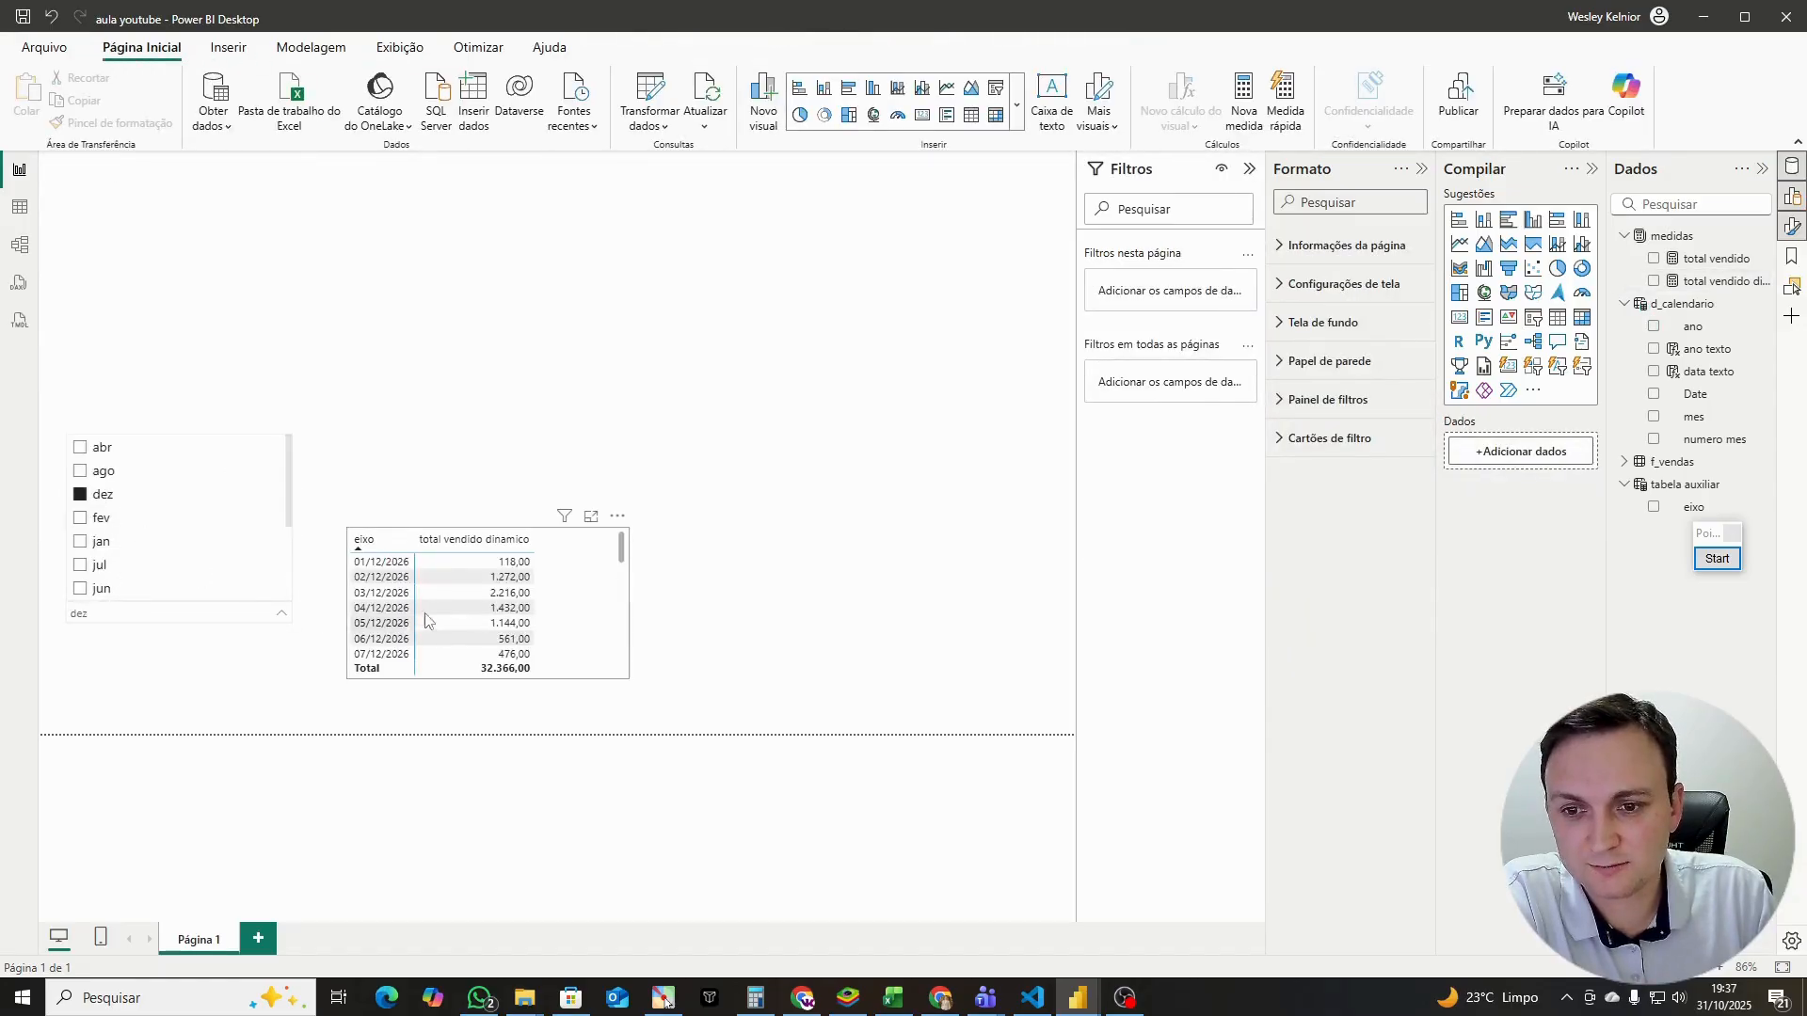
{"action": "left_click", "coordinate": [407, 593]}
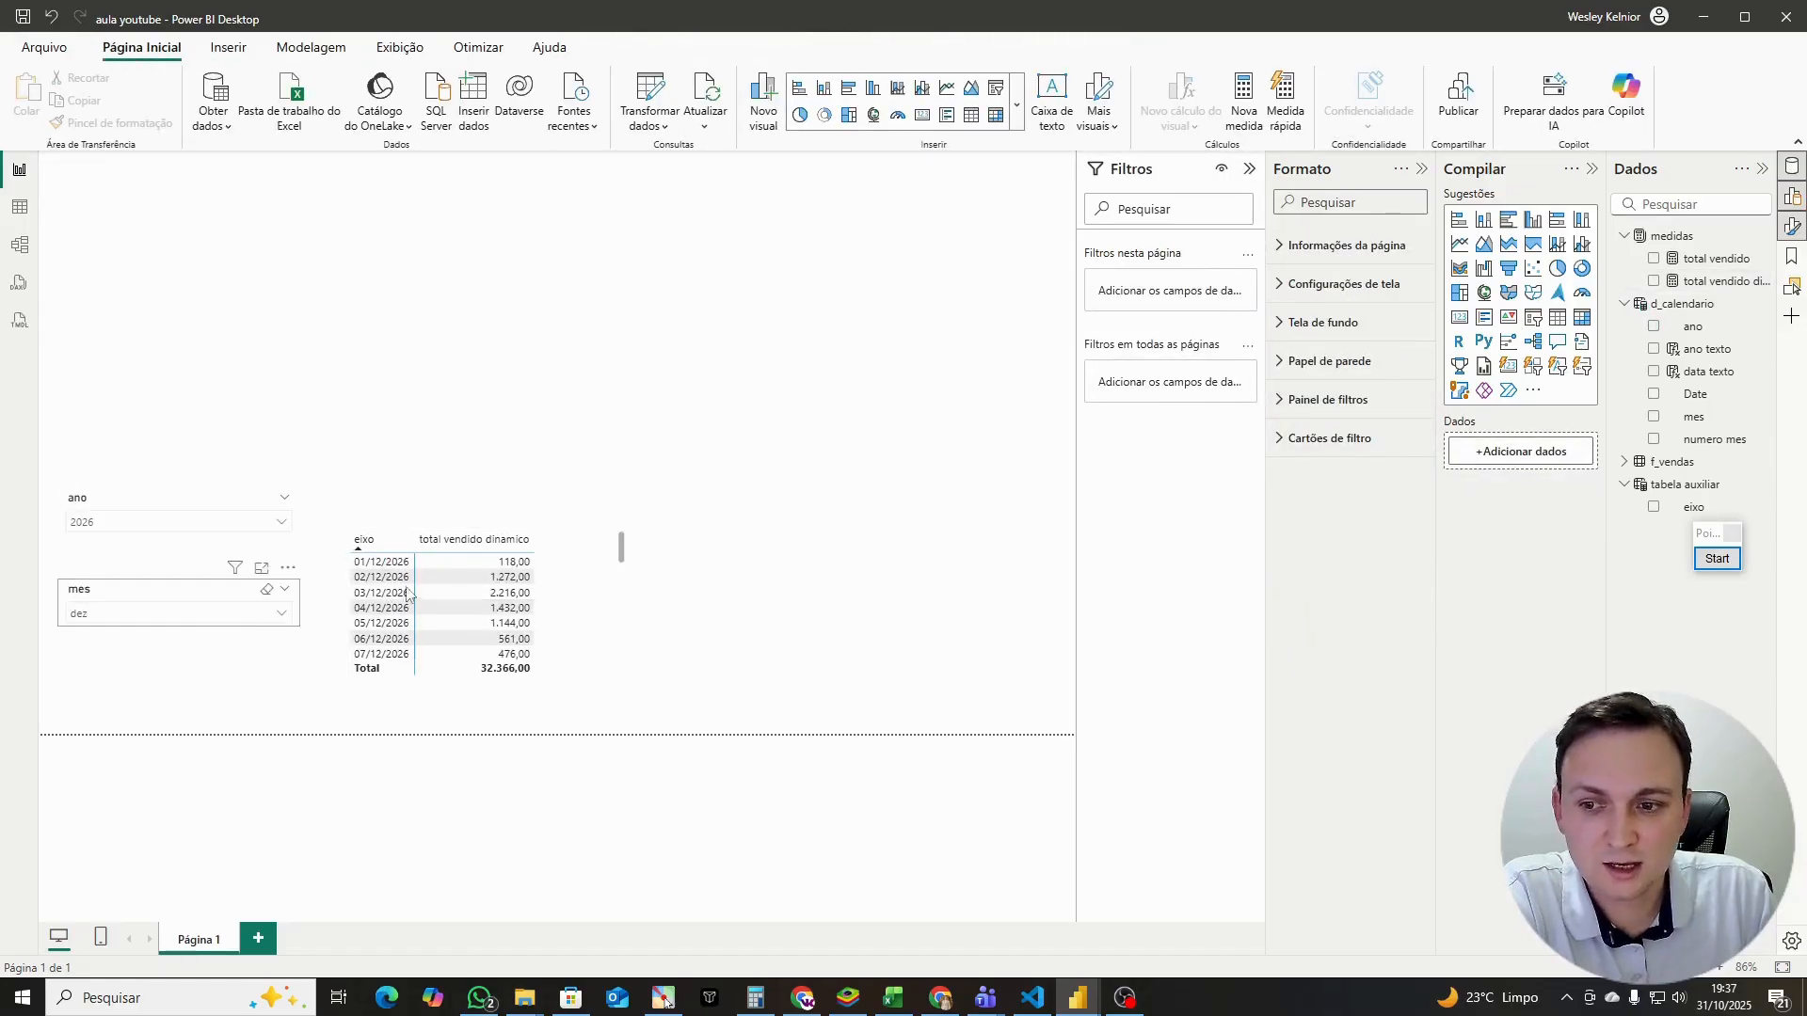
Step: Reopen the total vendido dinamico formula, remove the closing SWITCH parenthesis, add a comma after data and start a new line
{"action": "left_click", "coordinate": [1715, 280]}
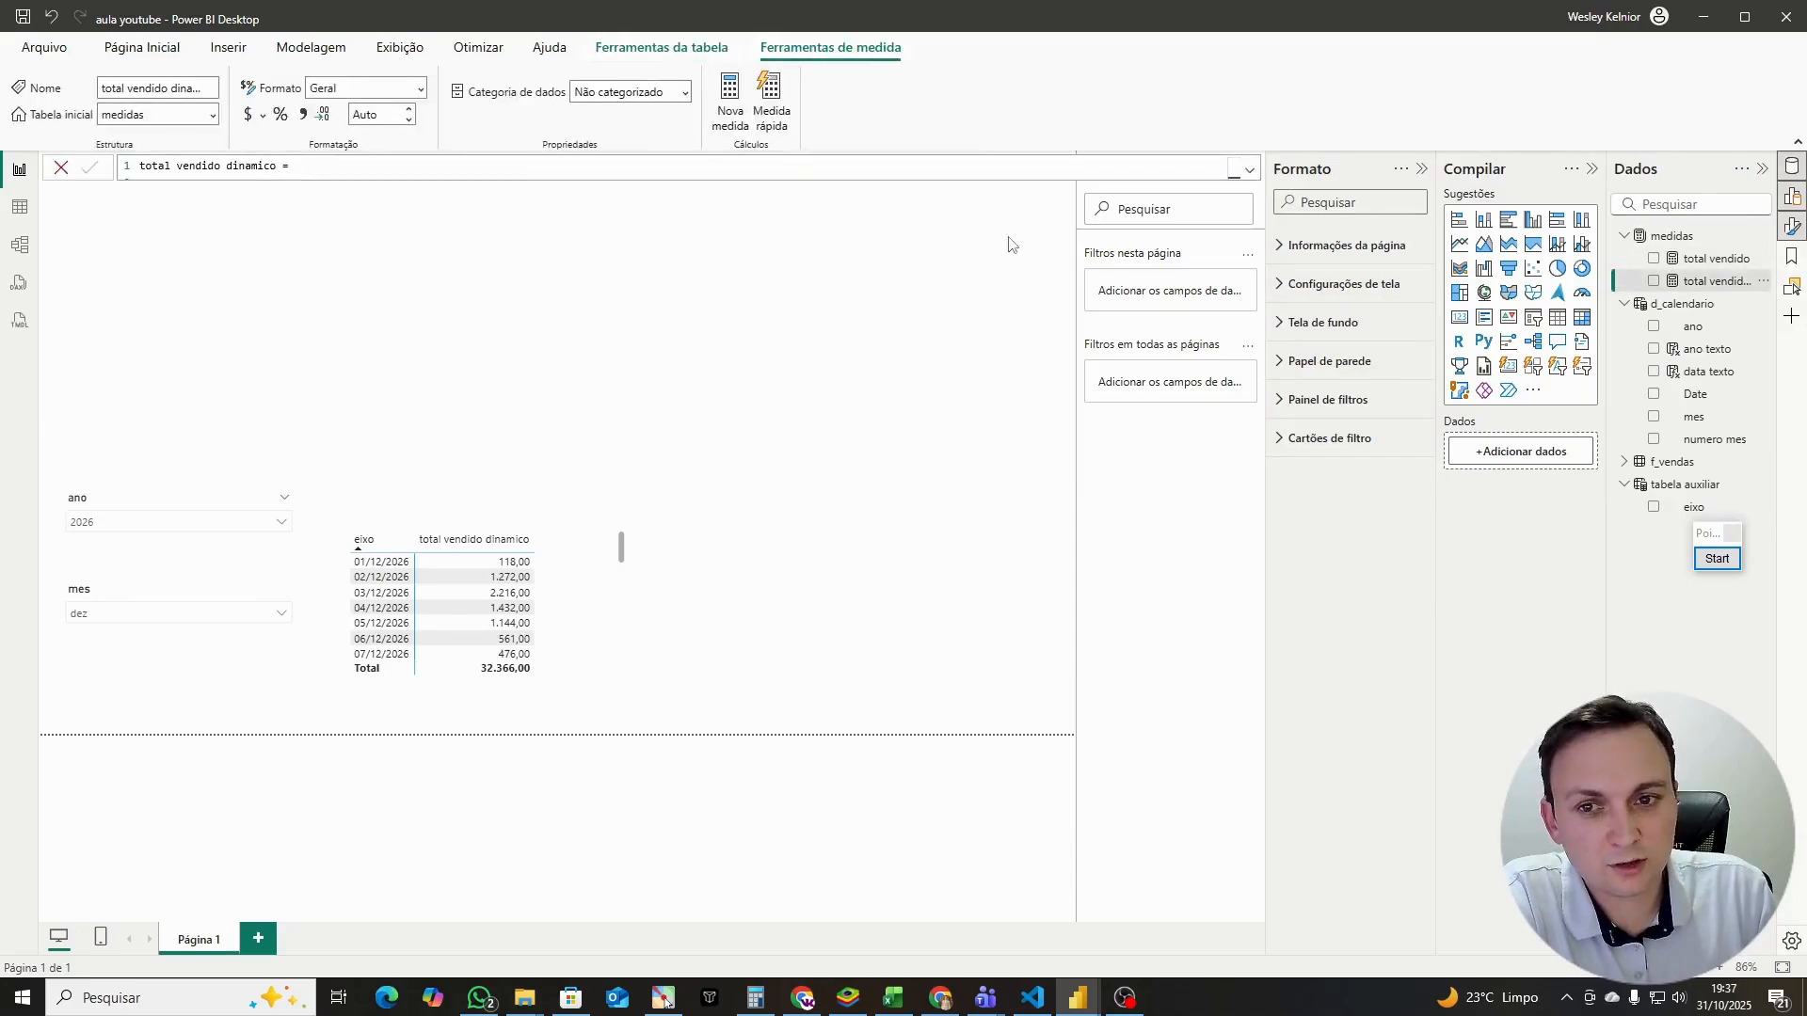
{"action": "left_click", "coordinate": [1249, 171]}
{"action": "left_click_drag", "start_coordinate": [230, 536], "coordinate": [100, 540]}
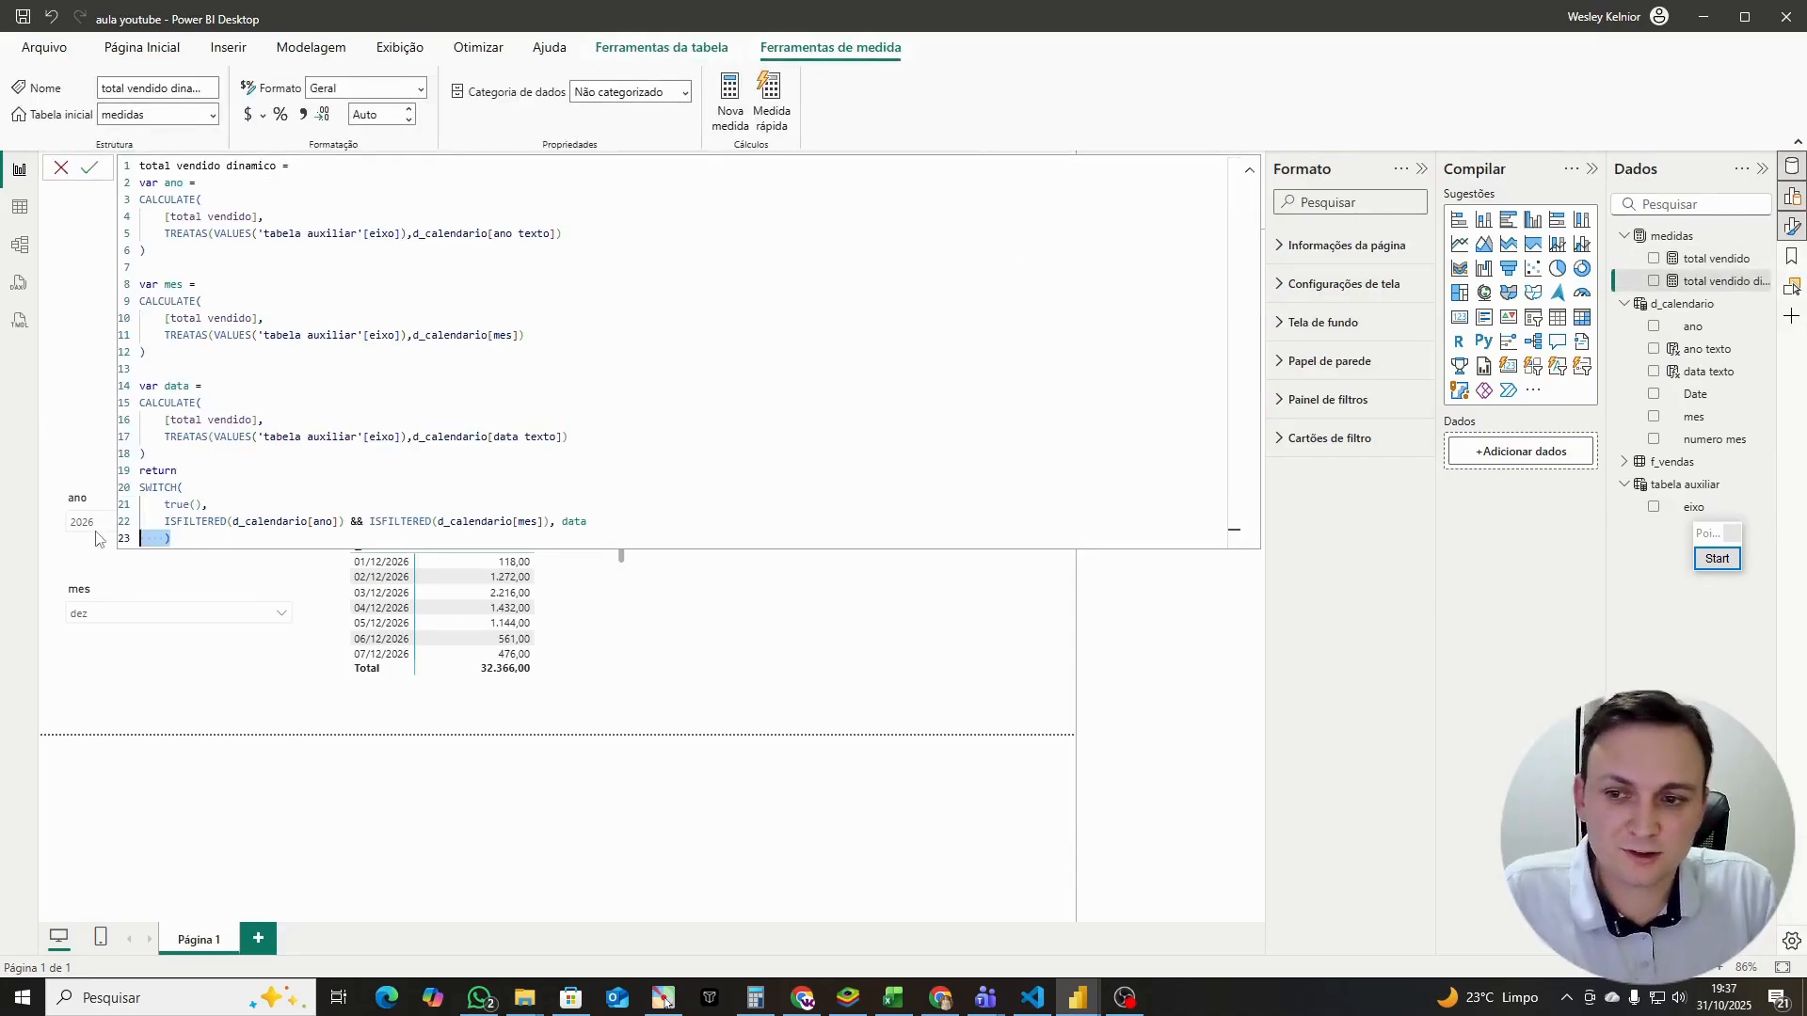
{"action": "key", "text": "BackSpace"}
{"action": "key", "text": "BackSpace"}
{"action": "type", "text": ","}
{"action": "key", "text": "shift+Return"}
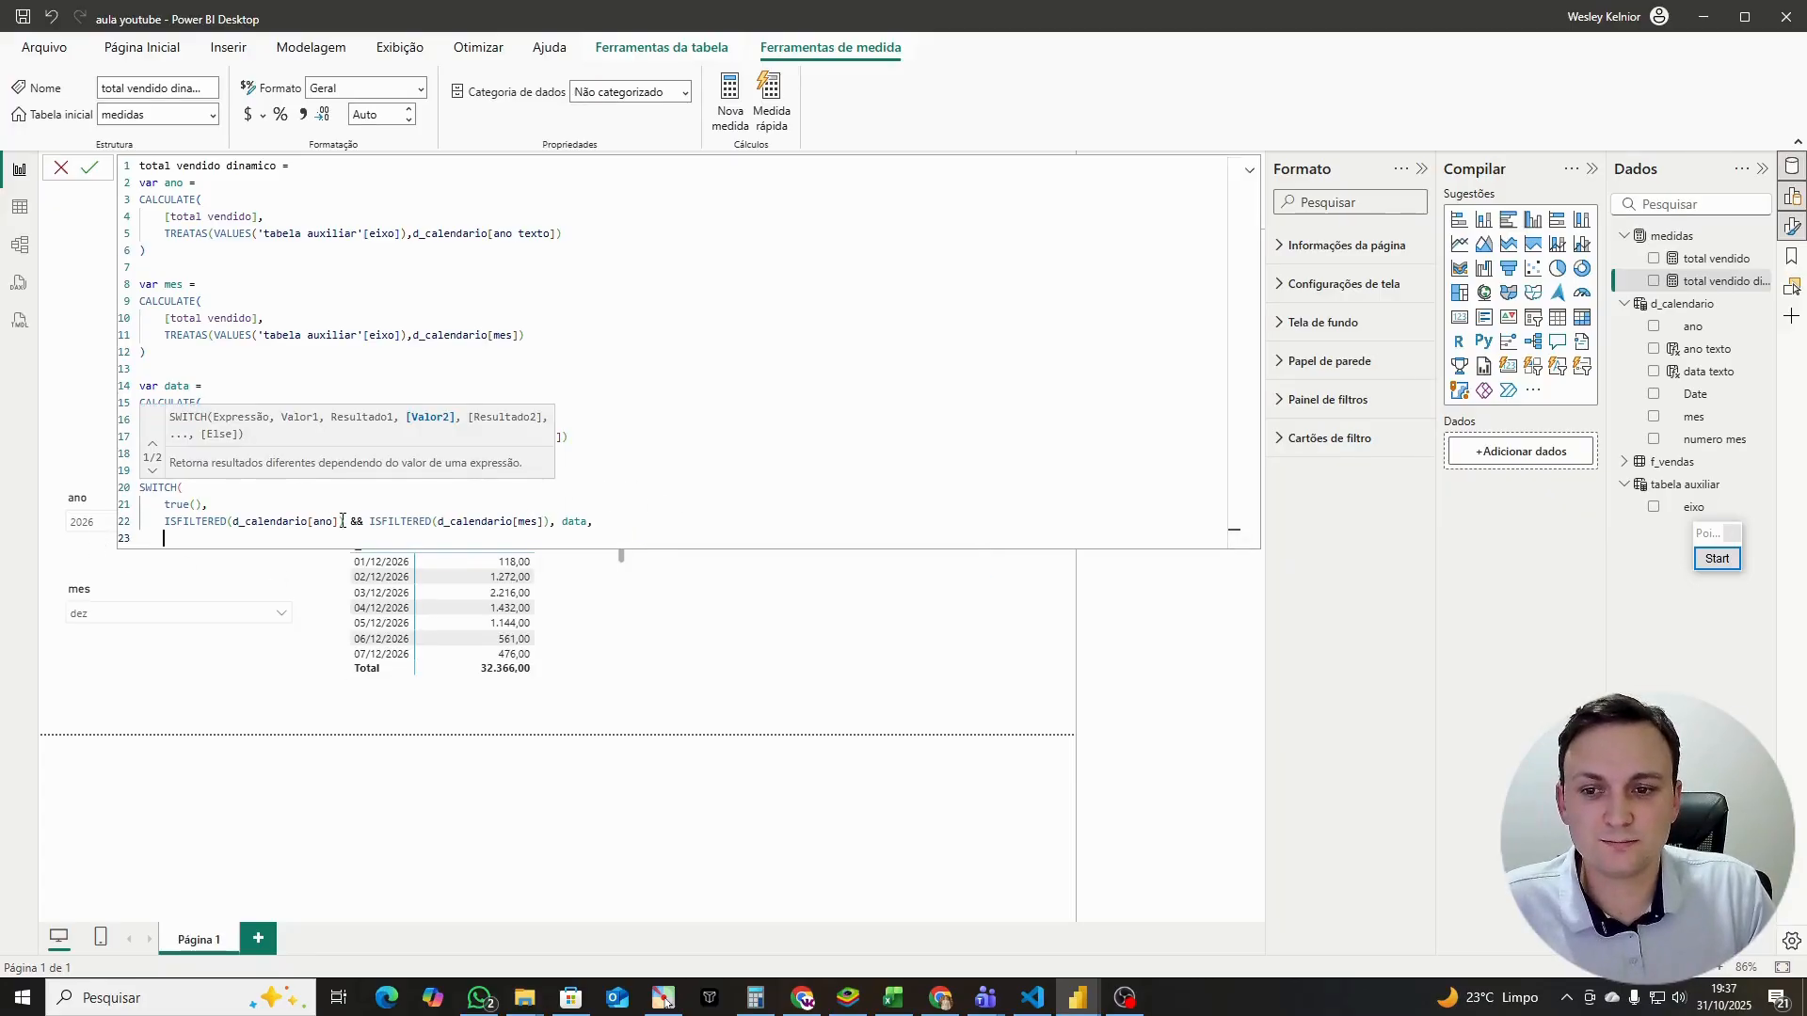
Step: Add the second SWITCH condition by copying ISFILTERED(d_calendario[ano]), returning the mes variable, followed by a comma and a new line
{"action": "left_click_drag", "start_coordinate": [342, 520], "coordinate": [158, 520]}
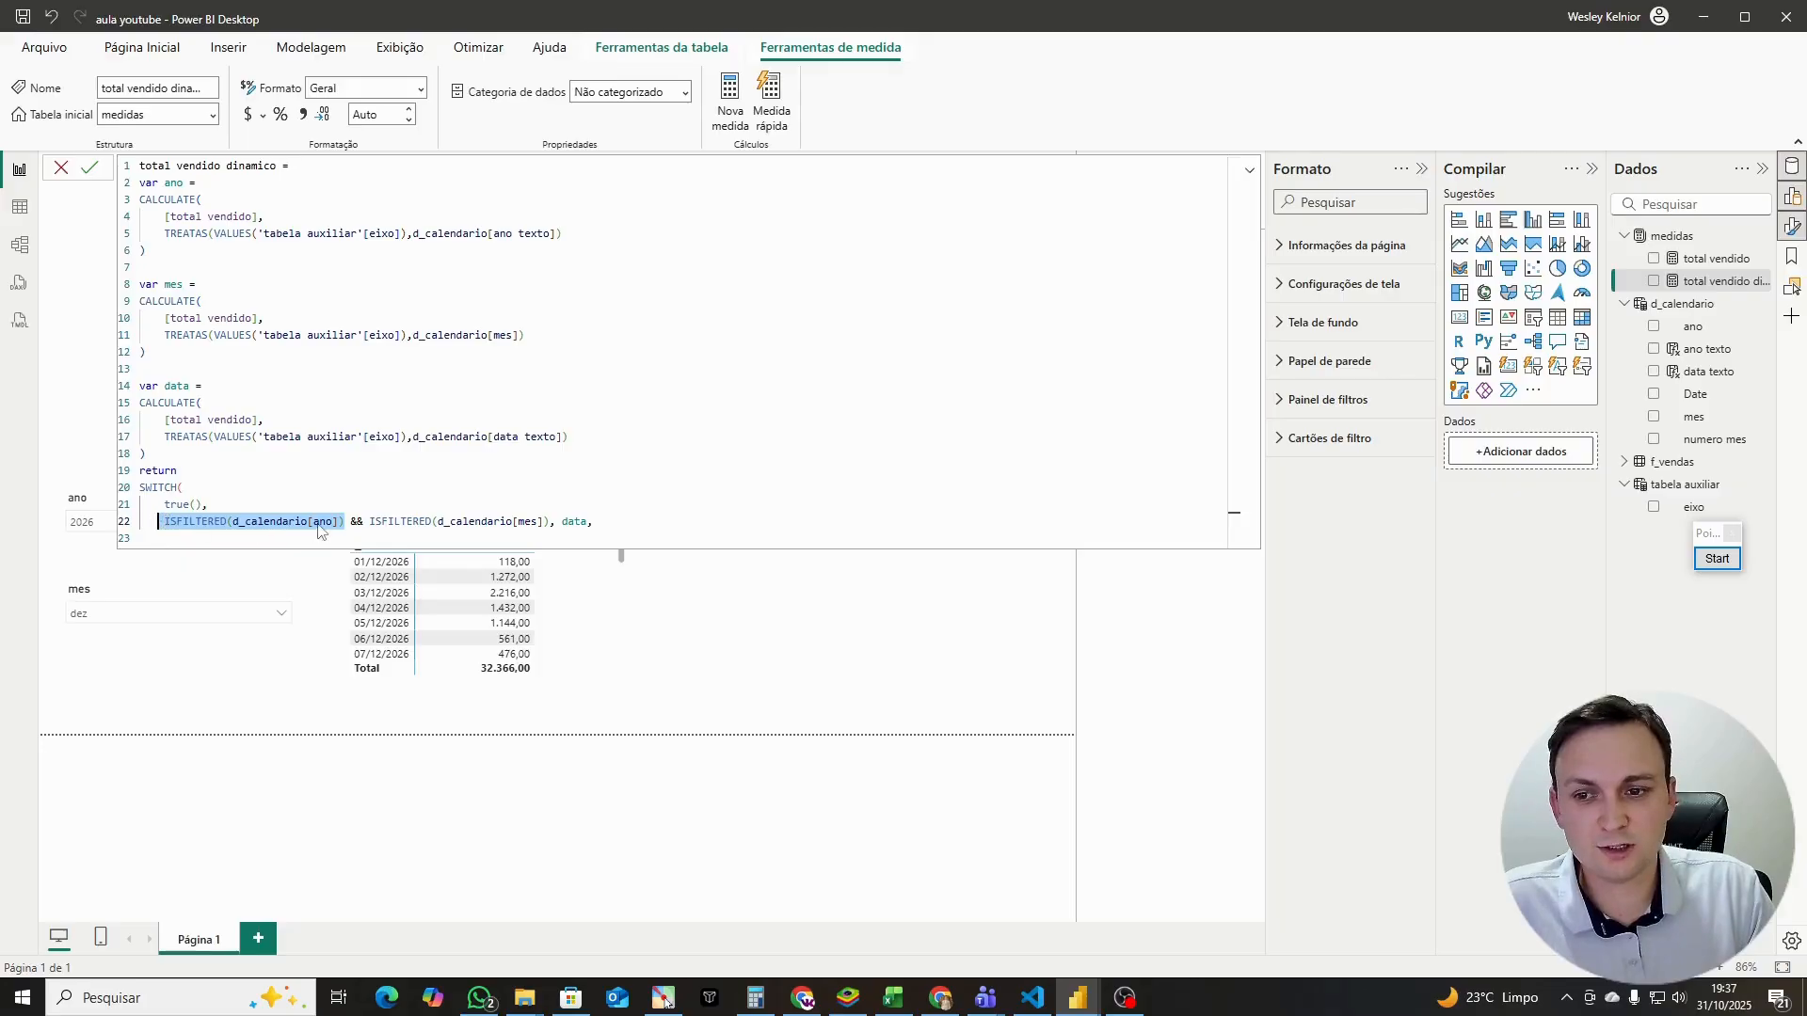
{"action": "left_click_drag", "start_coordinate": [345, 520], "coordinate": [164, 520]}
{"action": "key", "text": "ctrl+c"}
{"action": "left_click", "coordinate": [172, 536]}
{"action": "key", "text": "ctrl+v"}
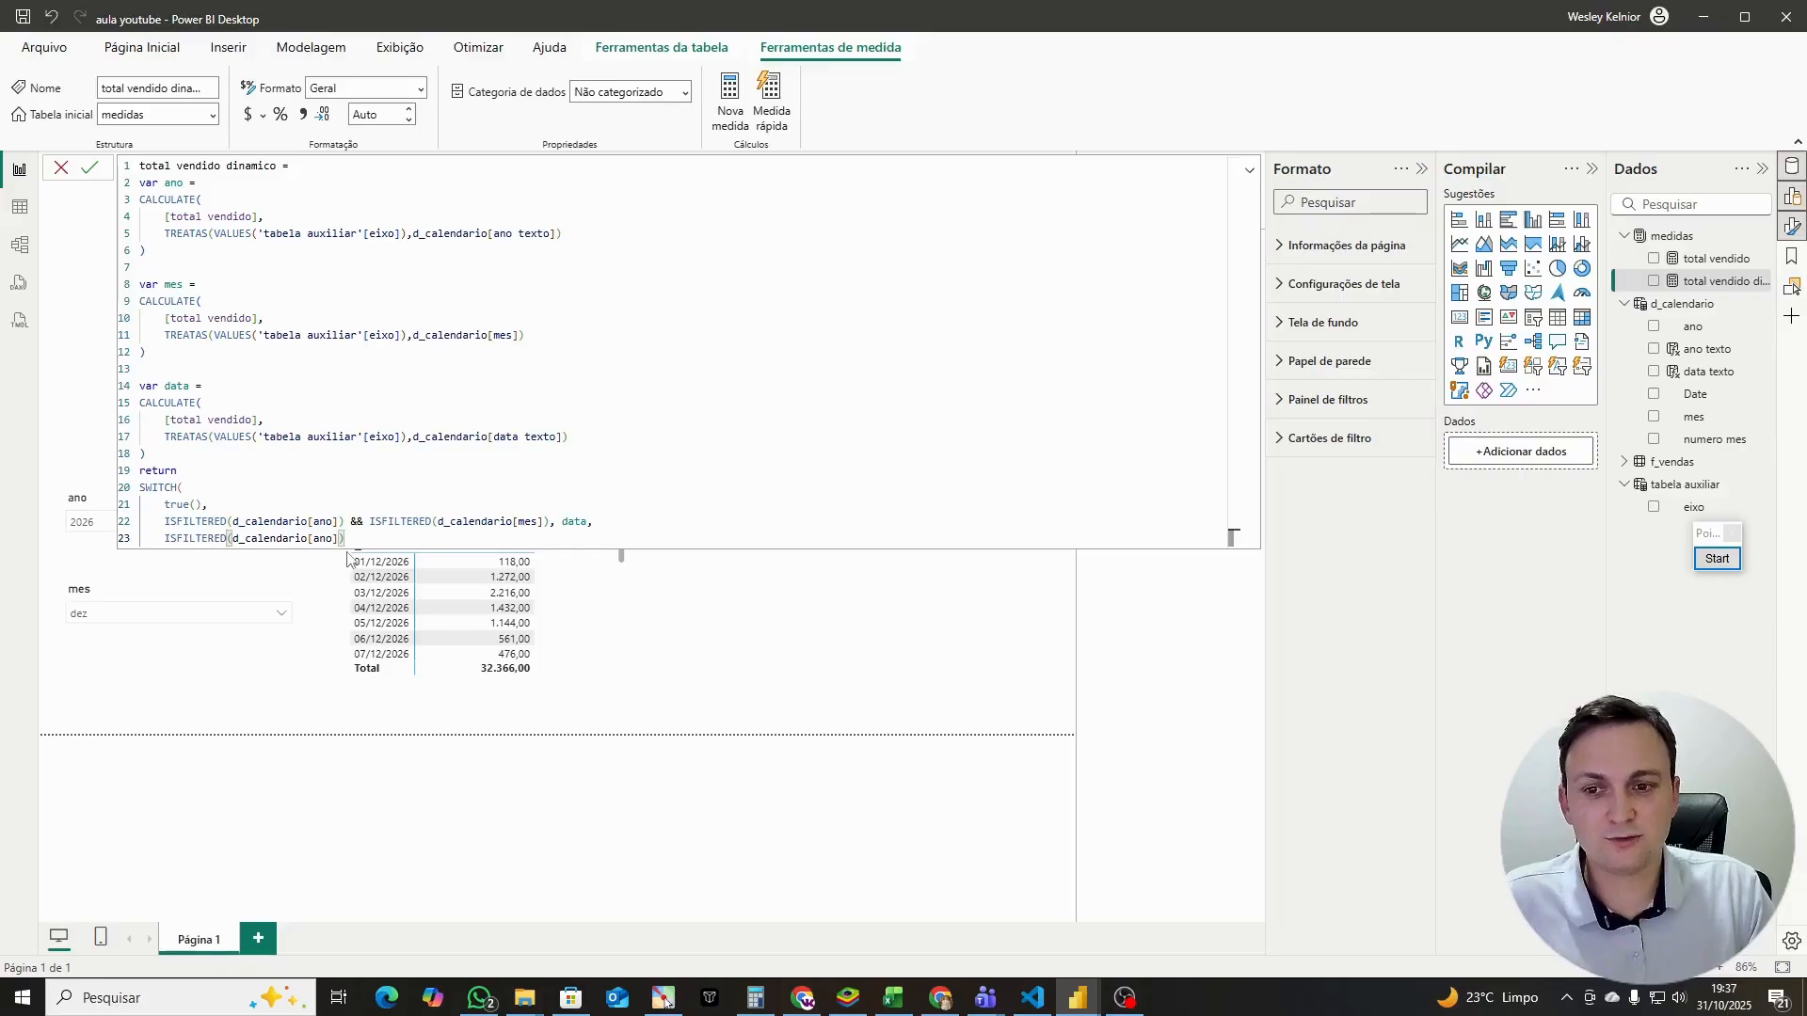
{"action": "type", "text": ", mes"}
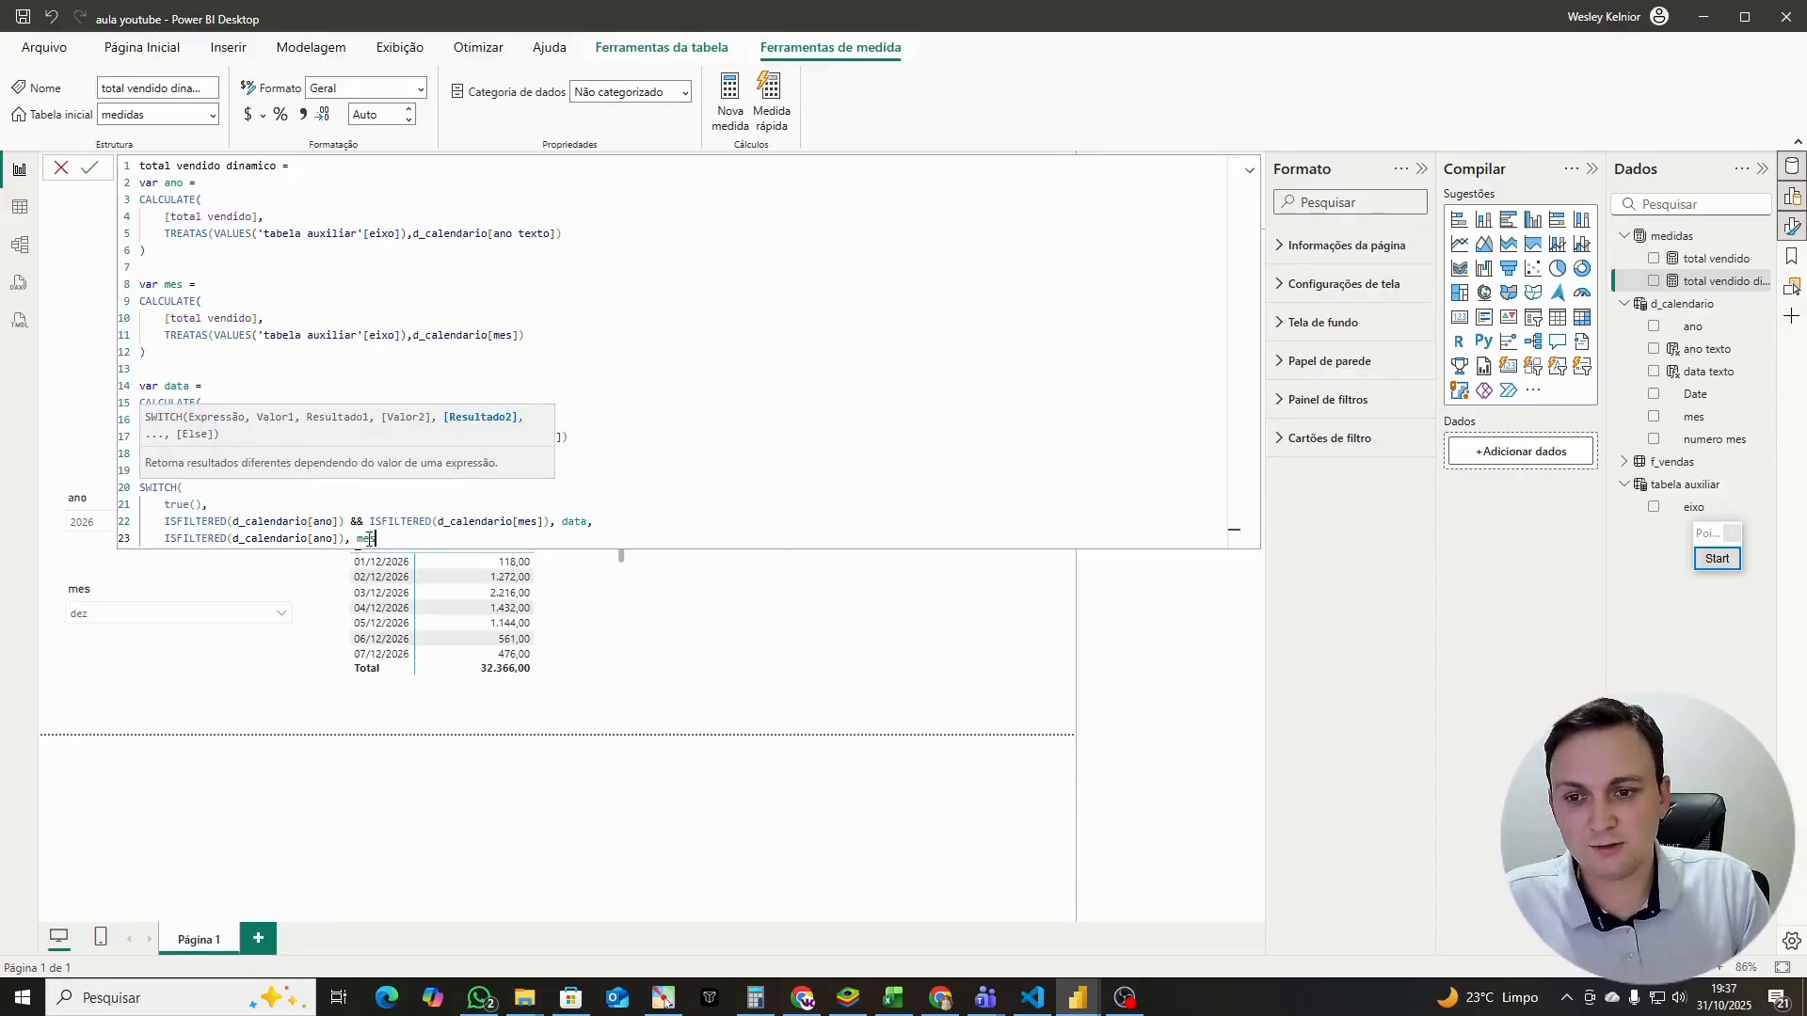
{"action": "double_click", "coordinate": [363, 539]}
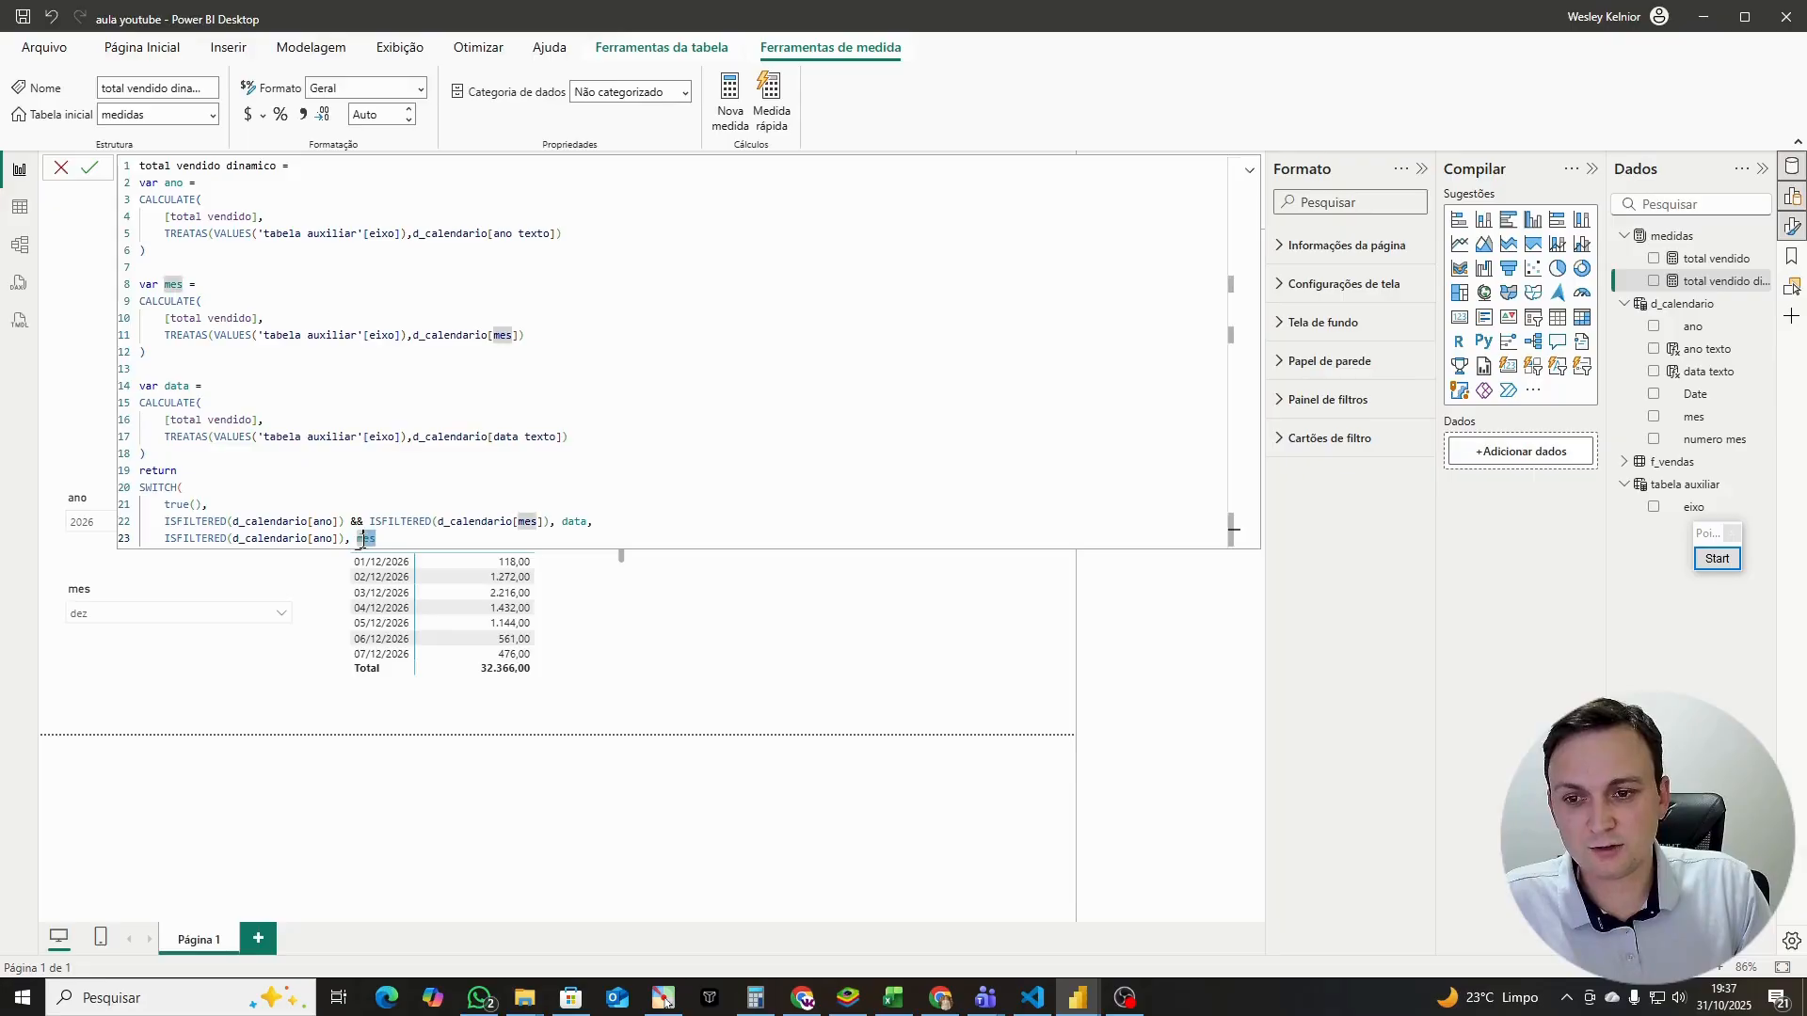
{"action": "left_click", "coordinate": [396, 543]}
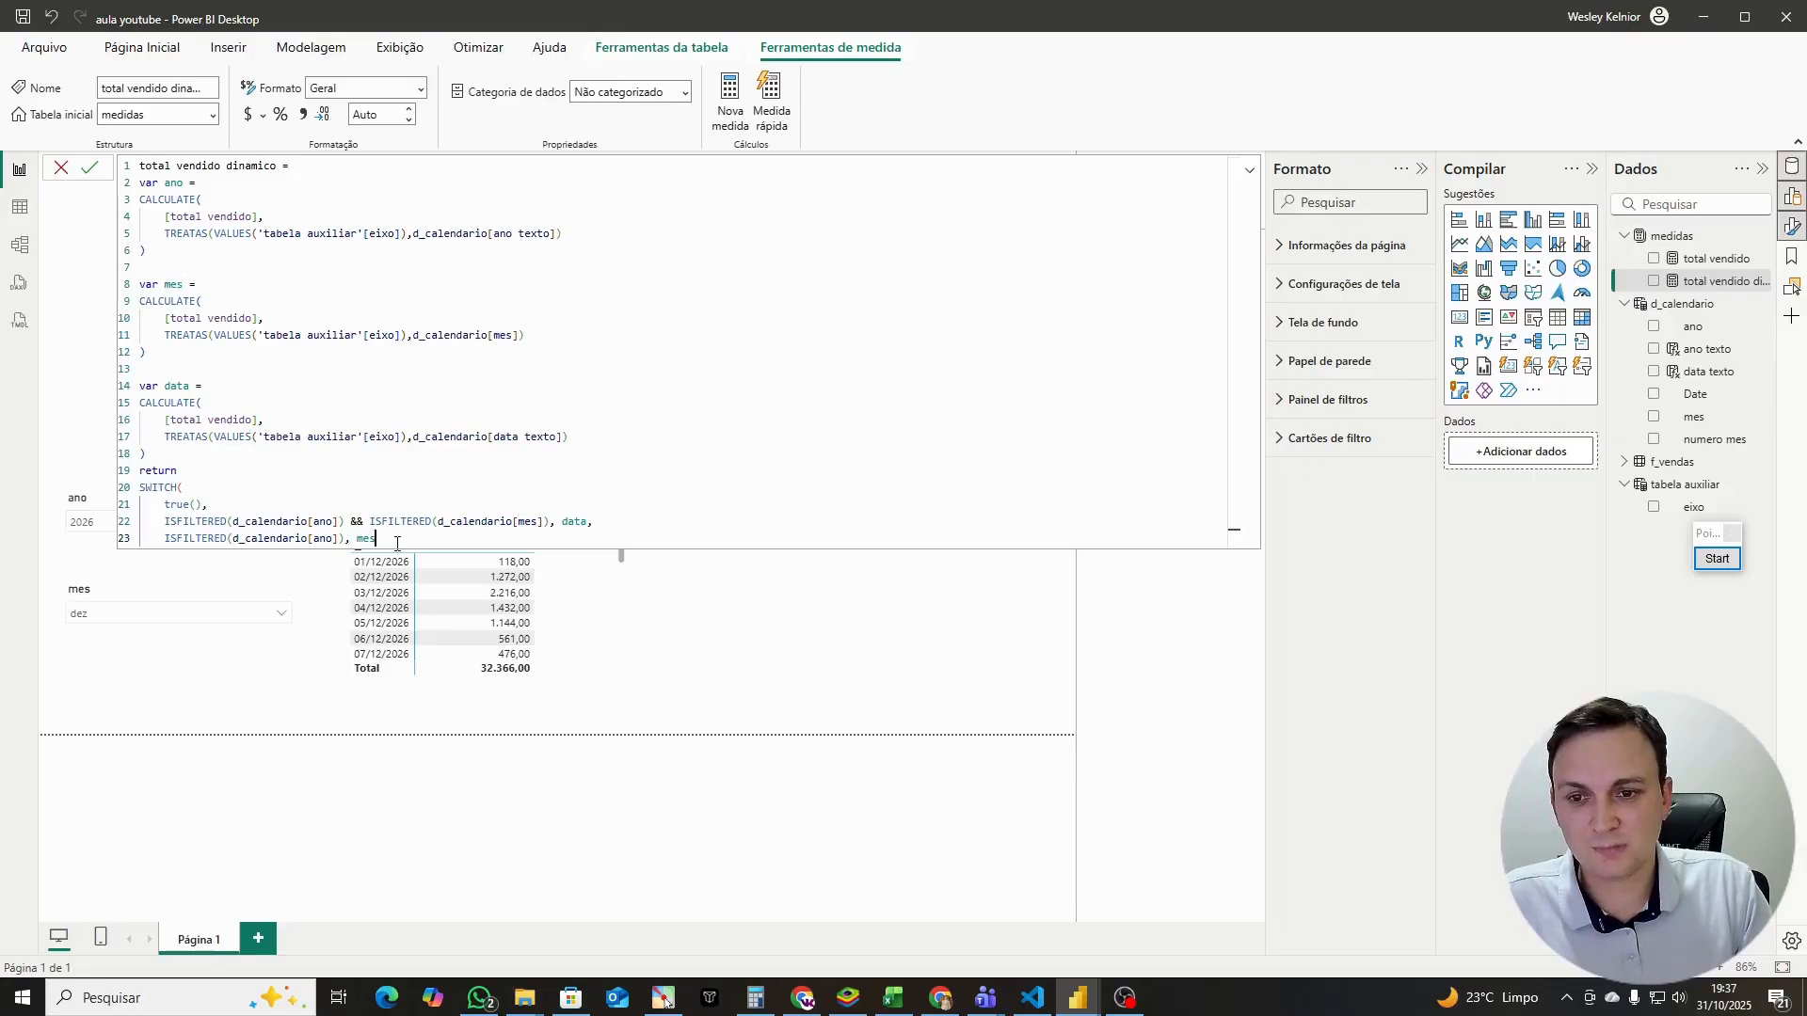
{"action": "type", "text": ","}
{"action": "key", "text": "shift+Return"}
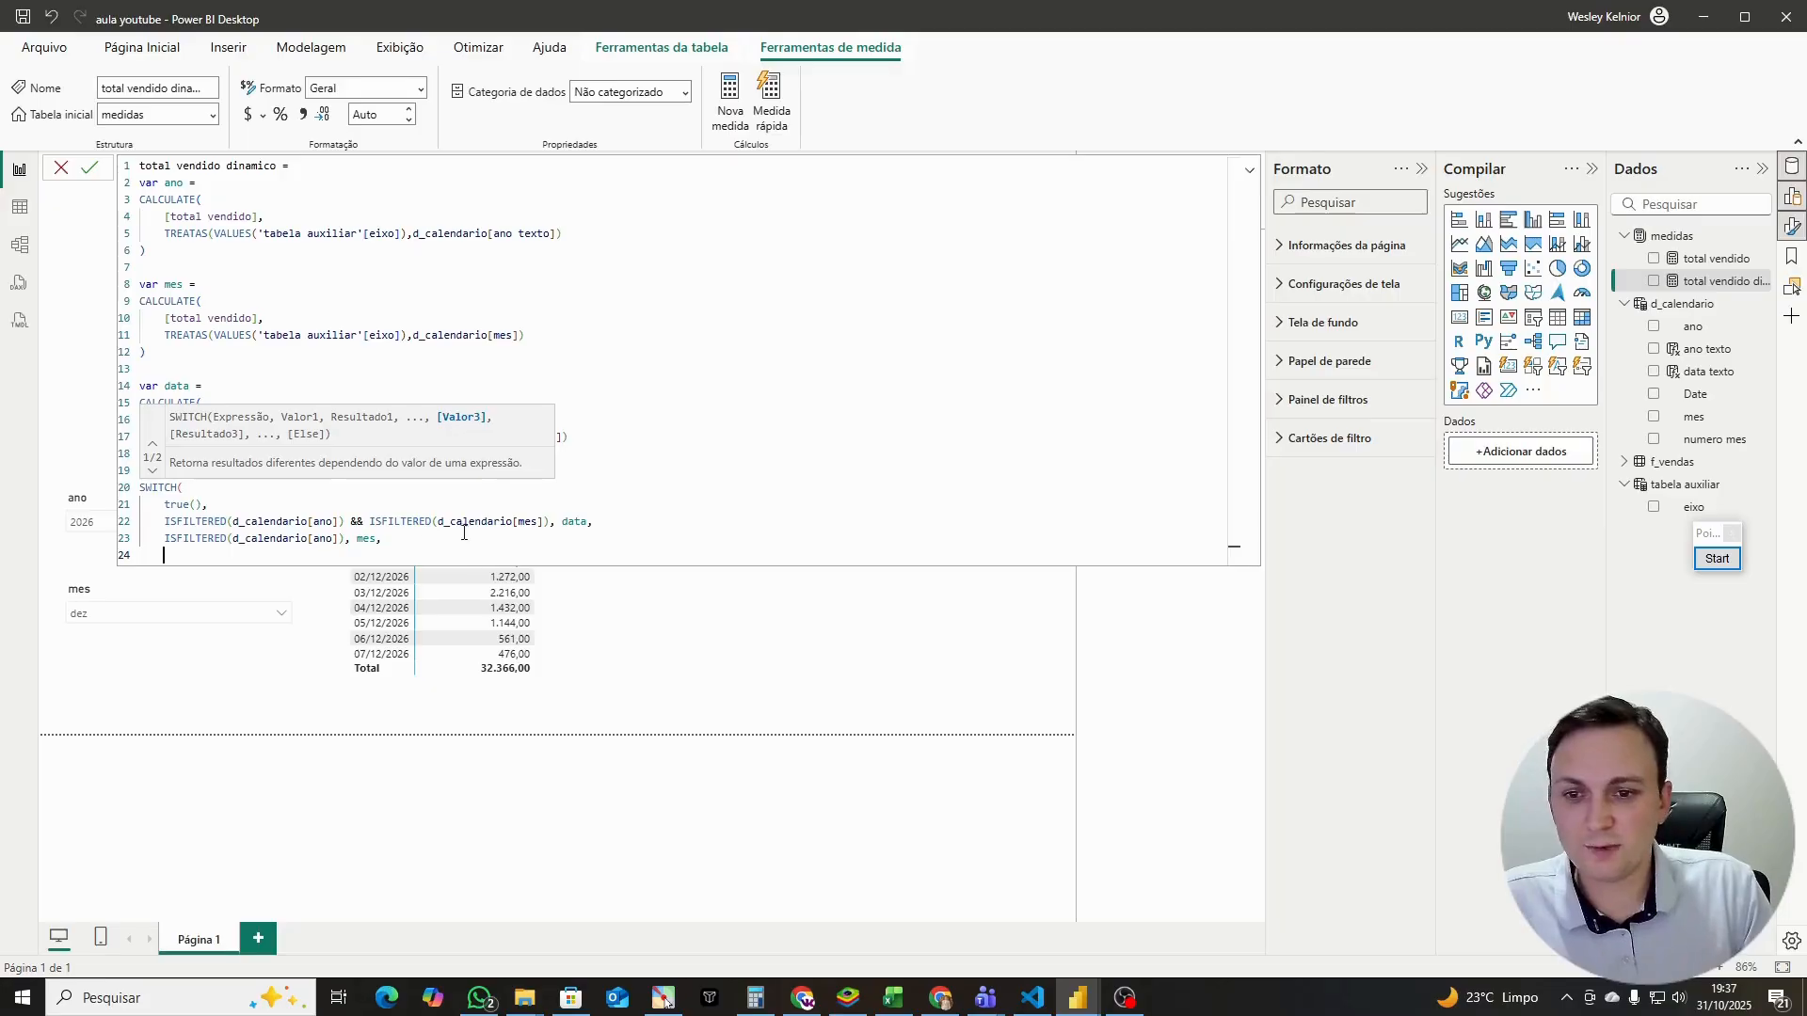
Step: Add the third SWITCH condition by copying ISFILTERED(d_calendario[mes]), returning the data variable, followed by a comma and a new line
{"action": "left_click_drag", "start_coordinate": [548, 520], "coordinate": [375, 526]}
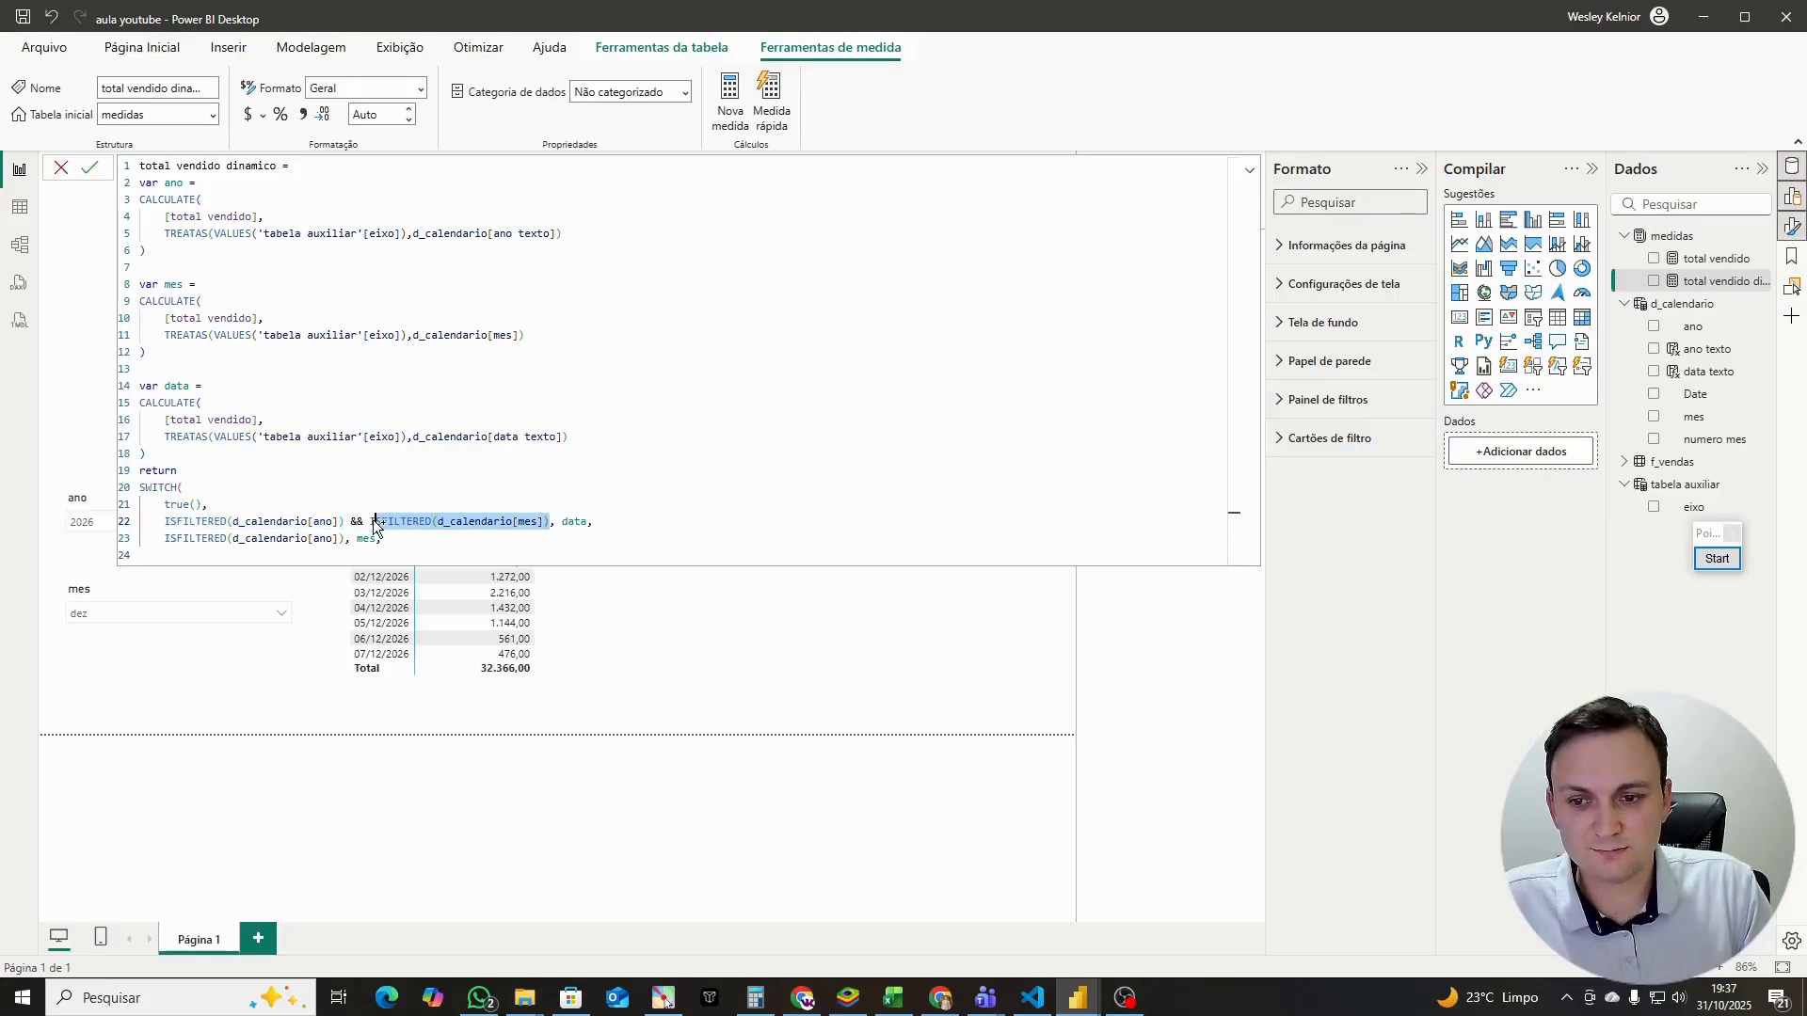
{"action": "key", "text": "ctrl+c"}
{"action": "left_click", "coordinate": [212, 557]}
{"action": "key", "text": "ctrl+v"}
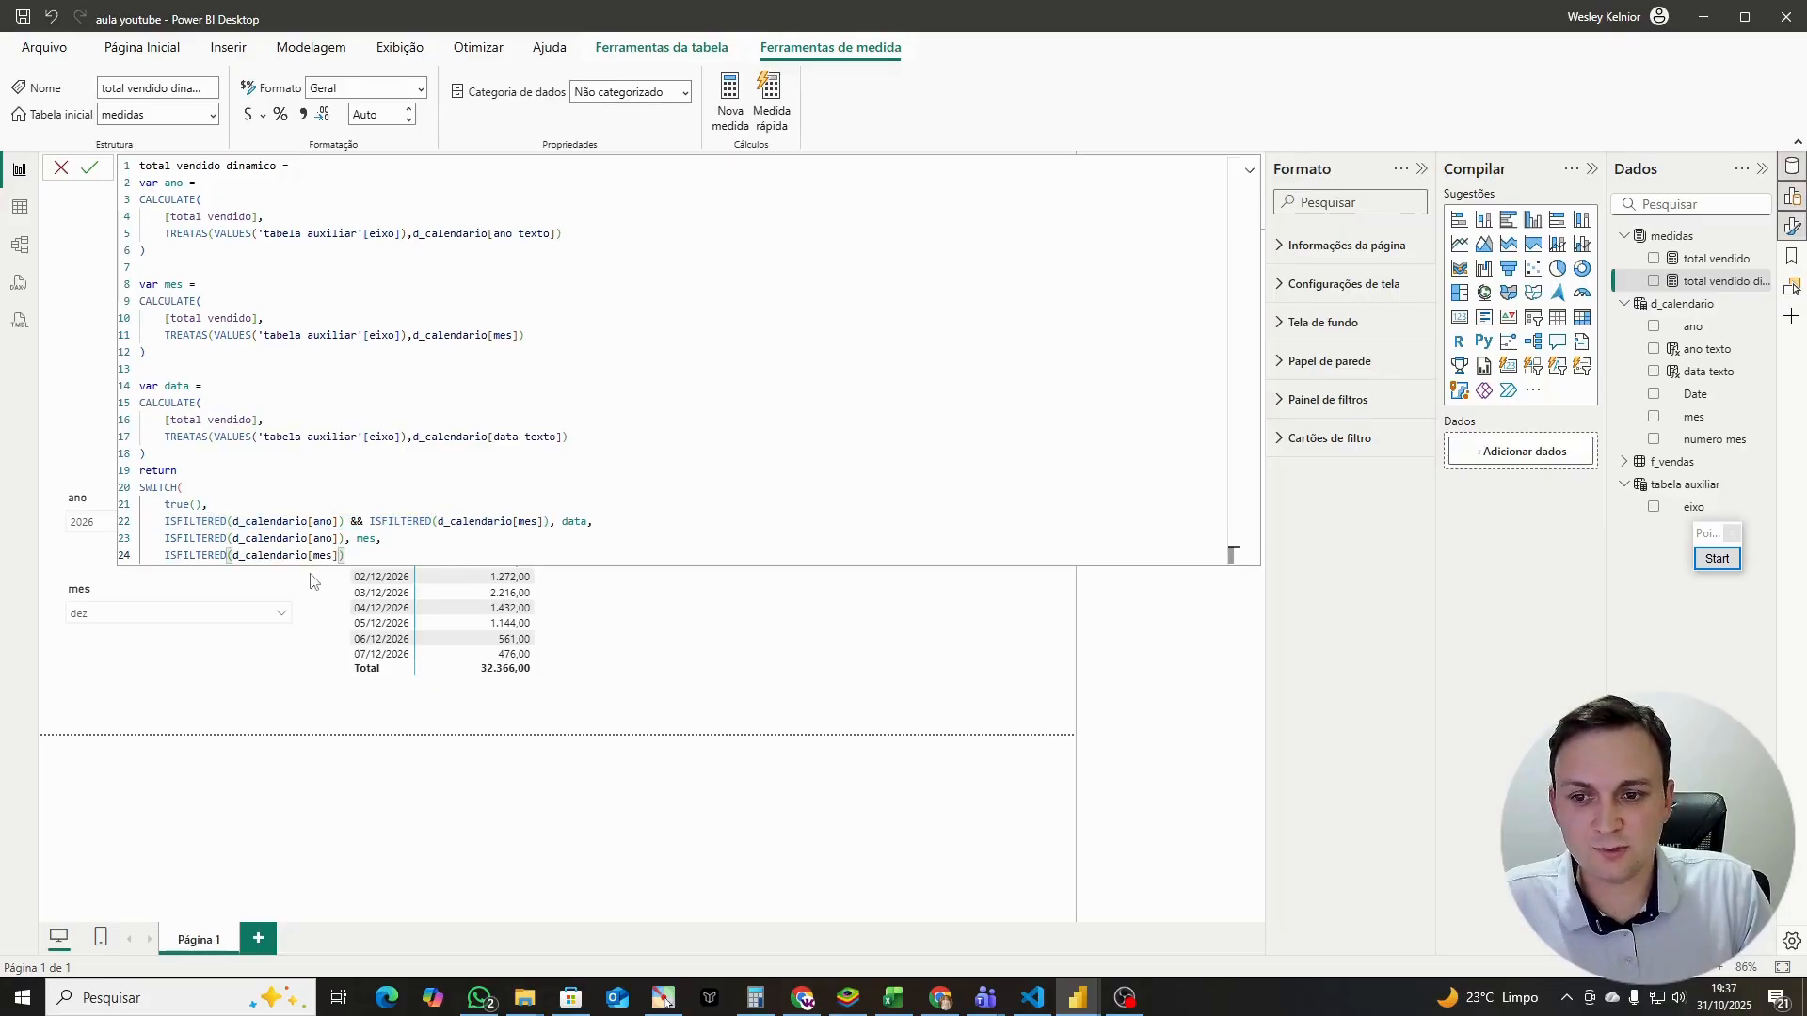
{"action": "type", "text": ",data"}
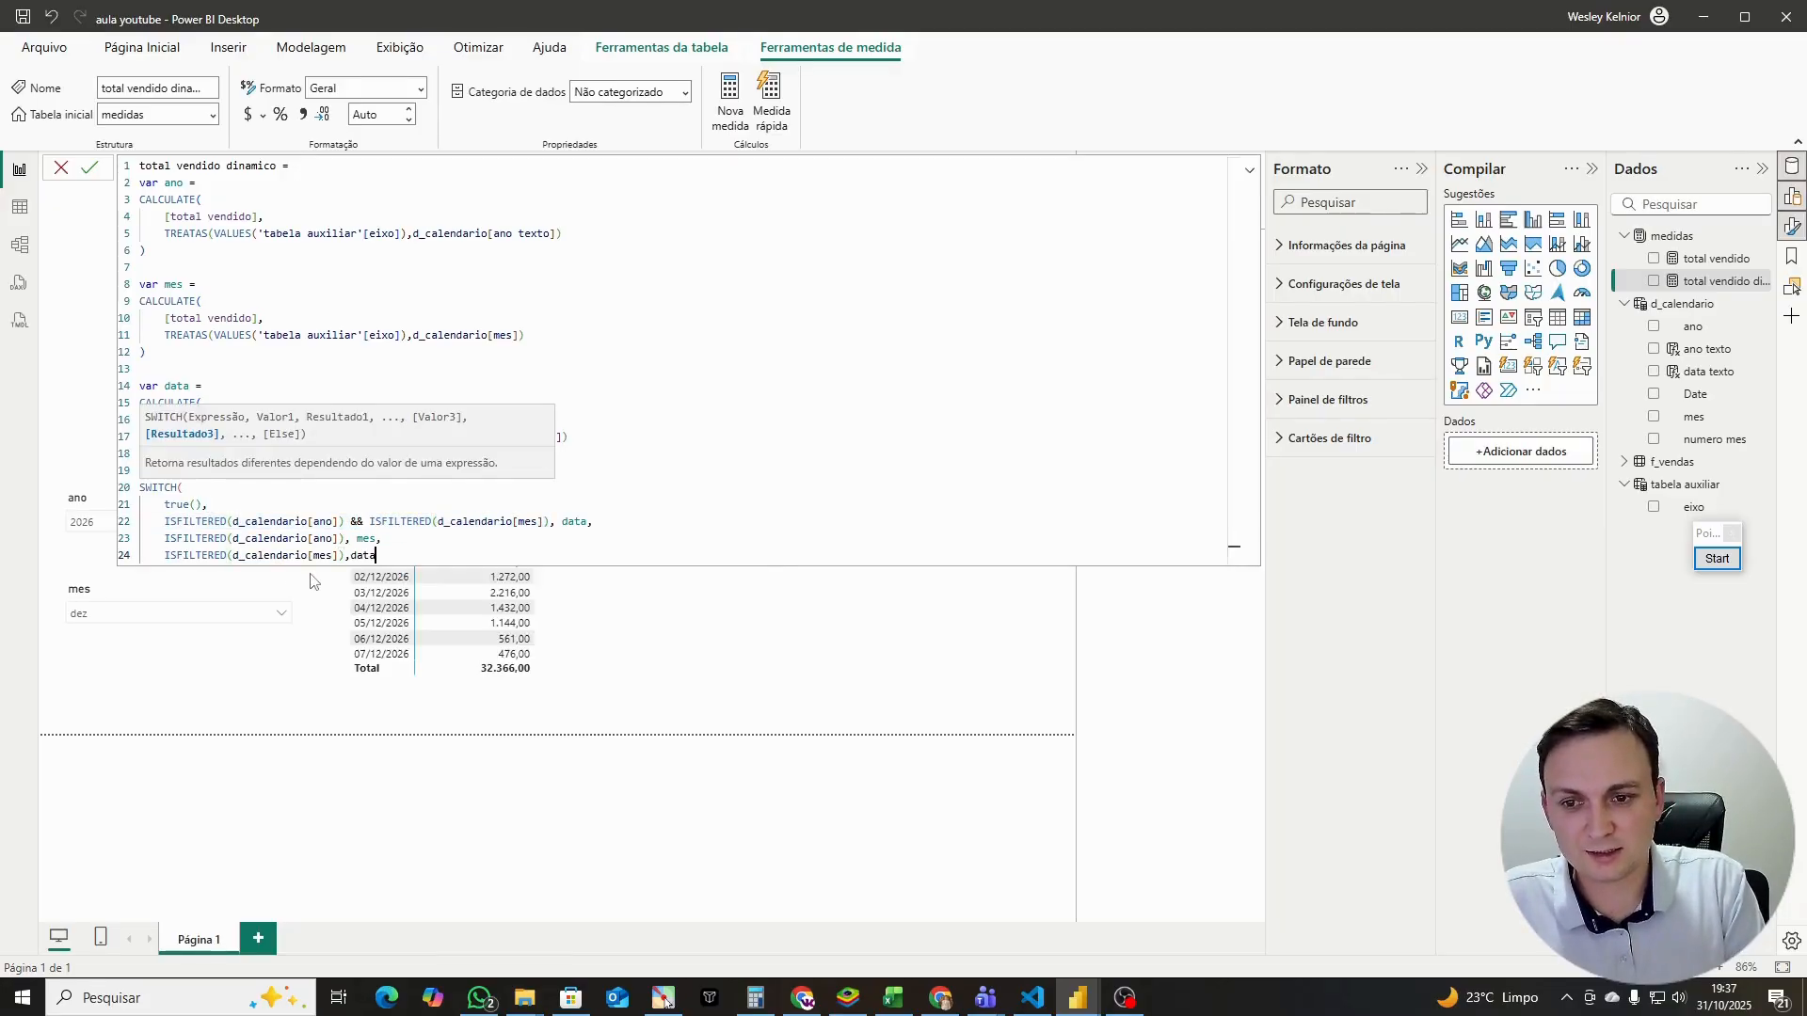
{"action": "type", "text": ","}
{"action": "key", "text": "shift+Return"}
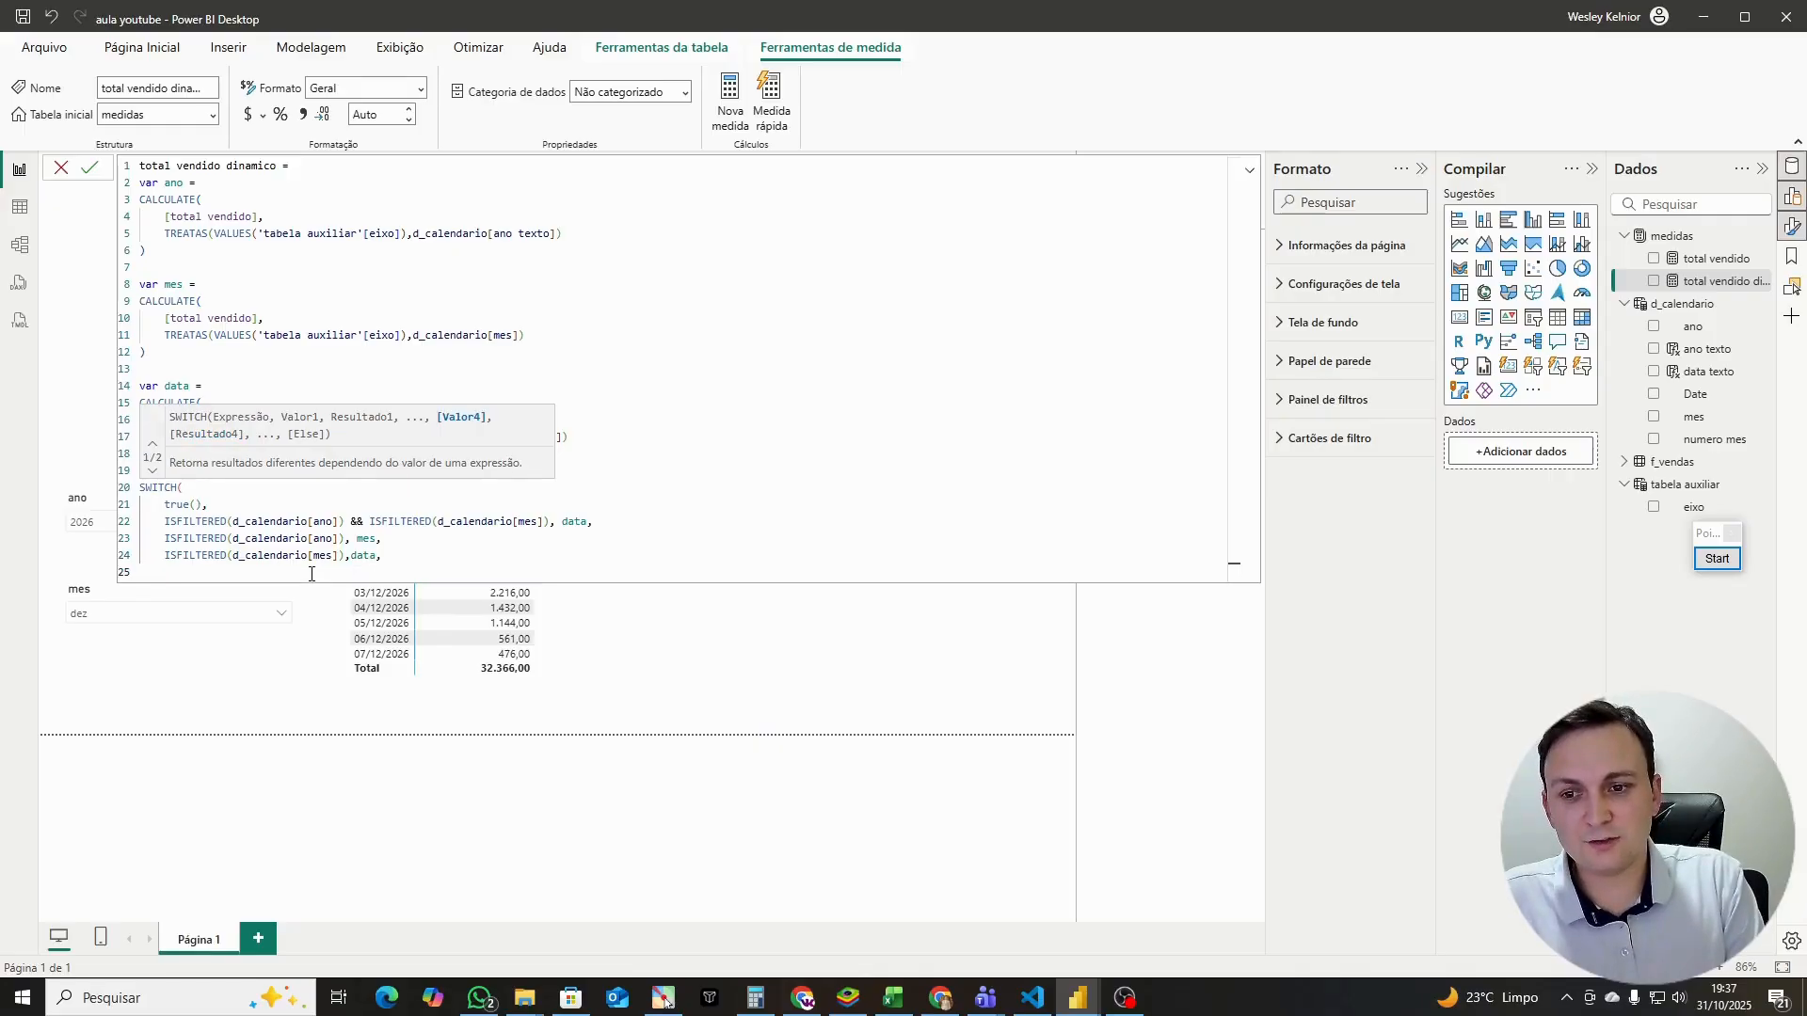
Step: Enter the ano variable as the SWITCH default result and close the function on a new line
{"action": "type", "text": "an"}
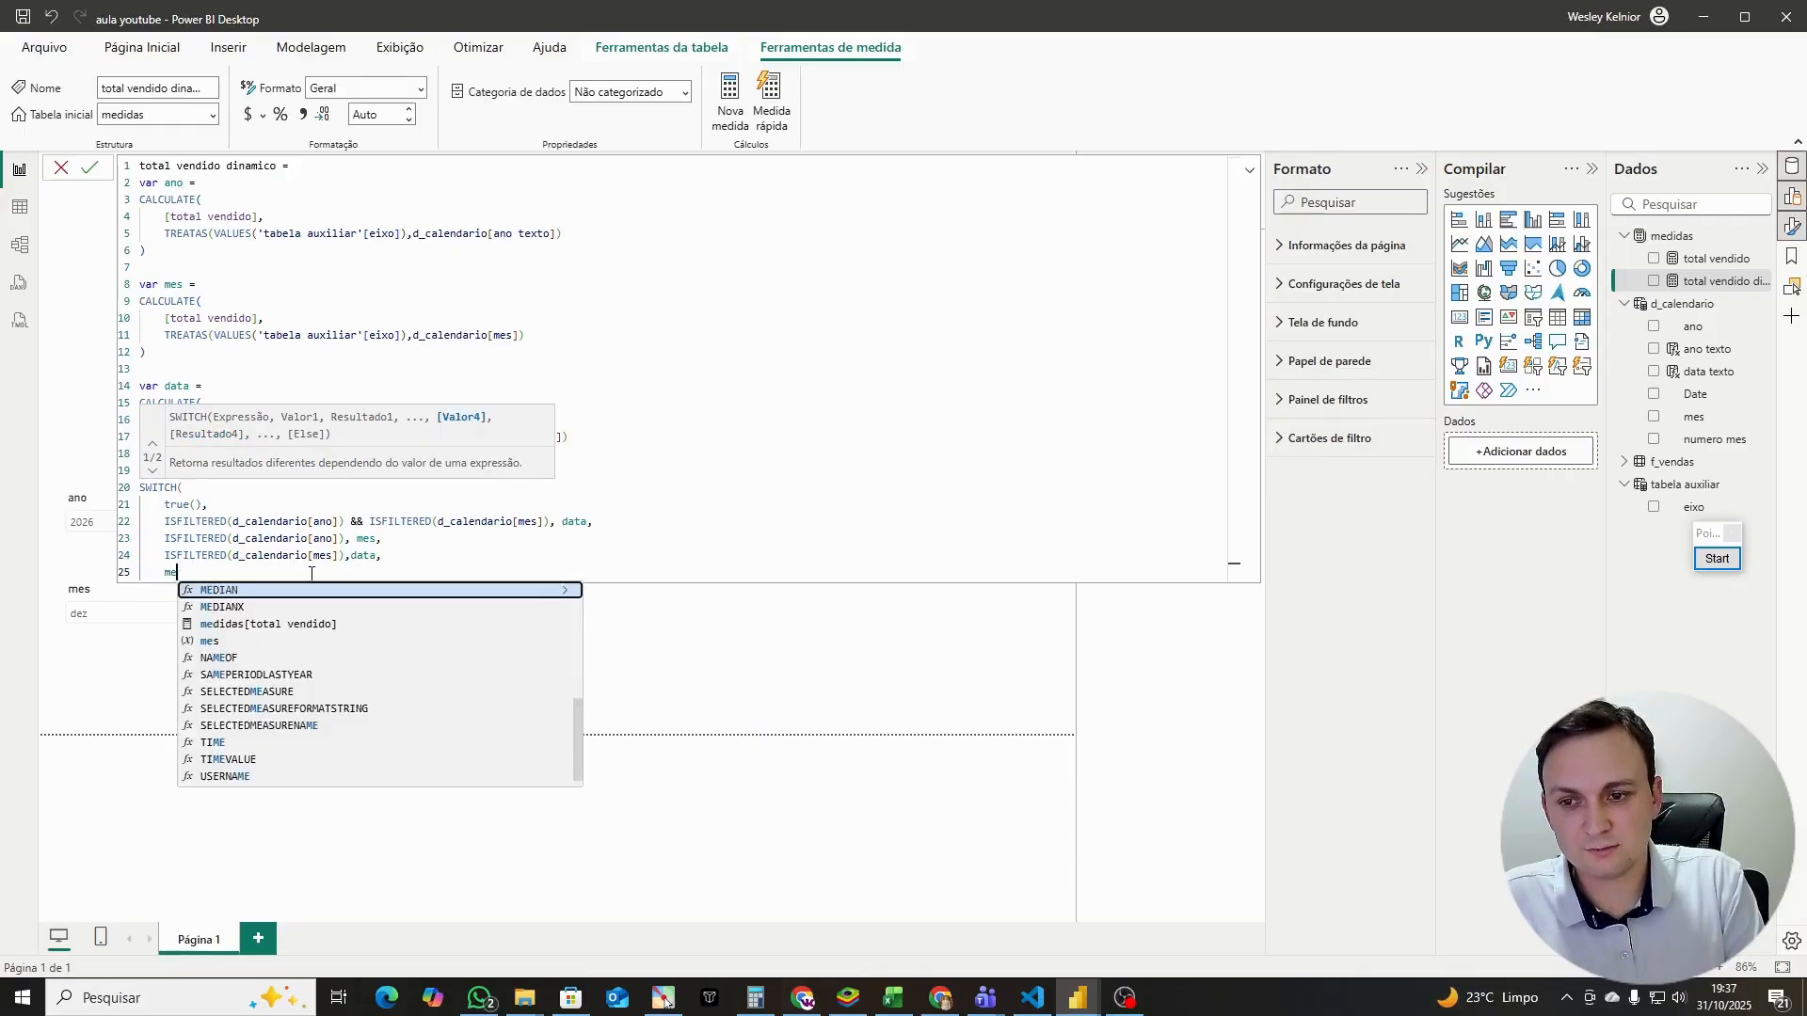
{"action": "type", "text": "o"}
{"action": "key", "text": "shift+Return"}
{"action": "type", "text": ")"}
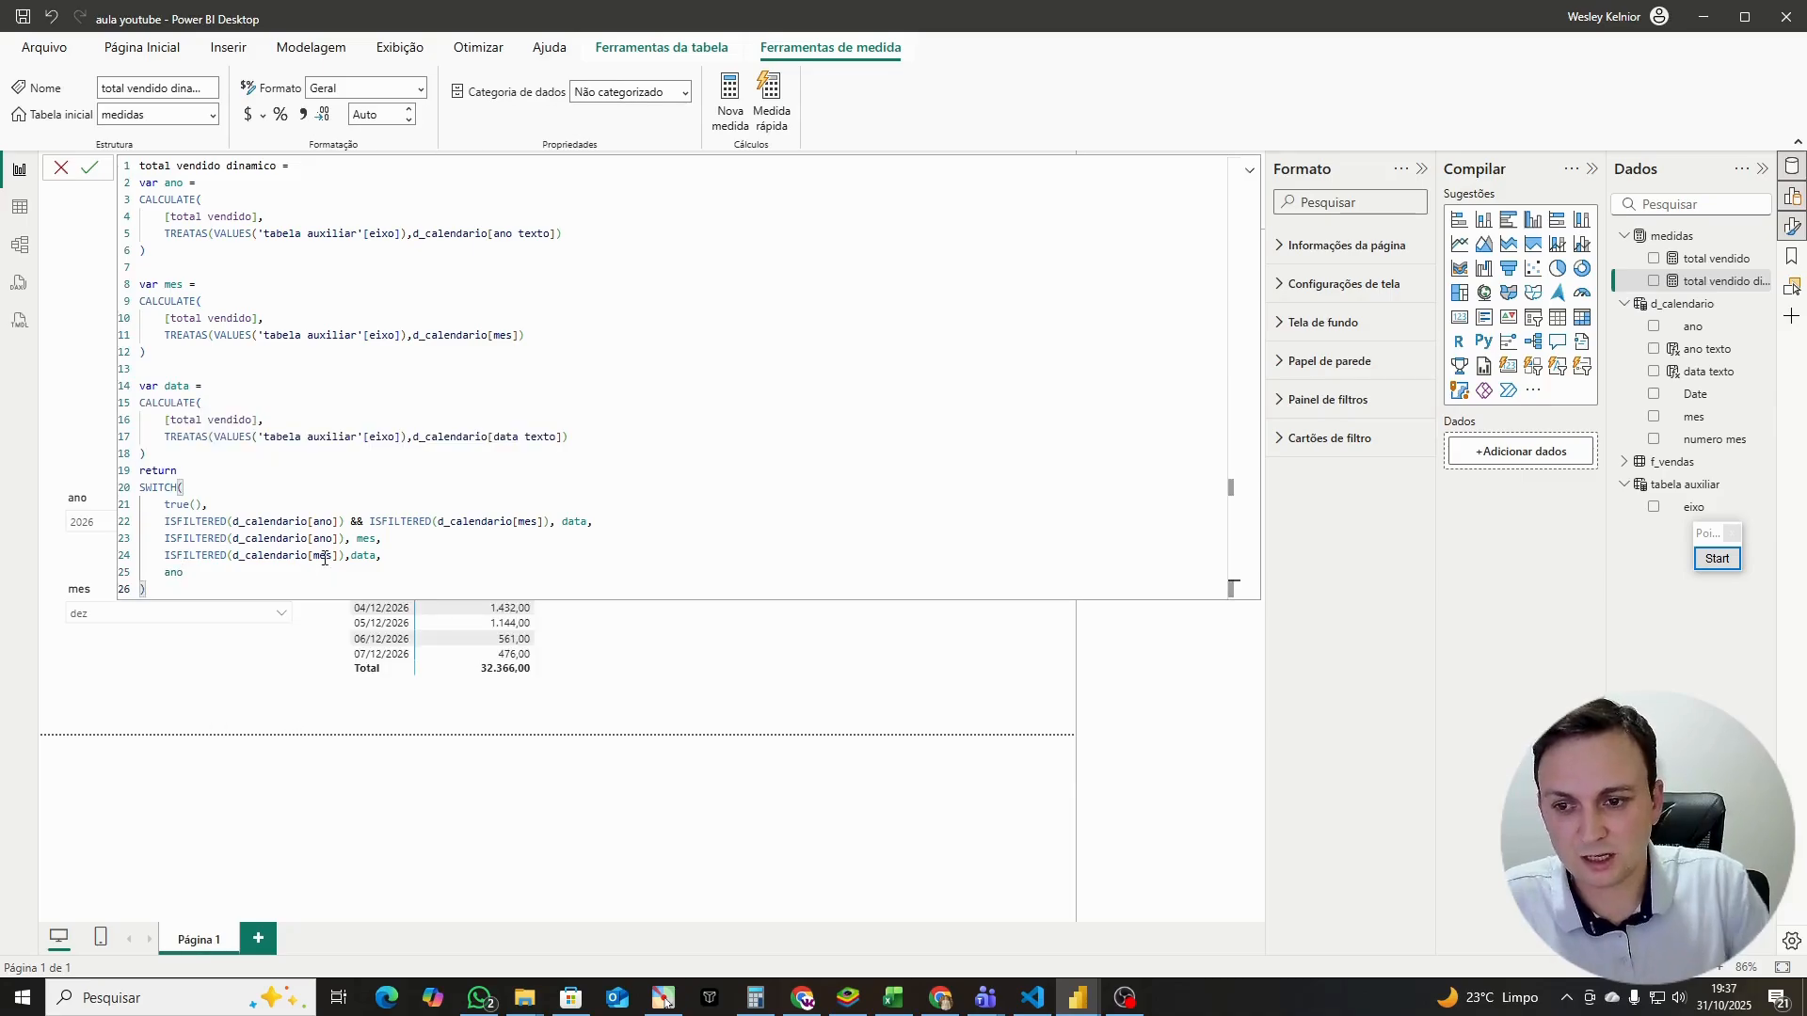
Step: Mark the SWITCH conditions and their results with temporary underlines and arrows, and exit the annotation mode
{"action": "left_click", "coordinate": [1718, 558]}
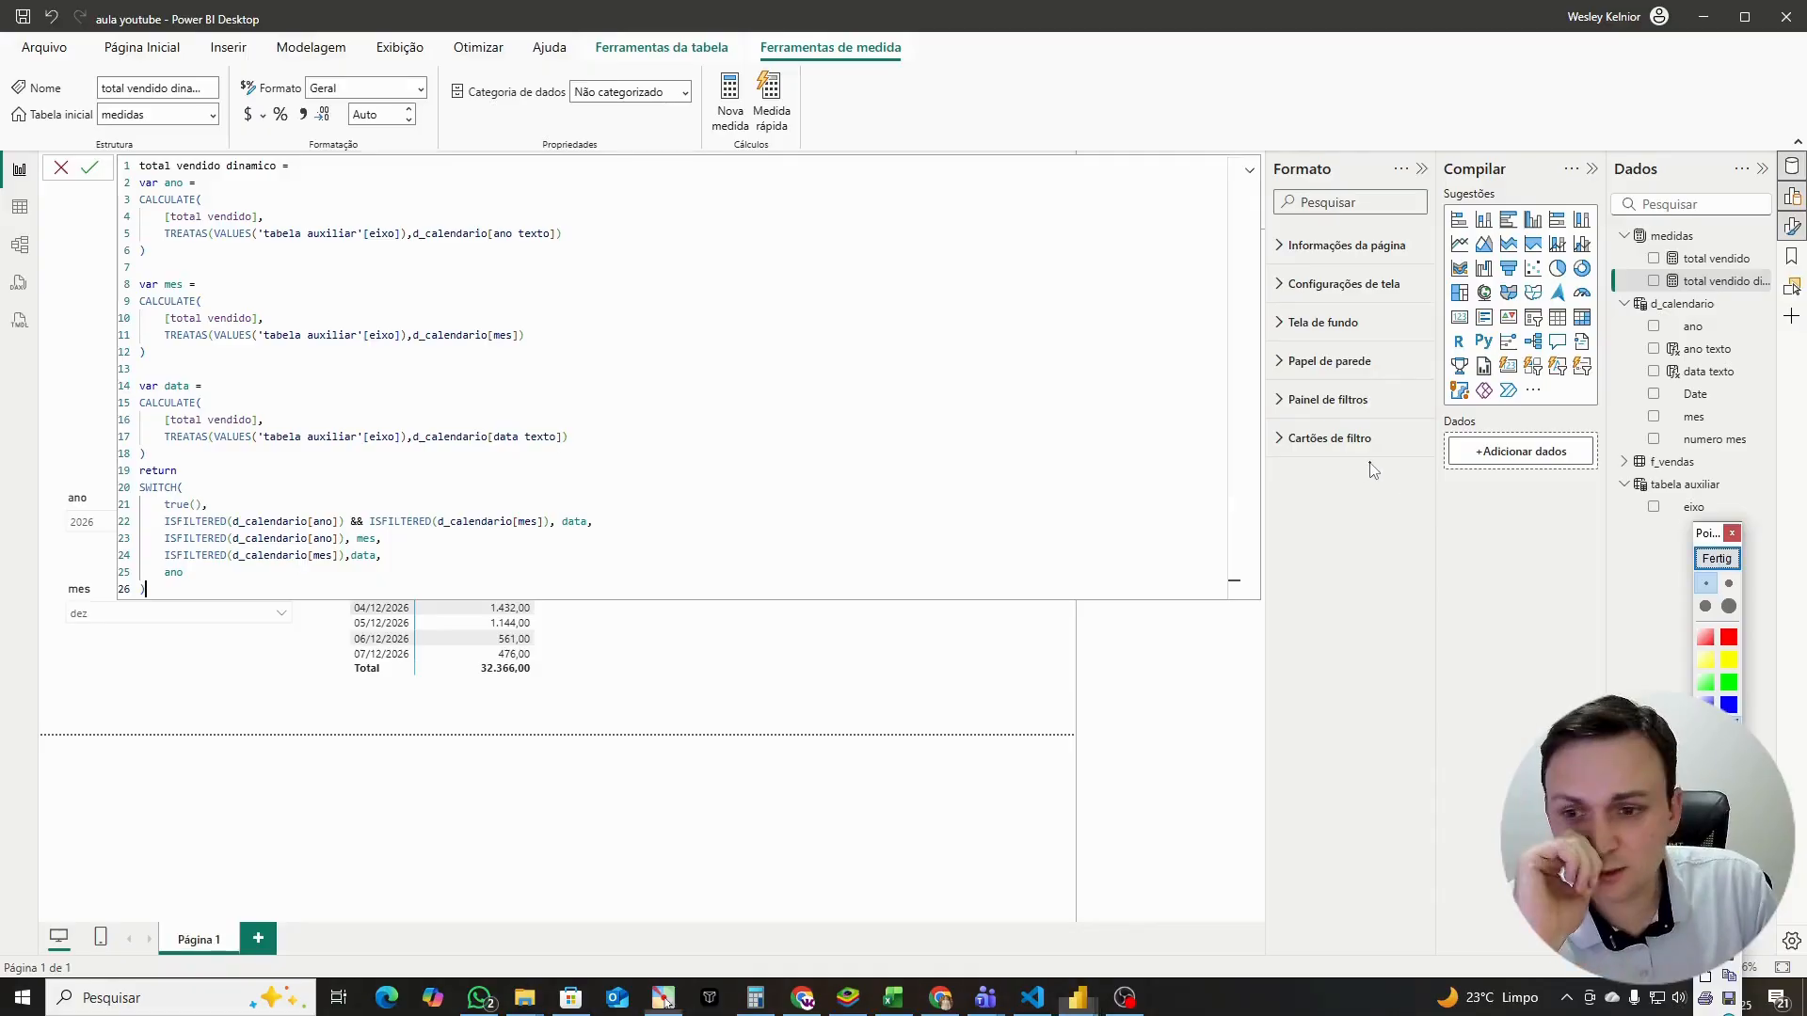
{"action": "left_click_drag", "start_coordinate": [284, 528], "coordinate": [329, 529]}
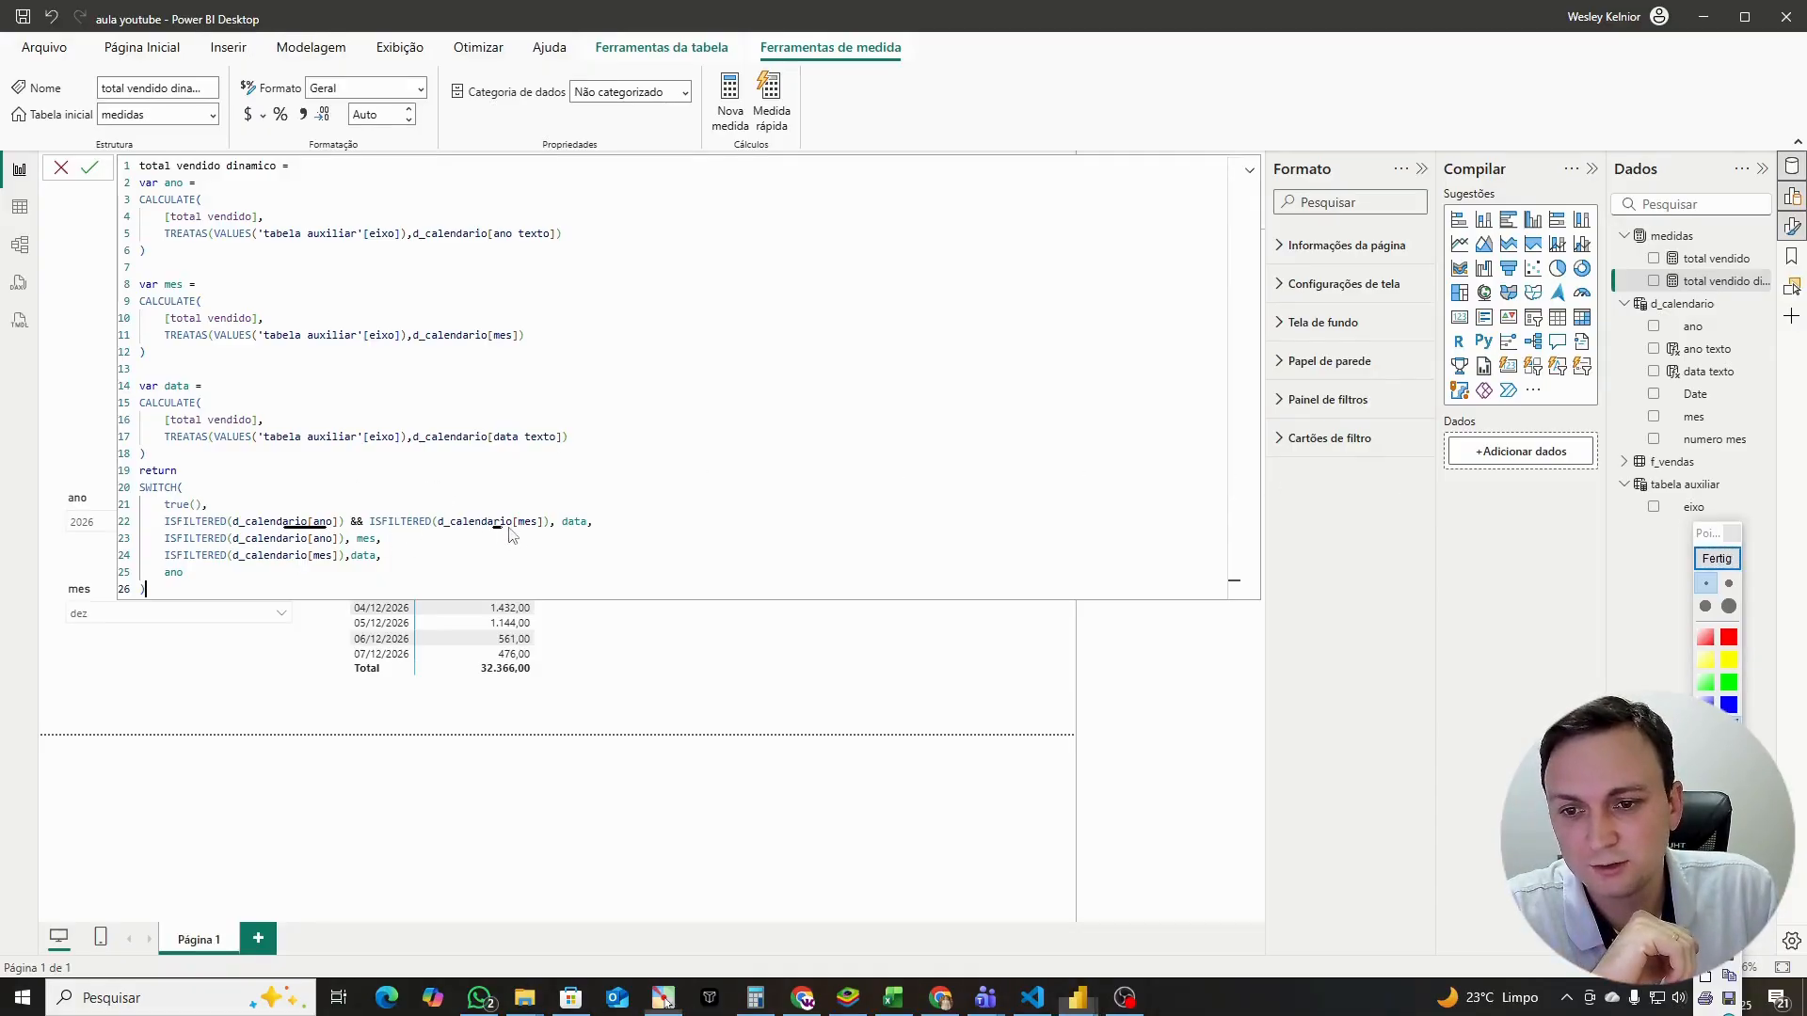
{"action": "left_click_drag", "start_coordinate": [508, 529], "coordinate": [527, 528]}
{"action": "left_click_drag", "start_coordinate": [629, 503], "coordinate": [633, 525]}
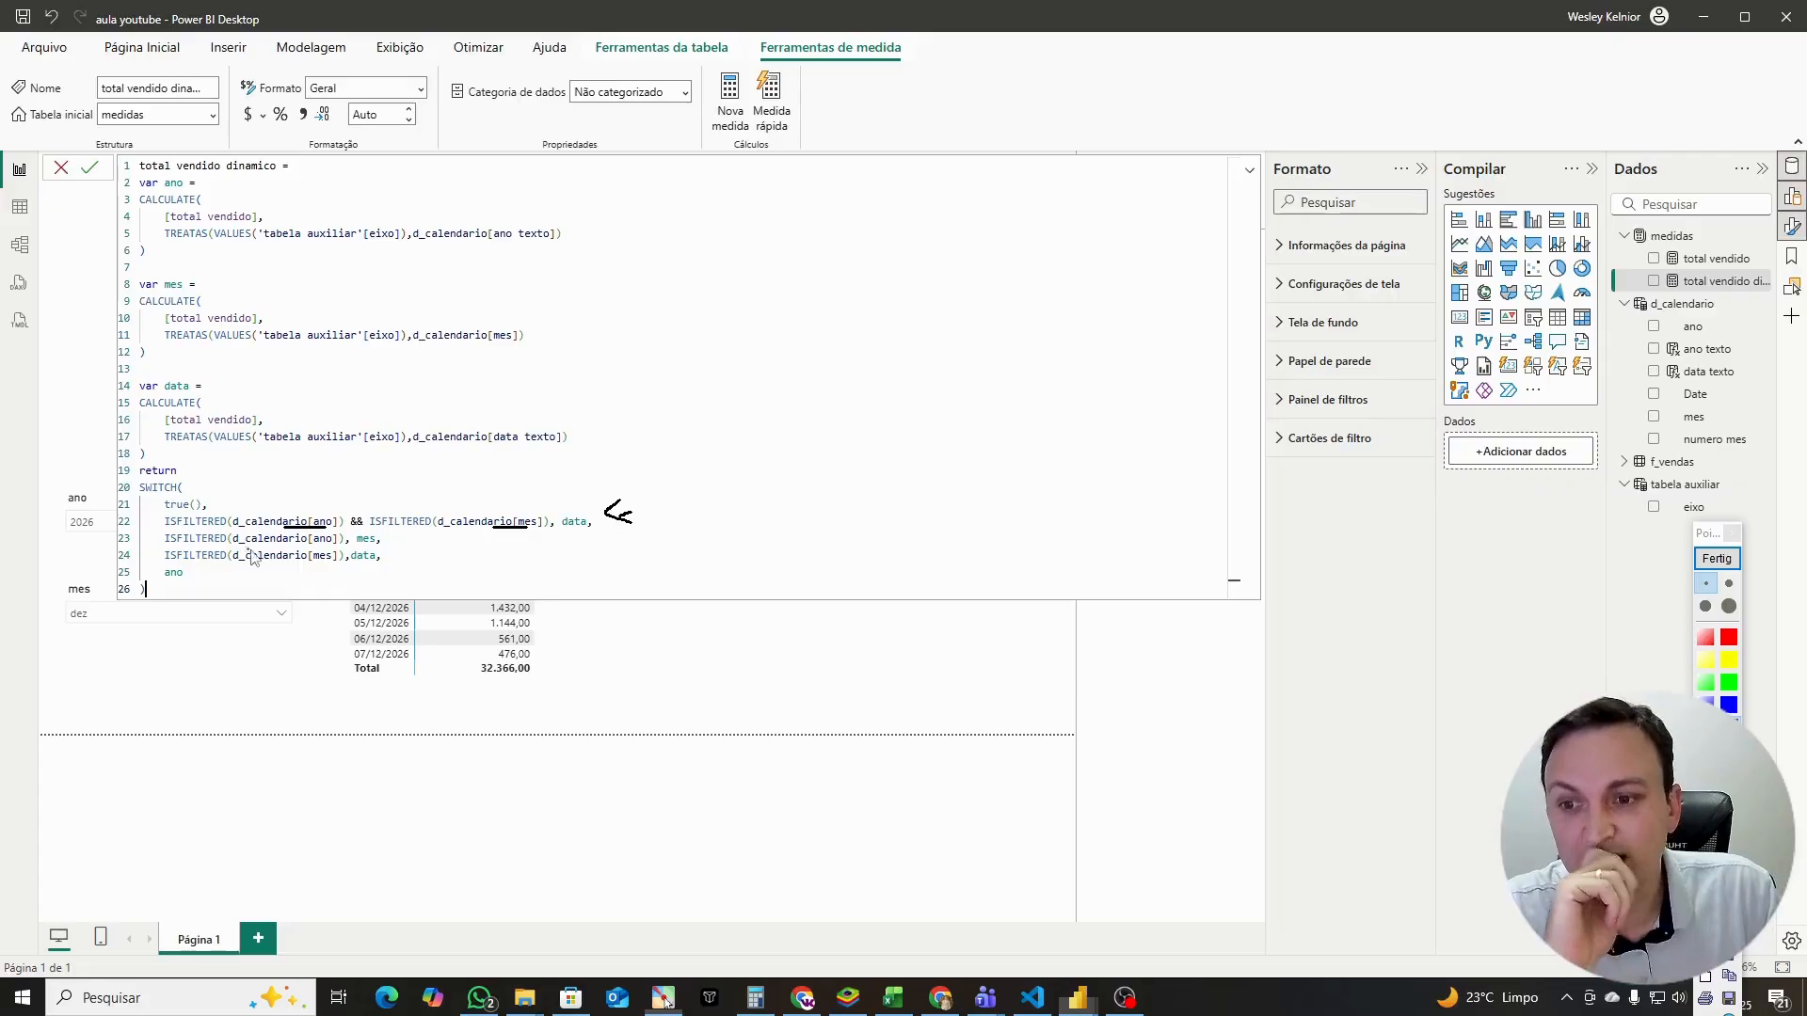
{"action": "left_click_drag", "start_coordinate": [289, 544], "coordinate": [419, 544]}
{"action": "left_click_drag", "start_coordinate": [273, 566], "coordinate": [329, 568]}
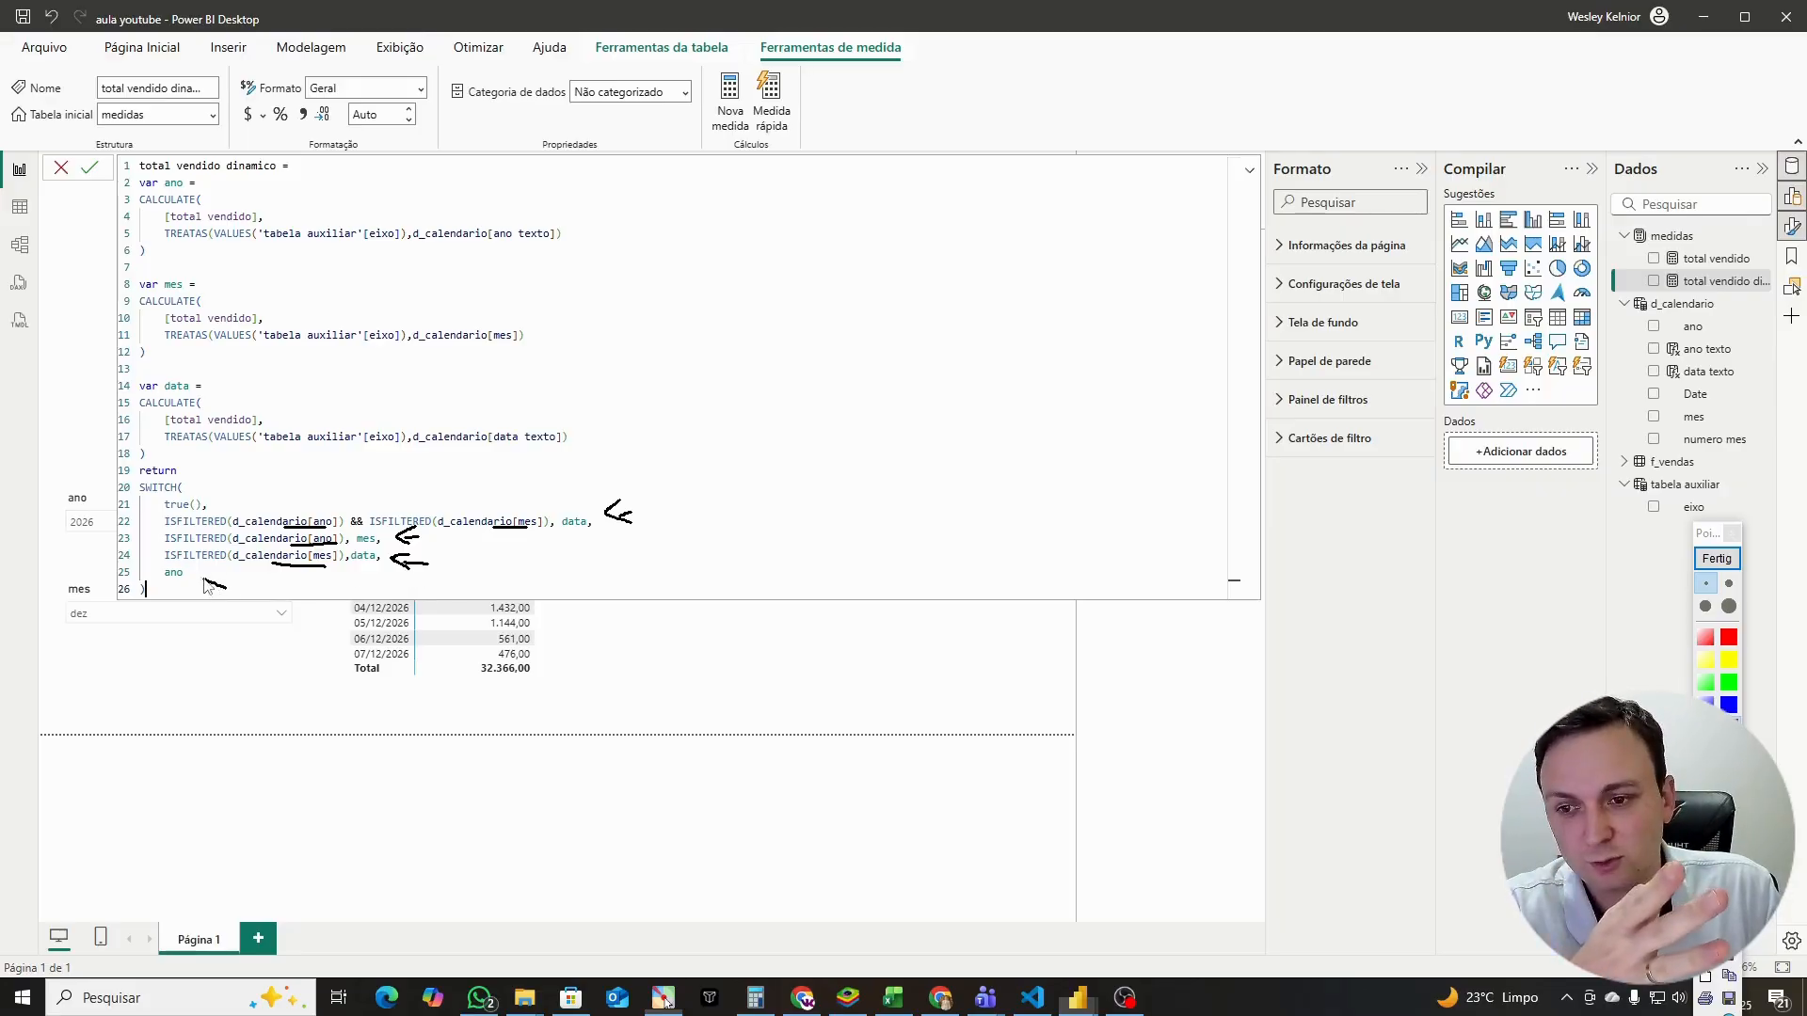
{"action": "left_click", "coordinate": [1717, 558]}
Step: Commit the total vendido dinamico measure with its completed SWITCH function
{"action": "left_click", "coordinate": [515, 552]}
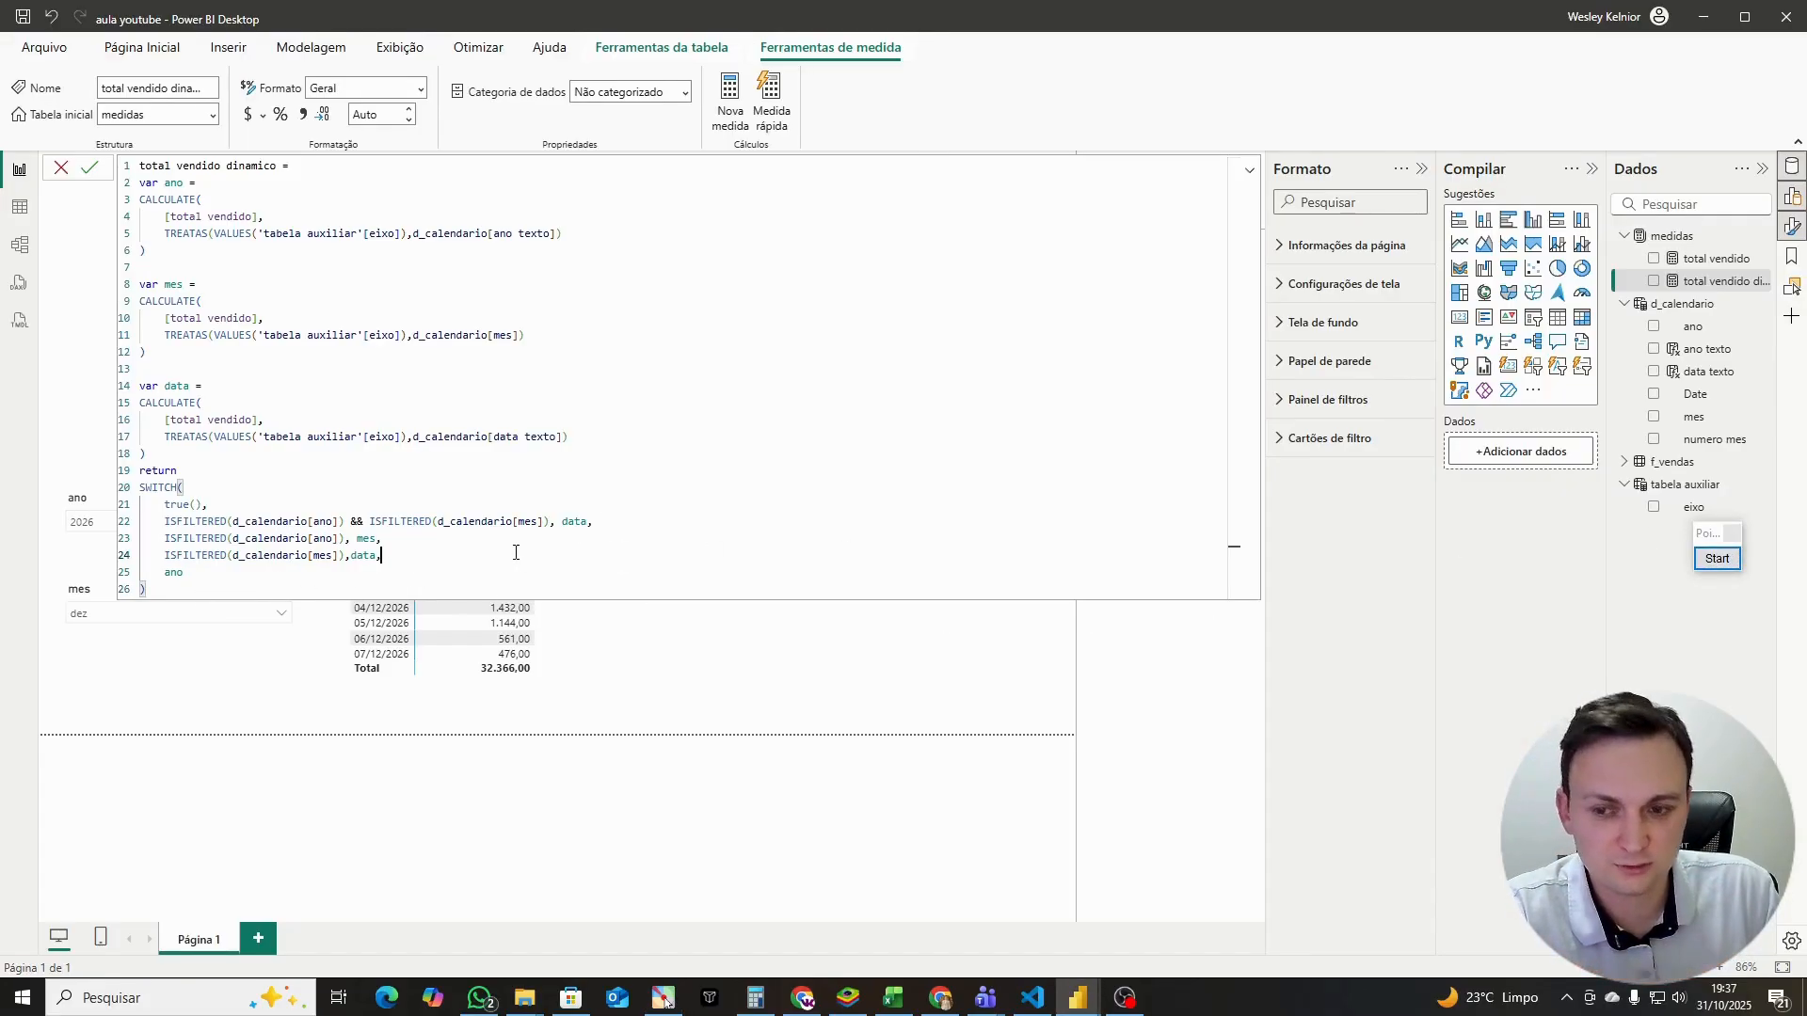
{"action": "key", "text": "Return"}
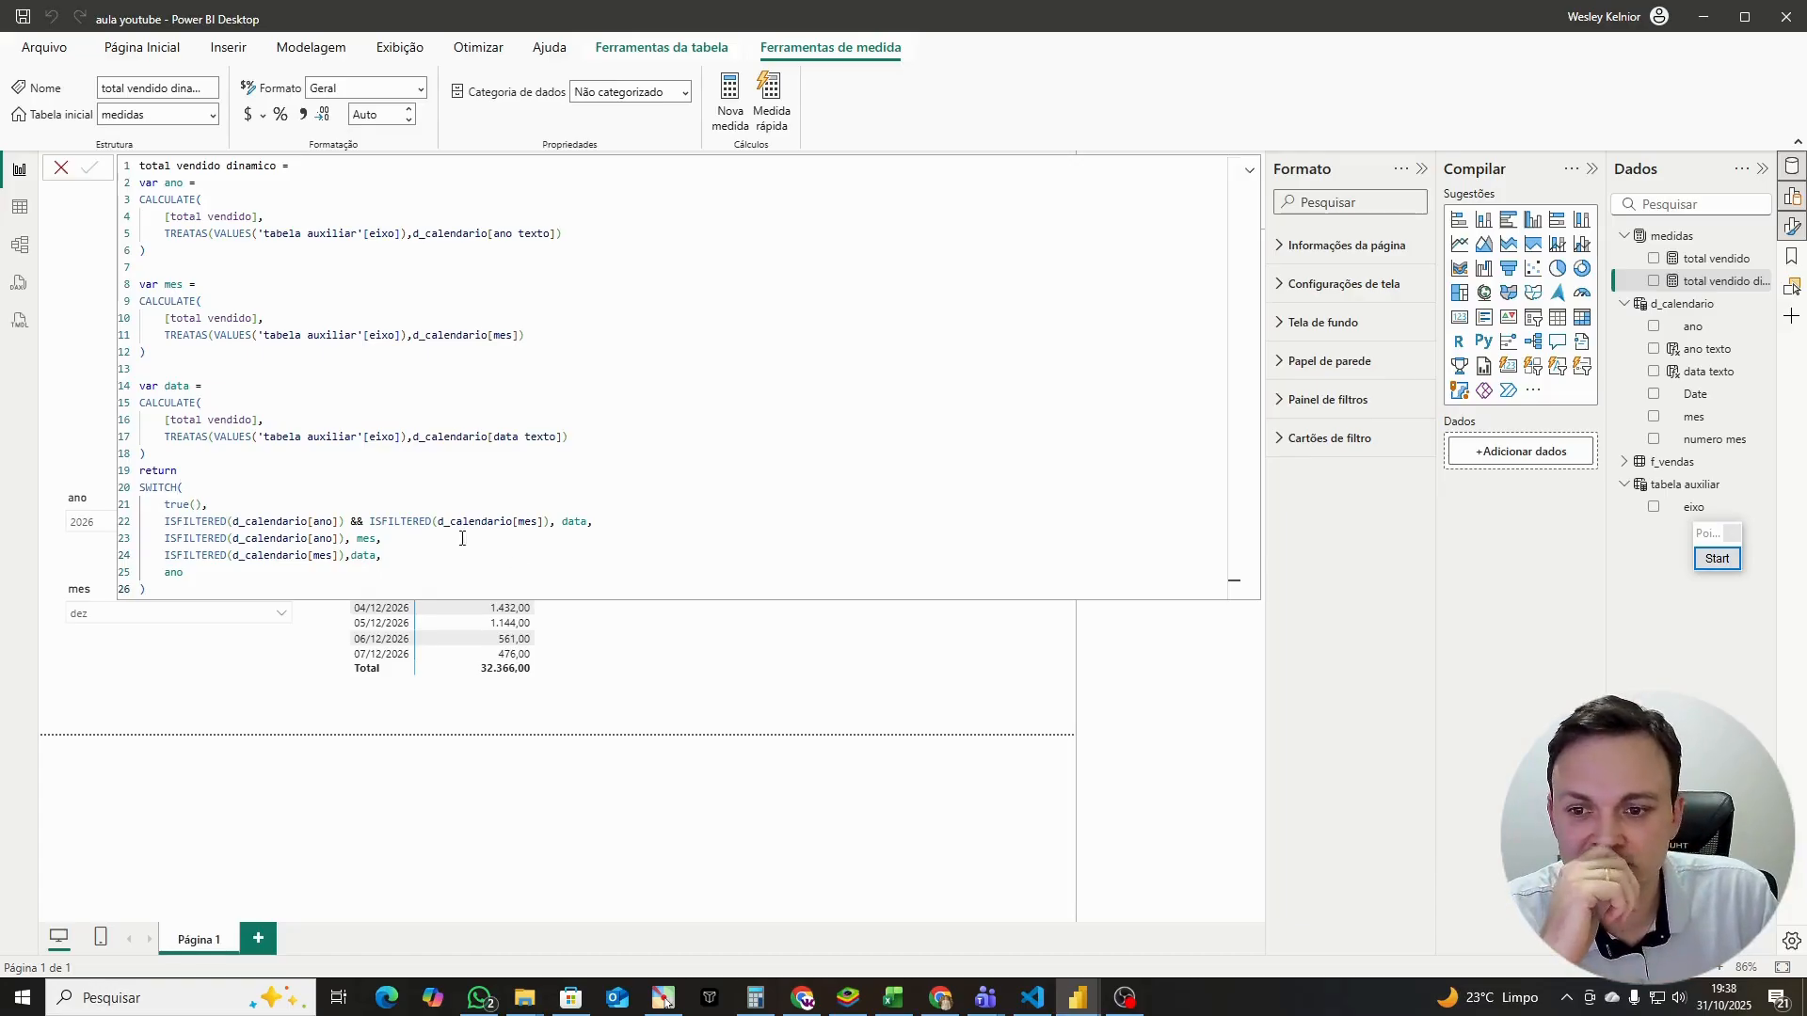
Step: Collapse the formula editor and clear the dez selection in the mes slicer
{"action": "left_click", "coordinate": [405, 550]}
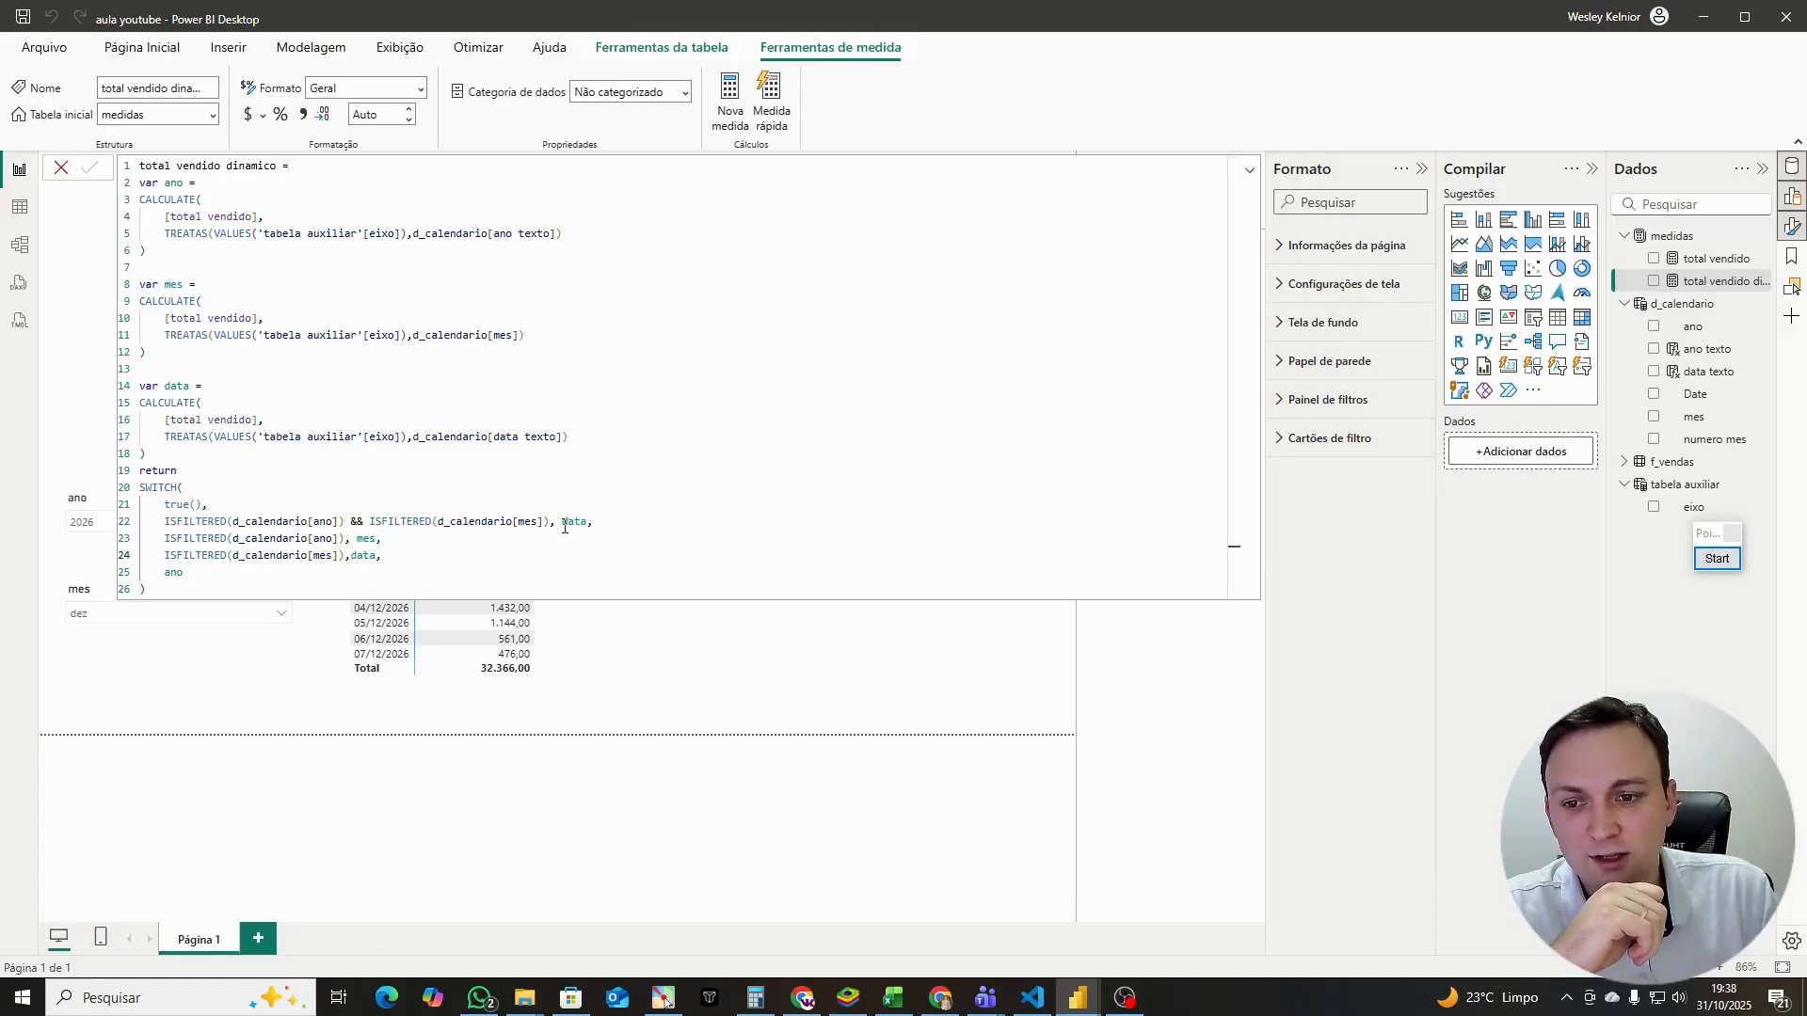
{"action": "left_click", "coordinate": [1249, 171]}
{"action": "left_click", "coordinate": [89, 613]}
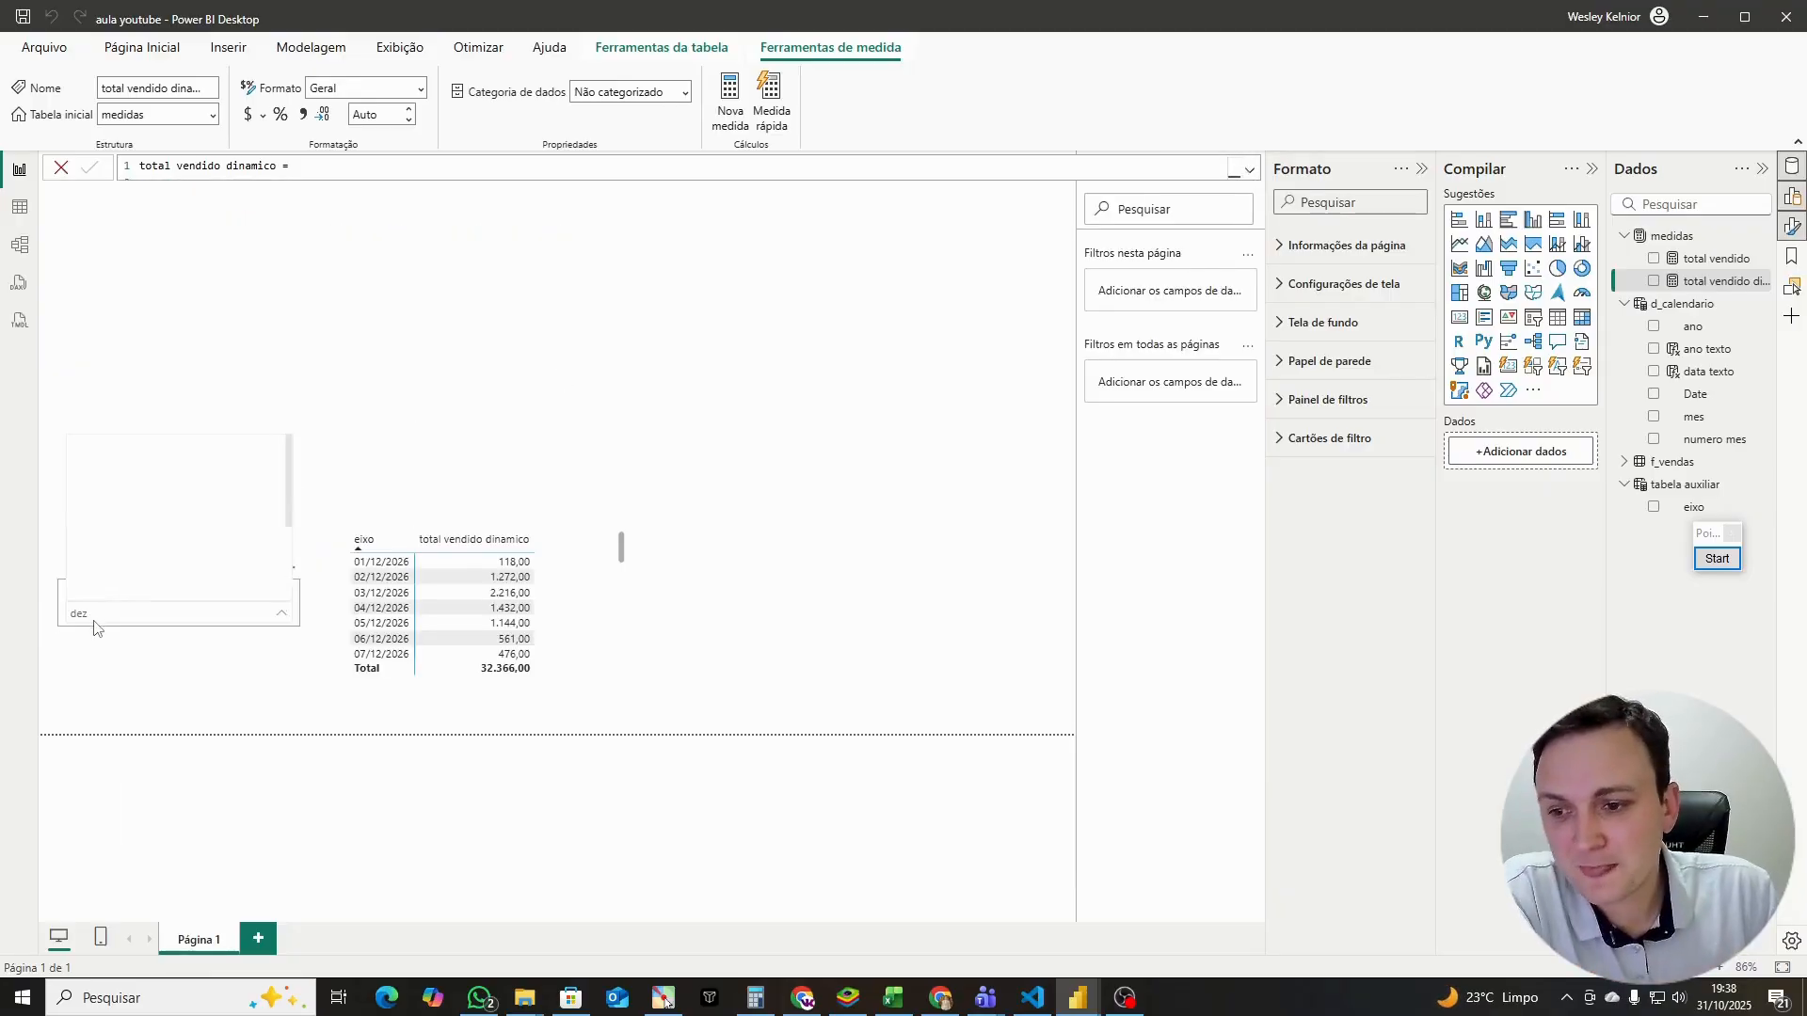
{"action": "left_click", "coordinate": [89, 498]}
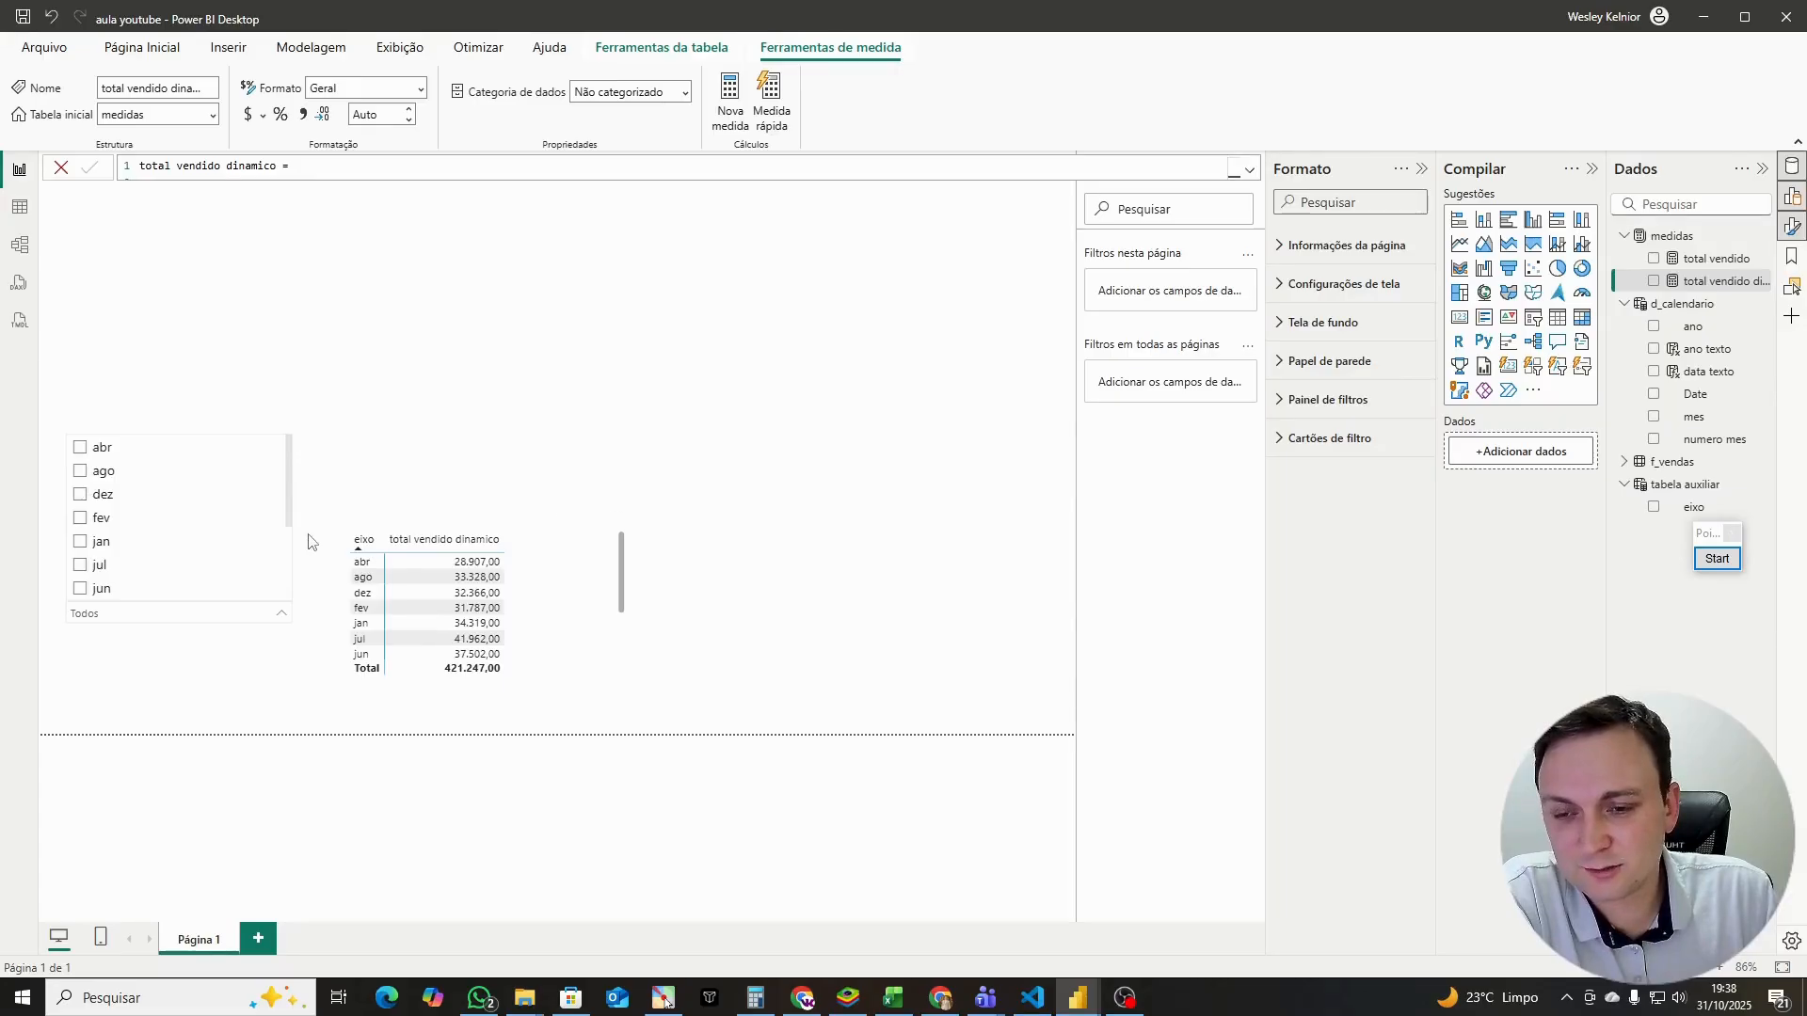
{"action": "left_click", "coordinate": [365, 567]}
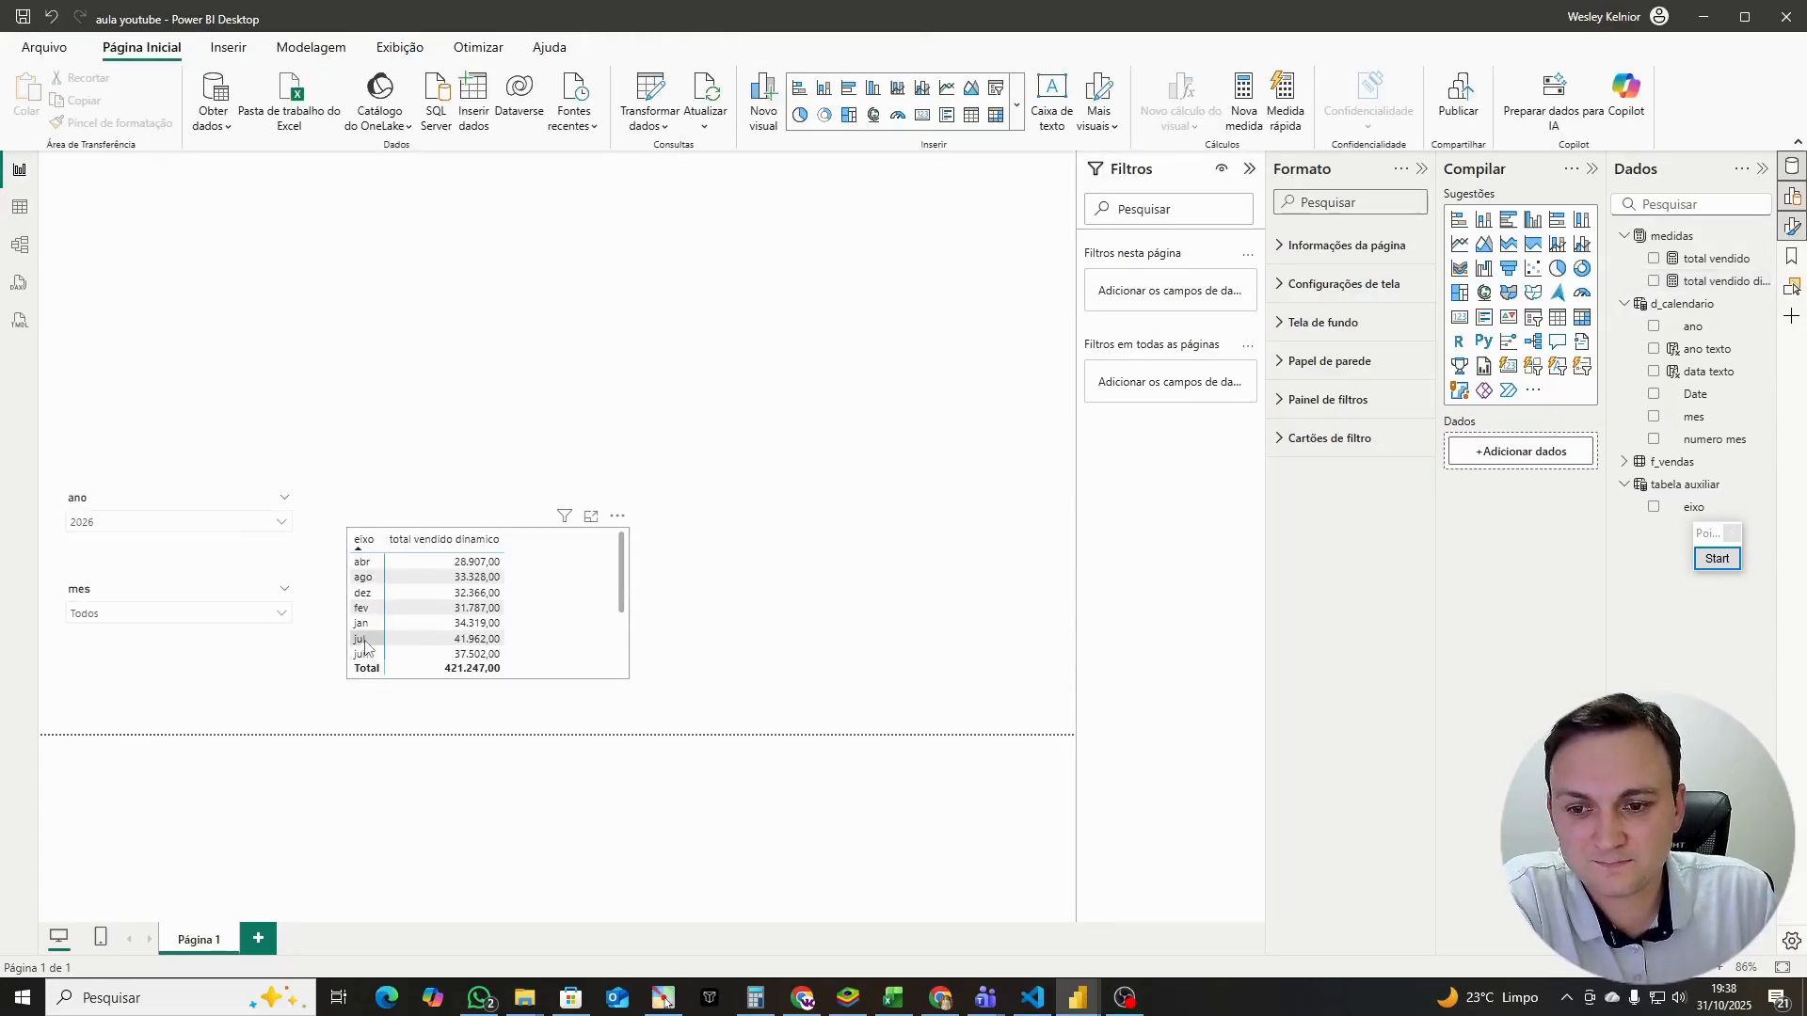
Step: Toggle 2026 off, on and off again in the ano slicer to compare the matrix rows with and without a year
{"action": "left_click", "coordinate": [109, 522]}
{"action": "left_click", "coordinate": [81, 380]}
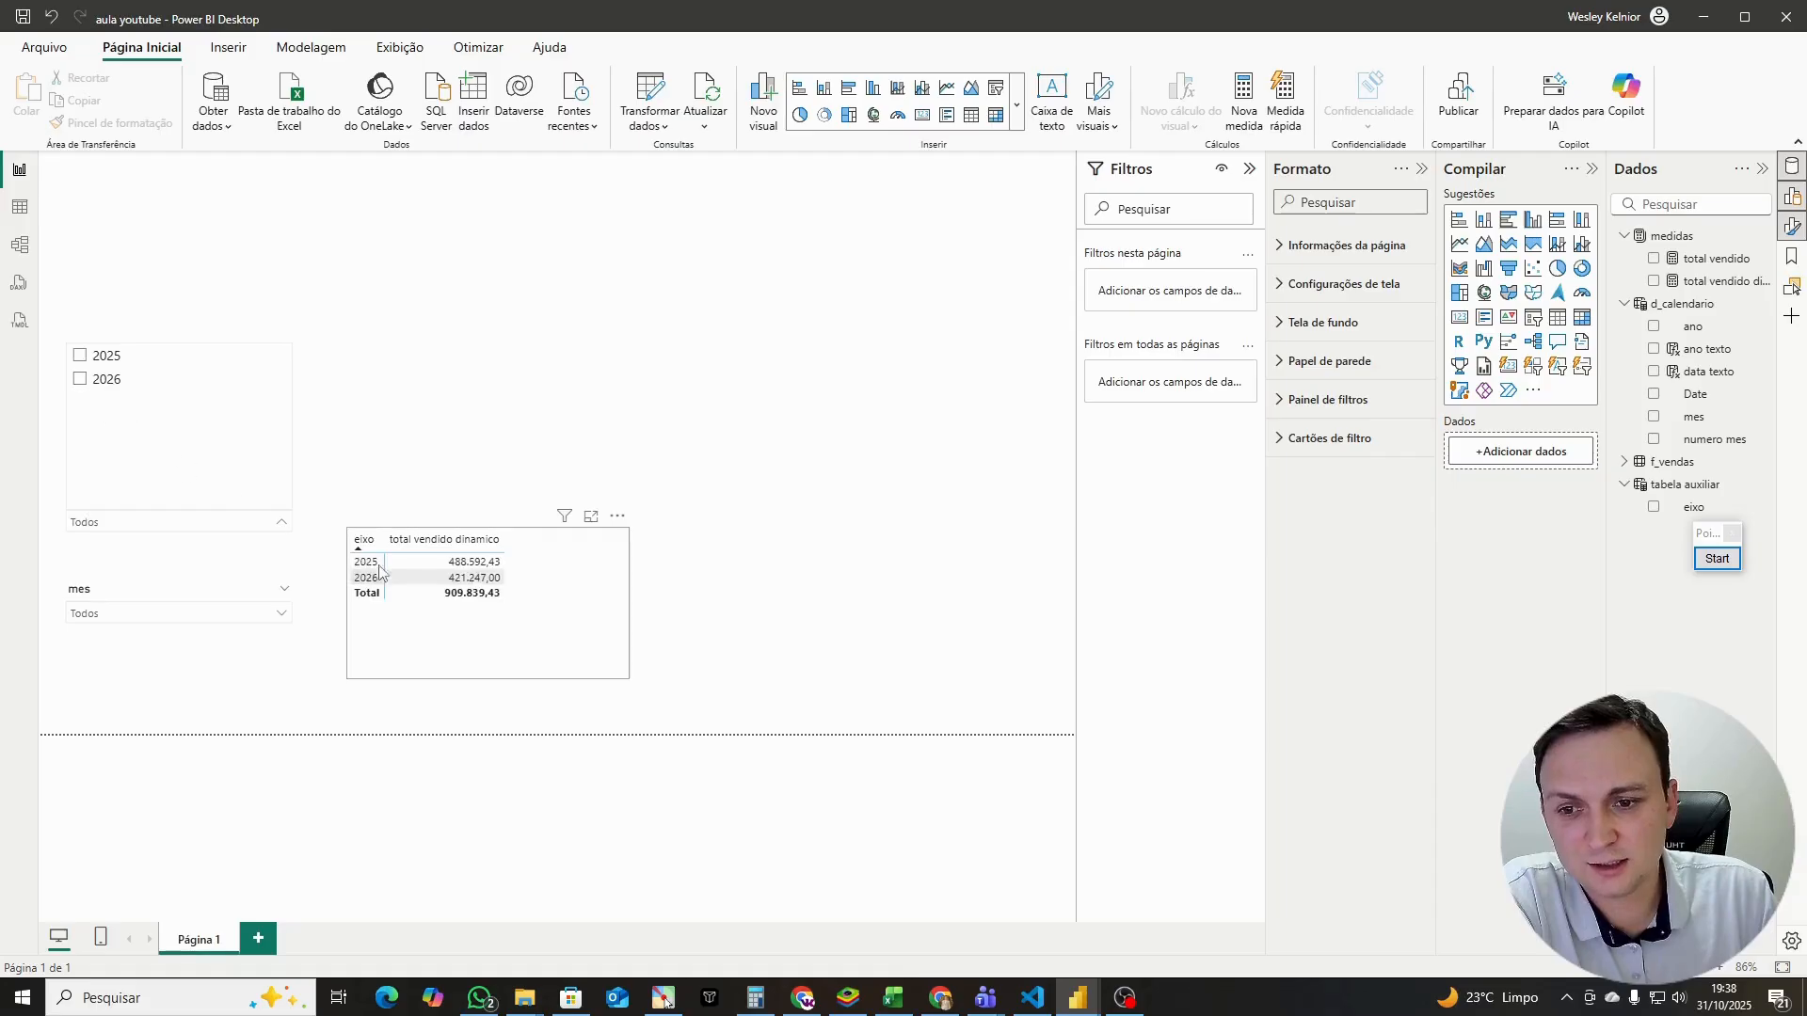
{"action": "left_click", "coordinate": [81, 380]}
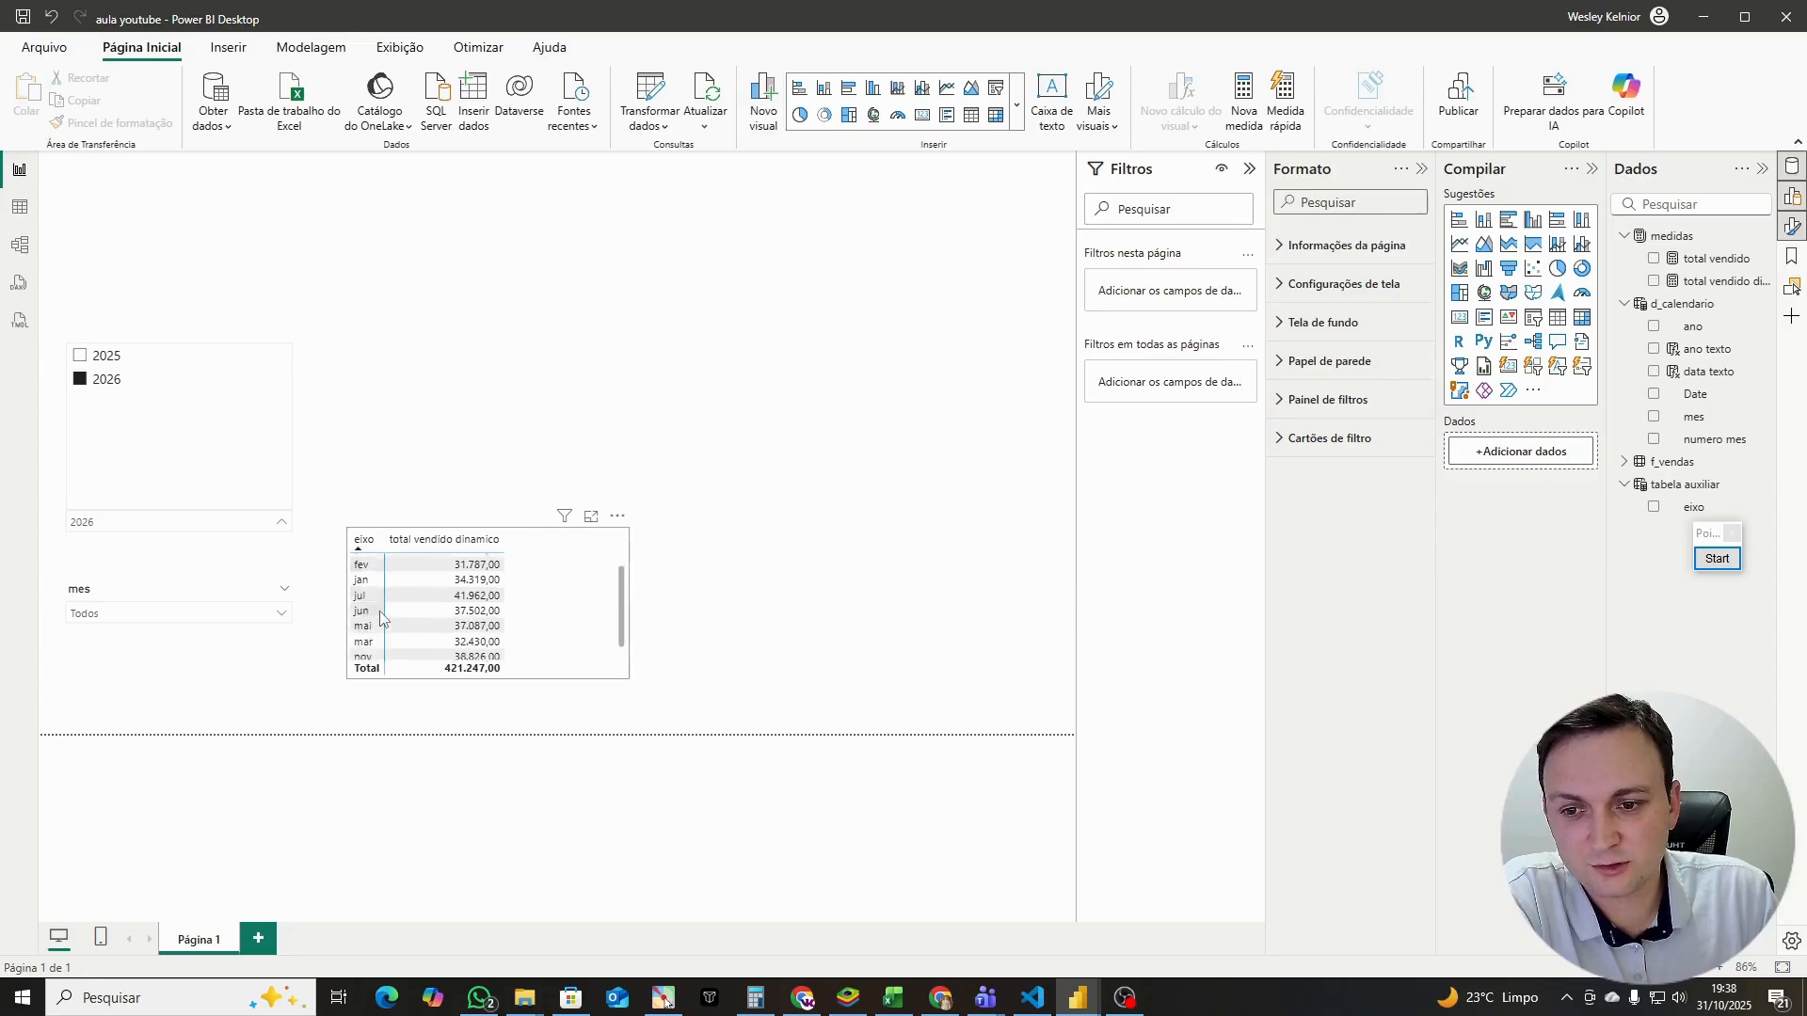
{"action": "left_click", "coordinate": [80, 380]}
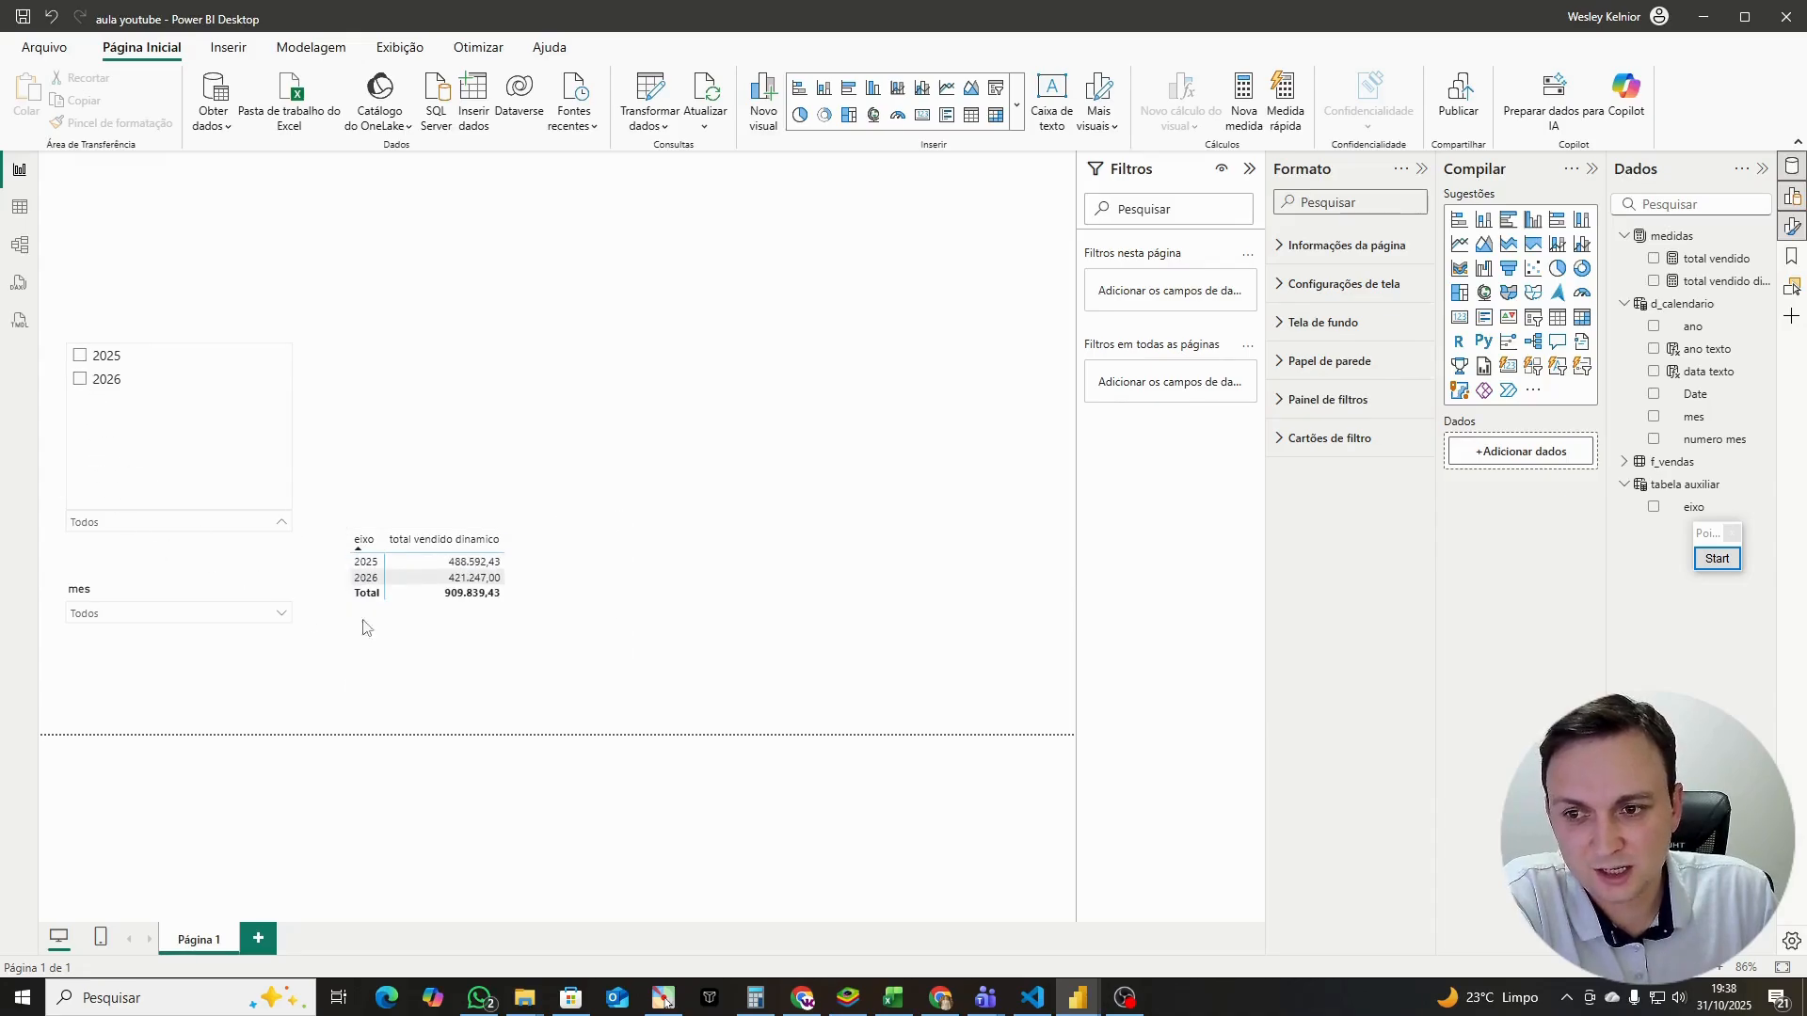
Step: Try font size 50 for the matrix values, and set it to 40
{"action": "left_click", "coordinate": [556, 588]}
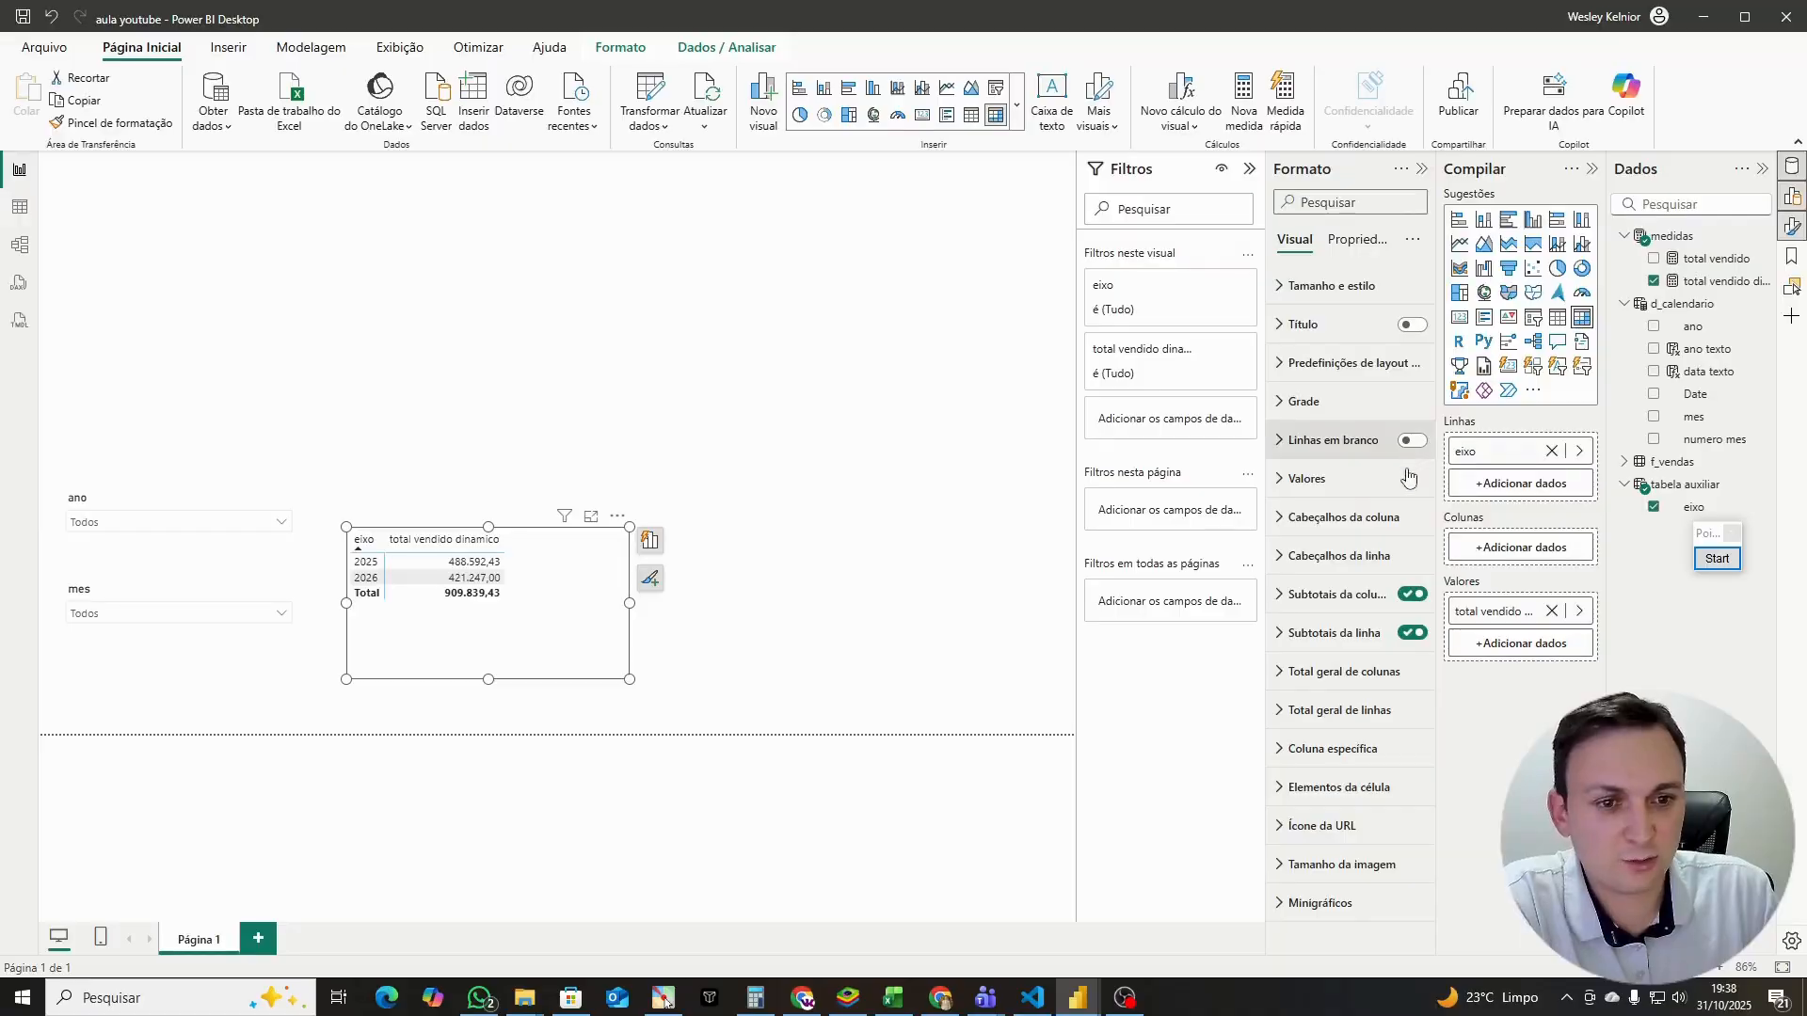
{"action": "scroll", "coordinate": [645, 537], "scroll_direction": "up", "scroll_amount": 1}
{"action": "scroll", "coordinate": [646, 532], "scroll_direction": "up", "scroll_amount": 2}
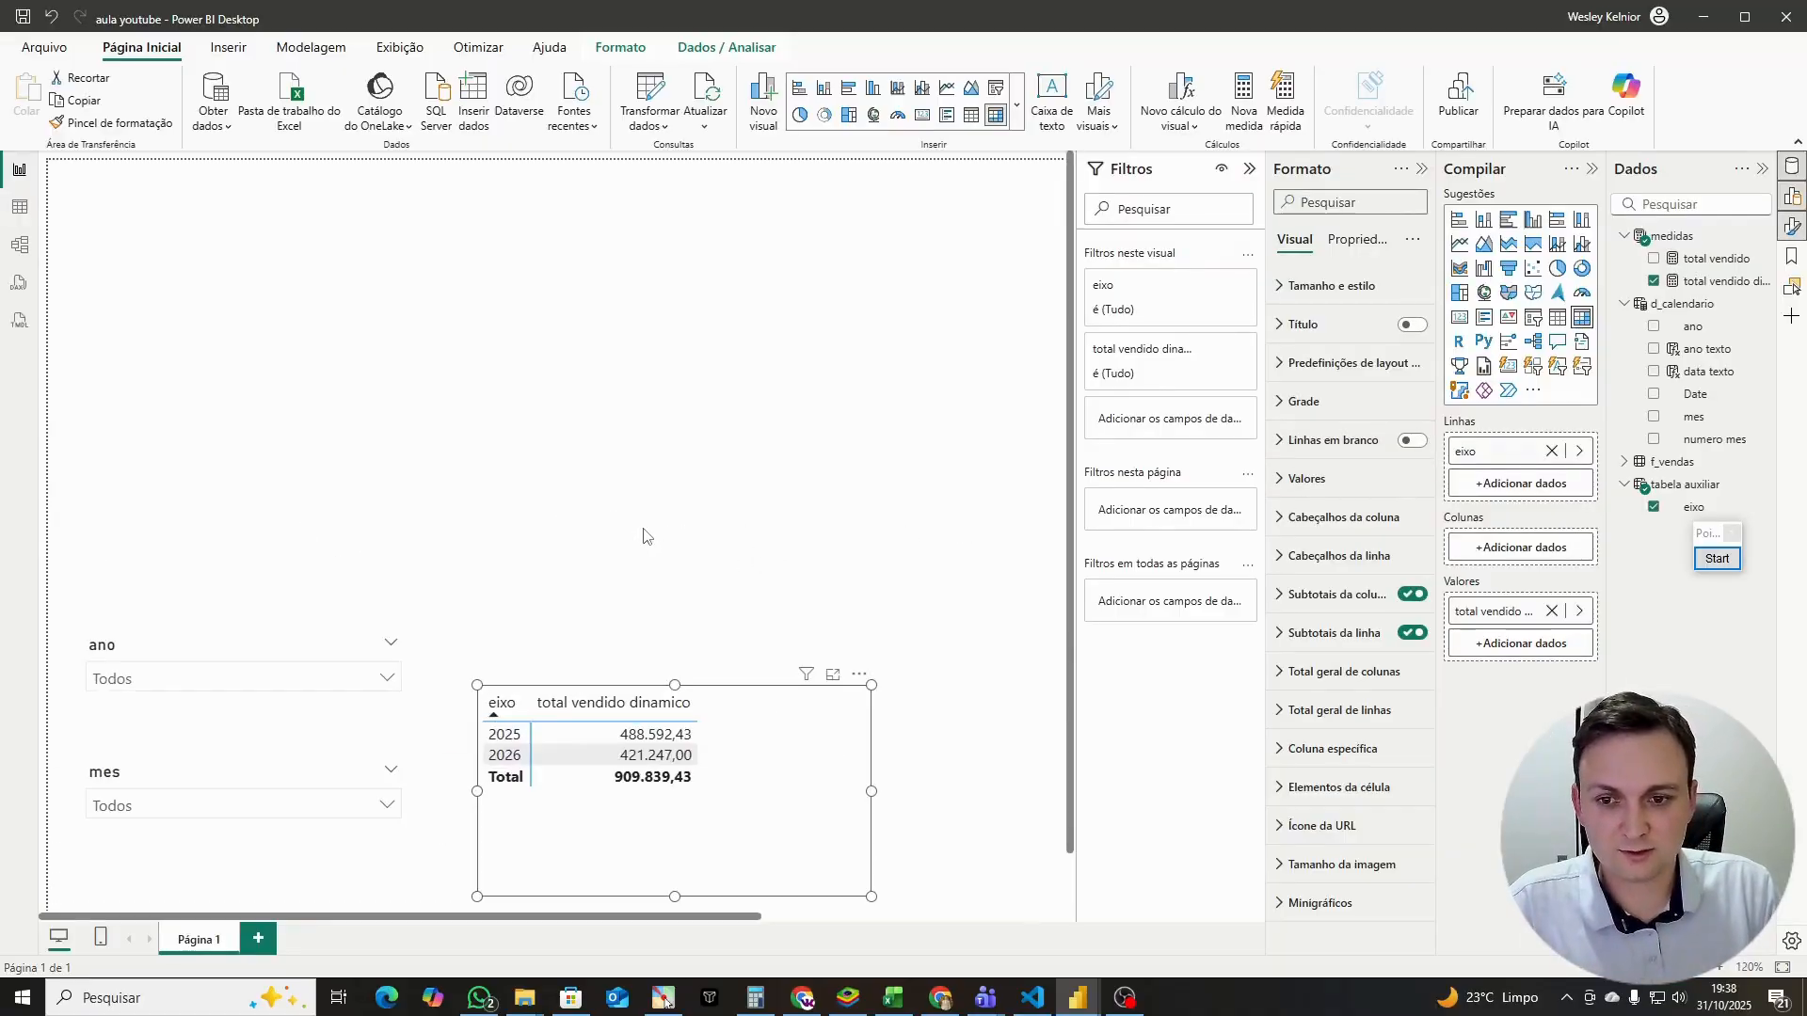
{"action": "scroll", "coordinate": [646, 531], "scroll_direction": "down", "scroll_amount": 2}
{"action": "left_click", "coordinate": [1318, 480]}
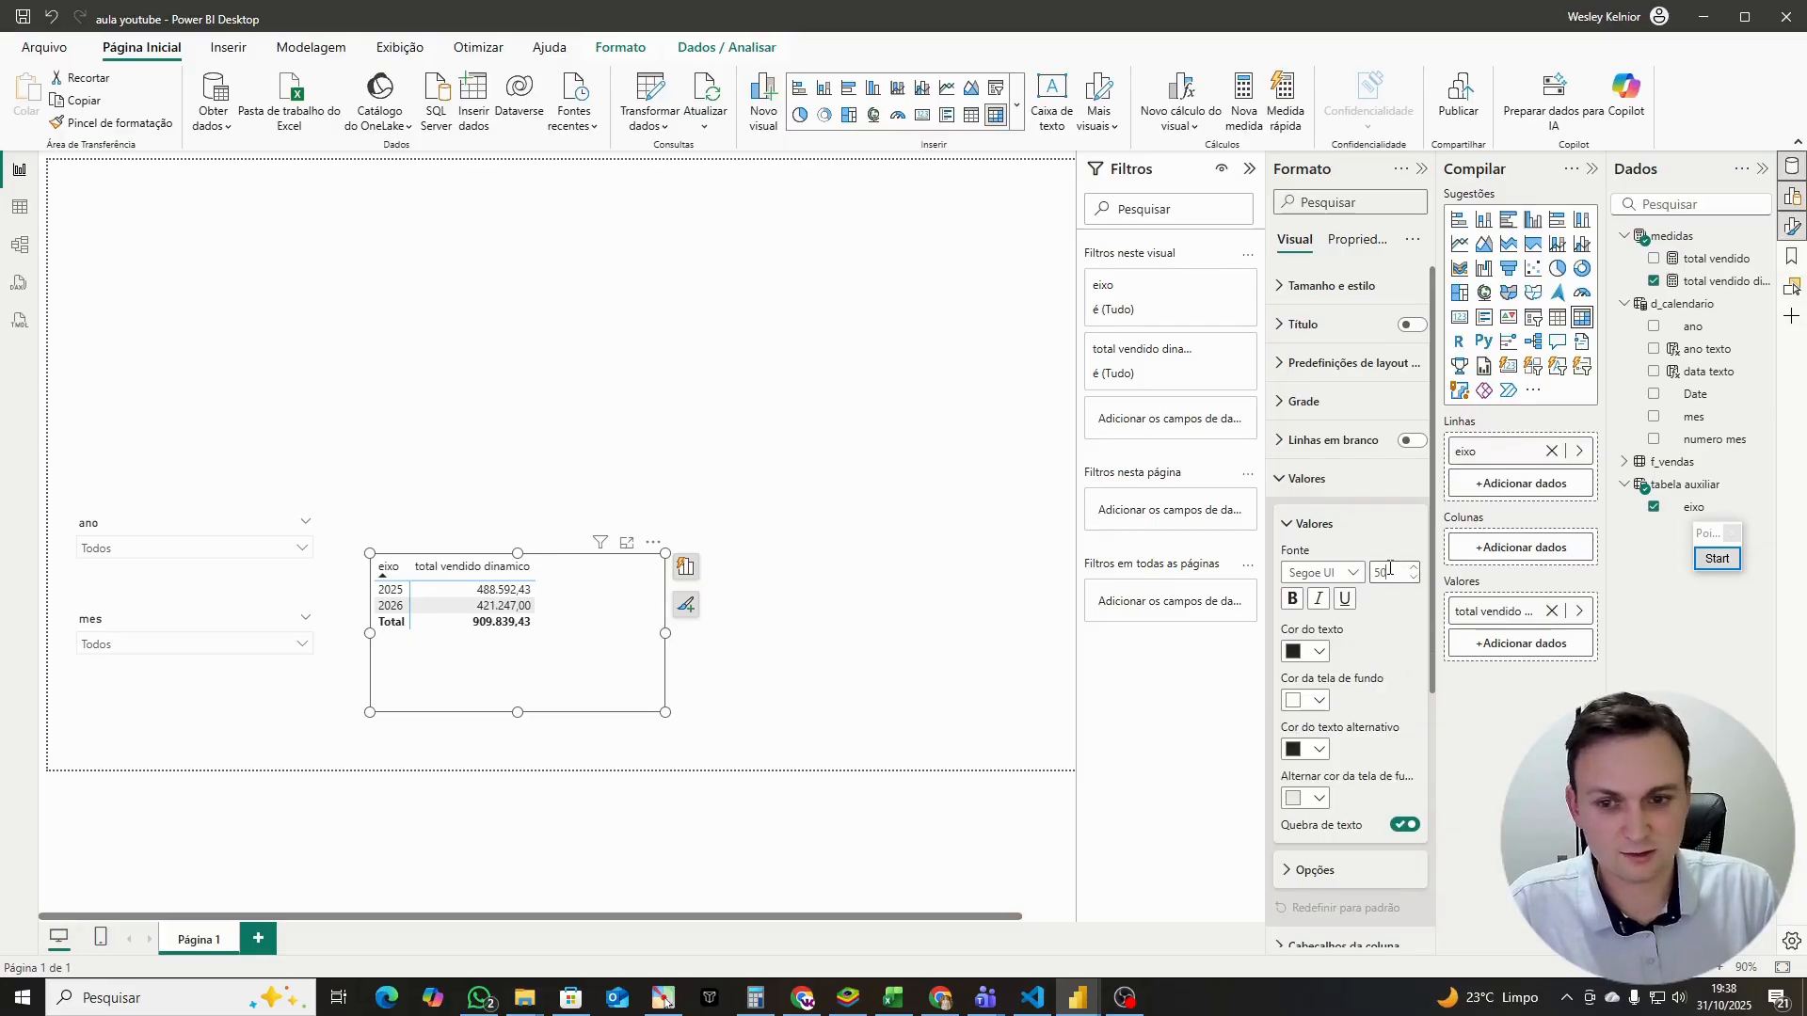
{"action": "left_click_drag", "start_coordinate": [1397, 573], "coordinate": [1355, 575]}
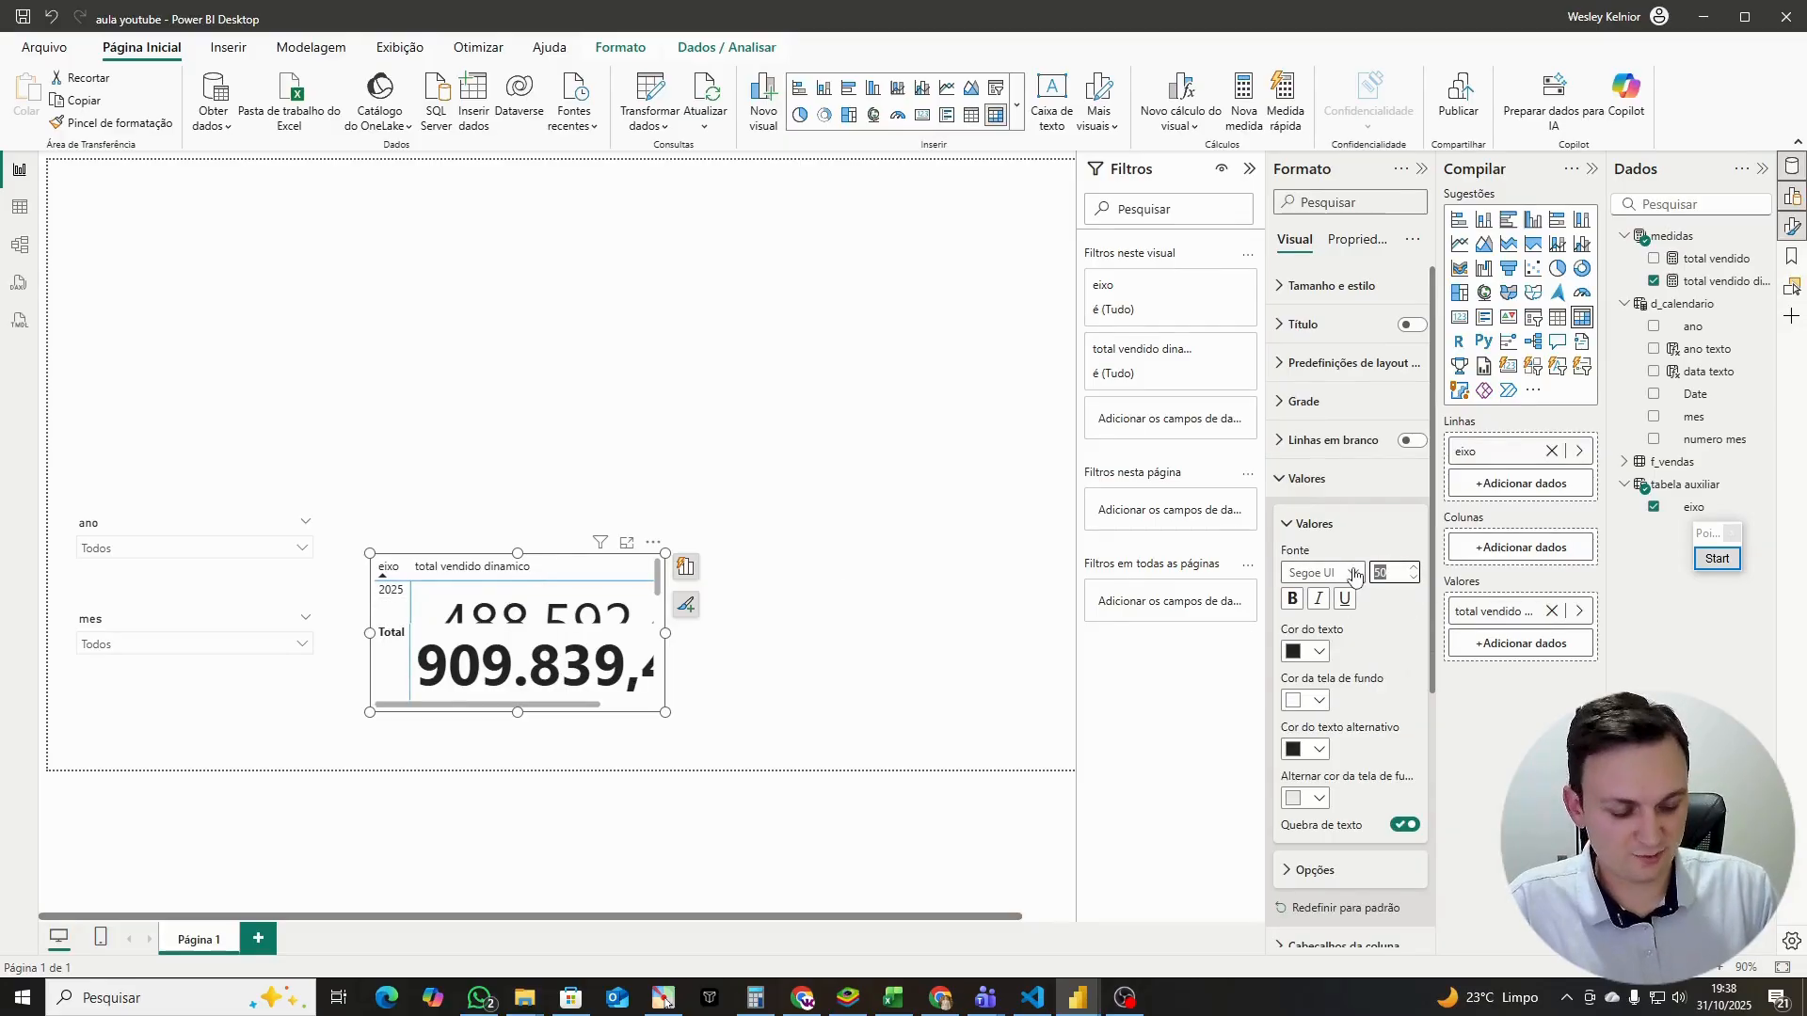
{"action": "type", "text": "40"}
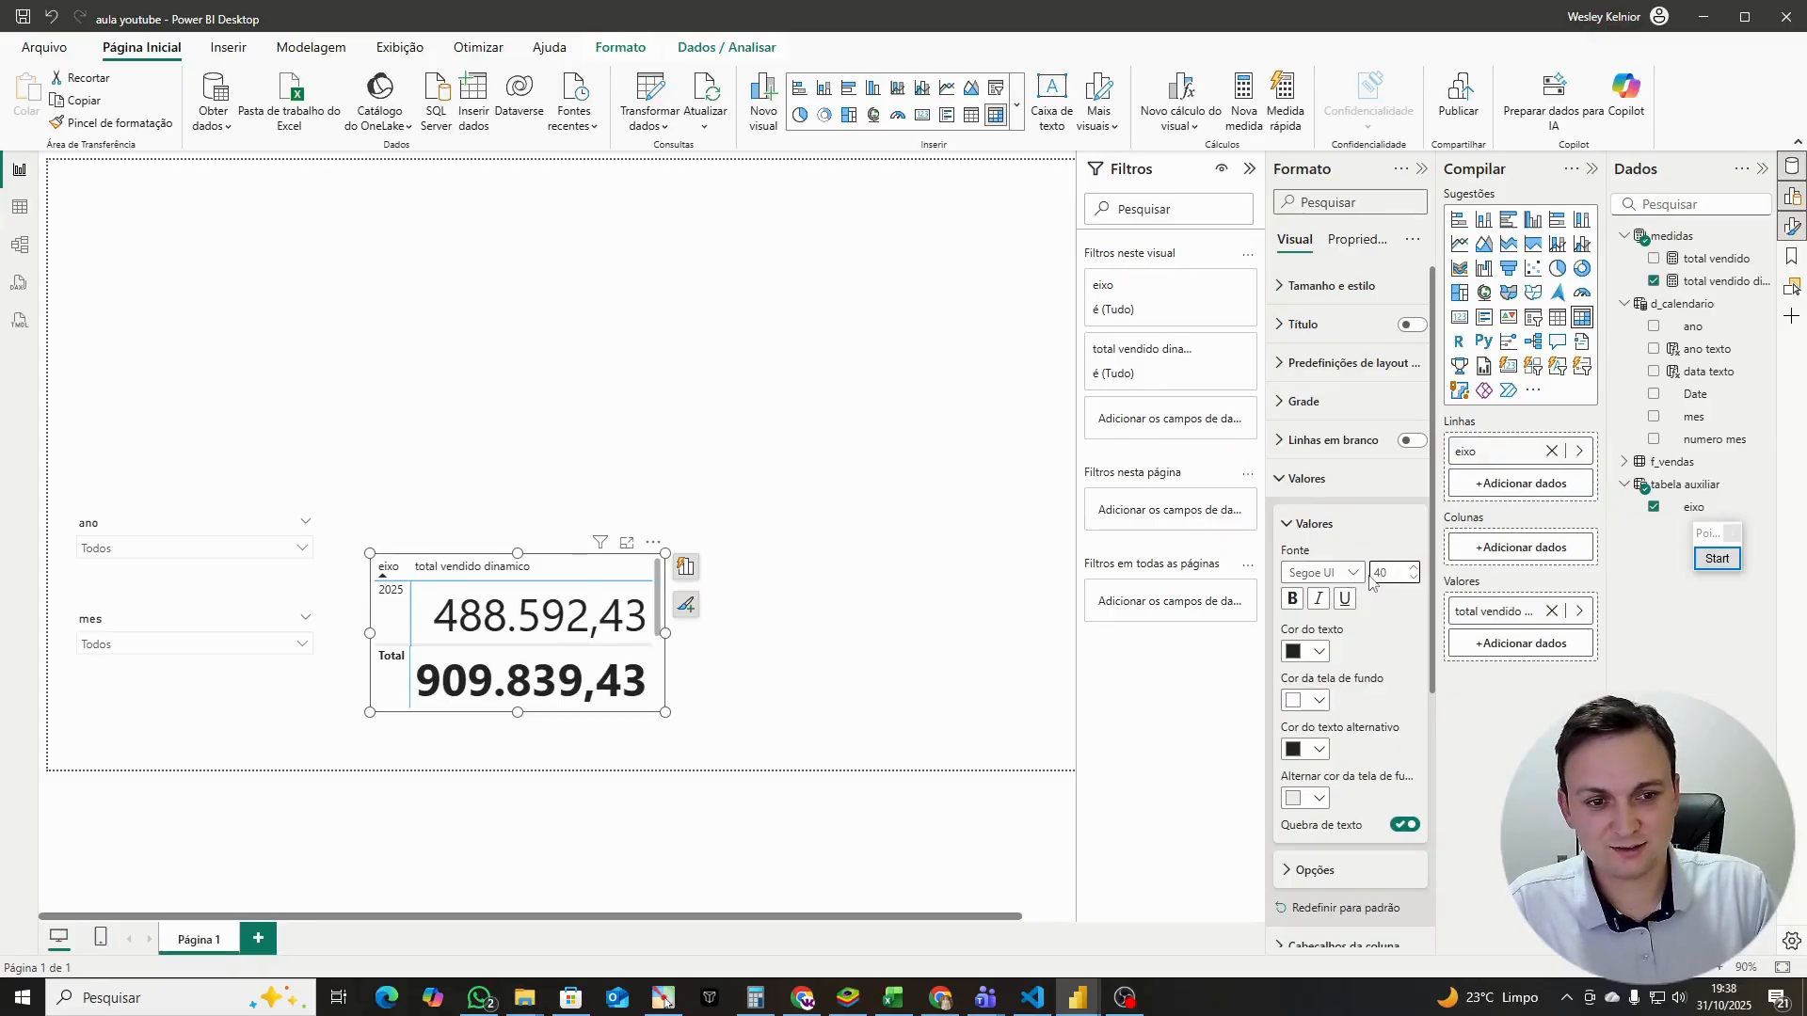
{"action": "left_click", "coordinate": [1281, 481]}
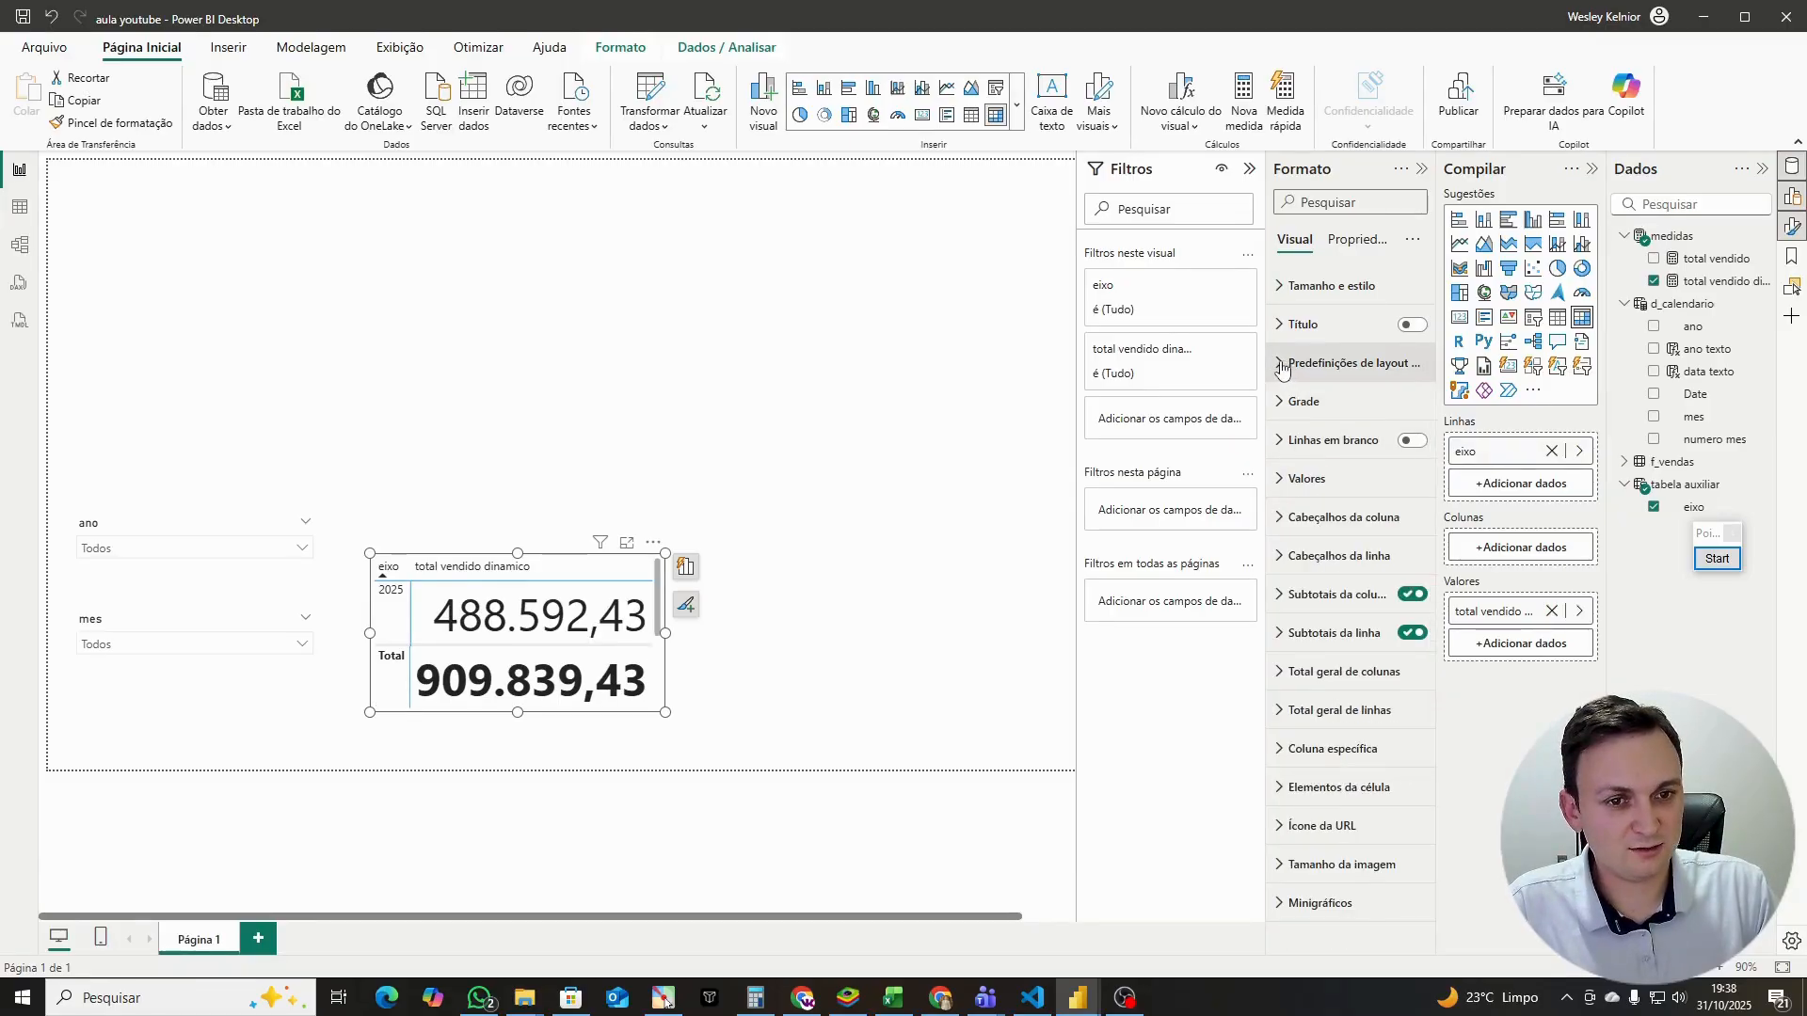
{"action": "left_click", "coordinate": [1281, 367]}
{"action": "left_click", "coordinate": [1281, 367]}
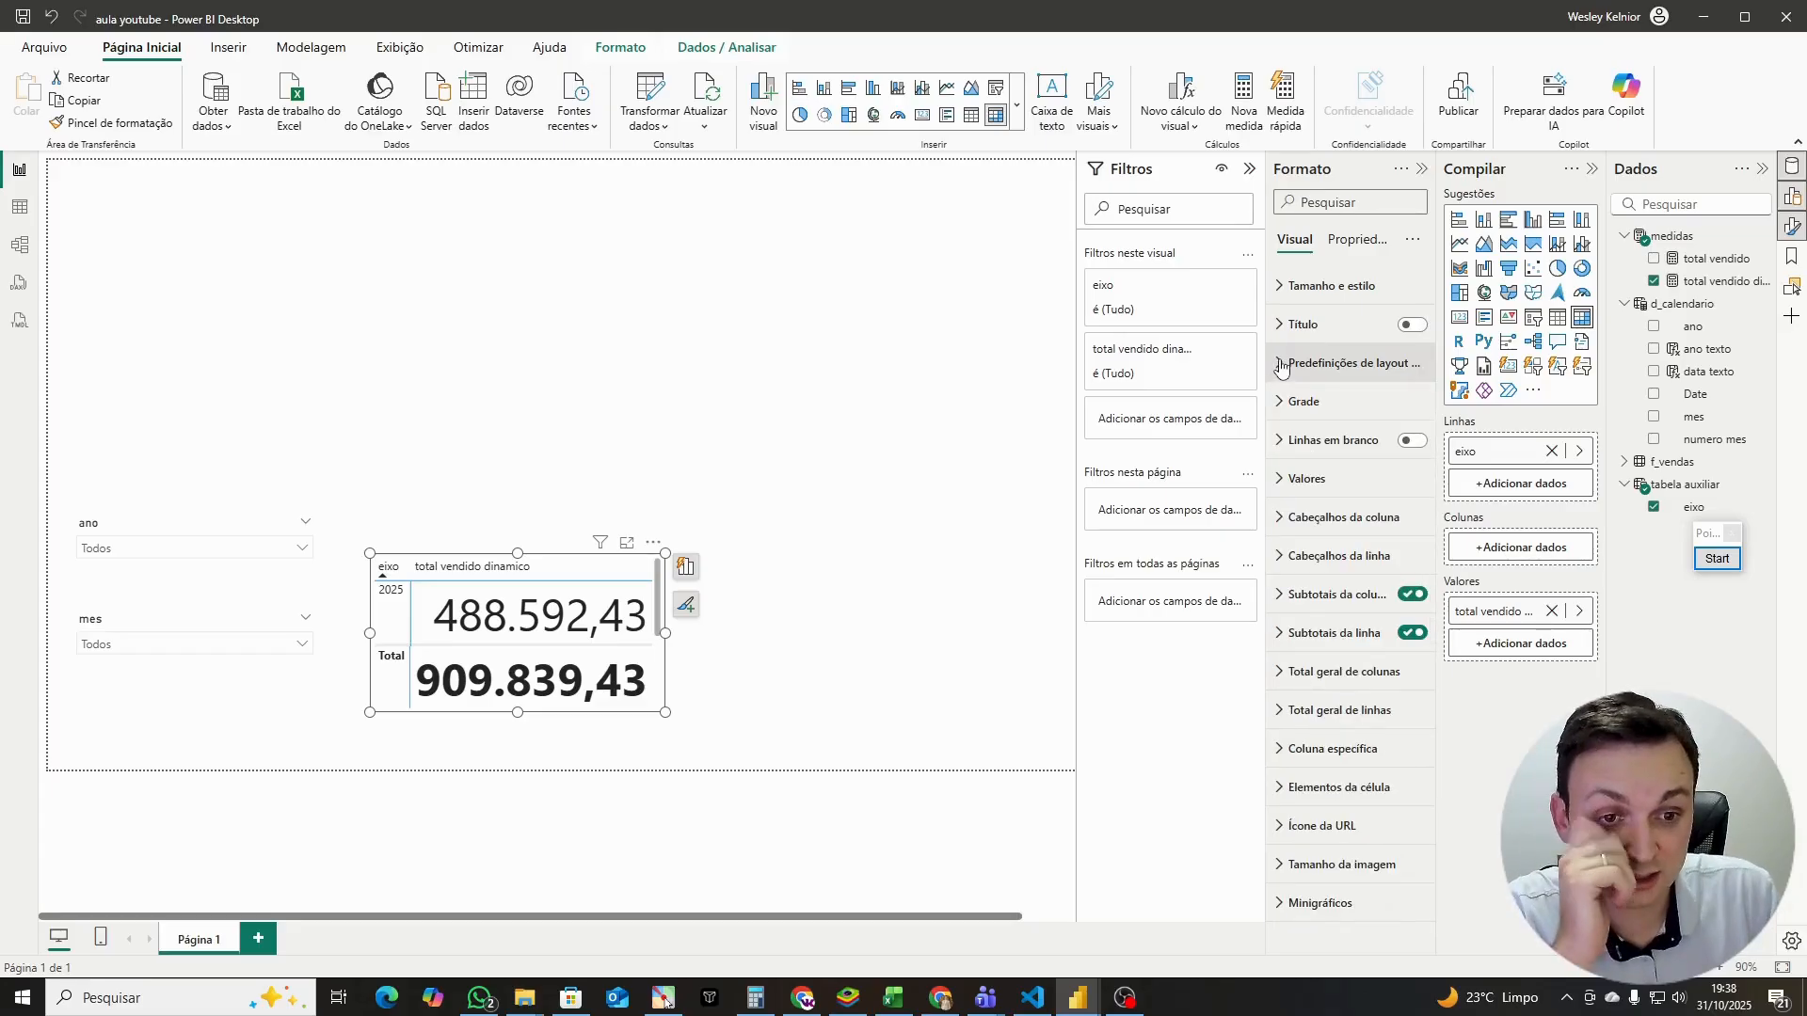
Step: Set the font size of the matrix column headers to 13 and of its row headers to 20
{"action": "left_click", "coordinate": [1280, 518]}
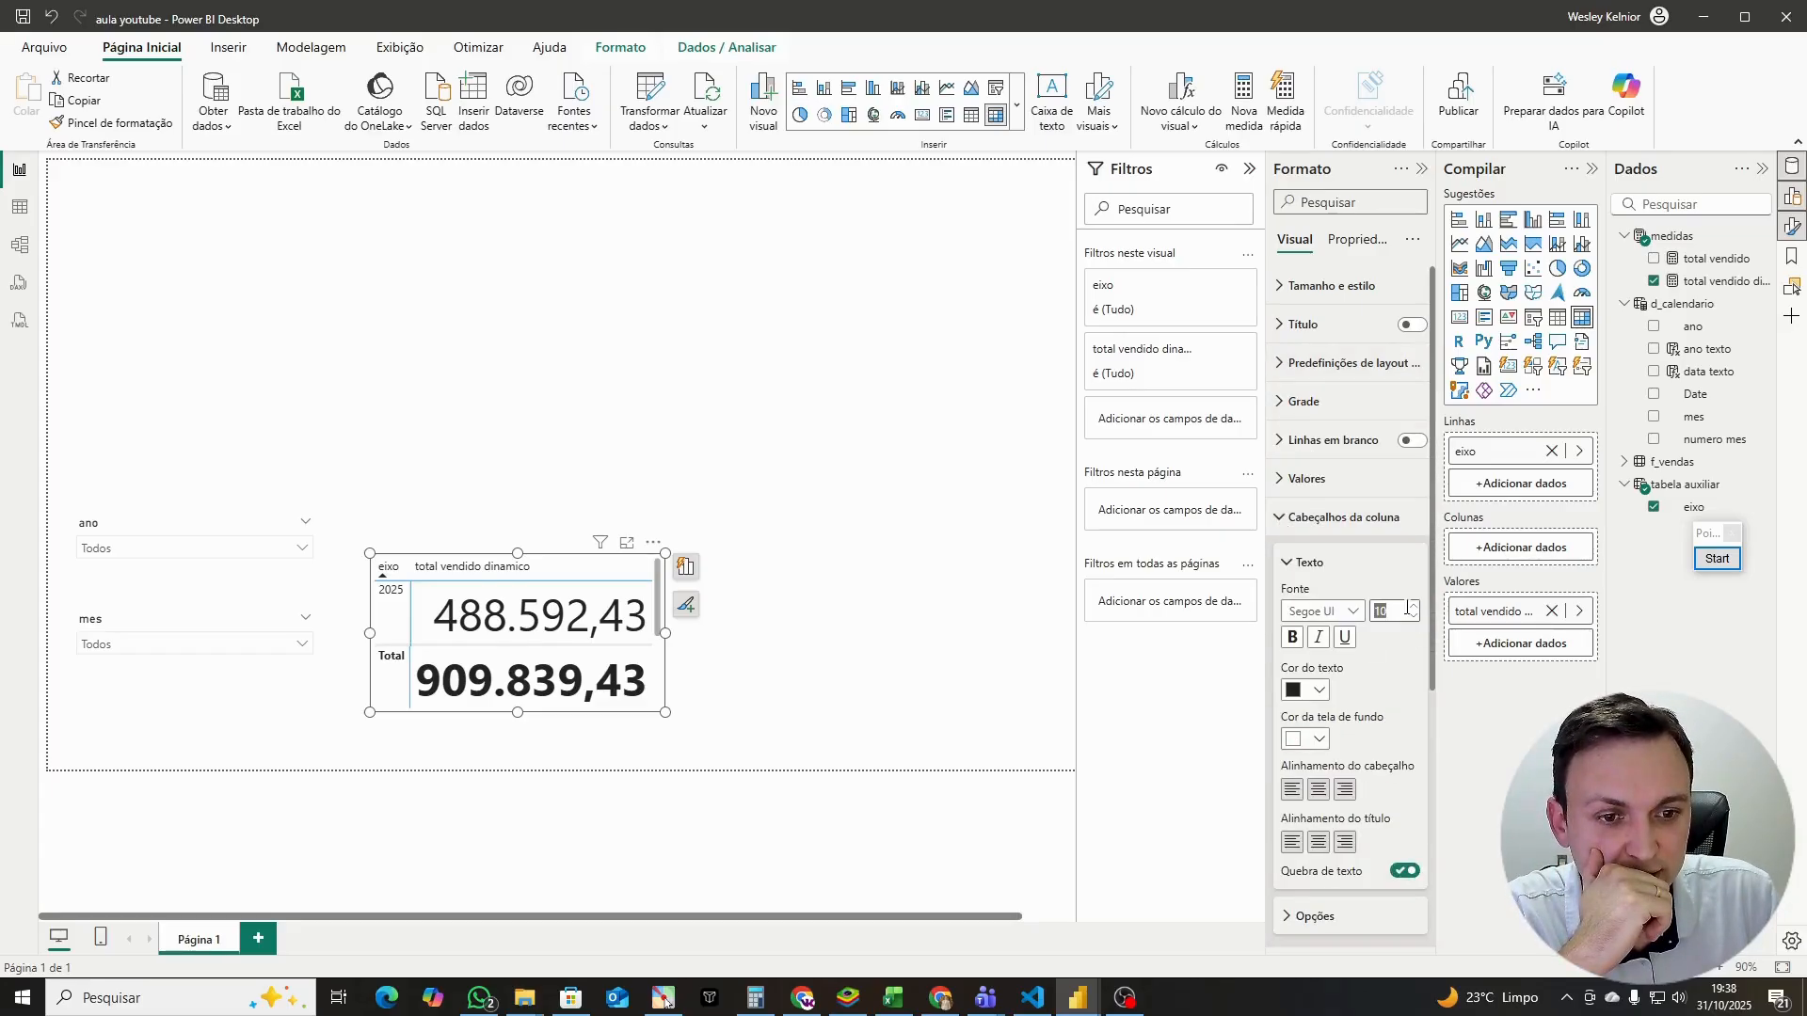
{"action": "scroll", "coordinate": [1411, 613], "scroll_direction": "up", "scroll_amount": 4}
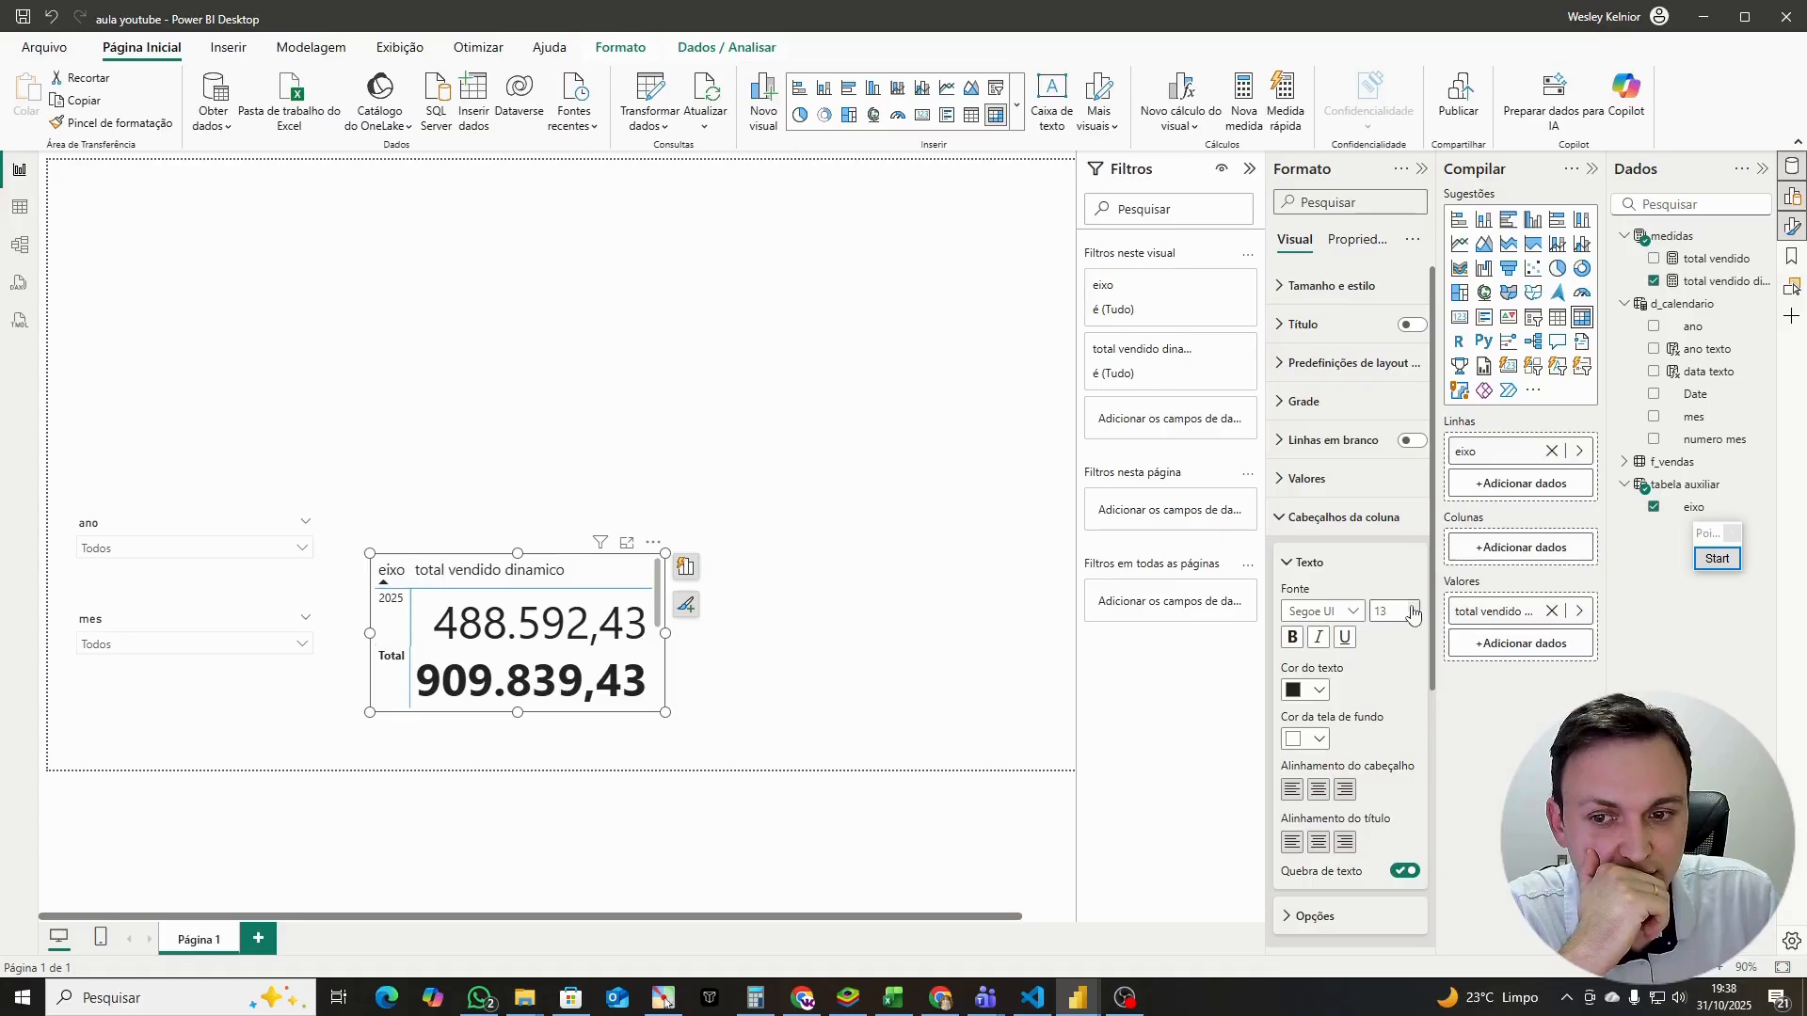
{"action": "left_click", "coordinate": [1281, 527]}
{"action": "left_click", "coordinate": [1281, 557]}
{"action": "left_click", "coordinate": [1398, 649]}
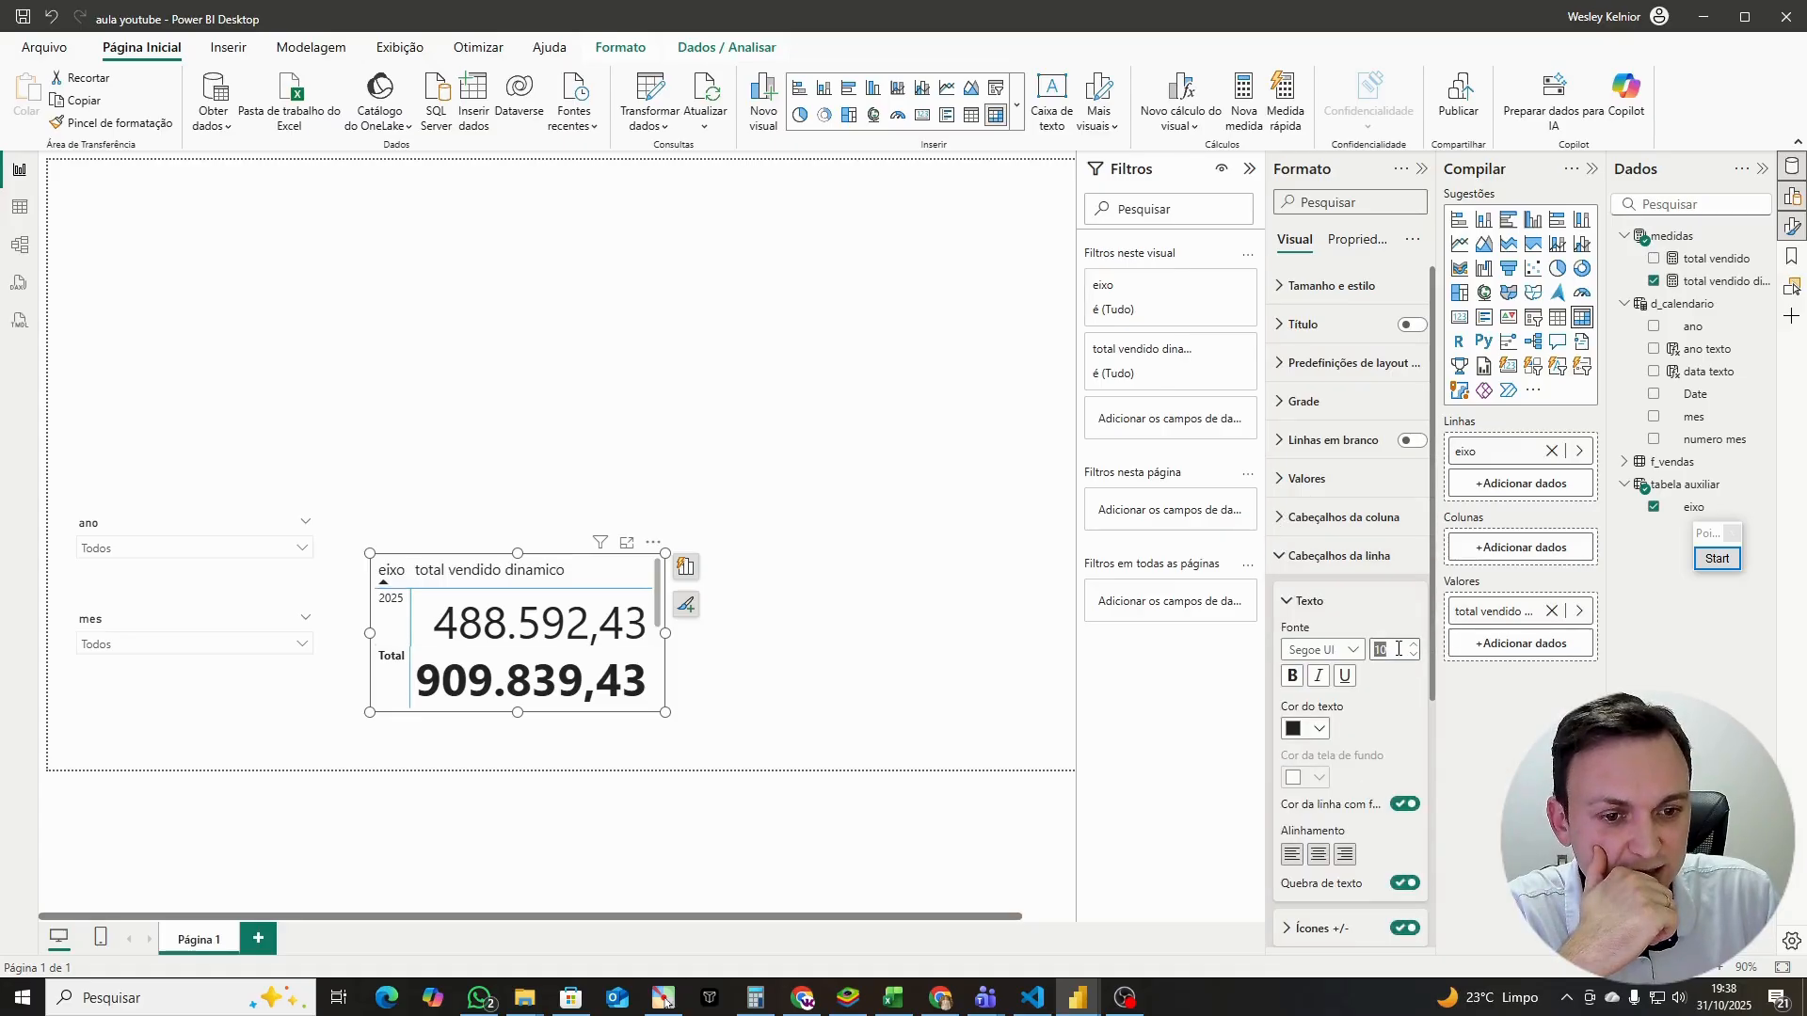
{"action": "type", "text": "20"}
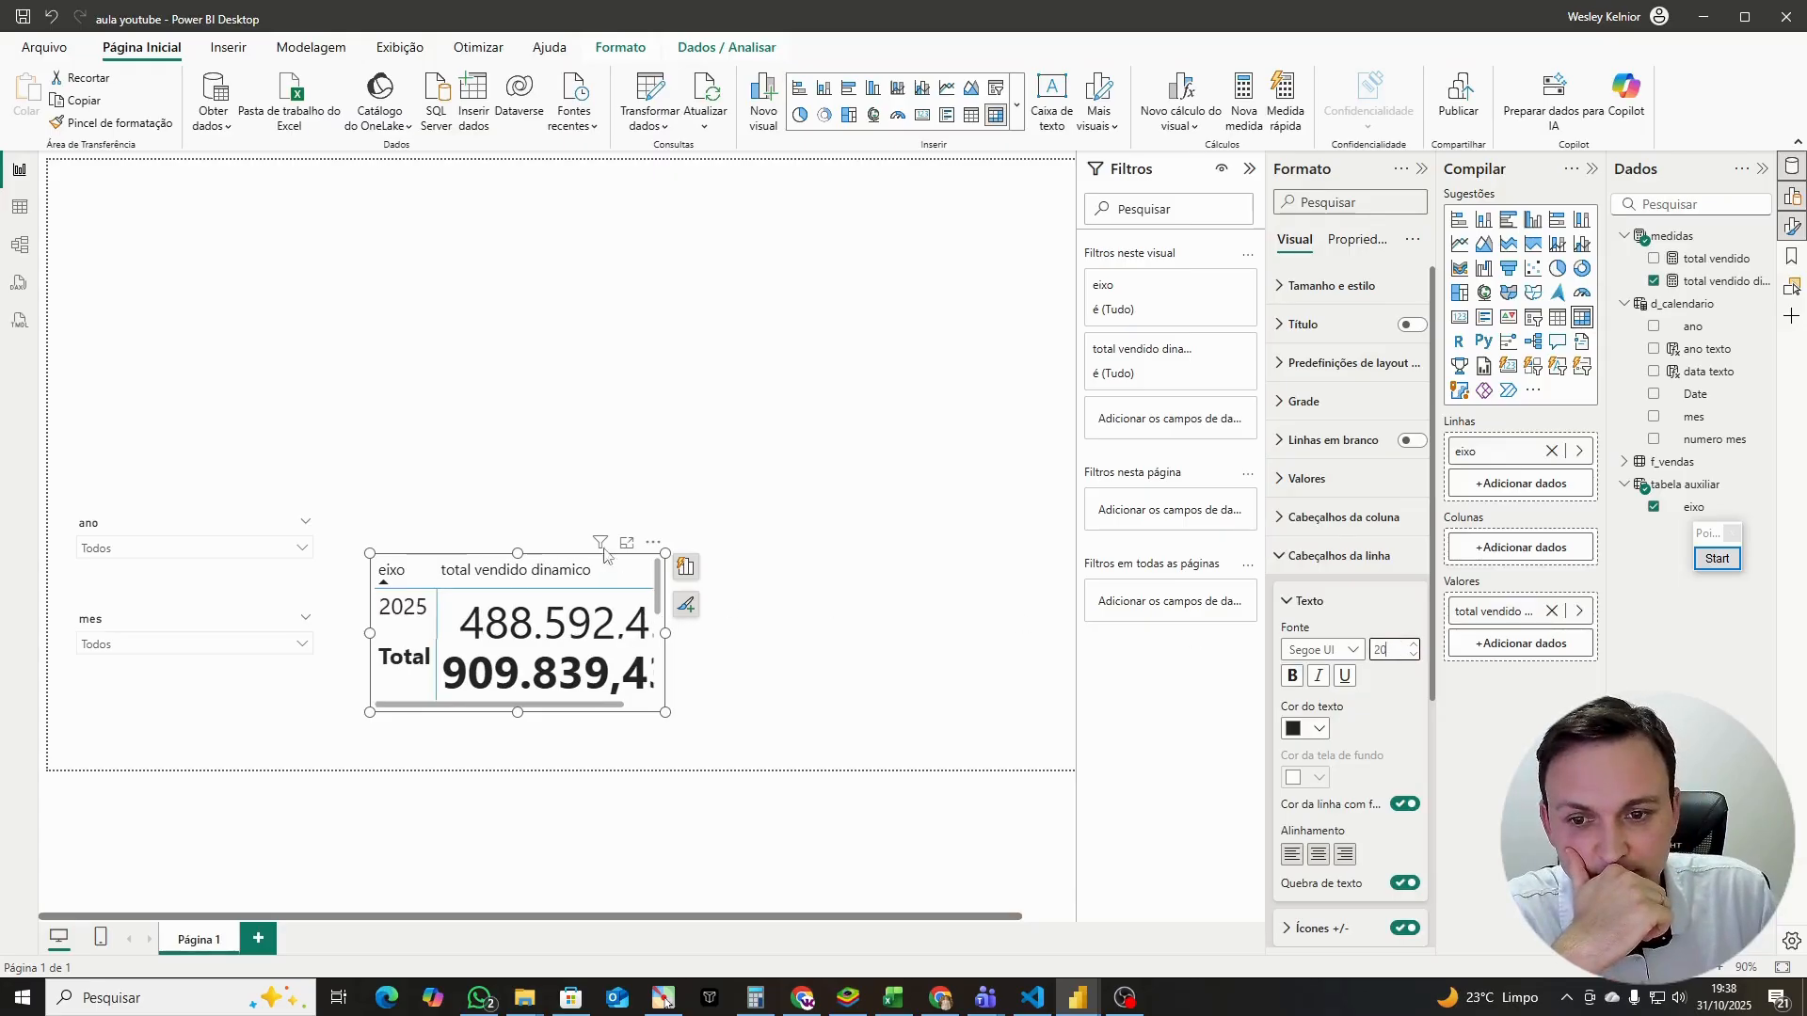
Step: Enlarge the matrix on the report canvas by extending it upward and widening it
{"action": "left_click_drag", "start_coordinate": [518, 553], "coordinate": [517, 282]}
{"action": "left_click_drag", "start_coordinate": [666, 497], "coordinate": [890, 497]}
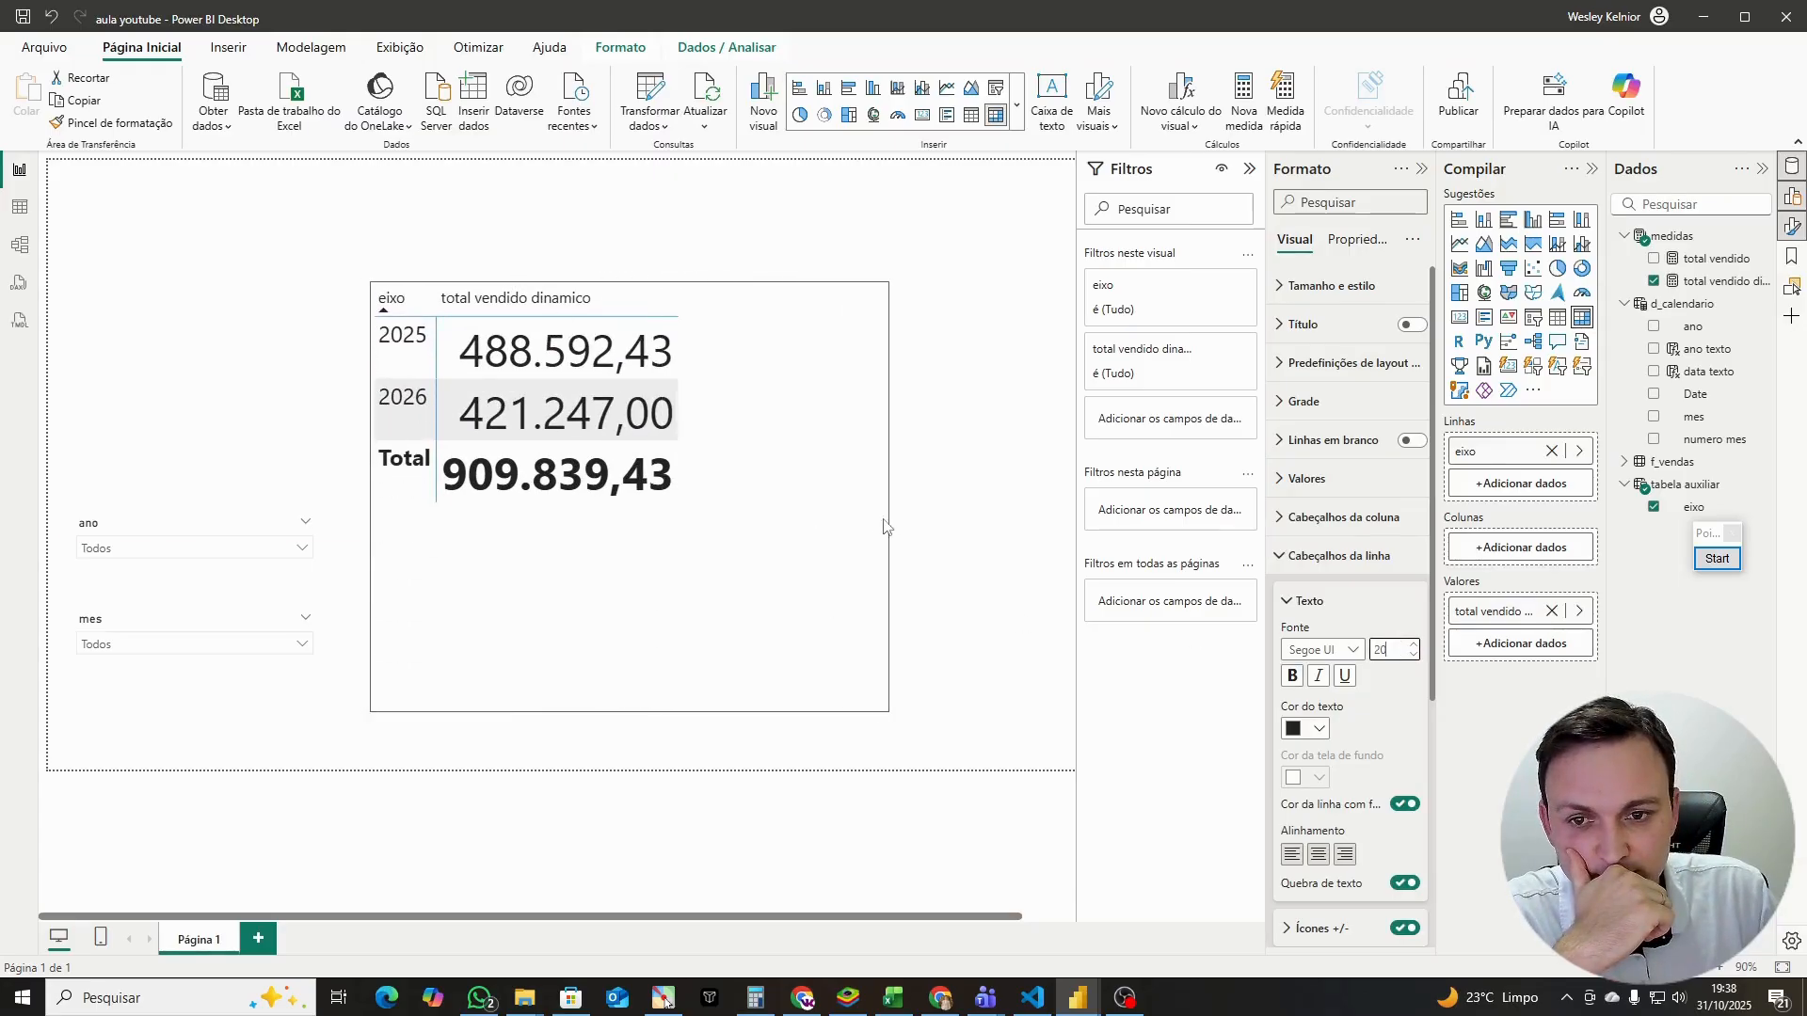
{"action": "left_click", "coordinate": [1285, 564]}
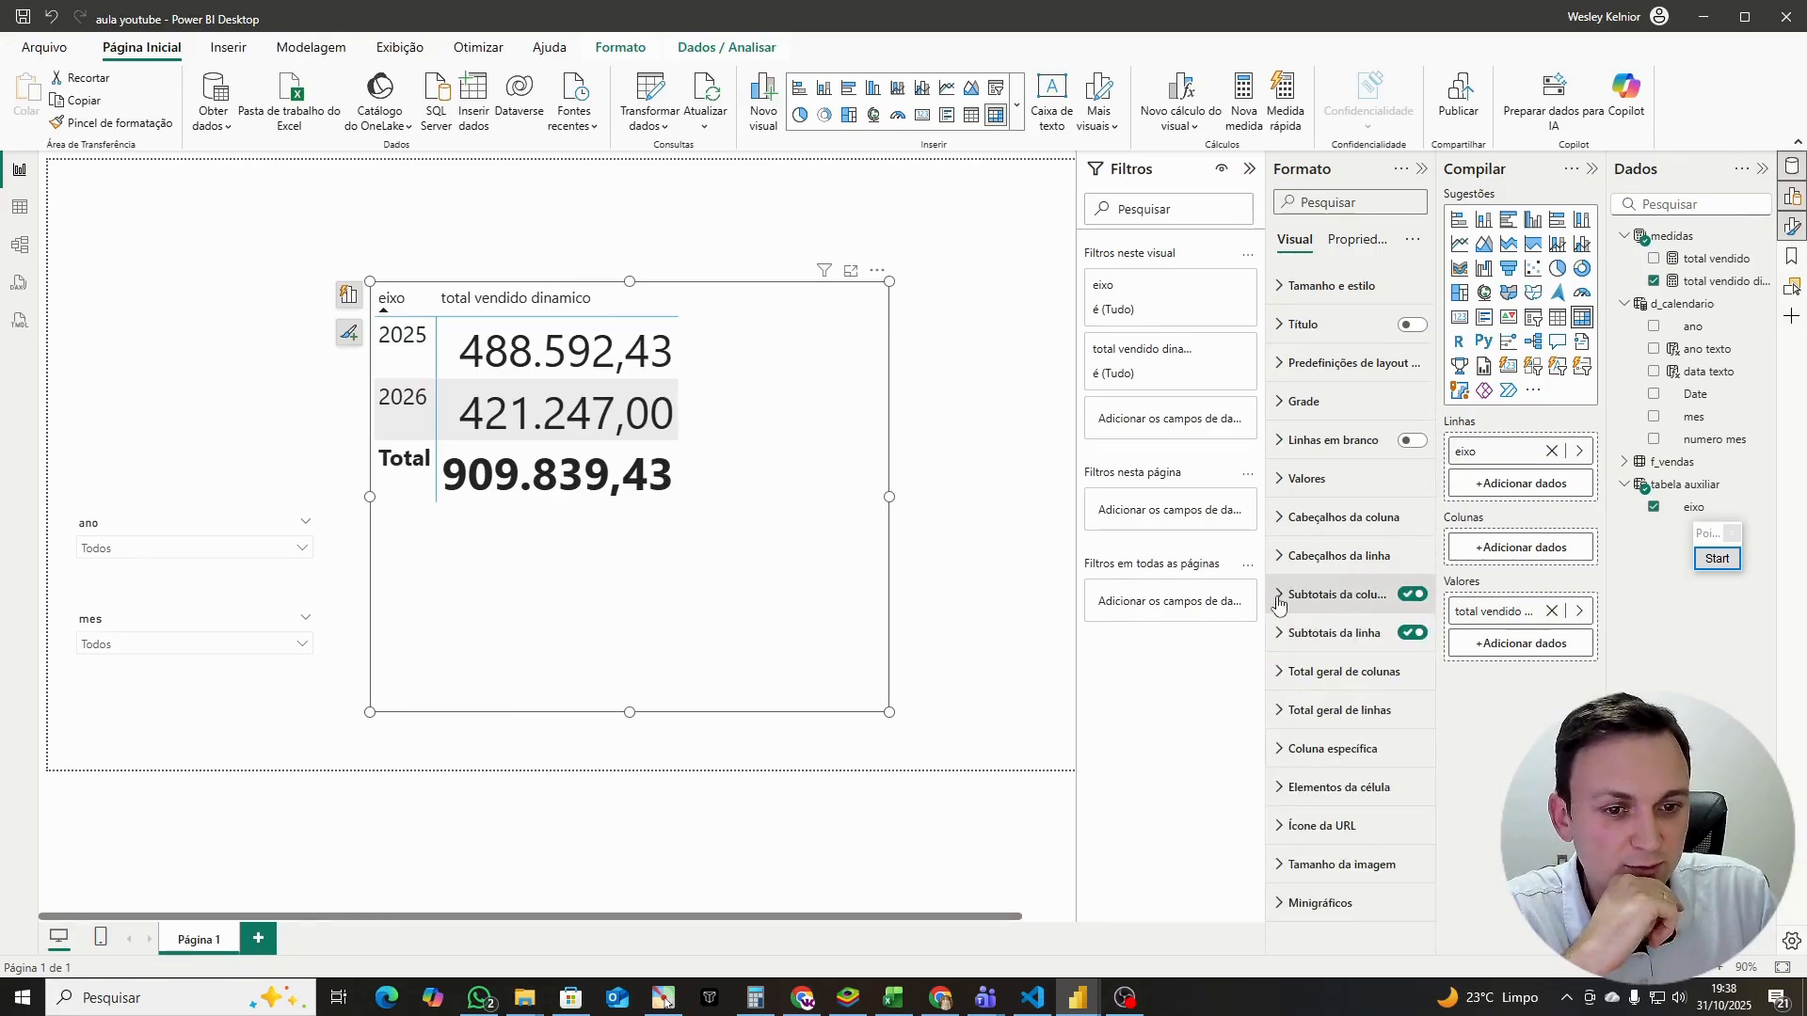
Step: Try 60 for the matrix values' font size, set it to 20, and shift the matrix slightly down and to the right
{"action": "left_click", "coordinate": [1286, 479]}
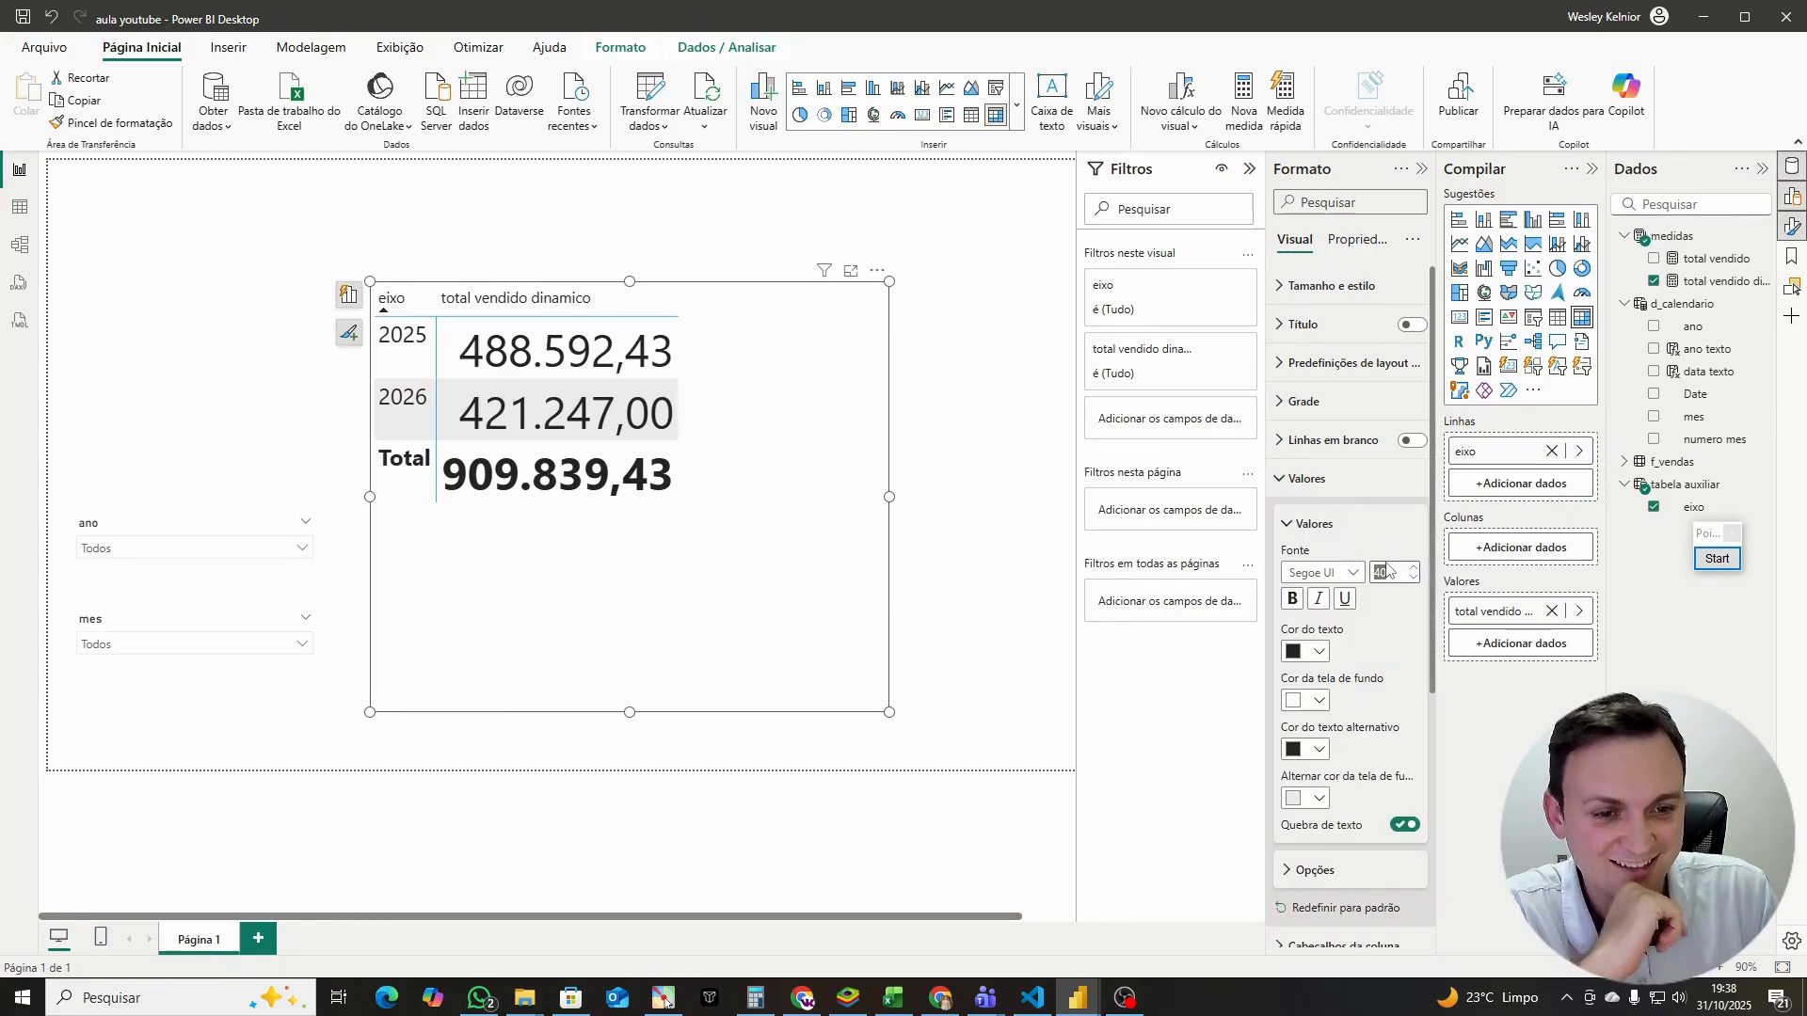
{"action": "type", "text": "60"}
{"action": "key", "text": "Return"}
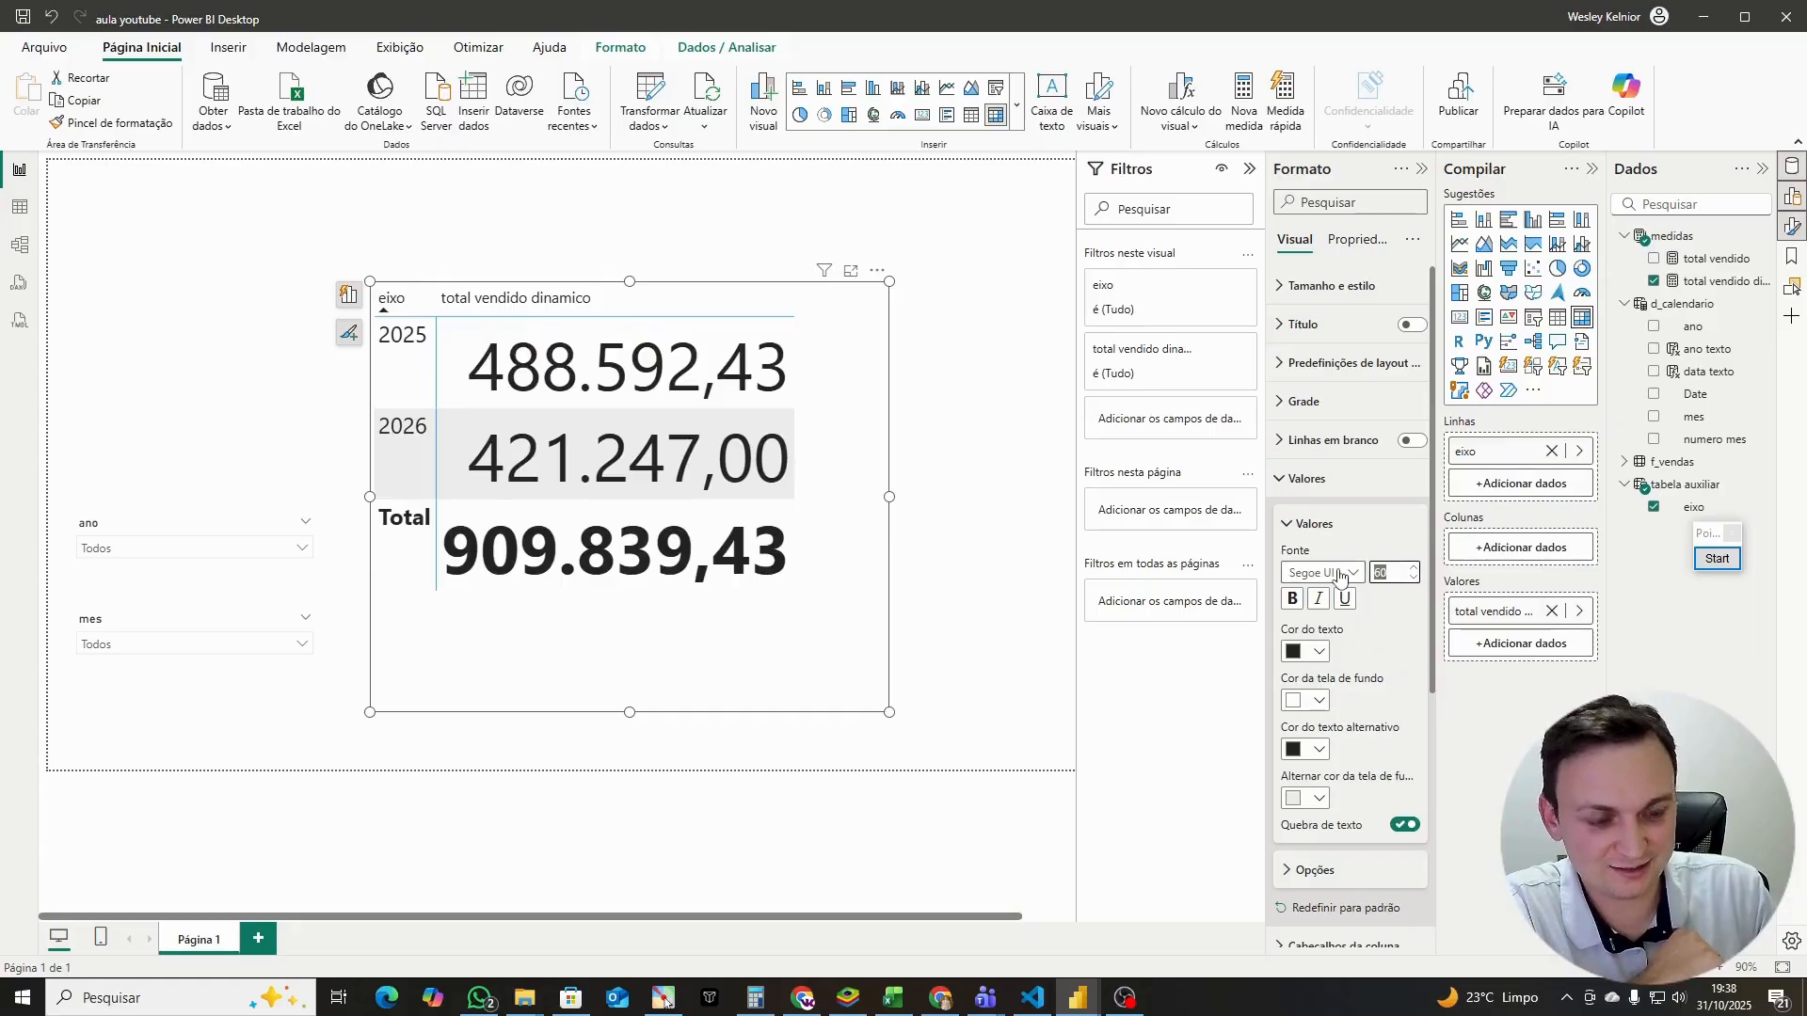
{"action": "type", "text": "20"}
{"action": "key", "text": "Return"}
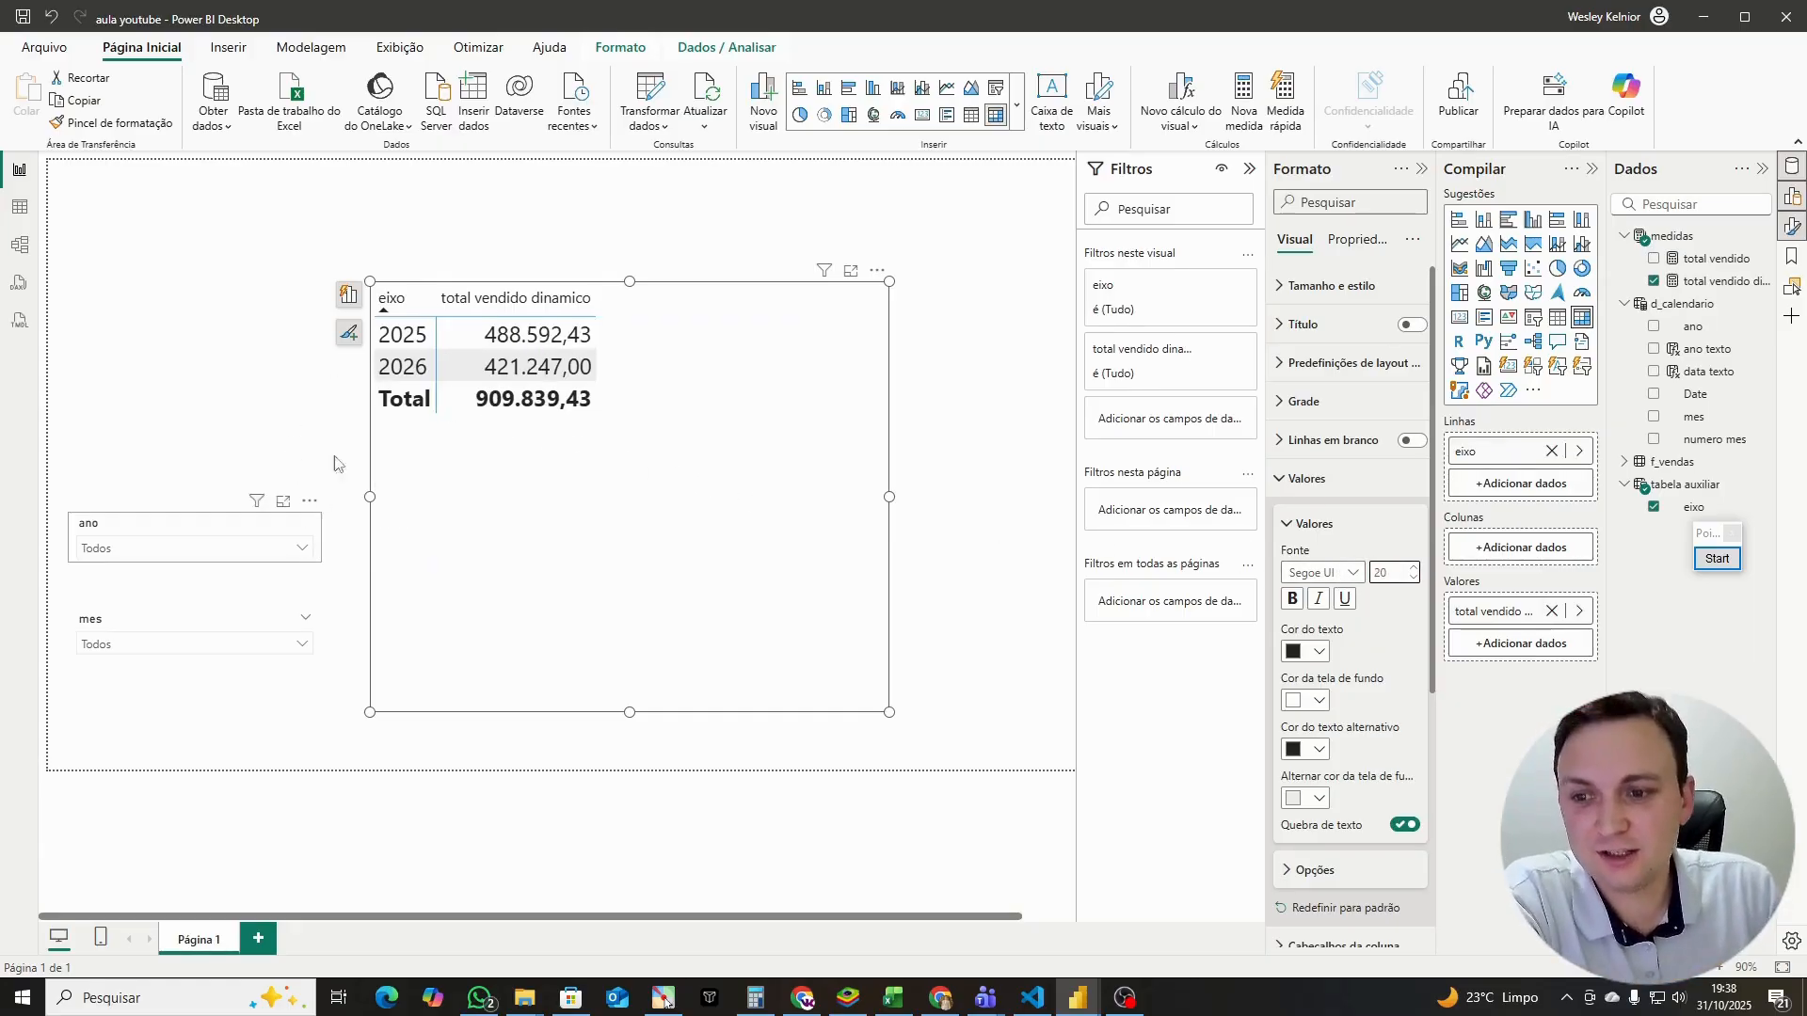
{"action": "left_click_drag", "start_coordinate": [370, 282], "coordinate": [388, 340]}
Step: Set the ano slicer's values to font size 20, make the slicer taller and place it higher on the canvas
{"action": "left_click", "coordinate": [226, 518]}
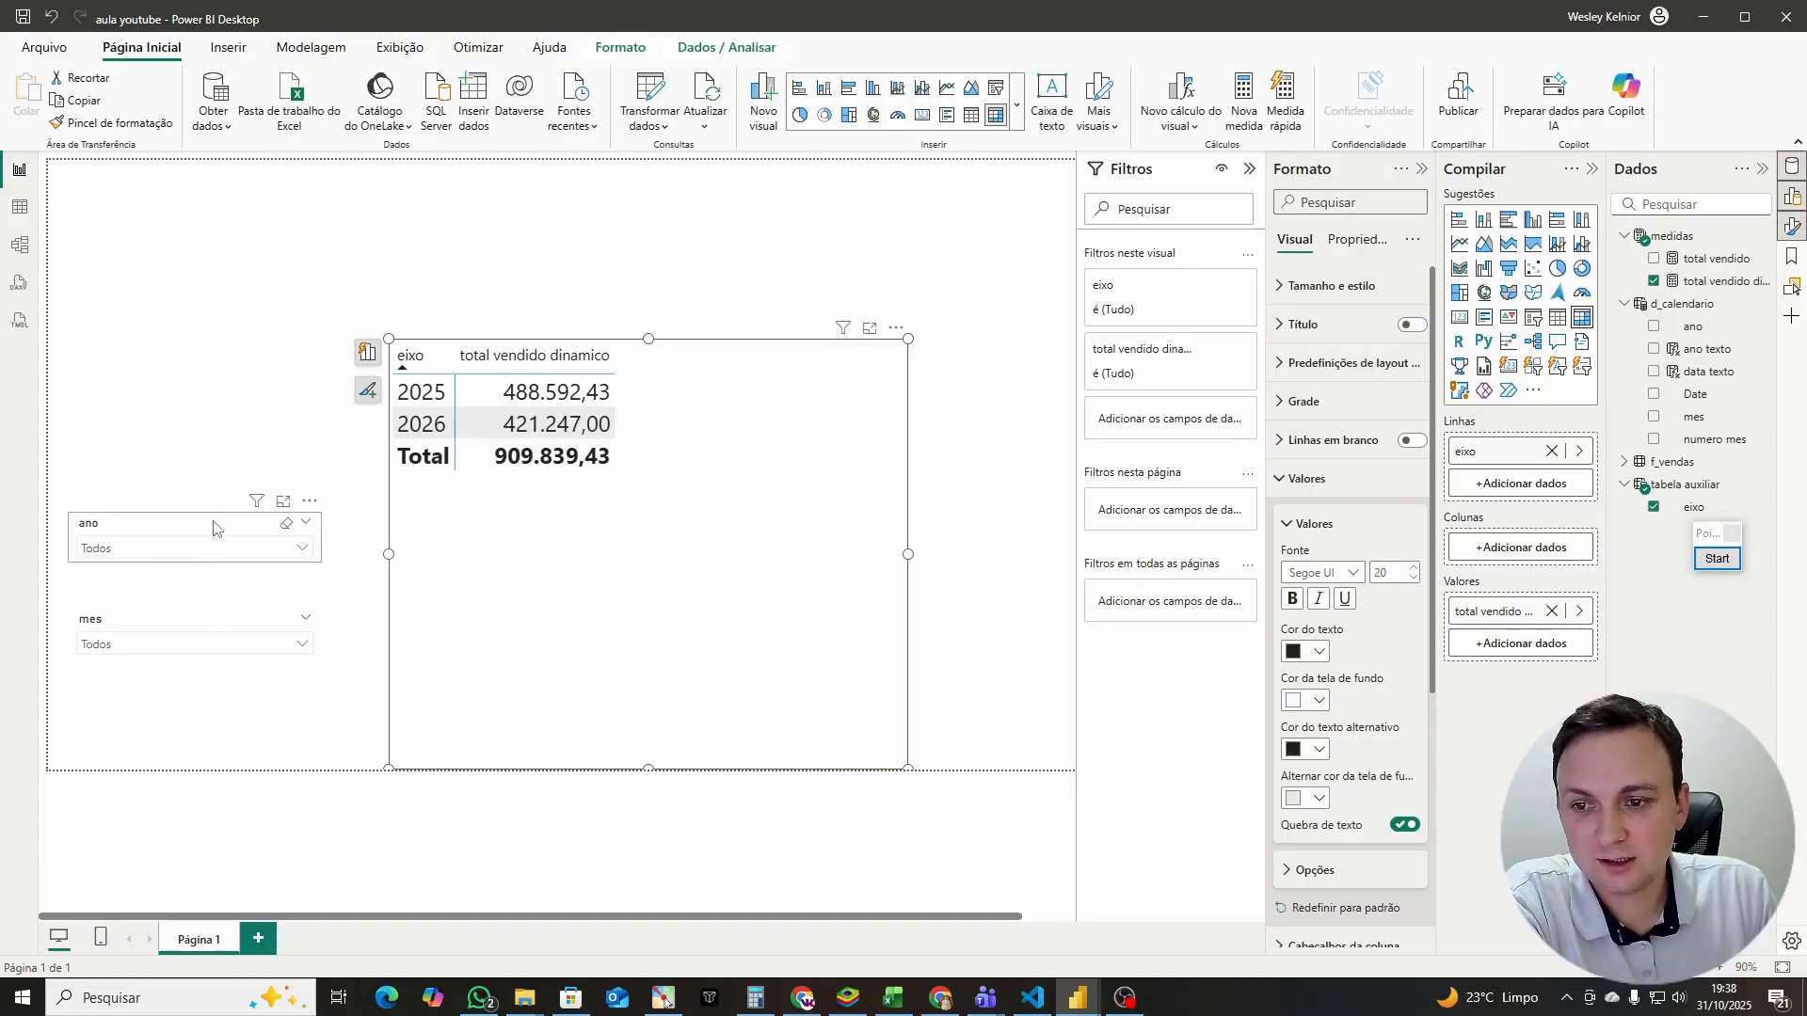
{"action": "left_click_drag", "start_coordinate": [1391, 710], "coordinate": [1370, 713]}
{"action": "type", "text": "20"}
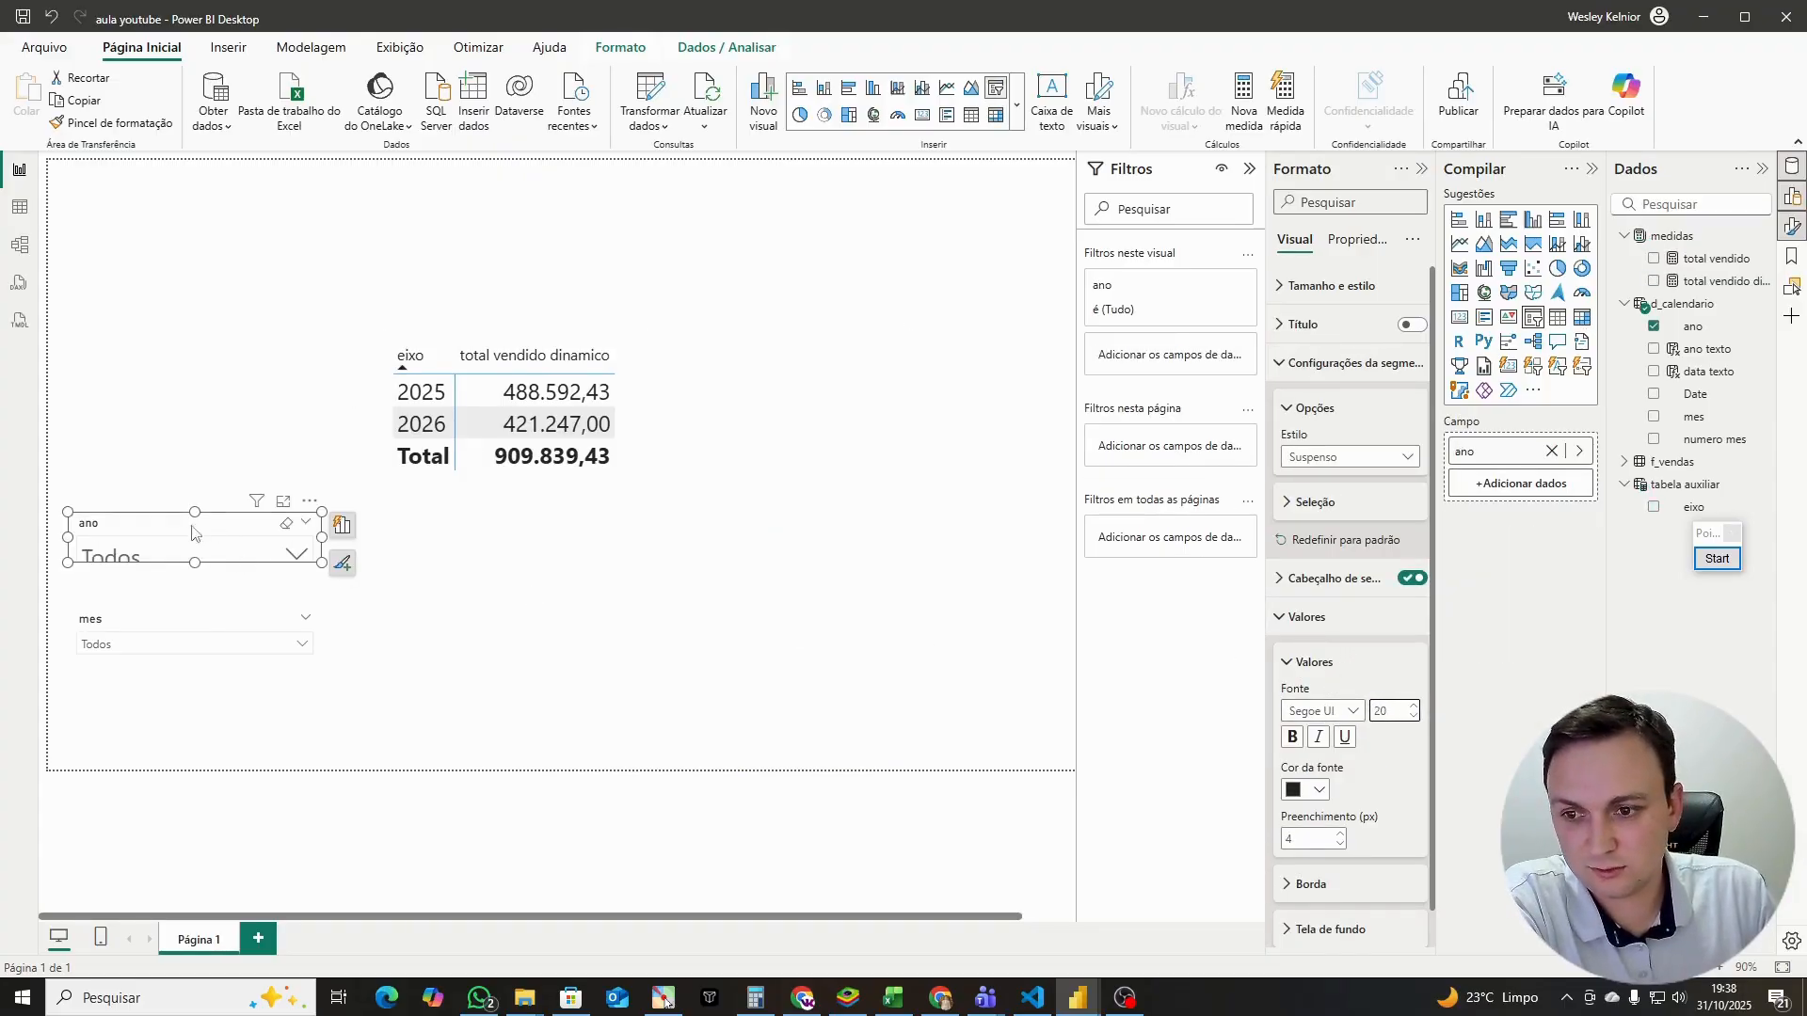
{"action": "left_click_drag", "start_coordinate": [195, 512], "coordinate": [190, 370]}
Step: Copy the ano slicer's formatting to the mes slicer and move the mes slicer directly below the ano slicer
{"action": "left_click", "coordinate": [148, 635]}
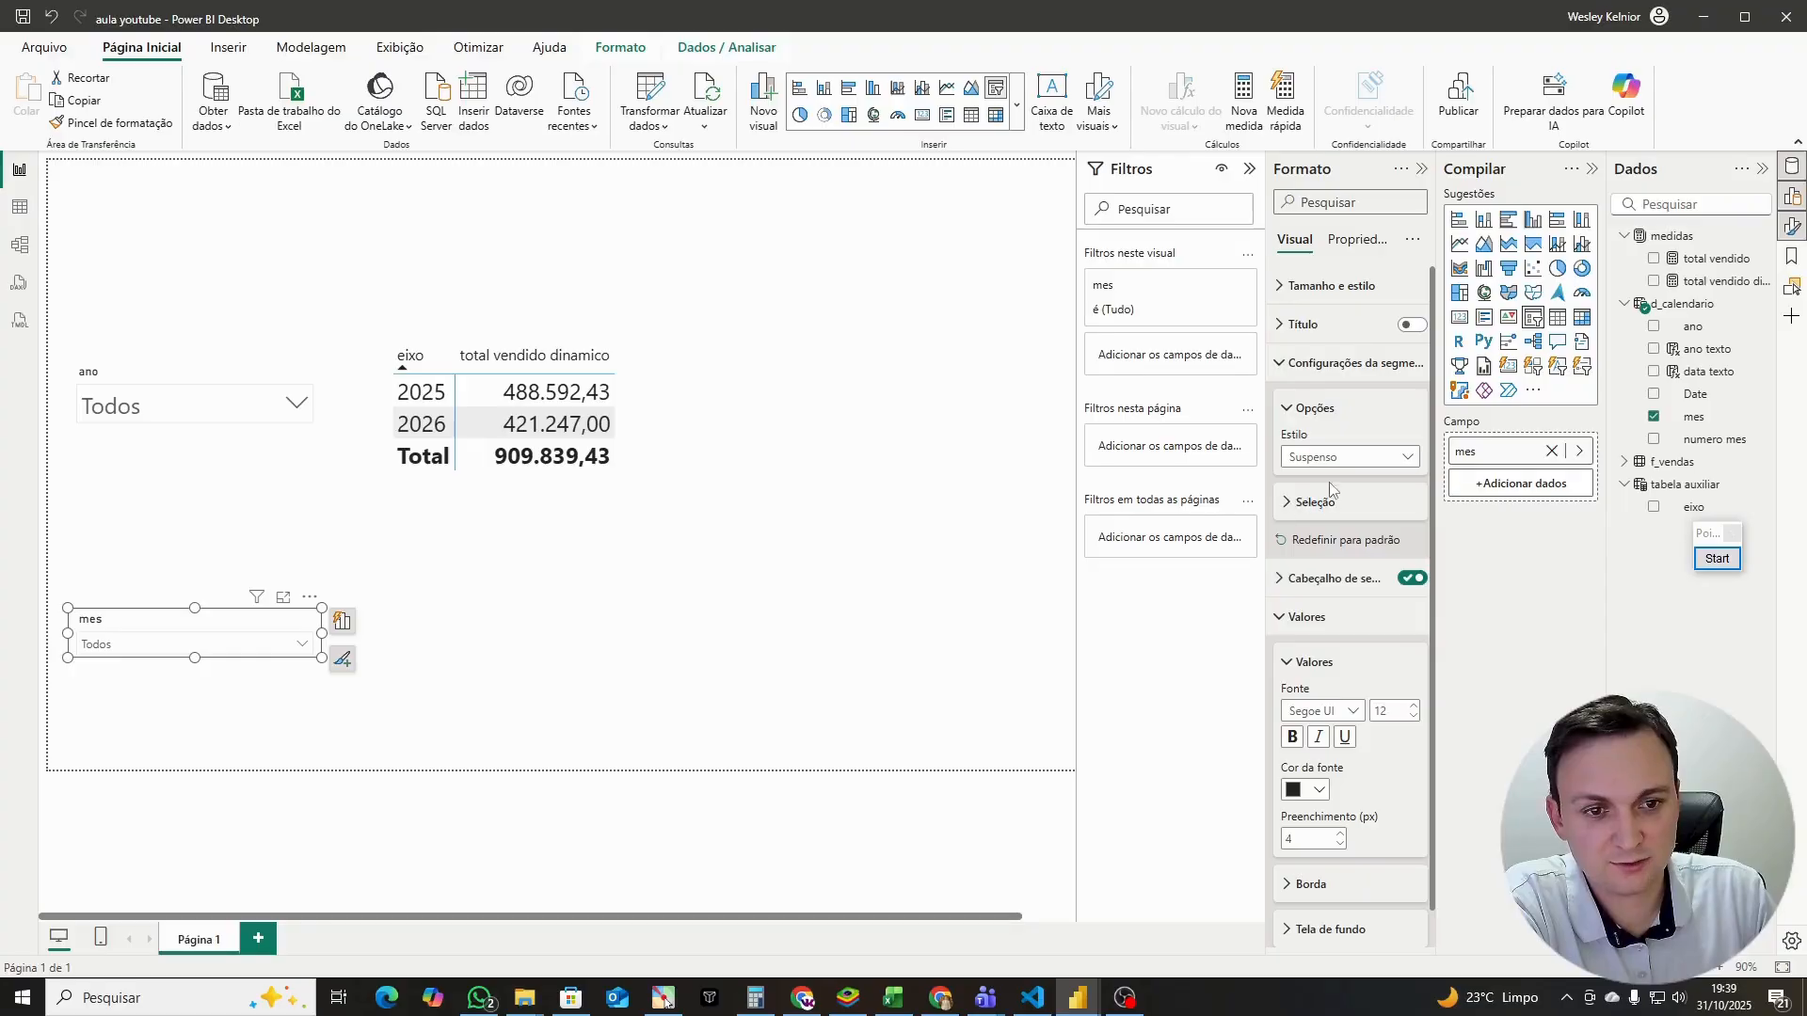
{"action": "left_click", "coordinate": [1291, 581]}
{"action": "left_click", "coordinate": [178, 388]}
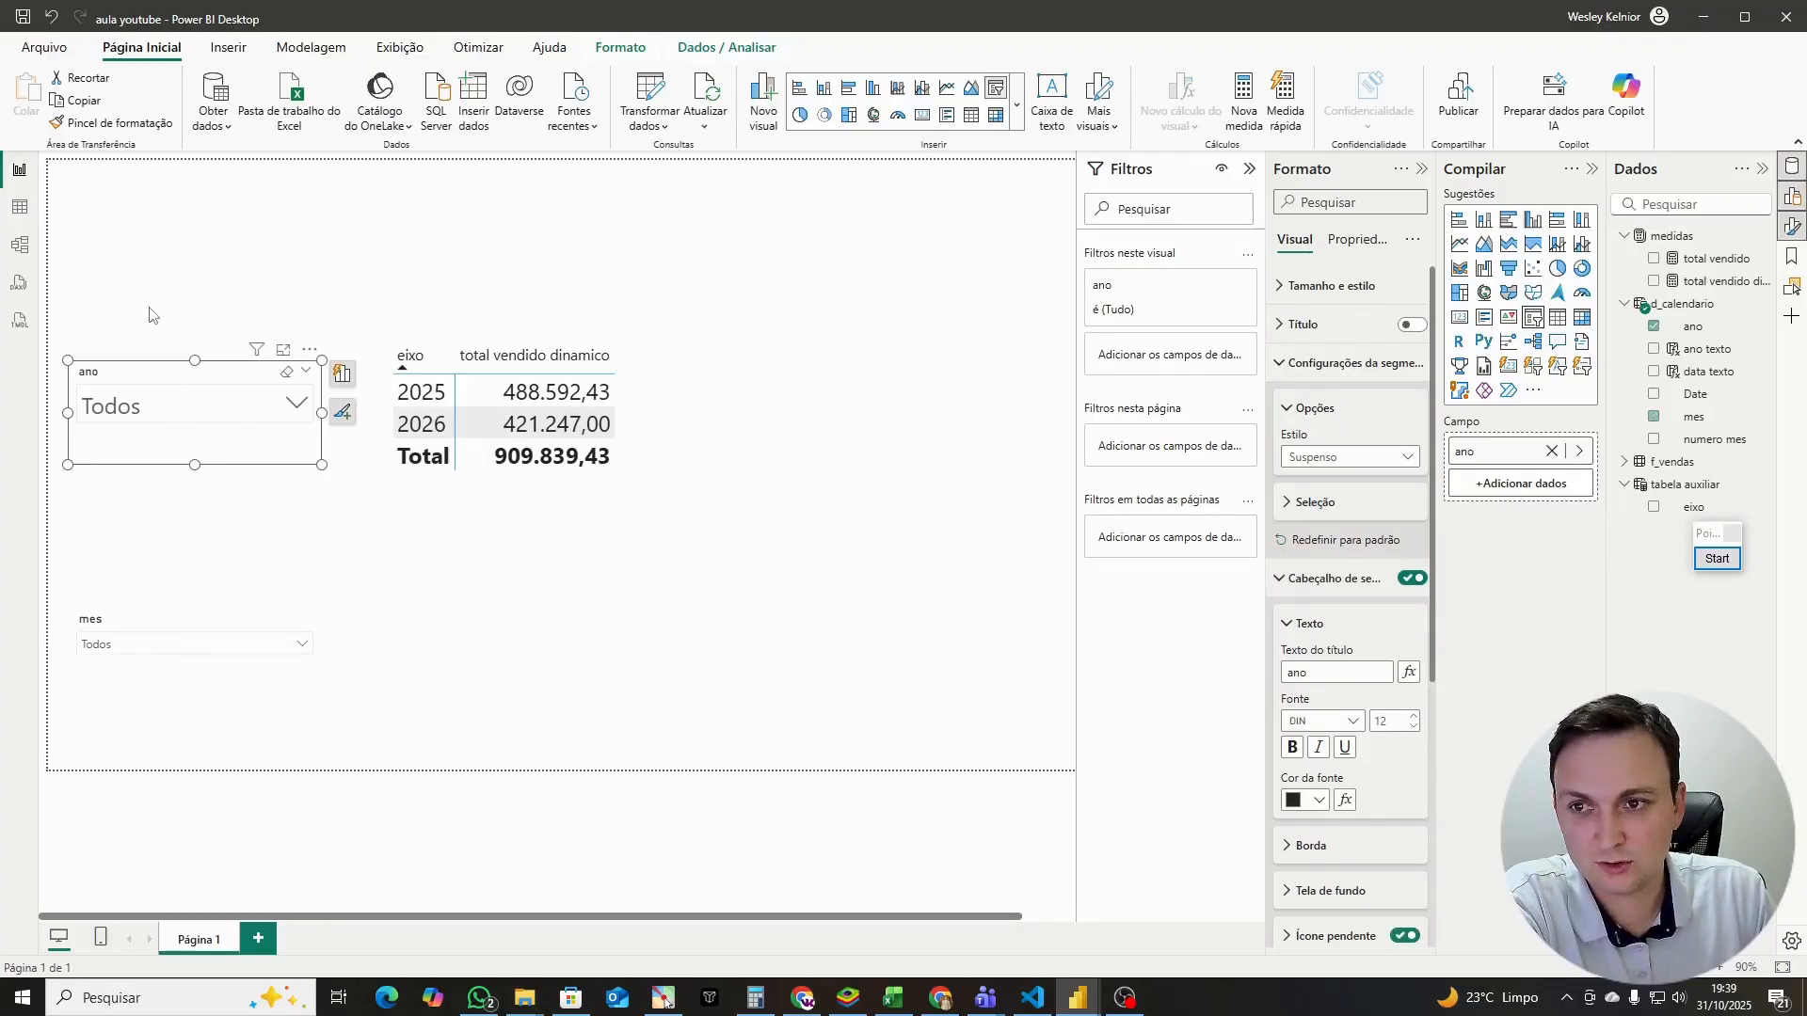
{"action": "left_click", "coordinate": [136, 617]}
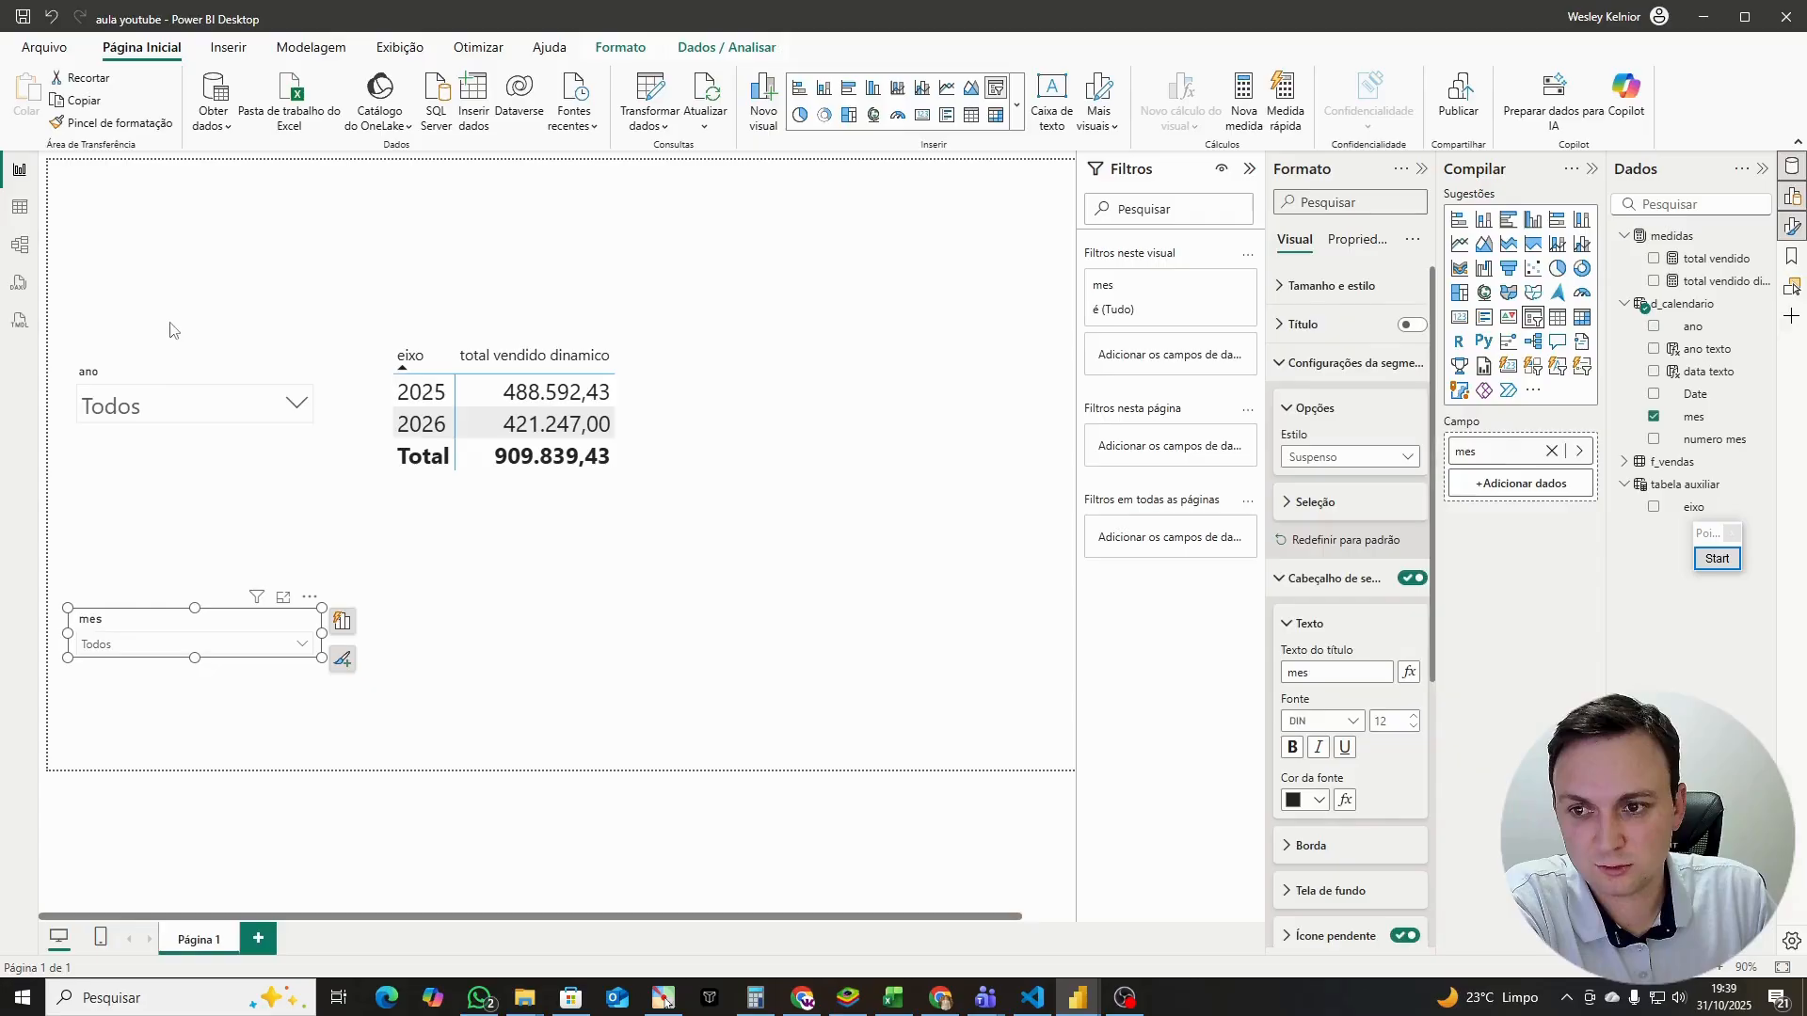
{"action": "left_click", "coordinate": [164, 372]}
{"action": "left_click", "coordinate": [159, 618]}
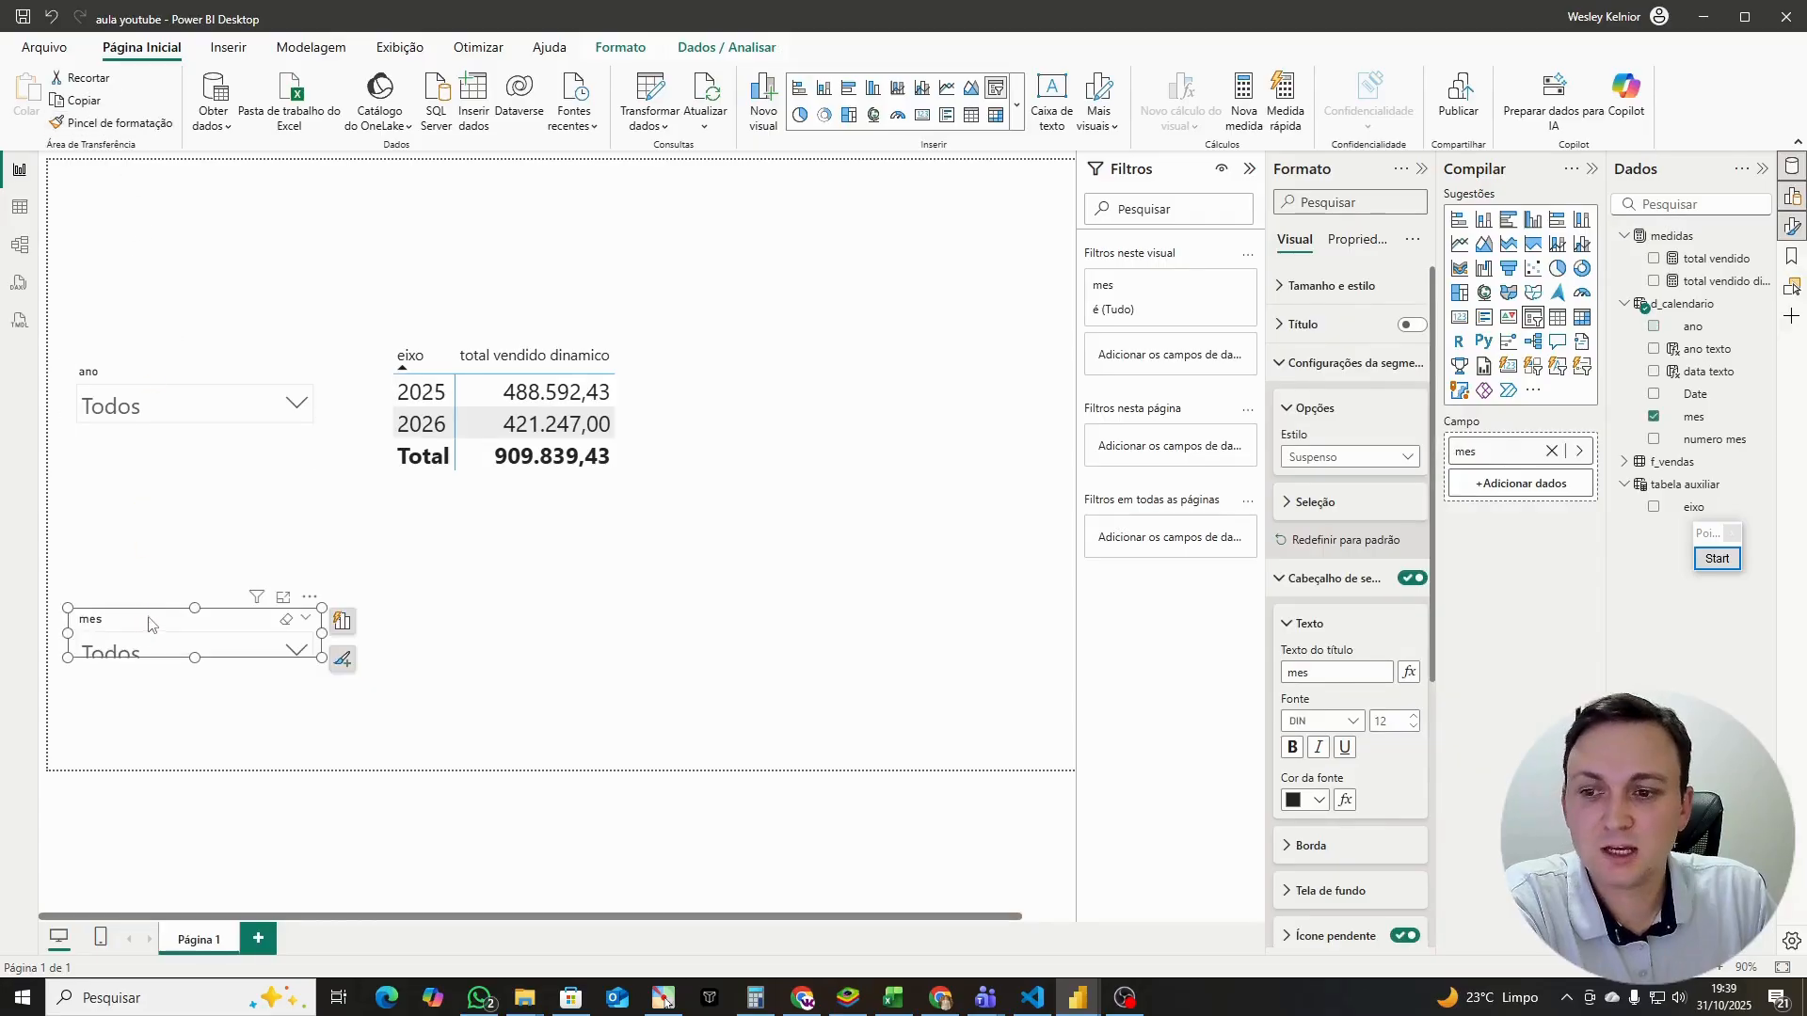
{"action": "left_click_drag", "start_coordinate": [159, 619], "coordinate": [147, 486]}
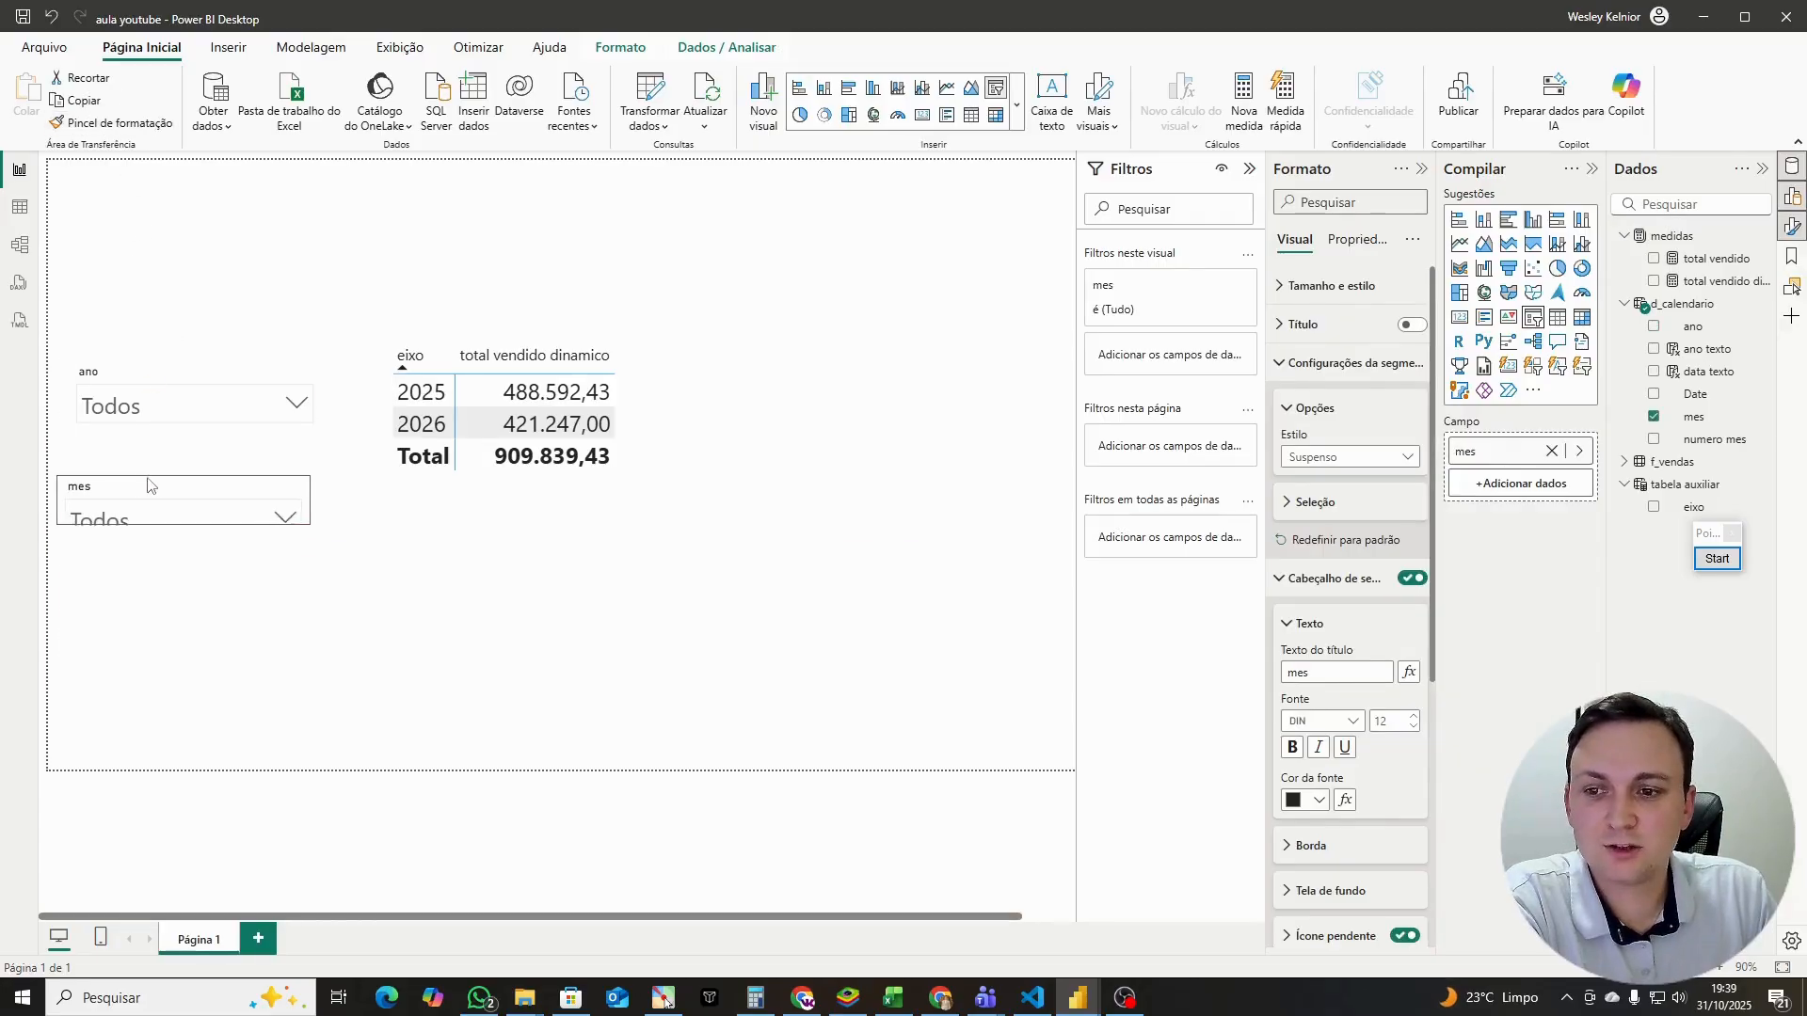
Step: Expand the year list of the ano slicer and select 2025
{"action": "left_click", "coordinate": [170, 414]}
{"action": "left_click", "coordinate": [141, 457]}
{"action": "left_click", "coordinate": [141, 457]}
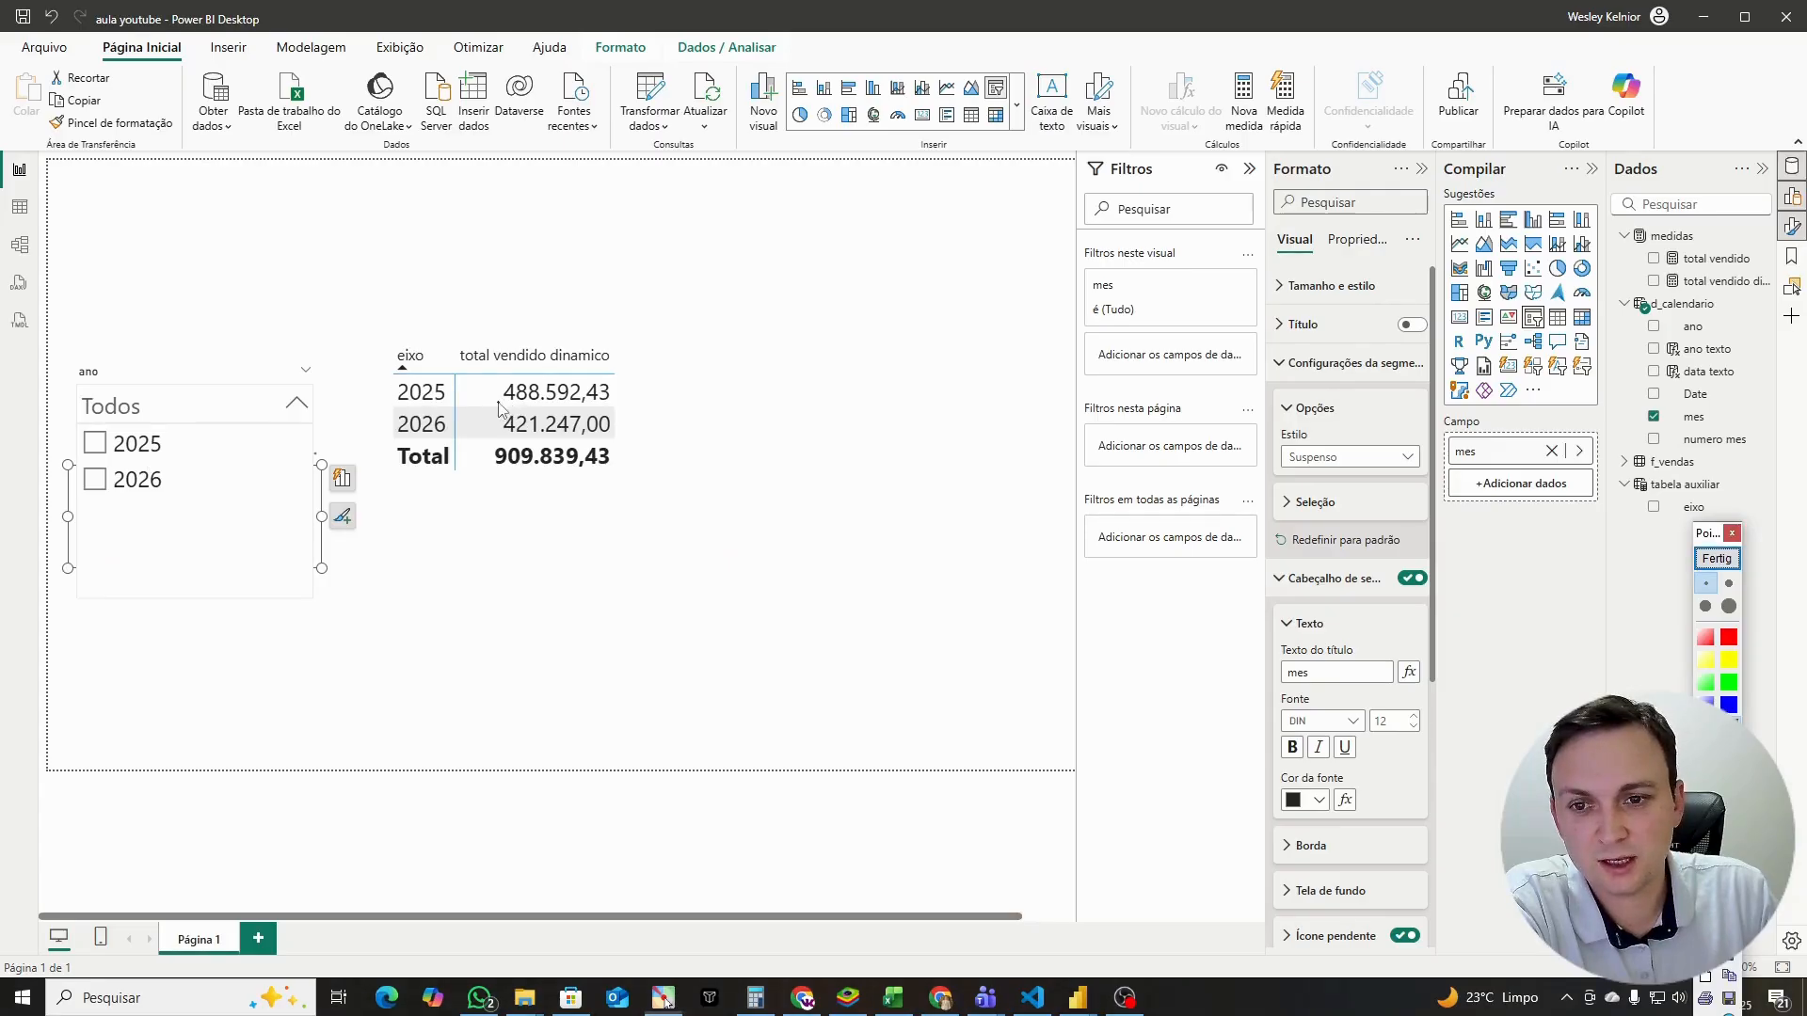
{"action": "mouse_move", "coordinate": [499, 407]}
{"action": "left_mouse_down"}
{"action": "mouse_move", "coordinate": [553, 388]}
{"action": "mouse_move", "coordinate": [504, 402]}
{"action": "left_mouse_up"}
{"action": "left_click", "coordinate": [1717, 558]}
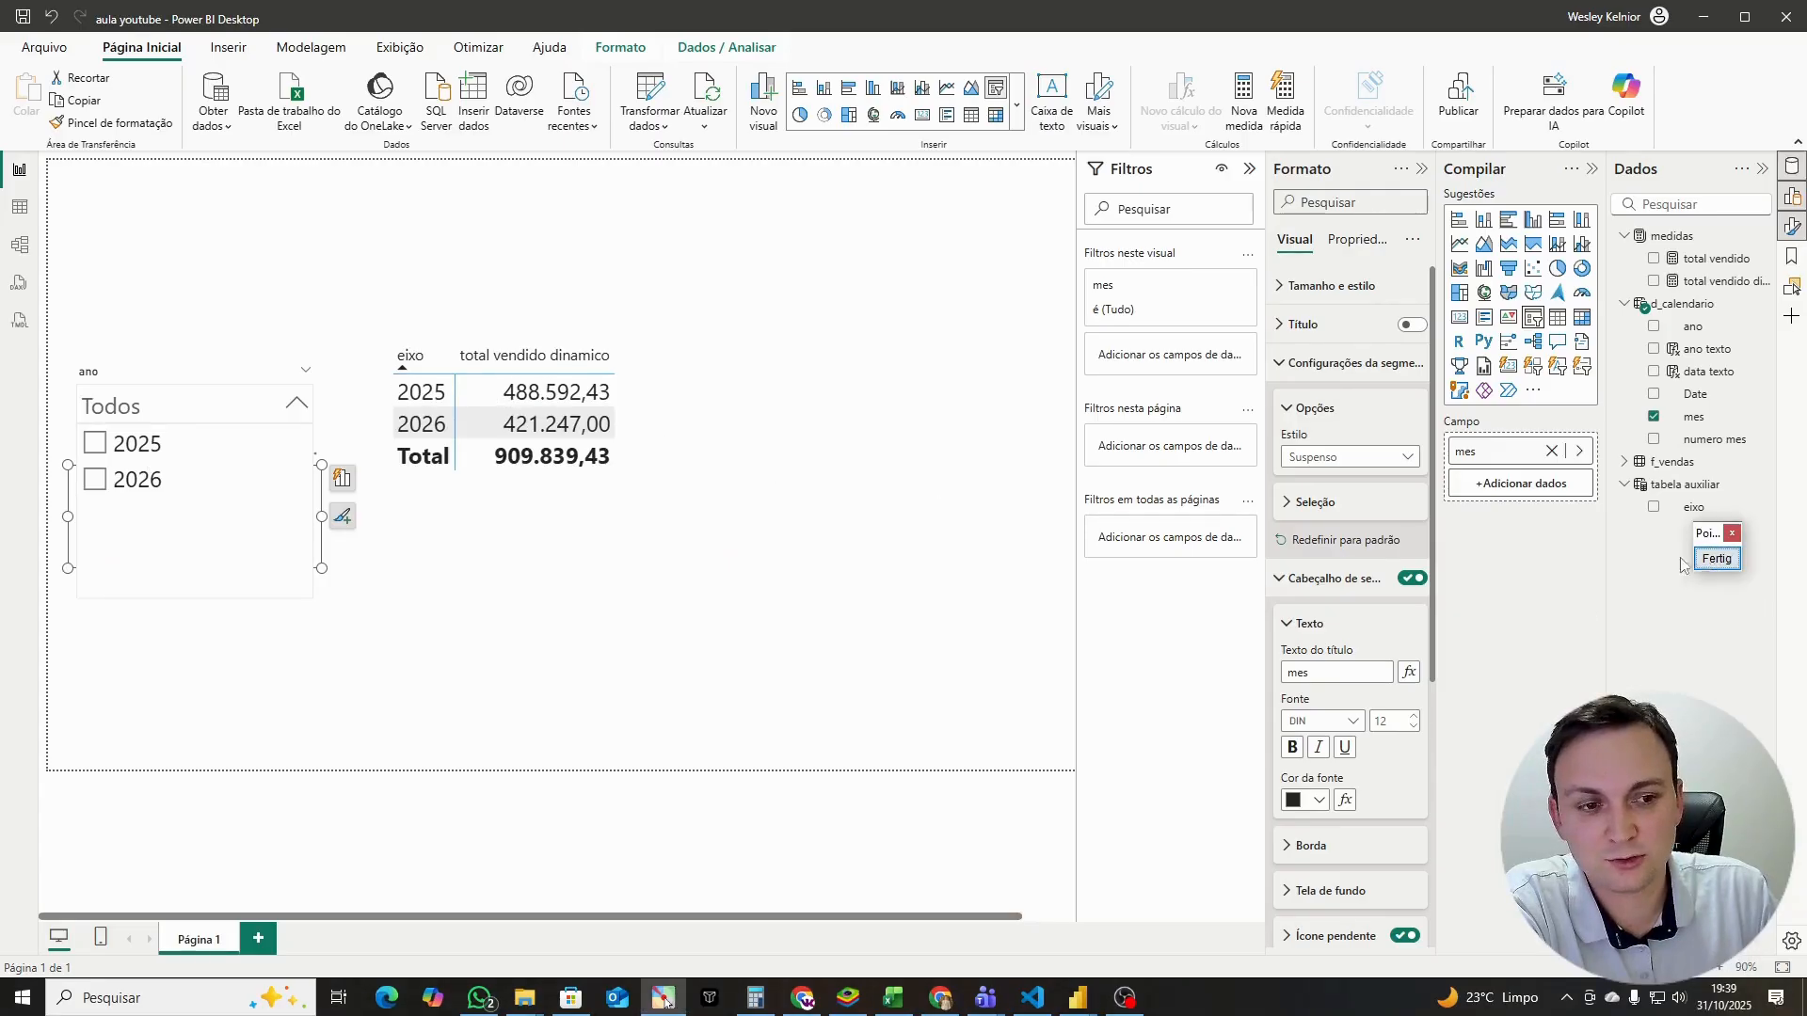
{"action": "left_click", "coordinate": [141, 443]}
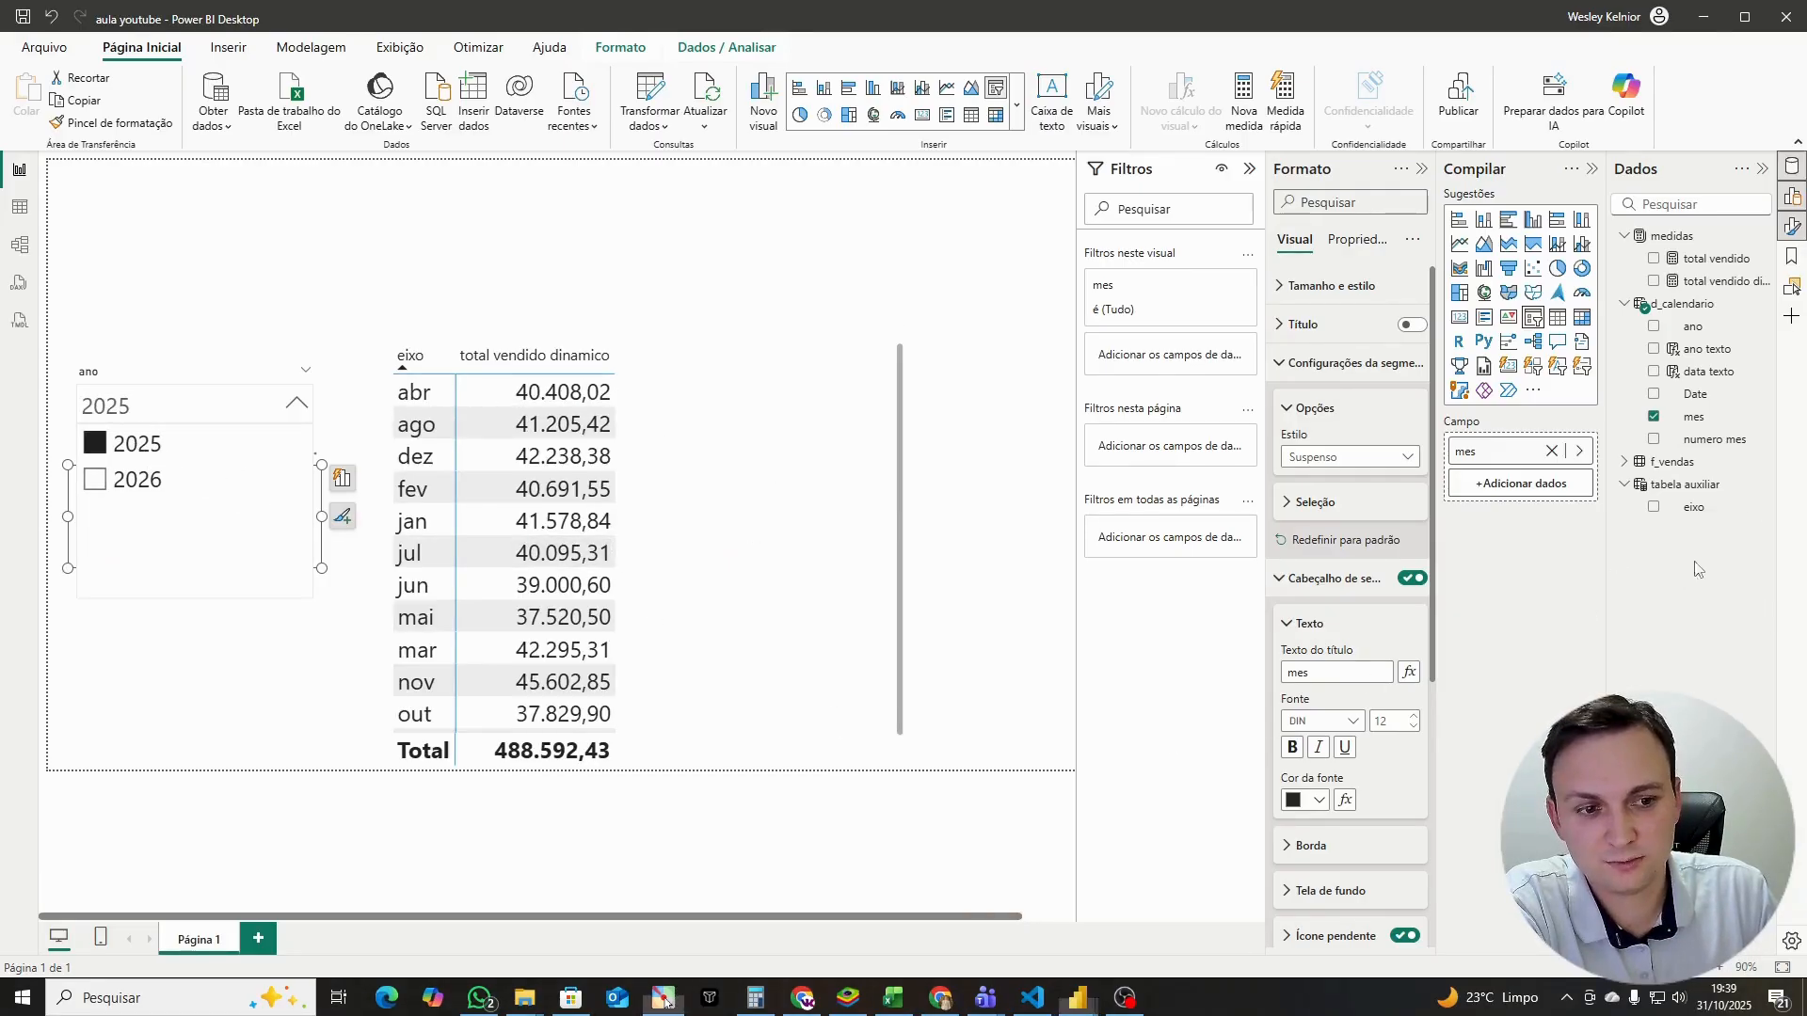
Step: Circle the matrix total and box the abr value with temporary annotation marks
{"action": "left_click", "coordinate": [1717, 558]}
{"action": "mouse_move", "coordinate": [598, 715]}
{"action": "left_mouse_down"}
{"action": "mouse_move", "coordinate": [640, 745]}
{"action": "mouse_move", "coordinate": [527, 708]}
{"action": "left_mouse_up"}
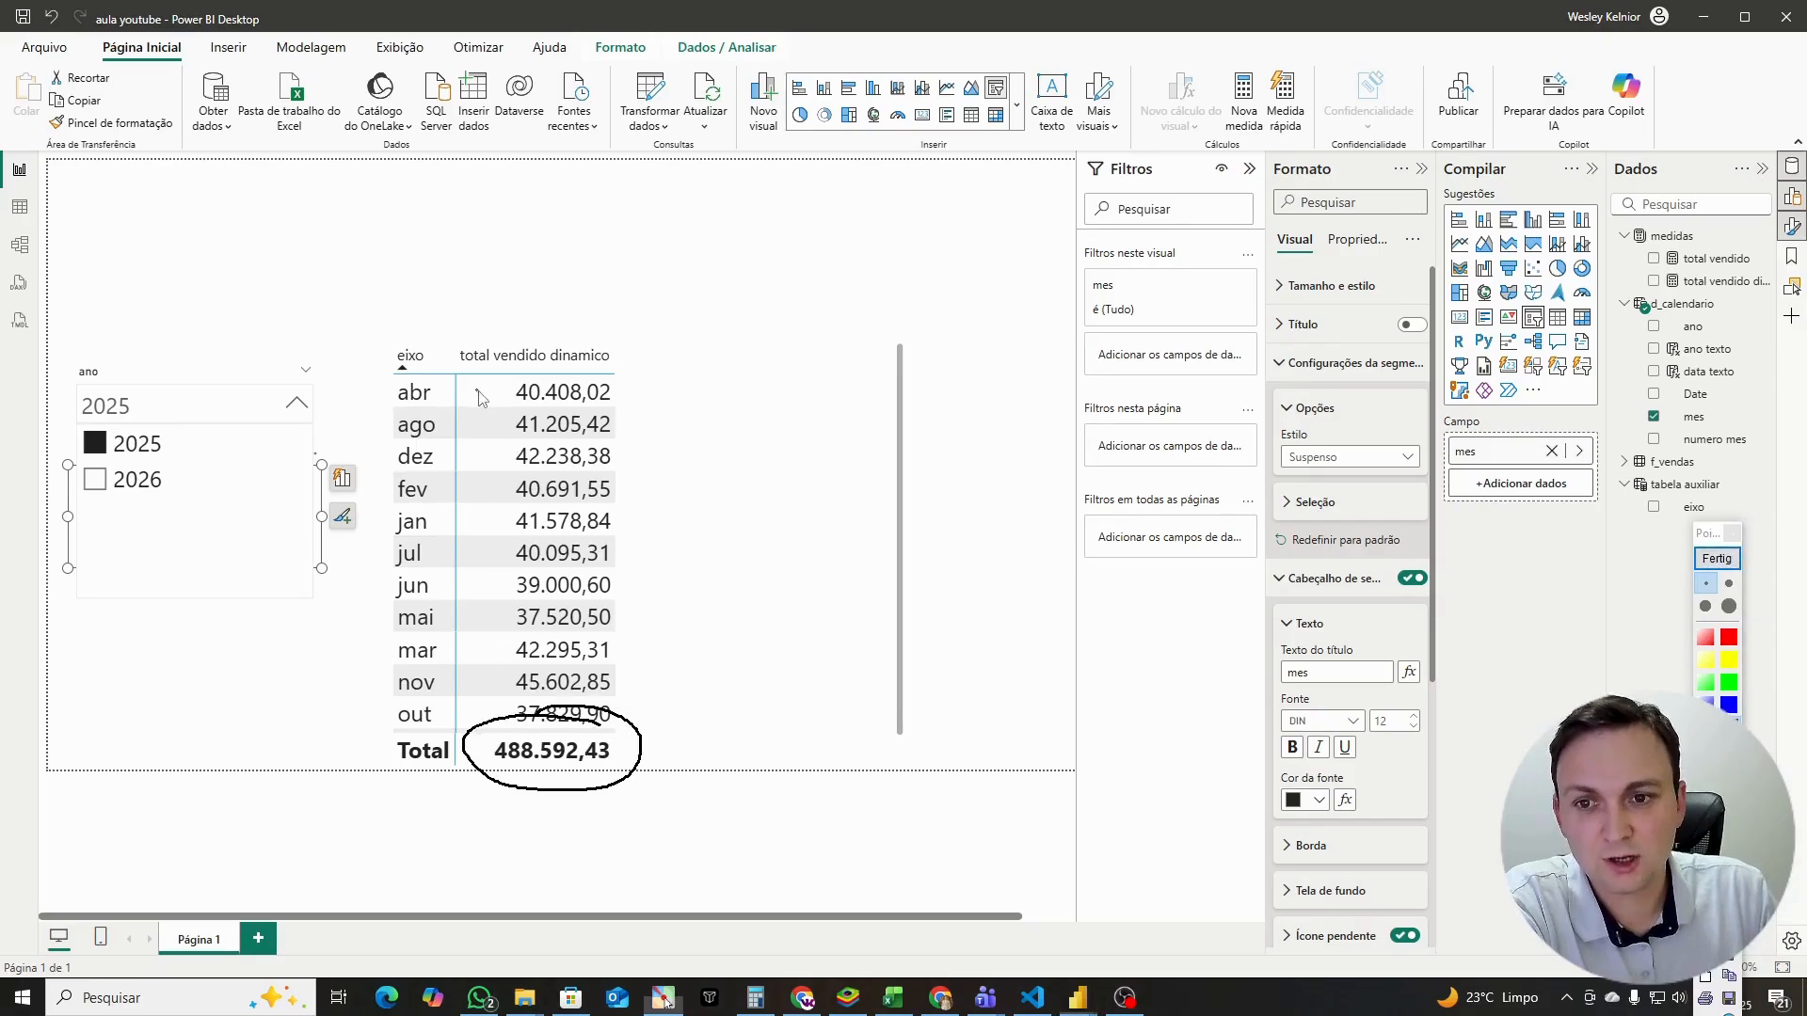
{"action": "mouse_move", "coordinate": [538, 373]}
{"action": "left_mouse_down"}
{"action": "mouse_move", "coordinate": [508, 411]}
{"action": "mouse_move", "coordinate": [500, 379]}
{"action": "left_mouse_up"}
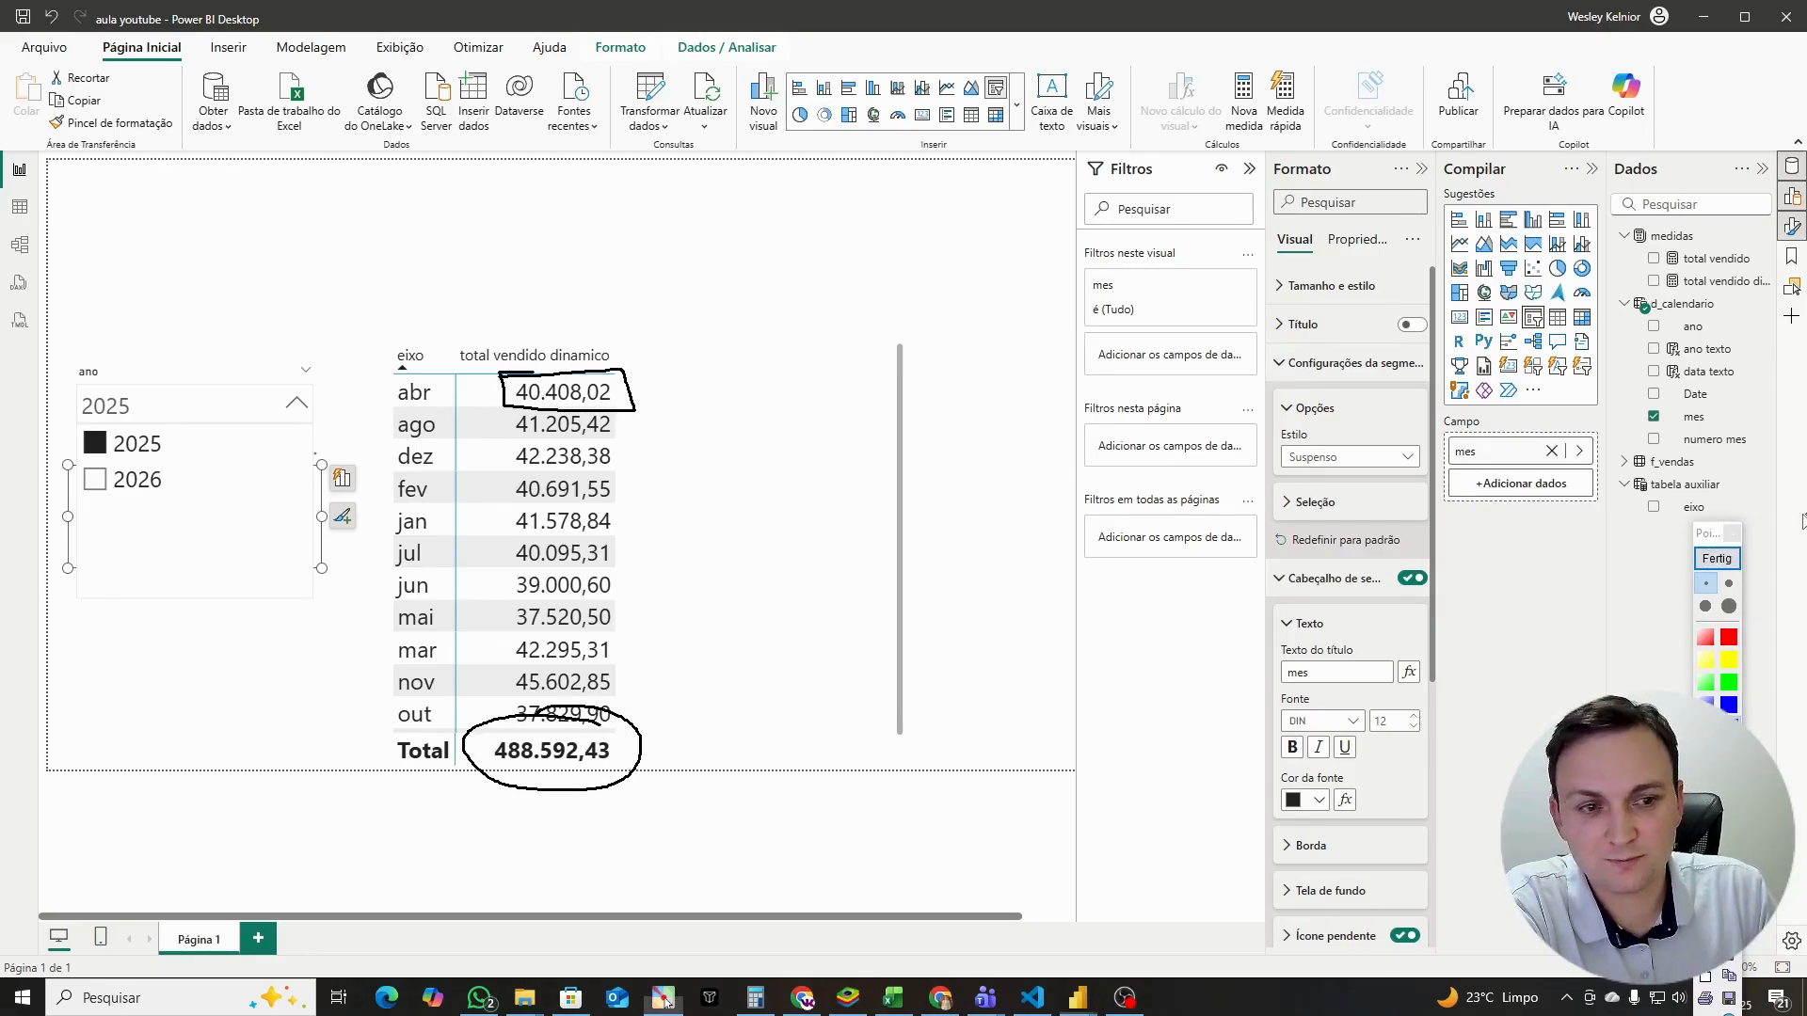
Step: Clear the annotation marks and select abr in the mes slicer
{"action": "left_click", "coordinate": [1717, 558]}
{"action": "left_click", "coordinate": [109, 513]}
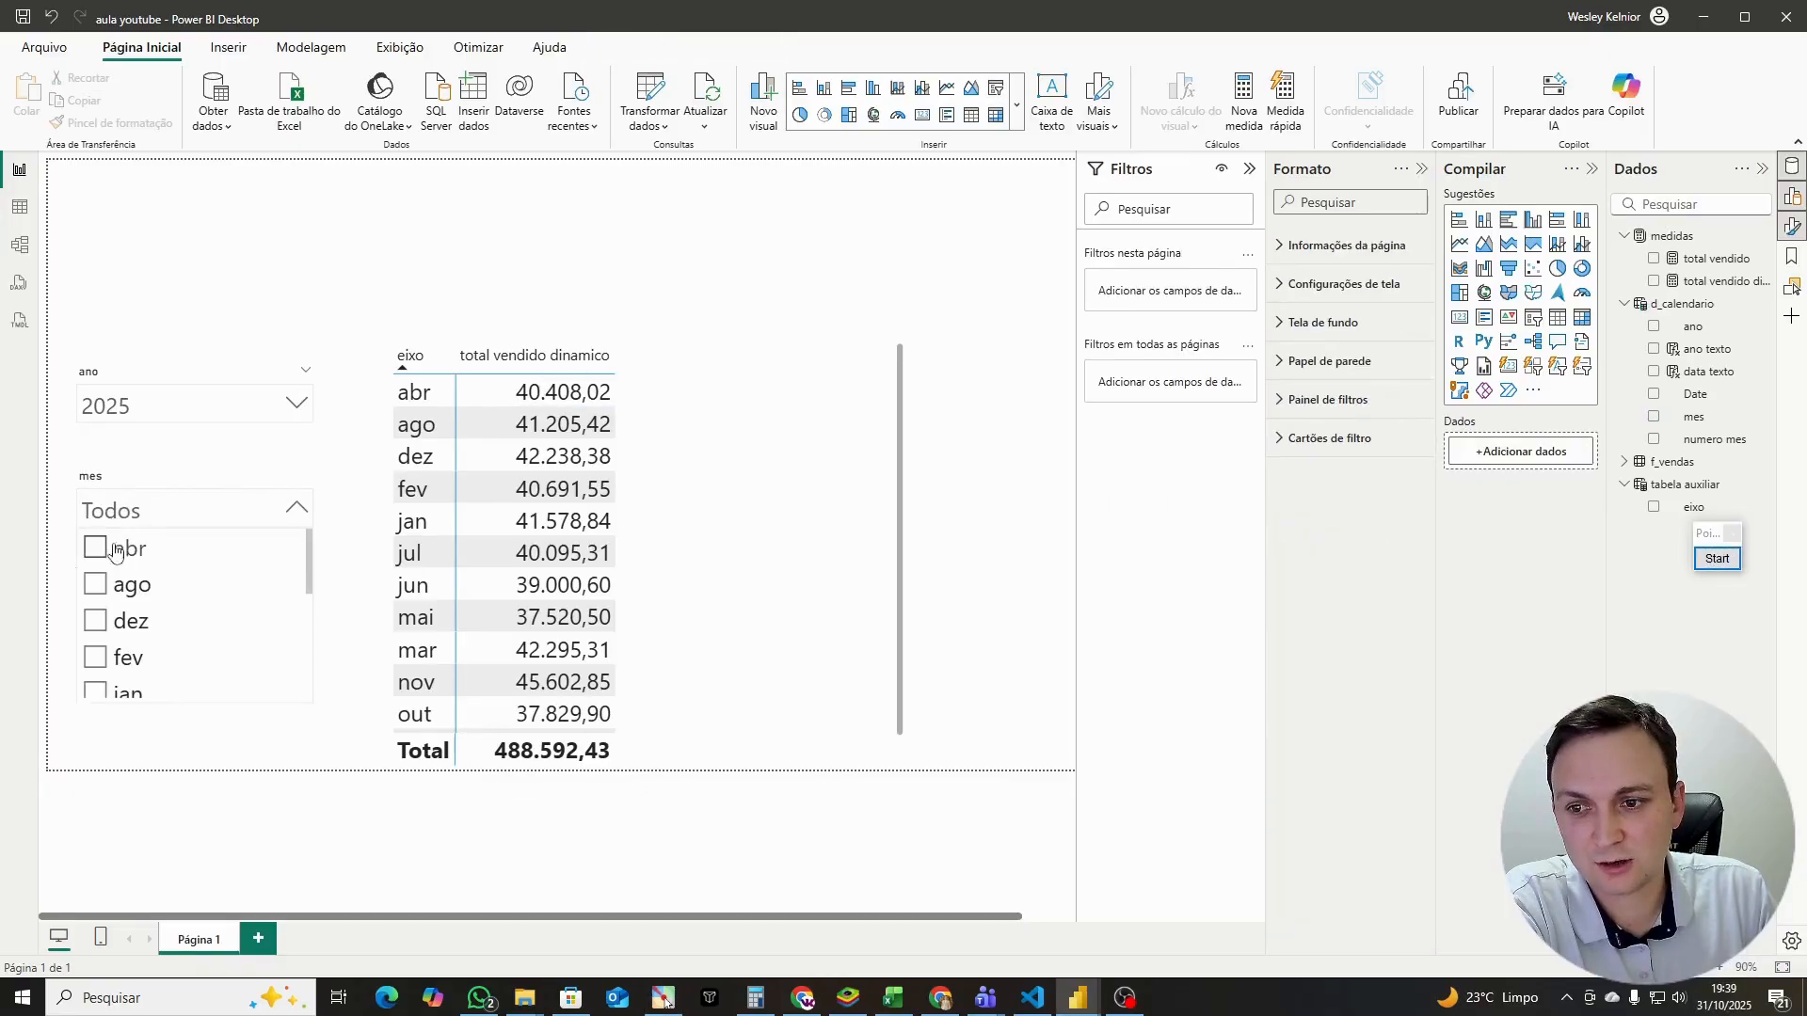
{"action": "left_click", "coordinate": [96, 549]}
Step: Circle the matrix total with a temporary annotation mark and remove the mark
{"action": "left_click", "coordinate": [1718, 558]}
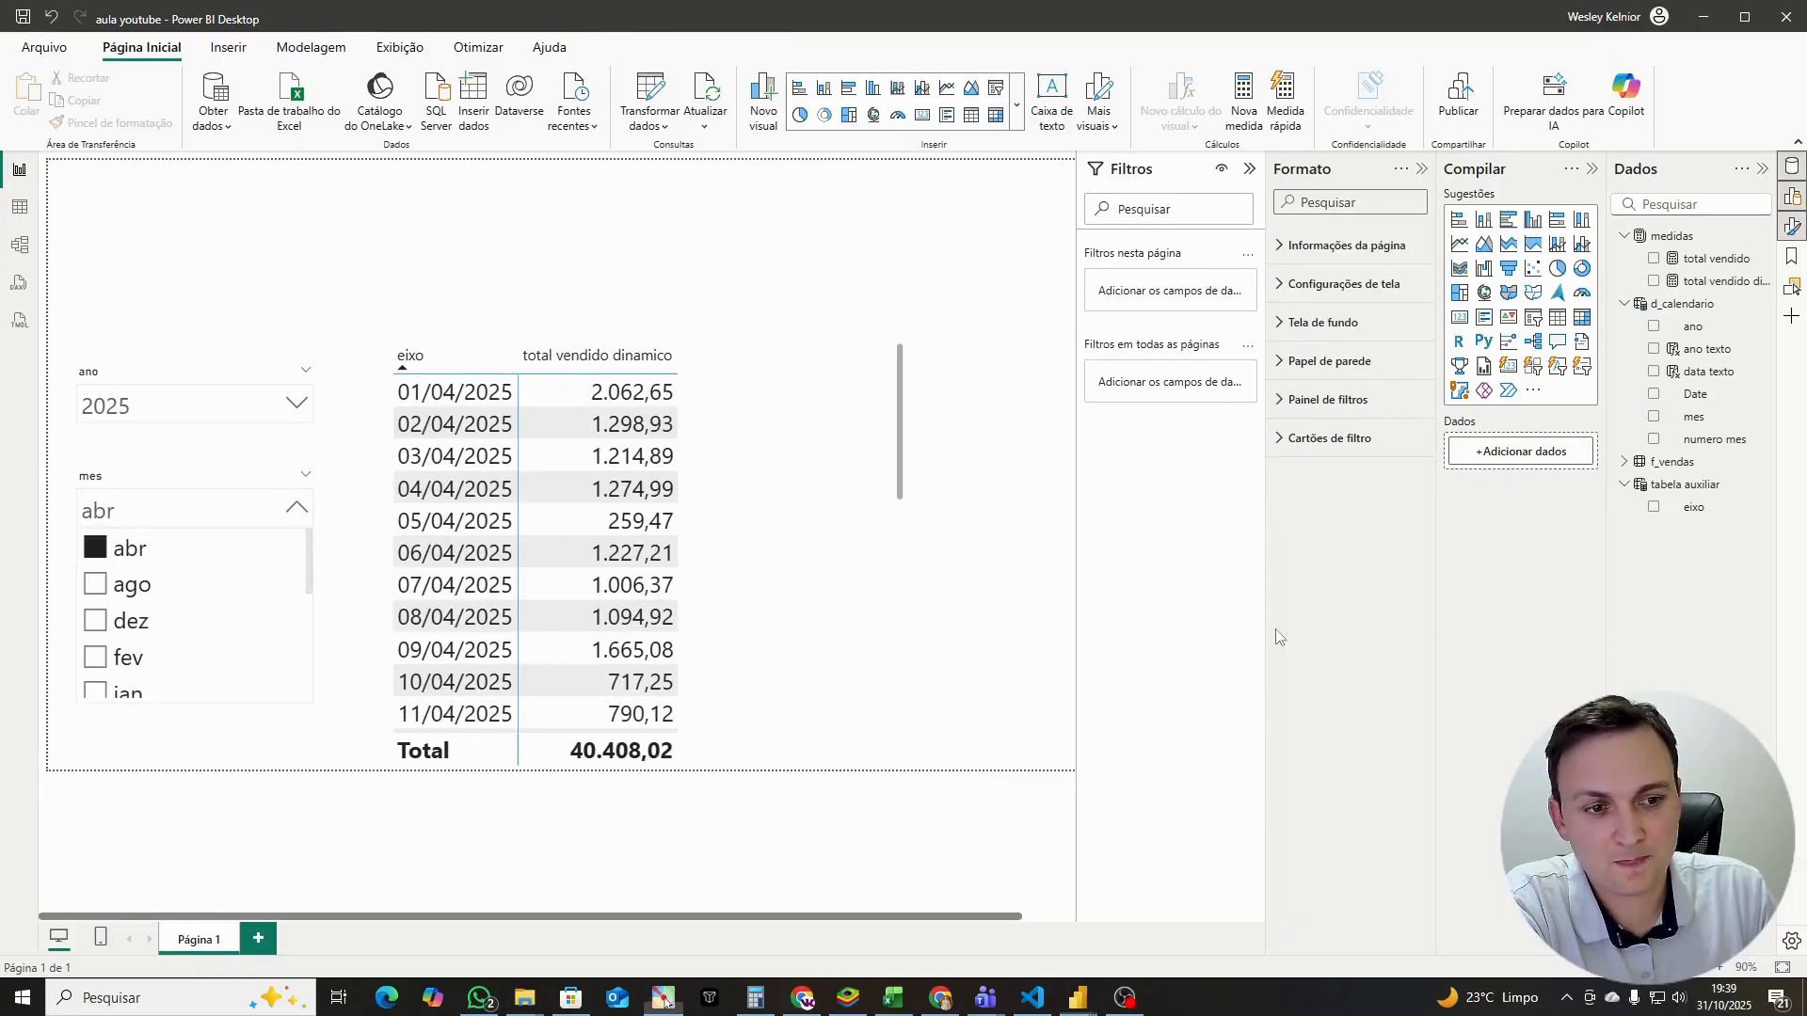
{"action": "left_click_drag", "start_coordinate": [619, 732], "coordinate": [614, 730]}
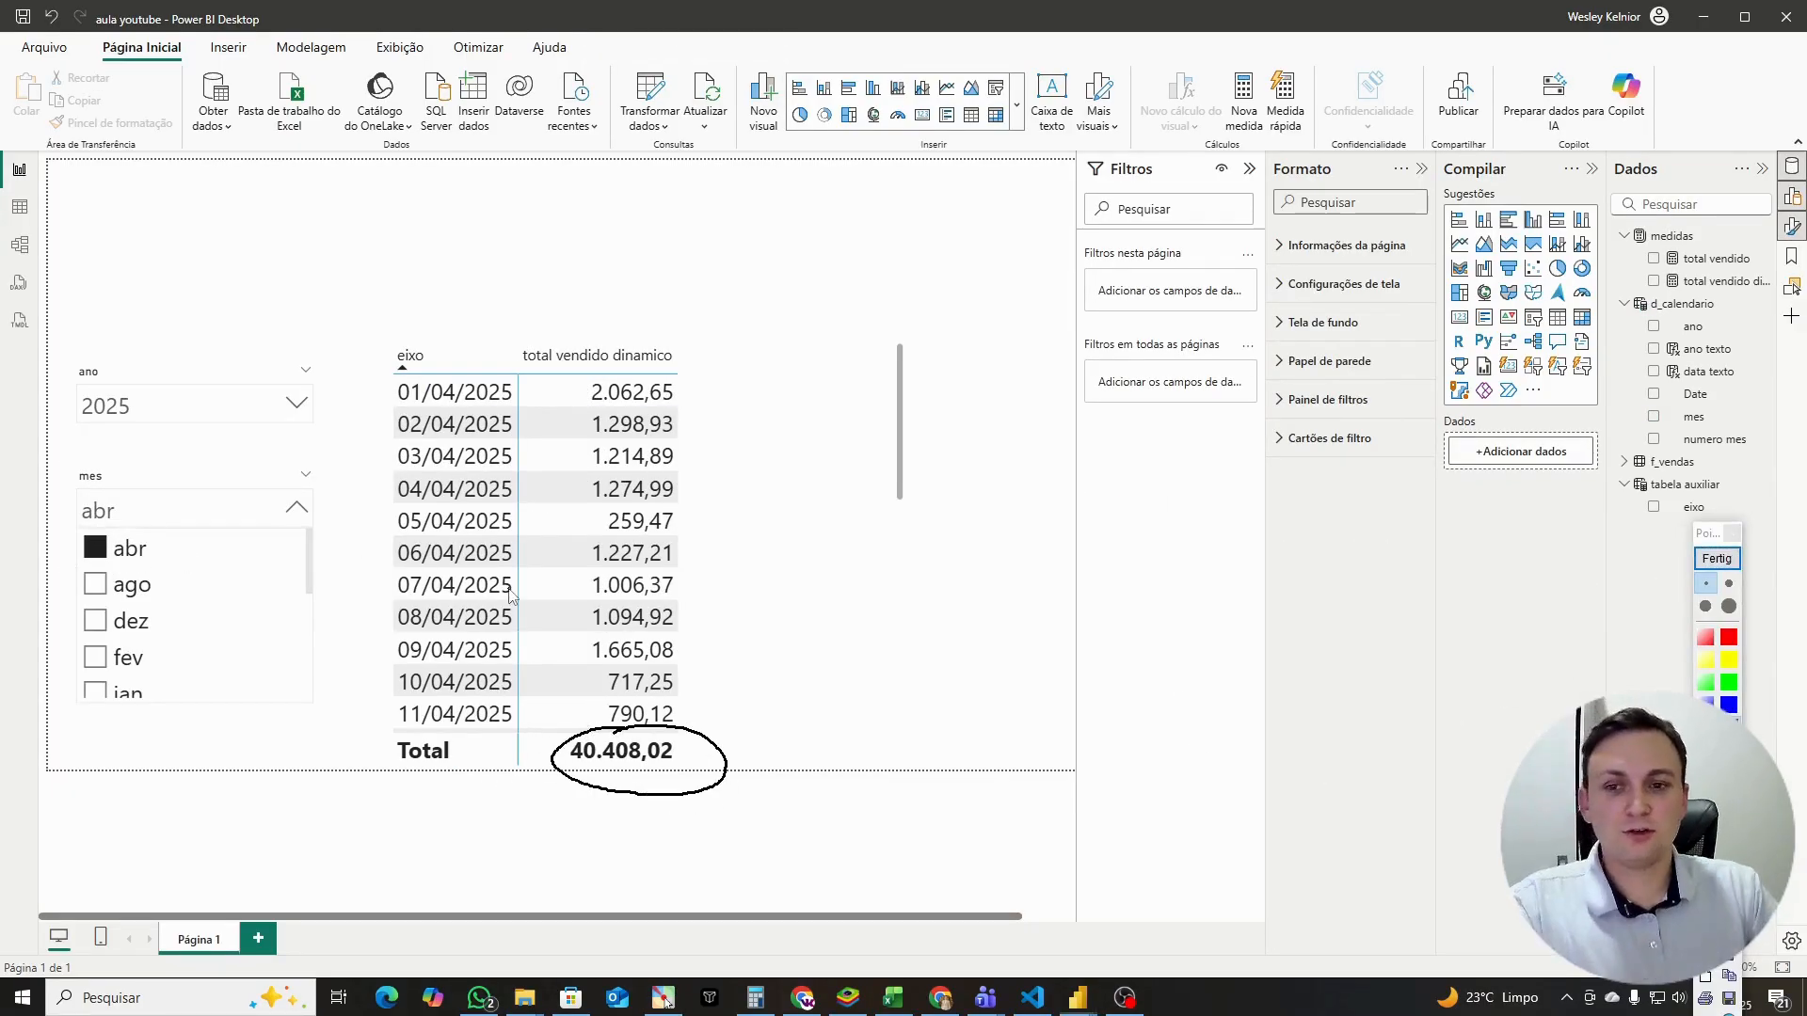
{"action": "left_click", "coordinate": [1717, 558]}
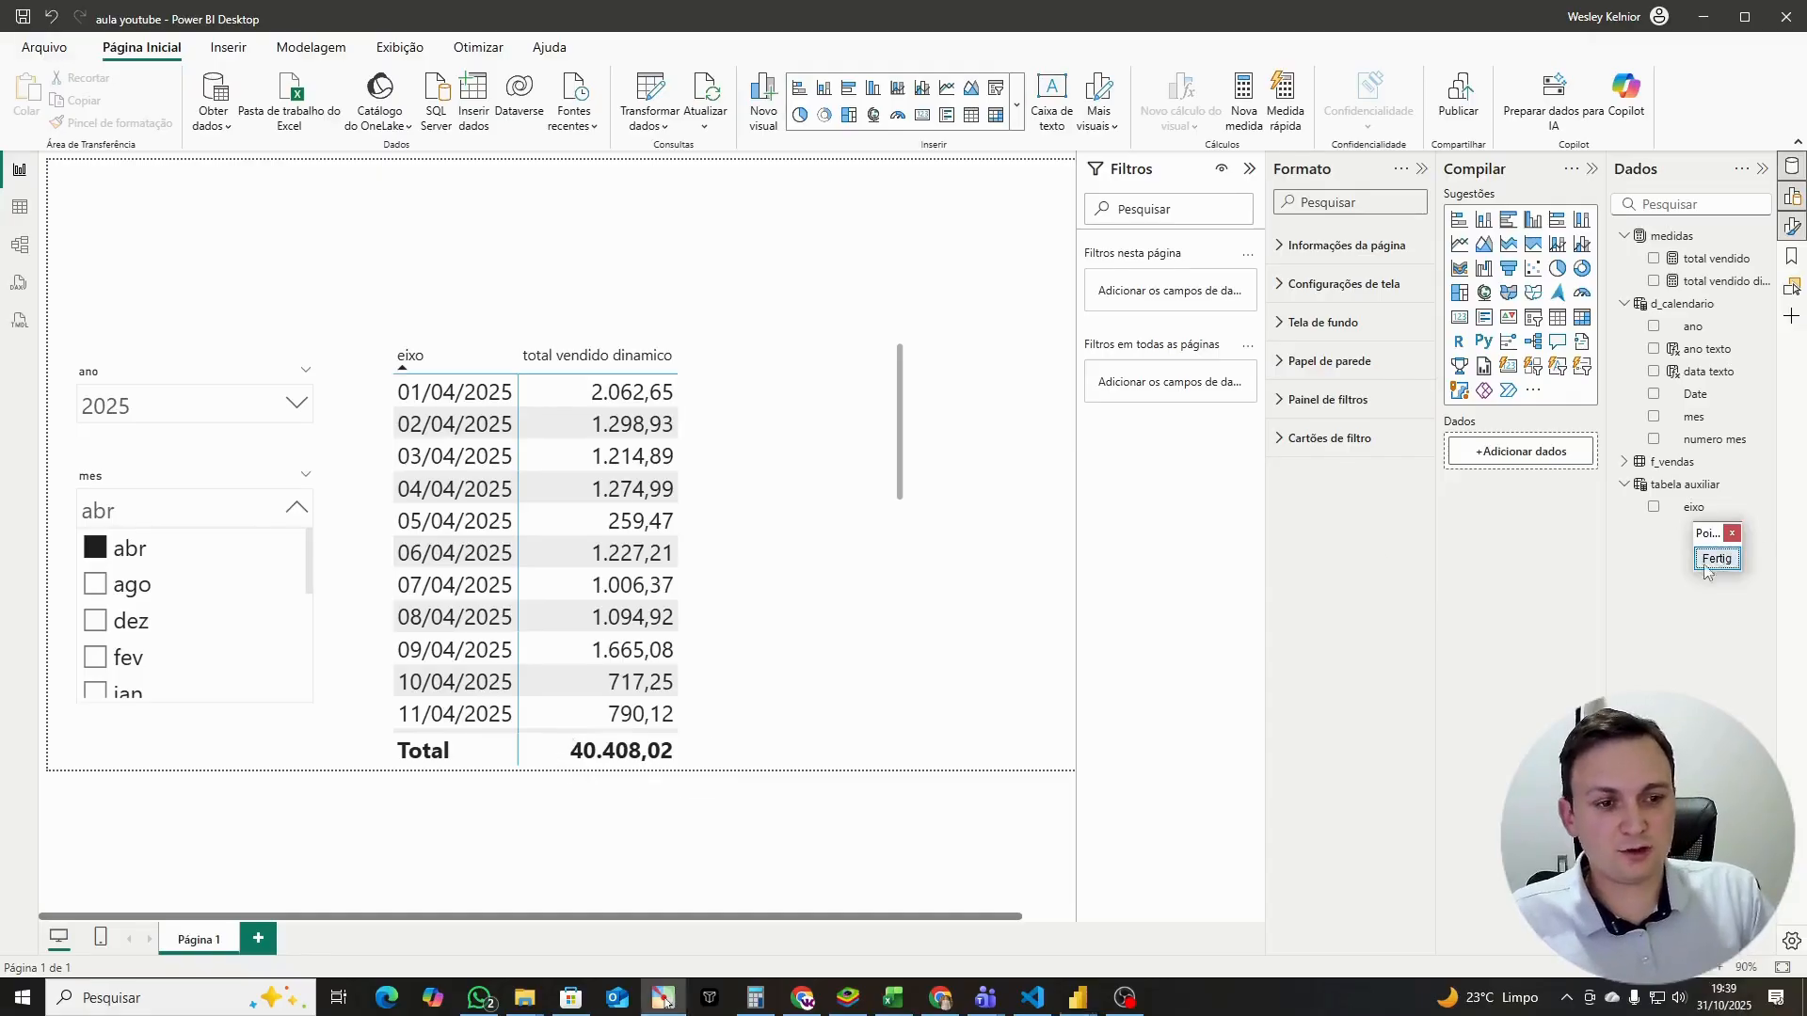
Step: Convert the total vendido dinamico matrix to a clustered column chart
{"action": "left_click", "coordinate": [531, 349]}
{"action": "left_click", "coordinate": [532, 349]}
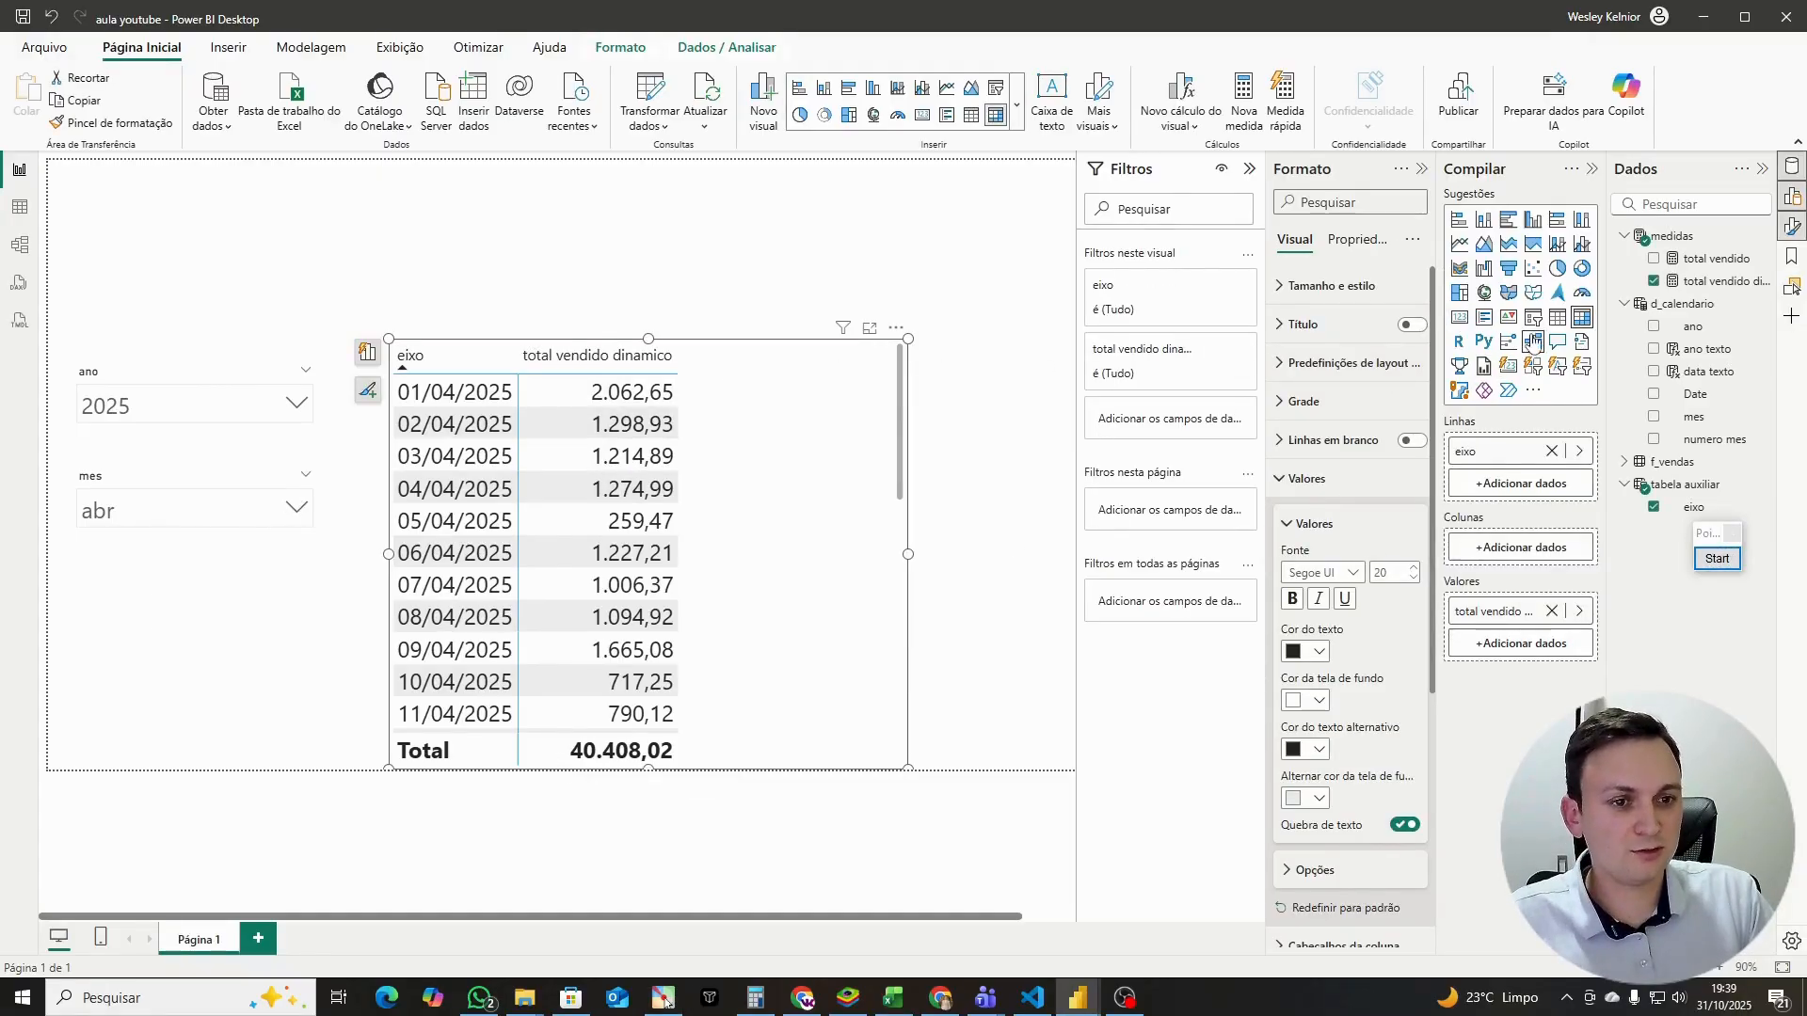
{"action": "left_click", "coordinate": [1533, 220]}
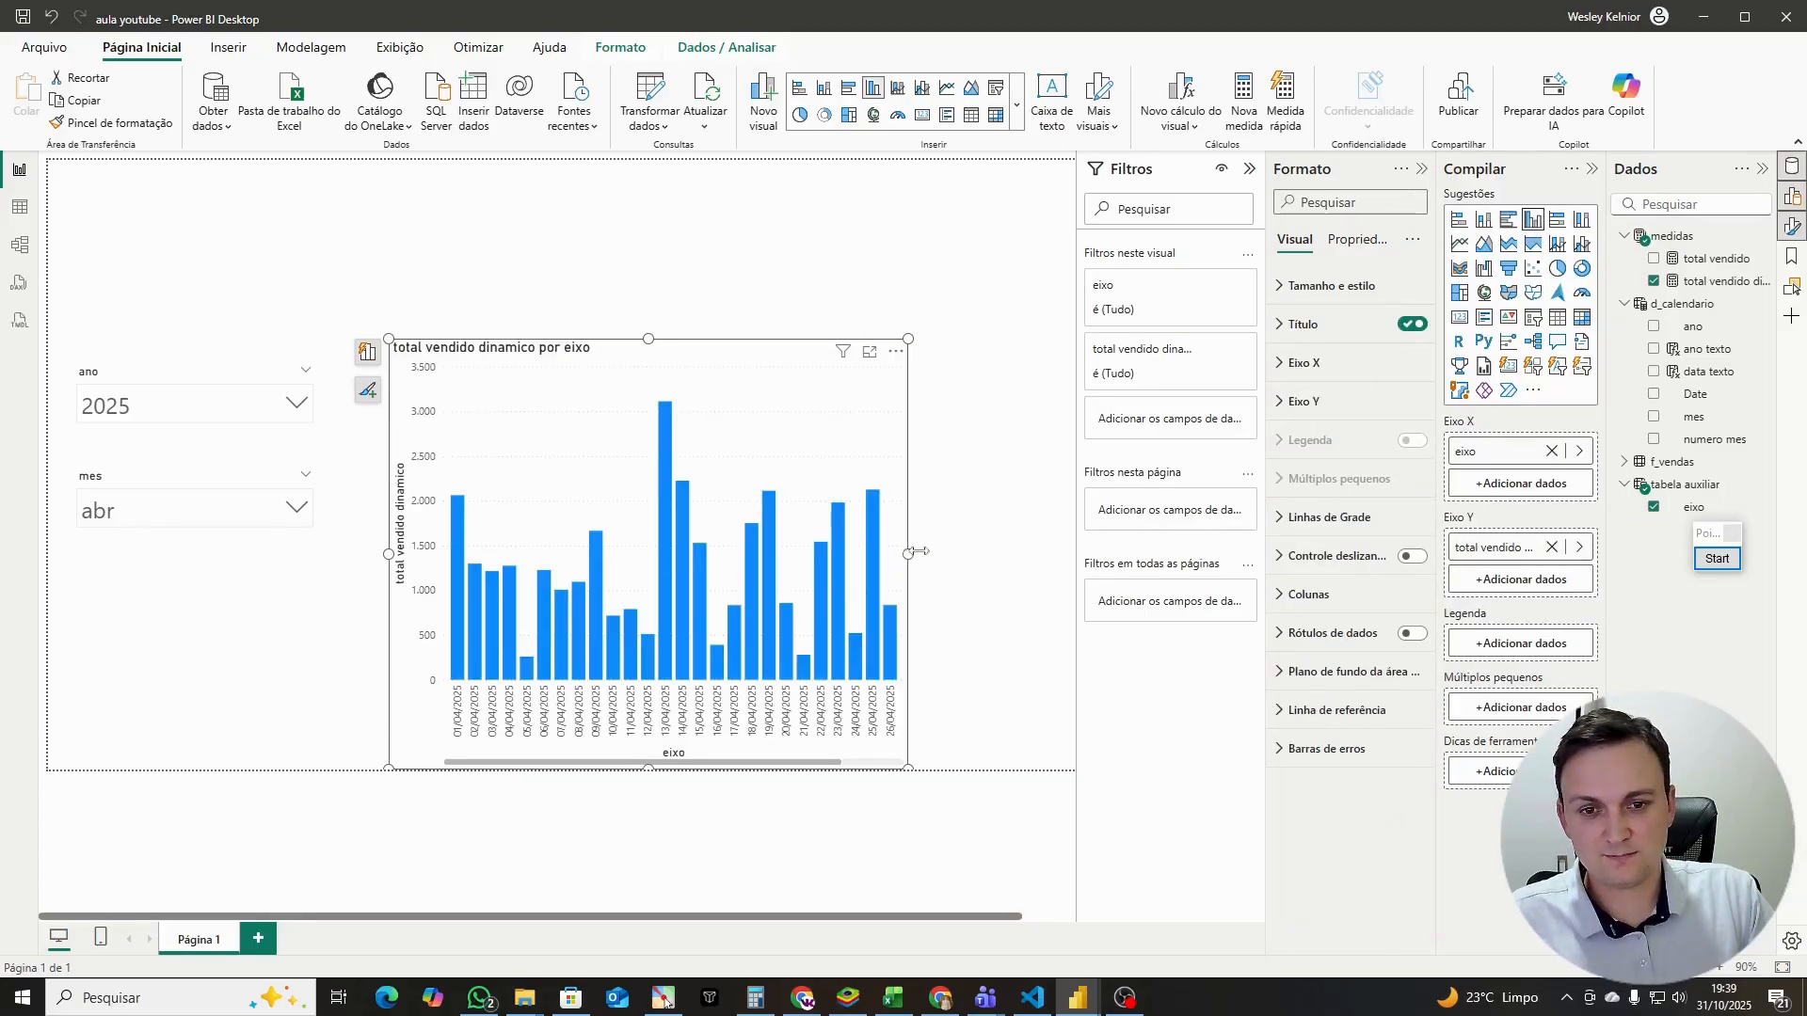
Step: Widen the column chart to the canvas area's visible edge and clear the abr selection in the mes slicer
{"action": "left_click_drag", "start_coordinate": [909, 553], "coordinate": [1076, 553]}
{"action": "left_click", "coordinate": [123, 512]}
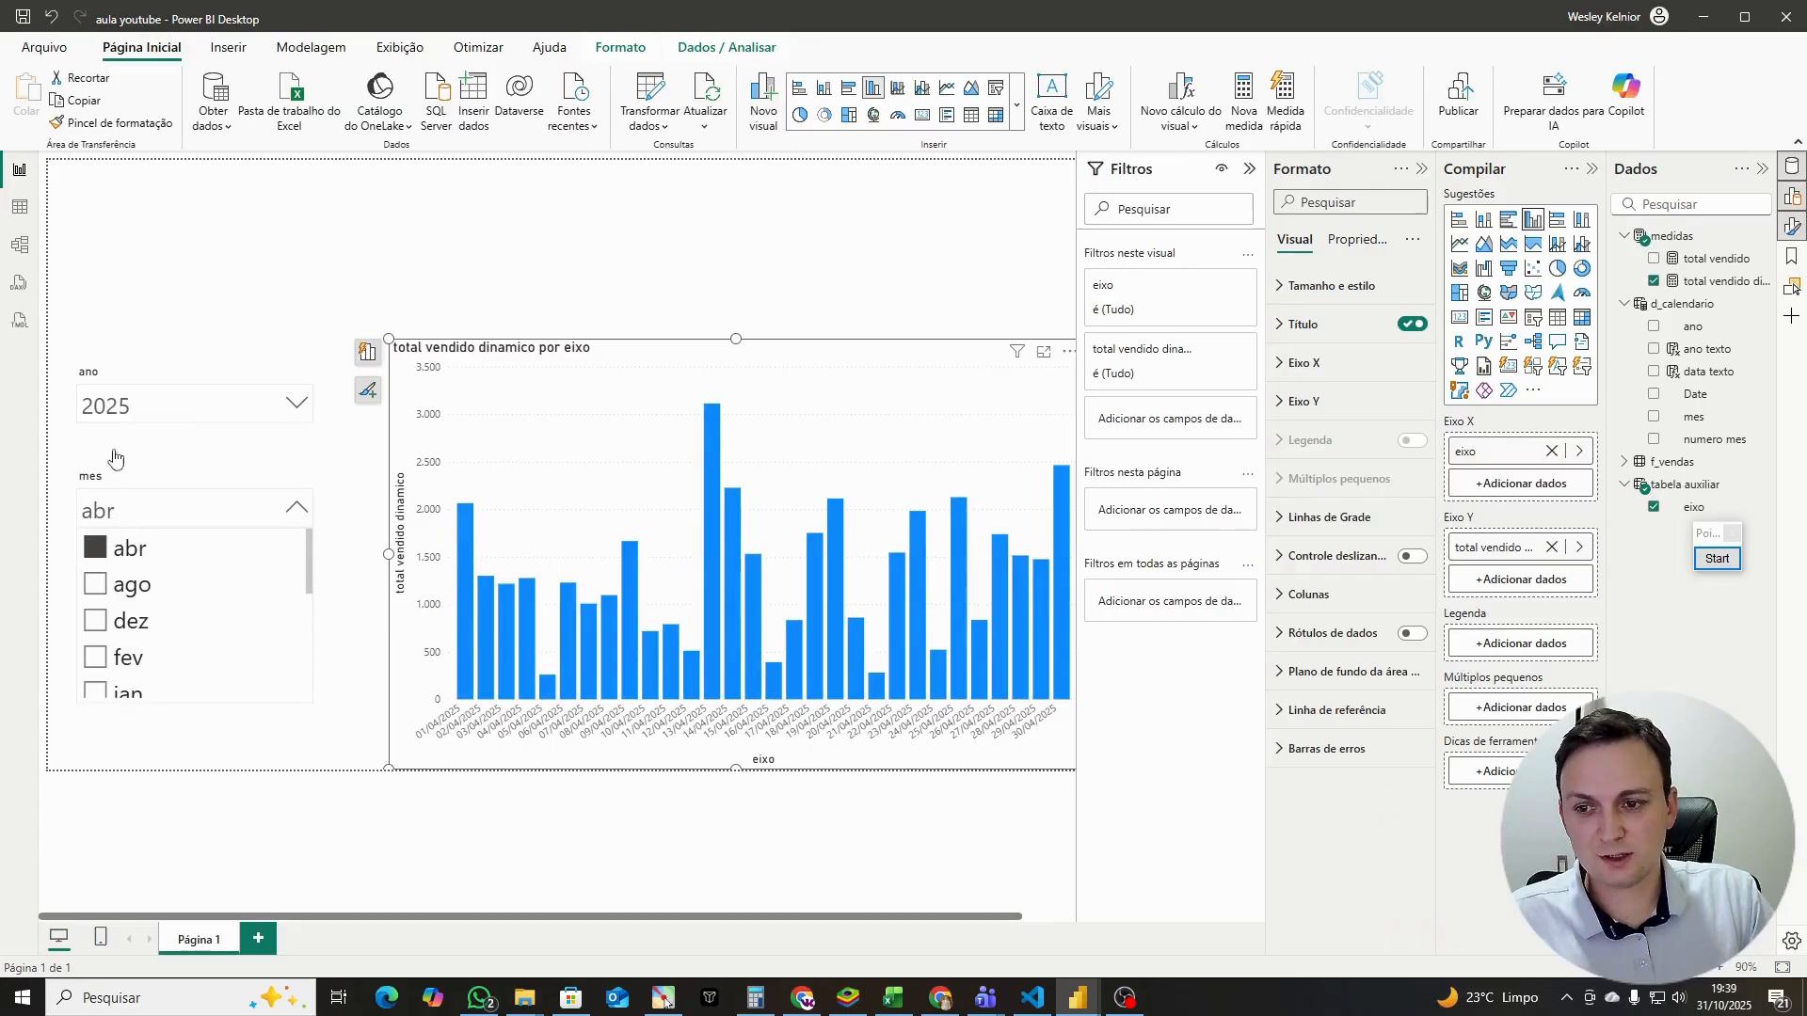
{"action": "left_click", "coordinate": [94, 296]}
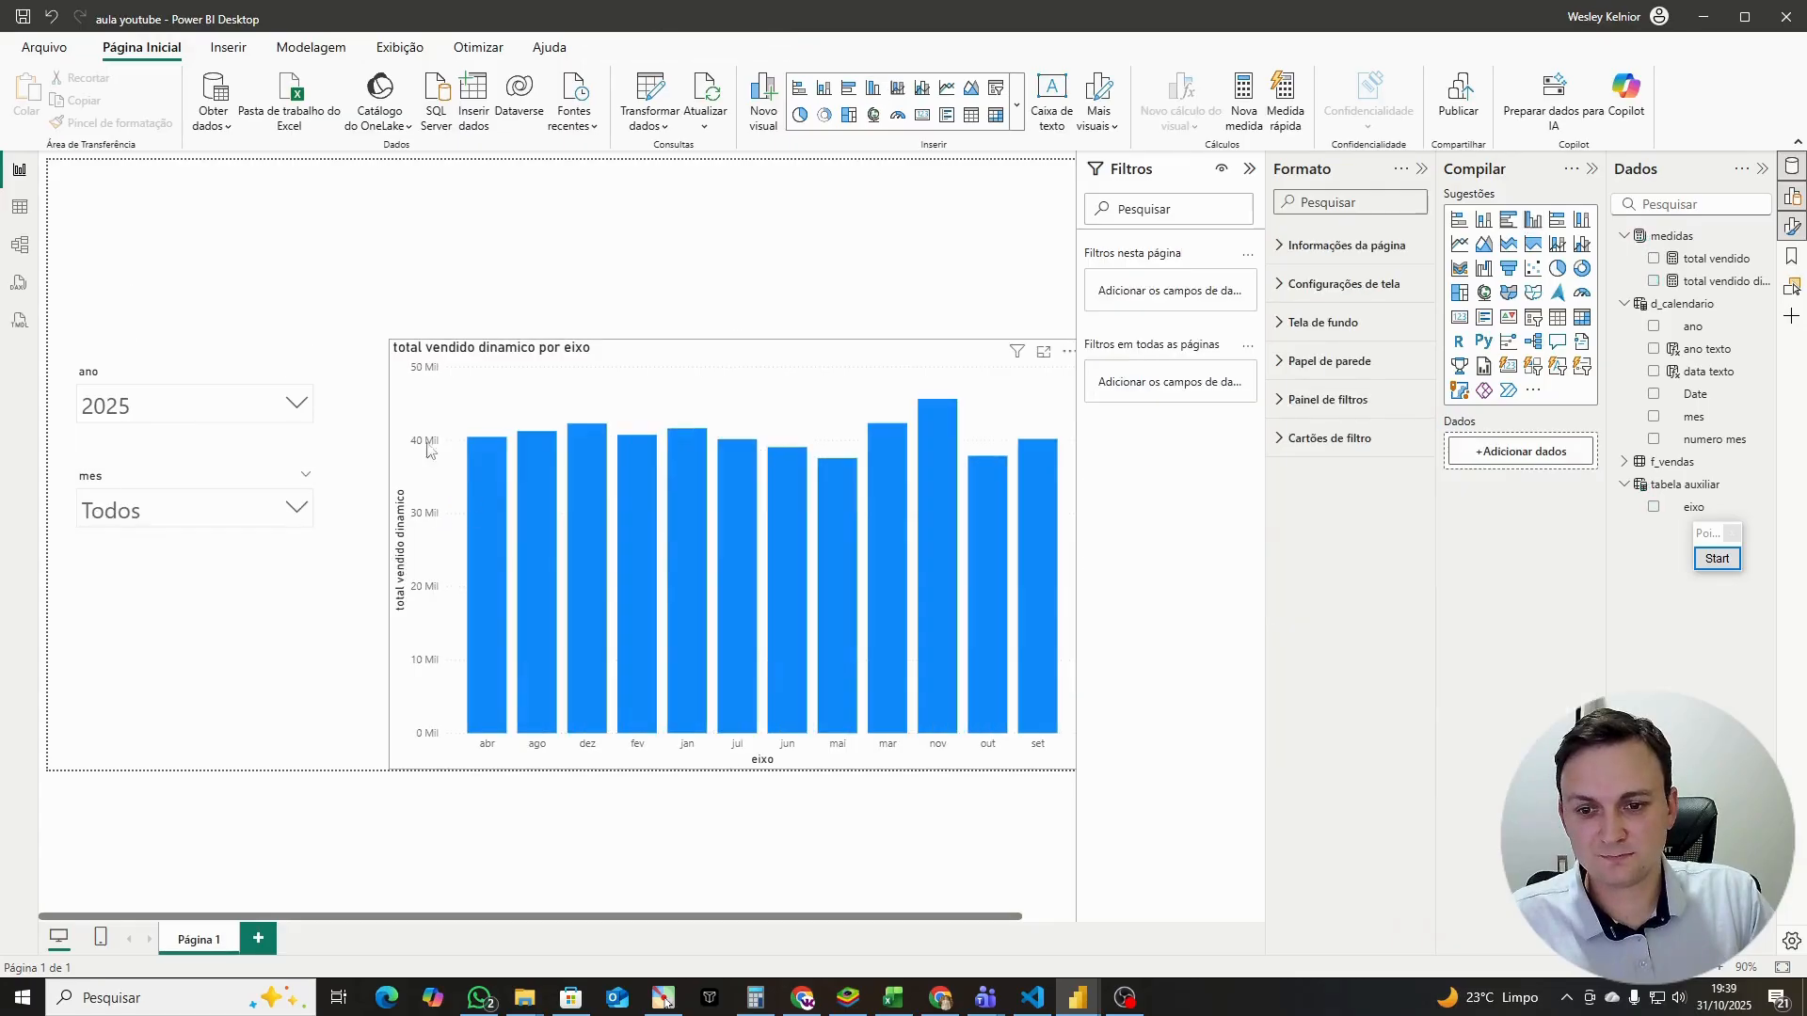
Step: Sort the column chart's axis by total vendido dinamico
{"action": "left_click", "coordinate": [1040, 369]}
{"action": "left_click", "coordinate": [1068, 352]}
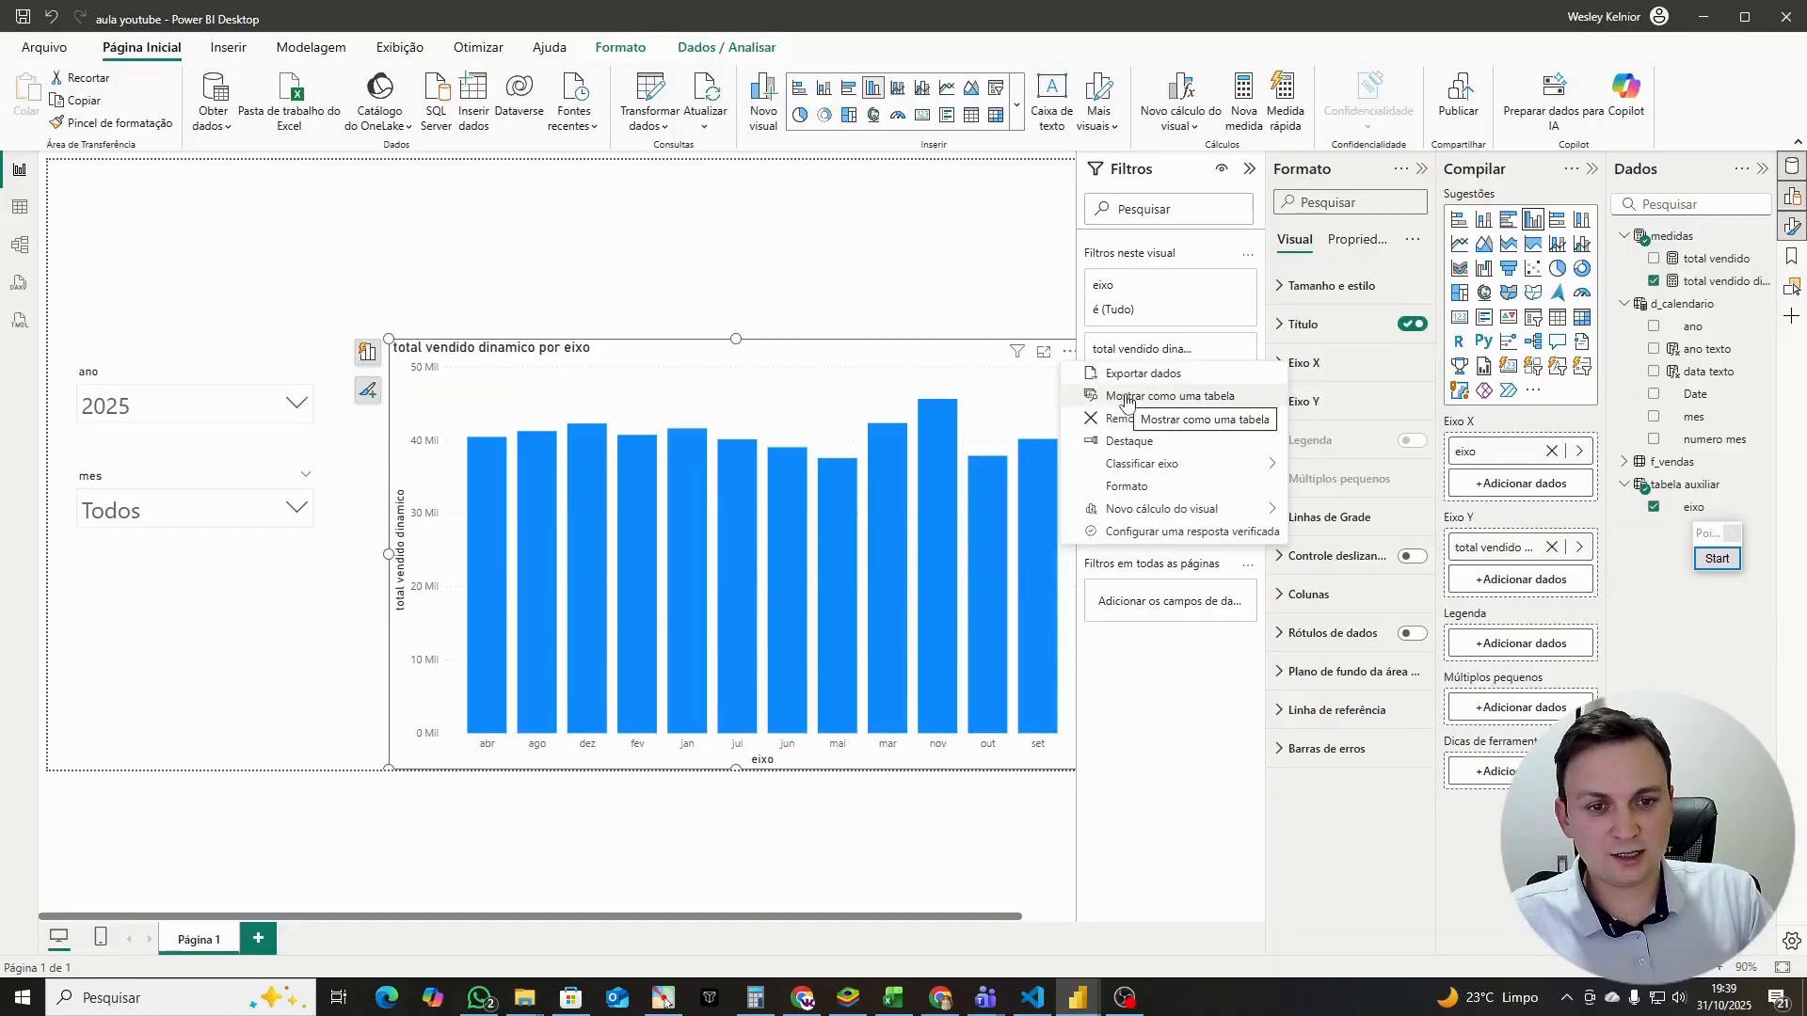
{"action": "mouse_move", "coordinate": [1214, 463]}
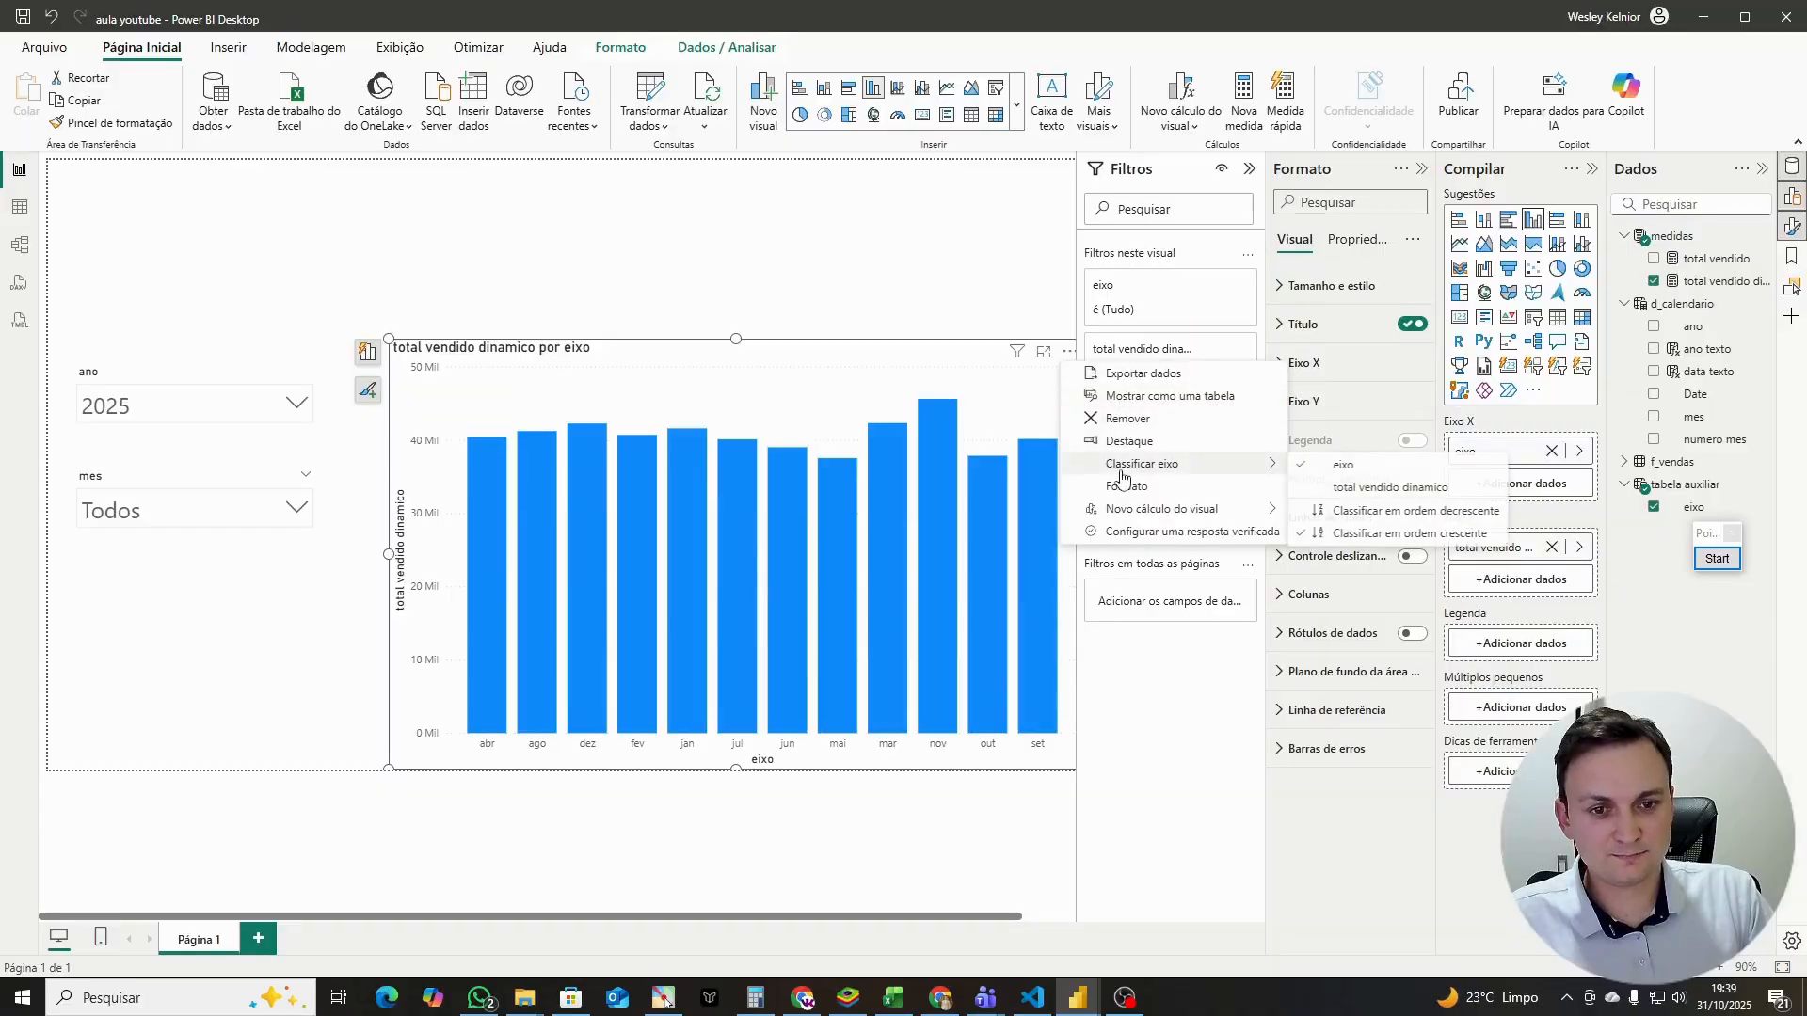
{"action": "left_click", "coordinate": [1380, 488]}
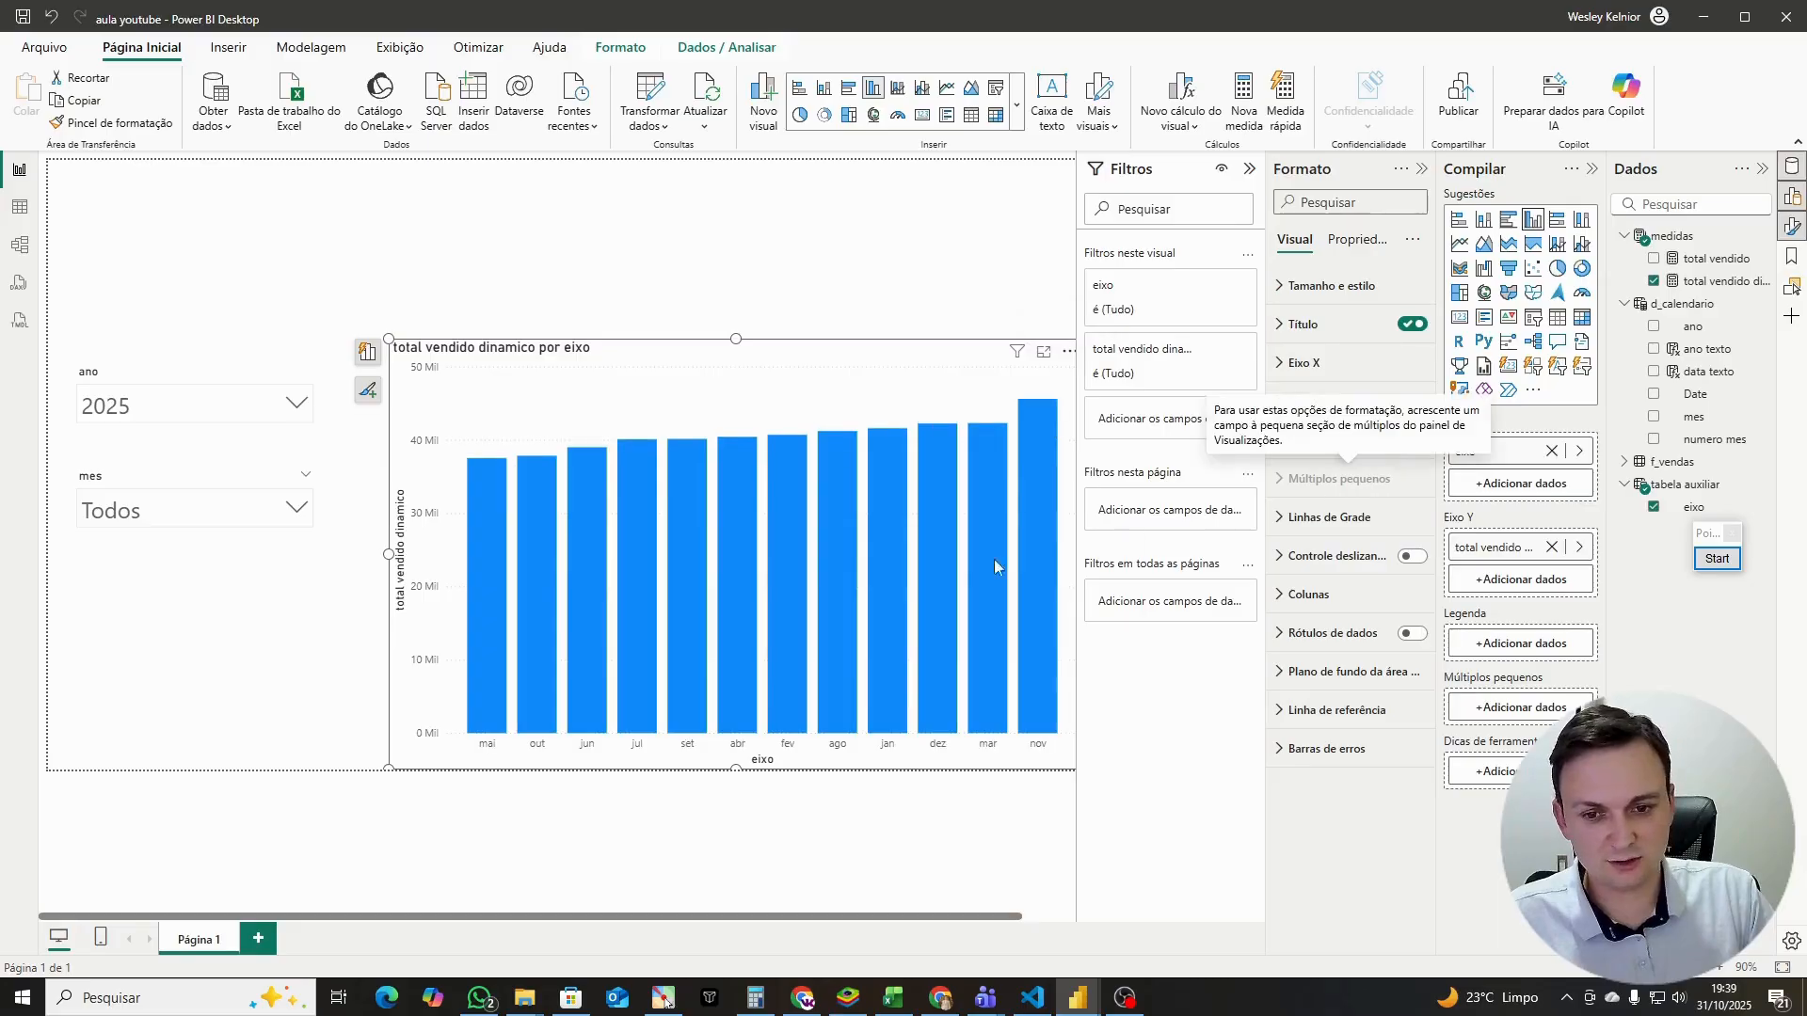
Step: Enlarge the column chart toward the slicers, sort its axis by eixo and deselect the chart
{"action": "left_click_drag", "start_coordinate": [393, 342], "coordinate": [298, 336]}
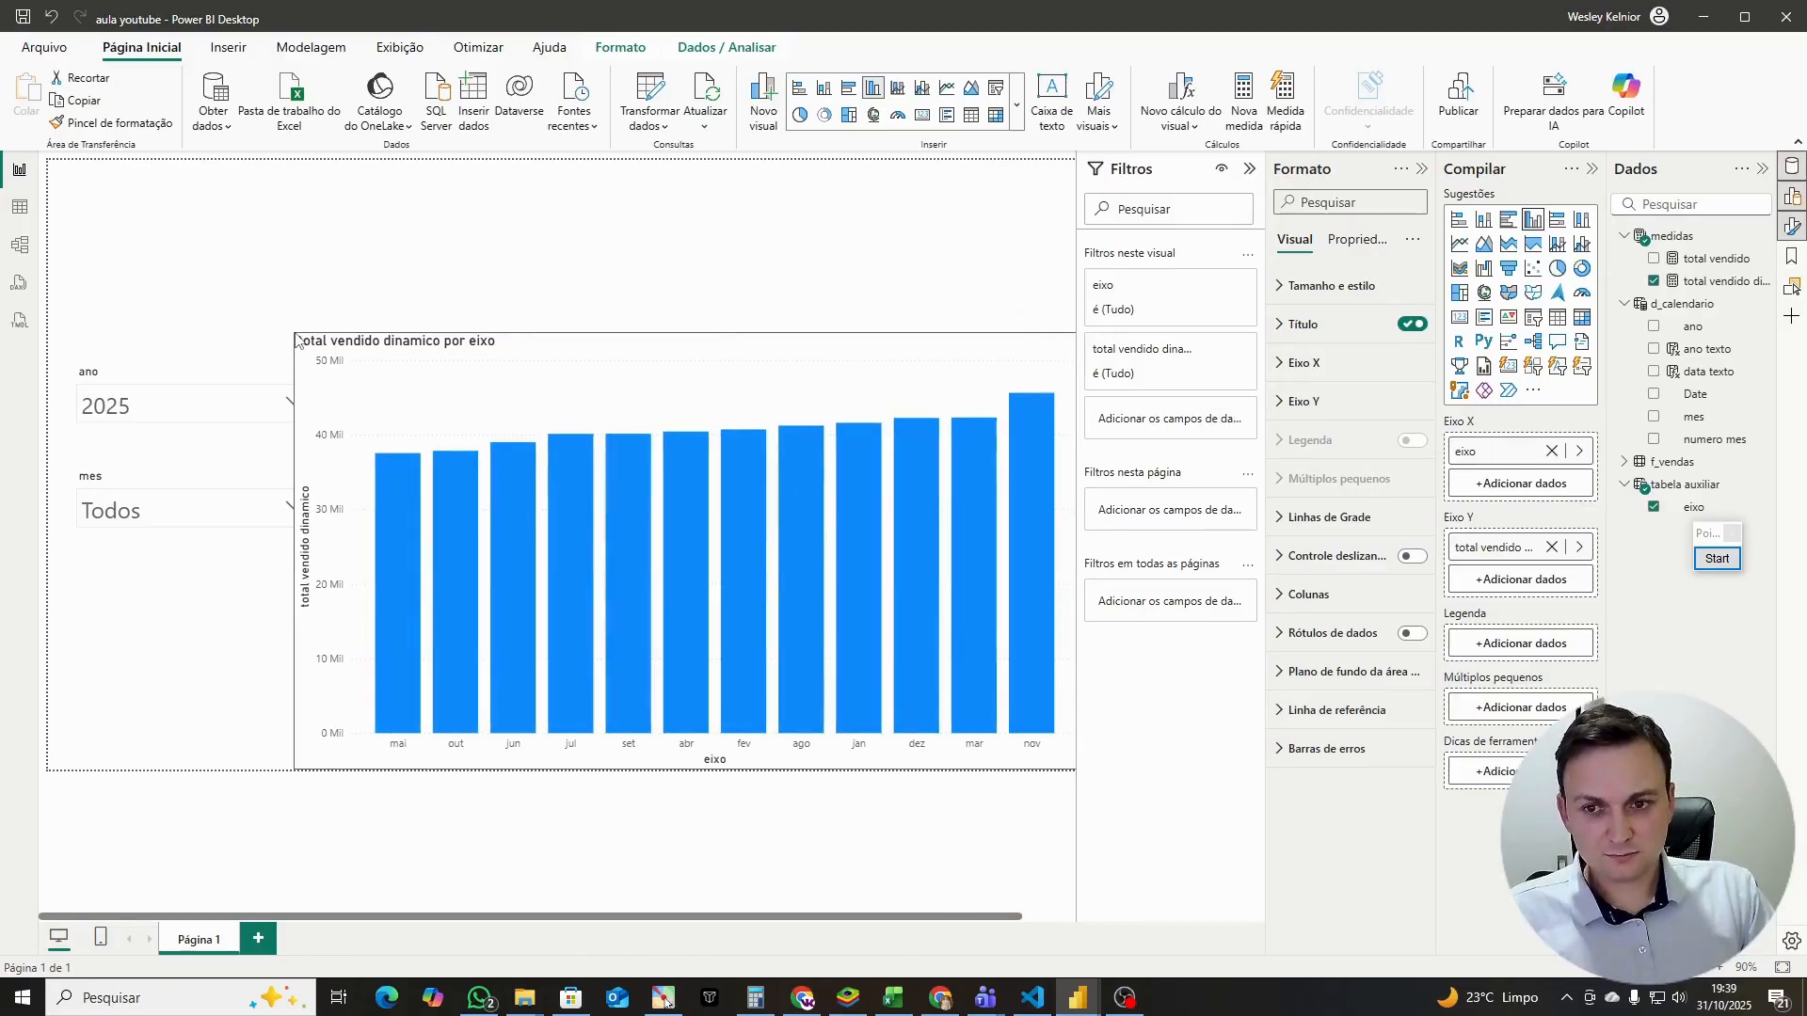
{"action": "left_click", "coordinate": [1069, 351]}
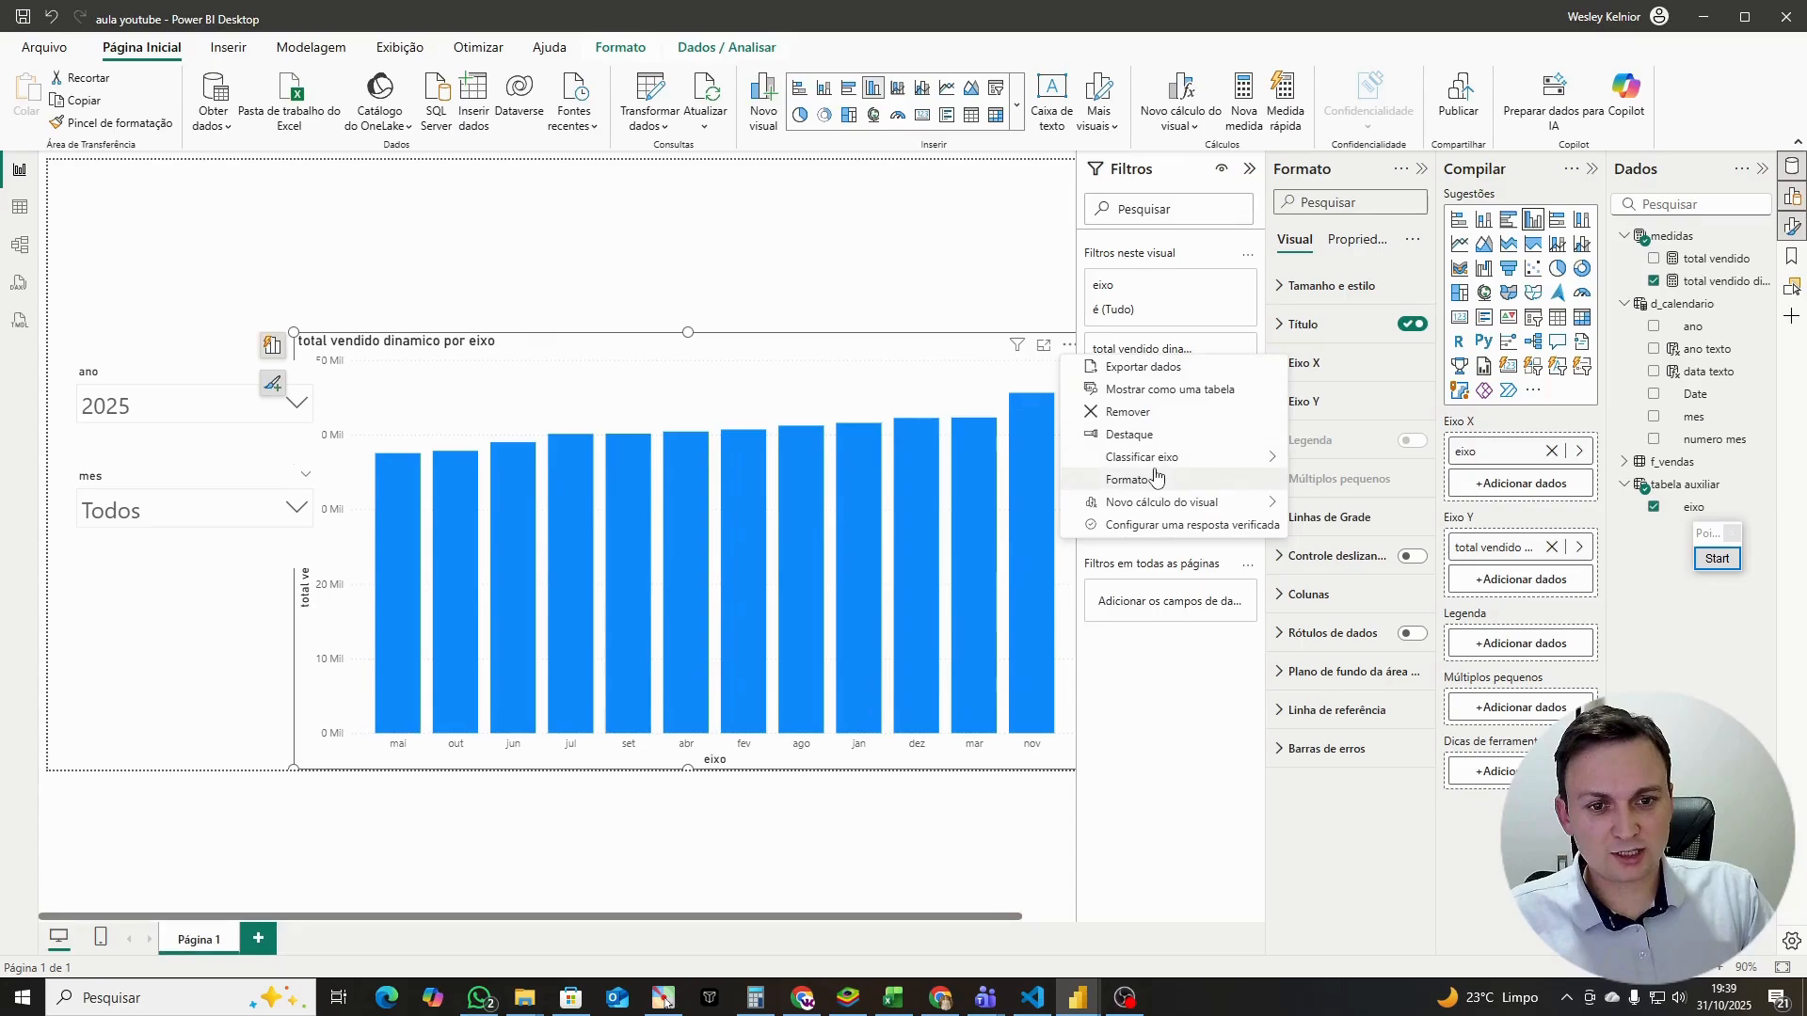
{"action": "left_click", "coordinate": [1384, 473]}
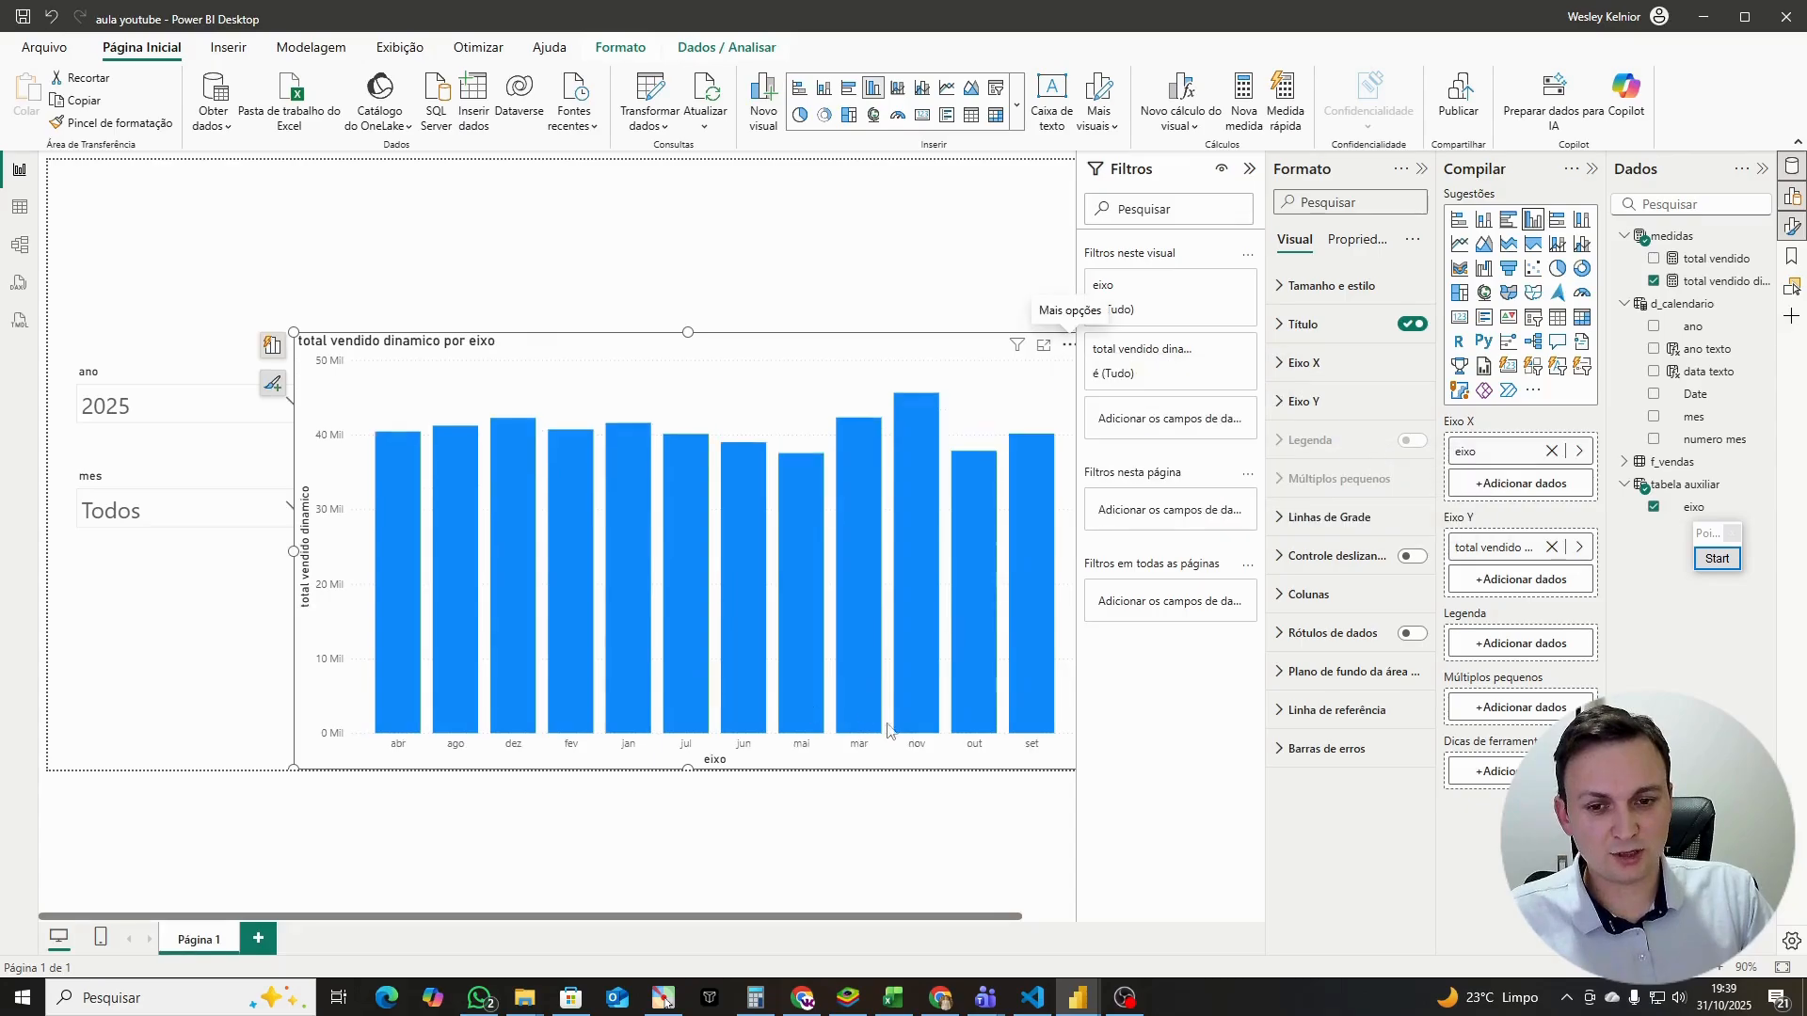
{"action": "left_click", "coordinate": [414, 273]}
Step: In the tabela auxiliar formula, add an "ordem" column returning d_calendario[ano] to the ano variable
{"action": "left_click", "coordinate": [20, 207]}
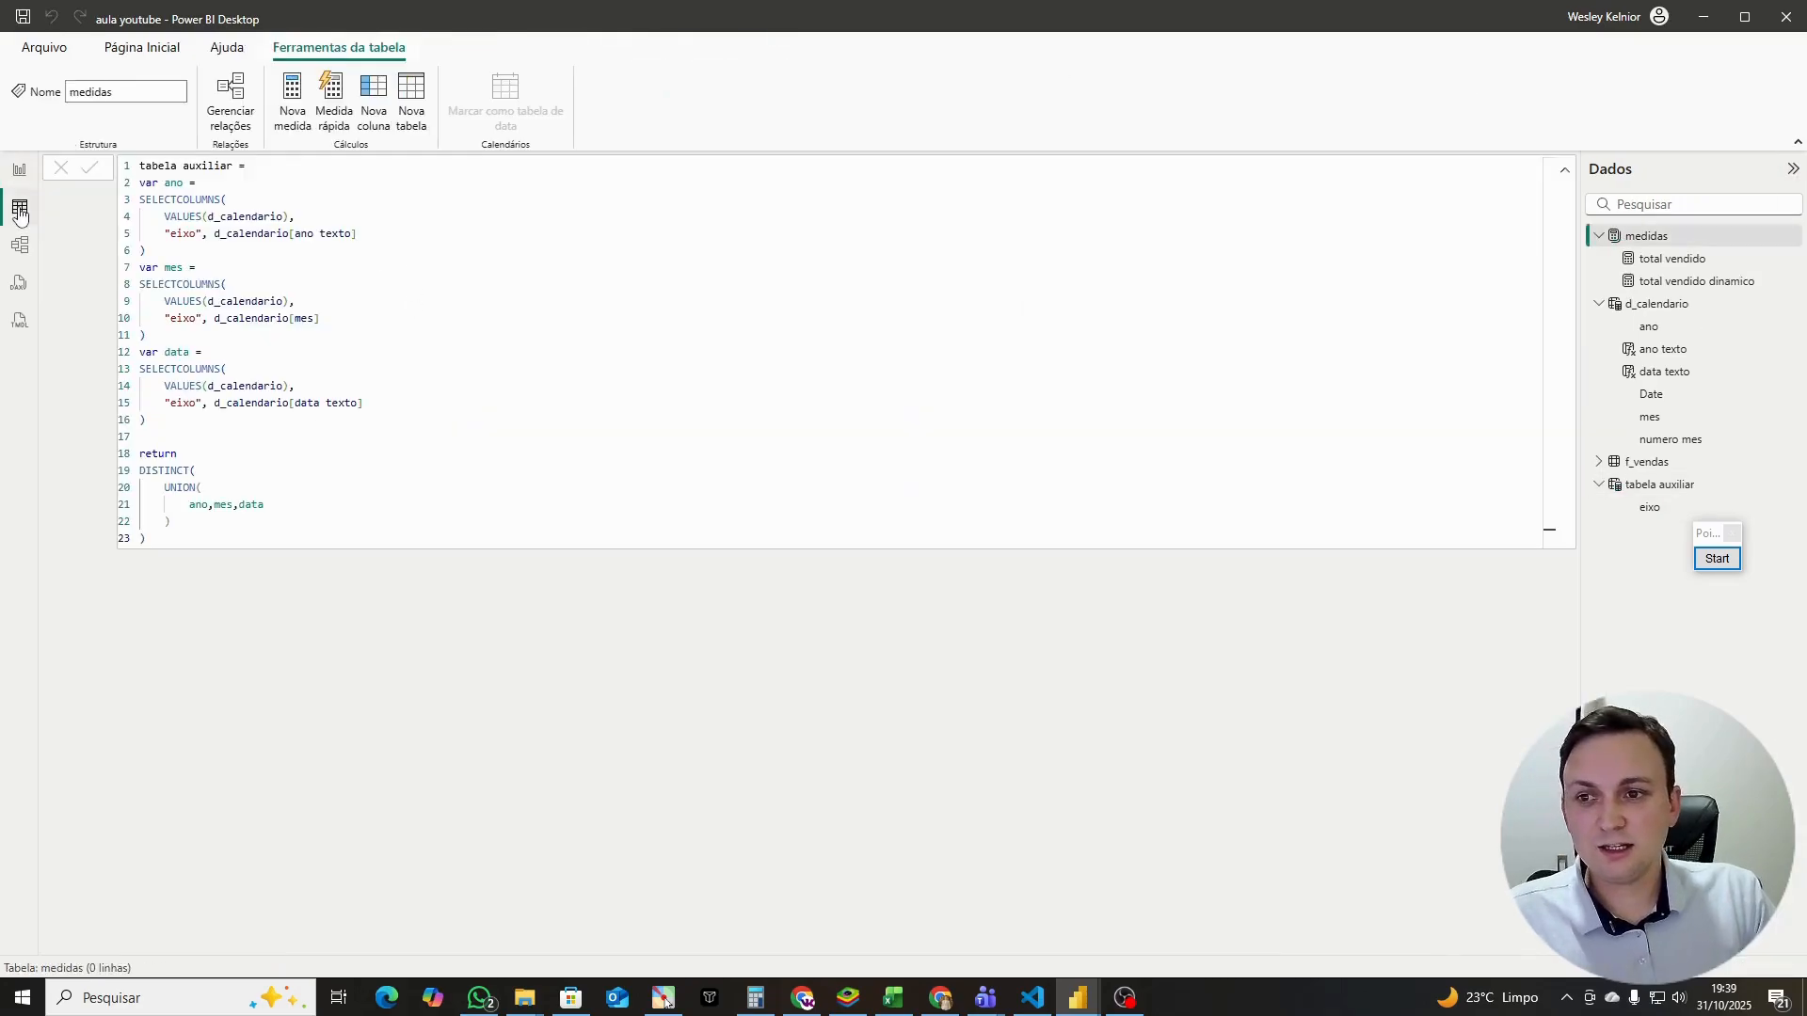
{"action": "left_click_drag", "start_coordinate": [165, 233], "coordinate": [361, 234]}
{"action": "left_click", "coordinate": [360, 234]}
{"action": "key", "text": "Return"}
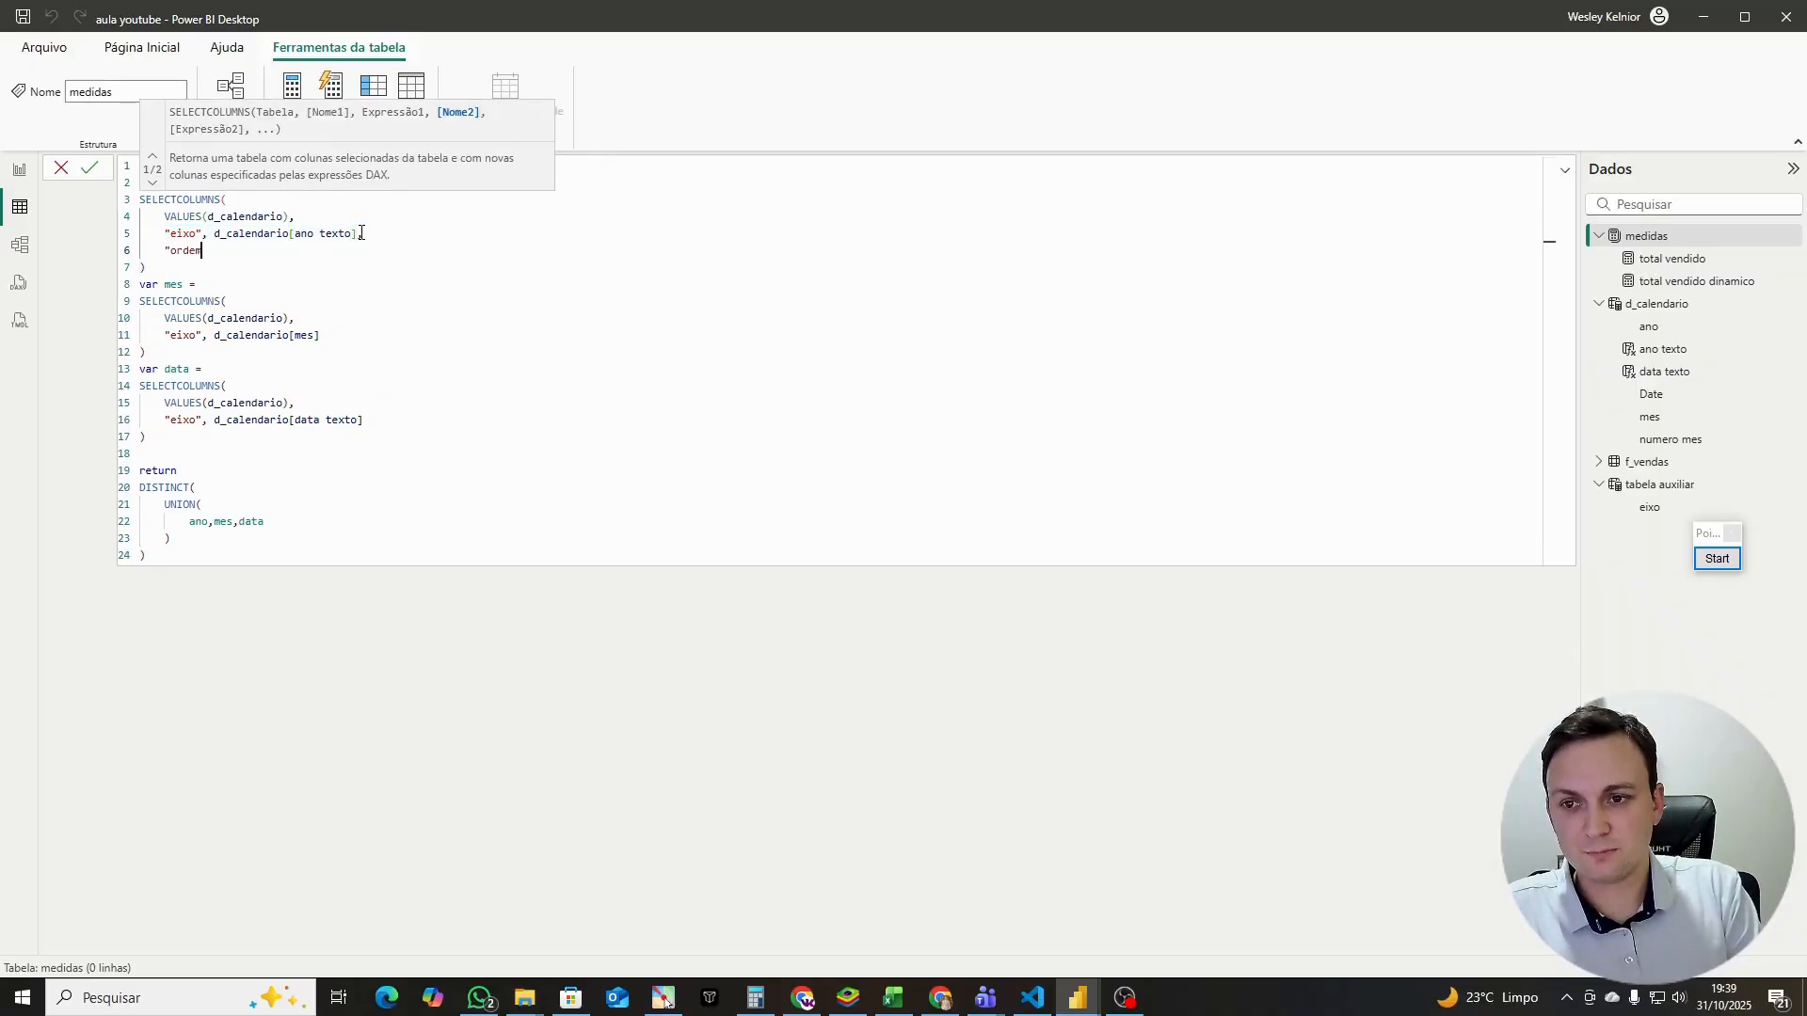
{"action": "type", "text": "\"ordem\","}
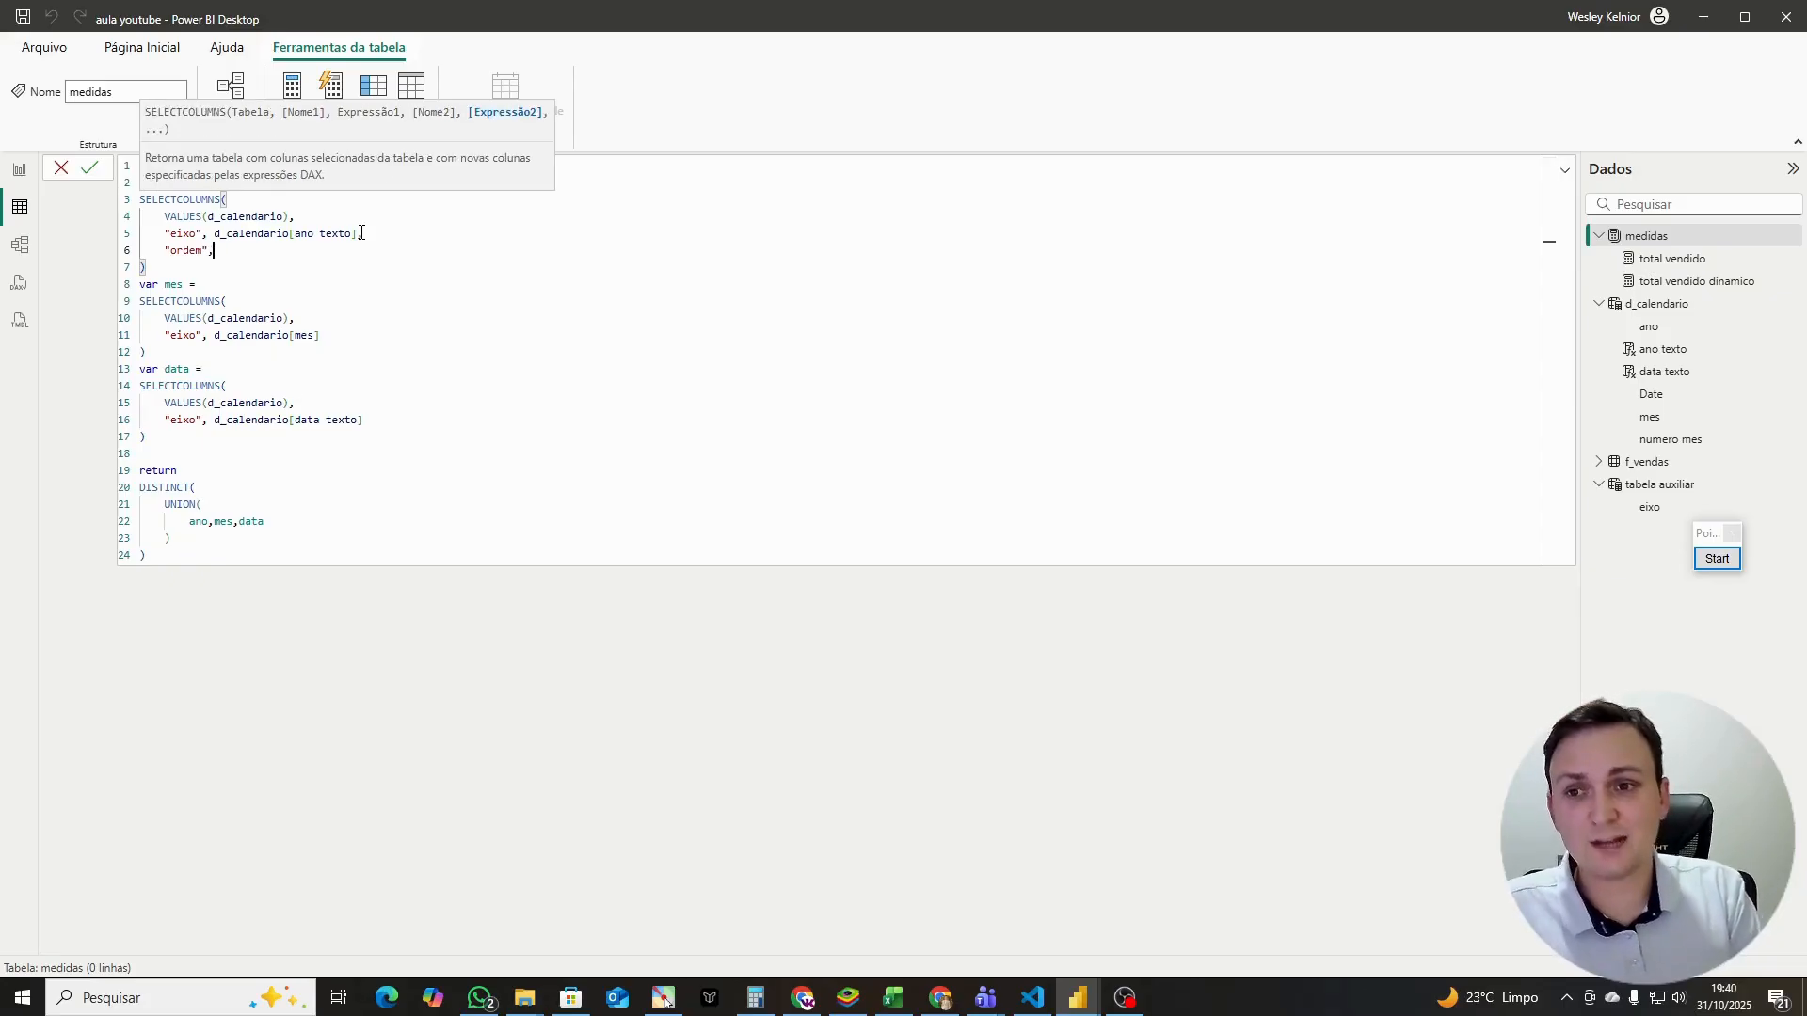
{"action": "mouse_move", "coordinate": [357, 234]}
{"action": "left_mouse_down"}
{"action": "mouse_move", "coordinate": [226, 216]}
{"action": "mouse_move", "coordinate": [214, 233]}
{"action": "left_mouse_up"}
{"action": "key", "text": "ctrl+c"}
{"action": "left_click", "coordinate": [218, 250]}
{"action": "key", "text": "ctrl+v"}
{"action": "left_click_drag", "start_coordinate": [352, 253], "coordinate": [314, 251]}
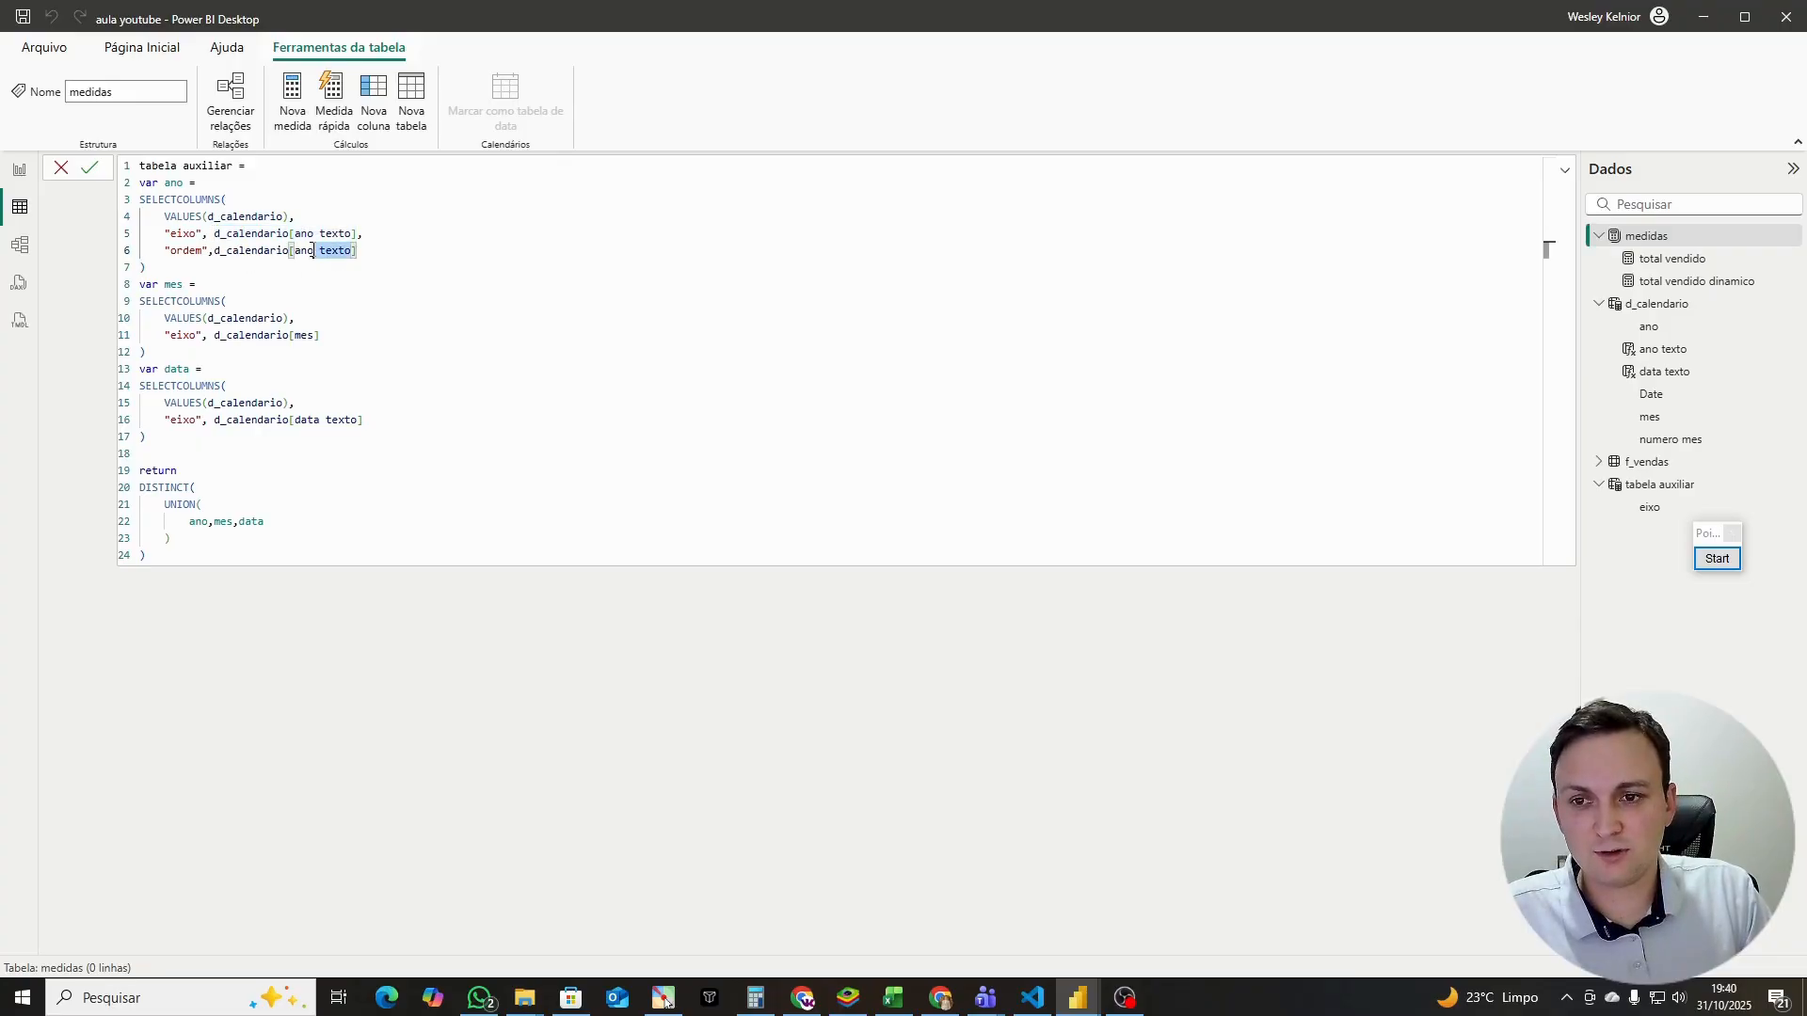
{"action": "key", "text": "BackSpace"}
{"action": "left_click", "coordinate": [325, 251]}
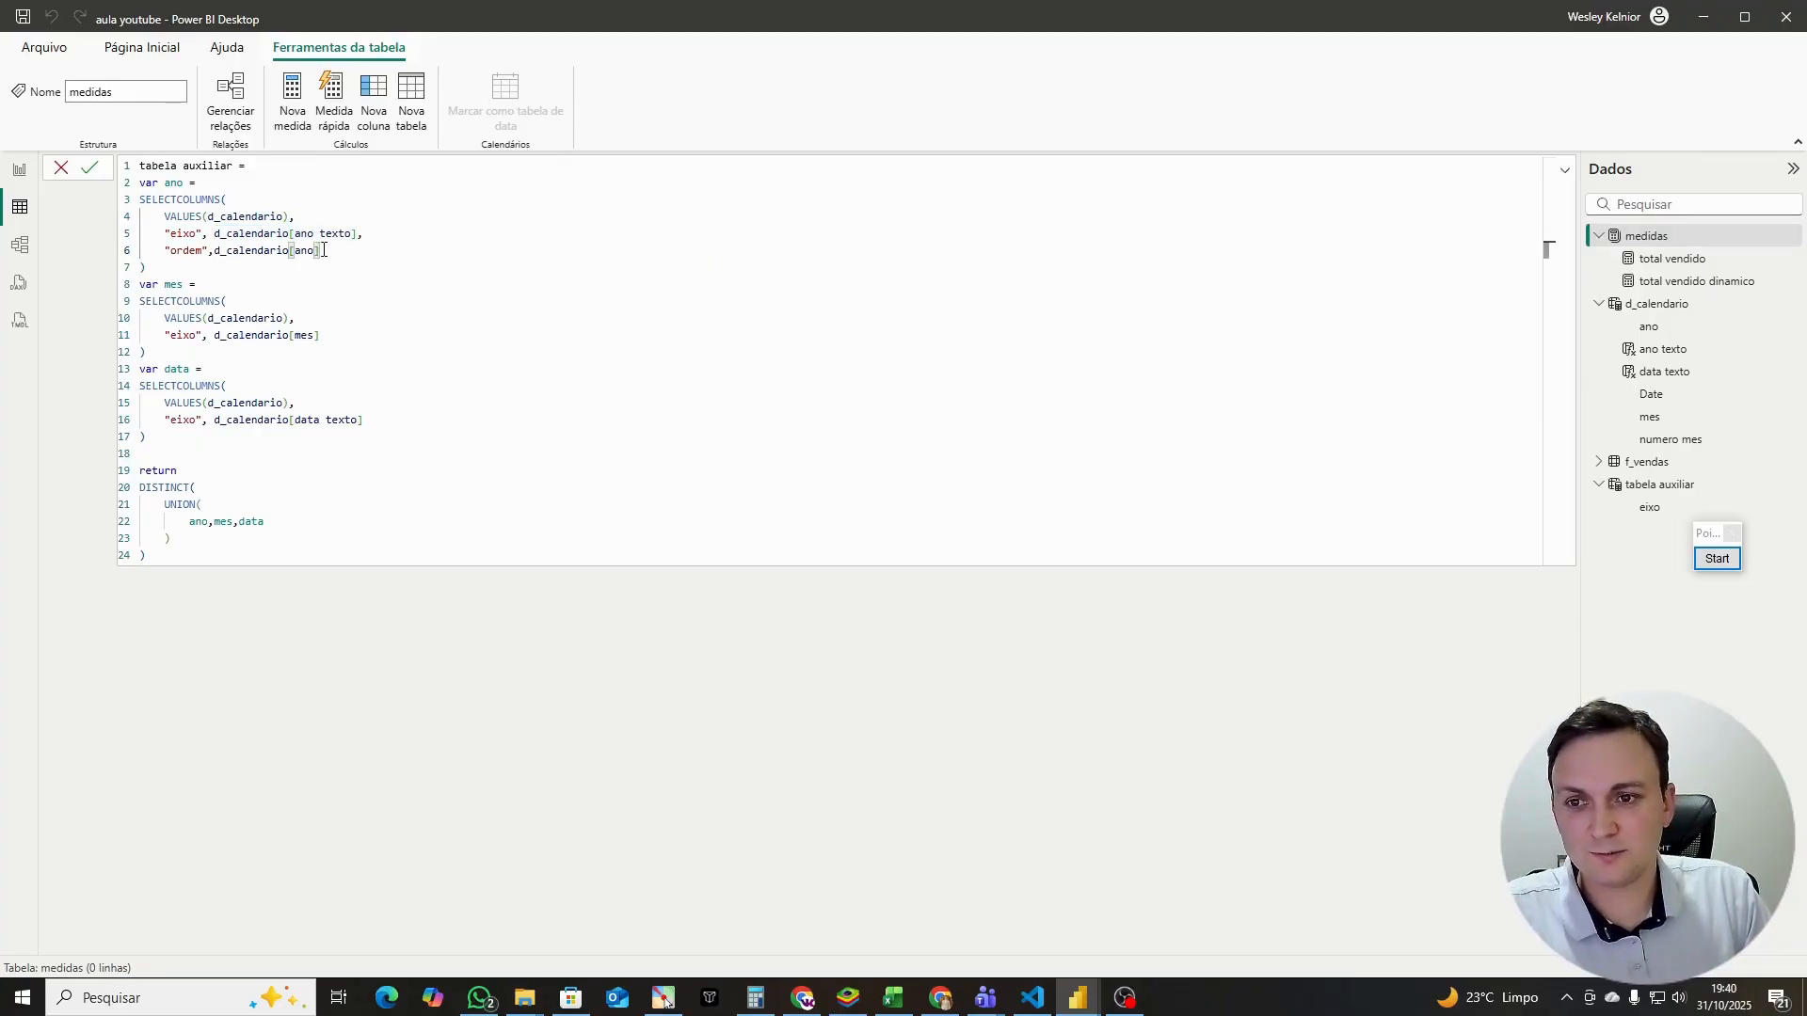
Step: Add an "ordem" column returning d_calendario[numero mes] to the mes variable's SELECTCOLUMNS
{"action": "left_click_drag", "start_coordinate": [318, 335], "coordinate": [170, 338]}
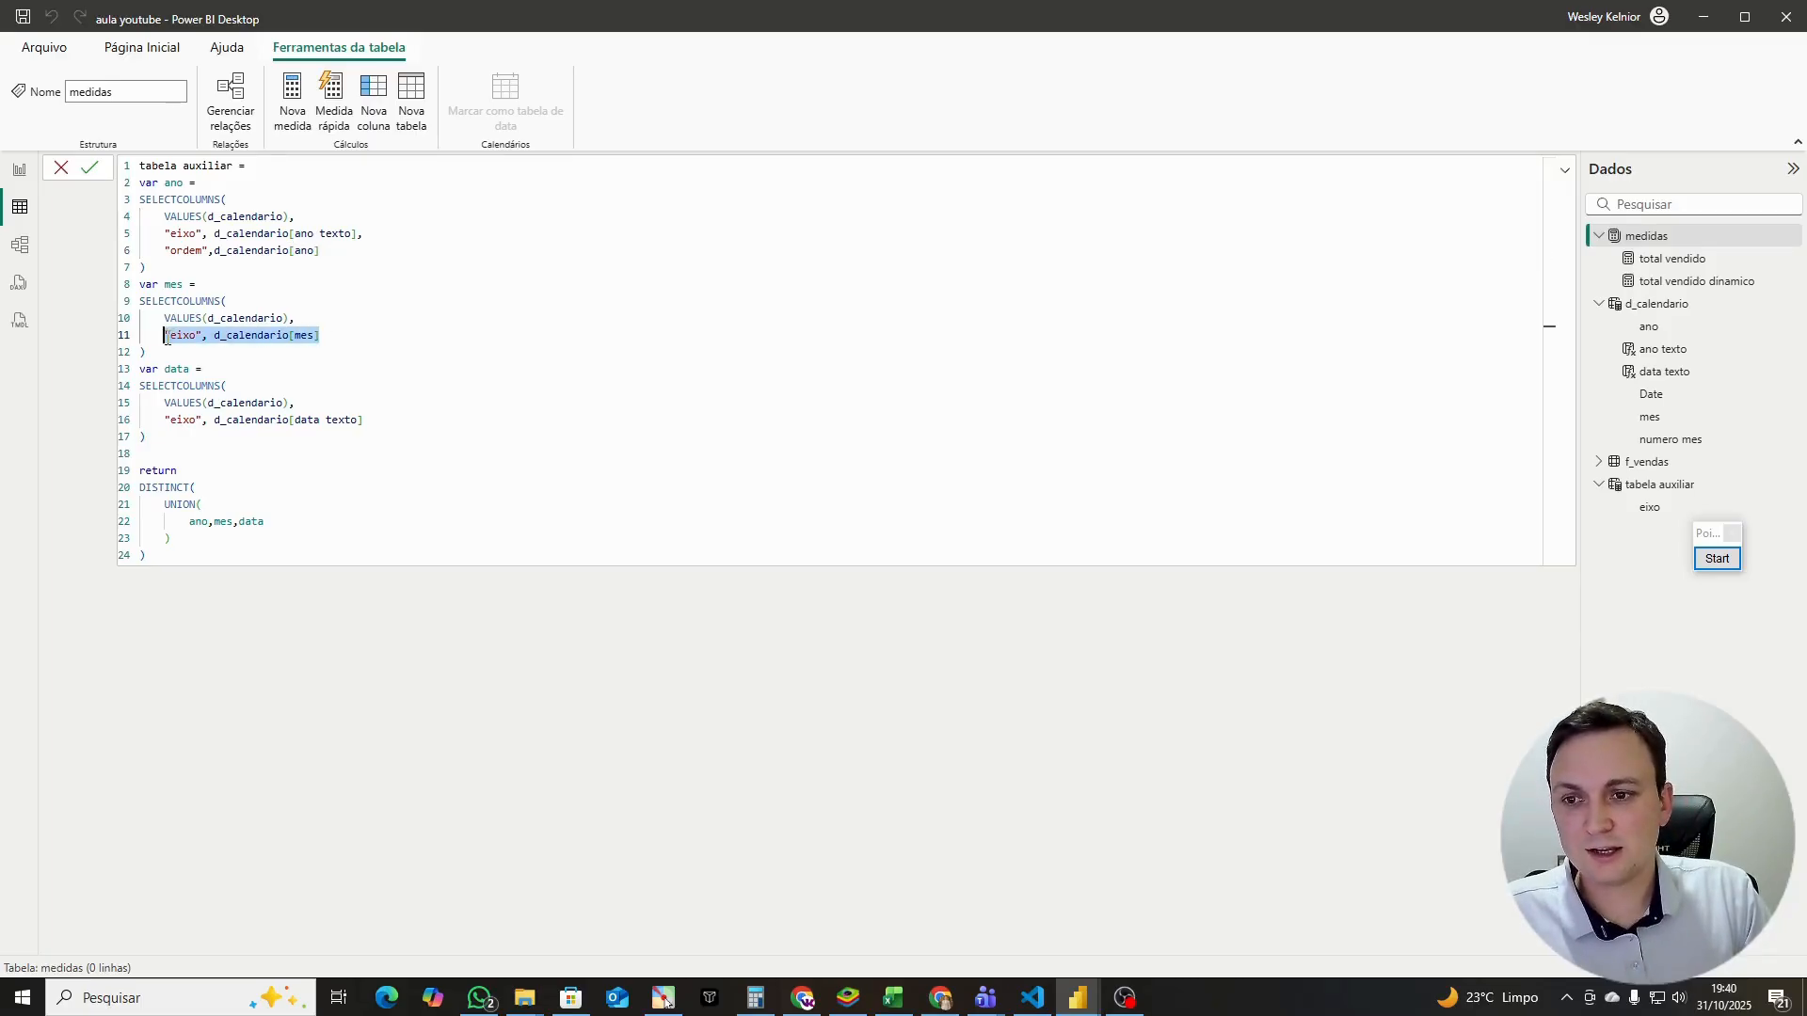
{"action": "key", "text": "ctrl+c"}
{"action": "left_click", "coordinate": [335, 336]}
{"action": "type", "text": ","}
{"action": "key", "text": "Return"}
{"action": "key", "text": "ctrl+v"}
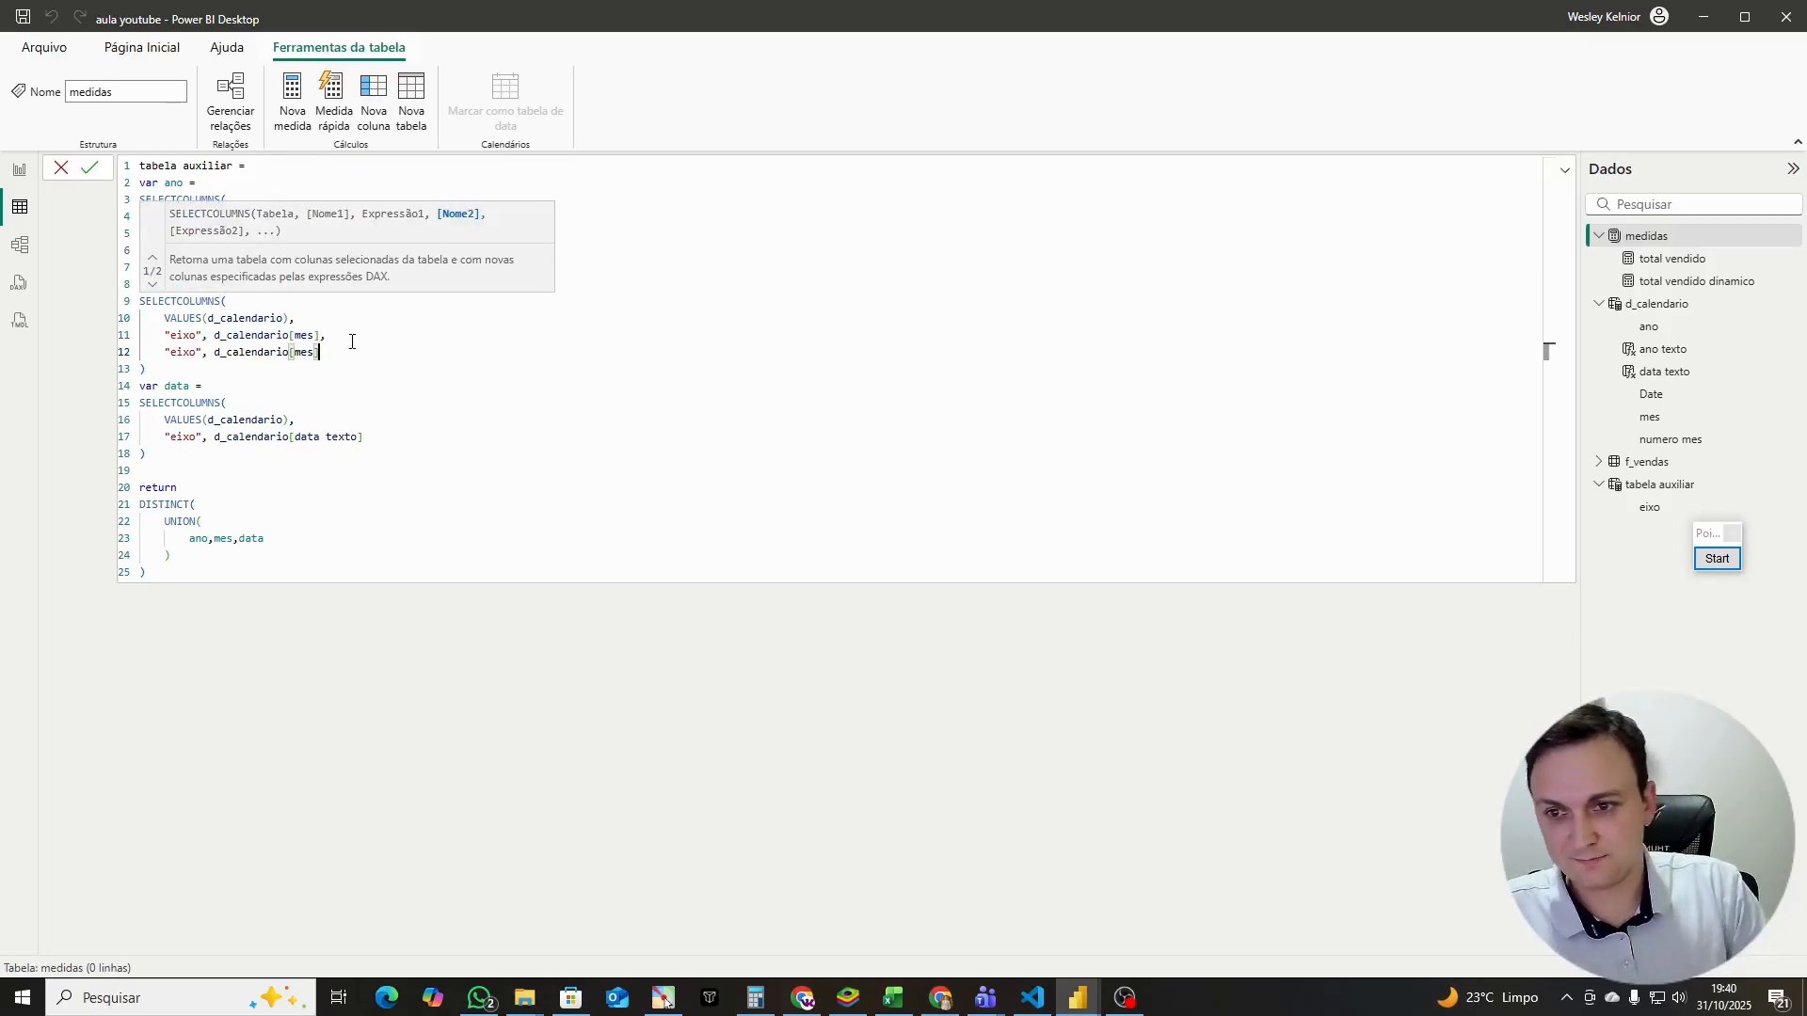
{"action": "left_click_drag", "start_coordinate": [196, 353], "coordinate": [172, 353]}
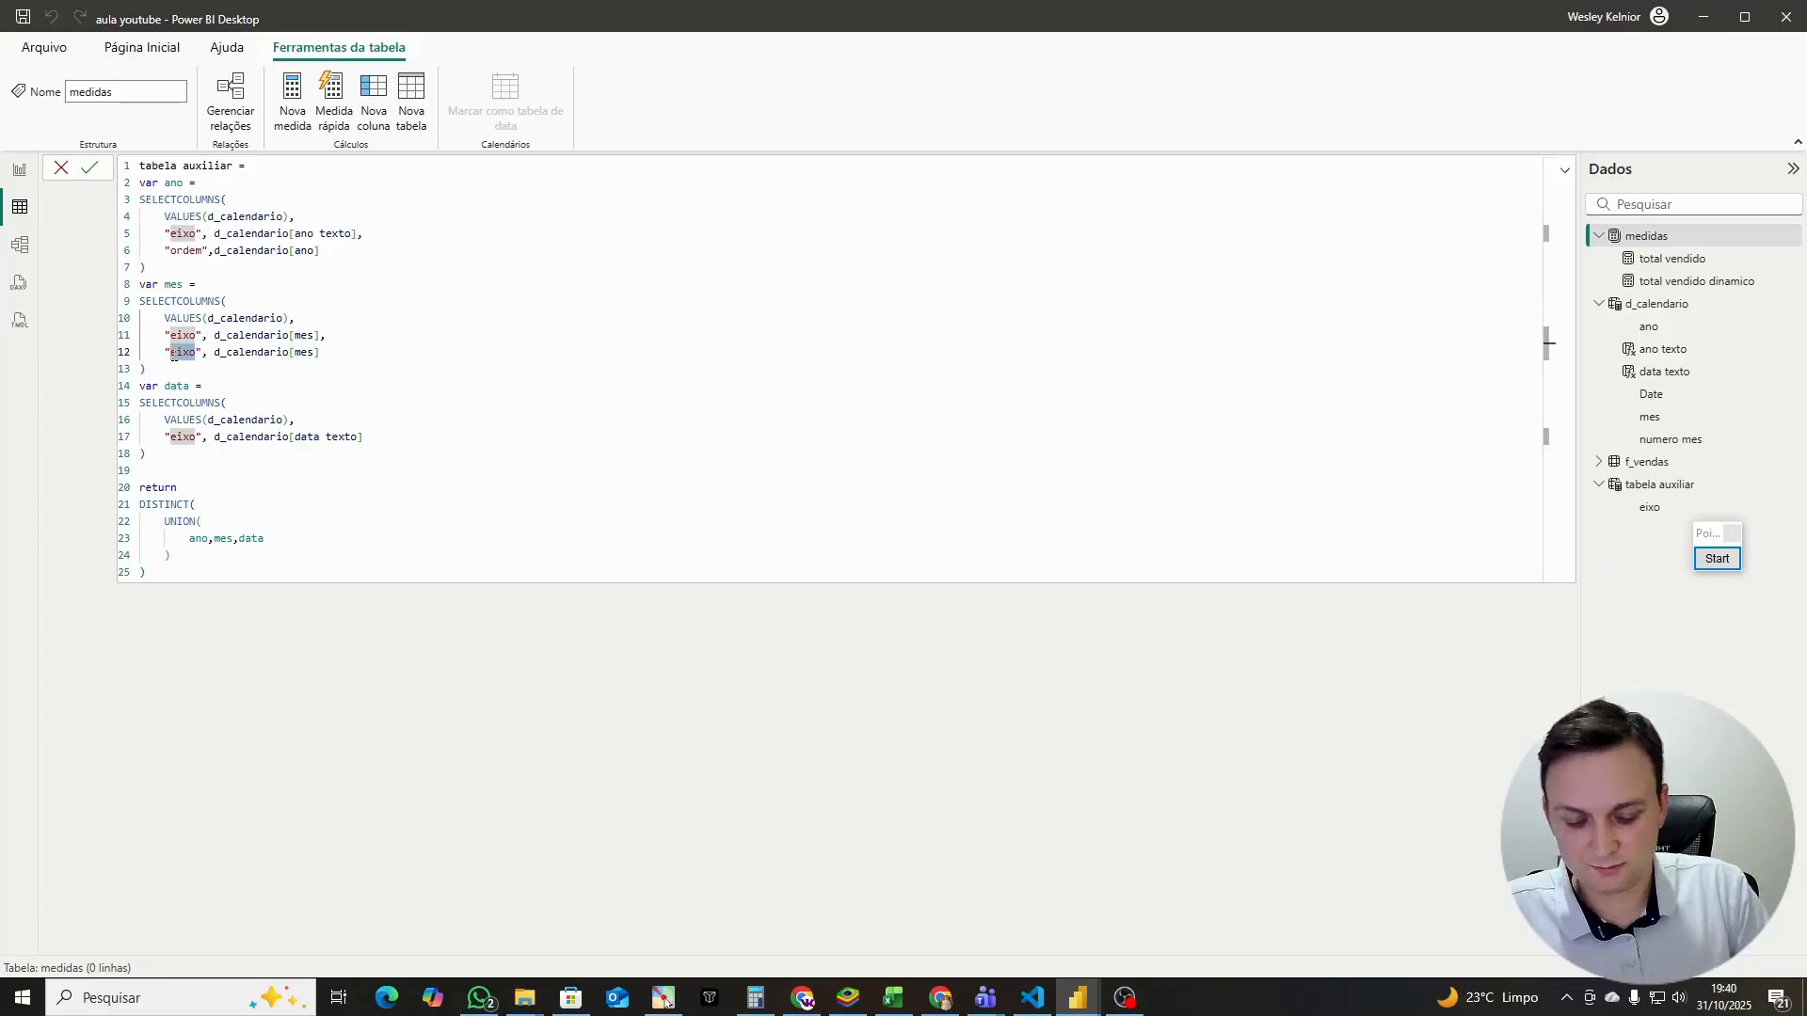
{"action": "type", "text": "ordem"}
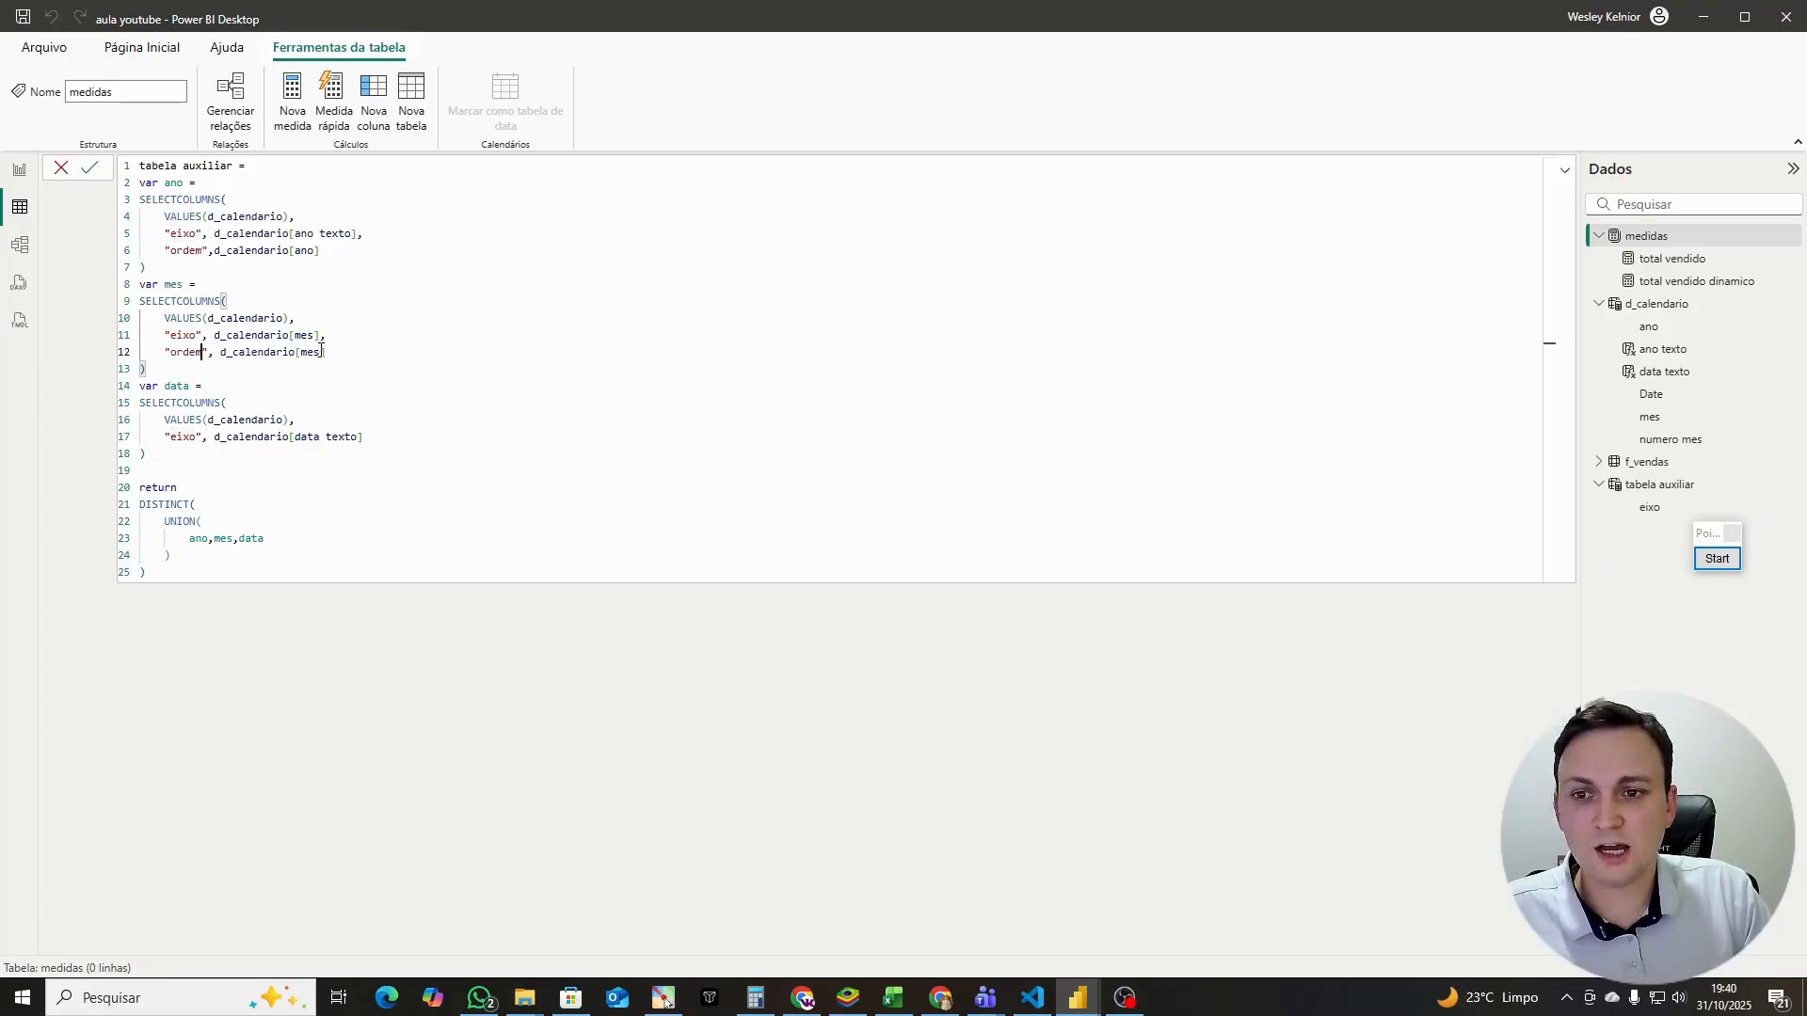
{"action": "left_click_drag", "start_coordinate": [321, 350], "coordinate": [288, 352]}
{"action": "type", "text": "nu"}
{"action": "key", "text": "Tab"}
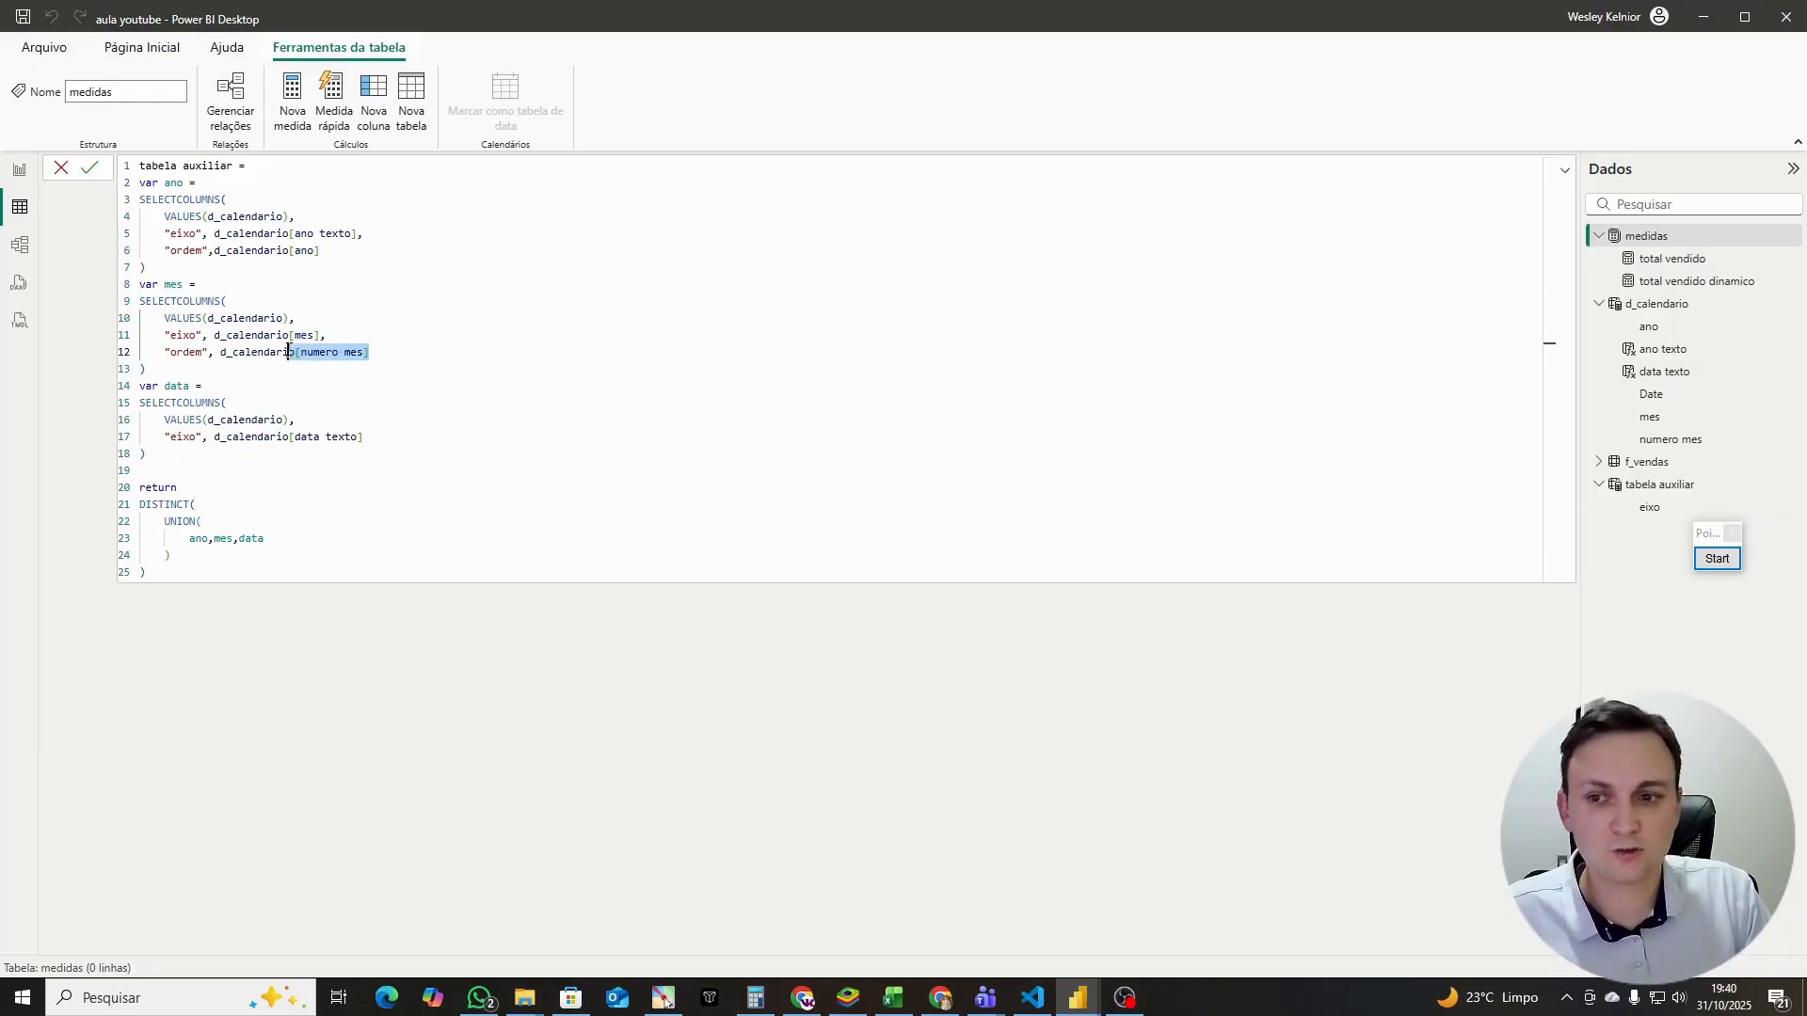
Step: Copy the mes variable's "ordem" line into the data variable's SELECTCOLUMNS, below its "eixo" line
{"action": "left_click", "coordinate": [375, 436]}
{"action": "type", "text": ","}
{"action": "key", "text": "Return"}
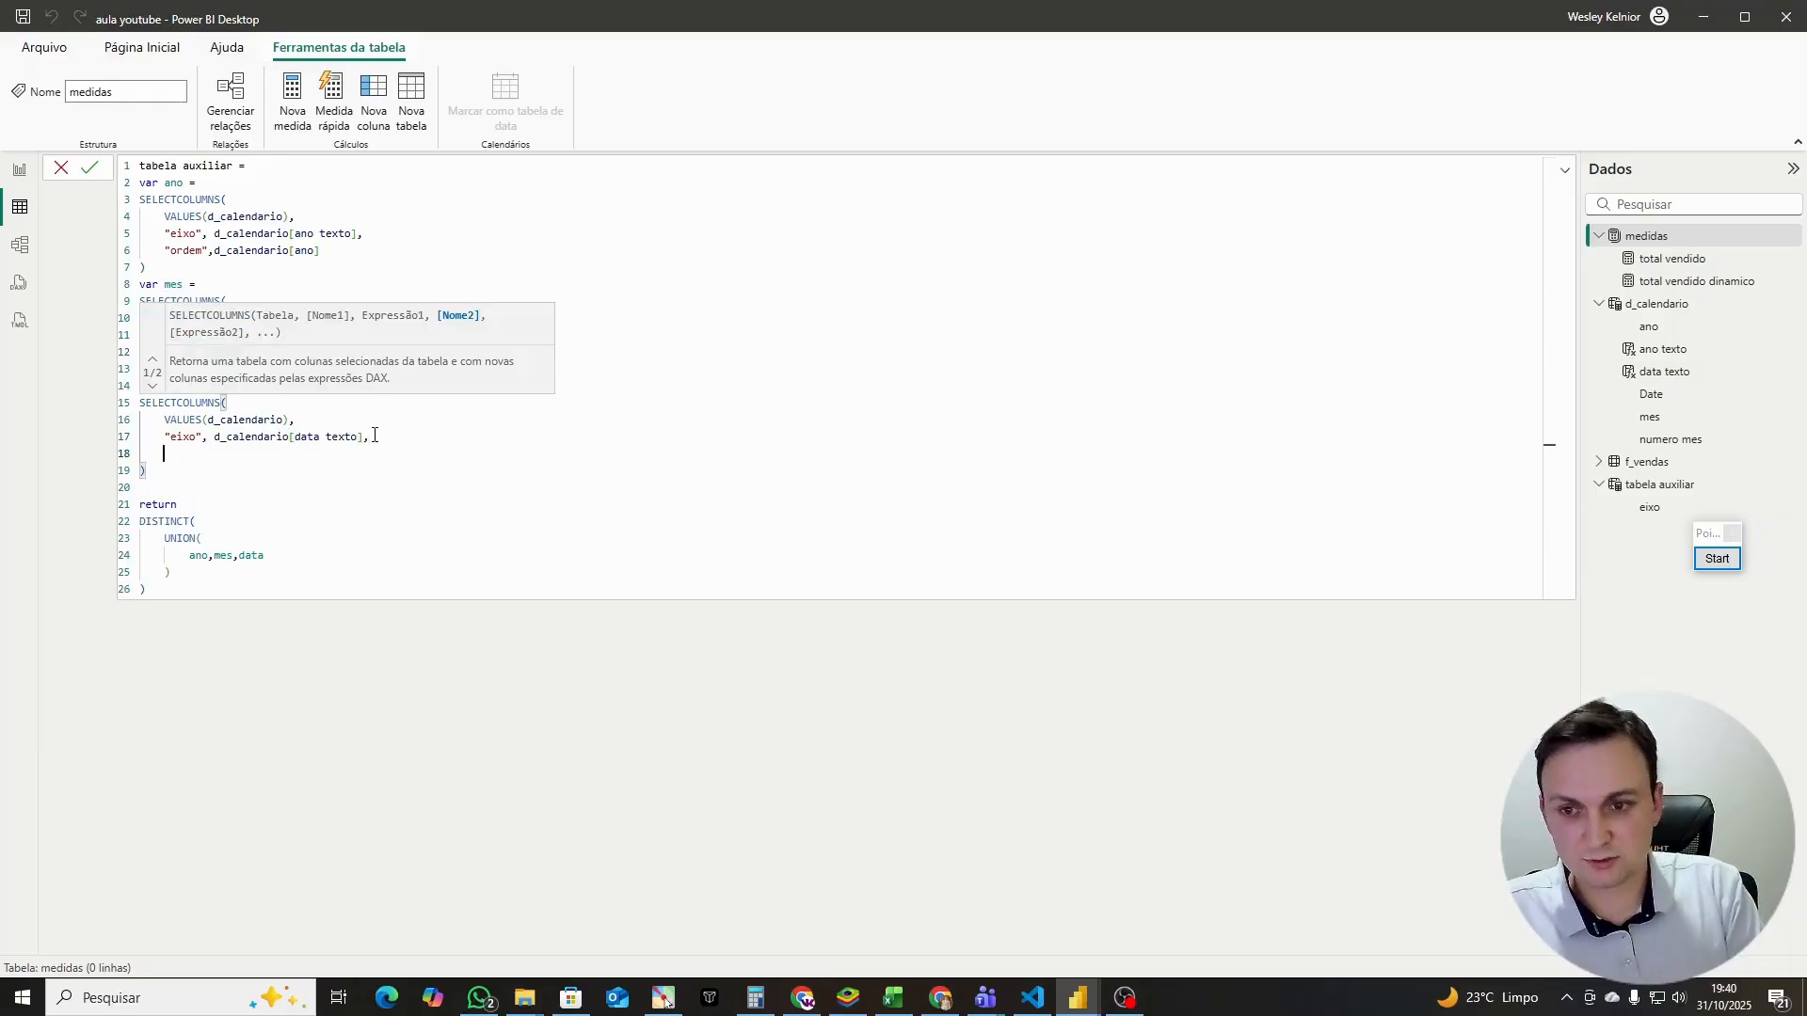
{"action": "left_click", "coordinate": [374, 435]}
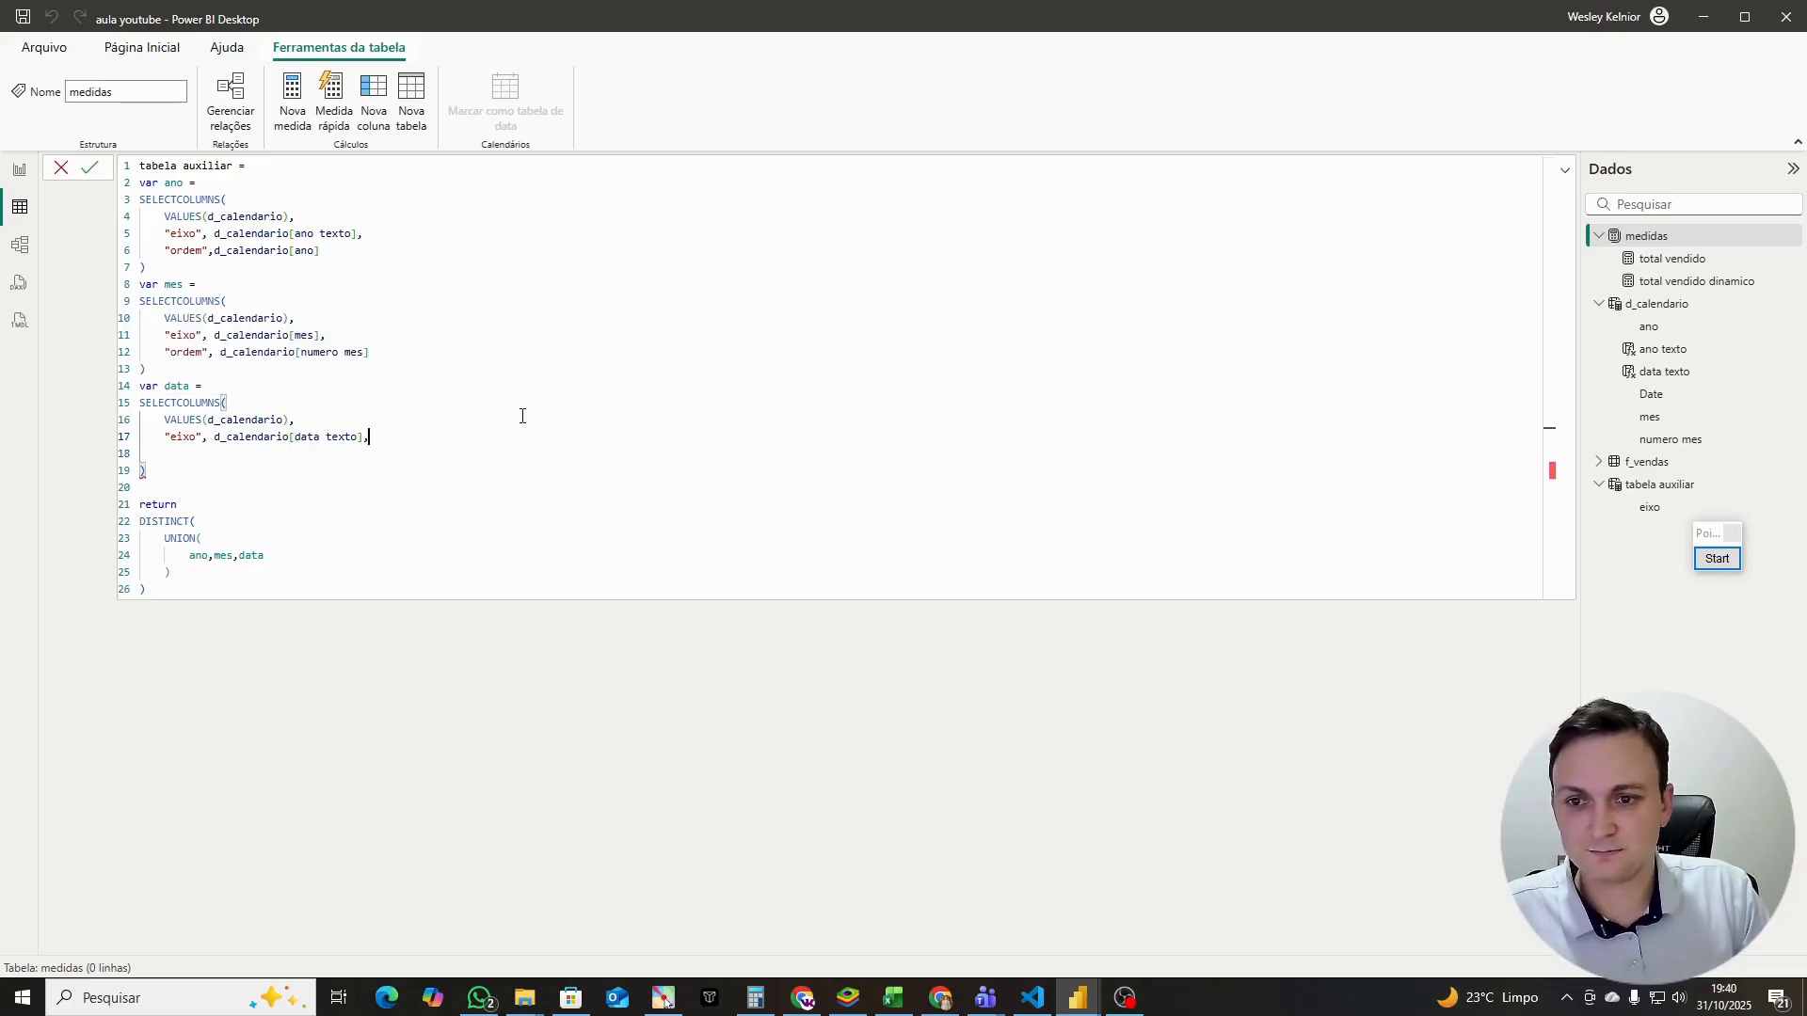
{"action": "left_click_drag", "start_coordinate": [380, 354], "coordinate": [153, 351]}
{"action": "key", "text": "ctrl+c"}
{"action": "left_click", "coordinate": [217, 454]}
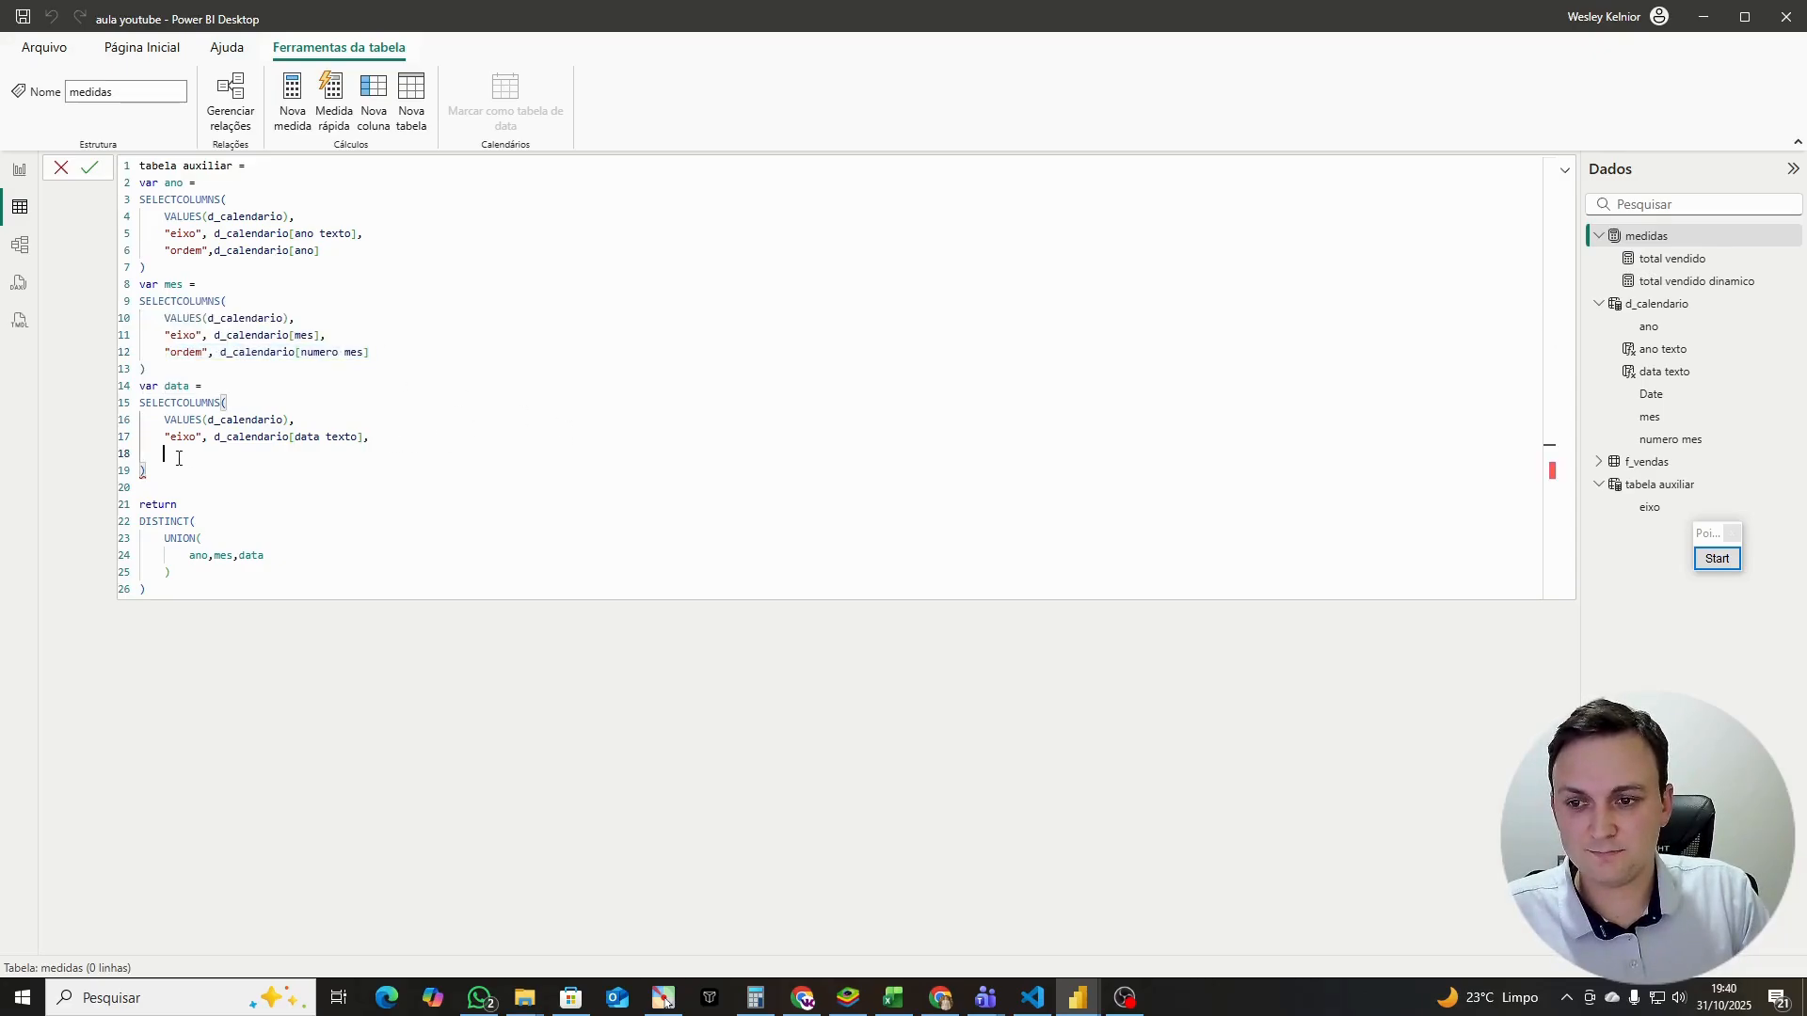
{"action": "key", "text": "ctrl+v"}
Step: Change the data variable's "ordem" expression to d_calendario[Date] and commit the table formula
{"action": "left_click_drag", "start_coordinate": [365, 455], "coordinate": [303, 442]}
{"action": "left_click", "coordinate": [1718, 559]}
{"action": "left_click", "coordinate": [1716, 558]}
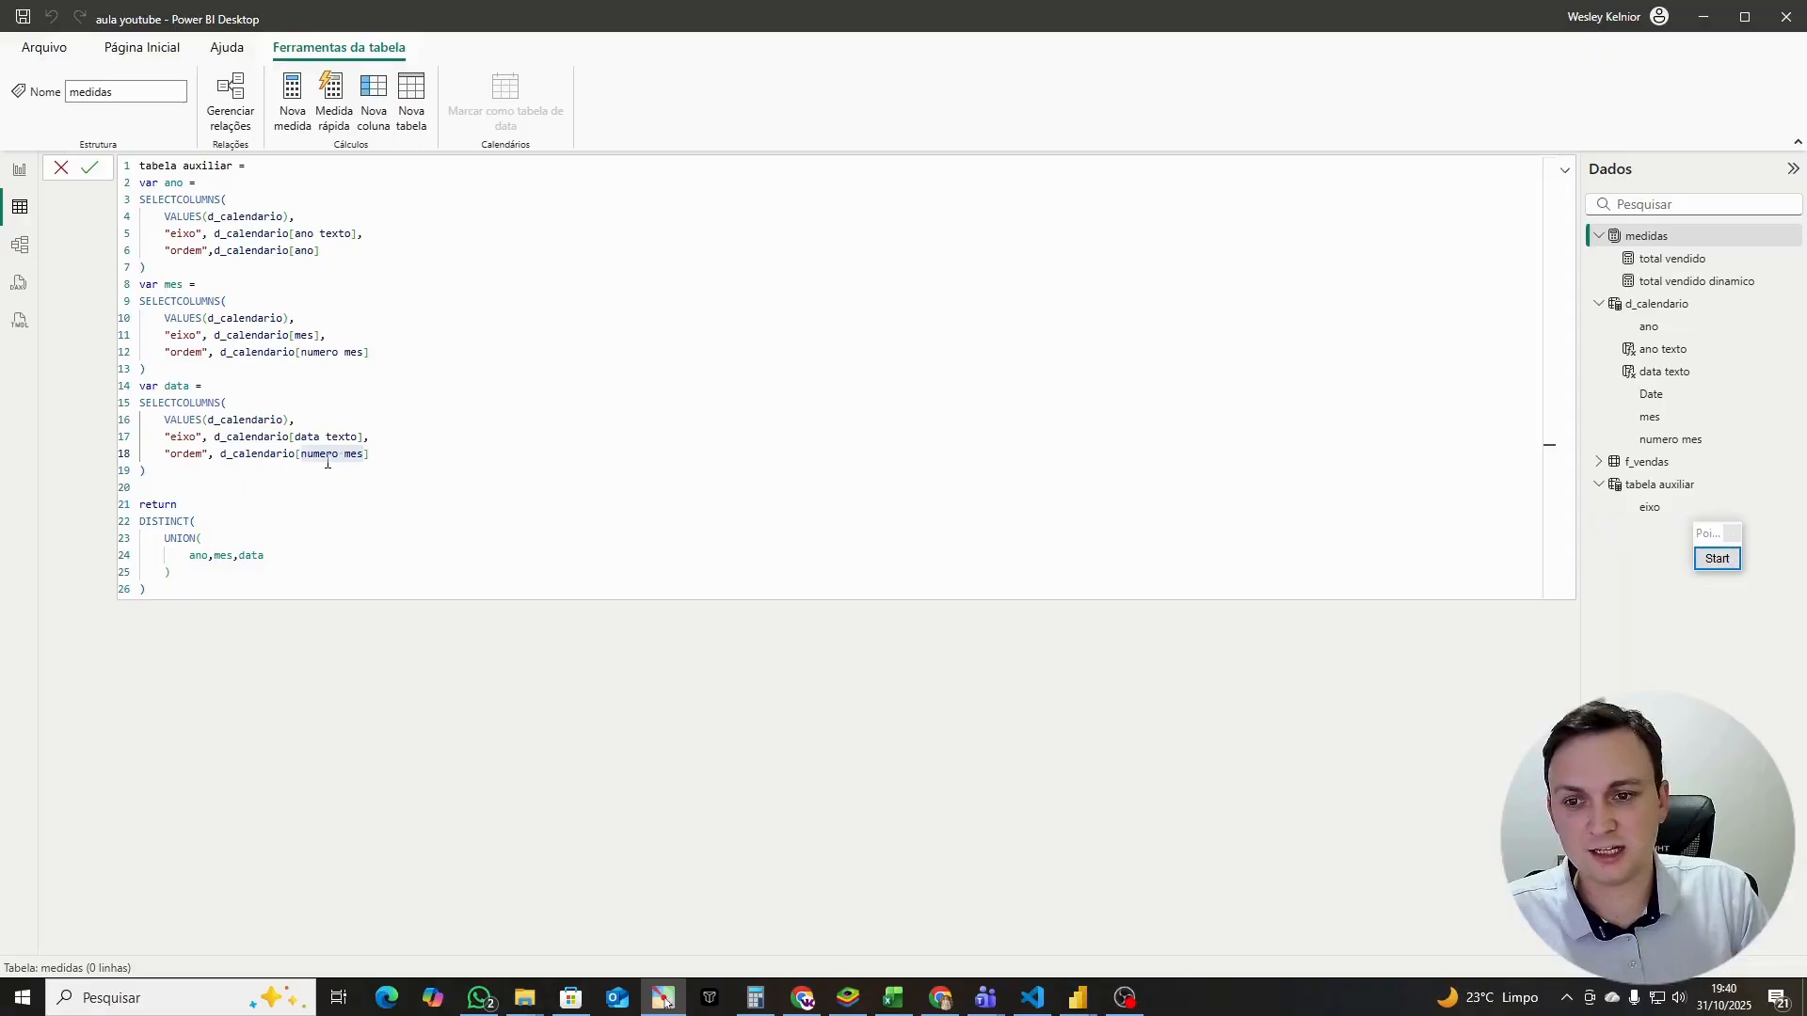
{"action": "type", "text": "date"}
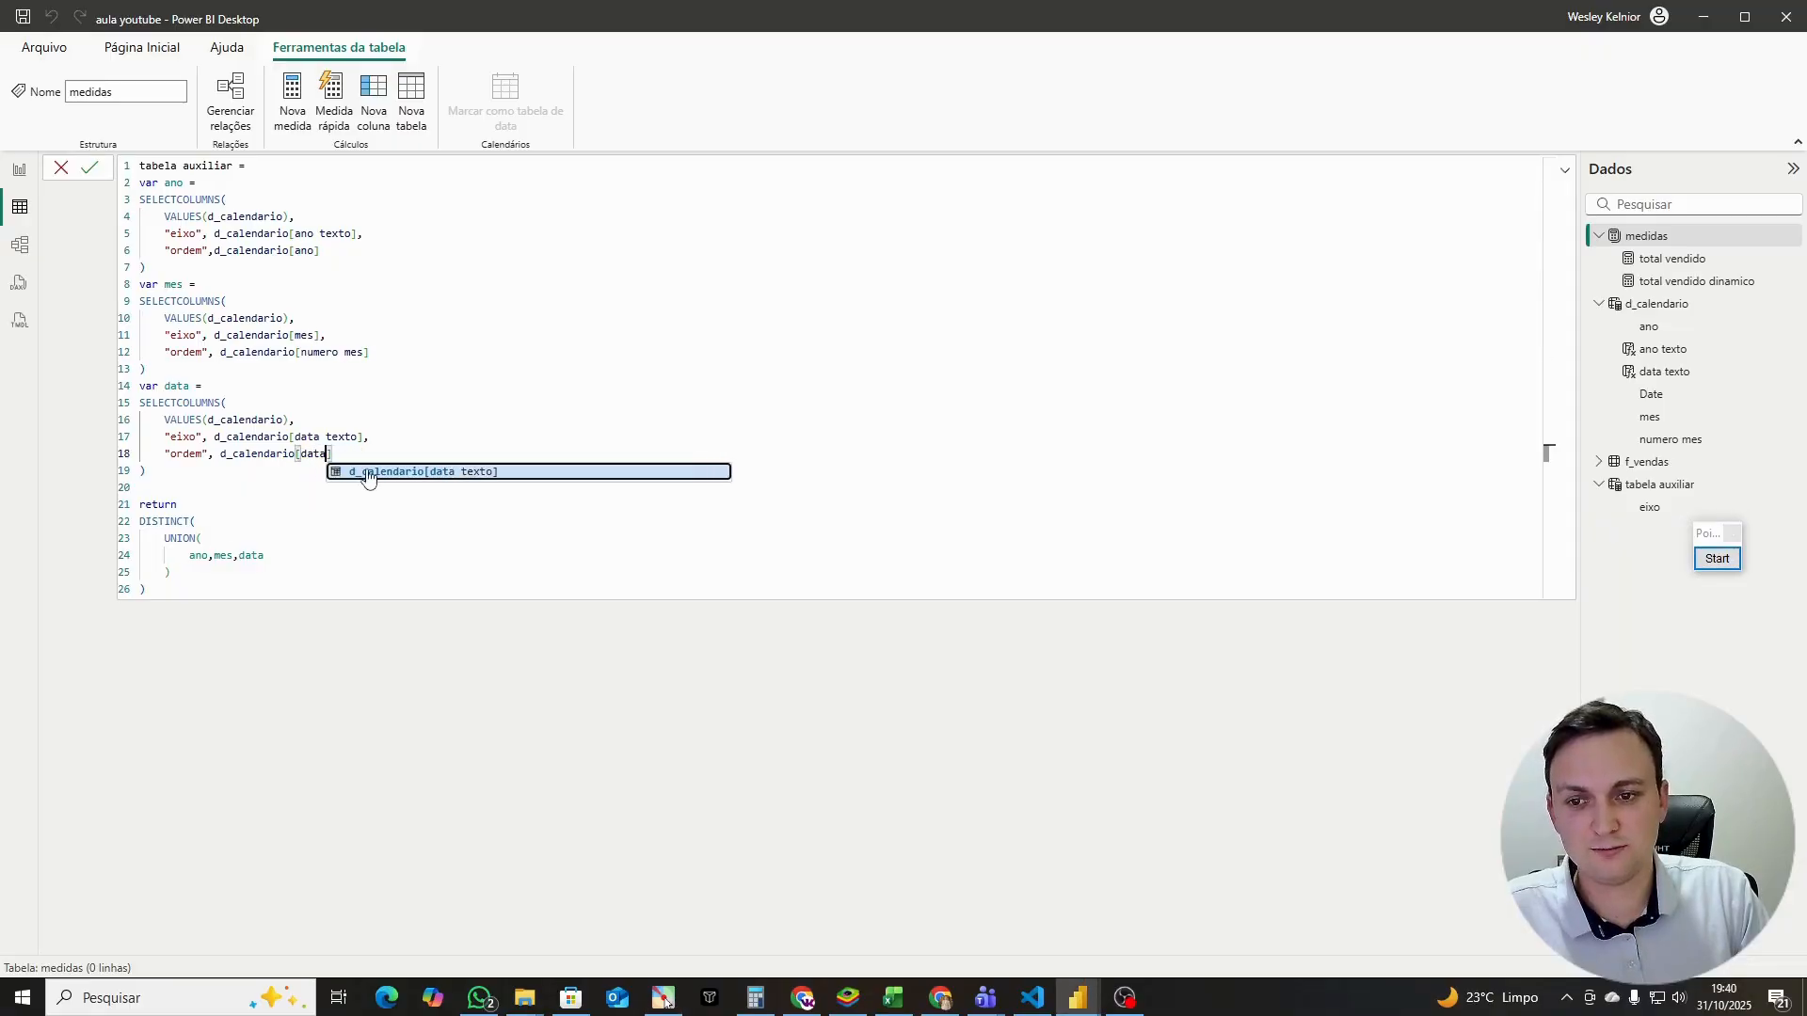
{"action": "left_click", "coordinate": [410, 474]}
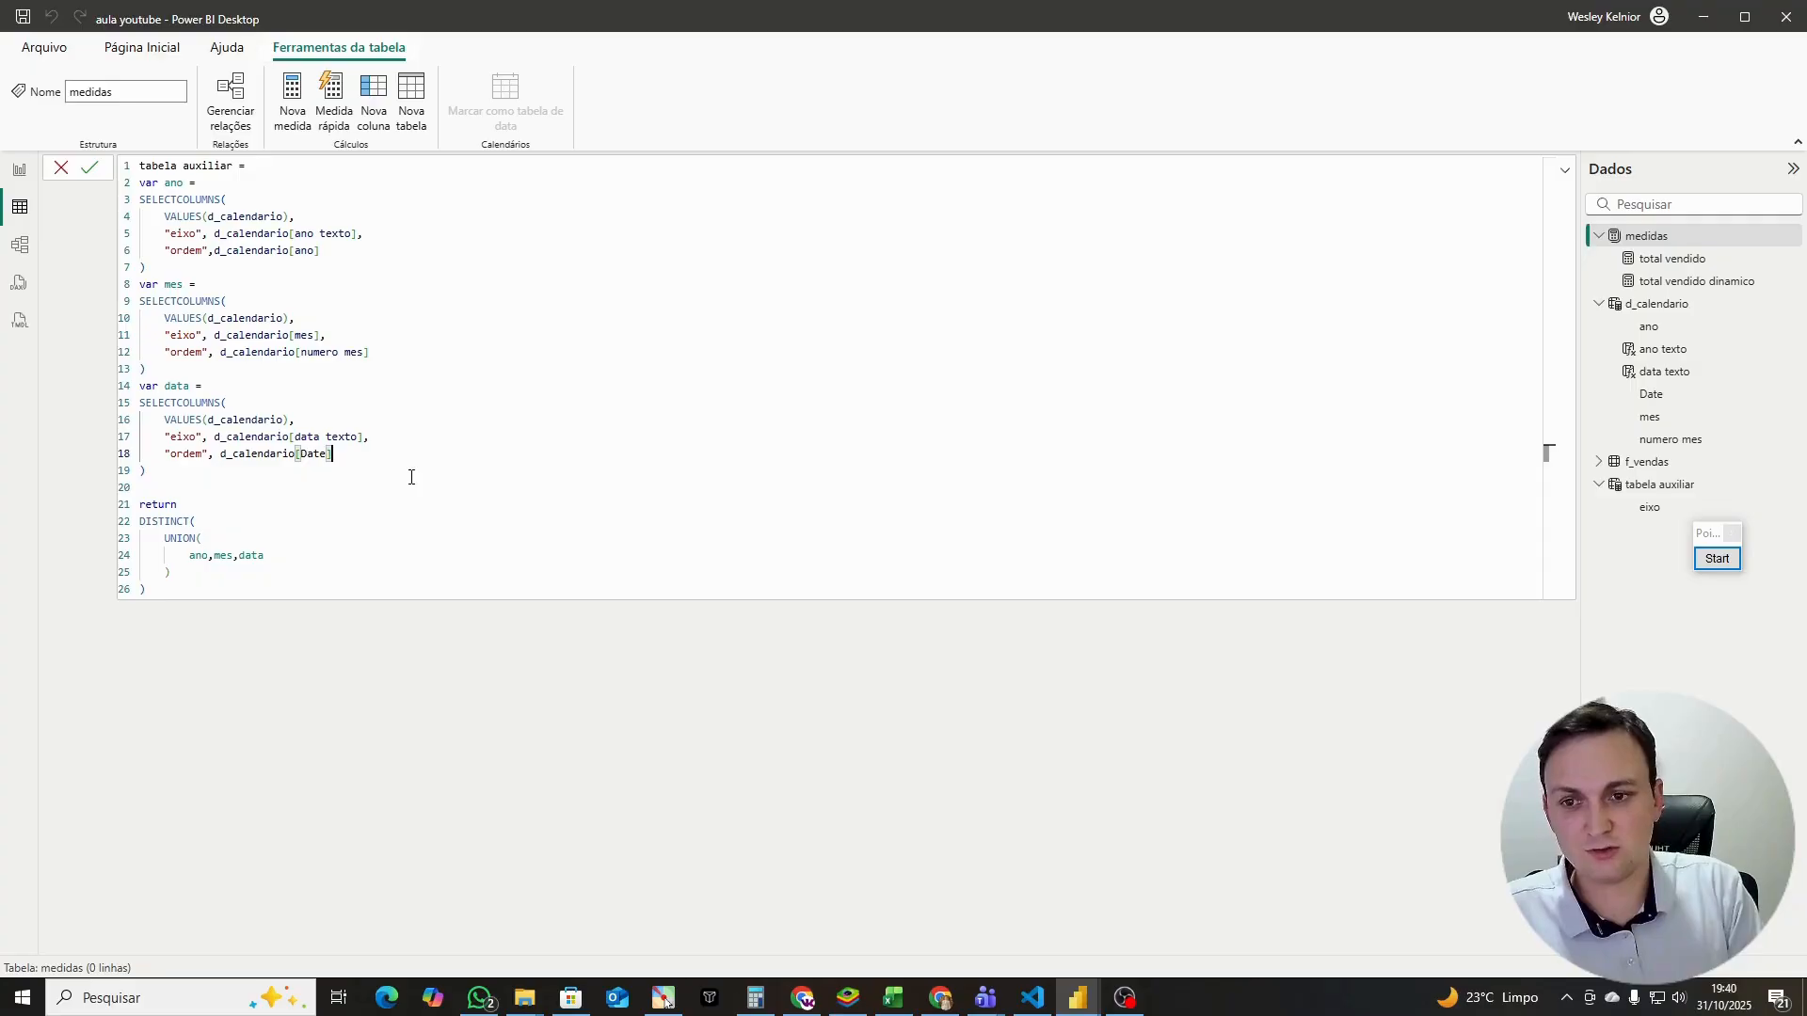
{"action": "key", "text": "Return"}
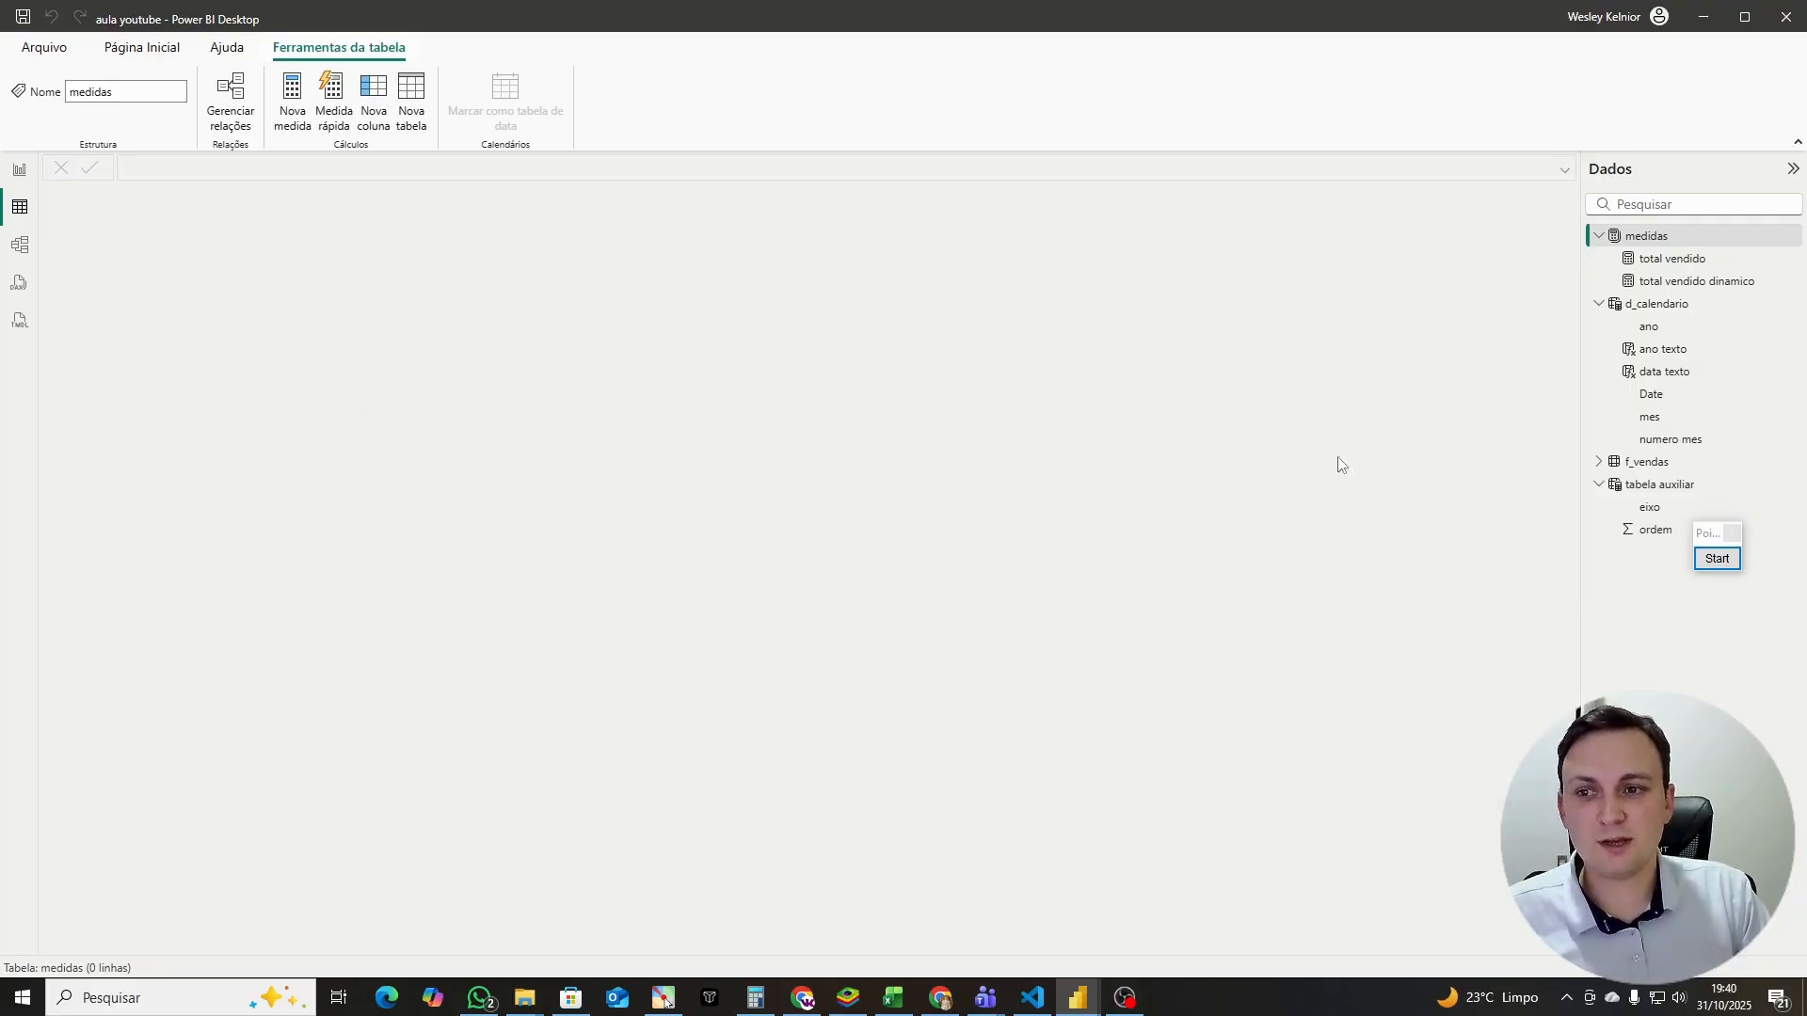
Step: Show the tabela auxiliar rows with the formula collapsed and mark the year entries in eixo and ordem with temporary circles and an arrow
{"action": "left_click", "coordinate": [1654, 487]}
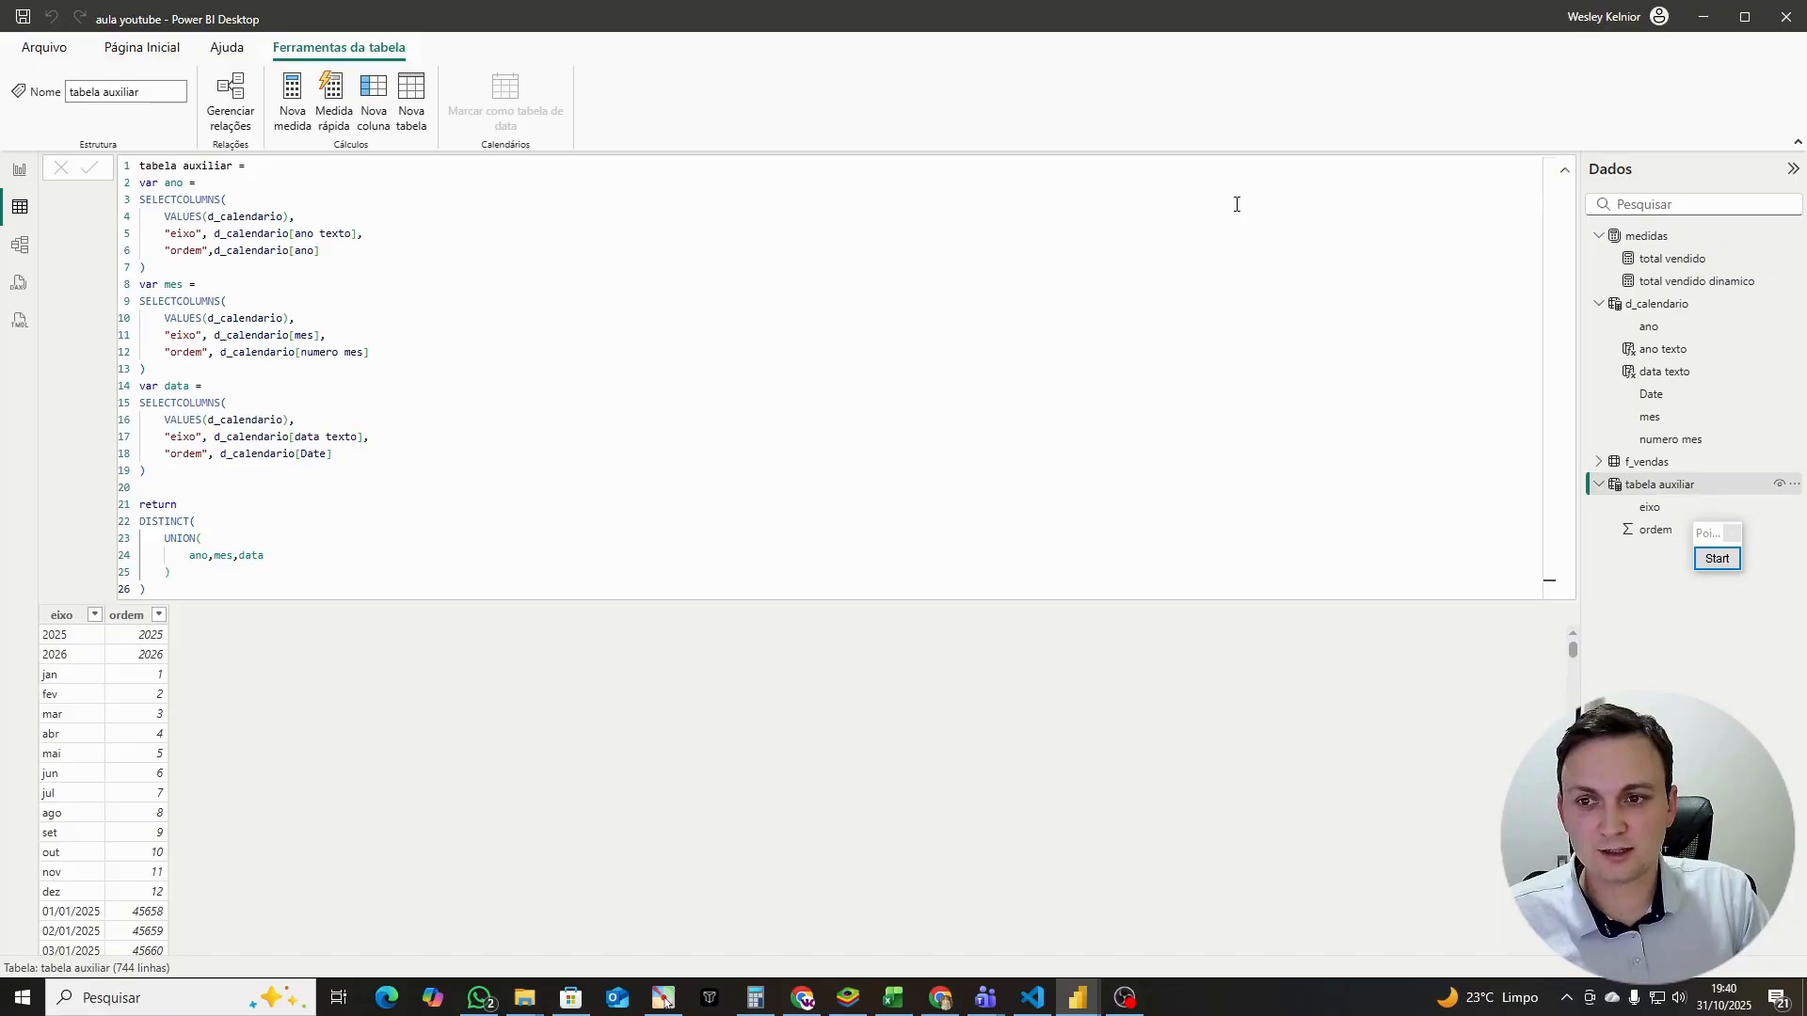
{"action": "left_click", "coordinate": [1566, 173]}
{"action": "left_click", "coordinate": [1716, 558]}
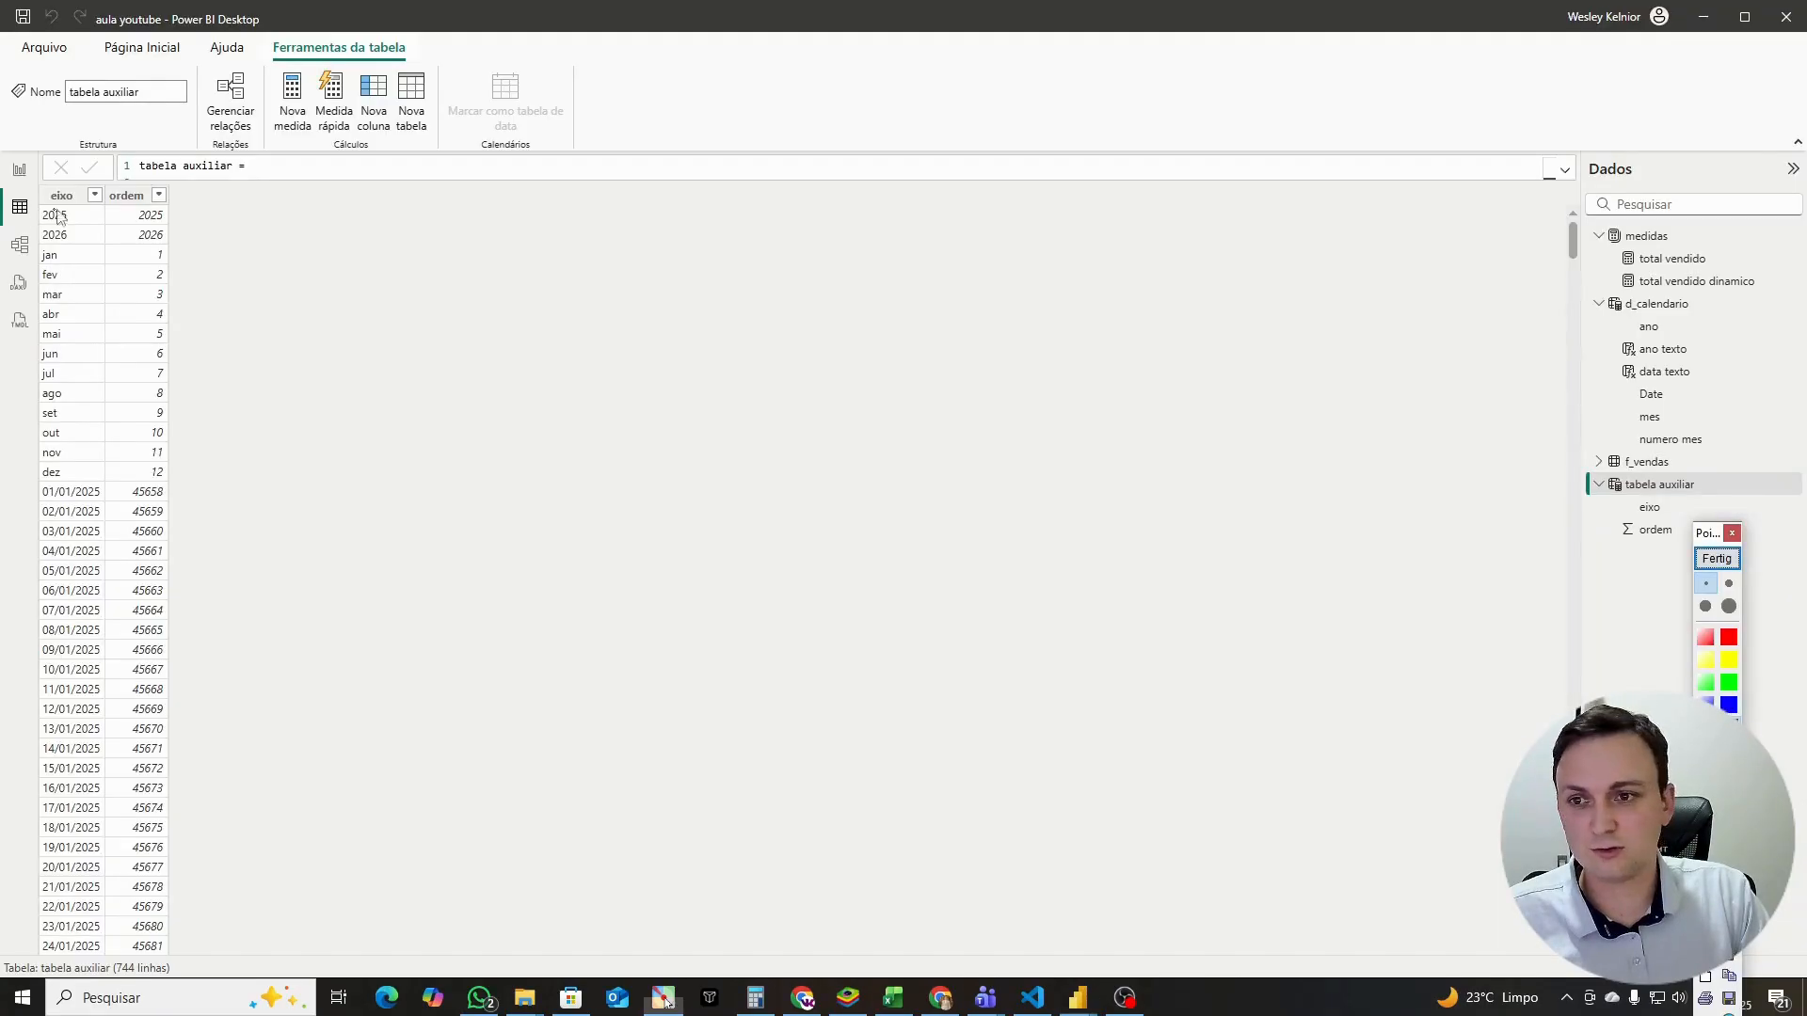
{"action": "mouse_move", "coordinate": [49, 204]}
{"action": "left_mouse_down"}
{"action": "mouse_move", "coordinate": [51, 243]}
{"action": "mouse_move", "coordinate": [49, 201]}
{"action": "mouse_move", "coordinate": [136, 203]}
{"action": "left_mouse_up"}
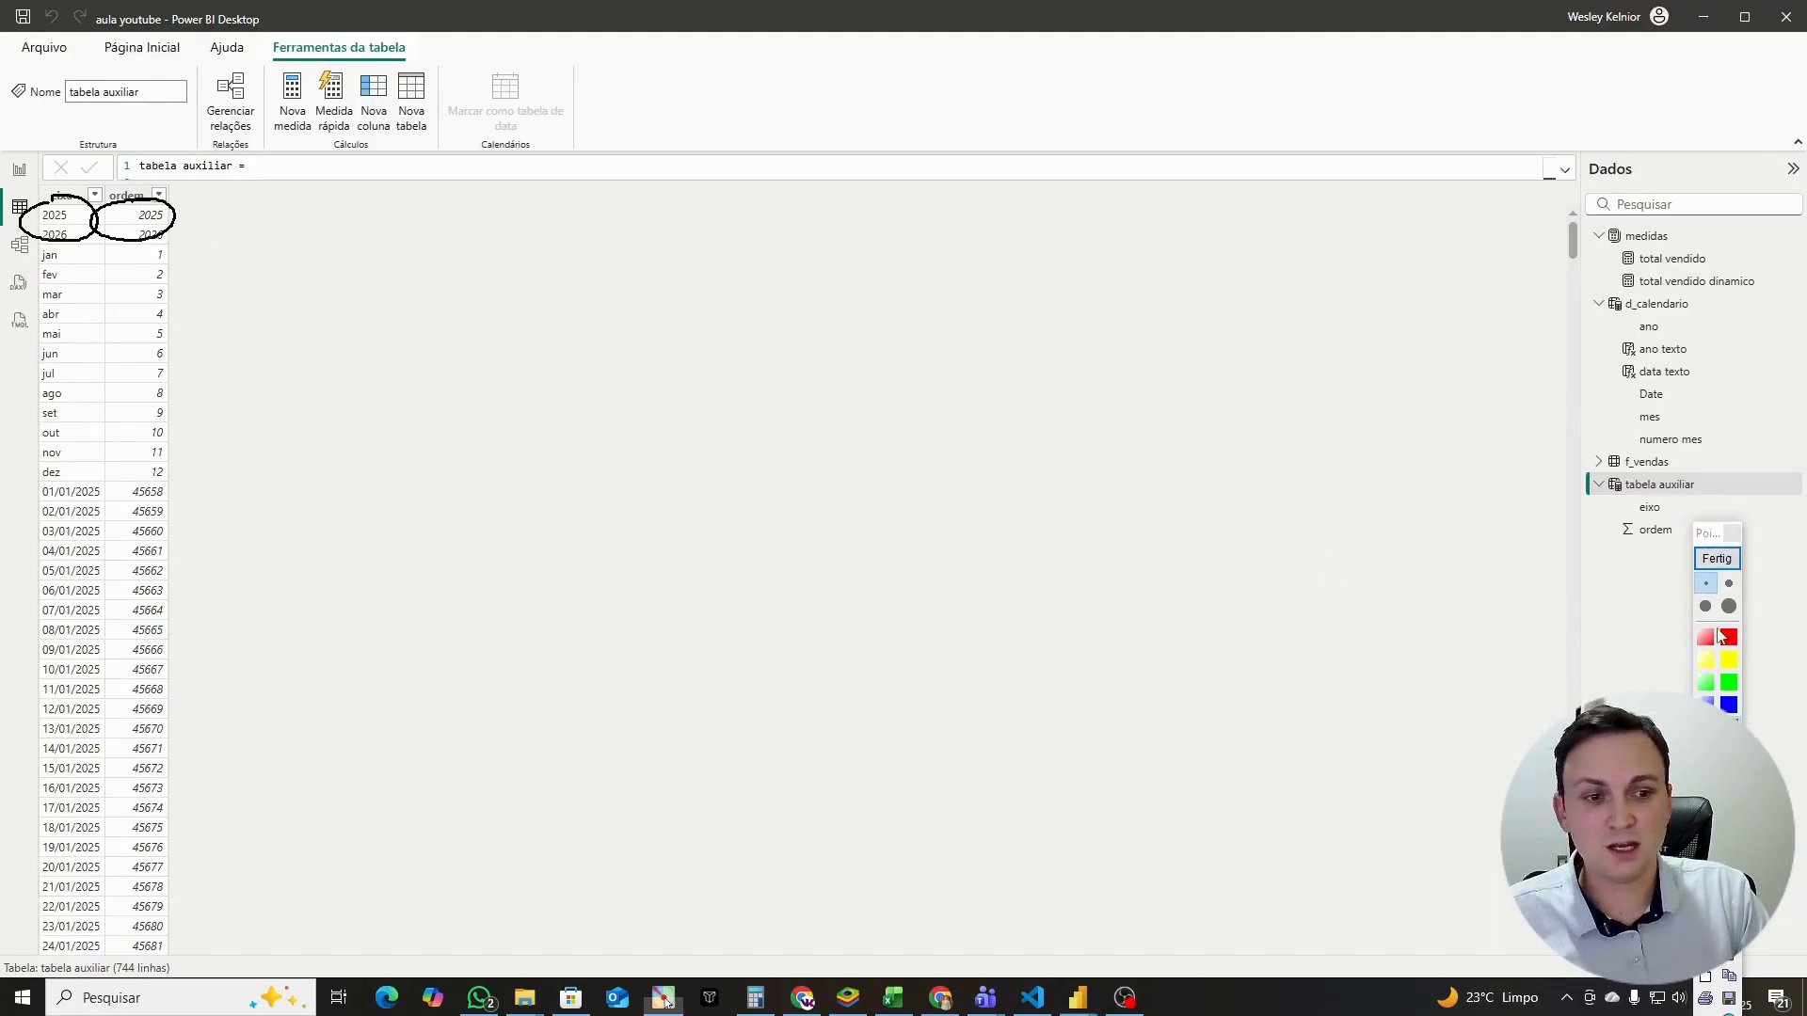
{"action": "mouse_move", "coordinate": [67, 110]}
{"action": "left_mouse_down"}
{"action": "mouse_move", "coordinate": [57, 202]}
{"action": "mouse_move", "coordinate": [42, 162]}
{"action": "left_mouse_up"}
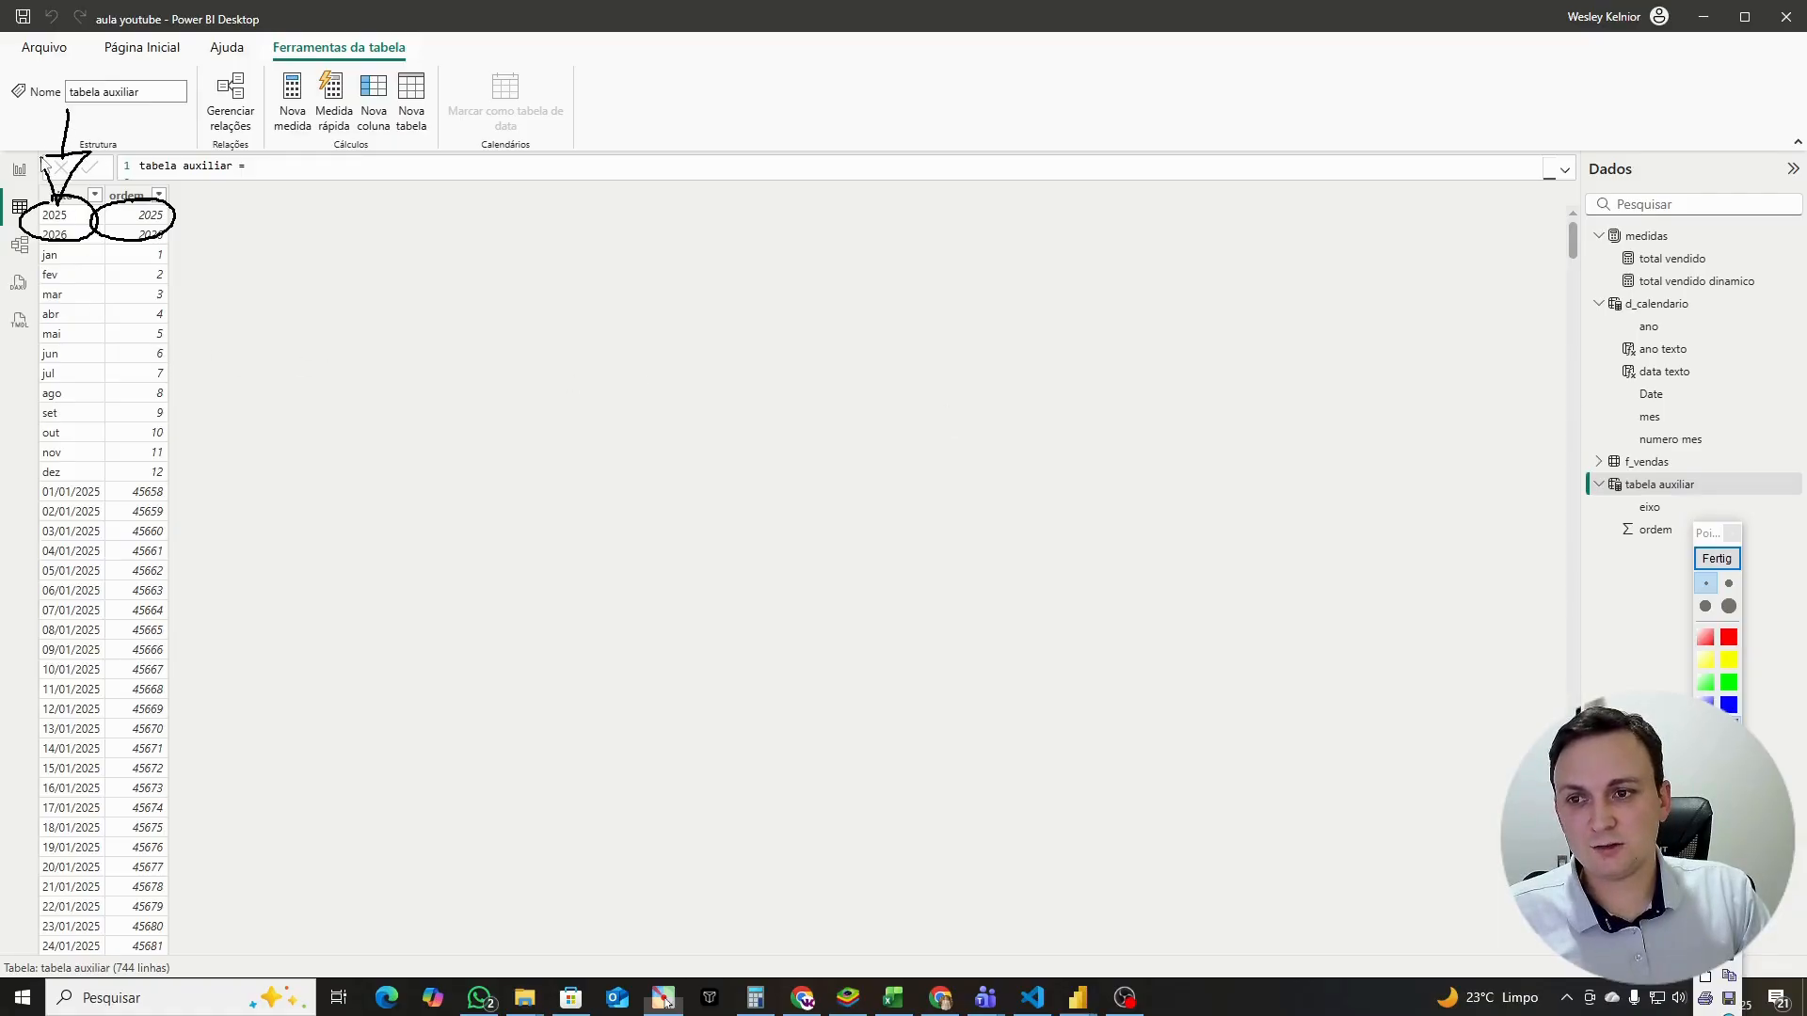
Step: Mark the month rows of tabela auxiliar with a temporary arrow, and clear the screen annotations
{"action": "left_click_drag", "start_coordinate": [344, 365], "coordinate": [254, 365]}
{"action": "mouse_move", "coordinate": [264, 330]}
{"action": "left_mouse_down"}
{"action": "mouse_move", "coordinate": [209, 369]}
{"action": "mouse_move", "coordinate": [253, 392]}
{"action": "left_mouse_up"}
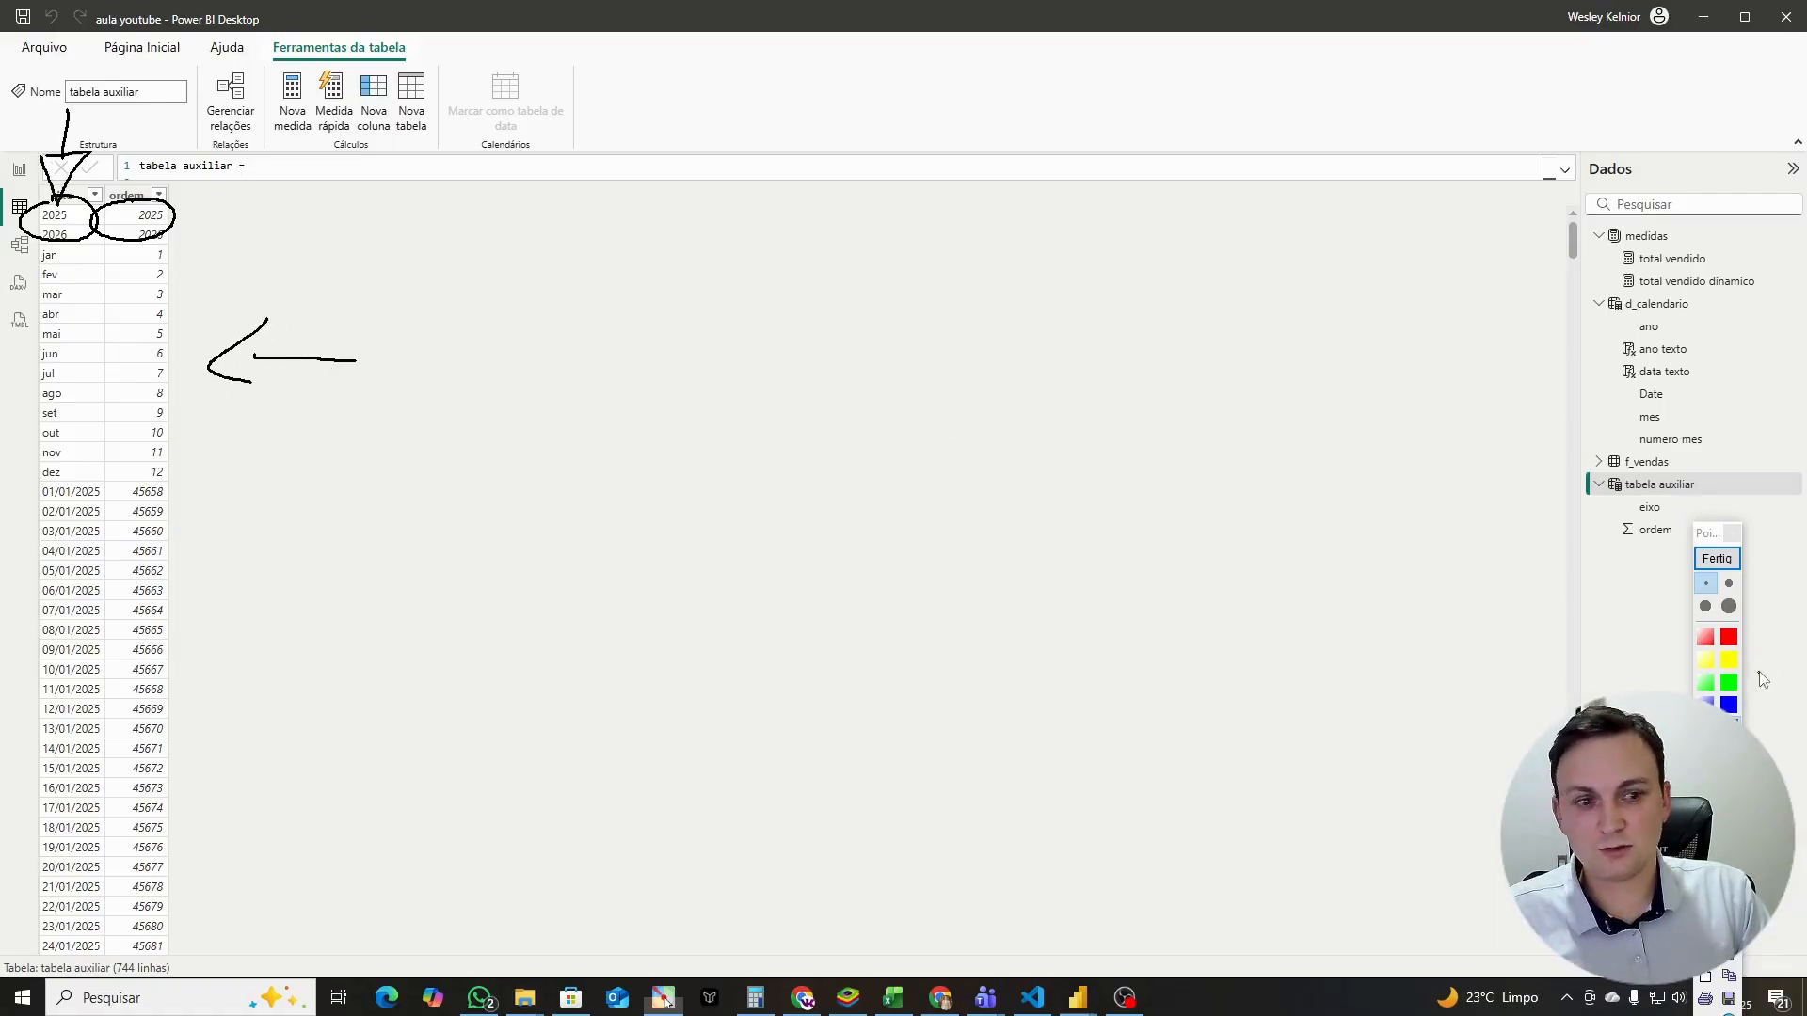
{"action": "left_click", "coordinate": [1716, 558]}
Step: Sort the eixo column of tabela auxiliar by the ordem column
{"action": "left_click", "coordinate": [69, 197]}
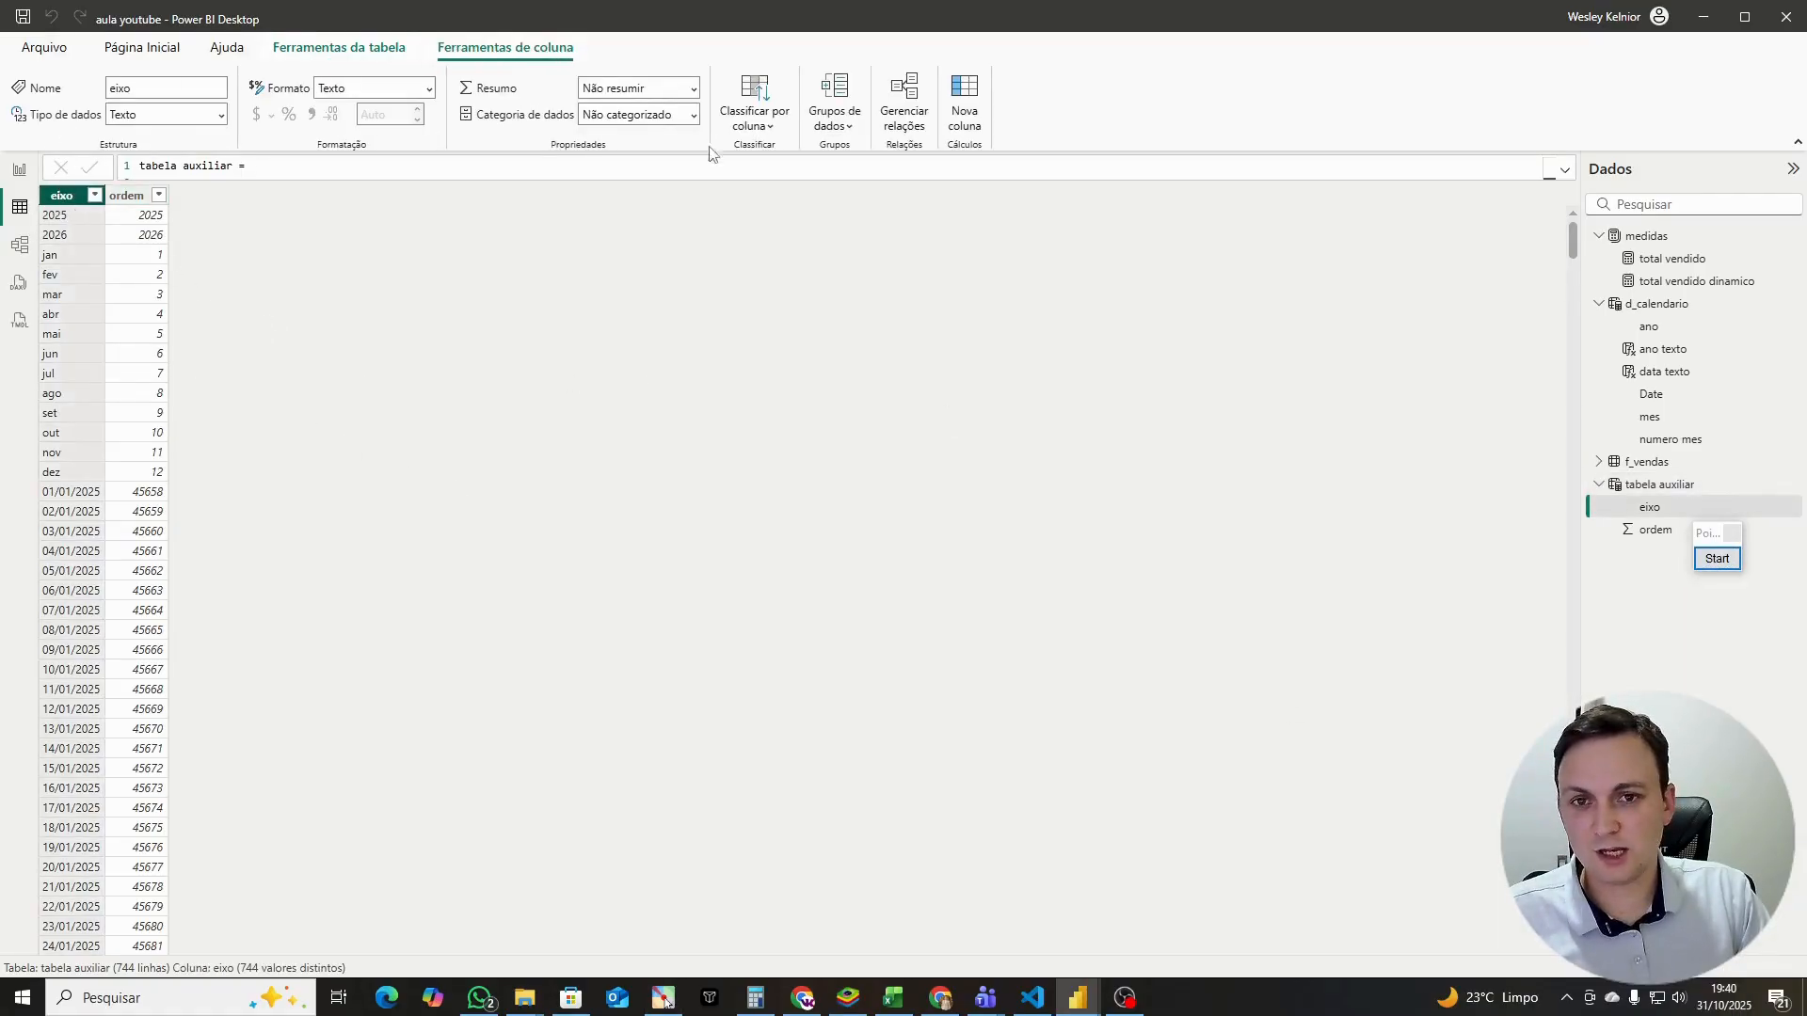
{"action": "left_click", "coordinate": [759, 111]}
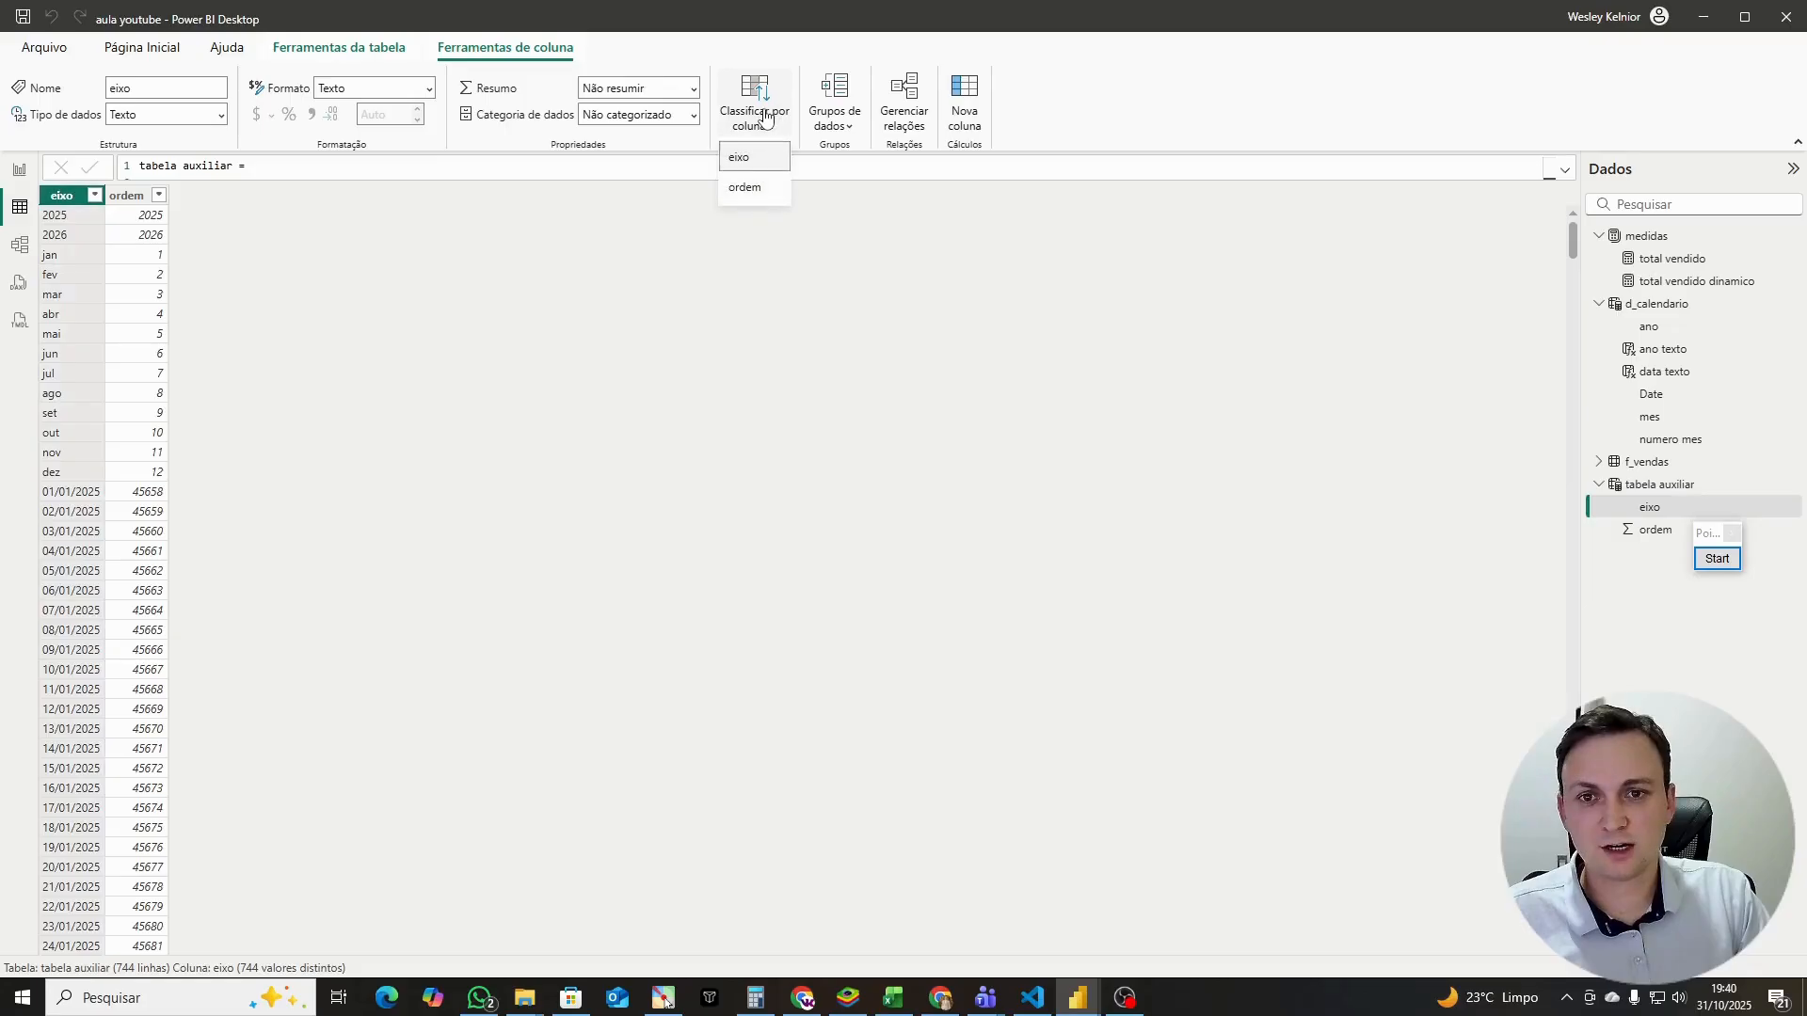
{"action": "left_click", "coordinate": [757, 190]}
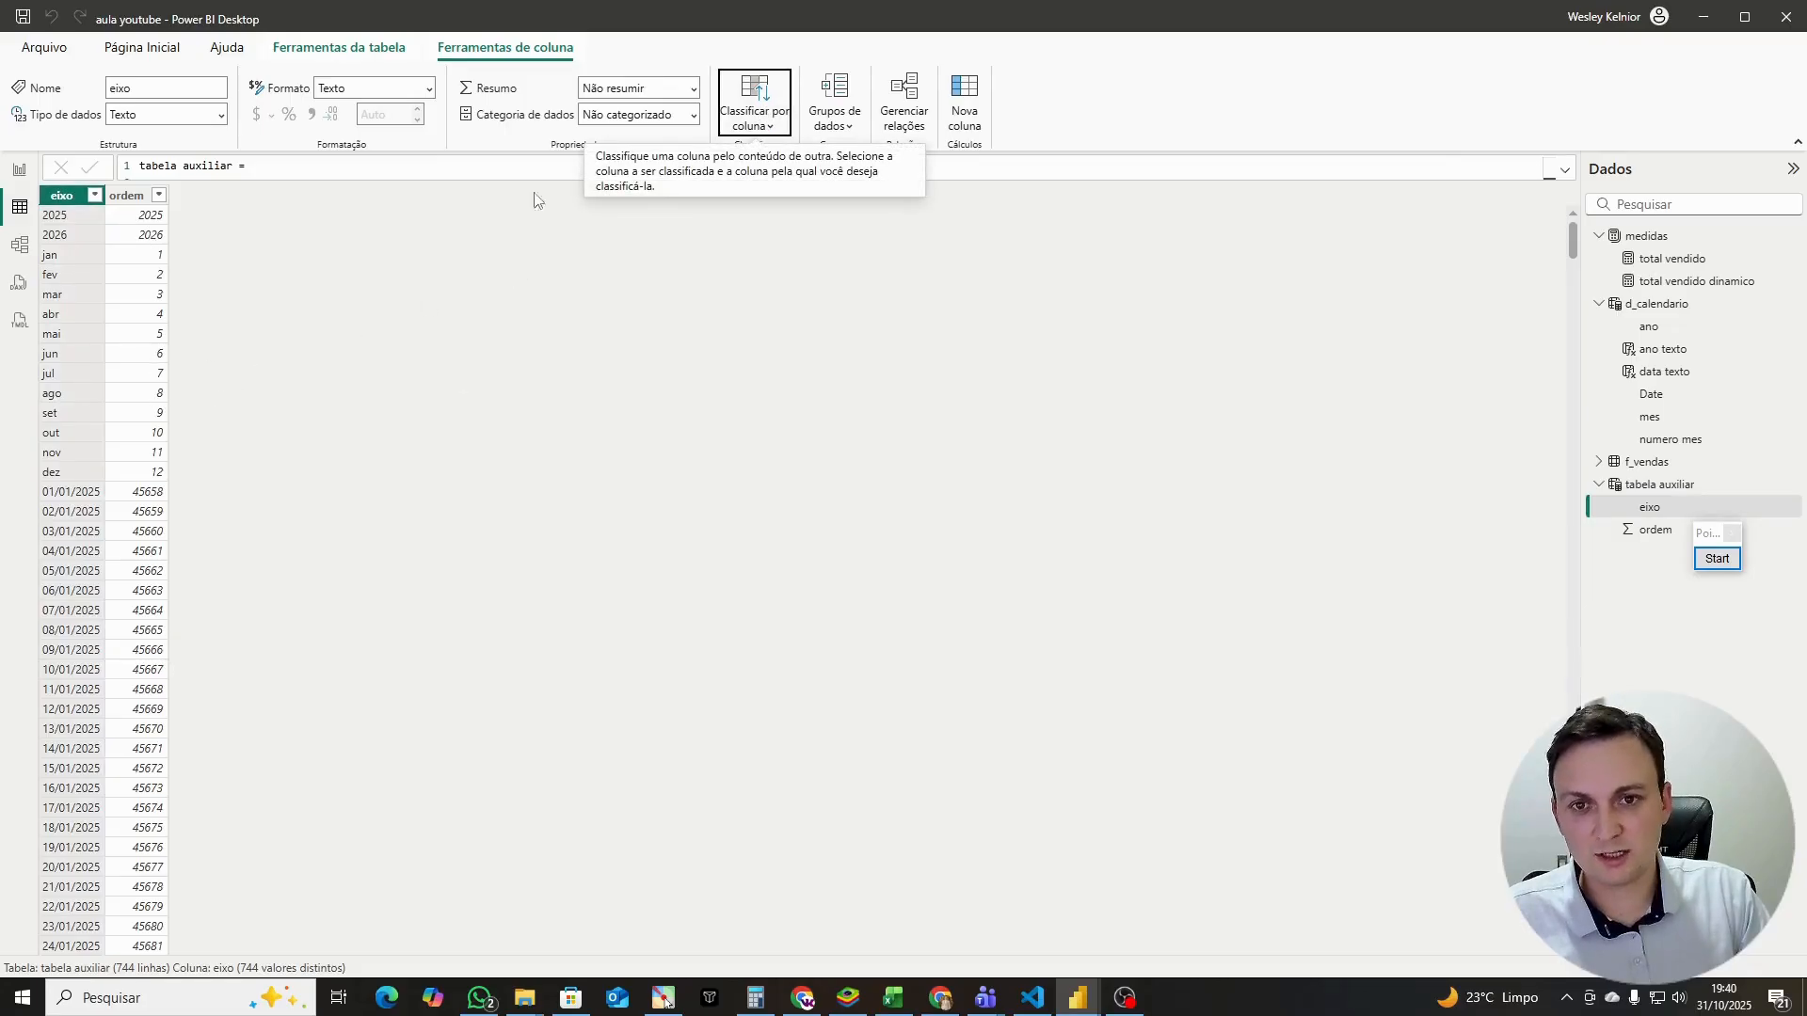
Step: Show the report page and underline the chart's month labels on the eixo axis with temporary pen marks to point out their order
{"action": "left_click", "coordinate": [20, 170]}
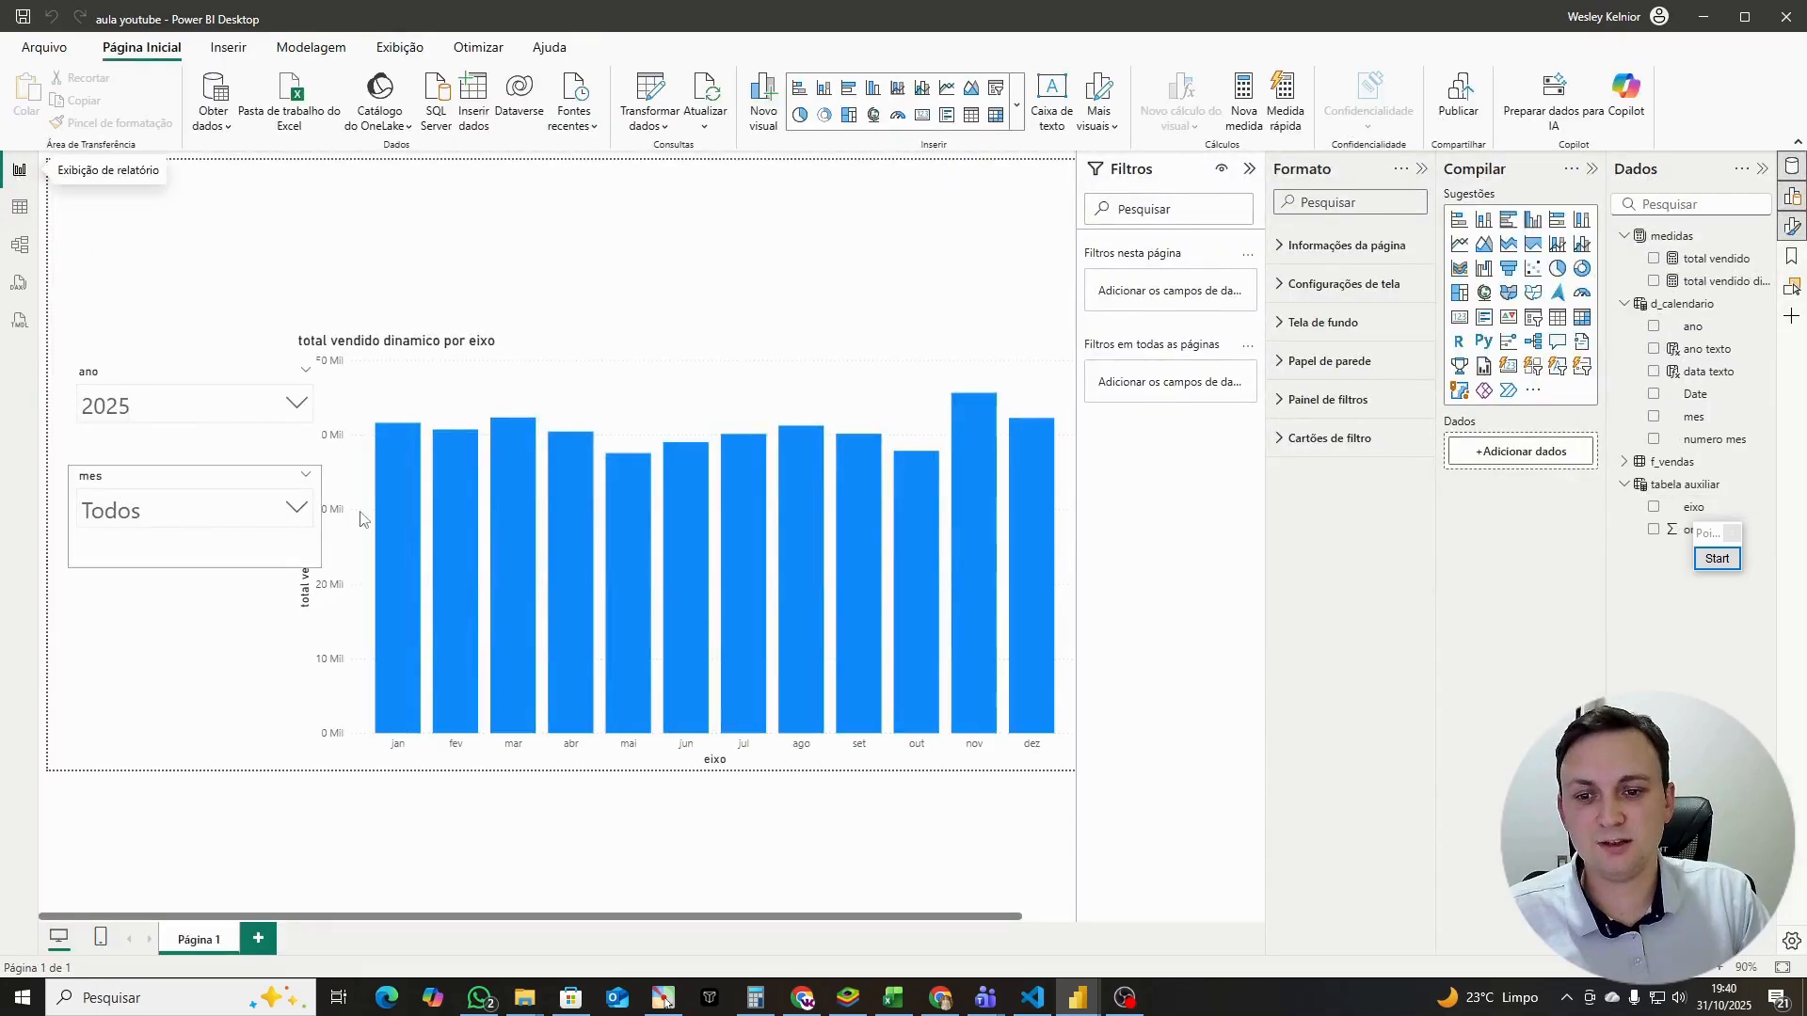
{"action": "left_click", "coordinate": [1718, 558]}
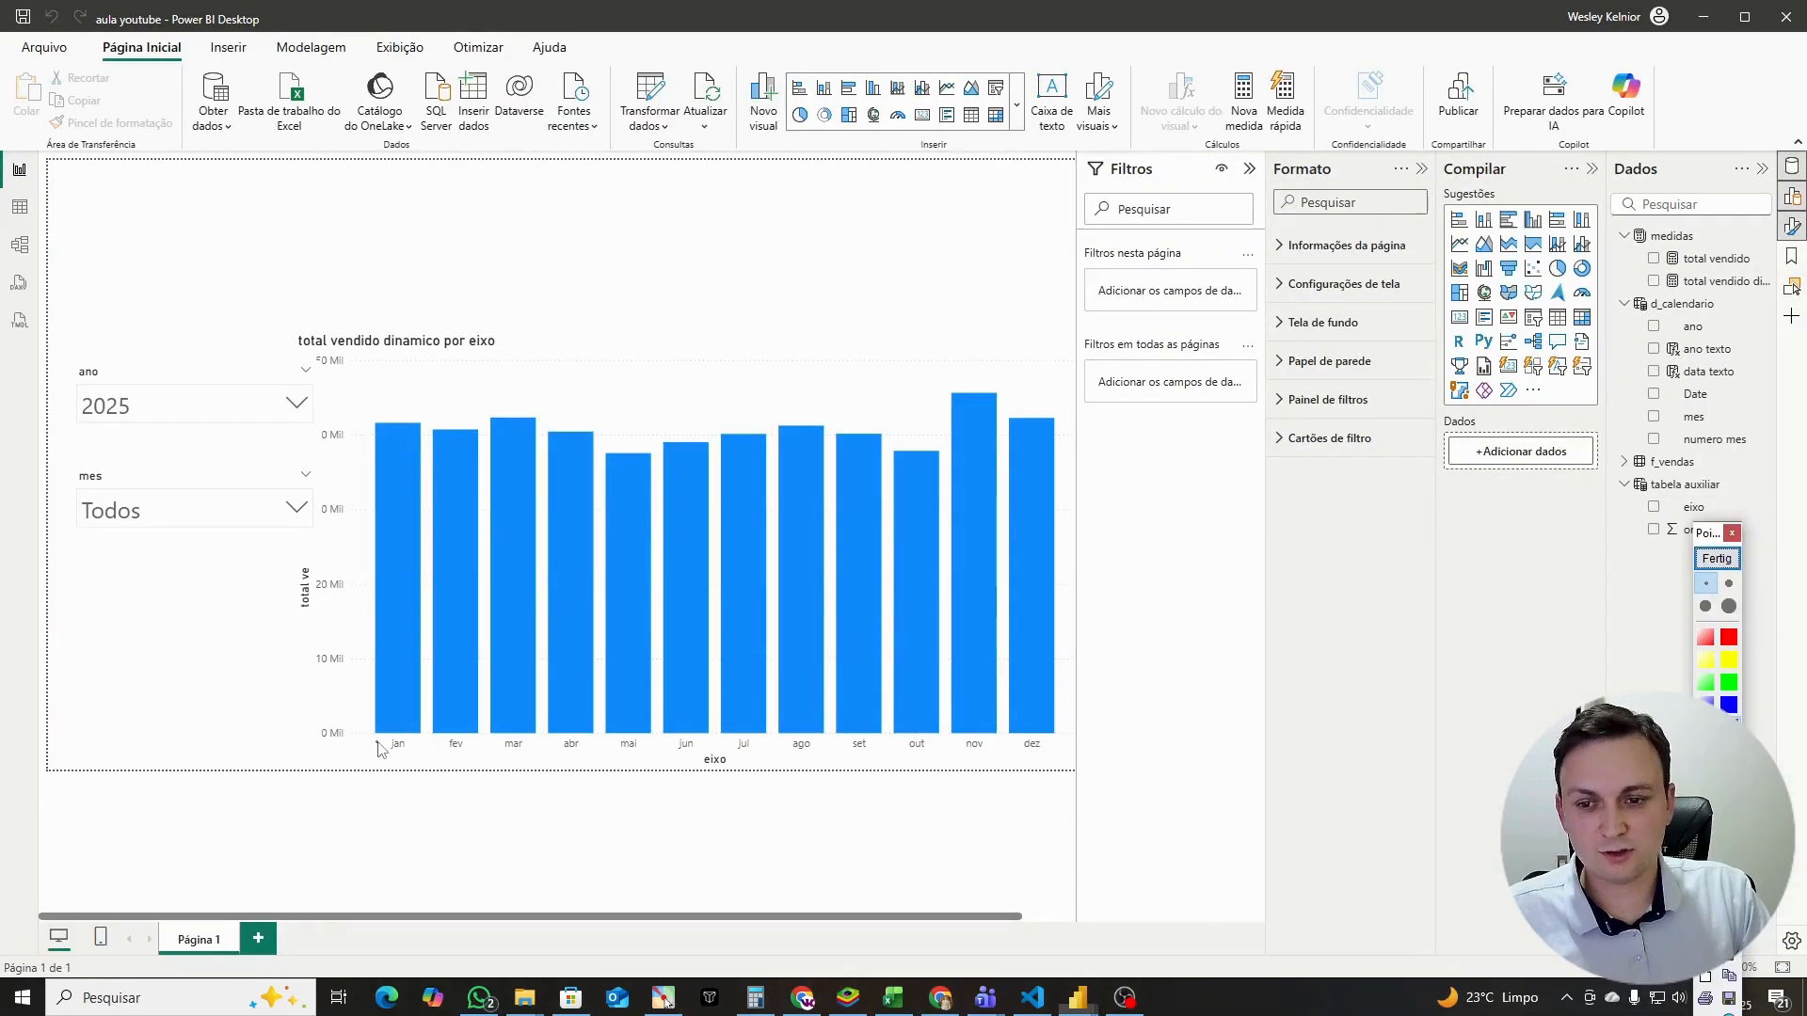
{"action": "left_click_drag", "start_coordinate": [382, 744], "coordinate": [421, 749]}
{"action": "left_click_drag", "start_coordinate": [459, 750], "coordinate": [543, 751]}
{"action": "left_click_drag", "start_coordinate": [570, 751], "coordinate": [649, 751]}
{"action": "left_click_drag", "start_coordinate": [679, 751], "coordinate": [788, 754]}
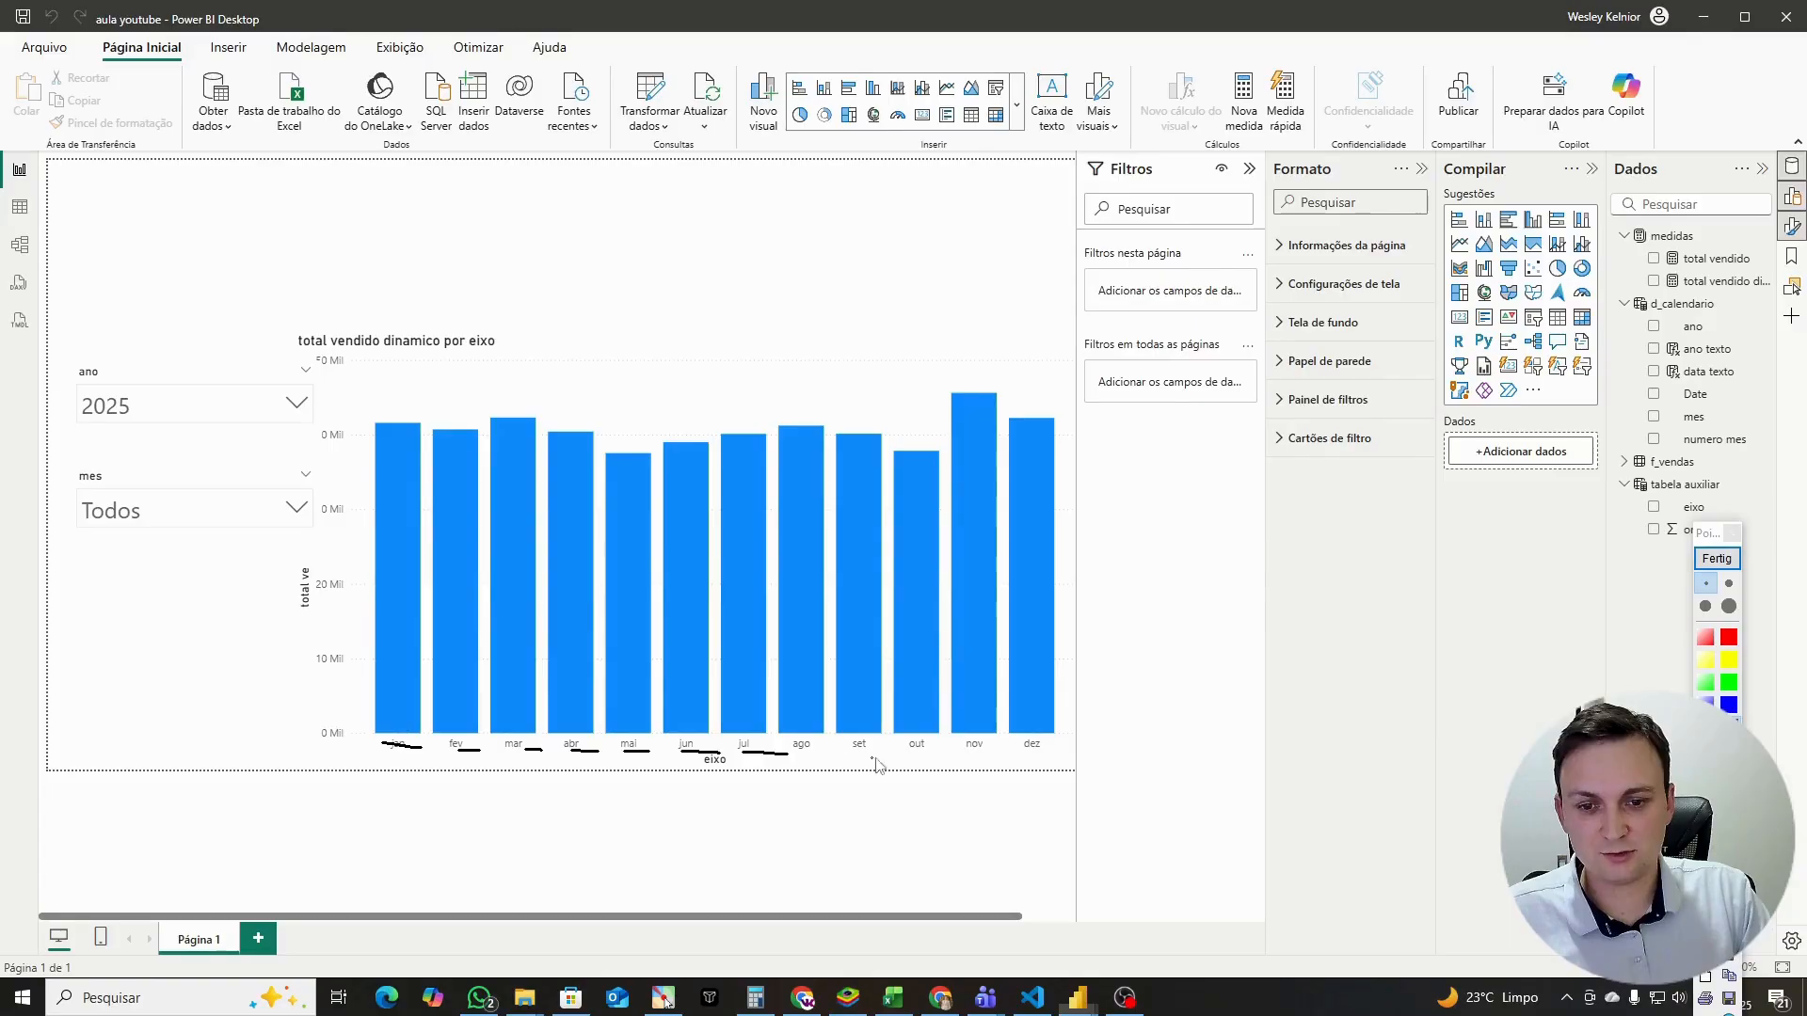
{"action": "left_click_drag", "start_coordinate": [543, 481], "coordinate": [788, 458]}
{"action": "left_click", "coordinate": [1716, 558]}
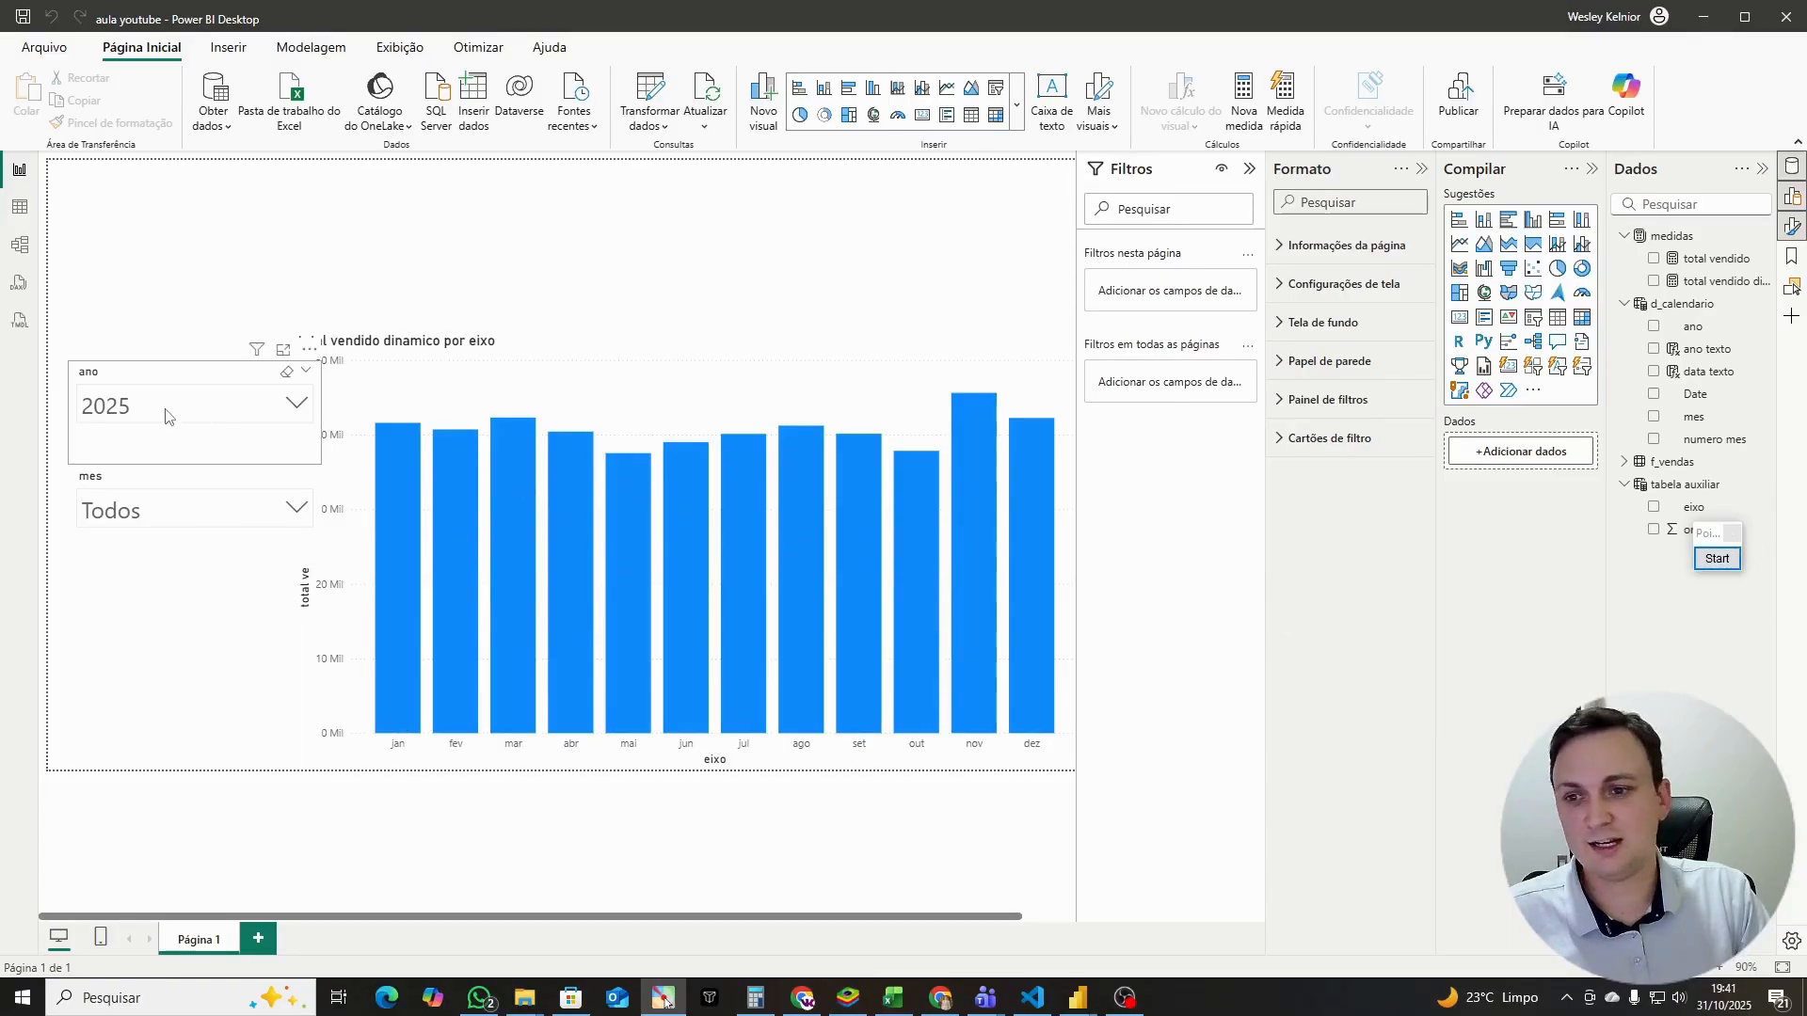
Step: Switch the ano slicer between 2026 and 2025 to test the monthly chart, leaving 2026 selected
{"action": "left_click", "coordinate": [141, 407]}
{"action": "left_click", "coordinate": [122, 480]}
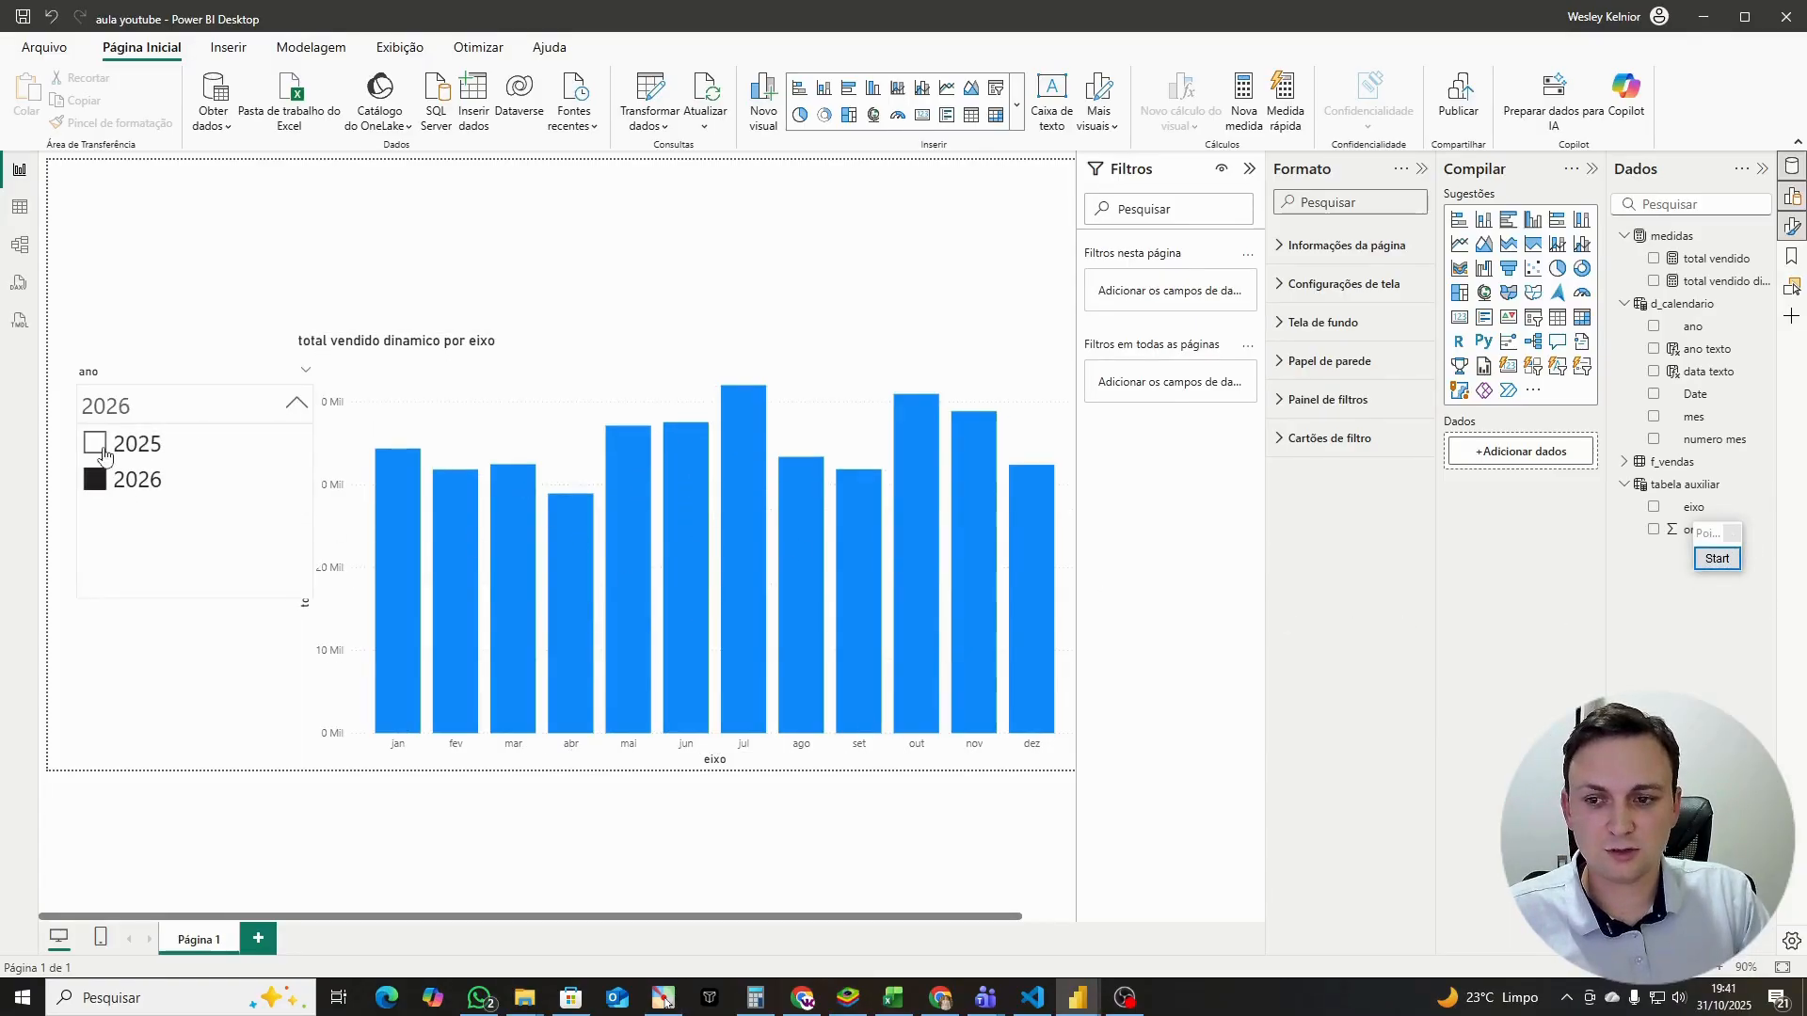
{"action": "left_click", "coordinate": [102, 444]}
{"action": "left_click", "coordinate": [100, 478]}
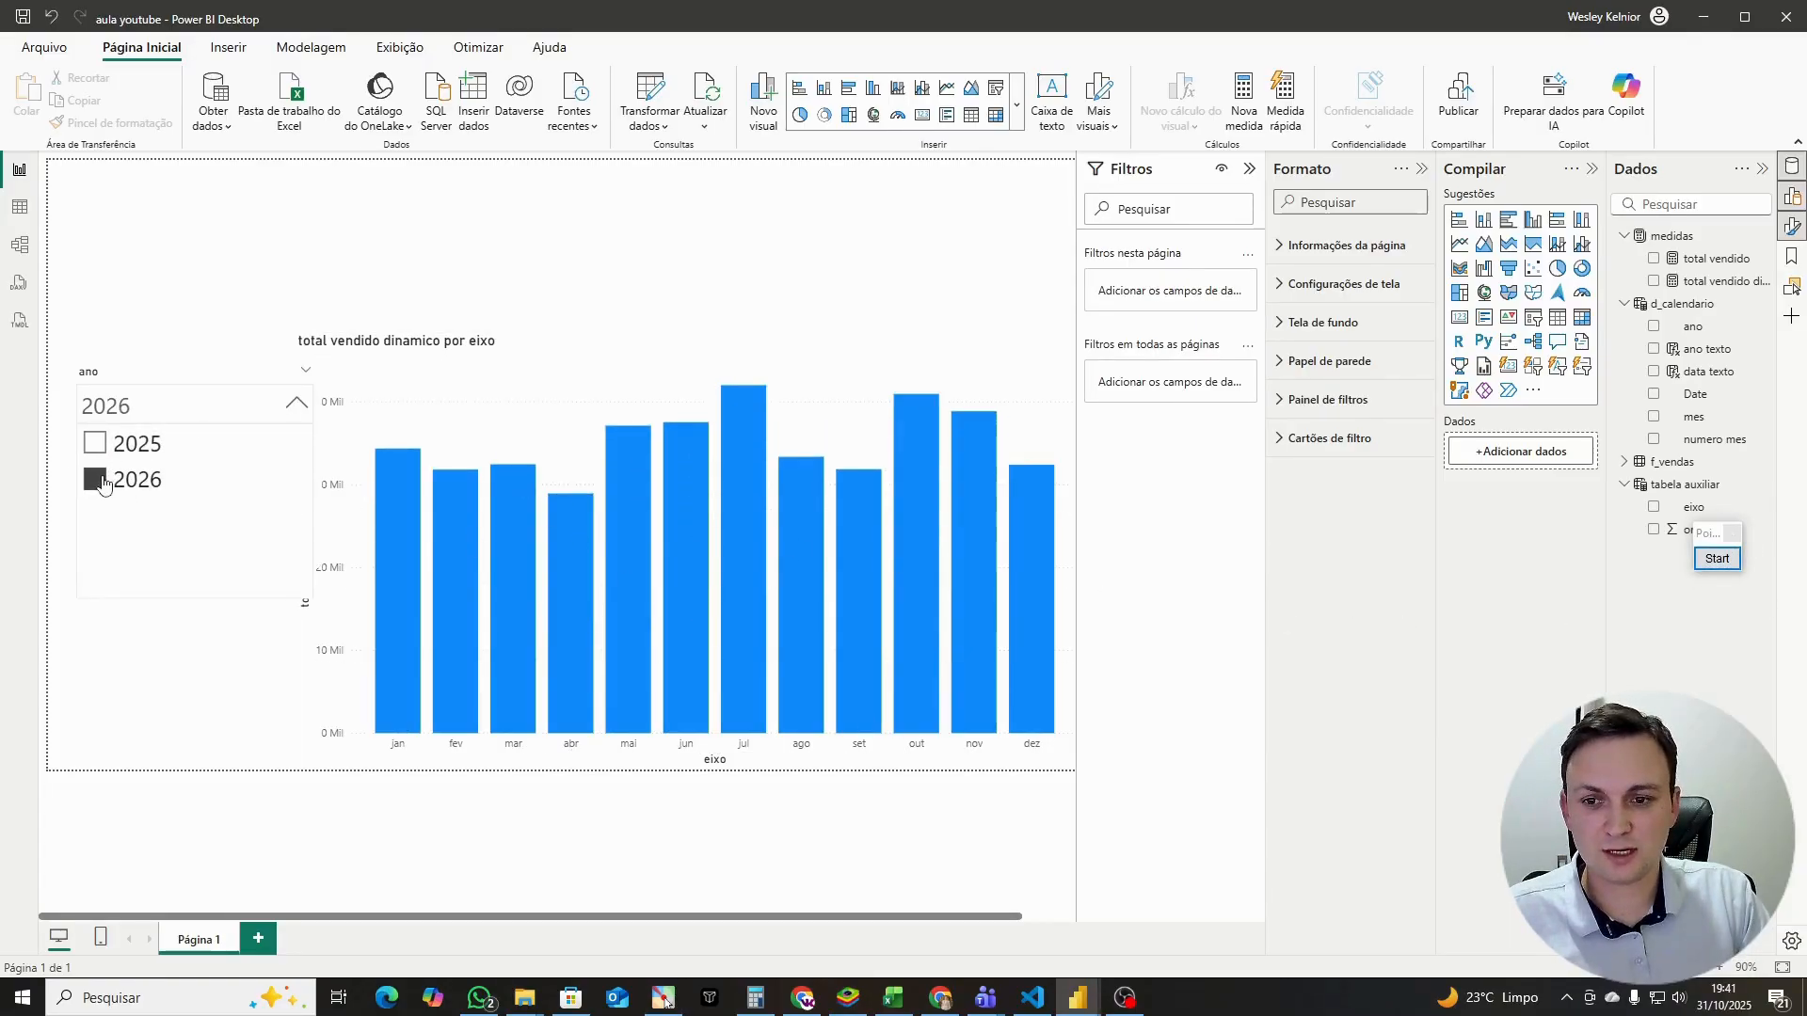
{"action": "left_click", "coordinate": [127, 353]}
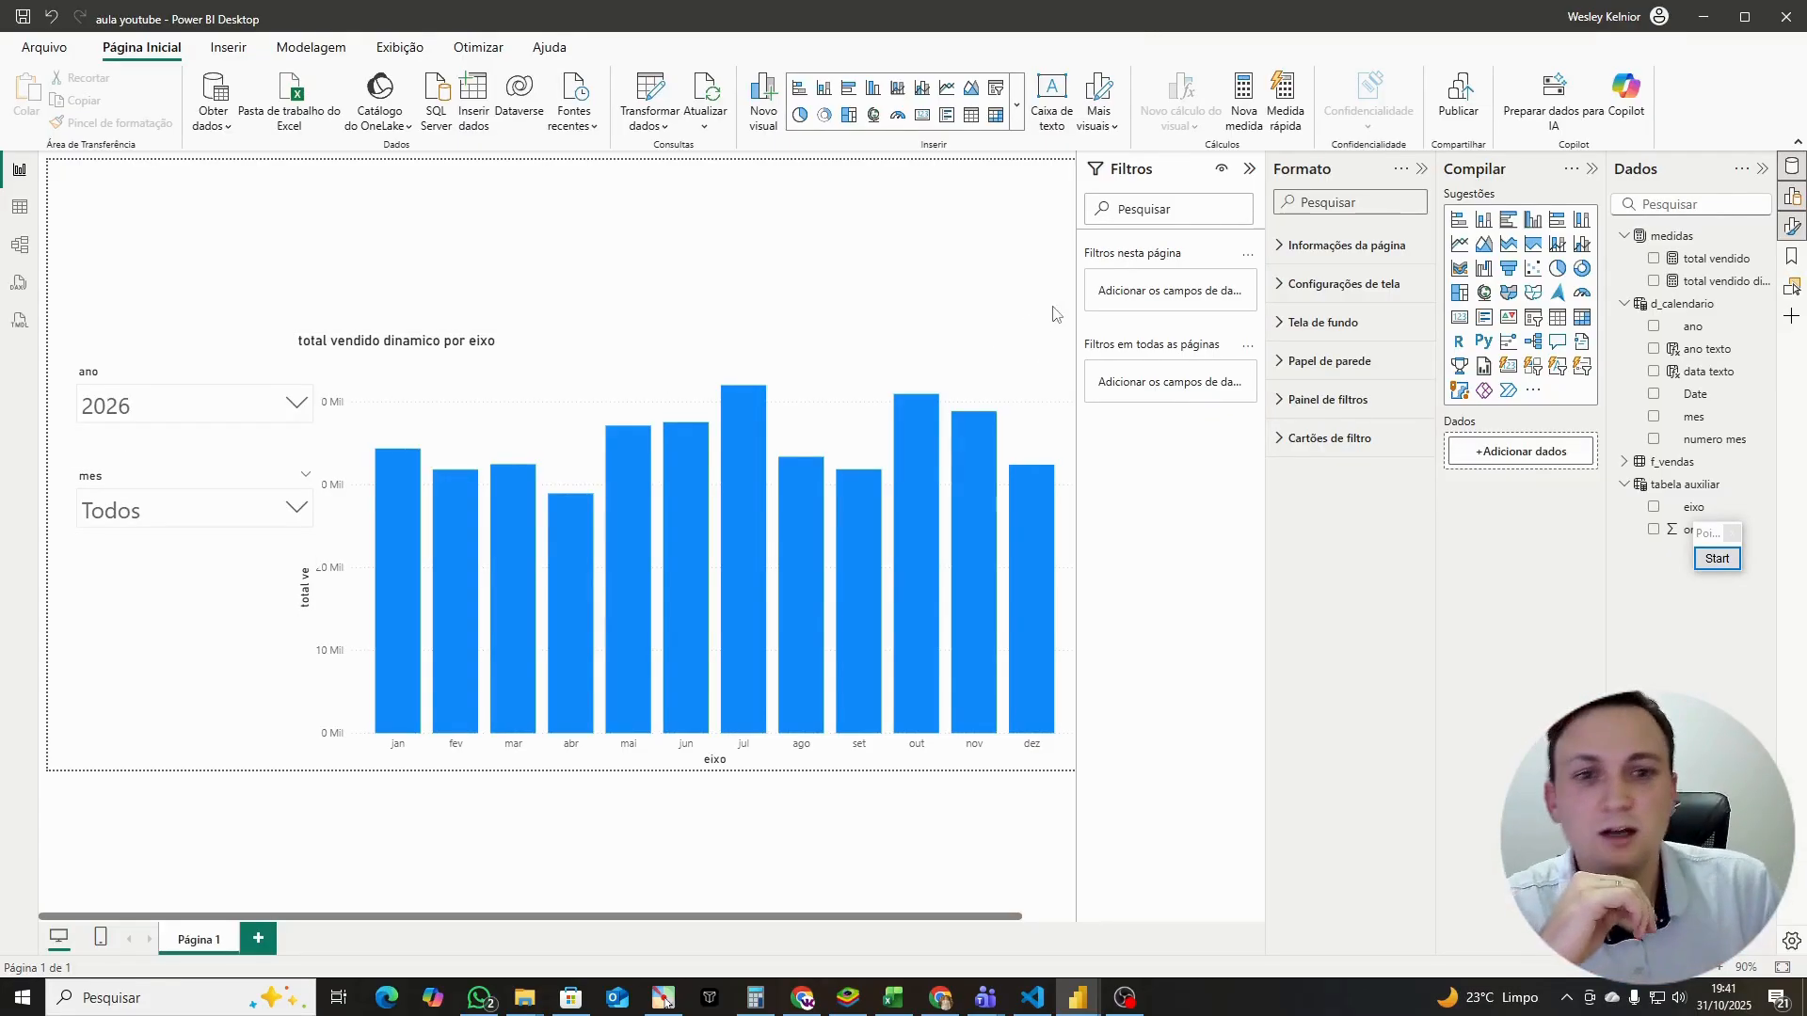
Step: Collapse the Filtros pane and select the total vendido dinamico por eixo column chart
{"action": "left_click", "coordinate": [1249, 169]}
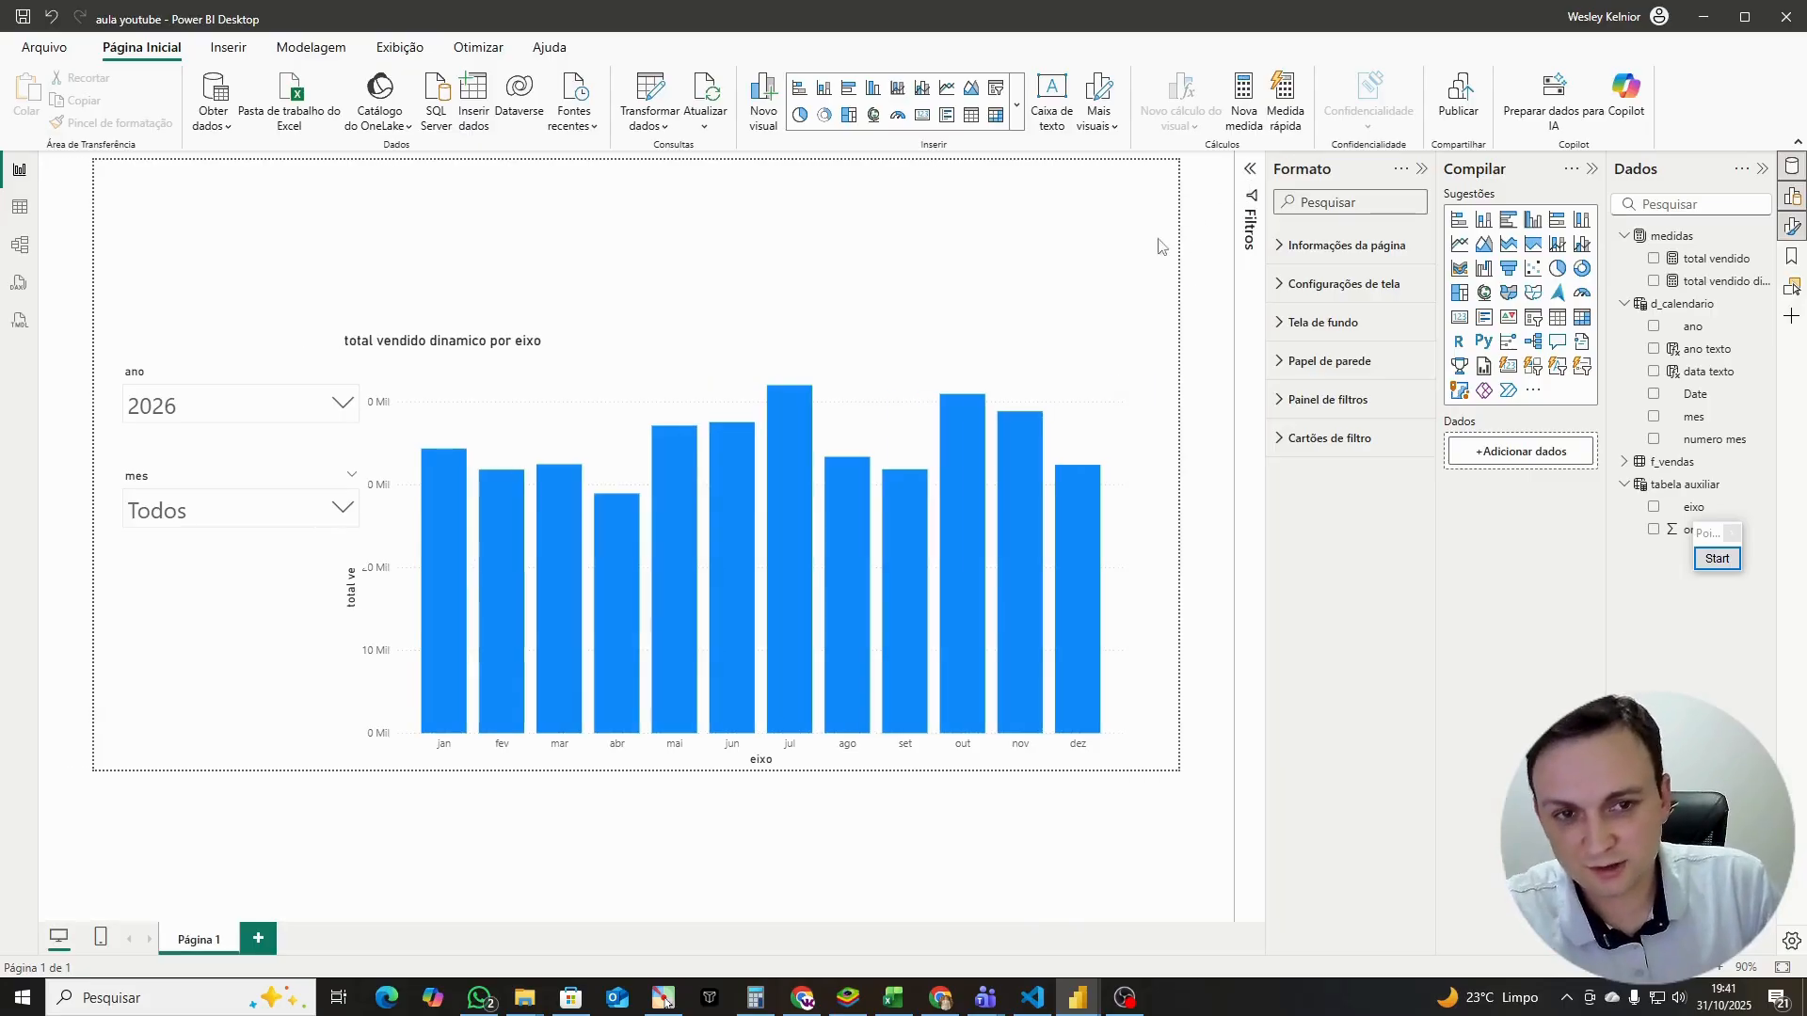
{"action": "left_click", "coordinate": [867, 350]}
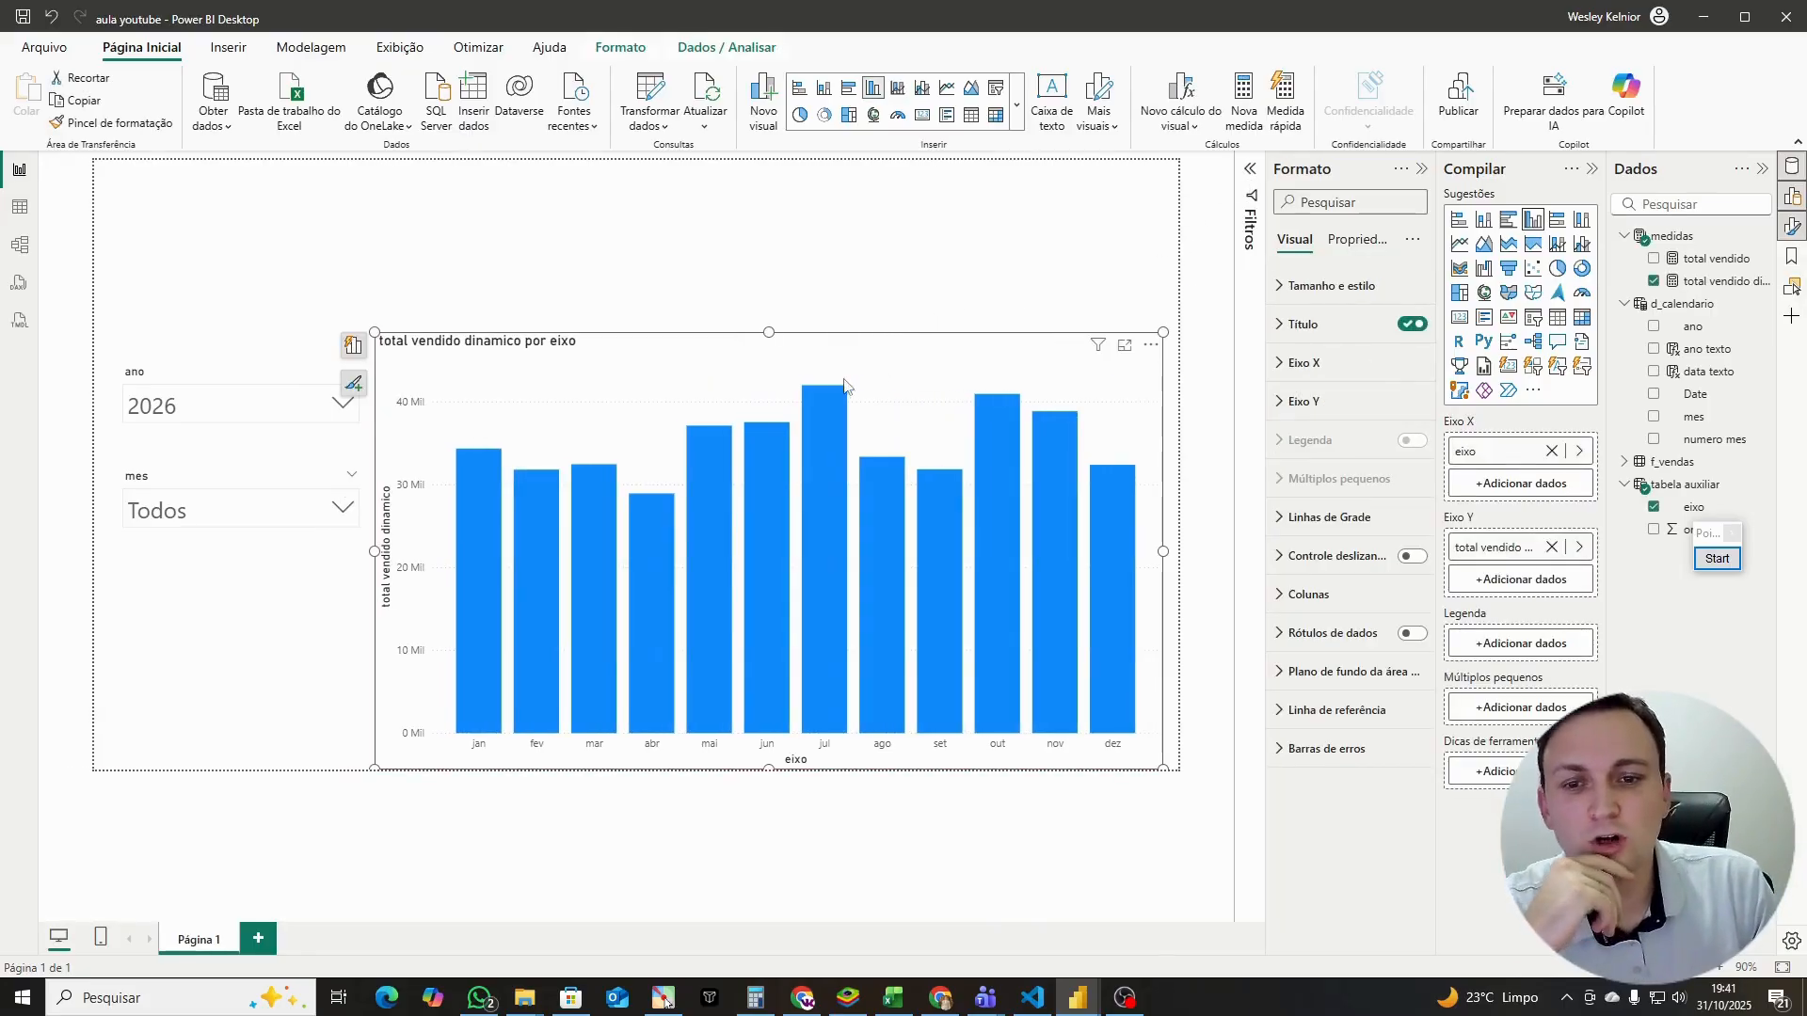
Step: Switch to the Controle Geral UCO report, temporarily mark the 4 Sem and 5 Sem labels in Histórico de coletas, and return to aula youtube
{"action": "mouse_move", "coordinate": [1085, 1008]}
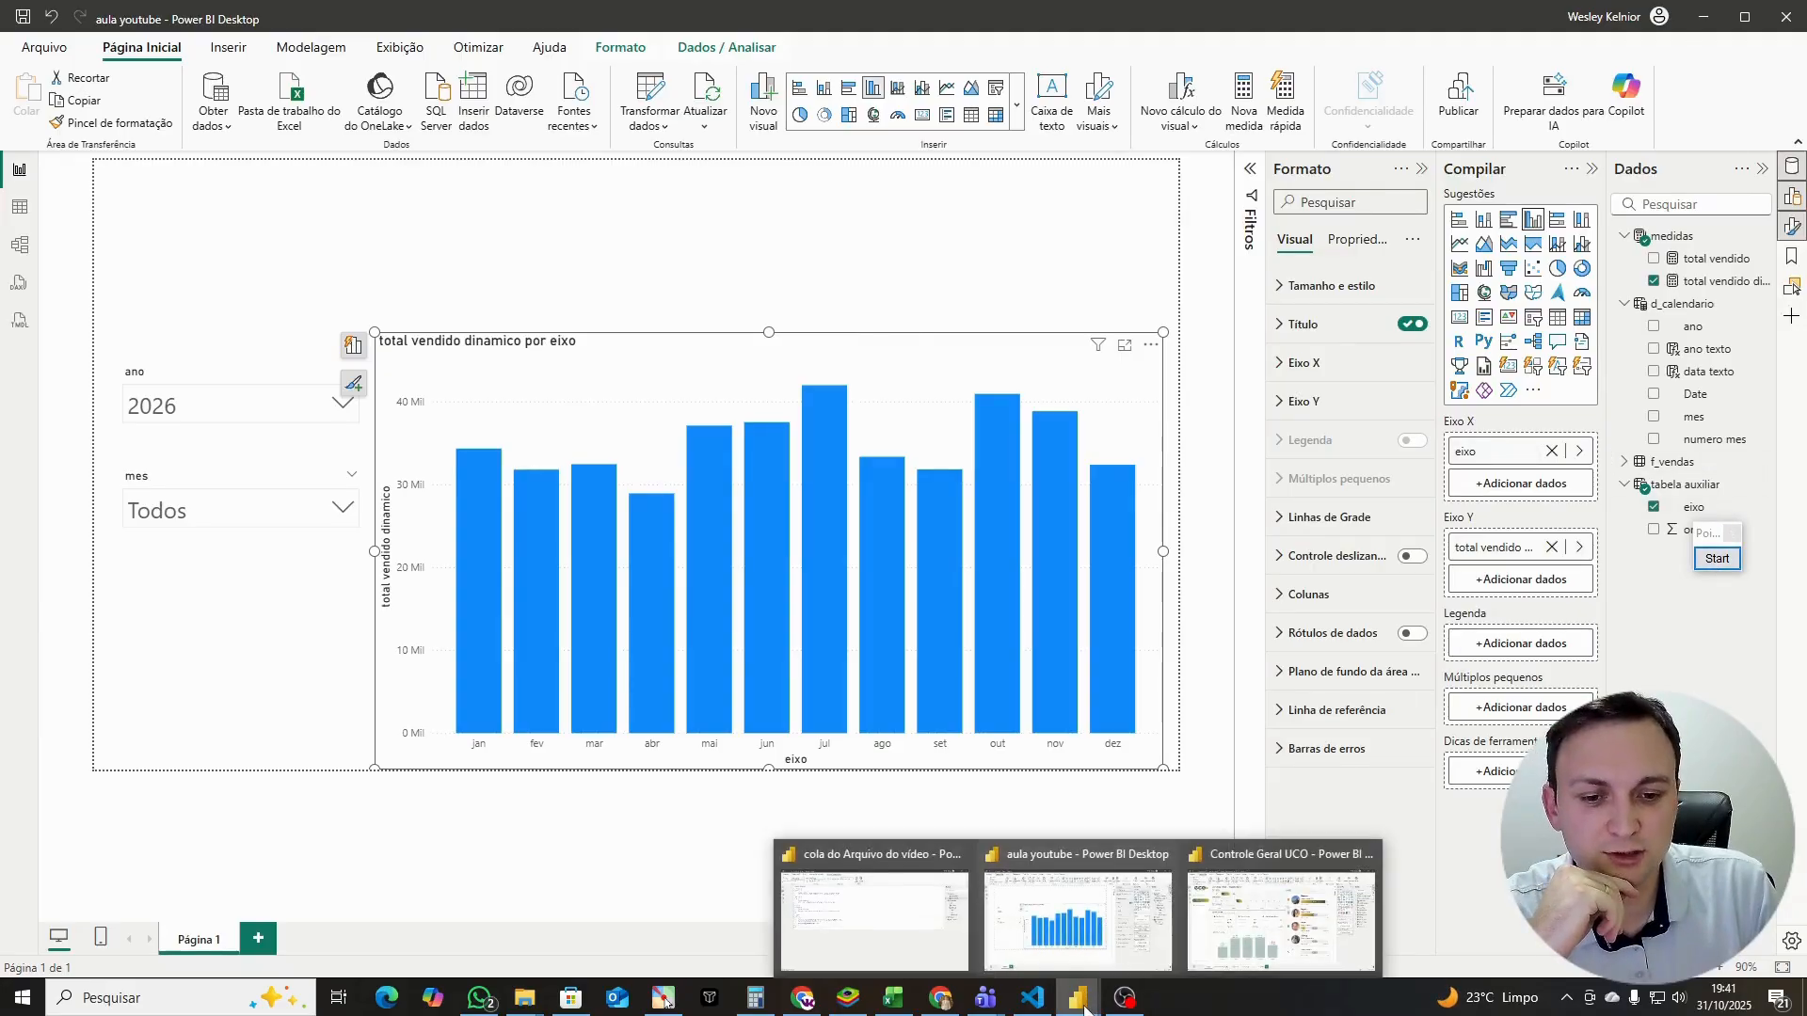
{"action": "left_click", "coordinate": [1282, 908]}
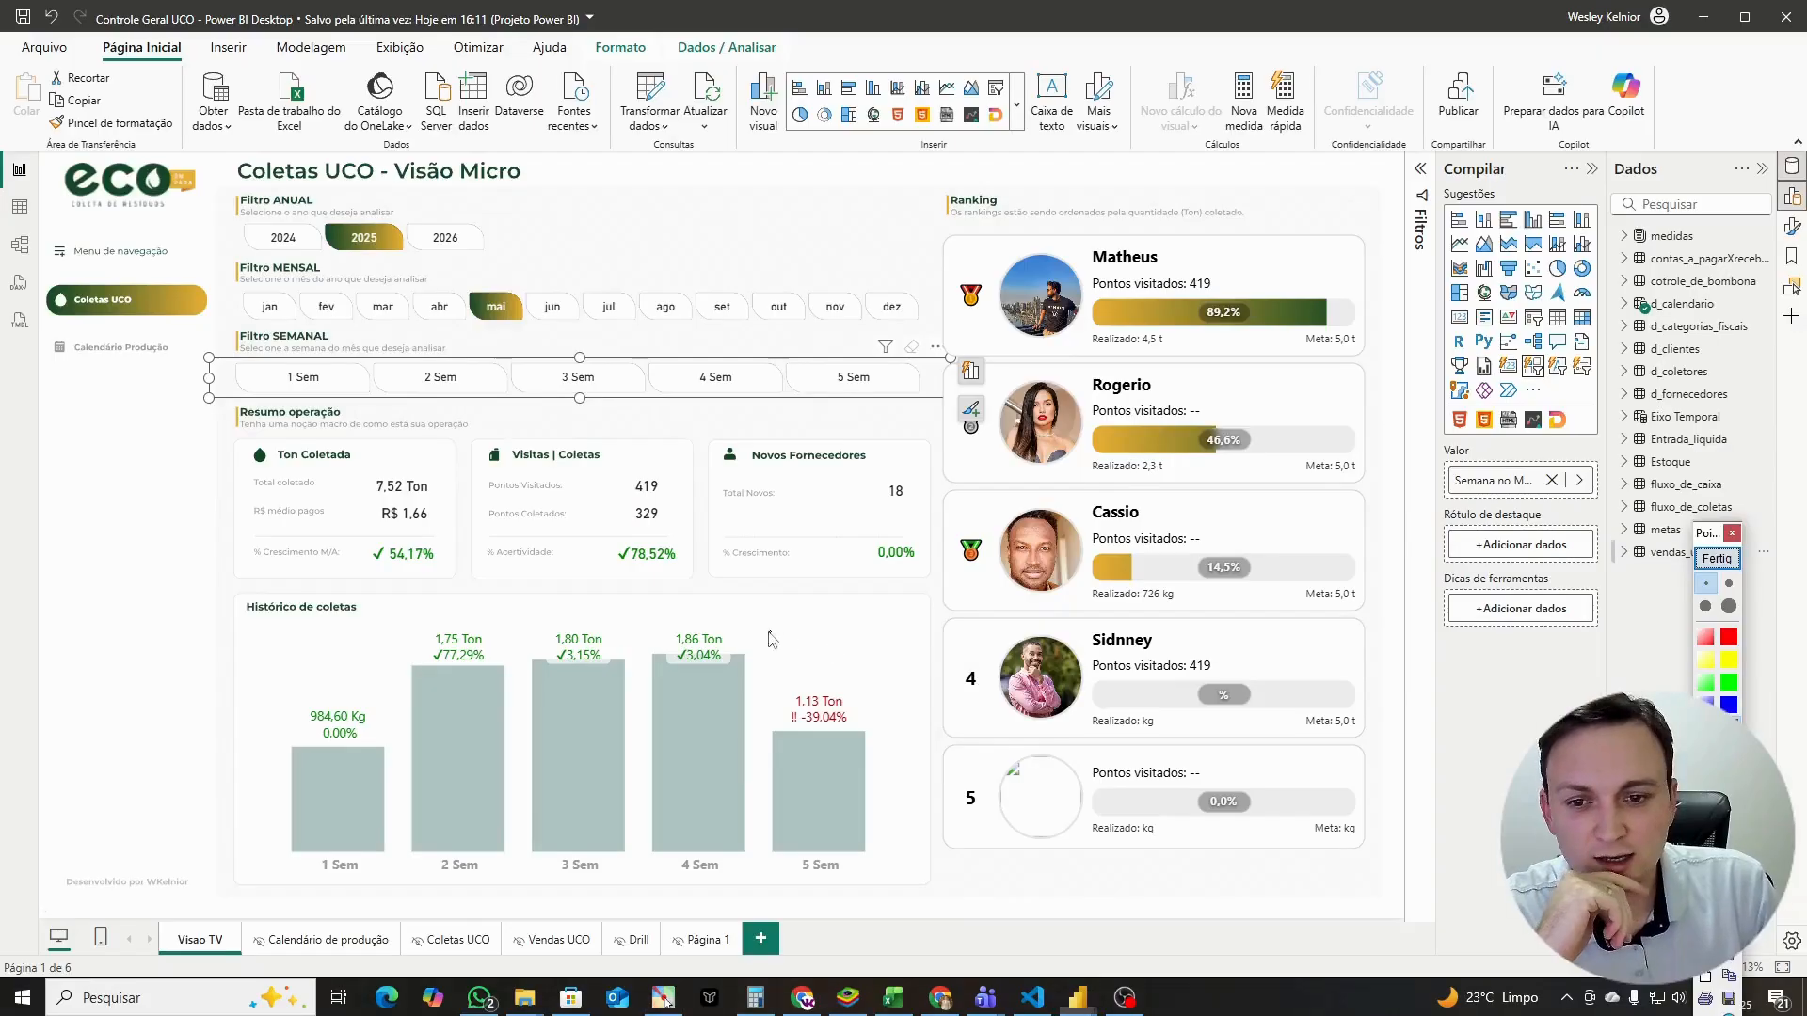
{"action": "mouse_move", "coordinate": [724, 622]}
{"action": "left_mouse_down"}
{"action": "mouse_move", "coordinate": [658, 674]}
{"action": "mouse_move", "coordinate": [698, 625]}
{"action": "mouse_move", "coordinate": [718, 665]}
{"action": "left_mouse_up"}
{"action": "left_click_drag", "start_coordinate": [798, 726], "coordinate": [860, 735]}
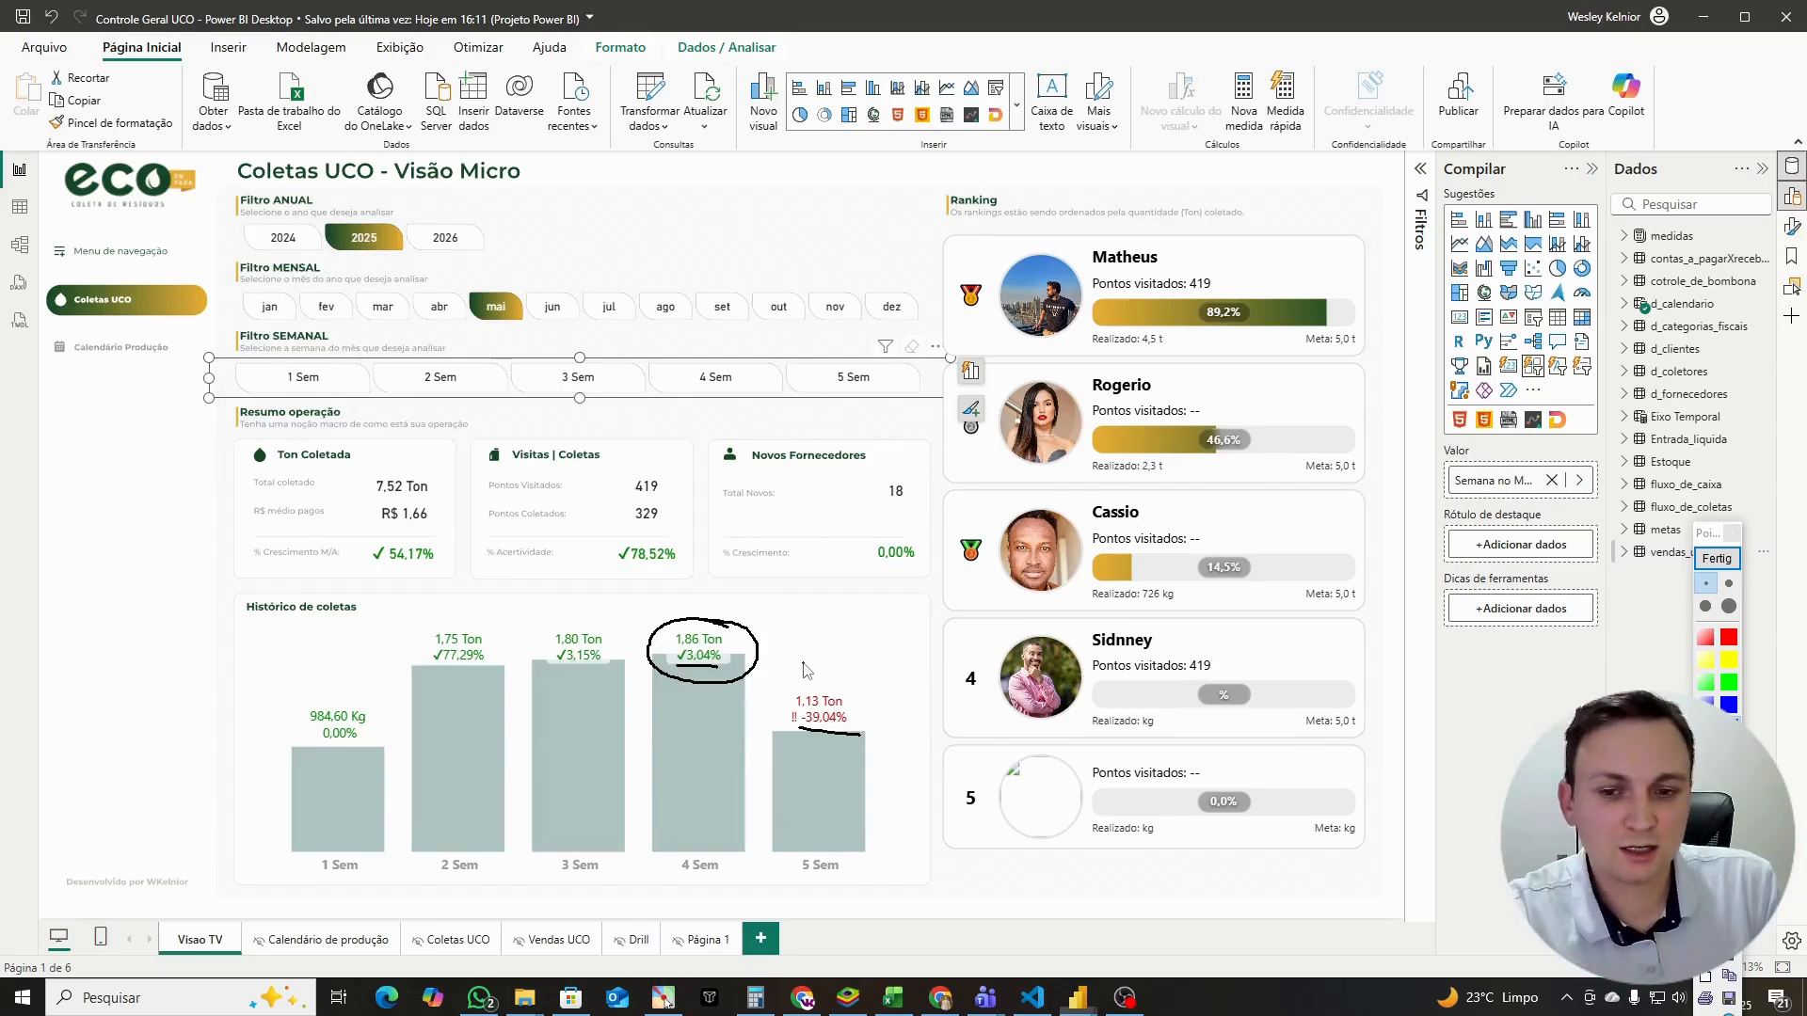
{"action": "left_click", "coordinate": [1716, 558]}
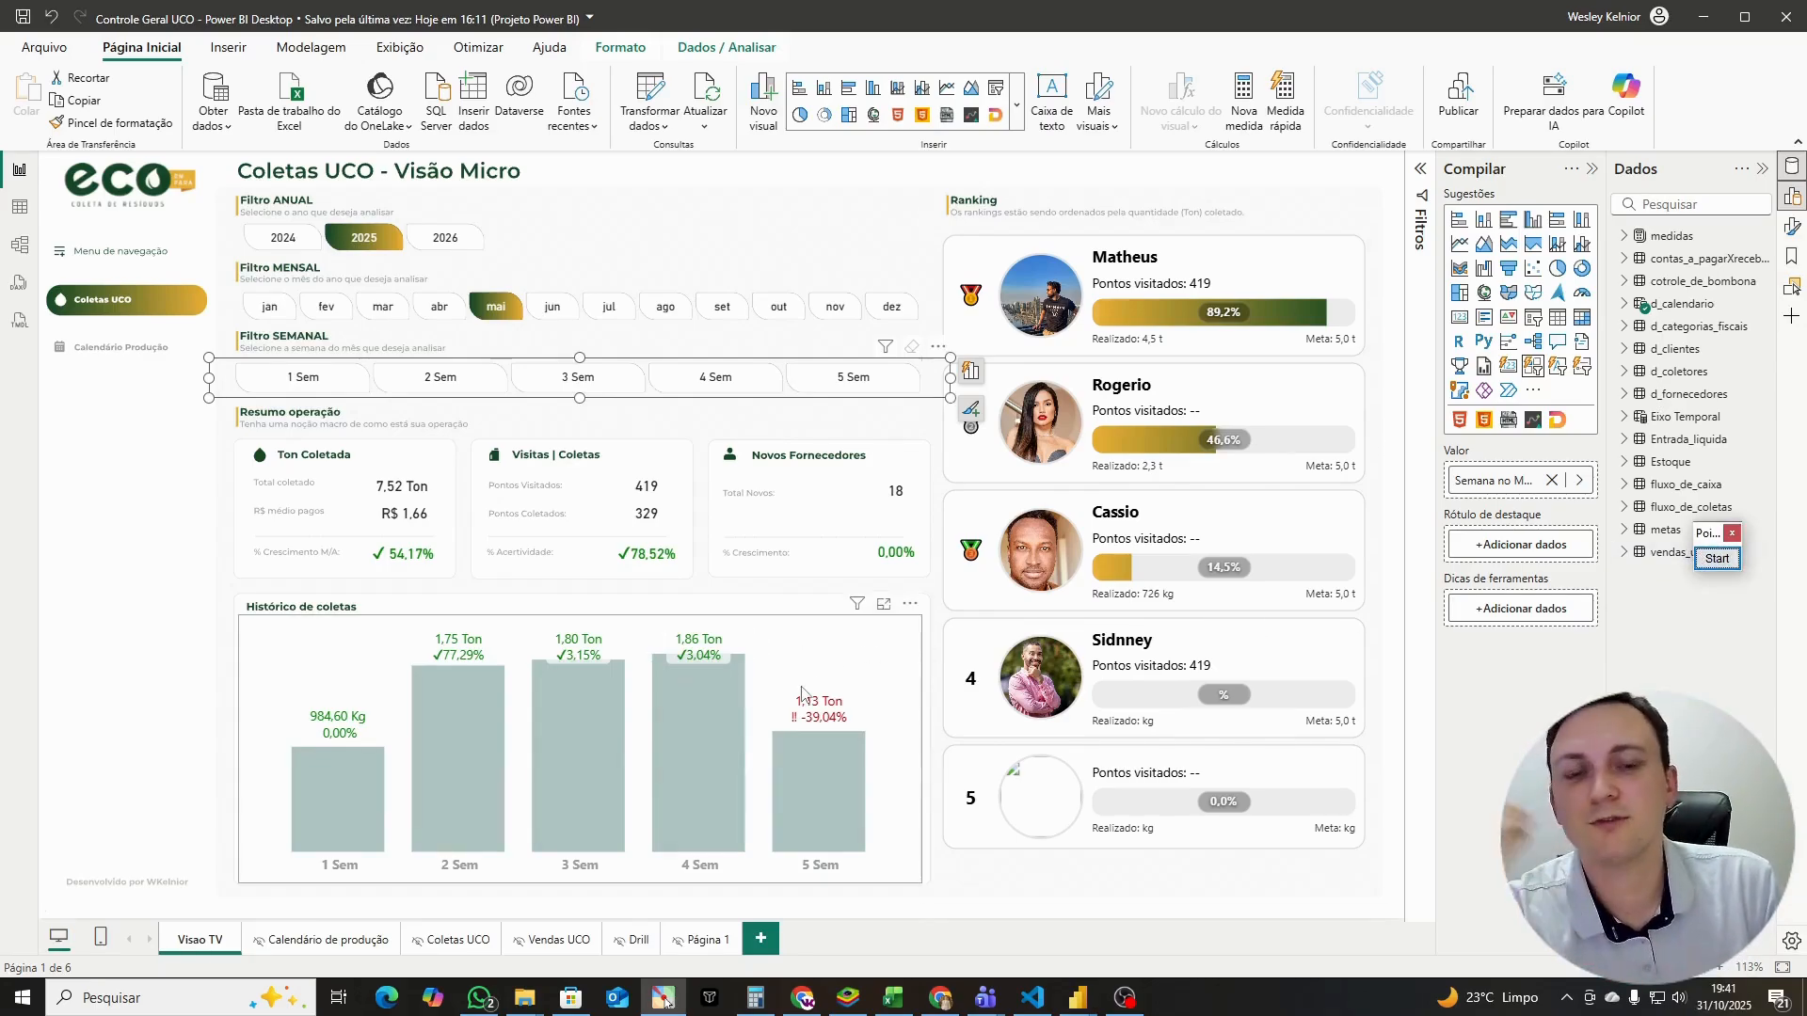
{"action": "mouse_move", "coordinate": [1081, 995]}
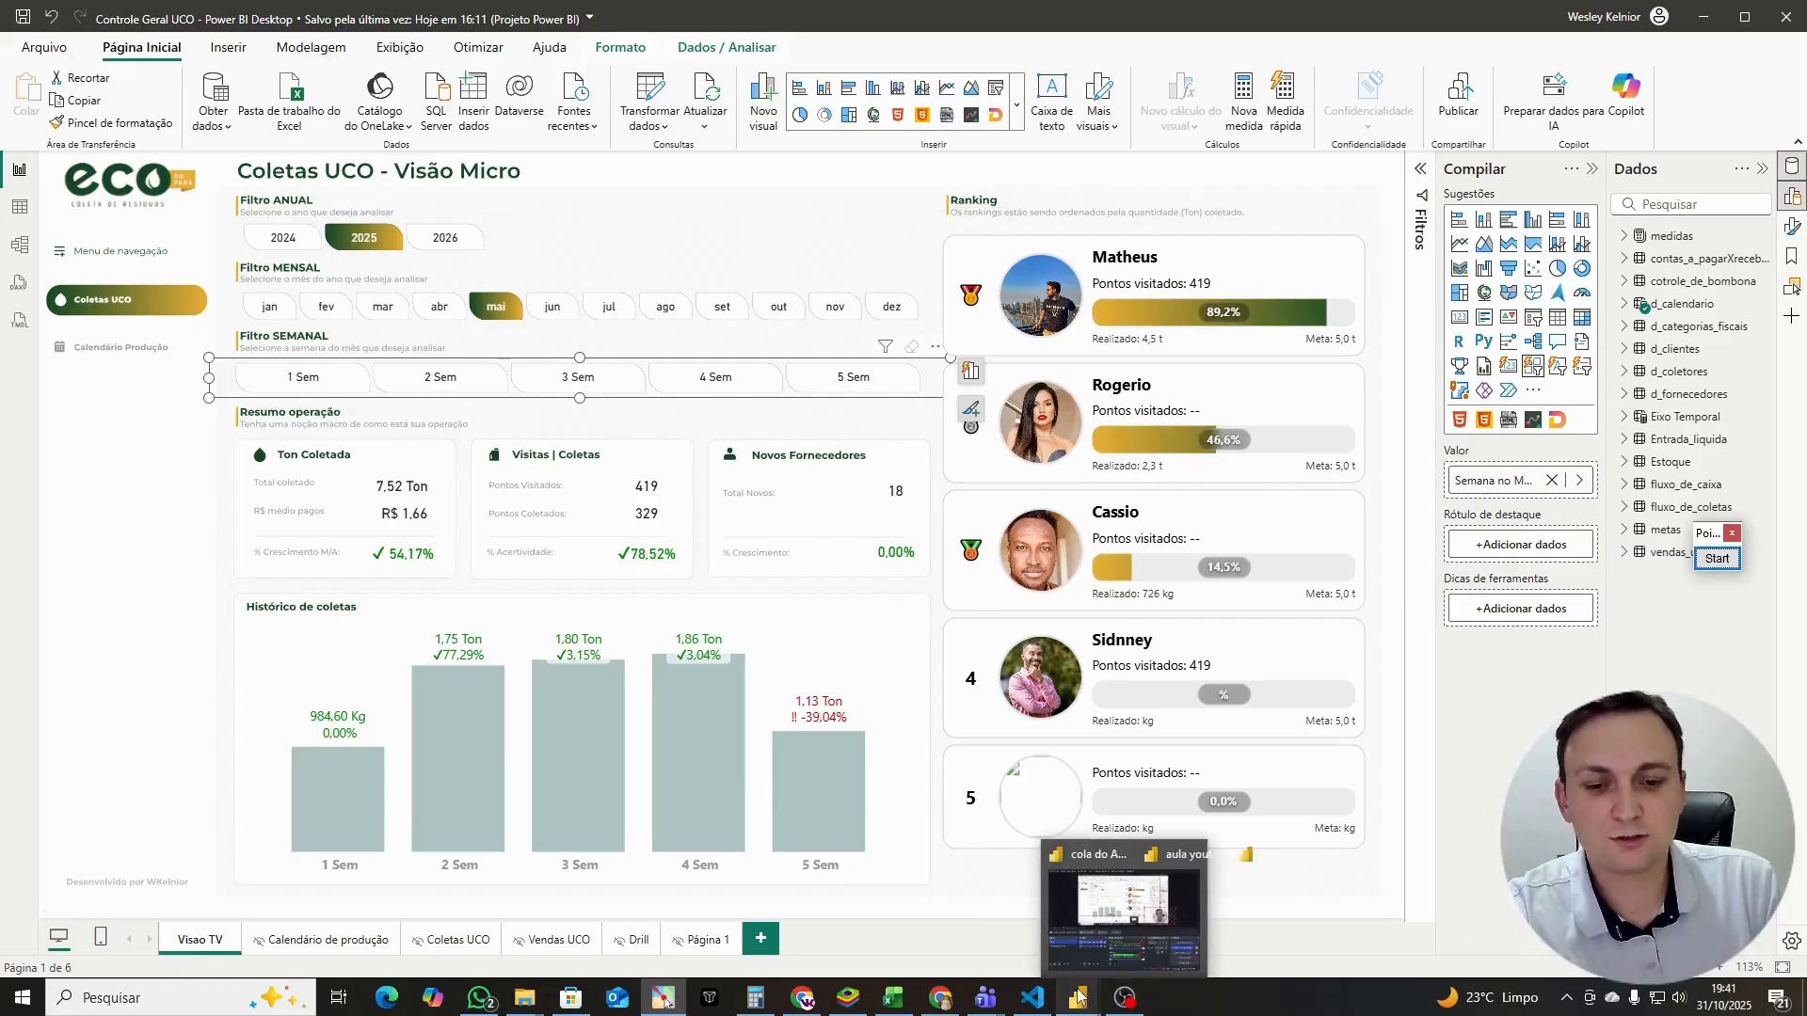
{"action": "left_click", "coordinate": [1077, 918]}
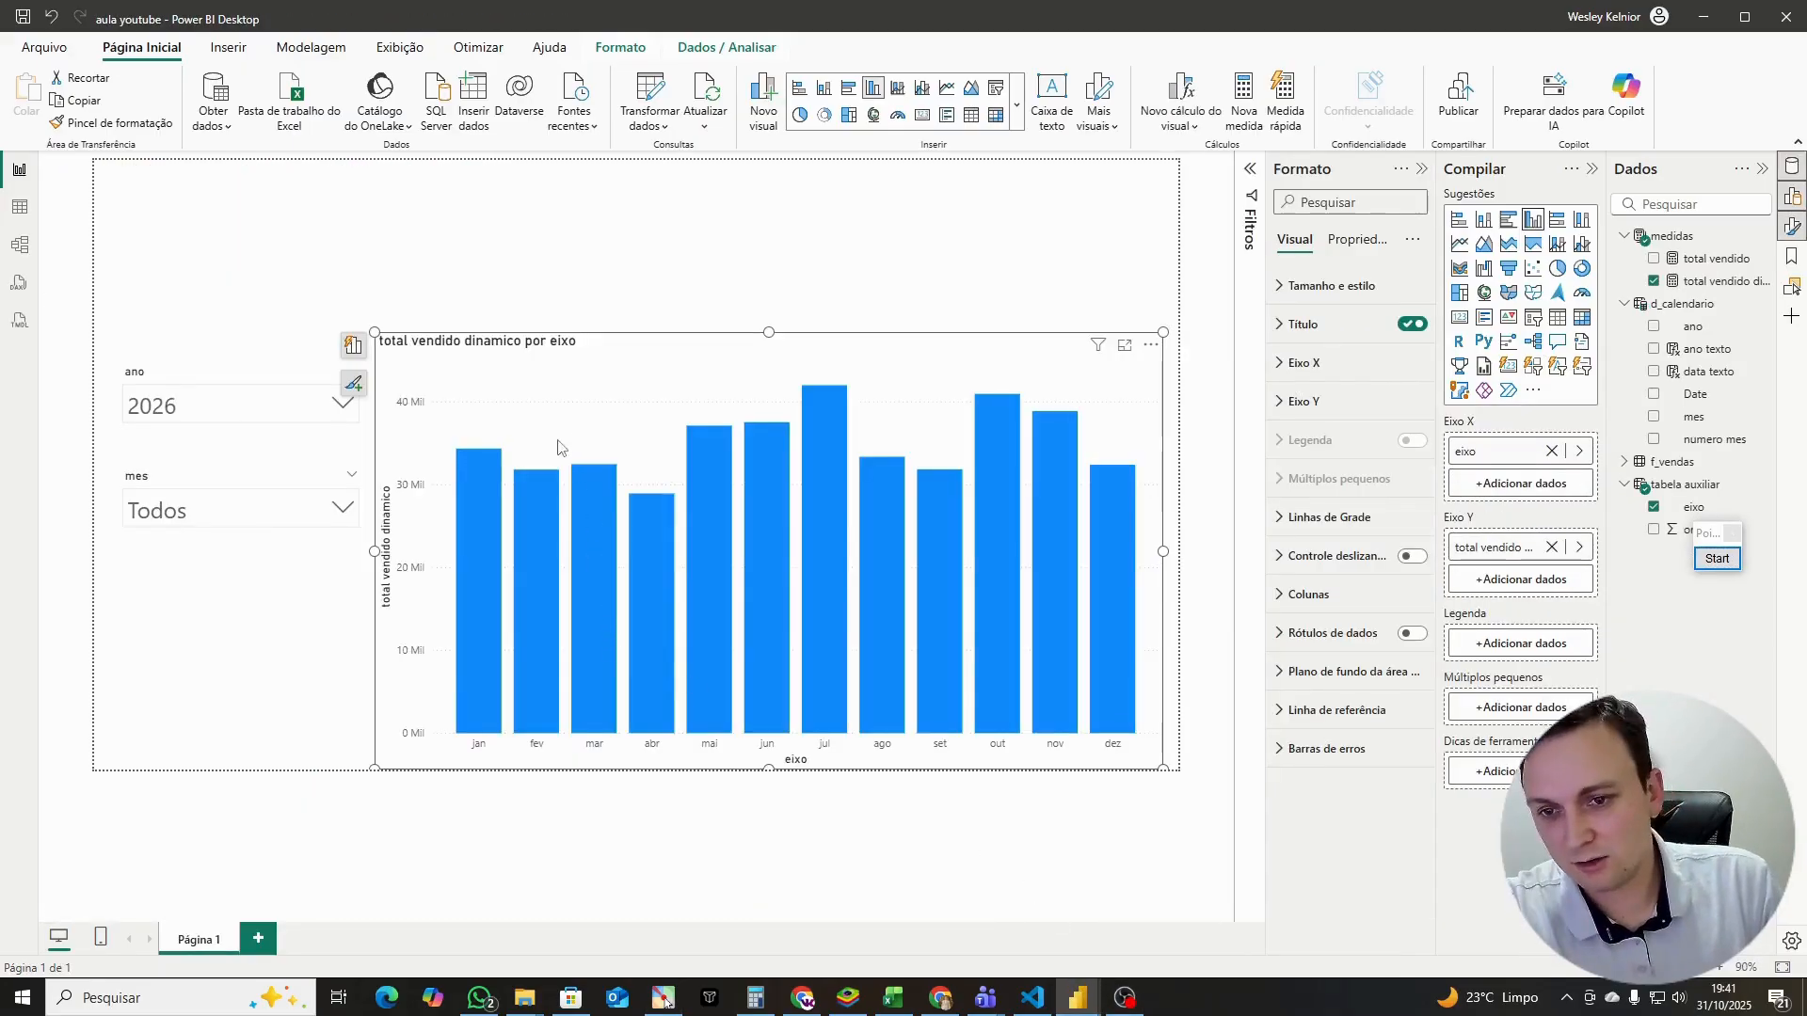